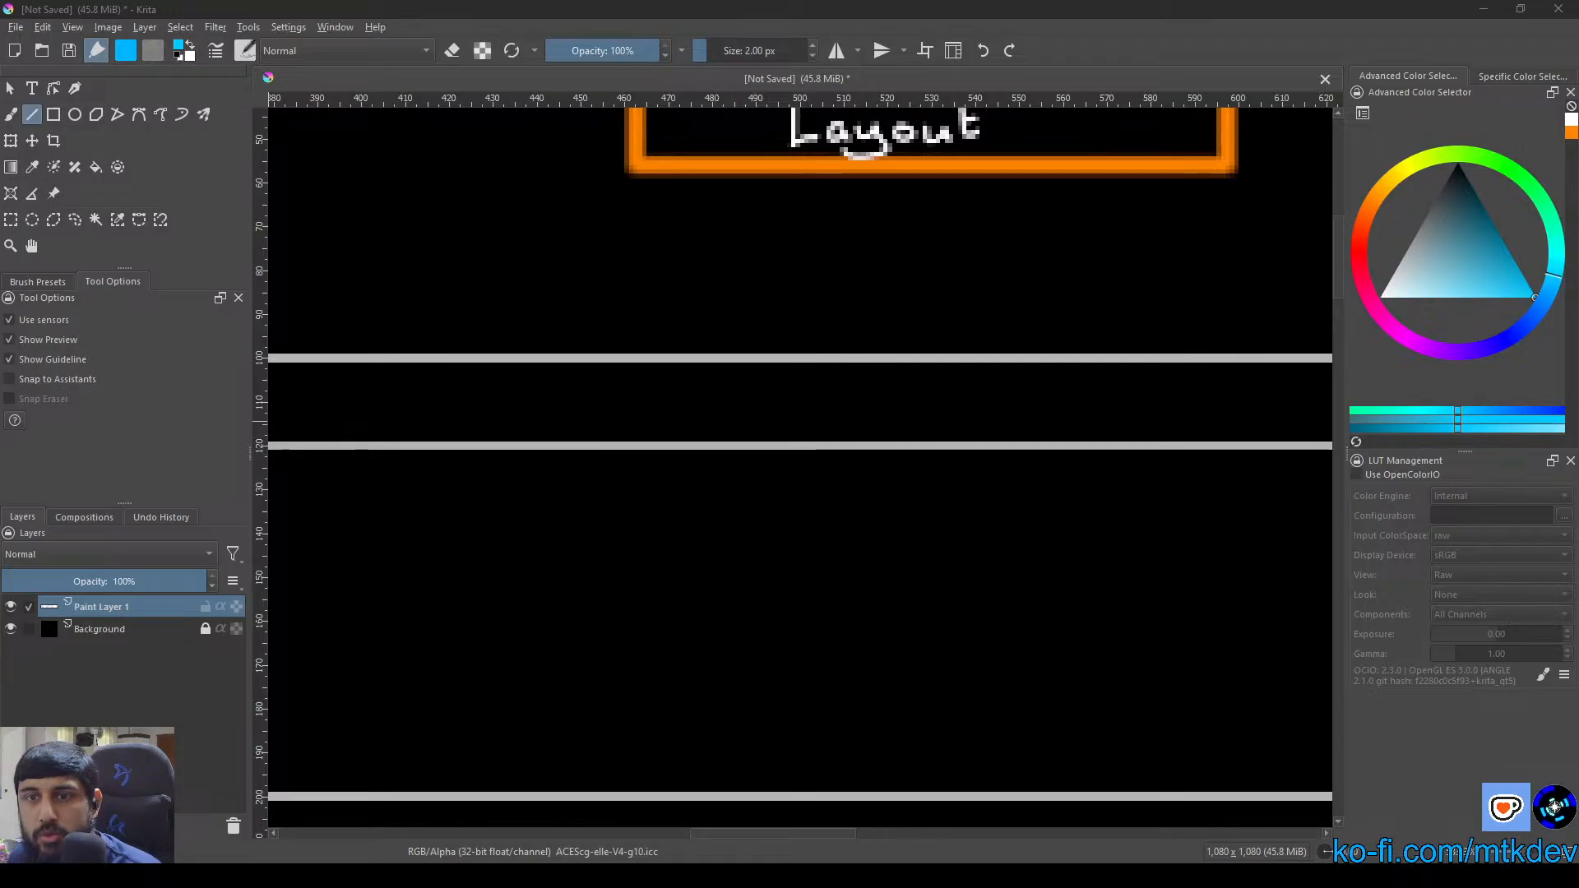
scroll(697, 358, "down", 3)
scroll(809, 369, "down", 2)
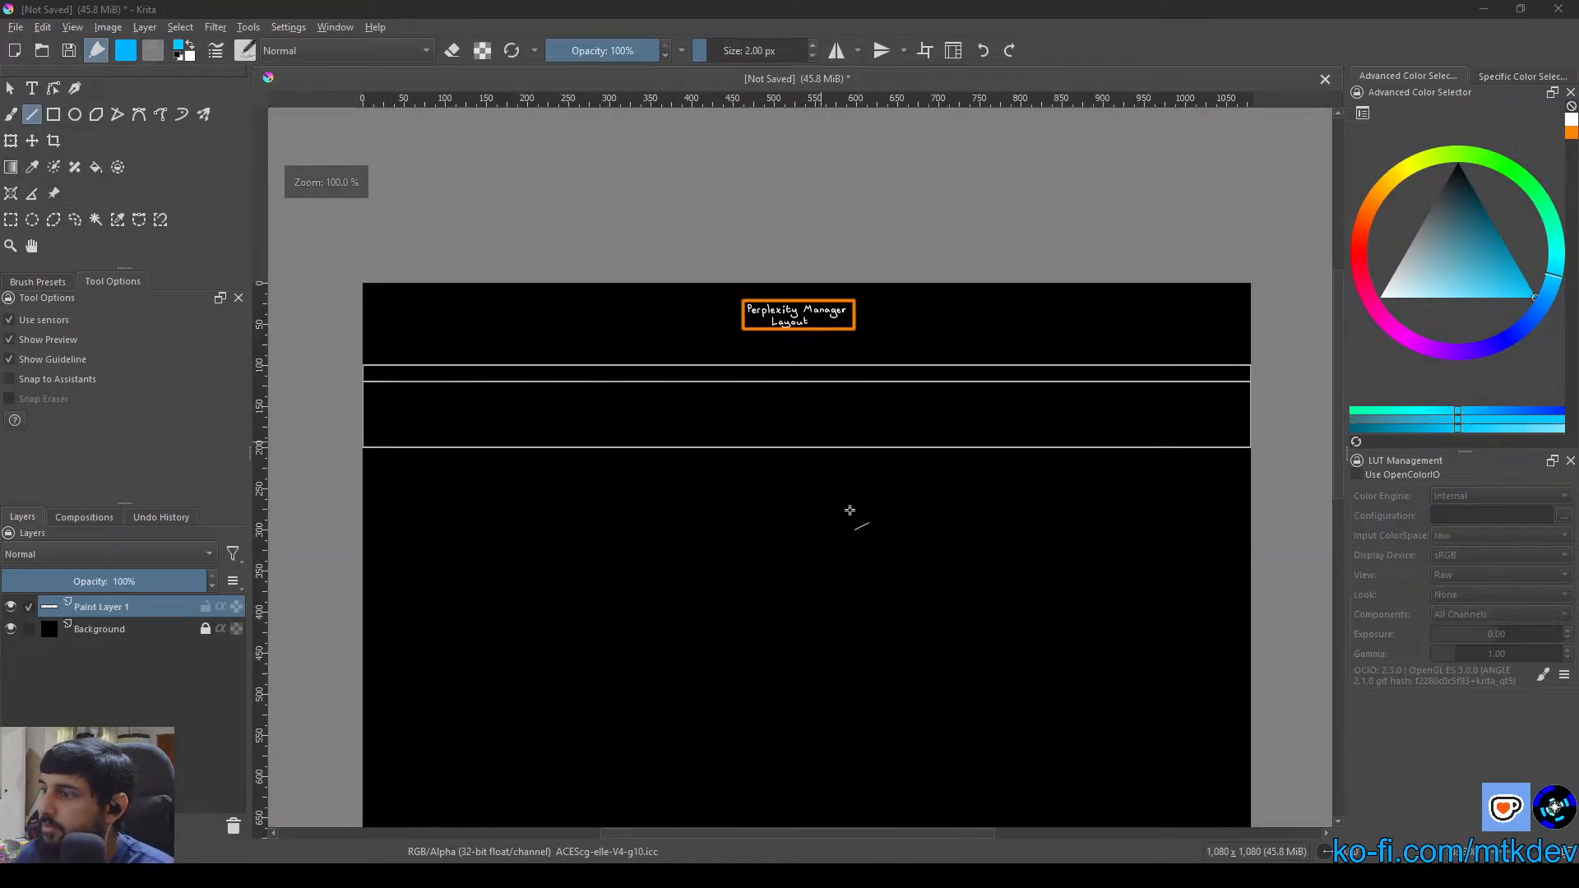
left_click_drag(863, 532, 826, 414)
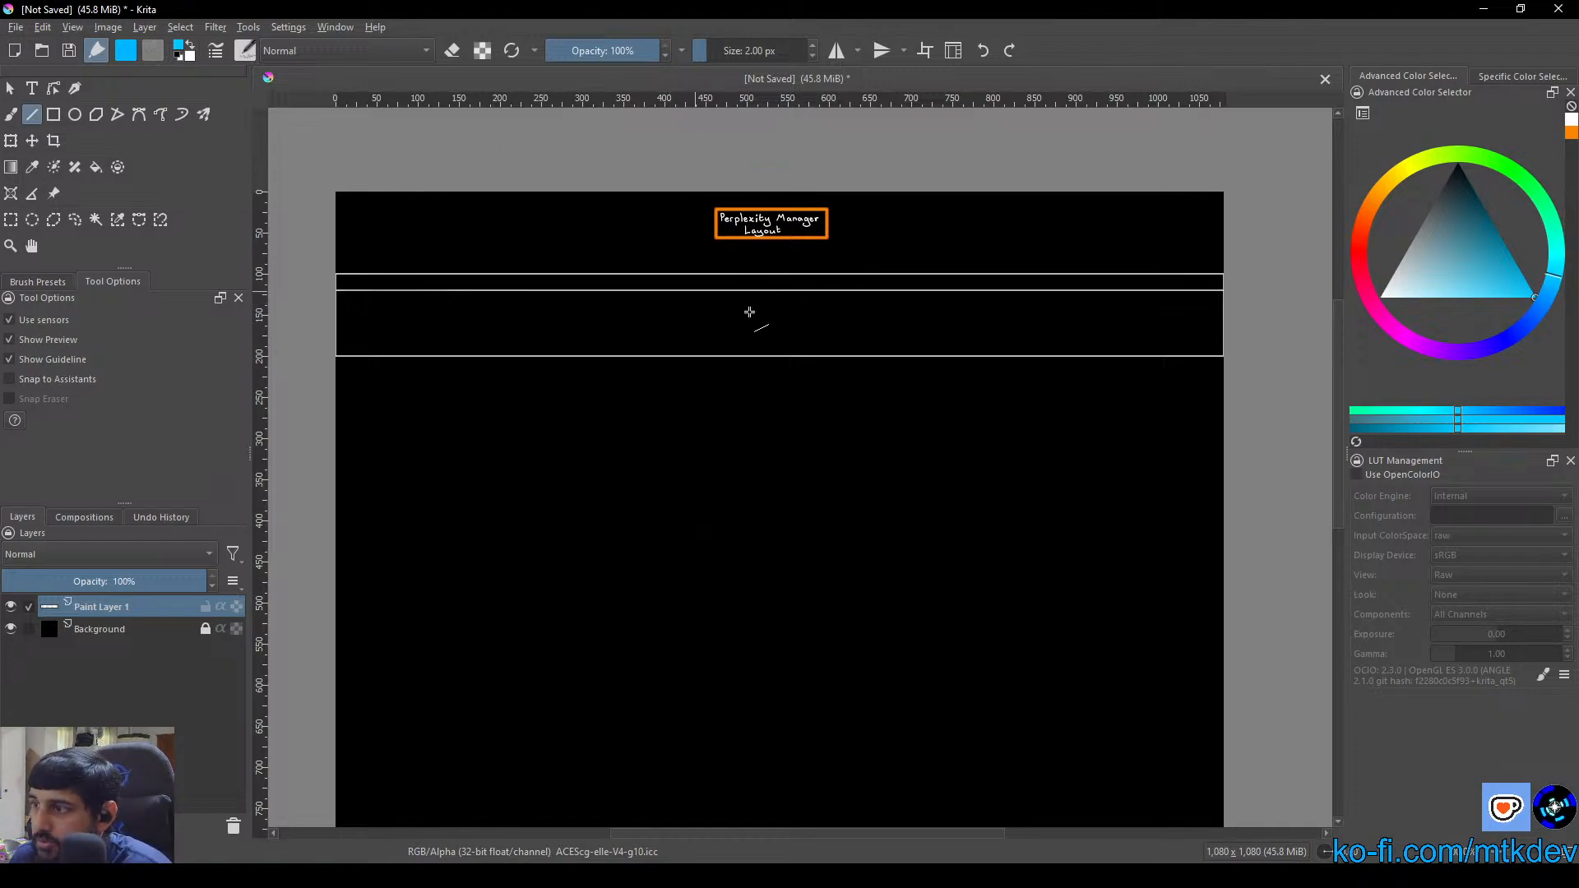
scroll(791, 314, "up", 2)
scroll(765, 361, "up", 3)
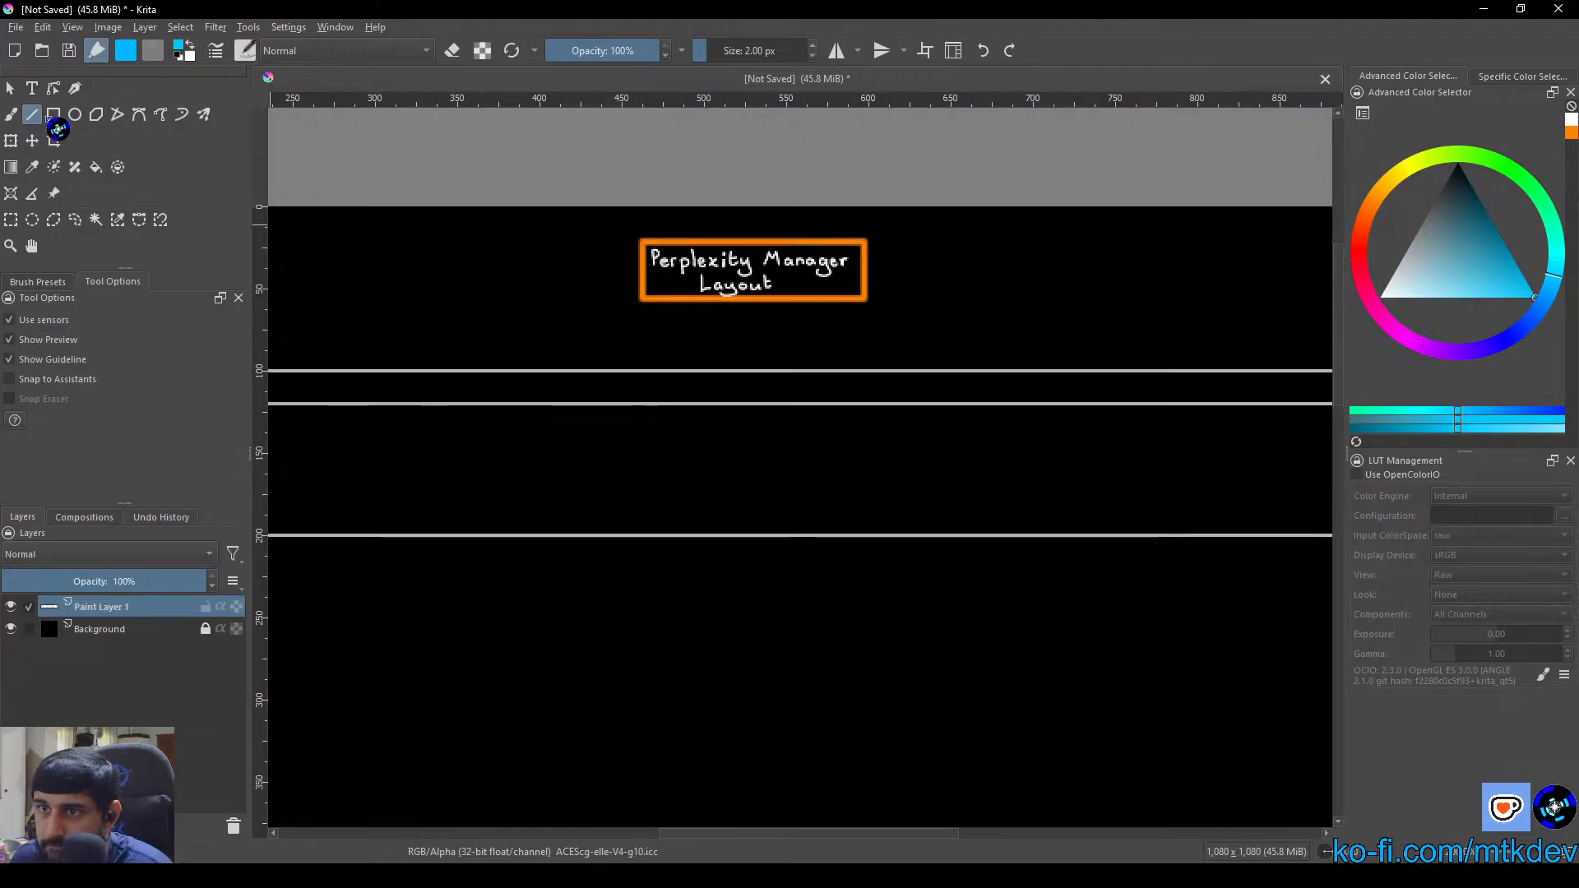
Handwrite "Strategic Layer" in blue with the 2 px freehand brush inside the narrow band below the title box
left_click(12, 115)
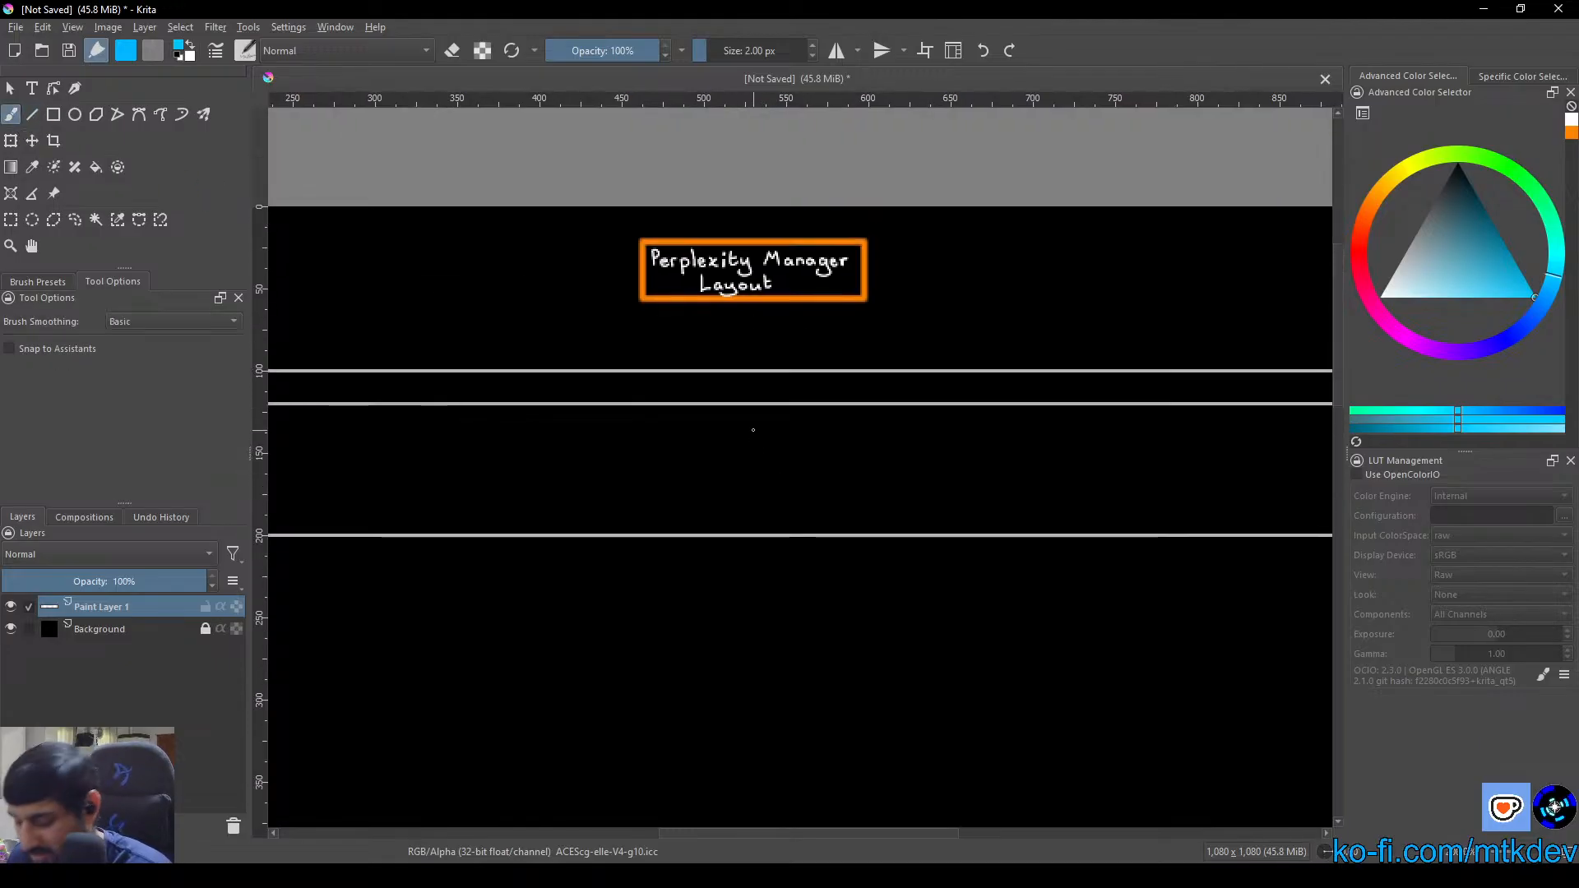
scroll(716, 437, "up", 1)
scroll(707, 444, "up", 1)
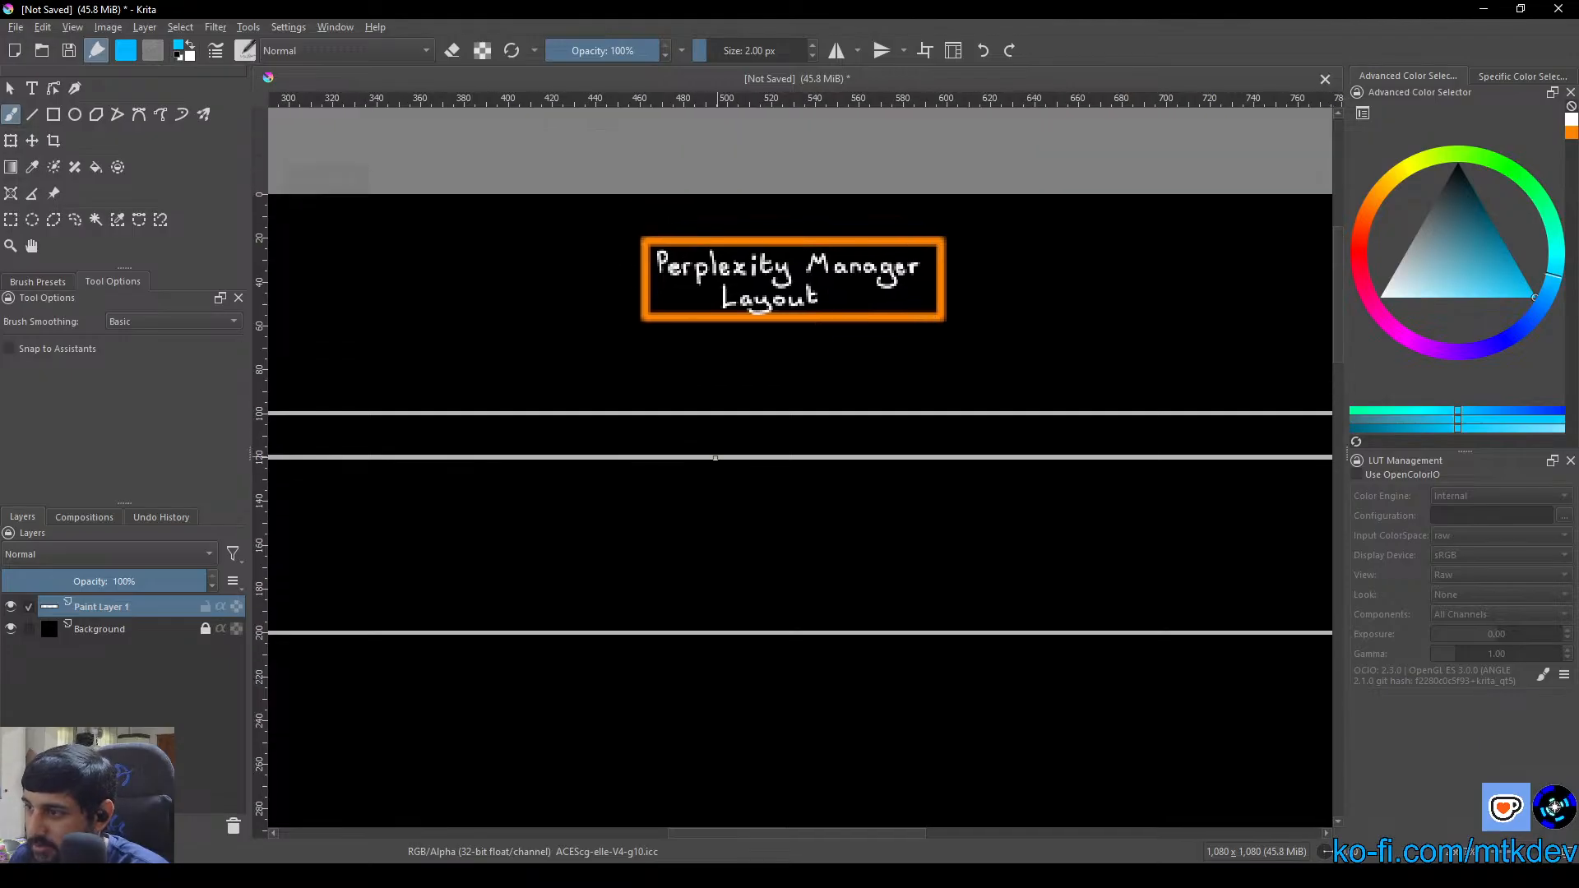
scroll(914, 340, "down", 2)
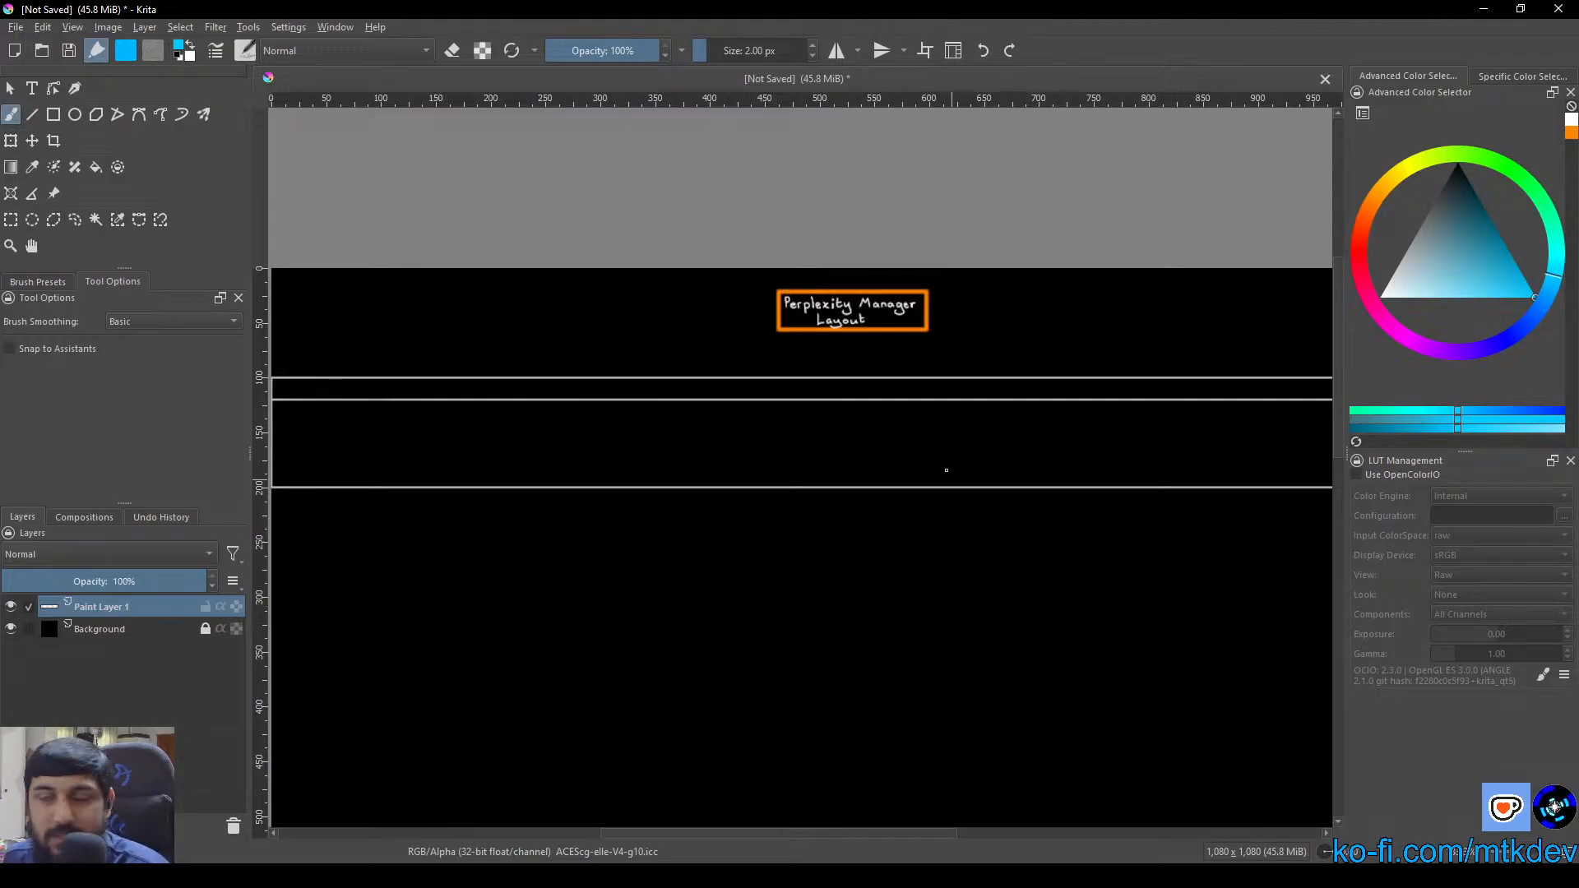
left_click_drag(908, 402, 797, 427)
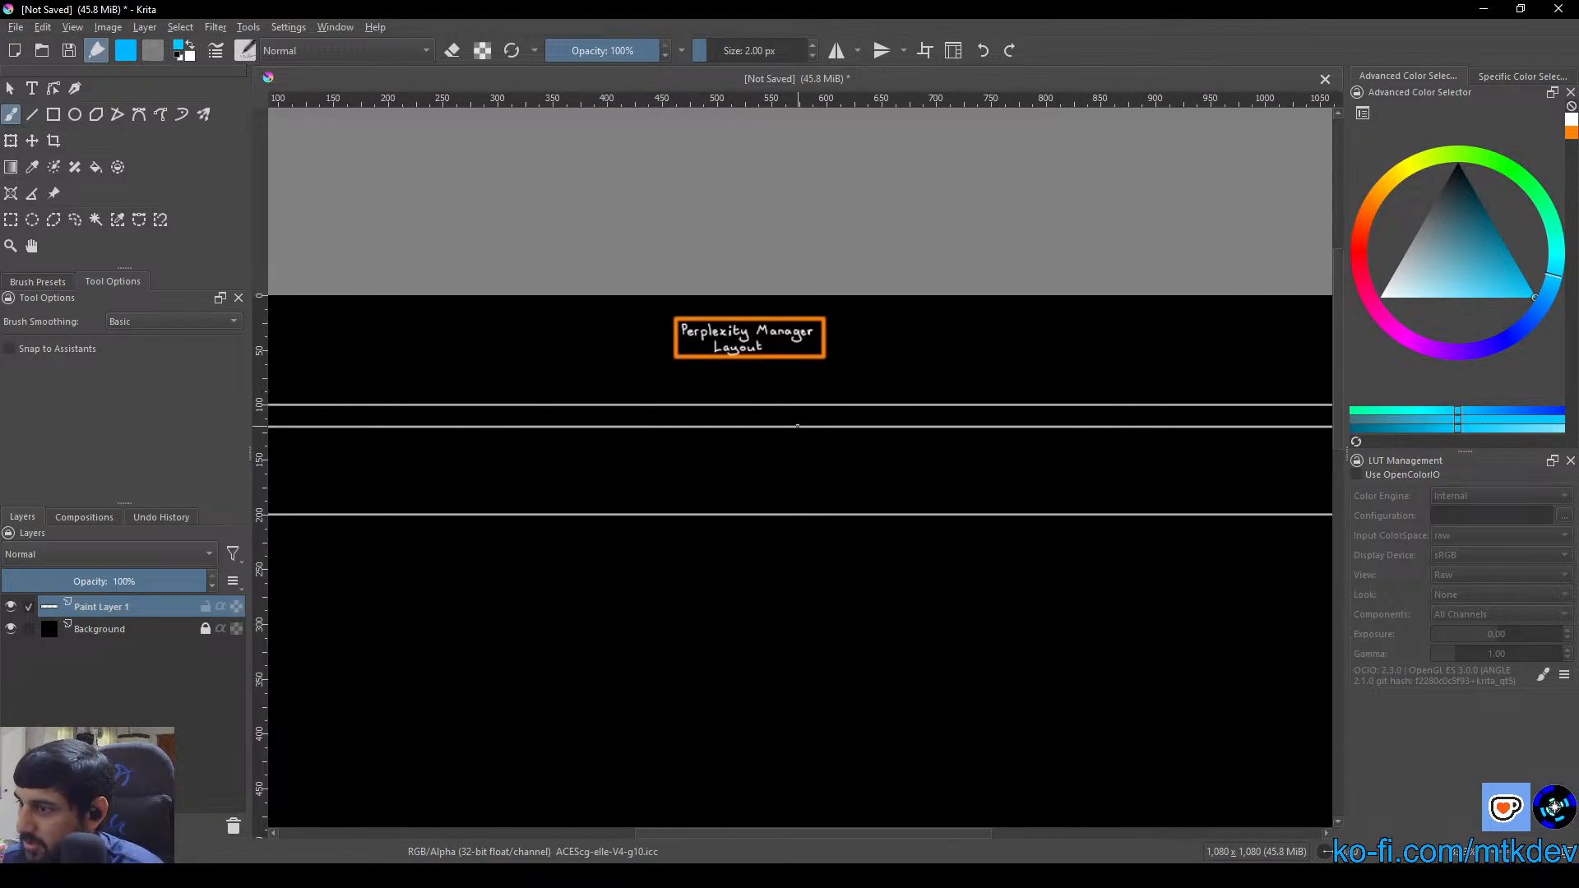
scroll(797, 426, "down", 1)
scroll(781, 444, "up", 1)
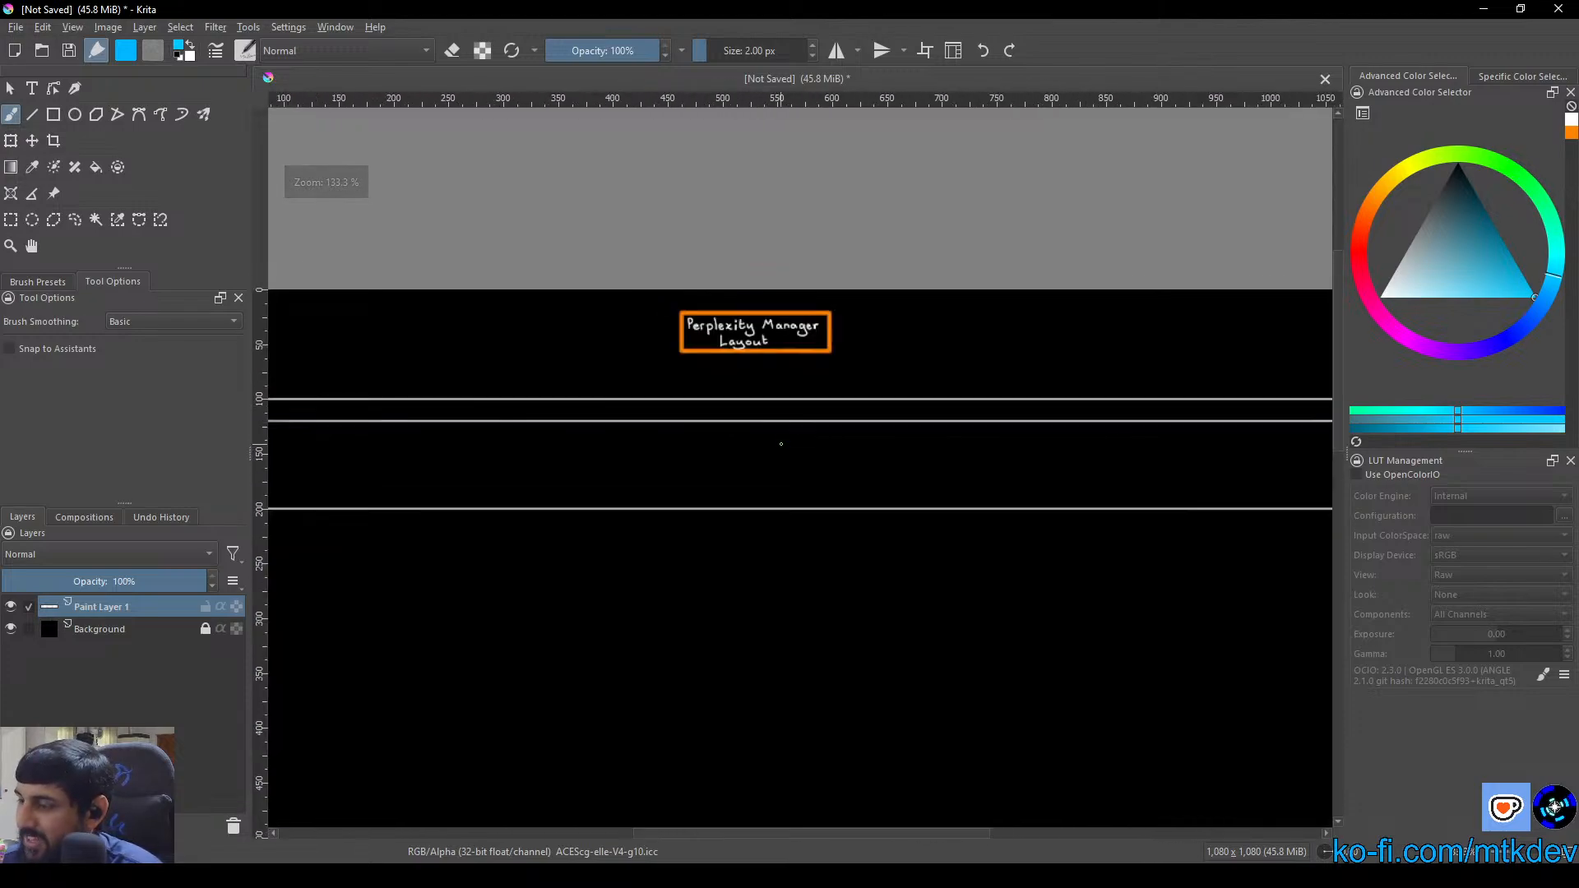
scroll(730, 447, "up", 2)
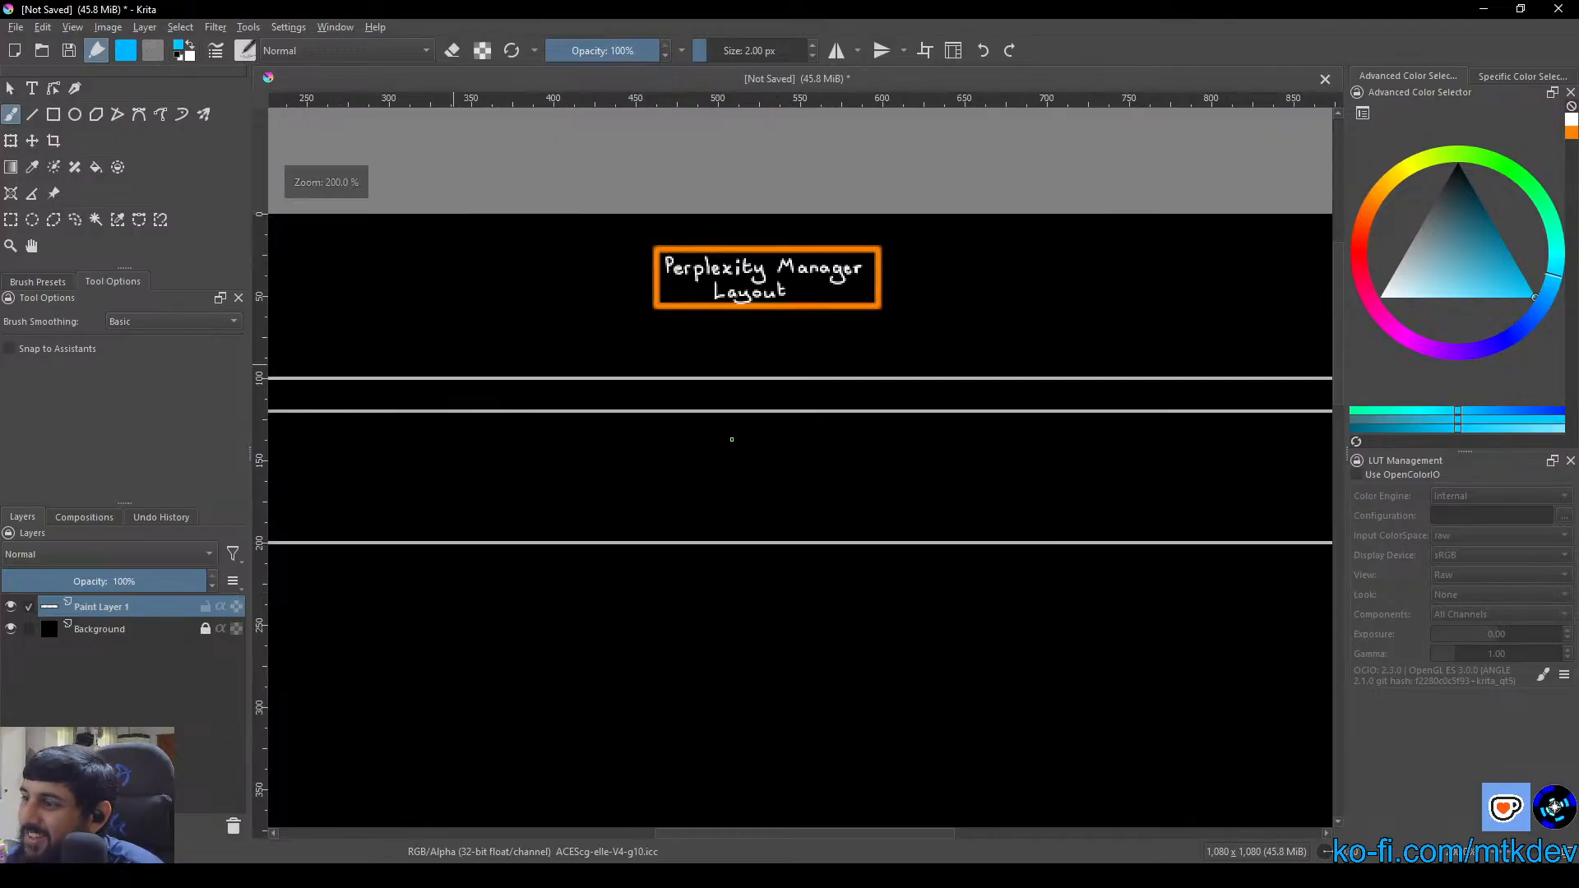
left_click_drag(743, 408, 797, 485)
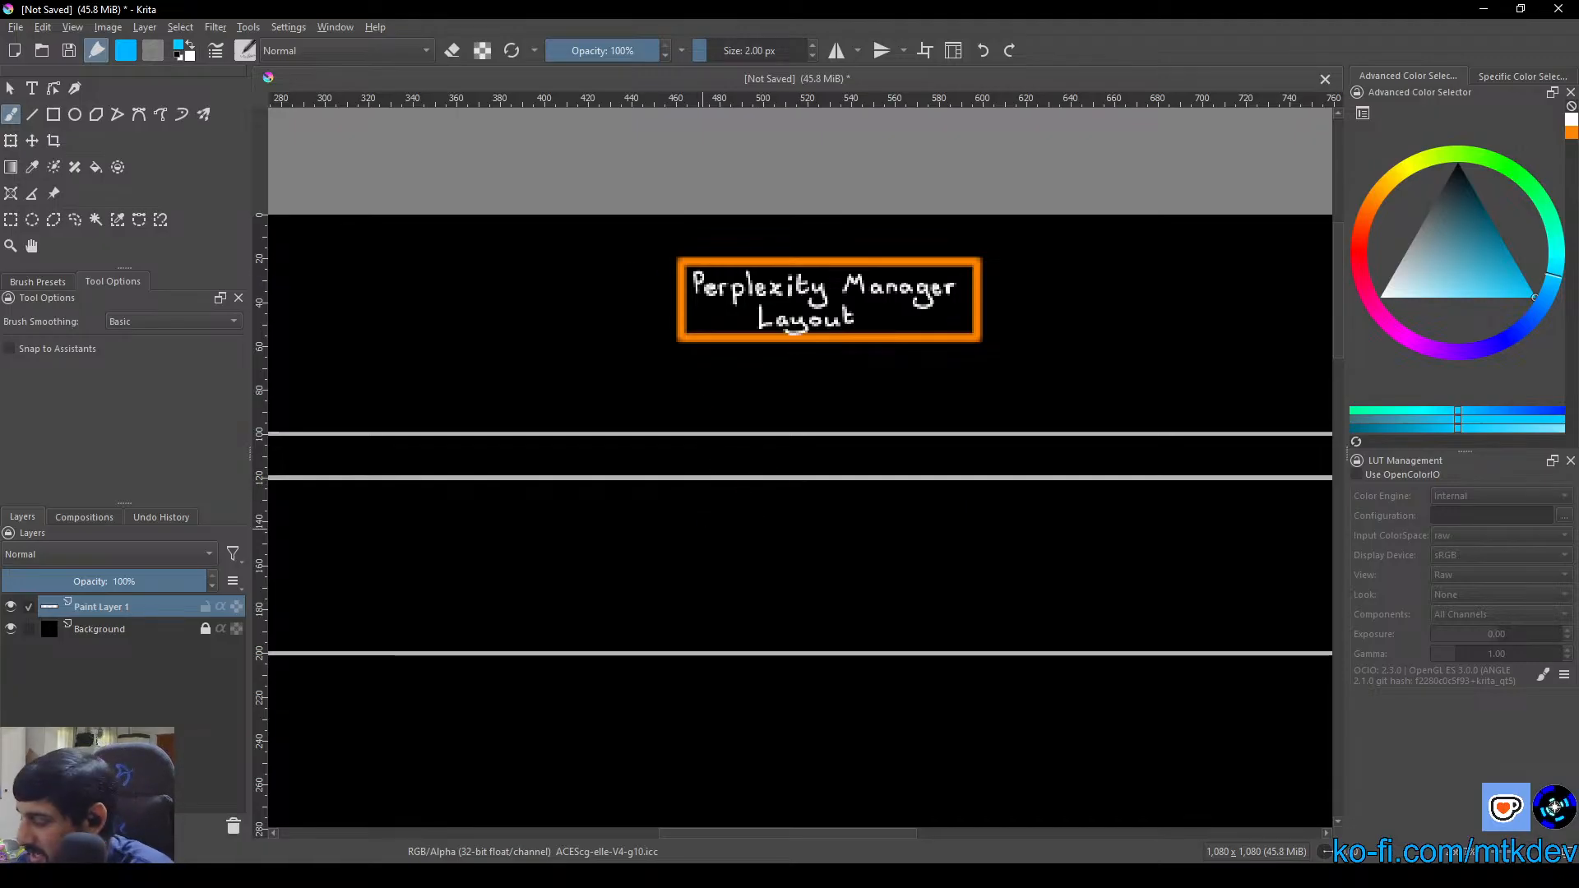
scroll(858, 485, "up", 4)
left_click_drag(720, 409, 783, 494)
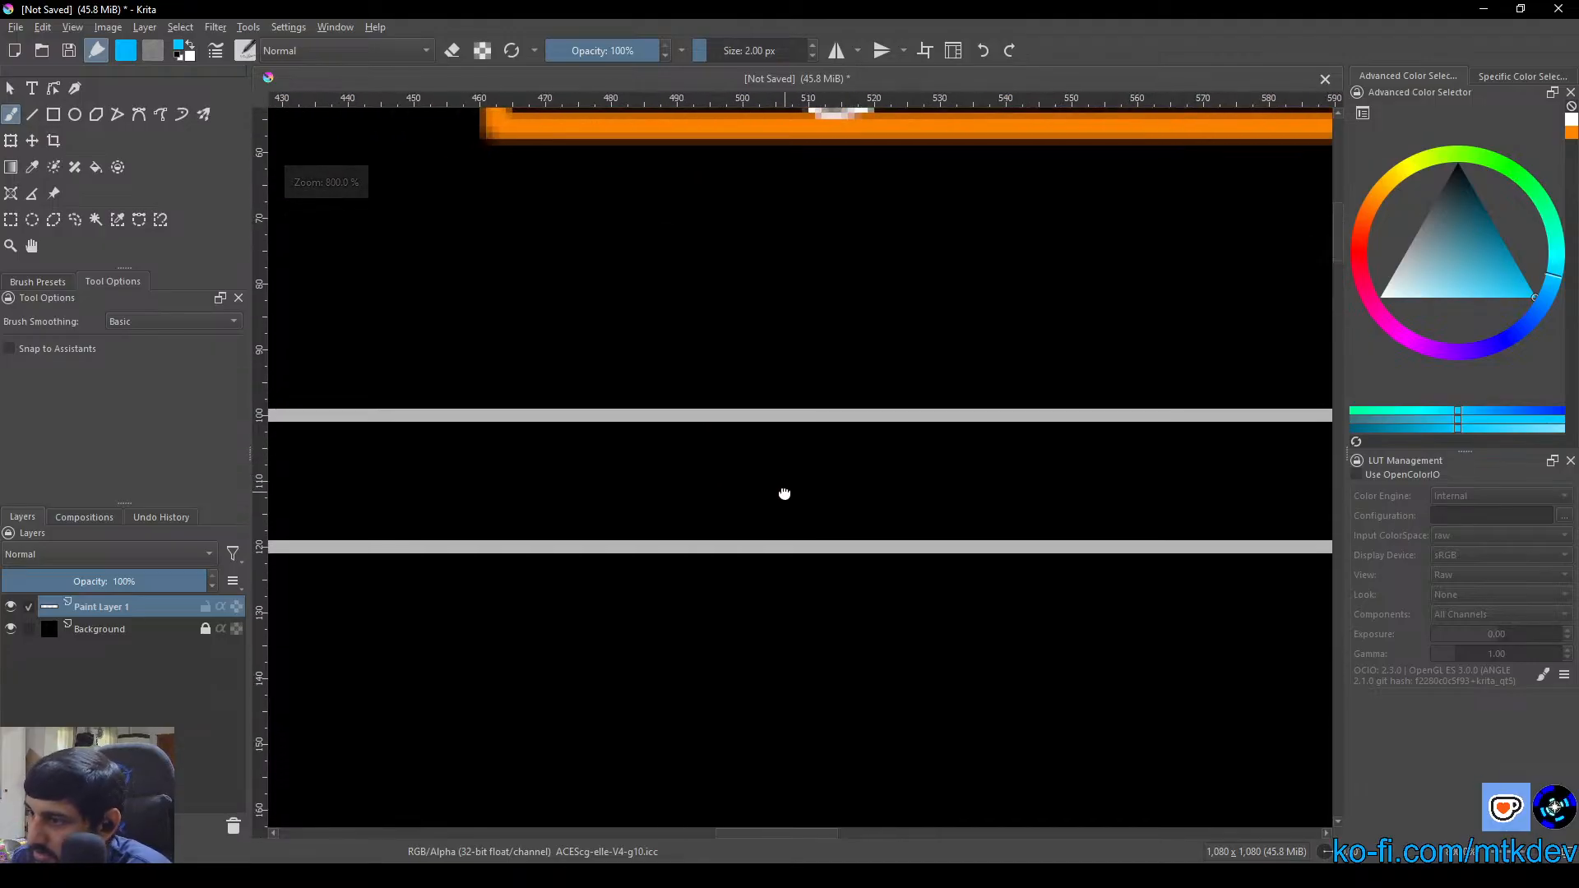
left_click_drag(561, 497, 671, 470)
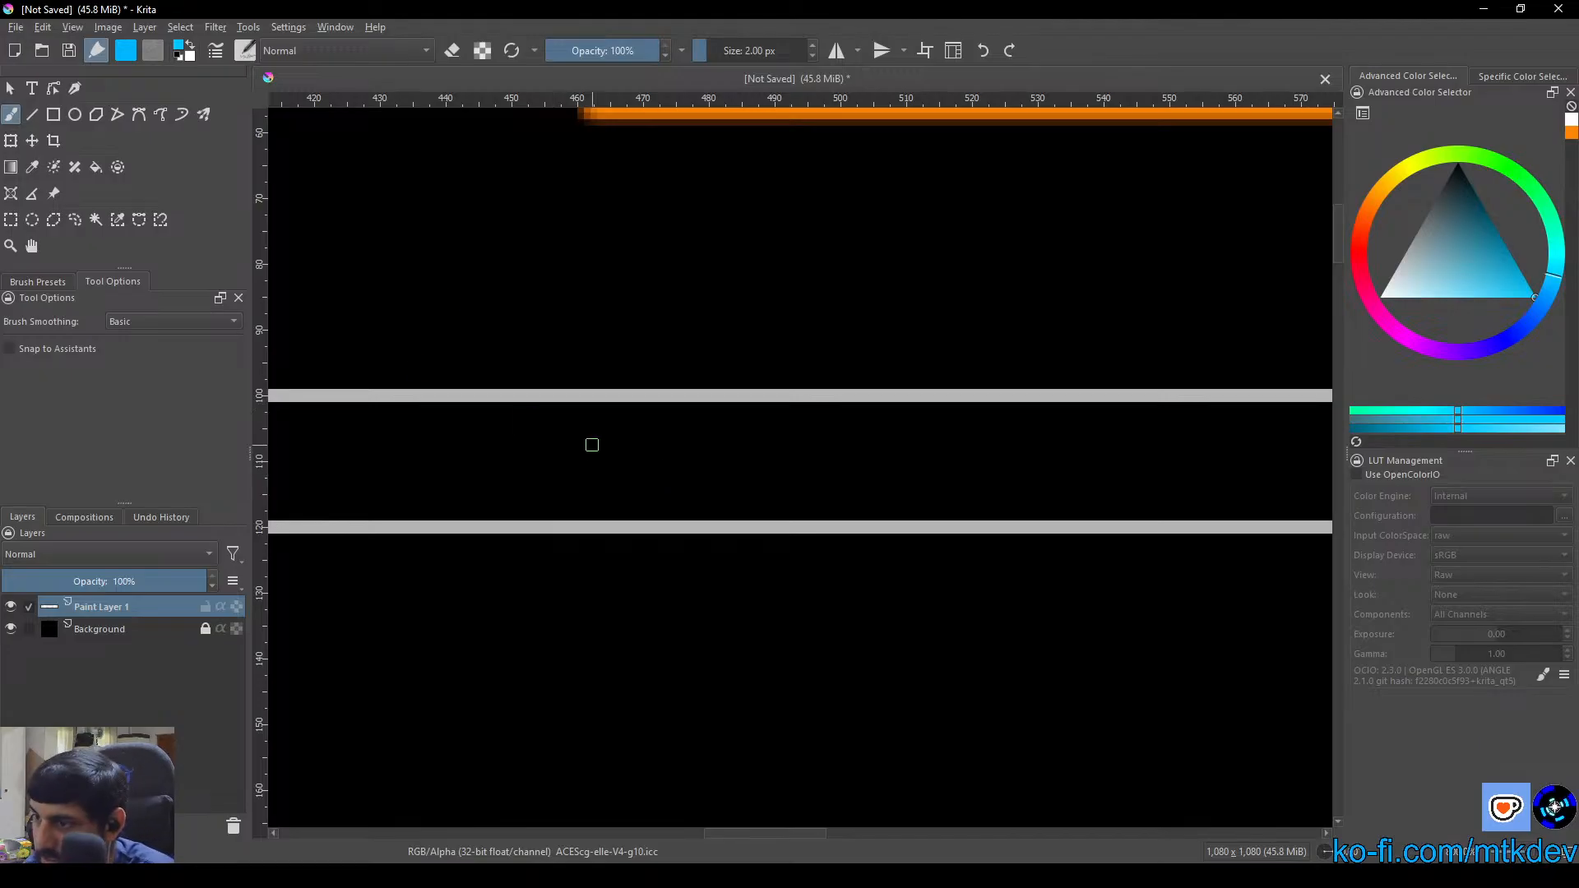
mouse_move(486, 431)
left_mouse_down()
mouse_move(456, 444)
mouse_move(490, 470)
mouse_move(456, 478)
left_mouse_up()
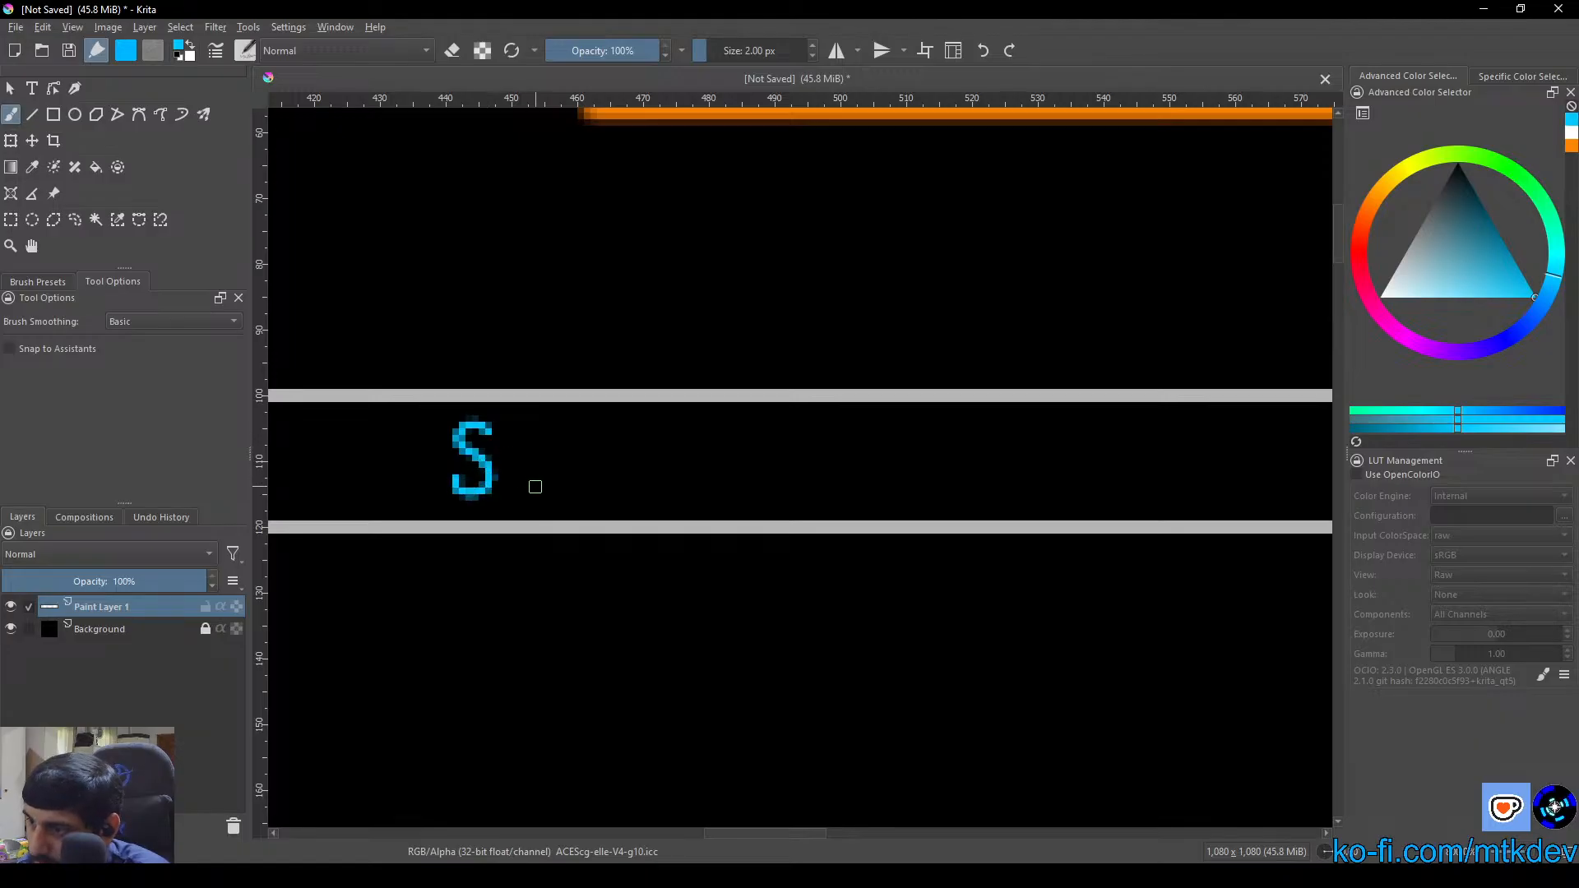
mouse_move(516, 434)
left_mouse_down()
mouse_move(538, 496)
mouse_move(534, 464)
mouse_move(617, 496)
left_mouse_up()
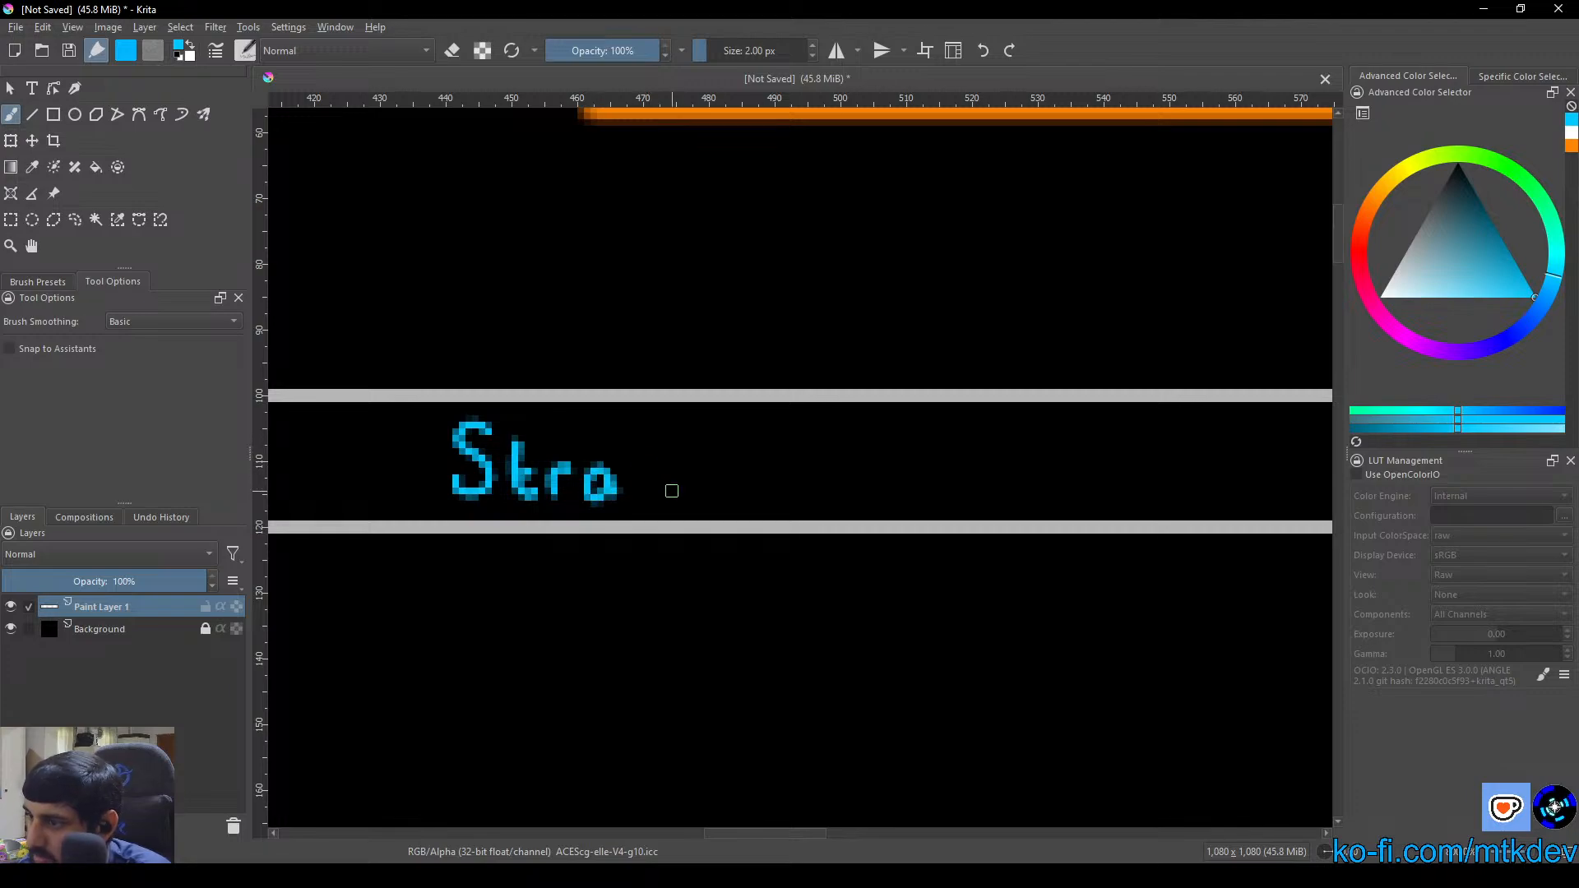
mouse_move(650, 438)
left_mouse_down()
mouse_move(664, 460)
mouse_move(645, 488)
mouse_move(707, 473)
mouse_move(722, 495)
mouse_move(771, 462)
mouse_move(780, 502)
mouse_move(709, 522)
left_mouse_up()
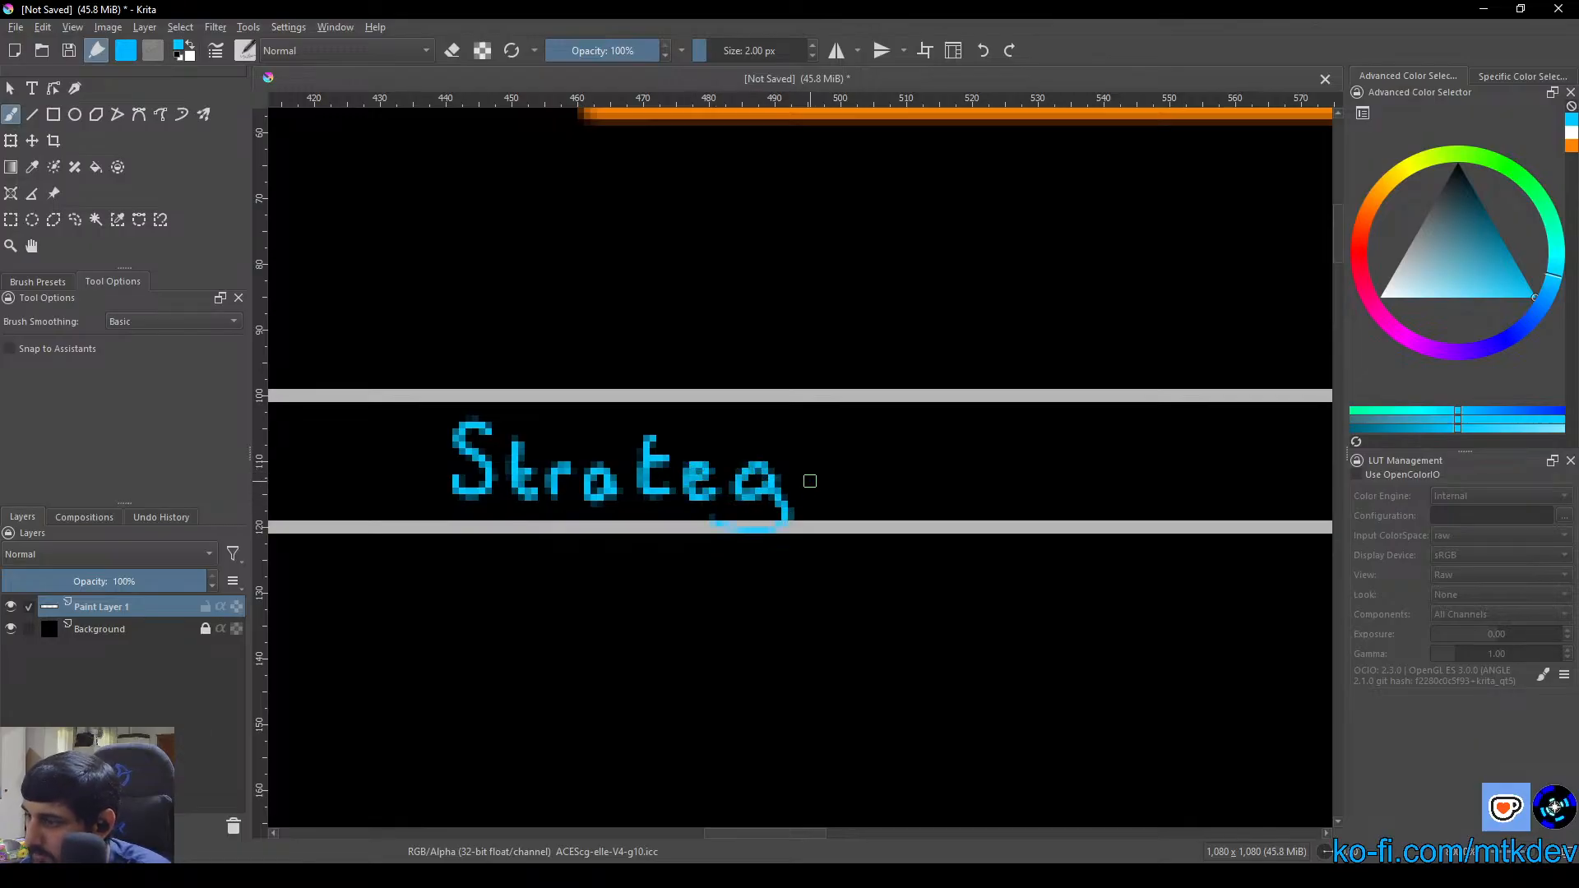
mouse_move(807, 462)
left_mouse_down()
mouse_move(807, 496)
mouse_move(809, 445)
mouse_move(855, 459)
mouse_move(848, 491)
mouse_move(764, 478)
left_mouse_up()
left_click(808, 444)
mouse_move(755, 410)
left_mouse_down()
mouse_move(751, 495)
mouse_move(829, 461)
mouse_move(814, 480)
mouse_move(840, 467)
mouse_move(845, 485)
mouse_move(884, 481)
mouse_move(895, 465)
mouse_move(909, 500)
mouse_move(855, 504)
left_mouse_up()
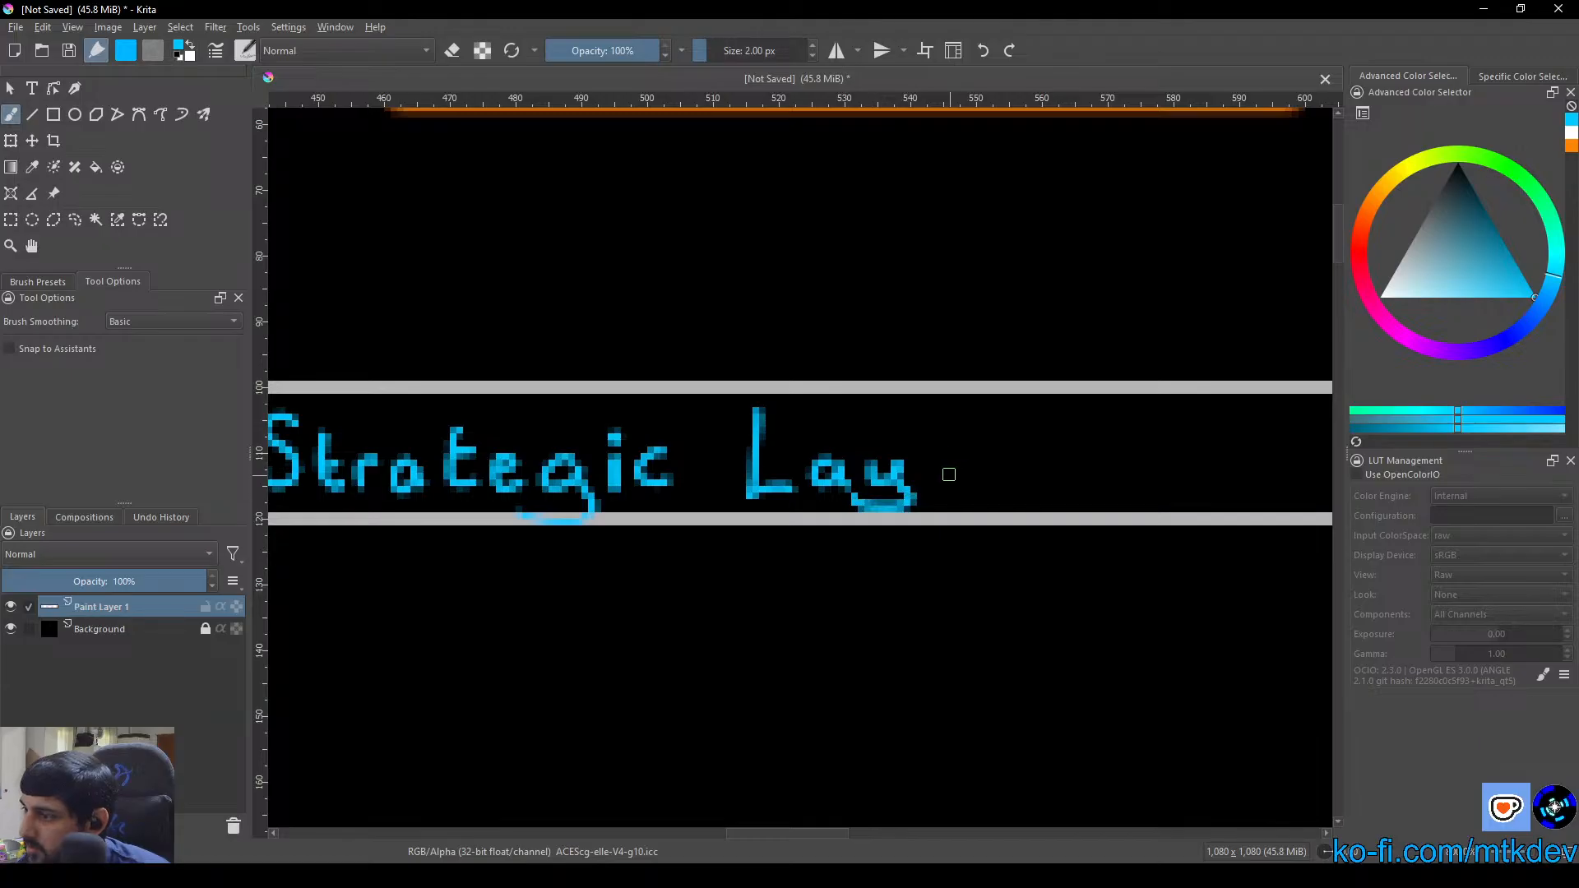
mouse_move(936, 473)
left_mouse_down()
mouse_move(917, 481)
mouse_move(975, 492)
mouse_move(1002, 452)
left_mouse_up()
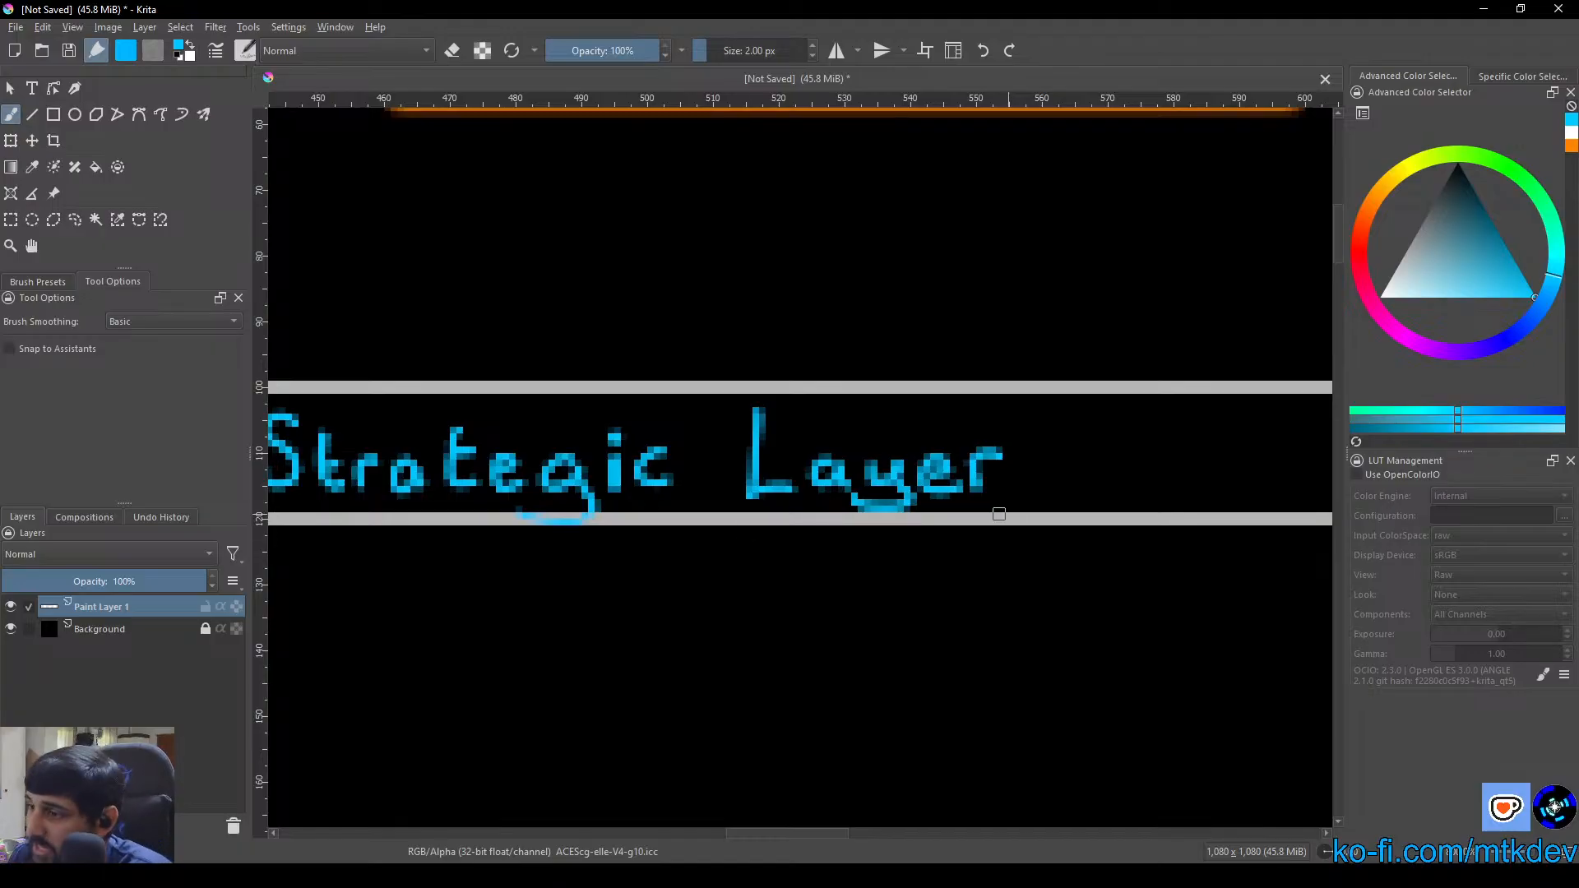
left_click_drag(931, 536, 1202, 549)
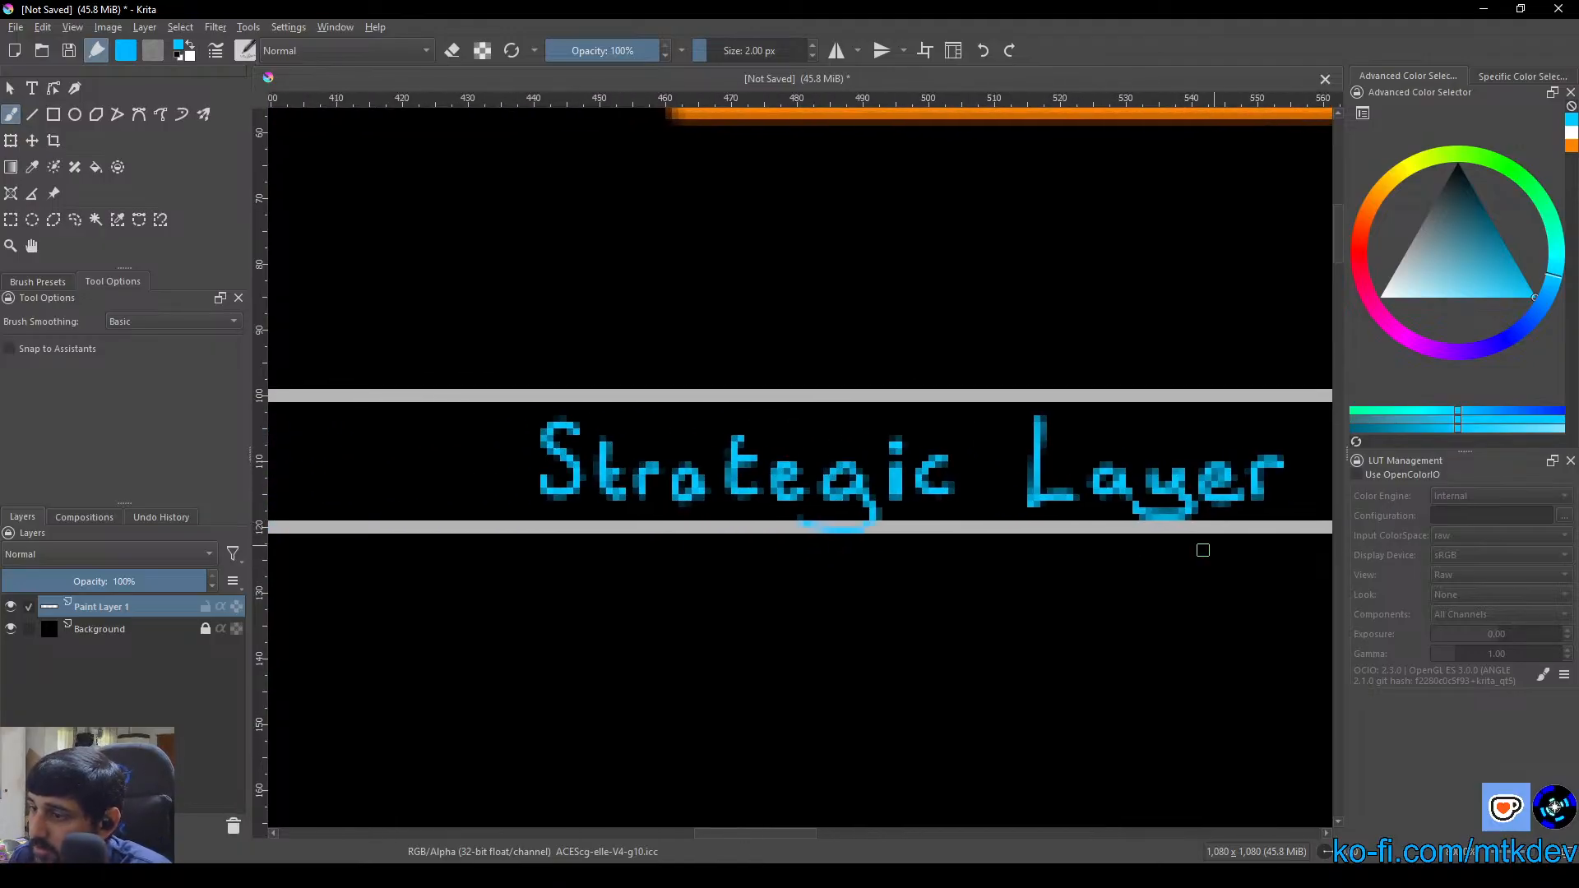
Paint a thick blue vertical divider bar just after "Strategic Layer", nearly as tall as the narrow band
scroll(828, 554, "down", 3)
left_click_drag(828, 553, 564, 521)
scroll(825, 518, "up", 3)
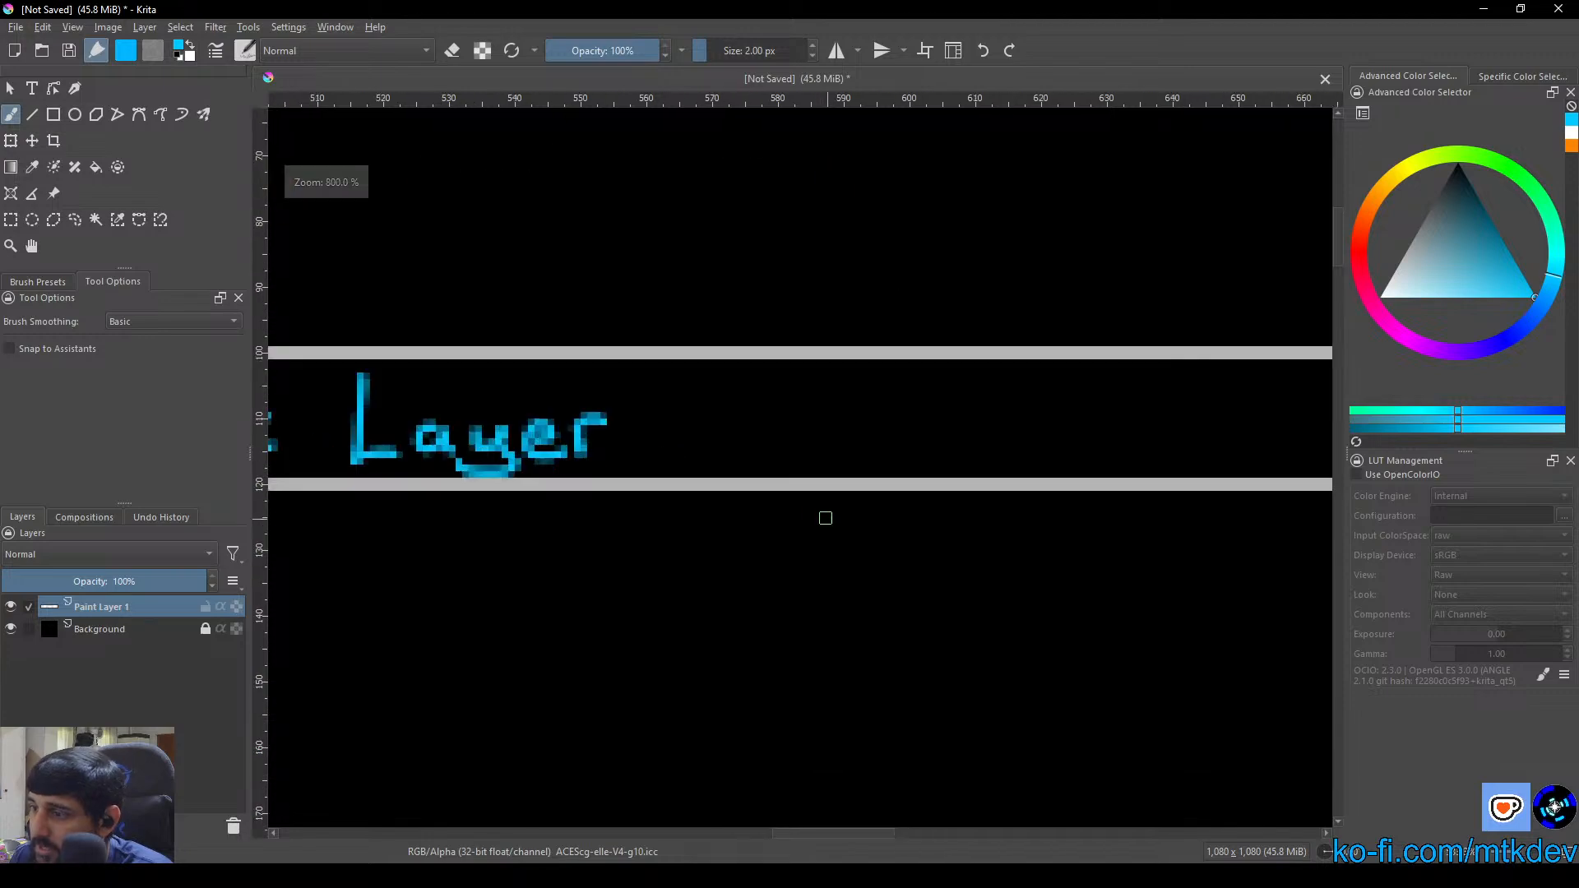
left_click_drag(748, 520, 700, 504)
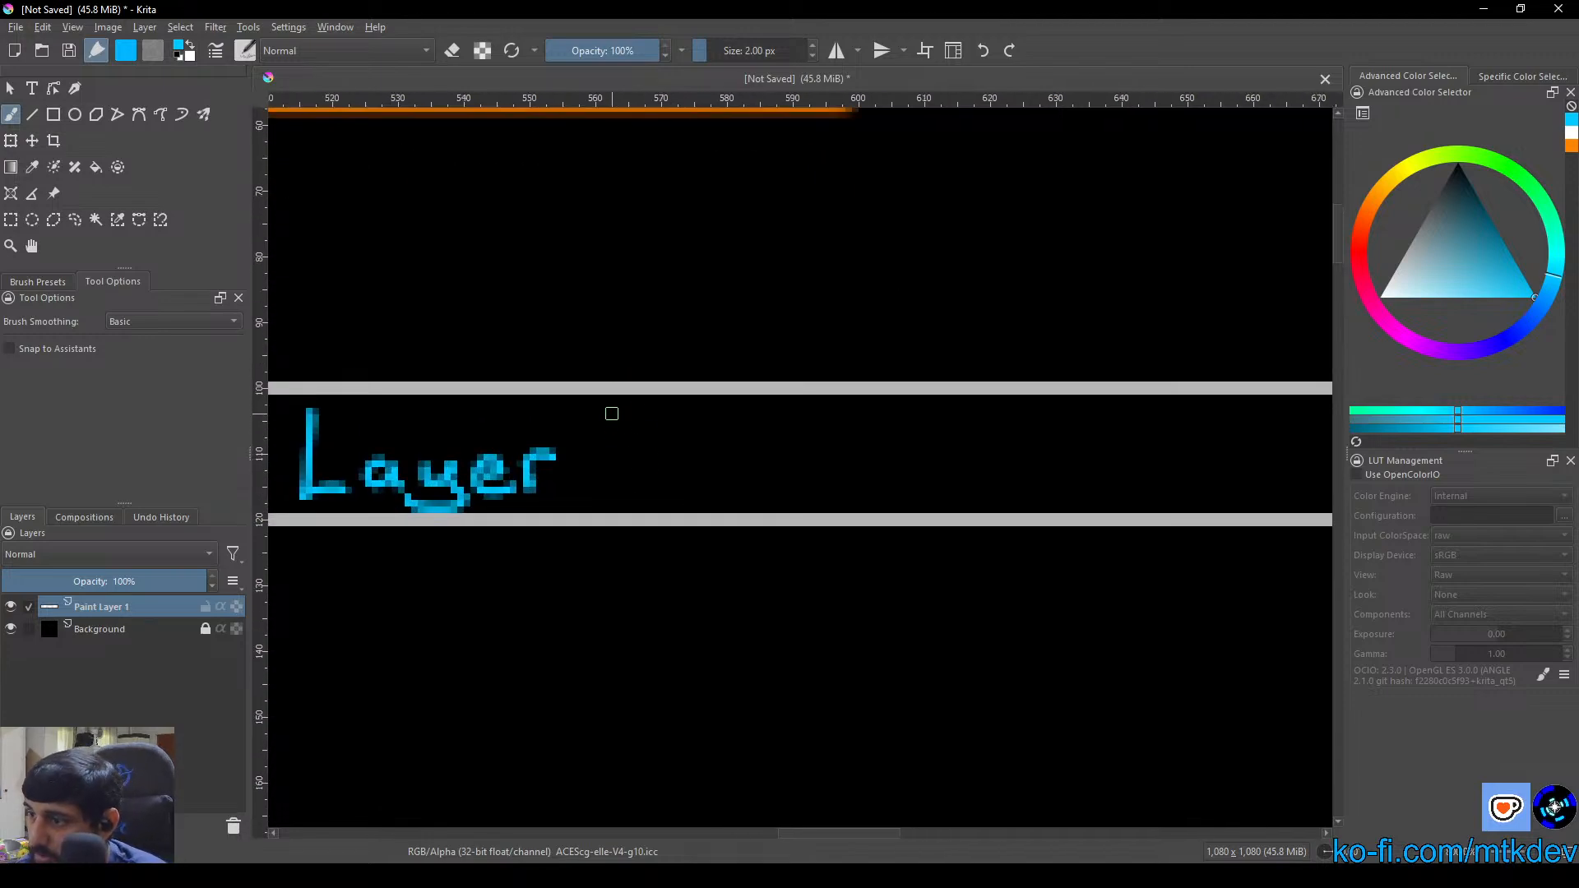
mouse_move(610, 411)
left_mouse_down()
mouse_move(614, 494)
mouse_move(613, 412)
mouse_move(615, 474)
left_mouse_up()
mouse_move(615, 418)
left_mouse_down()
mouse_move(621, 494)
mouse_move(607, 496)
mouse_move(612, 414)
left_mouse_up()
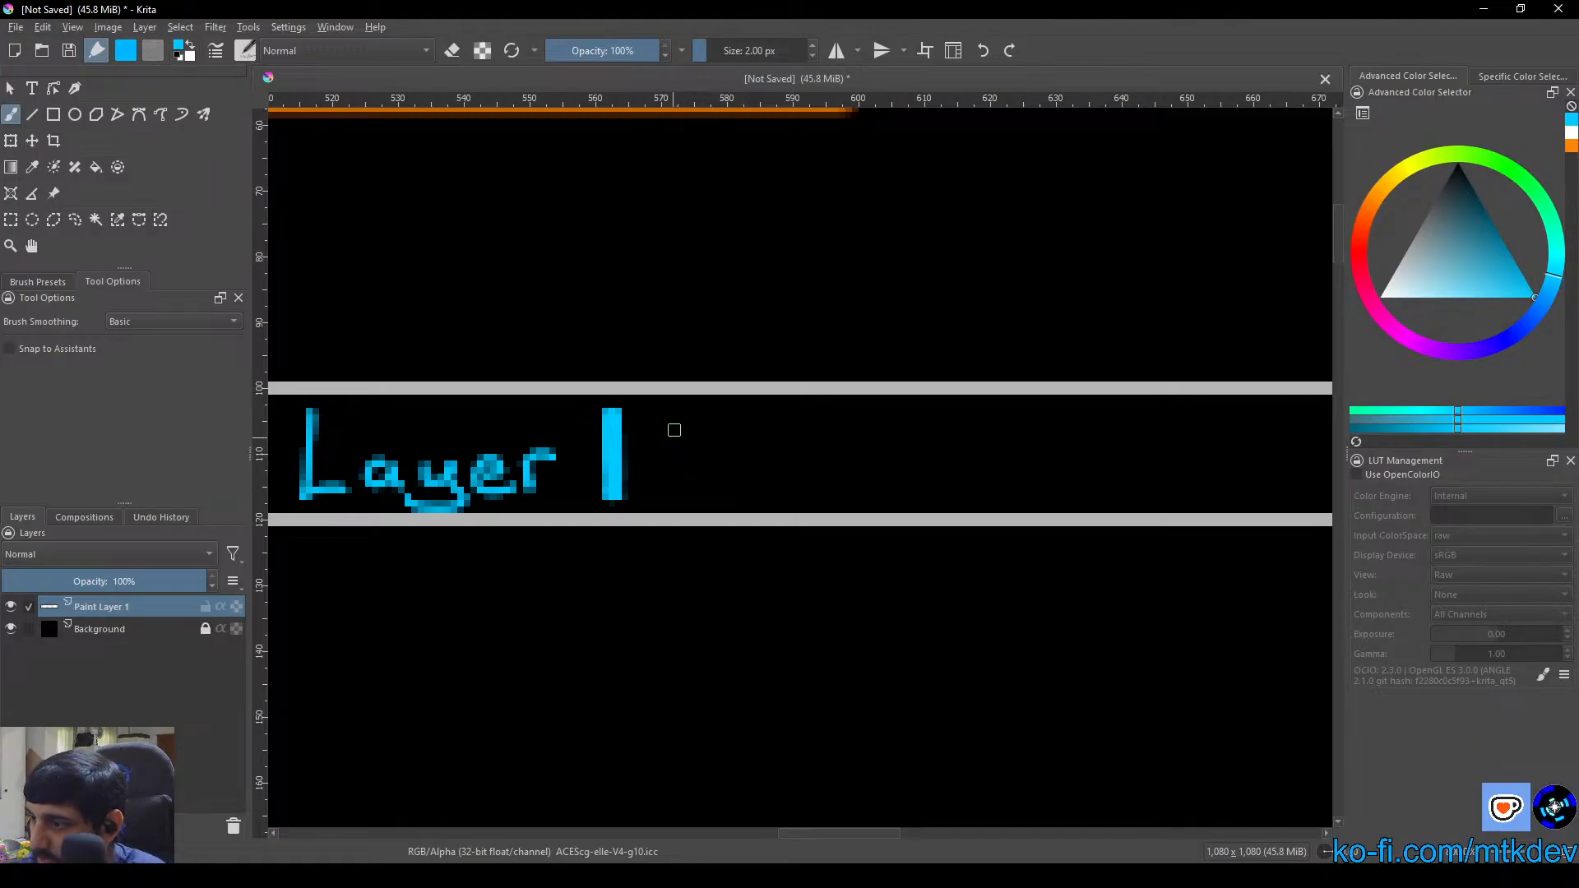
Handwrite "Horizontal Layer" in blue after the divider bar in the same narrow band
mouse_move(674, 428)
left_mouse_down()
mouse_move(674, 483)
mouse_move(694, 434)
mouse_move(695, 475)
mouse_move(758, 476)
mouse_move(772, 458)
mouse_move(789, 479)
mouse_move(795, 437)
mouse_move(818, 460)
mouse_move(843, 455)
mouse_move(822, 478)
mouse_move(882, 459)
mouse_move(866, 481)
mouse_move(879, 457)
mouse_move(915, 484)
mouse_move(921, 454)
mouse_move(936, 480)
mouse_move(960, 470)
mouse_move(965, 436)
mouse_move(978, 435)
mouse_move(956, 458)
mouse_move(1032, 467)
mouse_move(1044, 421)
mouse_move(1034, 480)
mouse_move(1048, 476)
mouse_move(851, 503)
mouse_move(845, 444)
mouse_move(913, 503)
mouse_move(929, 487)
mouse_move(967, 514)
mouse_move(908, 533)
left_mouse_up()
left_click(795, 437)
mouse_move(984, 495)
left_mouse_down()
mouse_move(1000, 483)
mouse_move(1020, 510)
mouse_move(1053, 480)
left_mouse_up()
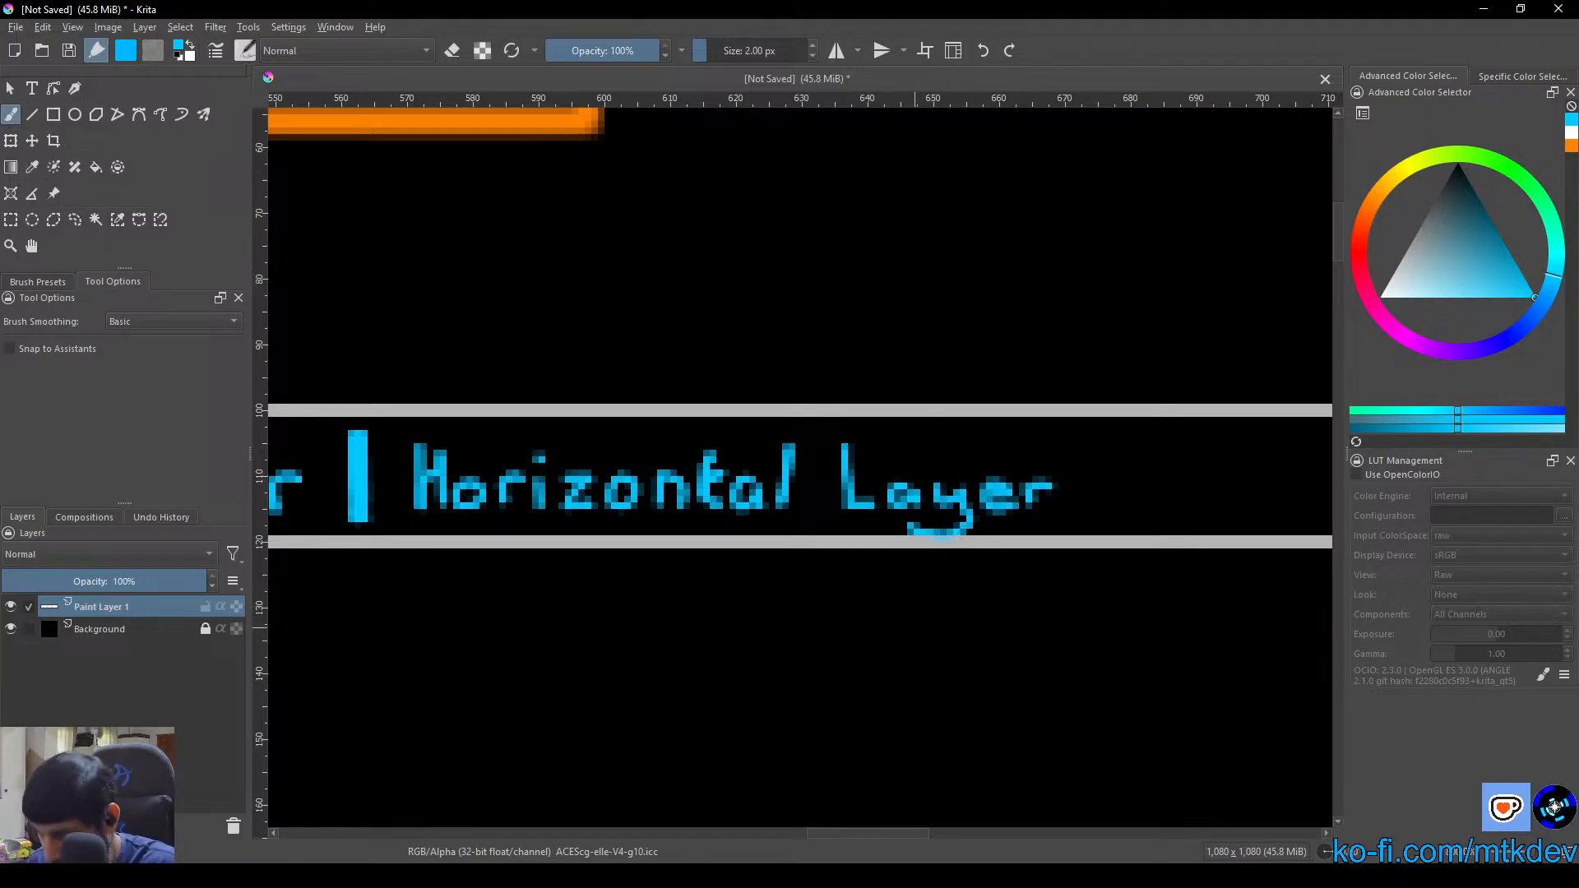
Erase the filled-in centre of the letter "e" in "Horizontal Layer" using the brush in eraser mode
scroll(915, 627, "up", 8)
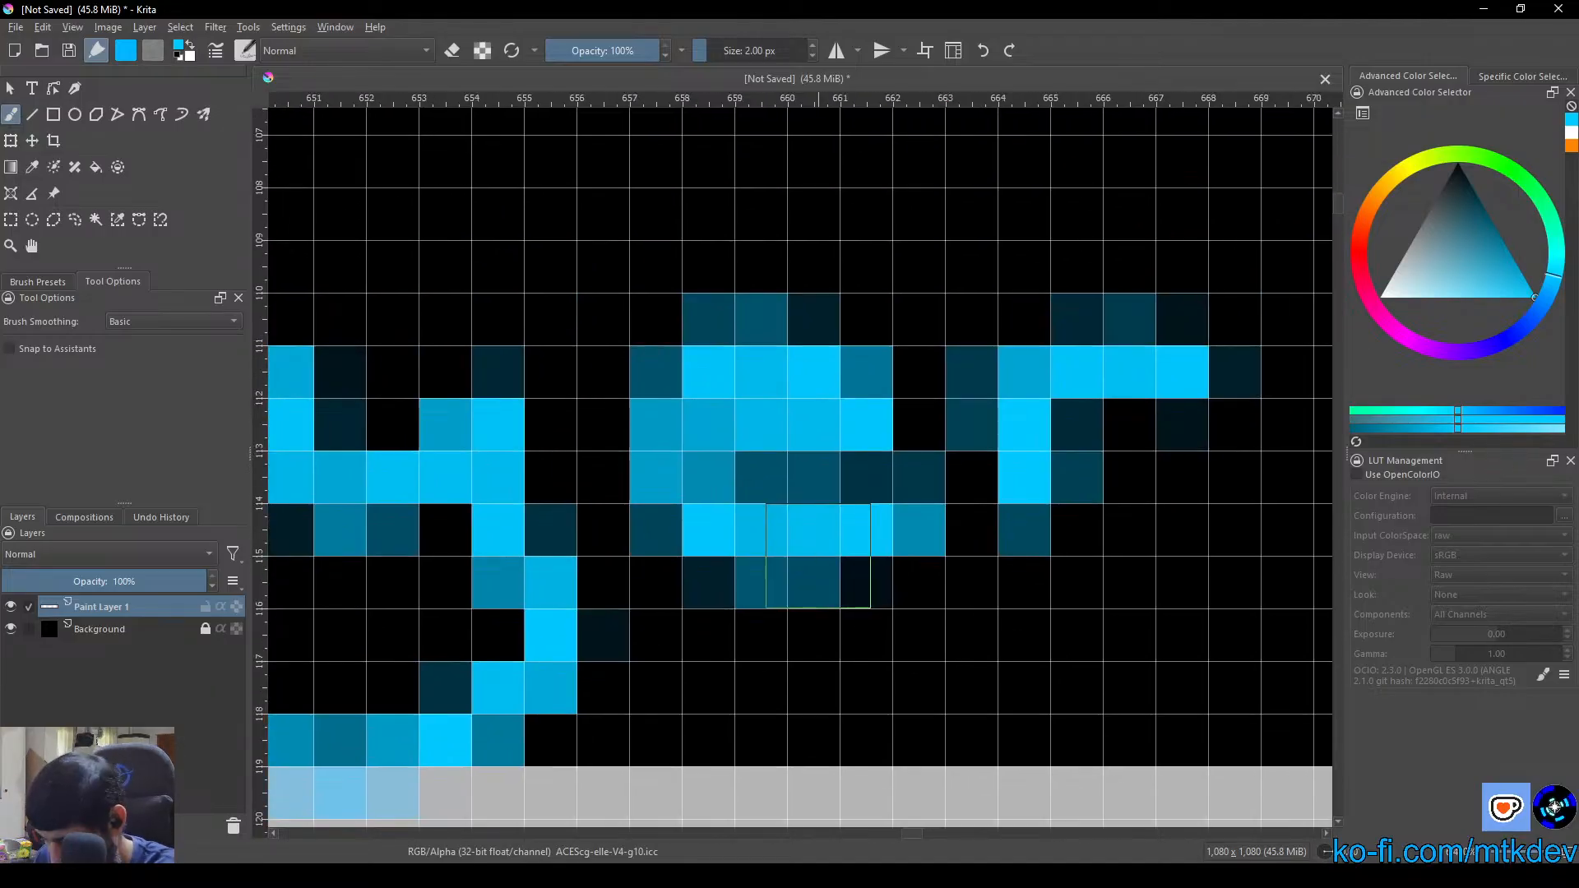
key("e")
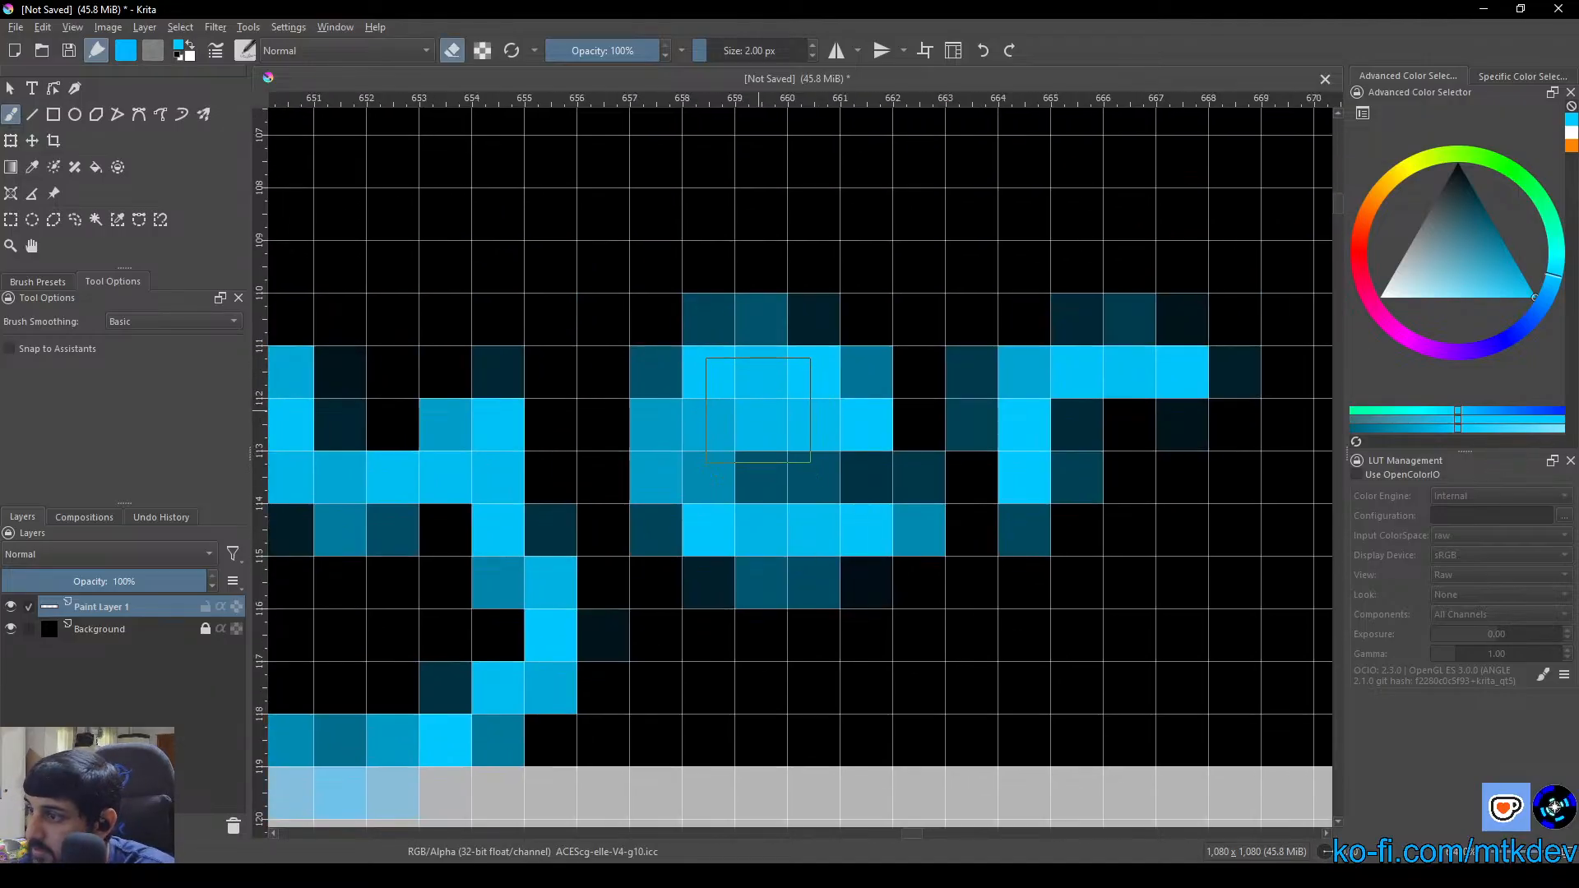
left_click(758, 421)
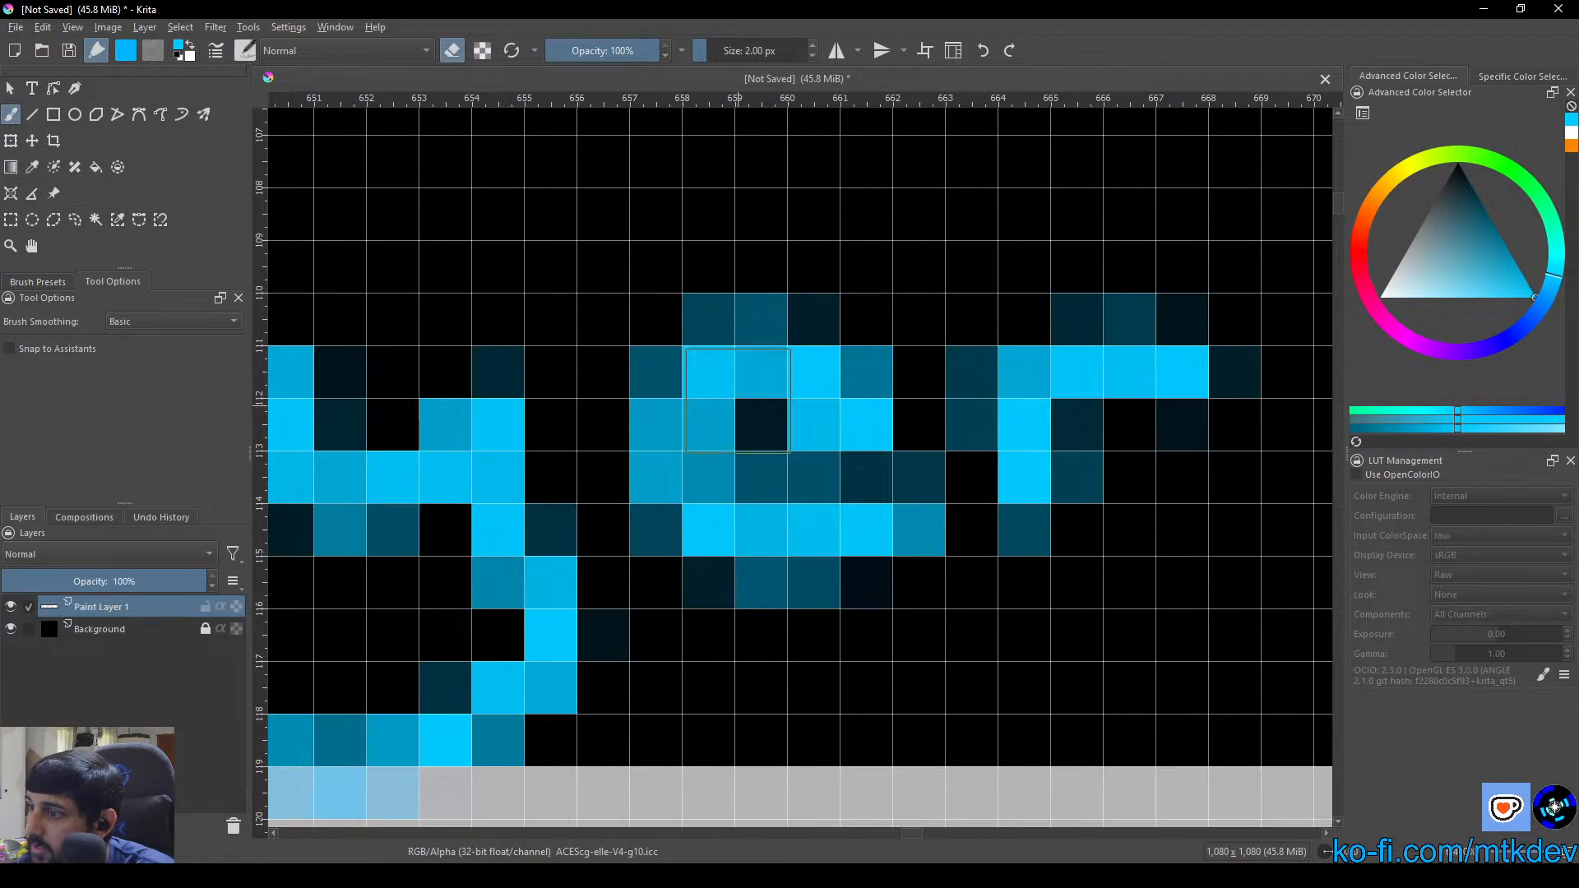
left_click(746, 393)
left_click(755, 402)
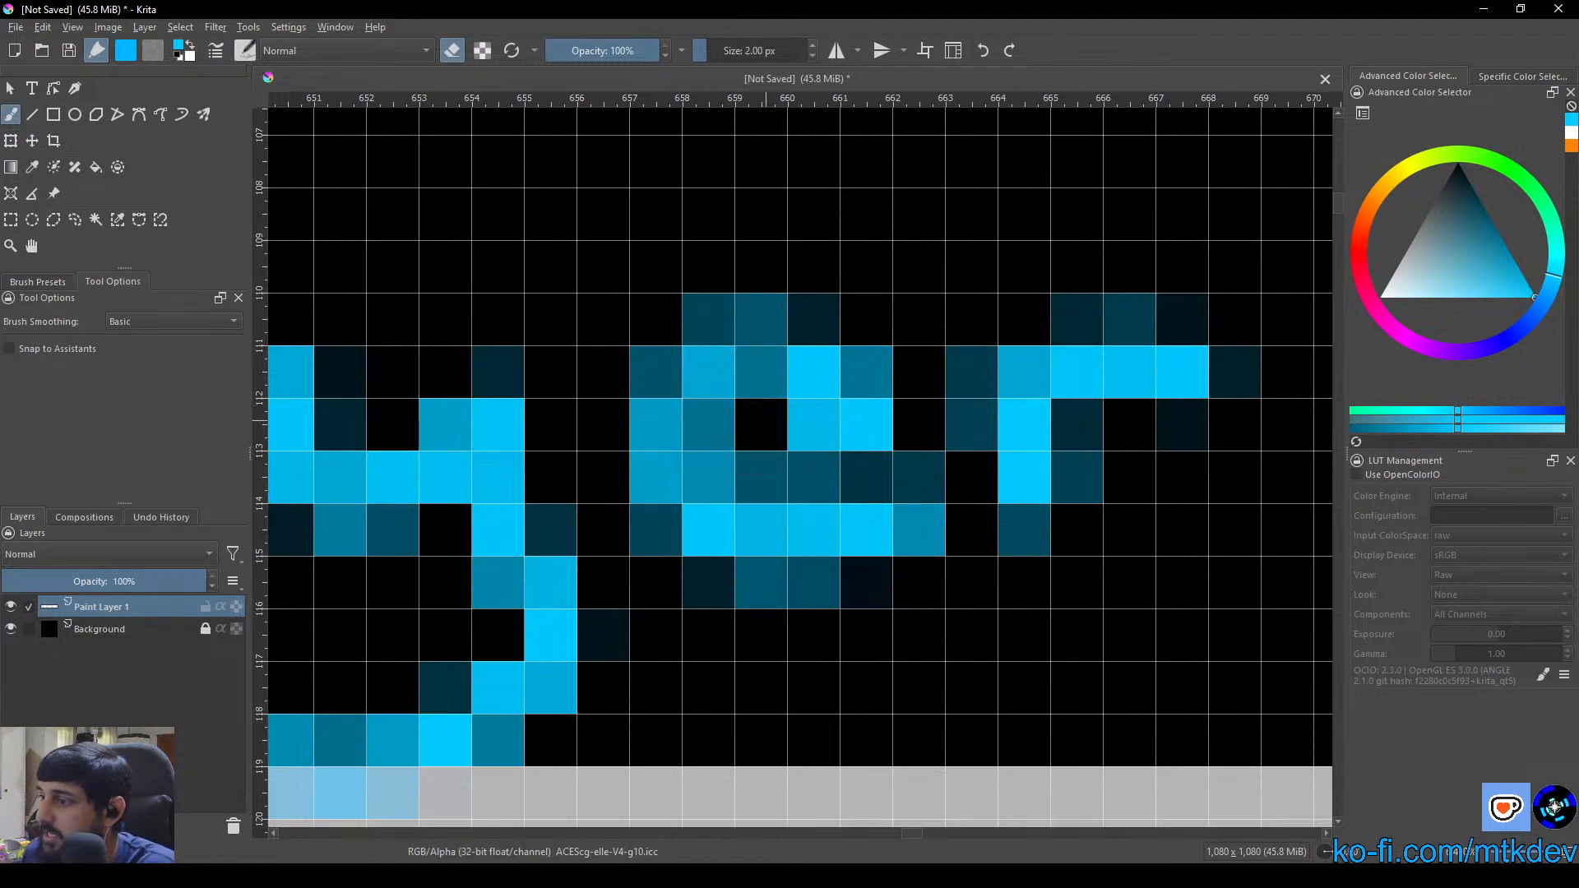
Erase the filled-in centre of the "e" in the word "Layer" of "Strategic Layer" and return the brush to painting mode
scroll(763, 401, "down", 10)
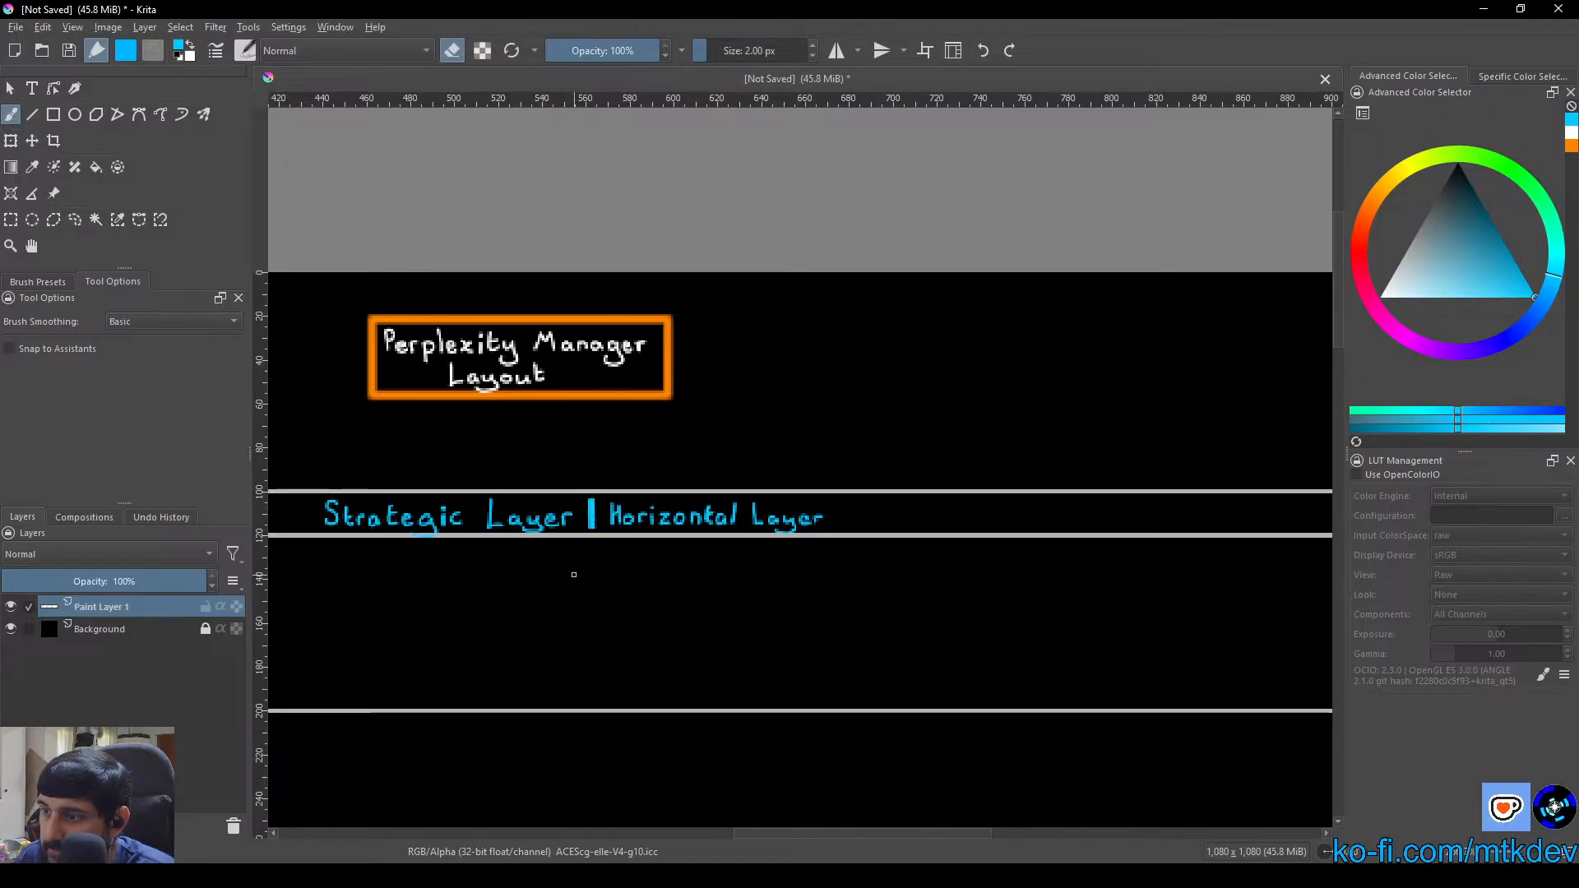
scroll(574, 574, "up", 10)
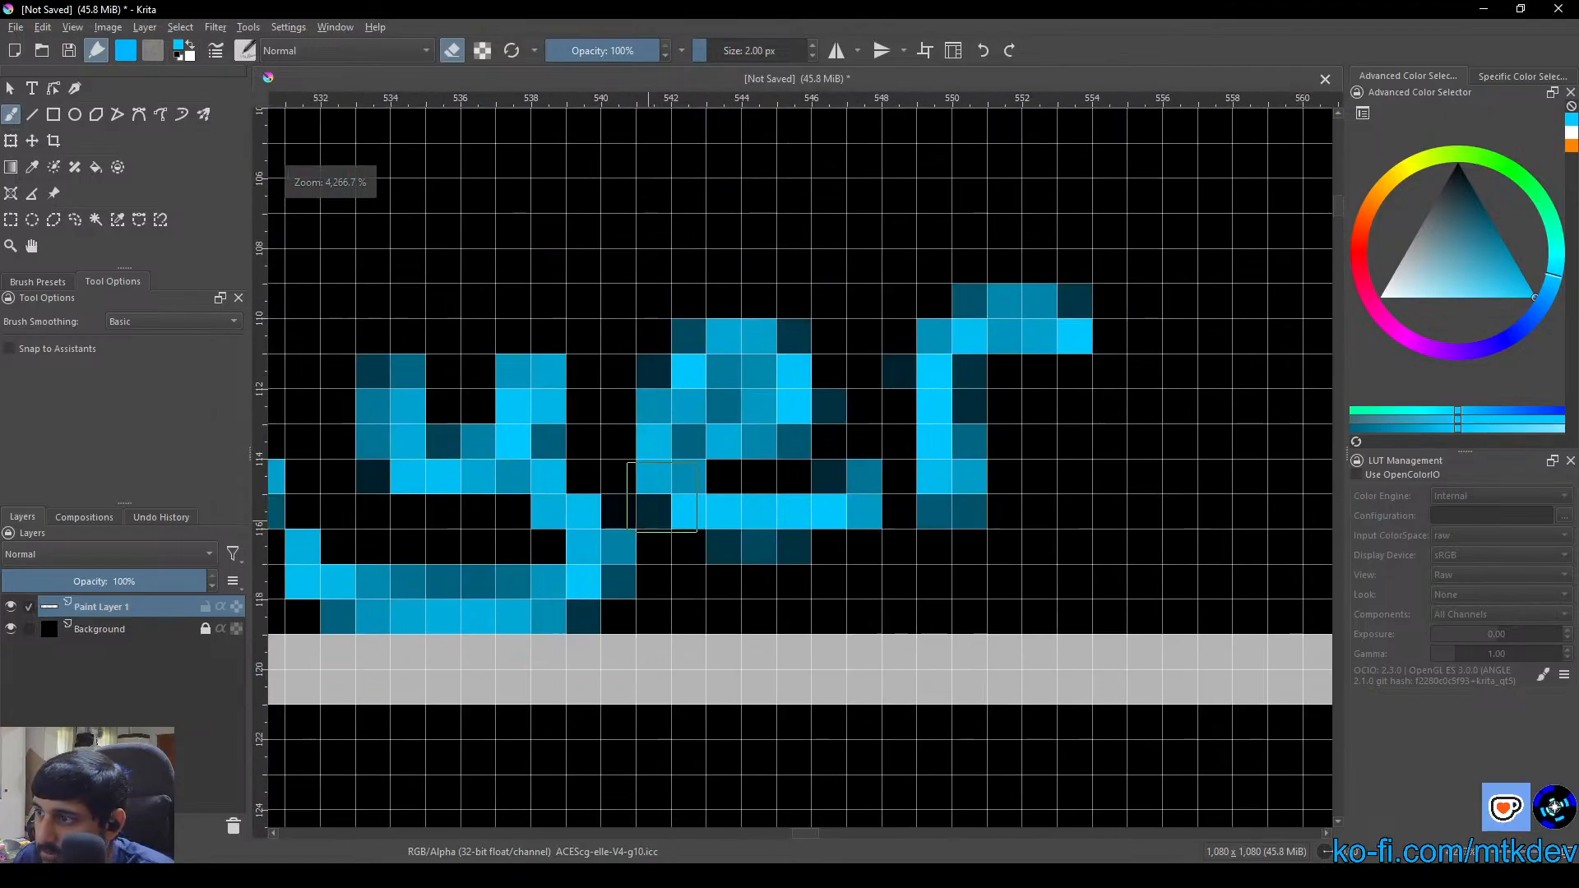
left_click_drag(742, 409, 758, 411)
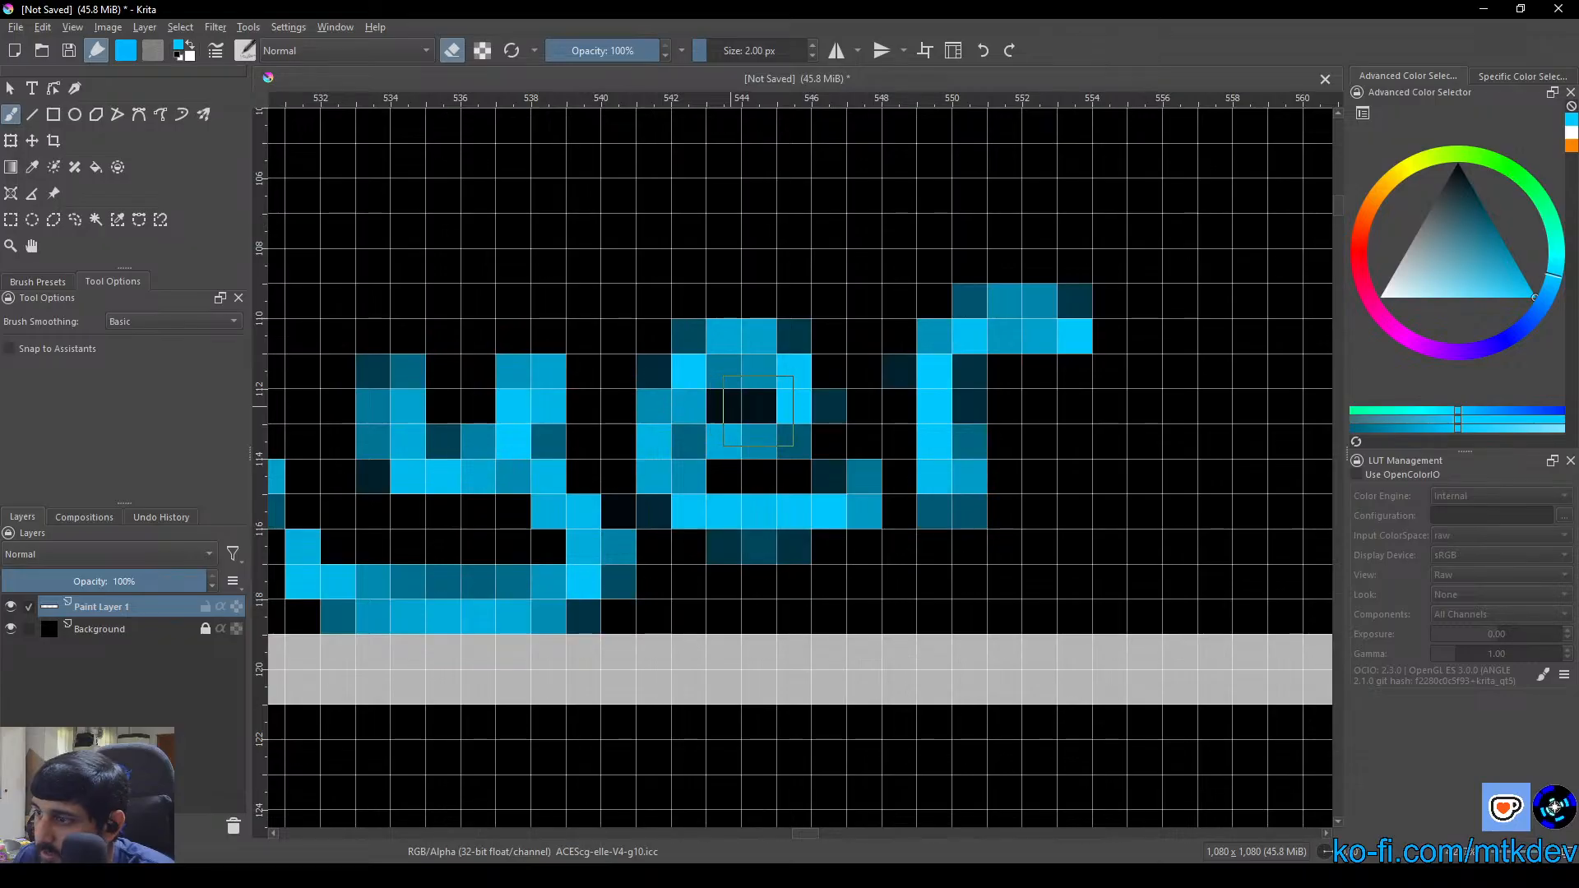
scroll(757, 411, "down", 1)
scroll(757, 535, "down", 2)
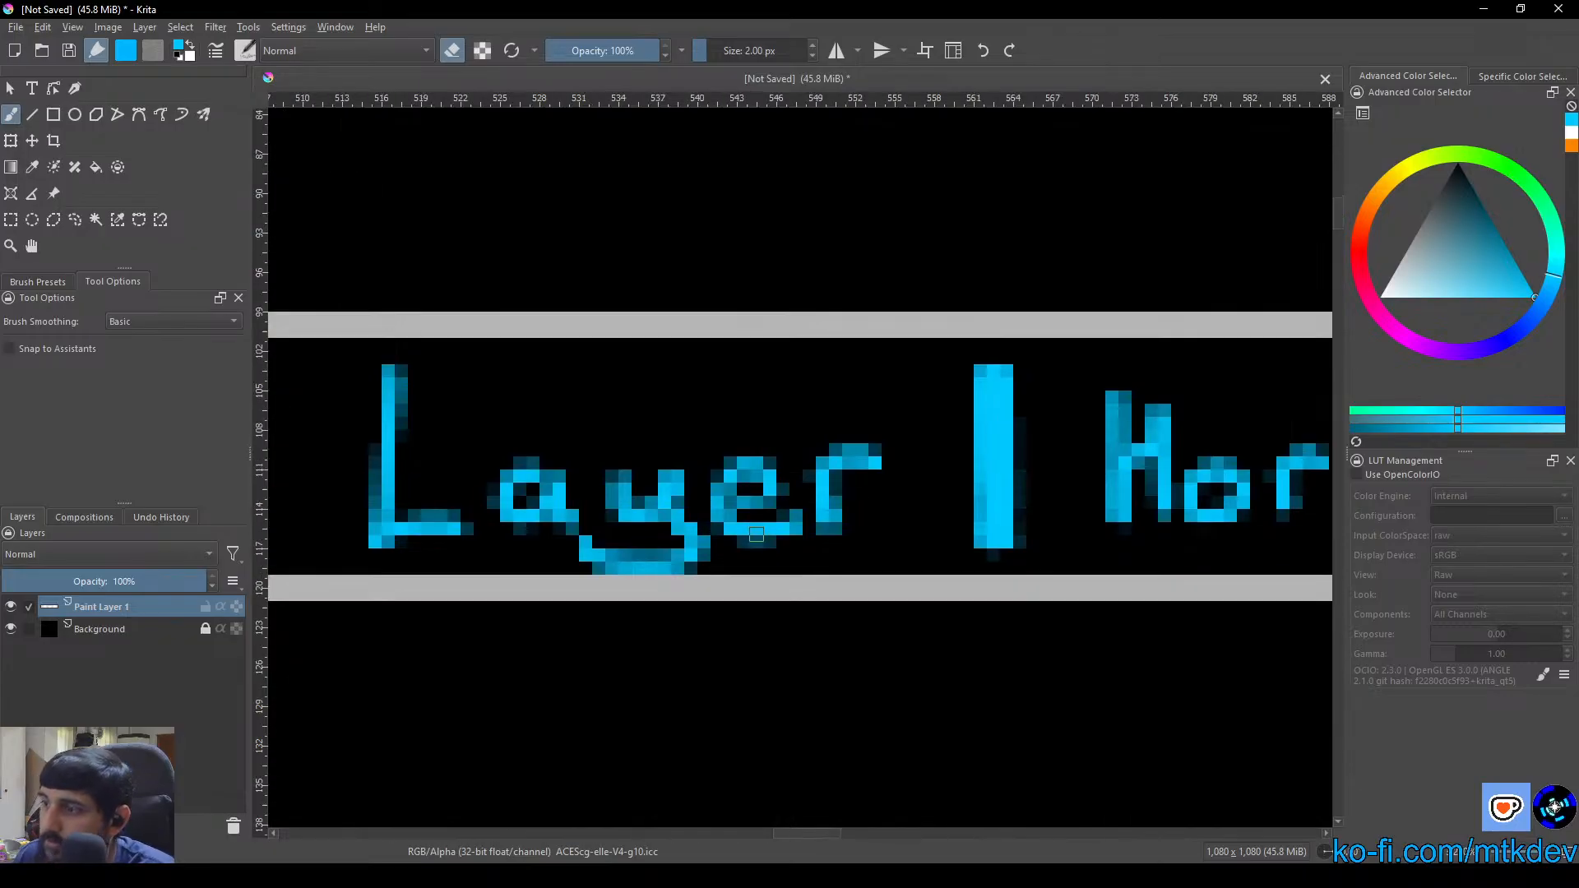
scroll(756, 535, "down", 3)
left_click_drag(789, 615, 659, 539)
scroll(658, 539, "down", 2)
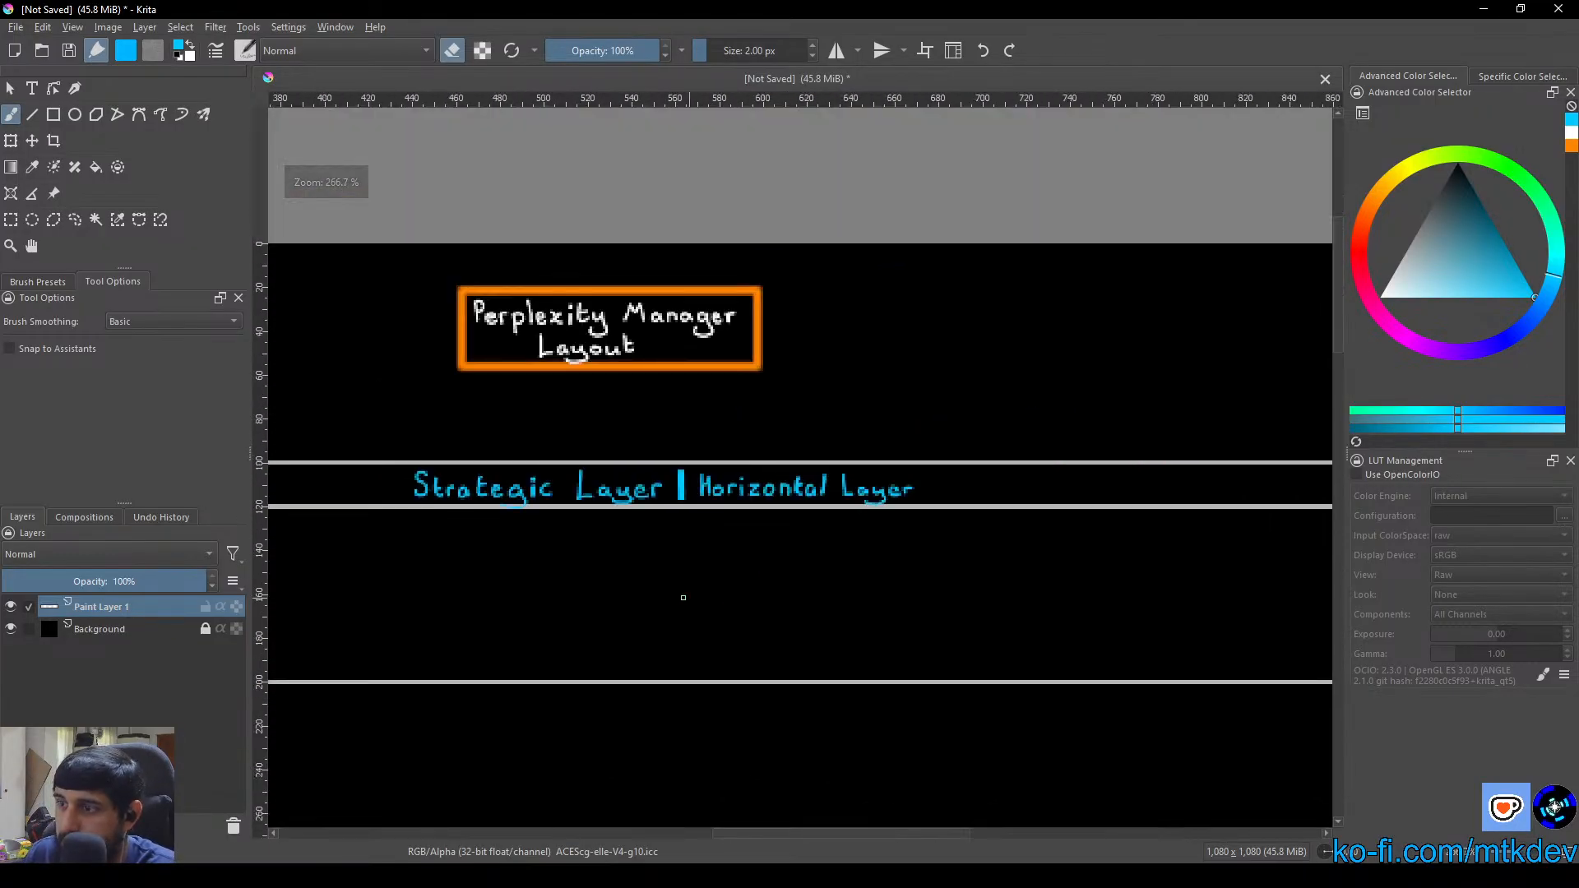
scroll(682, 597, "down", 2)
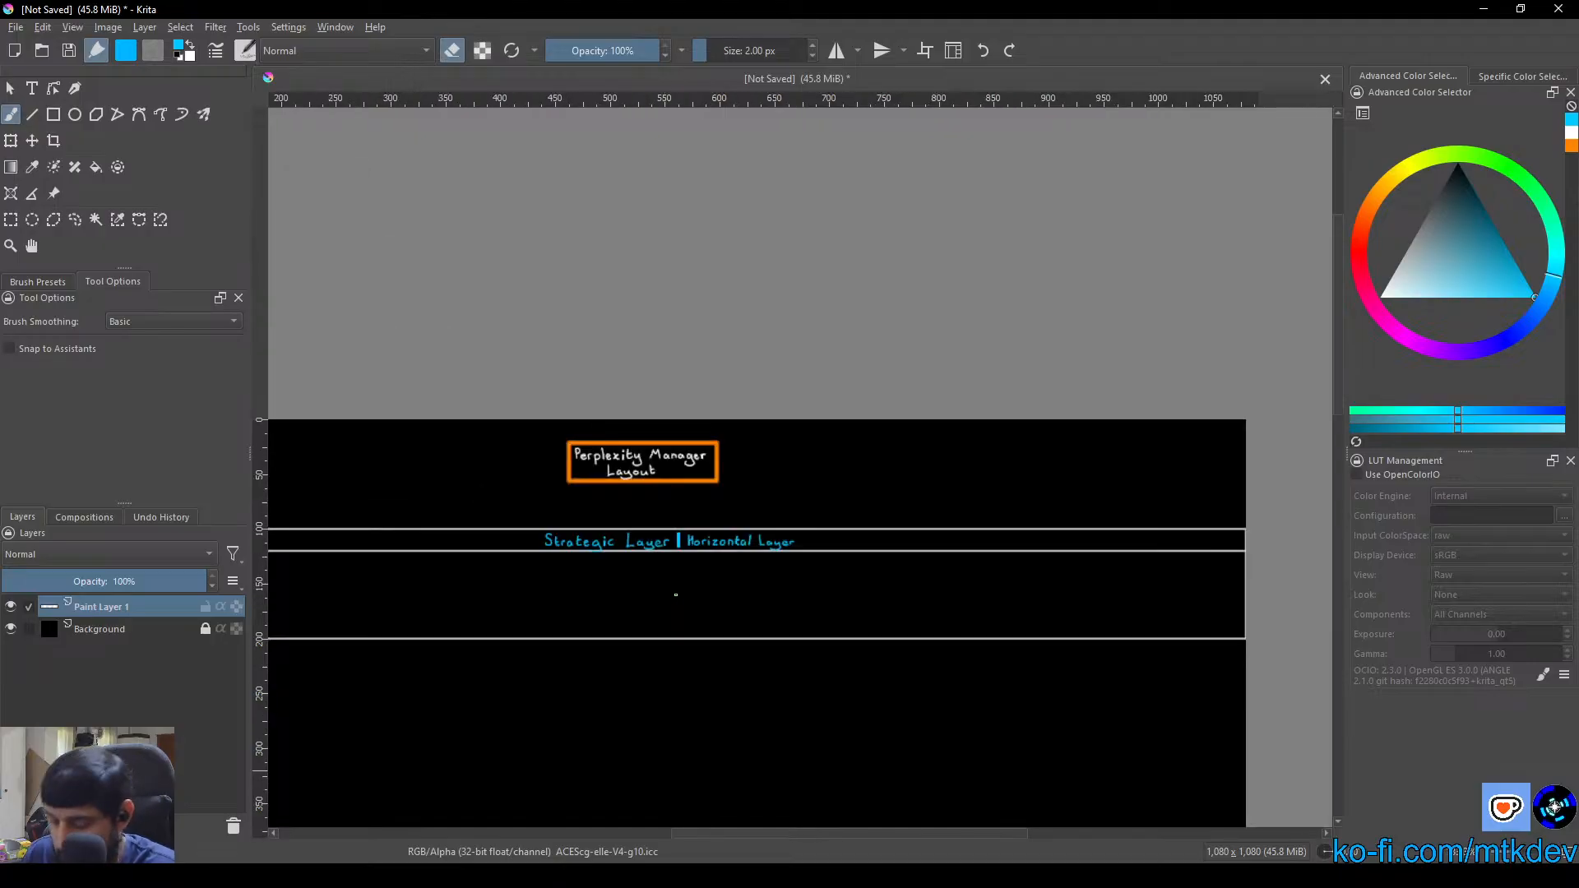
key("e")
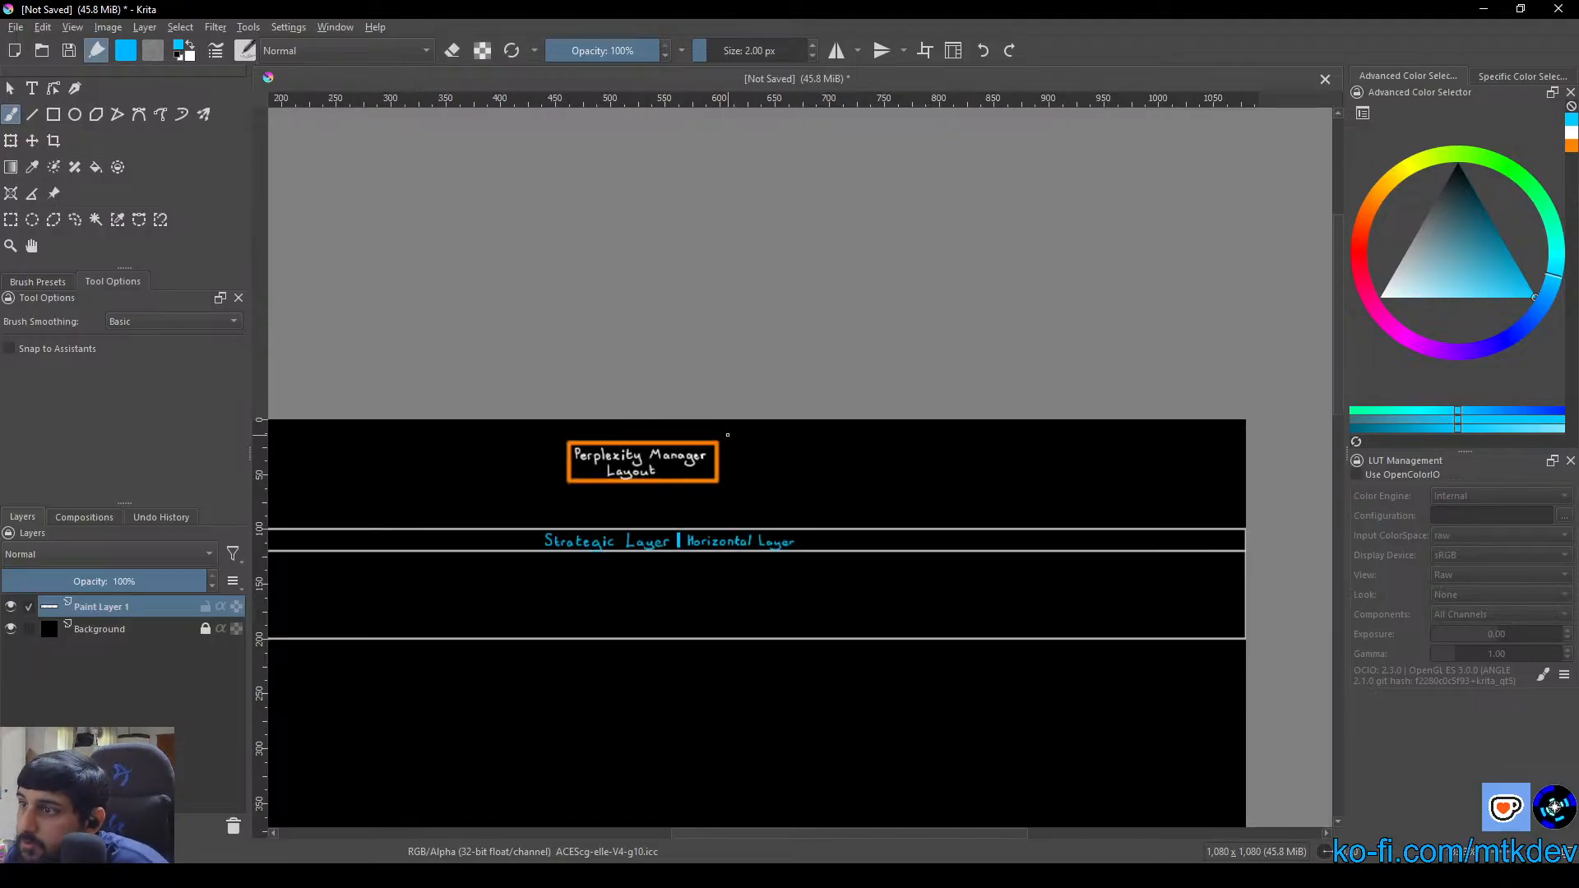
left_click_drag(616, 606, 783, 537)
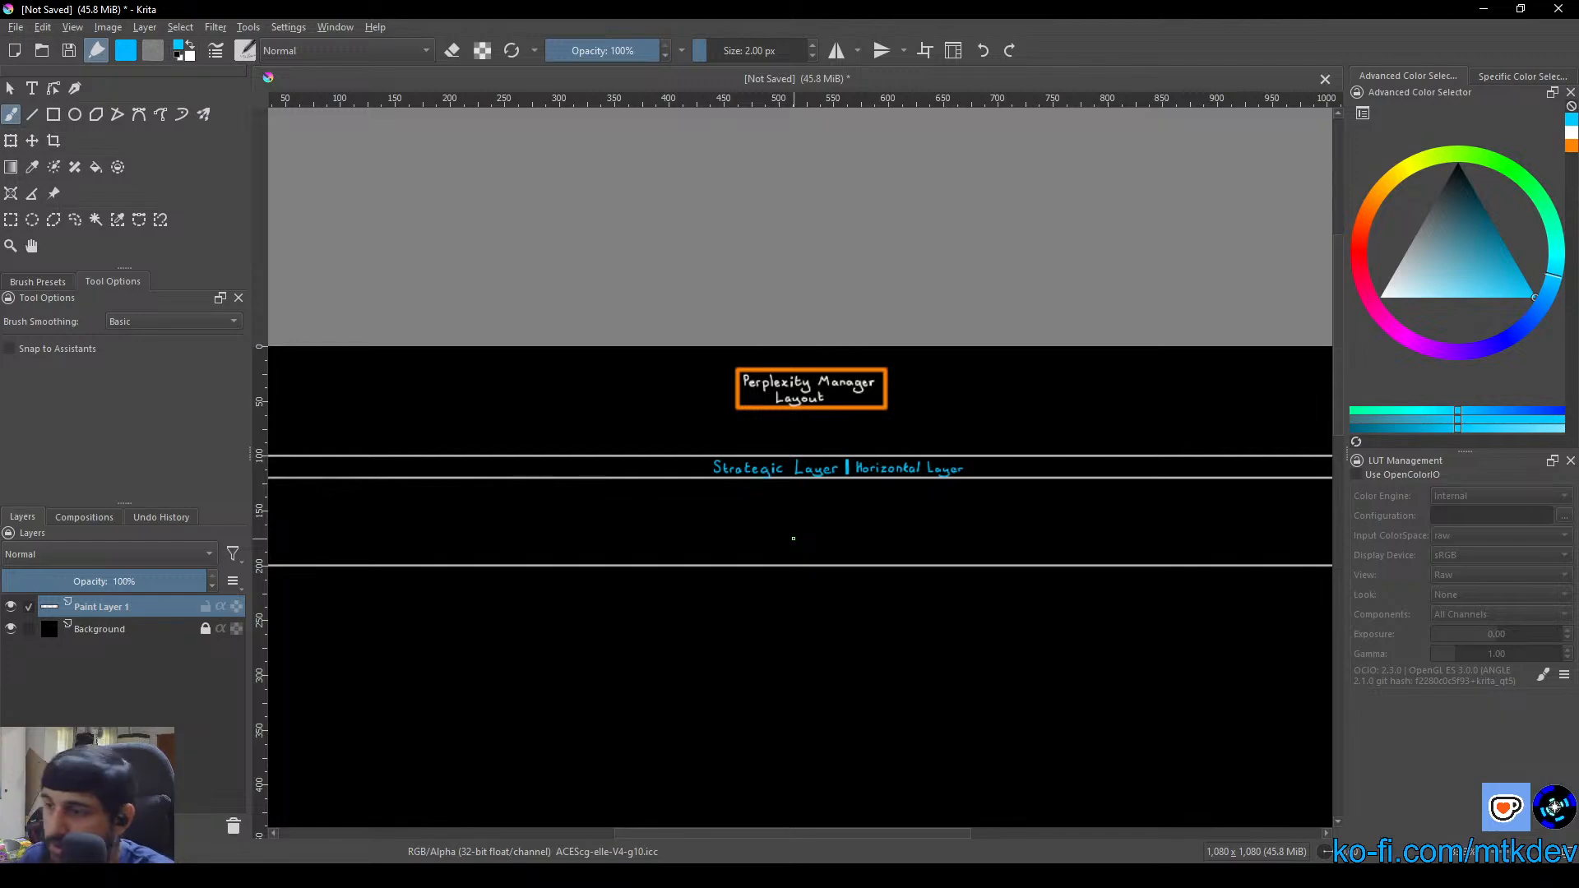
scroll(488, 404, "up", 8)
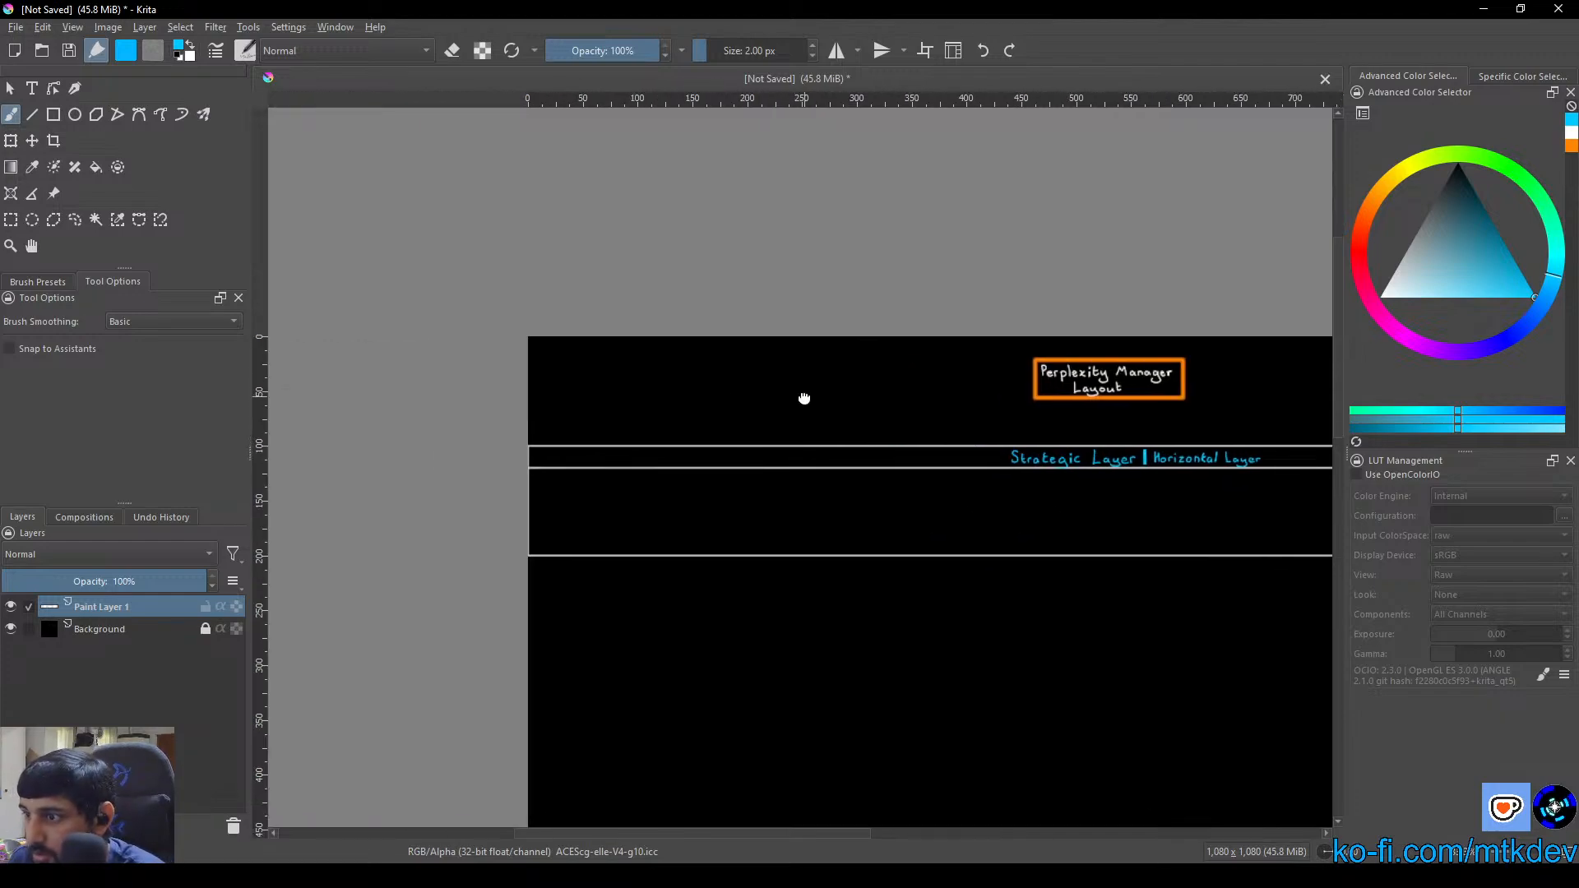
Change the painting colour from blue to pure red for the next shapes at the canvas's upper-left corner
scroll(584, 354, "down", 4)
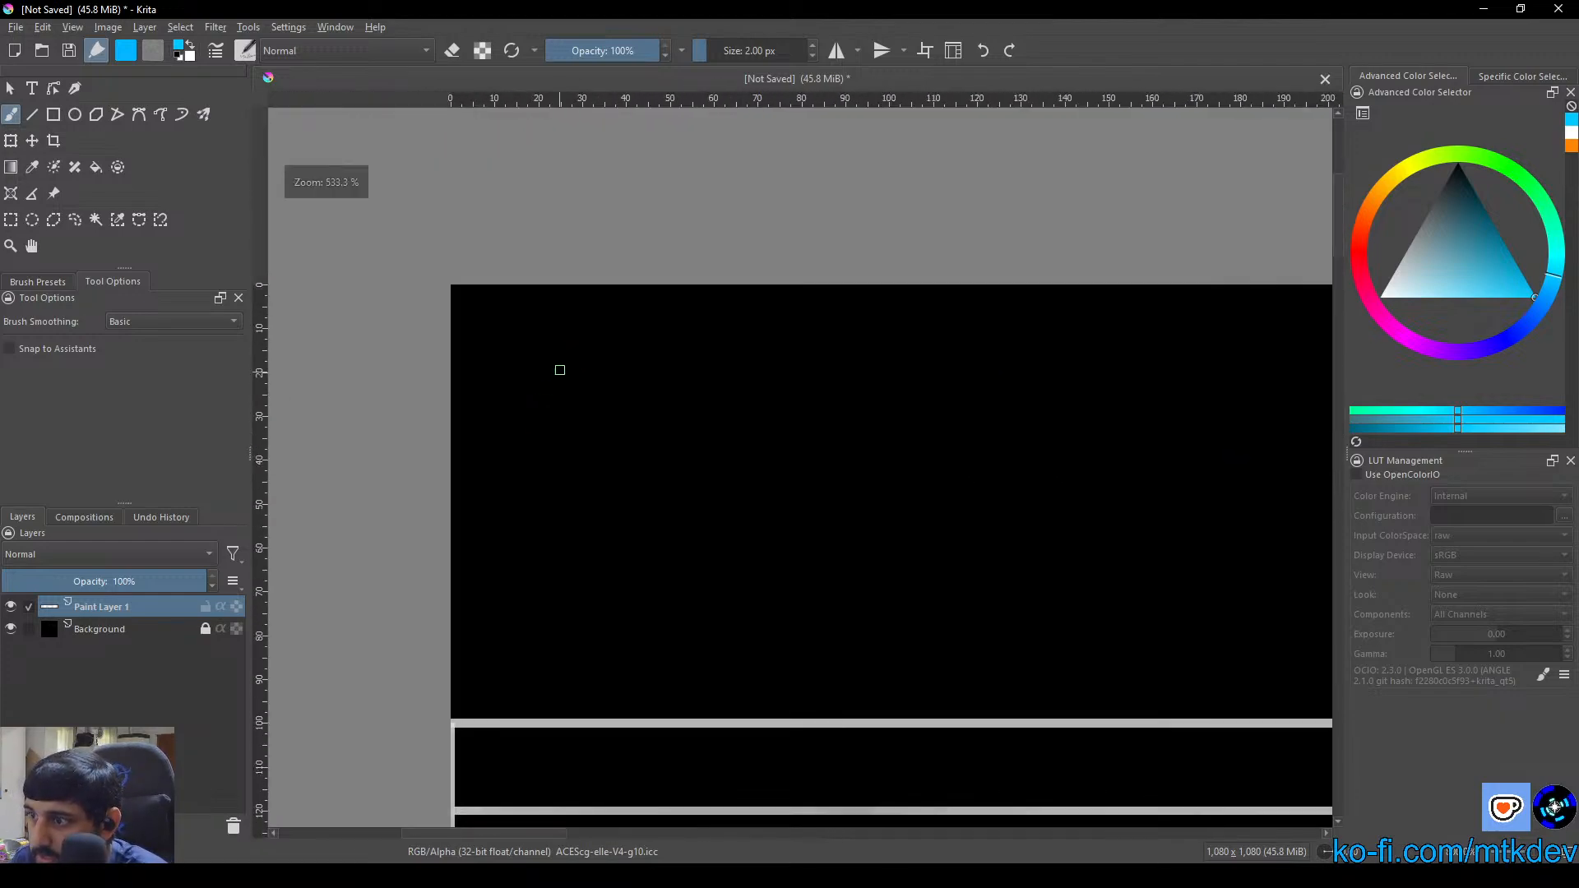
right_click(557, 367)
left_click_drag(518, 360, 515, 365)
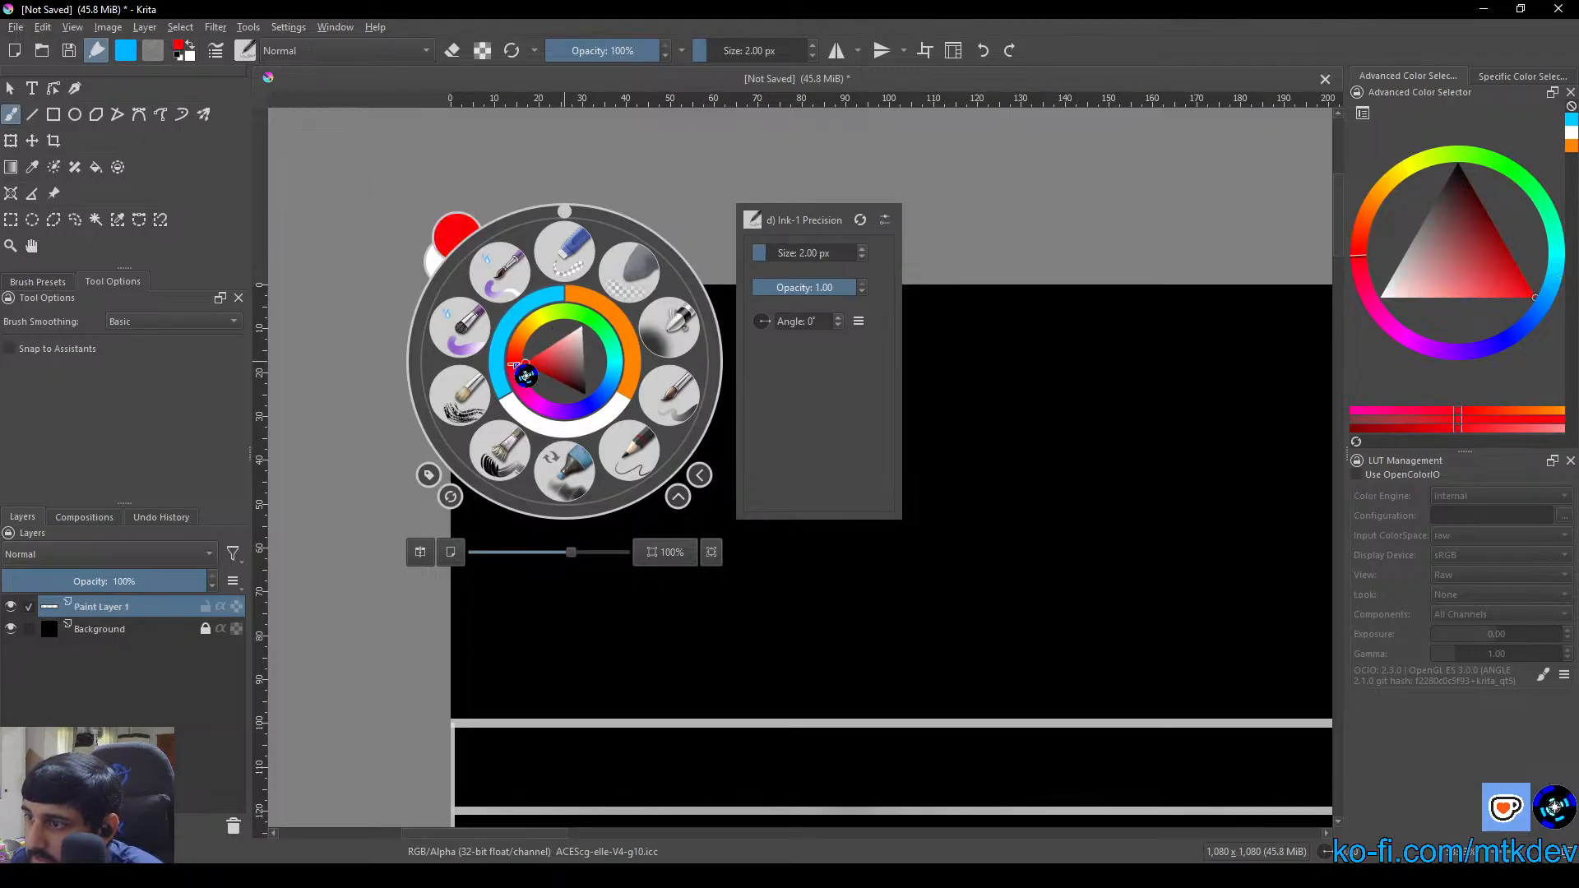
left_click(767, 593)
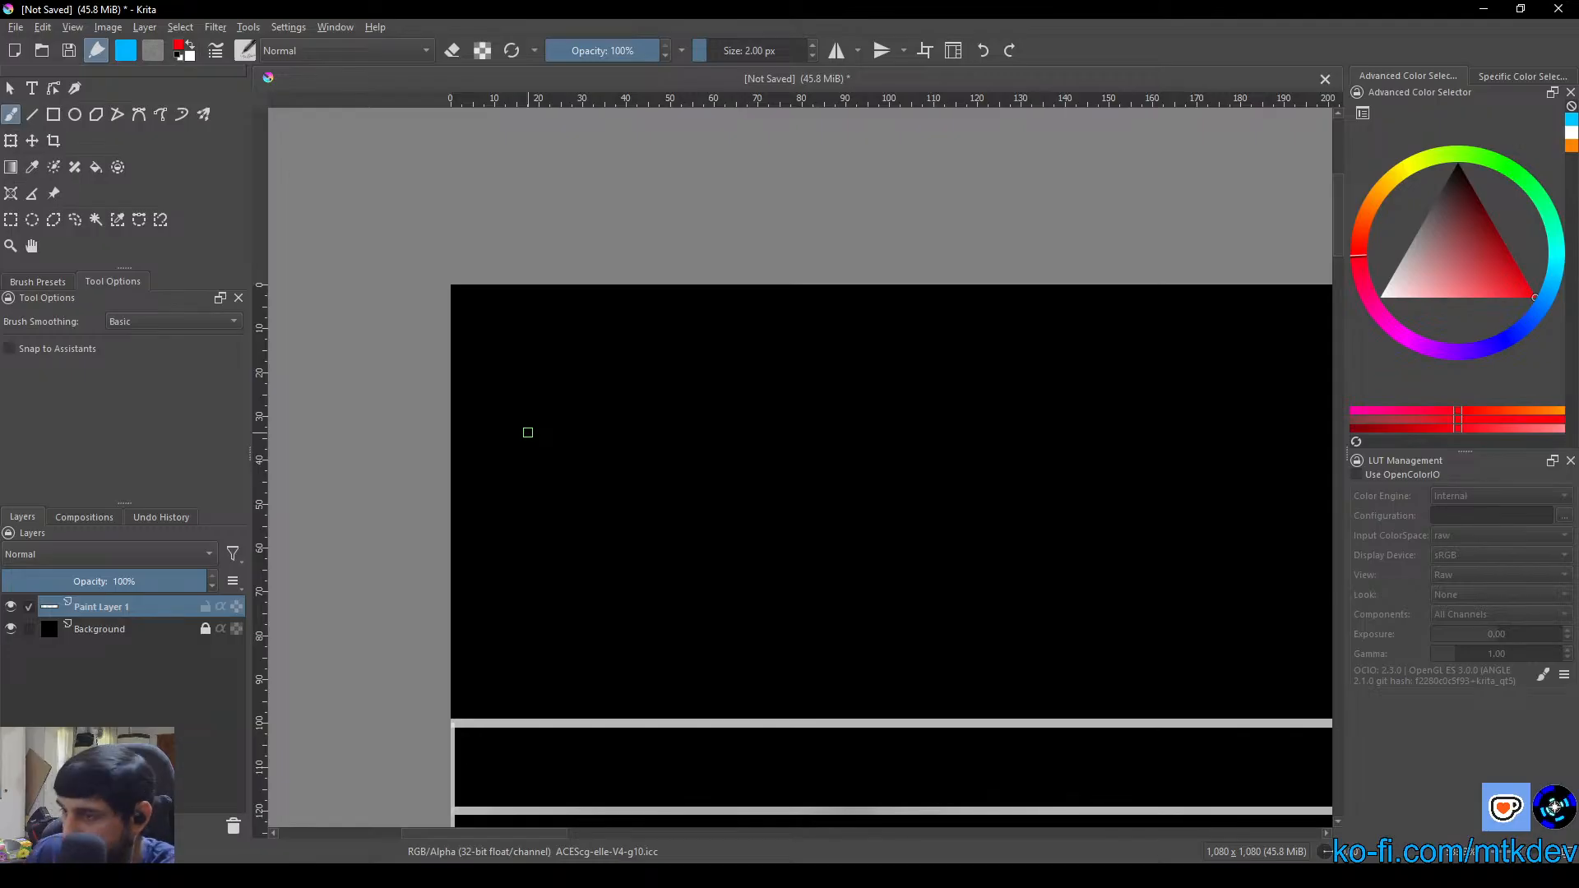
Draw an unfilled 80 × 80 px red square in the canvas's upper-left corner, with a straight line across it 10 px below its top edge
scroll(528, 433, "up", 4)
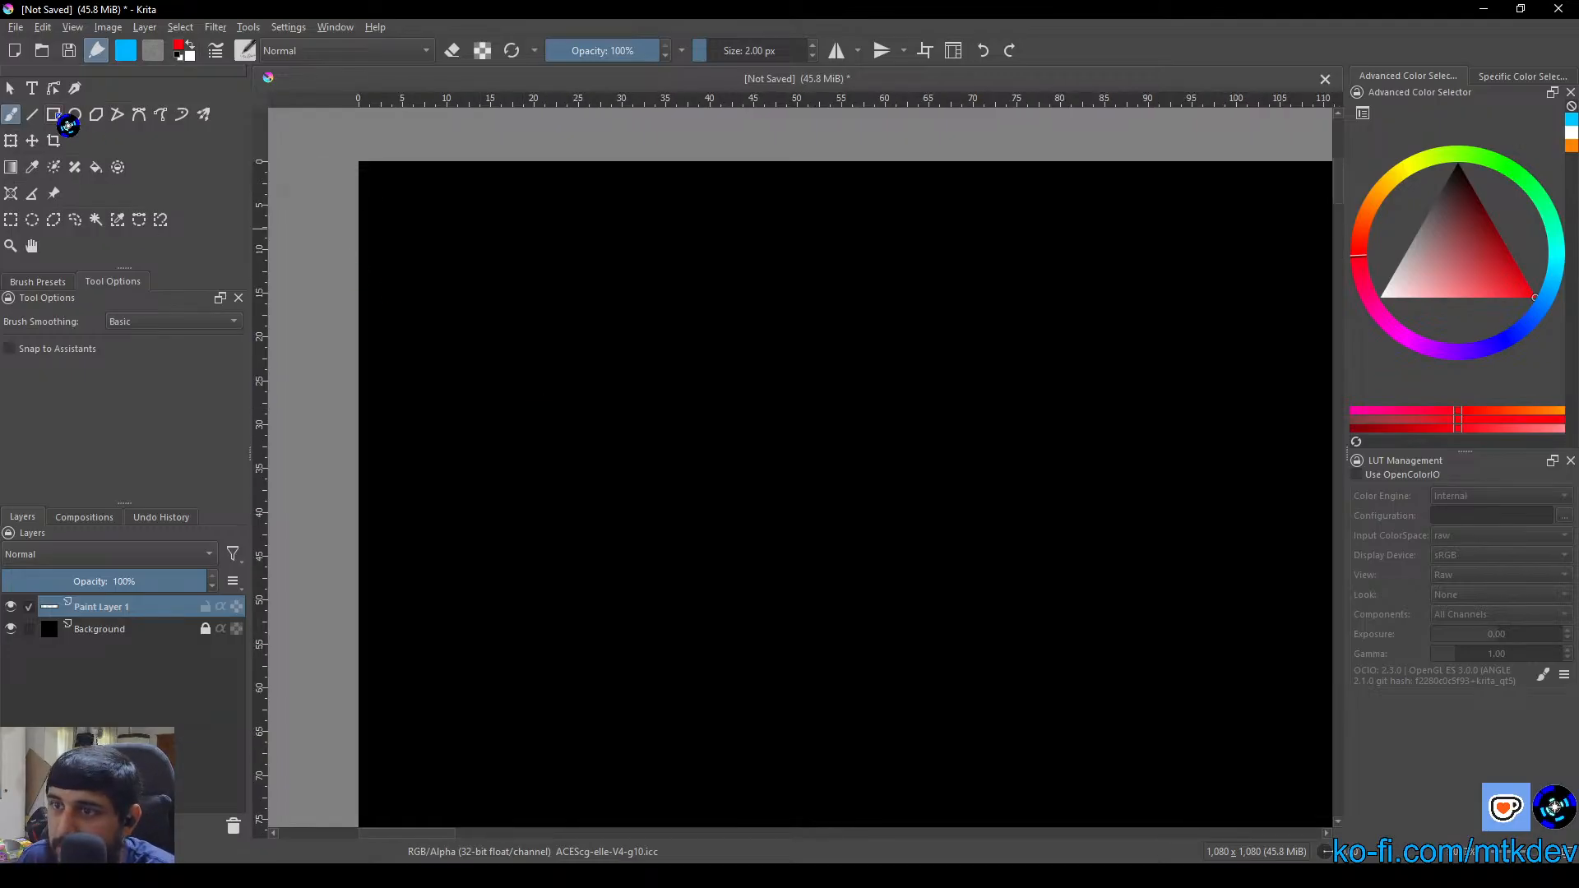
left_click(58, 116)
scroll(363, 297, "down", 2)
left_click_drag(450, 348, 386, 307)
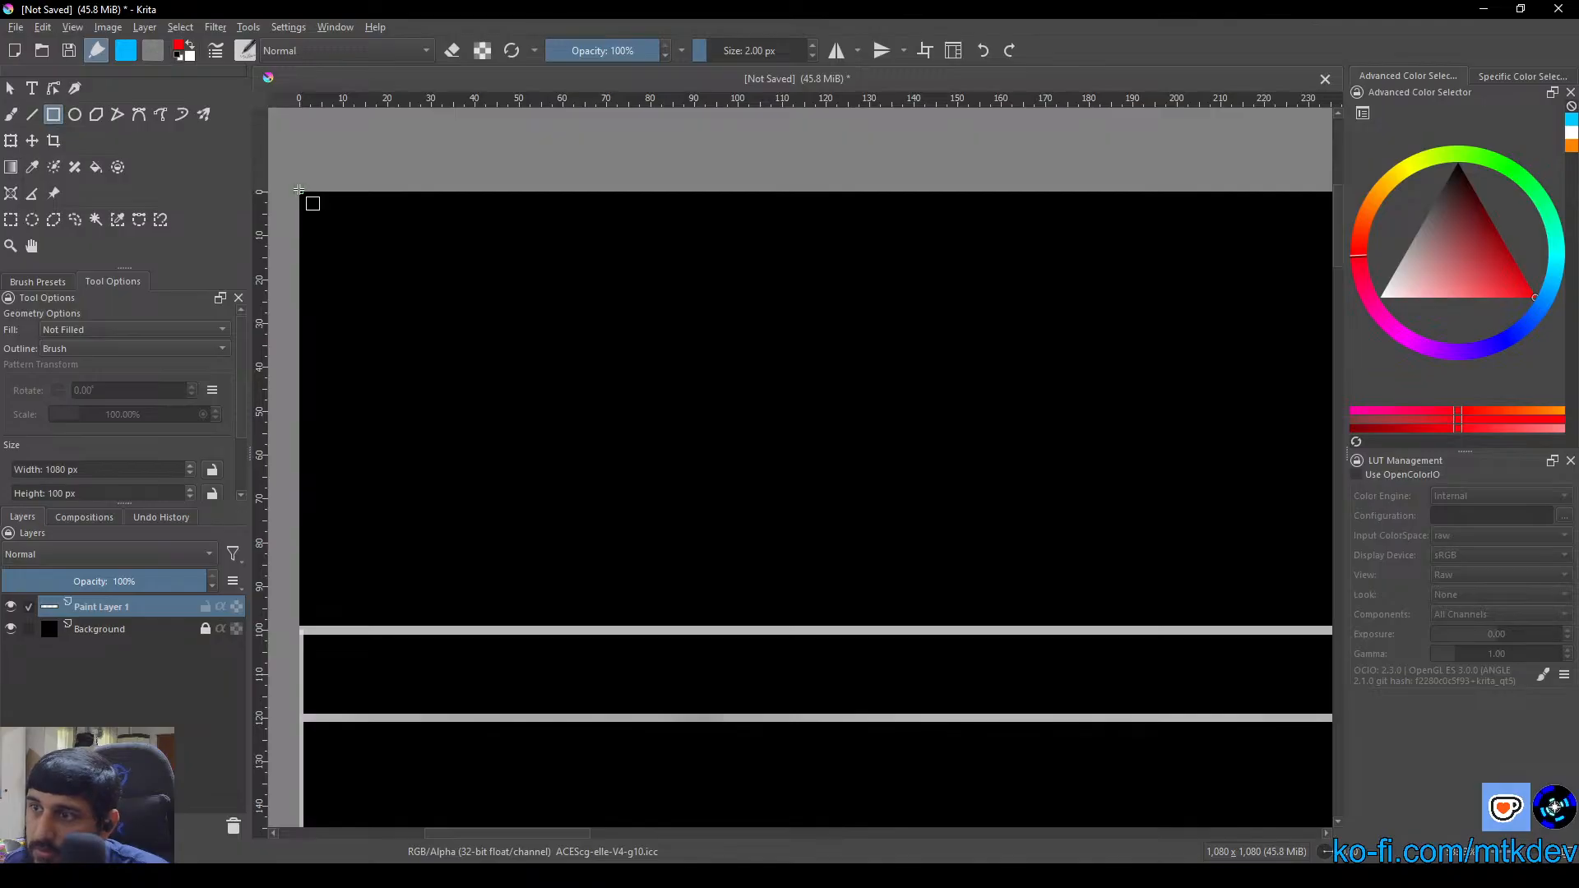
left_click_drag(299, 190, 880, 542)
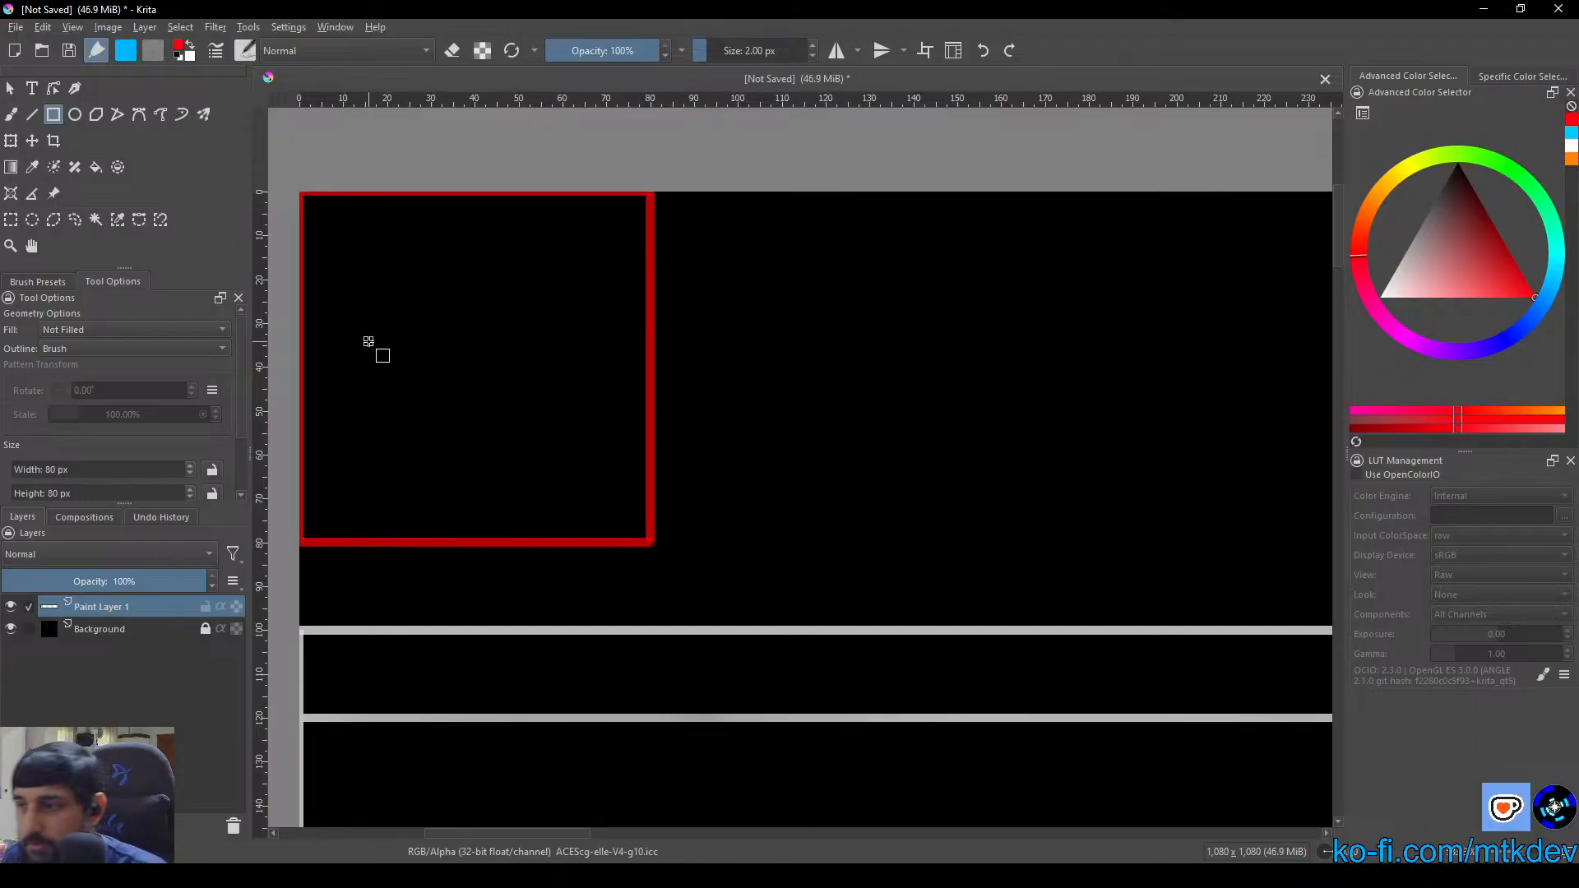
left_click(32, 115)
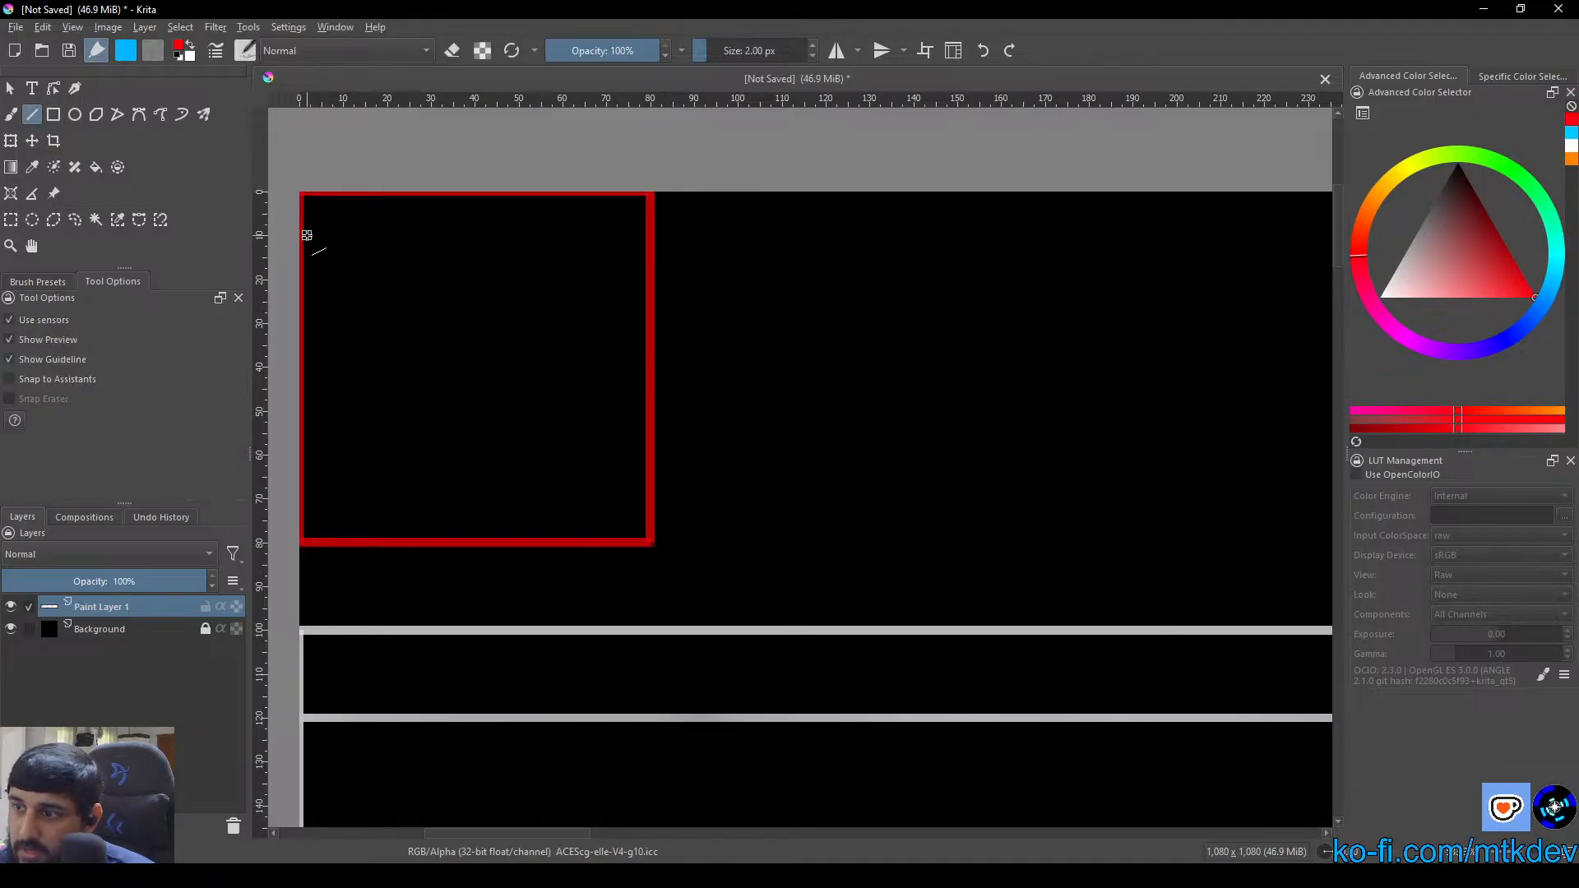
left_click_drag(304, 236, 652, 242)
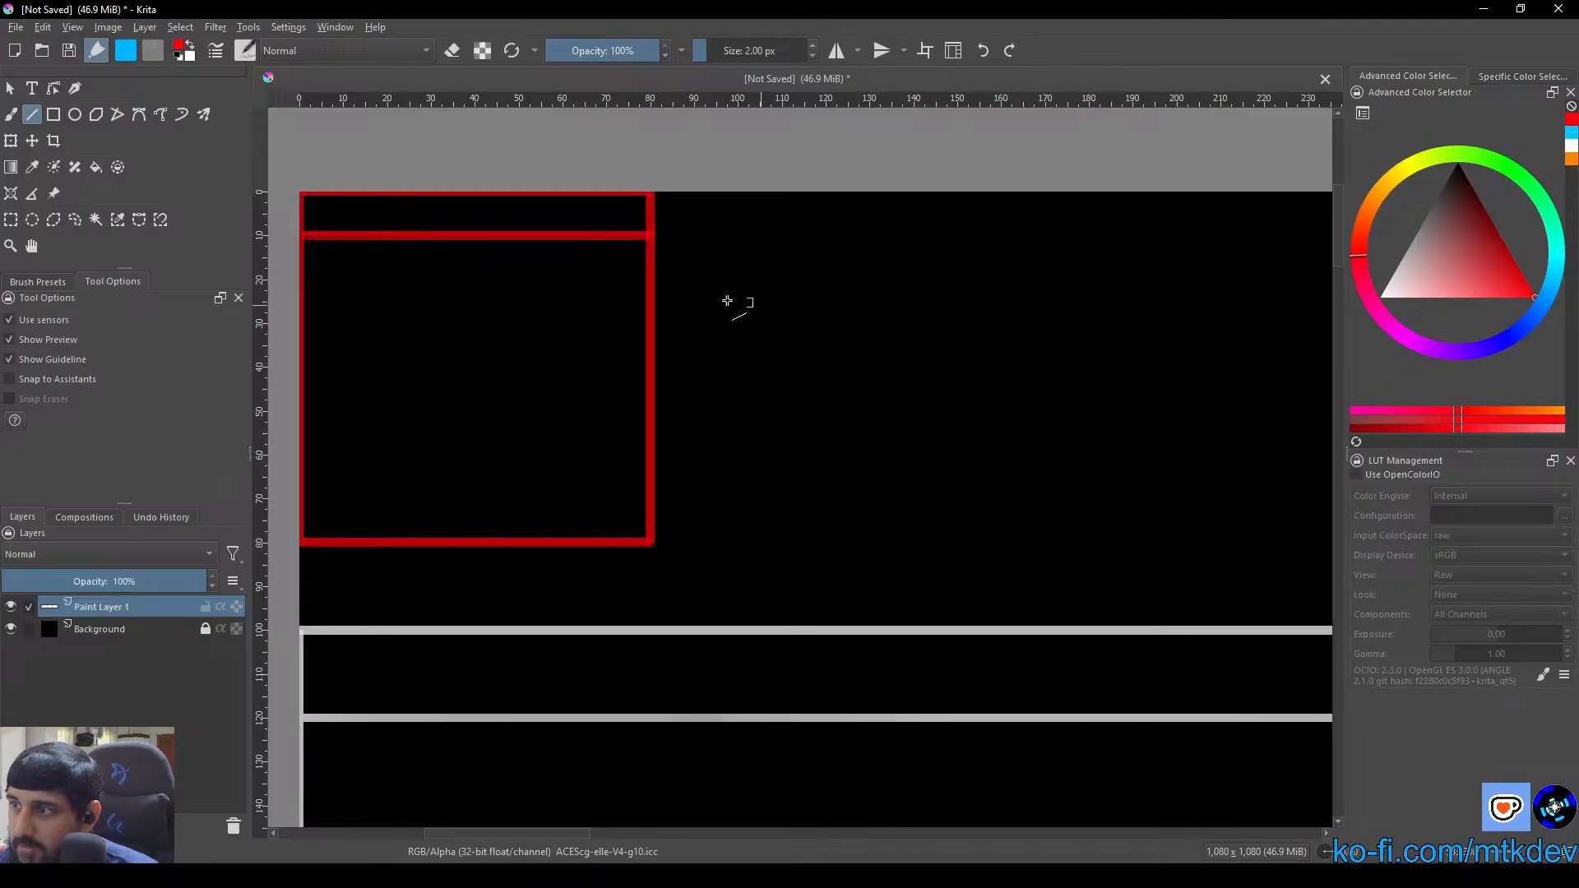
Switch to the freehand brush and set the painting colour to bright yellow
scroll(437, 250, "up", 2)
left_click_drag(437, 250, 701, 373)
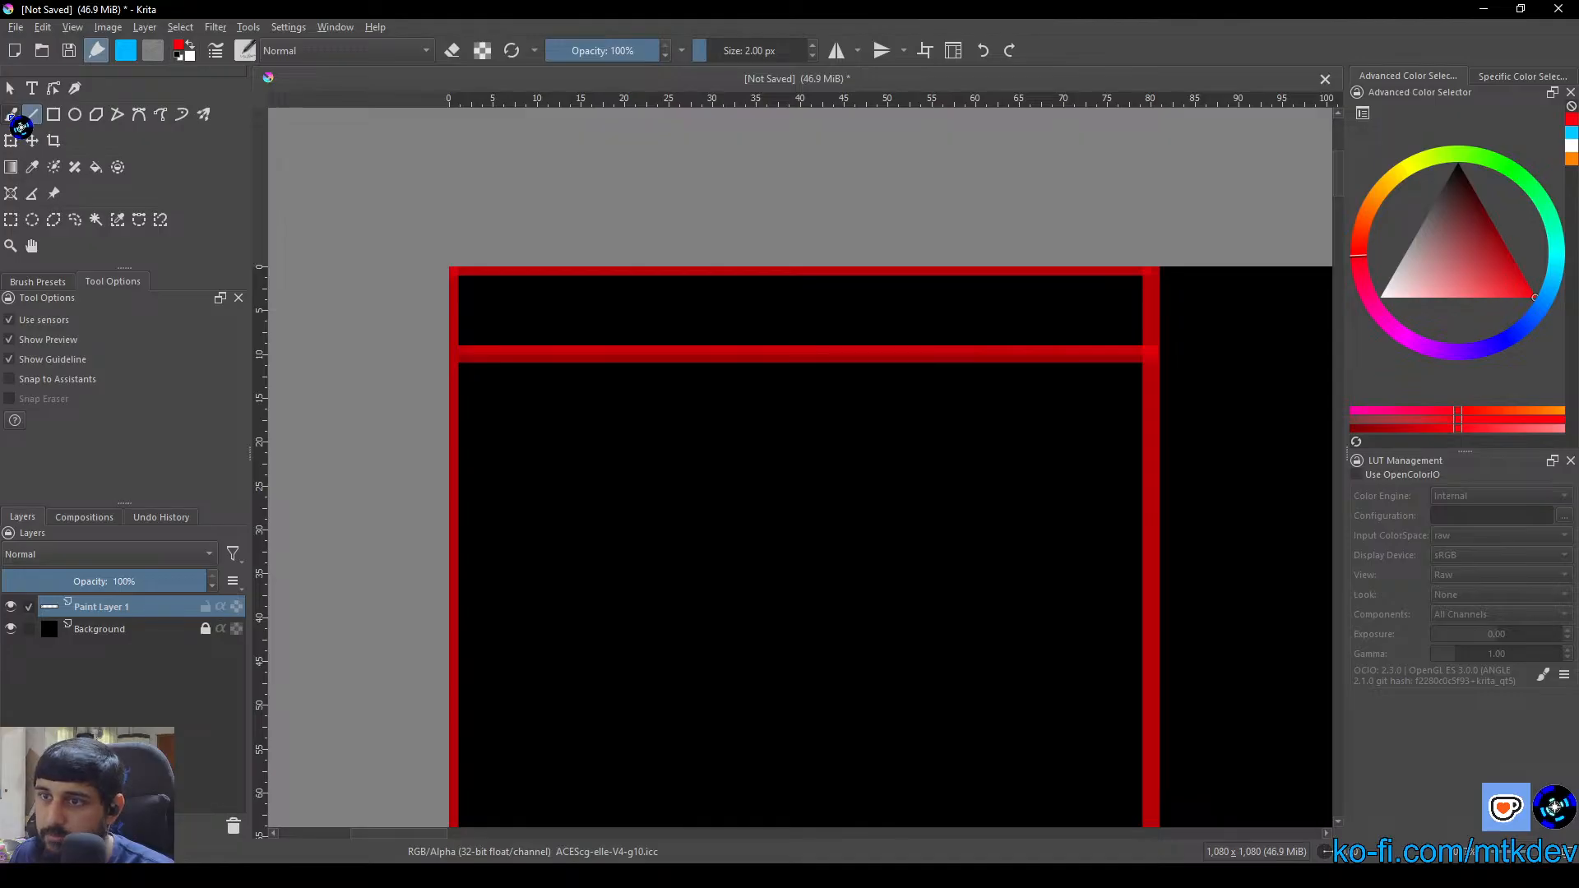
left_click(13, 116)
scroll(575, 363, "up", 4)
right_click(640, 342)
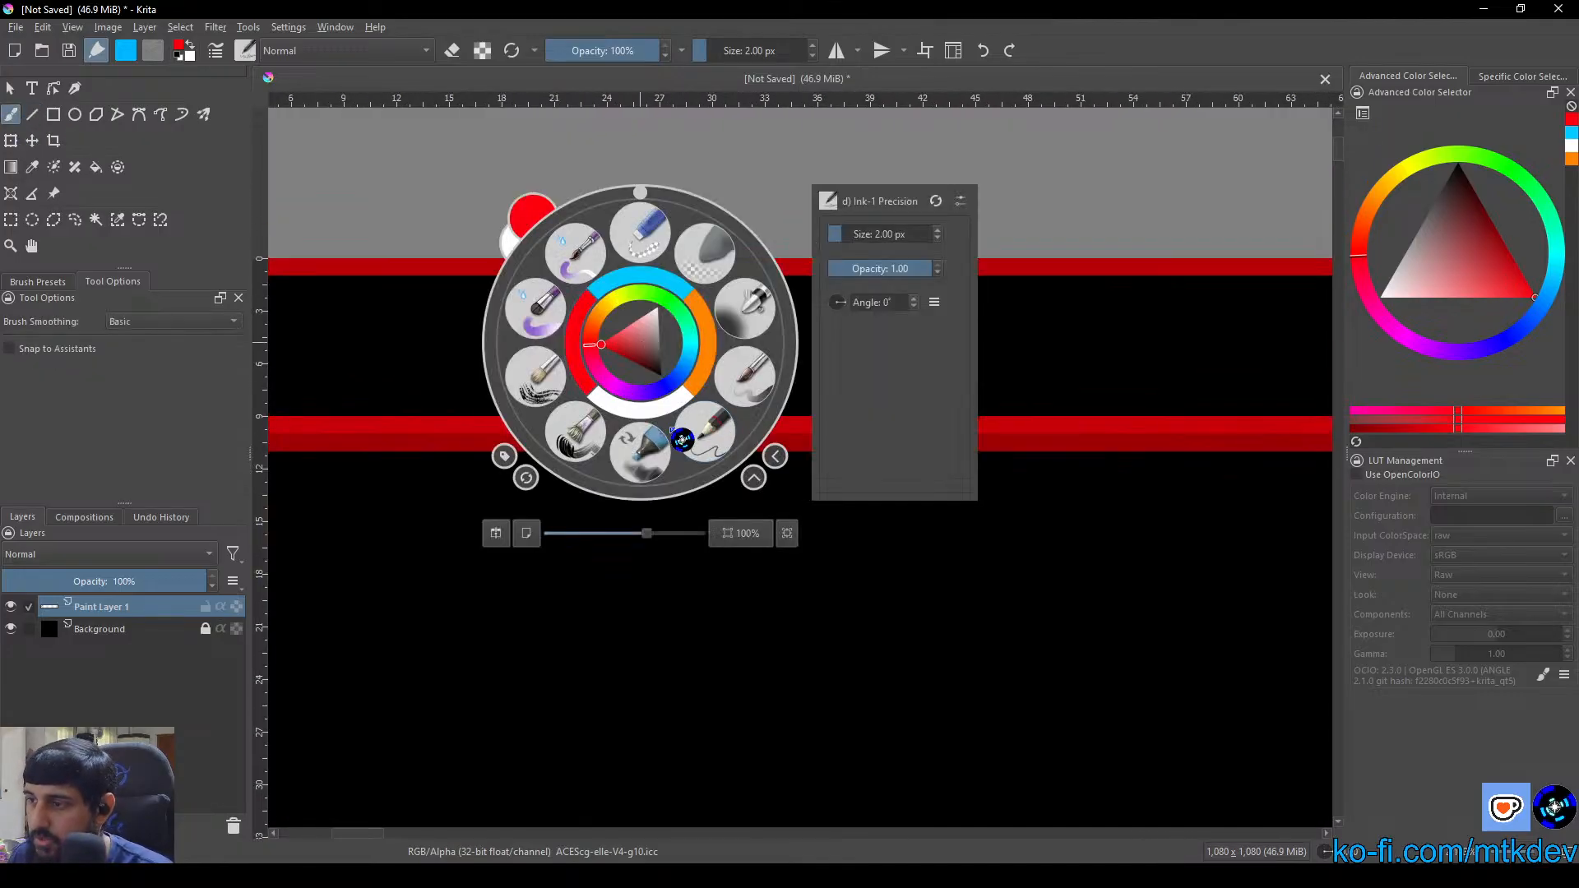
left_click(612, 314)
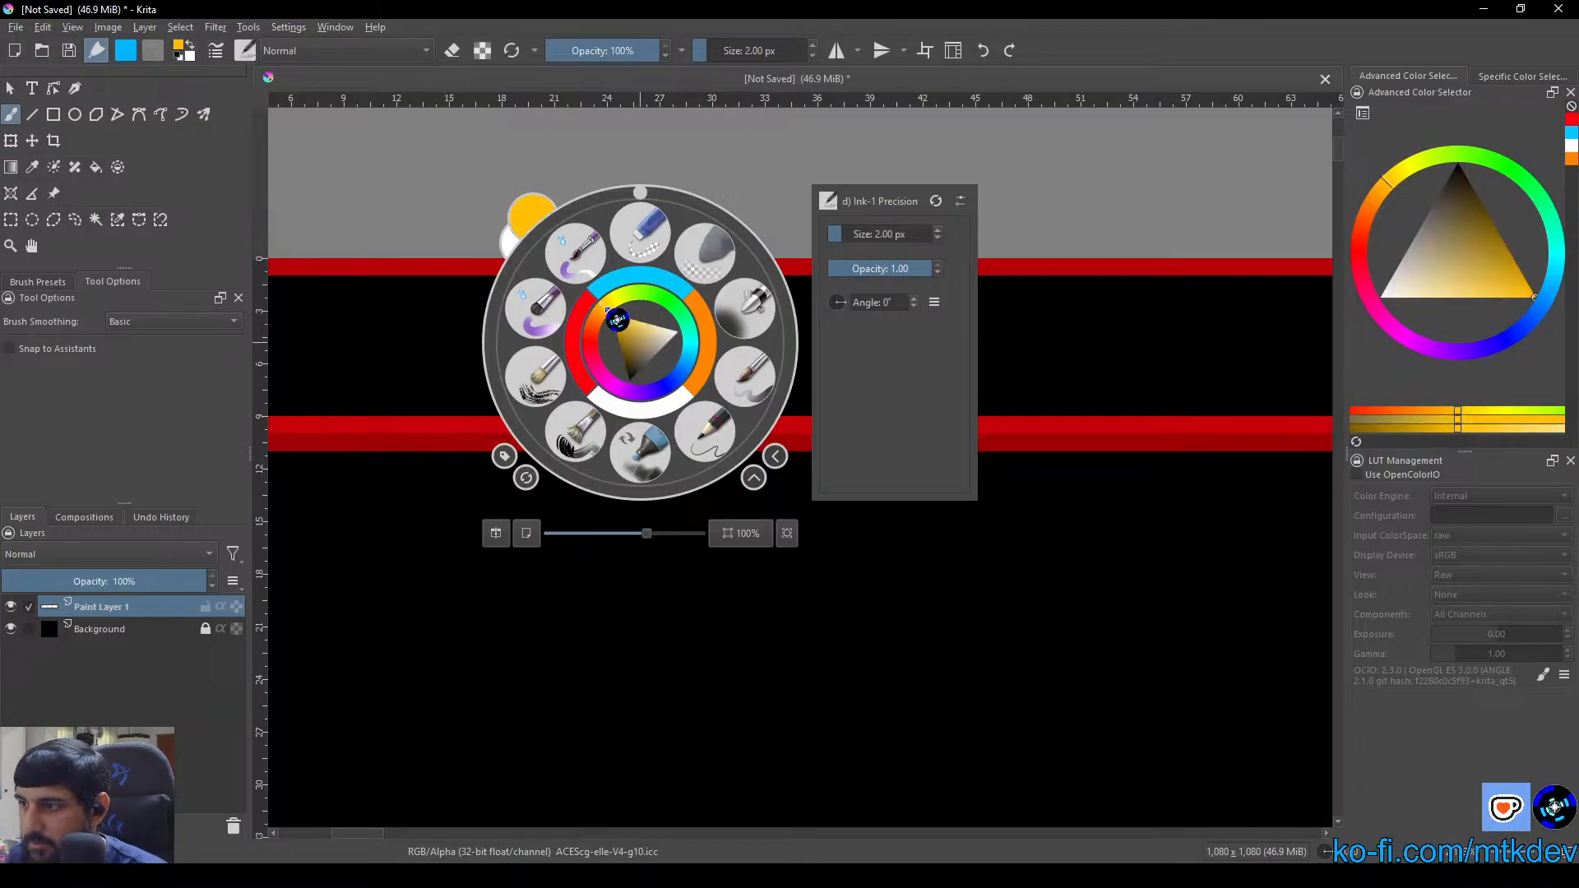
left_click_drag(613, 320, 624, 317)
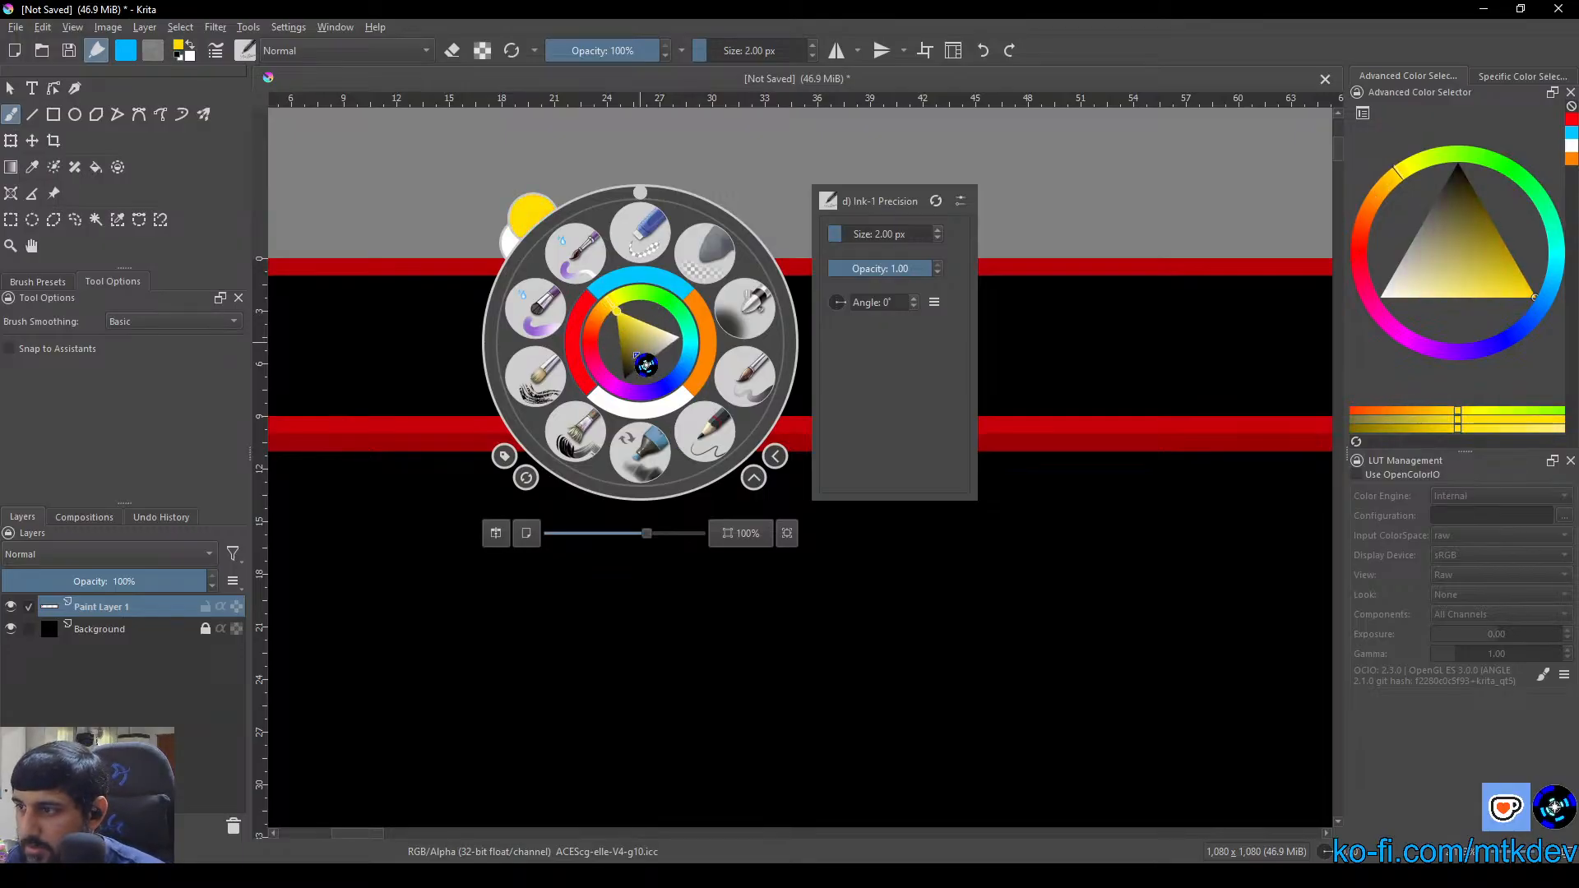
left_click(734, 162)
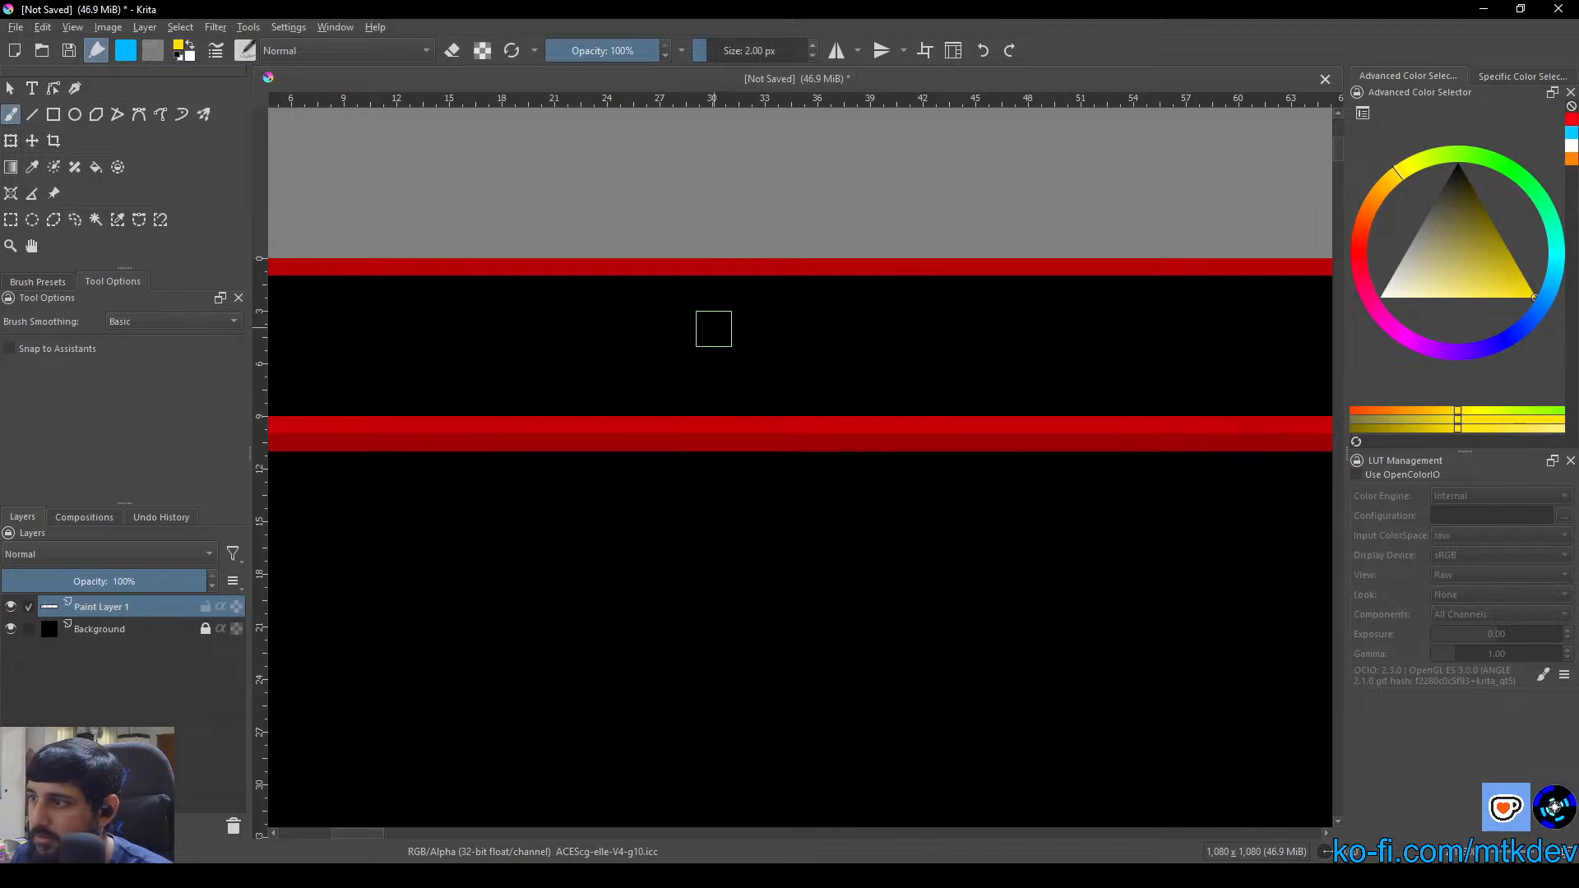
Handwrite "Important Rules" in yellow across the narrow header strip of the red square
scroll(712, 328, "down", 1)
left_click_drag(835, 366, 721, 356)
mouse_move(572, 360)
left_mouse_down()
mouse_move(695, 362)
mouse_move(646, 352)
left_mouse_up()
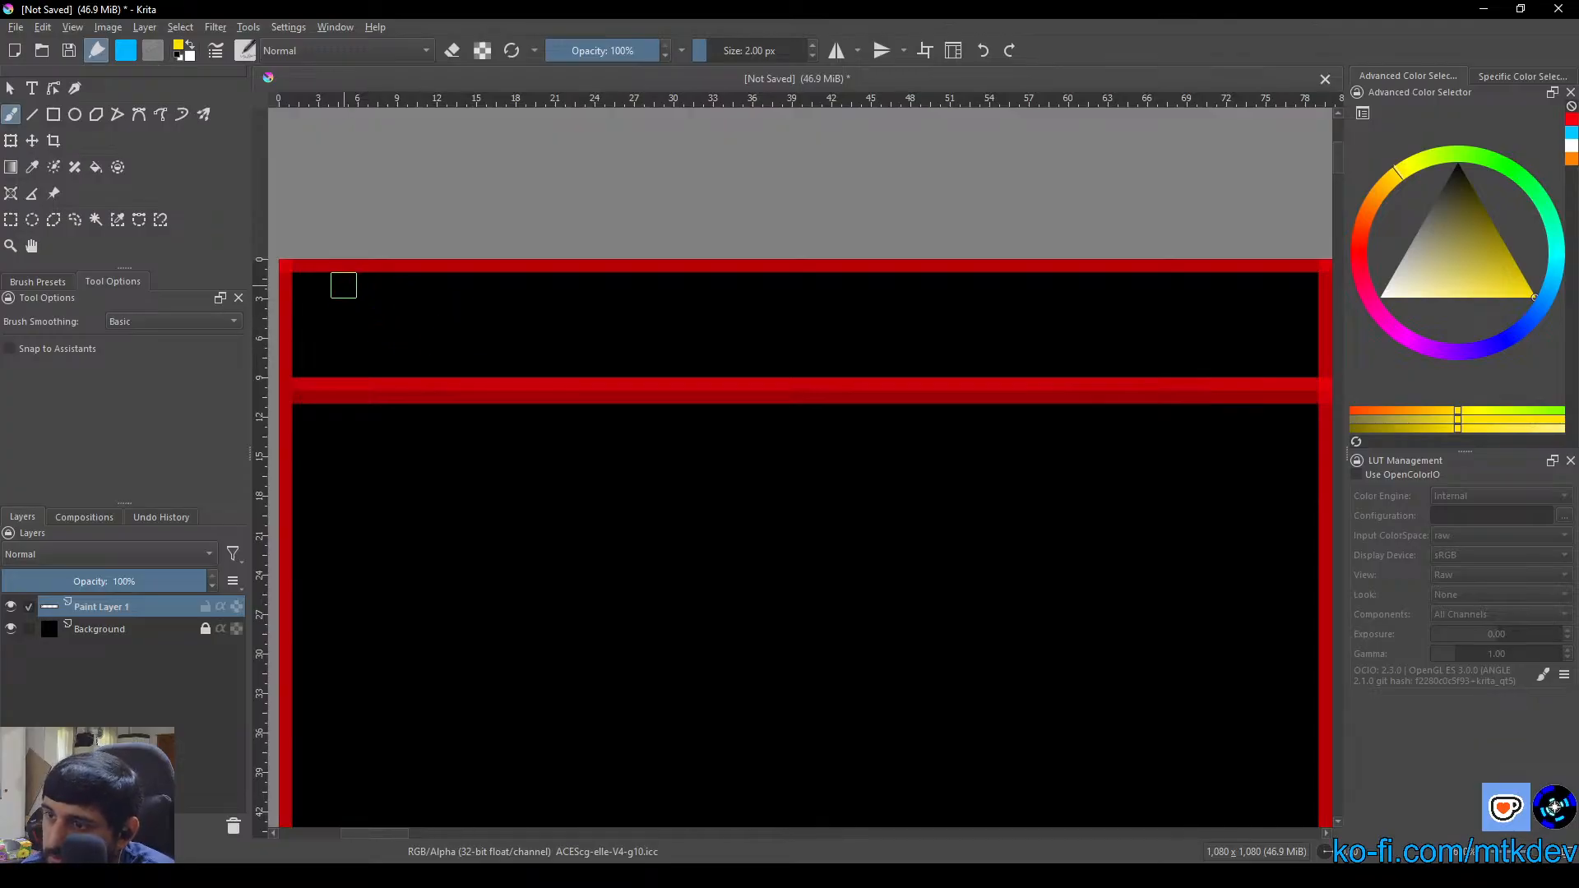
left_click_drag(342, 289, 371, 272)
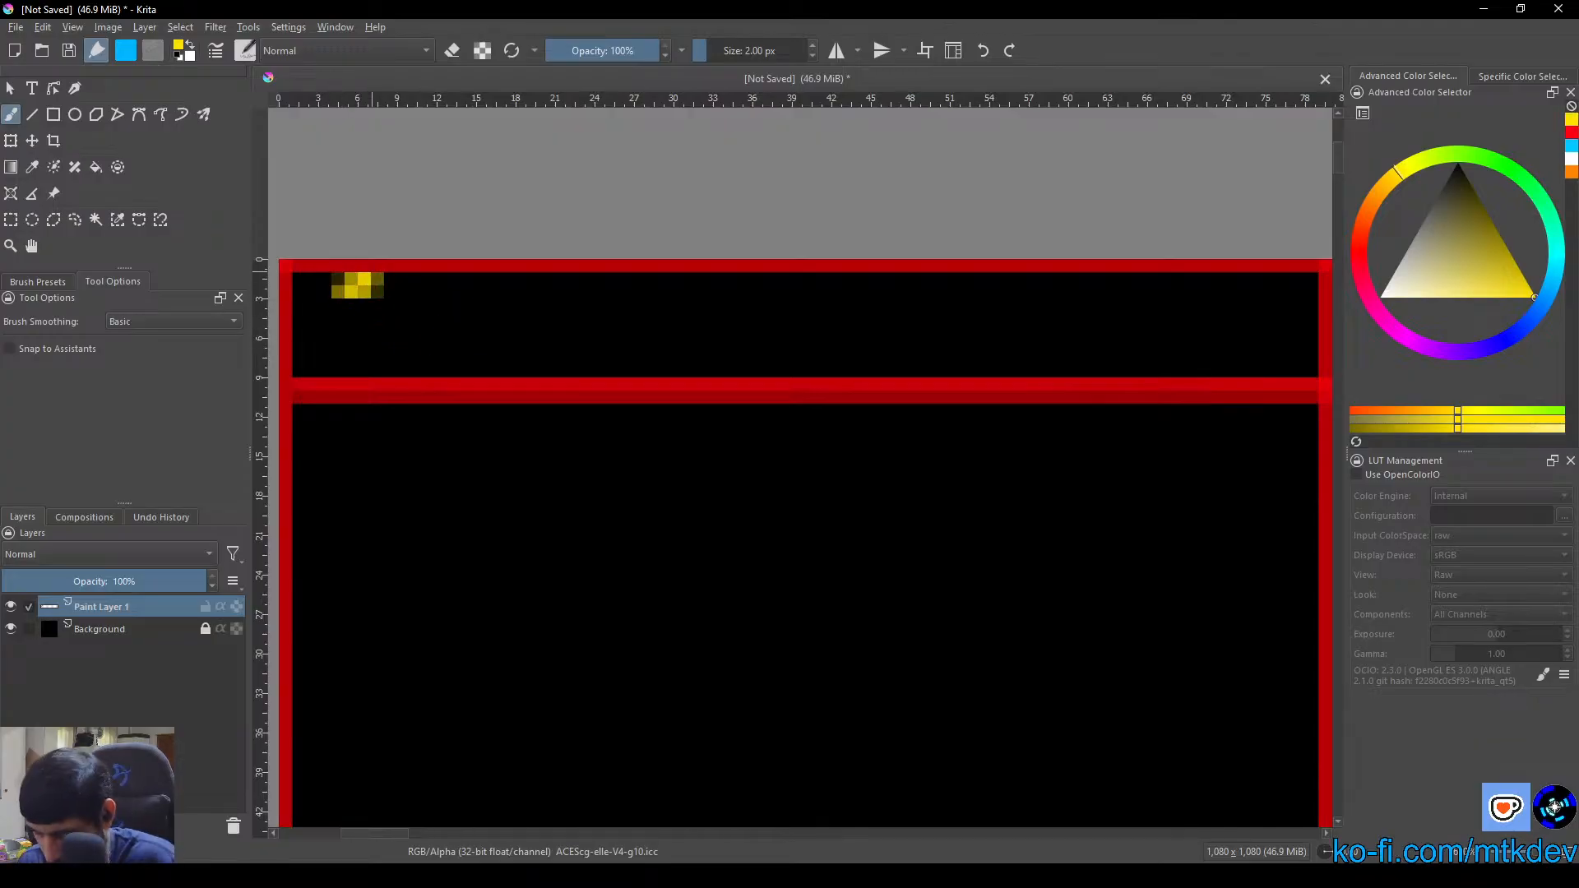
key("ctrl+z")
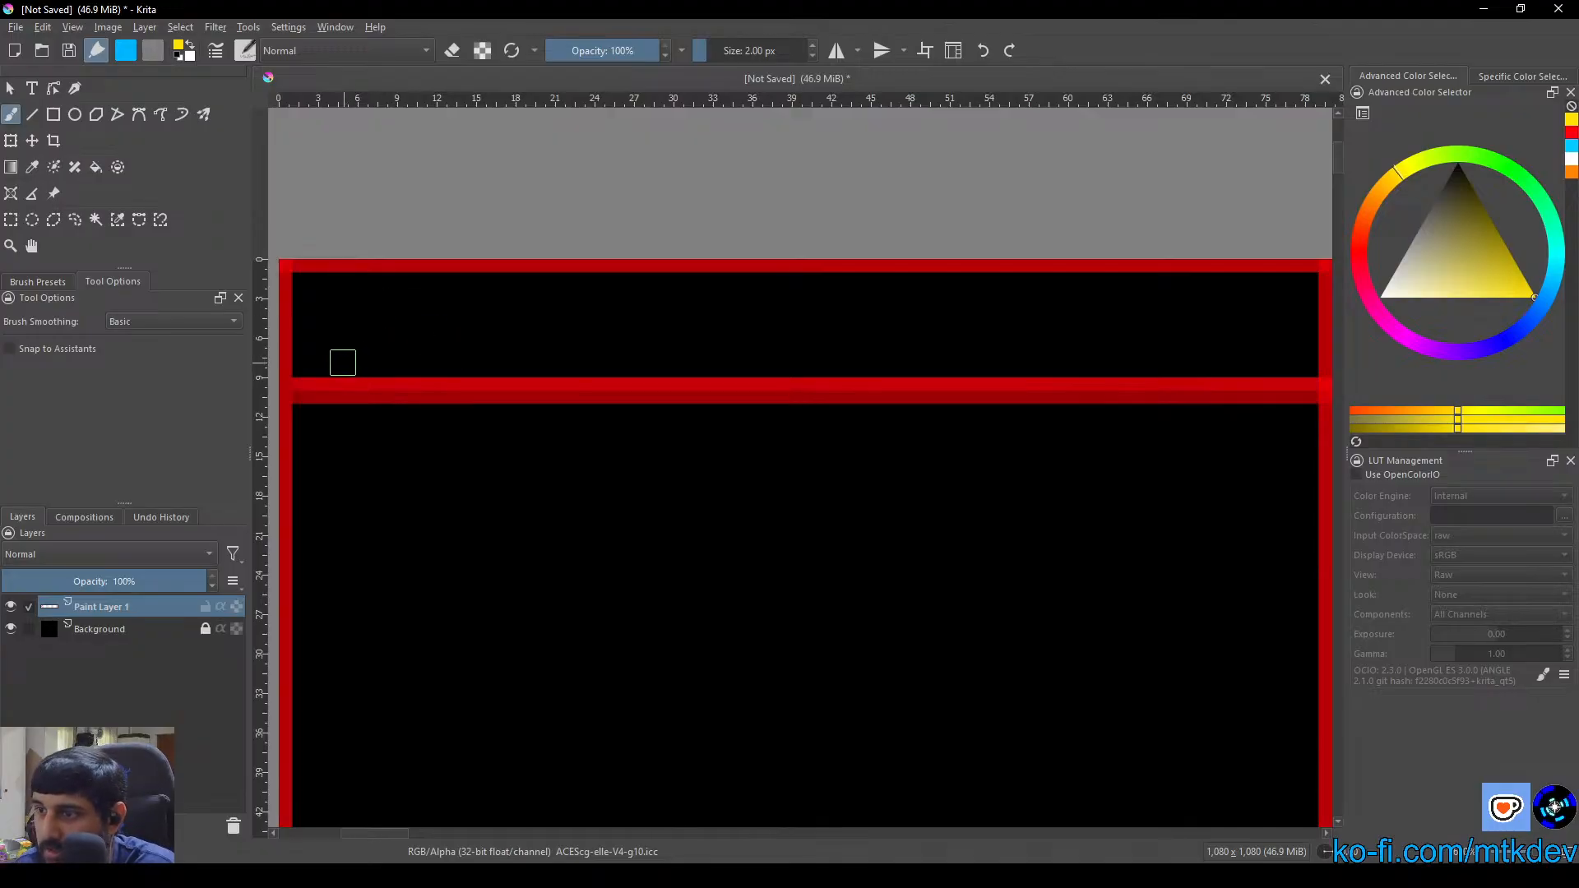
mouse_move(386, 355)
left_mouse_down()
mouse_move(360, 336)
mouse_move(365, 303)
mouse_move(342, 306)
mouse_move(375, 297)
mouse_move(420, 357)
mouse_move(491, 355)
left_mouse_up()
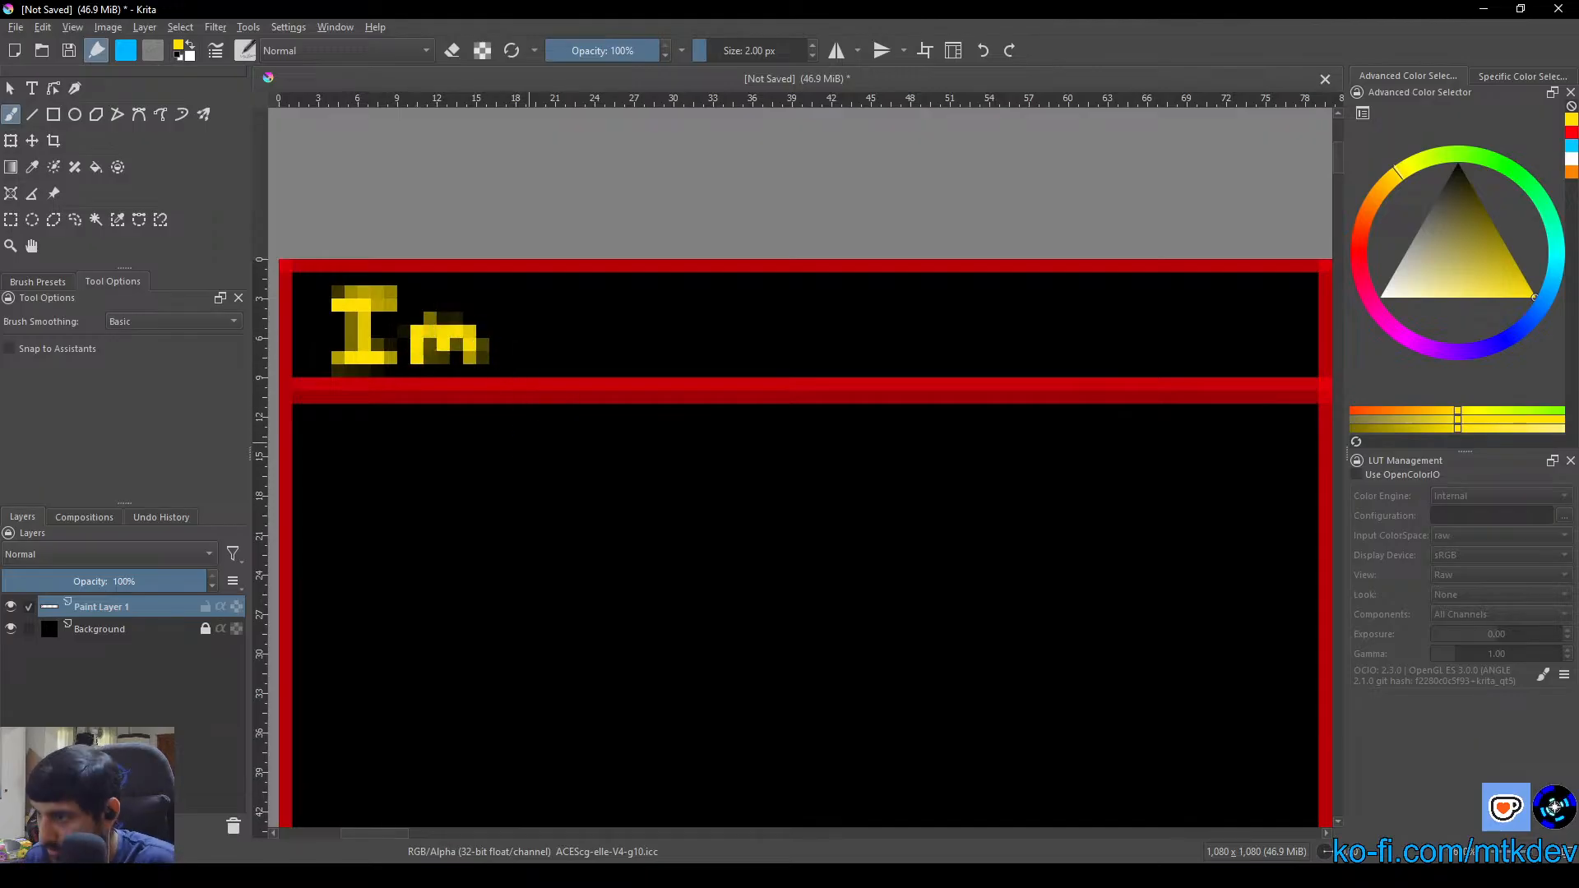
scroll(529, 452, "down", 4)
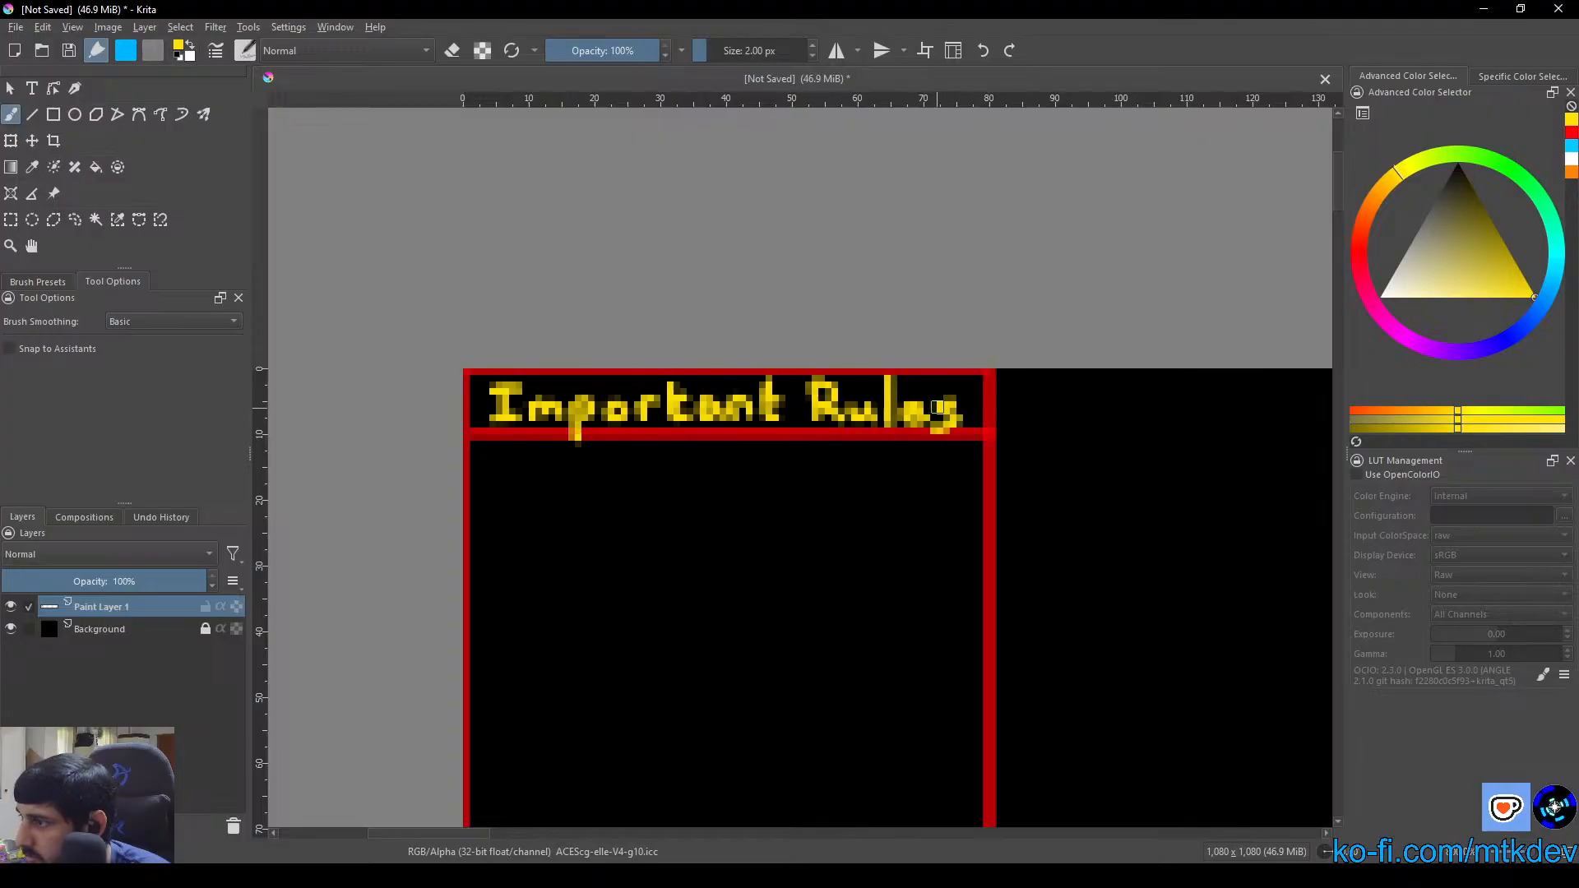
Erase the filled-in centres of the "p" and the "o" in "Important" using the brush in eraser mode
scroll(609, 419, "up", 3)
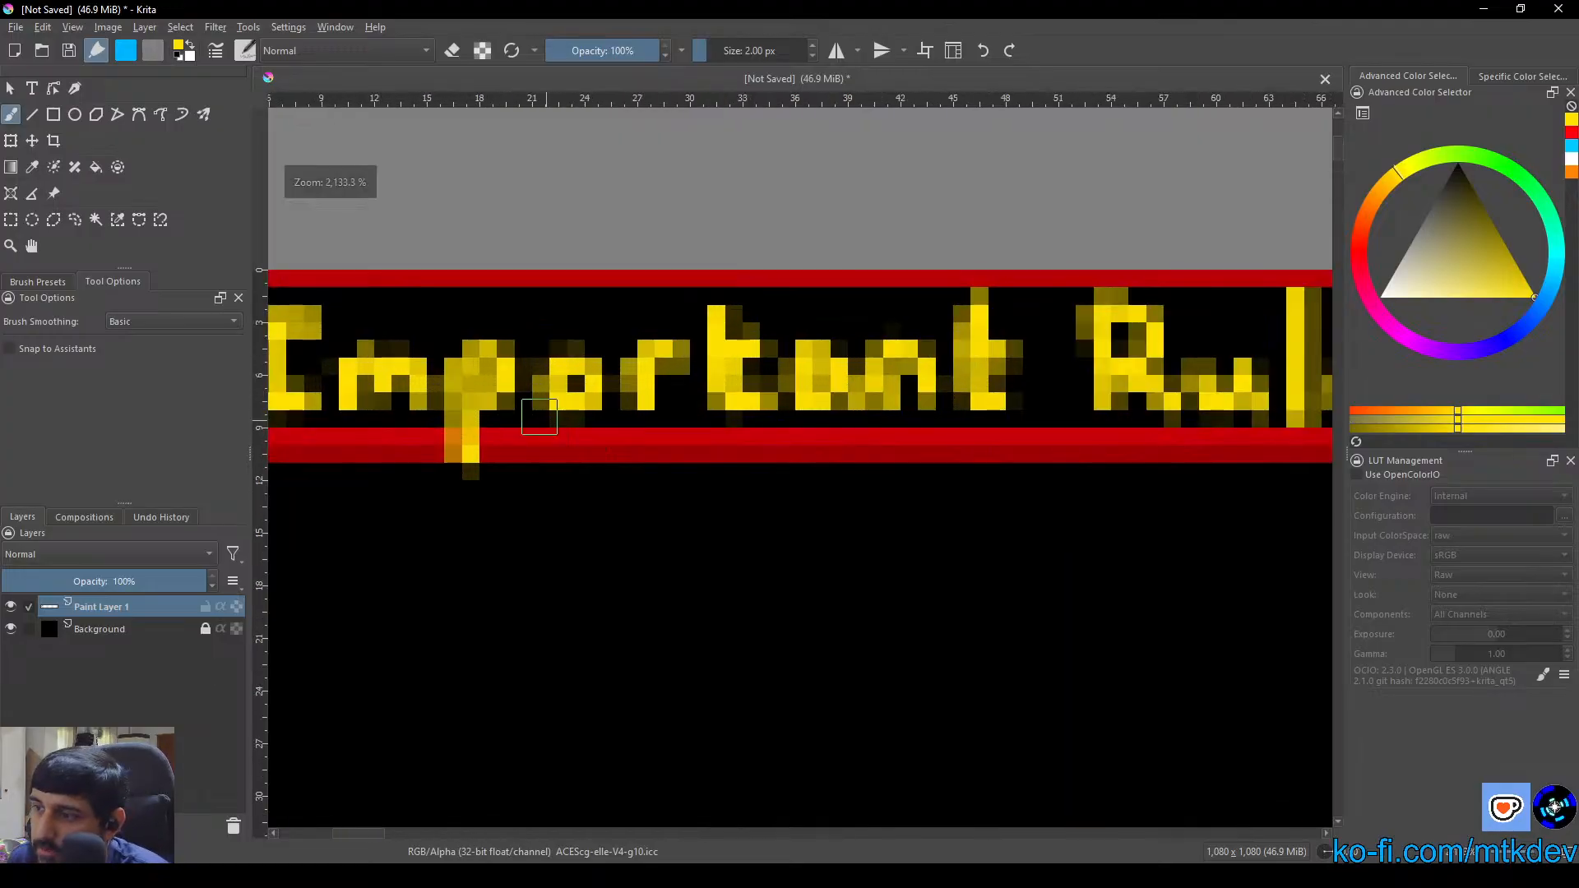
left_click(452, 51)
scroll(591, 355, "up", 2)
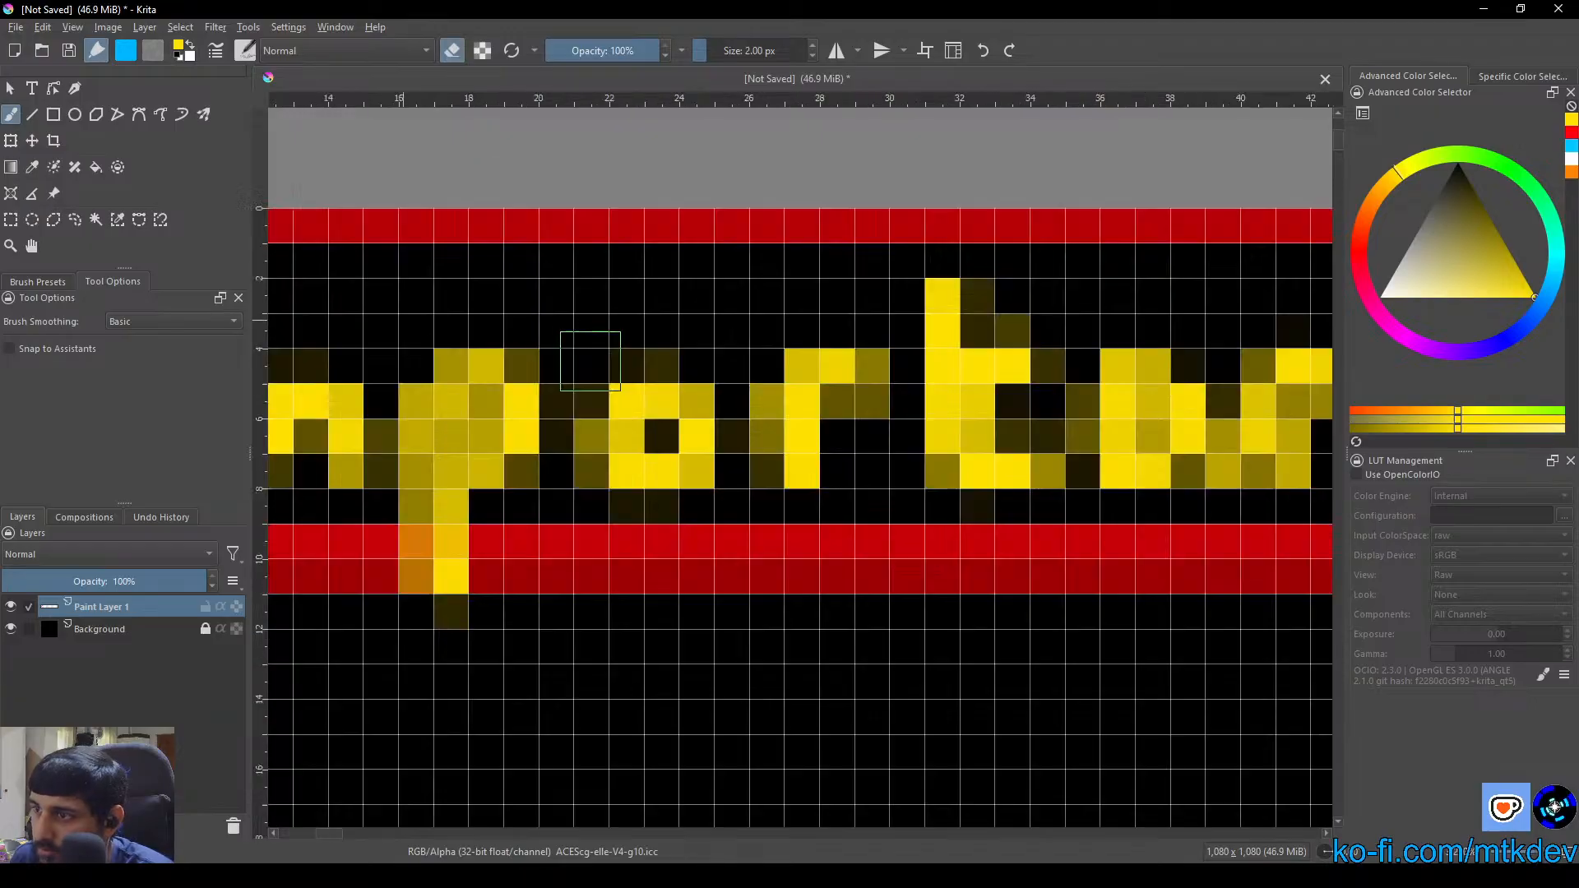
left_click_drag(467, 419, 468, 416)
scroll(469, 416, "down", 5)
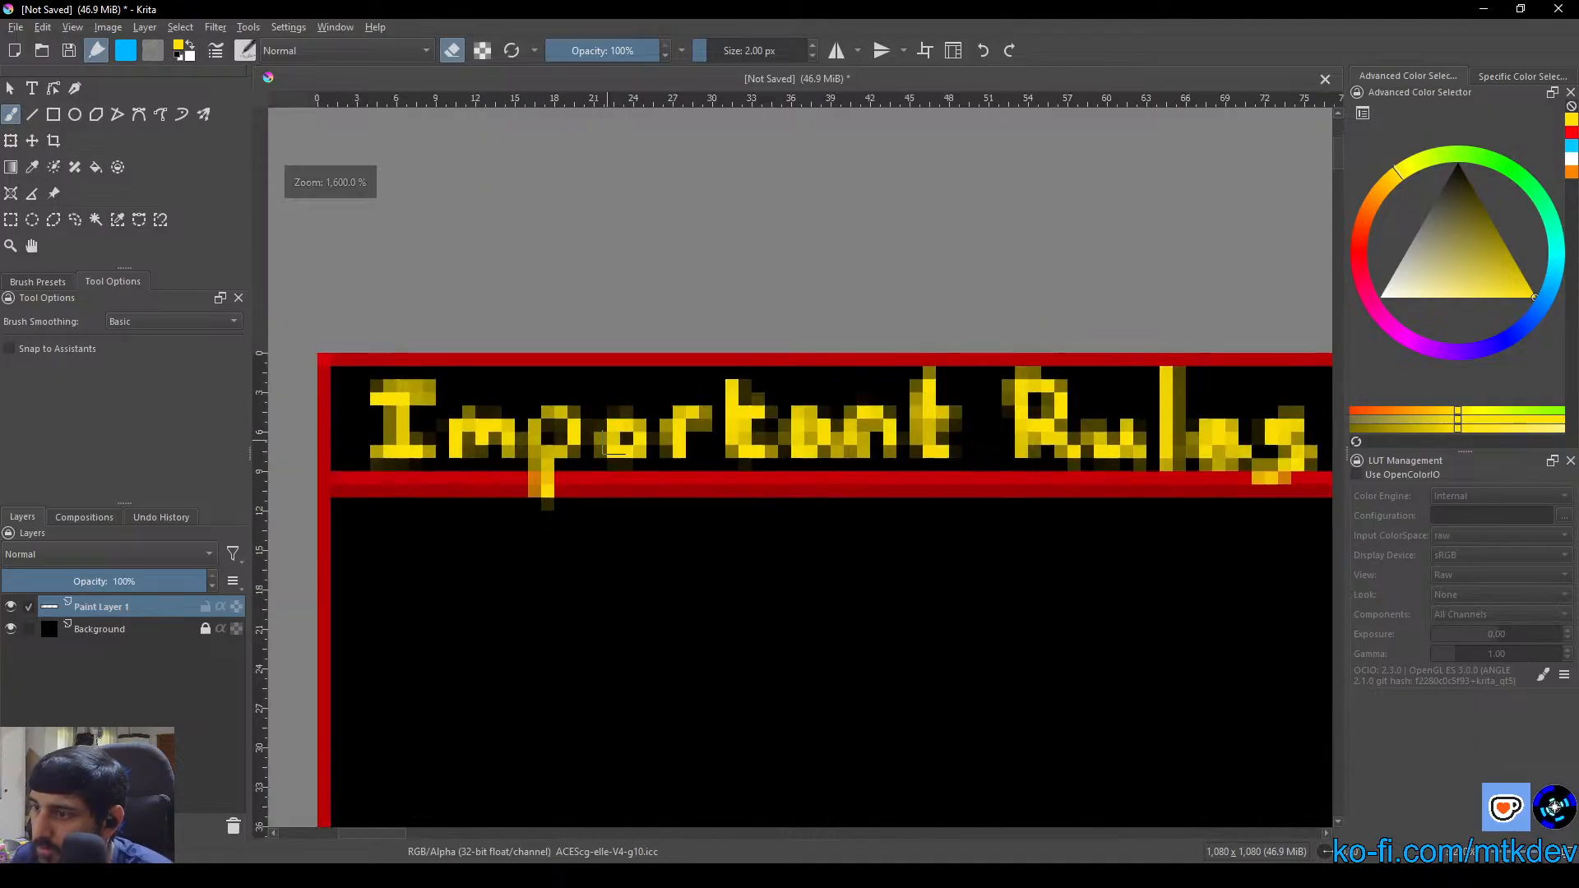
scroll(564, 437, "up", 5)
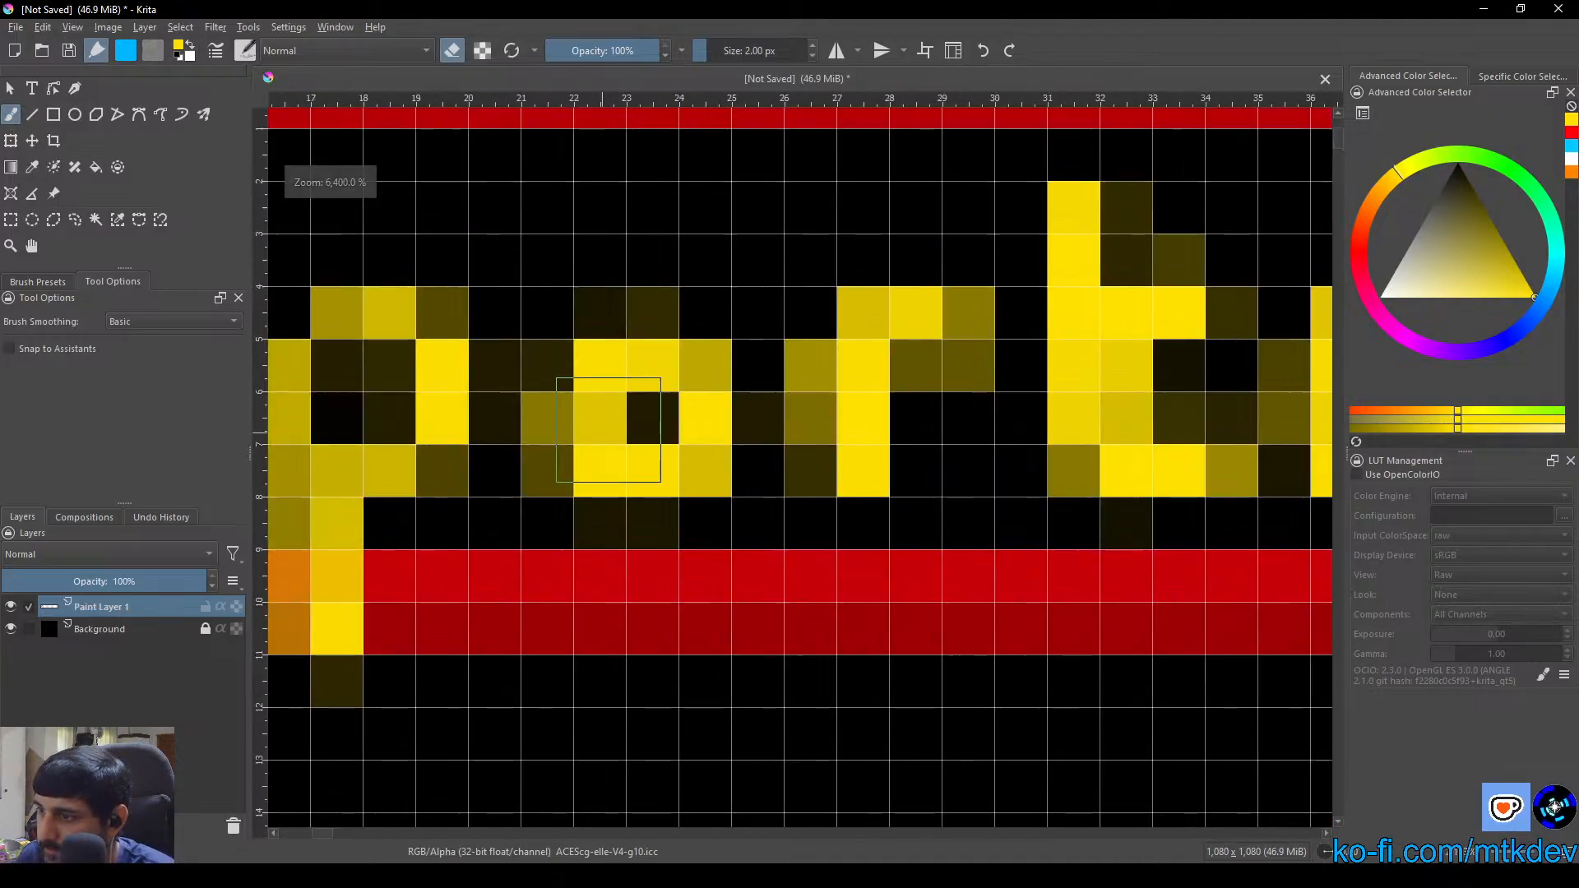
mouse_move(627, 437)
left_mouse_down()
mouse_move(640, 397)
mouse_move(624, 385)
left_mouse_up()
Erase the filled-in centre of the letter "a" in "Important"
scroll(656, 427, "down", 3)
left_click_drag(769, 479, 756, 479)
scroll(756, 479, "up", 2)
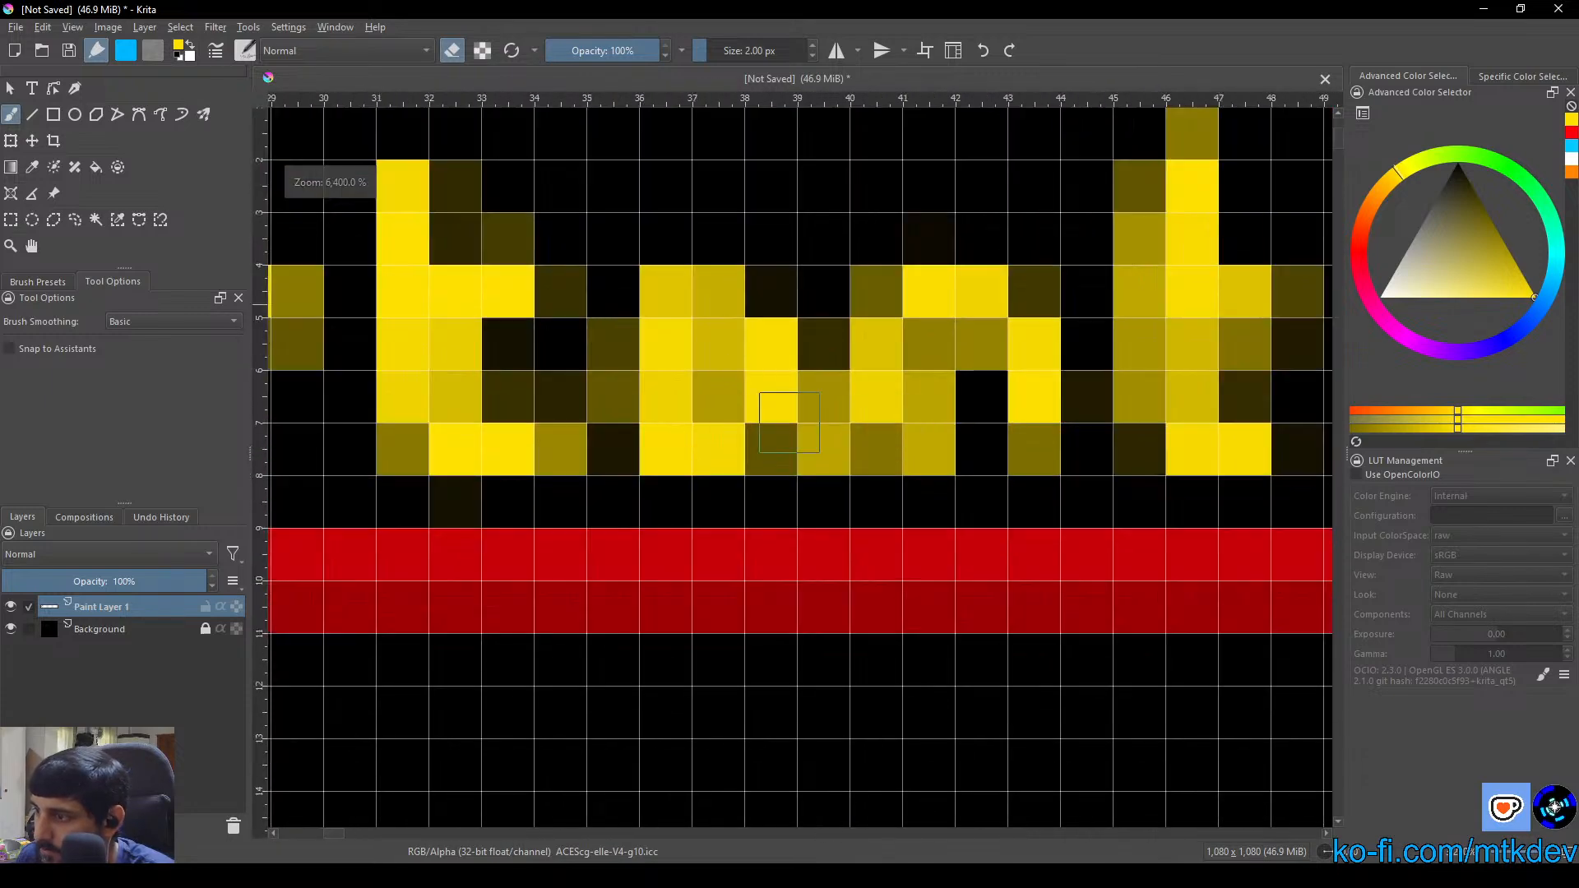
mouse_move(723, 381)
left_mouse_down()
mouse_move(685, 381)
mouse_move(697, 372)
left_mouse_up()
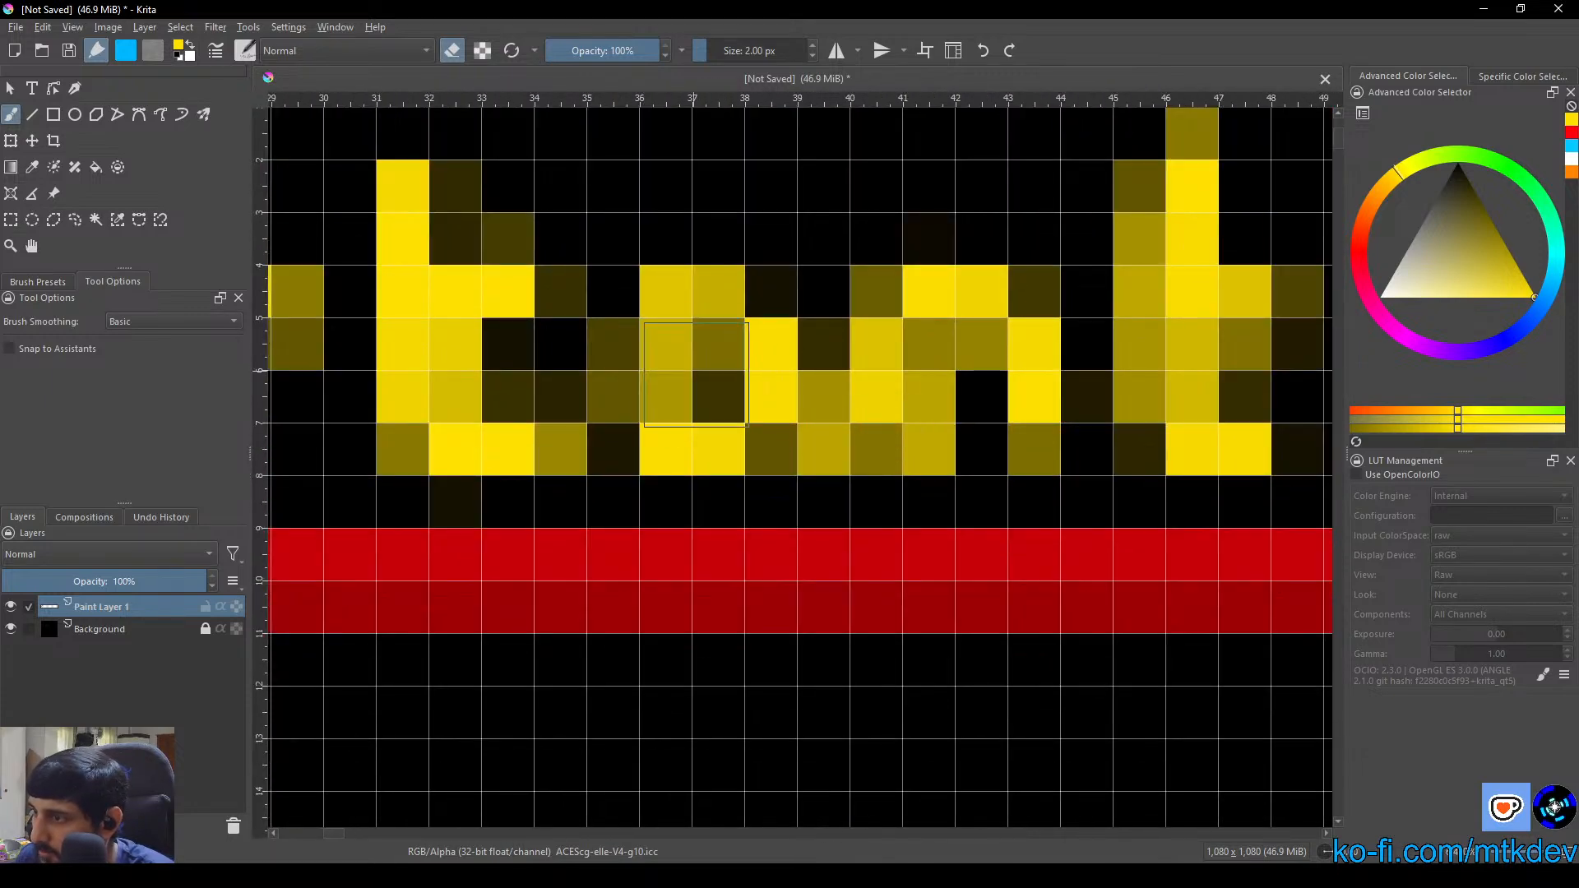
Strengthen the left side of the "a" in "Important" with yellow and erase the pixels joining it to the "n"
scroll(790, 411, "down", 3)
scroll(790, 411, "up", 2)
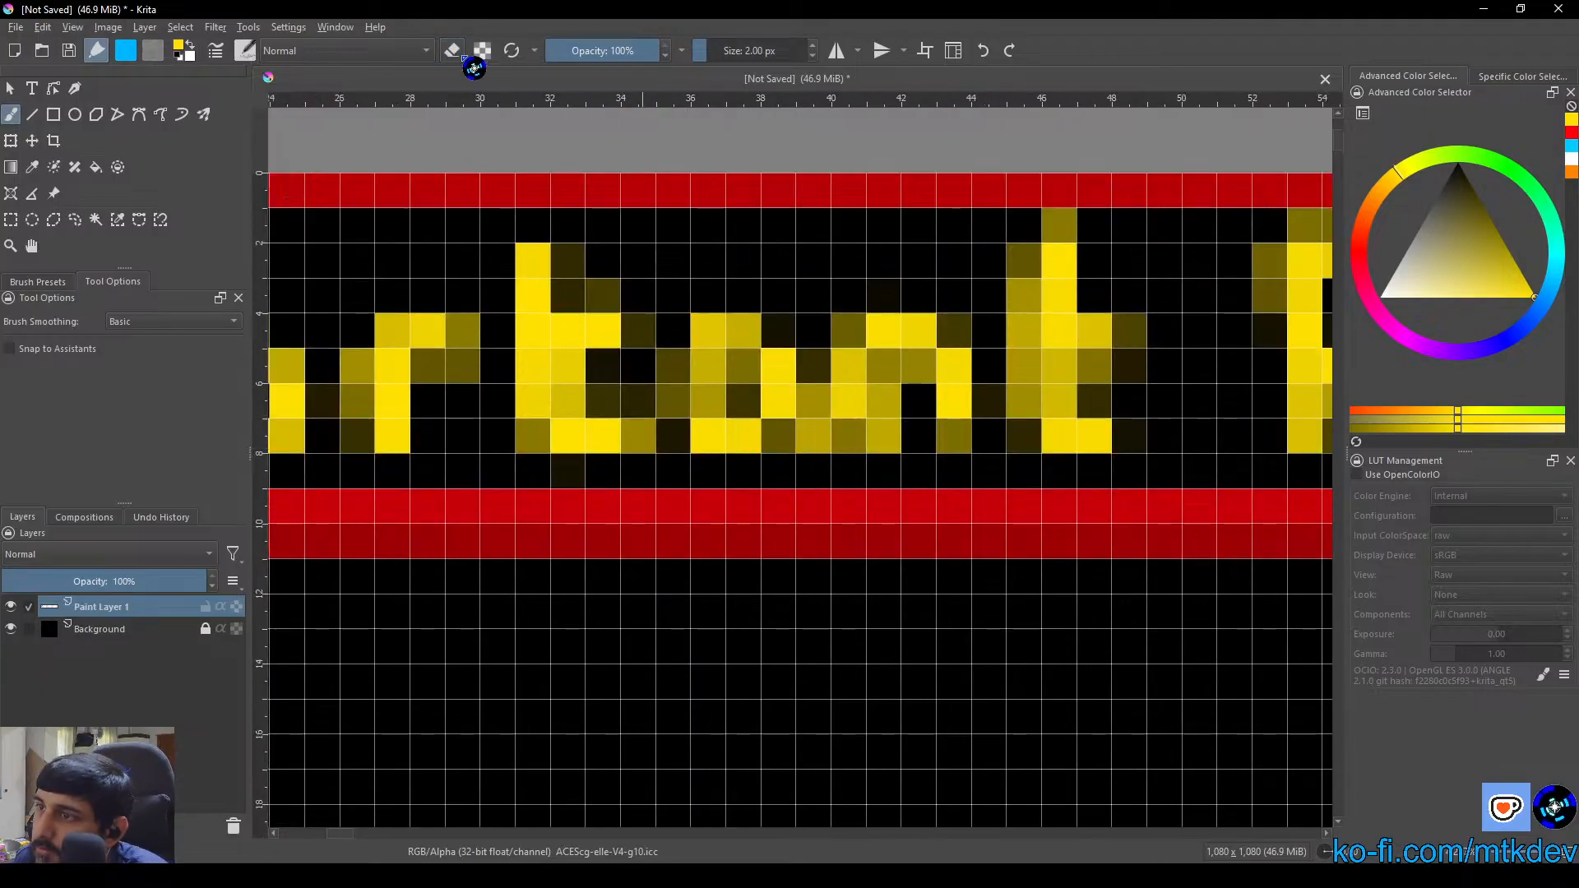
mouse_move(749, 351)
left_mouse_down()
mouse_move(696, 414)
mouse_move(708, 344)
mouse_move(700, 354)
mouse_move(697, 407)
mouse_move(721, 447)
mouse_move(692, 493)
left_mouse_up()
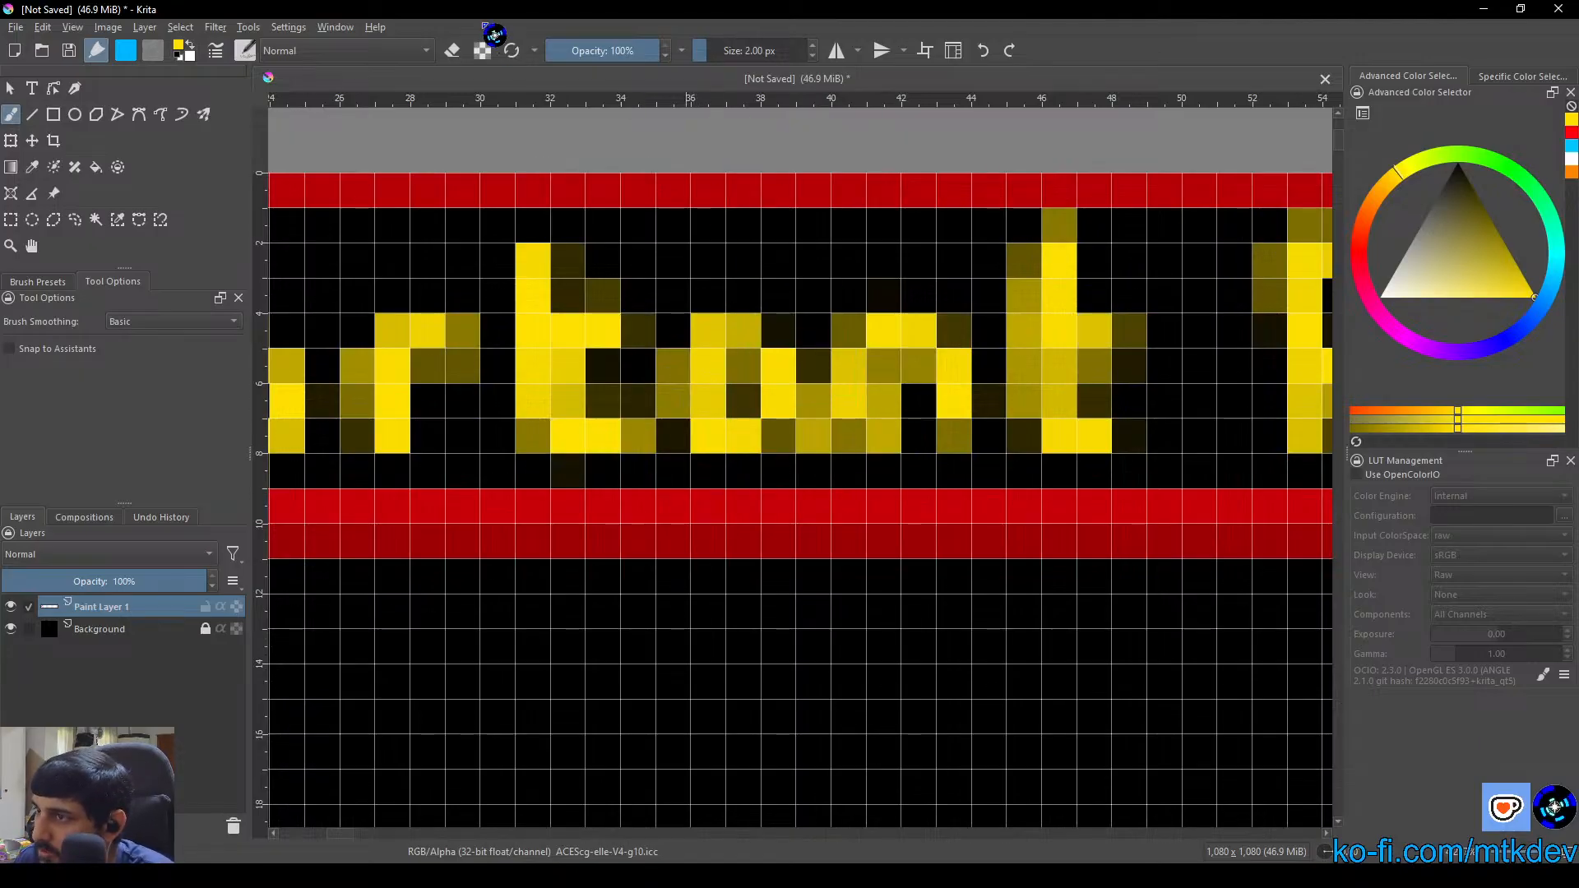
left_click(451, 50)
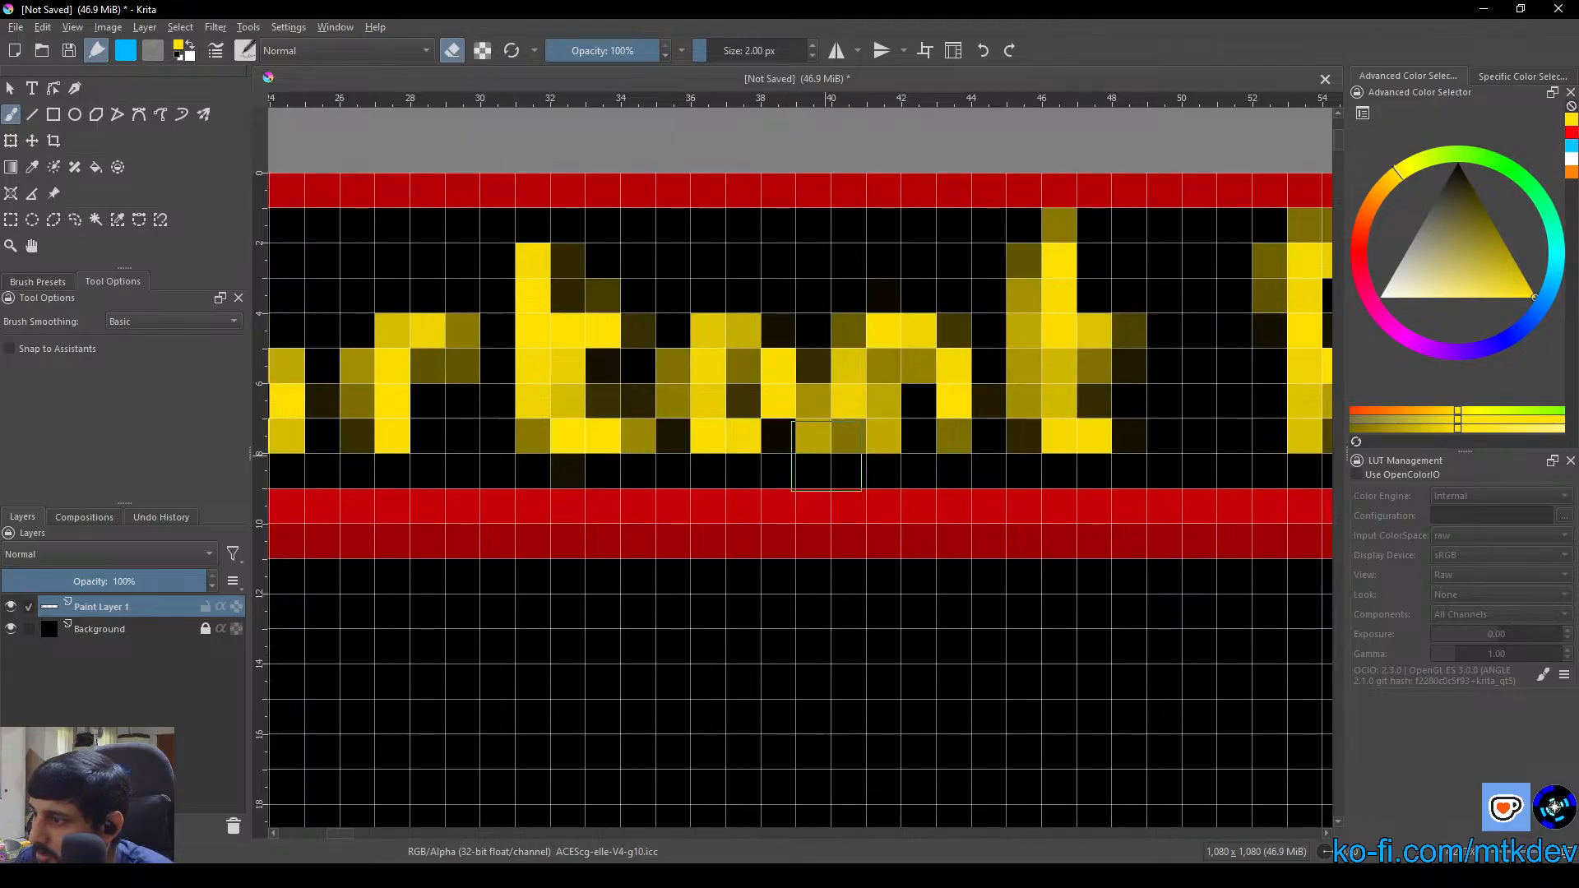
mouse_move(822, 432)
left_mouse_down()
mouse_move(822, 348)
mouse_move(825, 441)
left_mouse_up()
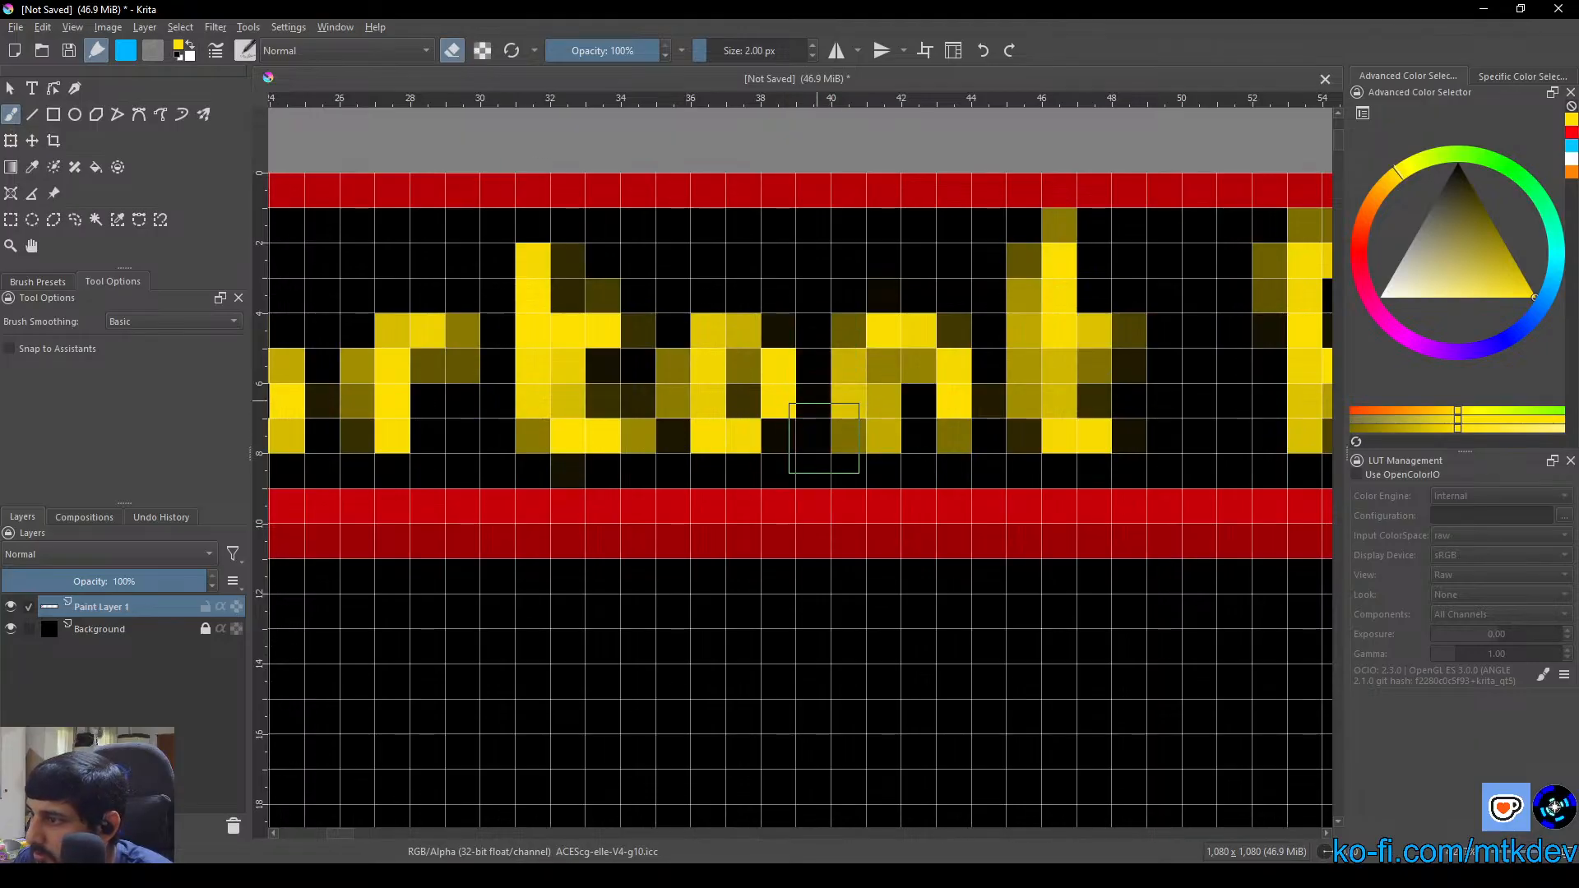
Return the brush to painting mode and fill in the right stem of the "a" in yellow, extending a short tail below it
left_click(451, 50)
left_click(775, 430)
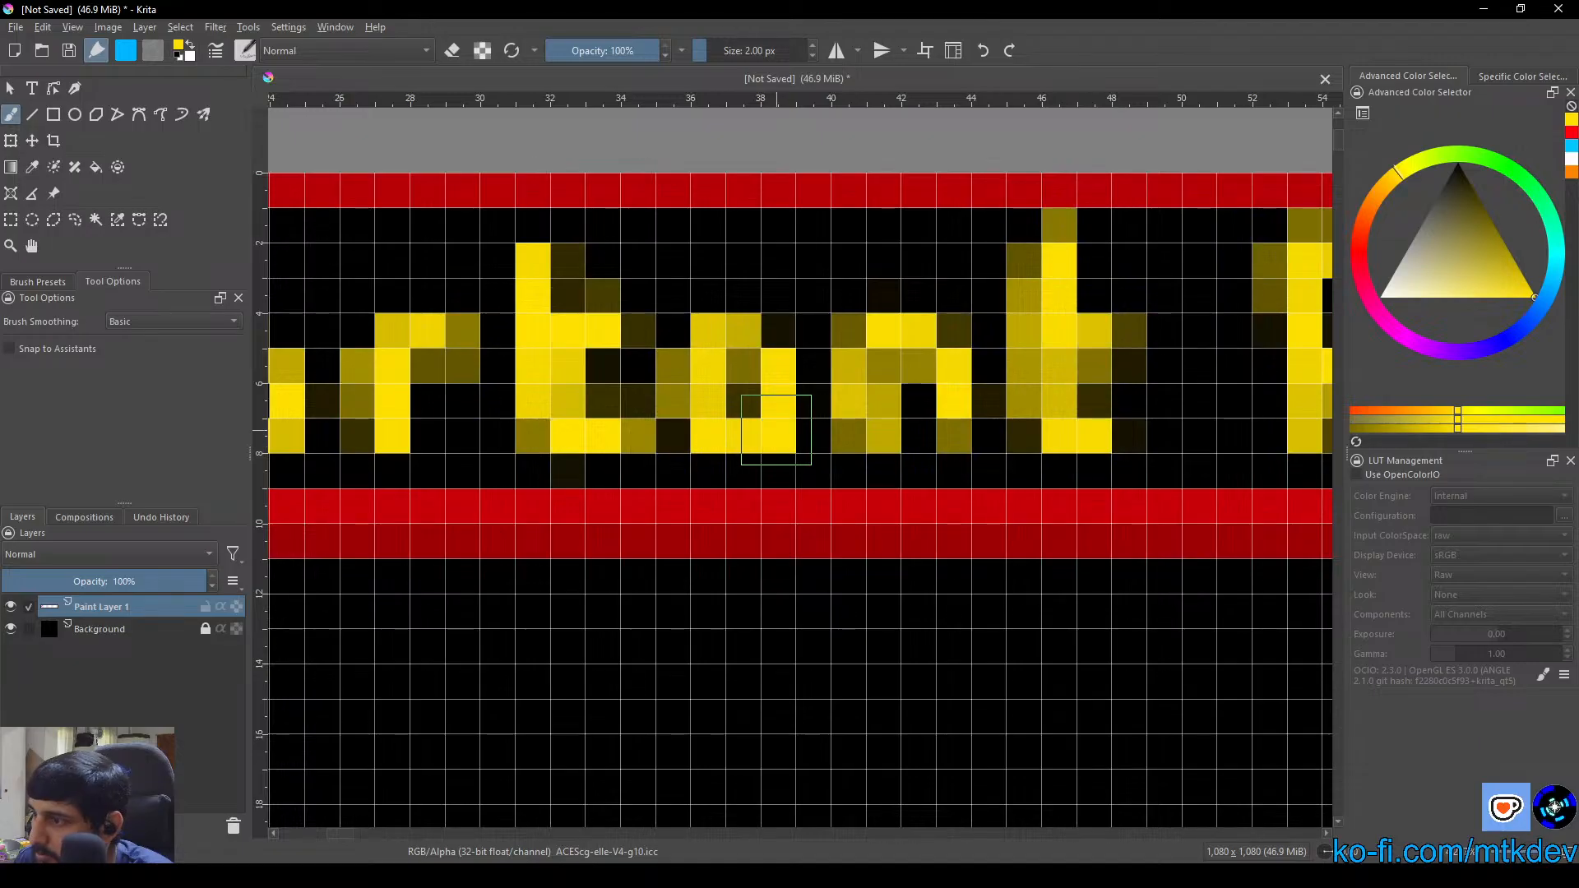
left_click(787, 327)
left_click(776, 461)
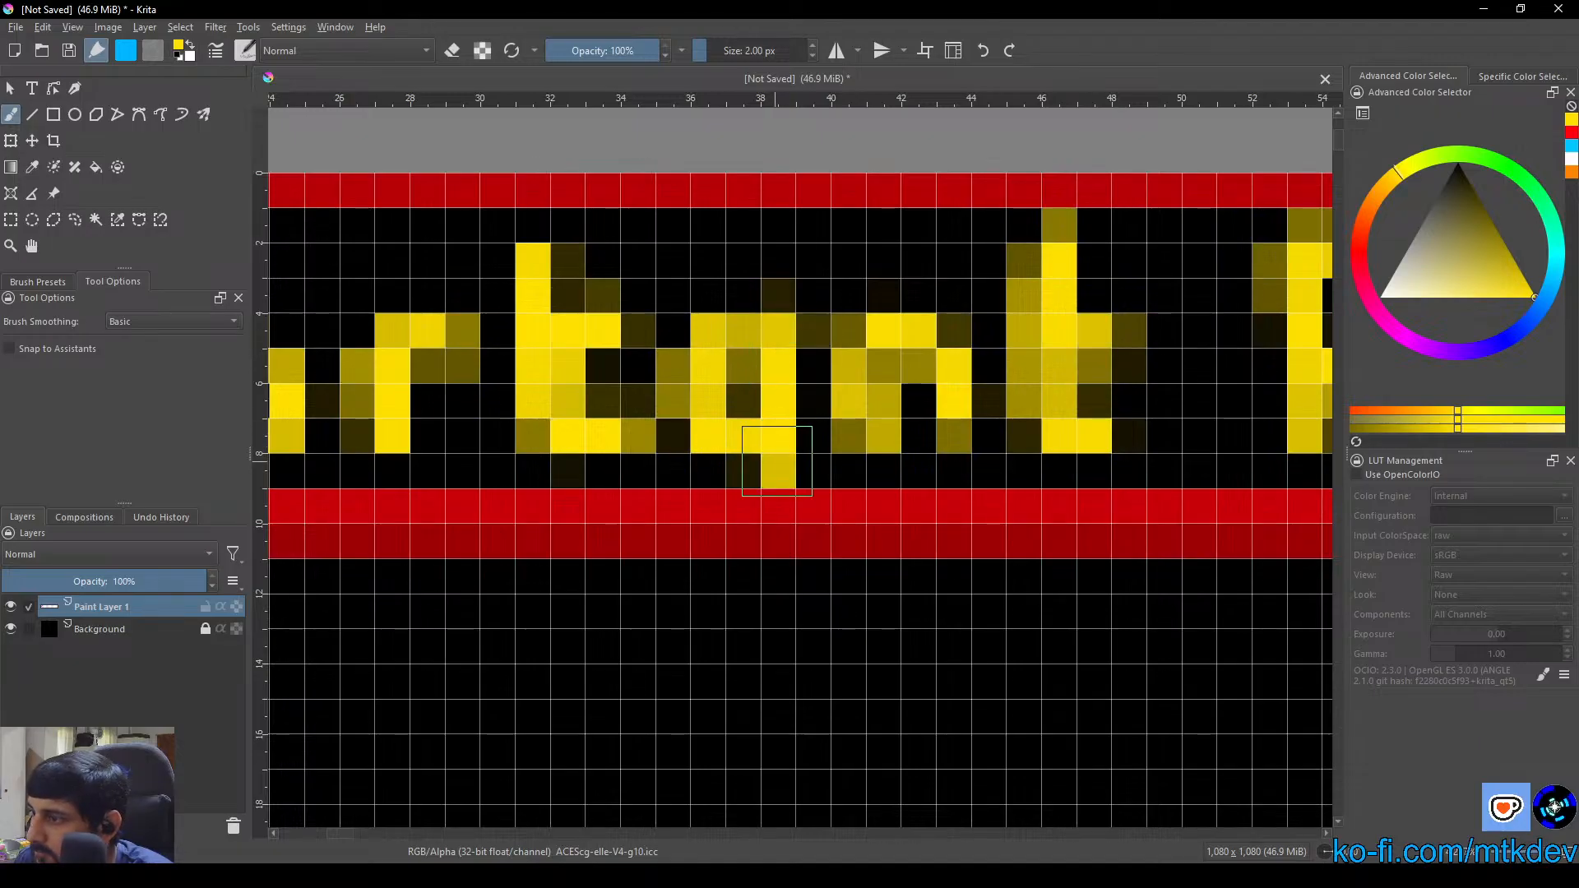
left_click(799, 460)
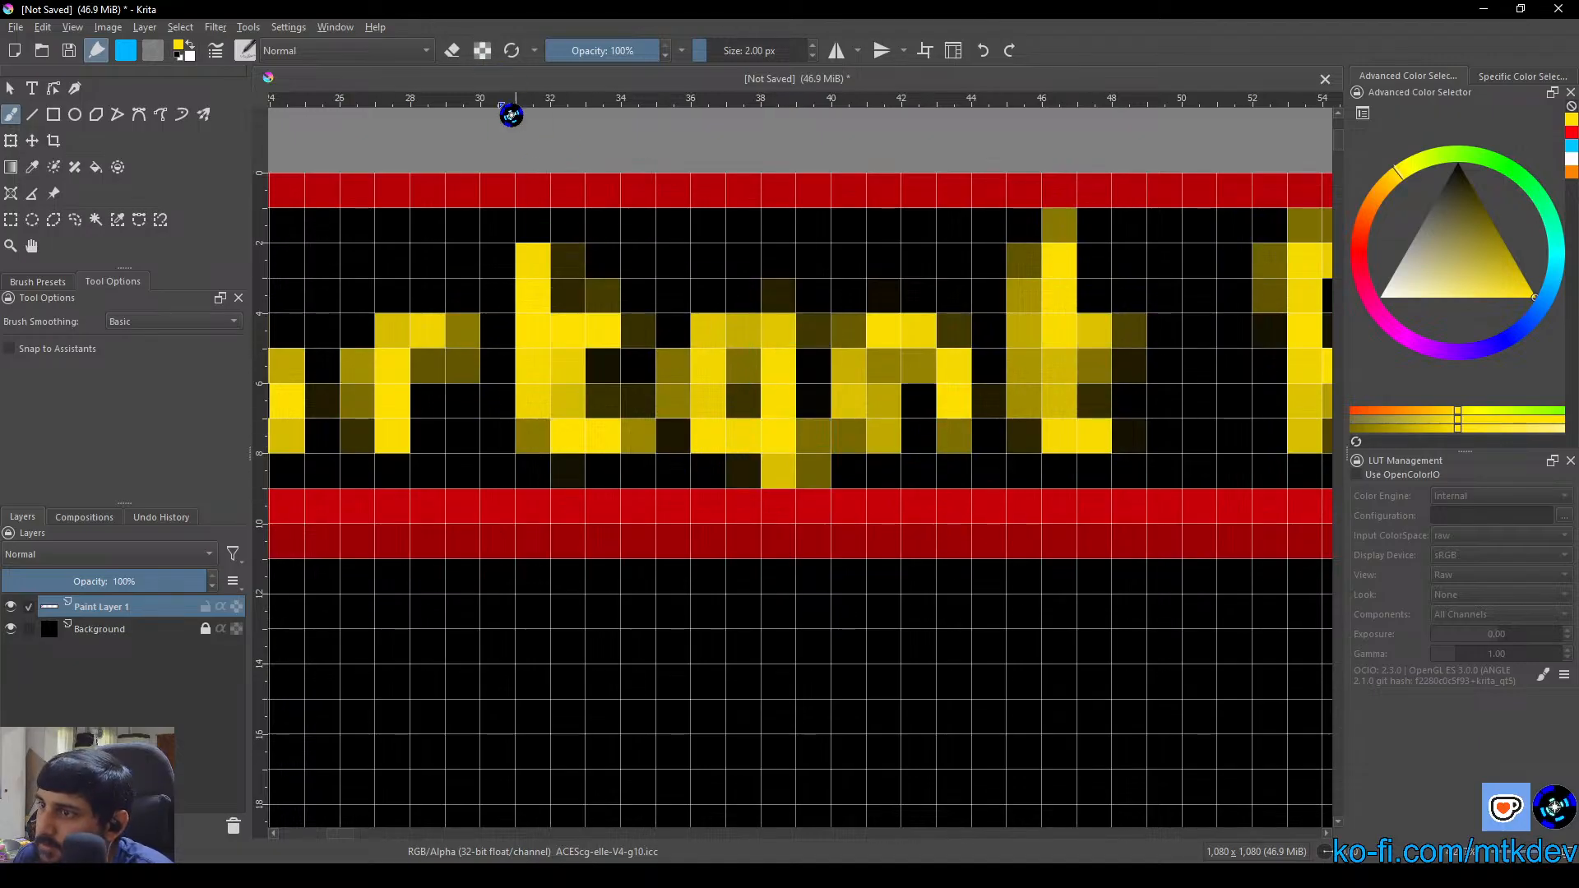
left_click(778, 505)
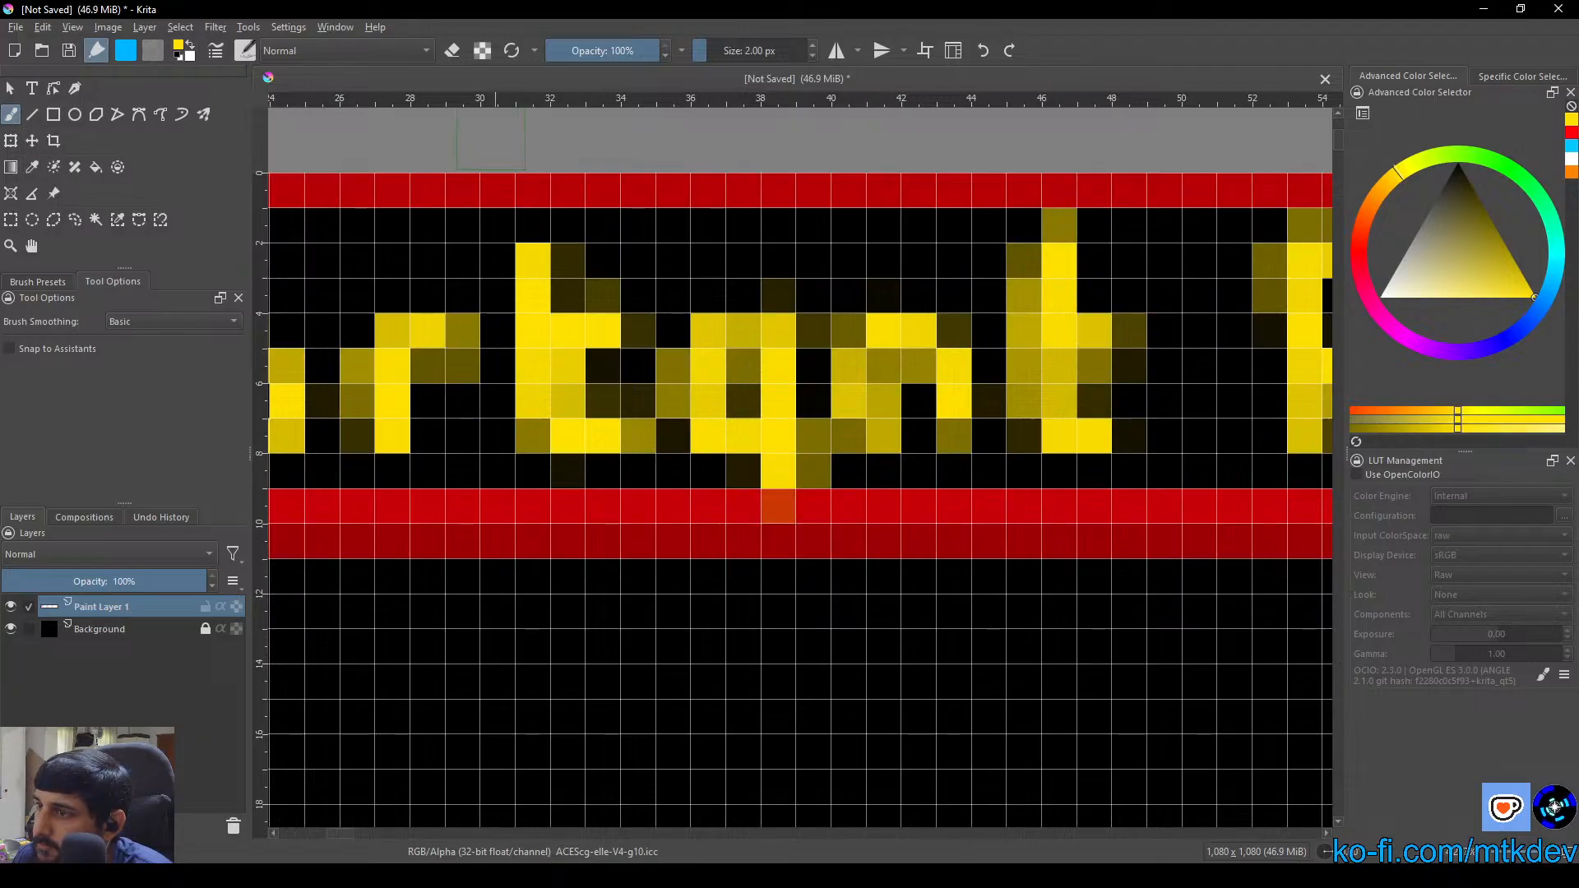
Erase the tail beneath the "a" and the stray yellow pixels between it and the "n" using the brush in eraser mode
left_click(453, 51)
left_click(778, 470)
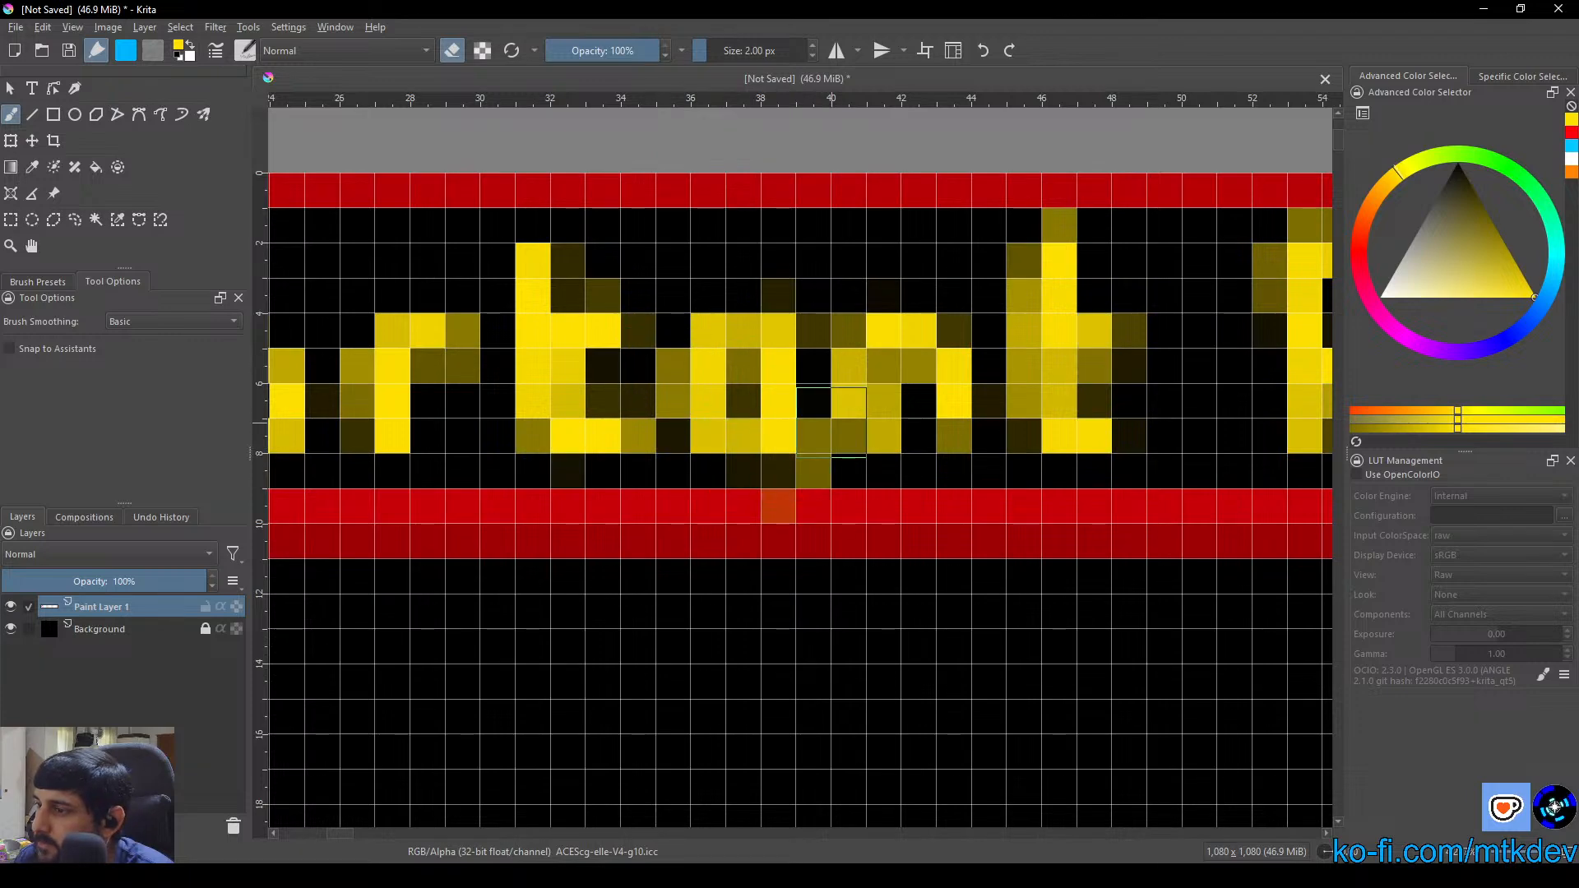
scroll(955, 501, "down", 3)
scroll(845, 440, "up", 3)
scroll(830, 404, "up", 1)
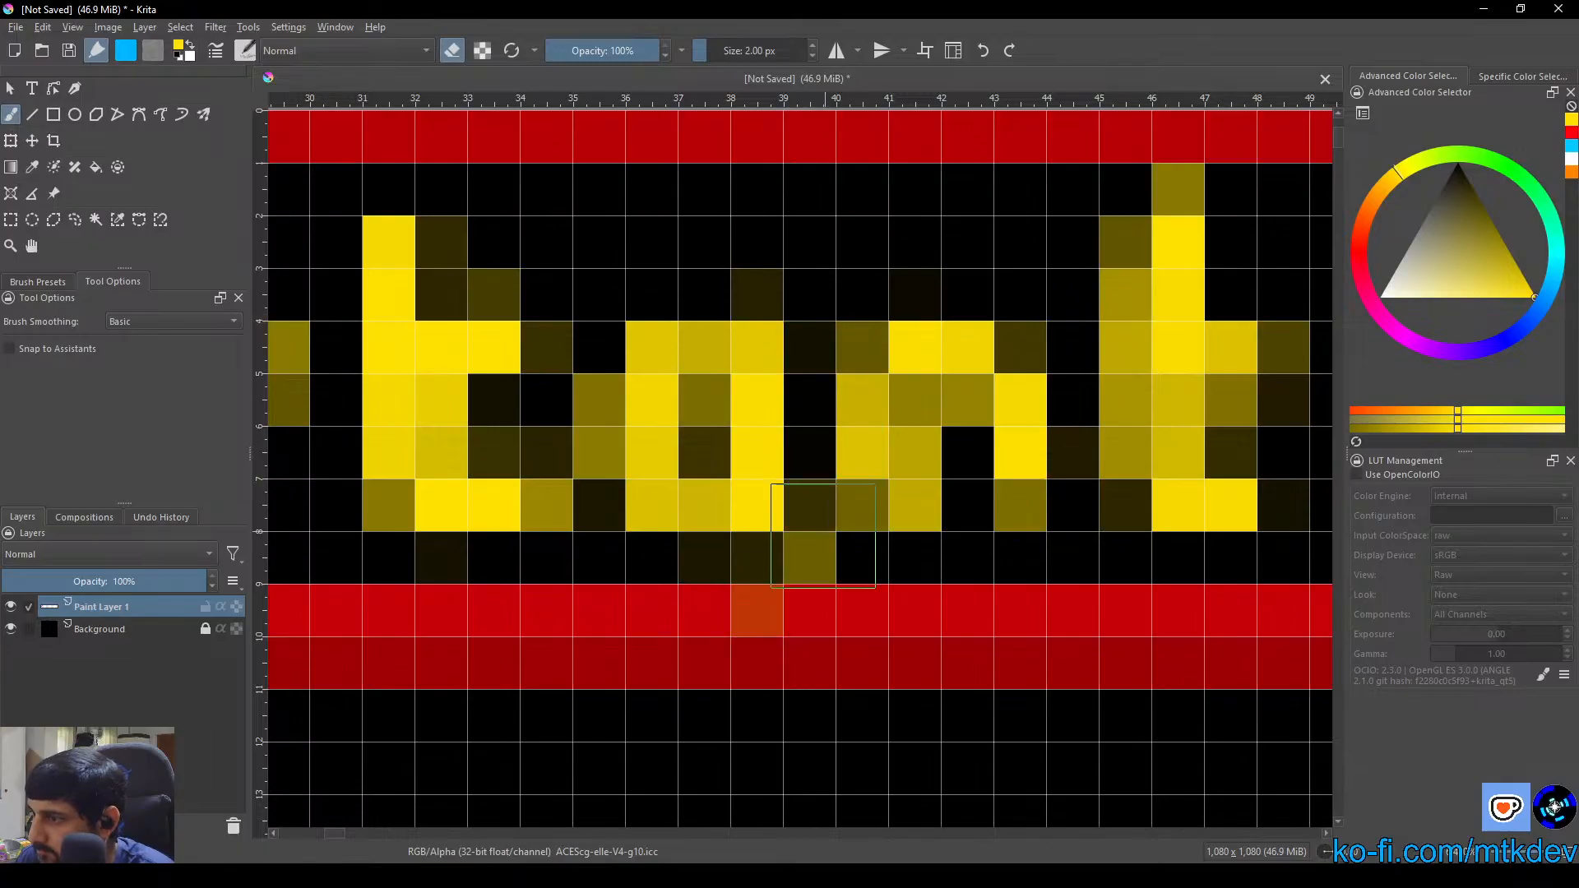
left_click(821, 515)
left_click(722, 547)
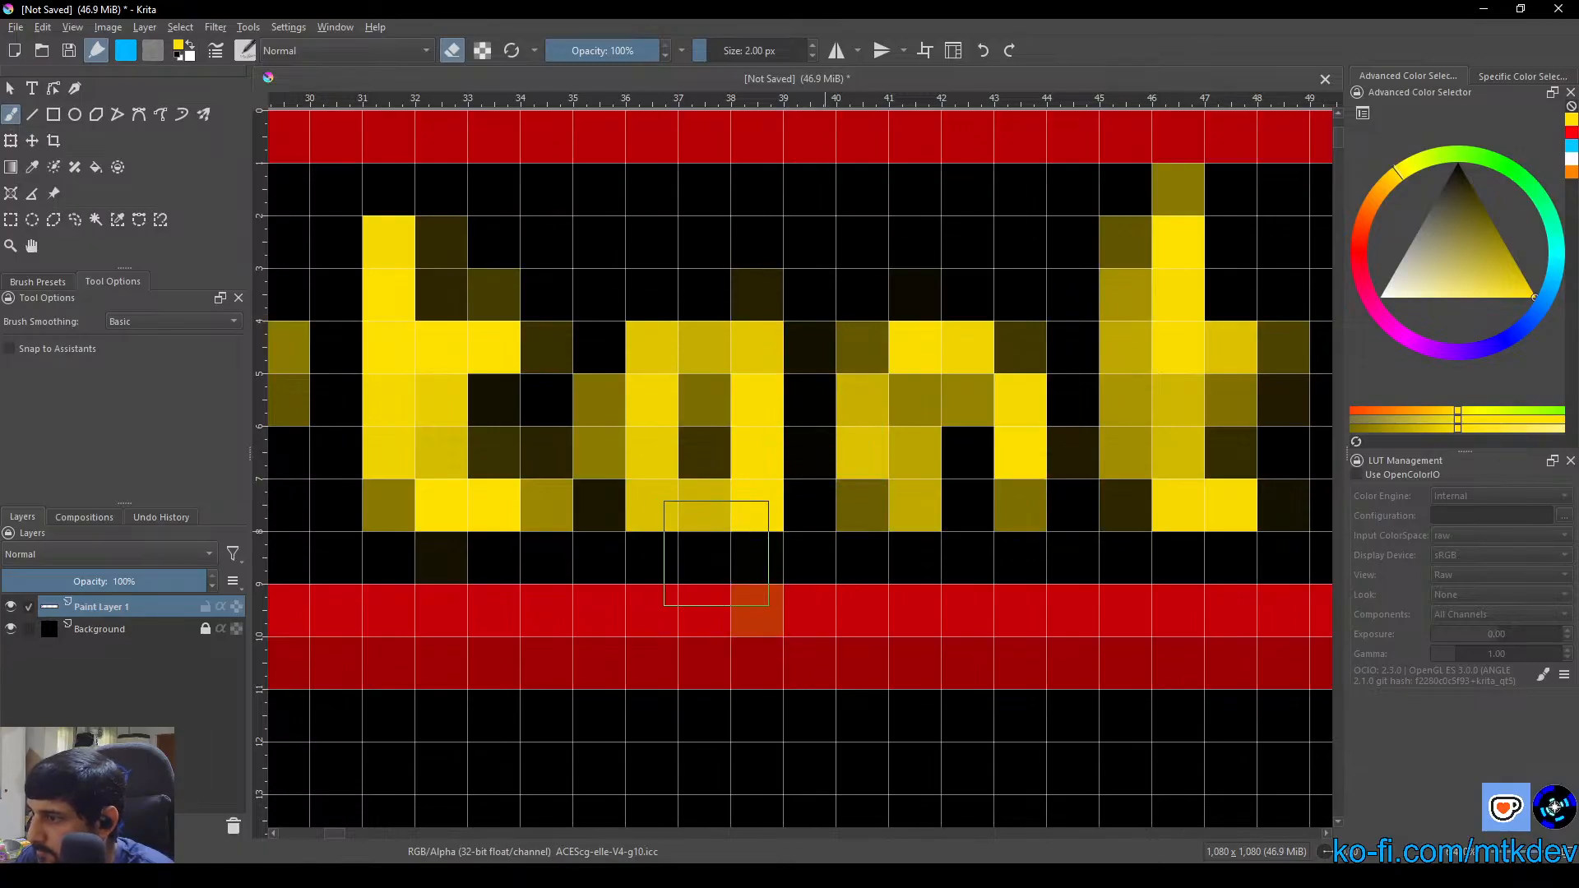
Erase the lower edge of the "a" in "Important", paint a yellow bar closing its bowl higher up, and erase the pixels beneath that bar
left_click(711, 518)
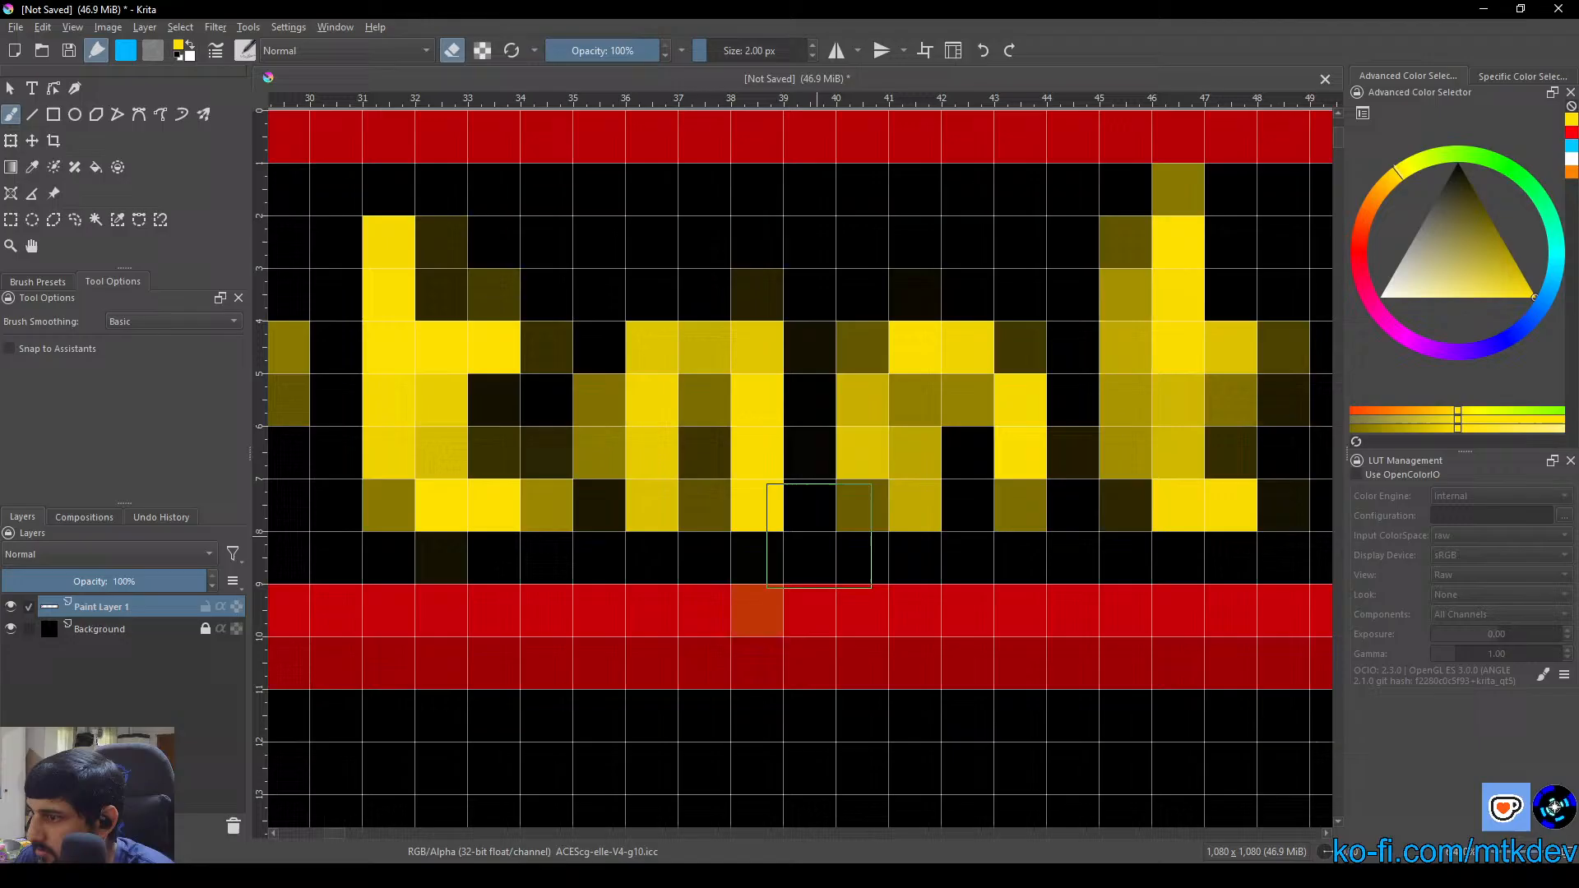
left_click(455, 54)
left_click(704, 457)
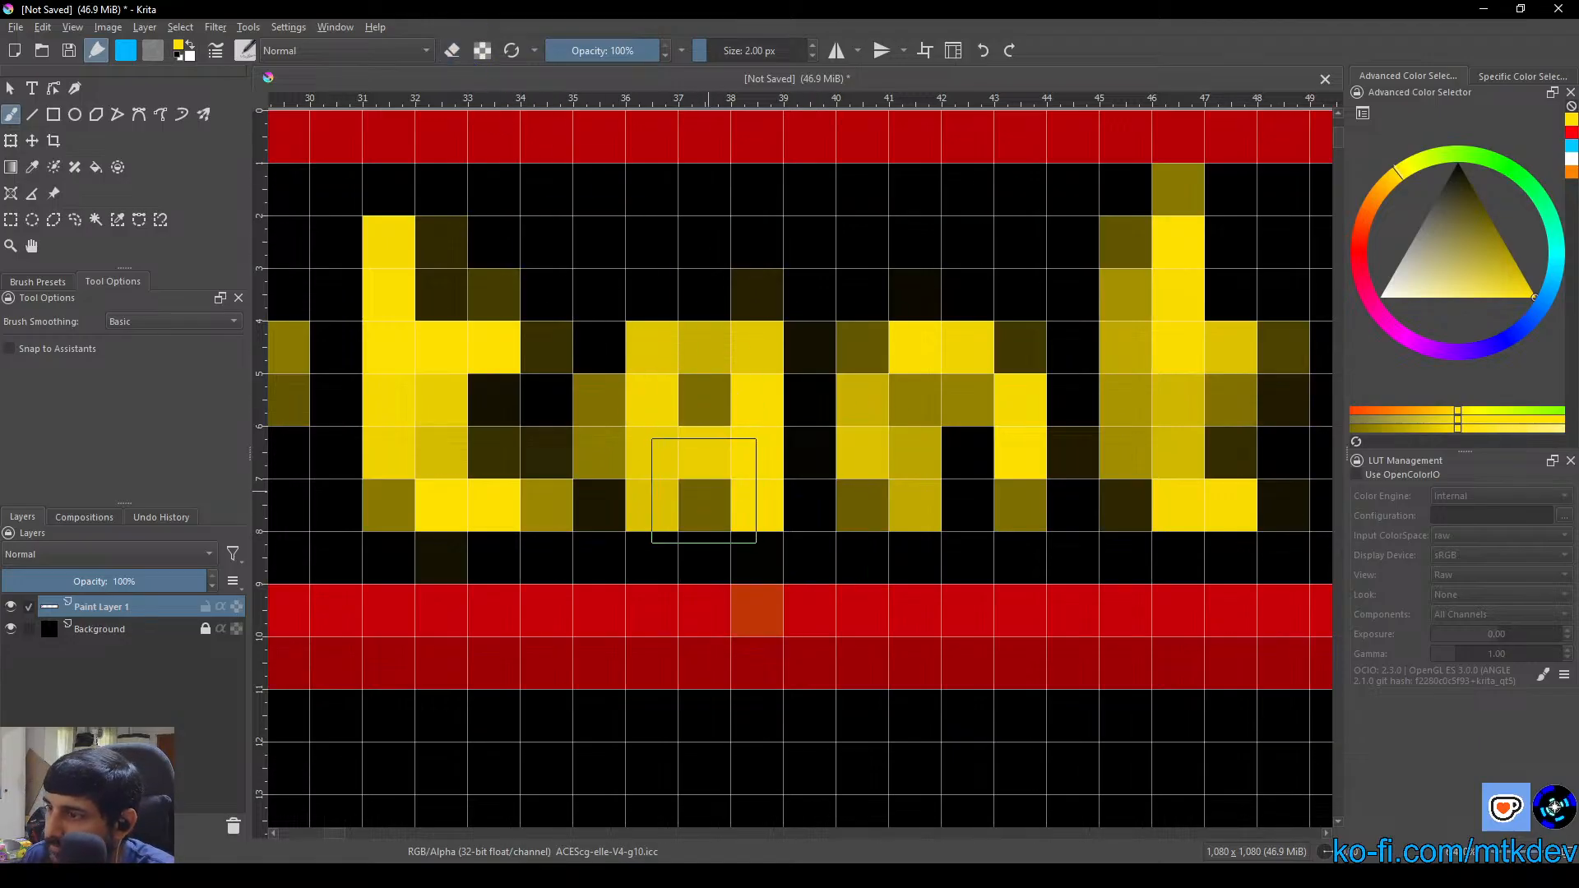
left_click(453, 51)
left_click(688, 521)
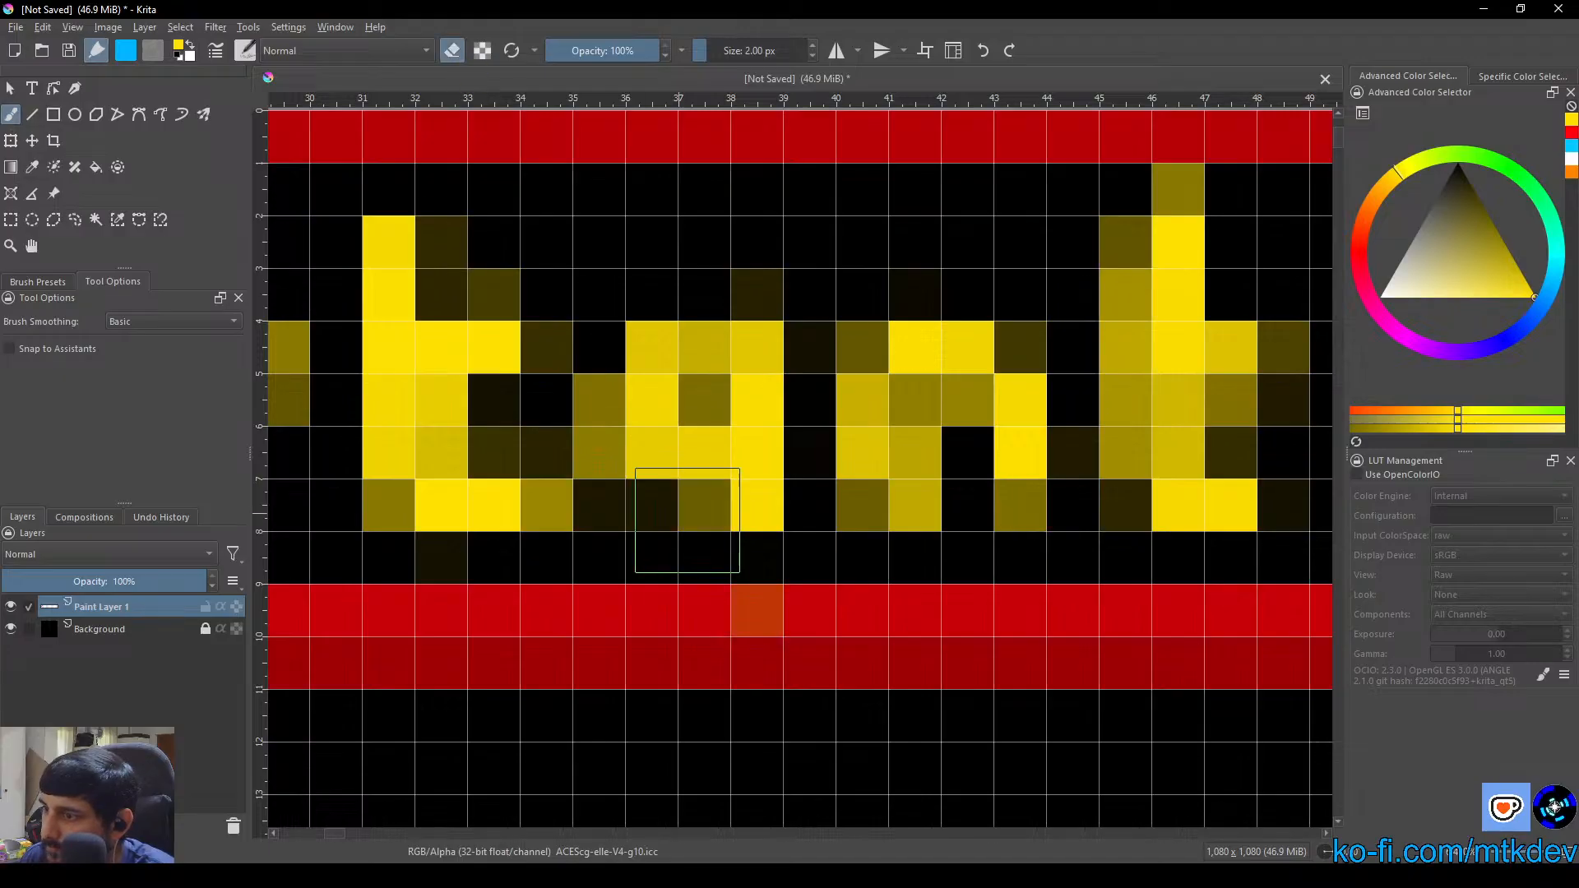
Erase the lower-left side of the "a" in "Important" and trim the top of its right stem
scroll(698, 518, "down", 3)
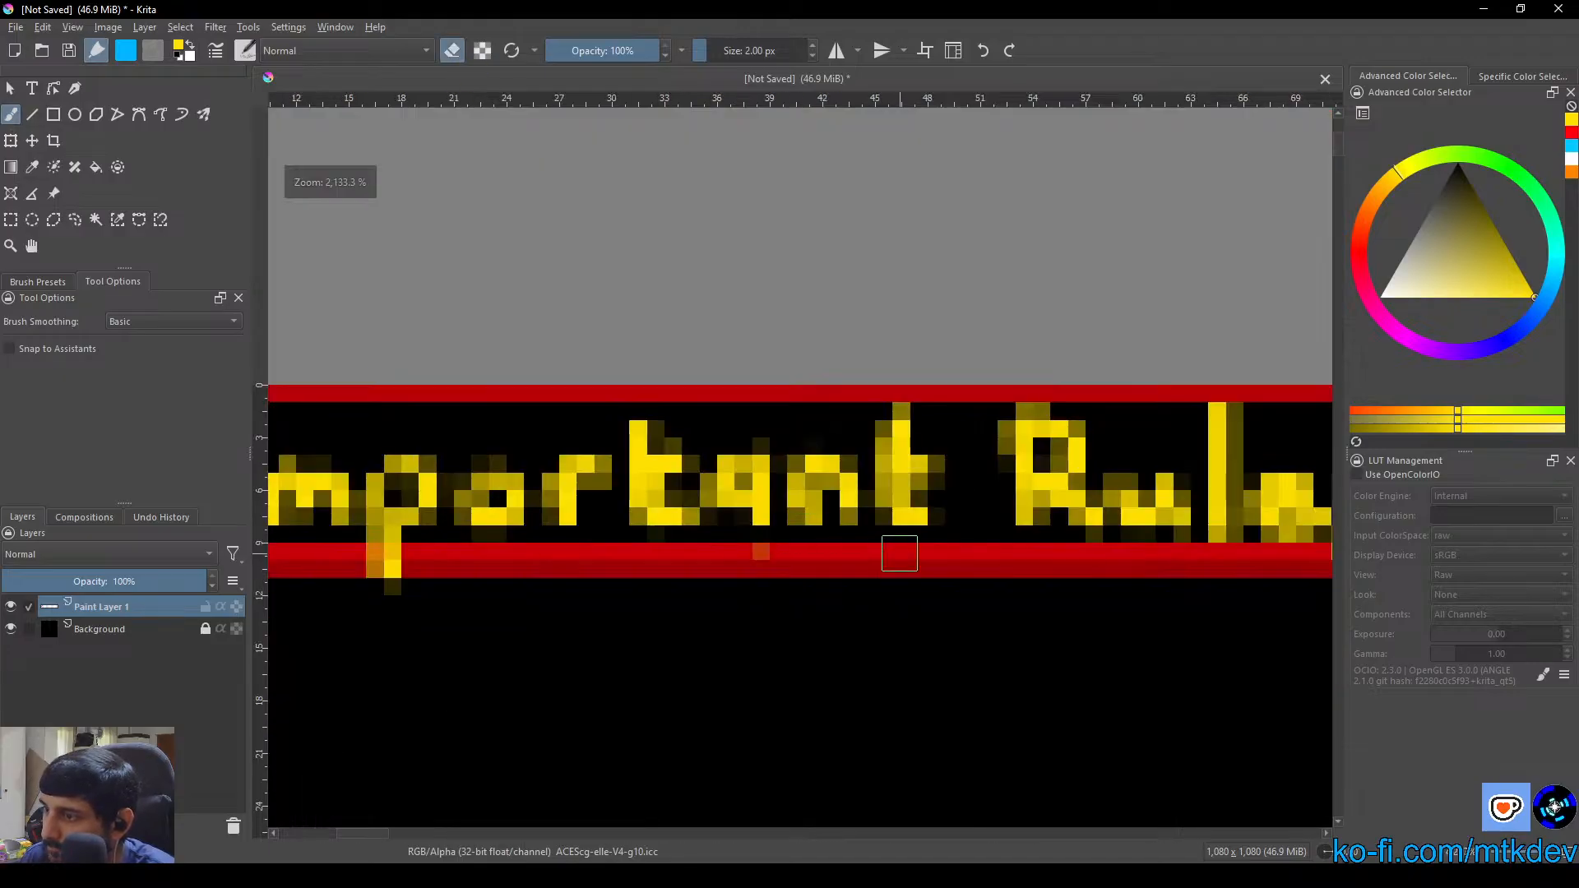
left_click_drag(885, 550, 823, 547)
scroll(684, 463, "up", 3)
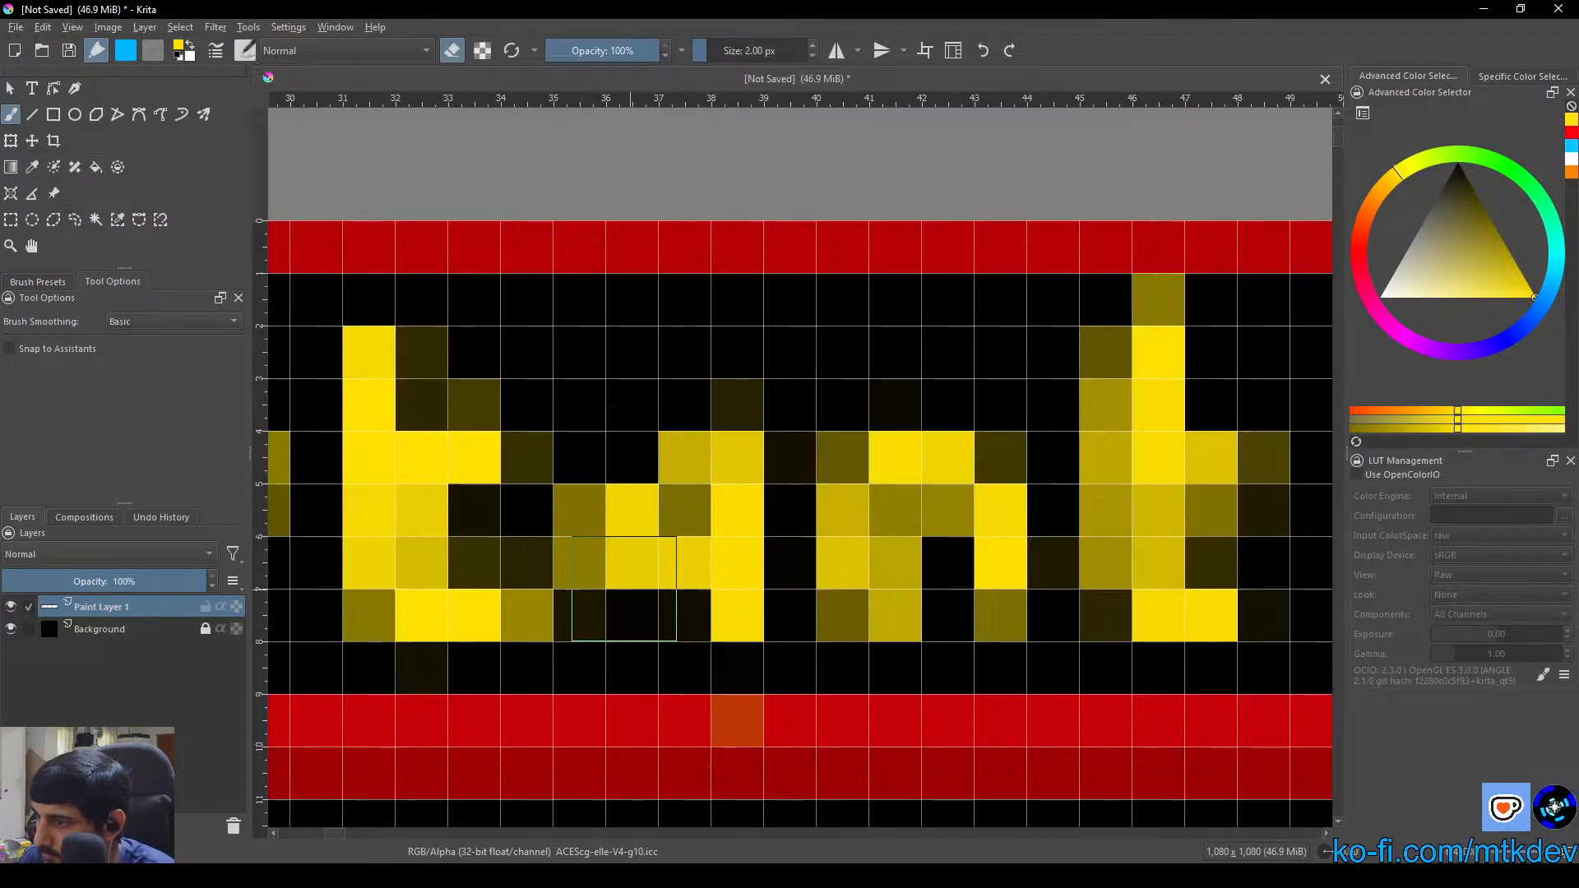
left_click(625, 589)
left_click(625, 588)
left_click(627, 586)
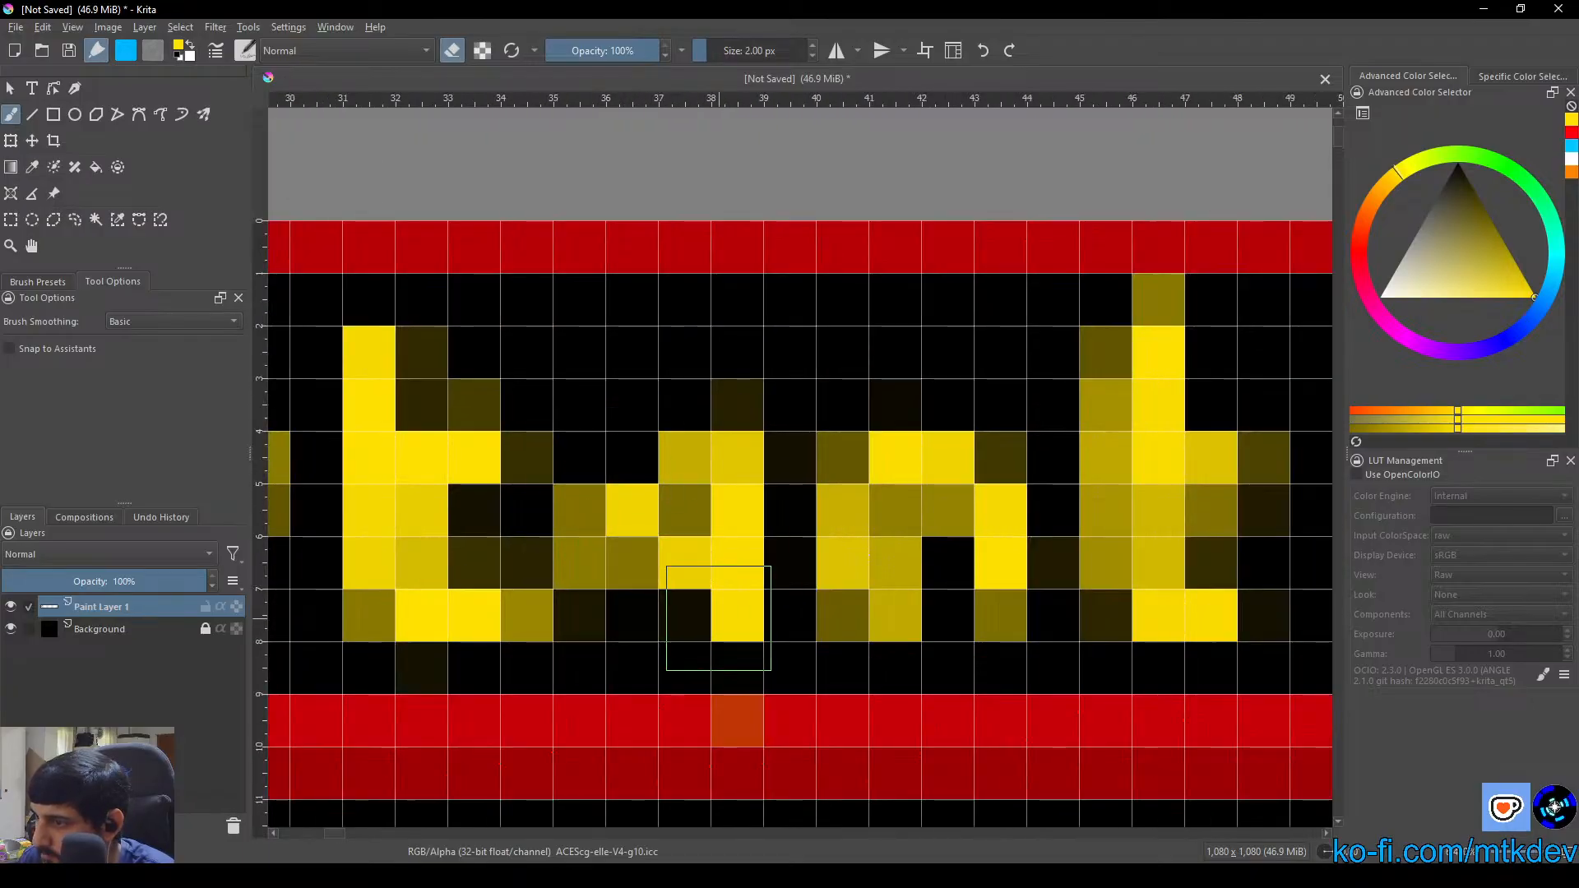
left_click(744, 457)
Return the brush to painting mode and repaint the left side and base of the bowl of the "a" in yellow
scroll(768, 550, "down", 2)
scroll(768, 550, "up", 2)
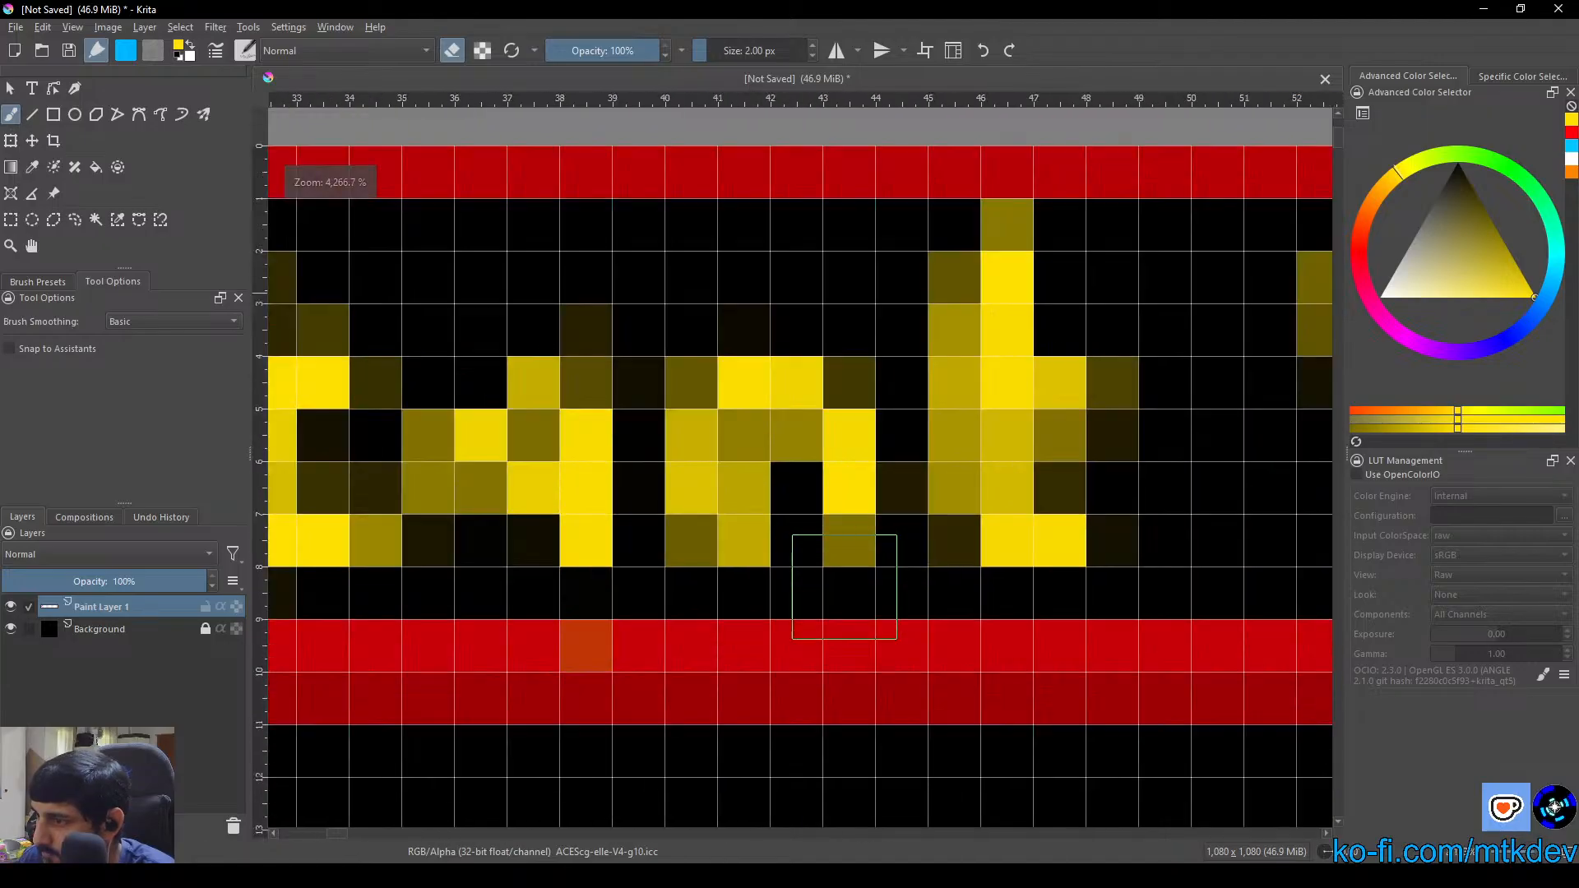
scroll(838, 582, "down", 5)
scroll(599, 476, "up", 5)
left_click(451, 50)
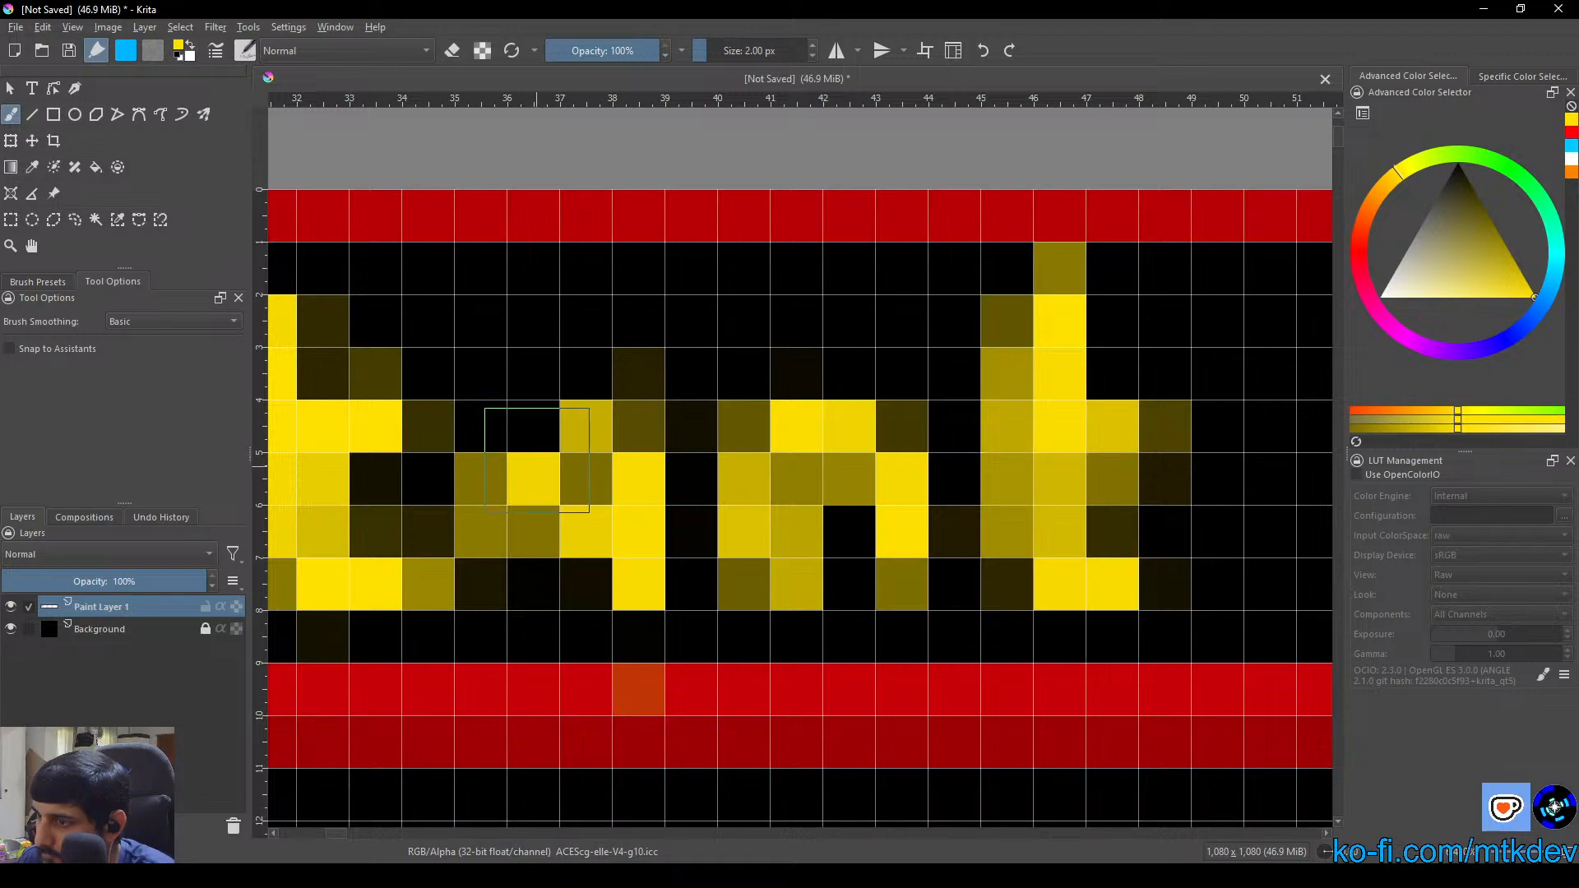
left_click(536, 436)
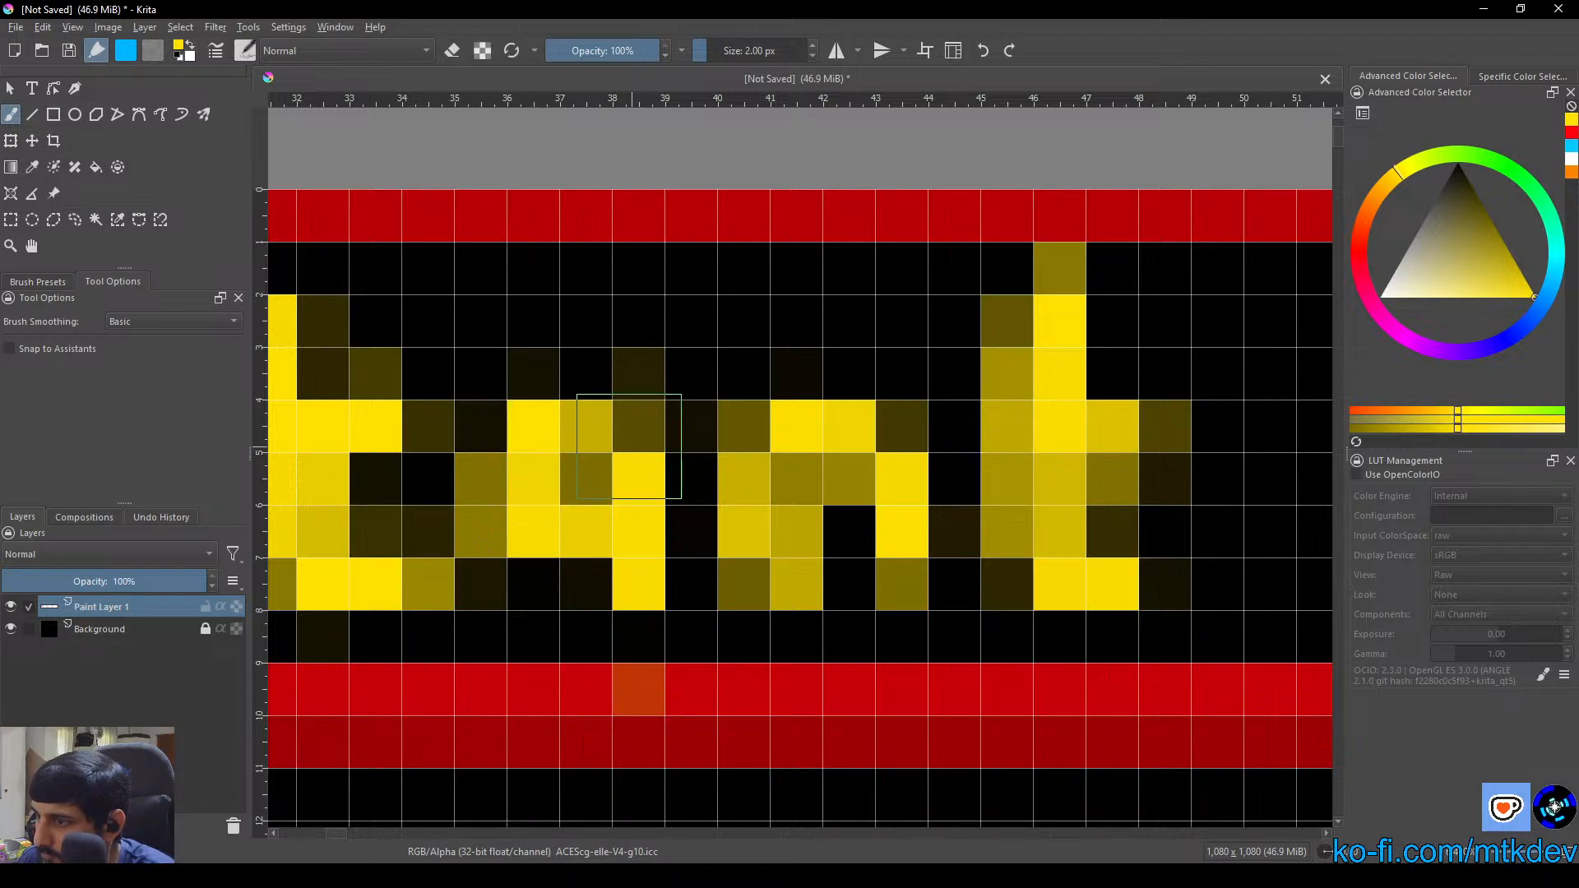
left_click(566, 554)
Erase the filled-in inside of the "n" and the stray pixels beside the stem of the final "t" in "Important"
scroll(679, 574, "down", 3)
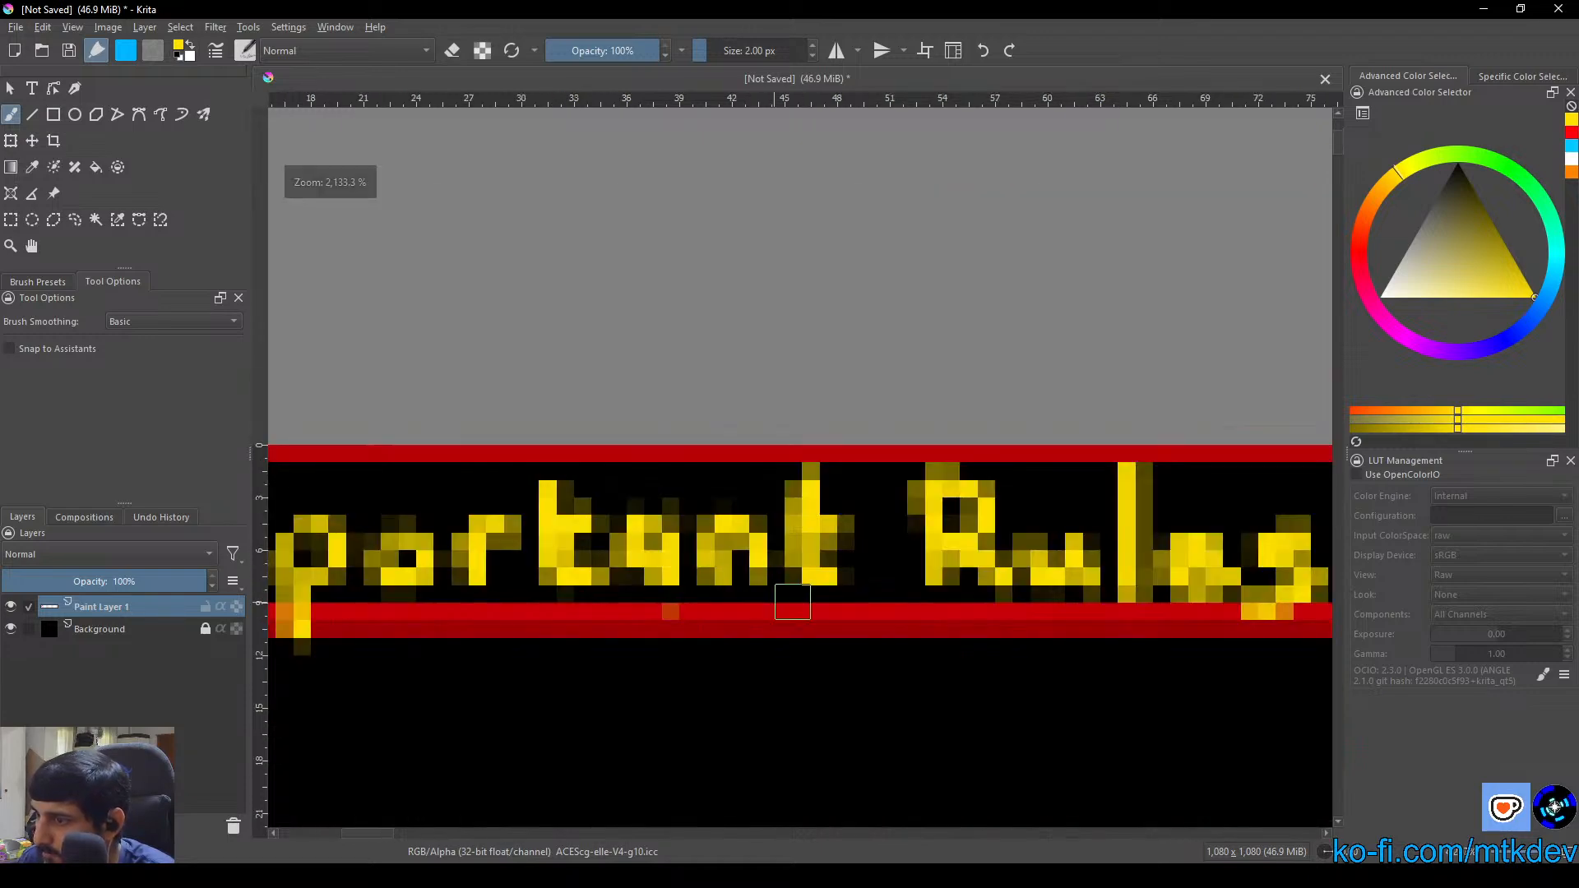
left_click_drag(849, 581, 708, 550)
scroll(612, 542, "up", 2)
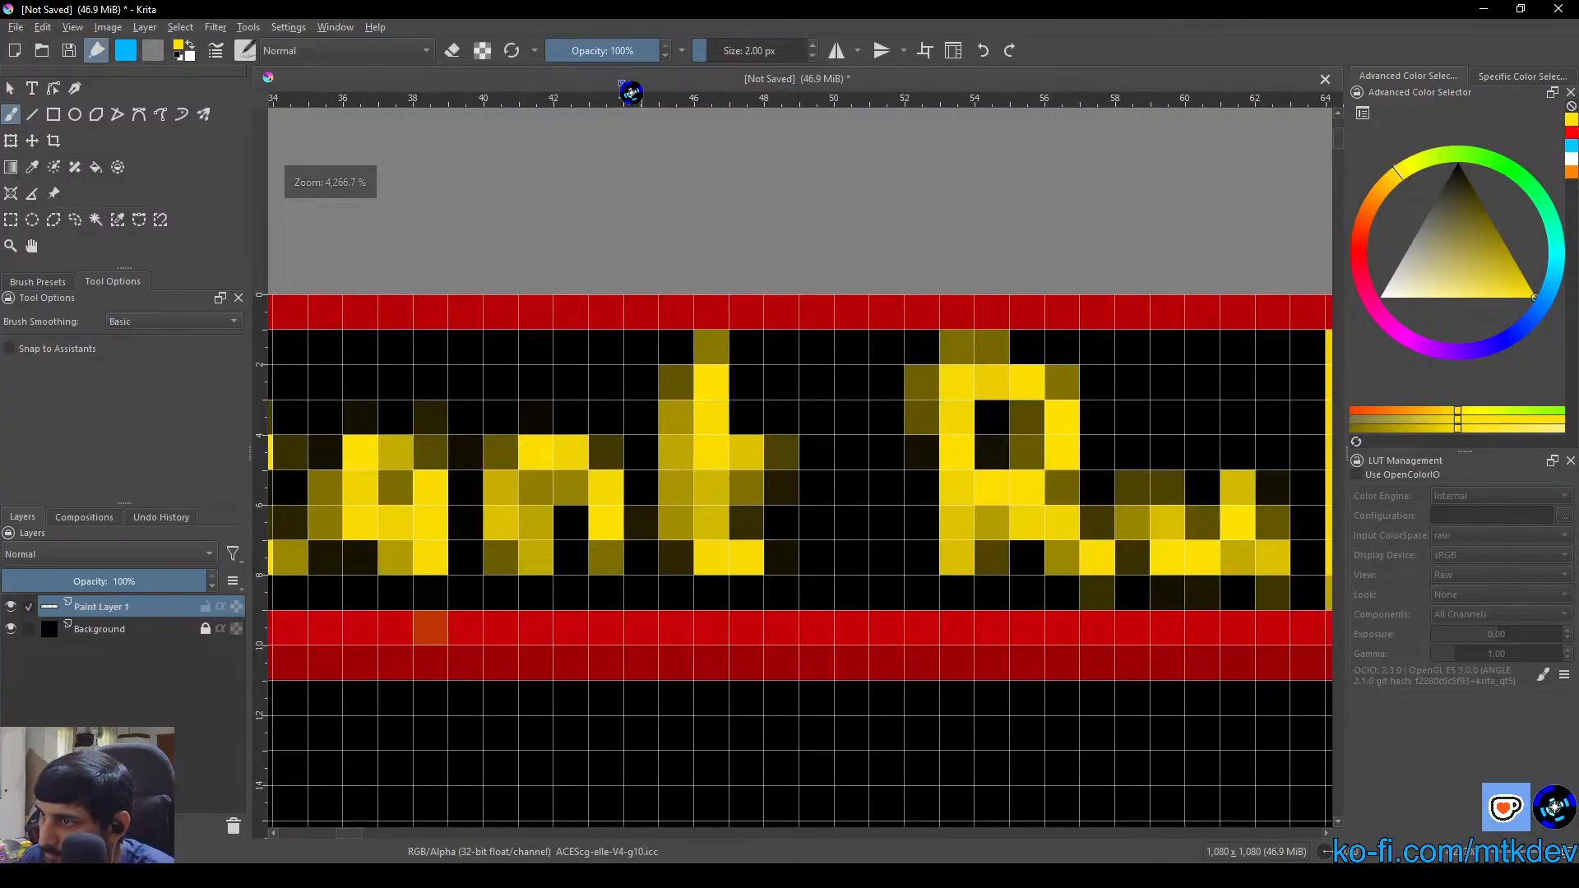
mouse_move(519, 522)
left_mouse_down()
mouse_move(542, 447)
mouse_move(526, 455)
mouse_move(549, 548)
mouse_move(555, 508)
mouse_move(553, 560)
mouse_move(555, 521)
left_mouse_up()
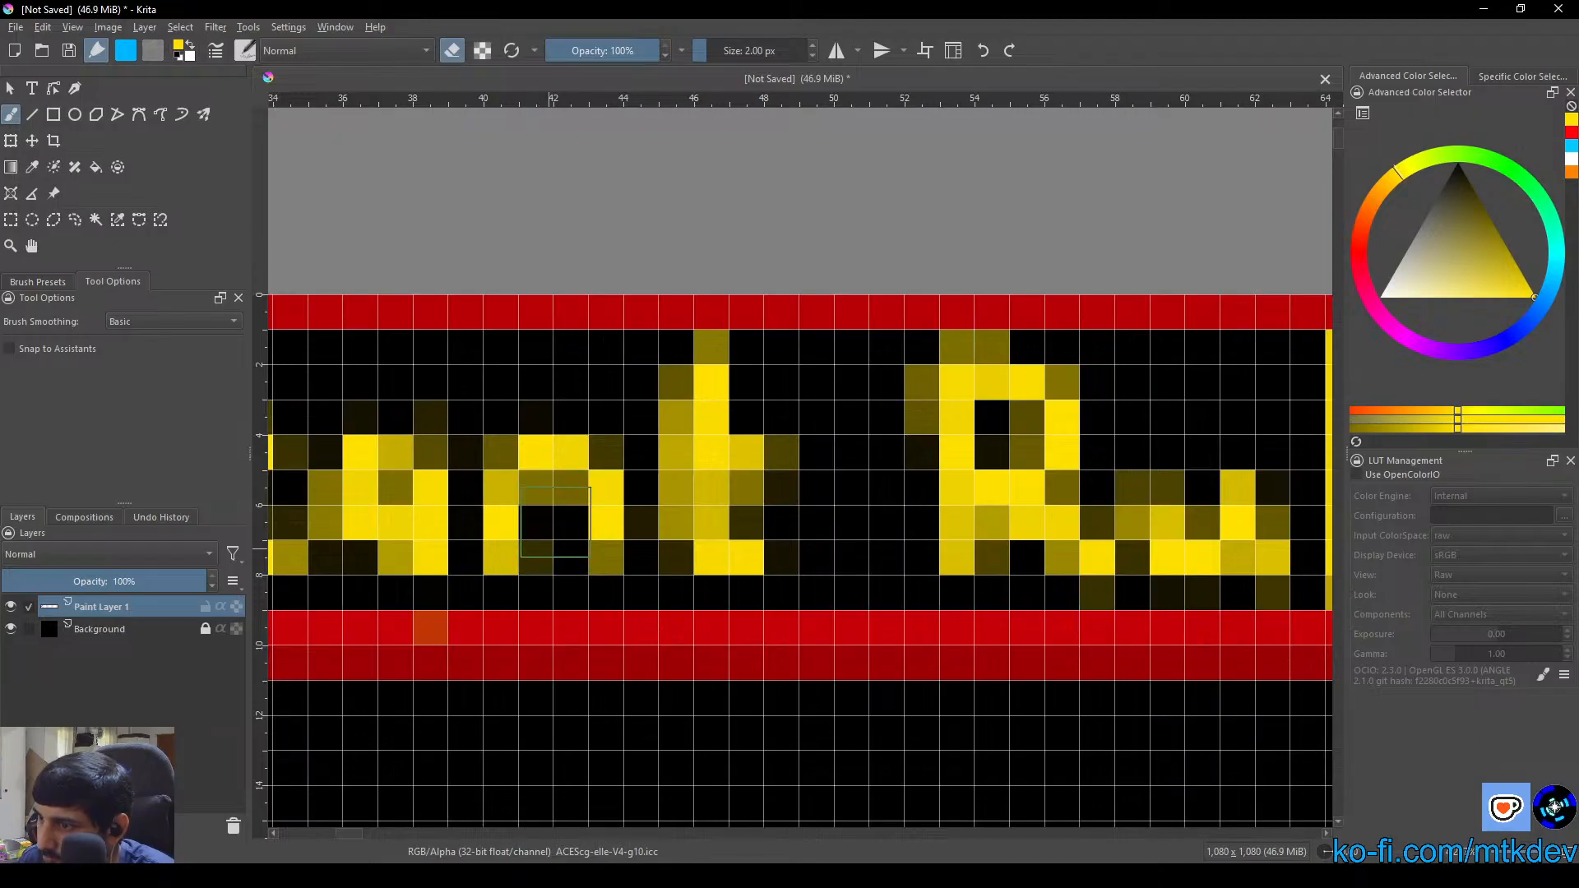
mouse_move(785, 505)
left_mouse_down()
mouse_move(728, 506)
mouse_move(687, 482)
mouse_move(670, 536)
mouse_move(673, 472)
mouse_move(671, 551)
left_mouse_up()
left_click_drag(673, 366, 671, 414)
mouse_move(857, 510)
left_mouse_down()
mouse_move(758, 514)
mouse_move(788, 476)
mouse_move(846, 532)
mouse_move(677, 536)
left_mouse_up()
Erase the excess yellow inside and beneath the "R" of "Rules" and the end of its leg touching the "u"
left_click(789, 467)
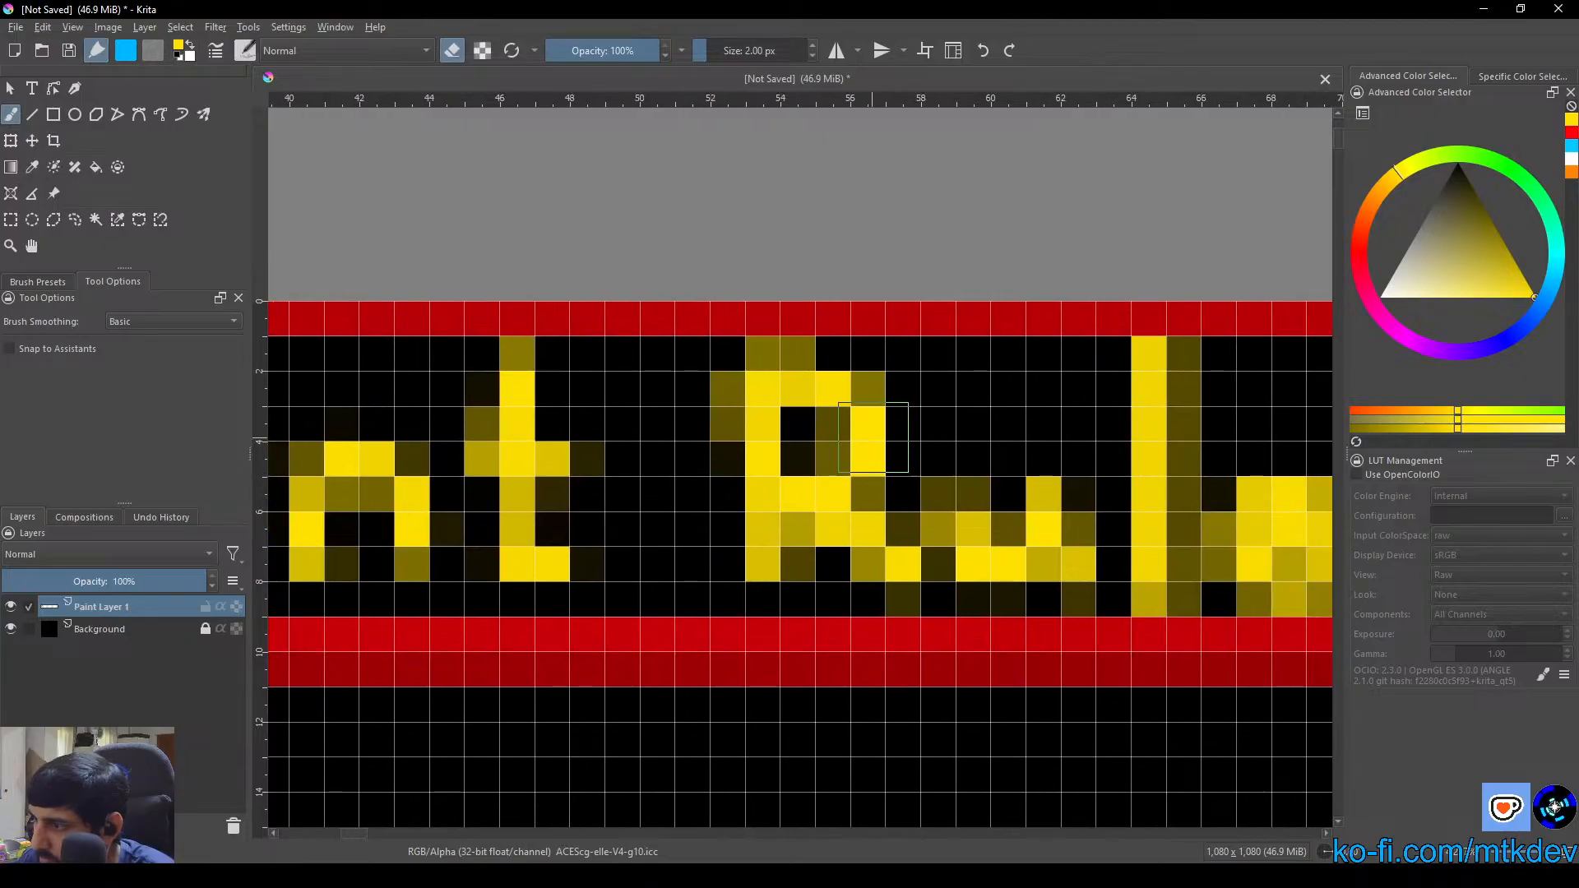
left_click(823, 587)
left_click(804, 545)
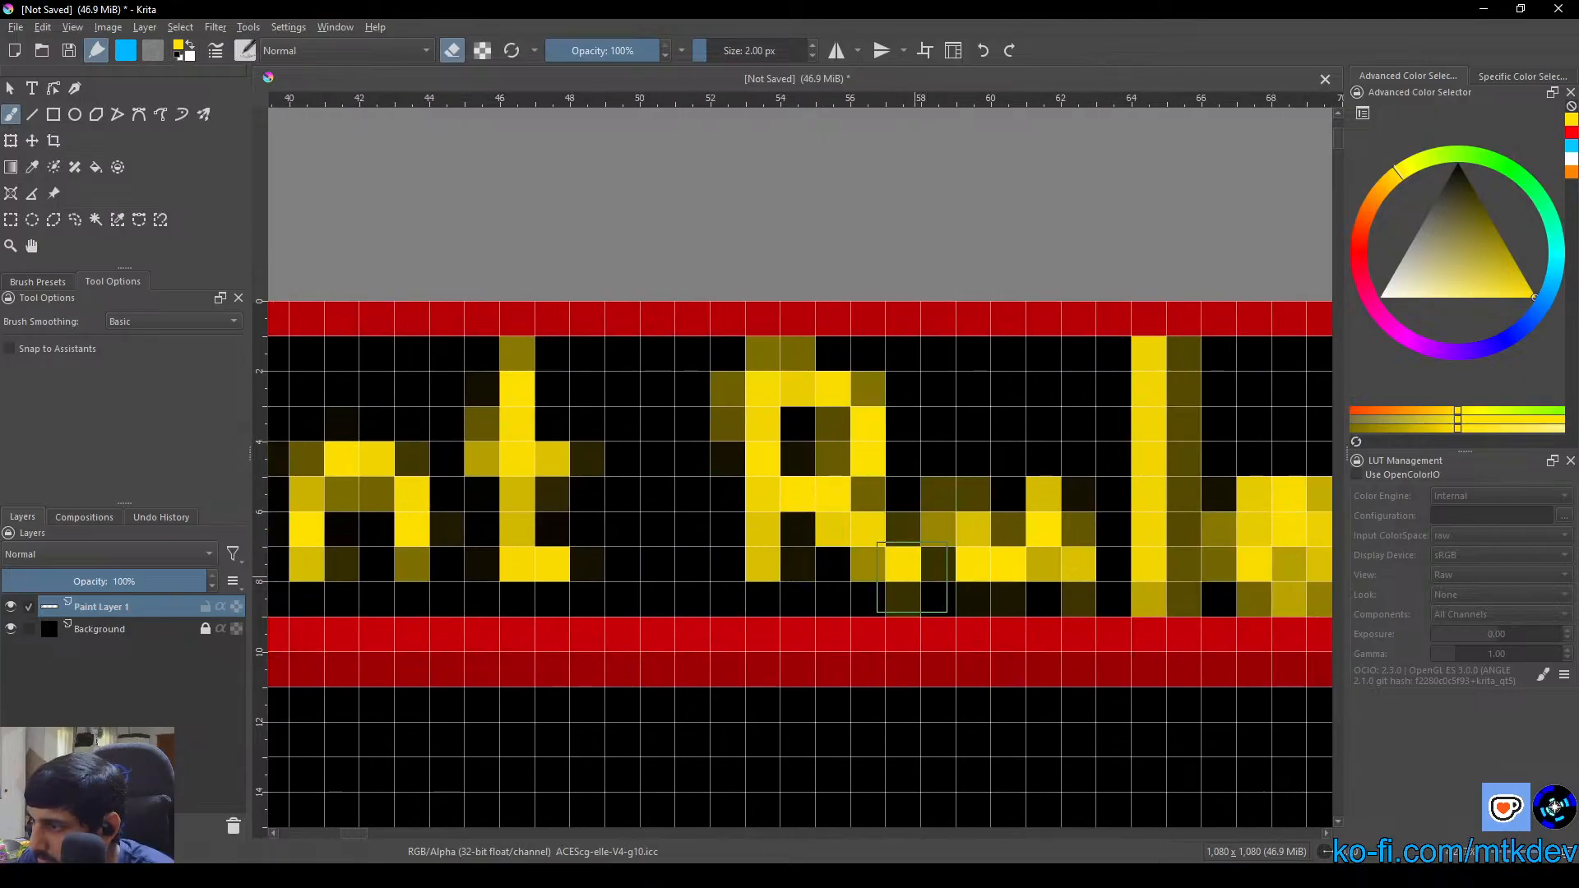
left_click(912, 577)
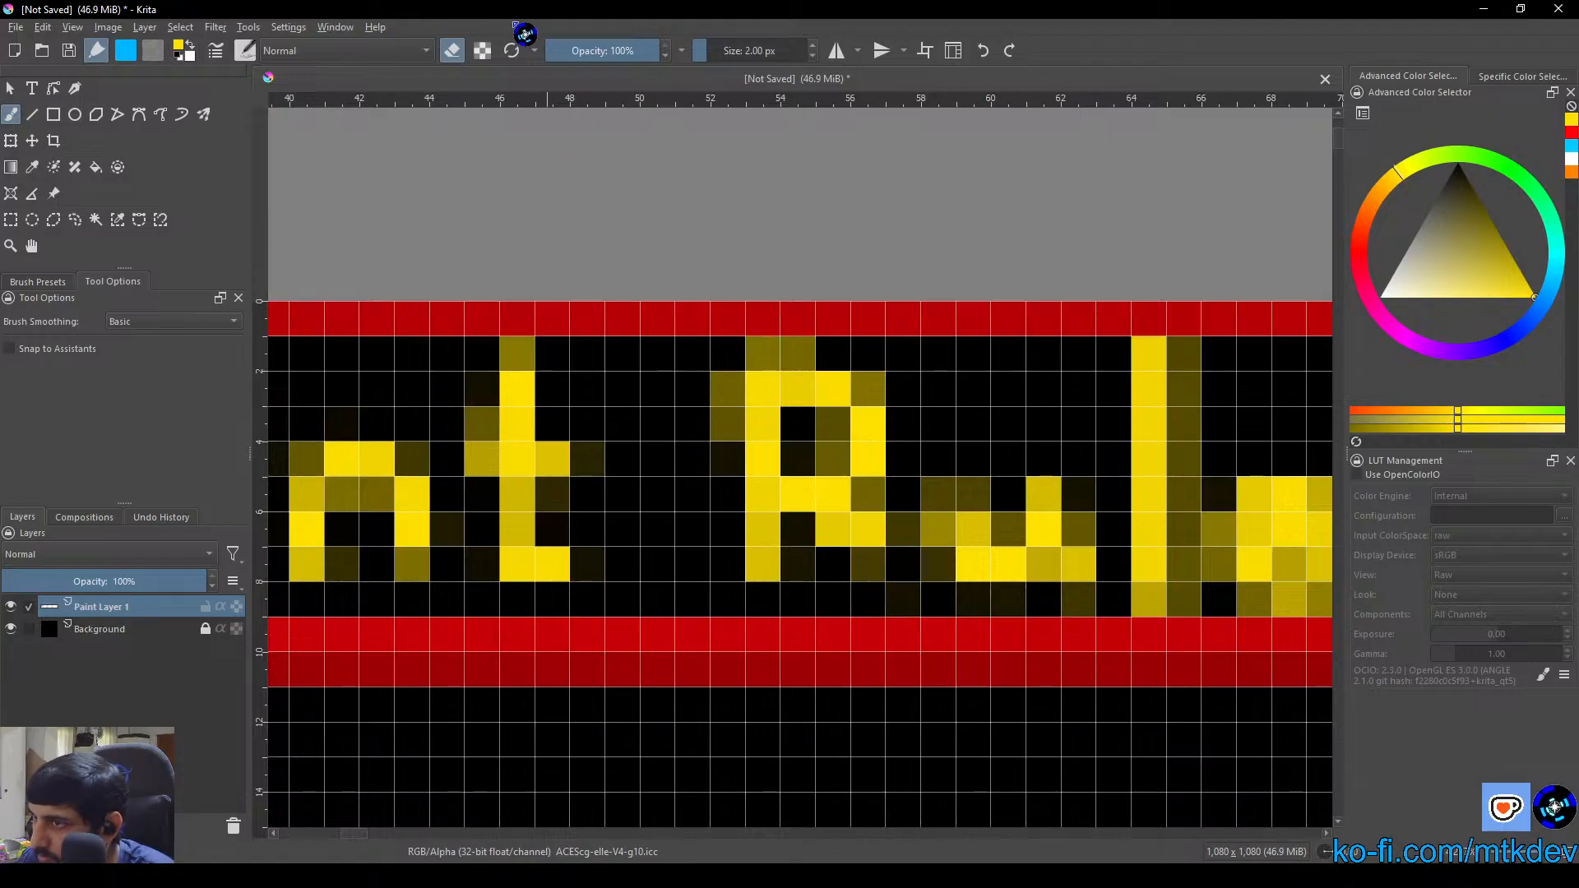
Return the brush to painting mode, then repaint the leg of the "R" and the left stem of the "u" in yellow
left_click(452, 50)
left_click(870, 561)
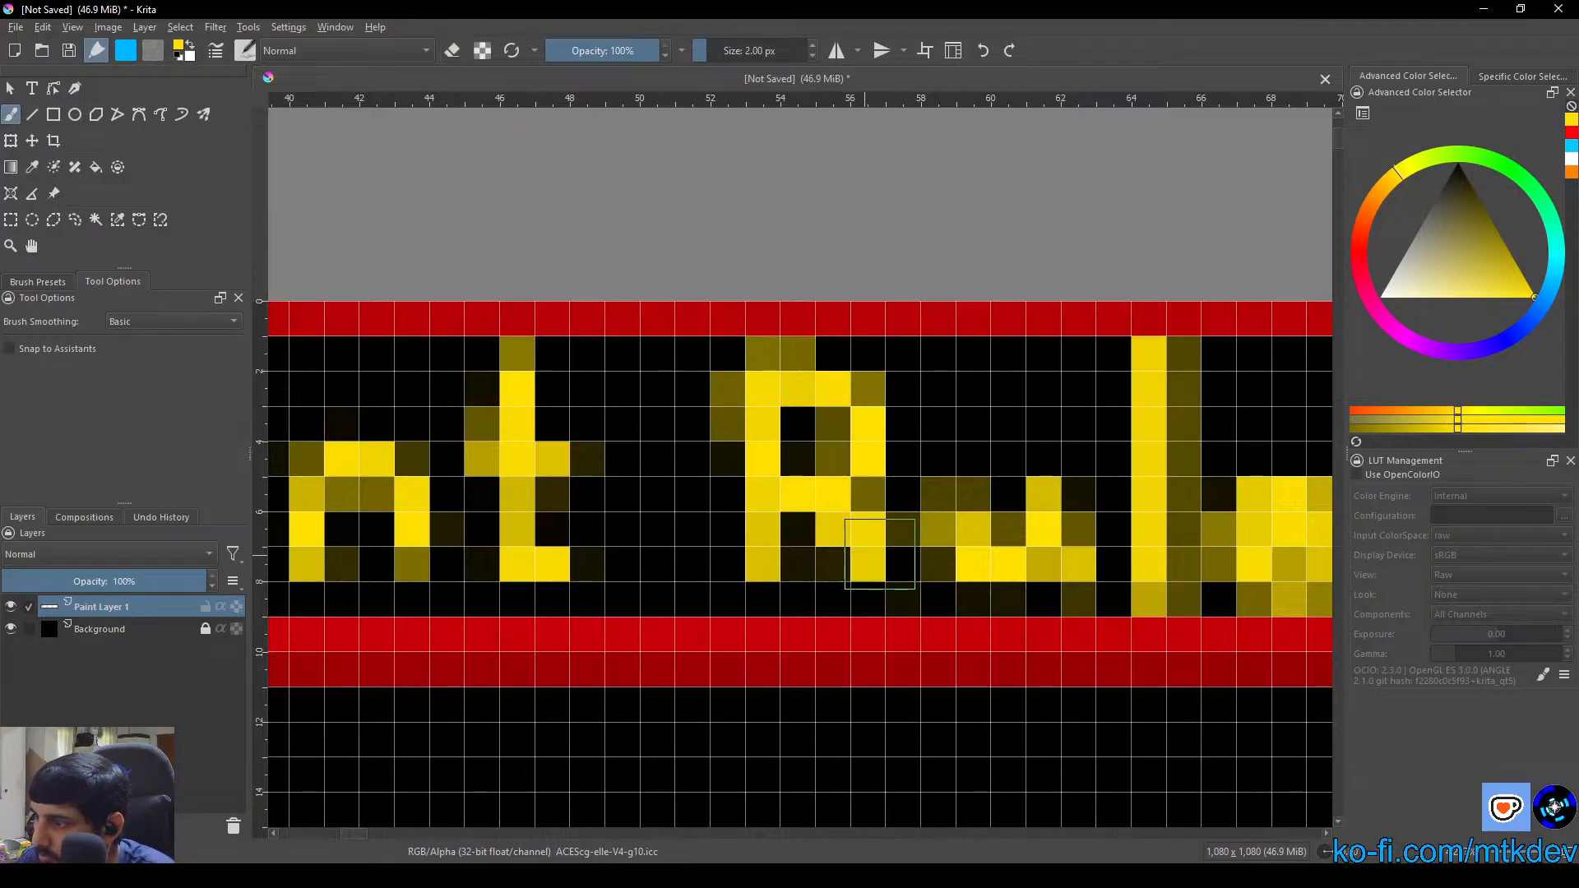
left_click_drag(918, 554, 825, 541)
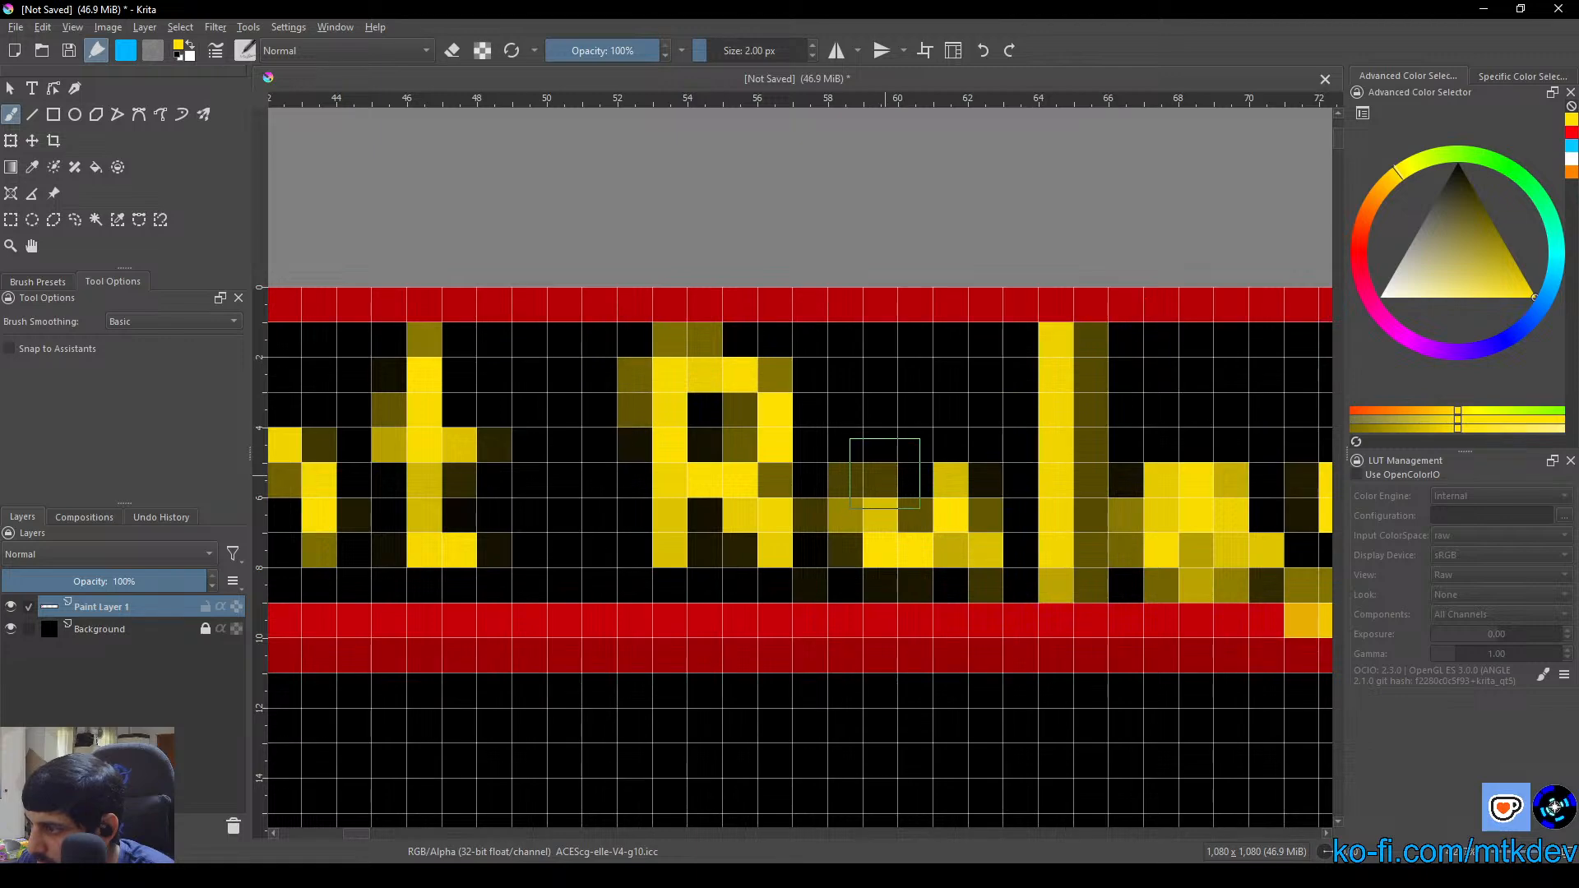
left_click_drag(884, 473, 882, 506)
left_click_drag(978, 520, 727, 465)
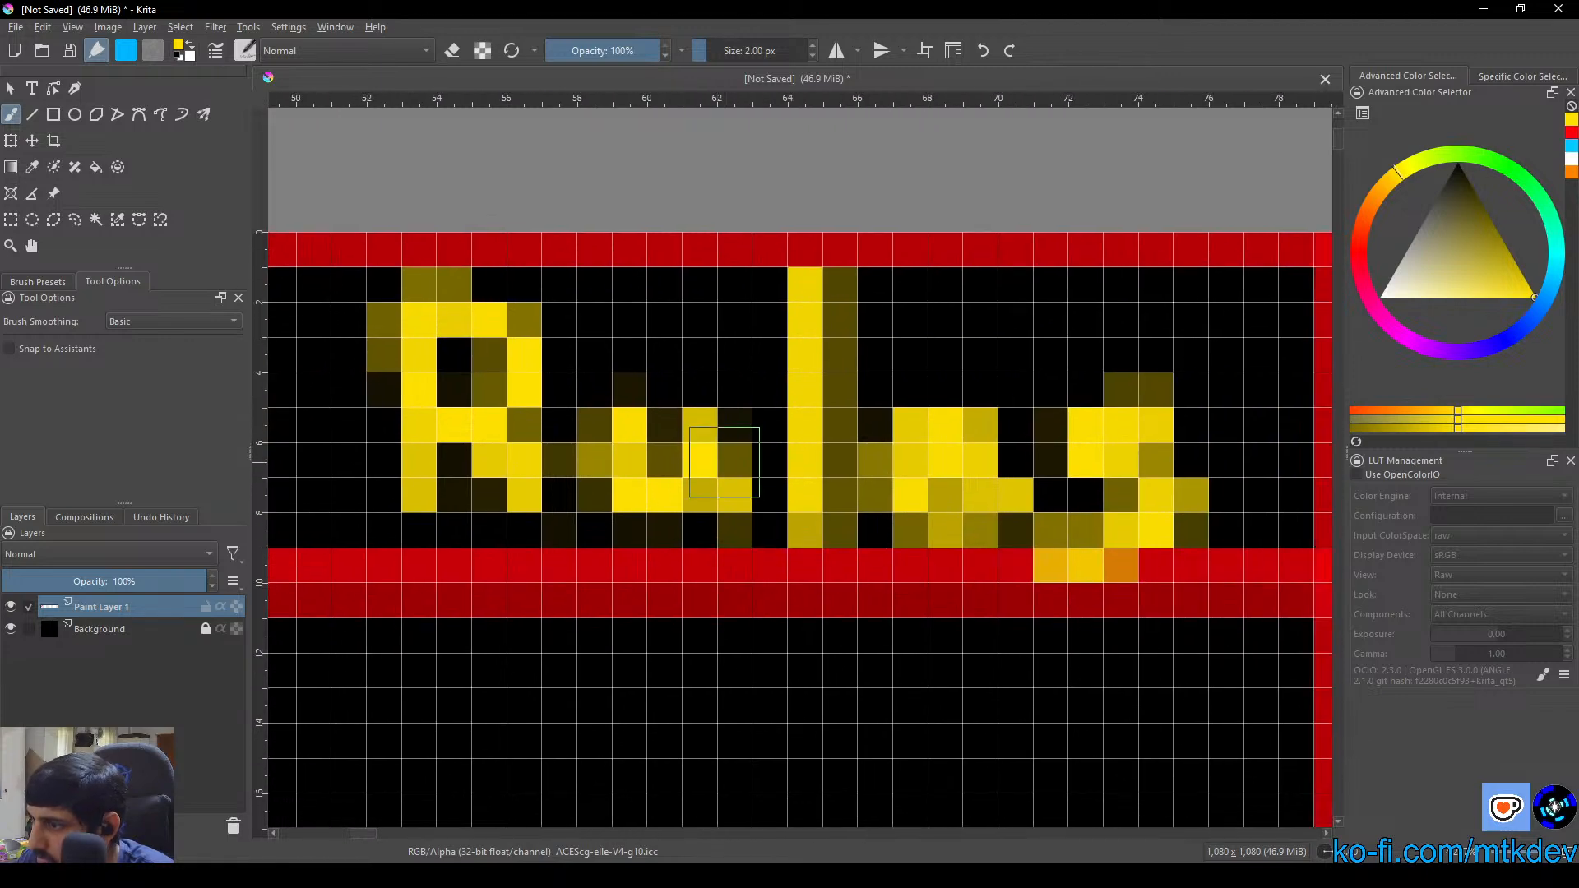
Erase the stray pixels on both sides of the "u" and along the right edge of the "l" in "Rules"
left_click(451, 50)
mouse_move(613, 383)
left_mouse_down()
mouse_move(581, 396)
mouse_move(595, 526)
left_mouse_up()
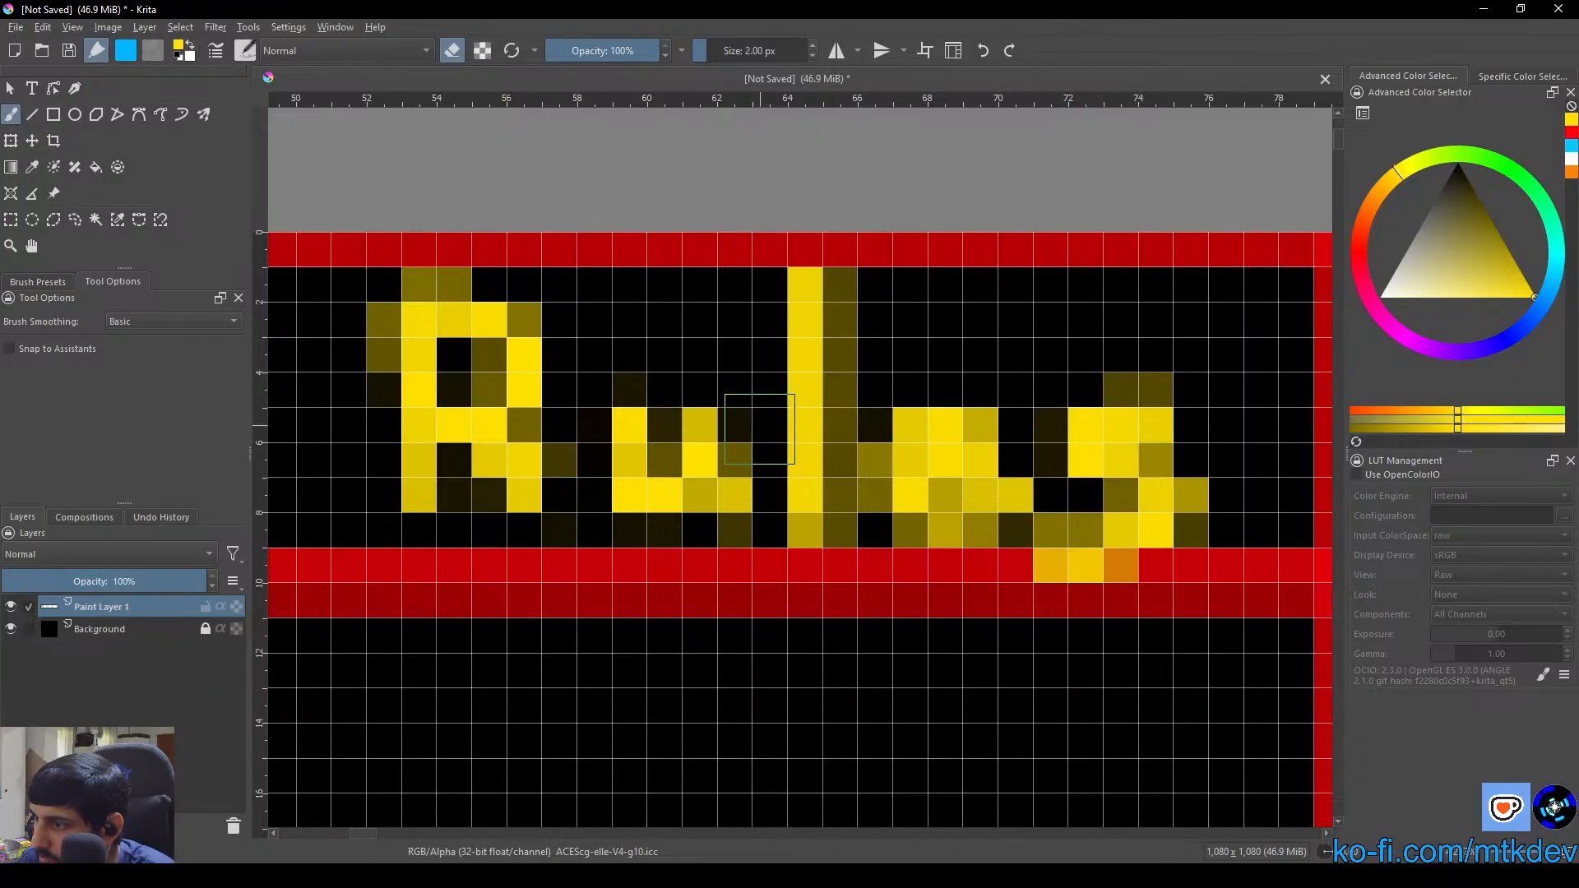
mouse_move(761, 436)
left_mouse_down()
mouse_move(751, 501)
mouse_move(749, 442)
mouse_move(687, 521)
mouse_move(723, 524)
left_mouse_up()
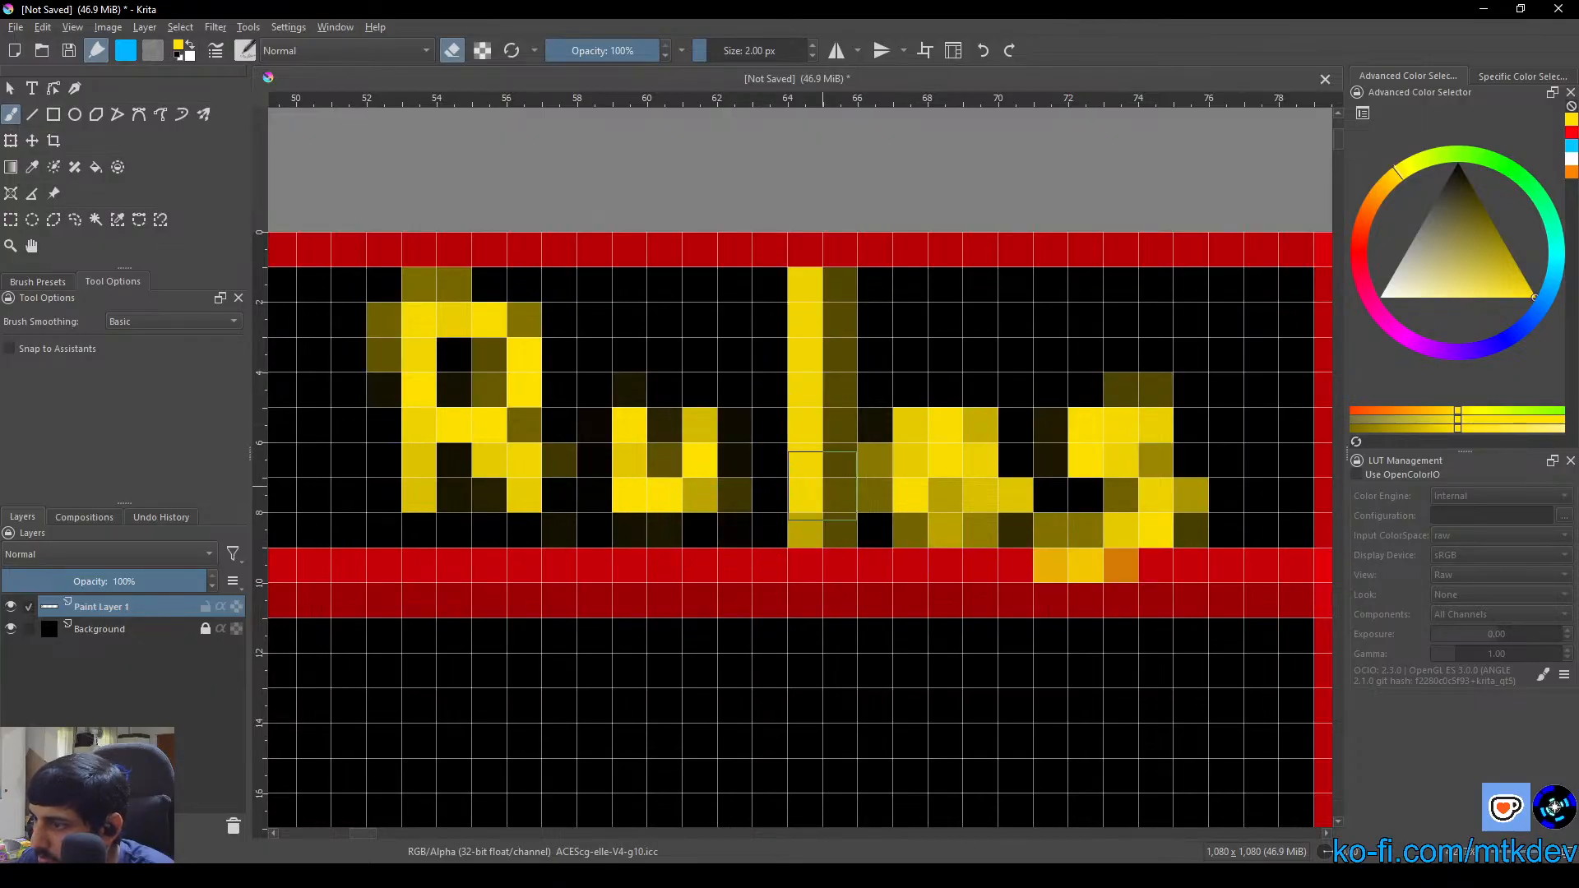
mouse_move(855, 356)
left_mouse_down()
mouse_move(857, 294)
mouse_move(853, 518)
mouse_move(859, 439)
mouse_move(866, 506)
mouse_move(913, 456)
left_mouse_up()
Reshape the "e" in "Rules" by clearing its centre and lower right, painting a yellow lower curve, and erasing the centre of its loop again
scroll(930, 469, "up", 1, "ctrl")
left_click(917, 457)
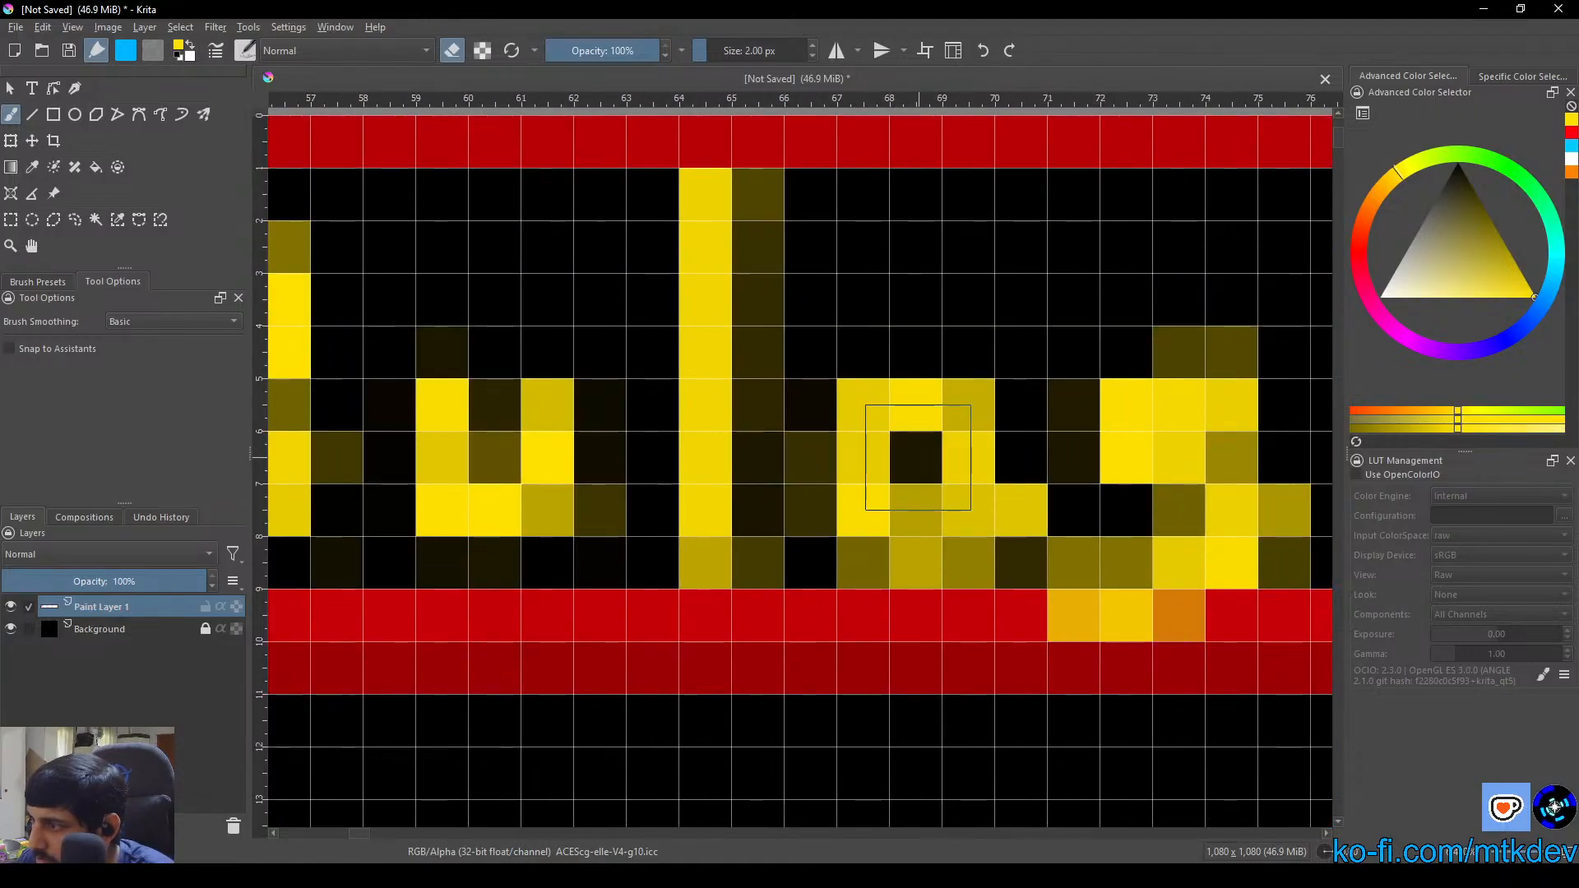
mouse_move(1004, 534)
left_mouse_down()
mouse_move(913, 530)
mouse_move(1011, 532)
mouse_move(922, 531)
mouse_move(703, 300)
mouse_move(976, 481)
mouse_move(913, 489)
mouse_move(852, 540)
mouse_move(850, 568)
mouse_move(873, 593)
mouse_move(973, 599)
left_mouse_up()
left_click(451, 50)
left_click(452, 50)
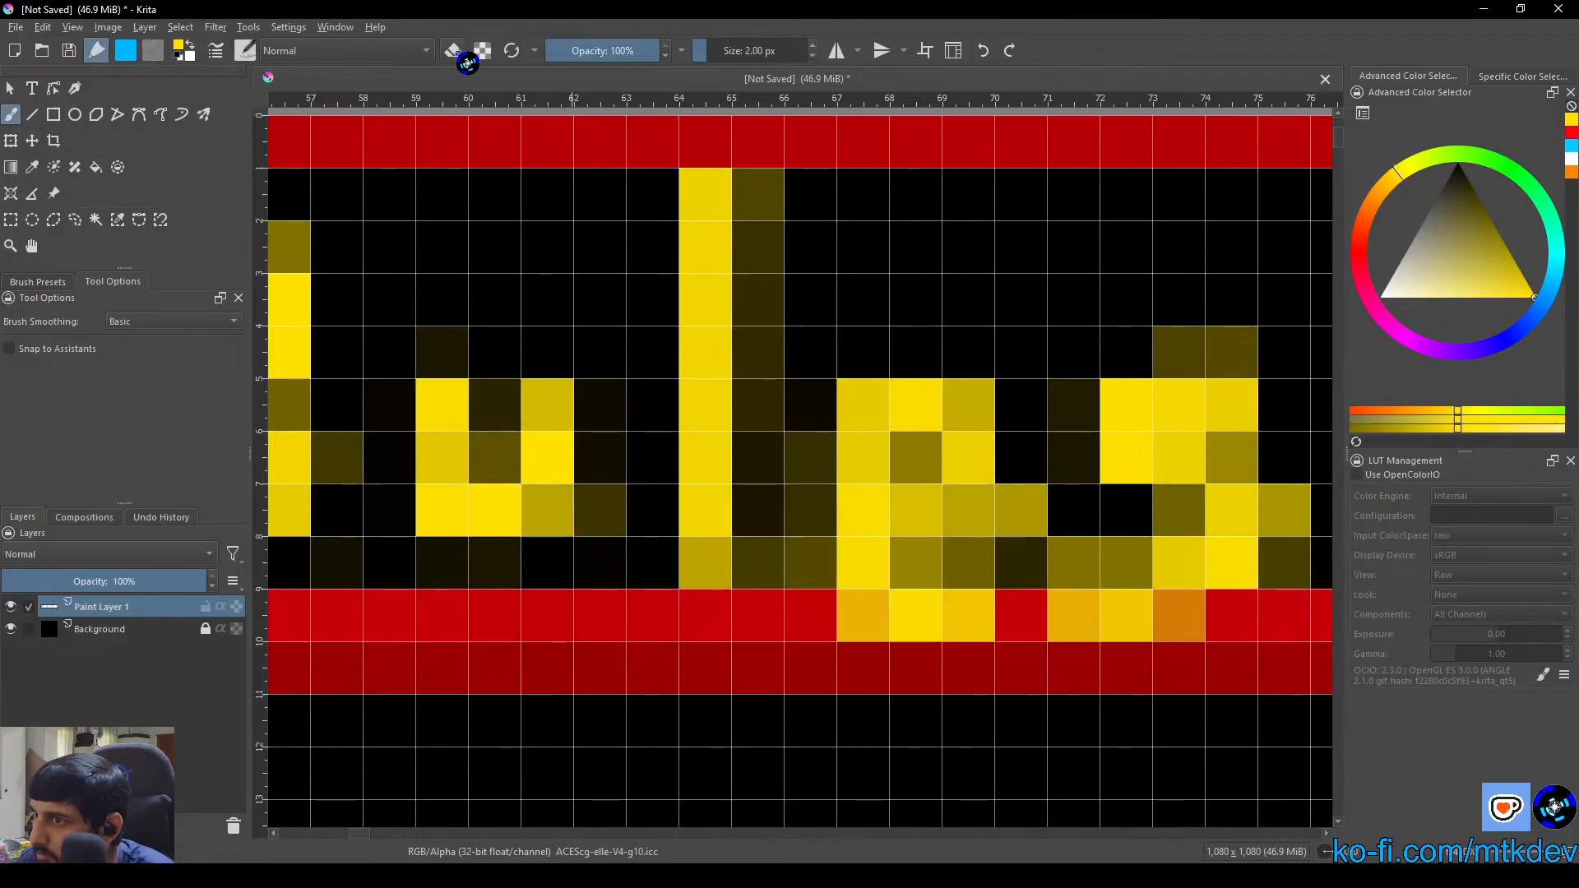
left_click(921, 457)
Examine the corrected "Important Rules" heading and the empty area of the red box beneath it
scroll(922, 457, "down", 4)
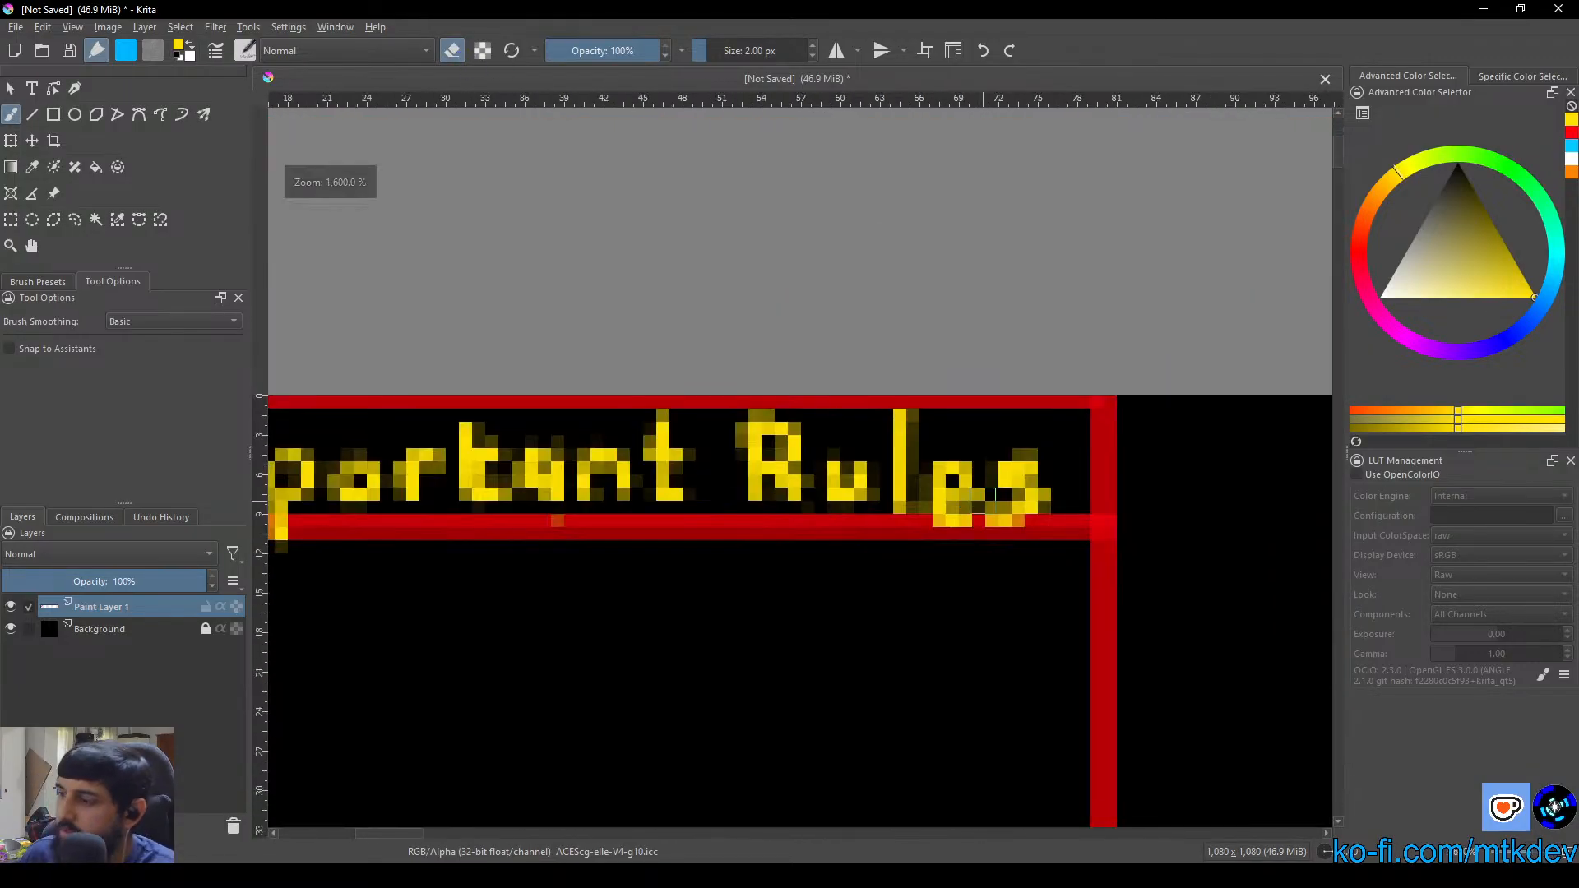
scroll(956, 499, "down", 1)
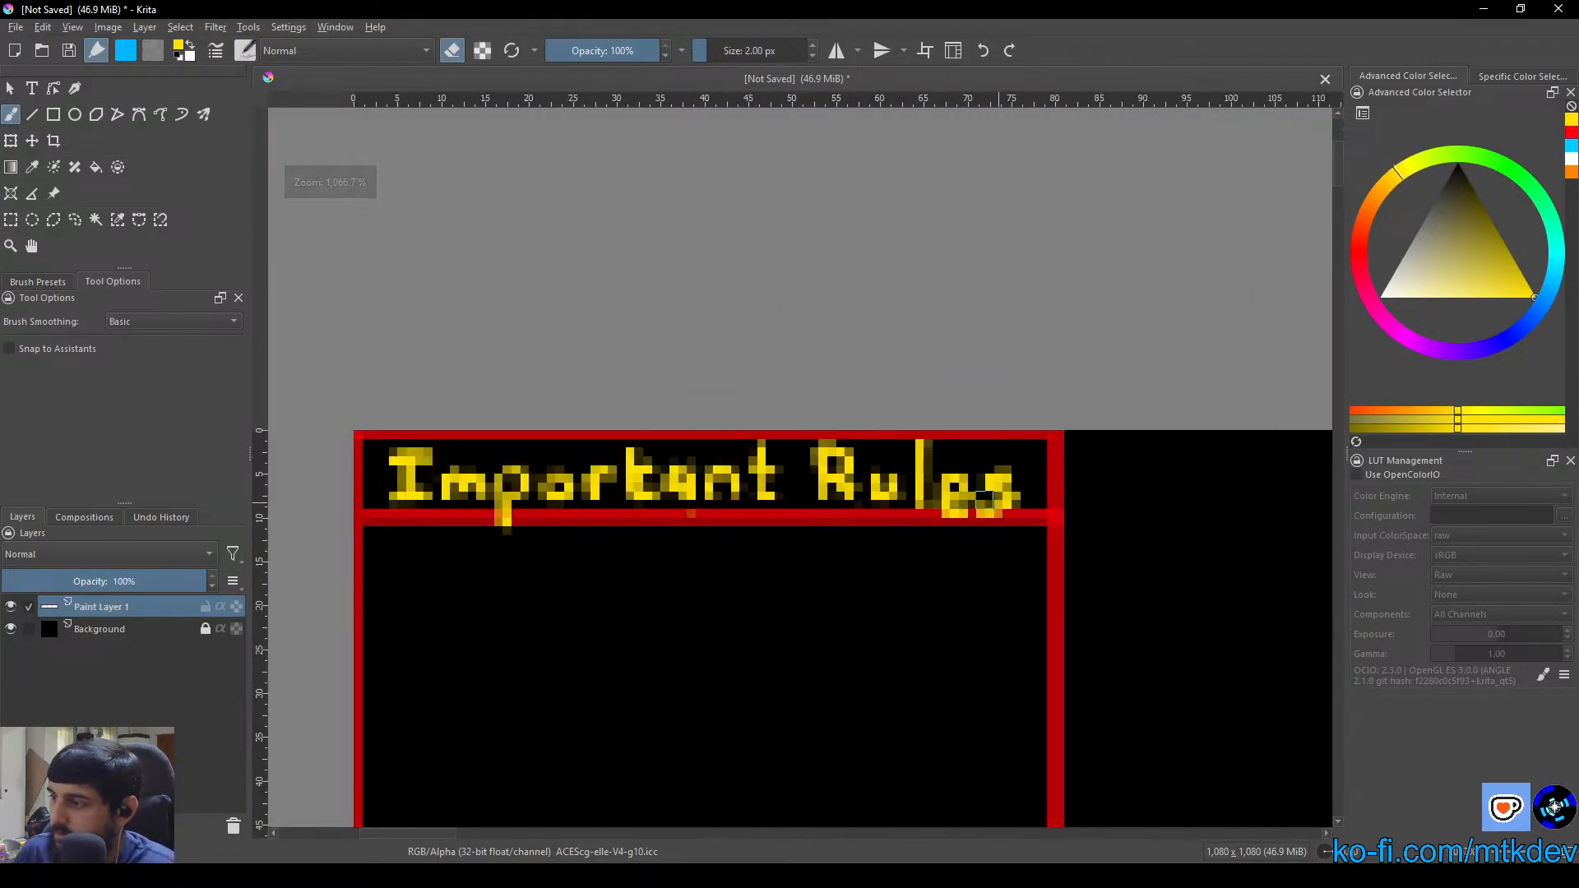
scroll(1068, 532, "down", 2)
left_click_drag(933, 553, 790, 473)
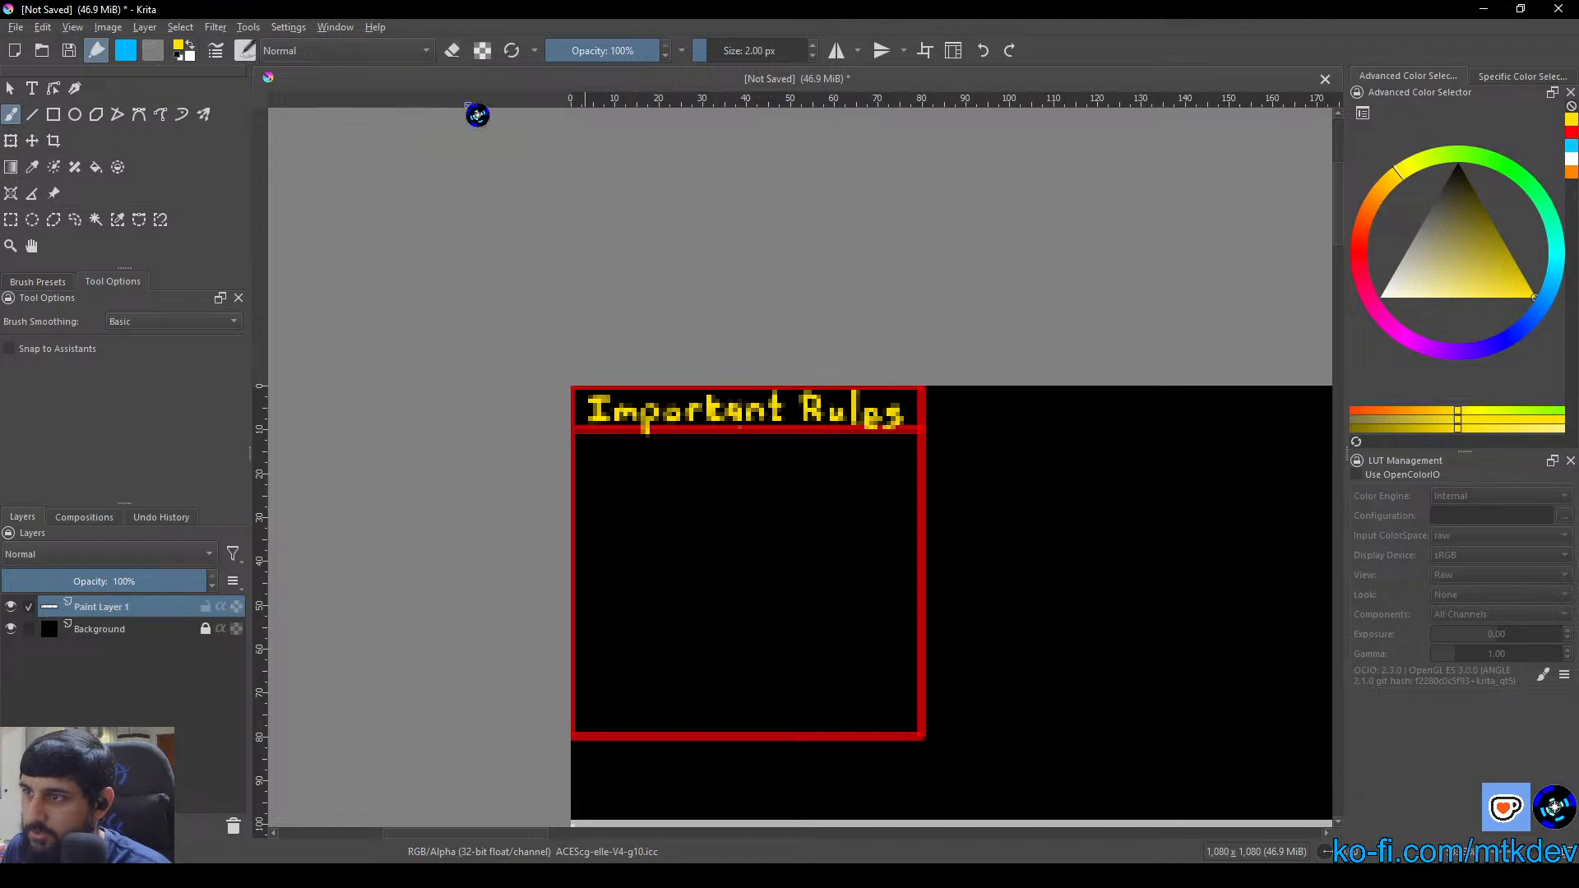
scroll(655, 458, "up", 3)
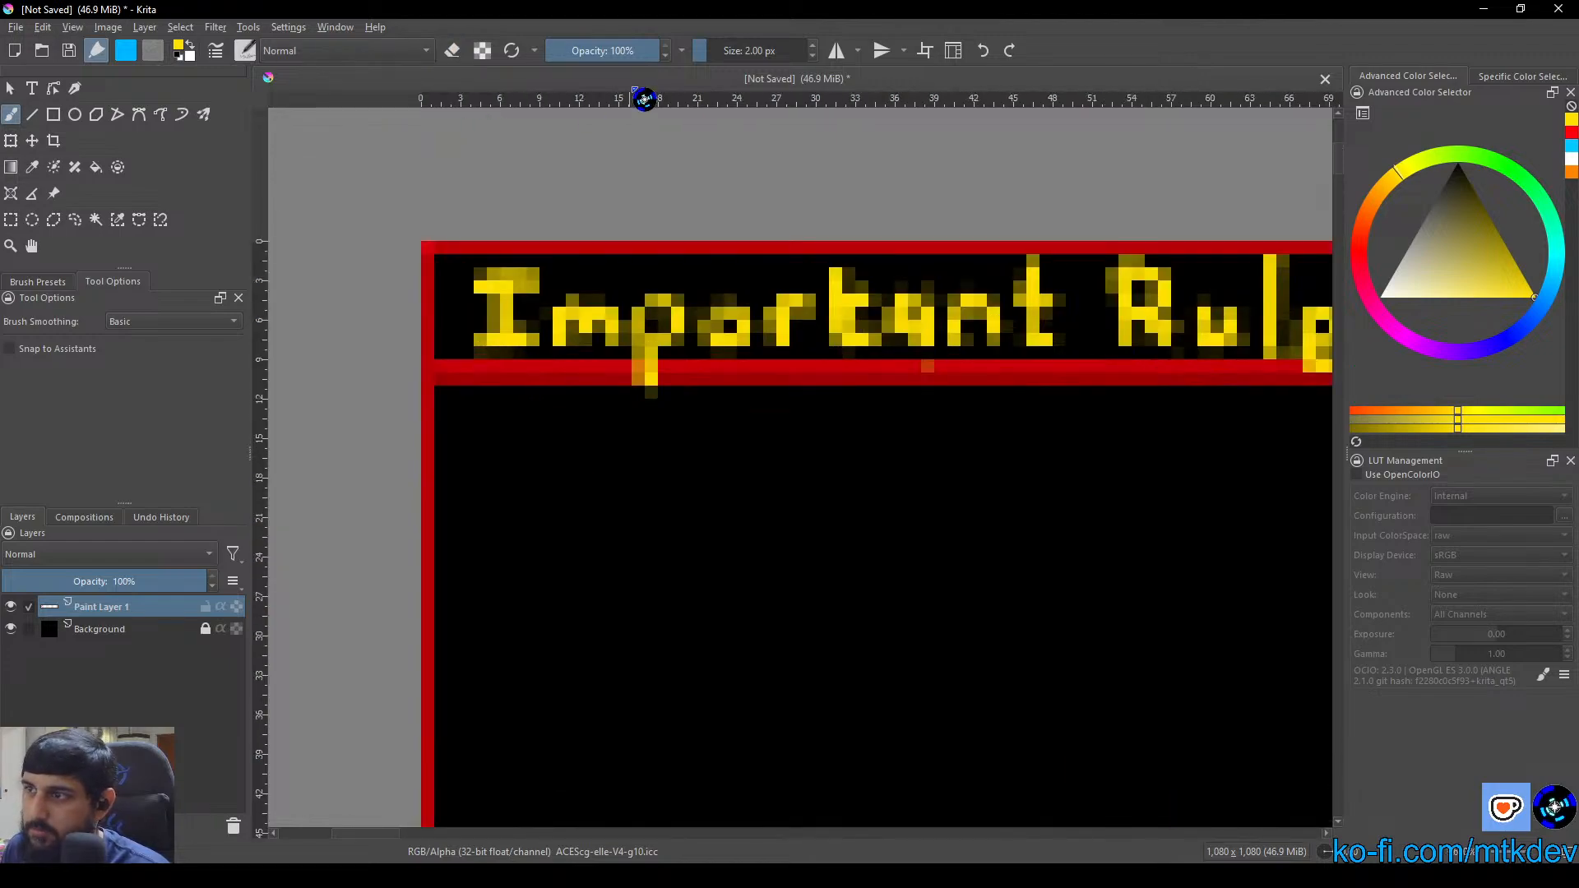
scroll(655, 324, "down", 3)
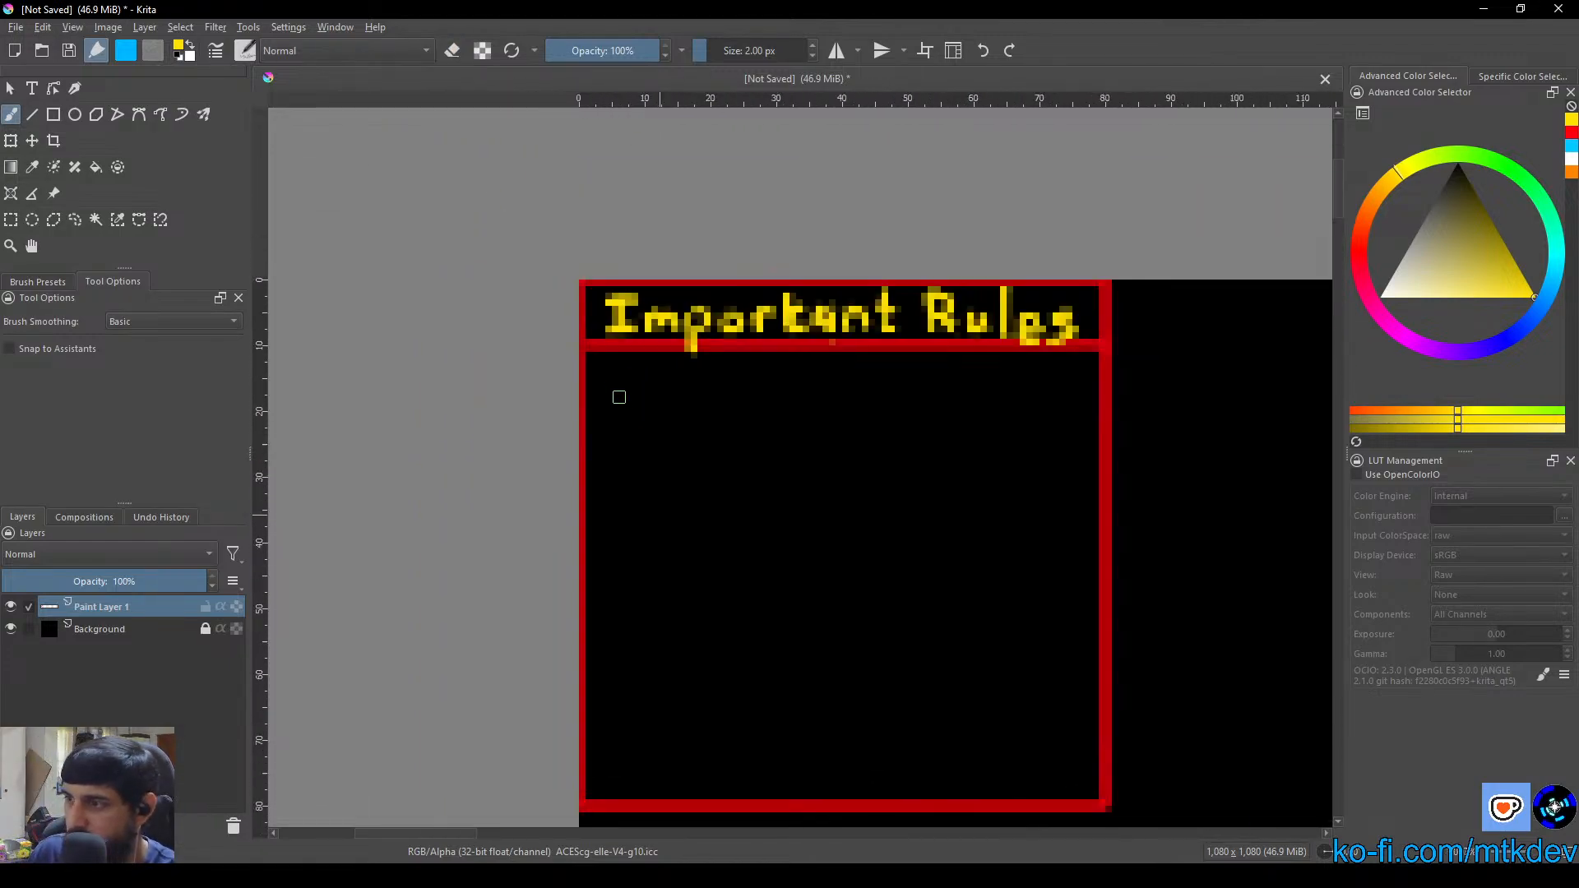
scroll(618, 397, "up", 1)
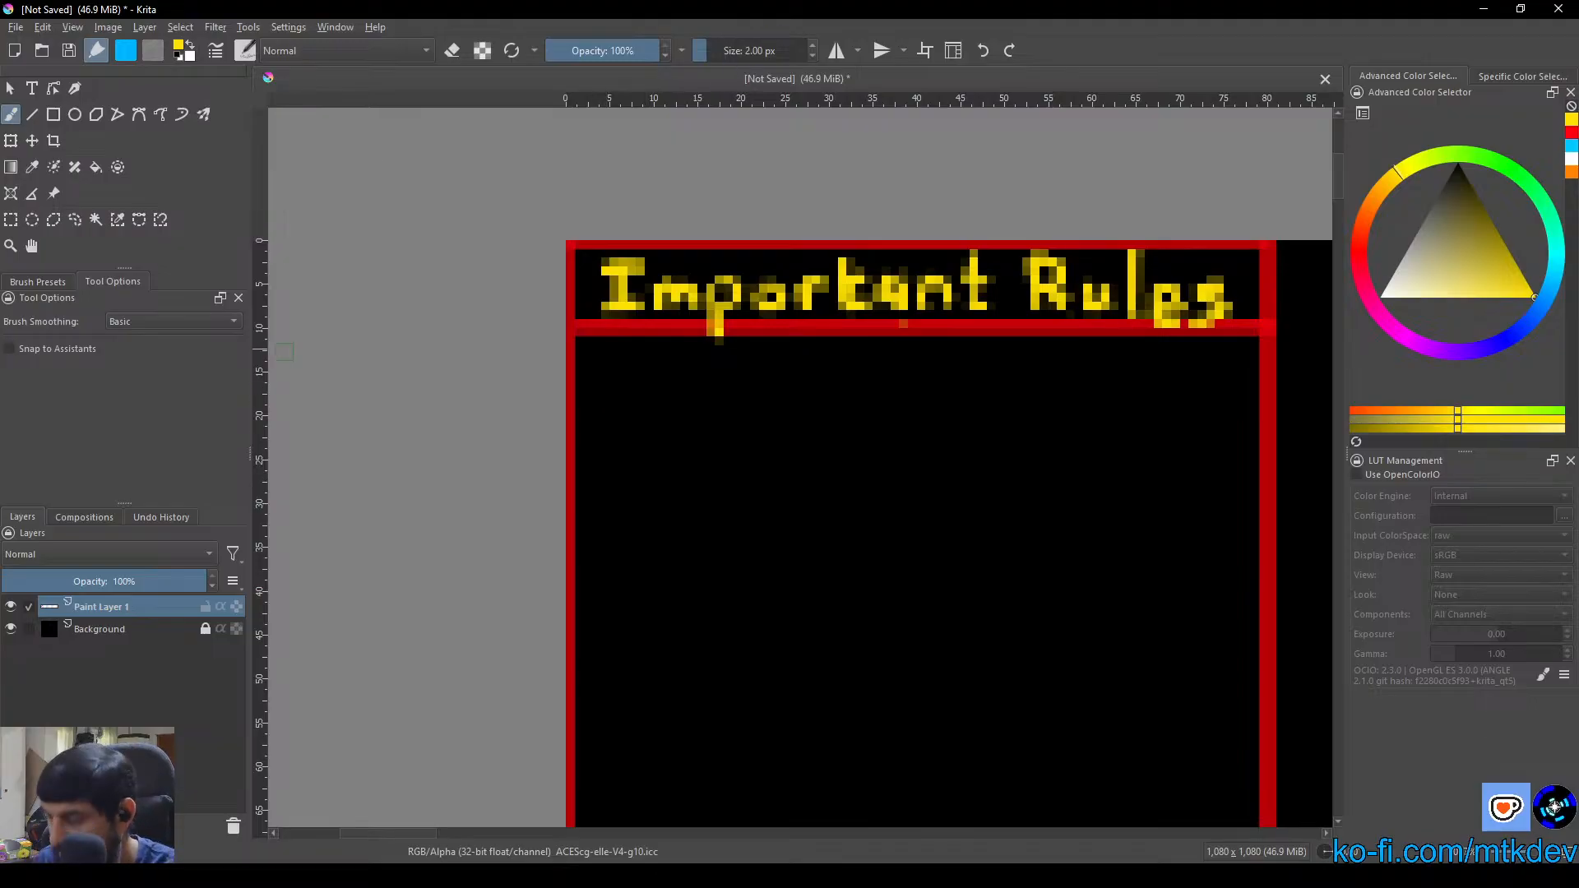
left_click_drag(599, 375, 606, 368)
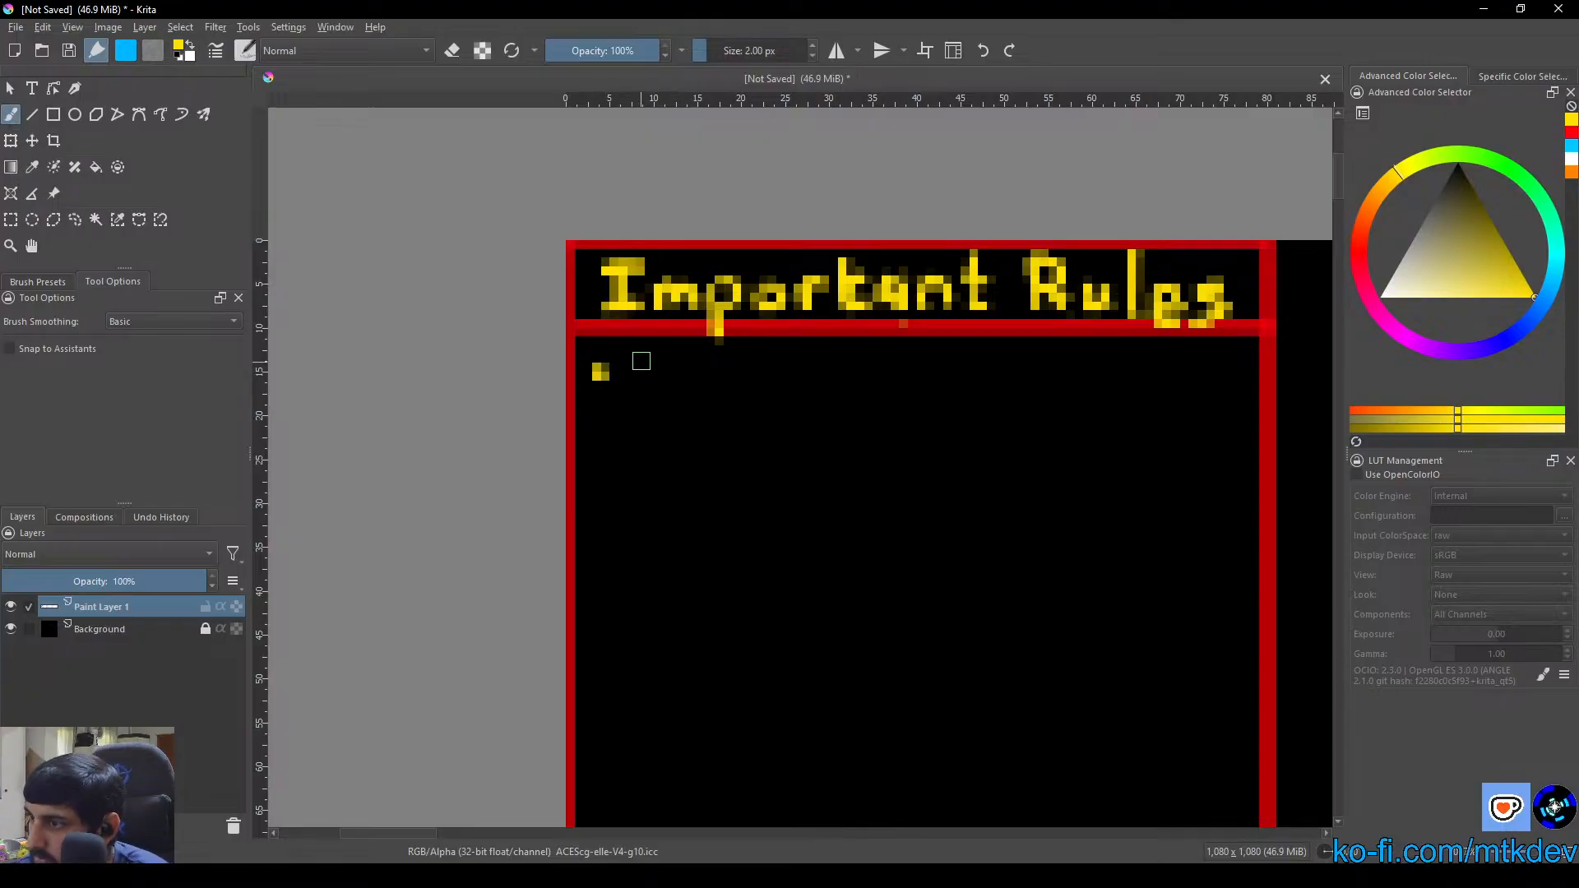
mouse_move(630, 352)
left_mouse_down()
mouse_move(634, 391)
mouse_move(642, 371)
mouse_move(697, 392)
left_mouse_up()
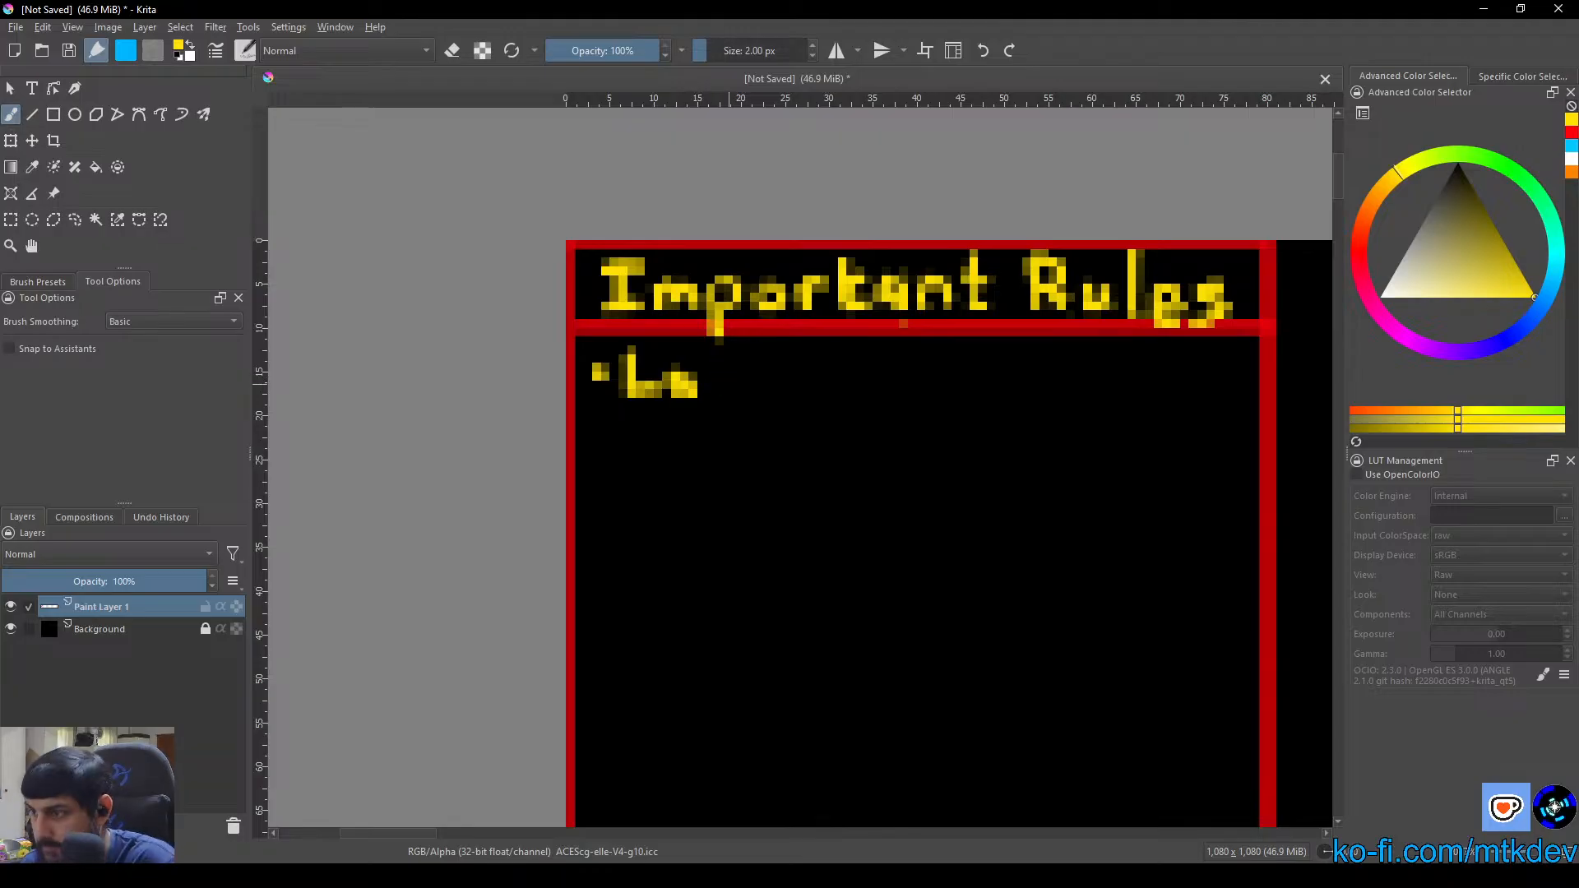
key("ctrl+z")
key("ctrl+z")
key("ctrl+z")
key("ctrl+z")
Paint a yellow bullet dot and hand-letter the word "Layers" beneath the "Important Rules" heading in the red box
left_click(606, 391)
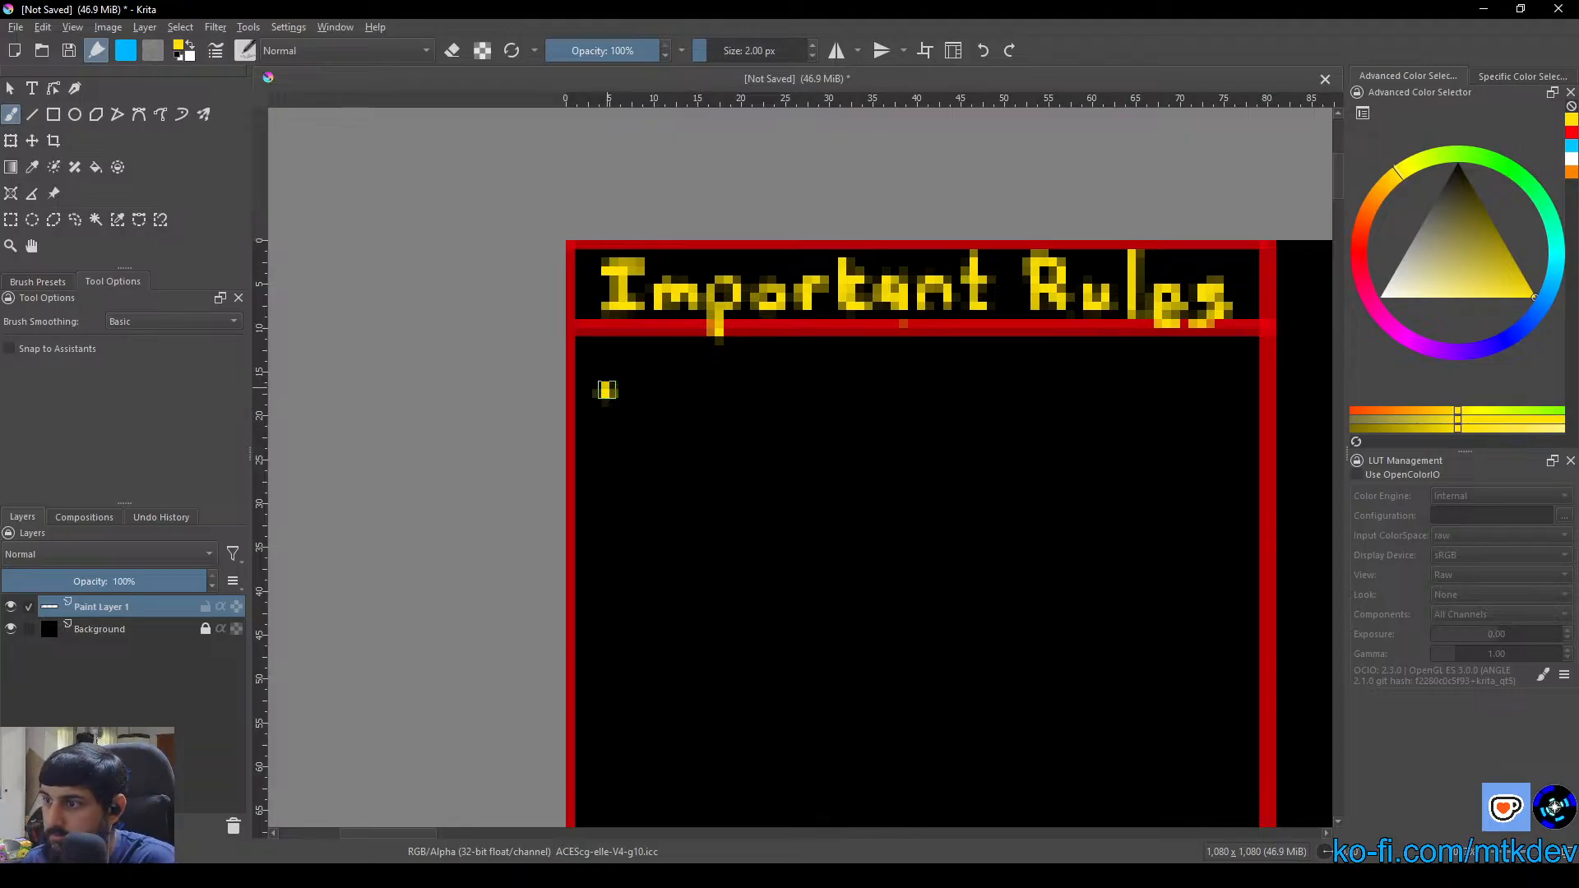
mouse_move(643, 348)
left_mouse_down()
mouse_move(643, 408)
mouse_move(723, 413)
mouse_move(773, 383)
mouse_move(712, 444)
left_mouse_up()
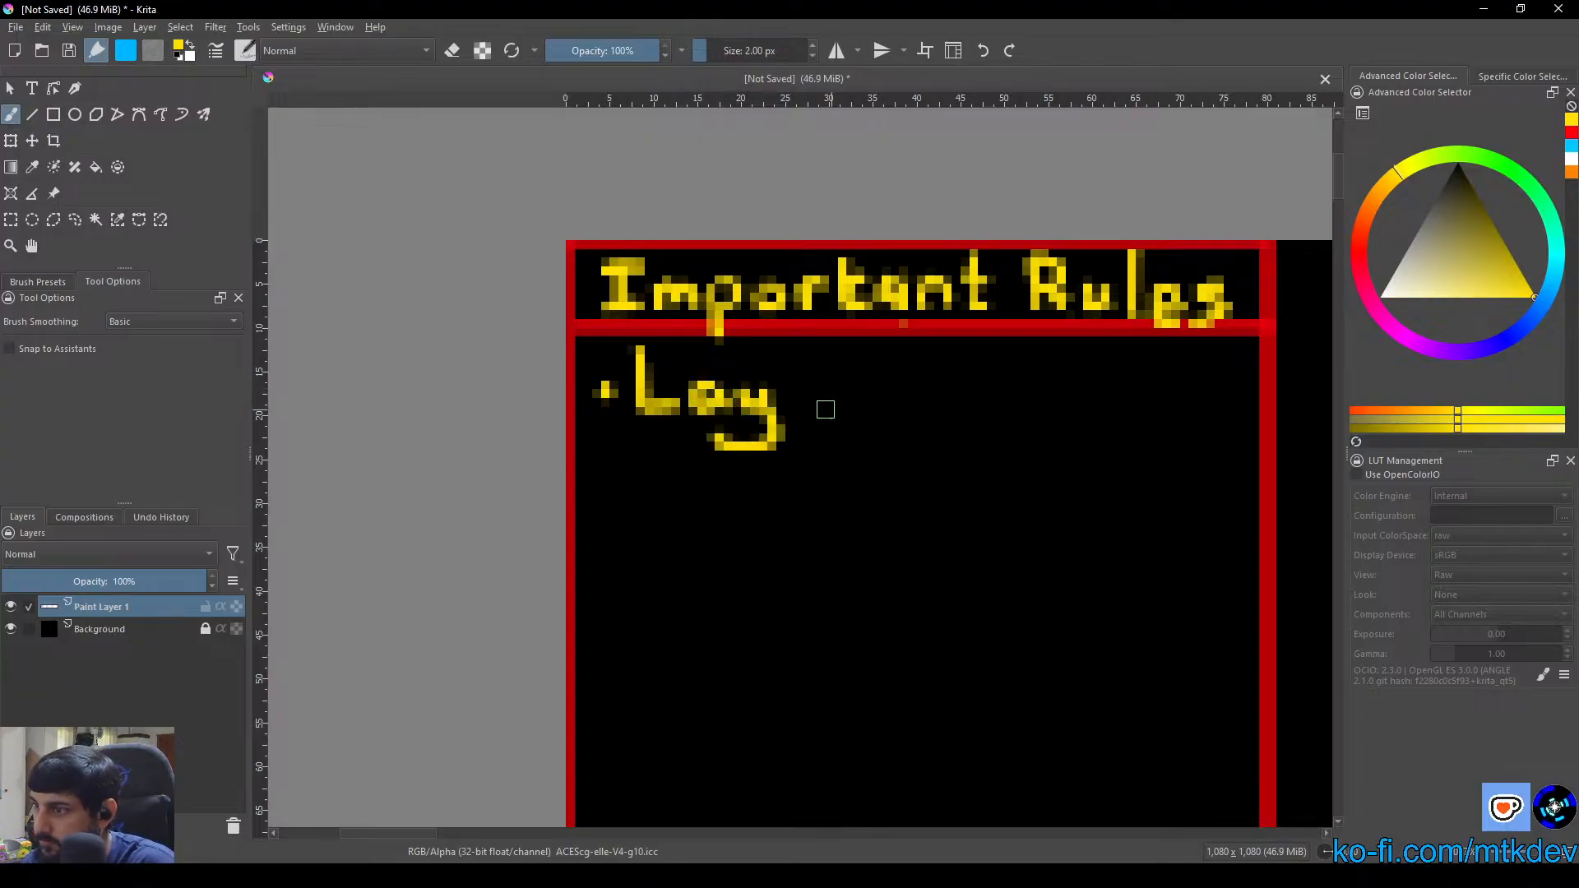
mouse_move(798, 401)
left_mouse_down()
mouse_move(815, 415)
mouse_move(851, 388)
mouse_move(875, 394)
mouse_move(853, 424)
left_mouse_up()
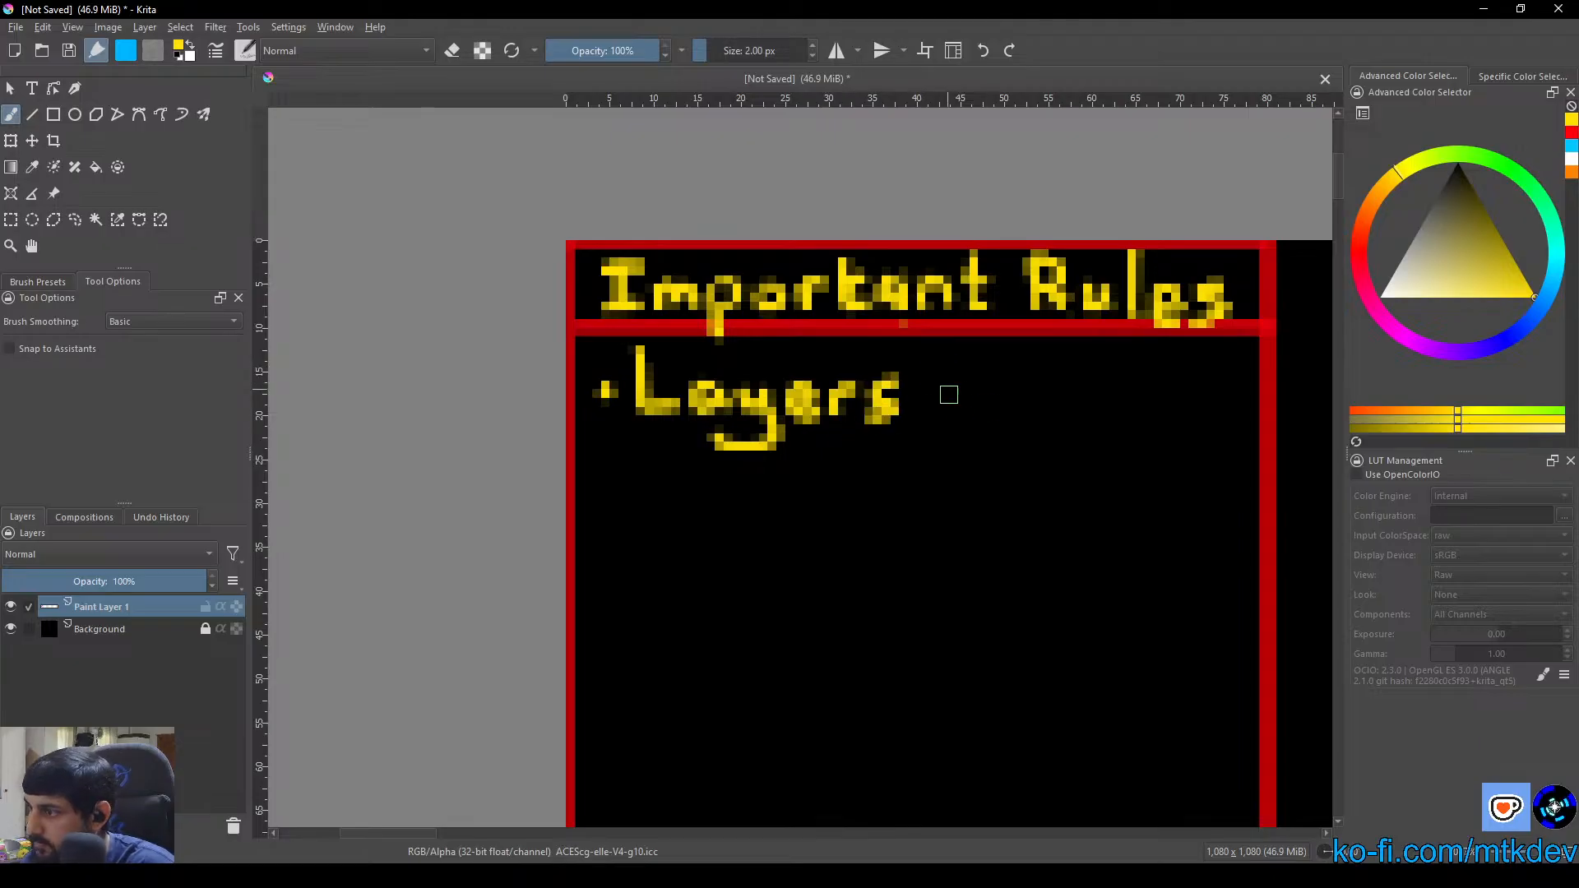
Hand-letter an "h" after "Layers" in yellow, undoing the misshapen "a" strokes beside it
left_click_drag(981, 412, 837, 413)
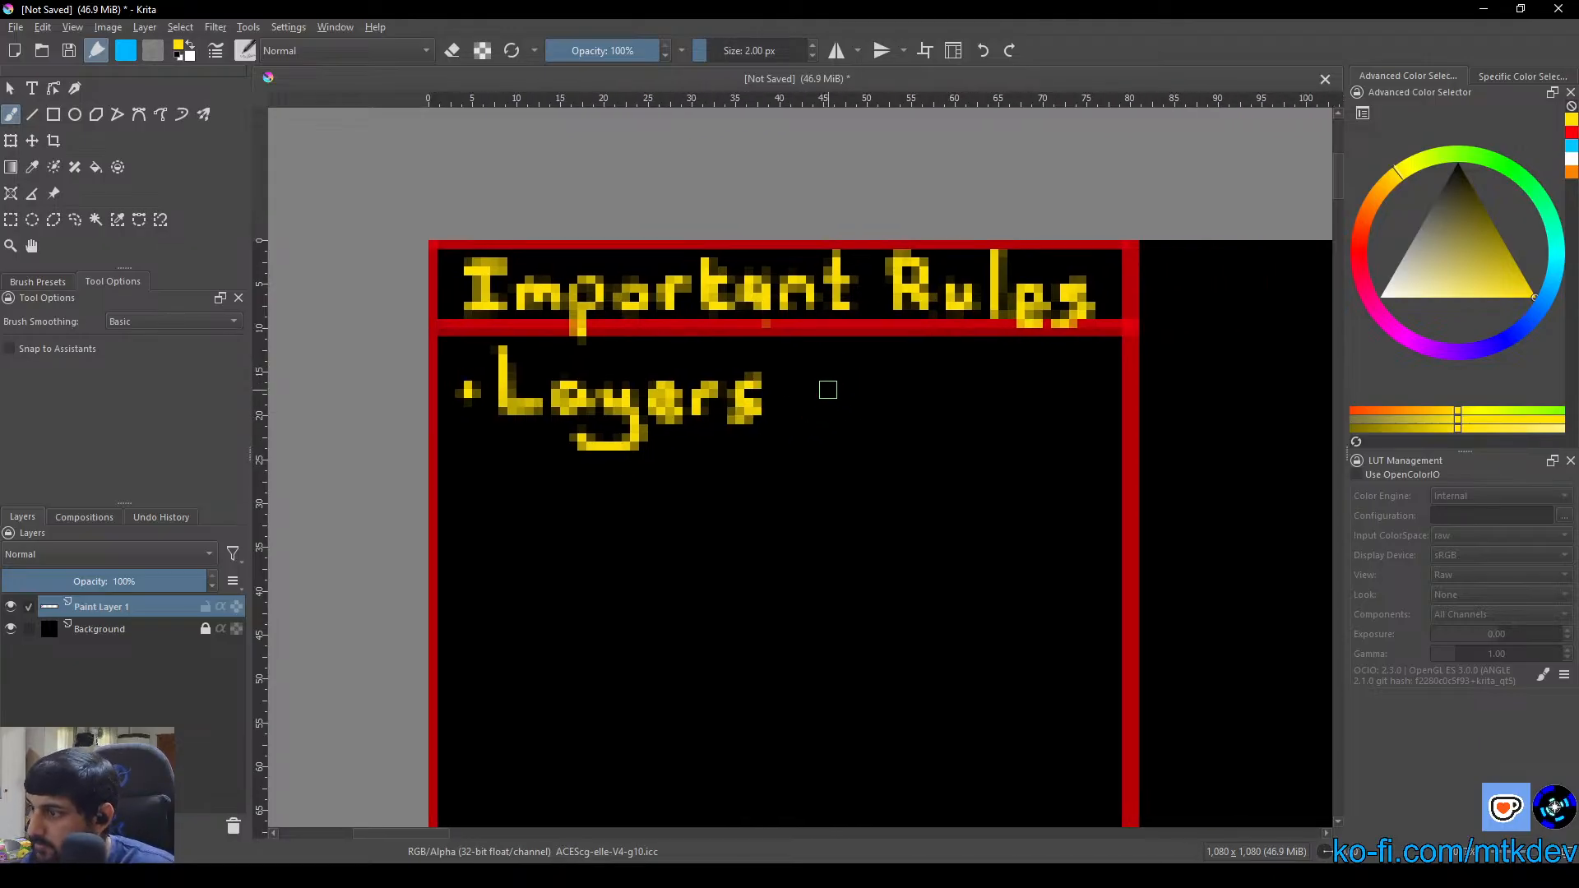
mouse_move(811, 352)
left_mouse_down()
mouse_move(811, 420)
mouse_move(847, 421)
mouse_move(876, 391)
mouse_move(889, 429)
left_mouse_up()
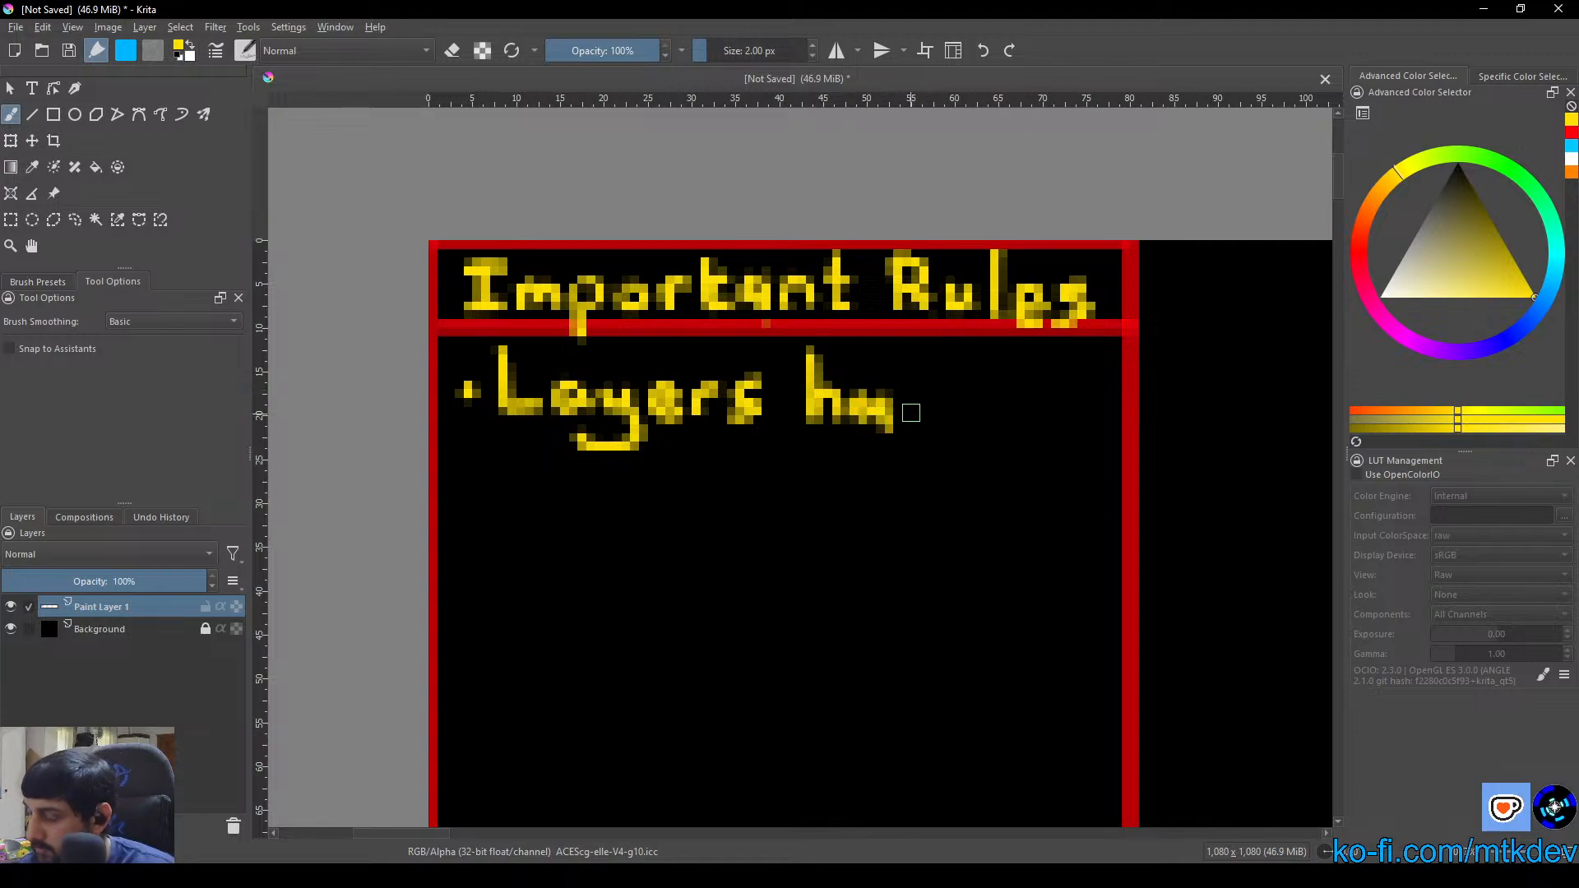
key("ctrl+z")
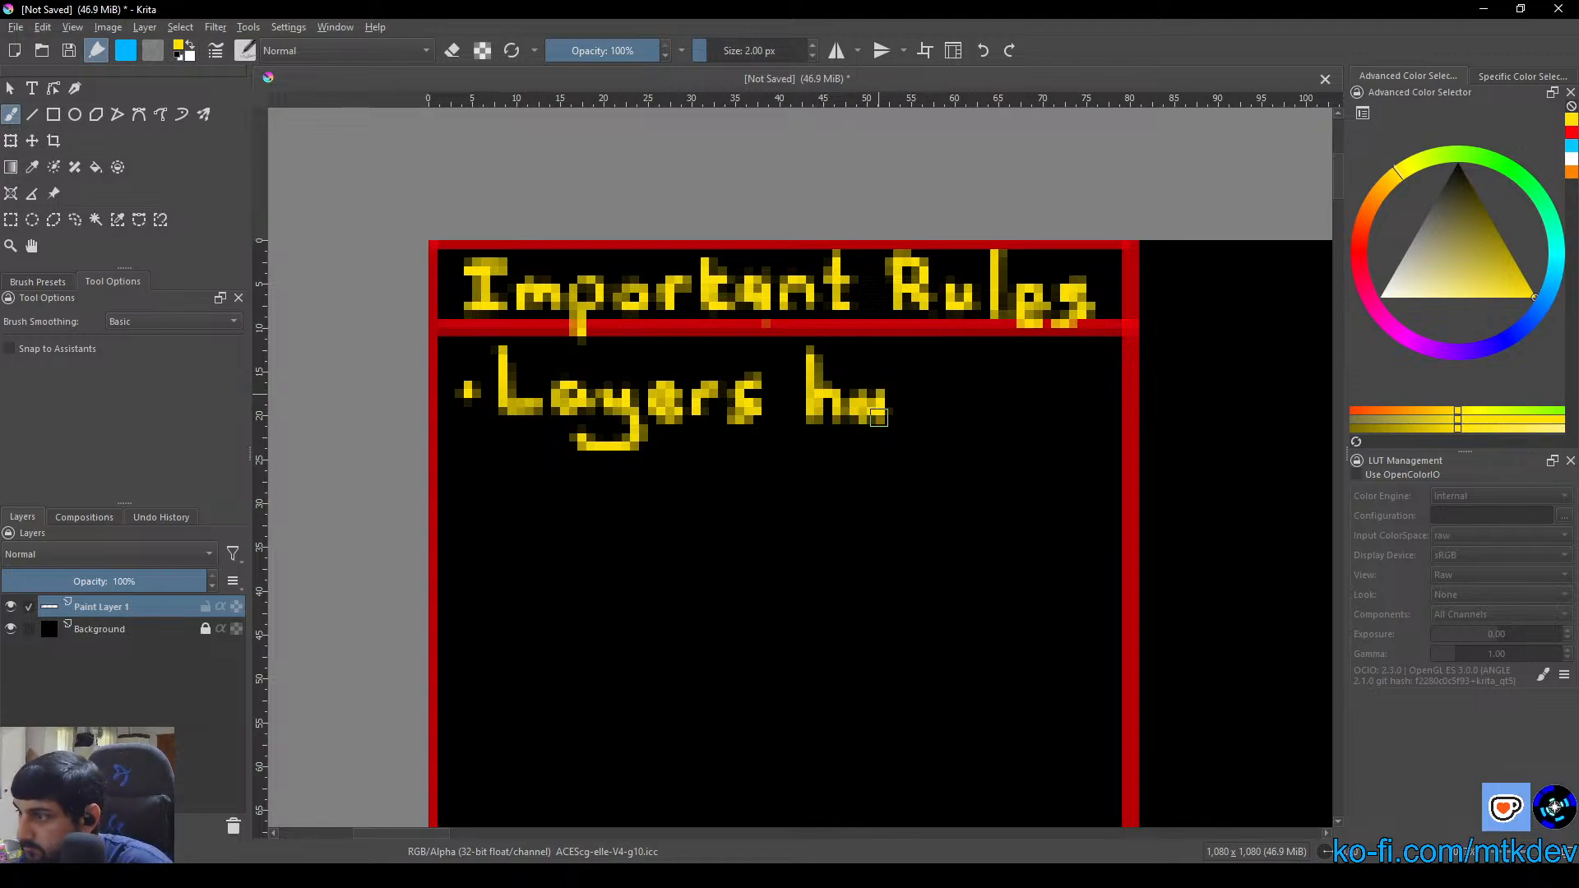
key("ctrl+z")
key("ctrl+z")
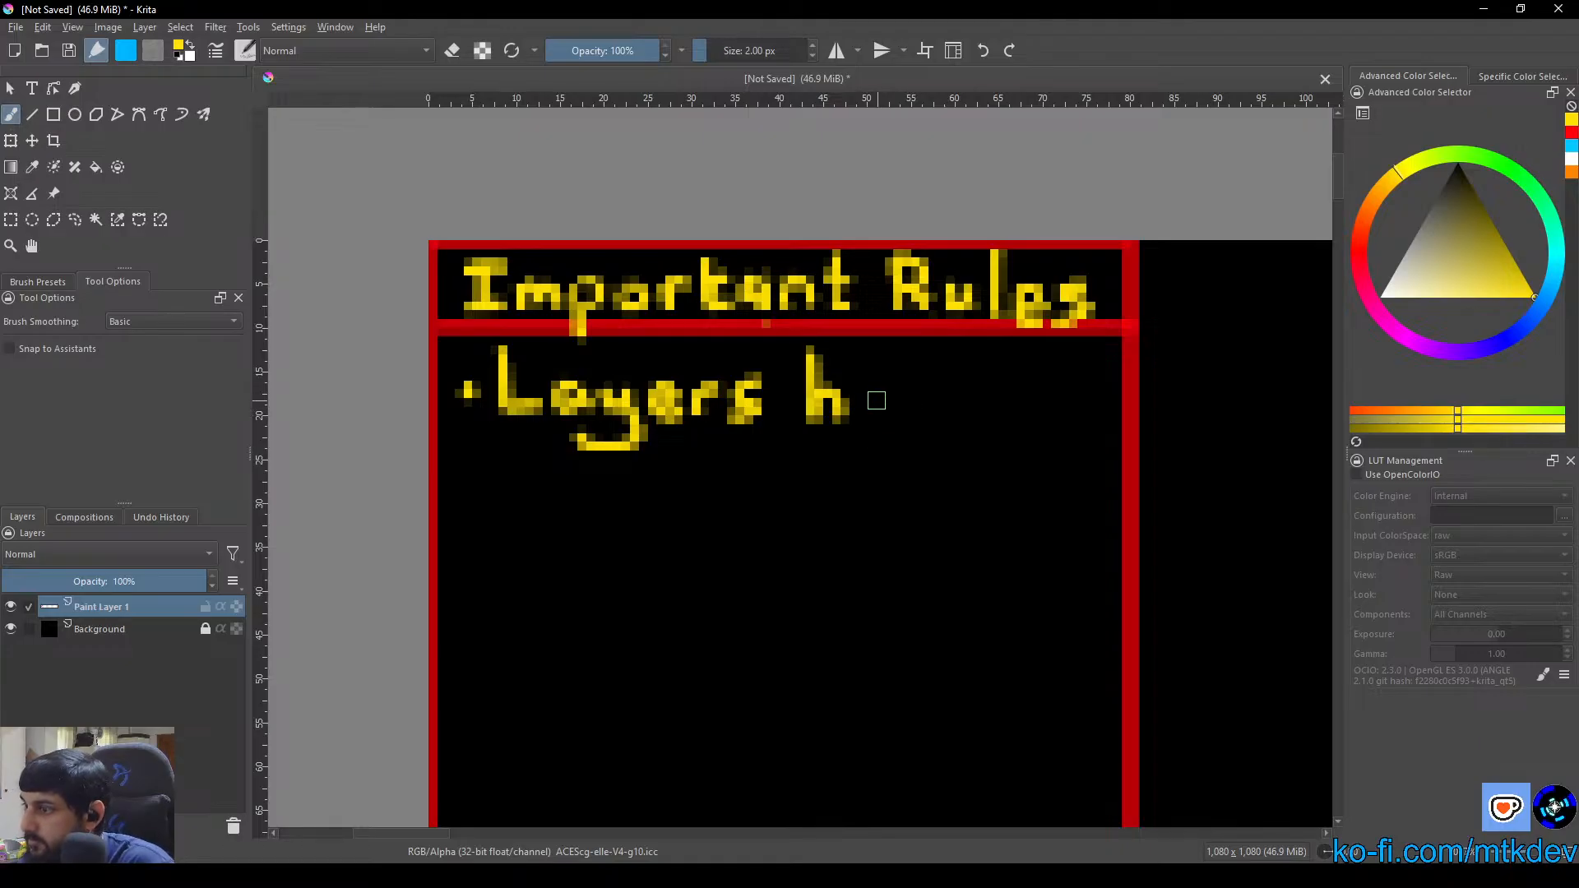
Letter "ave" after the "h" to complete the word "have", undoing the unwanted strokes
mouse_move(877, 400)
left_mouse_down()
mouse_move(964, 404)
mouse_move(944, 402)
mouse_move(967, 421)
mouse_move(974, 404)
mouse_move(1037, 416)
mouse_move(1006, 420)
mouse_move(1012, 399)
mouse_move(1023, 419)
mouse_move(1136, 414)
left_mouse_up()
key("ctrl+z")
key("ctrl+z")
key("ctrl+z")
key("ctrl+z")
key("ctrl+z")
key("ctrl+z")
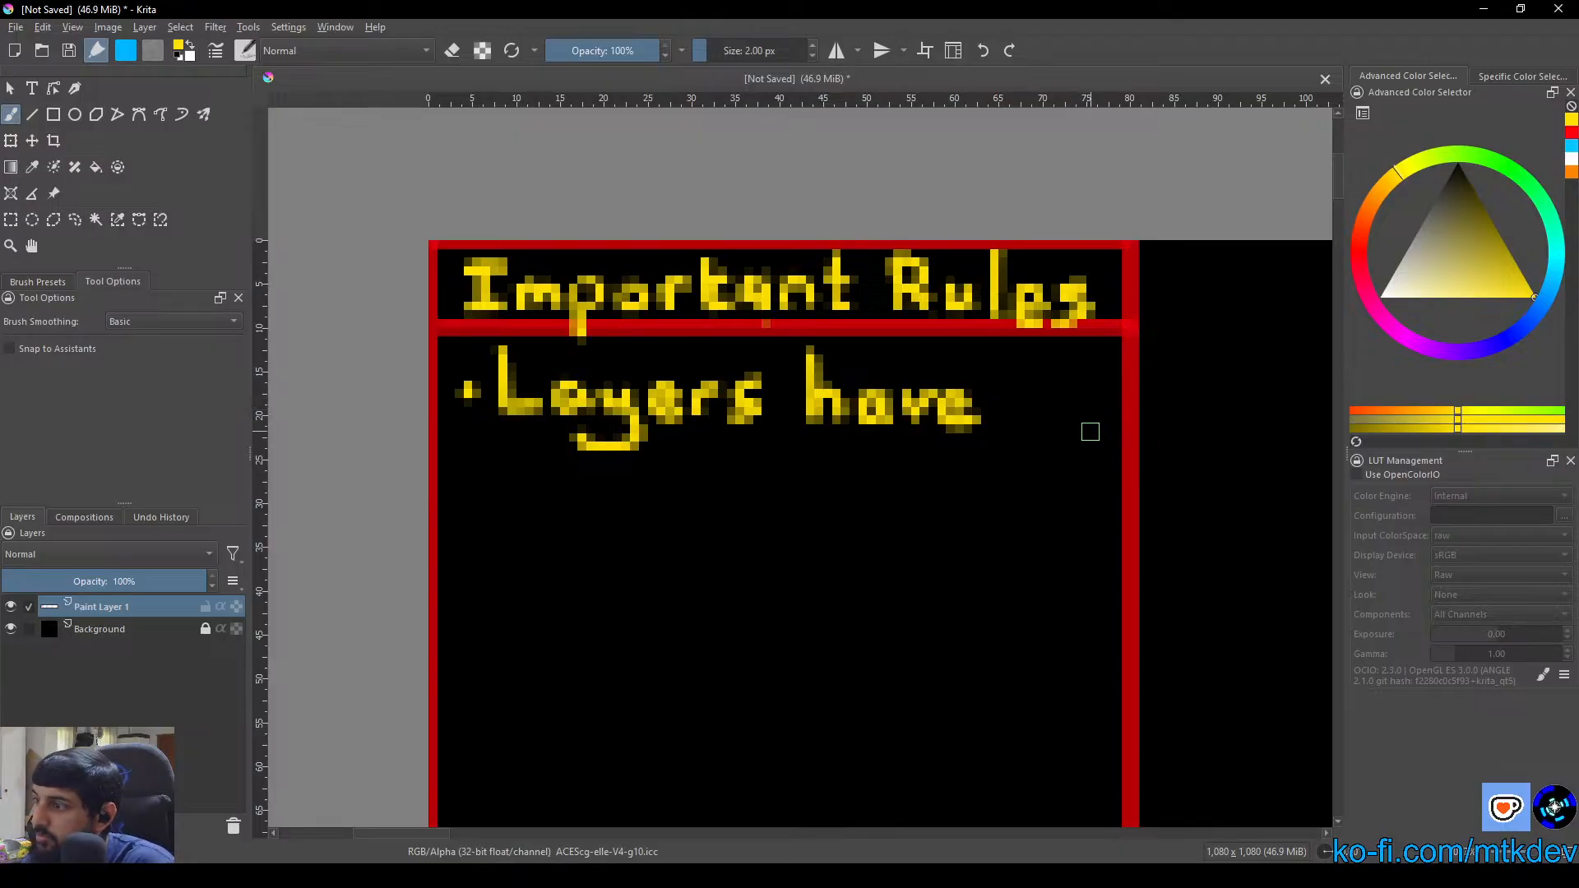
Hand-letter "many threads" in yellow on a second line beneath "Layers have"
mouse_move(496, 454)
left_mouse_down()
mouse_move(497, 485)
mouse_move(539, 476)
mouse_move(614, 494)
mouse_move(698, 467)
mouse_move(623, 518)
left_mouse_up()
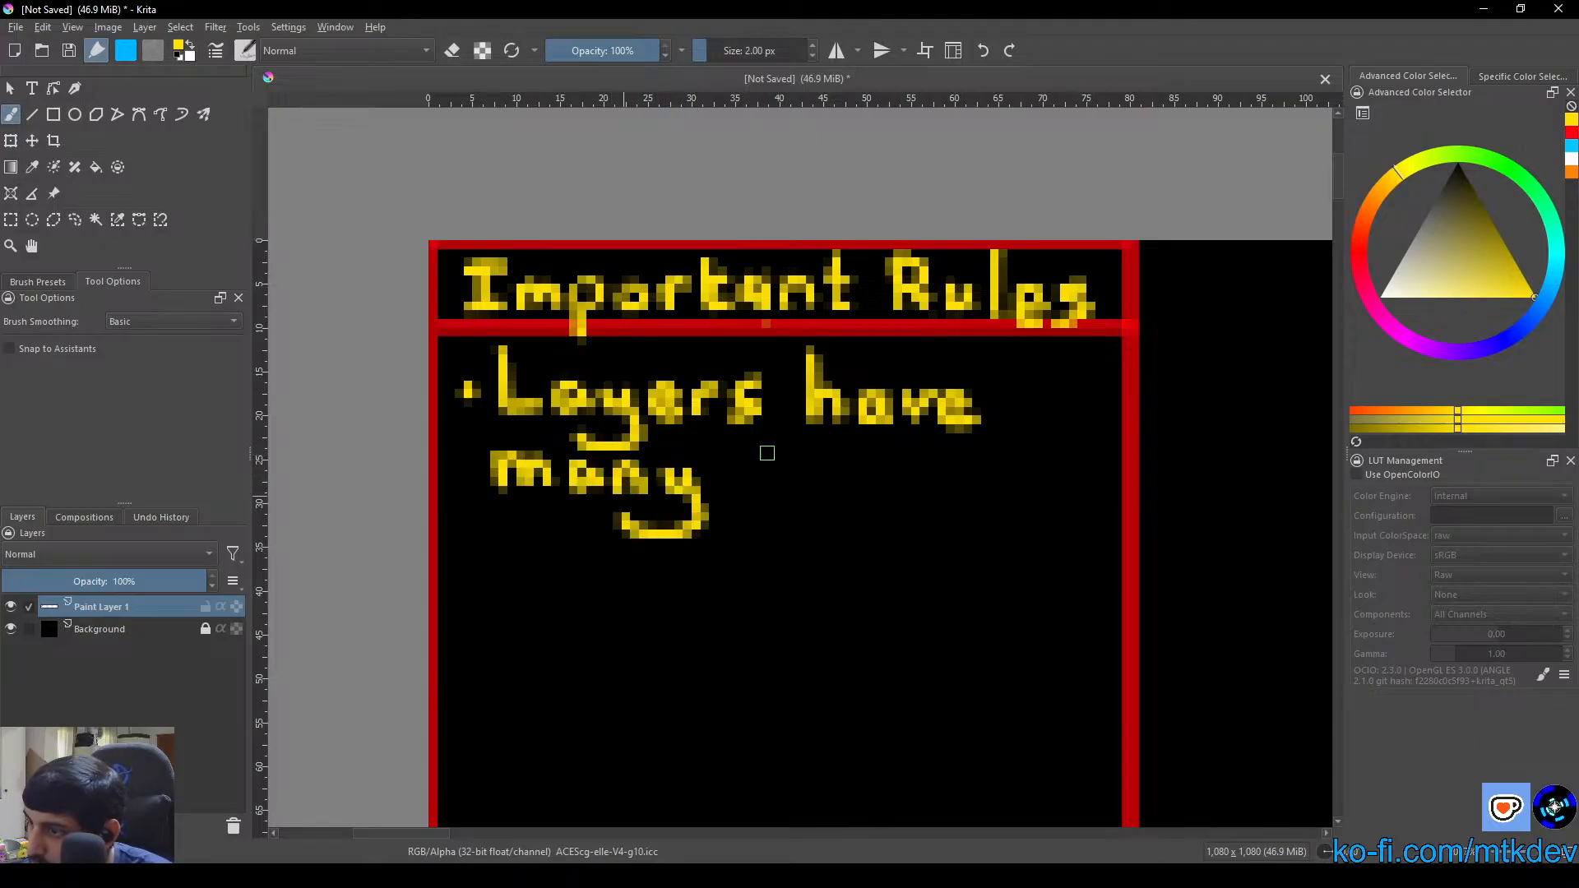
mouse_move(756, 440)
left_mouse_down()
mouse_move(765, 486)
mouse_move(758, 465)
mouse_move(776, 454)
mouse_move(794, 493)
left_mouse_up()
mouse_move(794, 477)
left_mouse_down()
mouse_move(844, 494)
mouse_move(873, 465)
mouse_move(963, 493)
mouse_move(997, 476)
mouse_move(1013, 493)
left_mouse_up()
mouse_move(1010, 427)
left_mouse_down()
mouse_move(1009, 468)
mouse_move(1051, 503)
left_mouse_up()
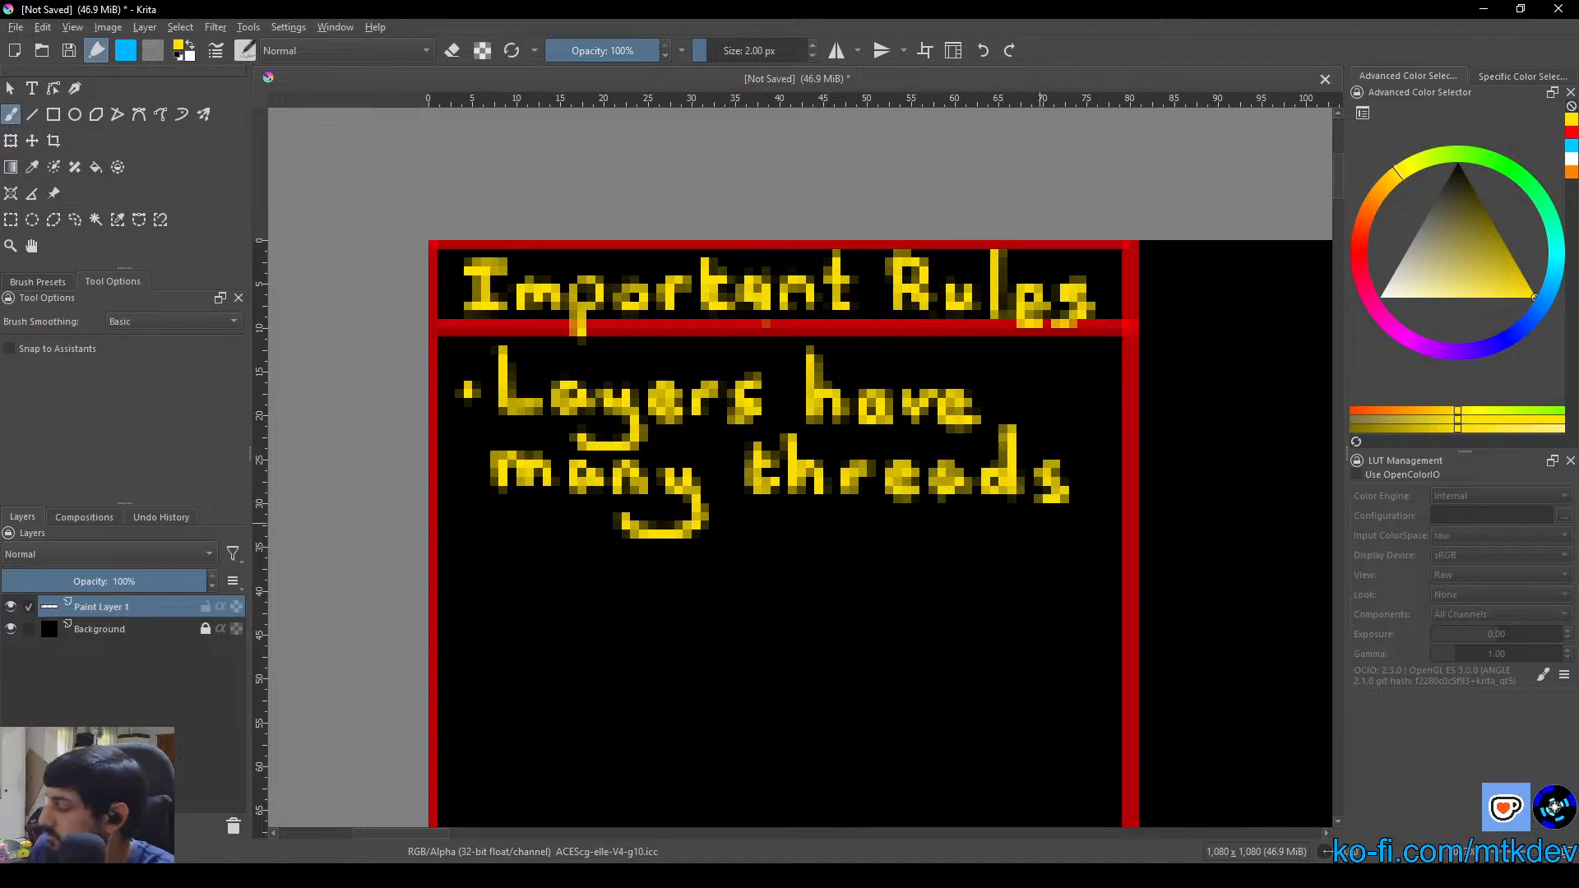
scroll(1031, 527, "down", 4)
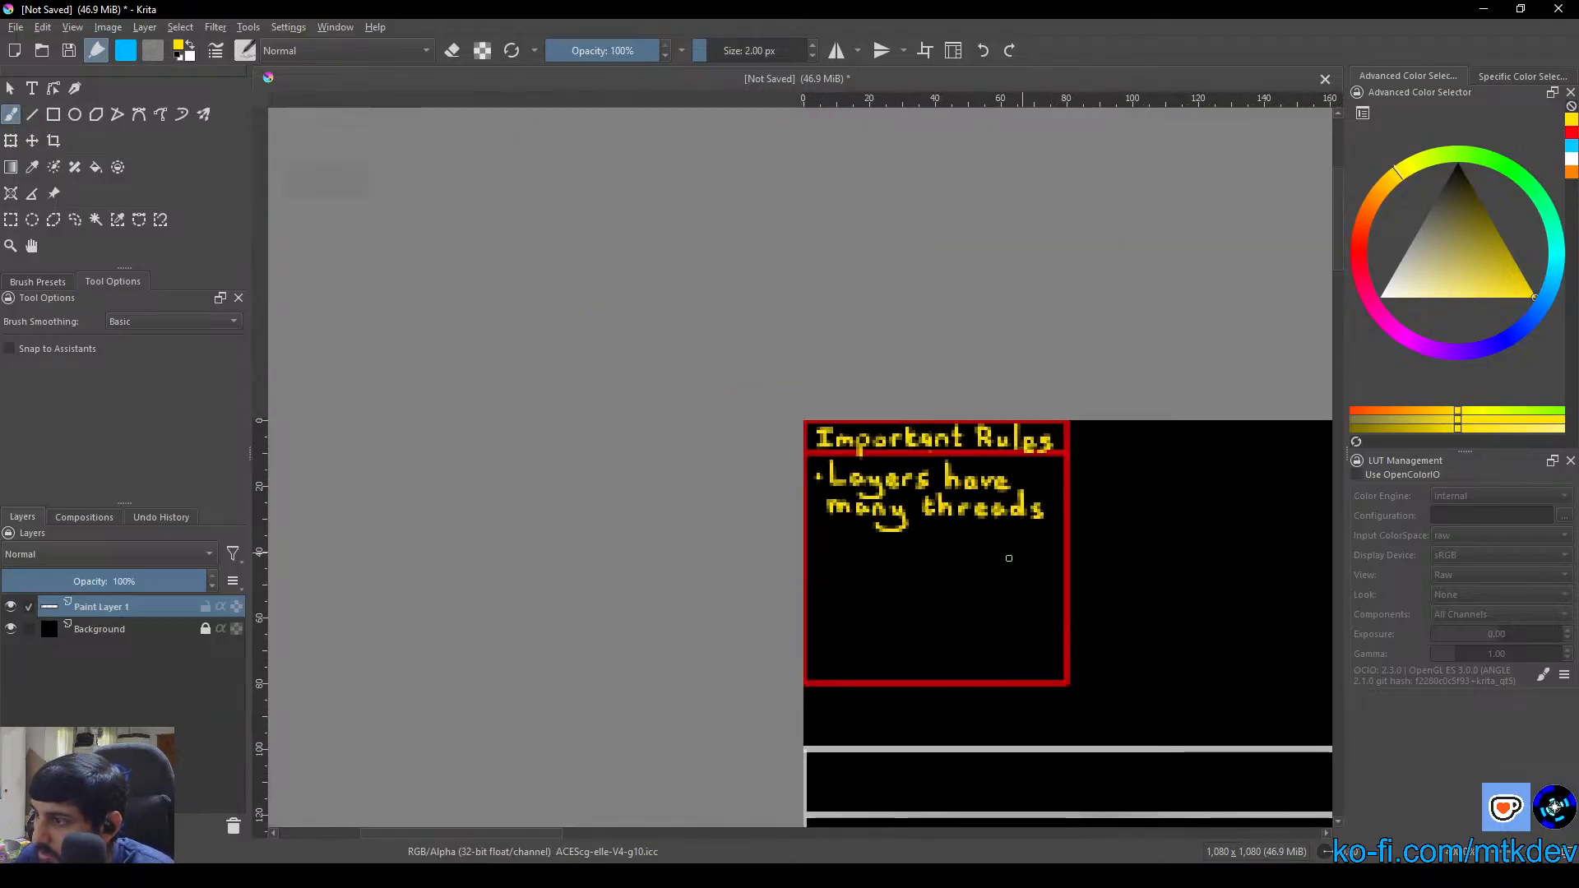
left_click_drag(994, 549, 883, 505)
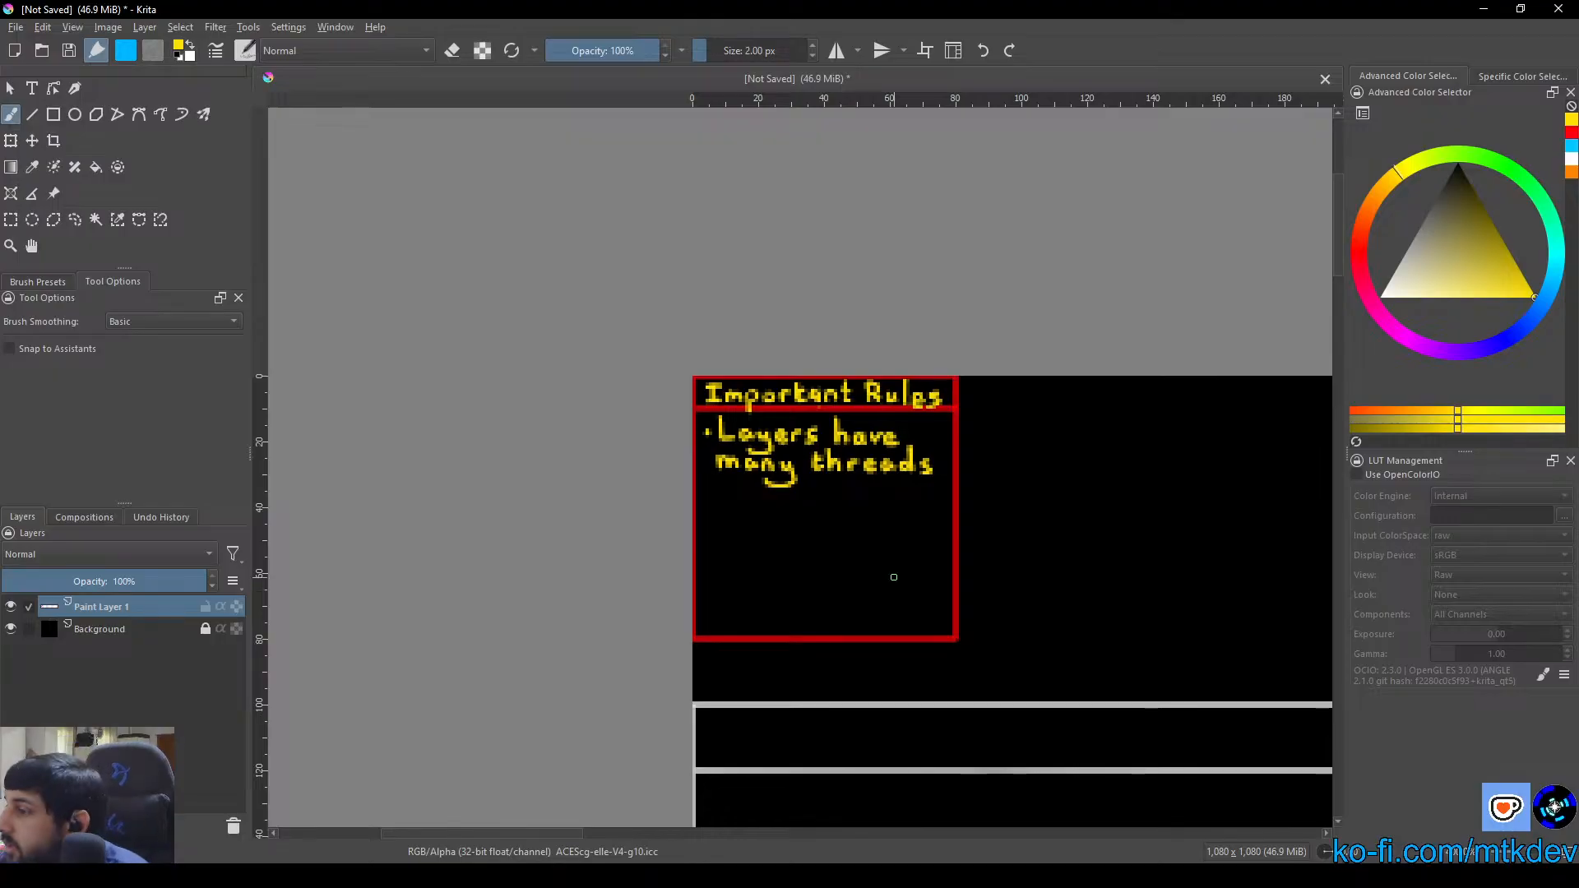
scroll(785, 555, "up", 3)
scroll(483, 479, "down", 4)
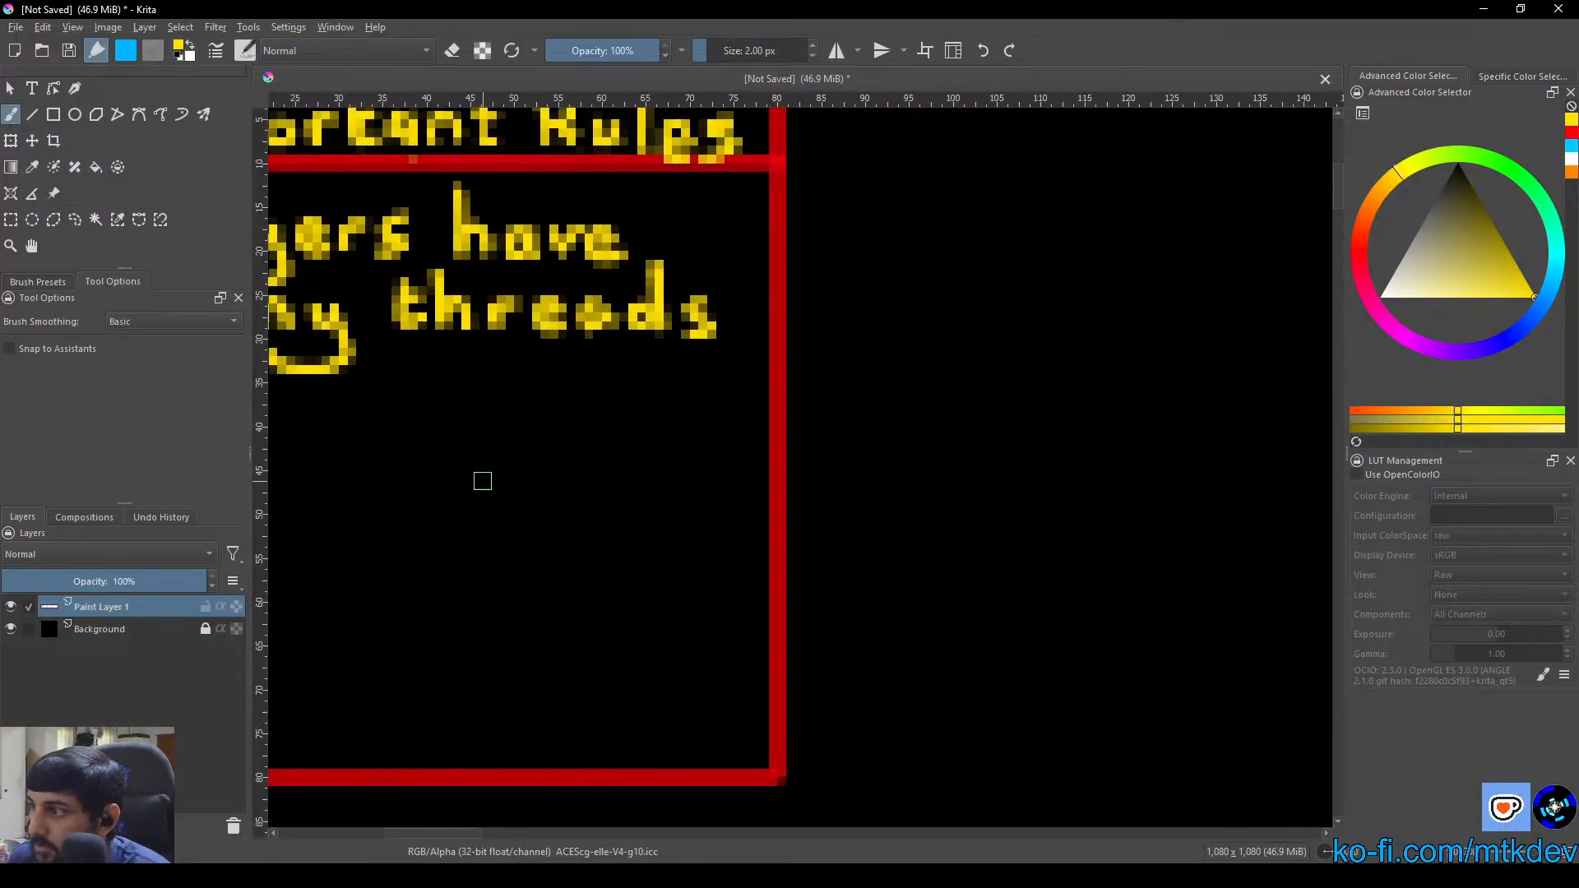
left_click_drag(899, 535, 667, 485)
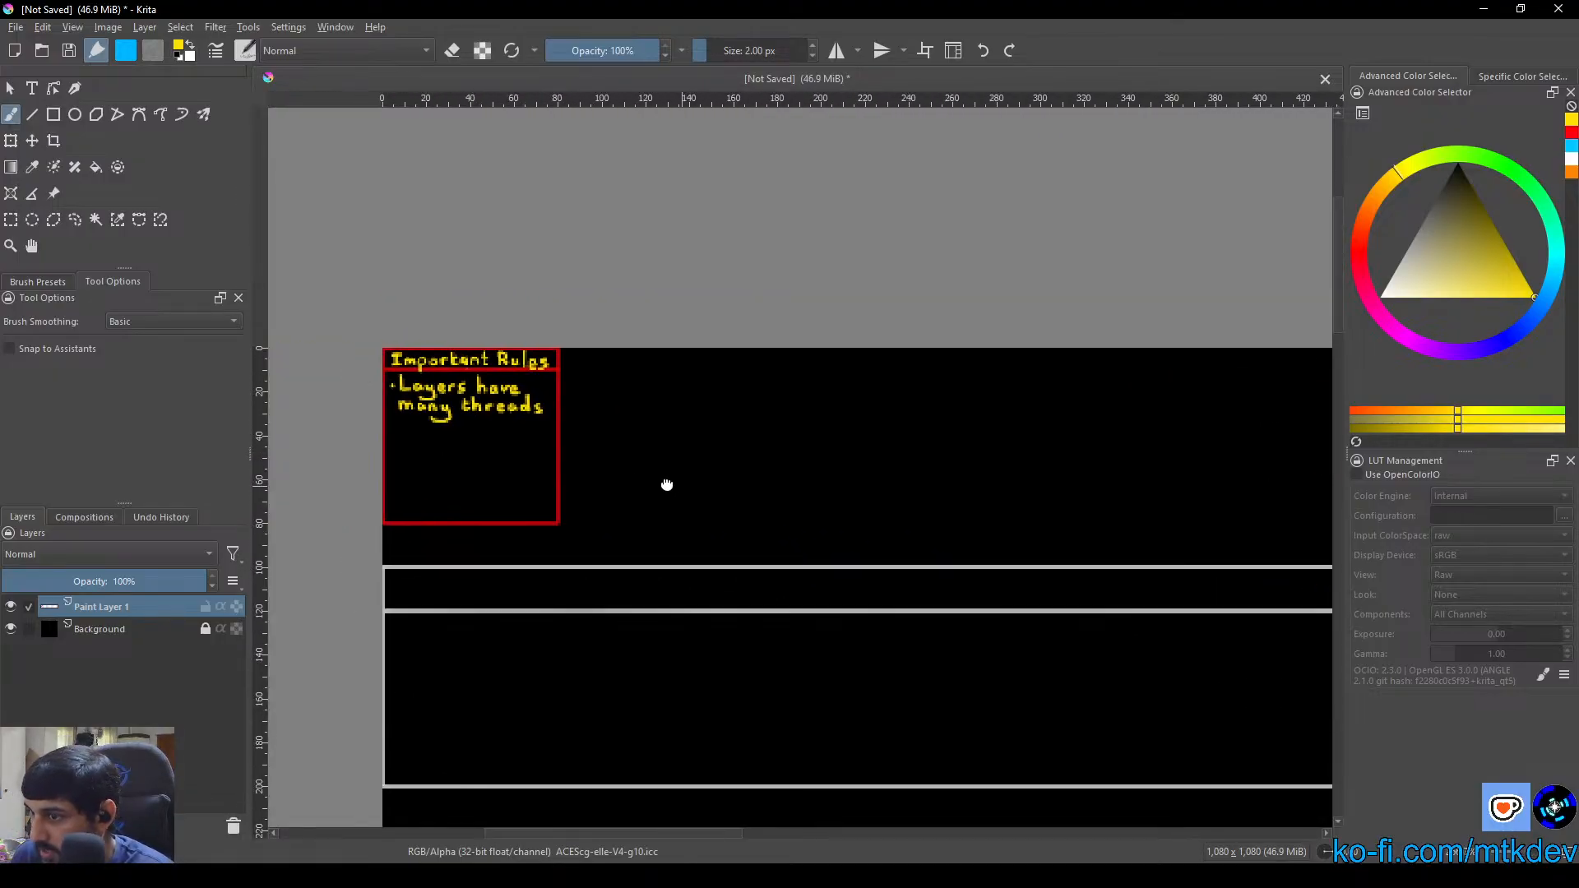
left_click(10, 140)
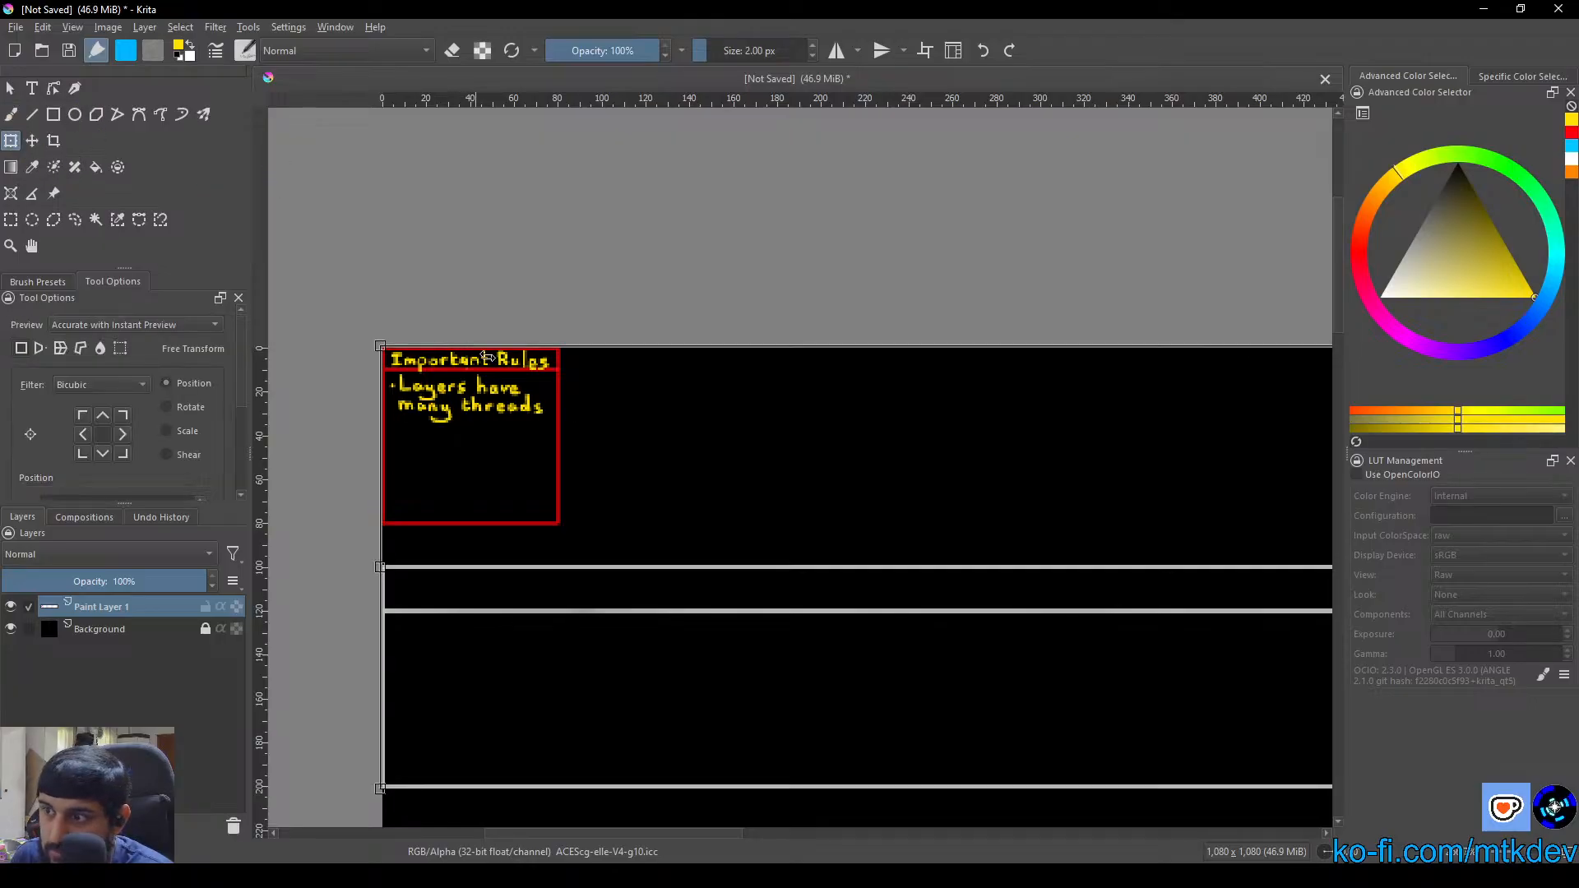
scroll(546, 436, "up", 6)
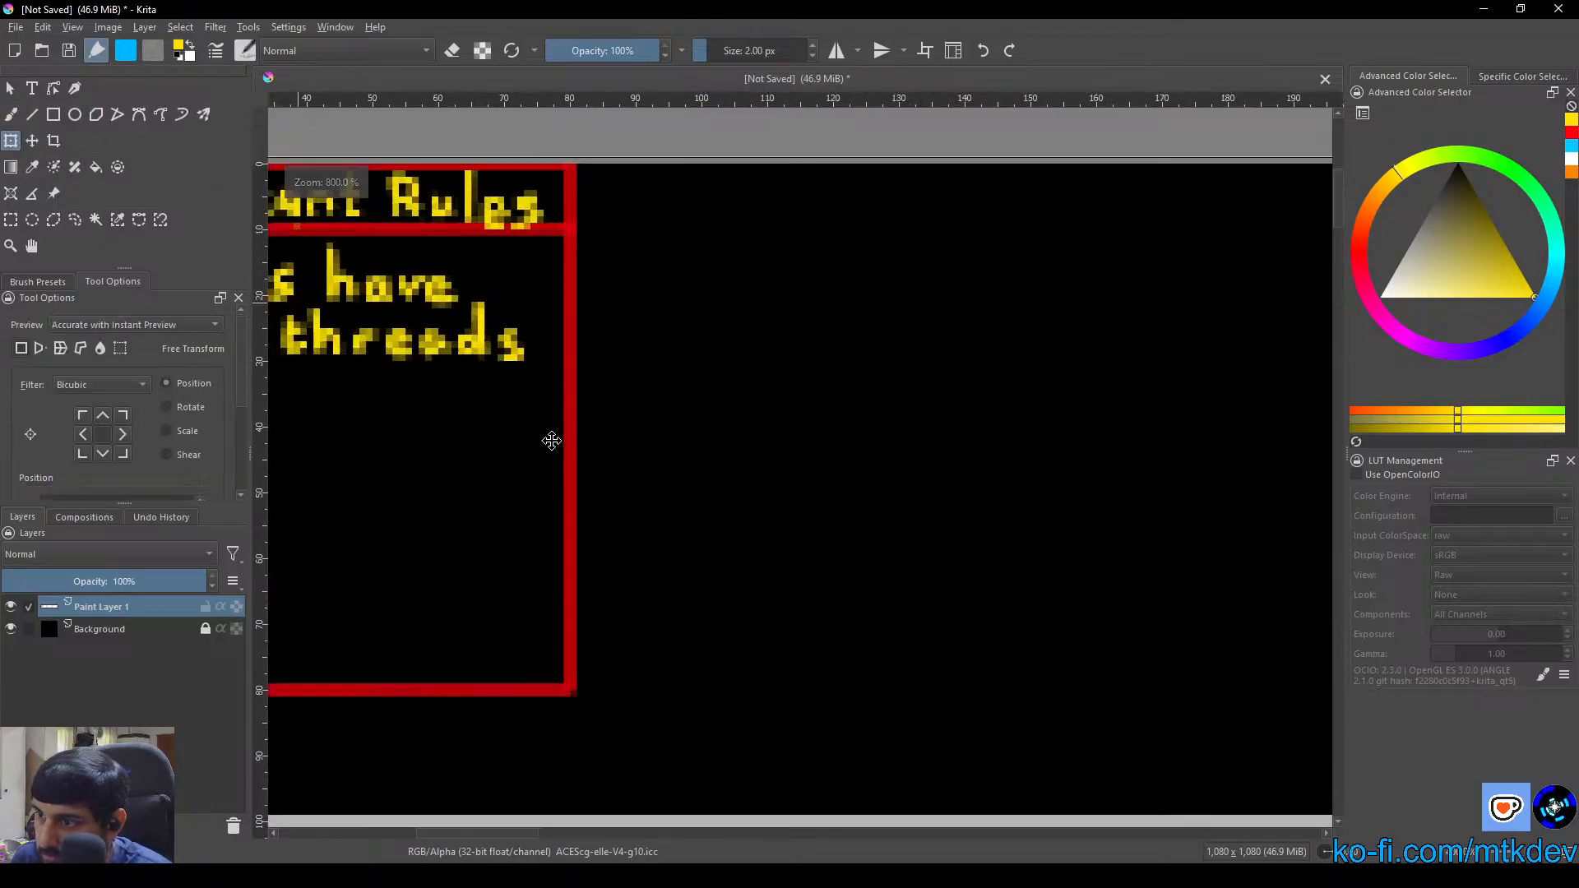
scroll(580, 431, "down", 4)
scroll(581, 427, "up", 2)
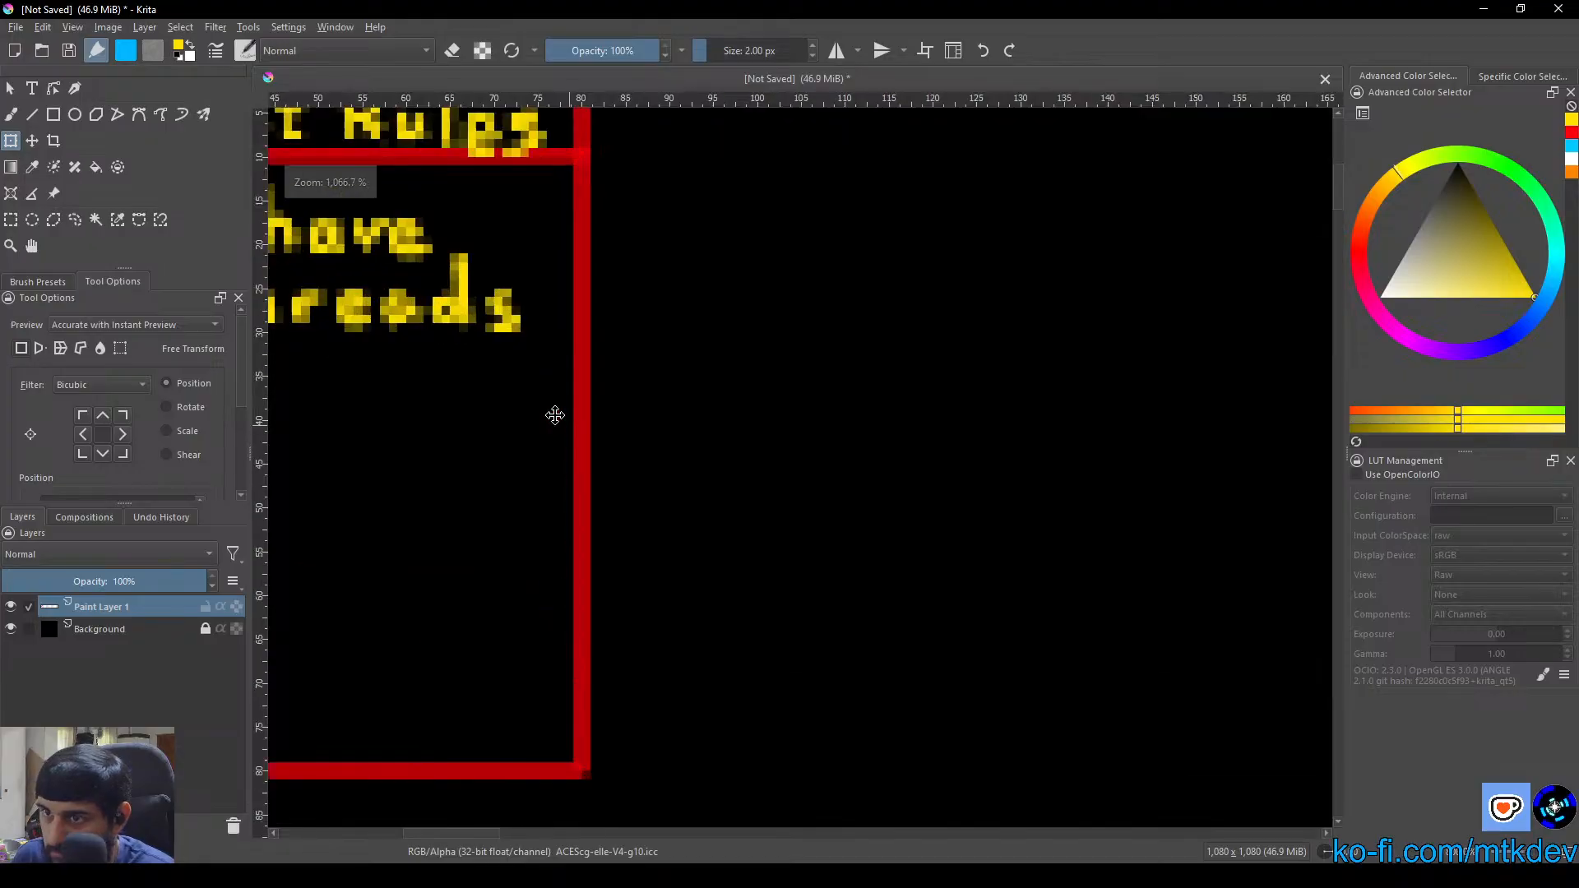
left_click_drag(554, 416, 926, 384)
scroll(944, 420, "down", 2)
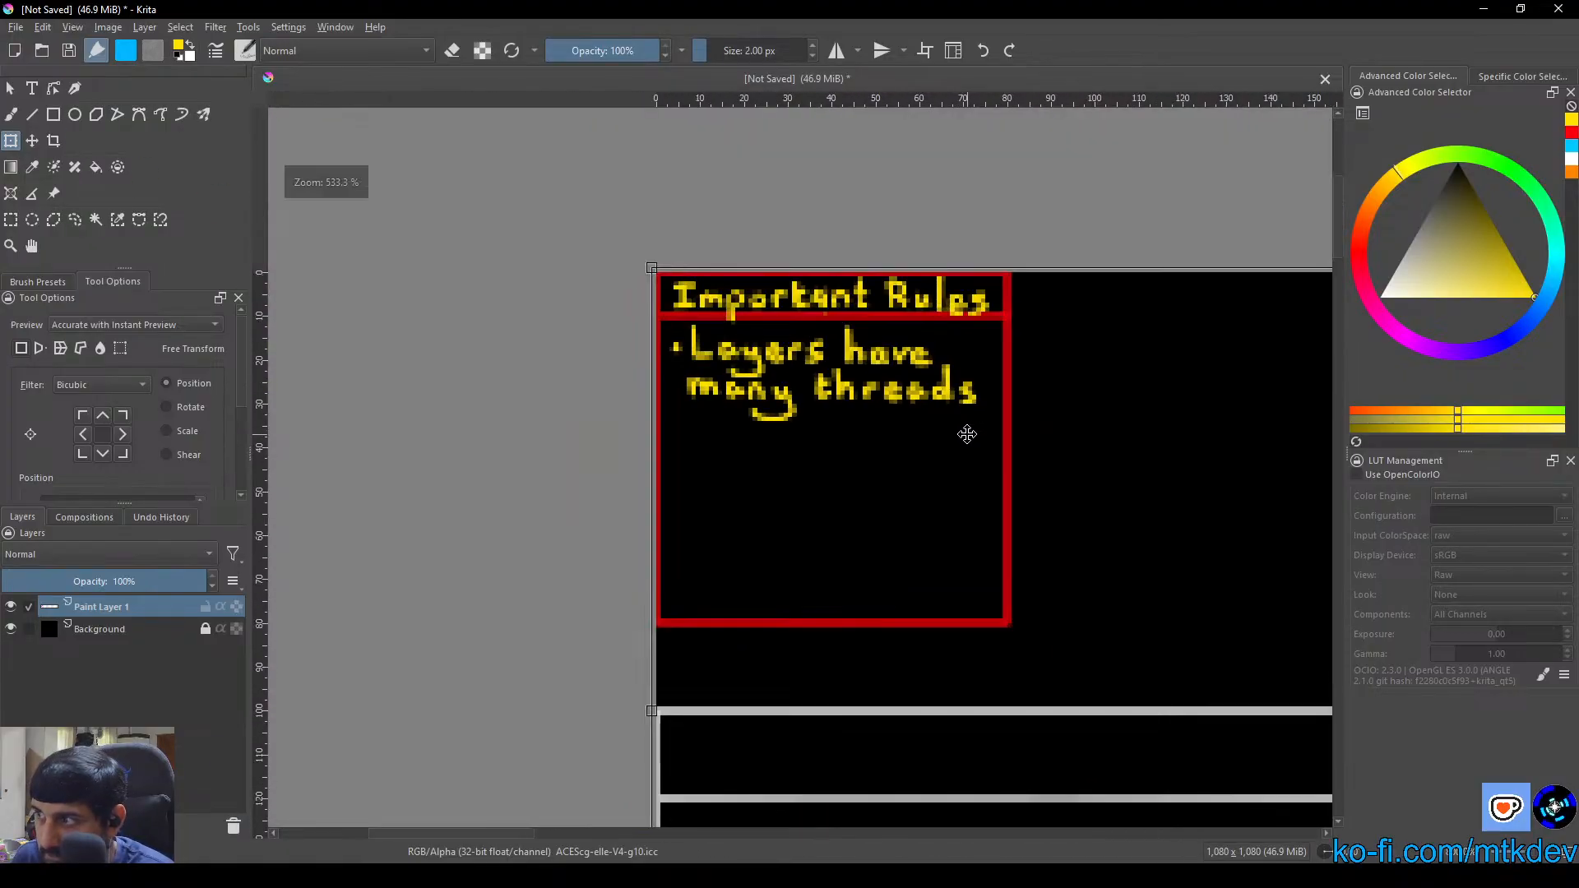
left_click_drag(966, 434, 861, 395)
left_click(11, 114)
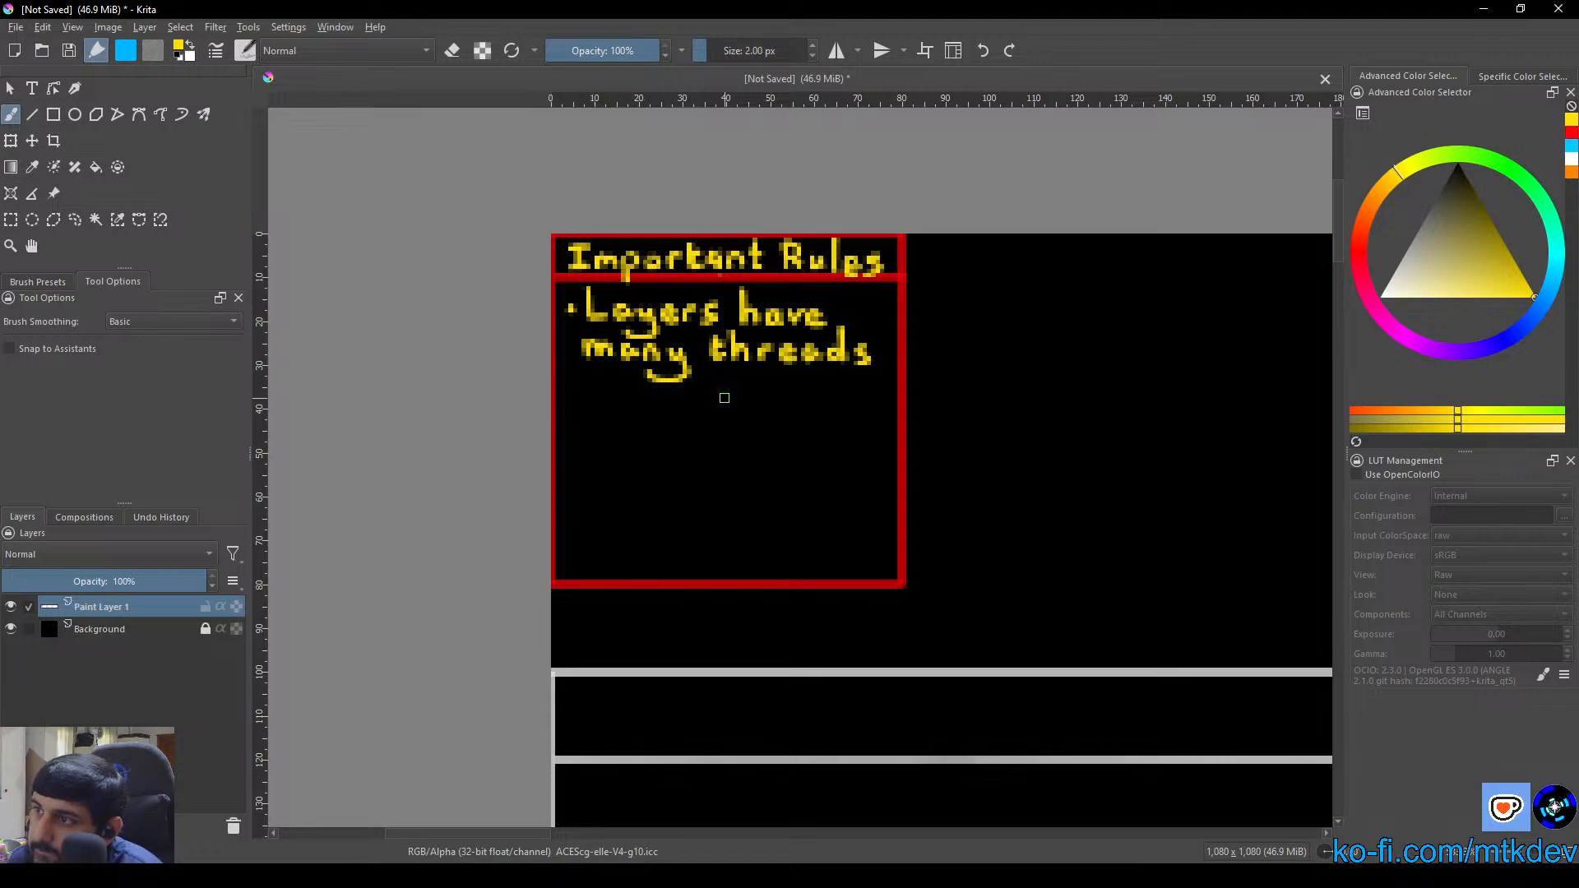
Erase along the full height of the red box's right border with a straight 2 px line, then return to painting mode
left_click(451, 50)
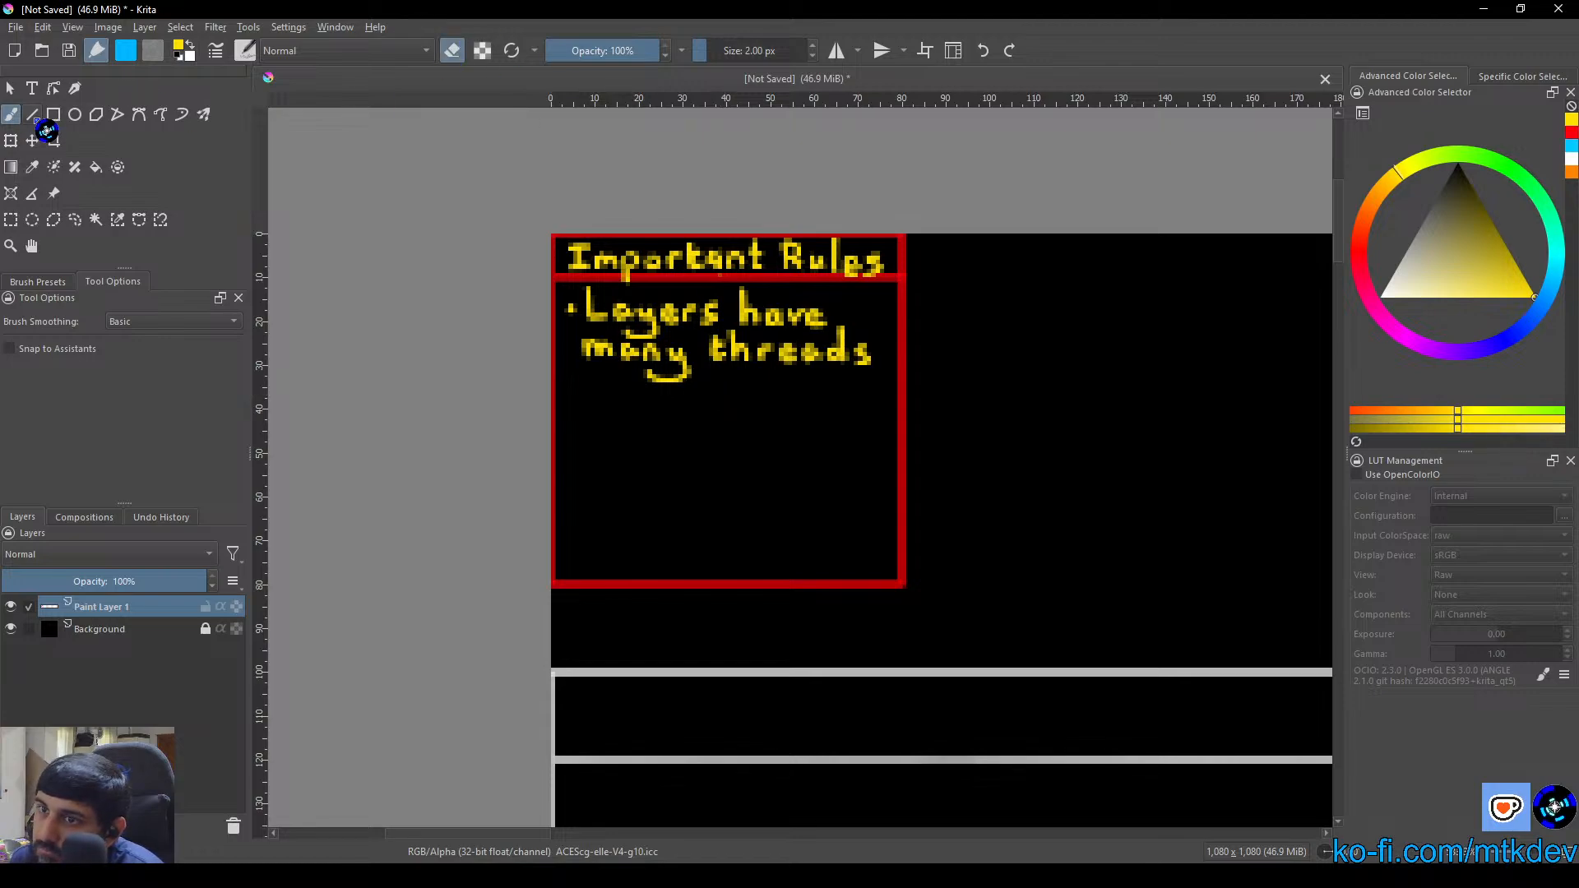
left_click(32, 114)
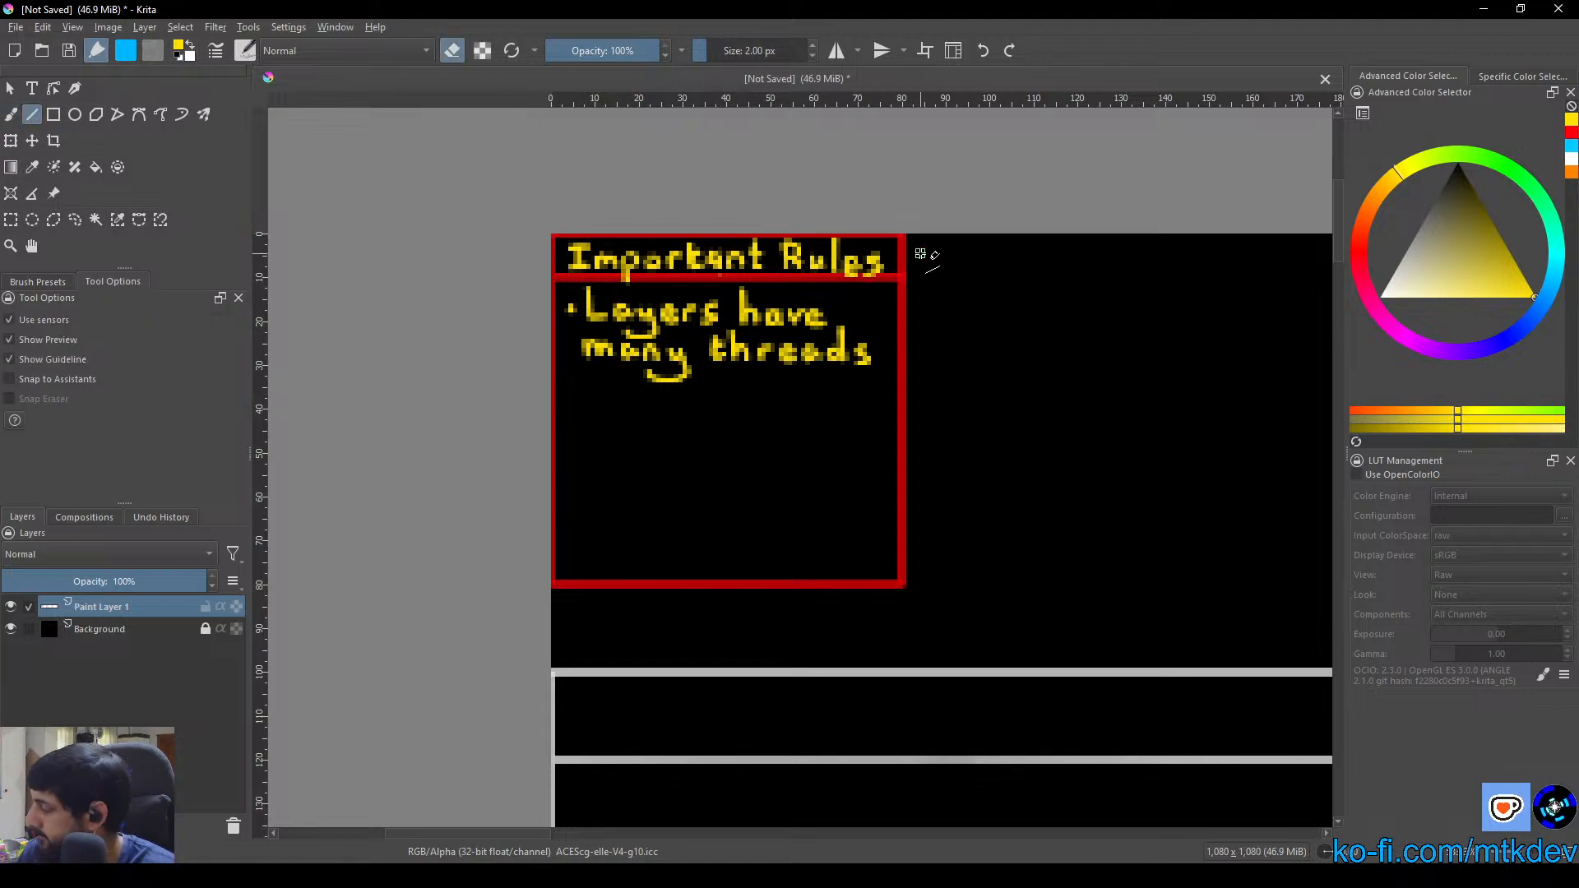
scroll(944, 257, "up", 5)
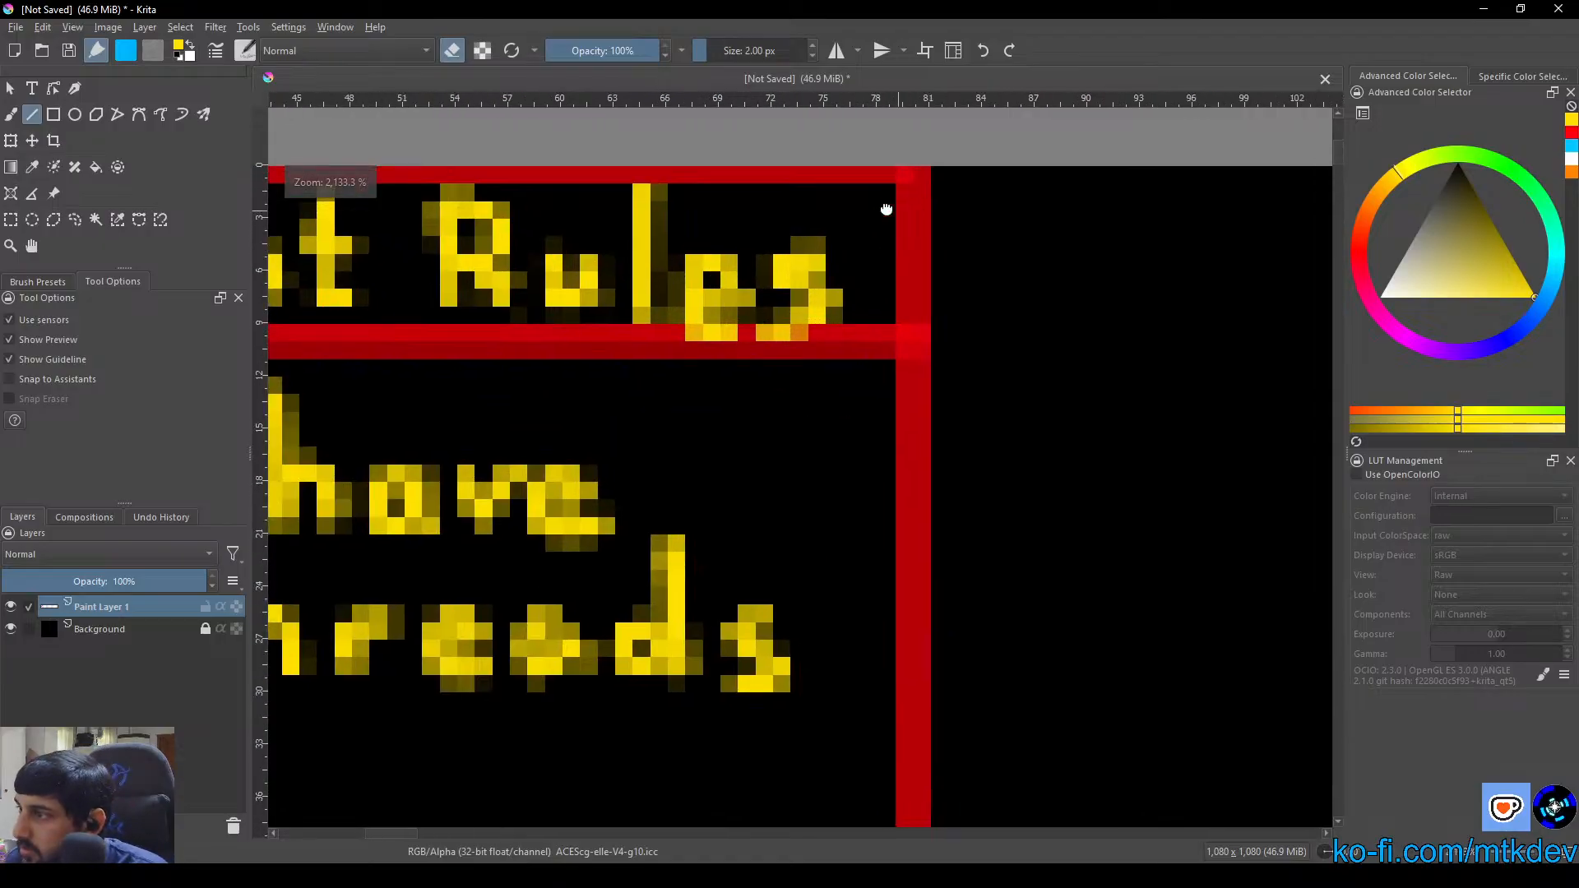
scroll(868, 165, "down", 3)
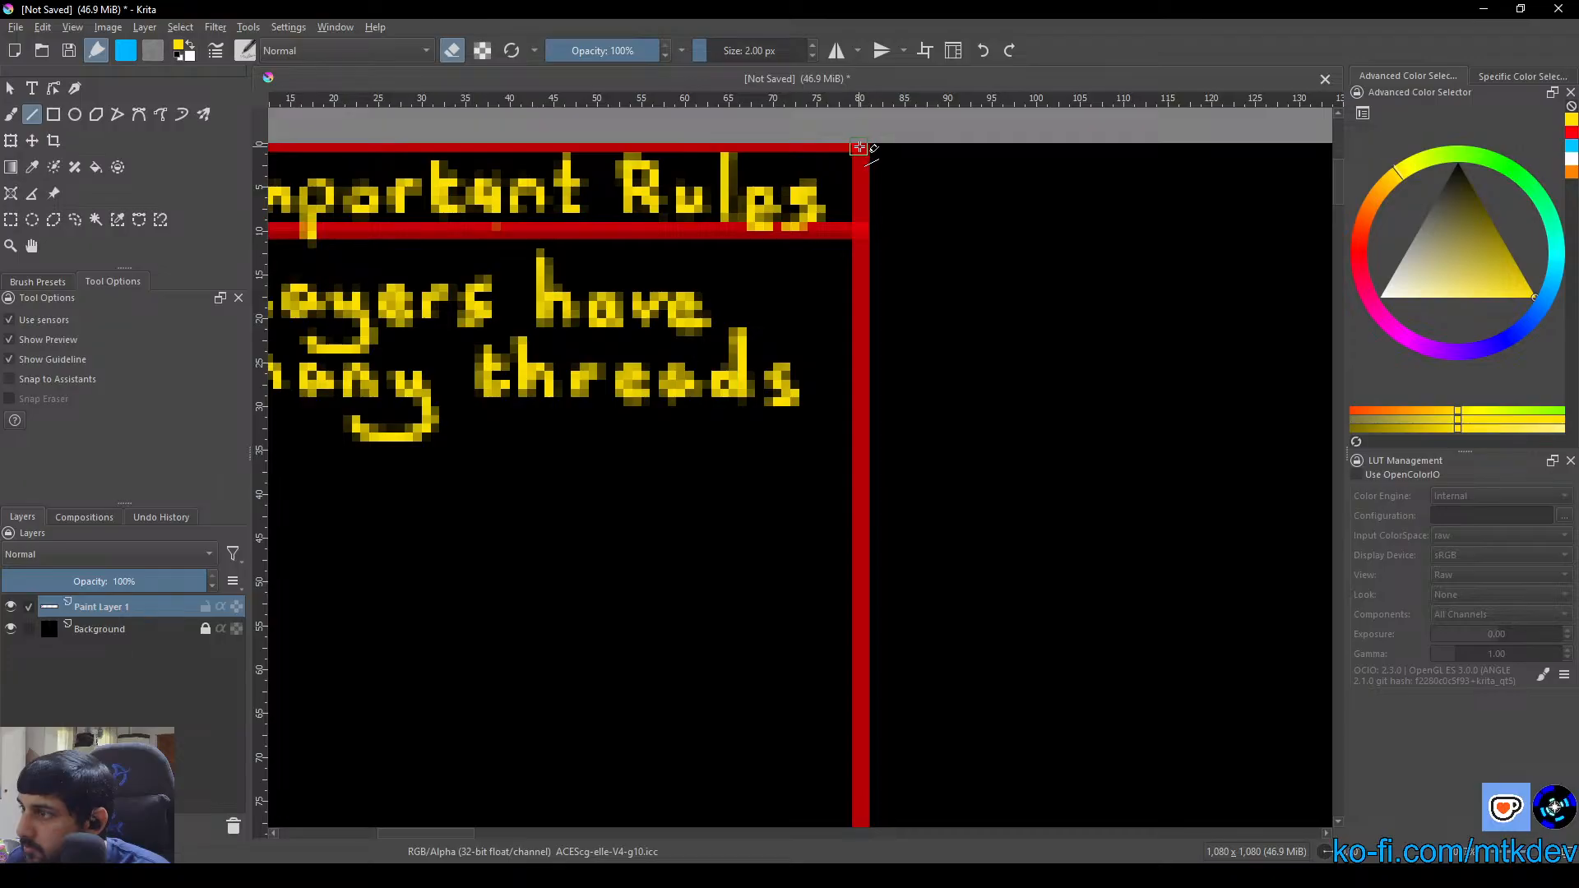
mouse_move(860, 147)
left_mouse_down()
mouse_move(851, 818)
mouse_move(864, 747)
mouse_move(866, 791)
left_mouse_up()
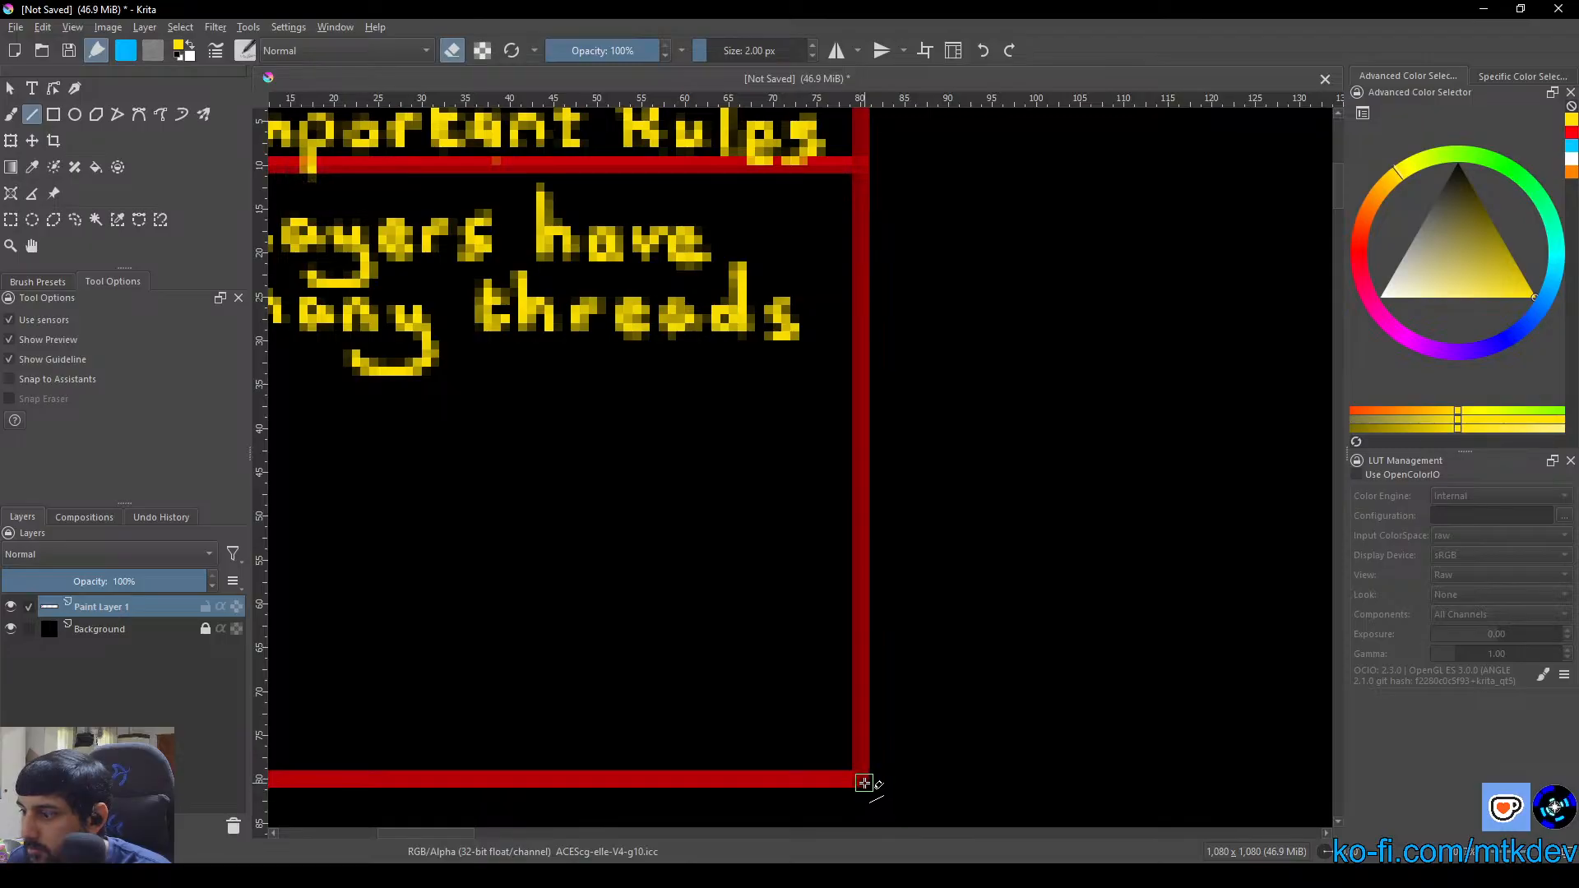
left_click(452, 50)
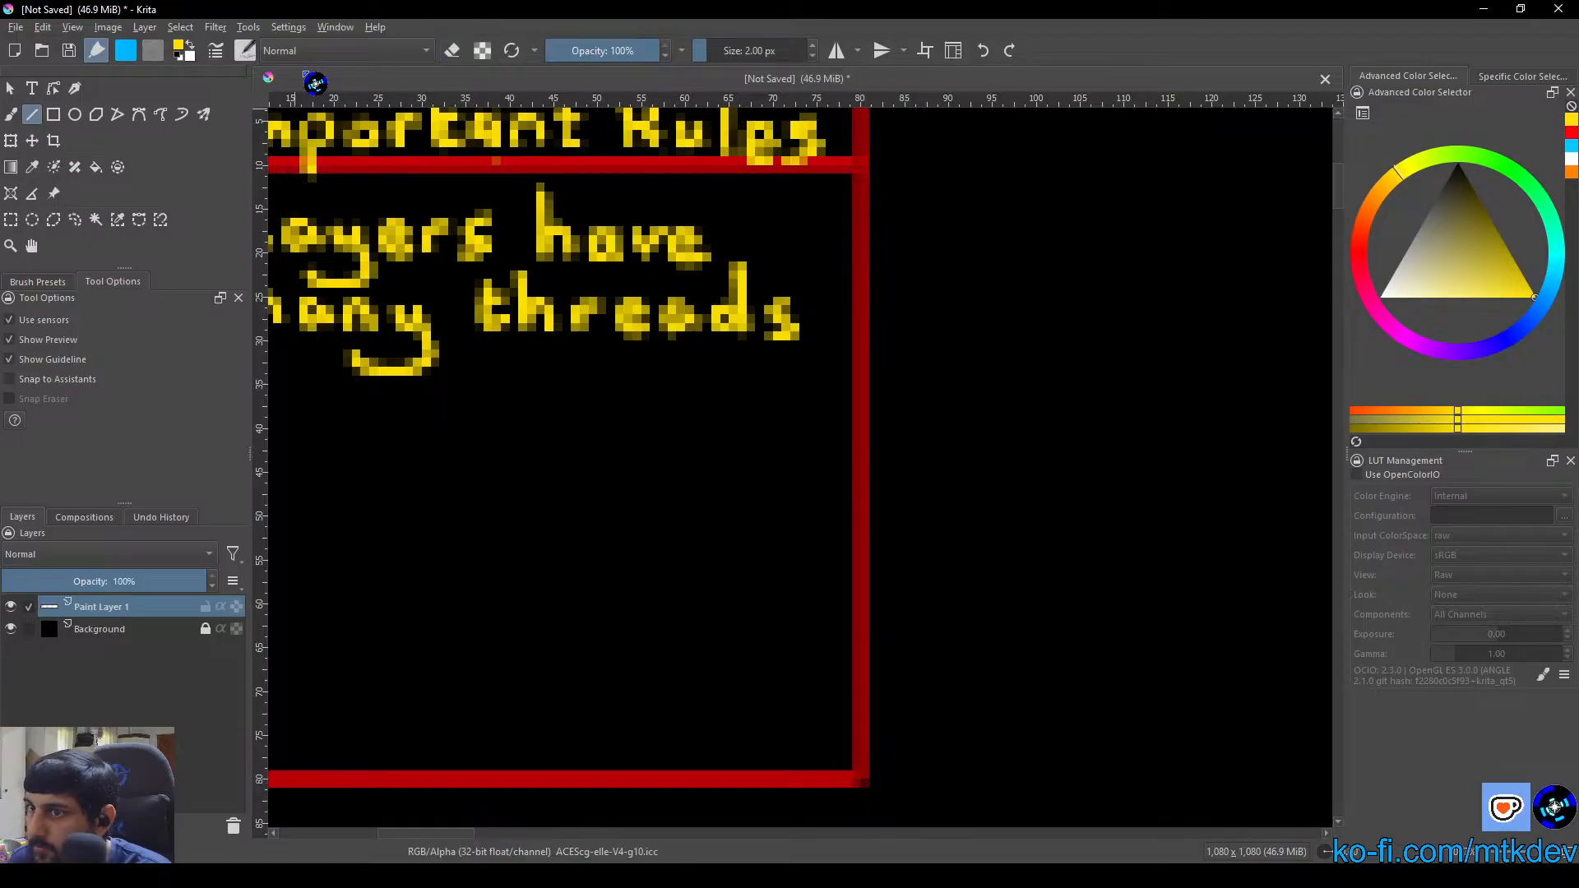
Try a 5 px straight line at the upper end of the red box's right border, then undo it
left_click(752, 50)
type("5")
key("Return")
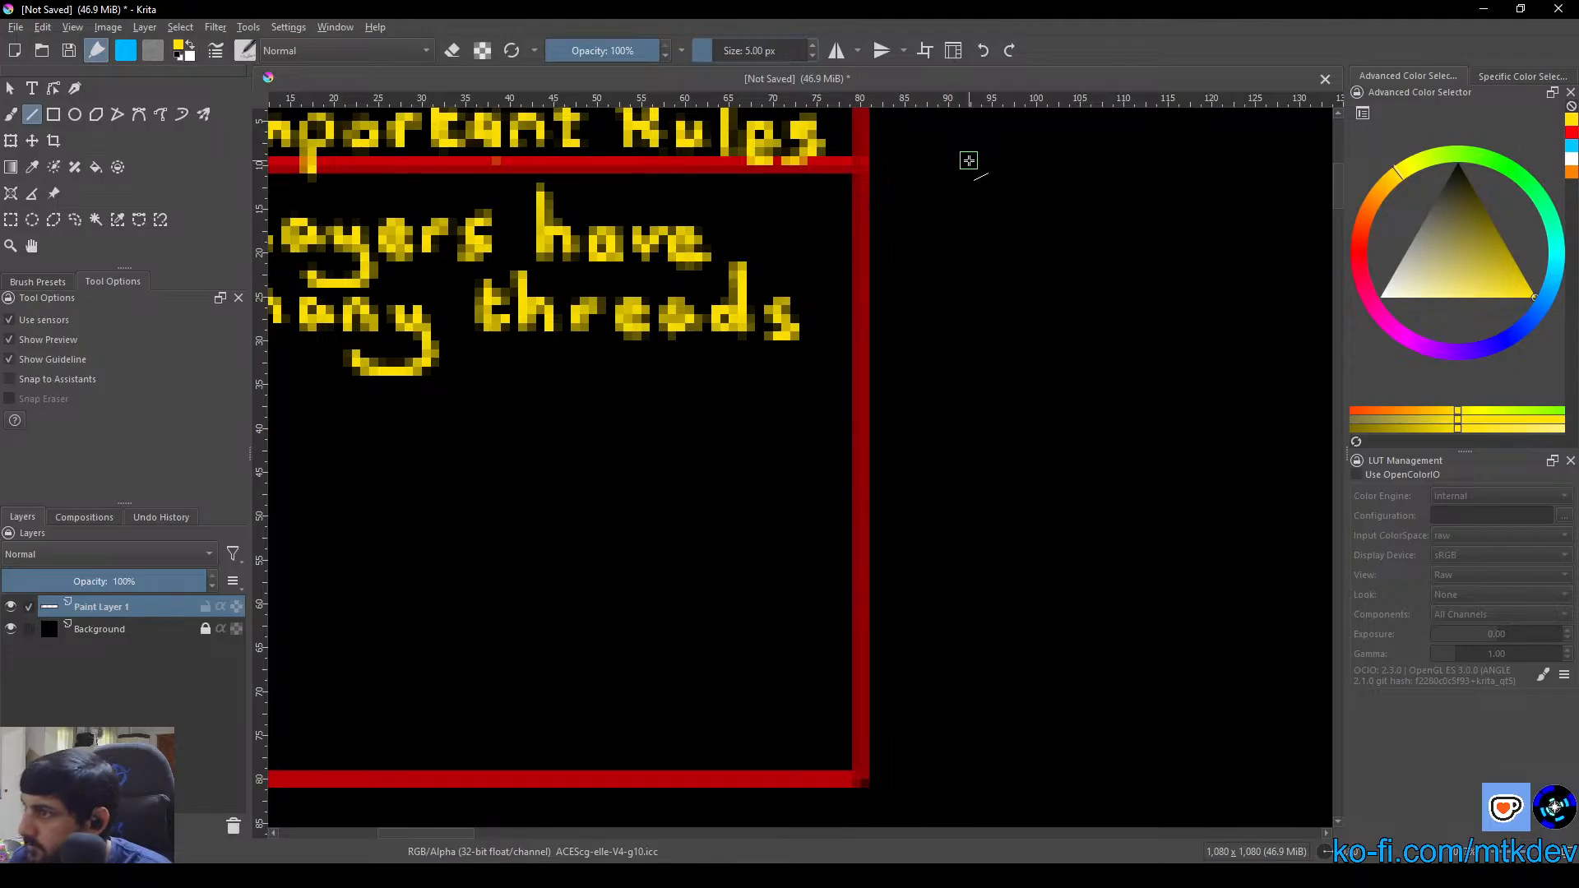
scroll(969, 160, "up", 4)
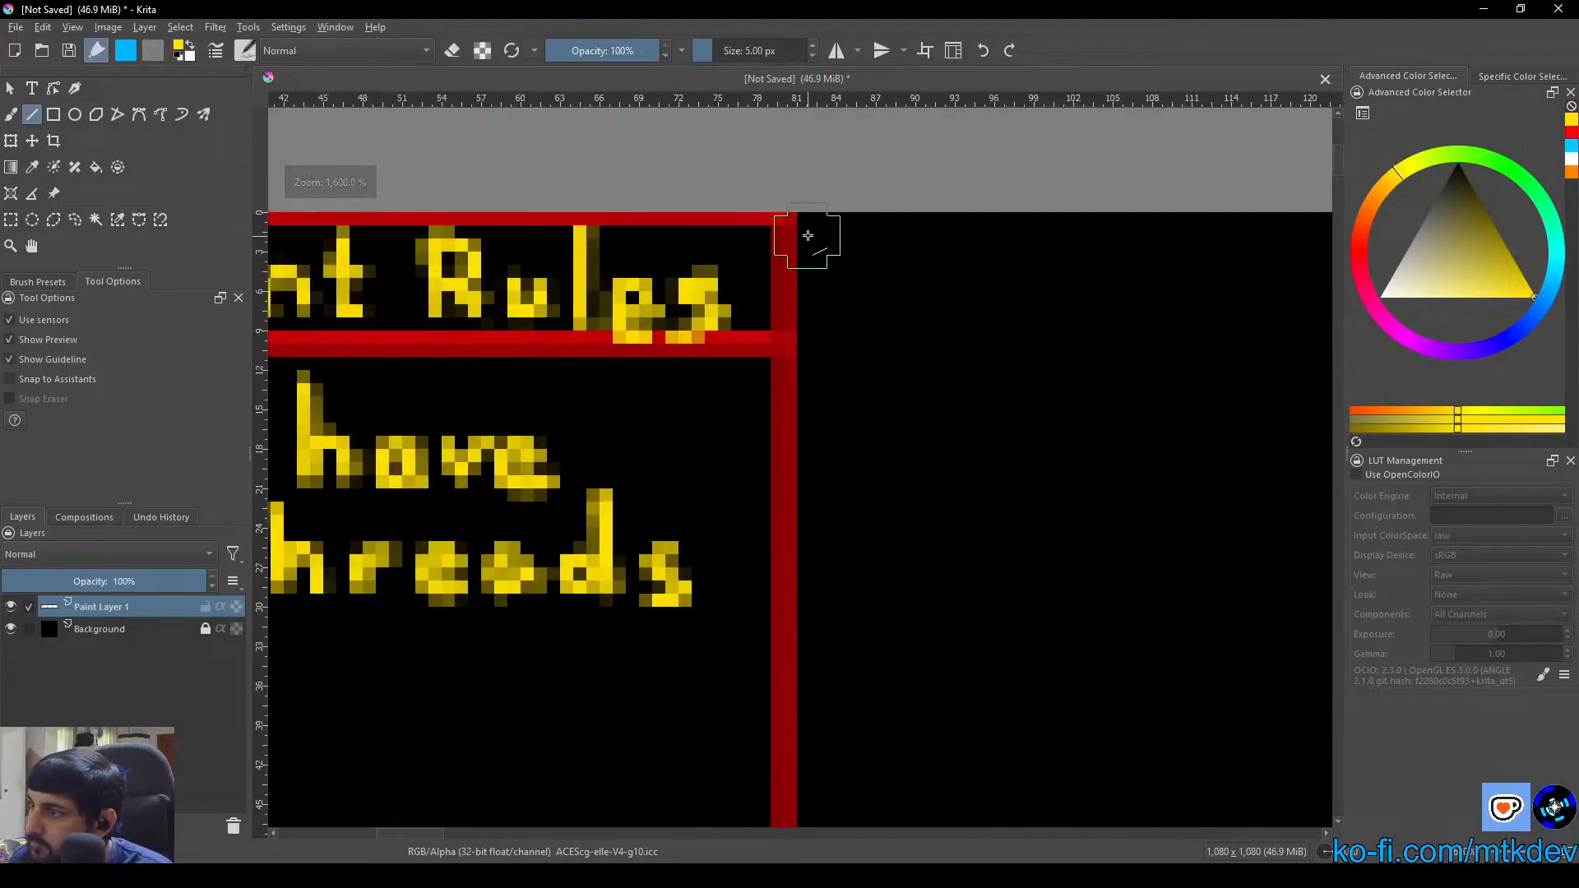
left_click_drag(802, 234, 786, 240)
key("ctrl+z")
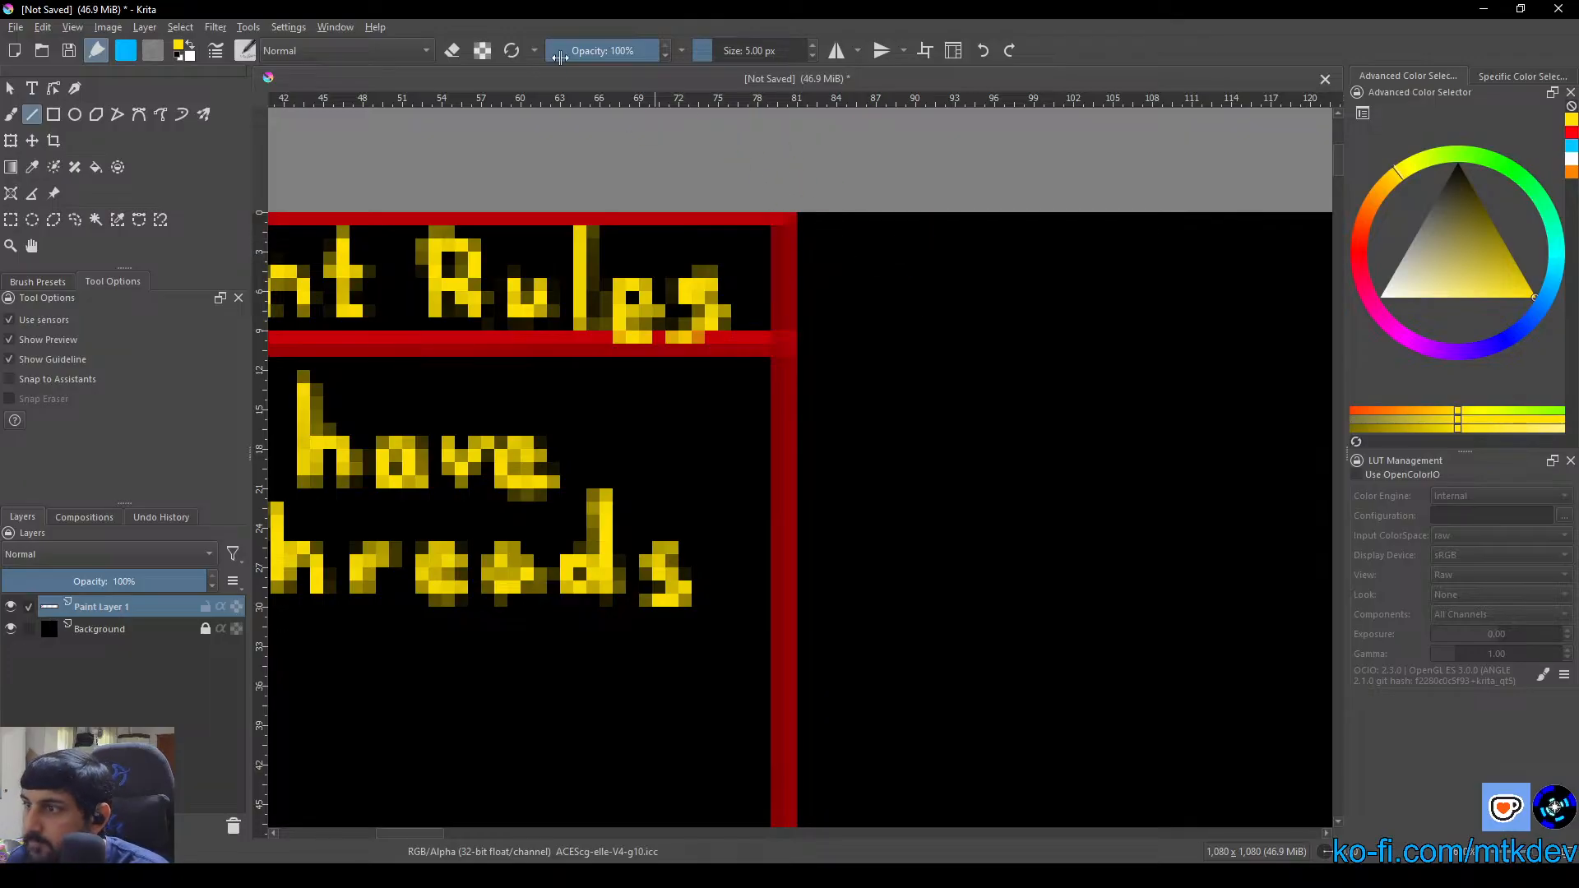
Try erasing at 5 px near the red box's upper-right corner, then restore the 2 px size and painting mode
left_click(452, 50)
mouse_move(845, 268)
left_mouse_down()
mouse_move(797, 233)
mouse_move(804, 247)
left_mouse_up()
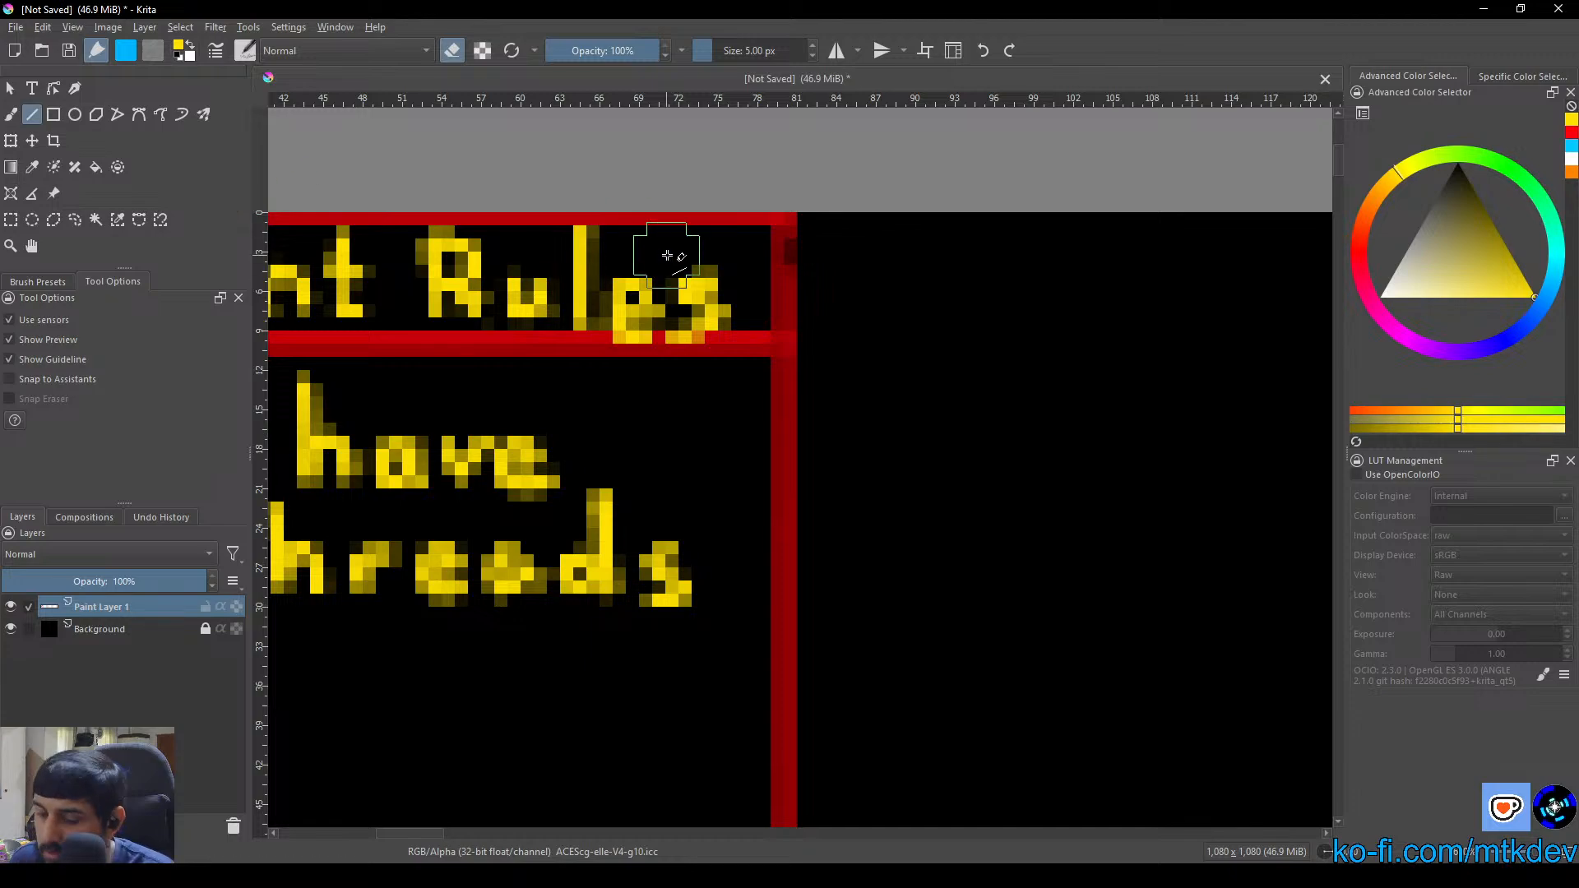
left_click(760, 53)
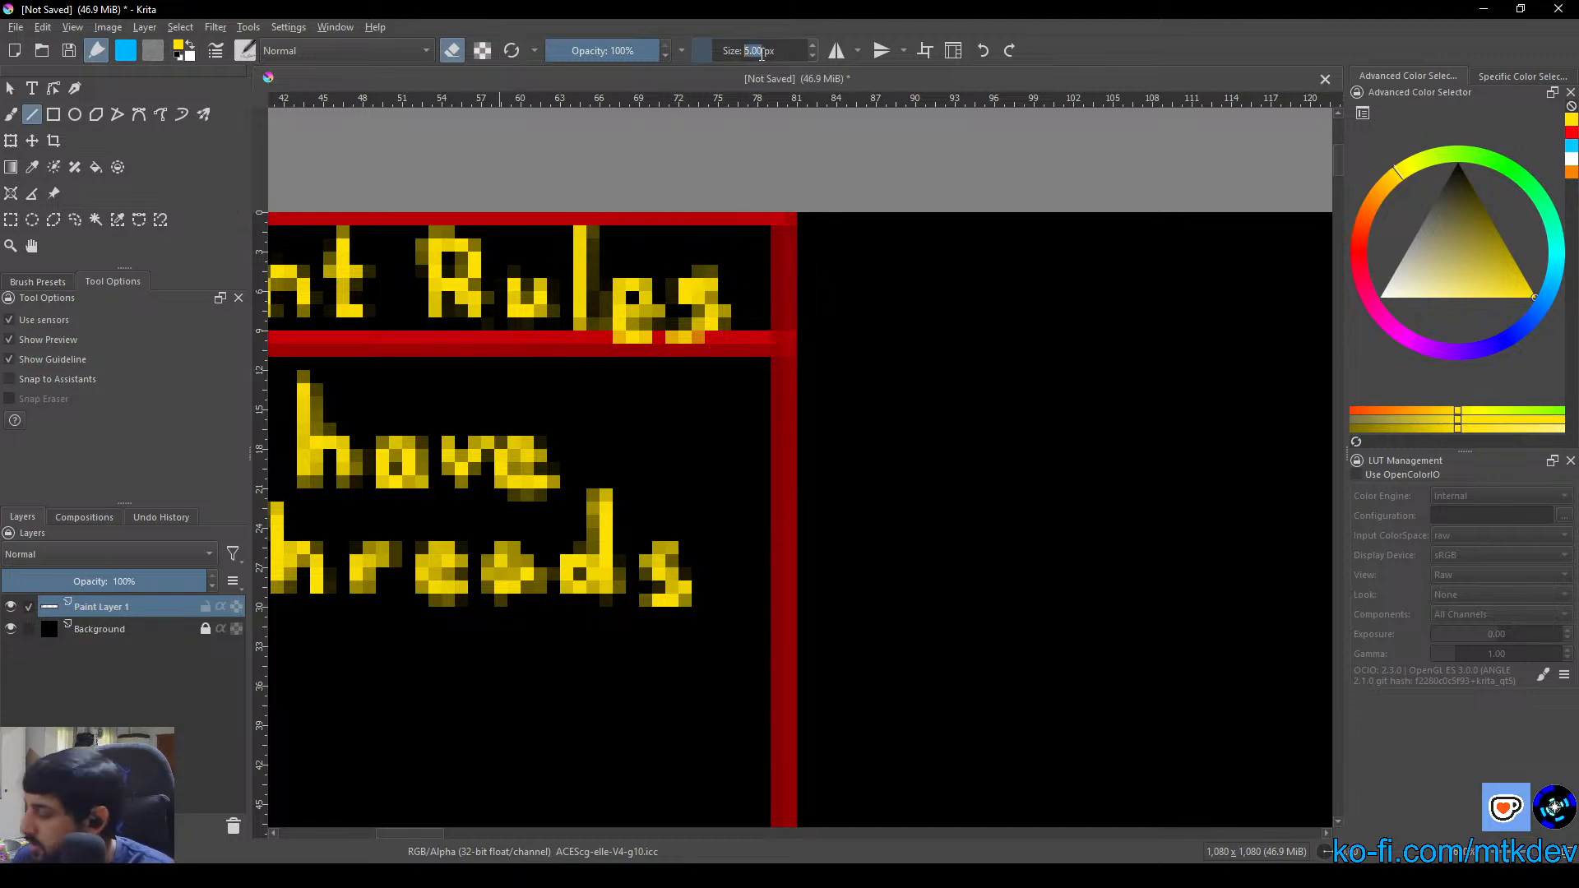
type("2")
key("Return")
mouse_move(421, 326)
left_mouse_down()
mouse_move(631, 282)
mouse_move(586, 269)
mouse_move(865, 176)
left_mouse_up()
left_click(456, 56)
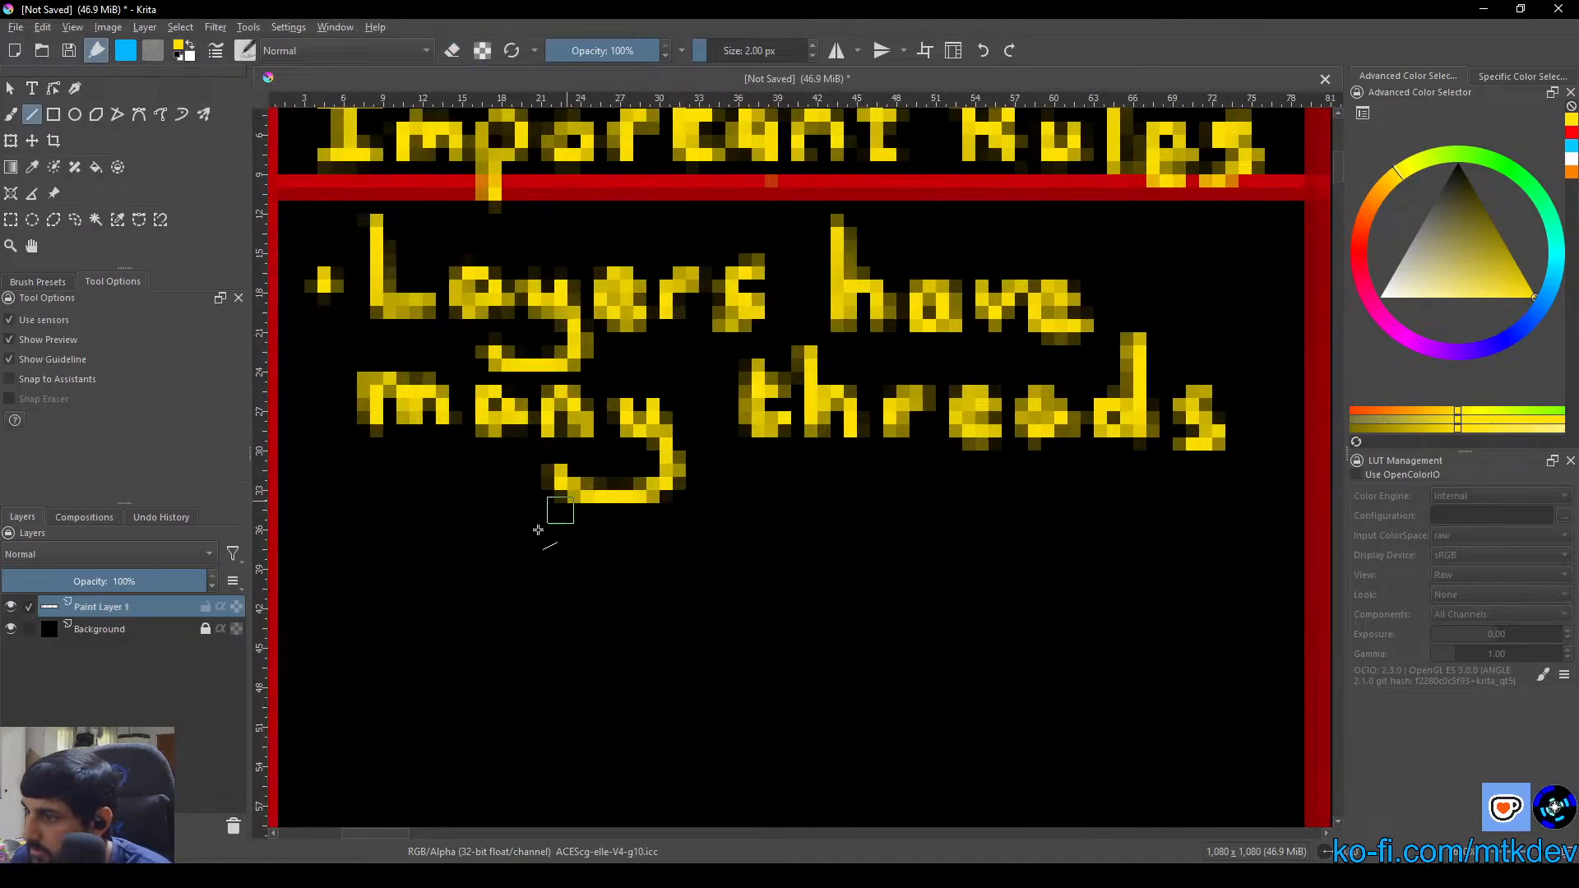
Set the brush size to 1 px and switch from the Line tool to the Freehand Brush for lettering below the first rule
mouse_move(517, 543)
left_mouse_down()
mouse_move(564, 459)
mouse_move(670, 502)
mouse_move(628, 483)
mouse_move(623, 421)
left_mouse_up()
scroll(562, 505, "down", 1)
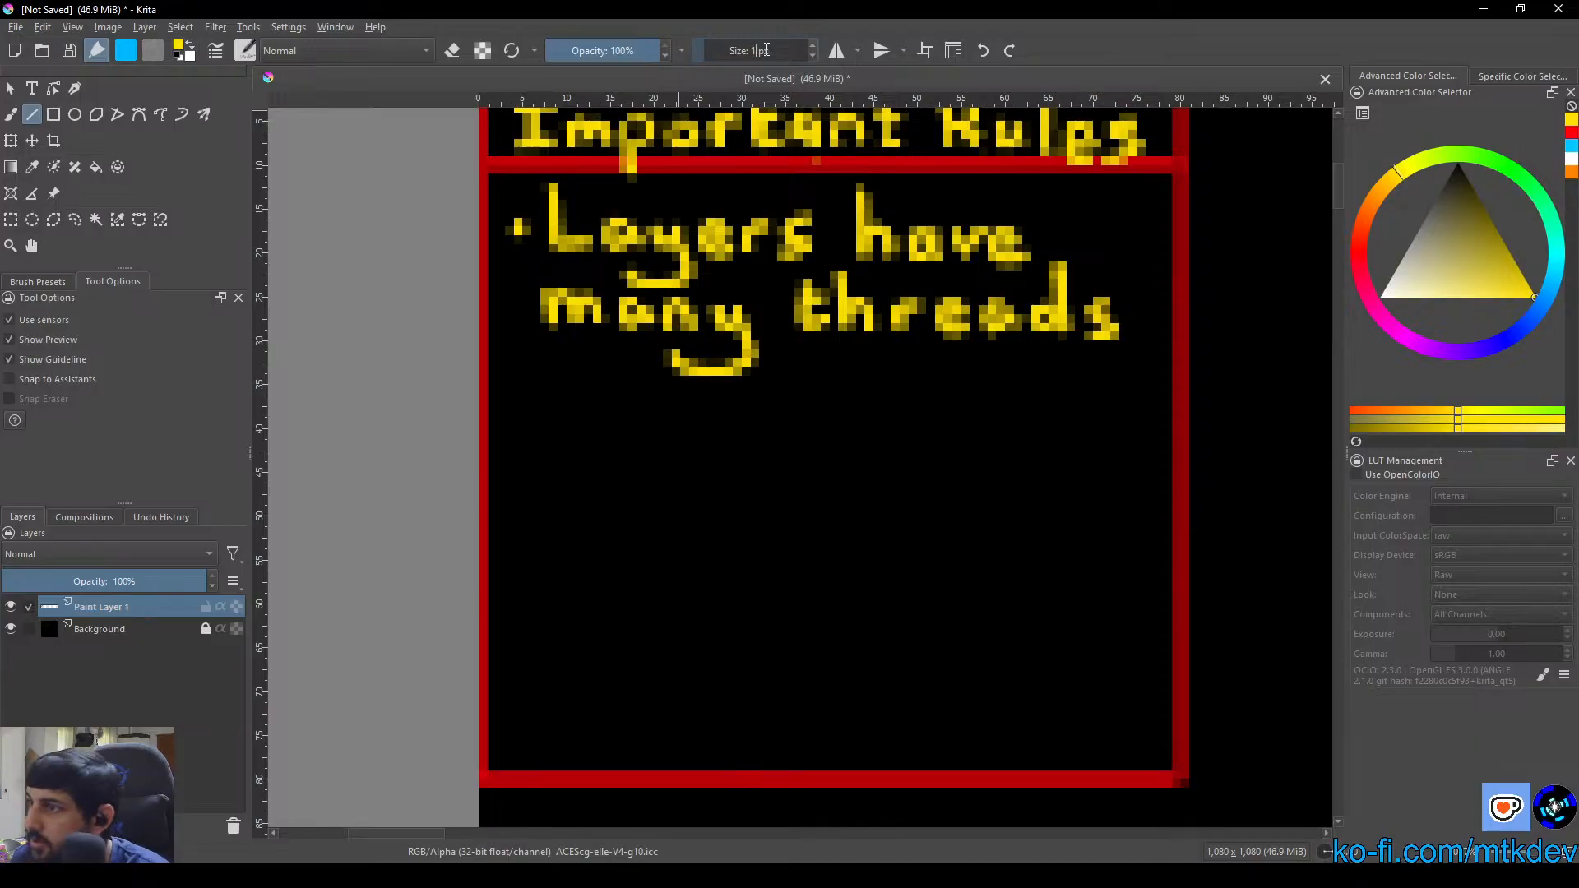
scroll(765, 49, "down", 1)
left_click_drag(594, 445, 674, 446)
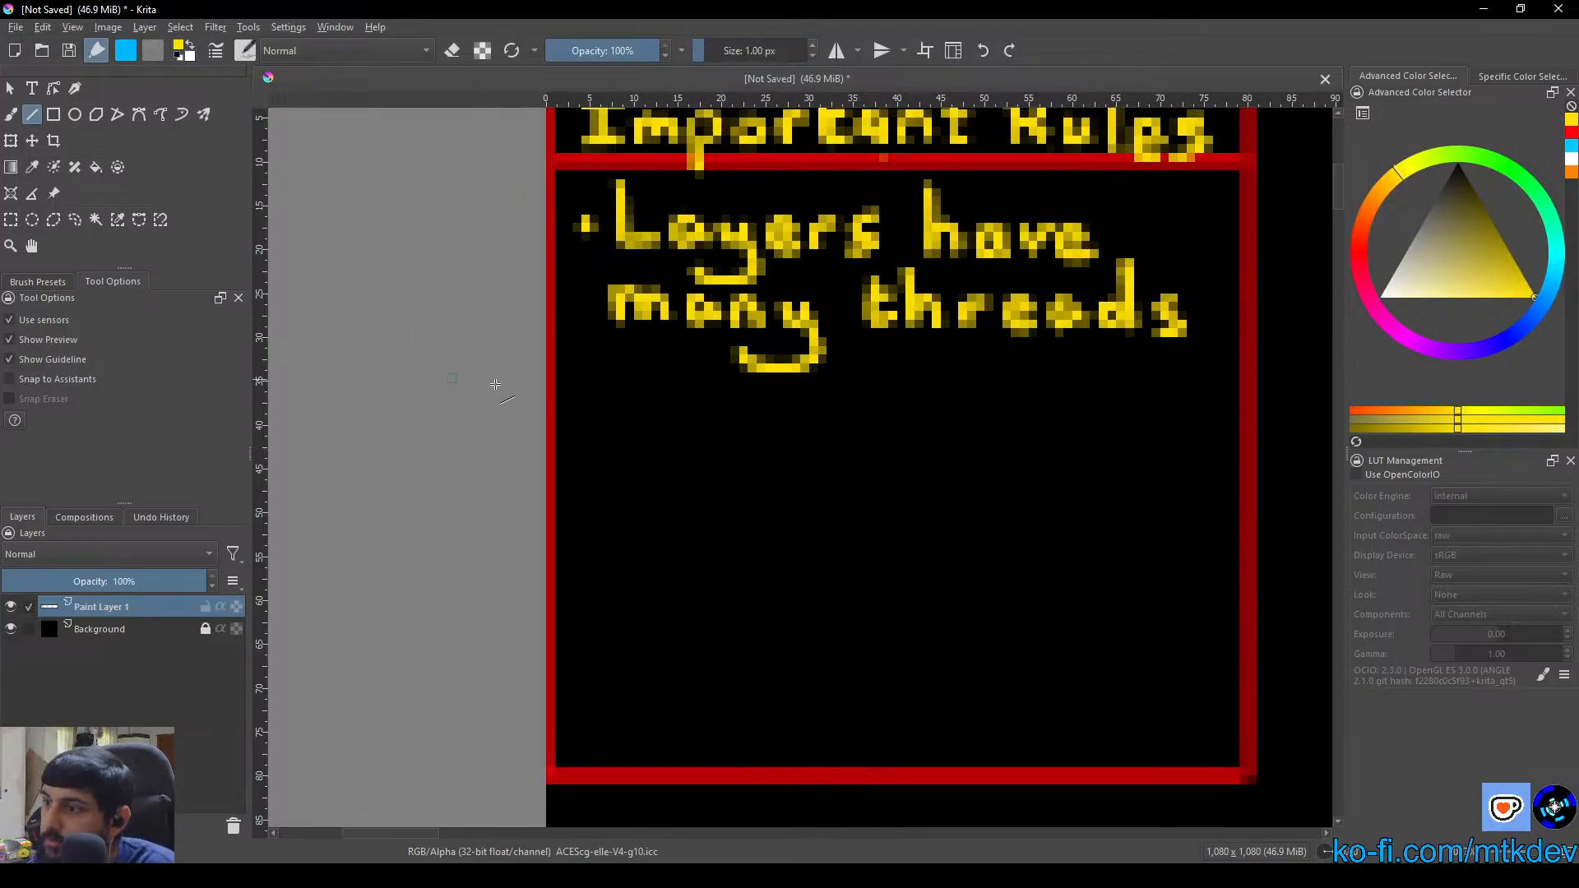
left_click_drag(584, 404, 585, 404)
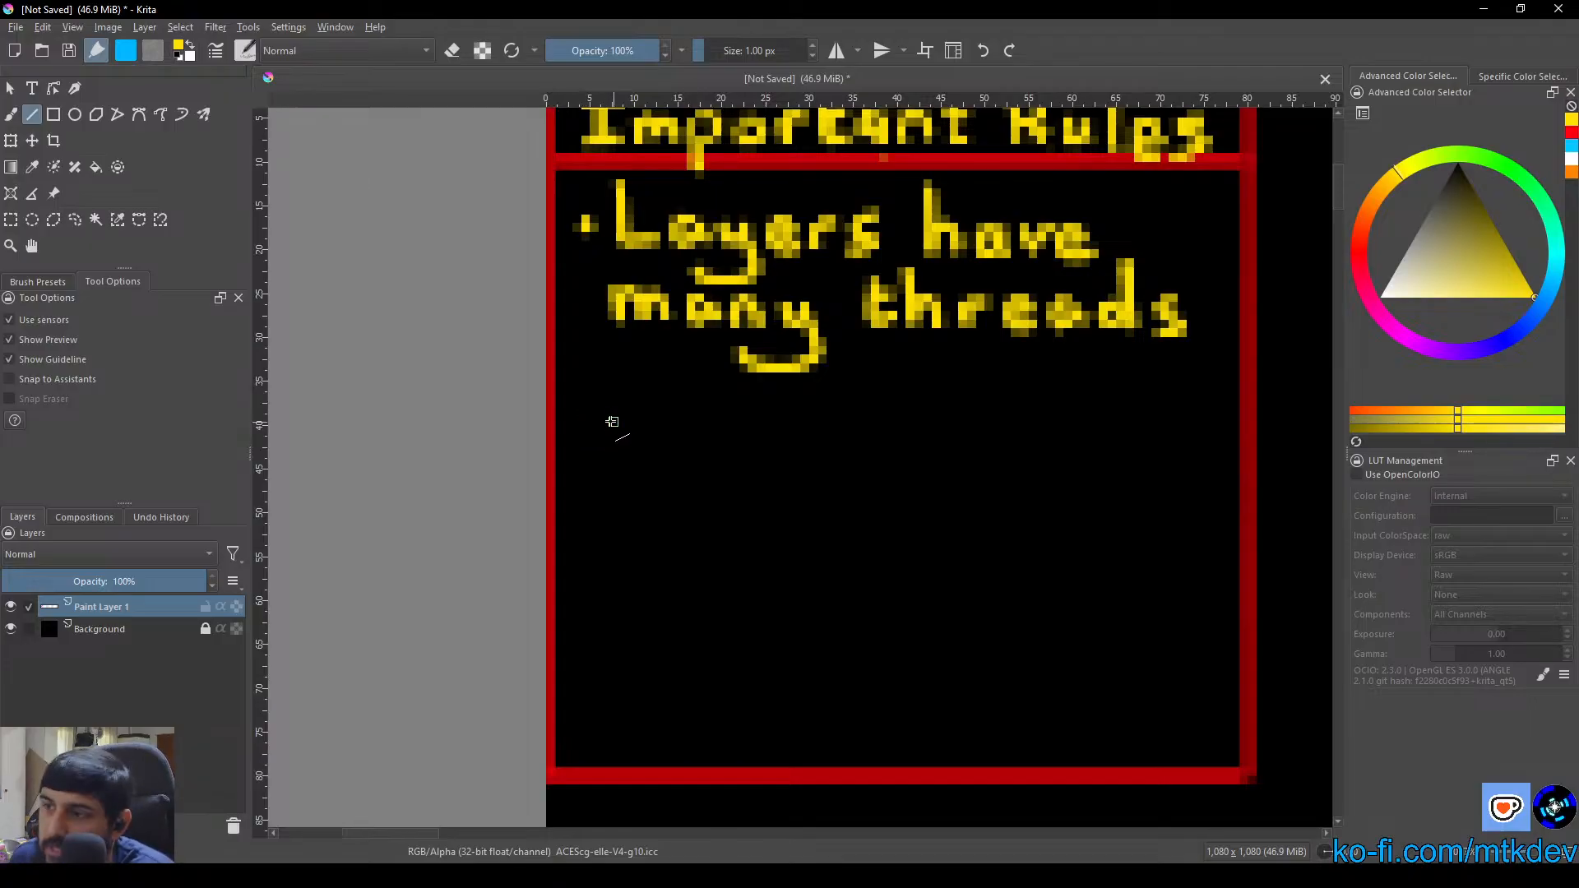
left_click(13, 116)
scroll(581, 404, "down", 1)
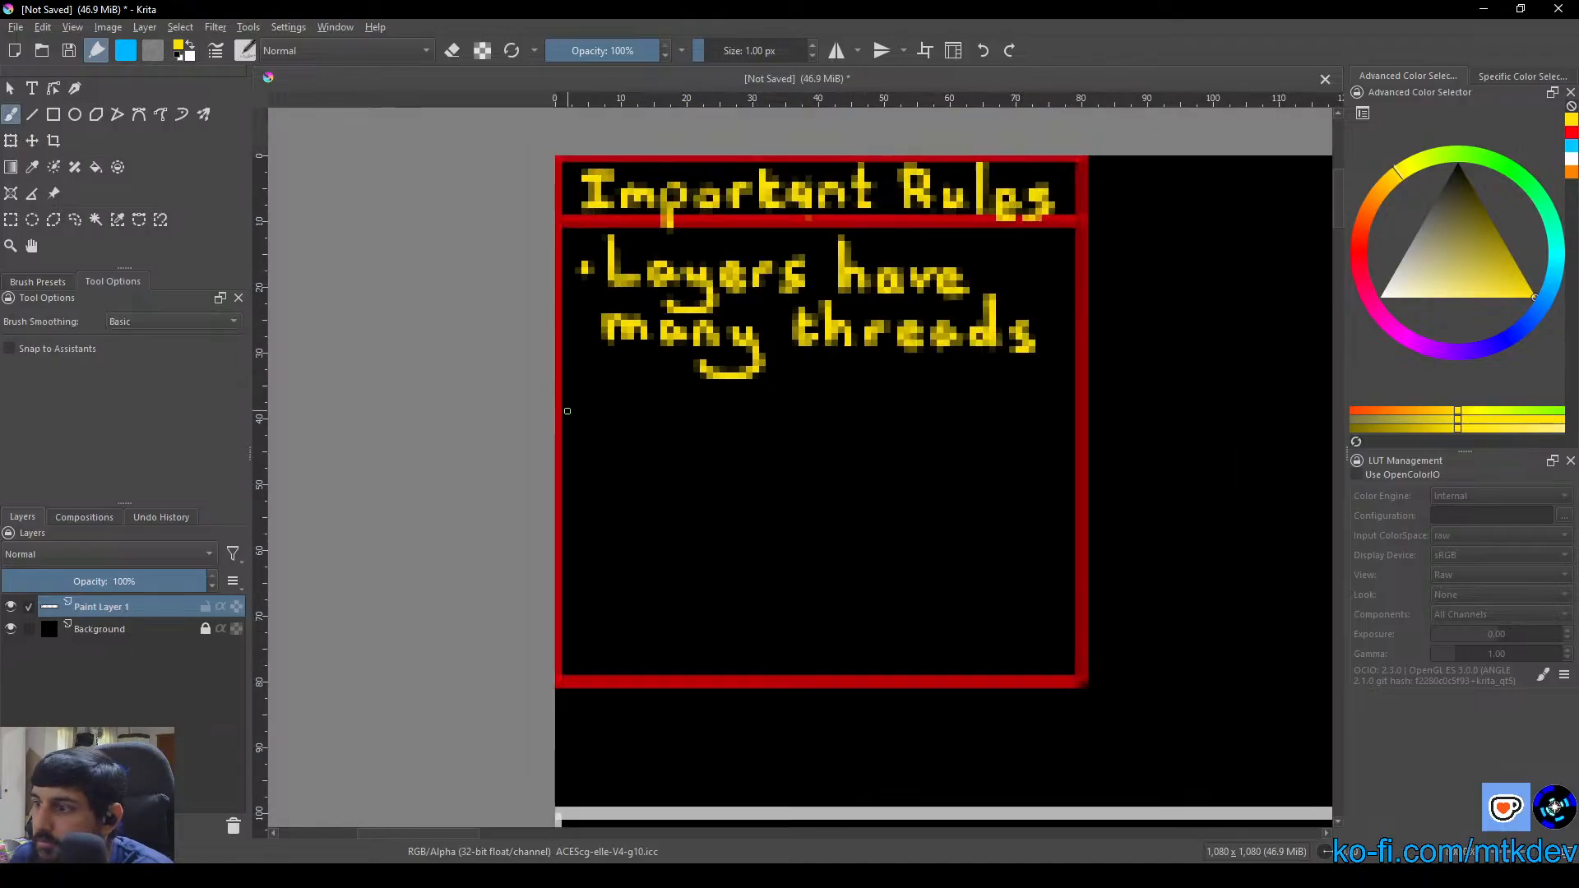
Hand-letter a bullet and "Lay" in yellow below the first rule to begin the second rule
mouse_move(567, 413)
left_mouse_down()
mouse_move(540, 414)
mouse_move(557, 467)
left_mouse_up()
scroll(562, 414, "up", 2)
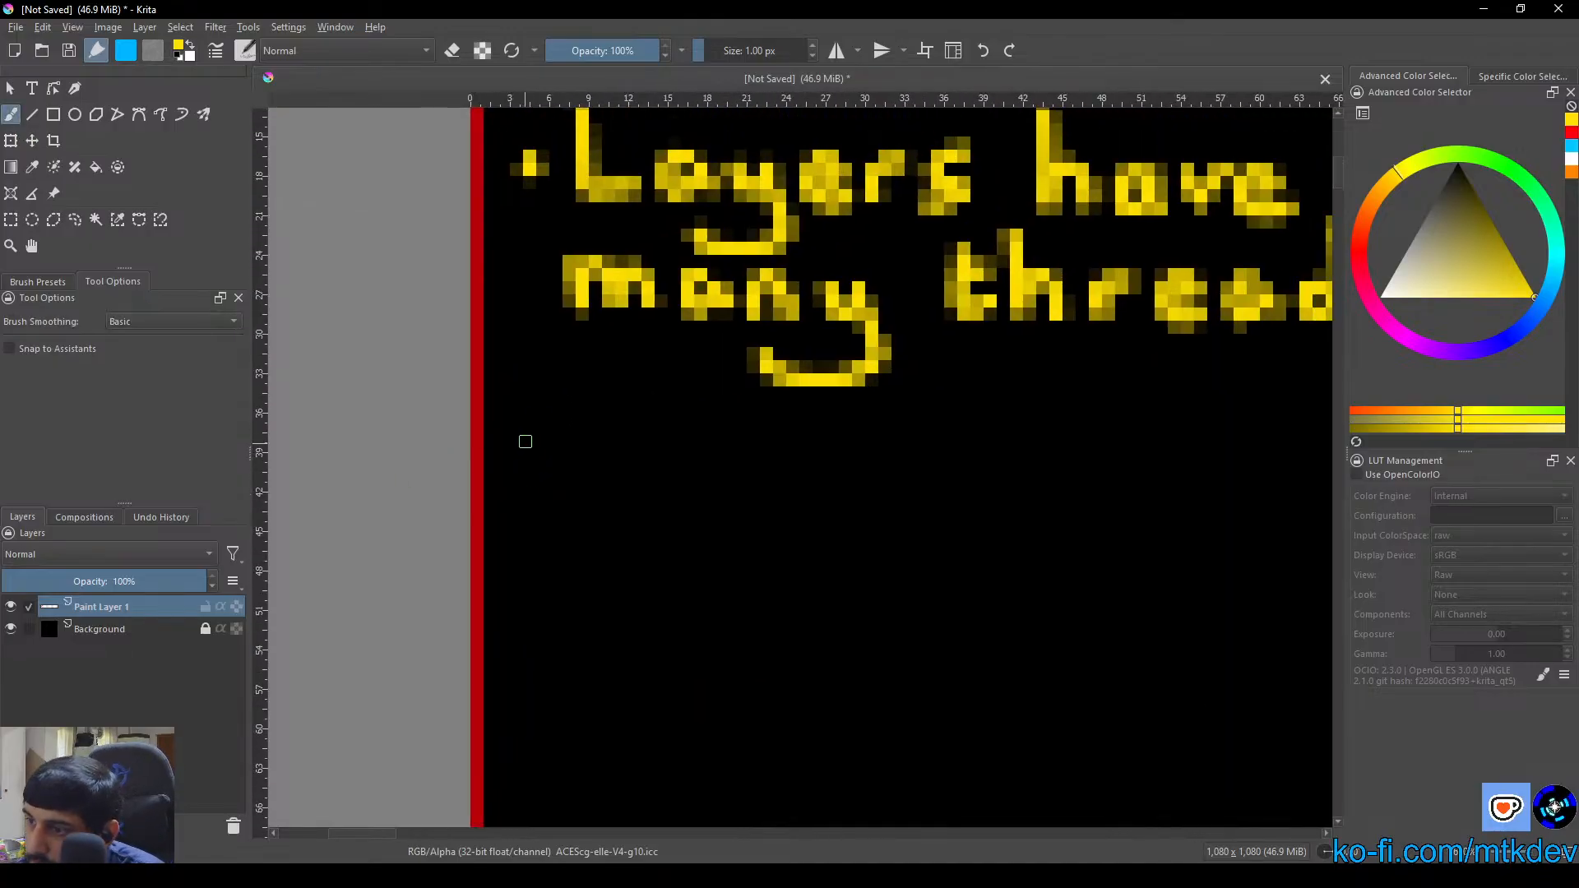
left_click(530, 432)
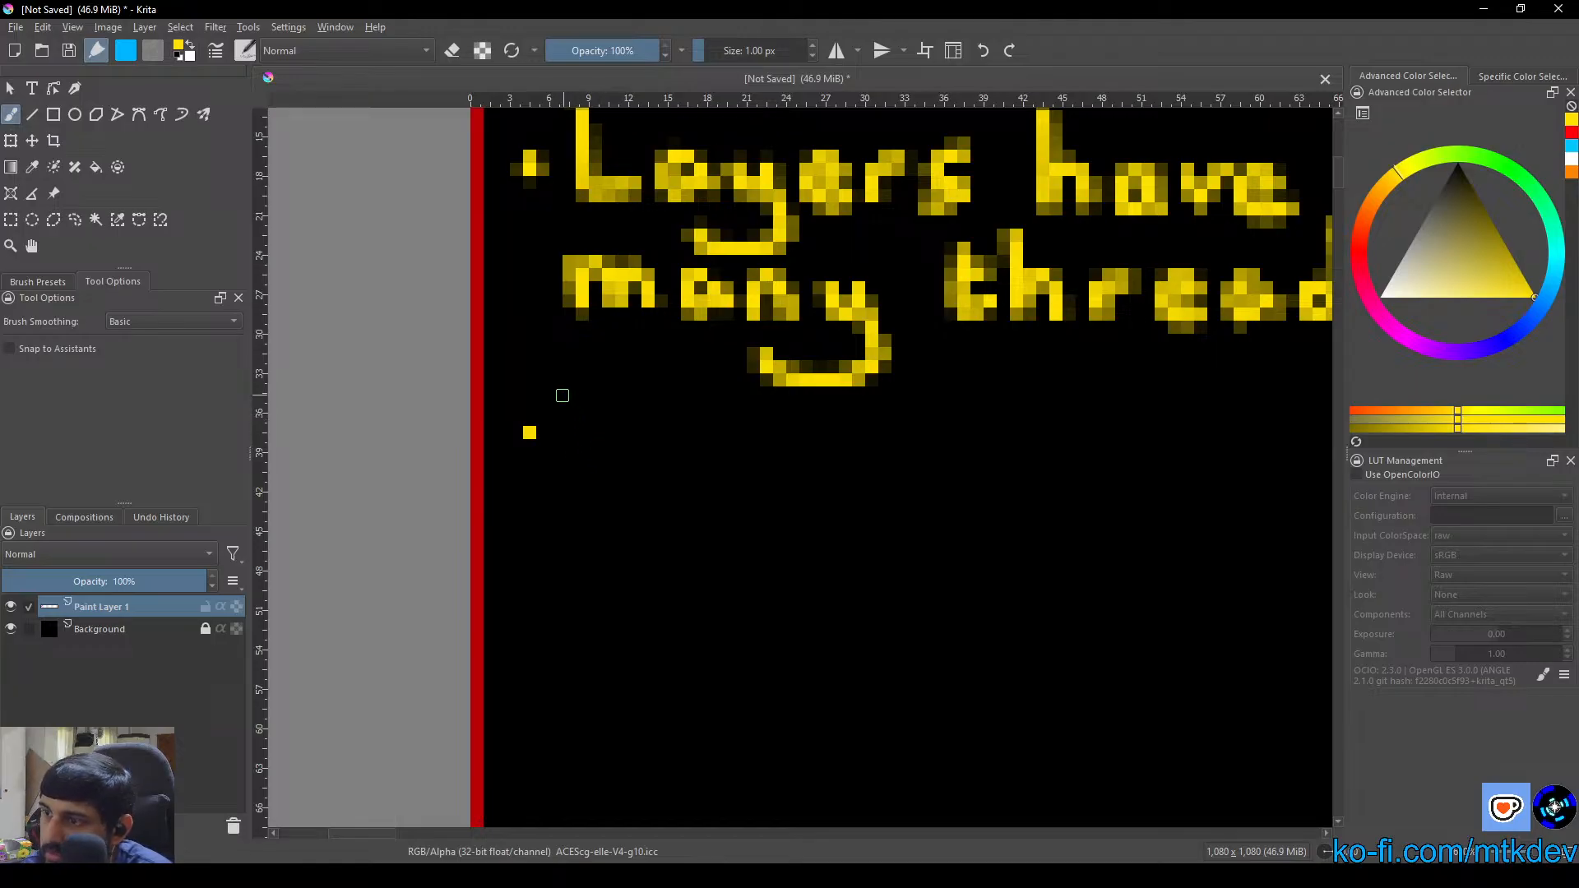
mouse_move(563, 396)
left_mouse_down()
mouse_move(558, 469)
mouse_move(560, 384)
mouse_move(558, 465)
mouse_move(612, 458)
left_mouse_up()
left_click_drag(613, 458, 557, 460)
left_click_drag(651, 432, 634, 464)
mouse_move(655, 433)
left_mouse_down()
mouse_move(673, 461)
mouse_move(634, 475)
mouse_move(705, 477)
mouse_move(735, 437)
mouse_move(681, 528)
mouse_move(744, 500)
mouse_move(693, 534)
mouse_move(680, 512)
mouse_move(731, 534)
left_mouse_up()
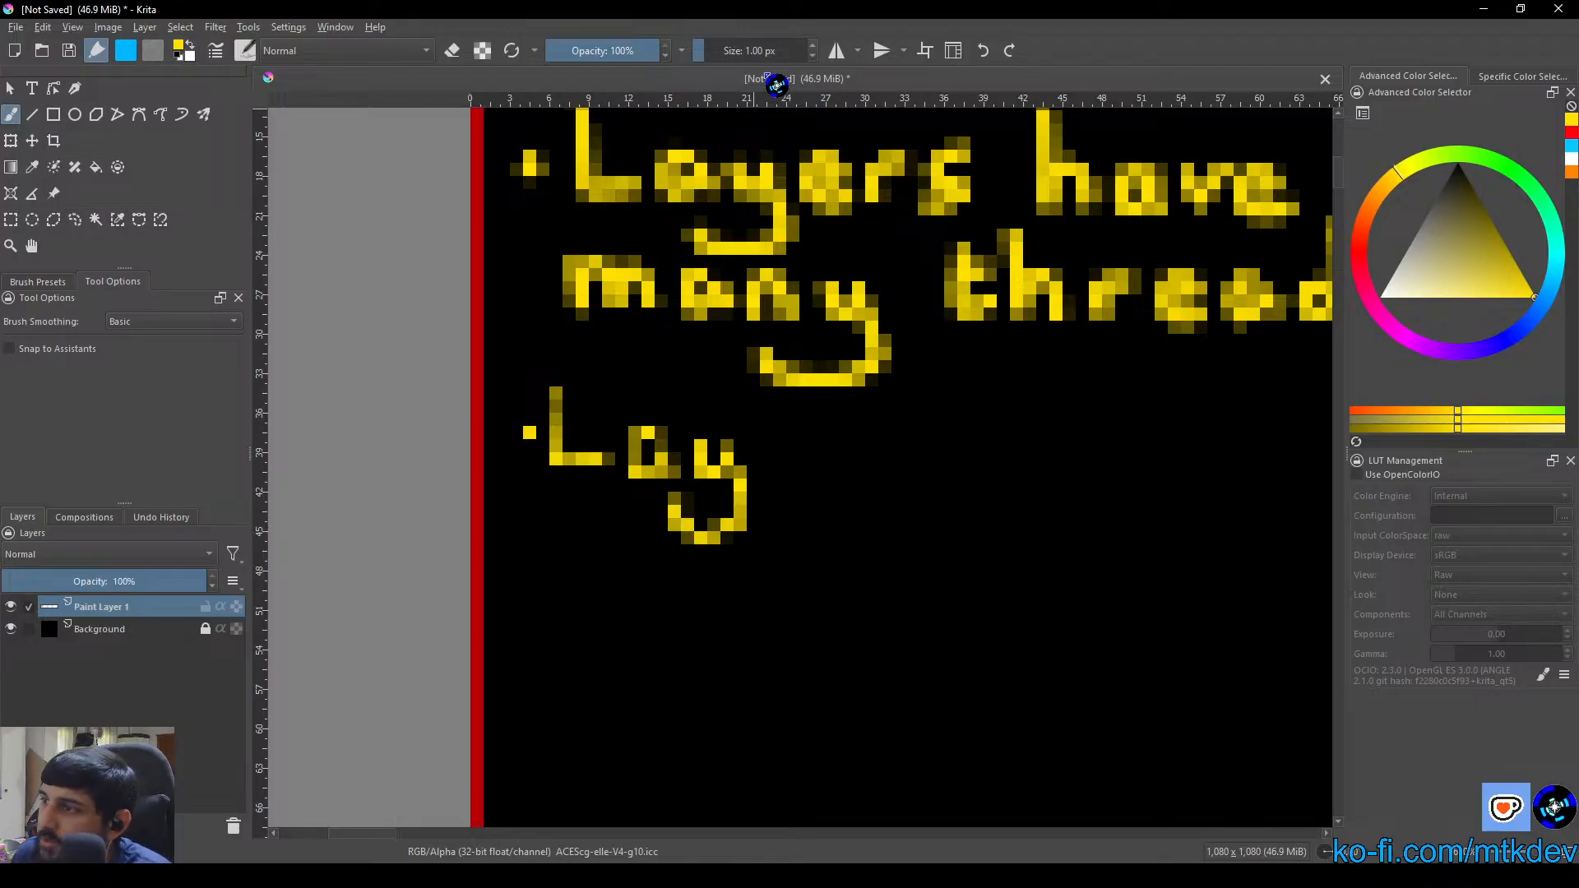
Try lettering the "e" after "Lay" with a 1.5 px brush, then undo the stroke
double_click(749, 50)
type("1.5")
key("Return")
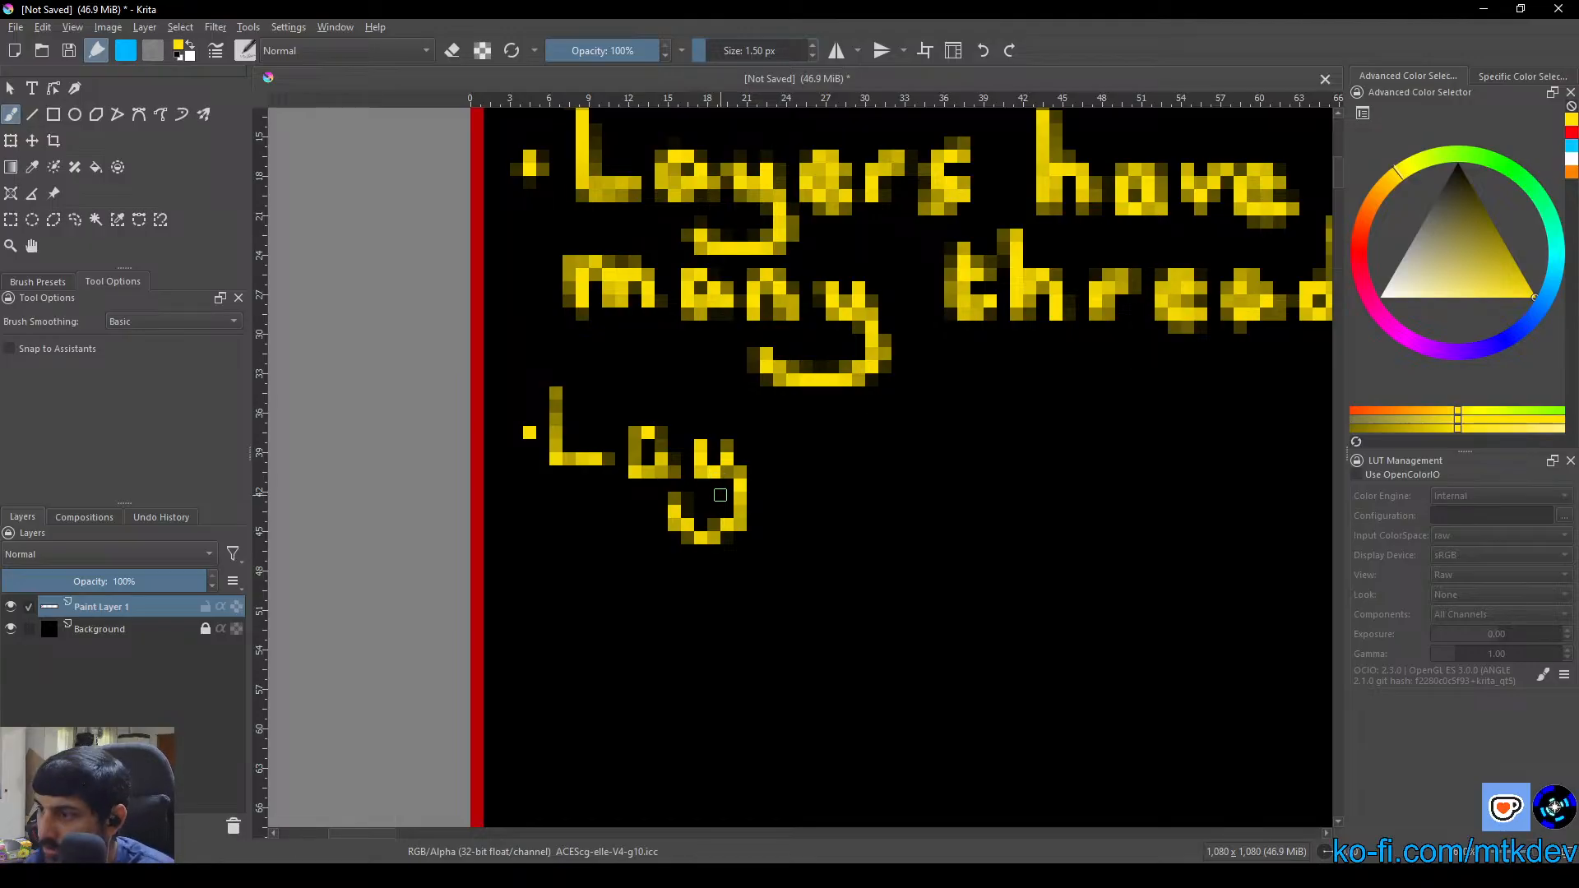
left_click_drag(773, 454, 807, 463)
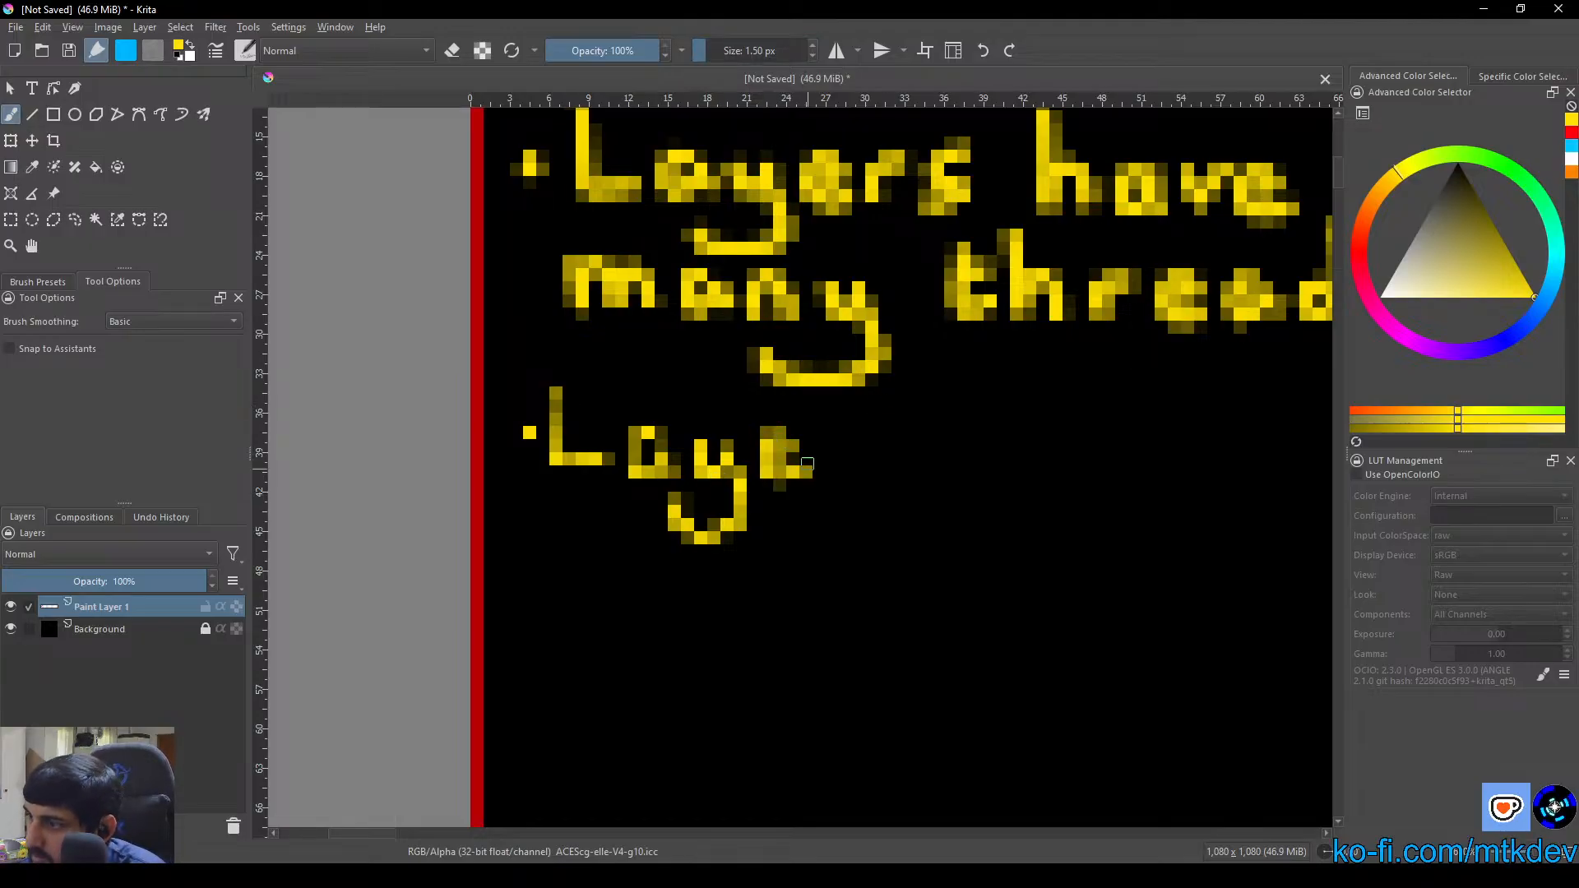
key("ctrl+z")
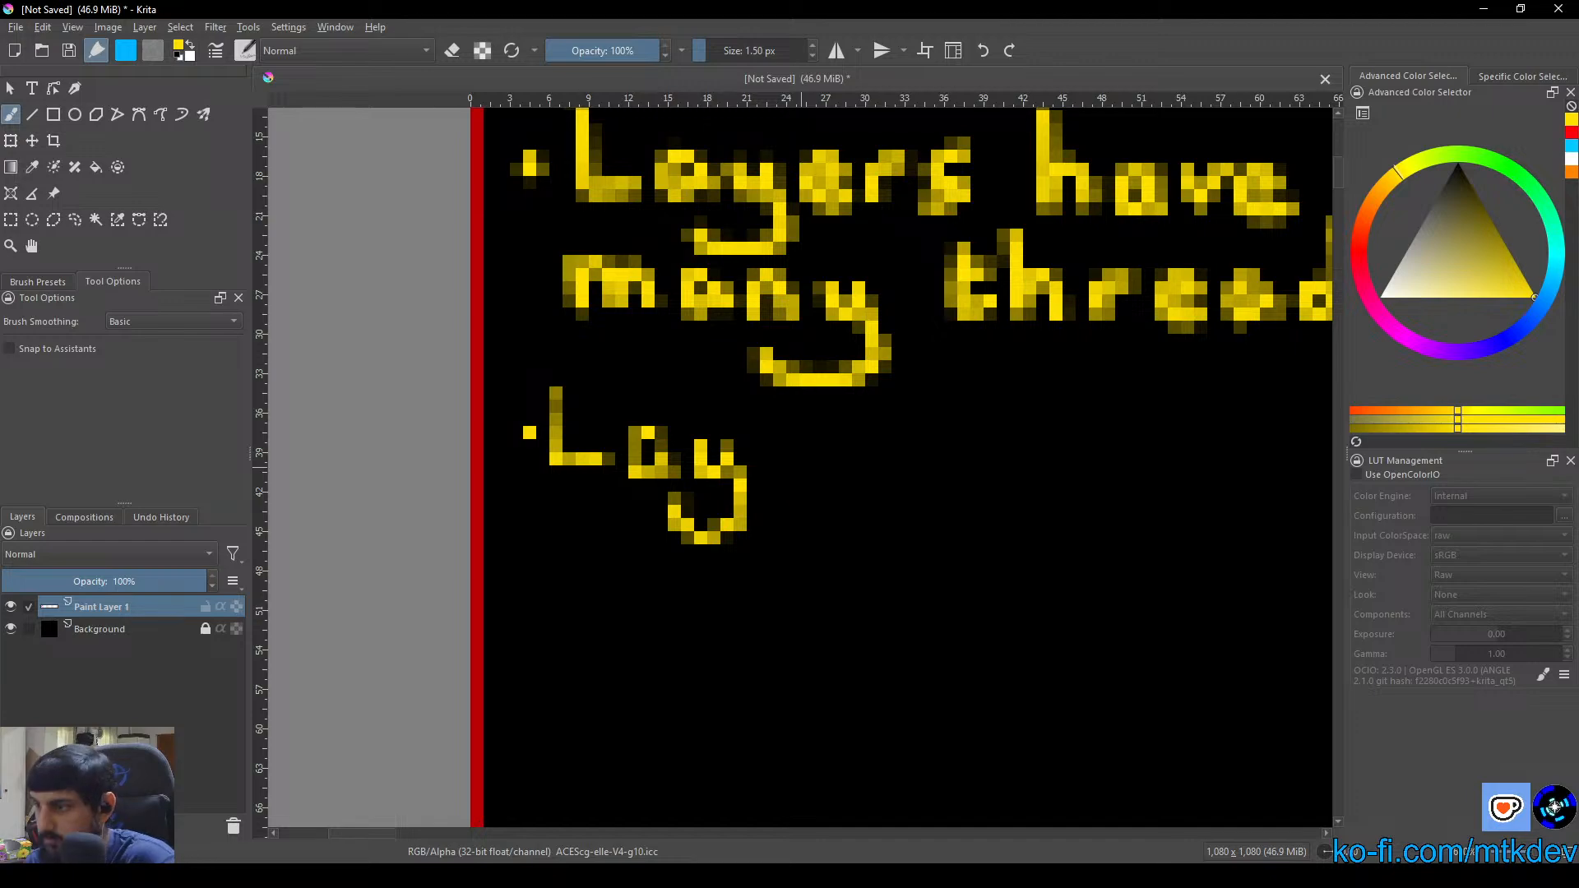
Set the brush size to 1.25 px and letter "ers" to complete the word "Layers"
double_click(774, 51)
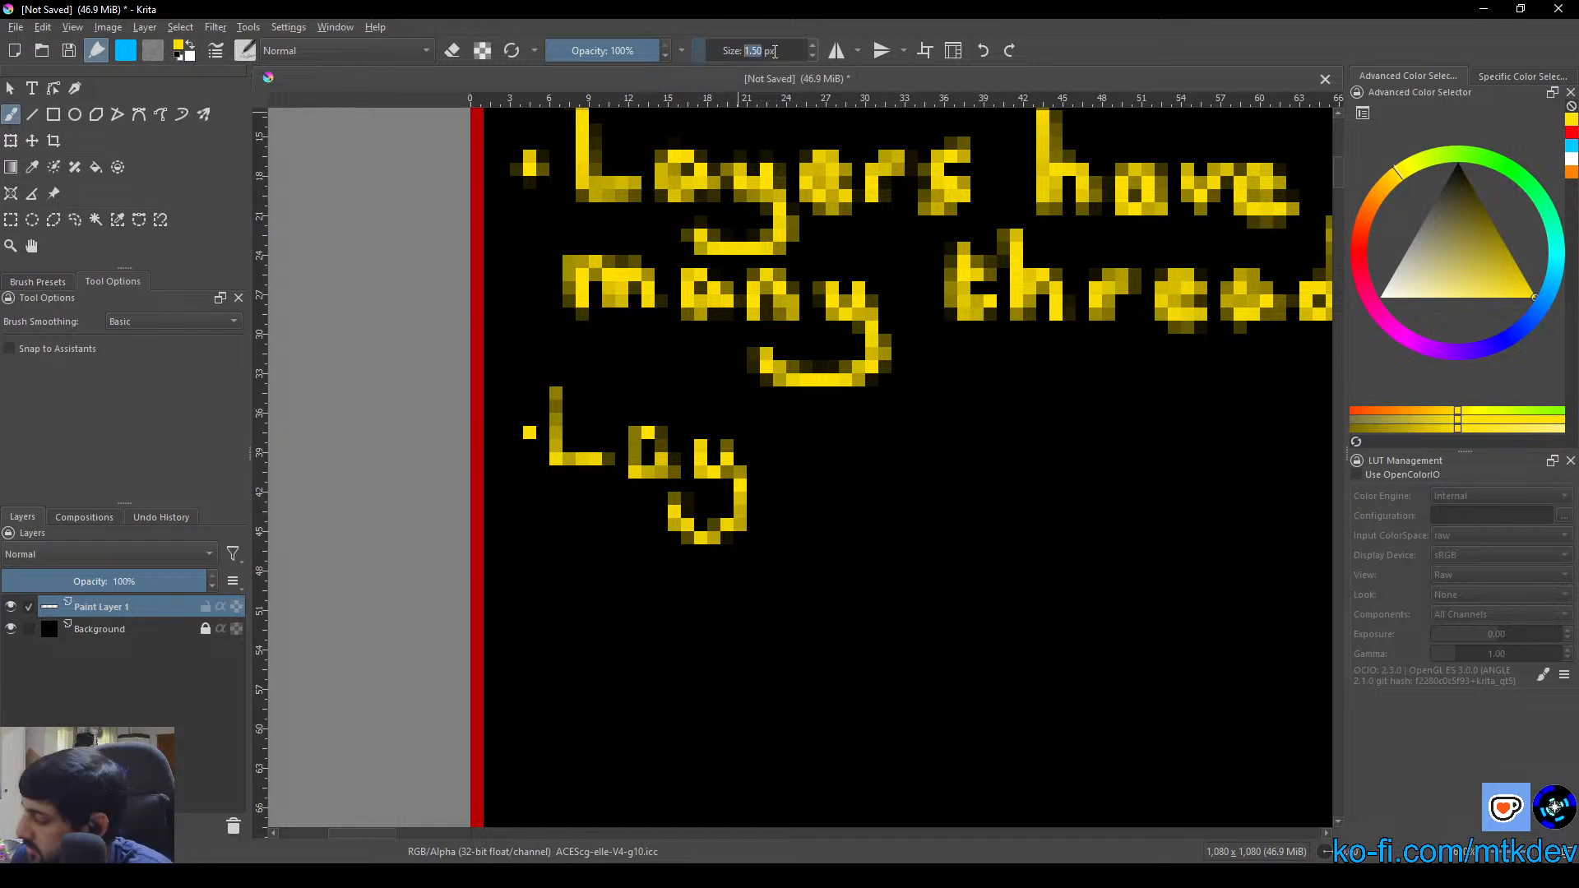
type("1.25")
key("Return")
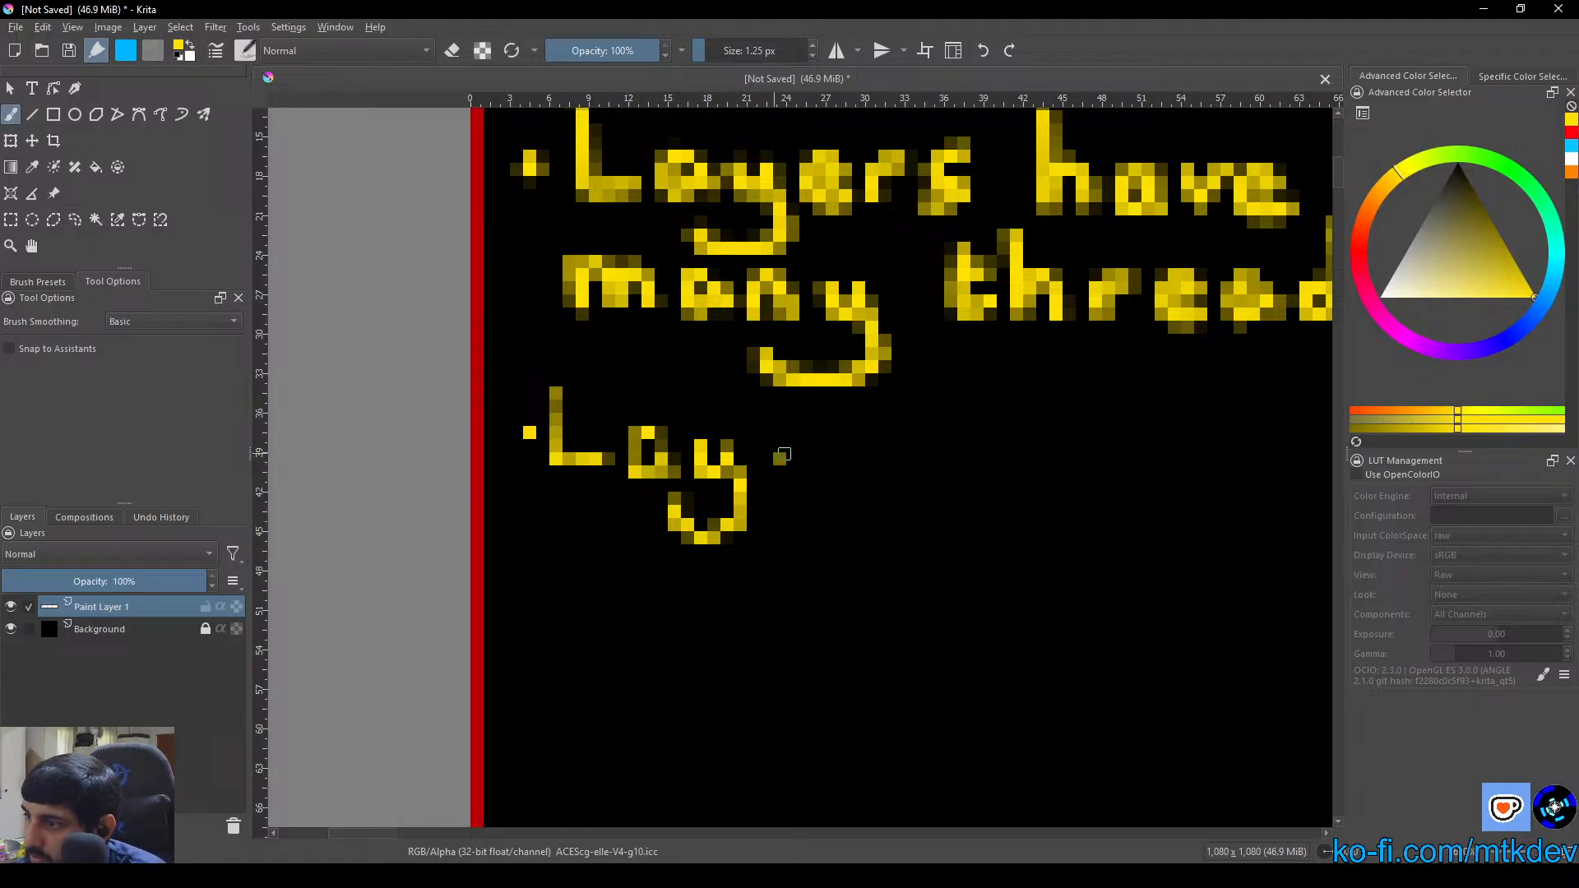
mouse_move(782, 455)
left_mouse_down()
mouse_move(763, 452)
mouse_move(798, 468)
mouse_move(846, 445)
mouse_move(901, 473)
mouse_move(870, 487)
left_mouse_up()
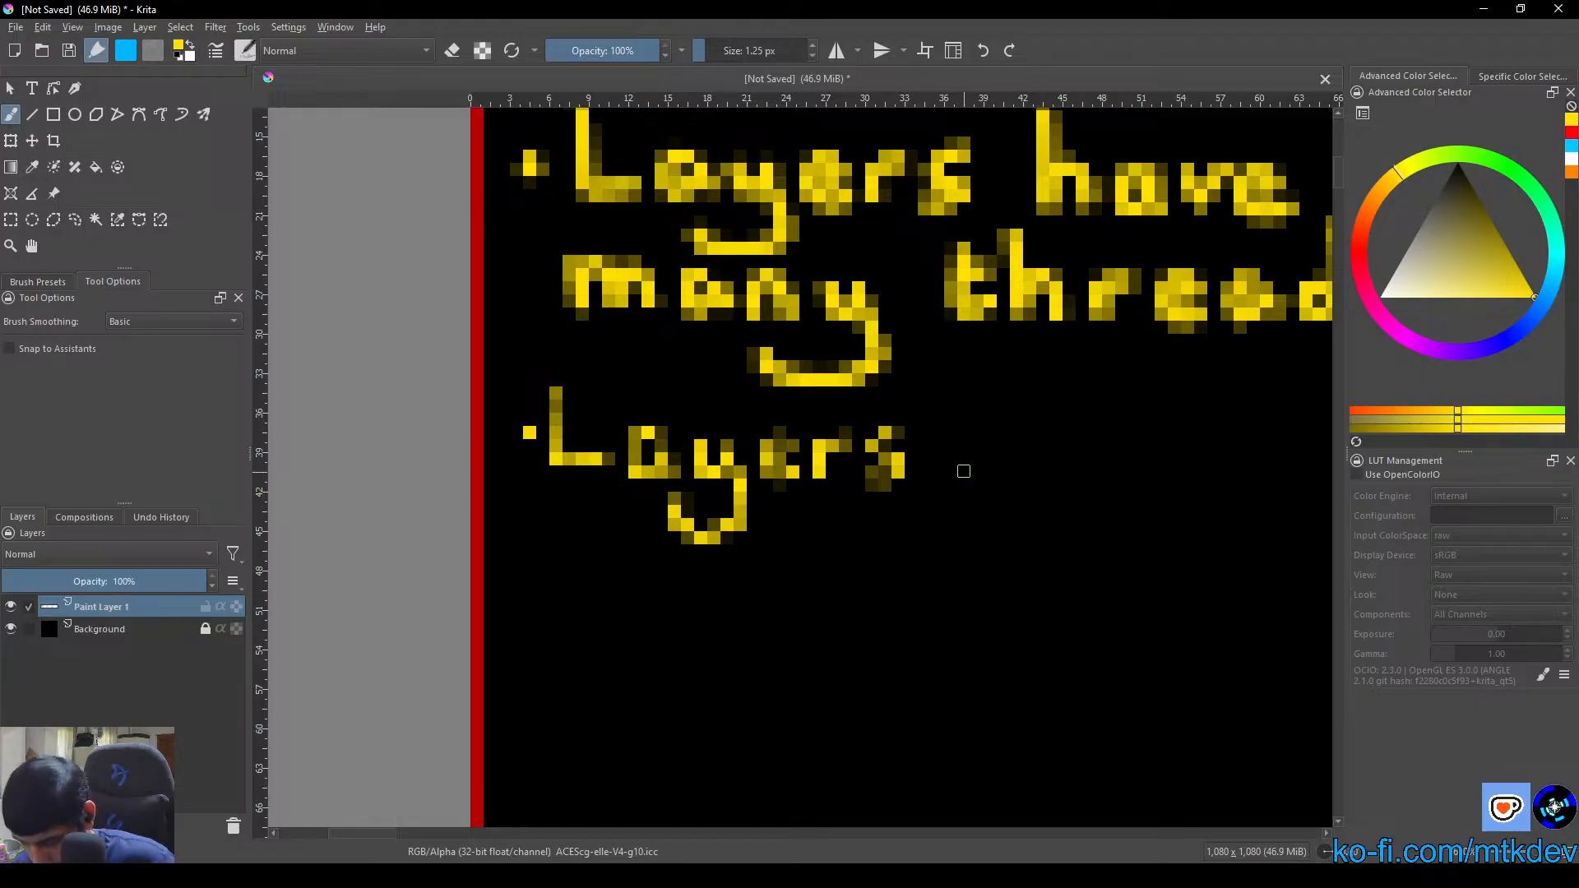
Undo the stray first letter stroke after "Layers" and letter "talk to" on the same line instead
mouse_move(958, 466)
left_mouse_down()
mouse_move(754, 445)
mouse_move(777, 454)
left_mouse_up()
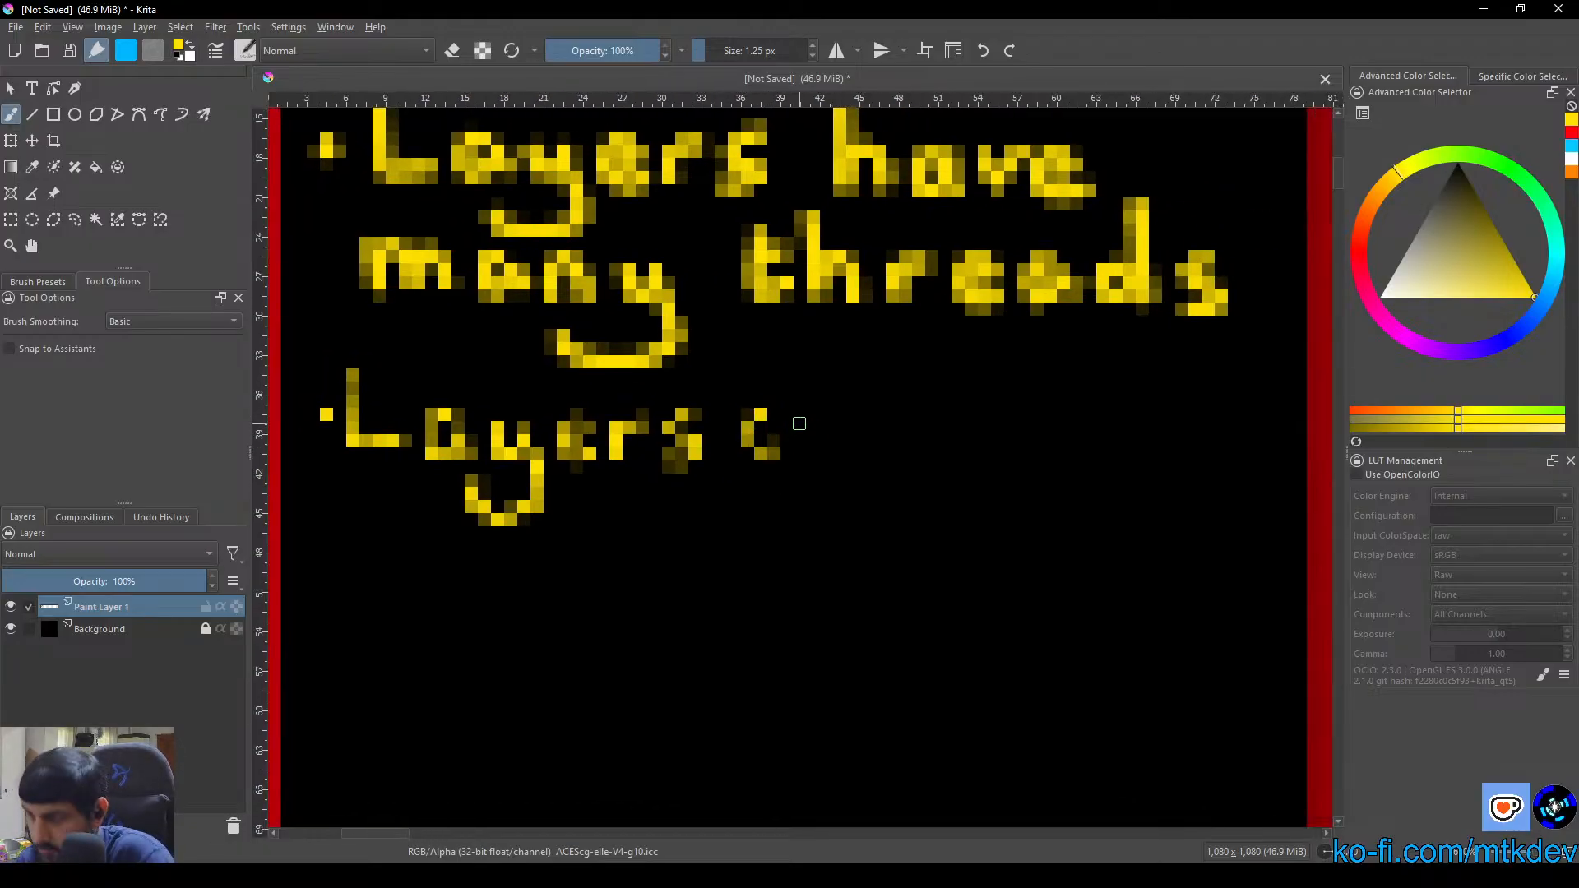
key("ctrl+z")
mouse_move(771, 393)
left_mouse_down()
mouse_move(779, 455)
mouse_move(800, 416)
mouse_move(832, 436)
left_mouse_up()
left_click_drag(862, 373, 866, 456)
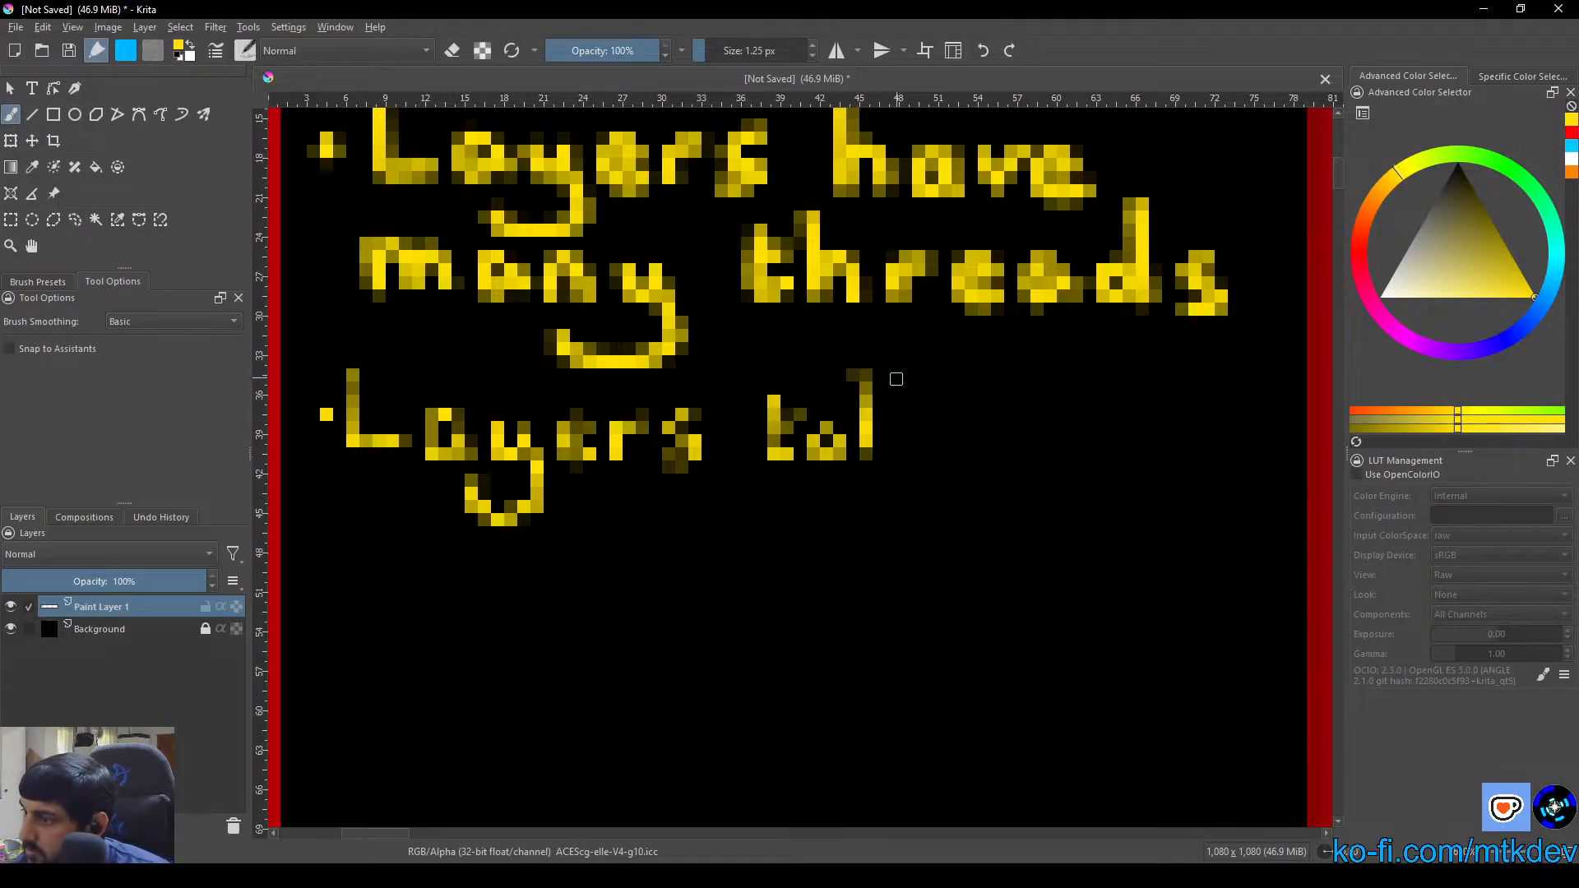
left_click_drag(897, 377, 896, 457)
mouse_move(926, 412)
left_mouse_down()
mouse_move(929, 439)
mouse_move(1016, 454)
mouse_move(1005, 429)
mouse_move(1046, 429)
mouse_move(1065, 454)
left_mouse_up()
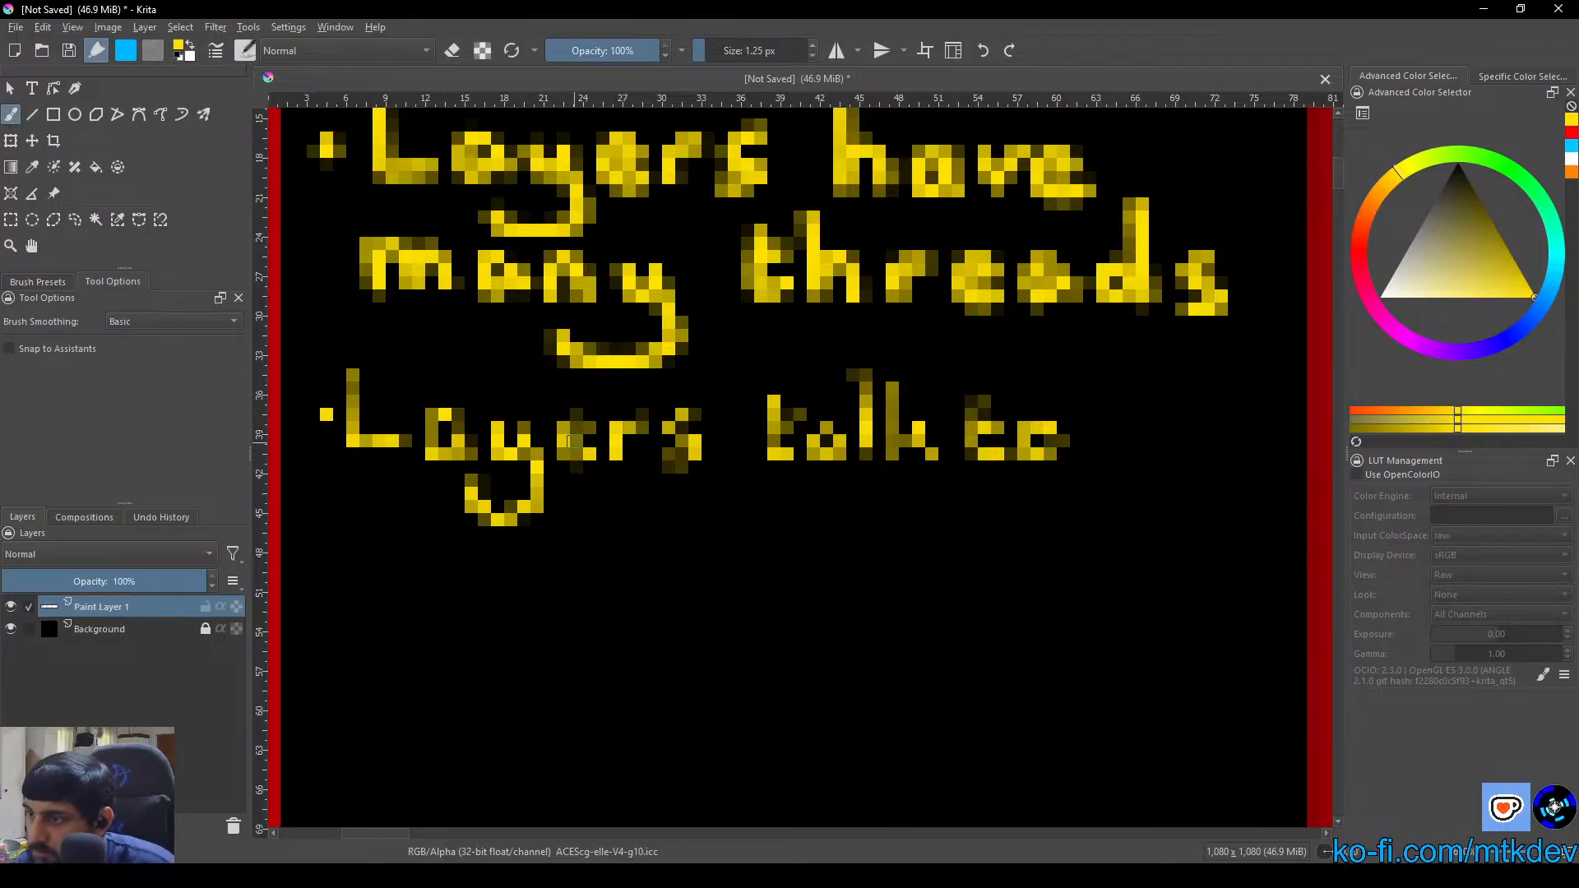
Go over the faint letters "ers" in "Layers" and the t's of "talk to" to strengthen them
mouse_move(568, 440)
left_mouse_down()
mouse_move(625, 456)
mouse_move(661, 483)
mouse_move(653, 459)
mouse_move(683, 458)
mouse_move(669, 421)
mouse_move(704, 409)
left_mouse_up()
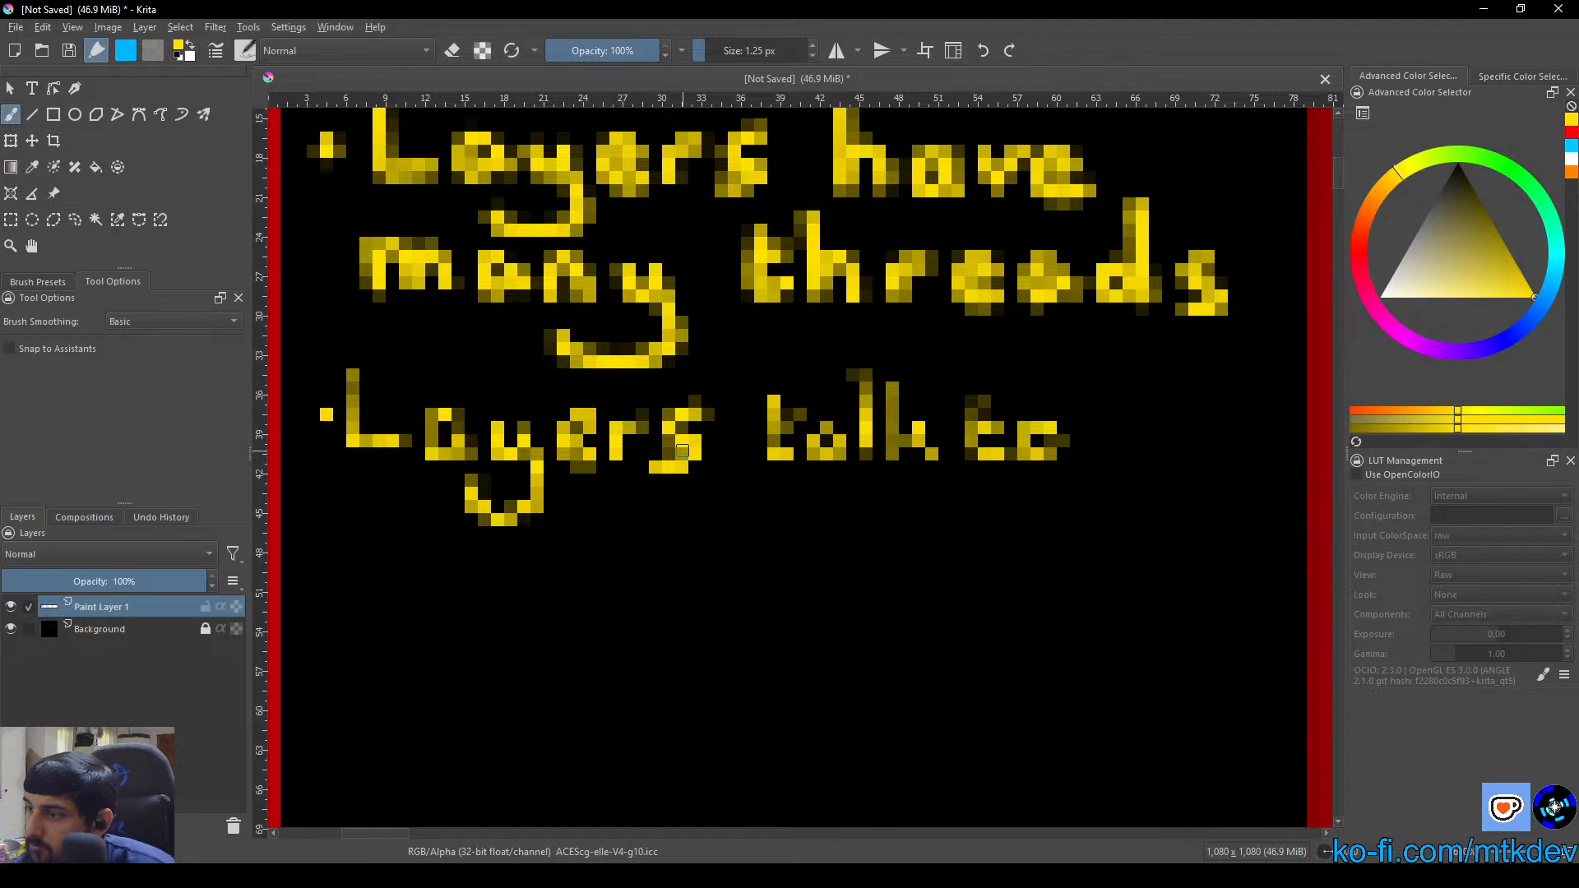
mouse_move(772, 398)
left_mouse_down()
mouse_move(772, 459)
mouse_move(787, 450)
mouse_move(799, 421)
left_mouse_up()
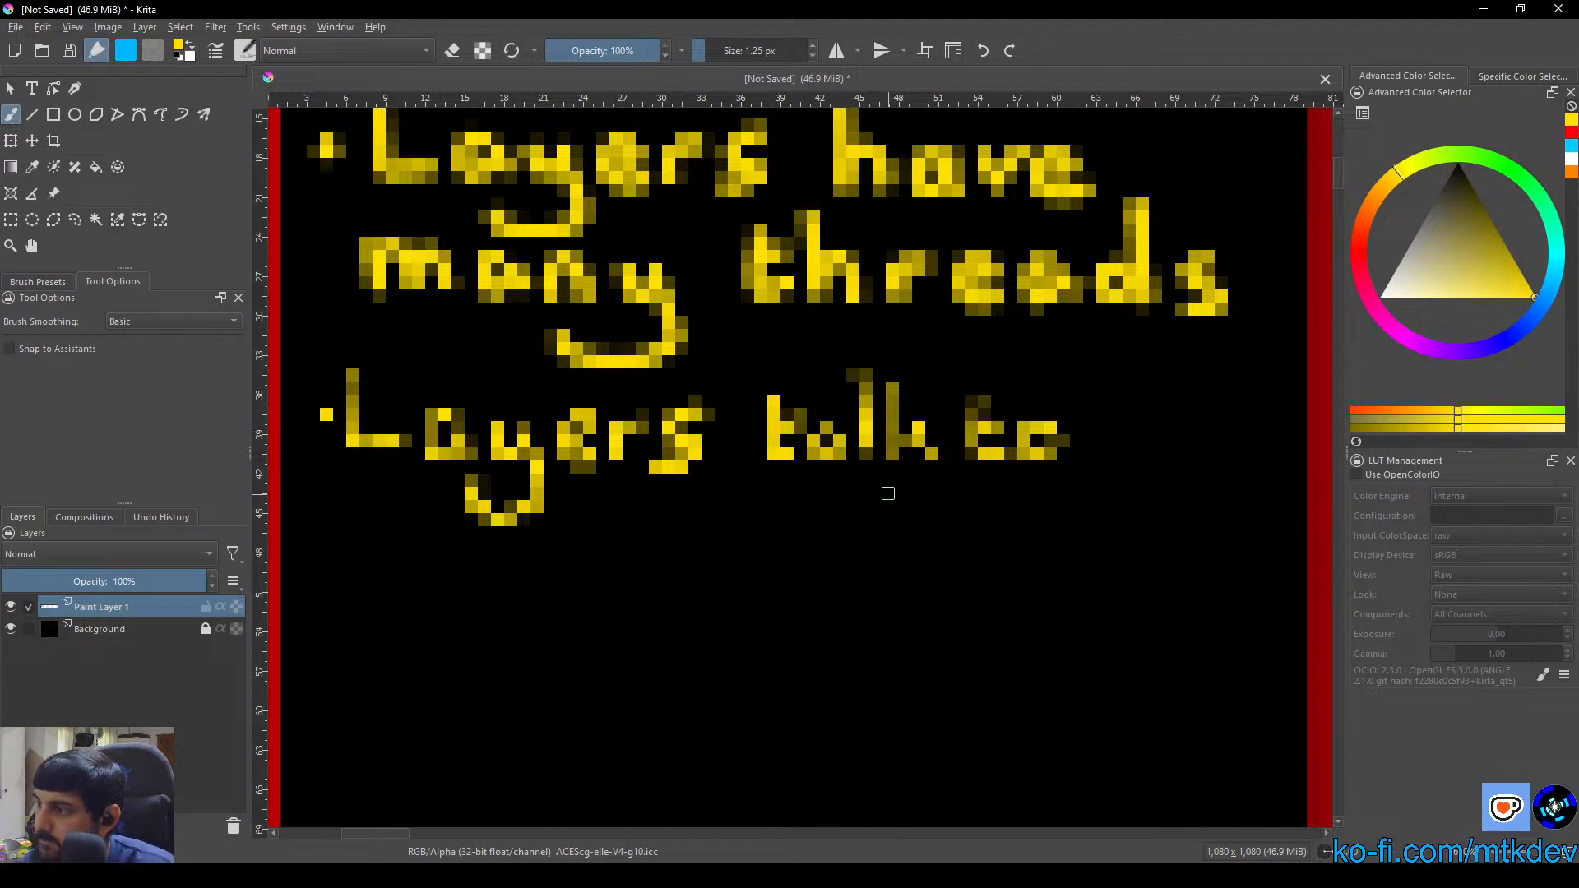
mouse_move(975, 388)
left_mouse_down()
mouse_move(975, 444)
mouse_move(992, 438)
left_mouse_up()
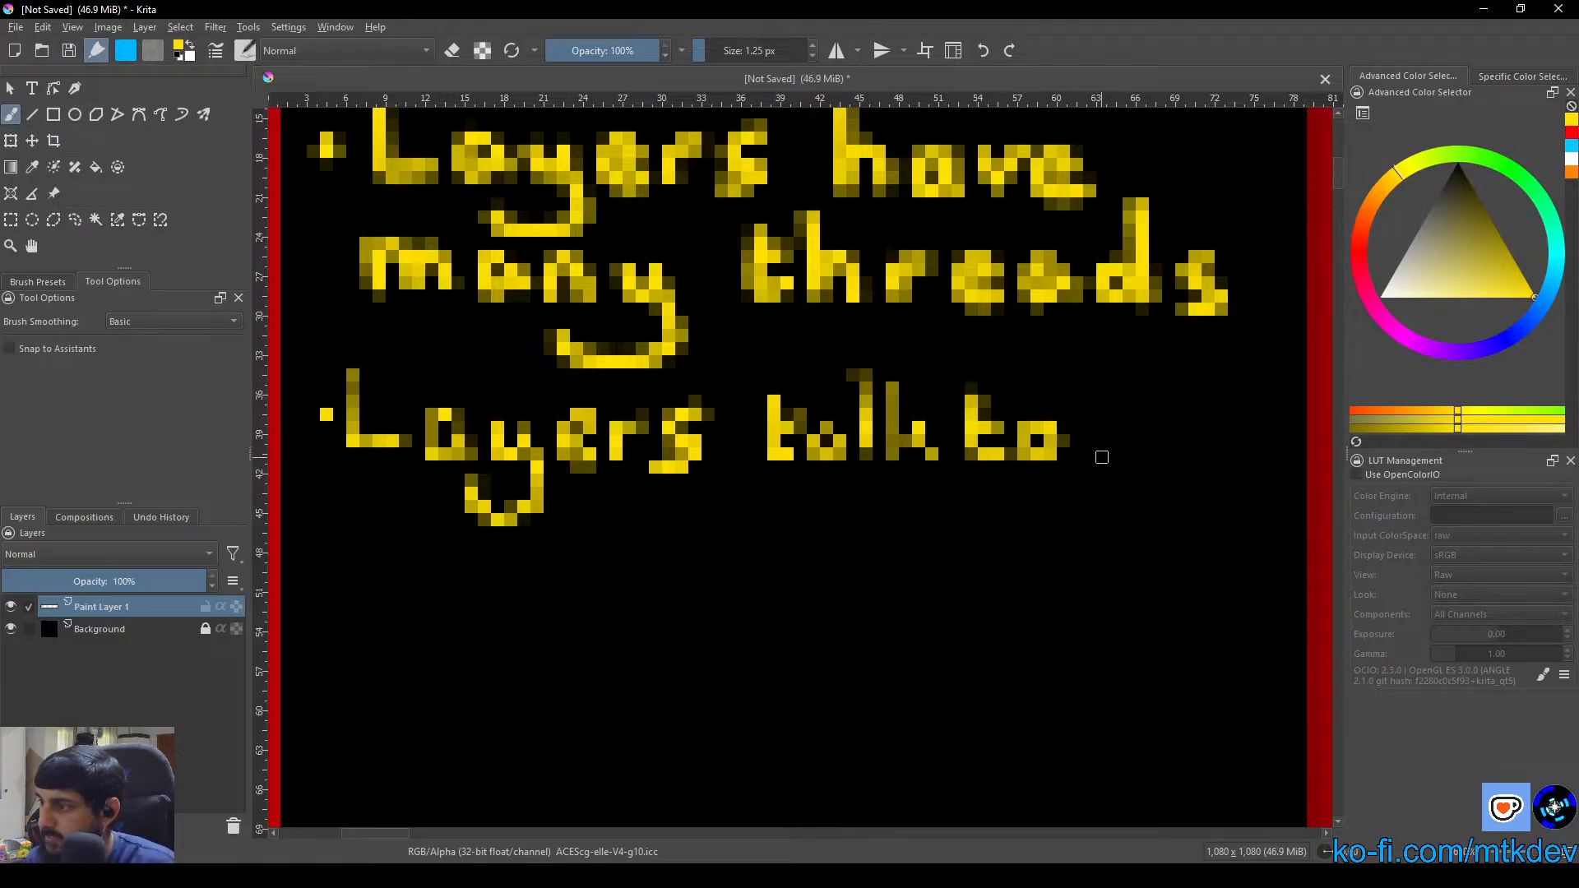
Letter "adjacent" on a new line beneath "Layers talk to"
key("space")
left_click_drag(452, 609, 530, 543)
mouse_move(457, 491)
left_mouse_down()
mouse_move(450, 523)
mouse_move(504, 506)
mouse_move(507, 440)
mouse_move(518, 519)
mouse_move(504, 411)
mouse_move(538, 562)
mouse_move(516, 561)
left_mouse_up()
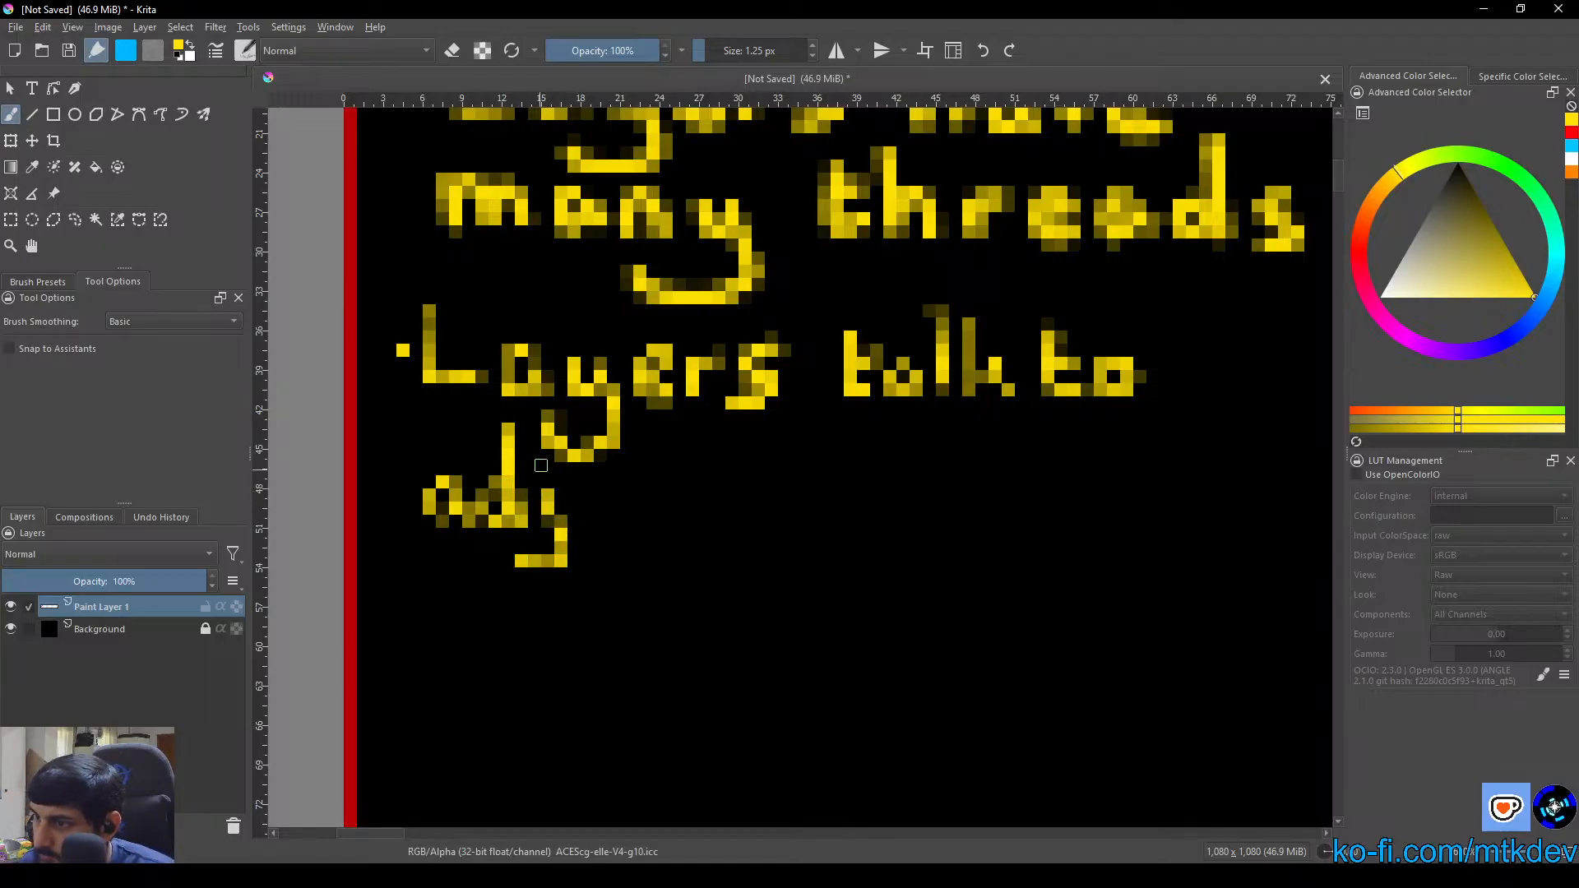
mouse_move(600, 498)
left_mouse_down()
mouse_move(645, 498)
mouse_move(651, 521)
mouse_move(740, 499)
mouse_move(731, 483)
mouse_move(706, 486)
mouse_move(719, 521)
mouse_move(764, 513)
mouse_move(769, 486)
mouse_move(796, 513)
mouse_move(803, 480)
mouse_move(814, 498)
mouse_move(774, 482)
mouse_move(772, 523)
left_mouse_up()
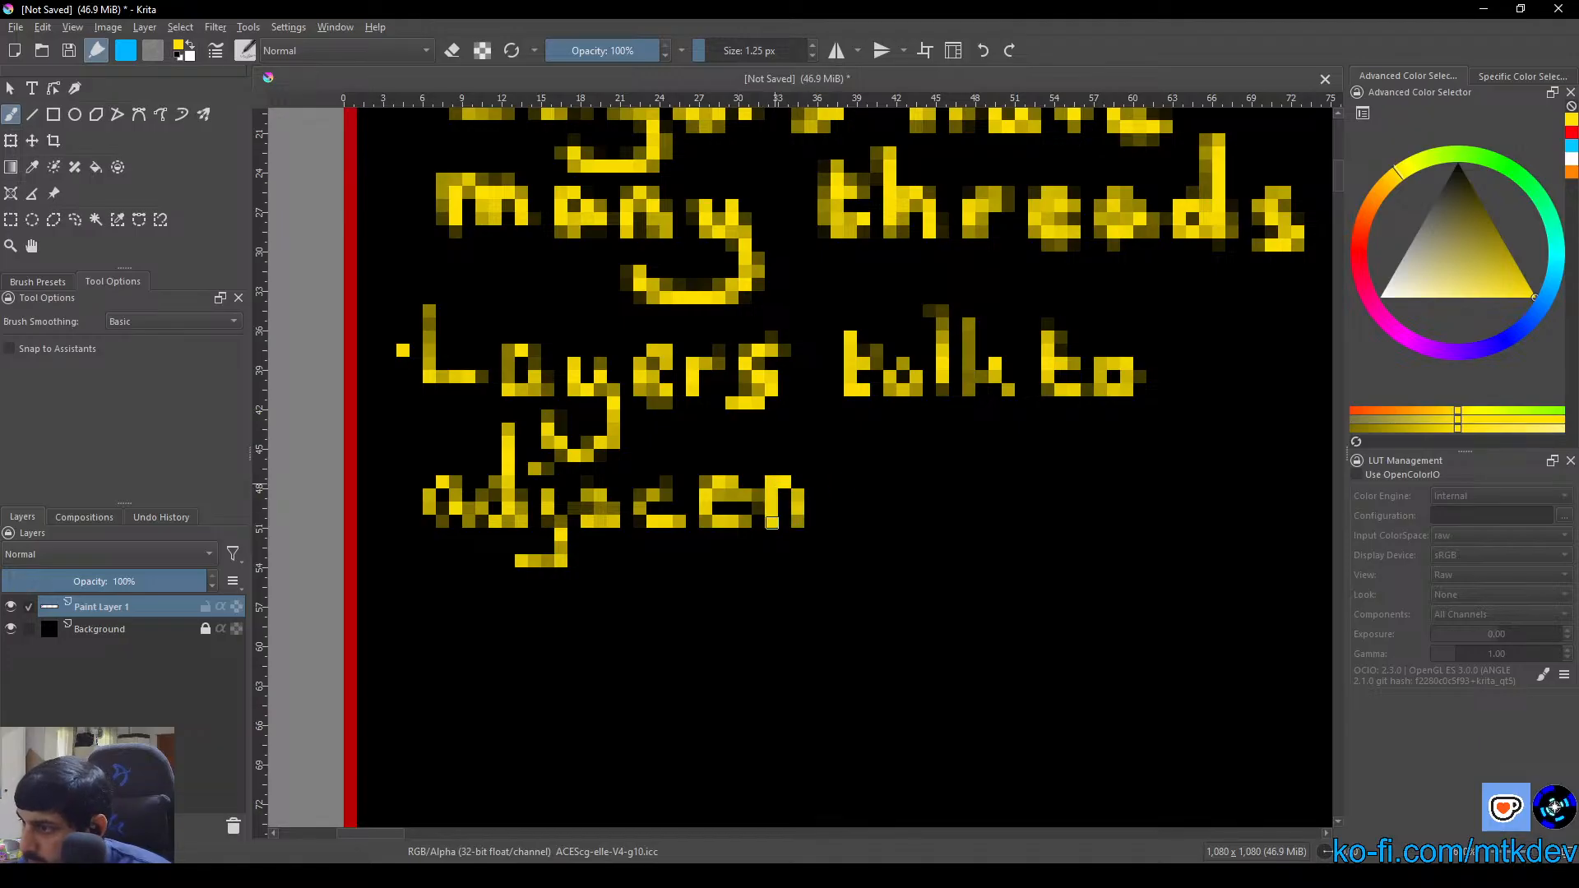
mouse_move(831, 445)
left_mouse_down()
mouse_move(823, 502)
mouse_move(850, 520)
mouse_move(826, 490)
mouse_move(864, 475)
left_mouse_up()
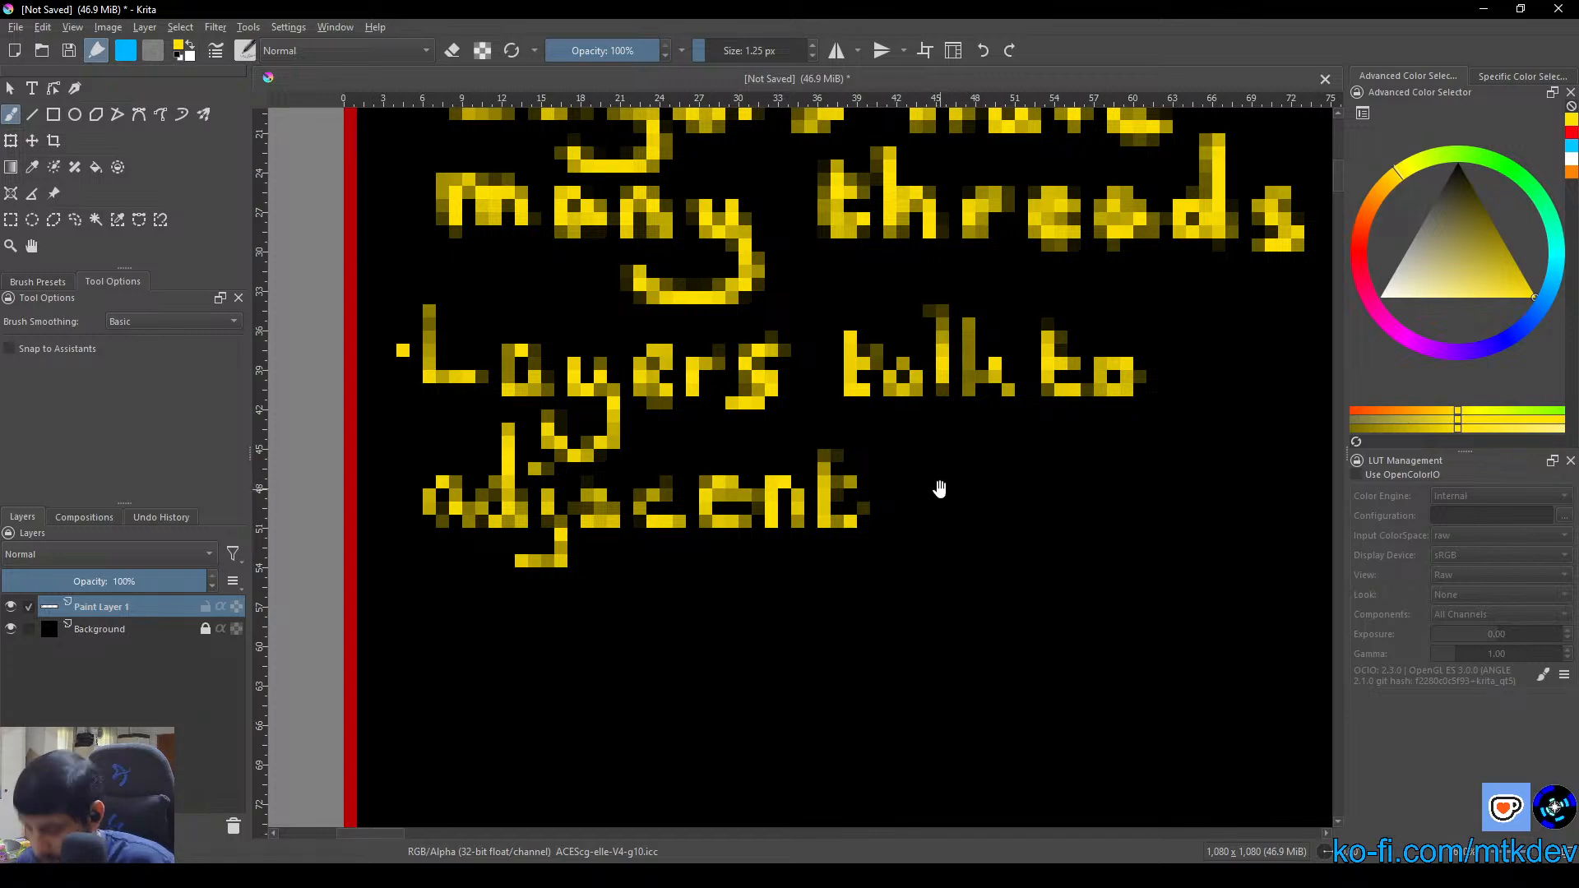
Letter "layers" after "adjacent" to complete the second rule
left_click_drag(972, 498, 838, 490)
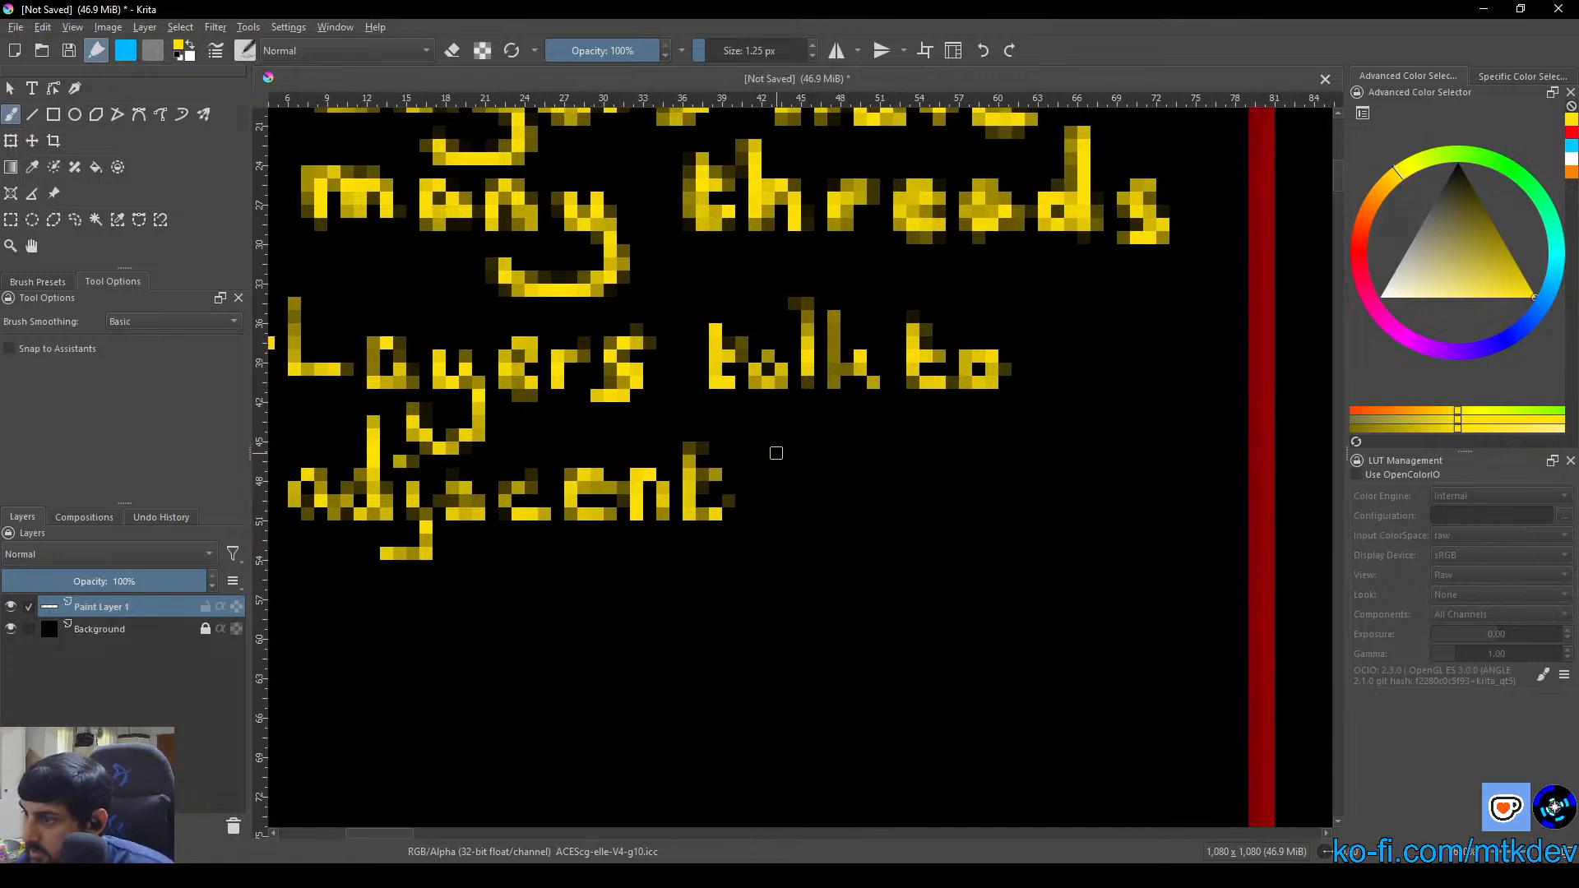
mouse_move(790, 421)
left_mouse_down()
mouse_move(788, 523)
mouse_move(792, 429)
mouse_move(793, 514)
mouse_move(797, 486)
mouse_move(848, 521)
mouse_move(870, 501)
mouse_move(850, 488)
mouse_move(852, 516)
mouse_move(883, 502)
mouse_move(850, 513)
mouse_move(859, 485)
mouse_move(854, 520)
mouse_move(909, 506)
mouse_move(923, 559)
mouse_move(843, 548)
left_mouse_up()
left_click_drag(937, 503, 986, 514)
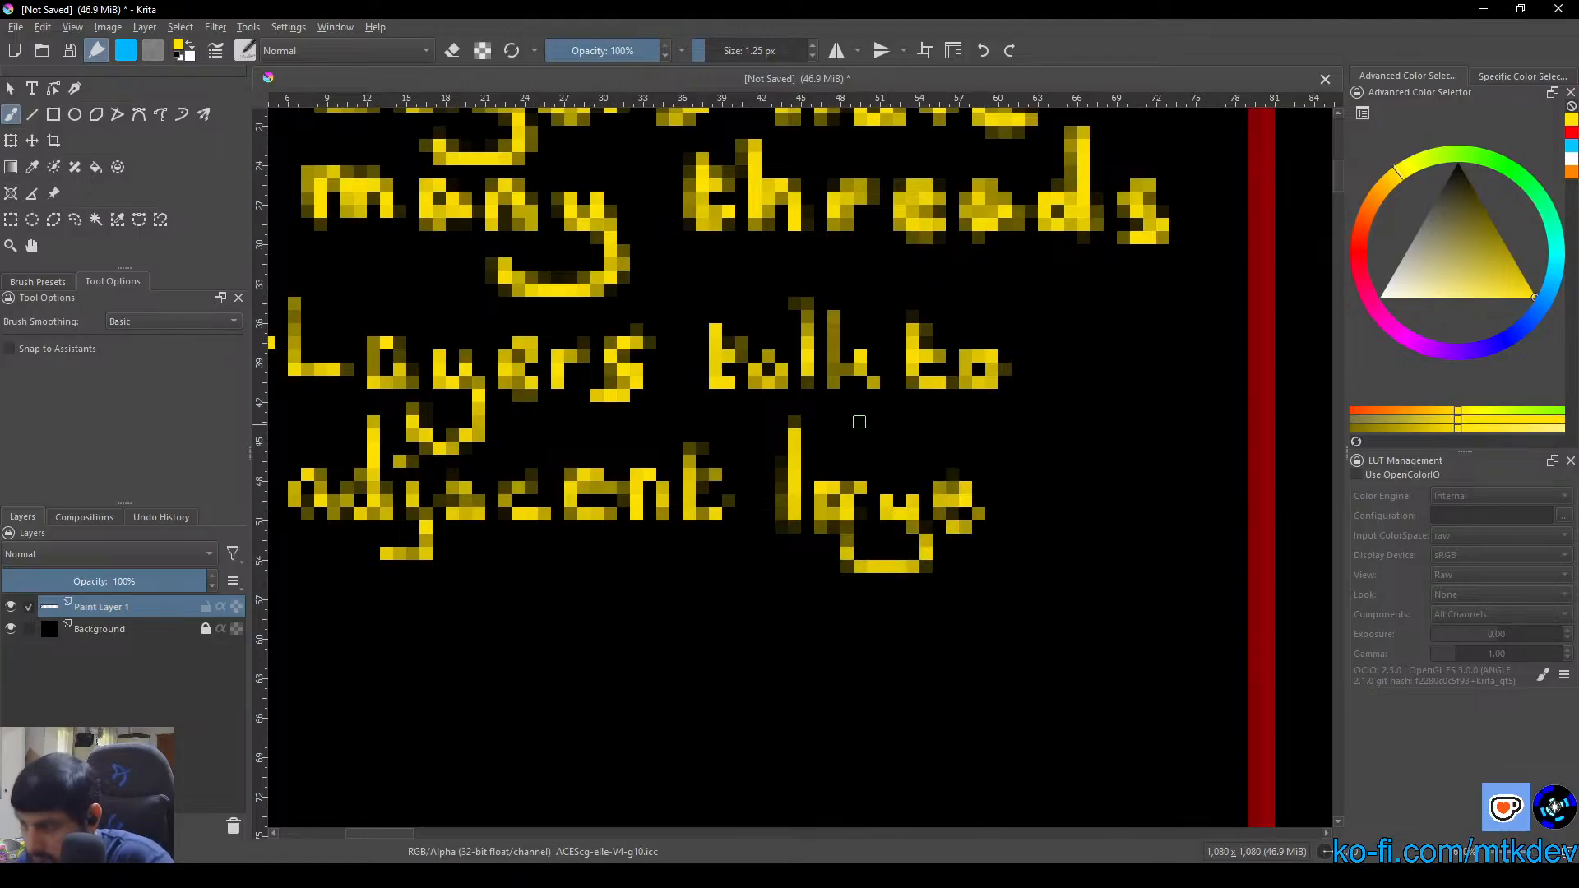
mouse_move(913, 483)
left_mouse_down()
mouse_move(1028, 490)
mouse_move(991, 513)
mouse_move(946, 492)
mouse_move(965, 480)
mouse_move(949, 469)
mouse_move(968, 513)
mouse_move(940, 512)
mouse_move(1001, 523)
mouse_move(998, 490)
mouse_move(1004, 529)
mouse_move(1005, 487)
mouse_move(1059, 487)
mouse_move(1084, 517)
mouse_move(1048, 516)
mouse_move(1069, 529)
mouse_move(1067, 475)
left_mouse_up()
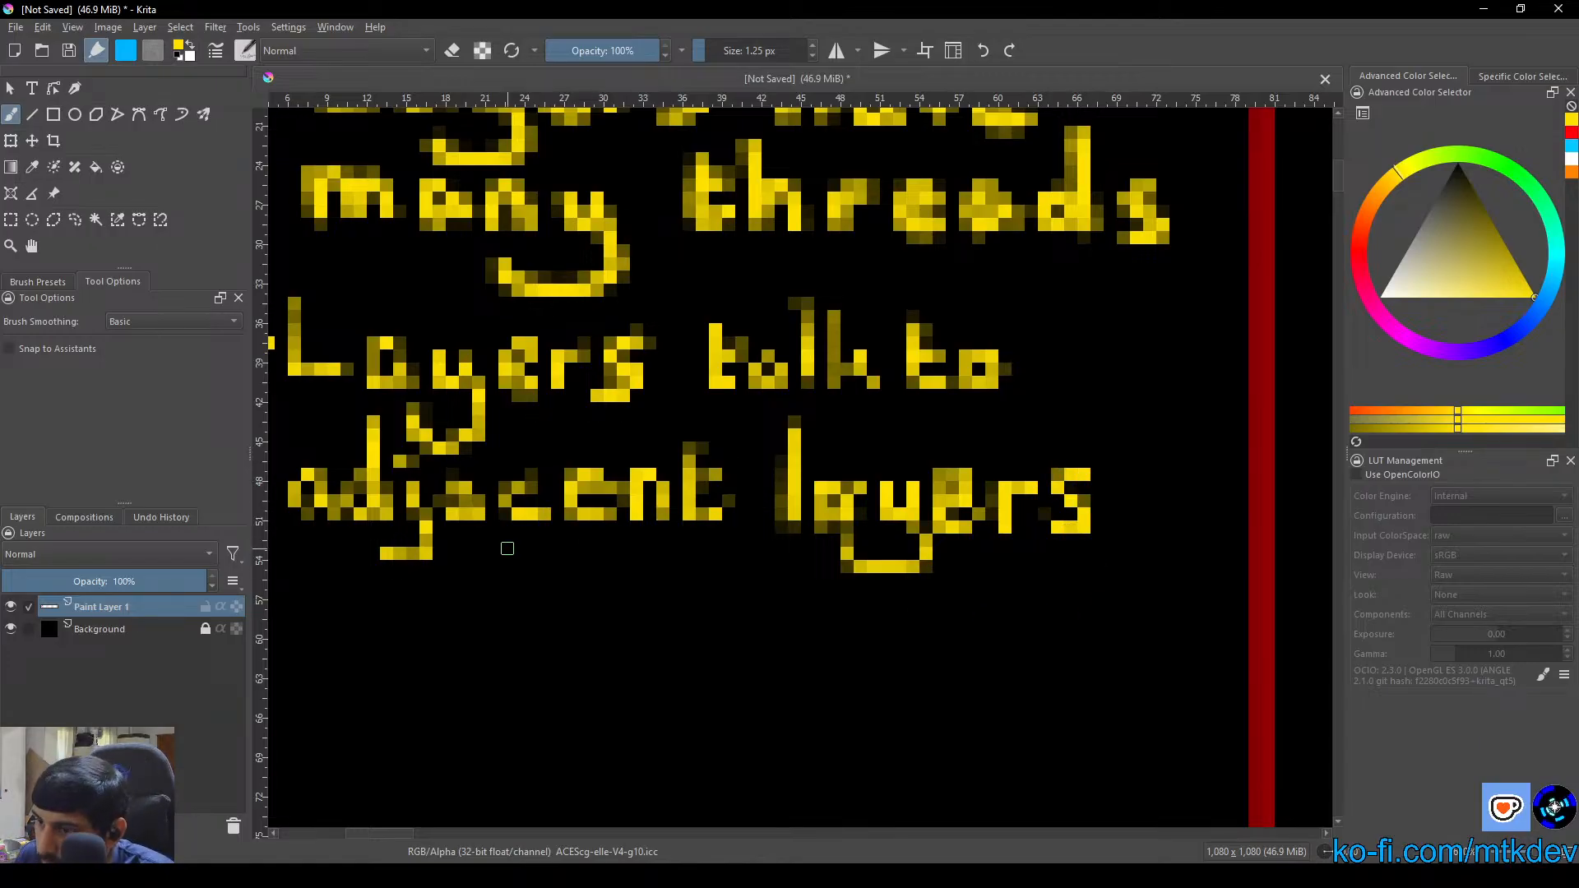
Retouch the second "a" of "adjacent" at pixel level, strengthening its sides and base around an open centre
scroll(560, 553, "down", 2)
scroll(566, 567, "up", 3)
left_click_drag(563, 565, 638, 562)
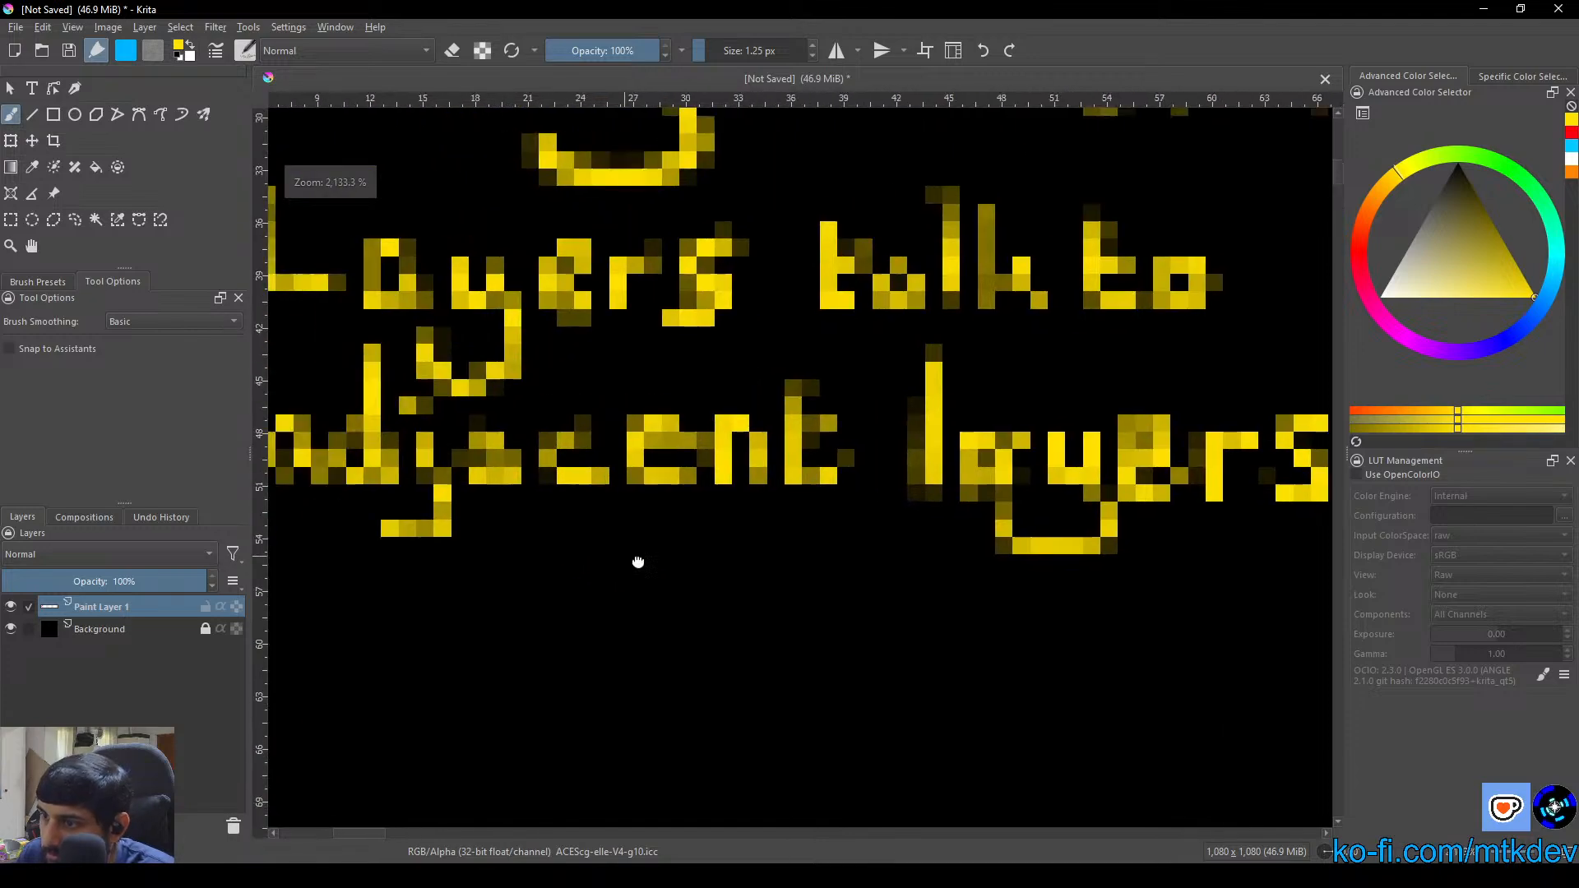
scroll(650, 534, "up", 3)
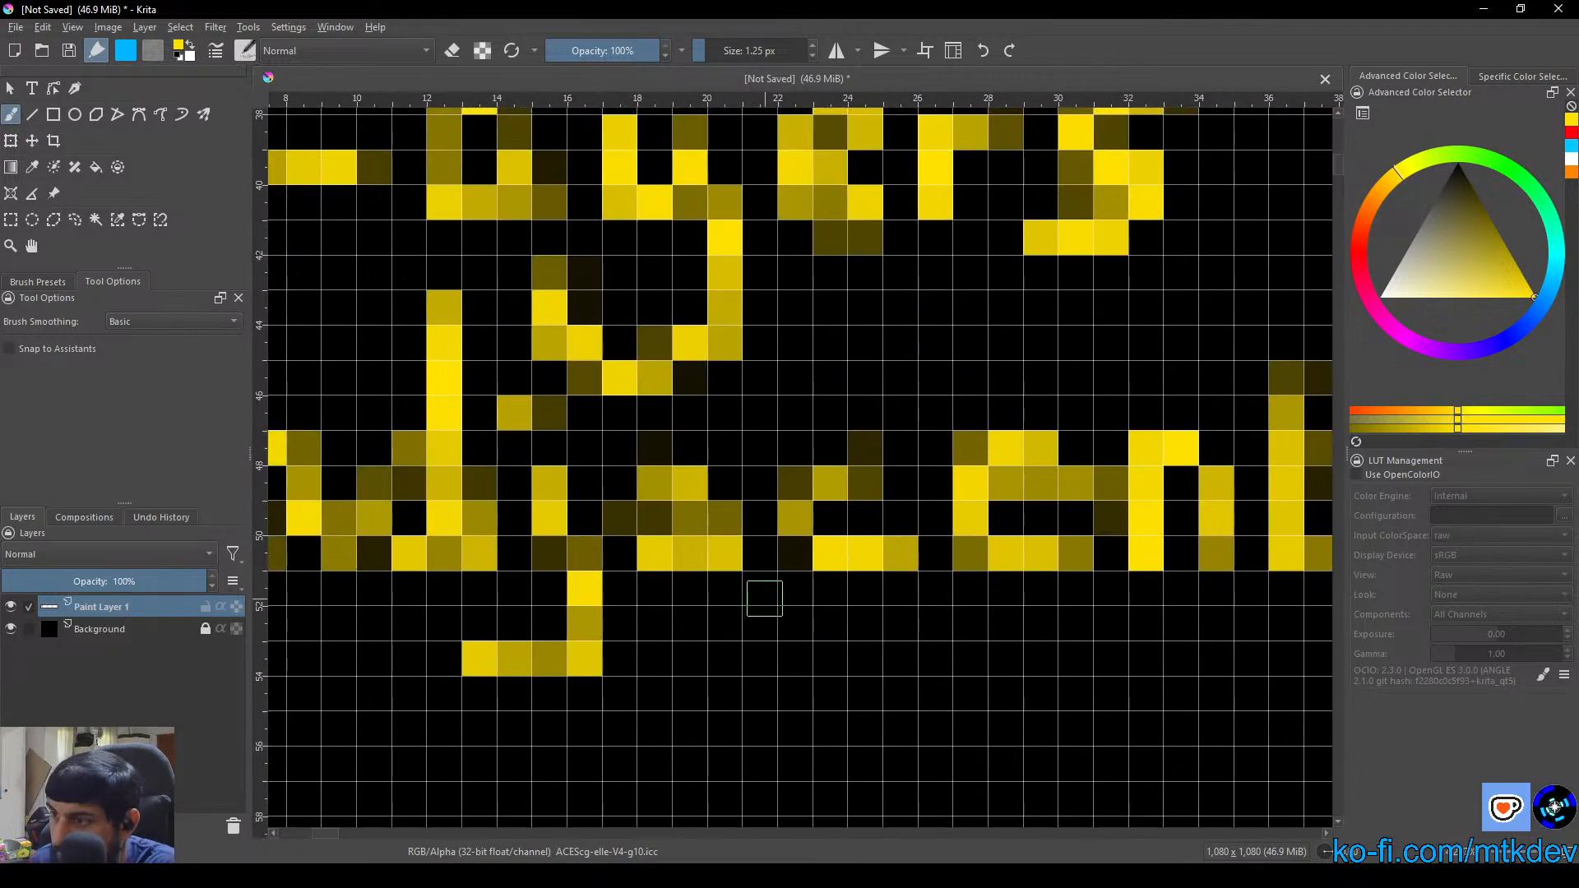
mouse_move(687, 449)
left_mouse_down()
mouse_move(652, 509)
mouse_move(673, 536)
mouse_move(698, 524)
mouse_move(722, 468)
mouse_move(733, 559)
mouse_move(699, 466)
mouse_move(695, 520)
left_mouse_up()
left_click(452, 50)
left_click(451, 51)
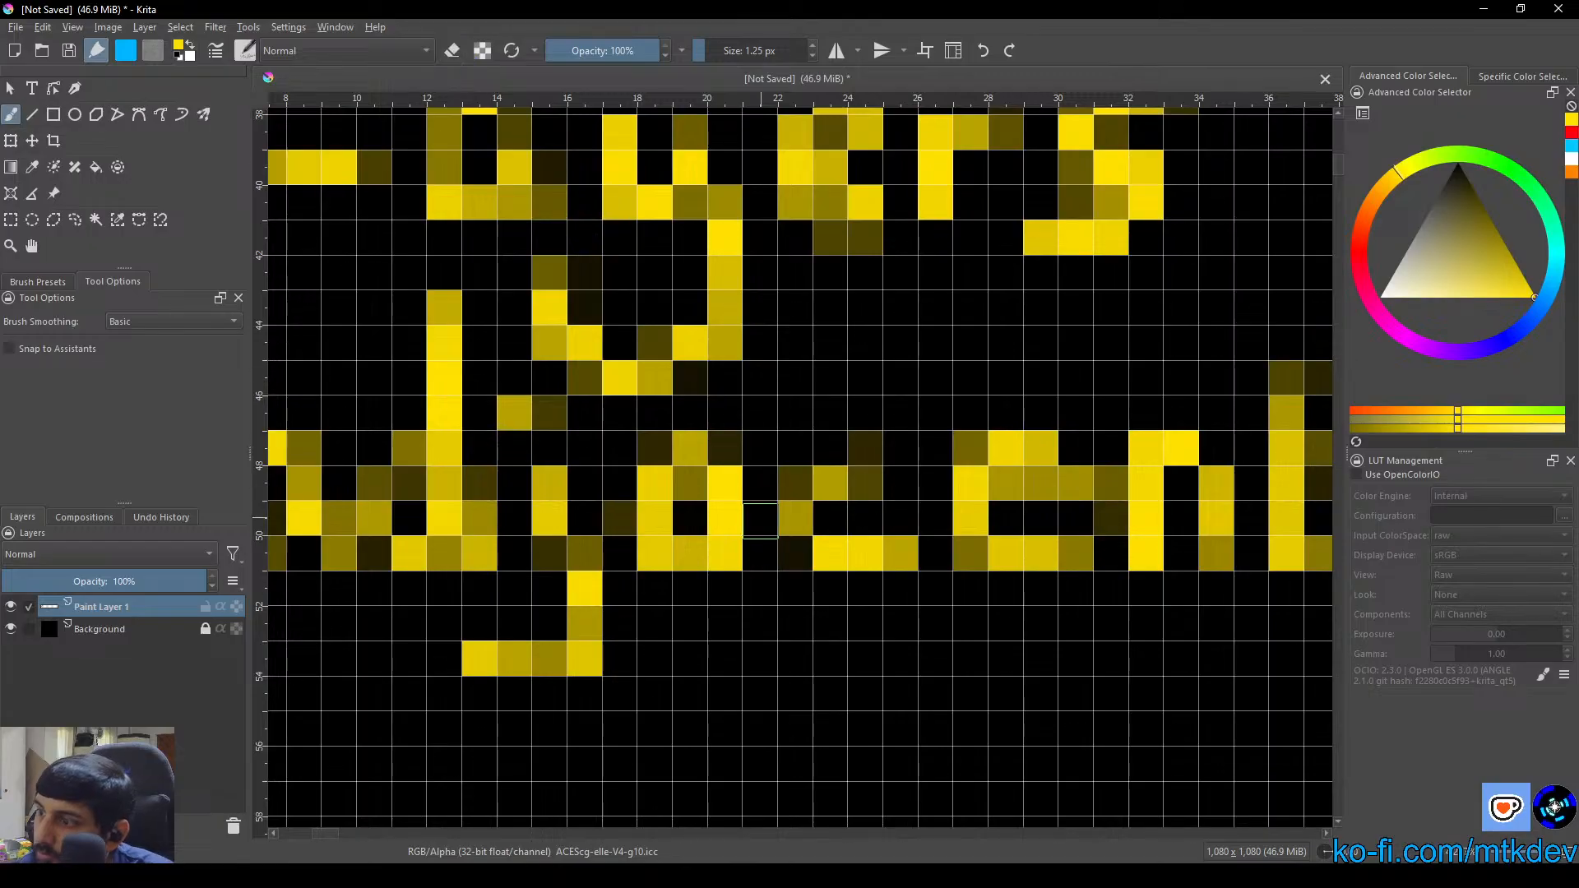
left_click(726, 564)
left_click(658, 572)
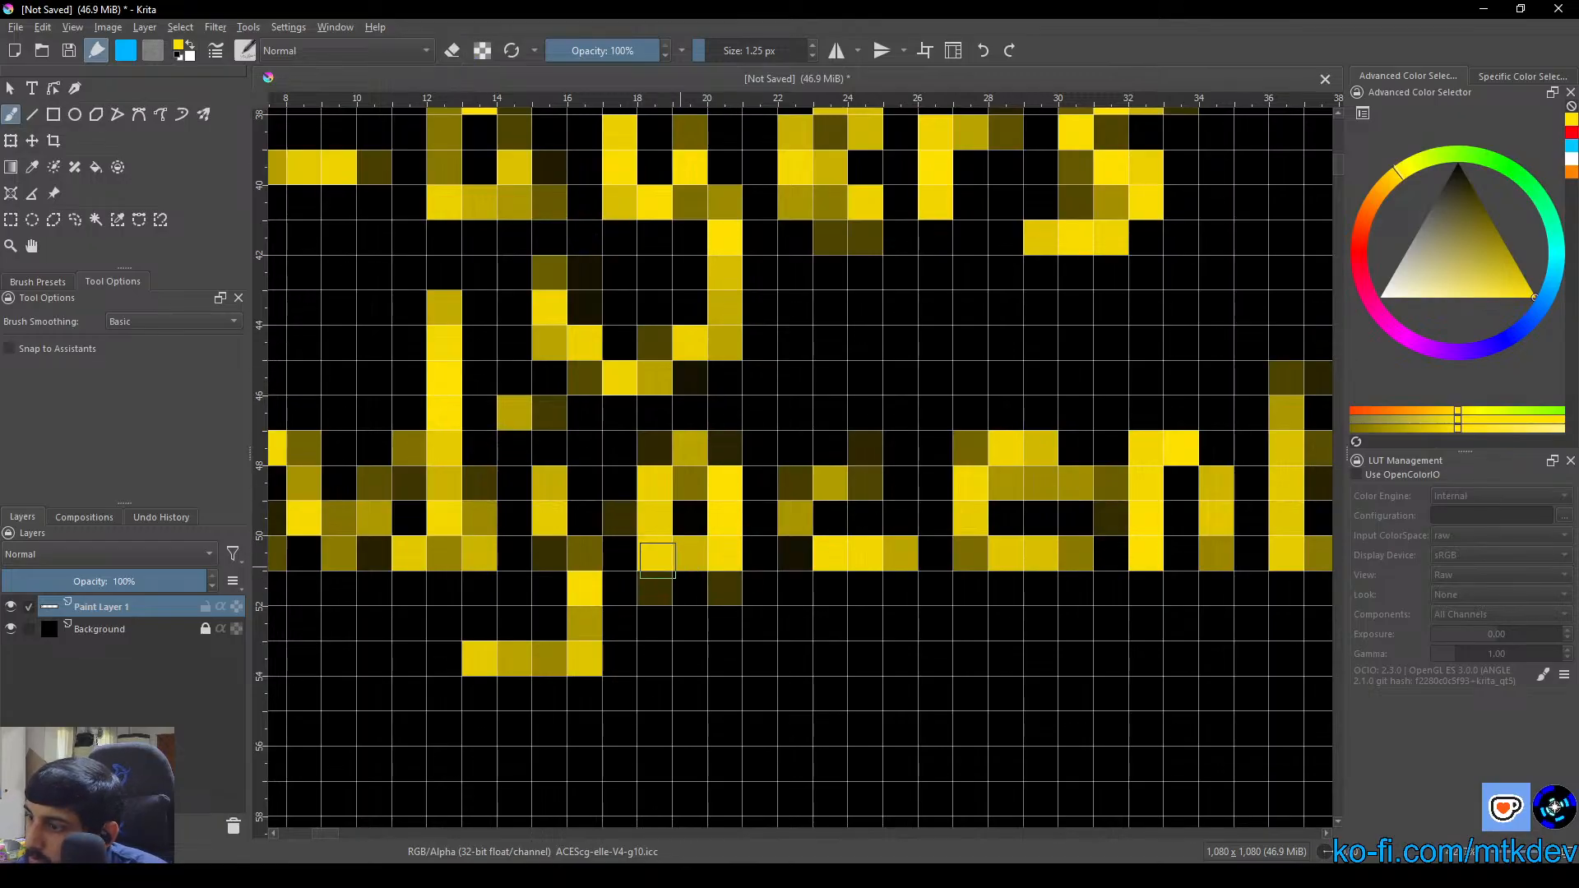
left_click_drag(657, 560, 695, 553)
Repaint the upper edge and stem of the "c" in "adjacent" in solid yellow
mouse_move(891, 455)
left_mouse_down()
mouse_move(823, 476)
mouse_move(831, 531)
mouse_move(891, 457)
left_mouse_up()
left_click(840, 523)
left_click(832, 451)
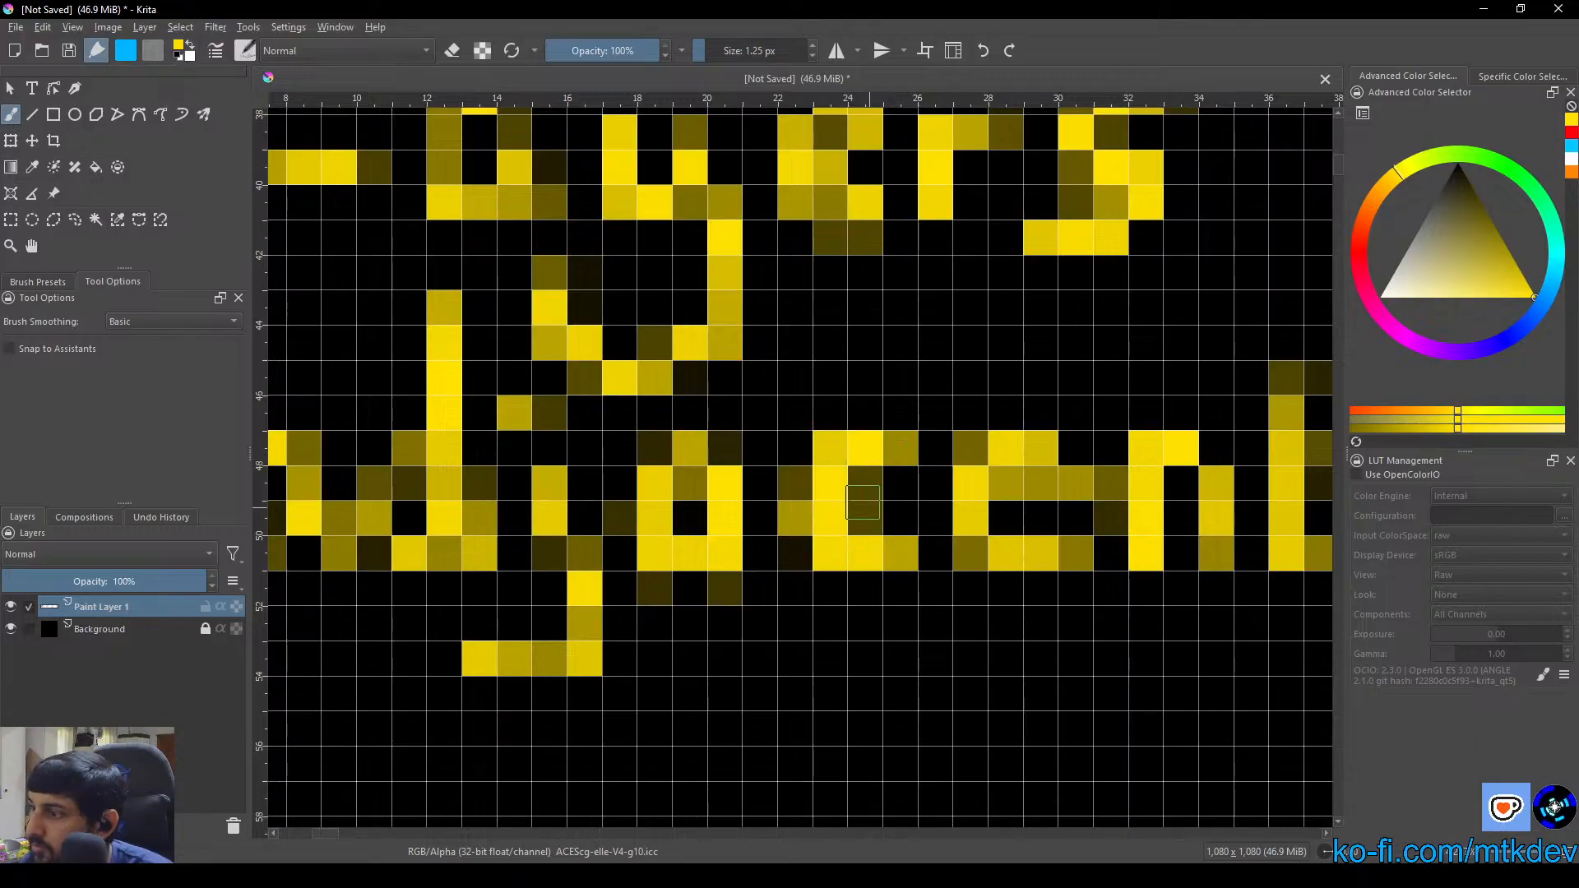
Reshape the "e" in "adjacent" by erasing unwanted pixels and repainting its strokes, then return to painting mode
key("e")
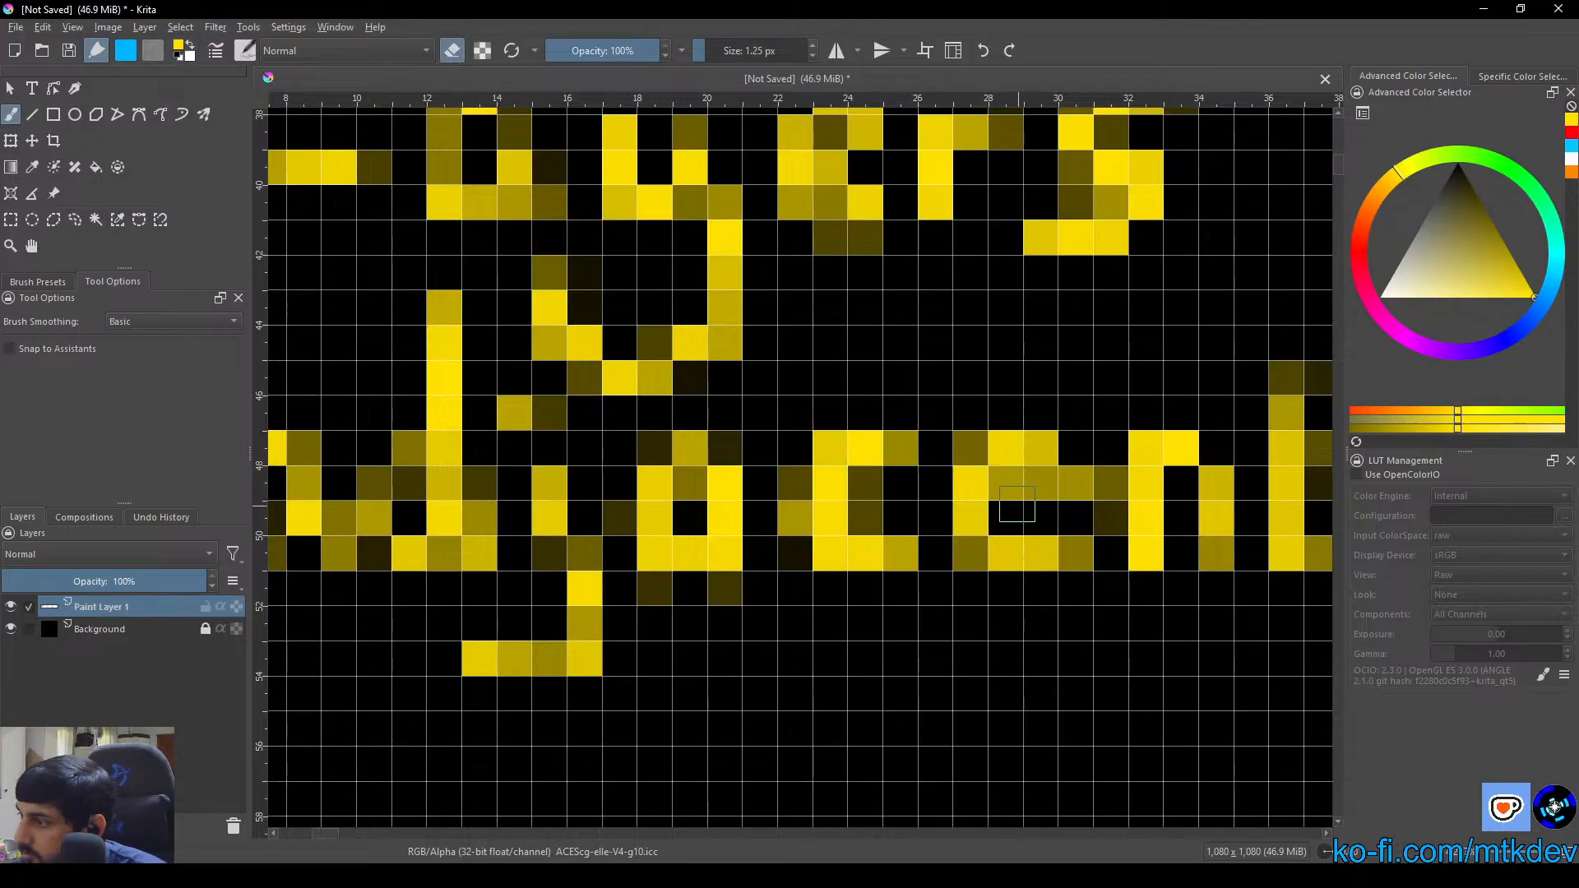
mouse_move(1017, 503)
left_mouse_down()
mouse_move(1003, 457)
mouse_move(1026, 494)
mouse_move(1000, 513)
mouse_move(1060, 505)
mouse_move(1053, 522)
mouse_move(1055, 505)
mouse_move(1050, 522)
mouse_move(996, 517)
mouse_move(989, 536)
mouse_move(974, 529)
mouse_move(972, 558)
mouse_move(1056, 573)
mouse_move(1067, 553)
mouse_move(828, 379)
mouse_move(1056, 565)
mouse_move(1076, 553)
mouse_move(1008, 549)
mouse_move(1078, 550)
mouse_move(1106, 522)
mouse_move(1109, 475)
mouse_move(1110, 542)
left_mouse_up()
left_click(451, 50)
key("e")
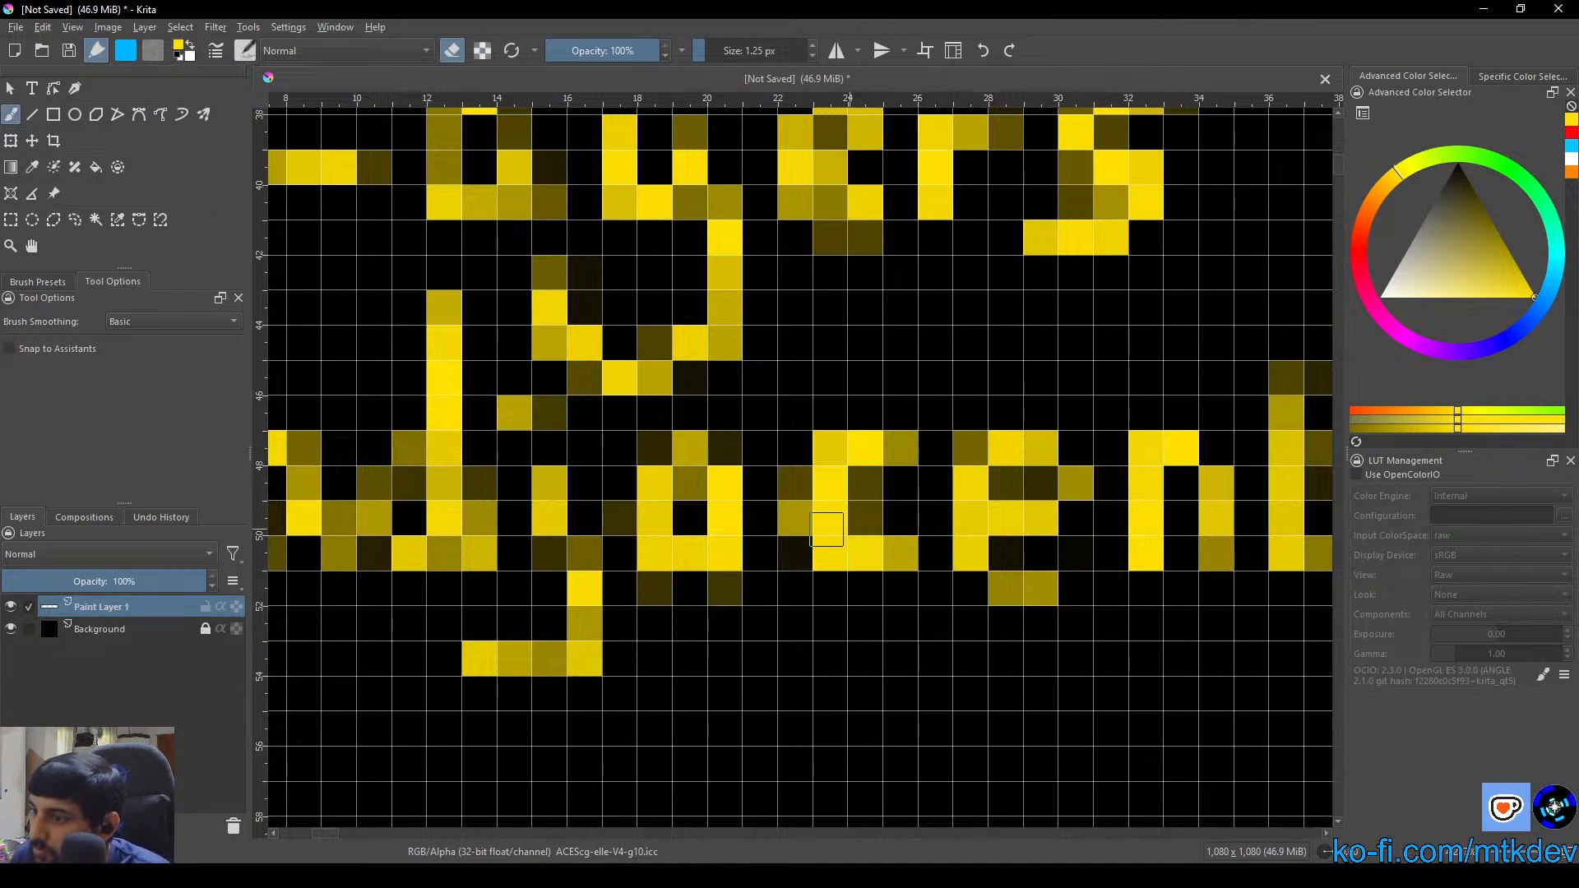
key("e")
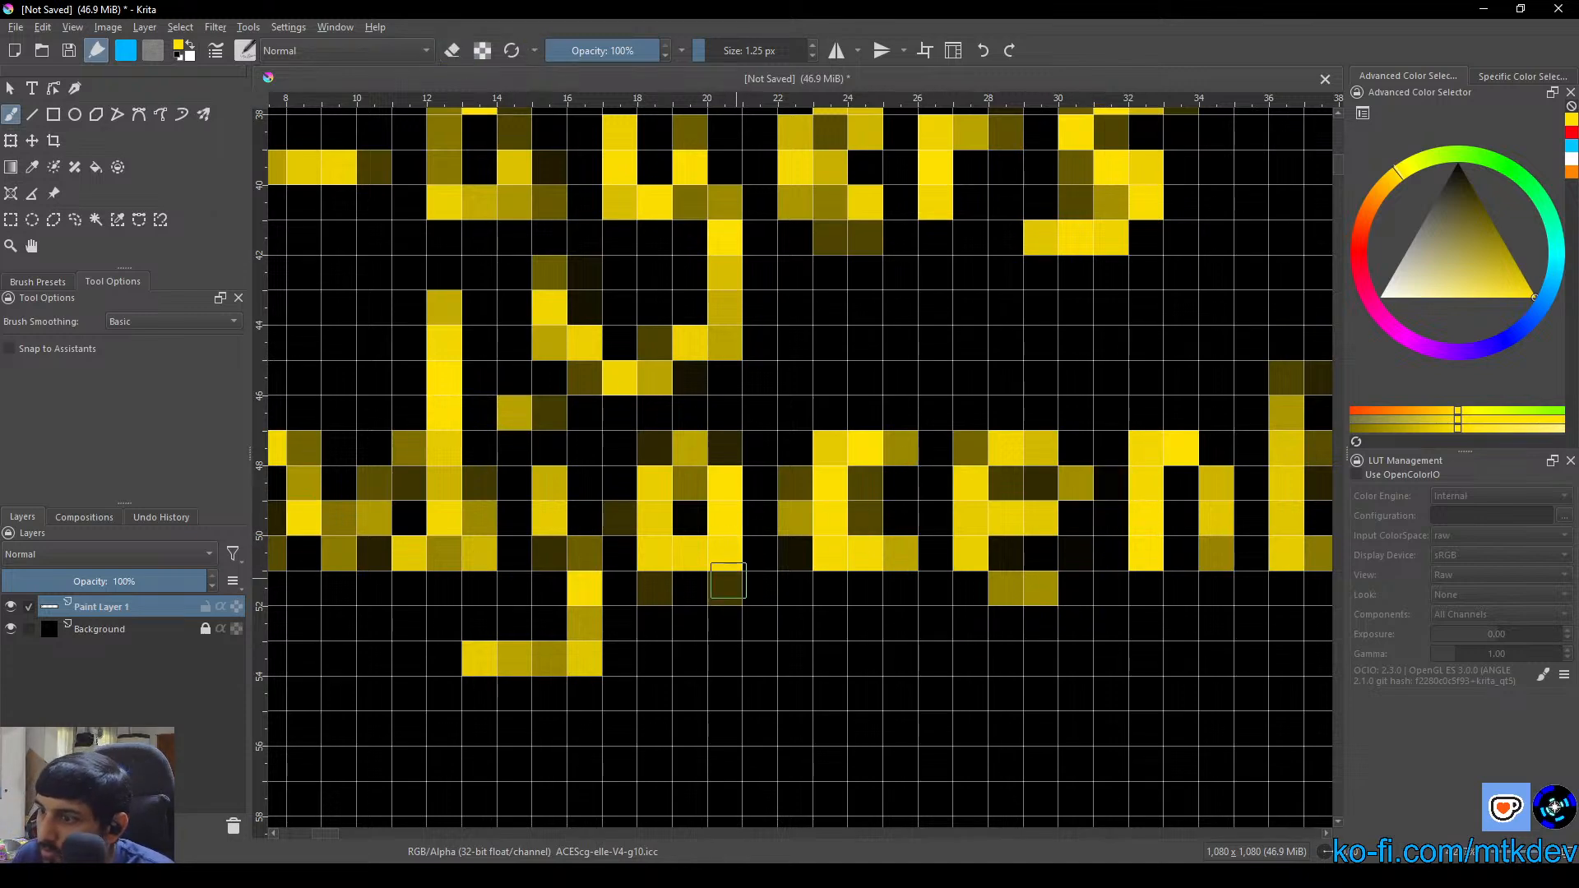
Redraw the stem of the "j" in "adjacent" as a solid vertical and erase the surplus pixels on its left side
mouse_move(558, 485)
left_mouse_down()
mouse_move(570, 584)
mouse_move(555, 649)
mouse_move(581, 599)
mouse_move(591, 500)
mouse_move(578, 485)
mouse_move(579, 592)
left_mouse_up()
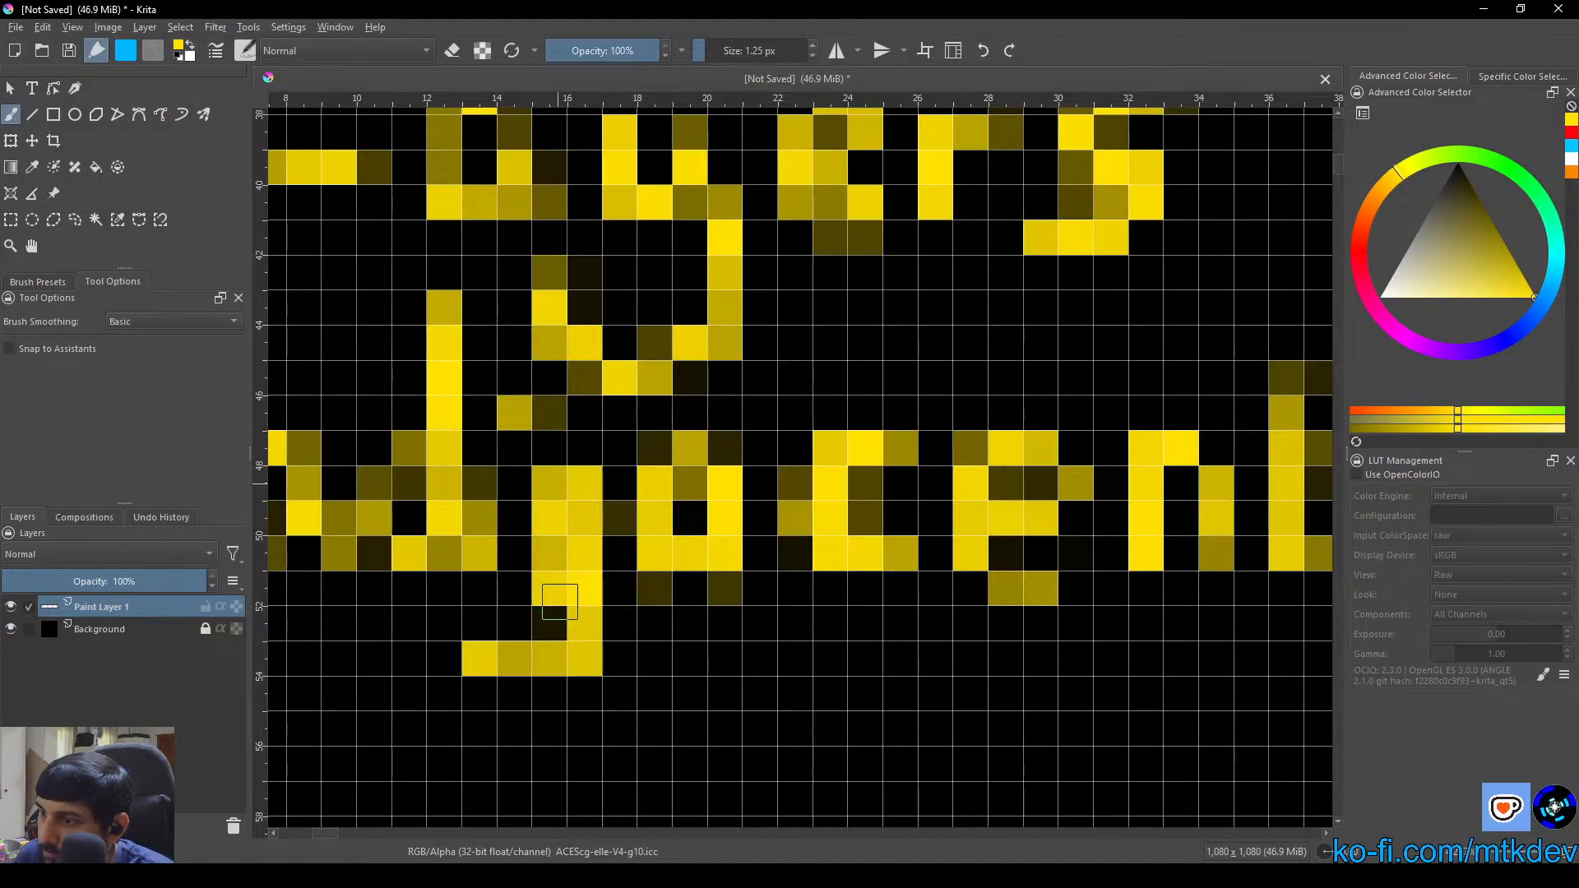
left_click(452, 50)
left_click_drag(544, 489, 549, 623)
left_click_drag(549, 623, 547, 497)
scroll(578, 500, "down", 2)
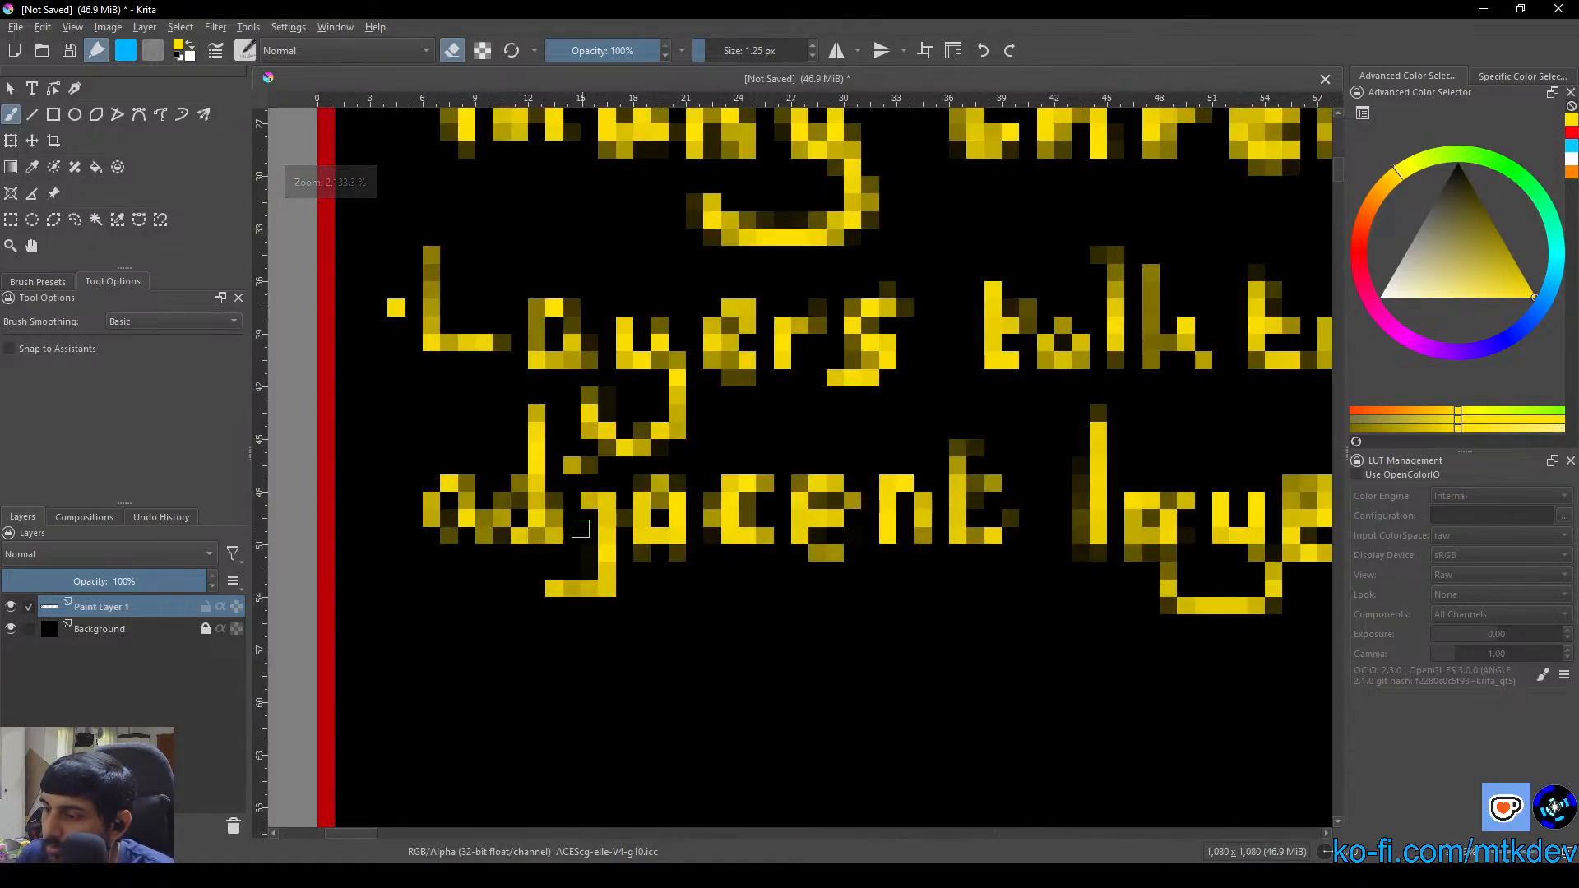
Switch back to painting mode and fill in the faint outlines of the first "a" and the "d" in "adjacent"
left_click(455, 58)
scroll(483, 483, "up", 2)
left_click_drag(457, 503, 680, 478)
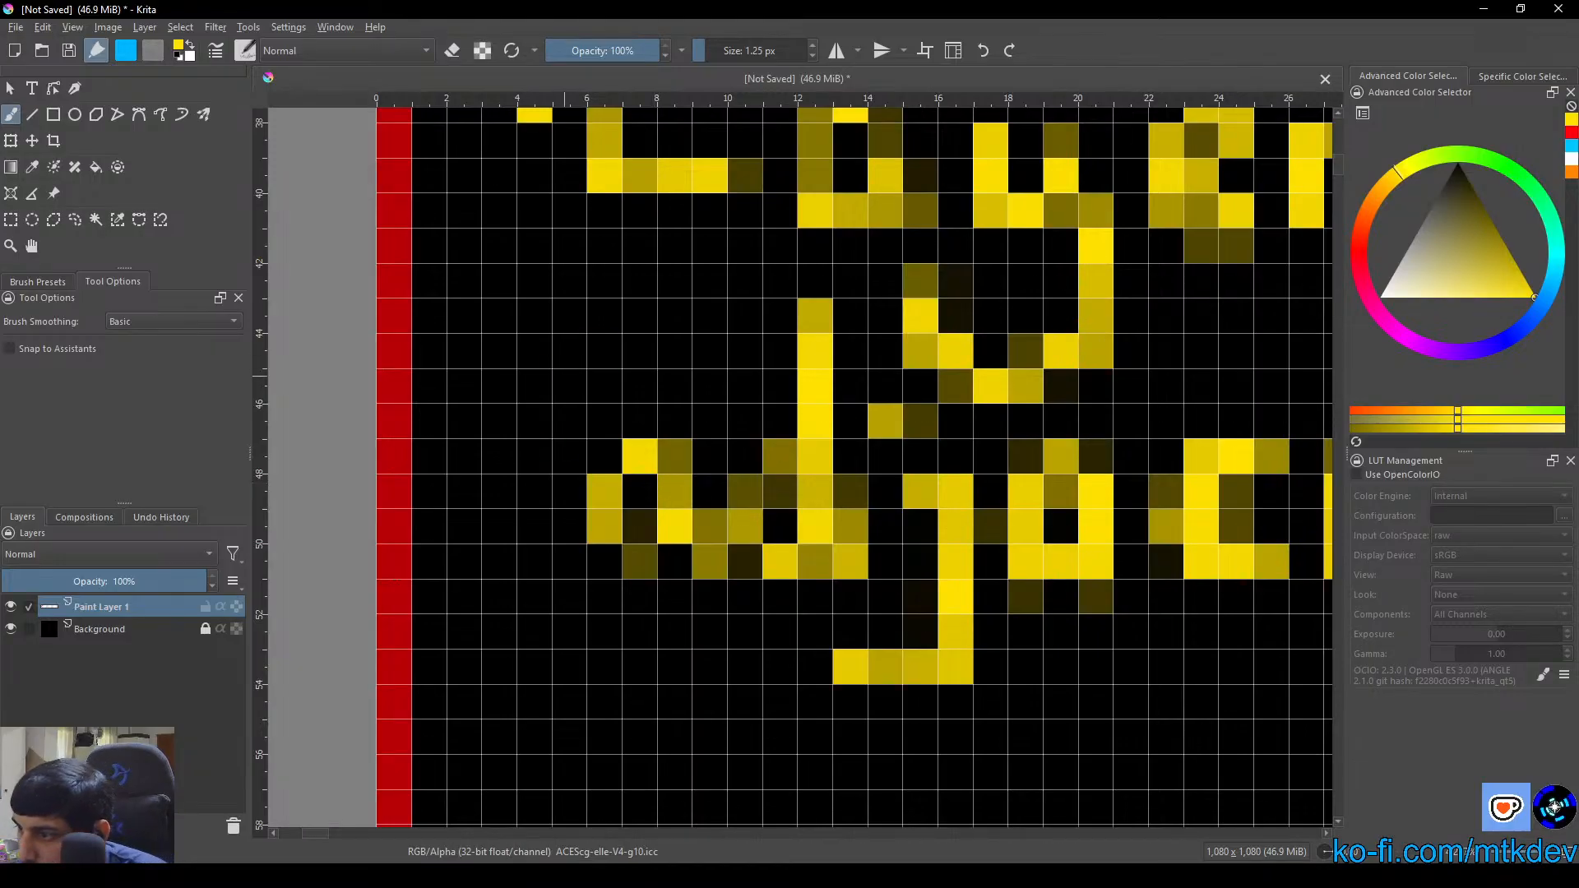
left_click_drag(609, 491, 612, 528)
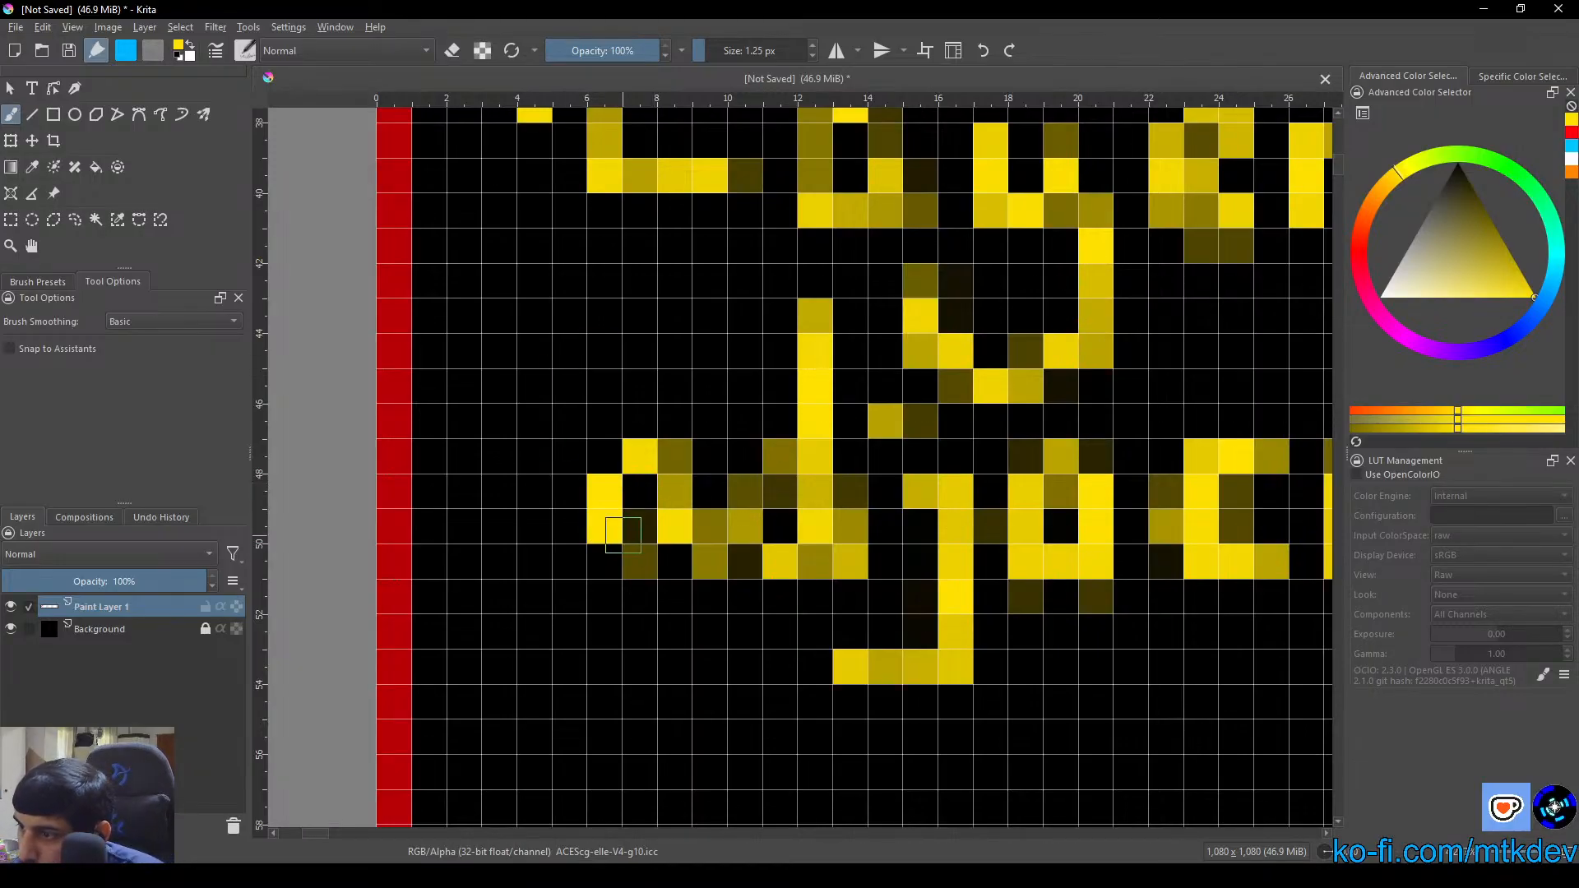
left_click(629, 559)
left_click(632, 559)
mouse_move(666, 464)
left_mouse_down()
mouse_move(677, 523)
mouse_move(691, 488)
mouse_move(753, 521)
mouse_move(712, 558)
left_mouse_up()
mouse_move(787, 471)
left_mouse_down()
mouse_move(762, 521)
mouse_move(777, 536)
left_mouse_up()
left_click(790, 469)
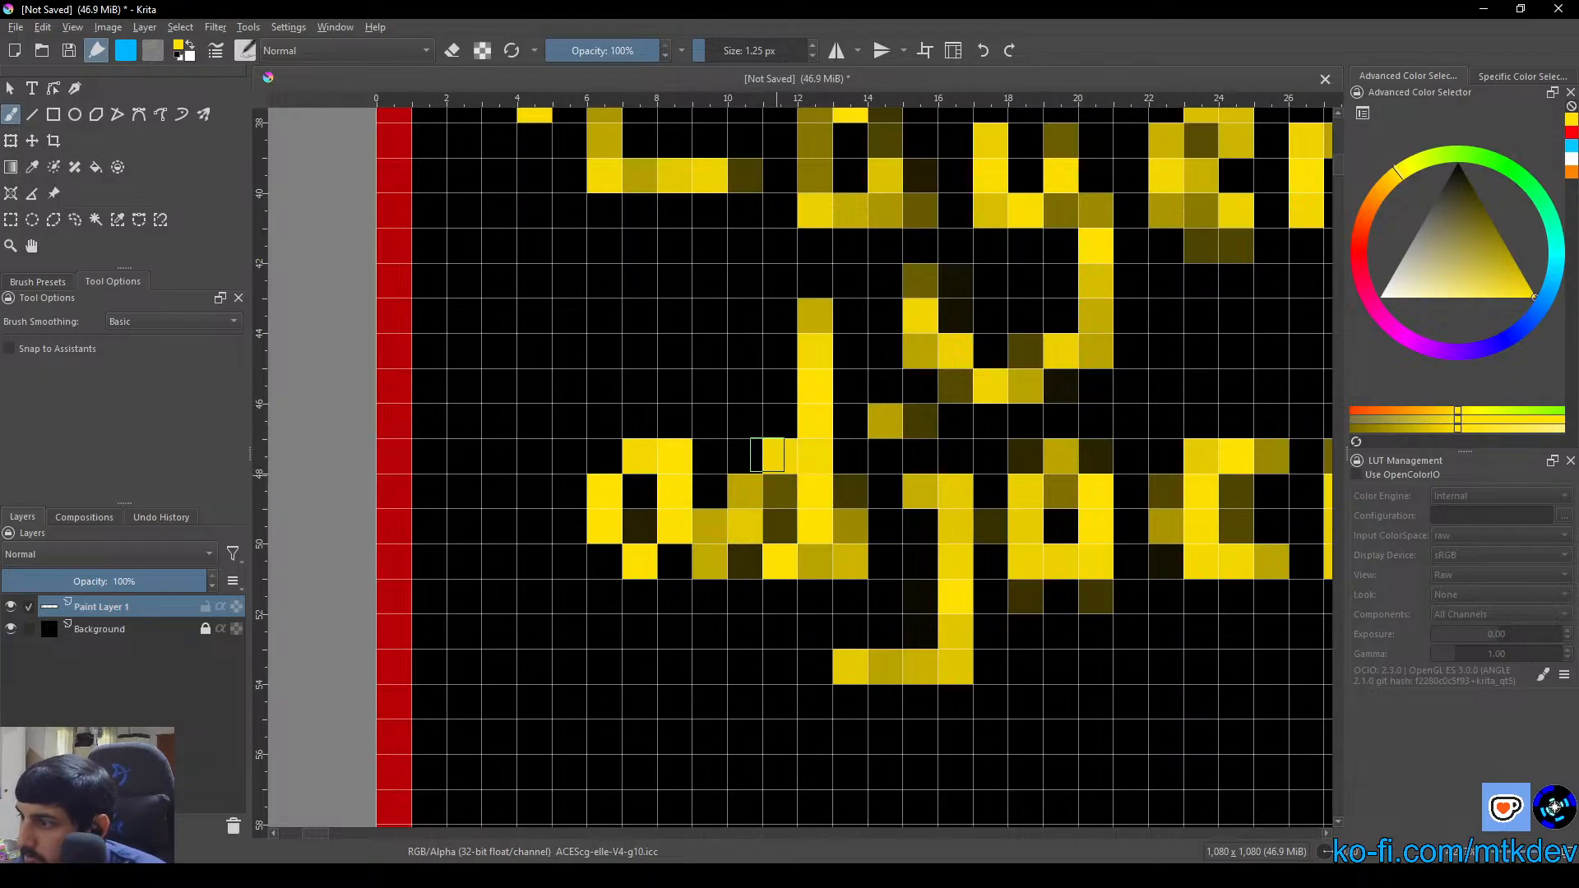
Erase the stray pixels inside the bowl of the "d" in "adjacent" and along the right side of its stem
left_click(454, 54)
left_click_drag(780, 494, 783, 526)
left_click_drag(855, 481, 852, 576)
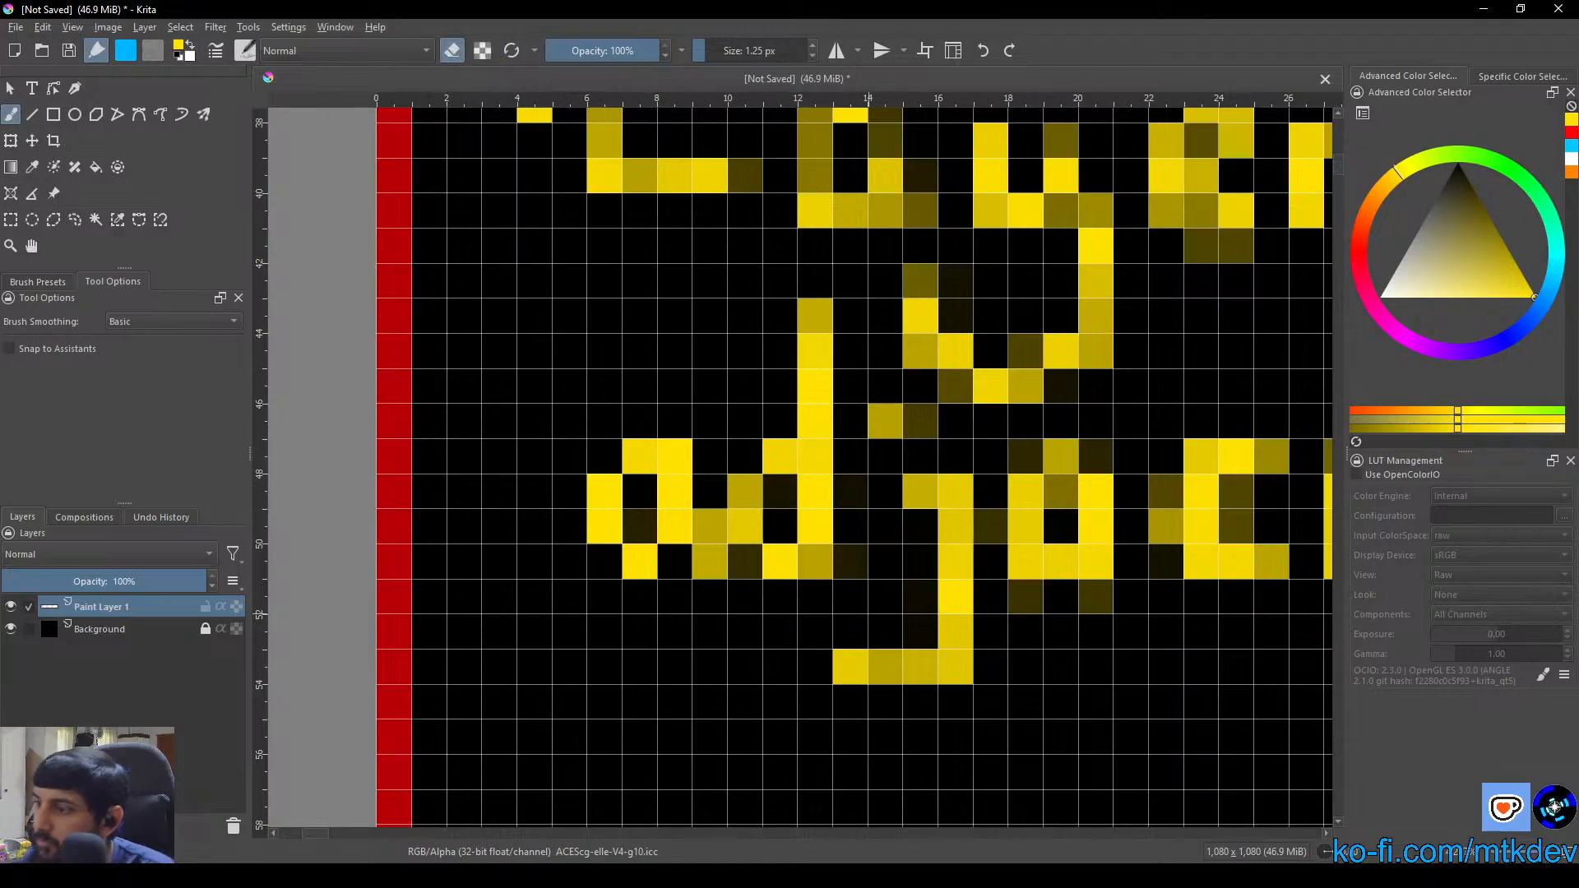
Check the lettering in the "Important Rules" box and set the brush size to 1.5 px for the third rule
scroll(855, 592, "down", 6)
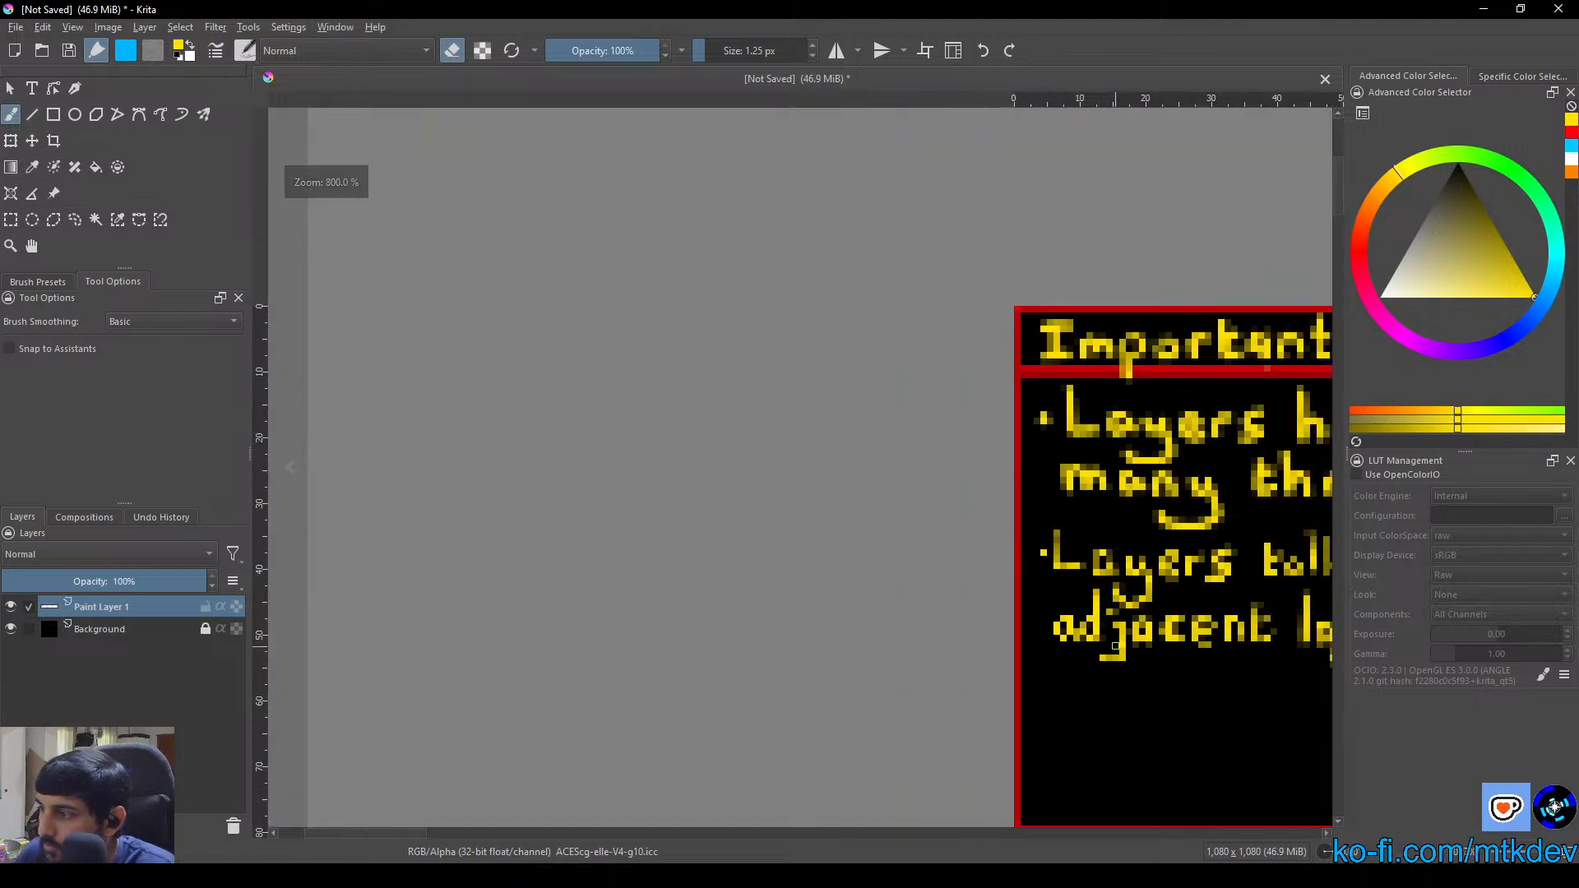
scroll(976, 591, "down", 6)
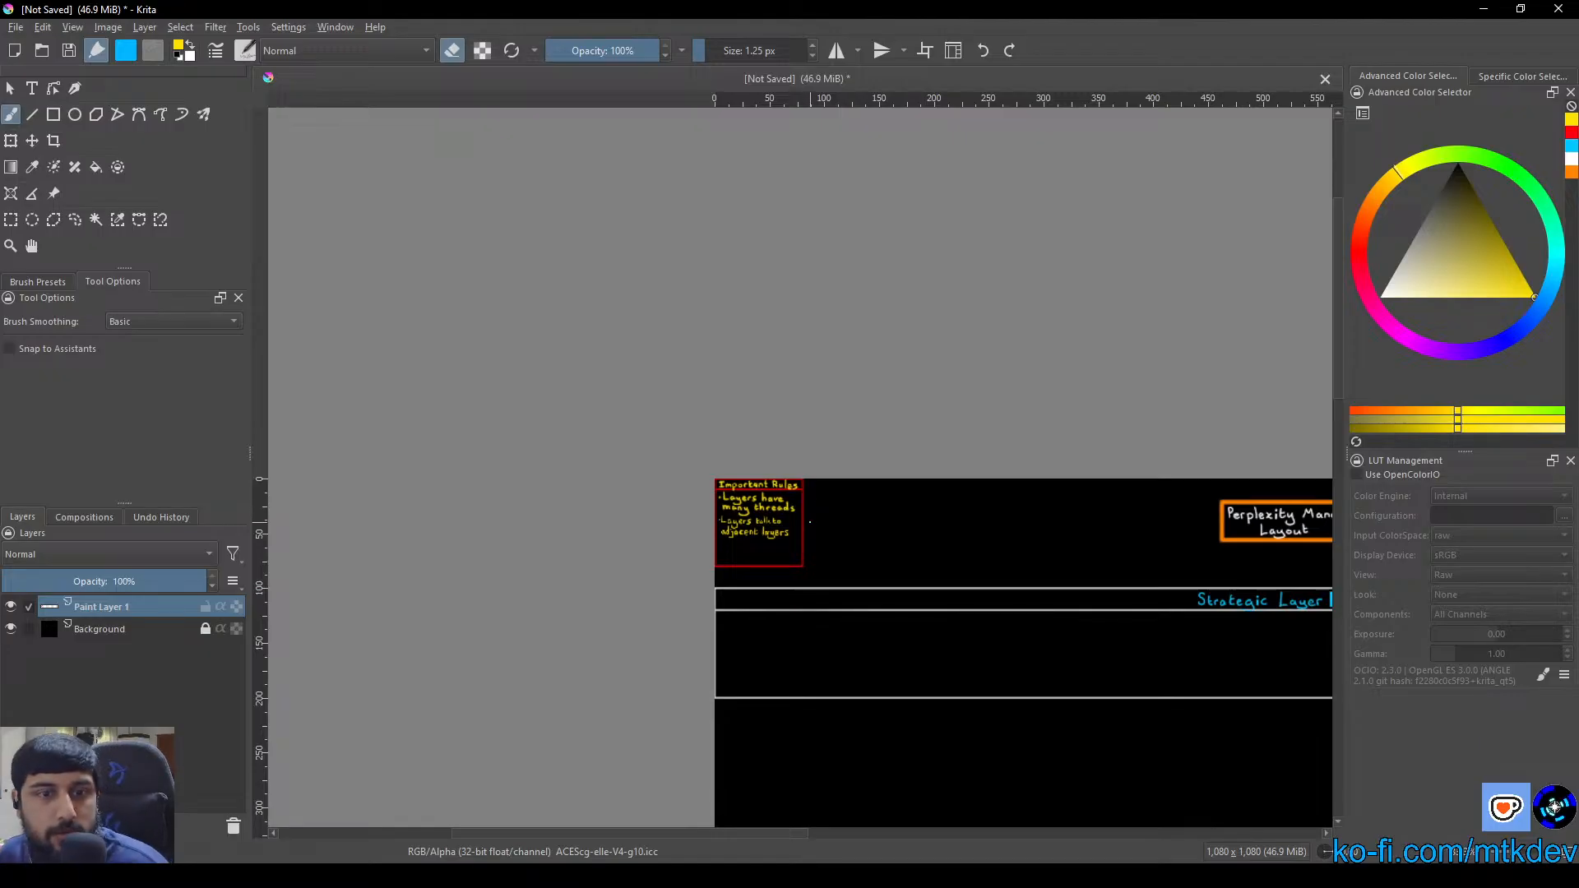
scroll(742, 521, "up", 5)
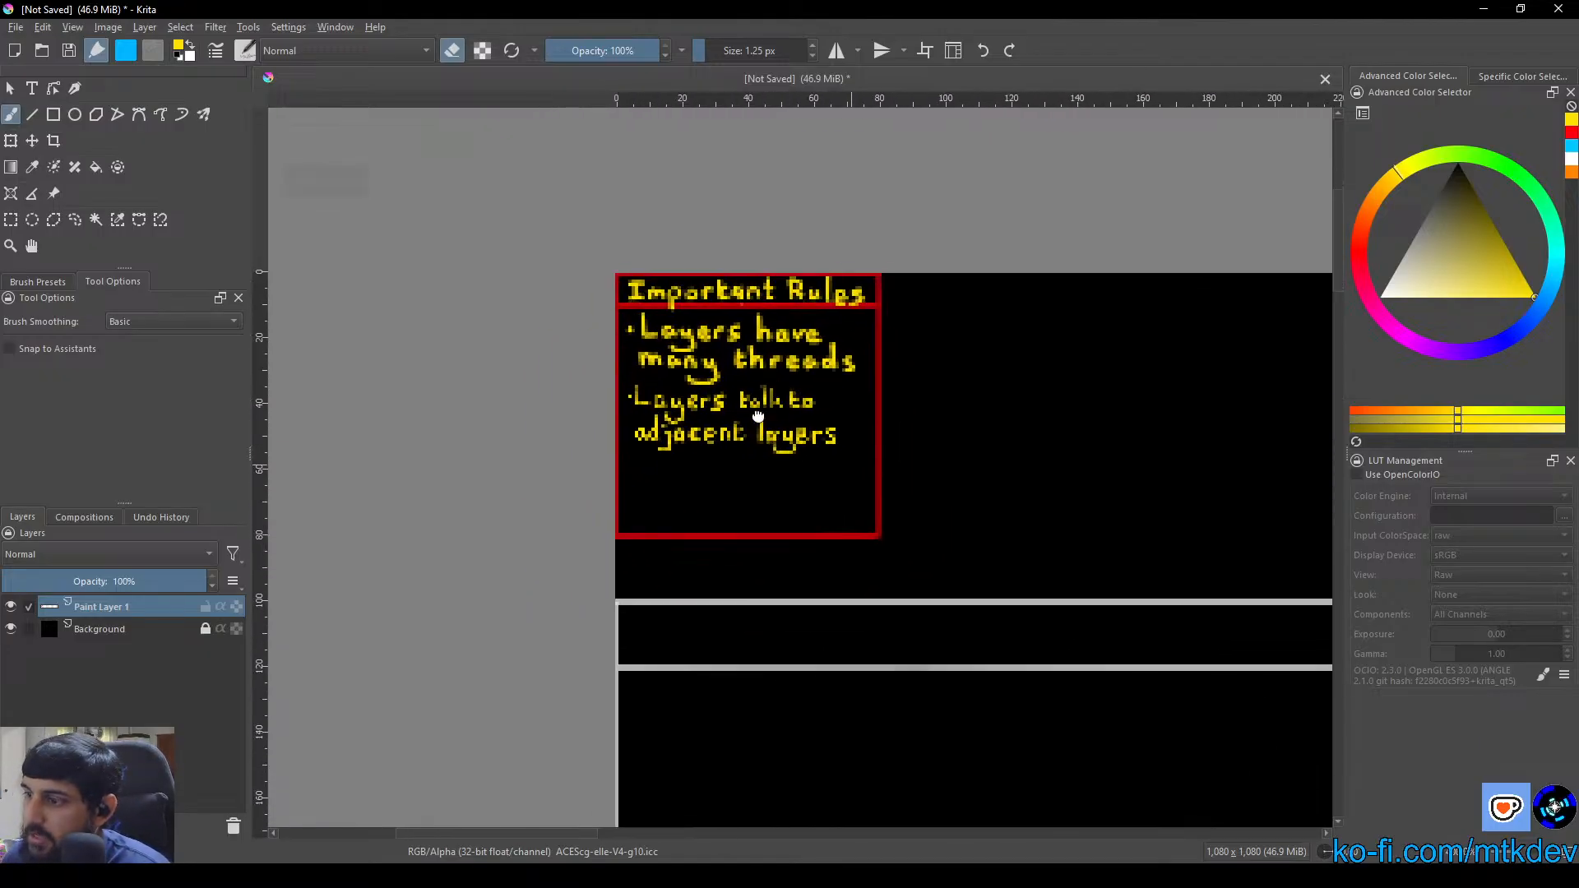
scroll(679, 469, "up", 3)
scroll(642, 483, "down", 1)
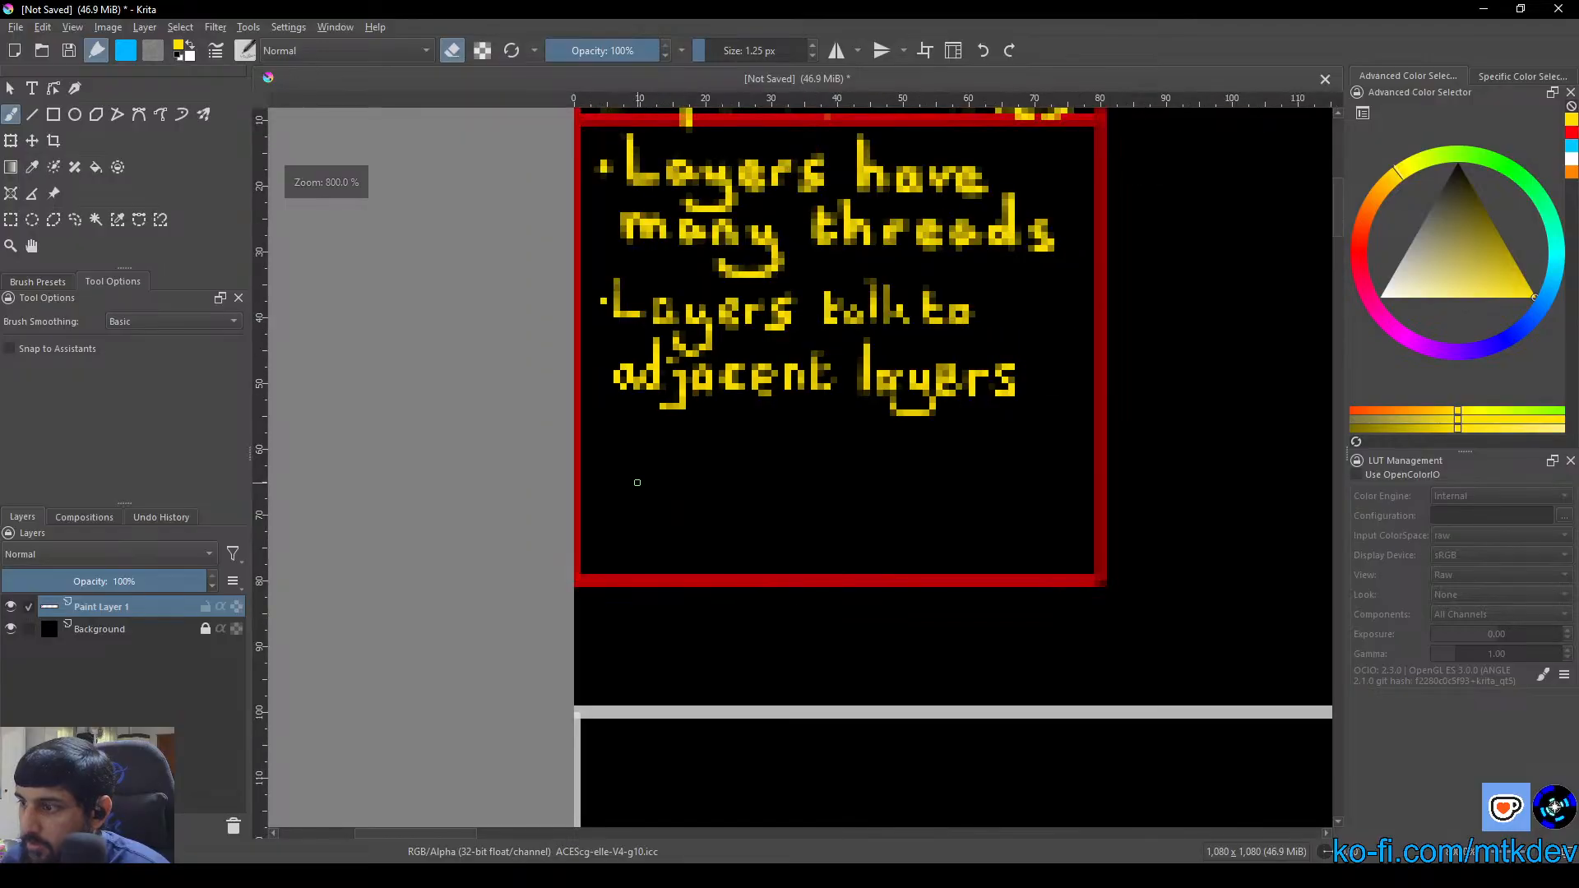
scroll(633, 484, "up", 1)
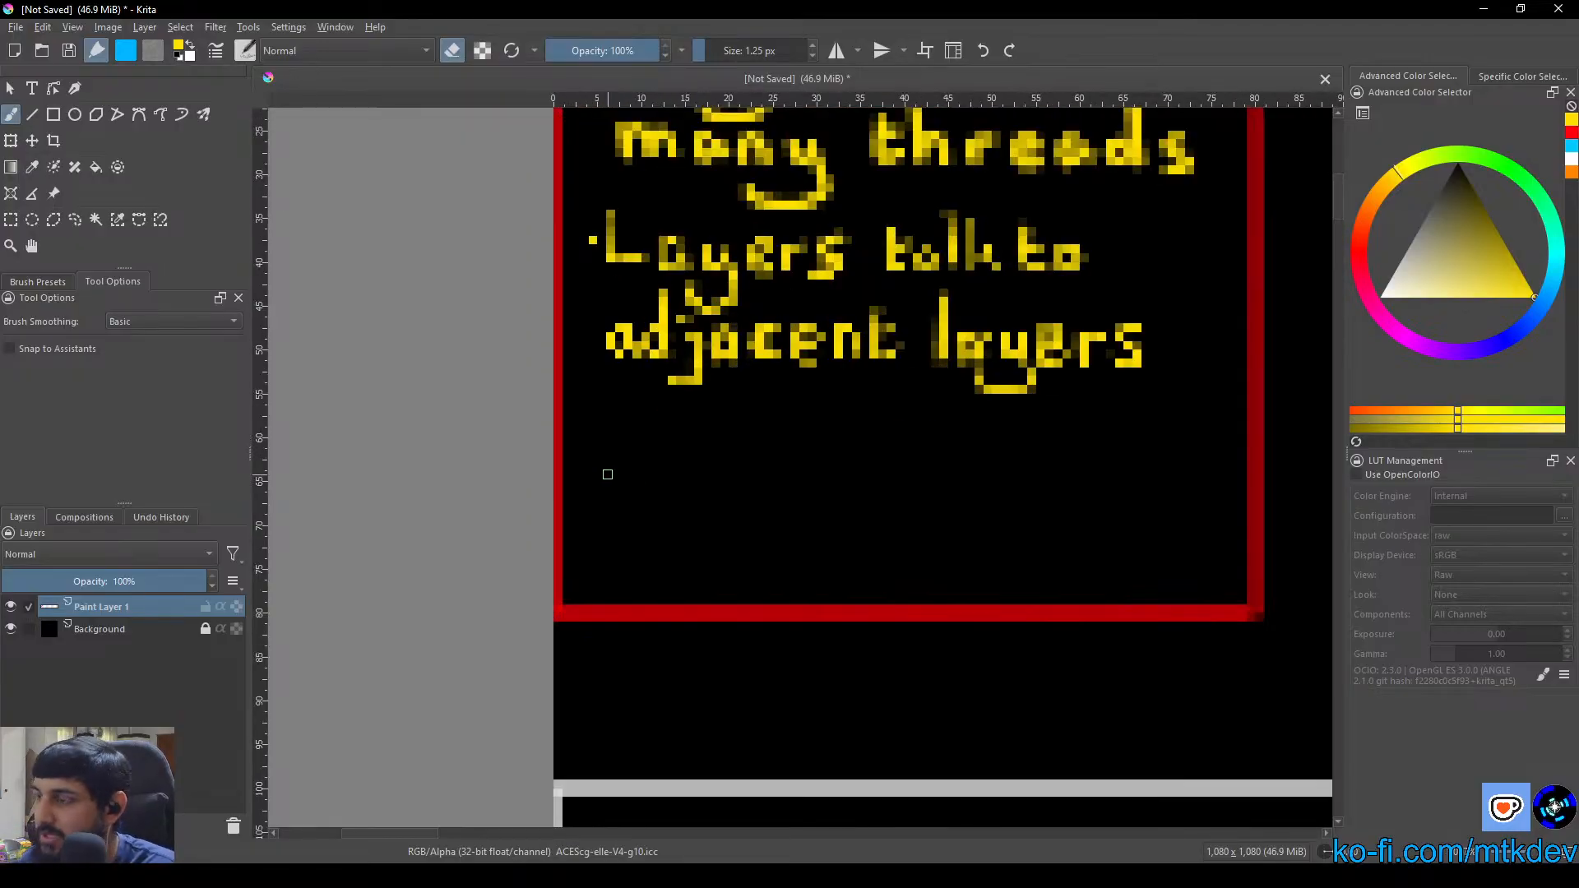
left_click(725, 50)
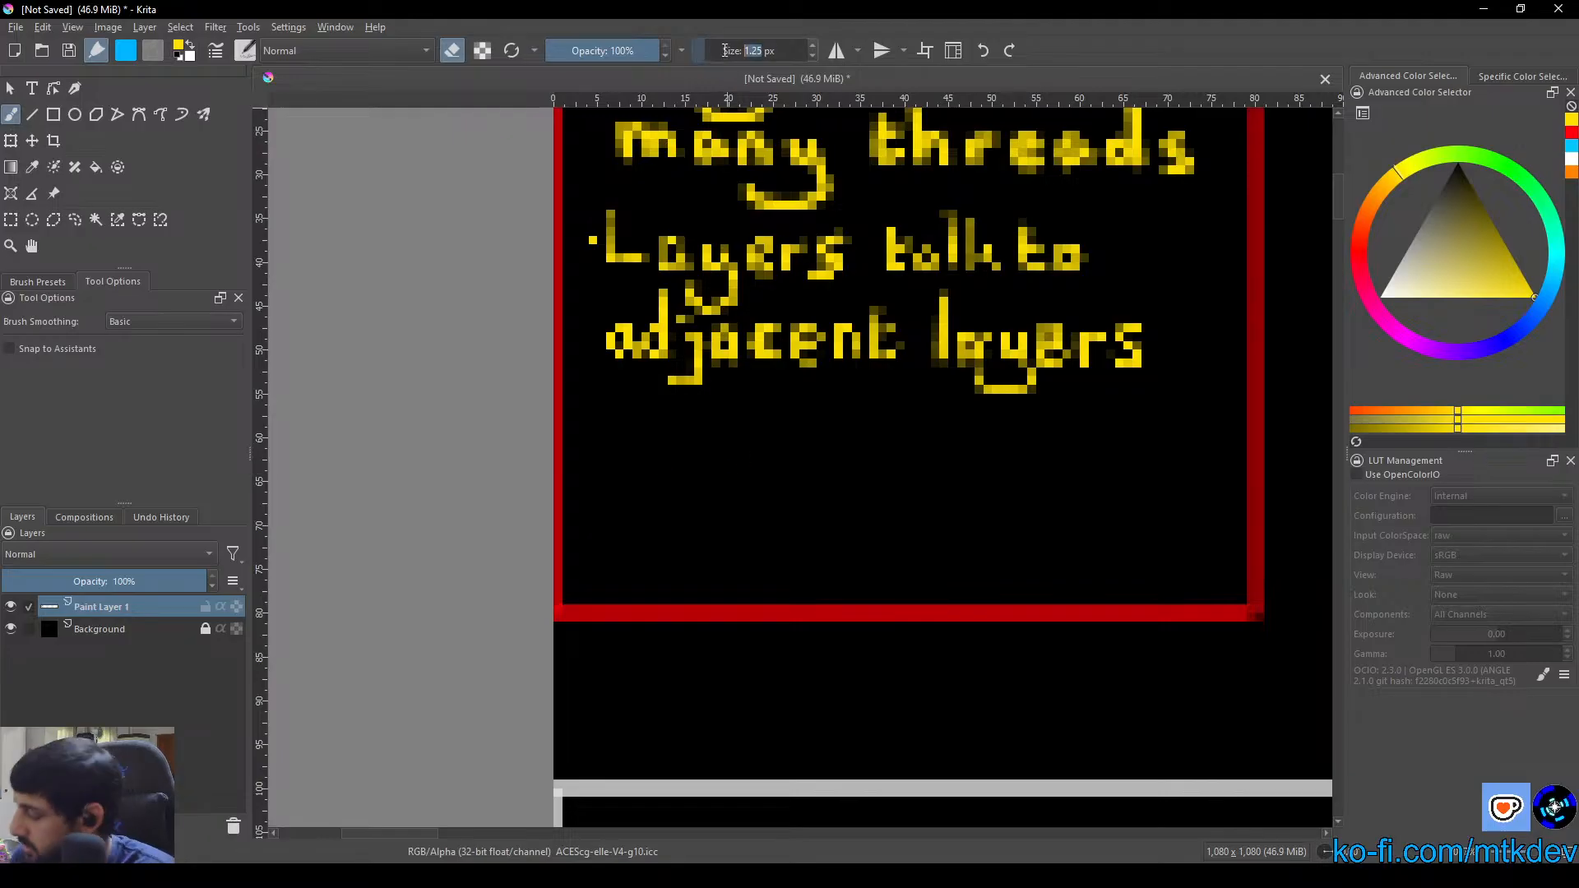
type("1.5")
key("Return")
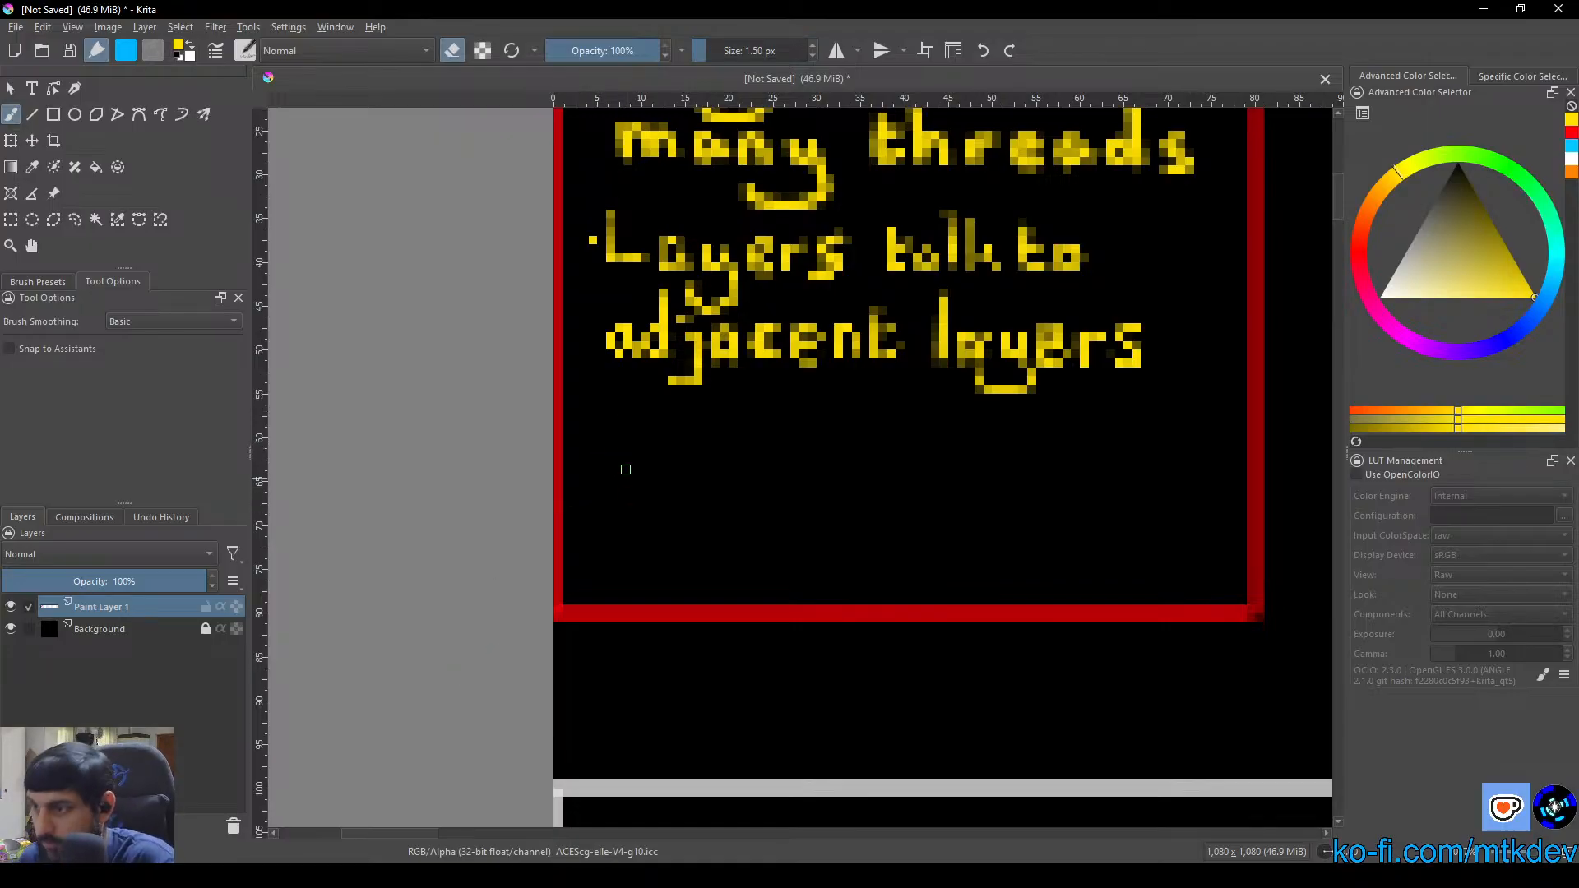
Return to painting mode and hand-letter a third bullet reading "Layers are horizontal" below "adjacent layers"
key("e")
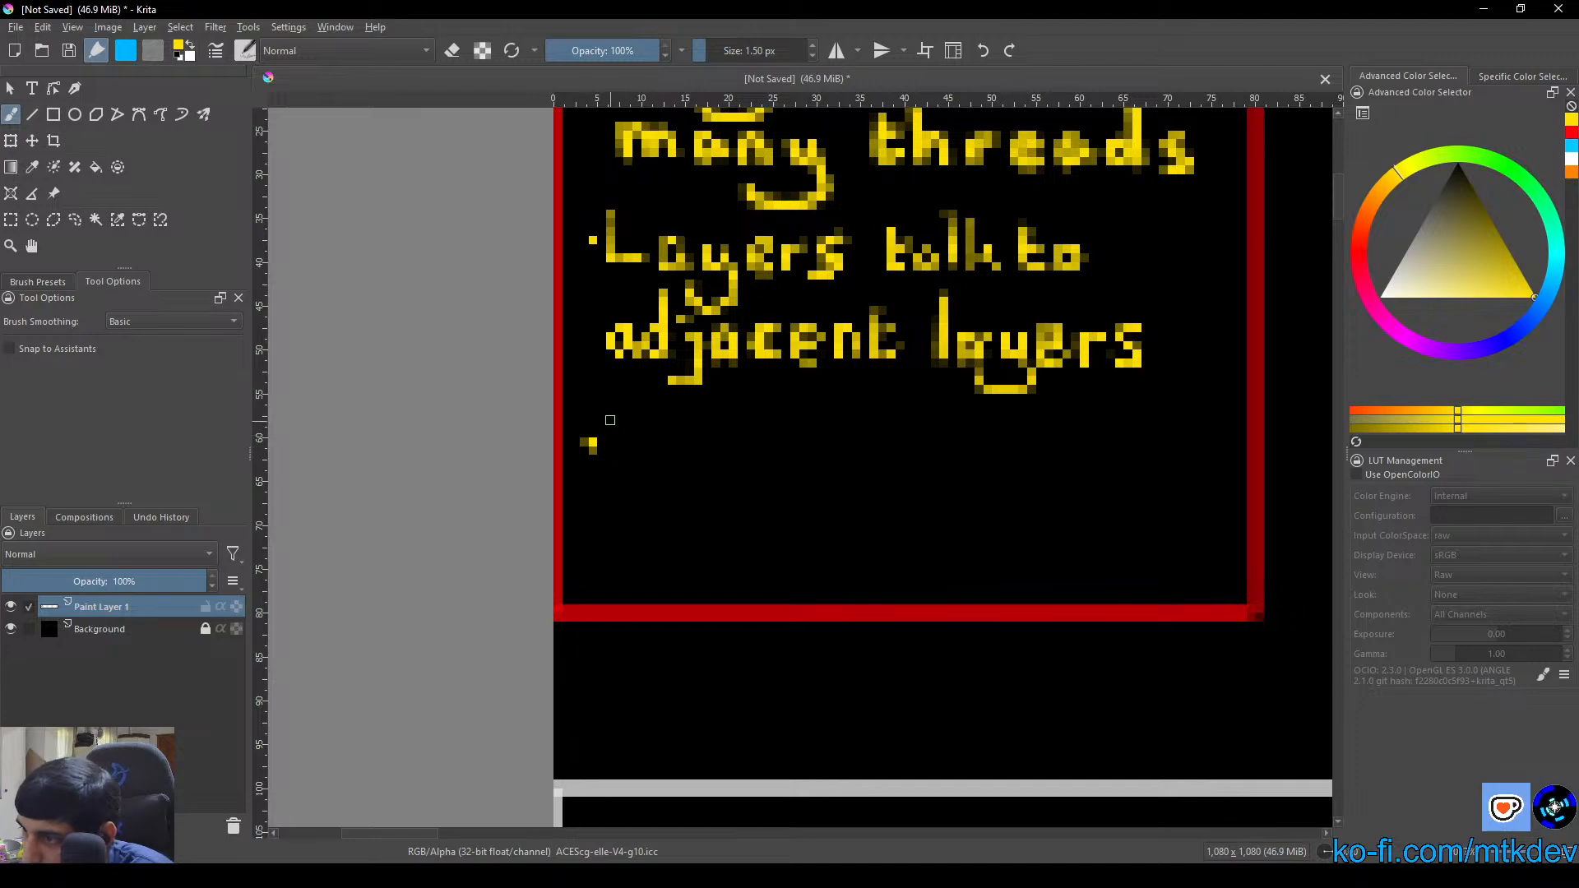
mouse_move(610, 402)
left_mouse_down()
mouse_move(611, 459)
mouse_move(648, 459)
left_mouse_up()
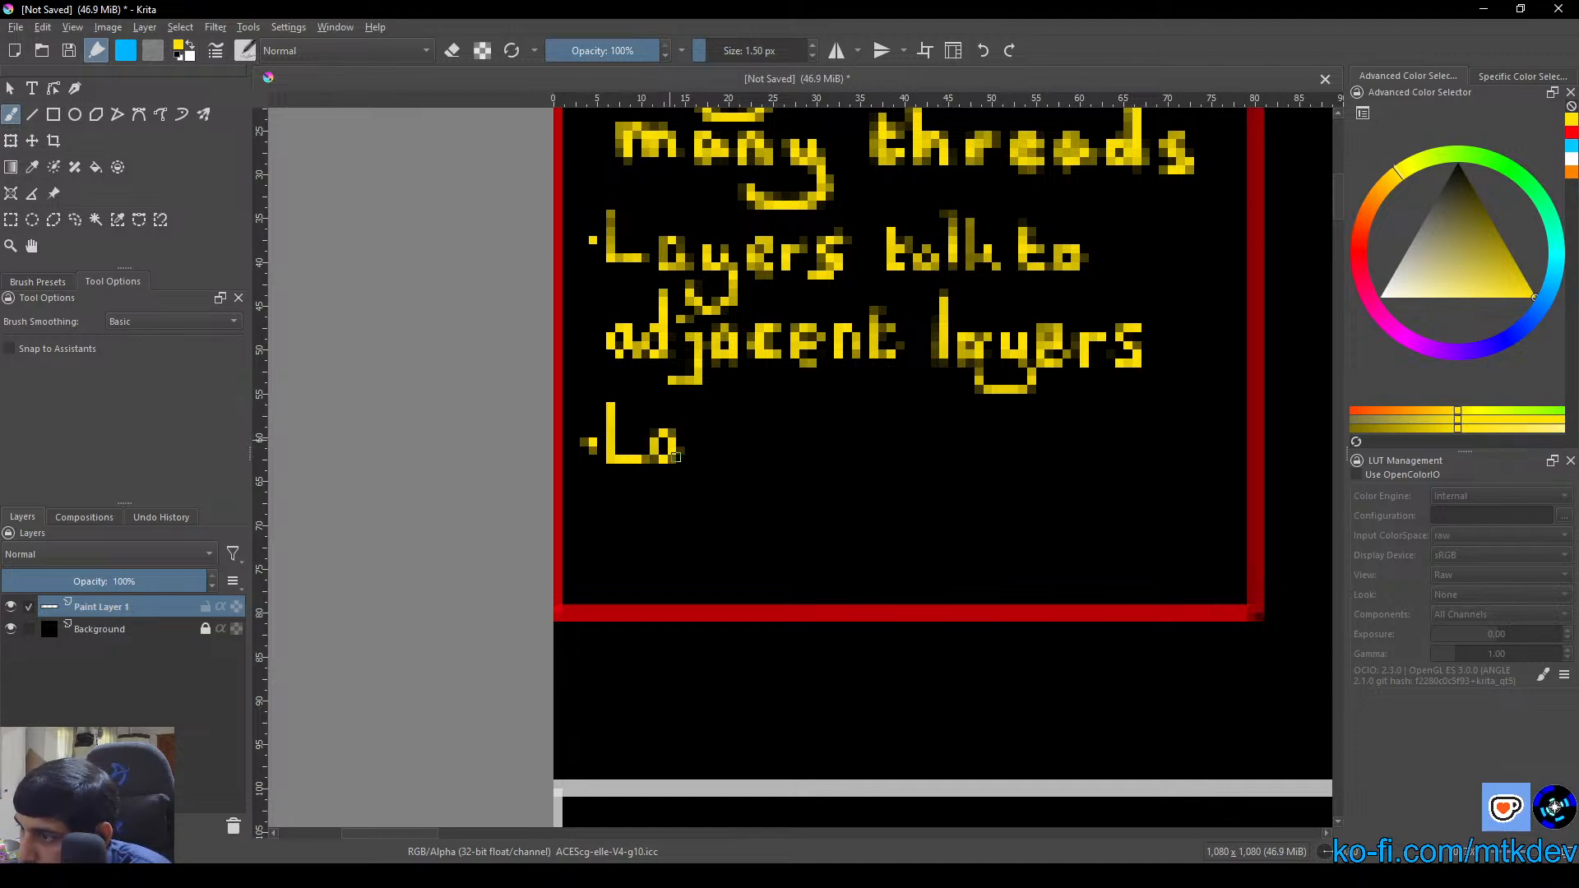
mouse_move(701, 436)
left_mouse_down()
mouse_move(735, 486)
mouse_move(702, 499)
mouse_move(690, 478)
mouse_move(797, 434)
mouse_move(834, 450)
mouse_move(968, 443)
mouse_move(941, 470)
mouse_move(955, 436)
mouse_move(959, 483)
mouse_move(966, 459)
mouse_move(977, 482)
mouse_move(1045, 452)
left_mouse_up()
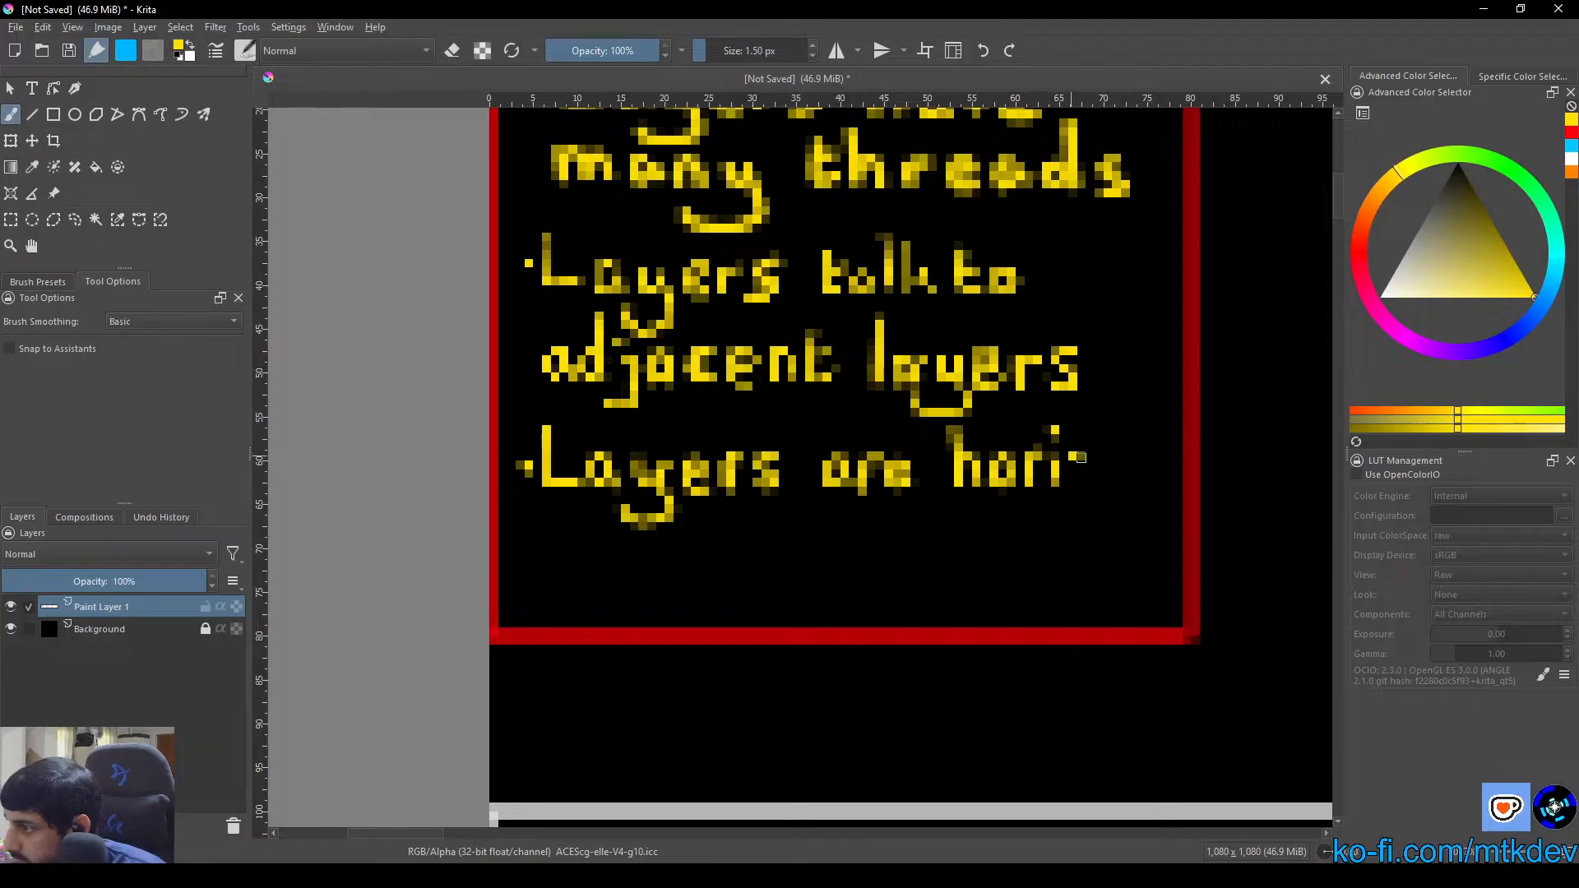
mouse_move(1080, 457)
left_mouse_down()
mouse_move(1104, 481)
mouse_move(1106, 457)
mouse_move(1127, 456)
mouse_move(1131, 477)
mouse_move(1168, 440)
mouse_move(1184, 485)
left_mouse_up()
mouse_move(1159, 452)
left_mouse_down()
mouse_move(1186, 442)
mouse_move(1198, 485)
mouse_move(1224, 486)
left_mouse_up()
left_click_drag(1247, 411, 1248, 493)
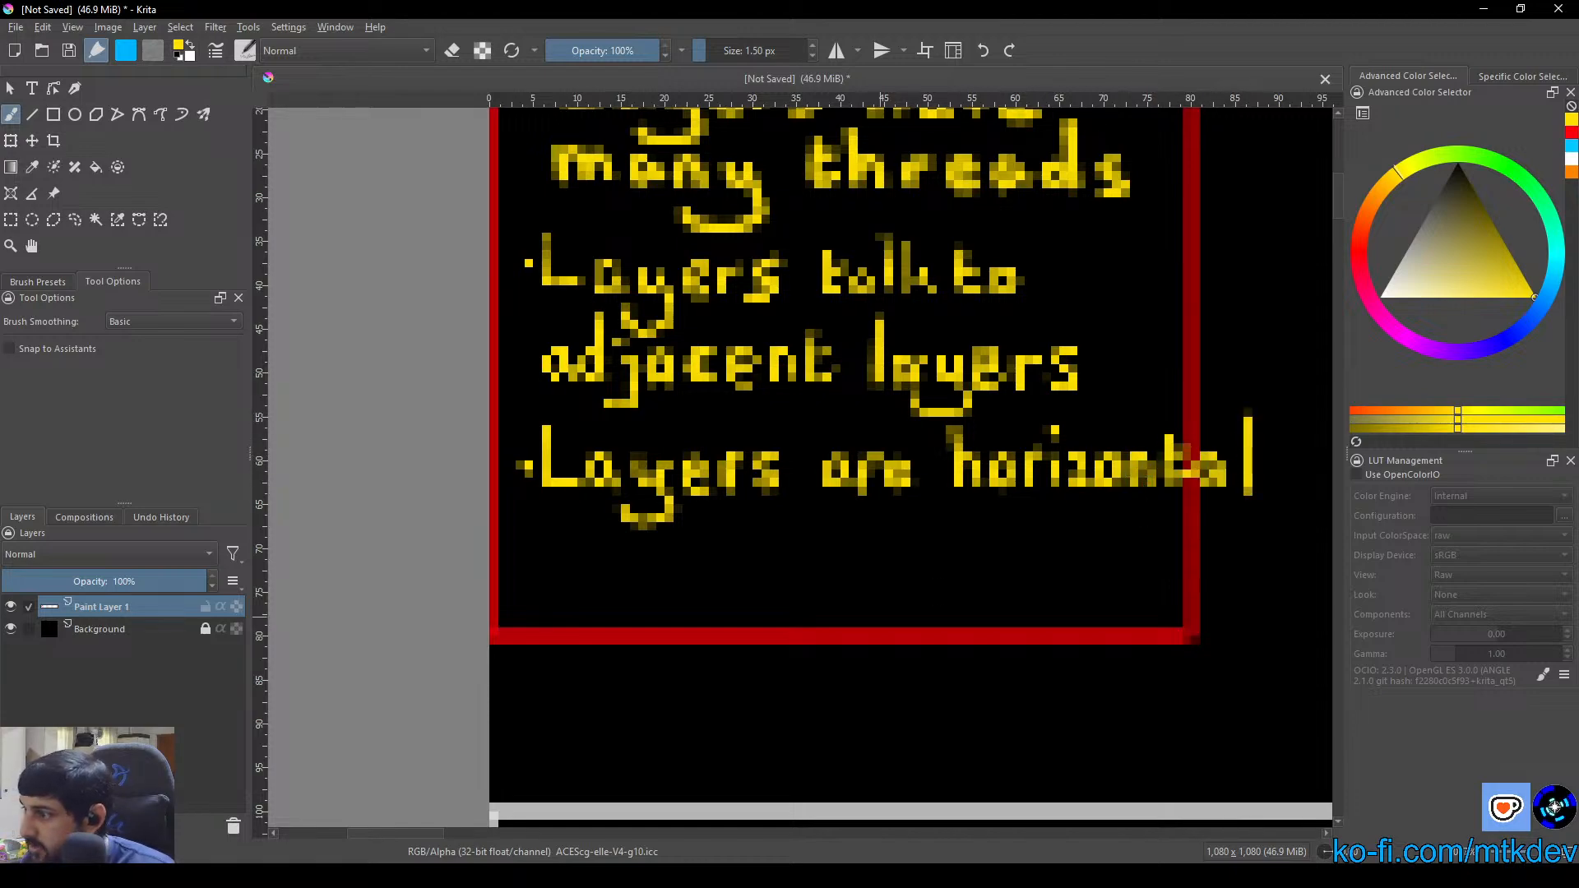
mouse_move(600, 586)
left_mouse_down()
mouse_move(684, 553)
mouse_move(621, 553)
mouse_move(648, 548)
mouse_move(656, 523)
mouse_move(679, 549)
mouse_move(650, 536)
mouse_move(667, 509)
mouse_move(650, 543)
left_mouse_up()
key("ctrl+z")
key("ctrl+z")
key("ctrl+z")
key("ctrl+z")
key("ctrl+z")
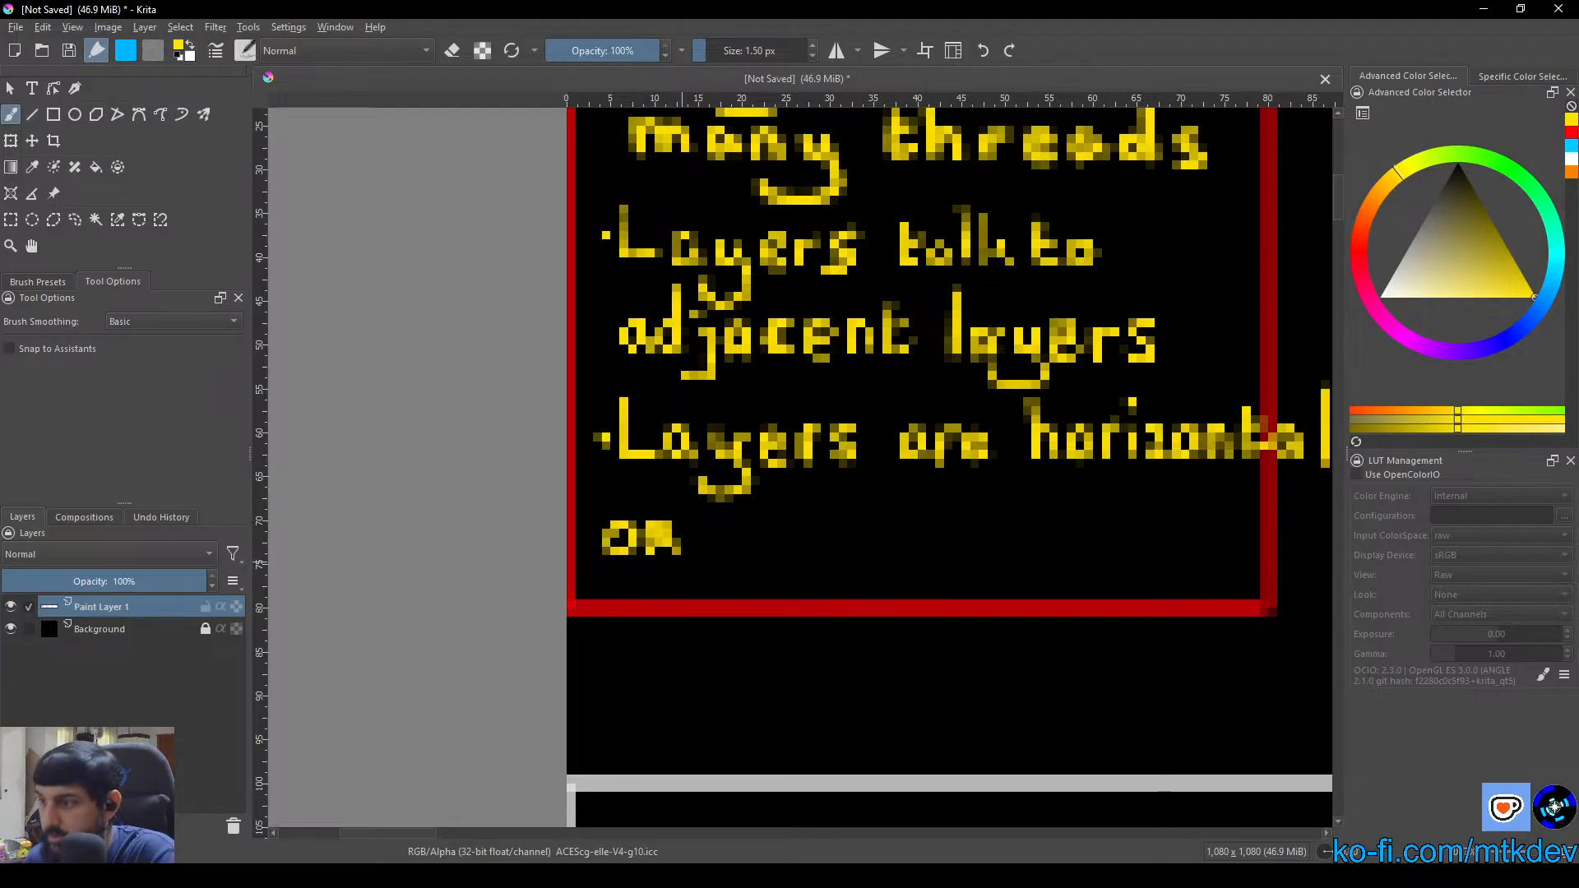
Hand-letter "XOR vertical" as the second line of the third rule, just above the red box's lower border
mouse_move(633, 499)
left_mouse_down()
mouse_move(615, 520)
mouse_move(660, 538)
mouse_move(623, 500)
mouse_move(662, 532)
mouse_move(620, 540)
left_mouse_up()
key("ctrl+z")
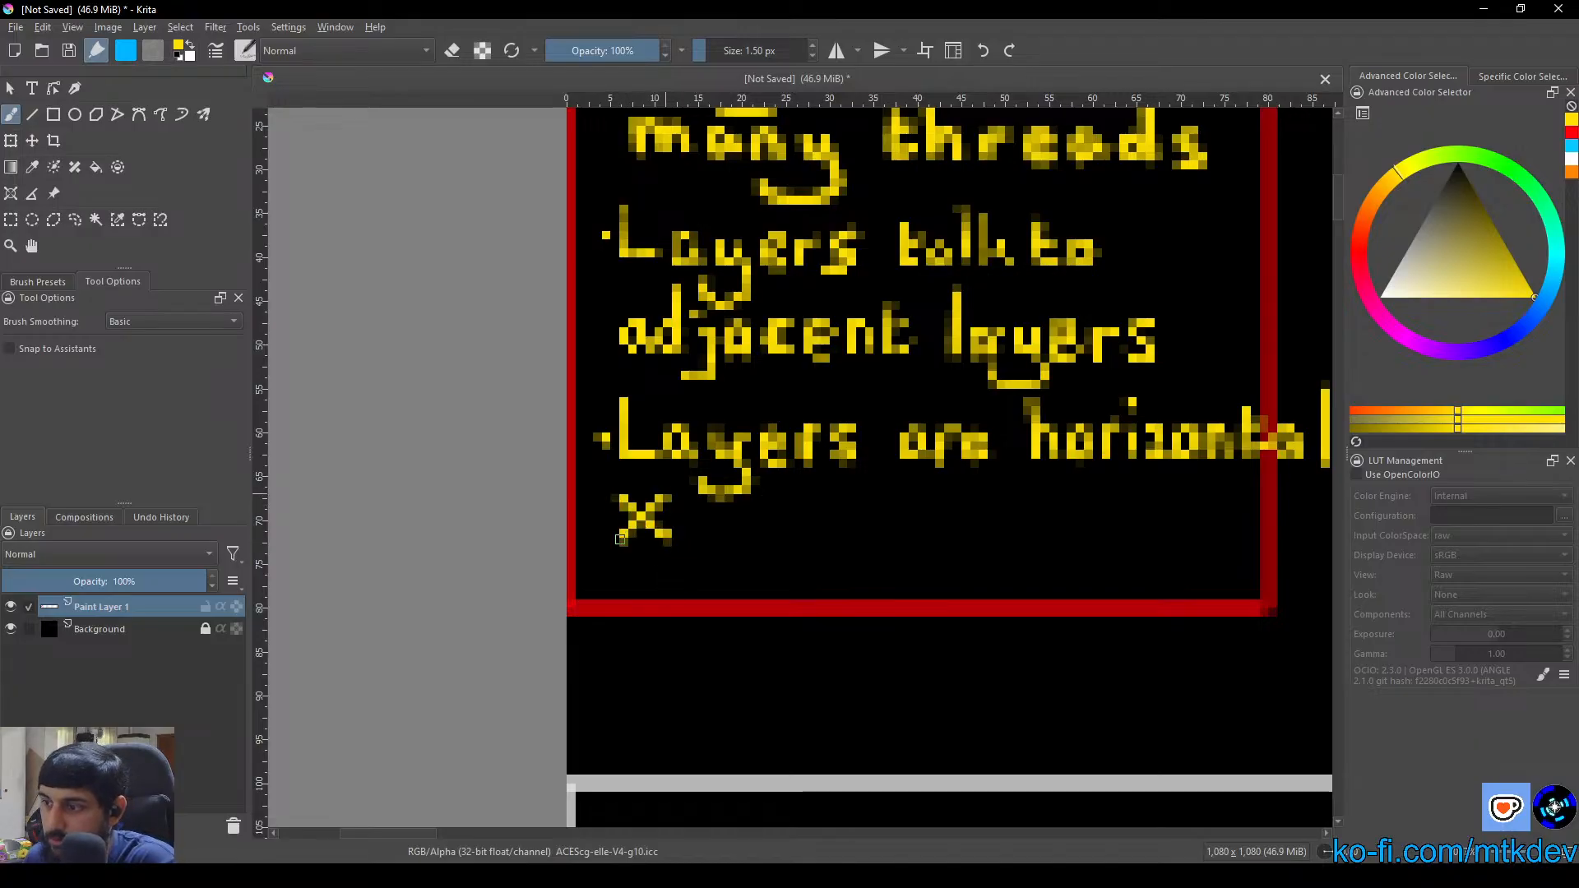
left_click_drag(717, 495, 682, 520)
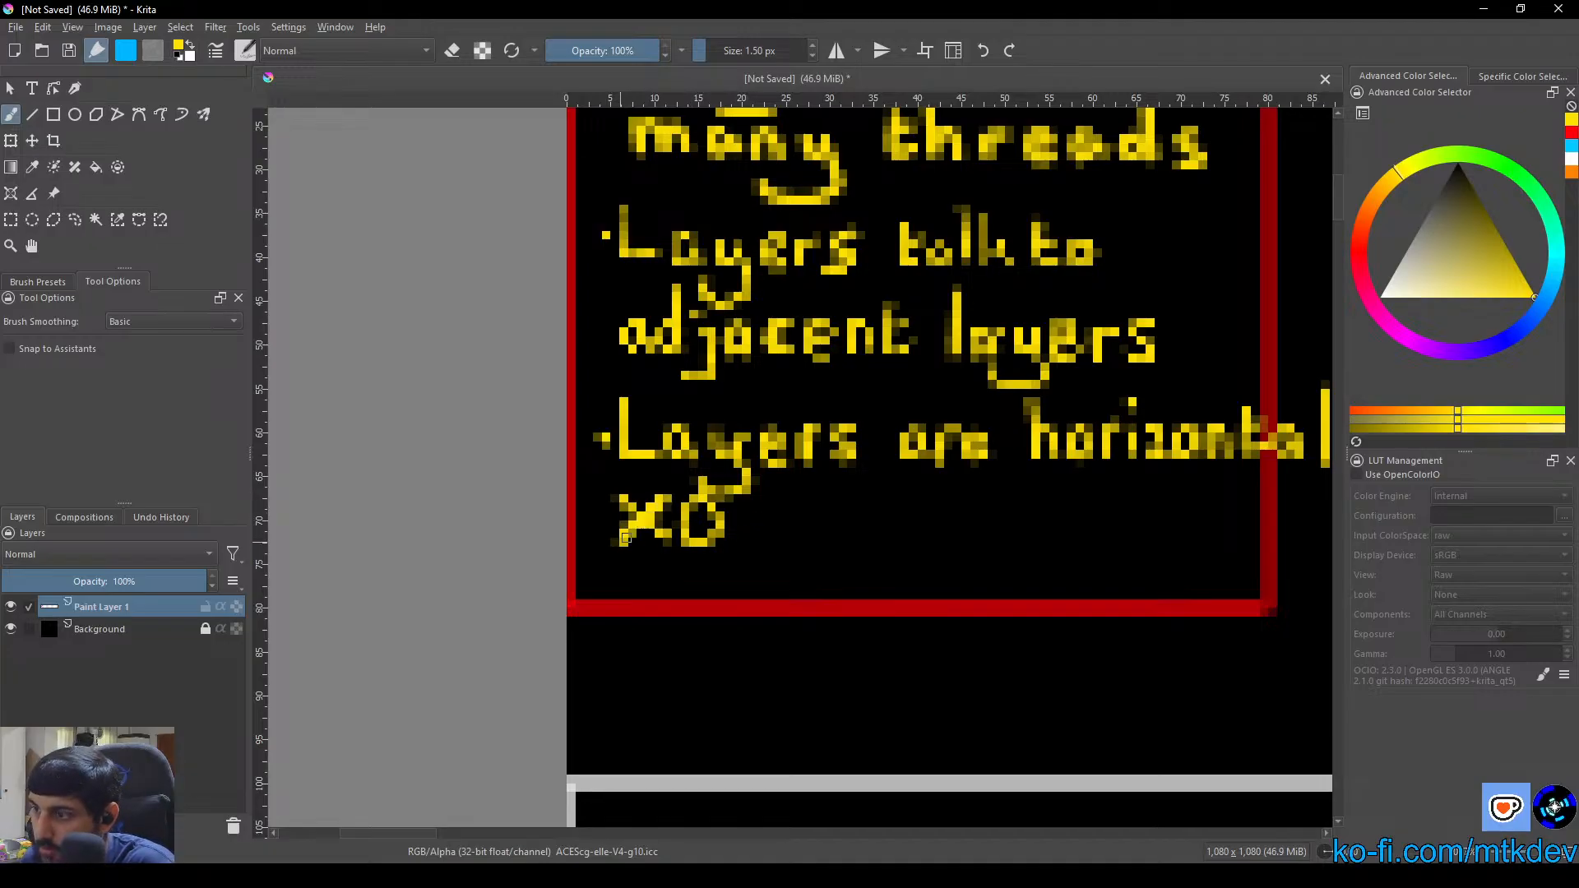
mouse_move(638, 519)
left_mouse_down()
mouse_move(728, 505)
mouse_move(700, 505)
mouse_move(690, 532)
mouse_move(742, 499)
mouse_move(766, 539)
mouse_move(868, 518)
mouse_move(875, 542)
mouse_move(931, 493)
mouse_move(931, 534)
mouse_move(951, 507)
mouse_move(971, 533)
left_mouse_up()
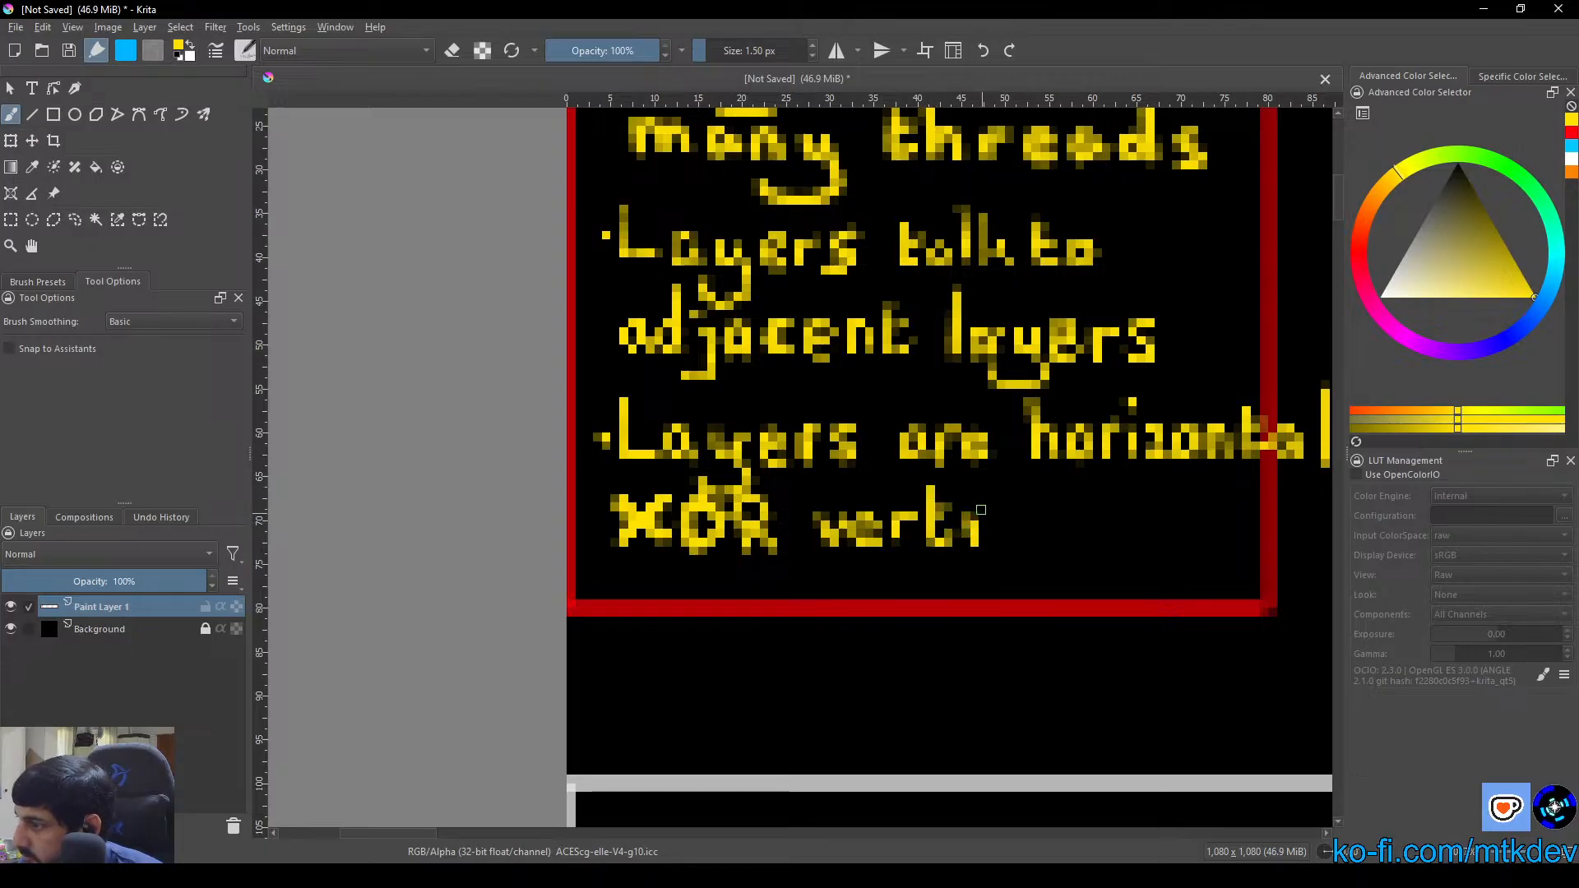
mouse_move(1014, 514)
left_mouse_down()
mouse_move(1014, 545)
mouse_move(1064, 546)
left_mouse_up()
left_click_drag(1077, 487, 1083, 546)
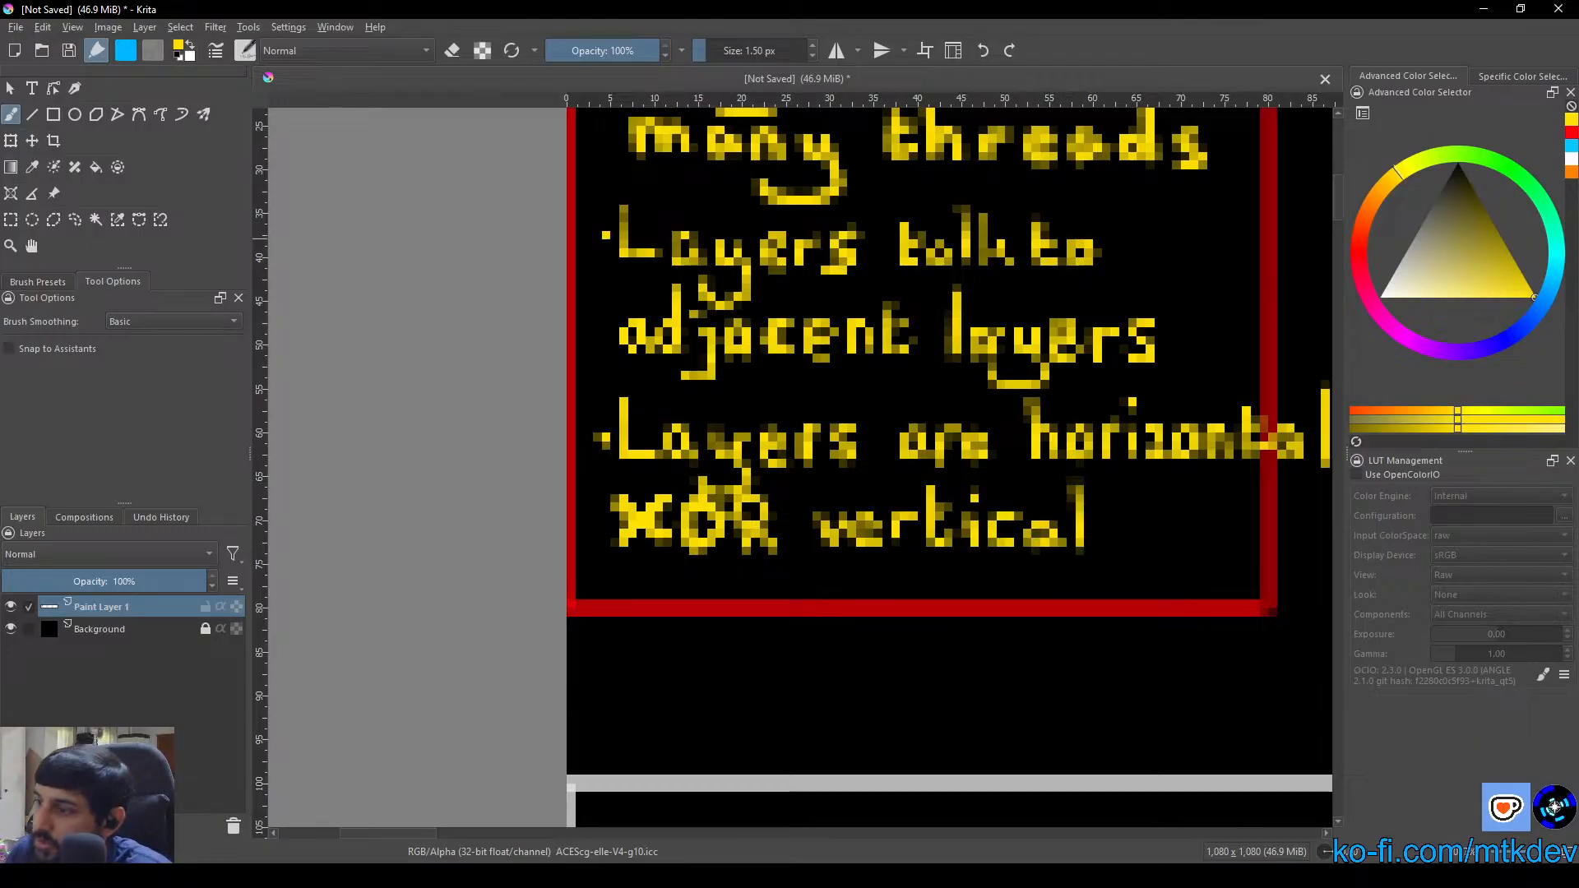
Switch to erasing and clear the pixels that join the tail of the "y" in the third "Layers" to the "XOR" below
left_click(454, 54)
scroll(711, 477, "up", 5)
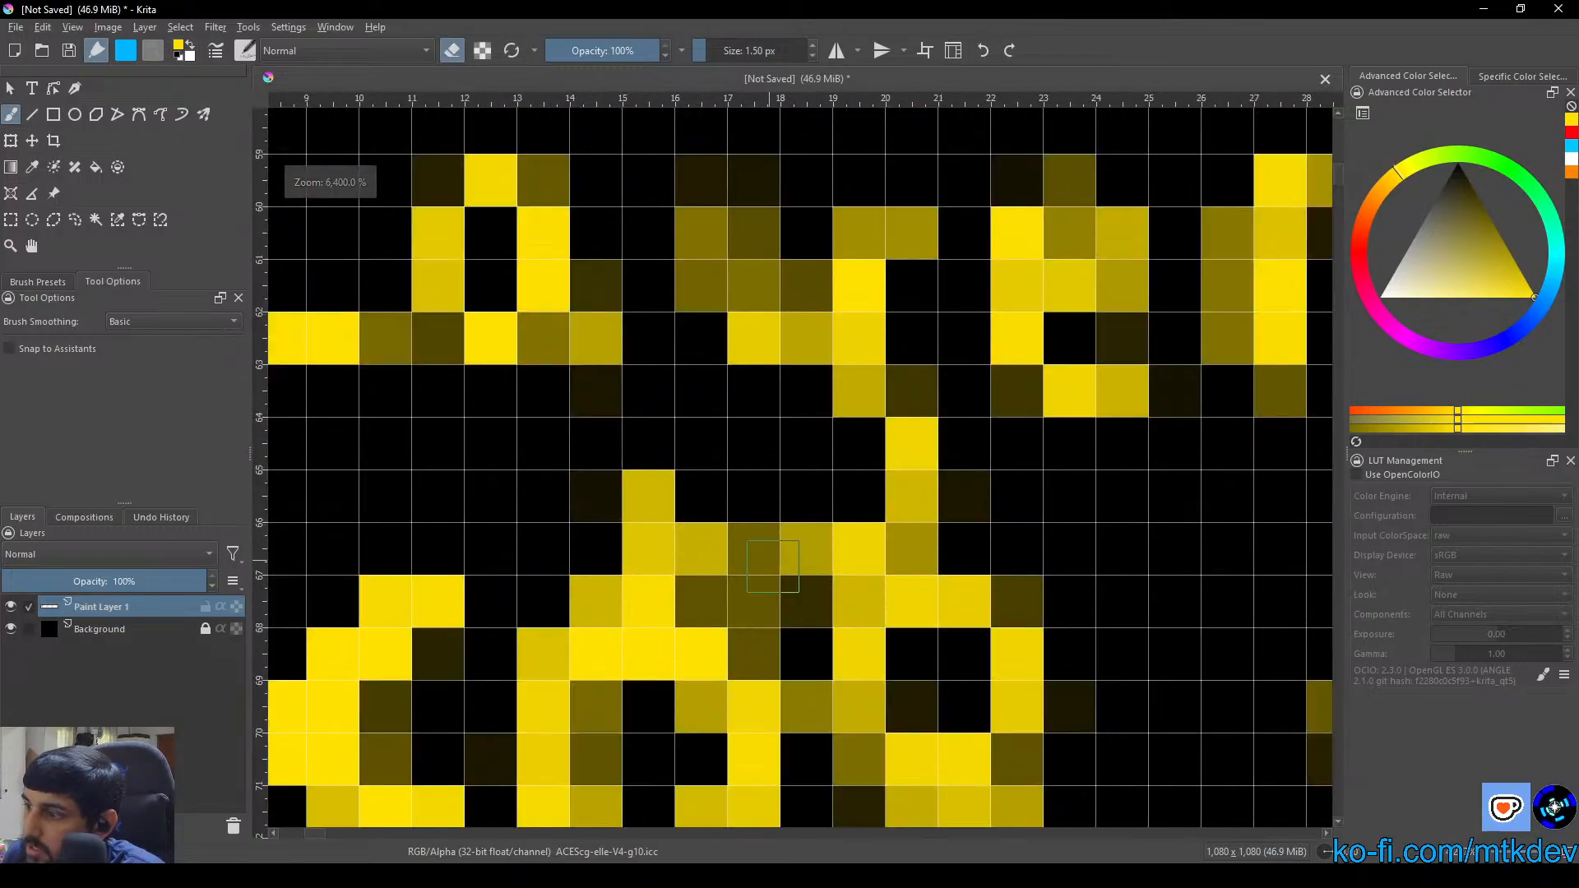
scroll(773, 565, "down", 2)
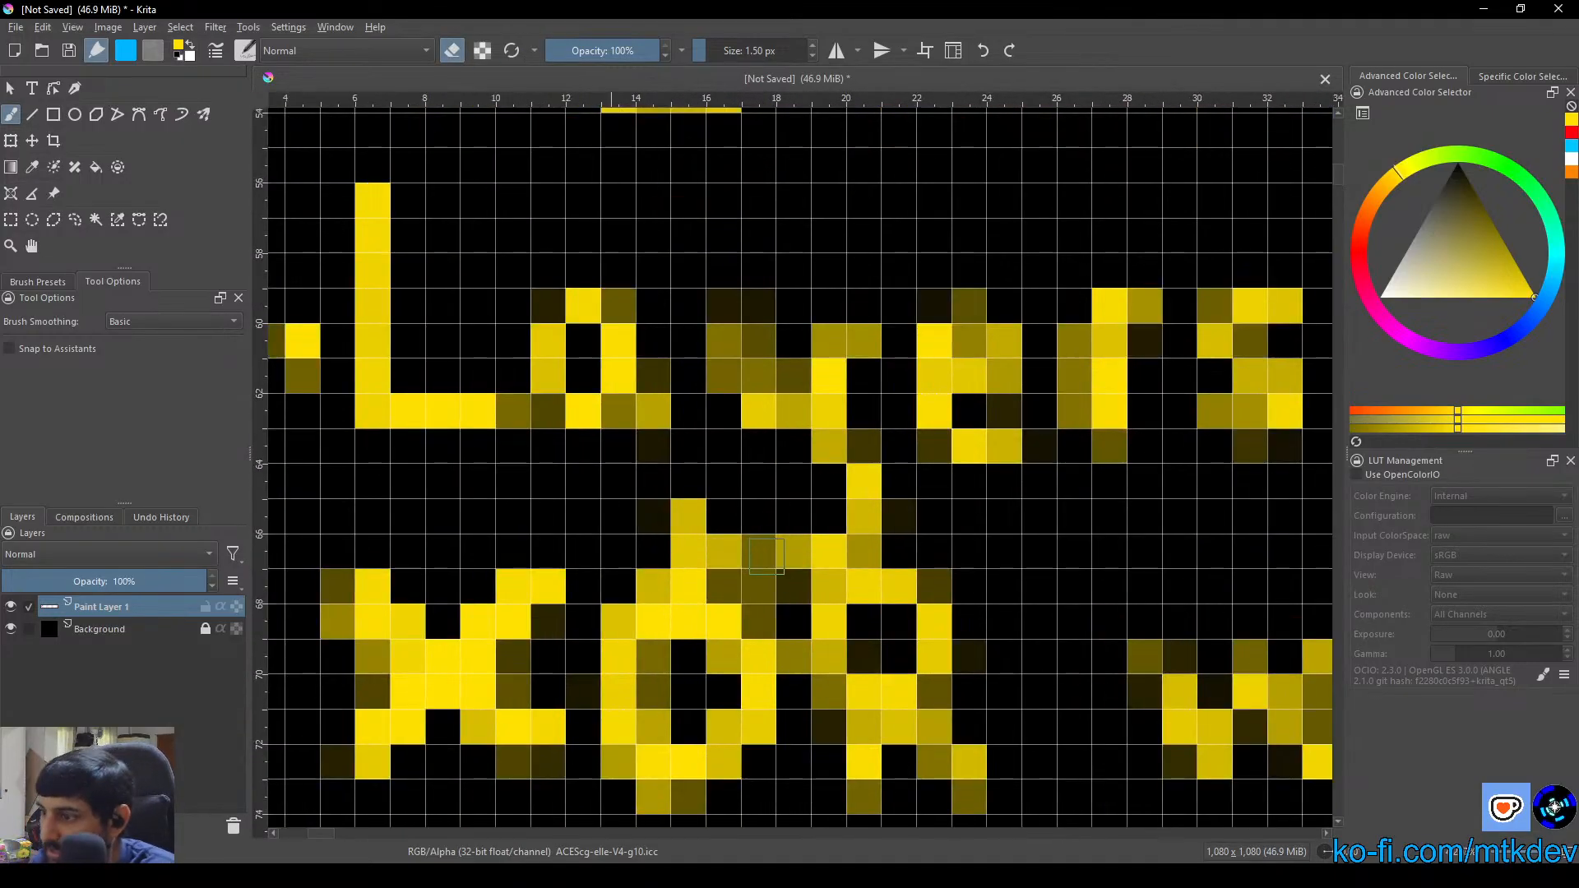
mouse_move(740, 588)
left_mouse_down()
mouse_move(644, 582)
mouse_move(944, 574)
left_mouse_up()
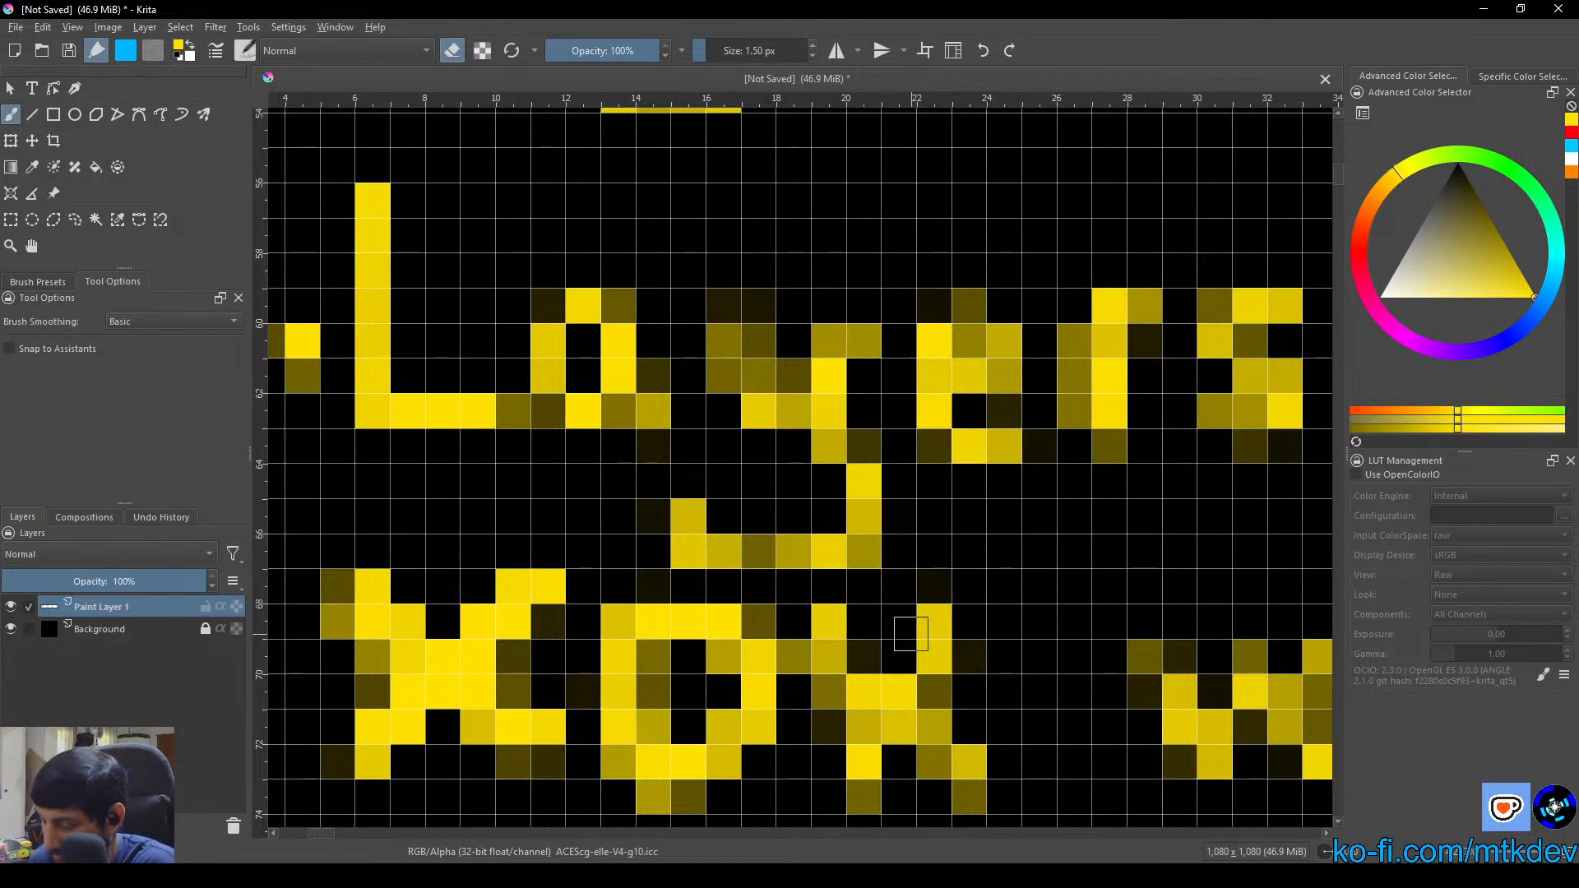
Repaint the top and strokes of the "R" in "XOR", then erase the surplus pixels above it
key("e")
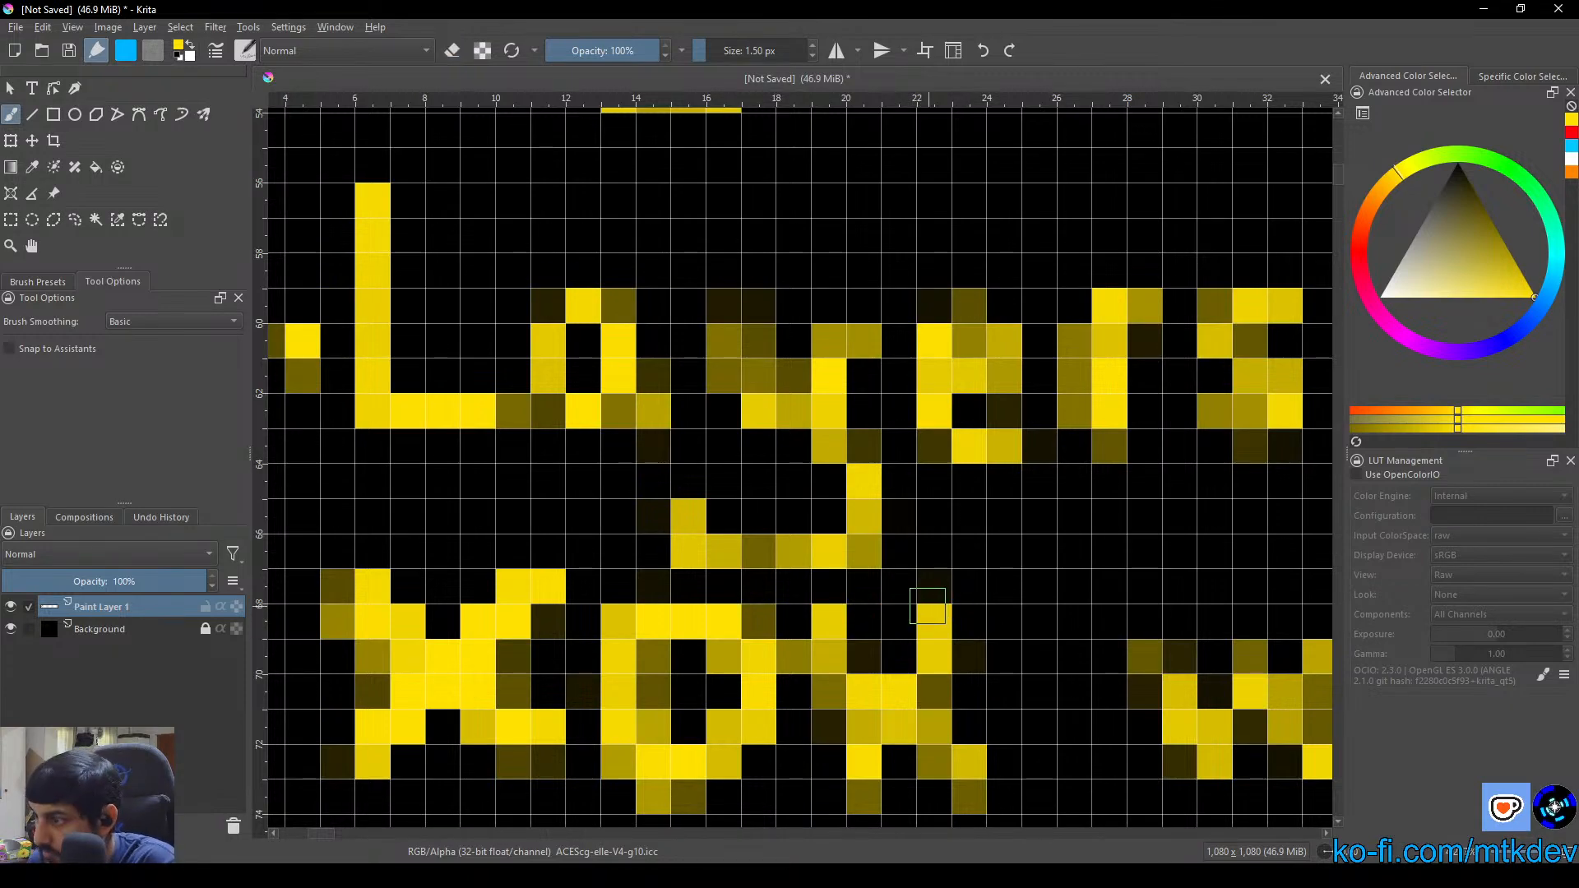
mouse_move(927, 606)
left_mouse_down()
mouse_move(846, 613)
mouse_move(925, 620)
mouse_move(881, 616)
mouse_move(840, 683)
mouse_move(835, 656)
mouse_move(836, 795)
mouse_move(896, 671)
mouse_move(872, 718)
mouse_move(874, 793)
mouse_move(865, 744)
mouse_move(907, 721)
left_mouse_up()
key("e")
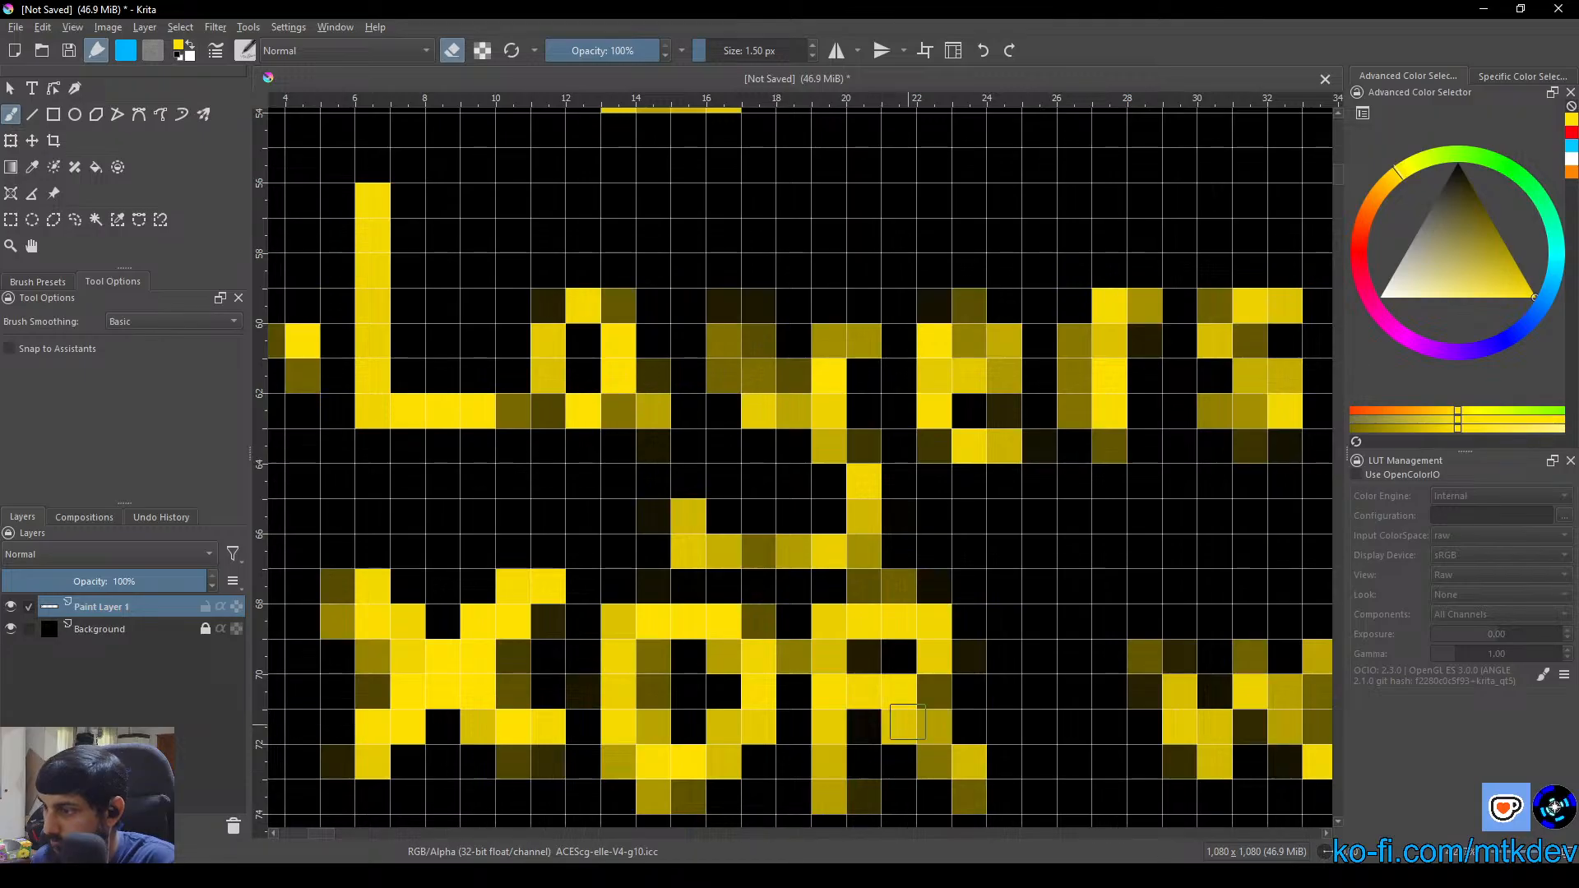
mouse_move(938, 596)
left_mouse_down()
mouse_move(846, 587)
mouse_move(941, 581)
left_mouse_up()
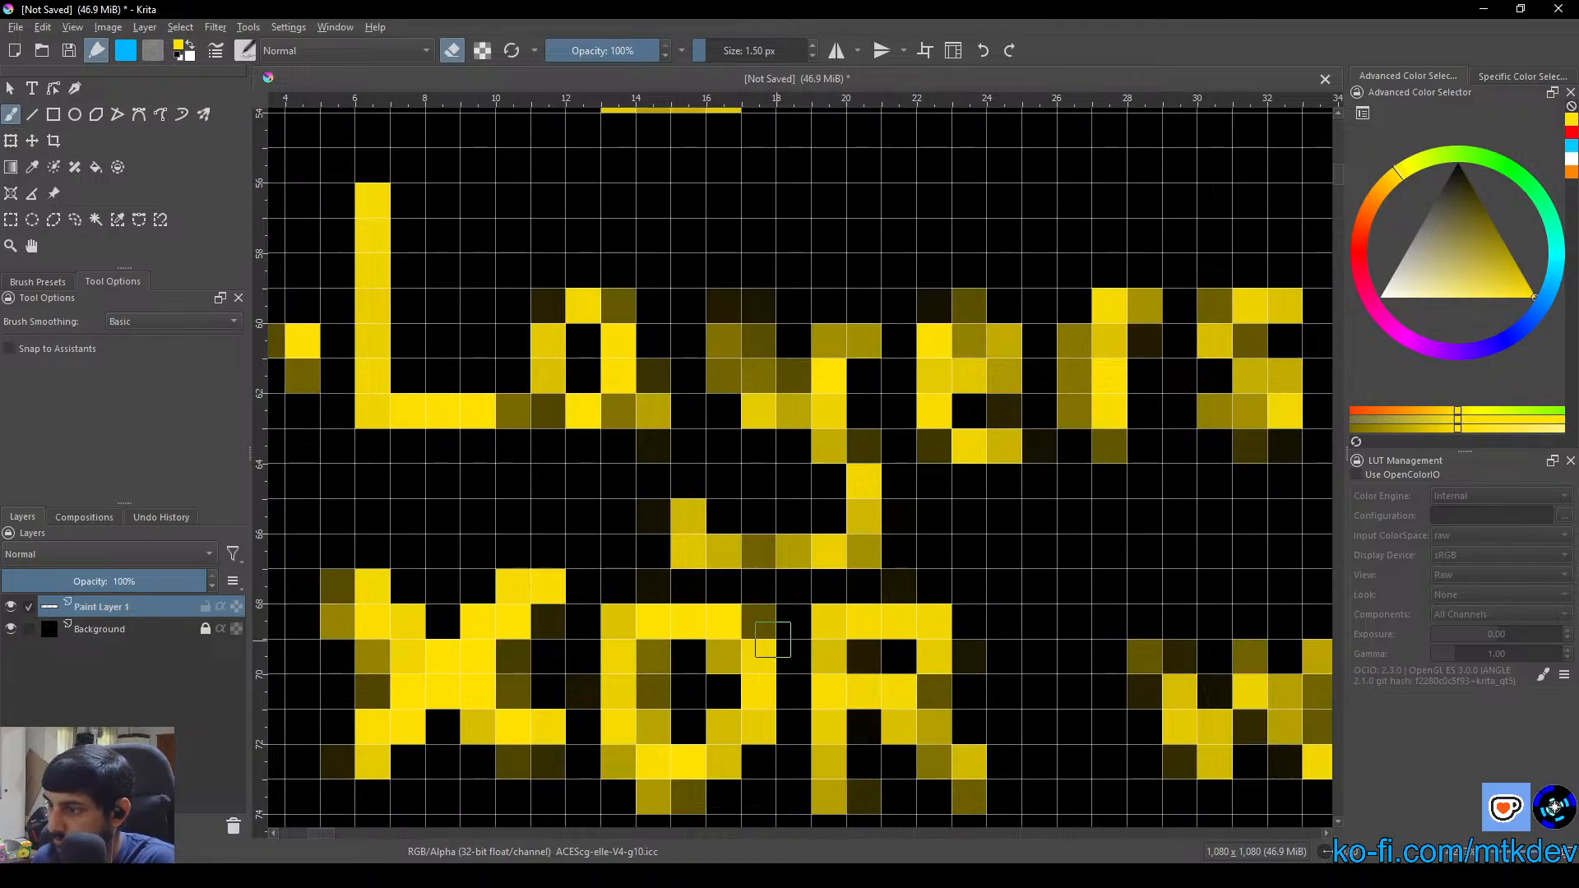
Erase the stray pixels at the upper corners and beneath the "O" in "XOR" to round its outline
left_click(762, 613)
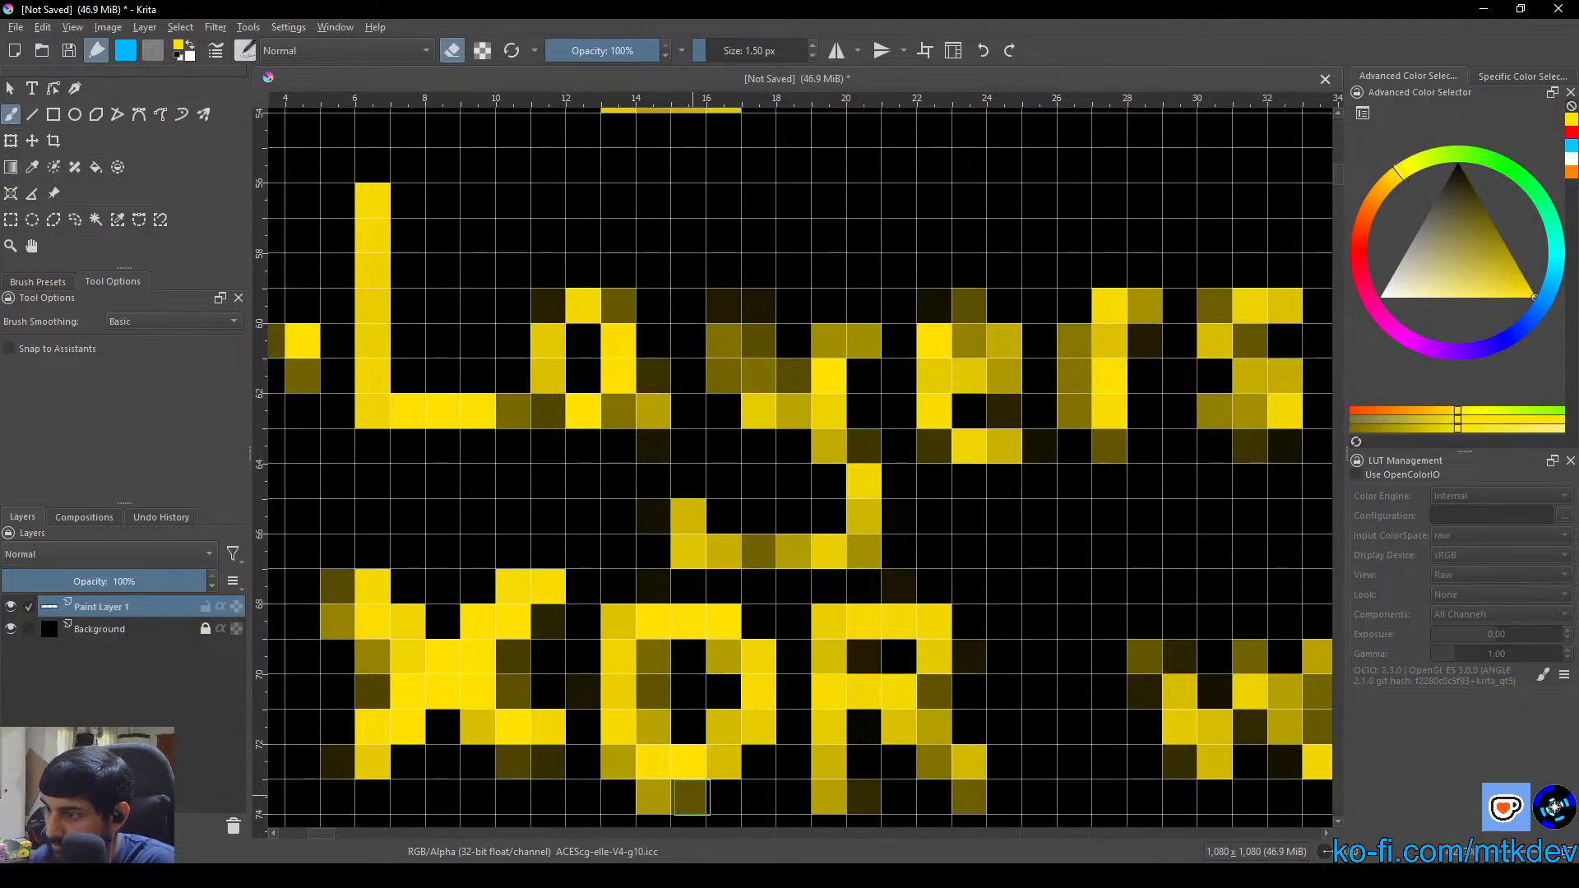
left_click_drag(691, 797, 654, 796)
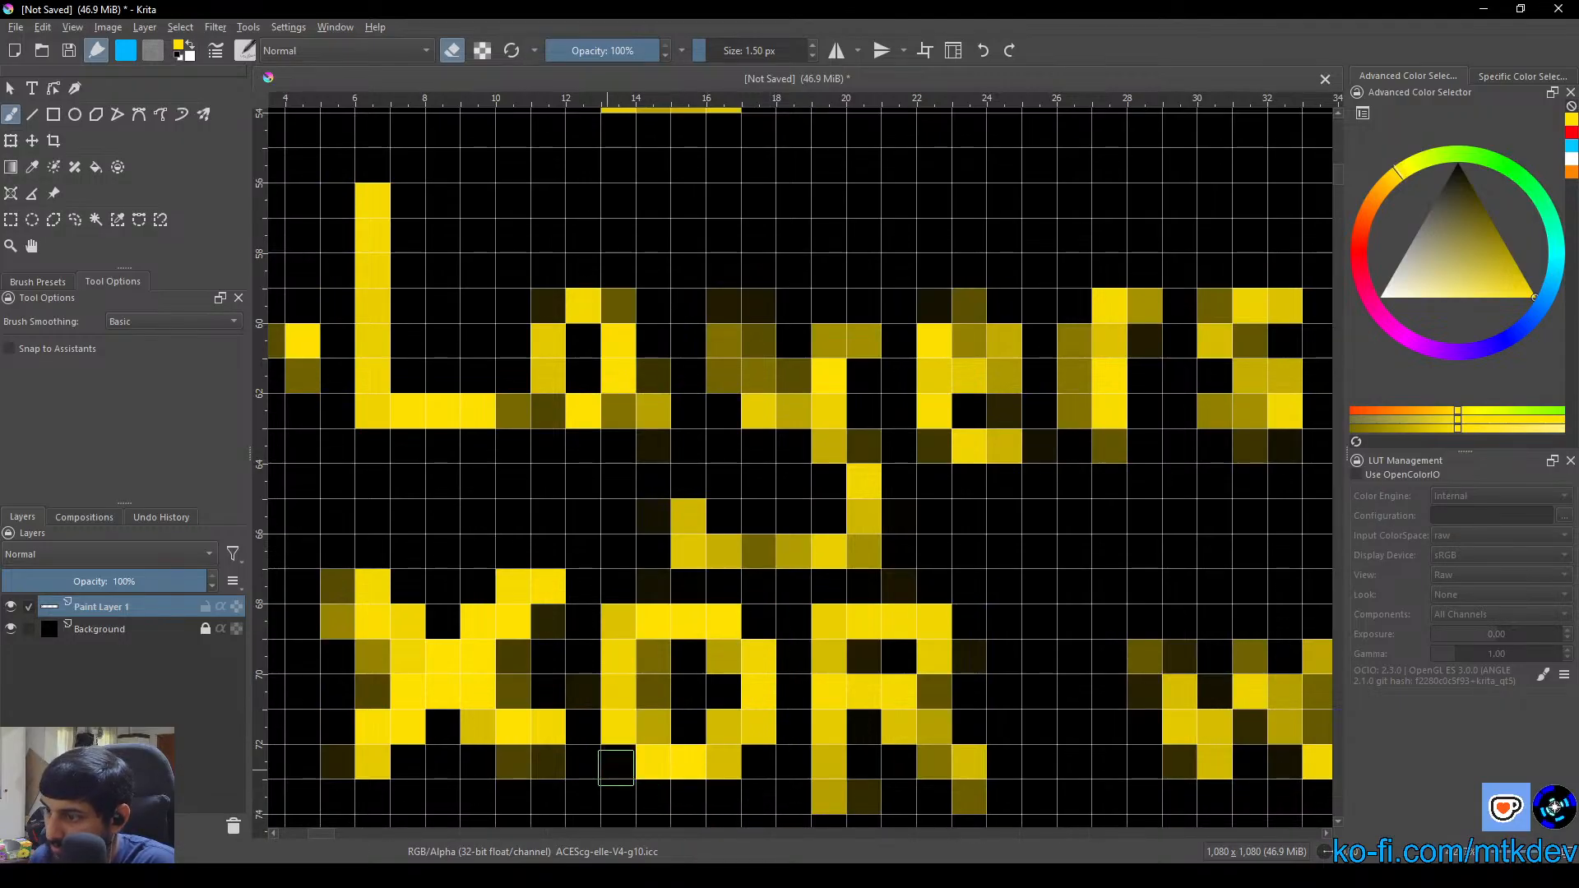
left_click(618, 621)
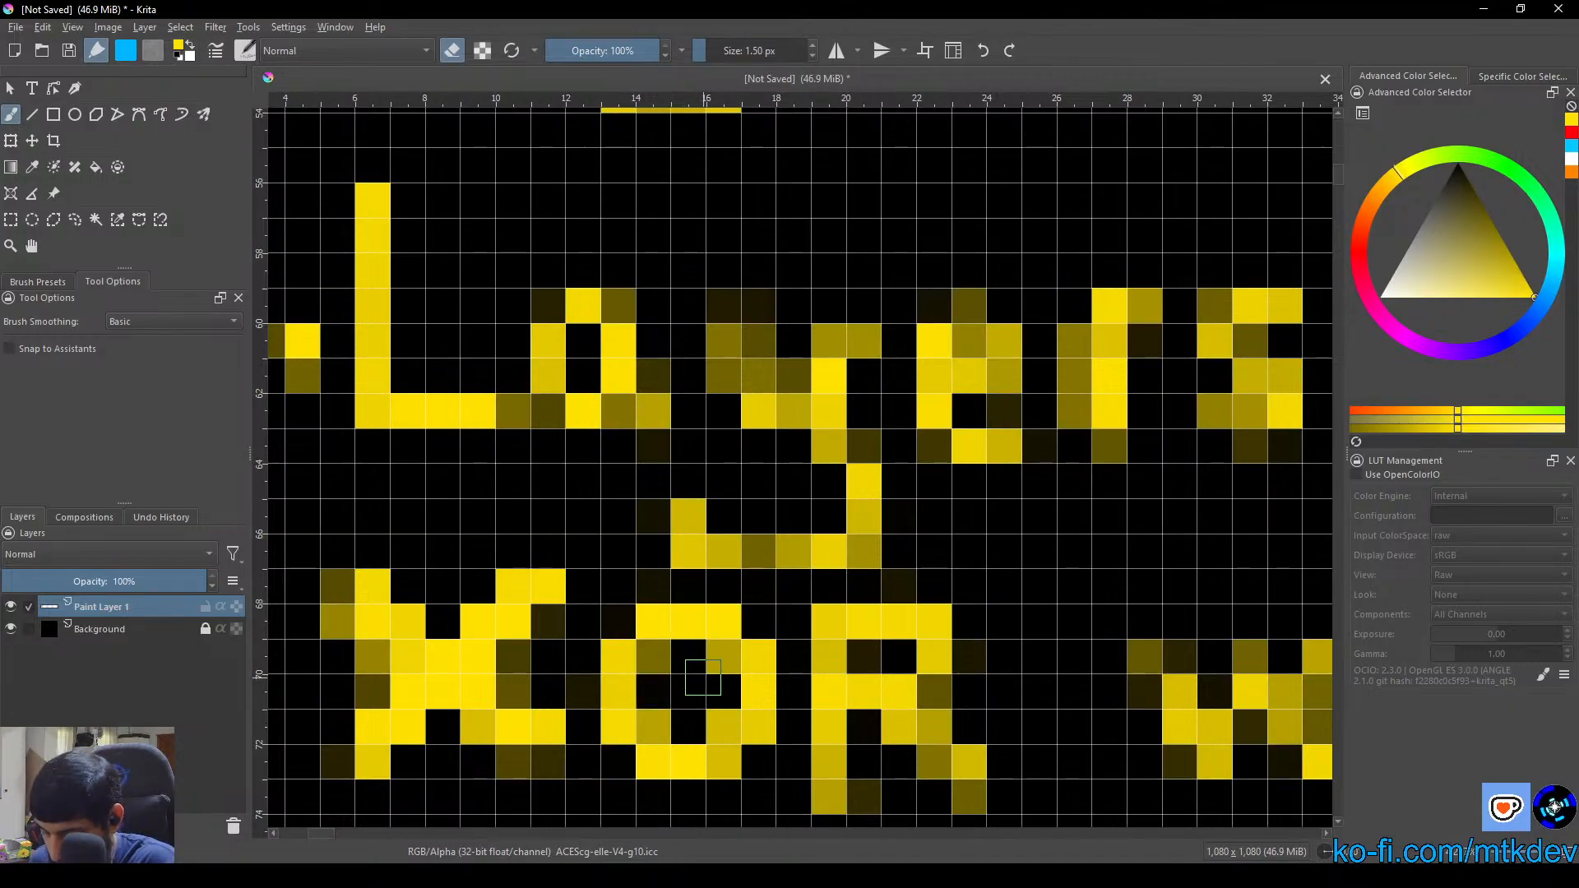
Switch back to painting mode and fill in the faint inner and lower pixels of the "O" in "XOR"
key("e")
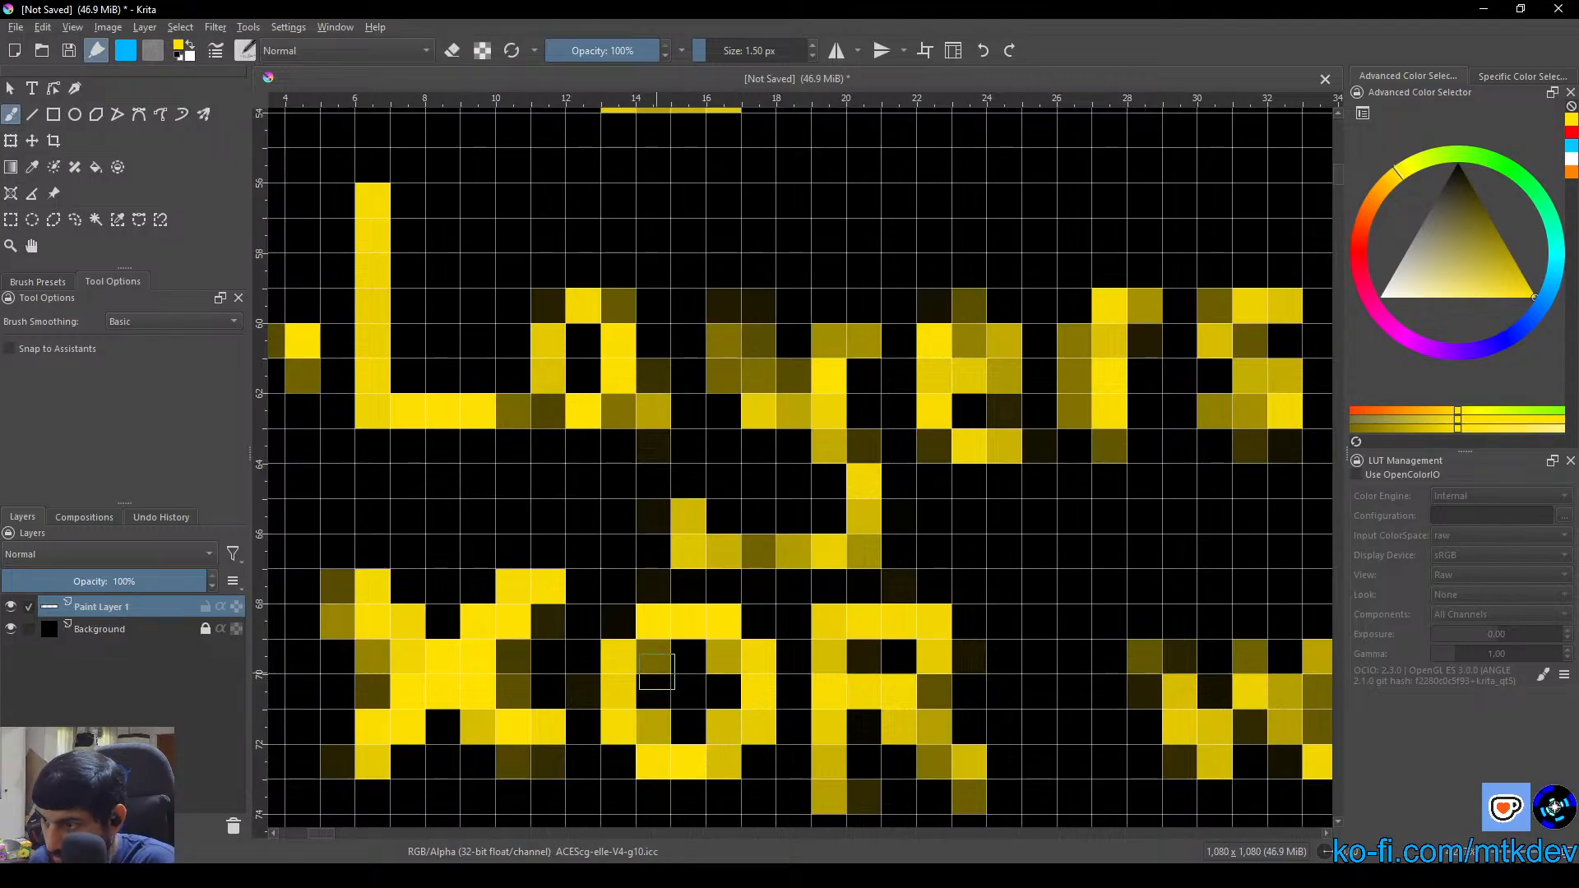
left_click(652, 657)
left_click(658, 725)
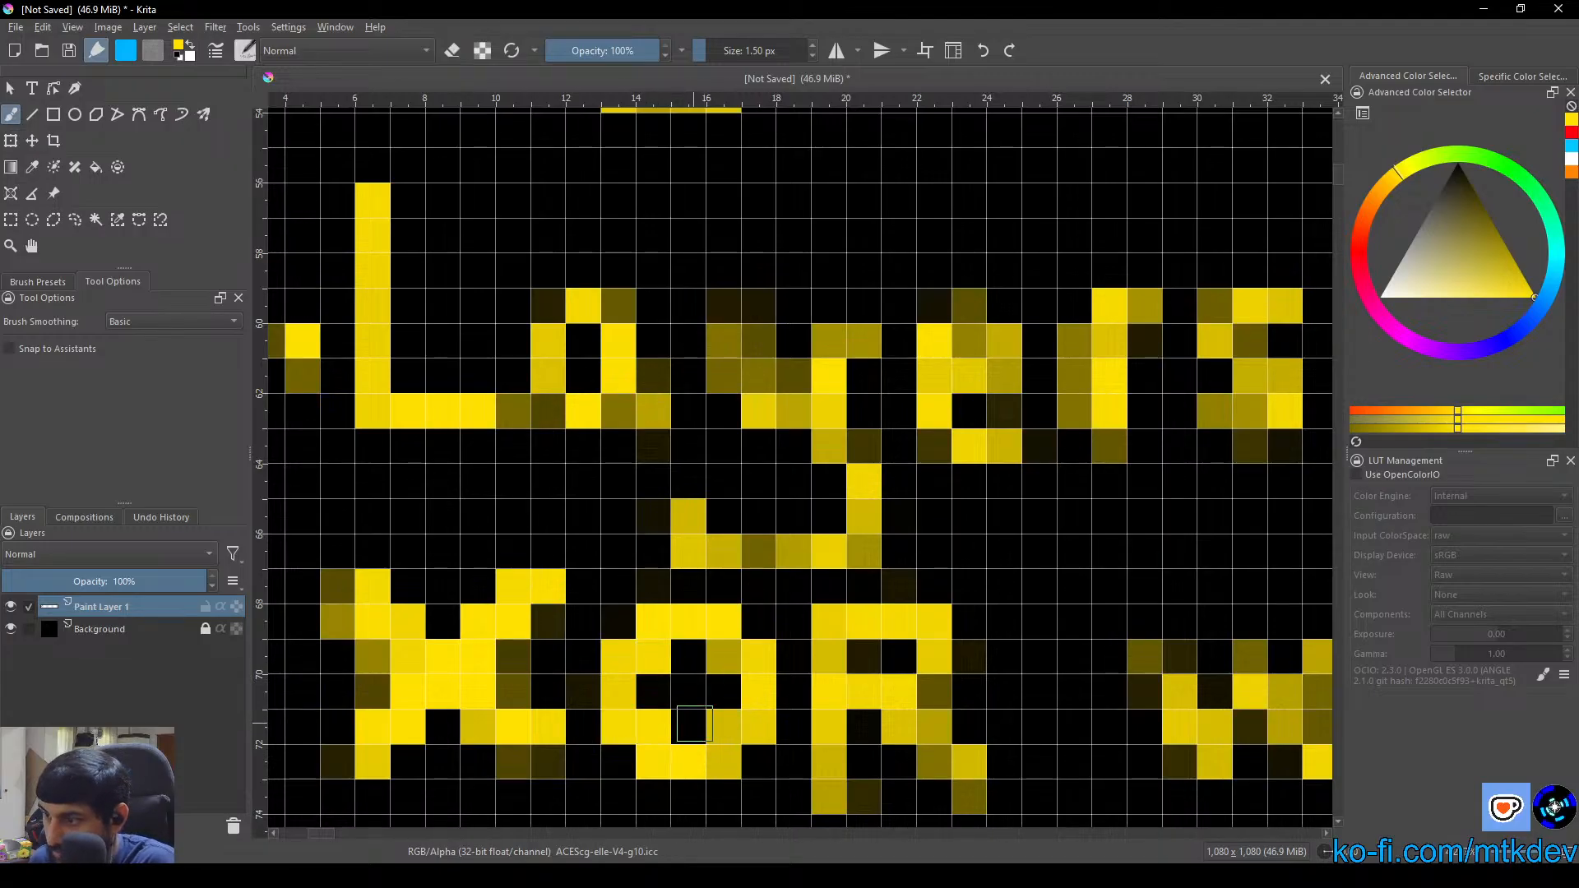
left_click(724, 656)
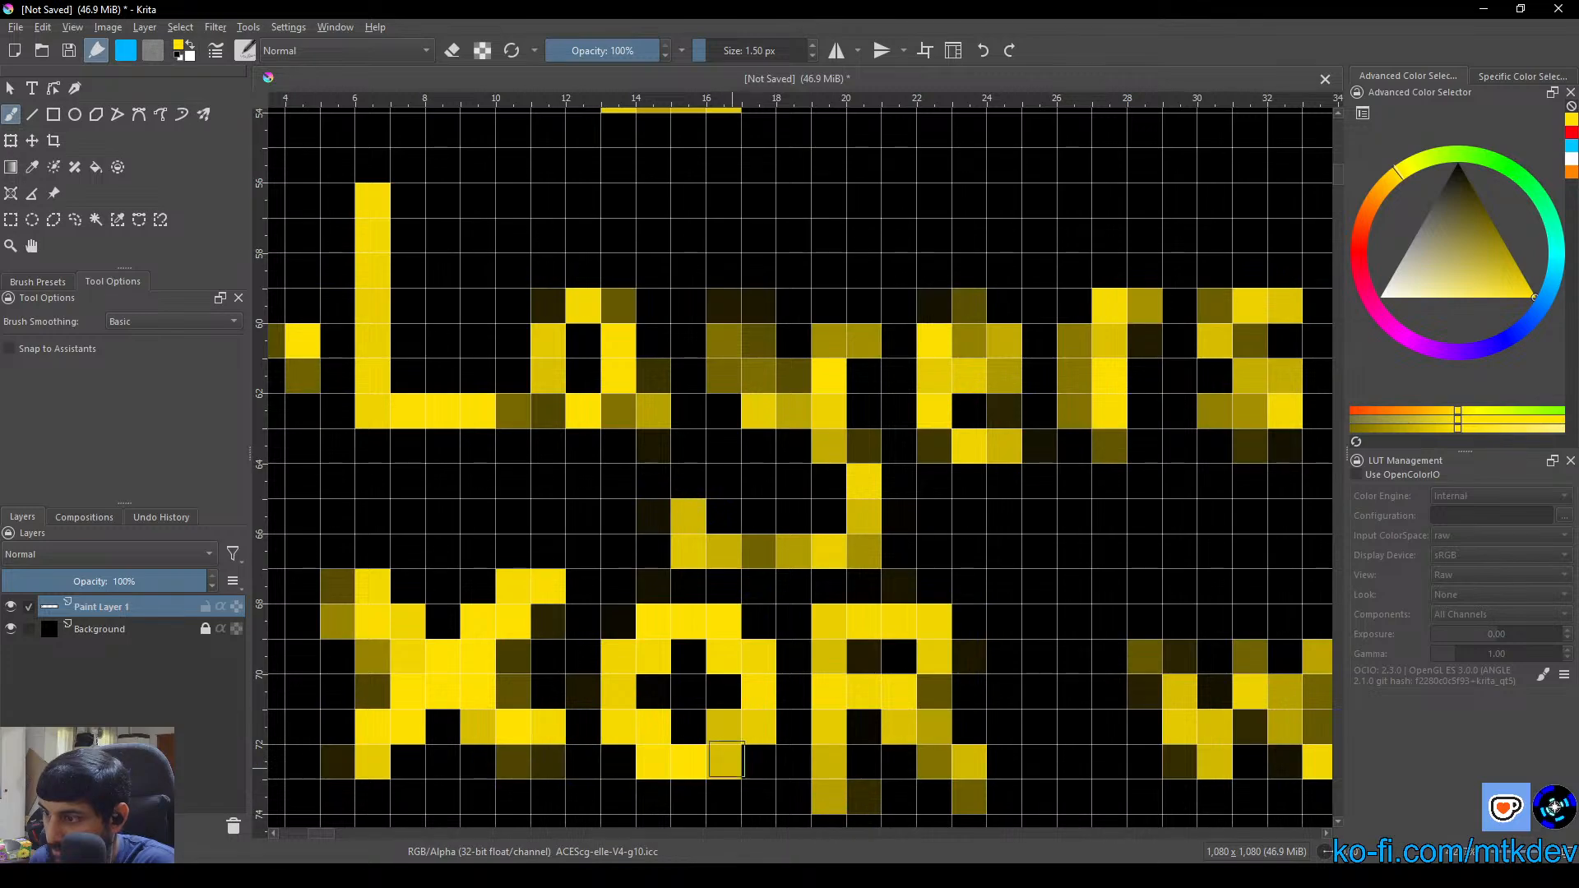
left_click(726, 760)
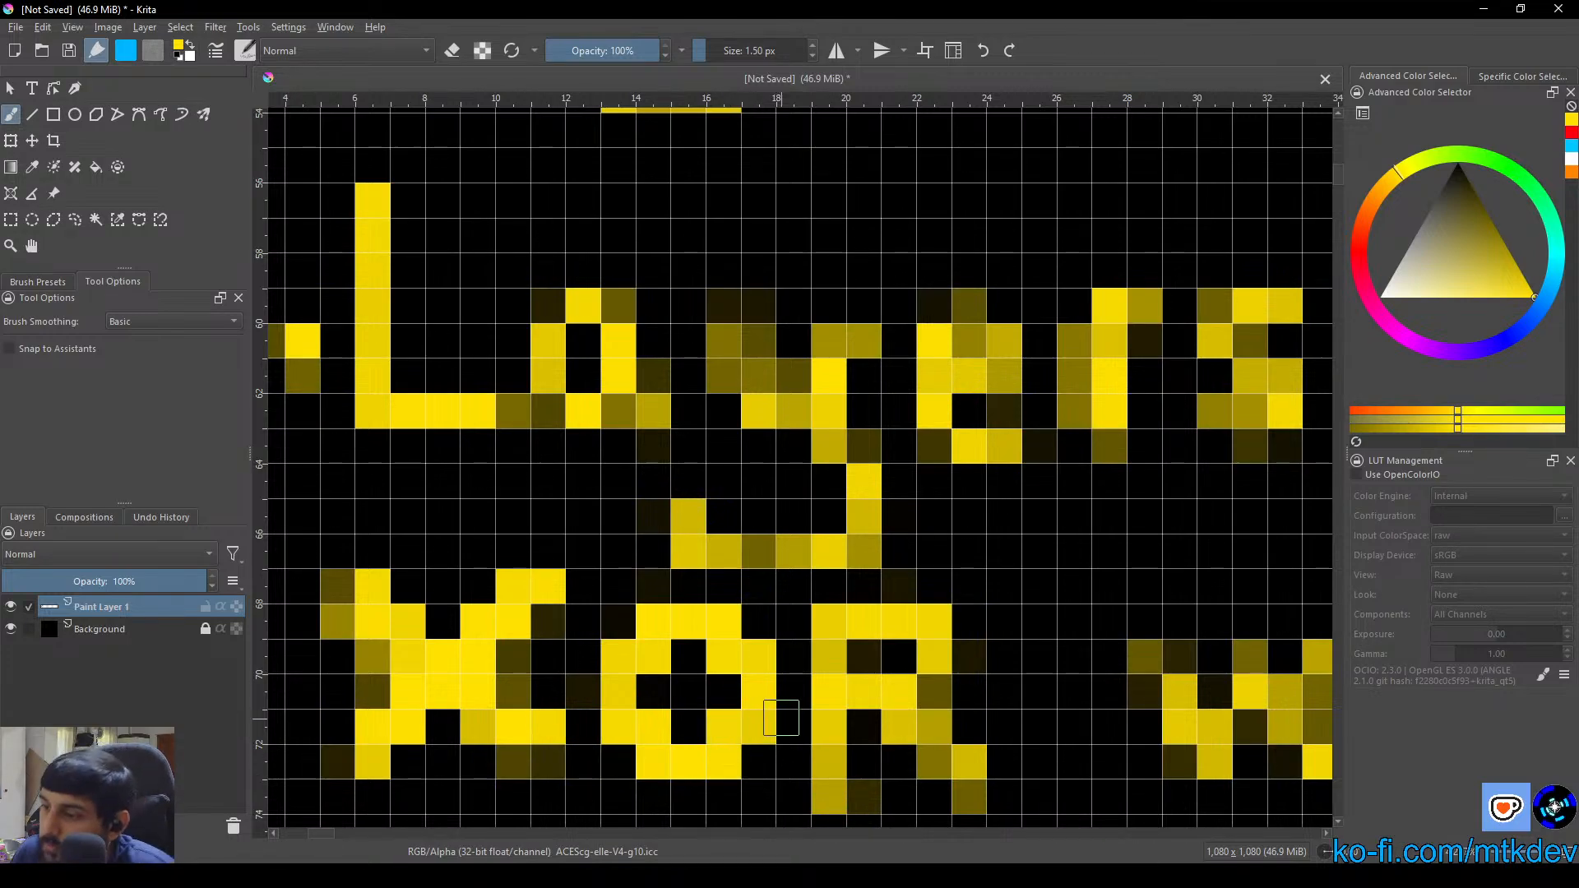
Review the Important Rules box and the whole diagram at full-canvas scale
scroll(782, 715, "down", 5)
left_click_drag(887, 756, 704, 626)
scroll(659, 494, "down", 3)
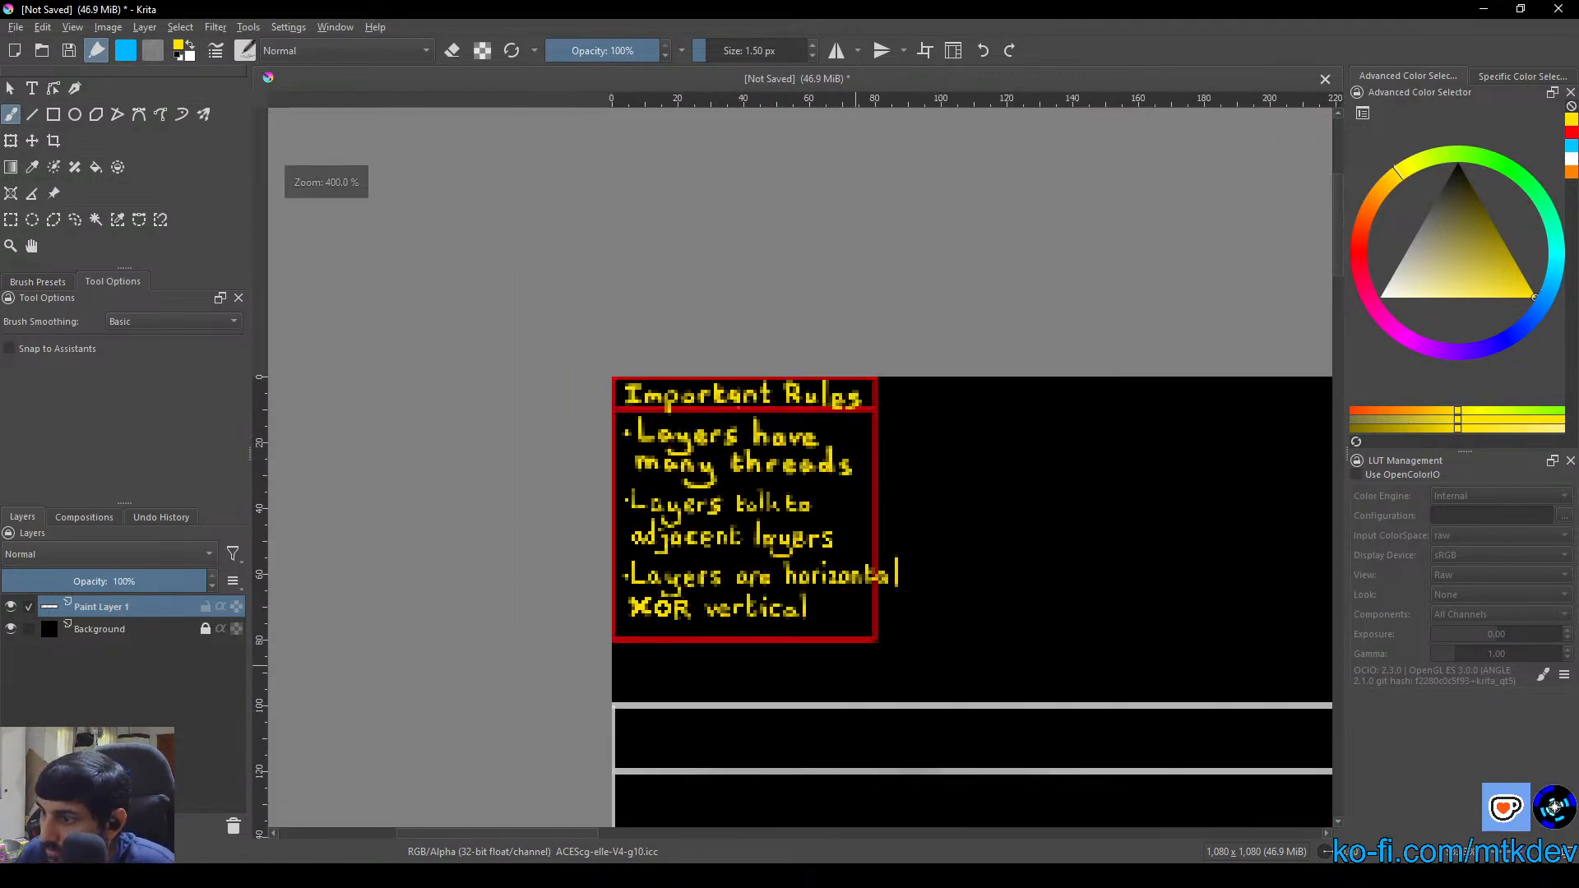
left_click_drag(793, 572, 879, 667)
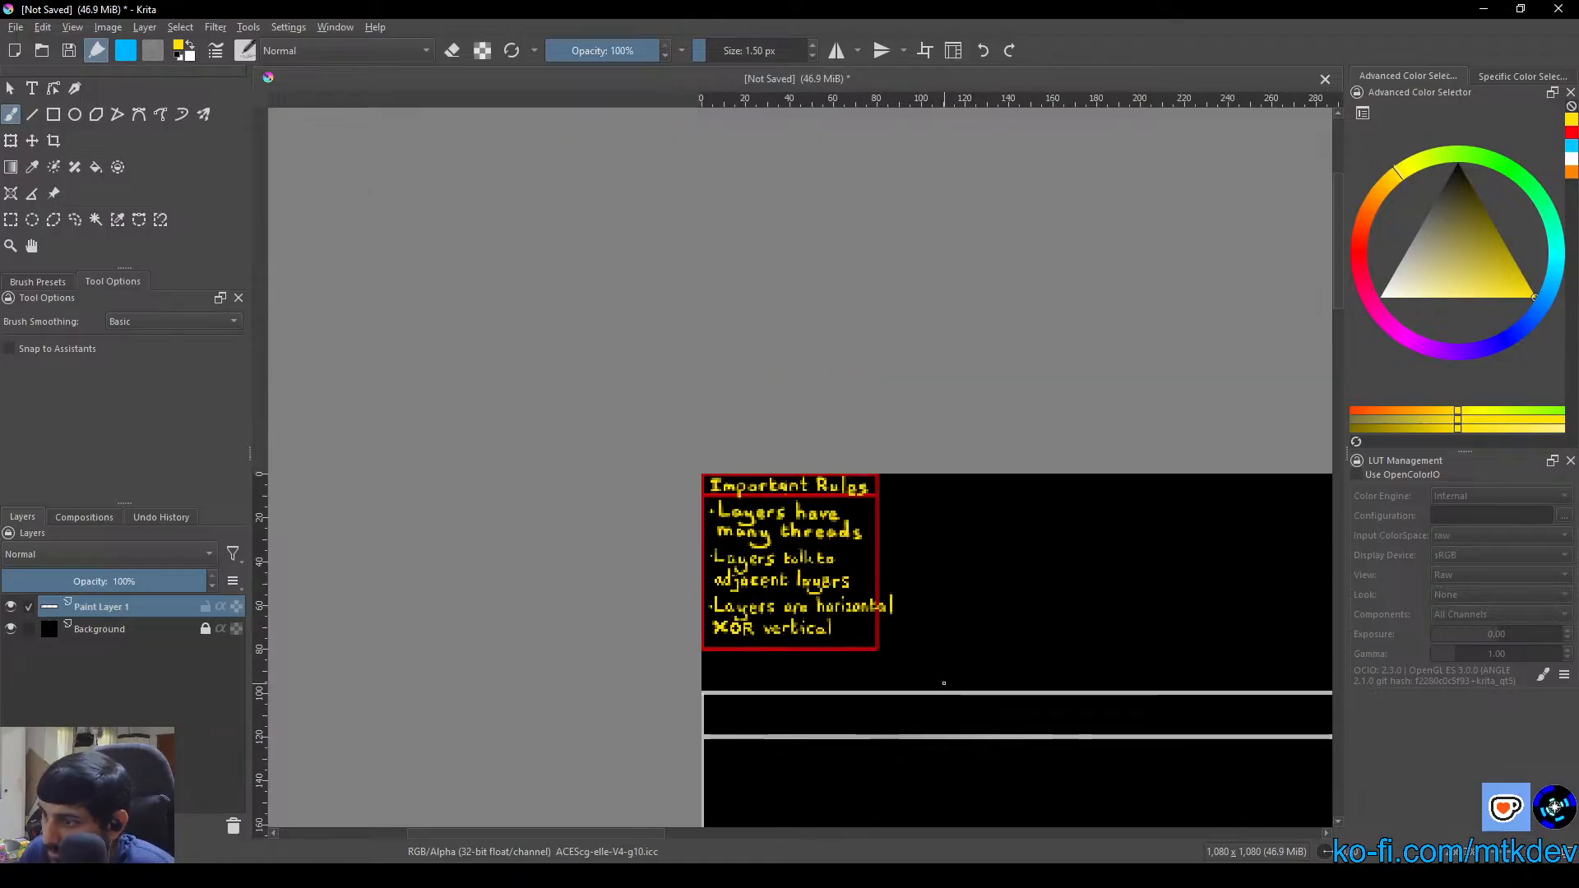
scroll(943, 683, "down", 4)
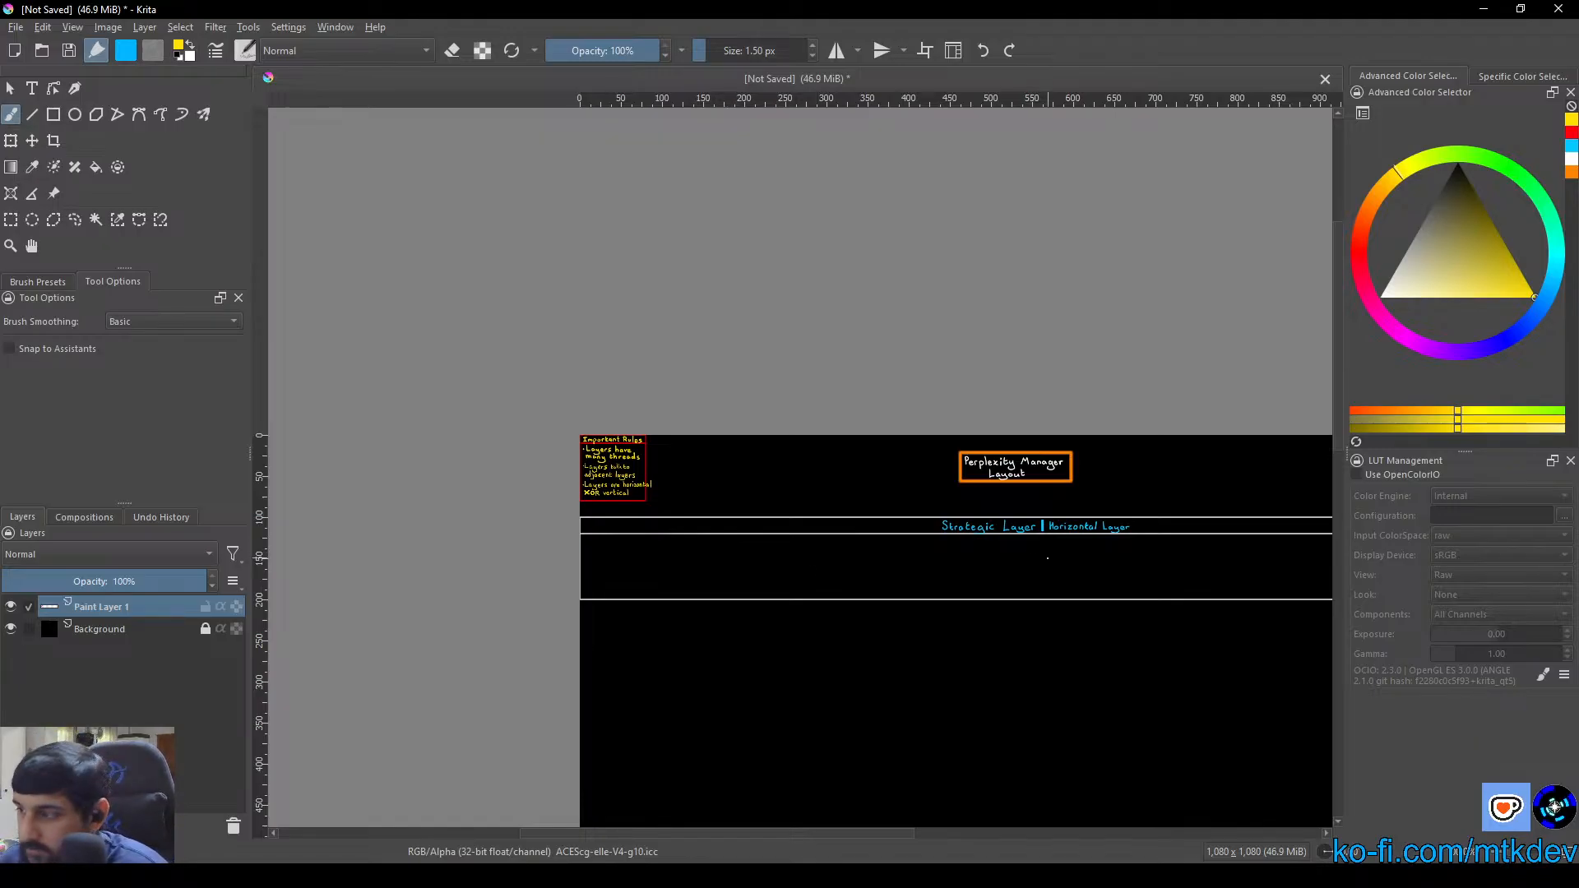
mouse_move(1046, 557)
left_mouse_down()
mouse_move(759, 440)
mouse_move(777, 435)
left_mouse_up()
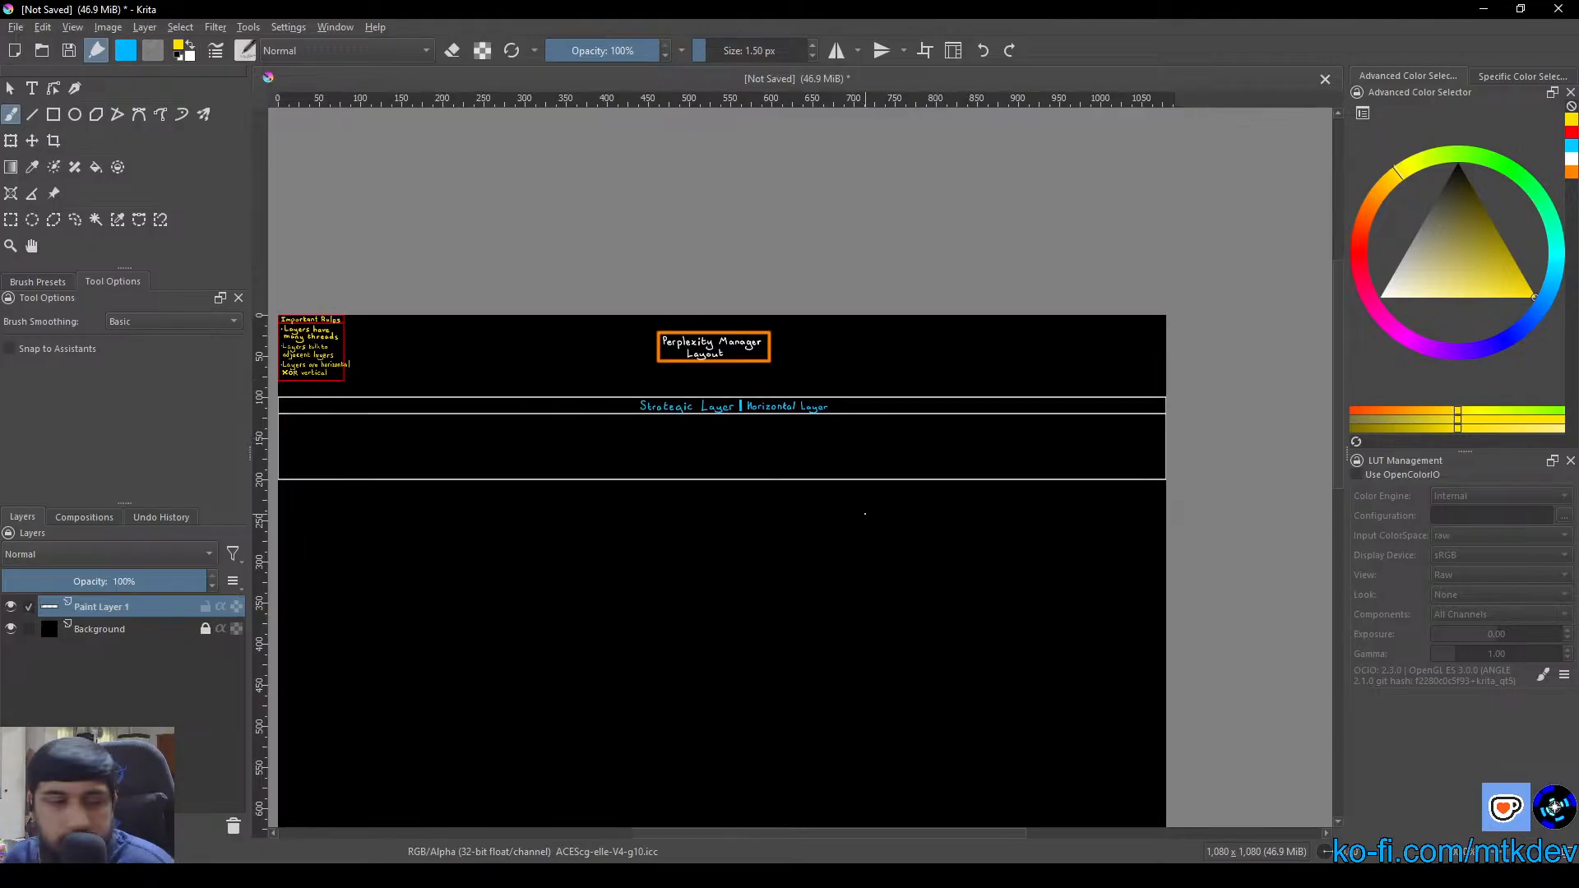
scroll(624, 392, "down", 1)
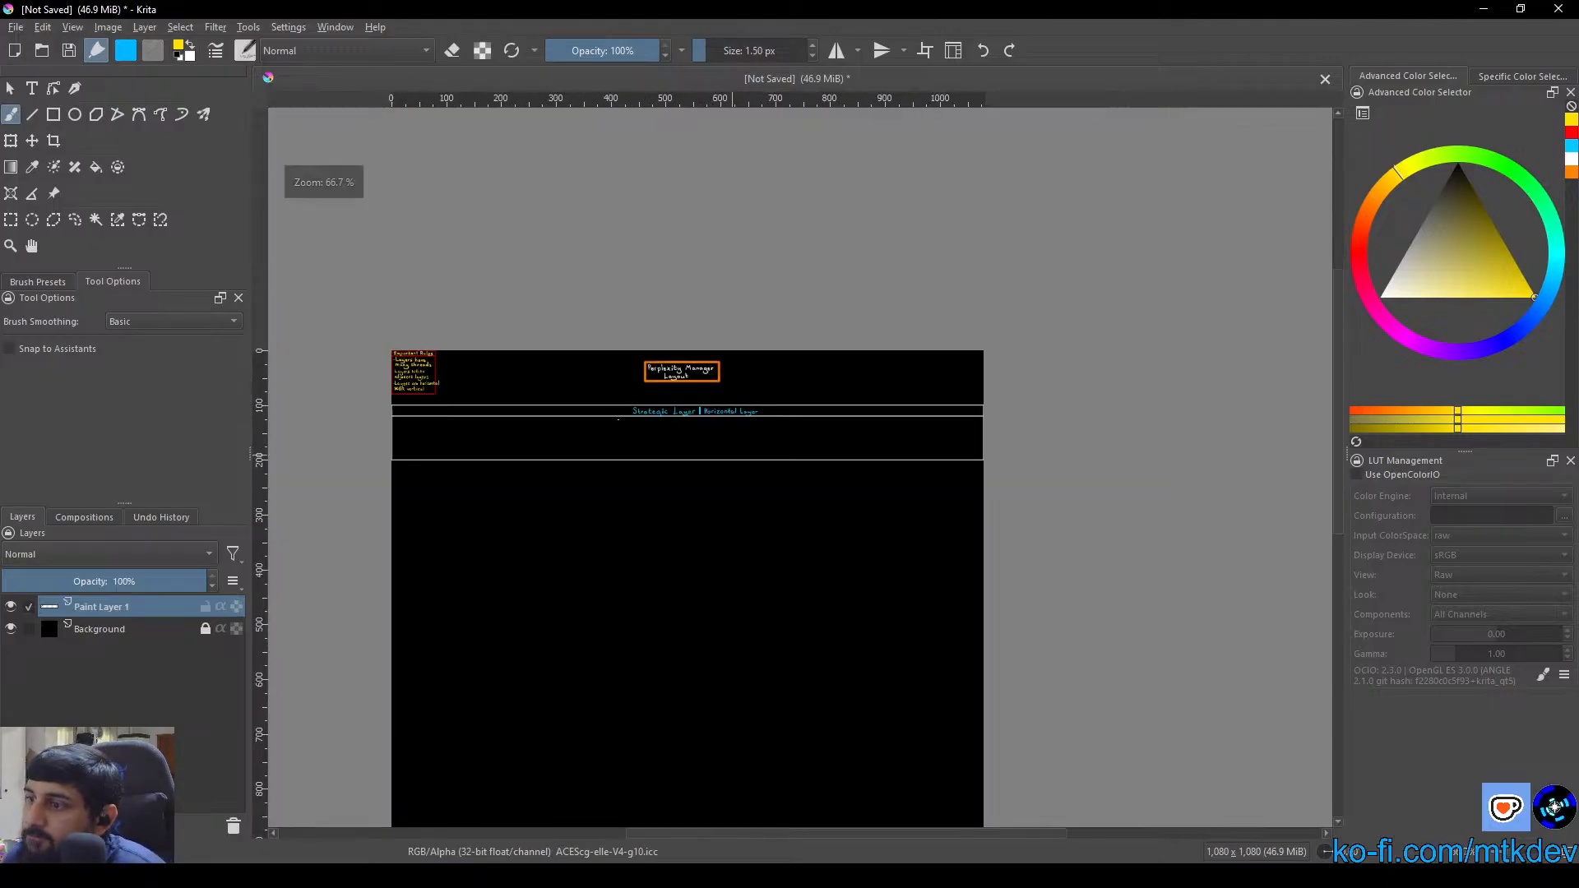
left_click(10, 88)
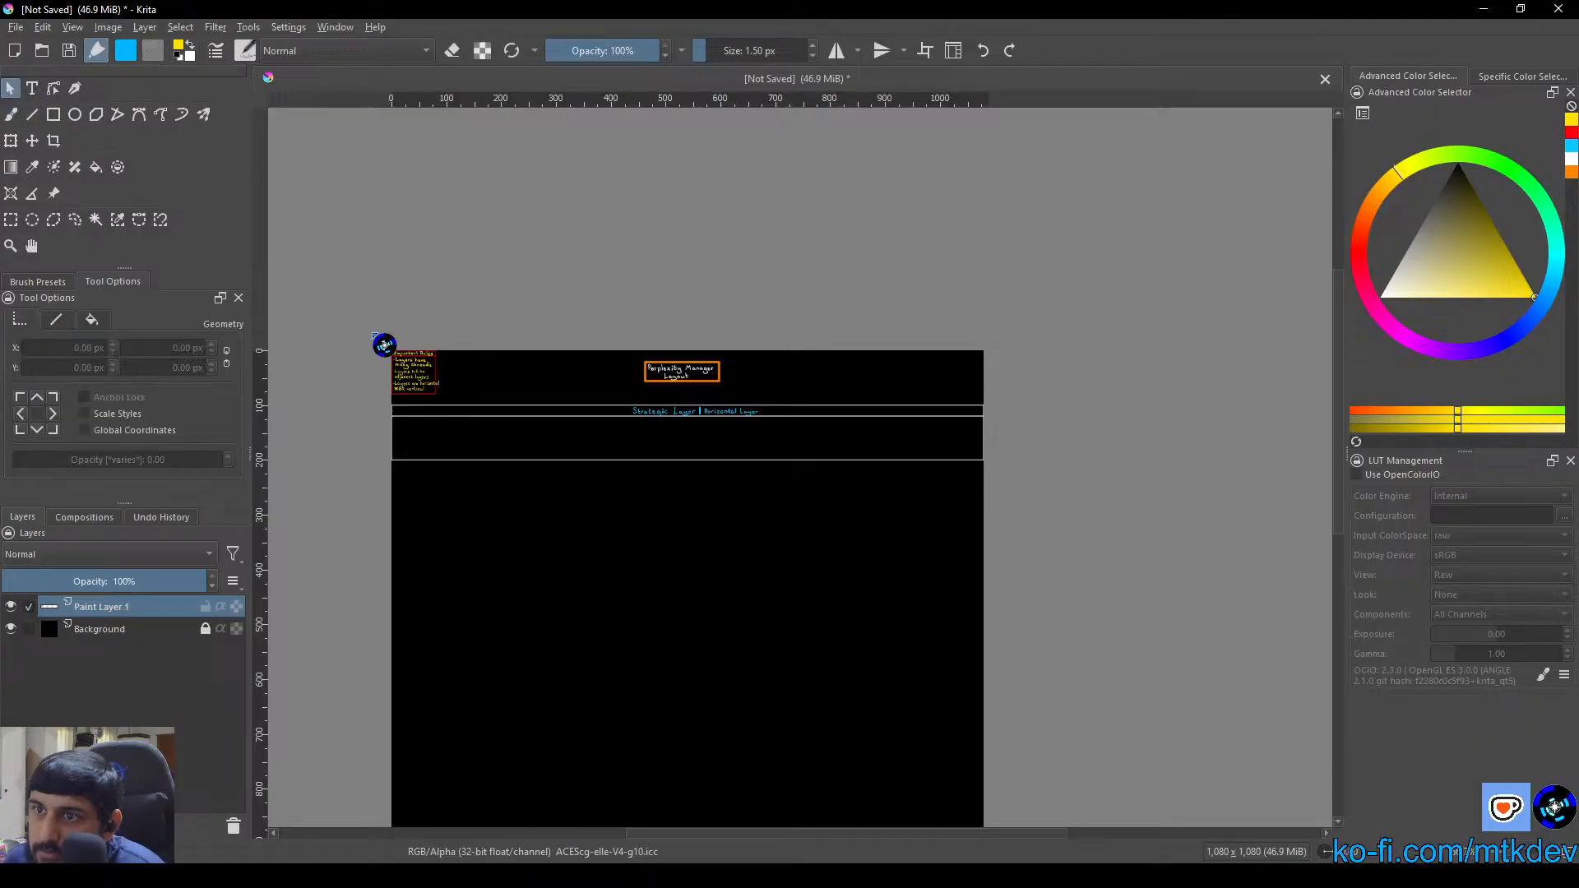
left_click_drag(751, 482, 803, 344)
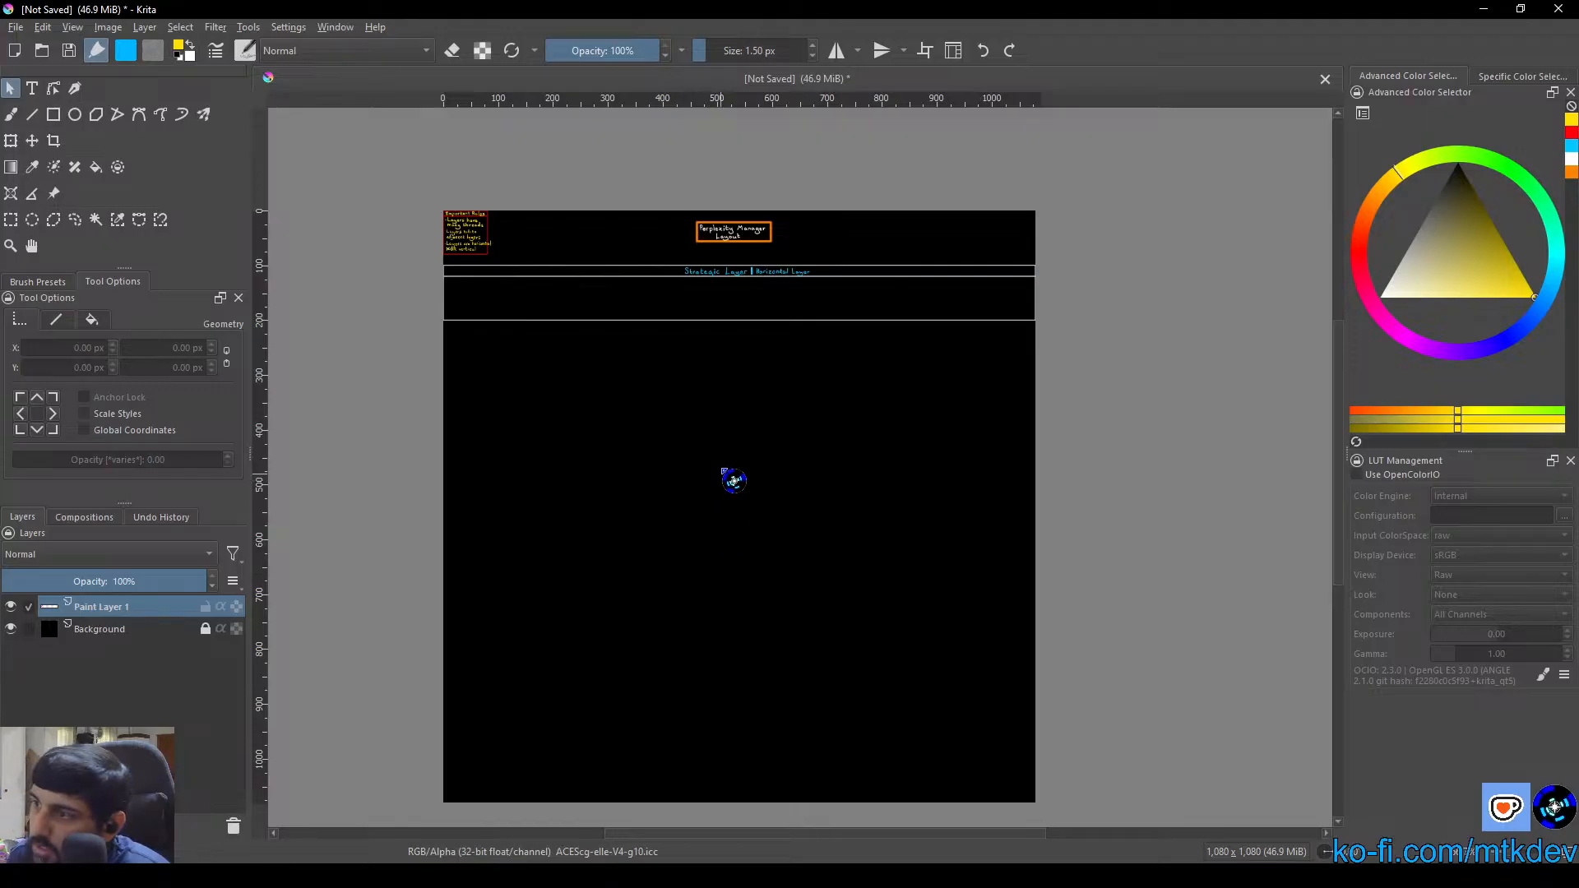
Switch to the Rectangle tool and set the painting colour to white
left_click(53, 114)
right_click(499, 336)
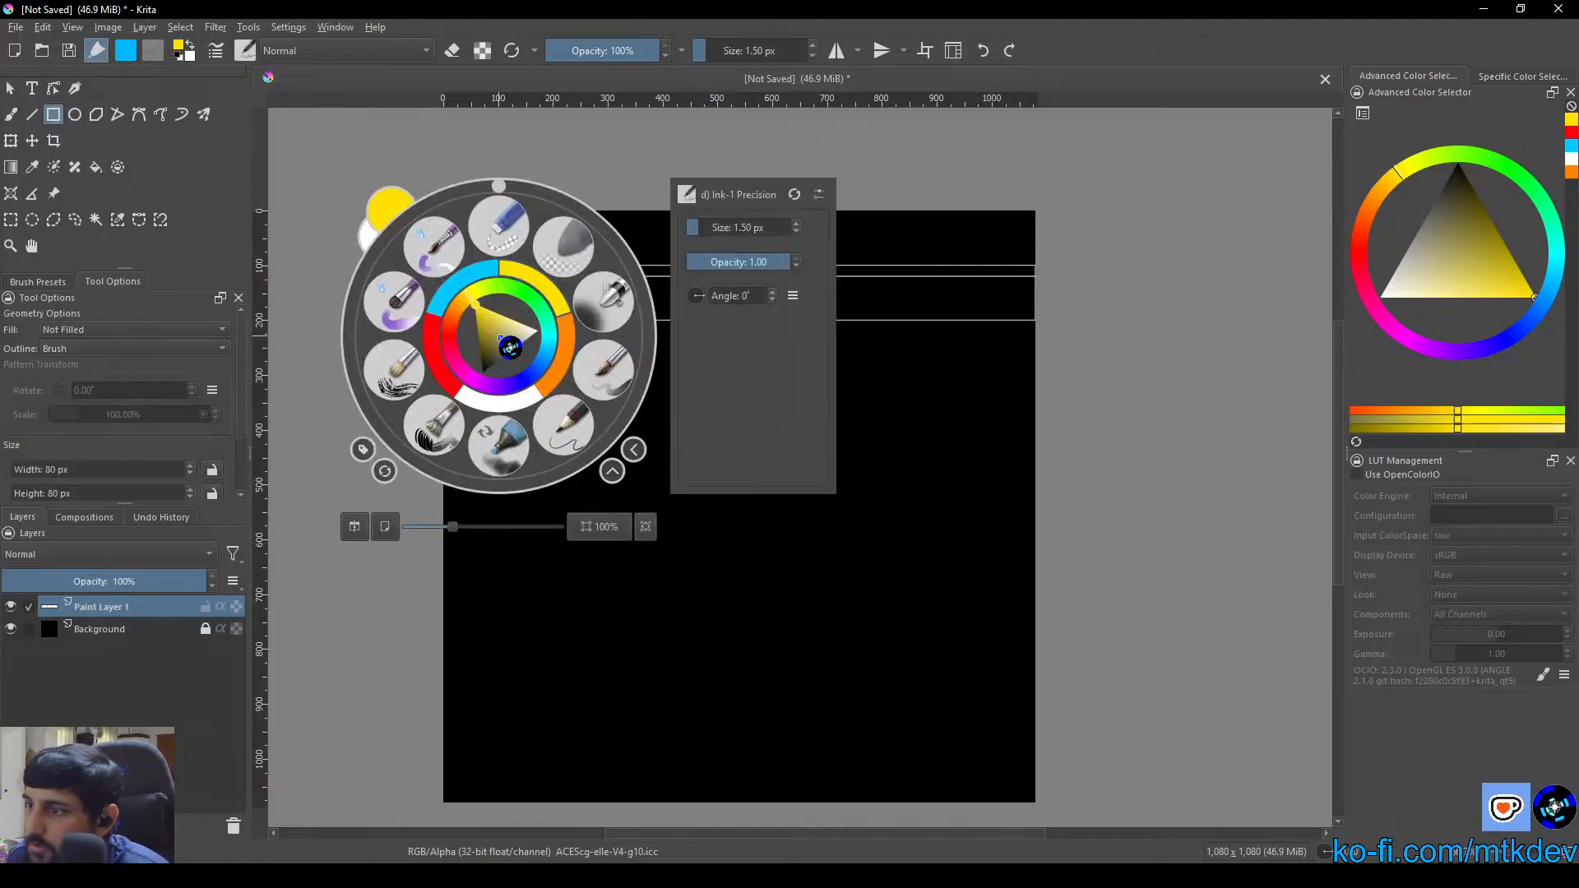
left_click(527, 421)
Draw a white 1080 × 100 px rectangle across the canvas, starting 40 px below the Strategic Layer box, with the 1.5 px brush
scroll(534, 395, "up", 2)
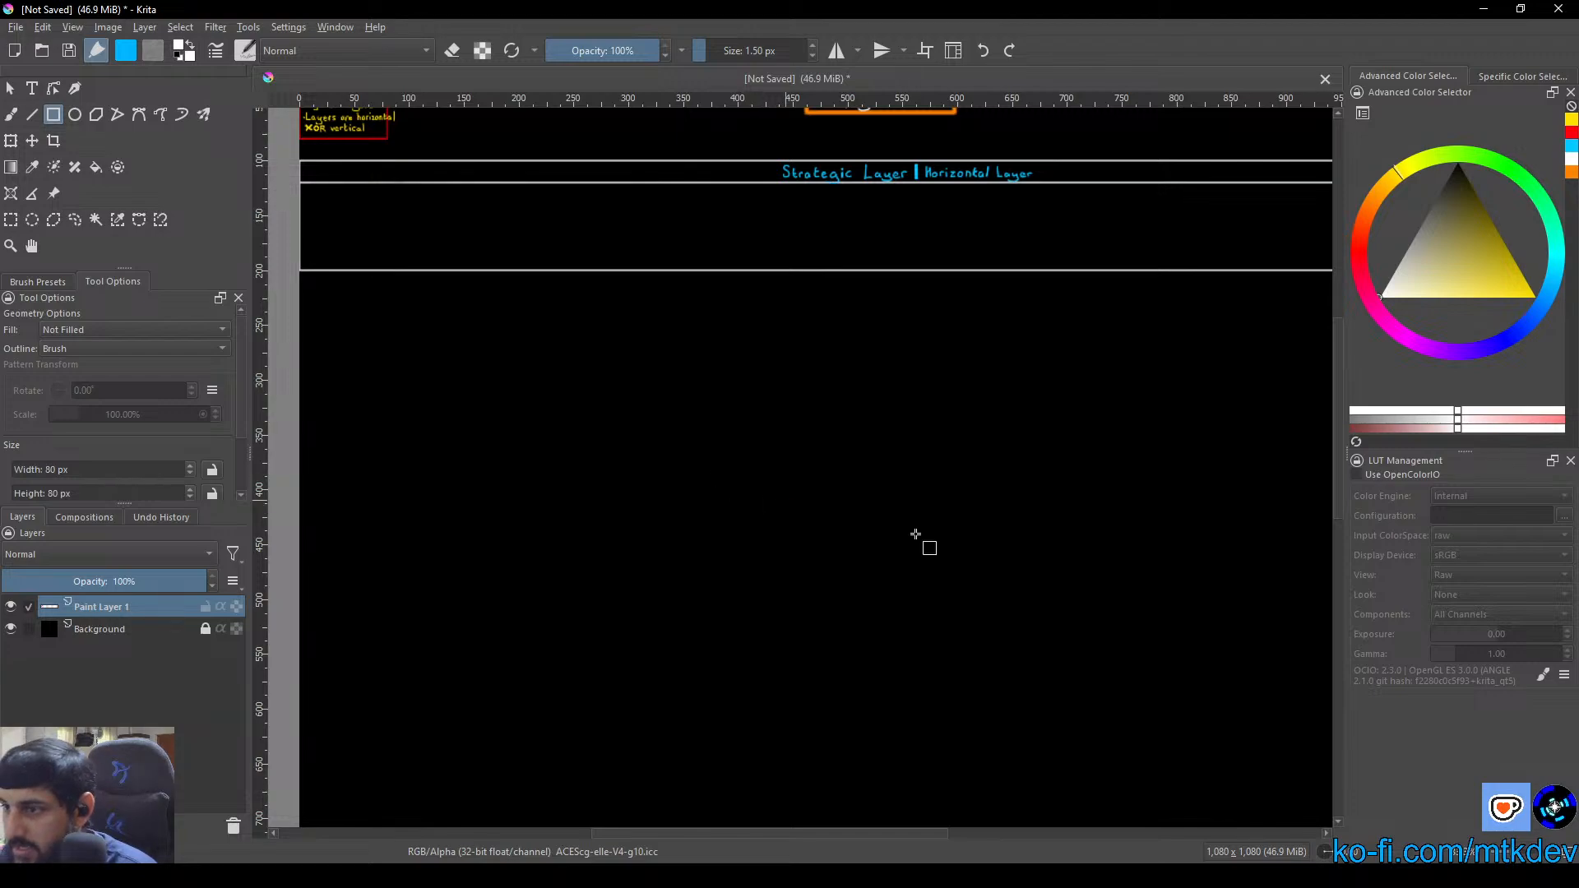
key("1")
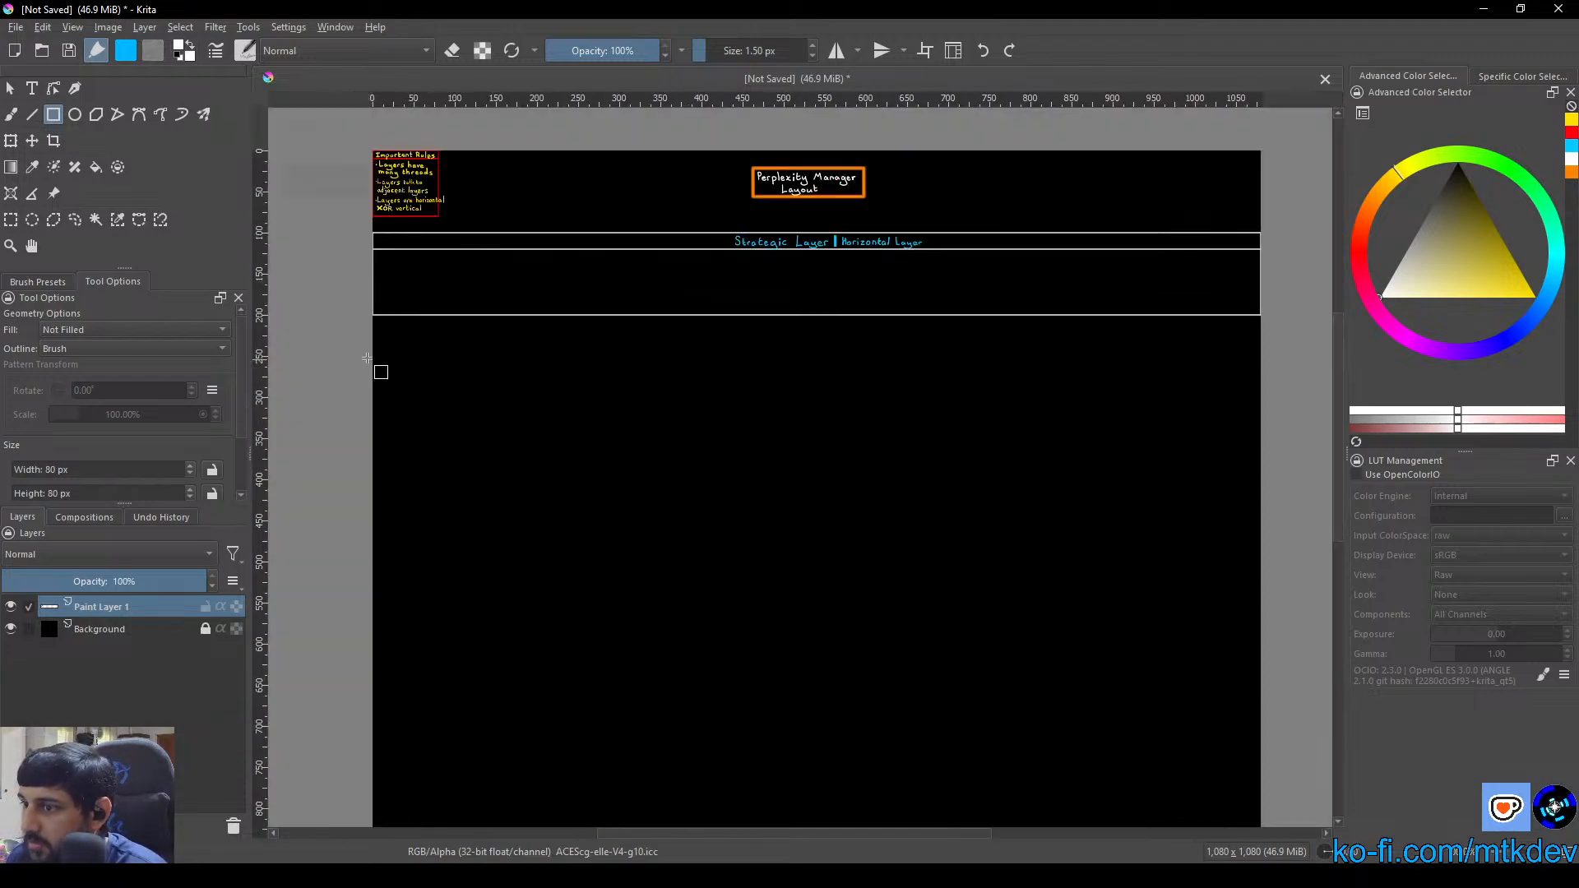
scroll(380, 360, "up", 4)
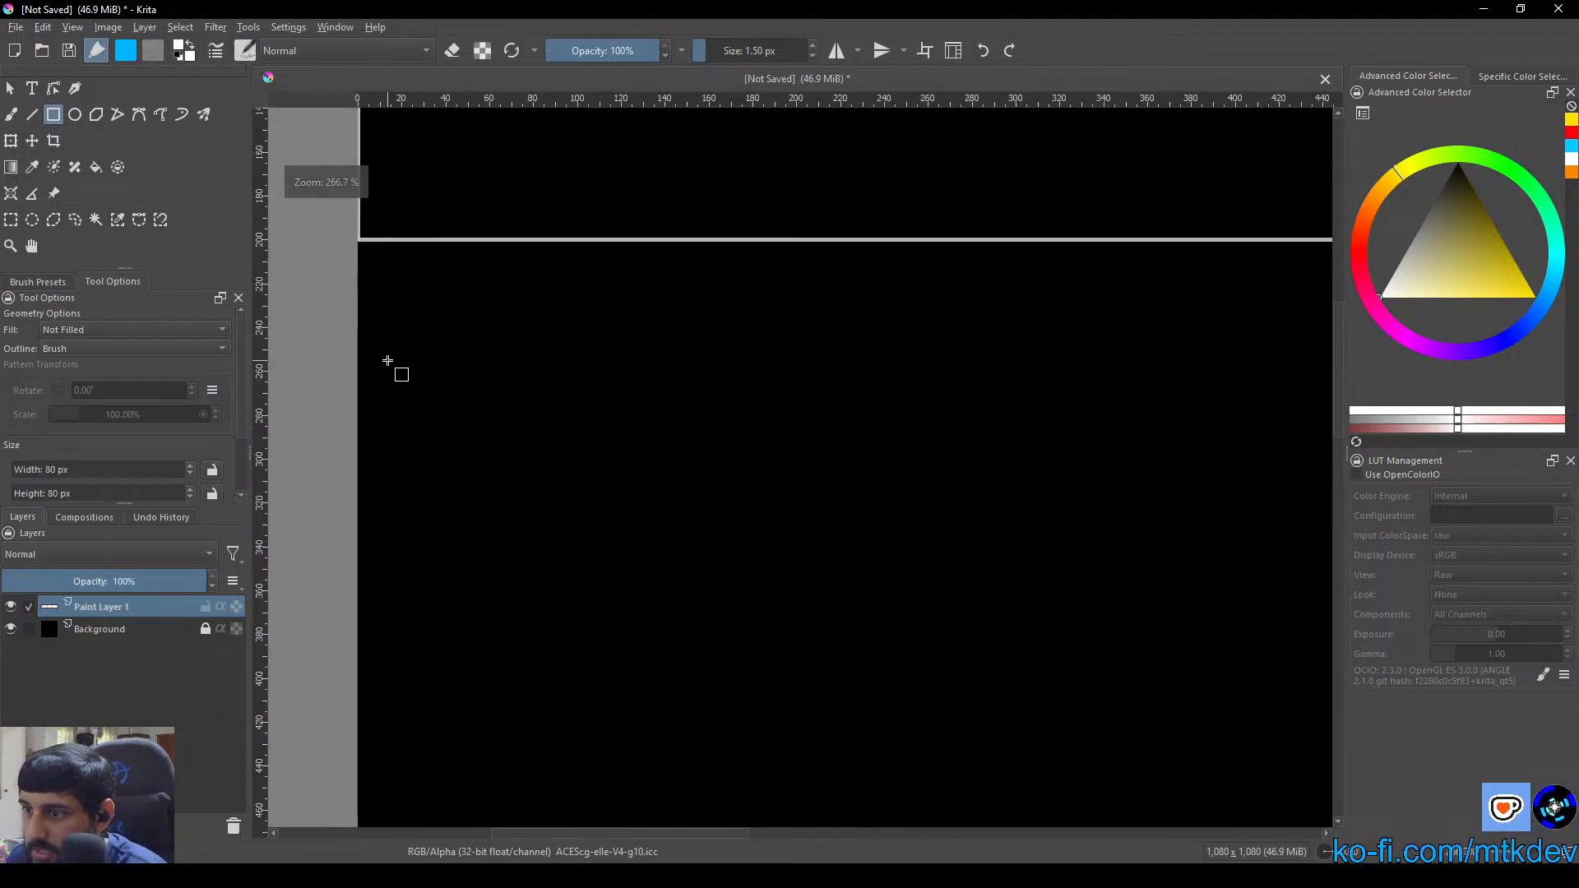
left_click_drag(435, 363, 513, 402)
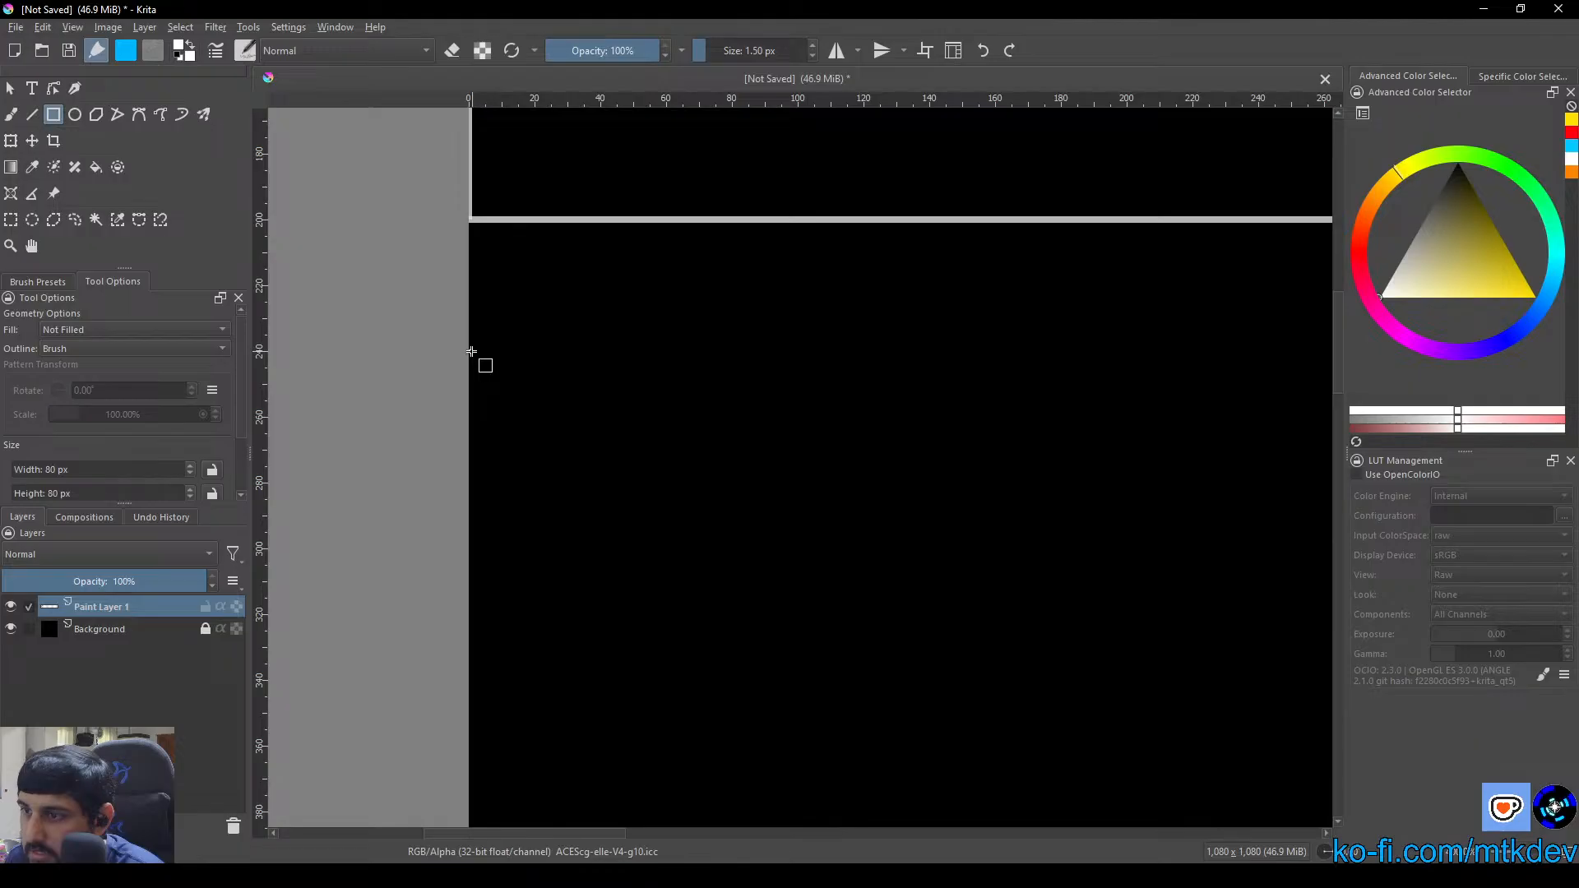
left_click_drag(469, 351, 372, 681)
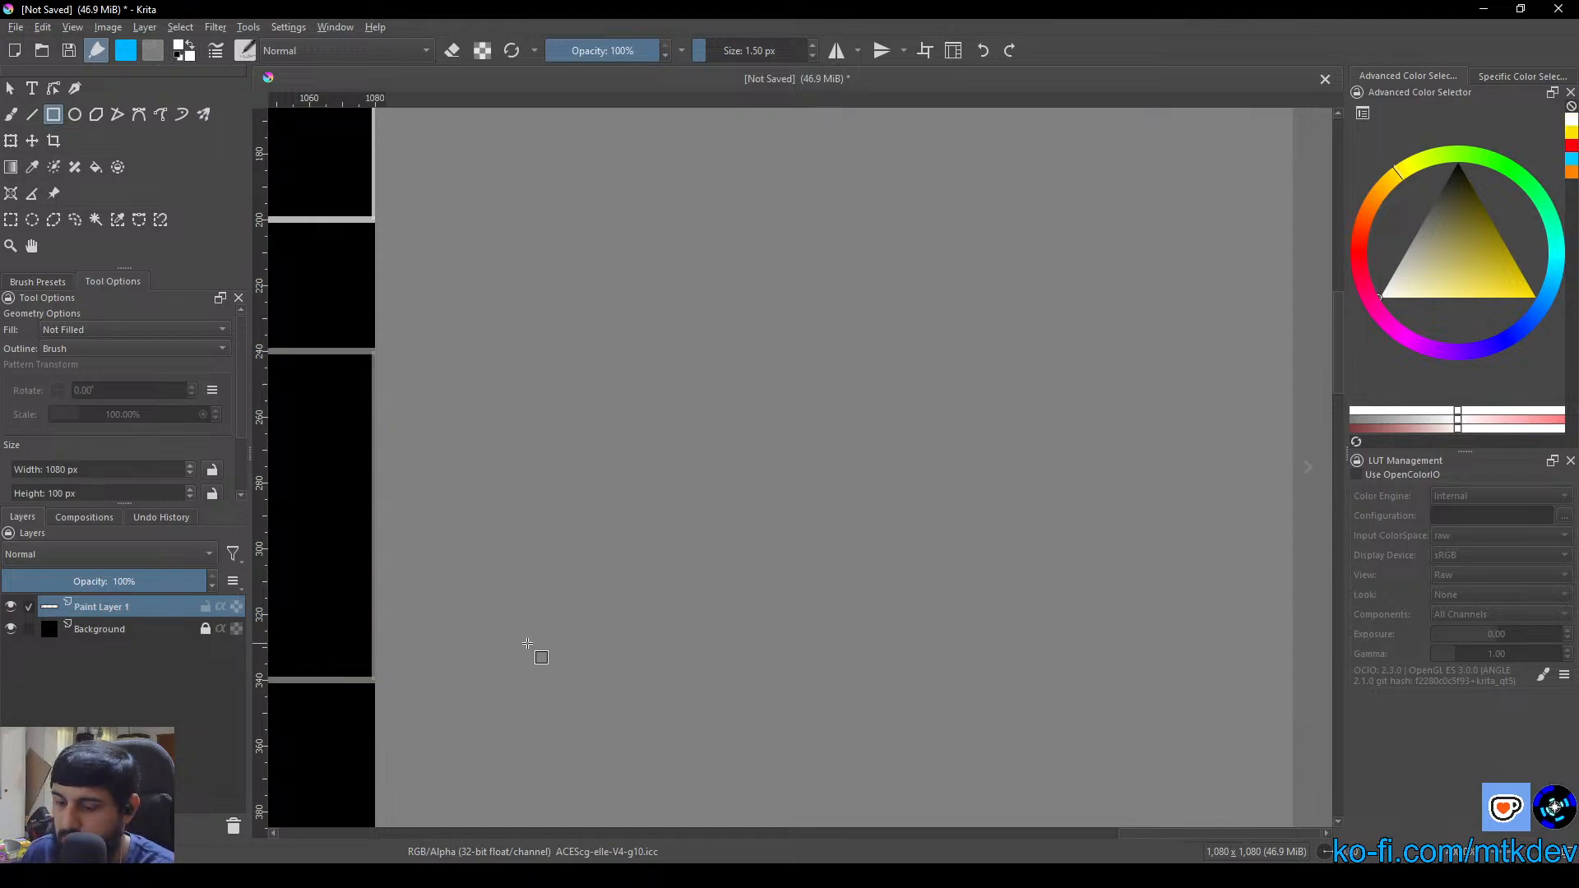
Set the brush size to 3 px and undo the thin rectangle below the Strategic Layer box
scroll(525, 642, "down", 2)
left_click_drag(459, 601, 1368, 580)
scroll(1078, 592, "down", 3)
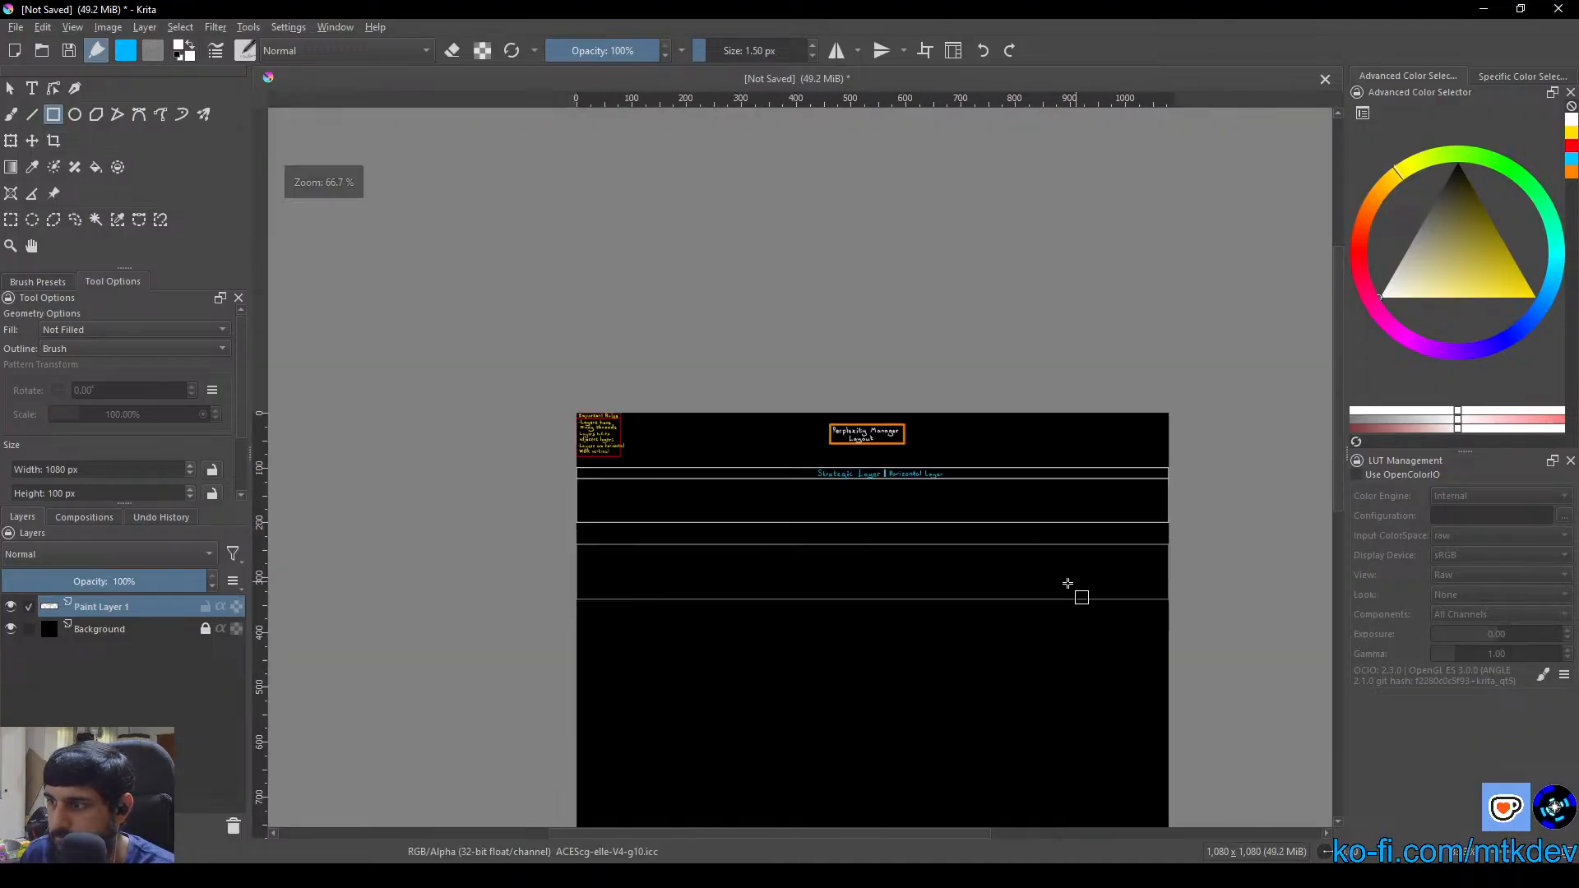
scroll(1043, 596, "up", 3)
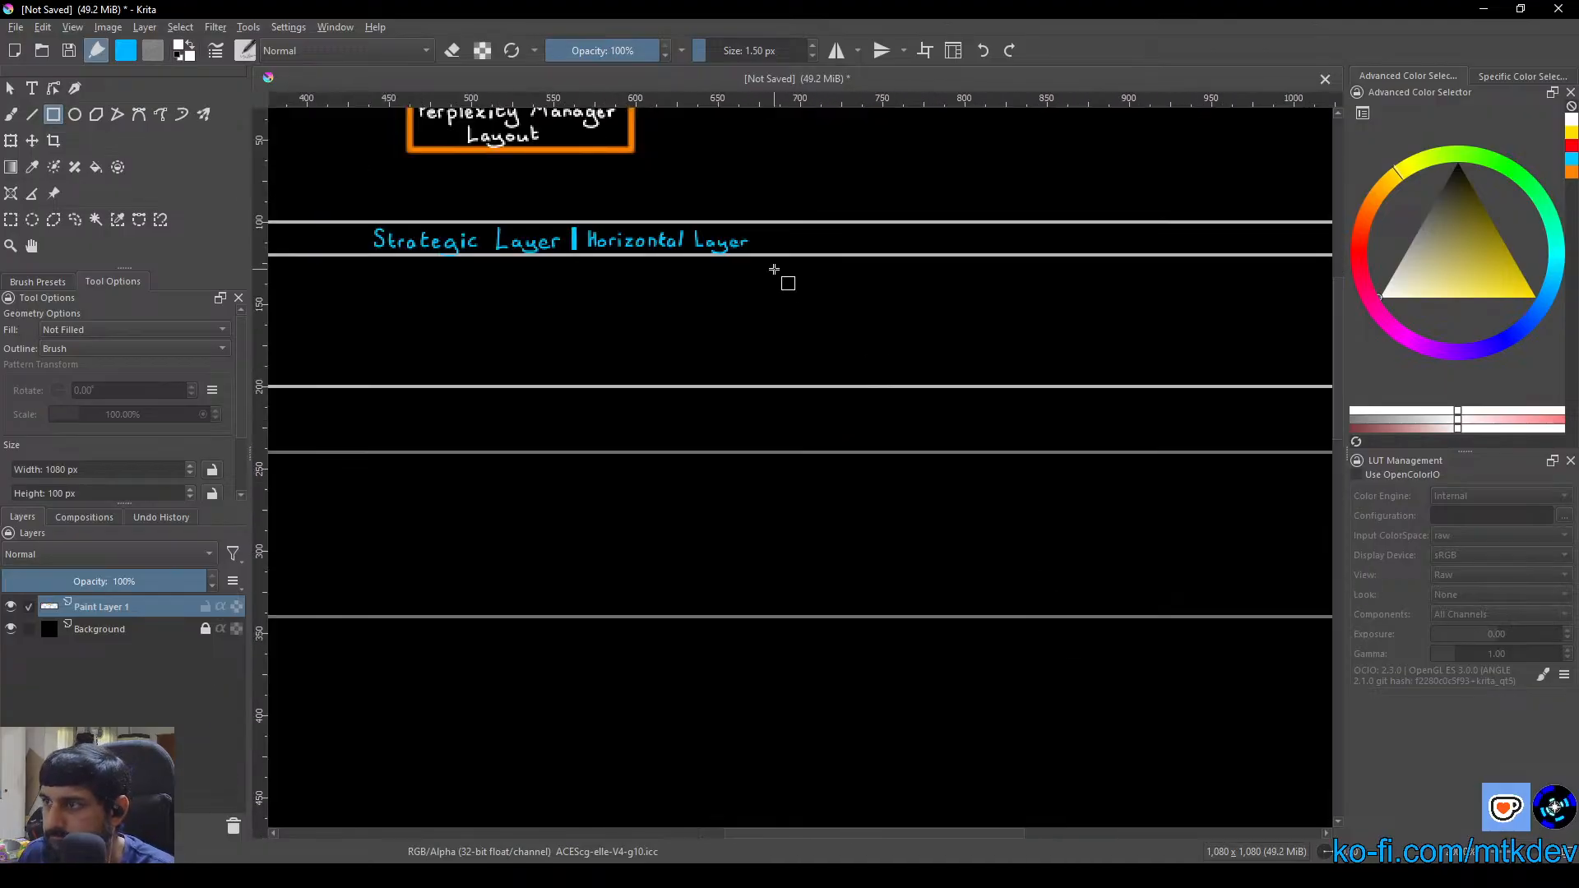
left_click(755, 47)
type("3")
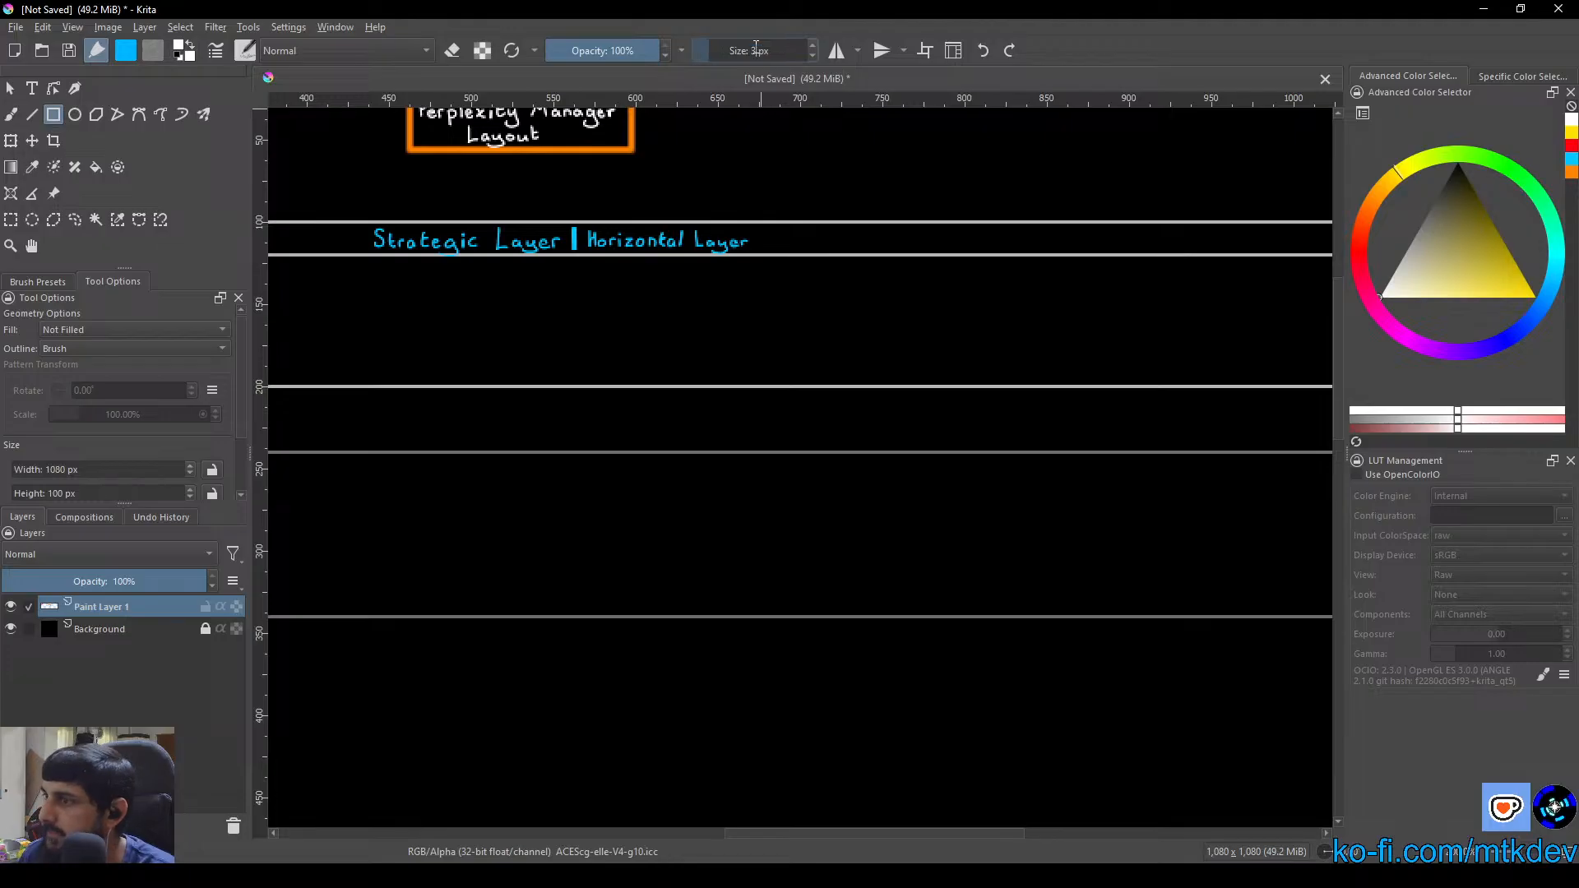
key("Return")
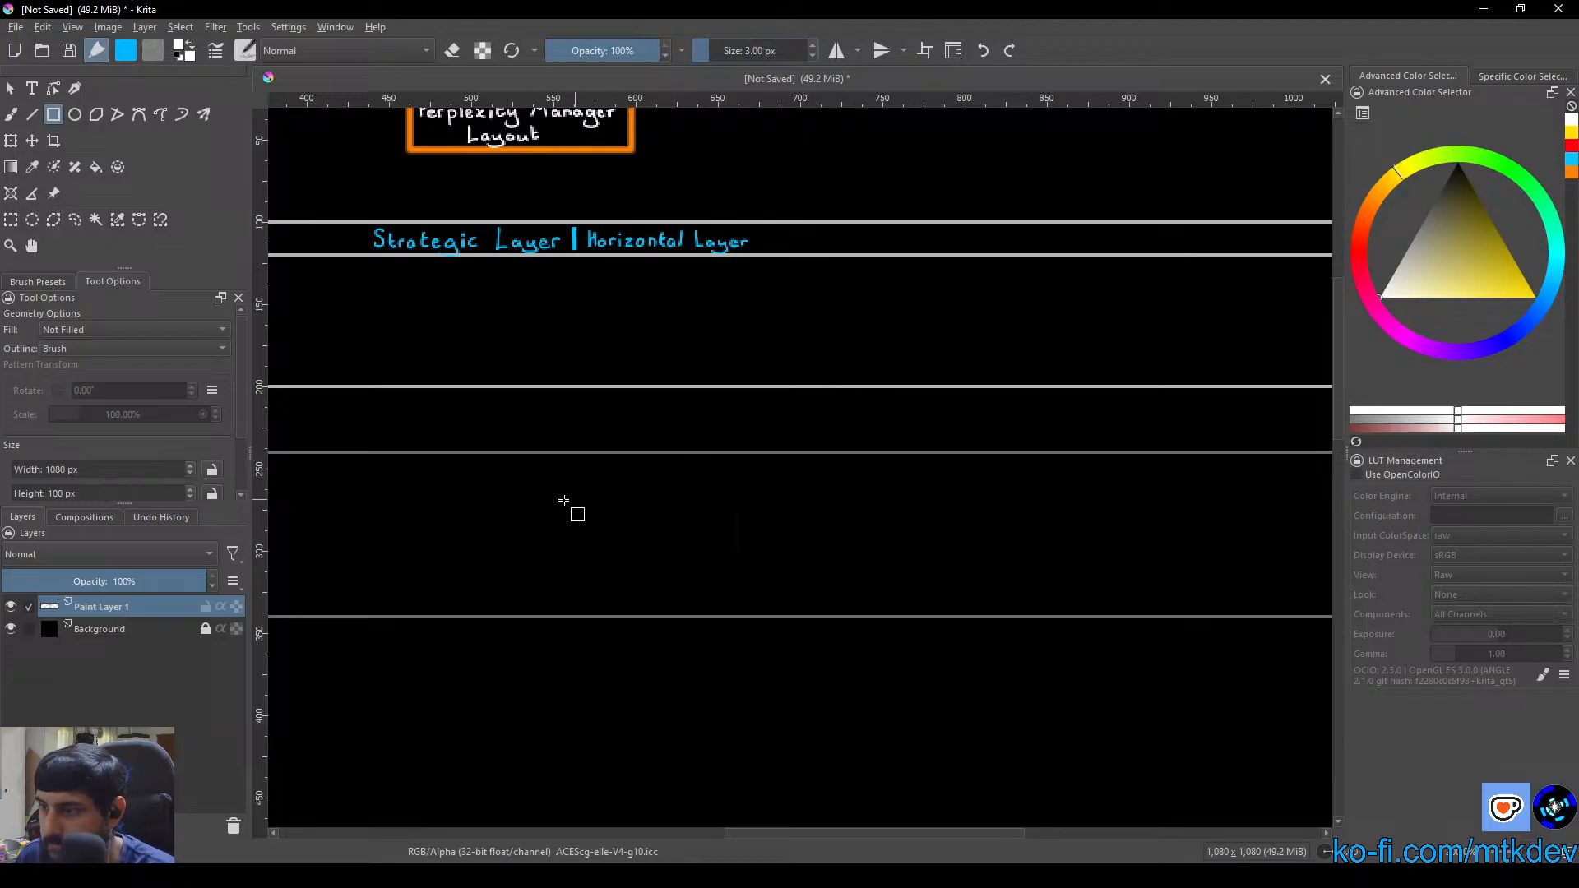
scroll(508, 503, "down", 2)
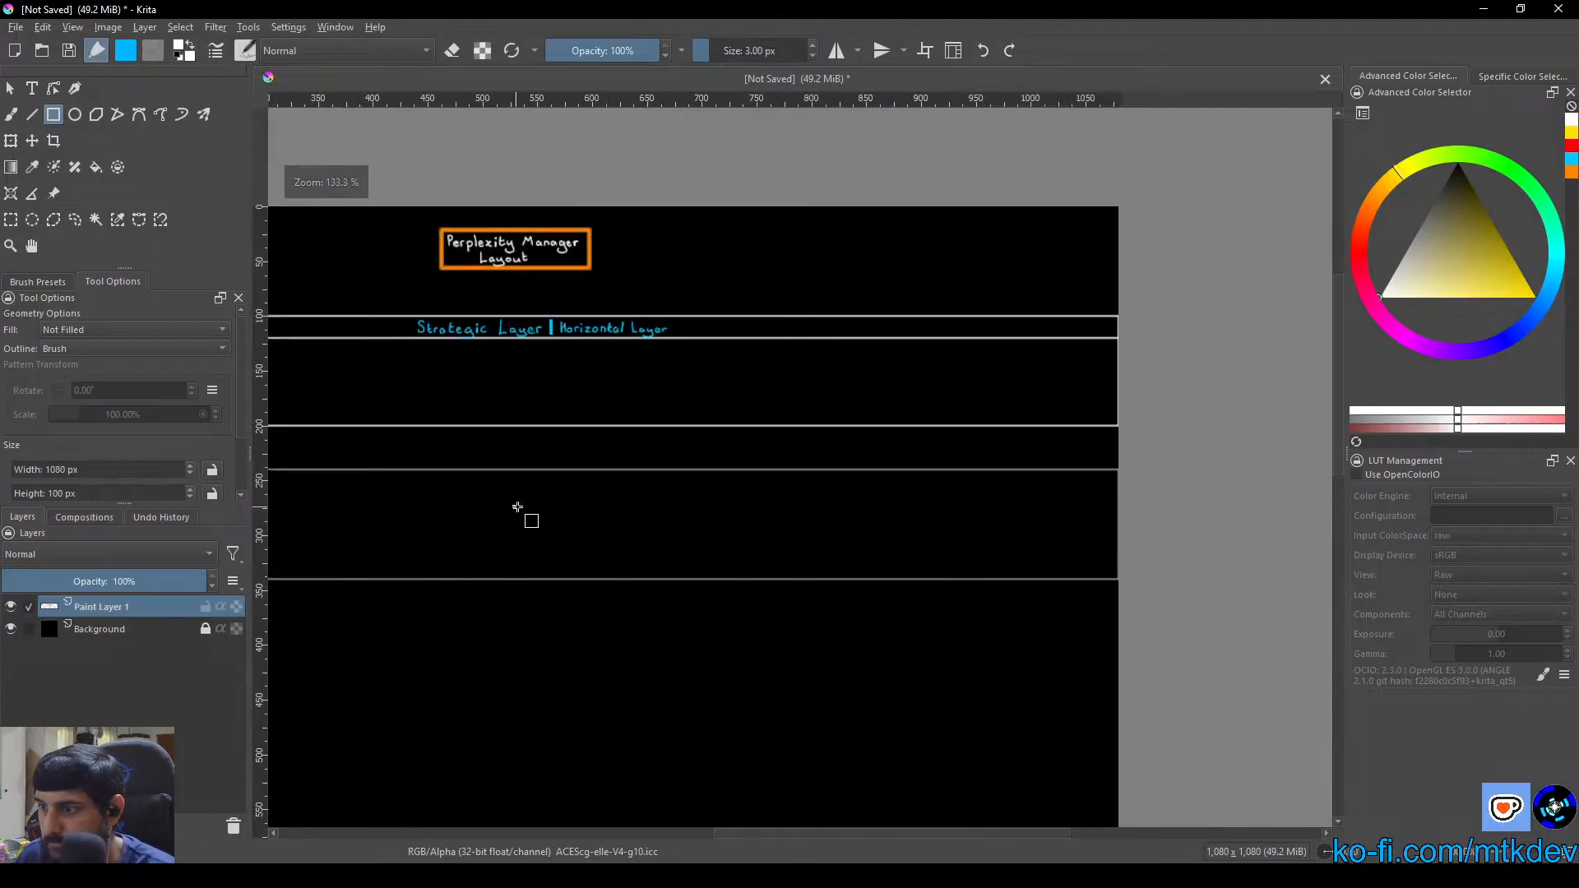
key("ctrl+z")
Draw a white 1080 × 100 px rectangle with the 3 px brush from the canvas edge, starting 40 px below the Strategic Layer box
left_click_drag(502, 519, 857, 495)
left_click_drag(485, 480, 703, 475)
scroll(557, 441, "up", 4)
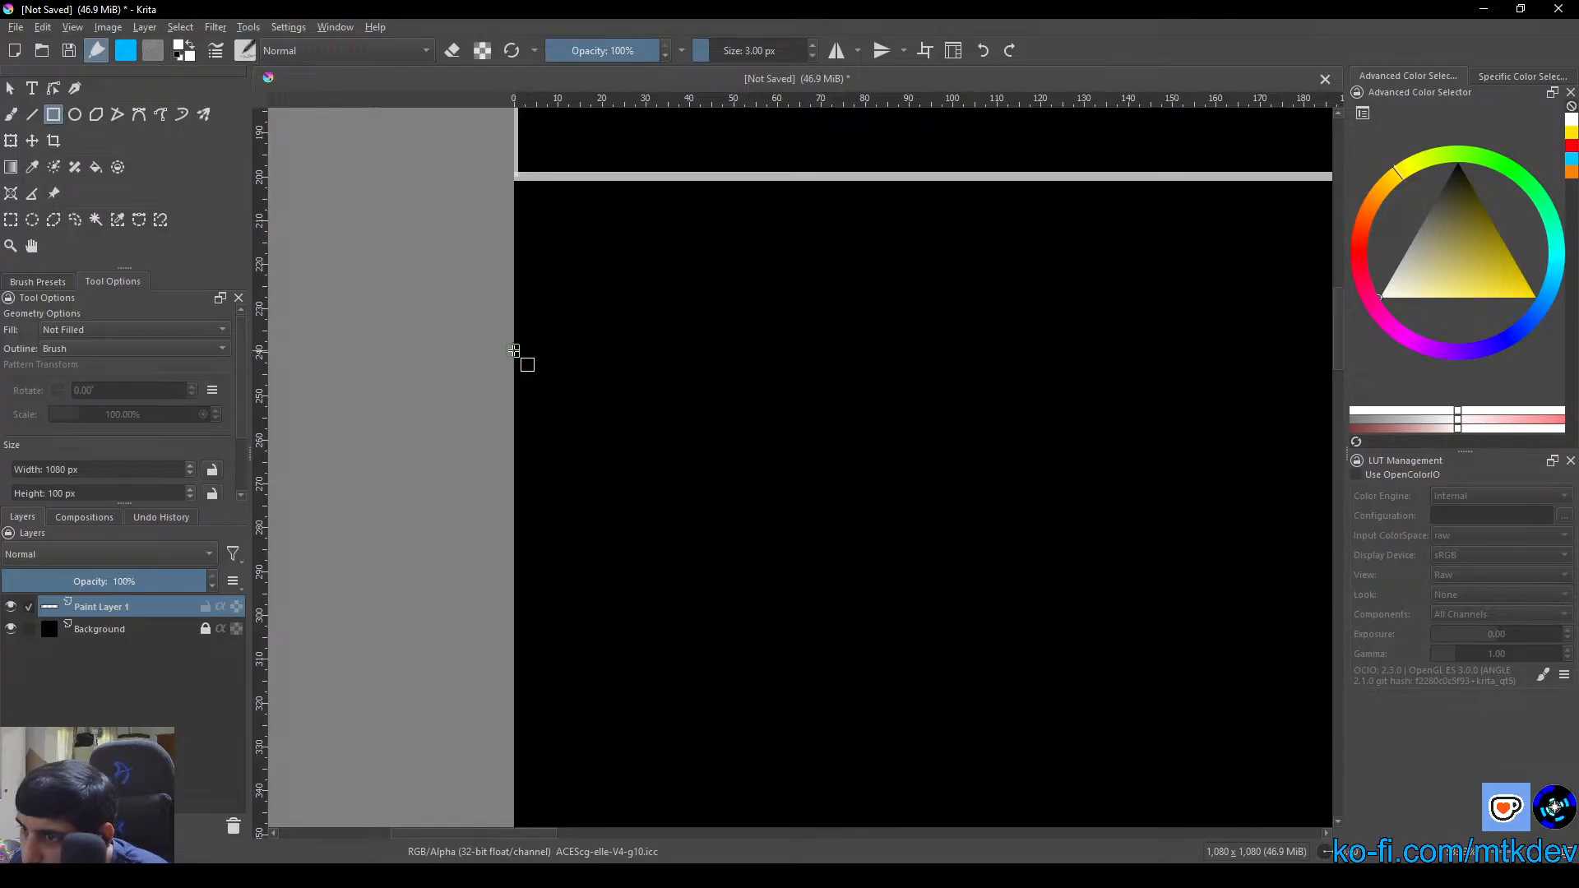
mouse_move(510, 351)
left_mouse_down()
mouse_move(674, 730)
mouse_move(659, 789)
mouse_move(1316, 788)
mouse_move(828, 744)
mouse_move(827, 769)
mouse_move(778, 773)
mouse_move(395, 705)
mouse_move(372, 712)
mouse_move(381, 789)
left_mouse_up()
scroll(541, 741, "down", 5)
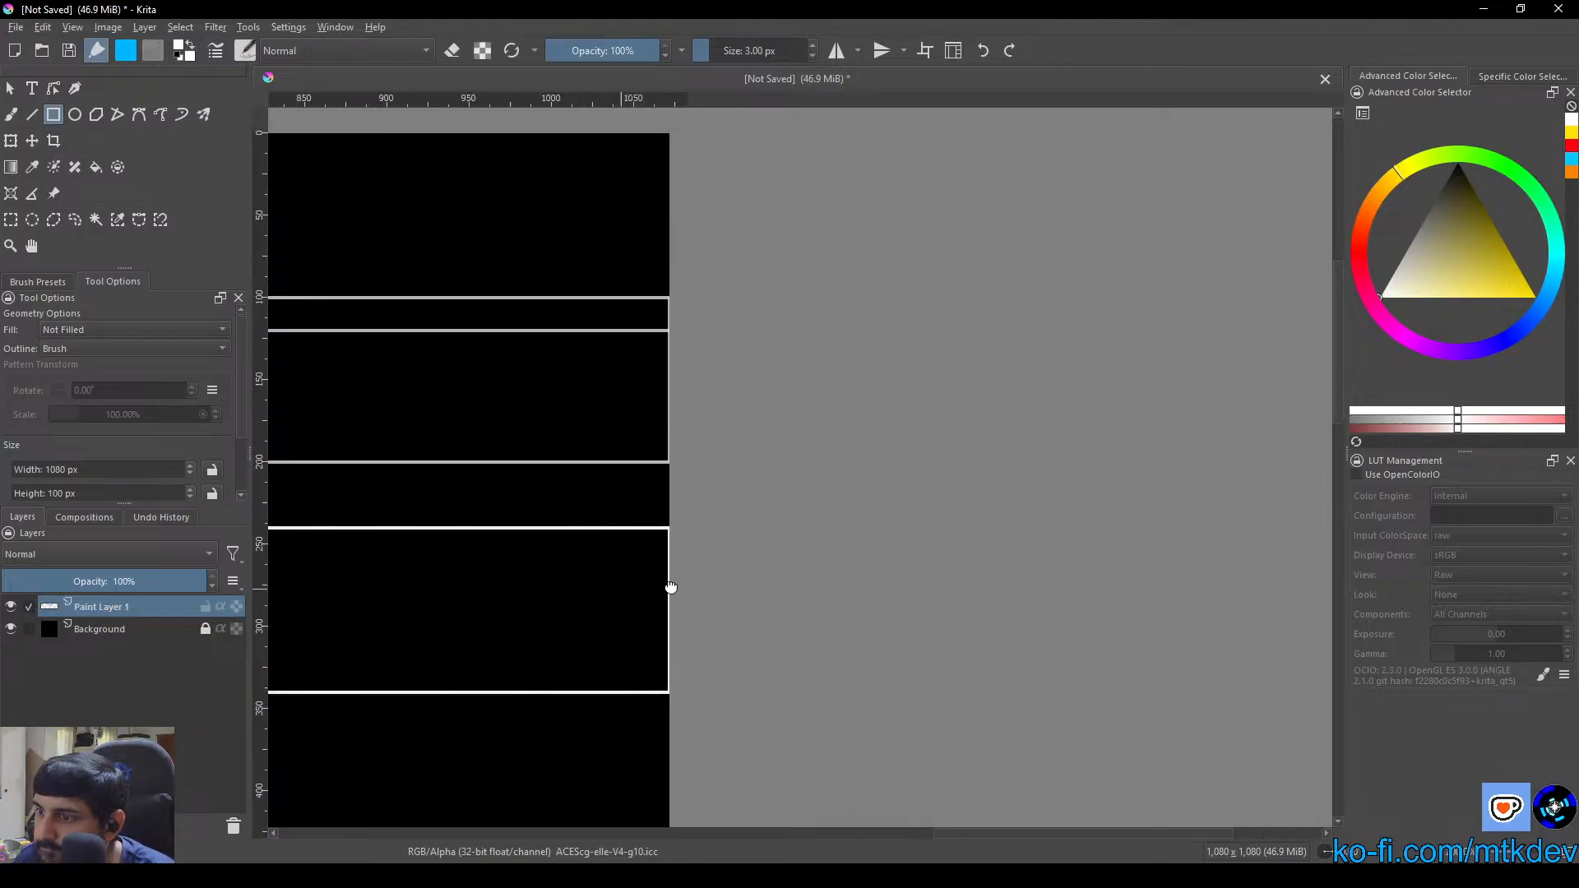
Draw a white horizontal line across the second box, 20 px below its upper edge, with the Line tool to form a header strip
scroll(507, 492, "up", 8)
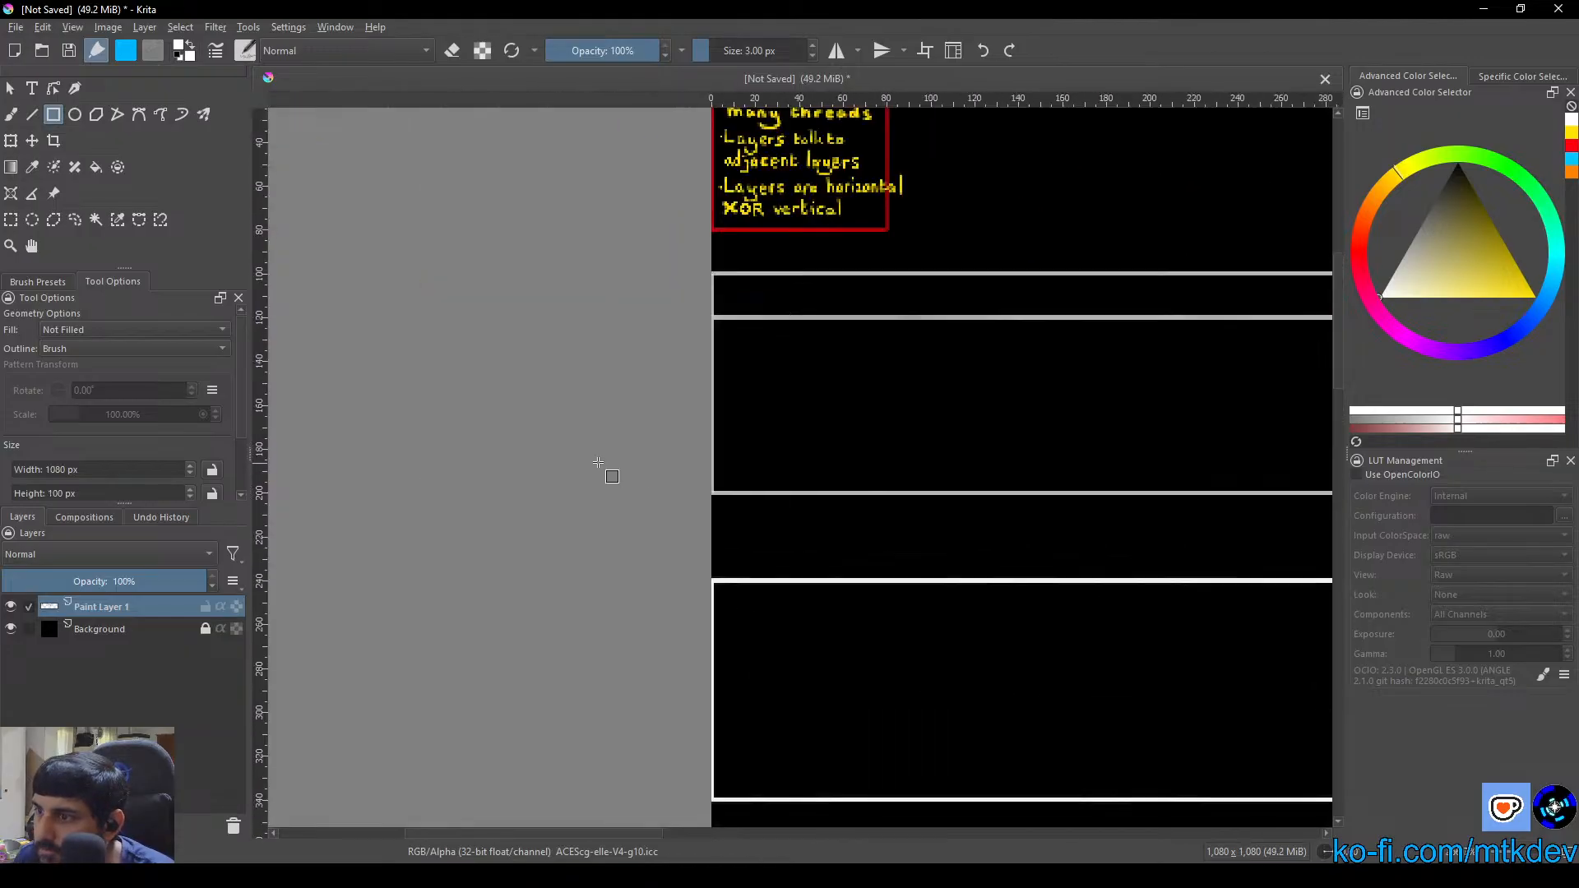
left_click_drag(464, 307, 576, 588)
left_click_drag(436, 156, 488, 329)
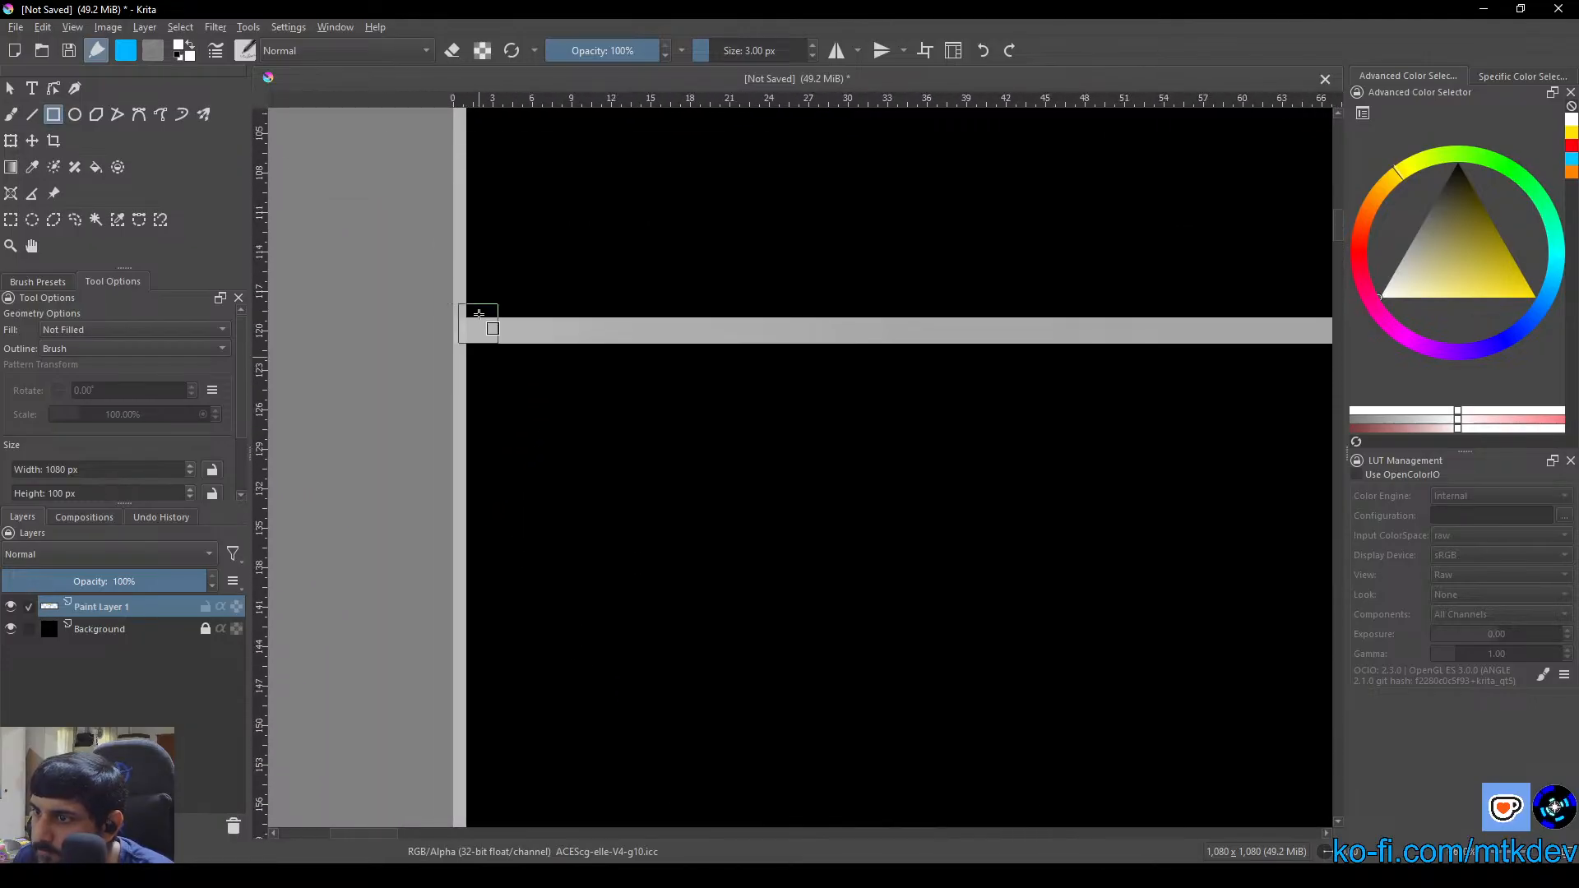
left_click_drag(485, 115, 465, 353)
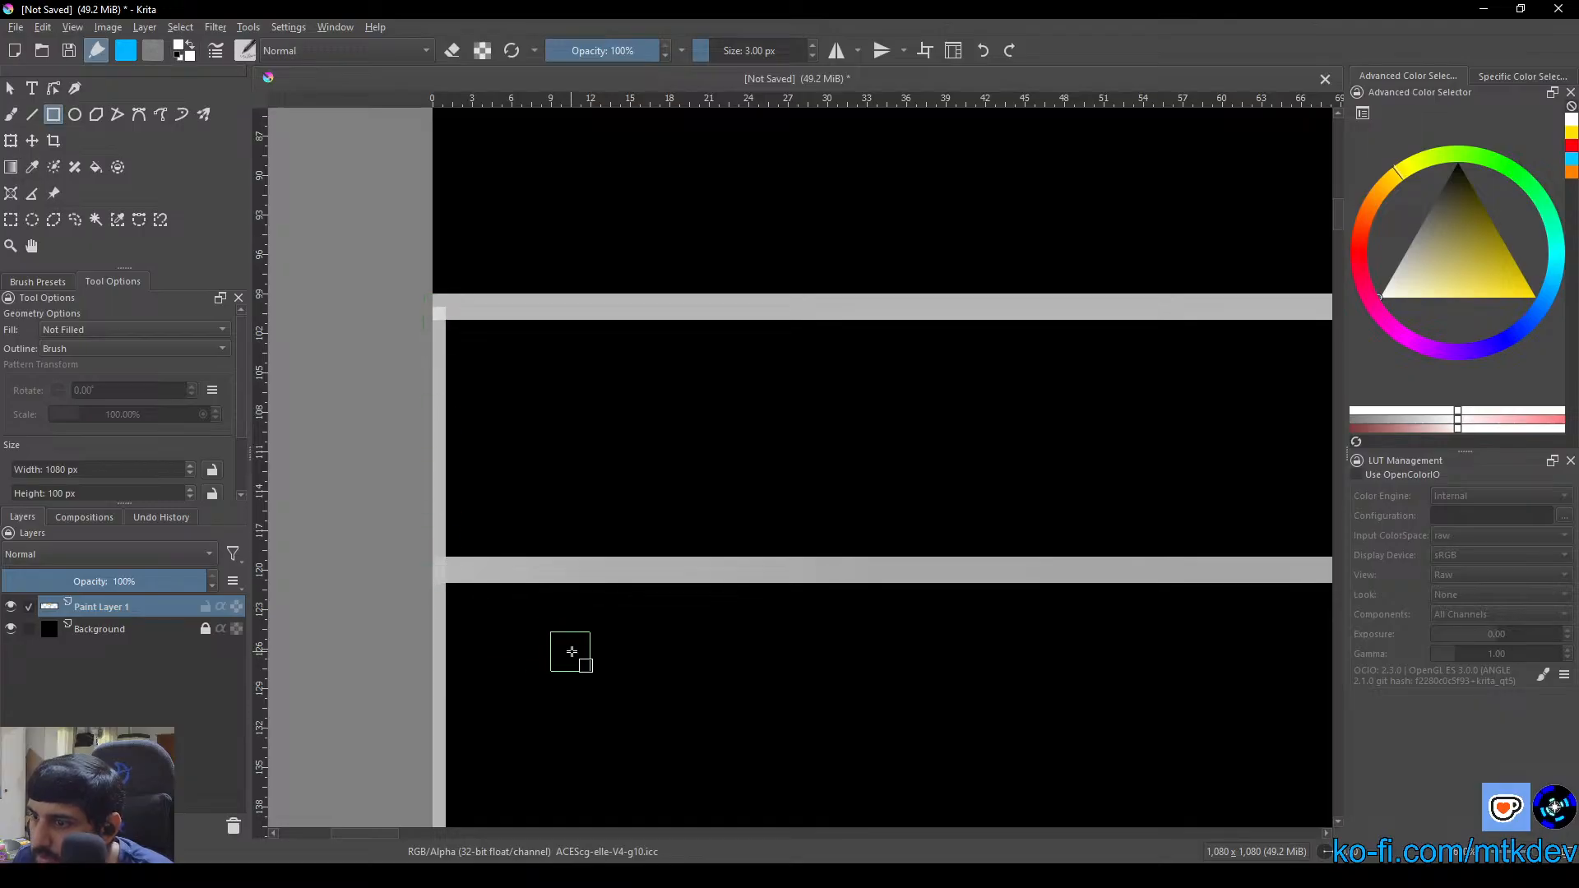
scroll(577, 654, "down", 4)
left_click_drag(683, 668, 643, 389)
scroll(633, 613, "down", 5)
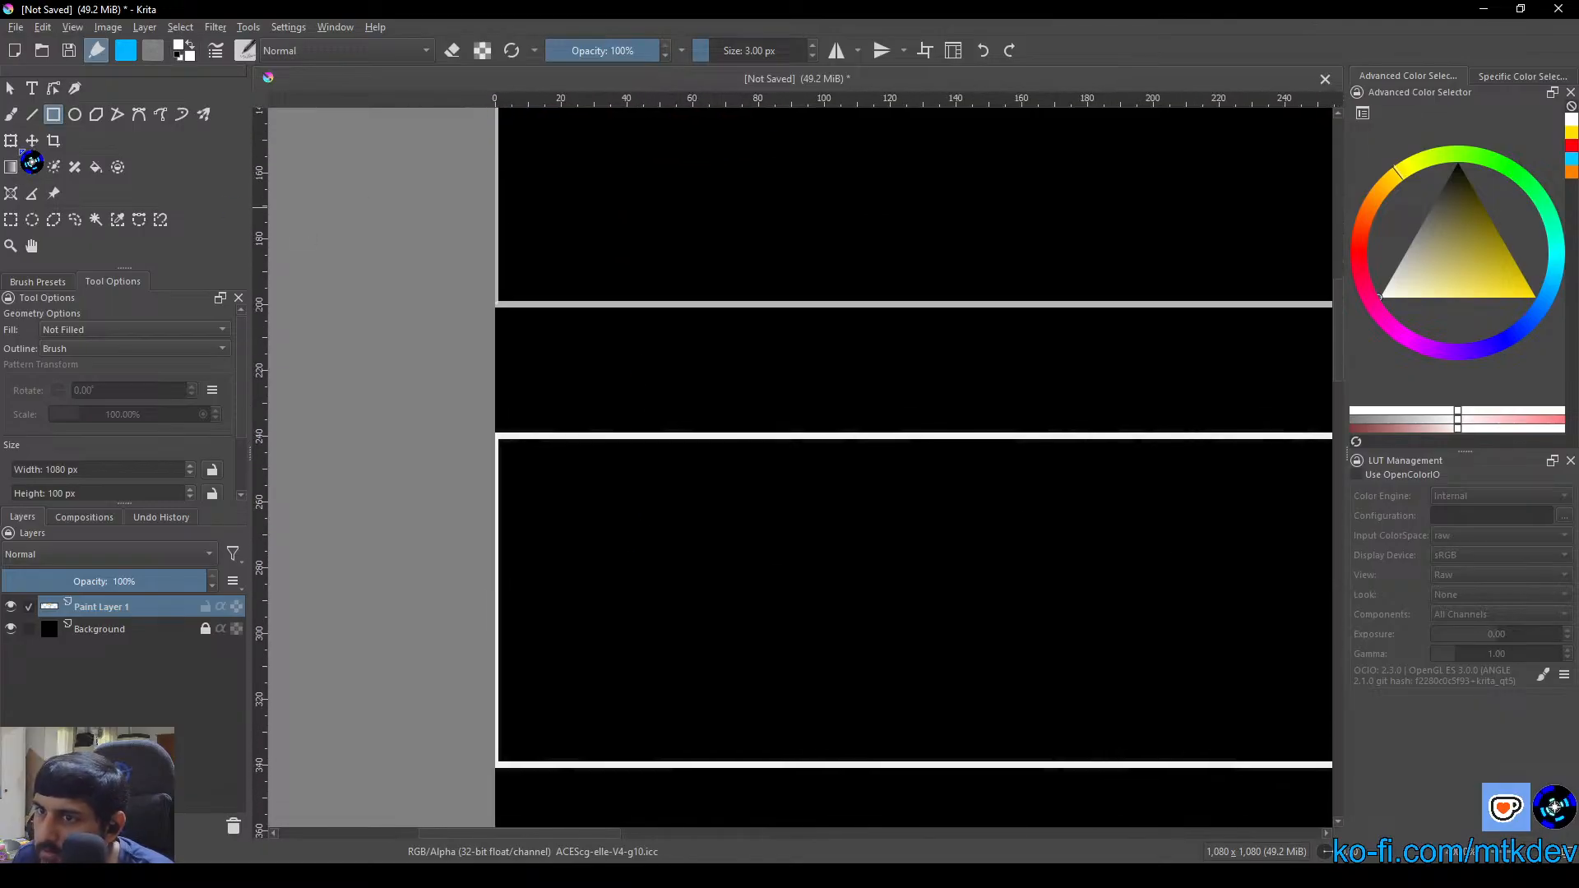
left_click(32, 115)
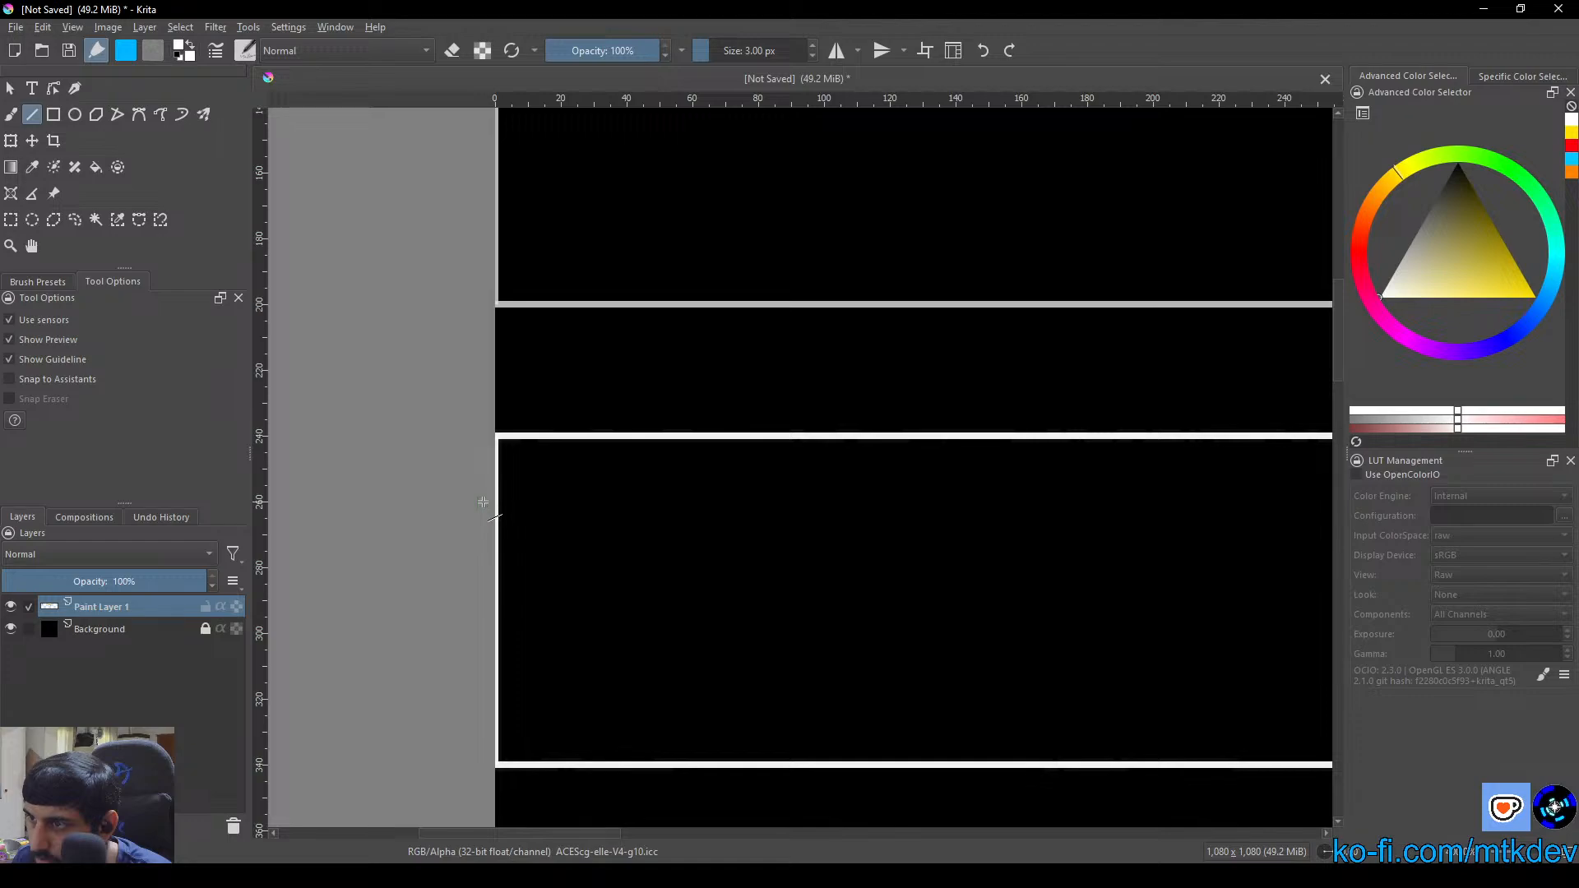
mouse_move(483, 502)
left_mouse_down()
mouse_move(889, 529)
mouse_move(938, 508)
mouse_move(1226, 503)
left_mouse_up()
scroll(821, 521, "down", 3)
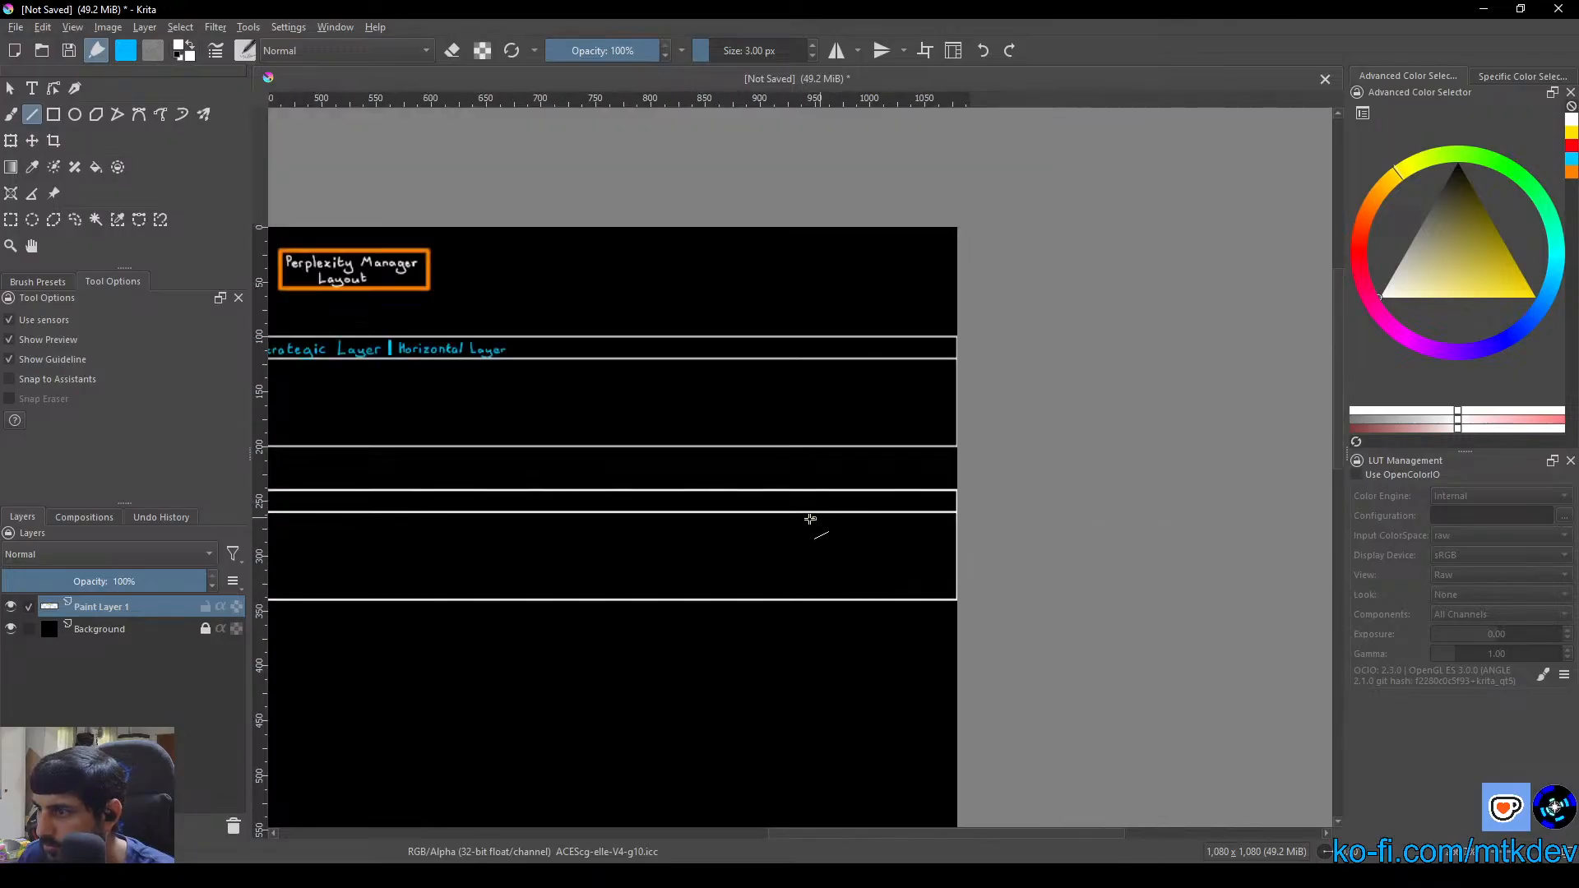
Set the painting colour to bright lime green and switch to the Freehand Brush tool
left_click_drag(630, 523, 910, 500)
left_click_drag(595, 498, 772, 432)
right_click(772, 487)
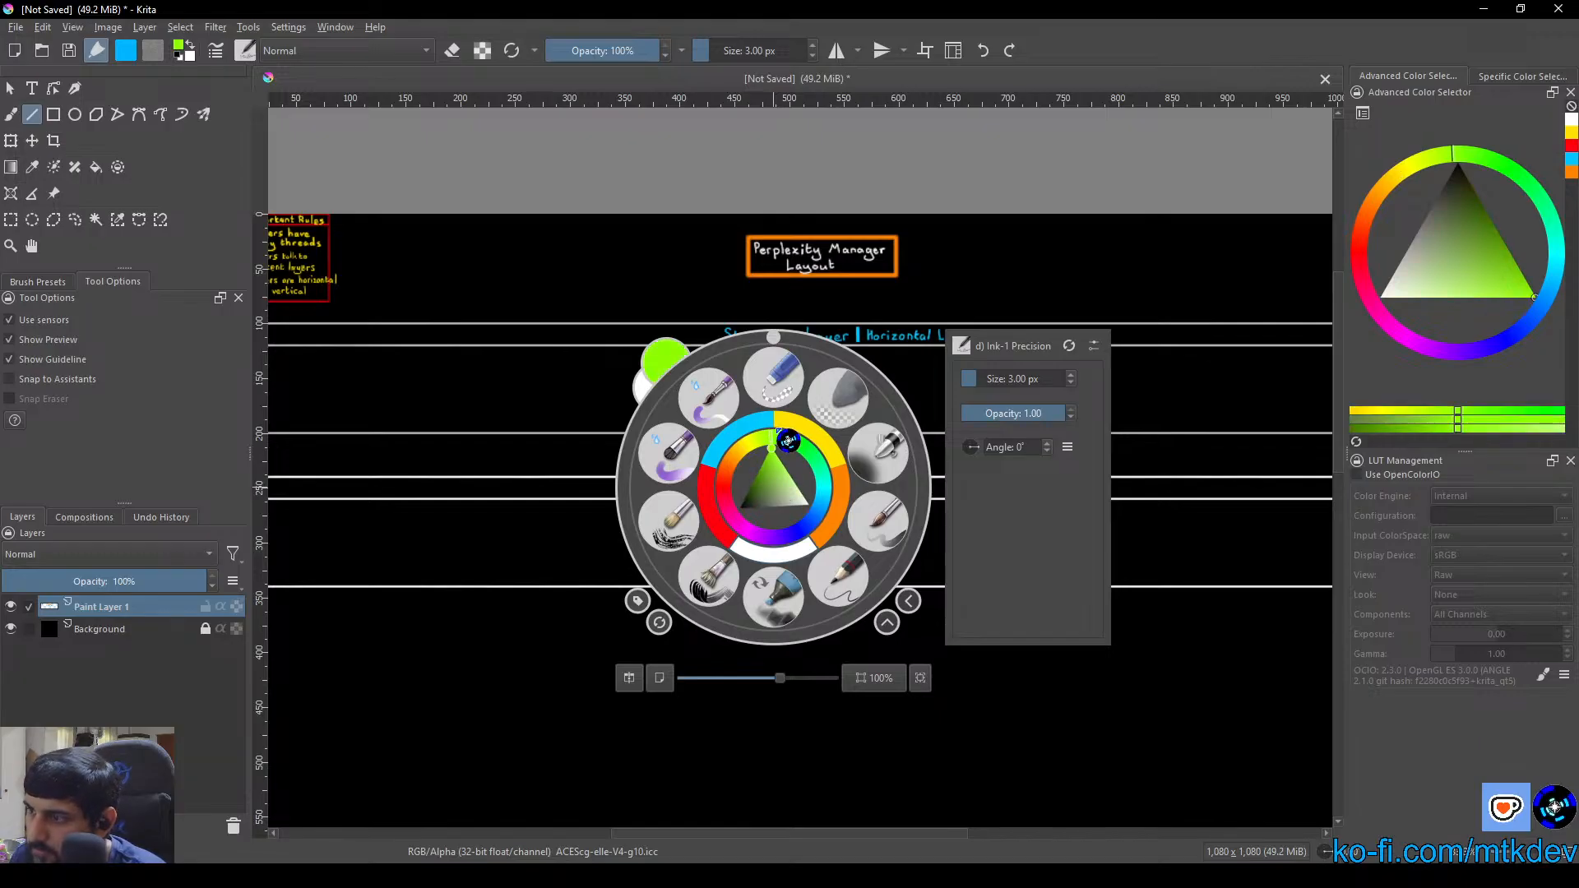
left_click(601, 168)
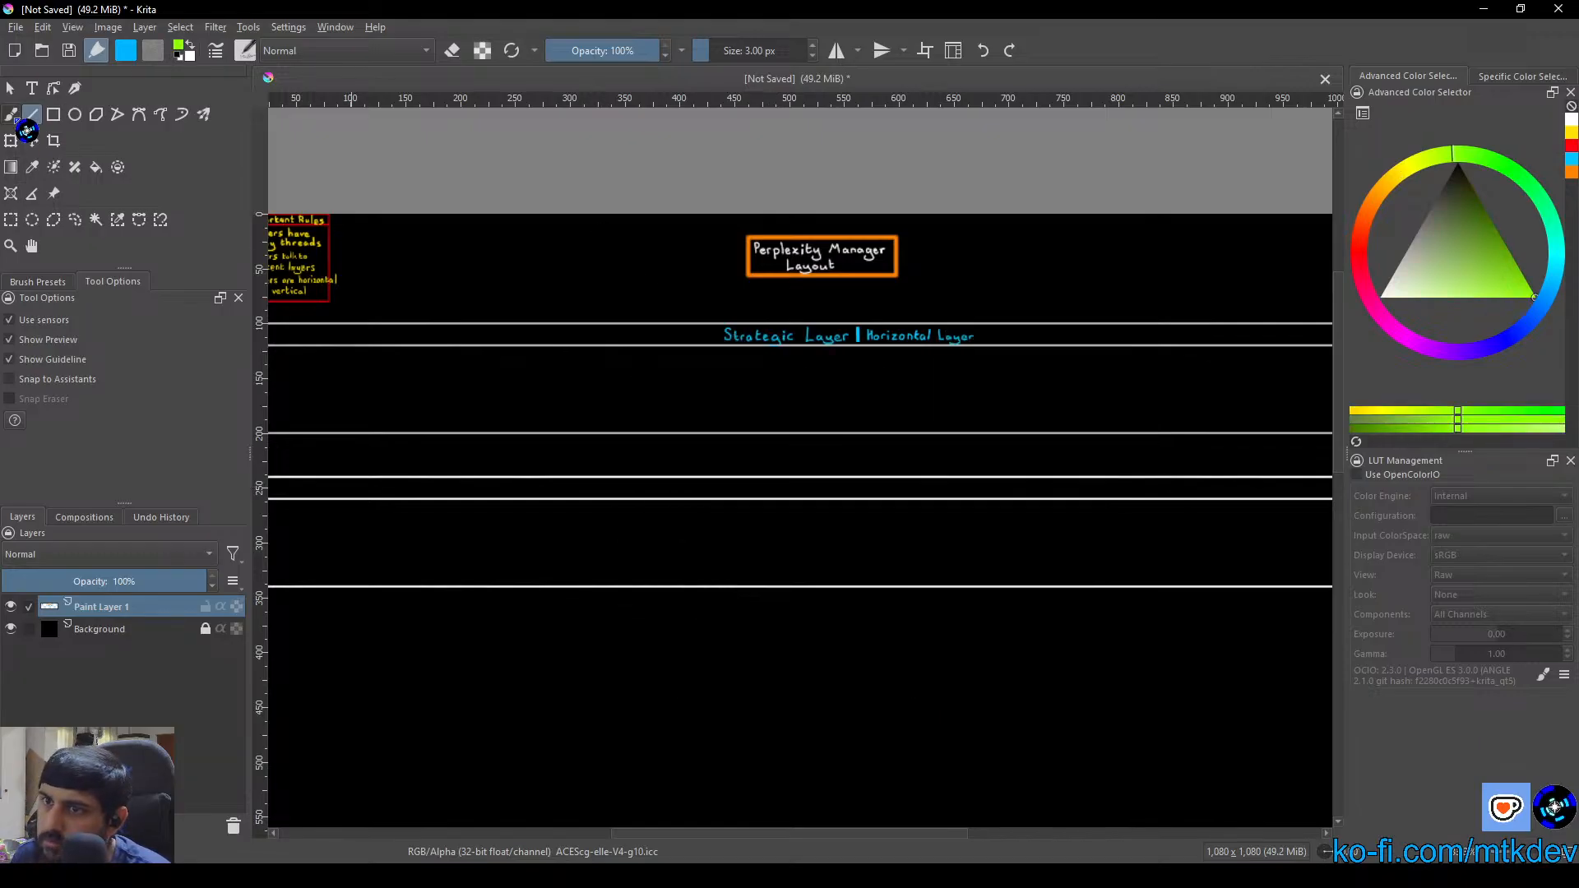
left_click(10, 114)
Hand-letter "Tactical Layer" in lime green followed by a vertical bar in the second box's header strip, aligned beneath the Strategic Layer title
scroll(650, 452, "up", 2)
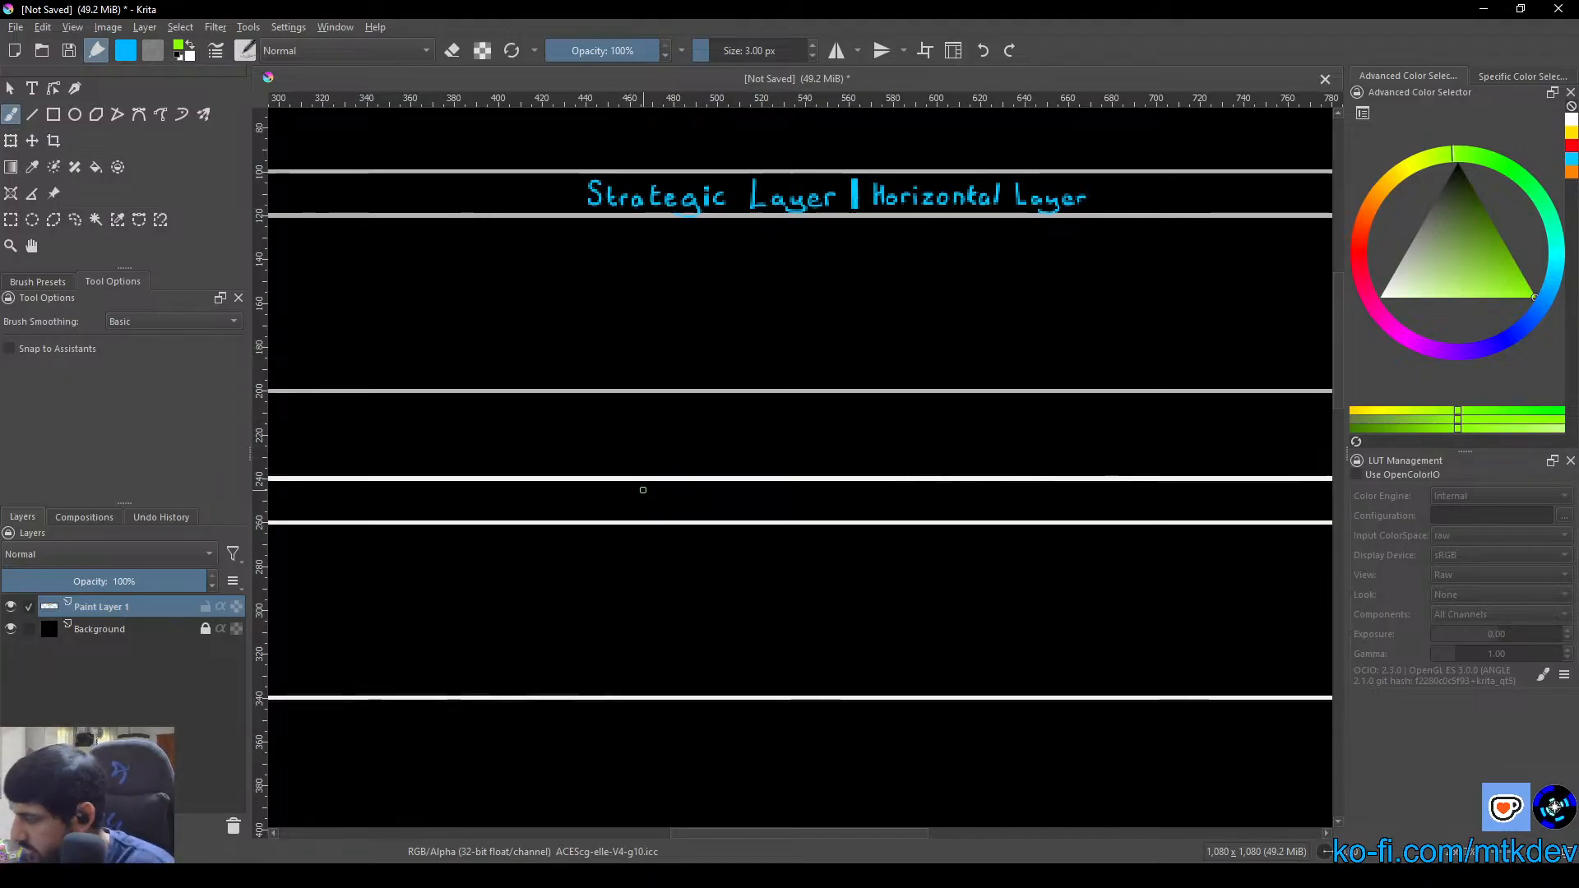
scroll(639, 494, "up", 2)
scroll(526, 503, "down", 2)
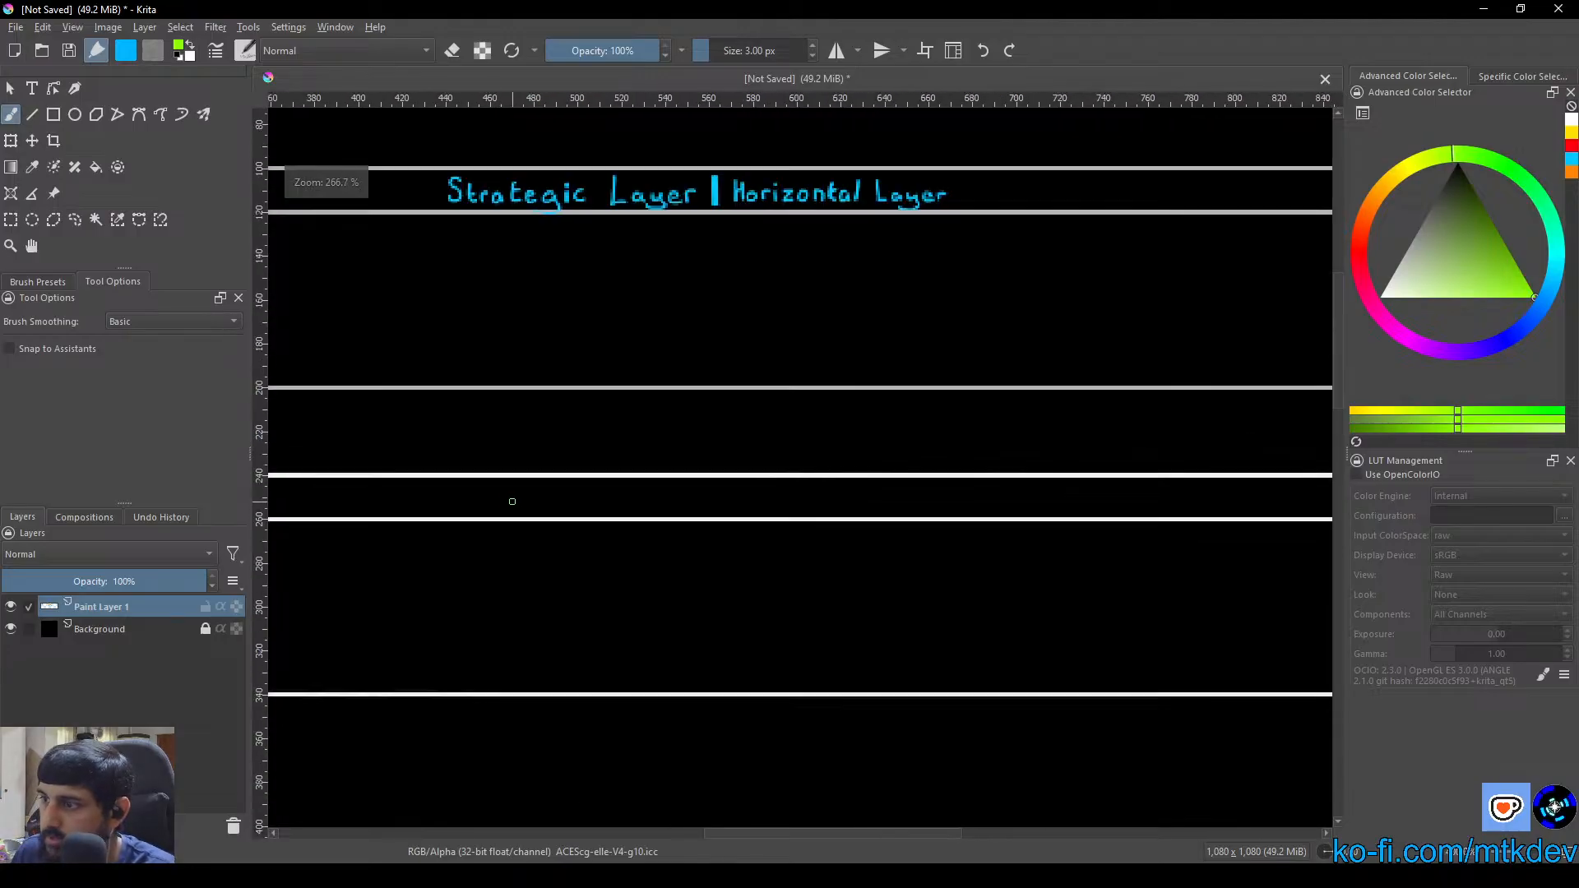
scroll(512, 501, "up", 2)
mouse_move(634, 436)
left_mouse_down()
mouse_move(680, 518)
mouse_move(620, 553)
mouse_move(585, 550)
mouse_move(613, 564)
mouse_move(606, 581)
left_mouse_up()
left_click_drag(637, 475, 662, 527)
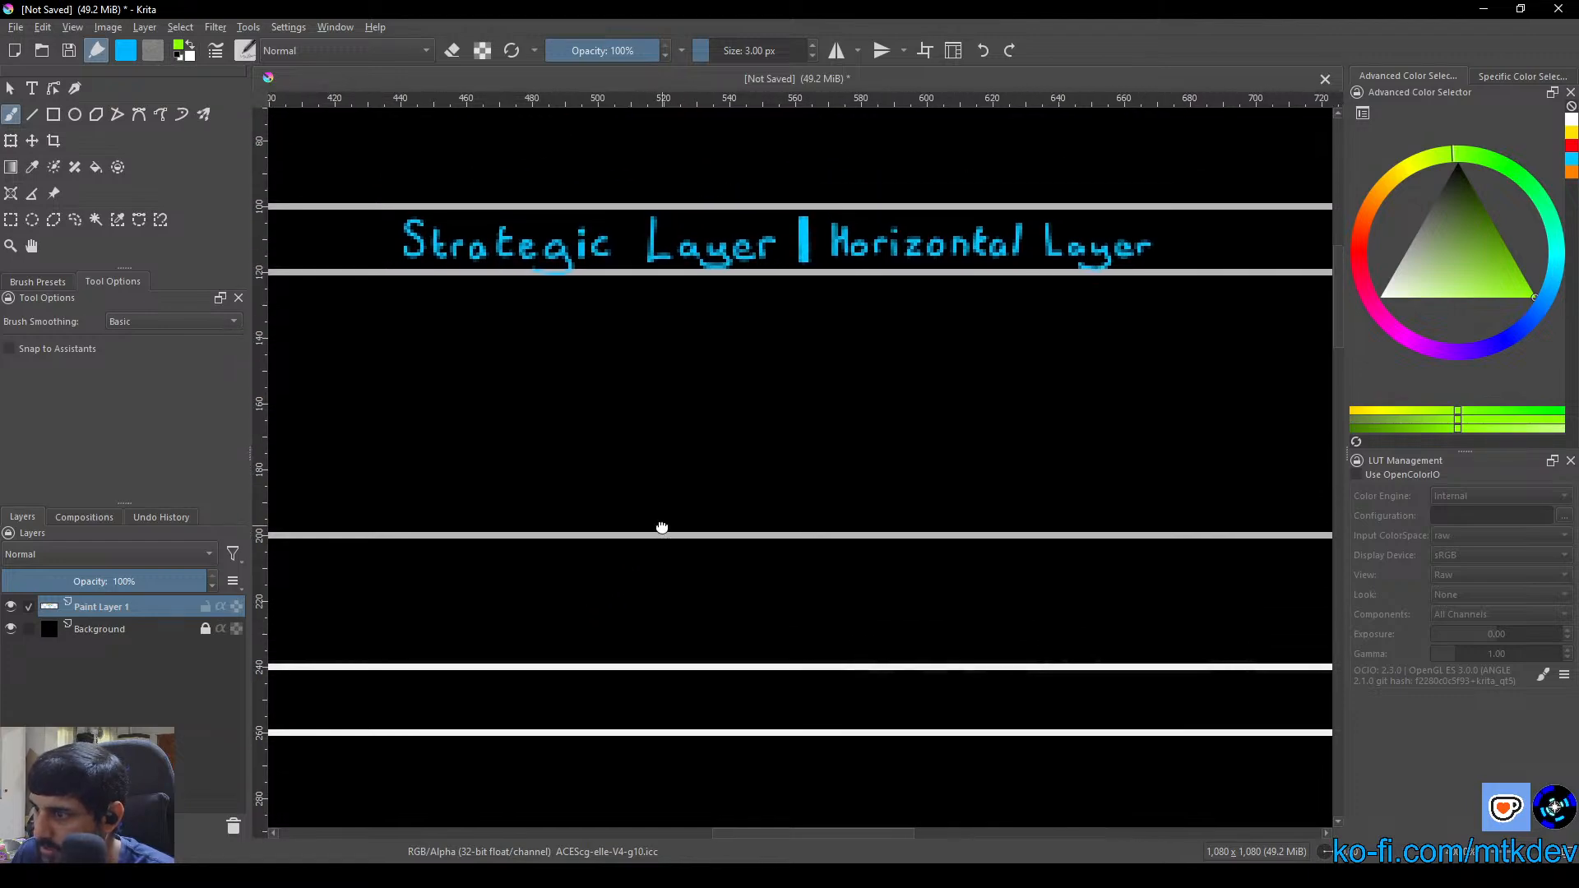
scroll(662, 525, "up", 1)
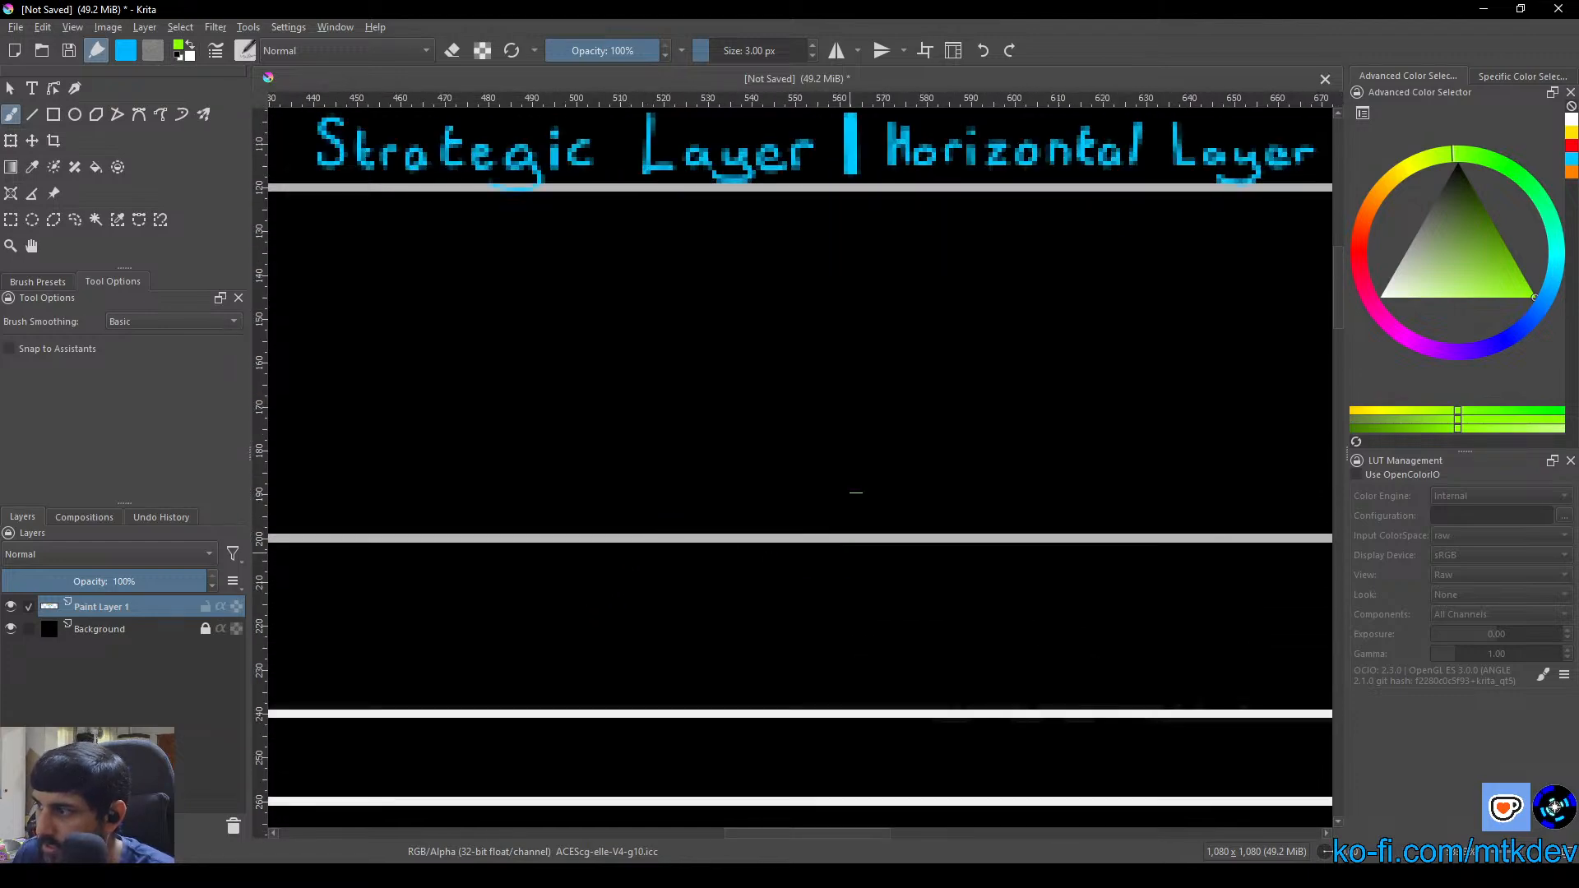
left_click_drag(911, 543, 898, 544)
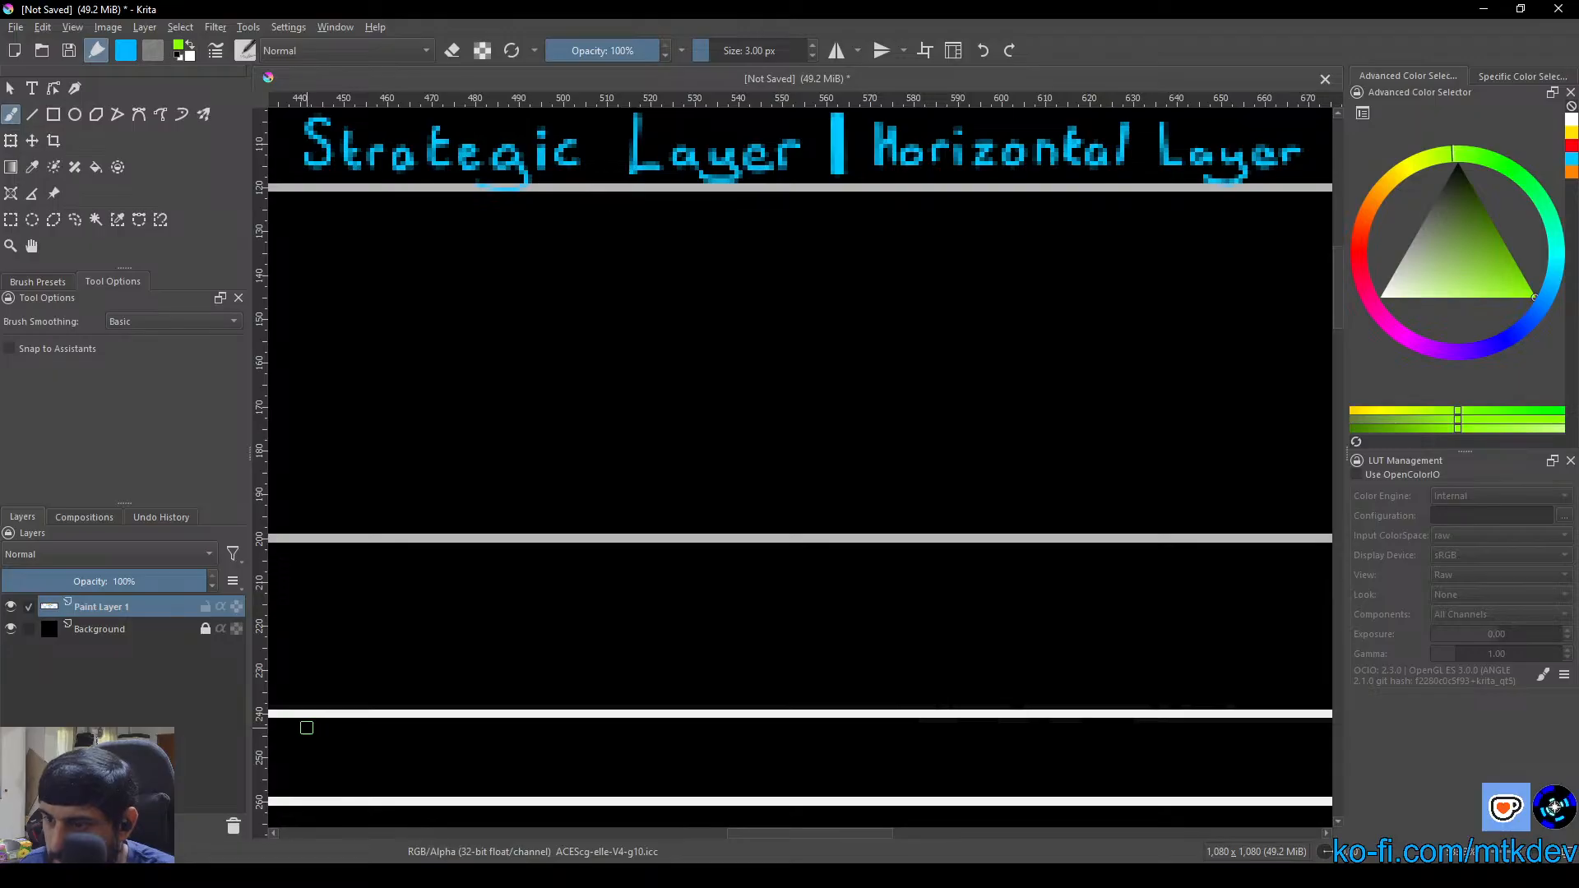
left_click_drag(301, 728, 360, 725)
mouse_move(328, 727)
left_mouse_down()
mouse_move(333, 788)
mouse_move(406, 787)
left_mouse_up()
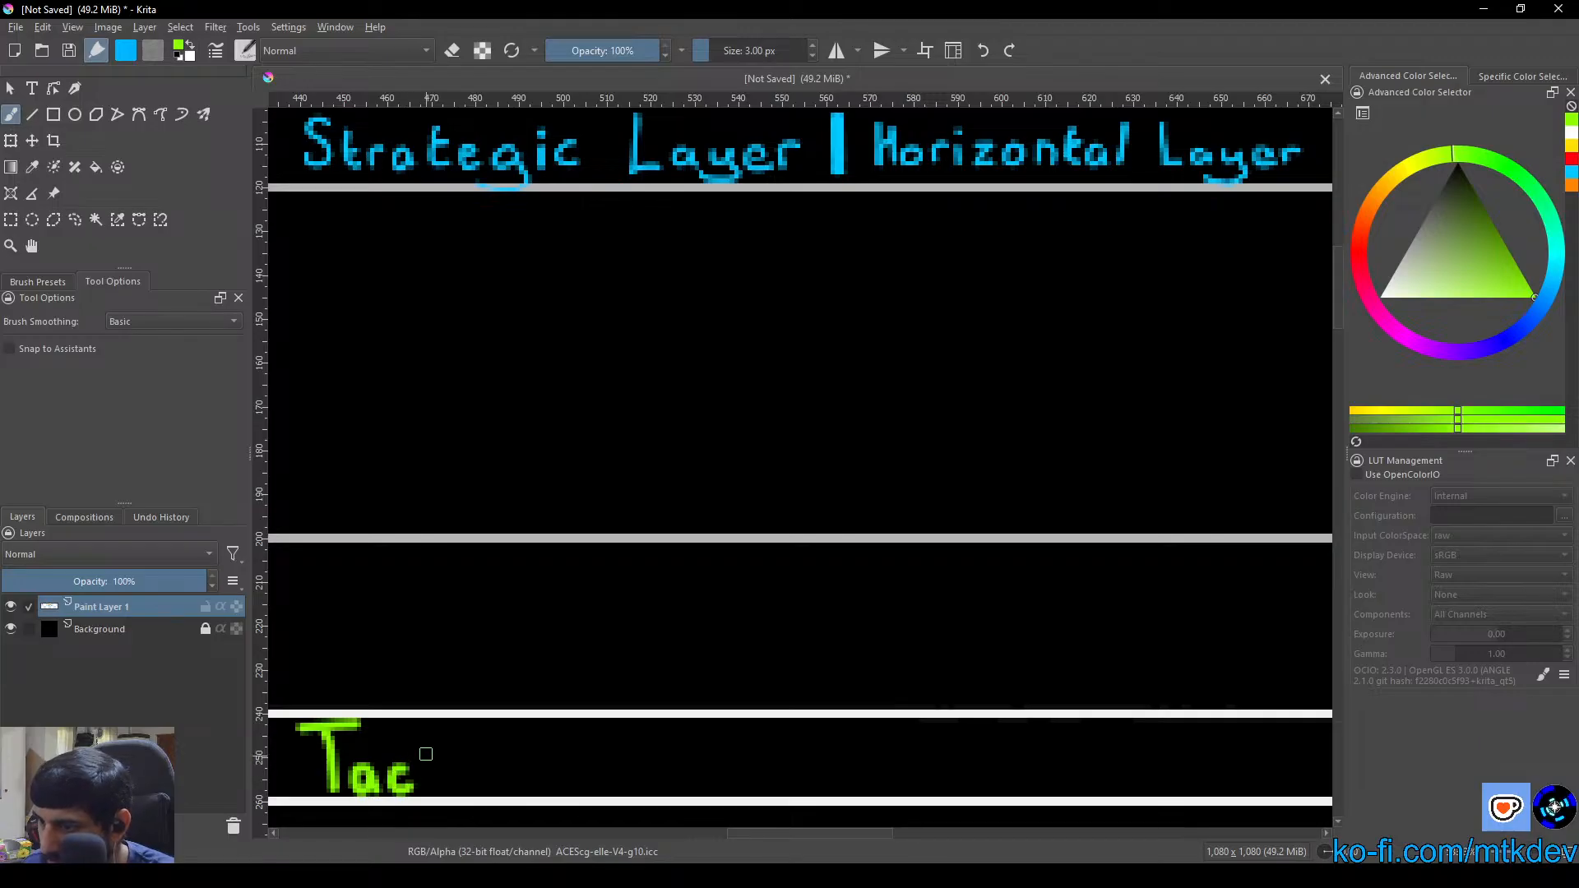
mouse_move(426, 734)
left_mouse_down()
mouse_move(426, 788)
mouse_move(464, 759)
mouse_move(466, 785)
mouse_move(469, 742)
mouse_move(505, 788)
mouse_move(547, 787)
left_mouse_up()
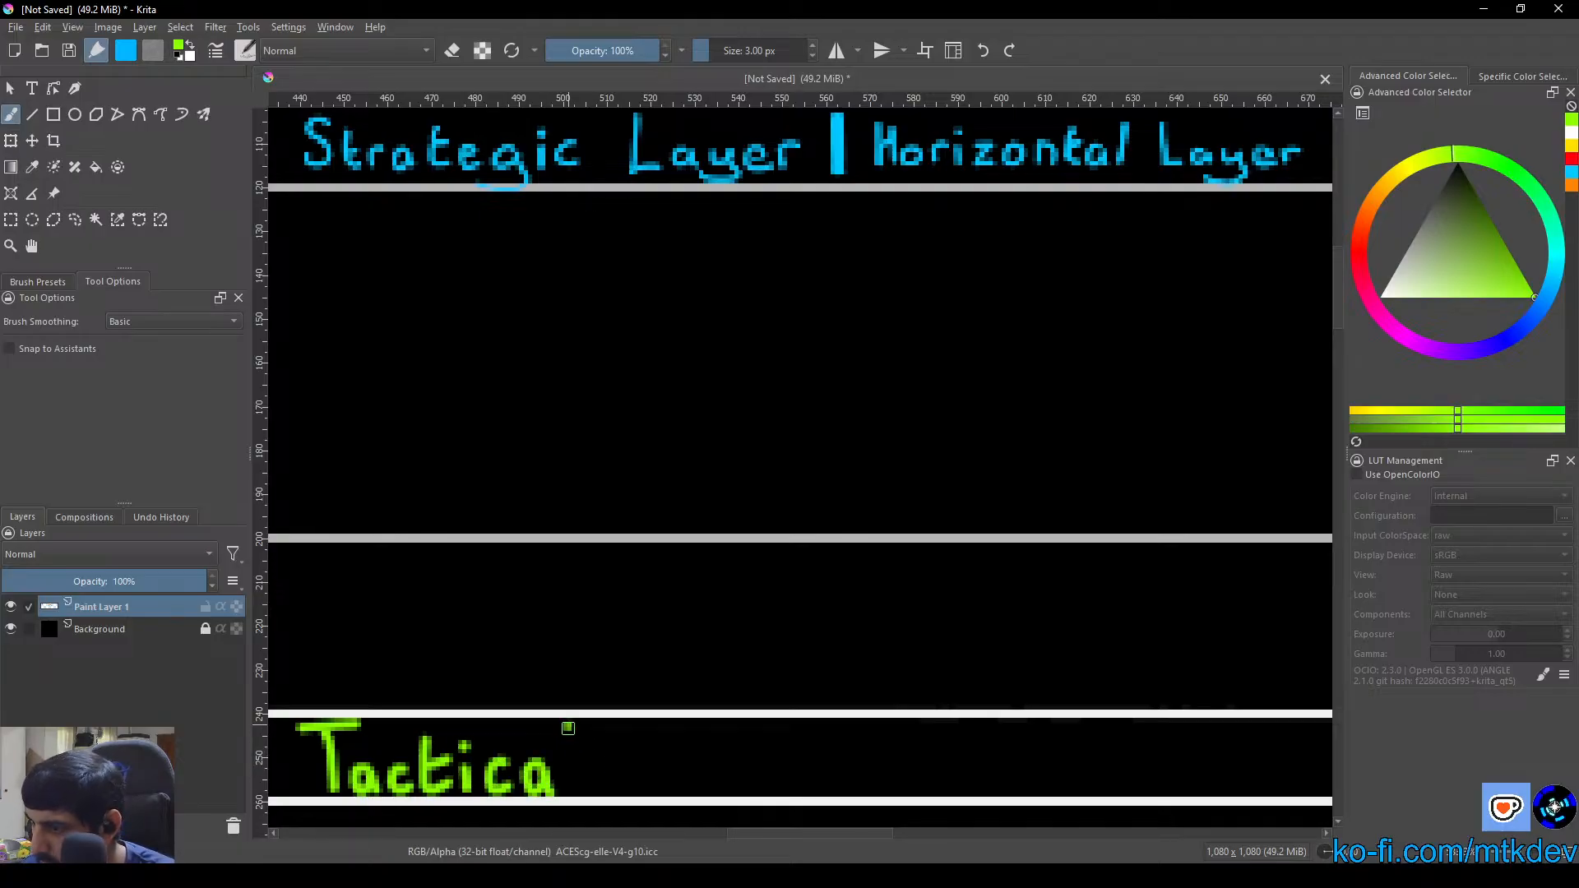
left_click_drag(567, 727, 572, 788)
mouse_move(629, 726)
left_mouse_down()
mouse_move(628, 784)
mouse_move(678, 762)
mouse_move(734, 768)
mouse_move(744, 793)
mouse_move(685, 810)
left_mouse_up()
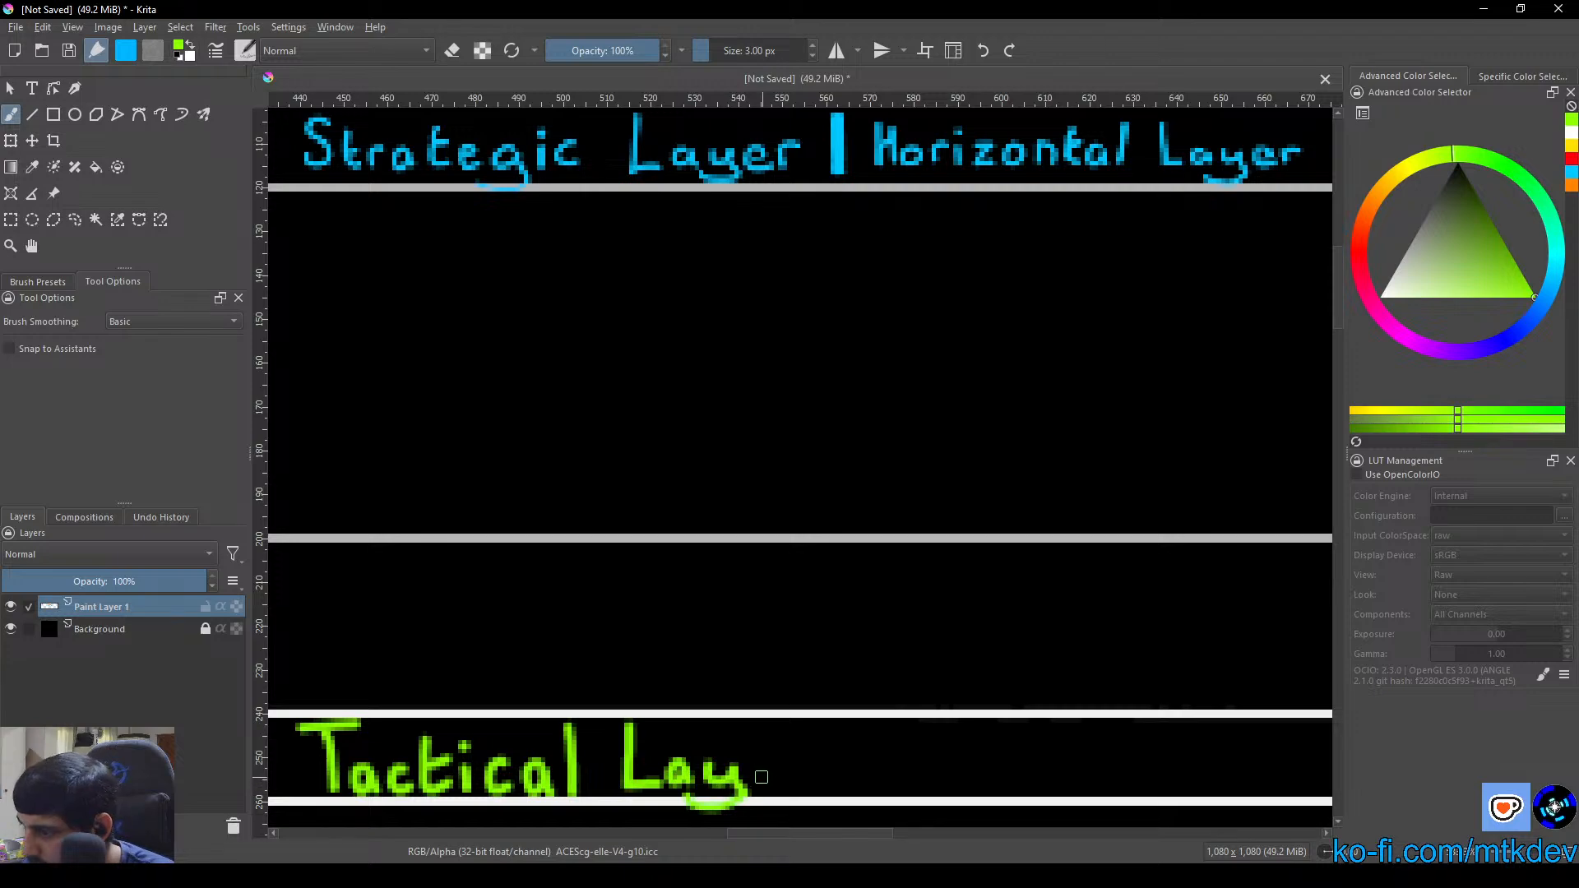
mouse_move(765, 777)
left_mouse_down()
mouse_move(779, 792)
mouse_move(796, 763)
mouse_move(831, 790)
mouse_move(830, 724)
mouse_move(829, 785)
mouse_move(830, 749)
mouse_move(869, 767)
mouse_move(869, 791)
left_mouse_up()
Hand-letter "Horizontal Layer" in lime green after the vertical bar in the second box's header strip
mouse_move(869, 758)
left_mouse_down()
mouse_move(888, 732)
mouse_move(891, 776)
mouse_move(970, 782)
mouse_move(1006, 765)
mouse_move(992, 782)
mouse_move(1043, 764)
mouse_move(1100, 779)
mouse_move(1097, 742)
mouse_move(1148, 789)
left_mouse_up()
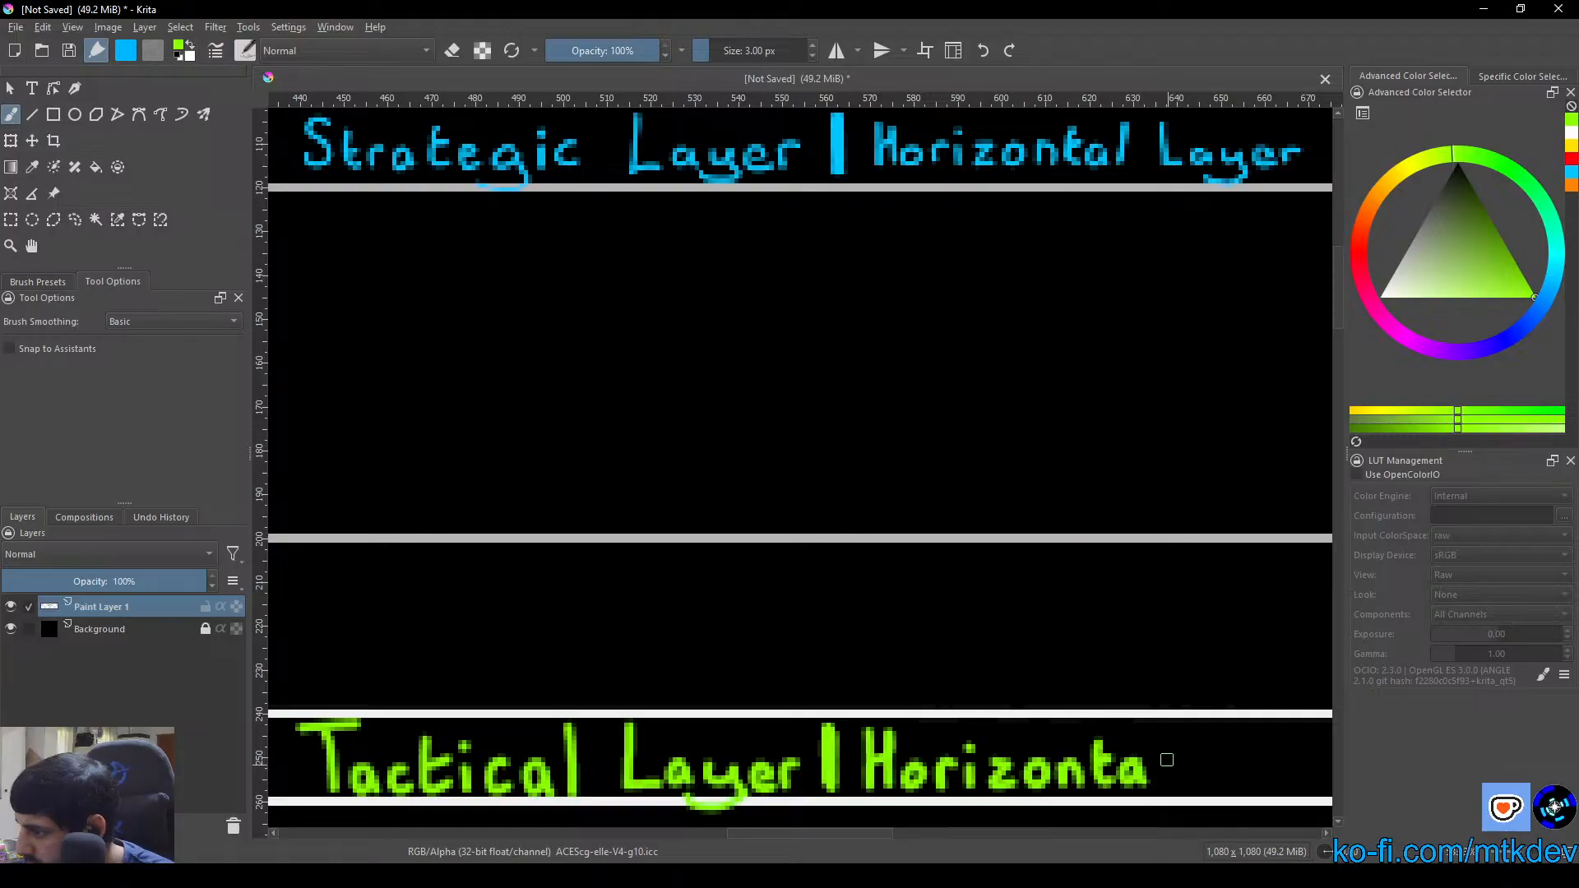
mouse_move(1160, 730)
left_mouse_down()
mouse_move(1104, 748)
mouse_move(933, 721)
mouse_move(951, 708)
mouse_move(920, 717)
mouse_move(919, 745)
mouse_move(1014, 726)
mouse_move(1017, 743)
mouse_move(979, 754)
mouse_move(1084, 725)
left_mouse_up()
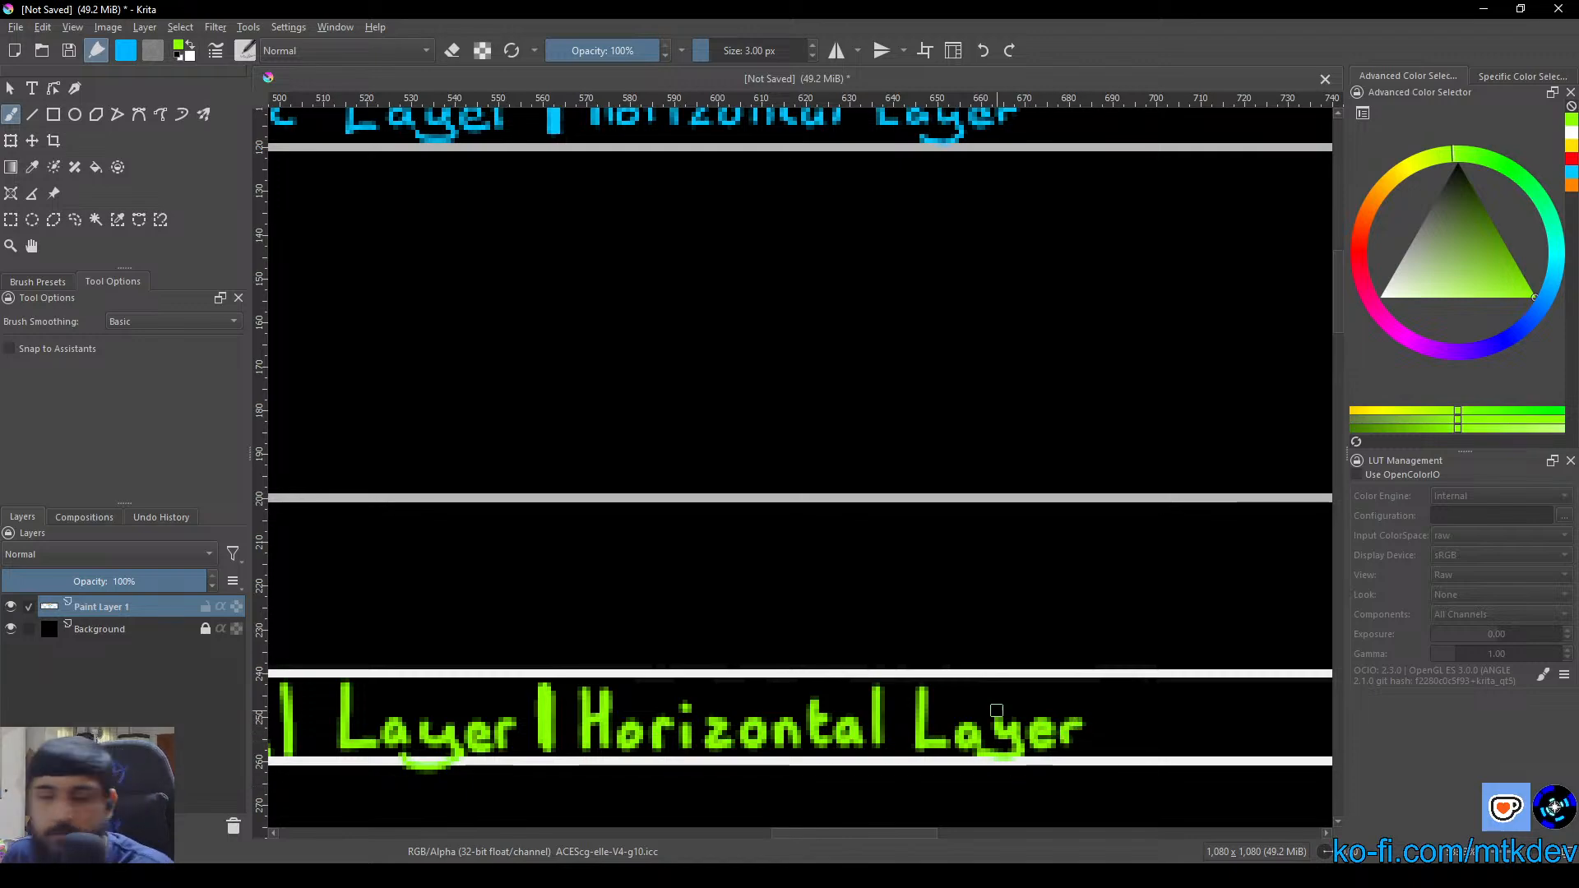
scroll(994, 713, "down", 3)
left_click_drag(945, 693, 889, 479)
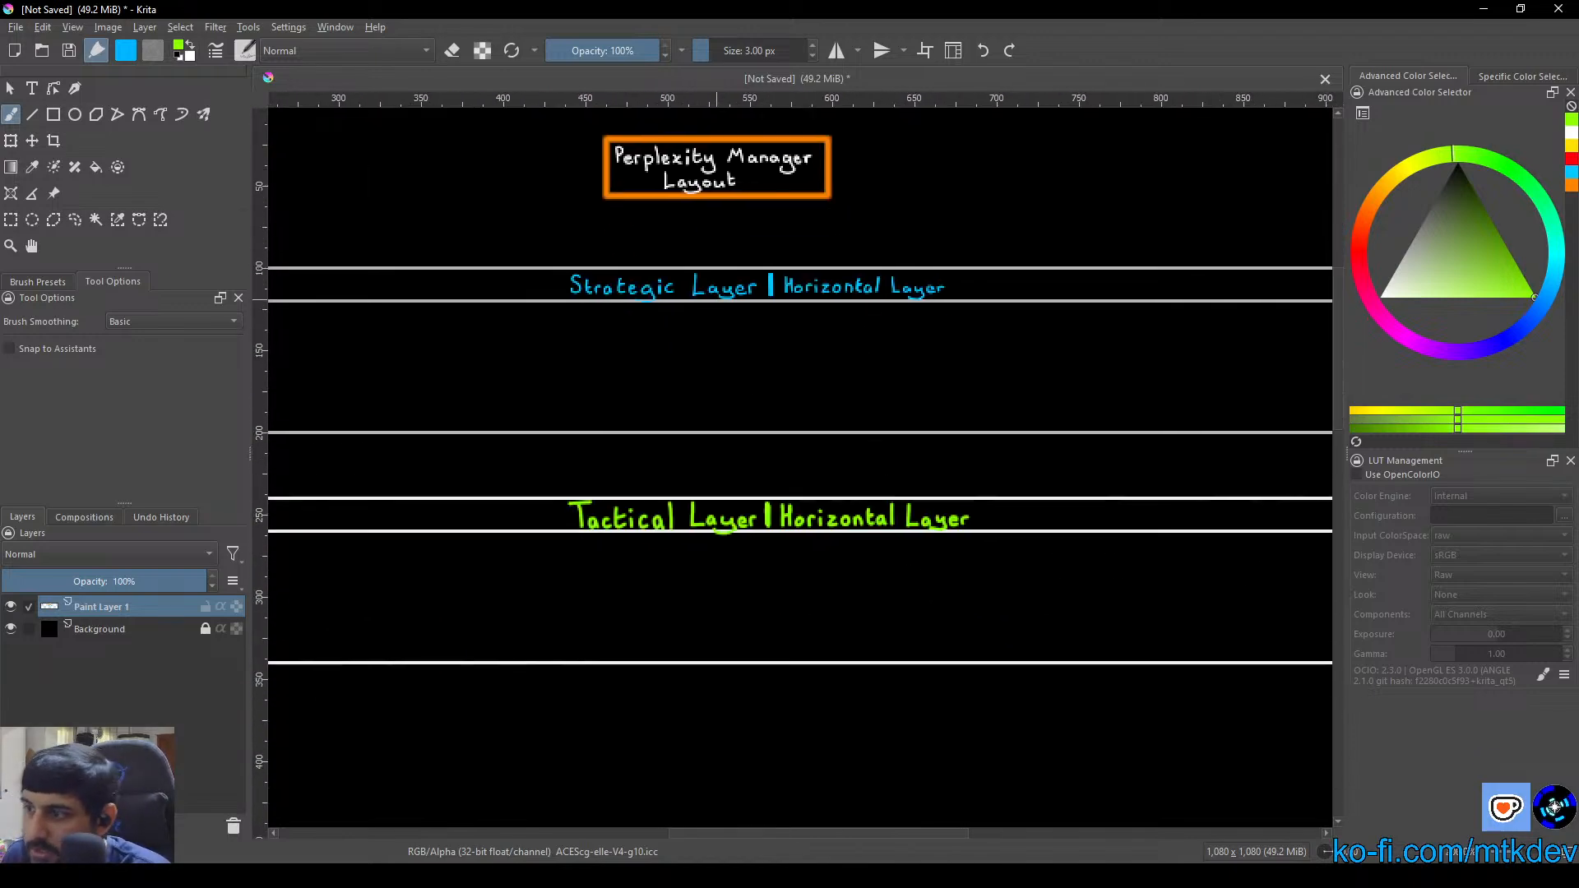
left_click_drag(635, 546, 858, 539)
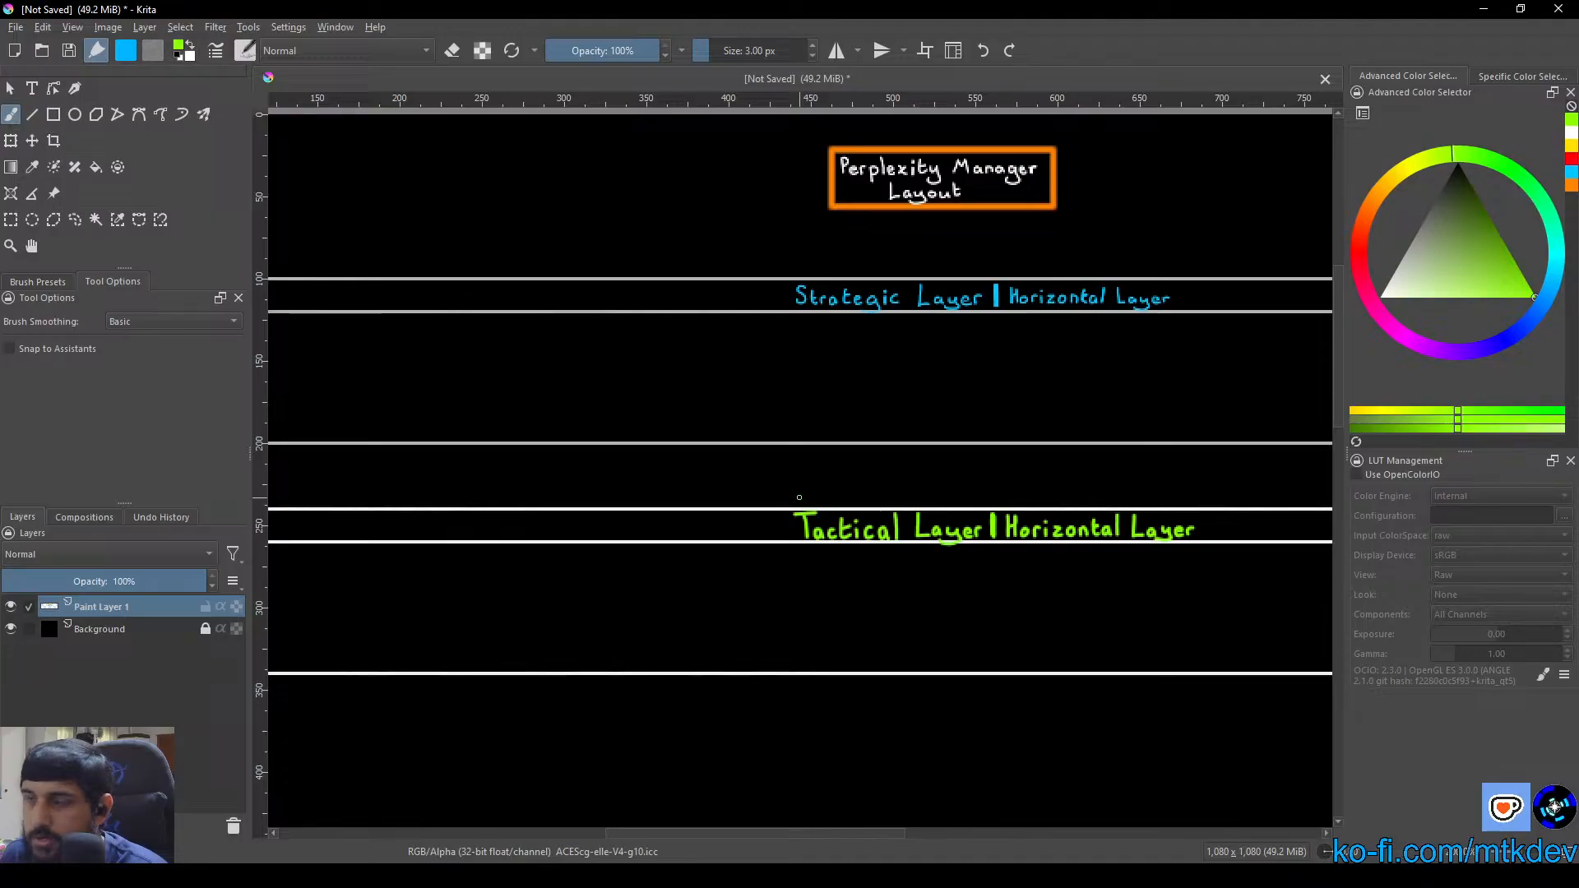
scroll(784, 504, "down", 3)
scroll(783, 505, "up", 1)
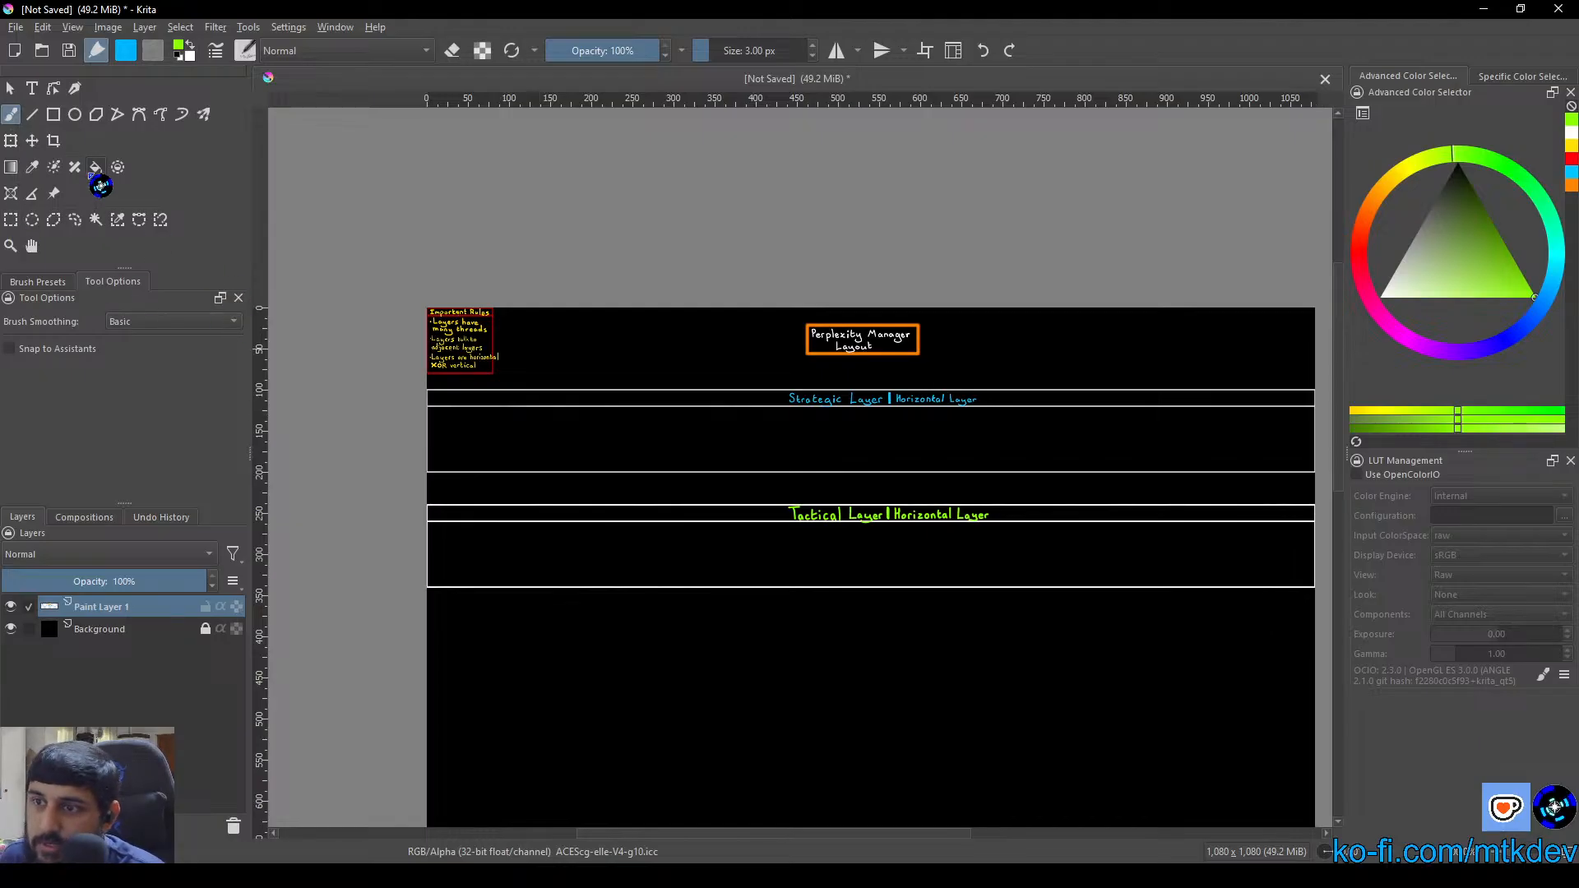
Fill the Strategic Layer box below its header strip with a dark teal shade of its title blue using the Fill tool
key("f")
right_click(768, 426)
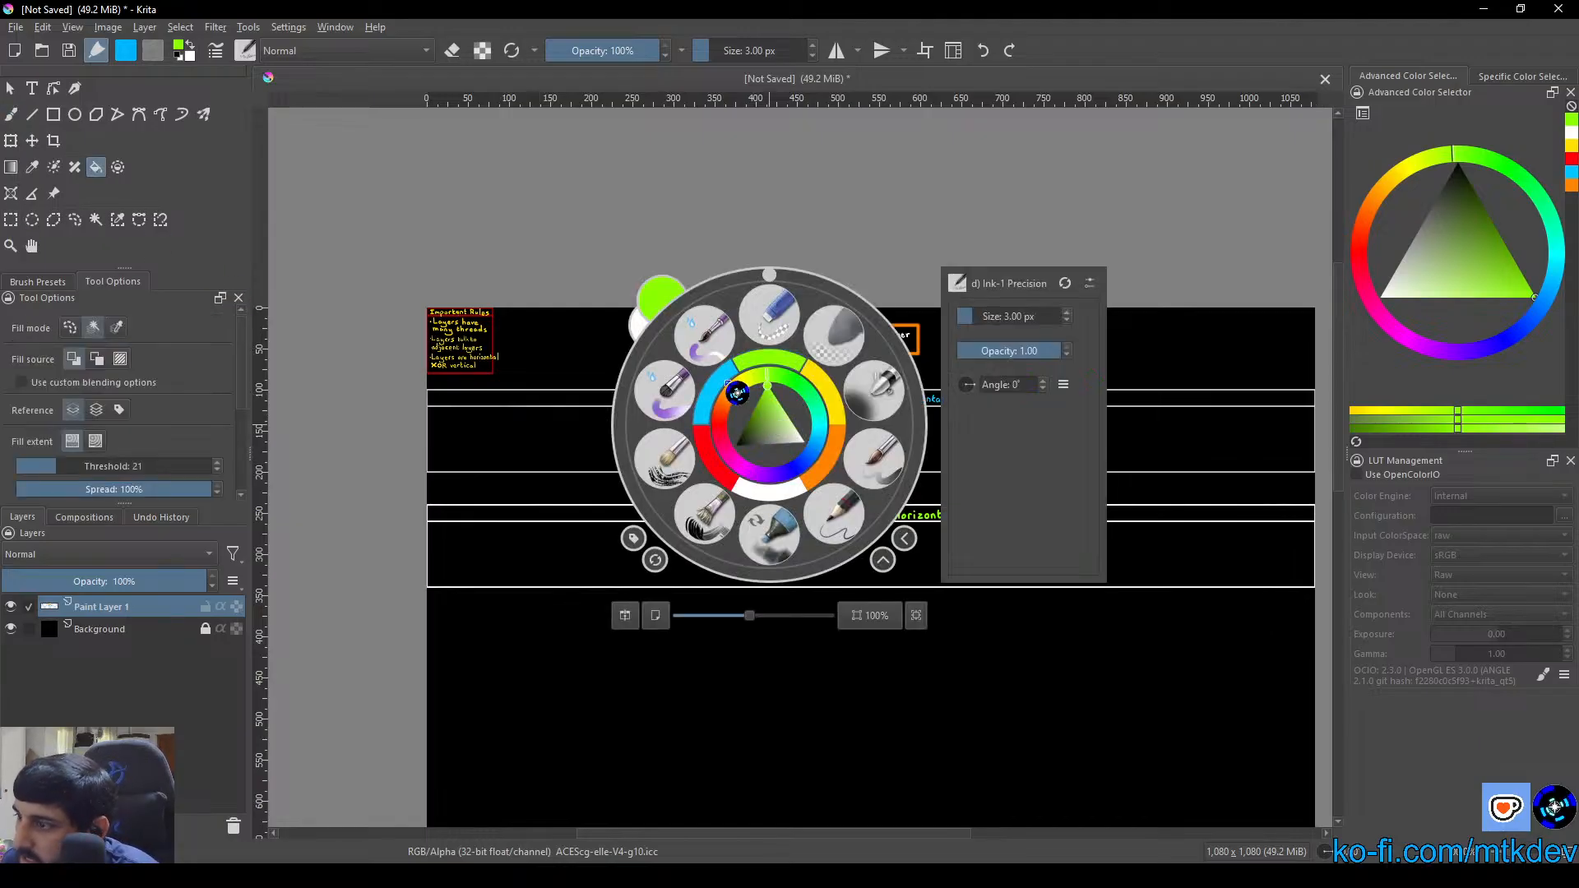
left_click(721, 380)
right_click(902, 435)
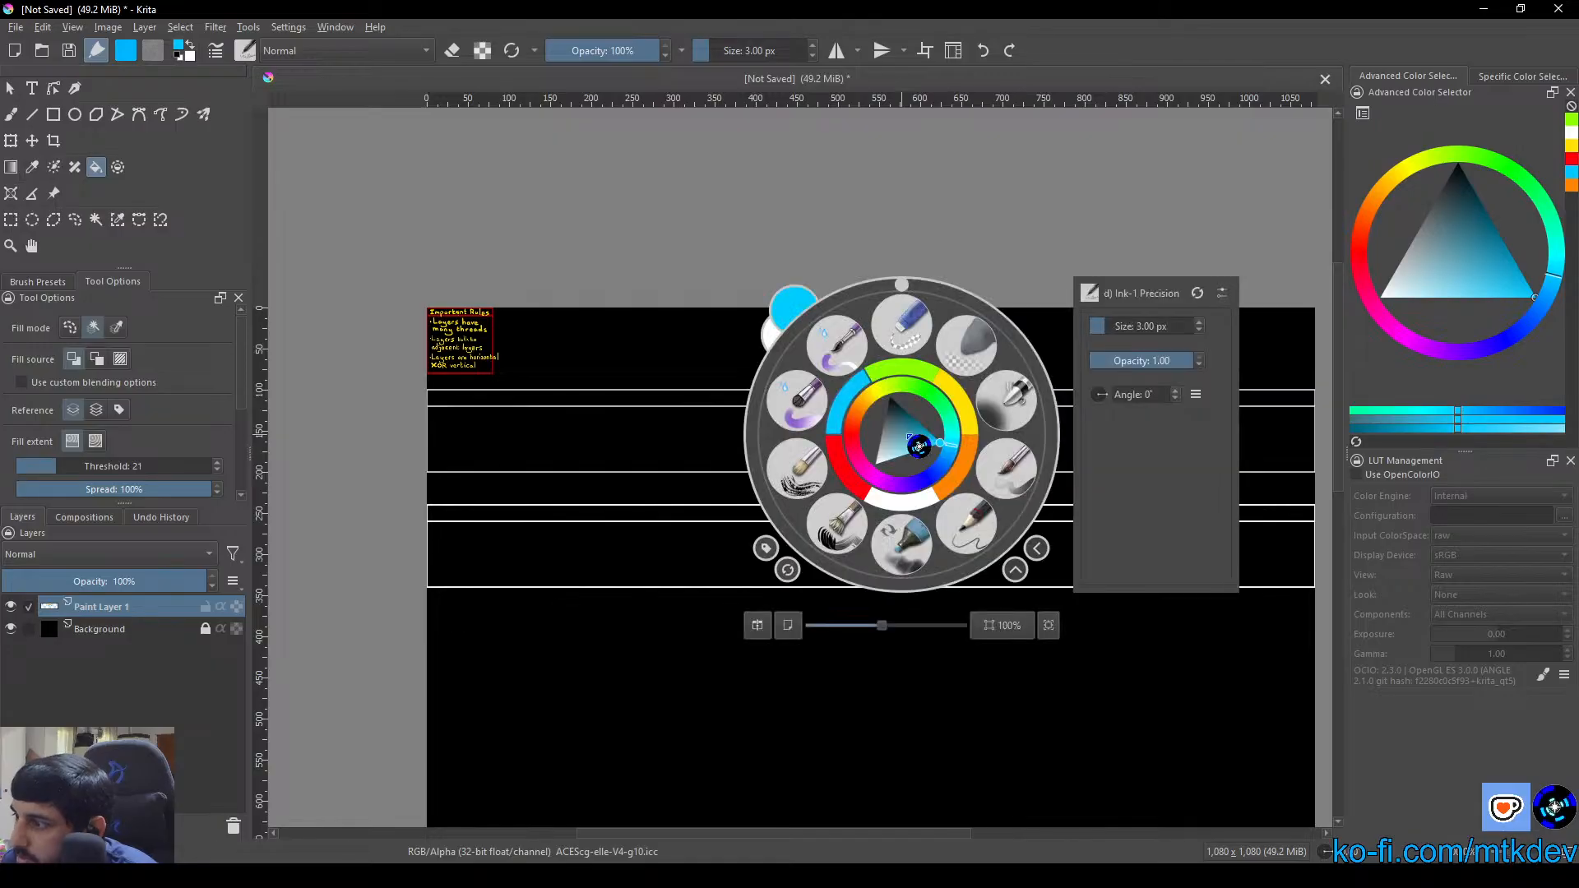
left_click(919, 443)
left_click(911, 428)
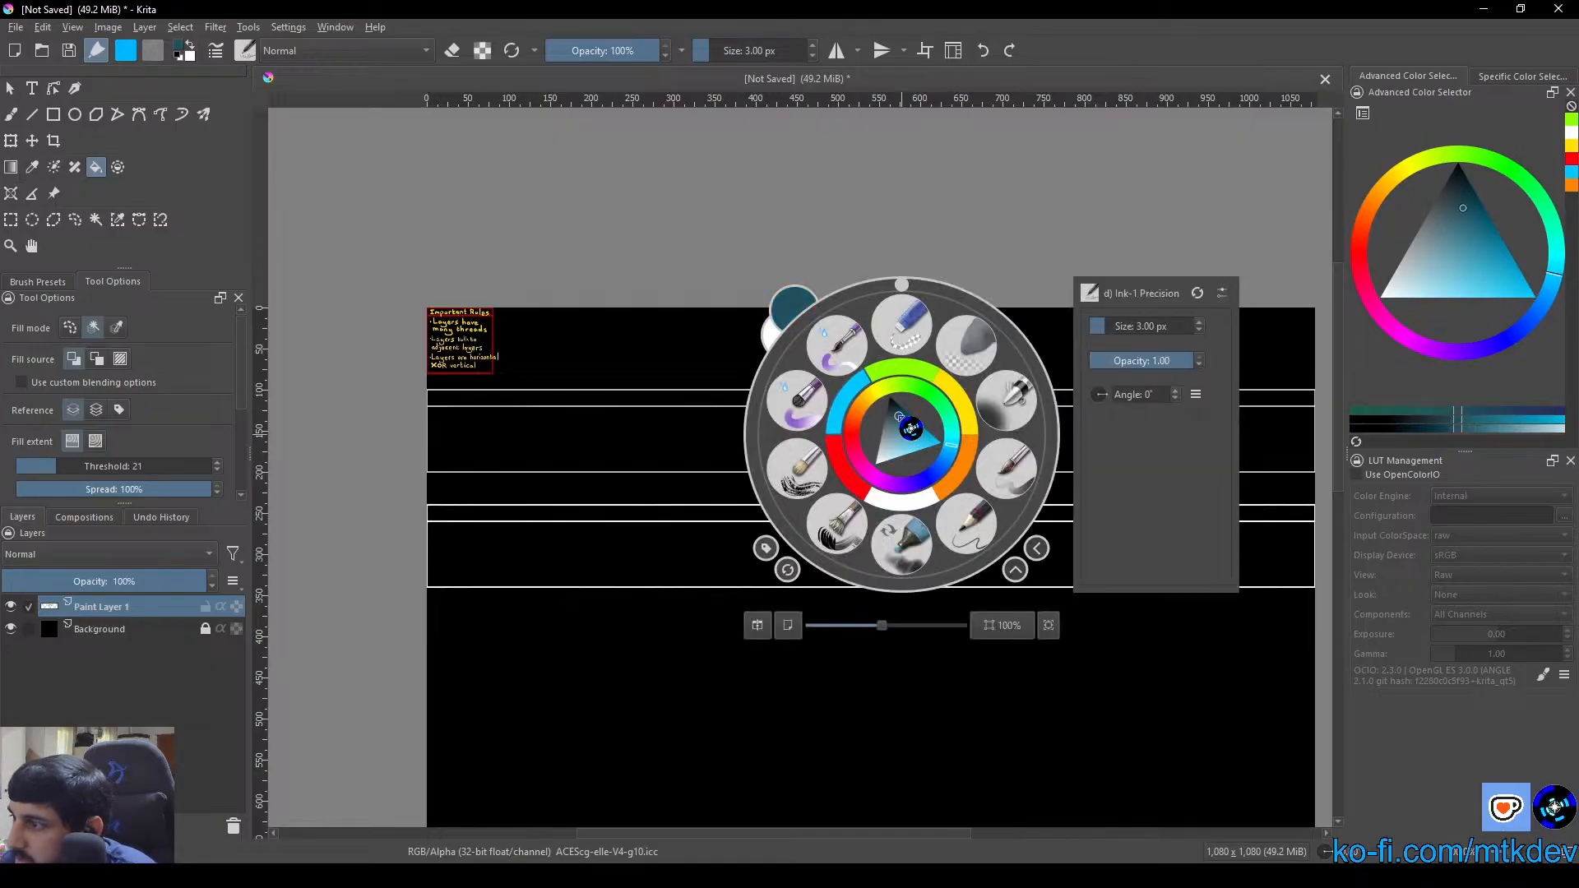
left_click(909, 426)
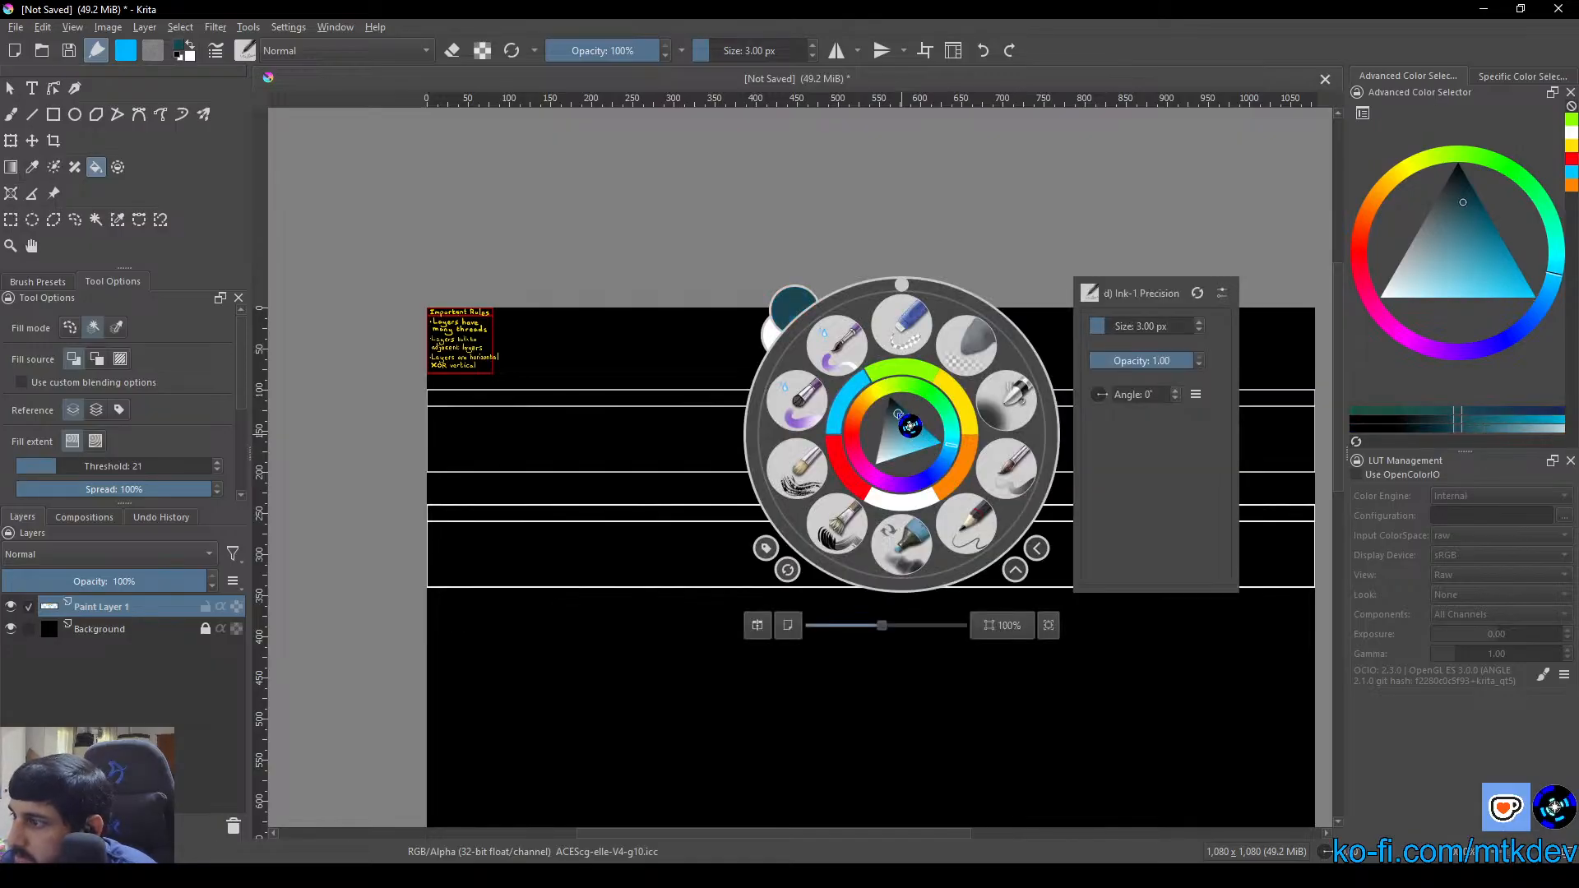
left_click(764, 202)
left_click(727, 437)
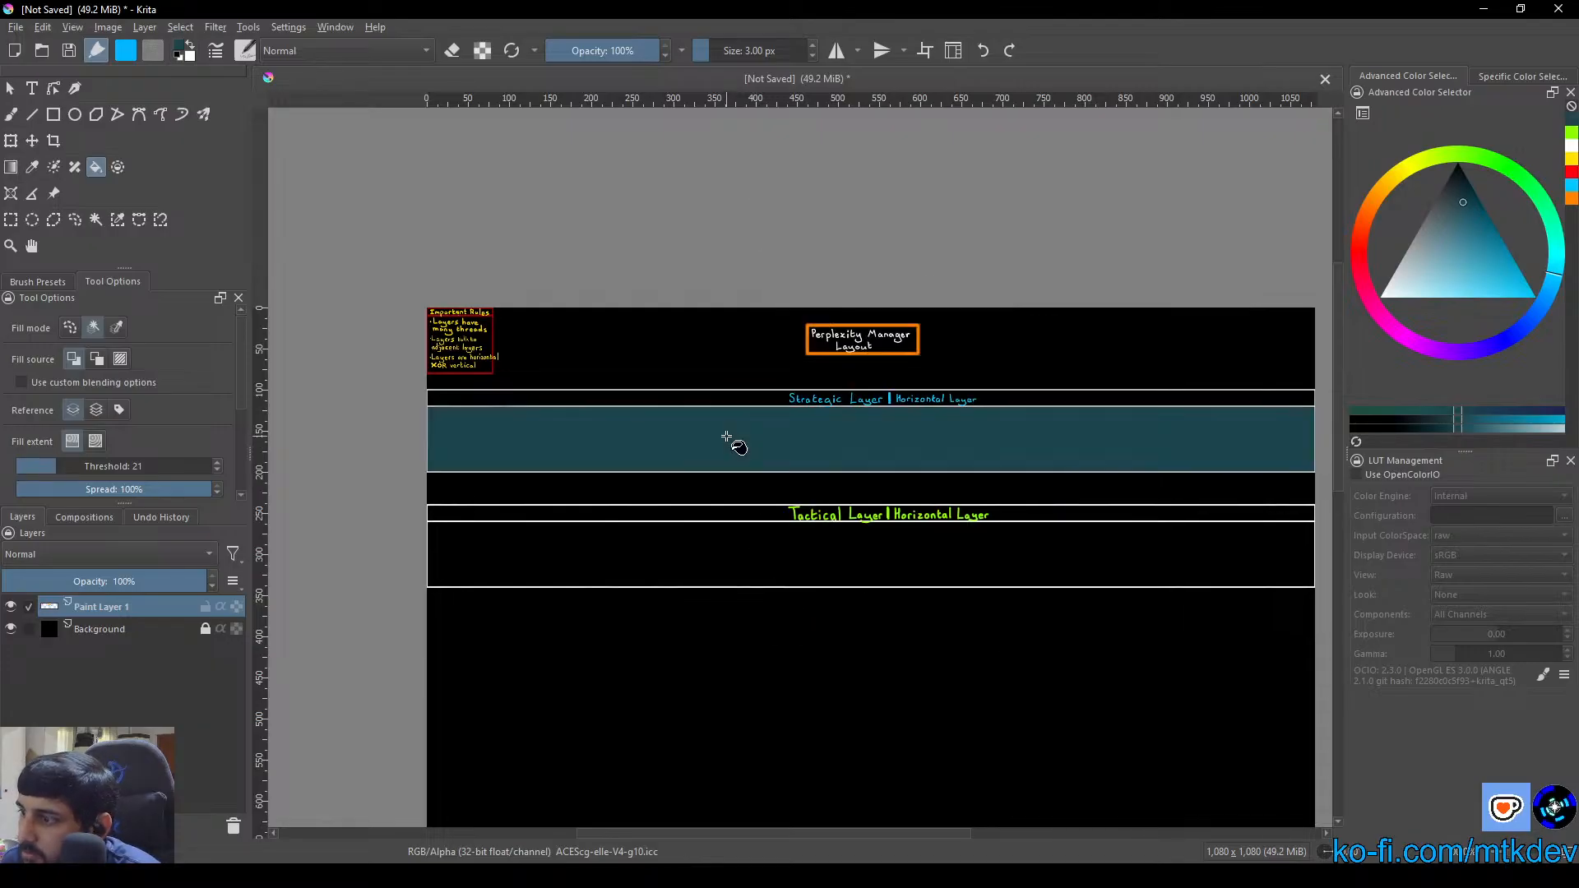
Fill the Tactical Layer box below its header strip with a dark green shade of its lime title colour
right_click(765, 563)
left_click(791, 504)
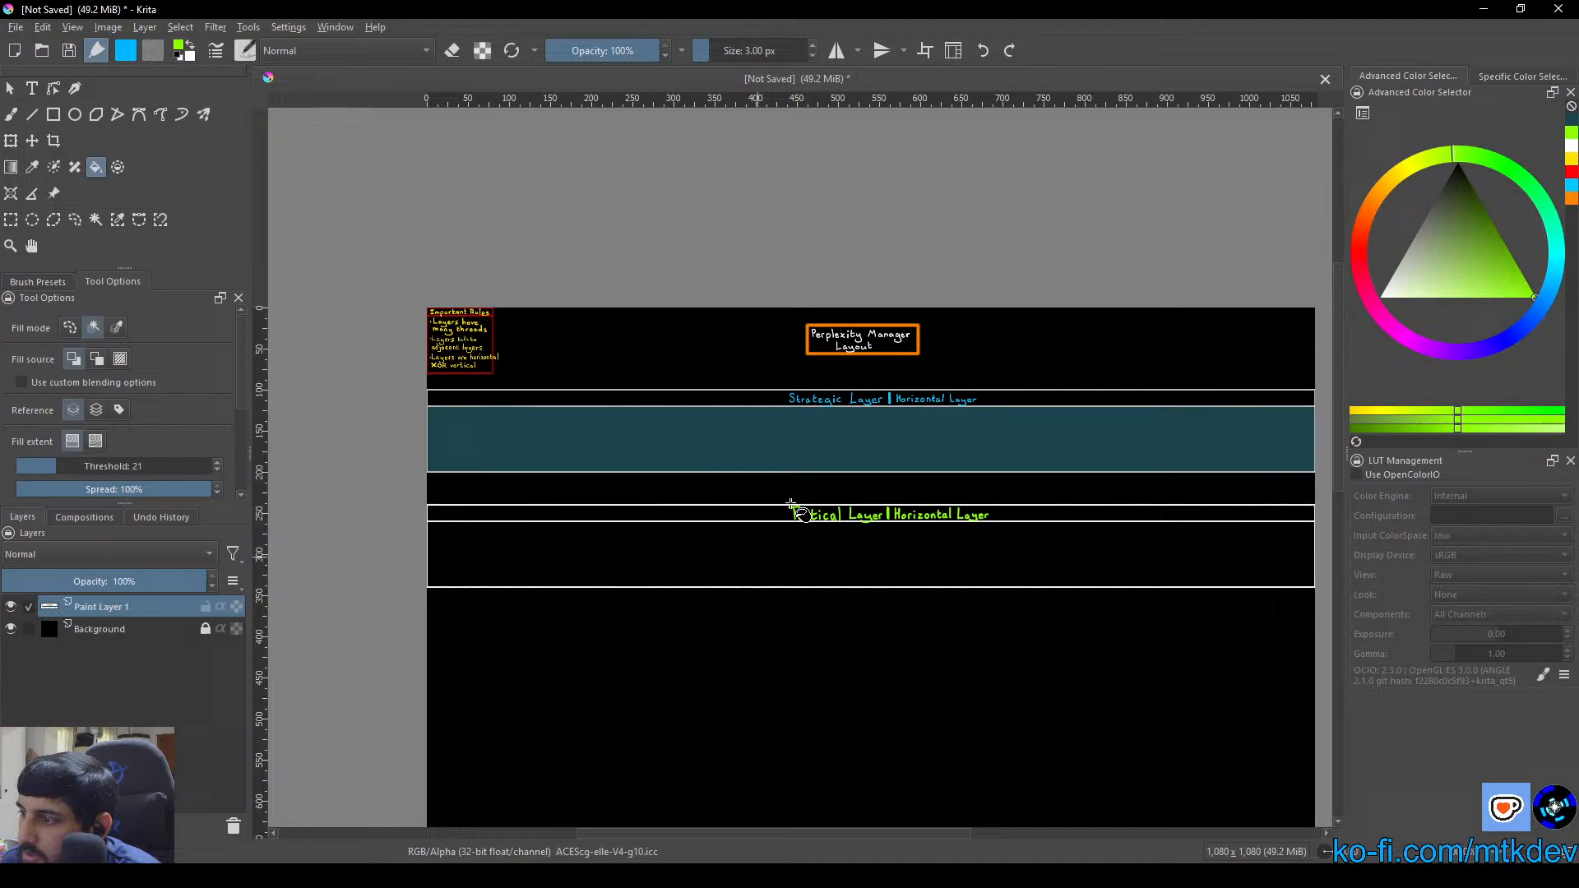
right_click(844, 538)
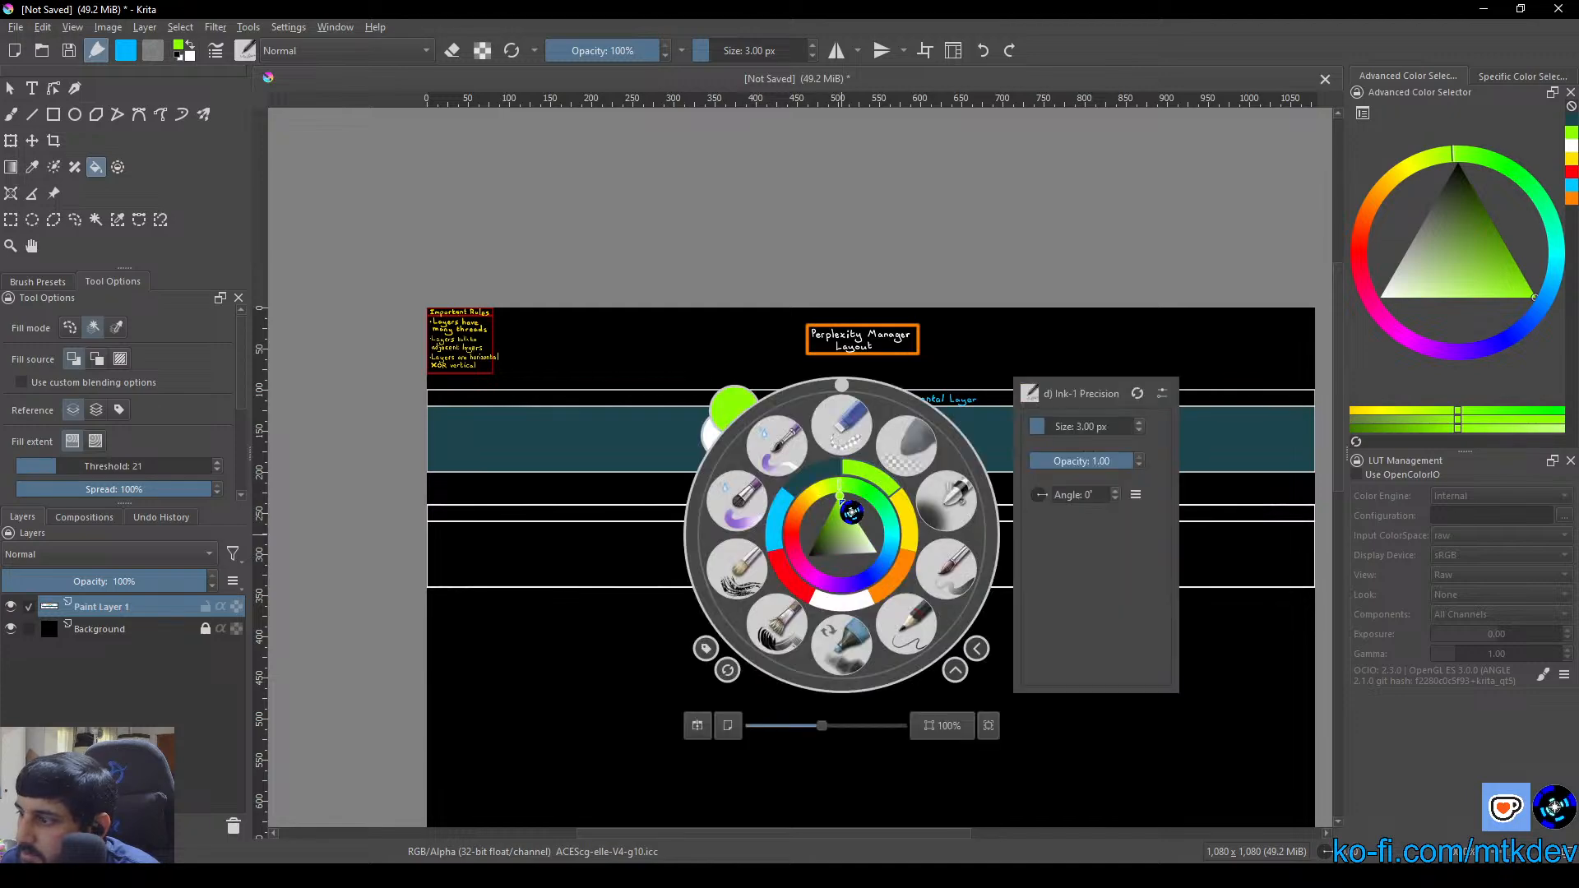
left_click(821, 548)
left_click(812, 538)
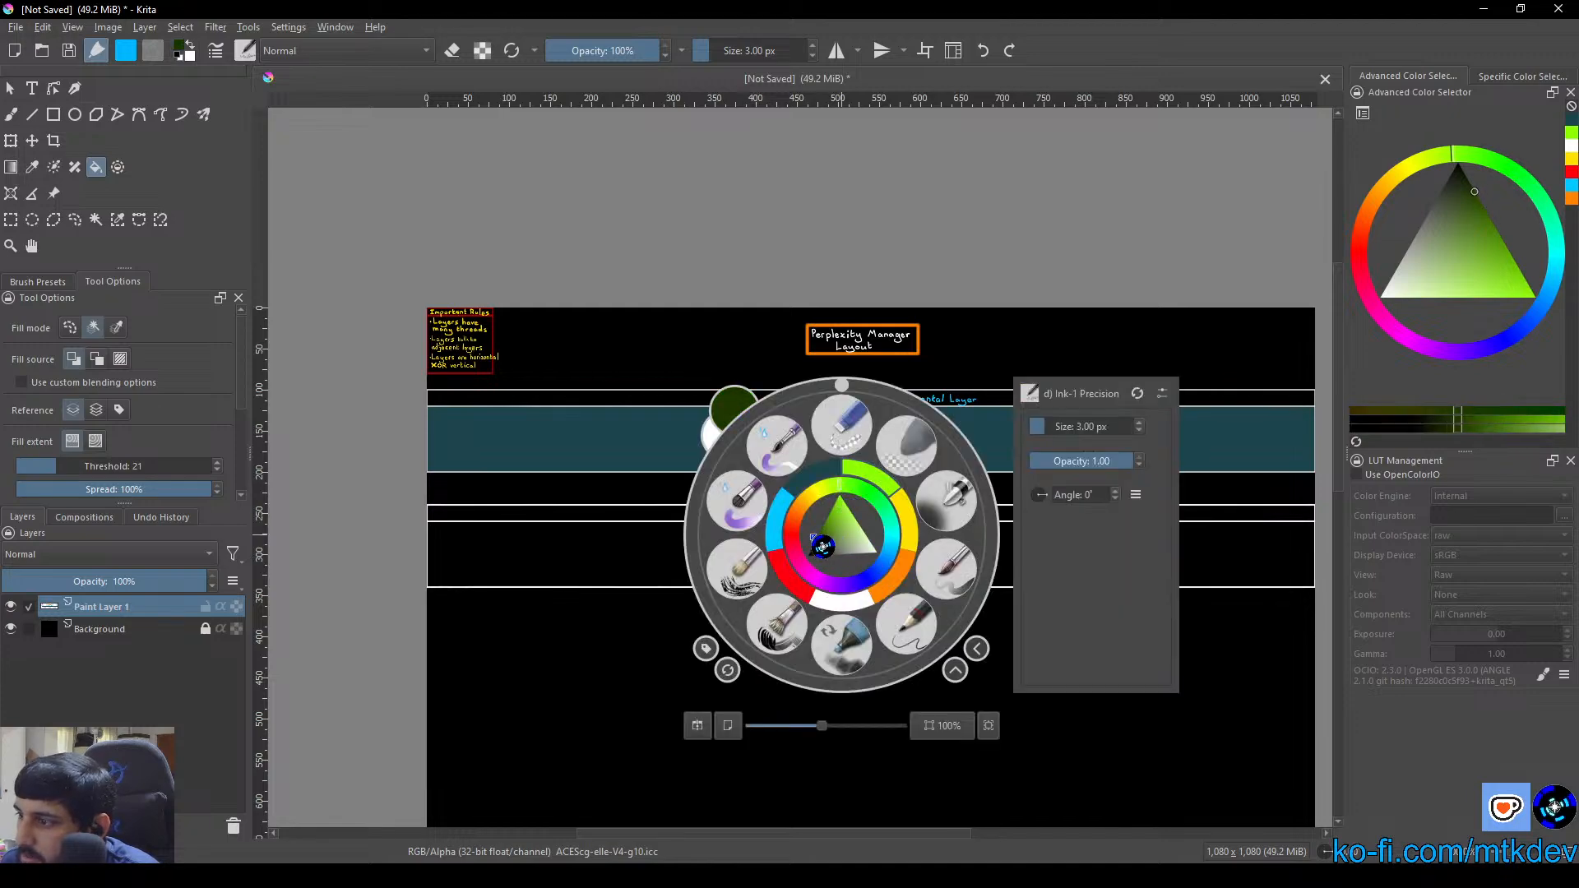
left_click(833, 240)
left_click(740, 553)
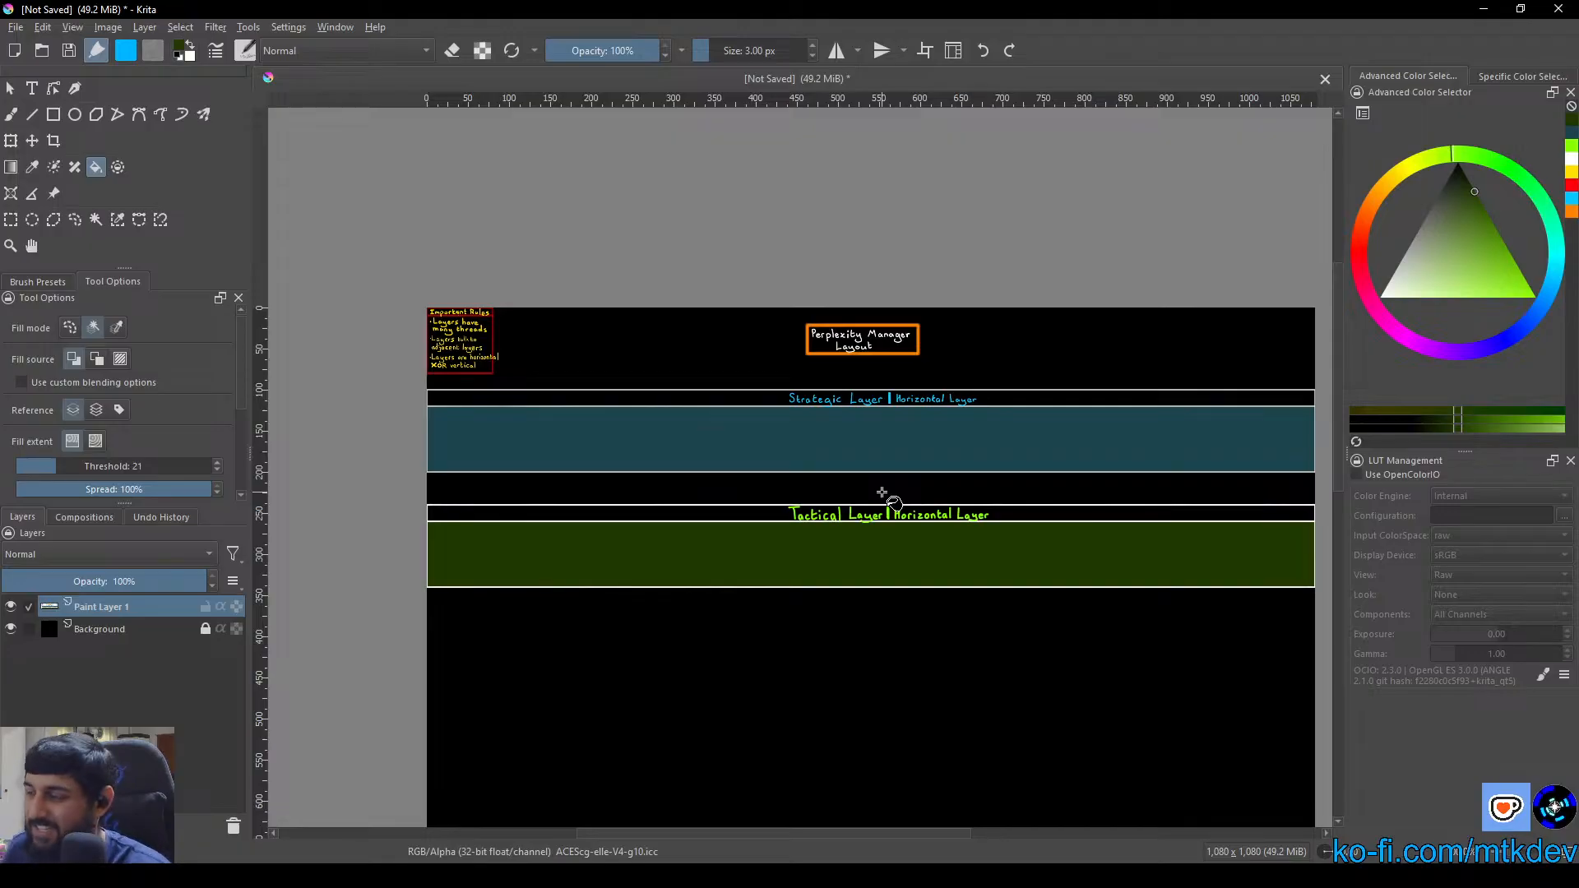
Draw a white 1080 × 100 px unfilled rectangle from the canvas's left edge, starting about 60 px below the Tactical Layer box
mouse_move(888, 447)
left_mouse_down()
mouse_move(983, 624)
mouse_move(885, 540)
mouse_move(901, 424)
left_mouse_up()
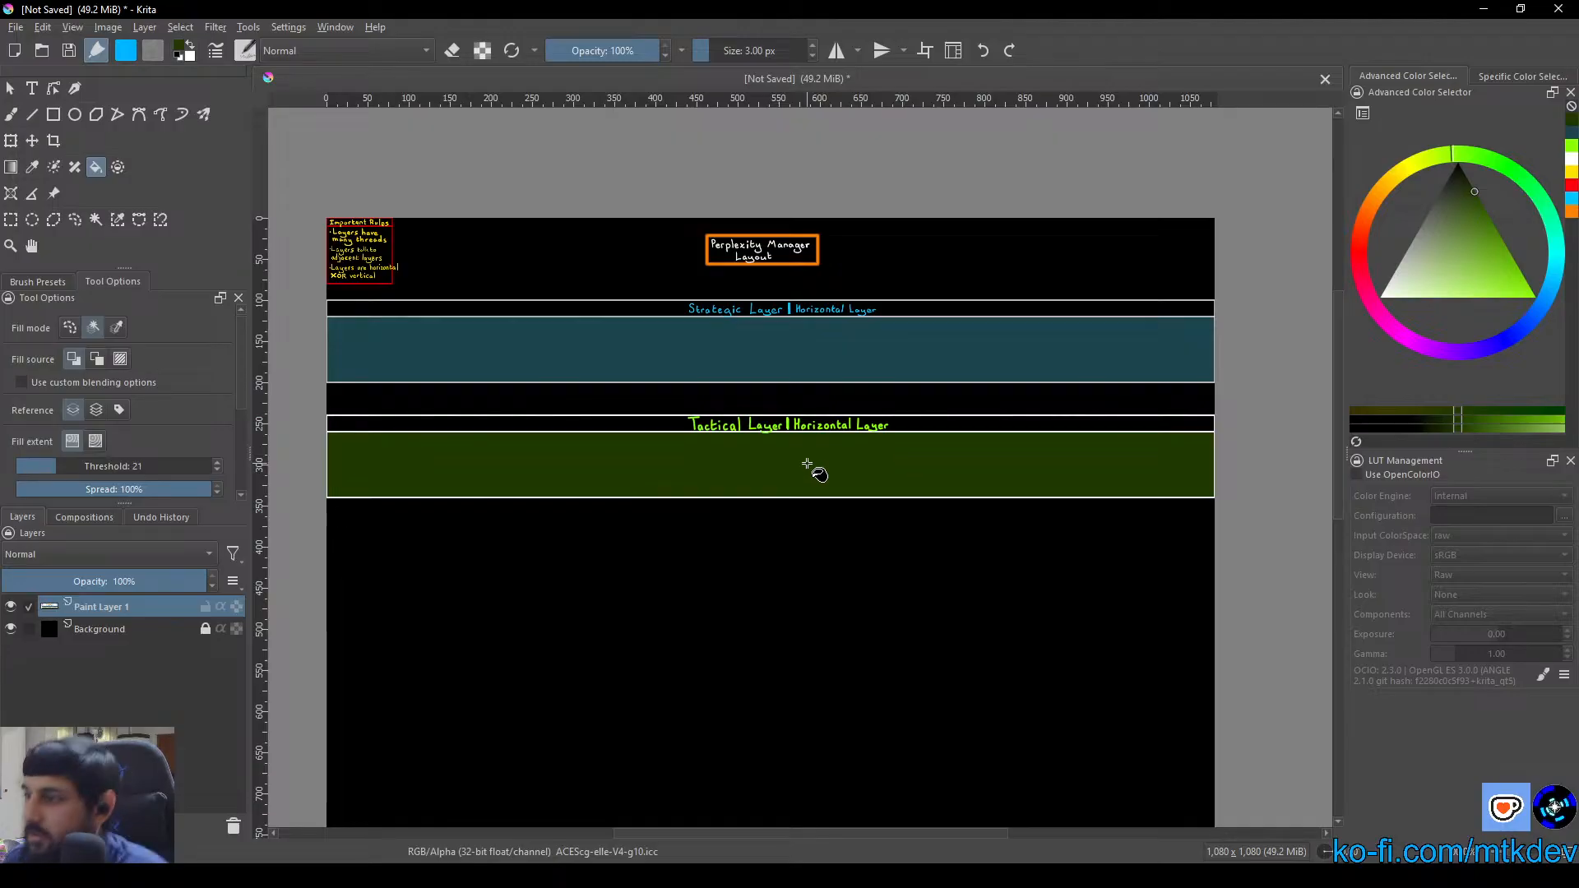
left_click_drag(779, 584, 778, 424)
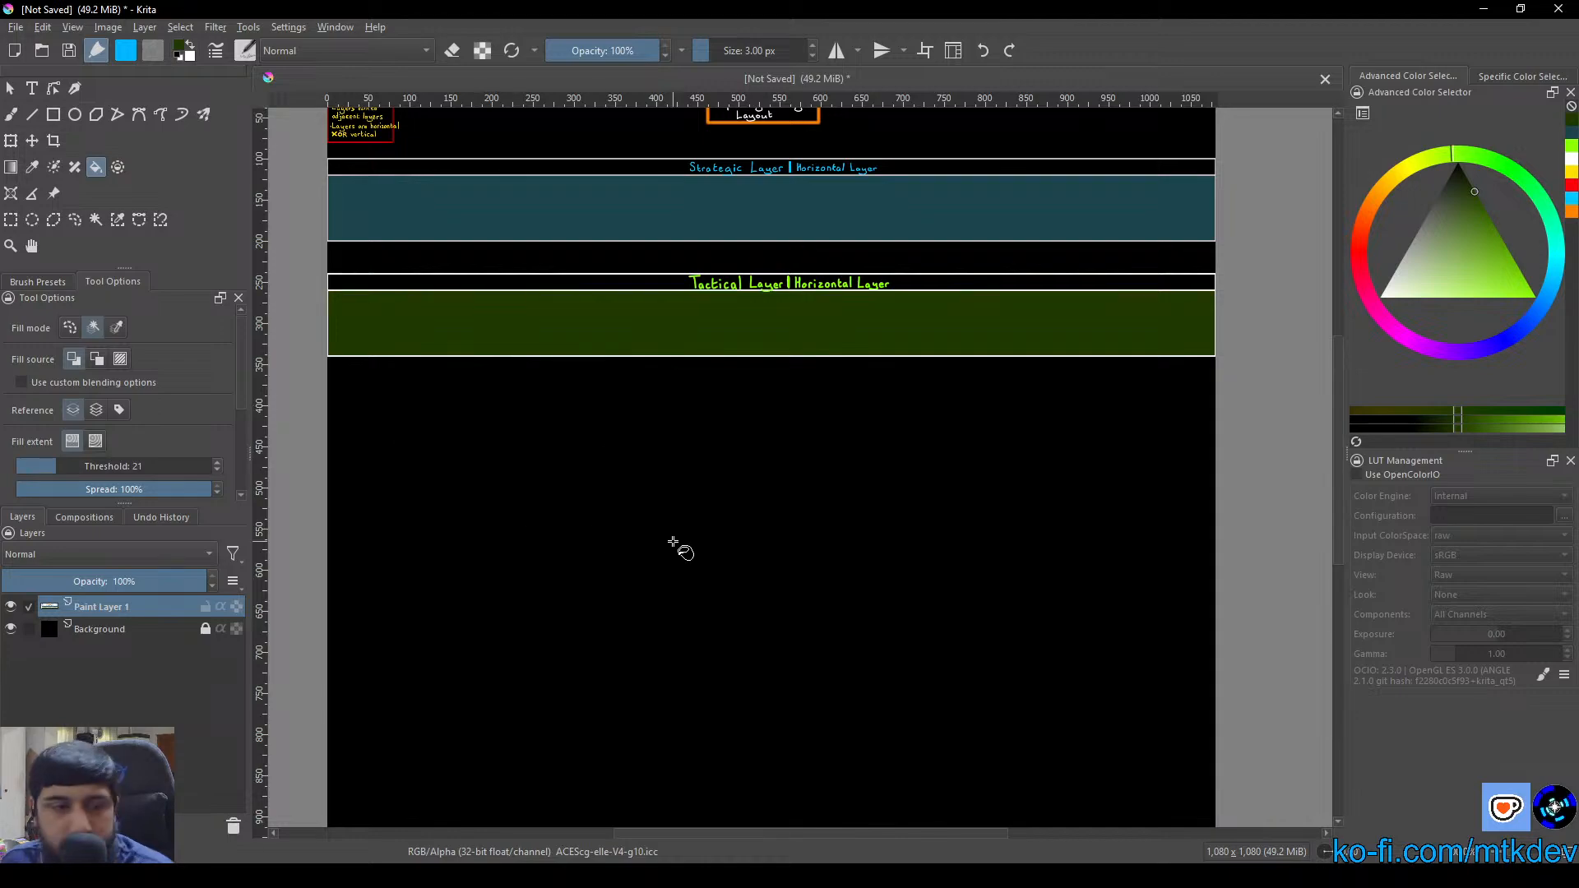
left_click(54, 114)
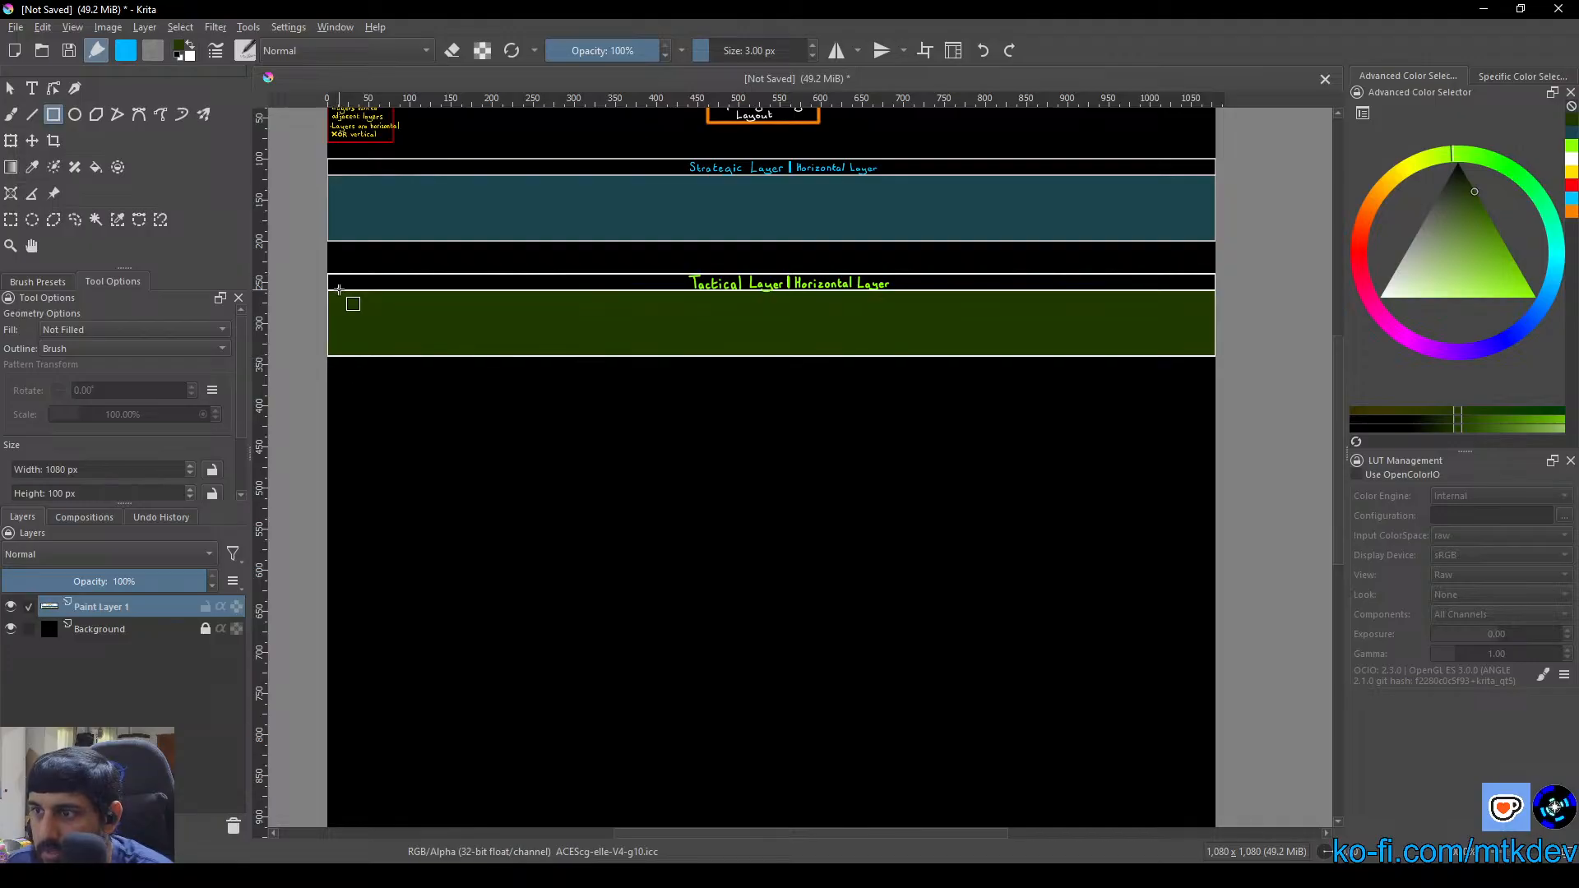
scroll(449, 562, "up", 2)
left_click_drag(344, 491, 650, 535)
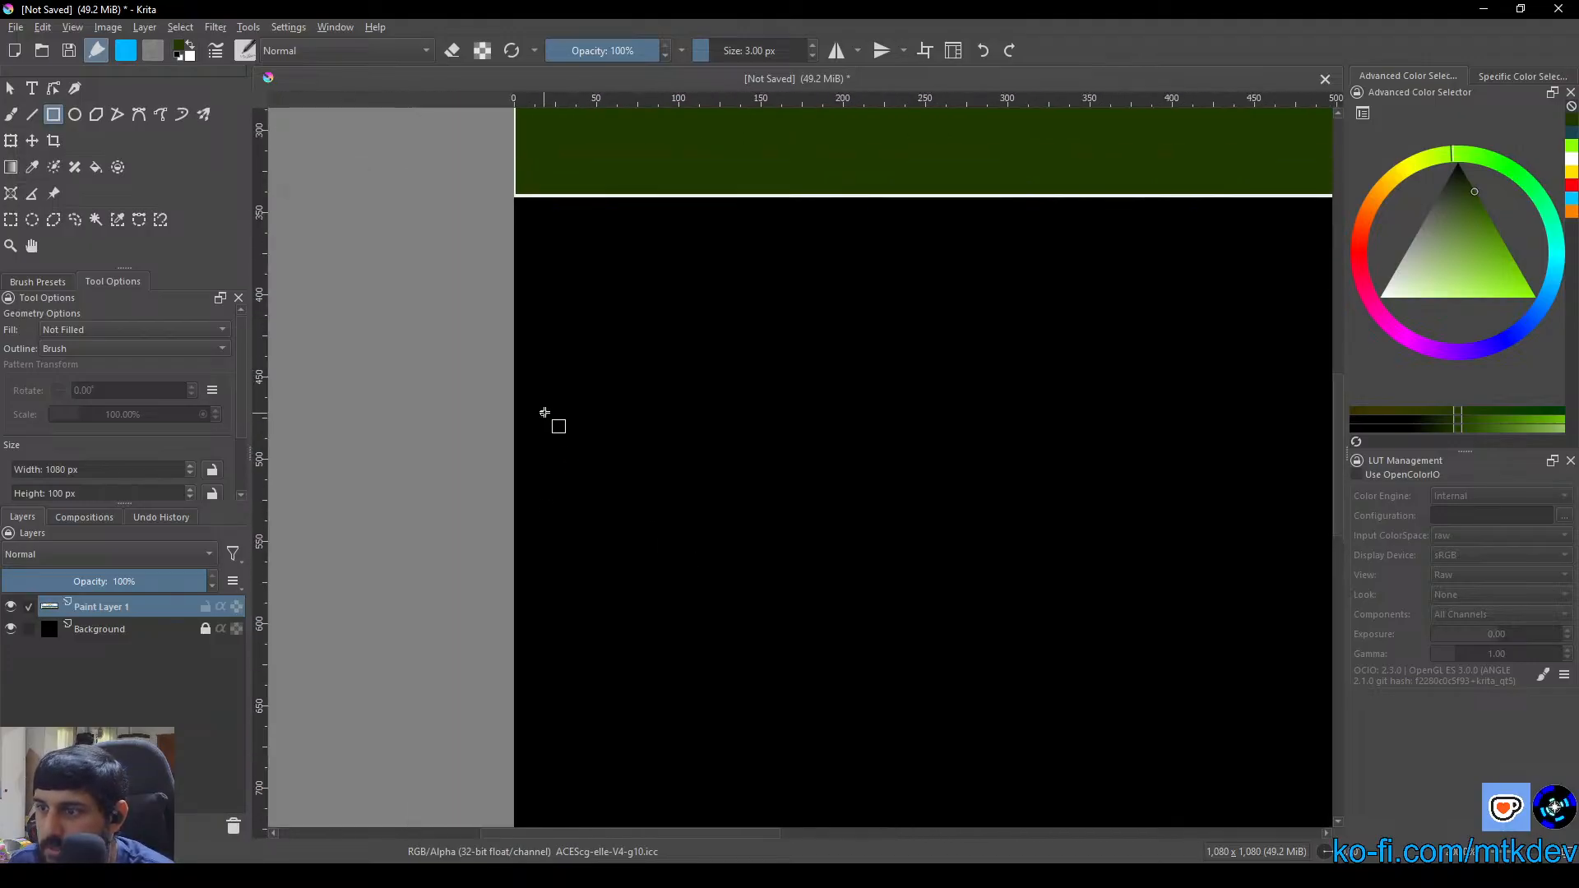
right_click(514, 292)
left_click(546, 359)
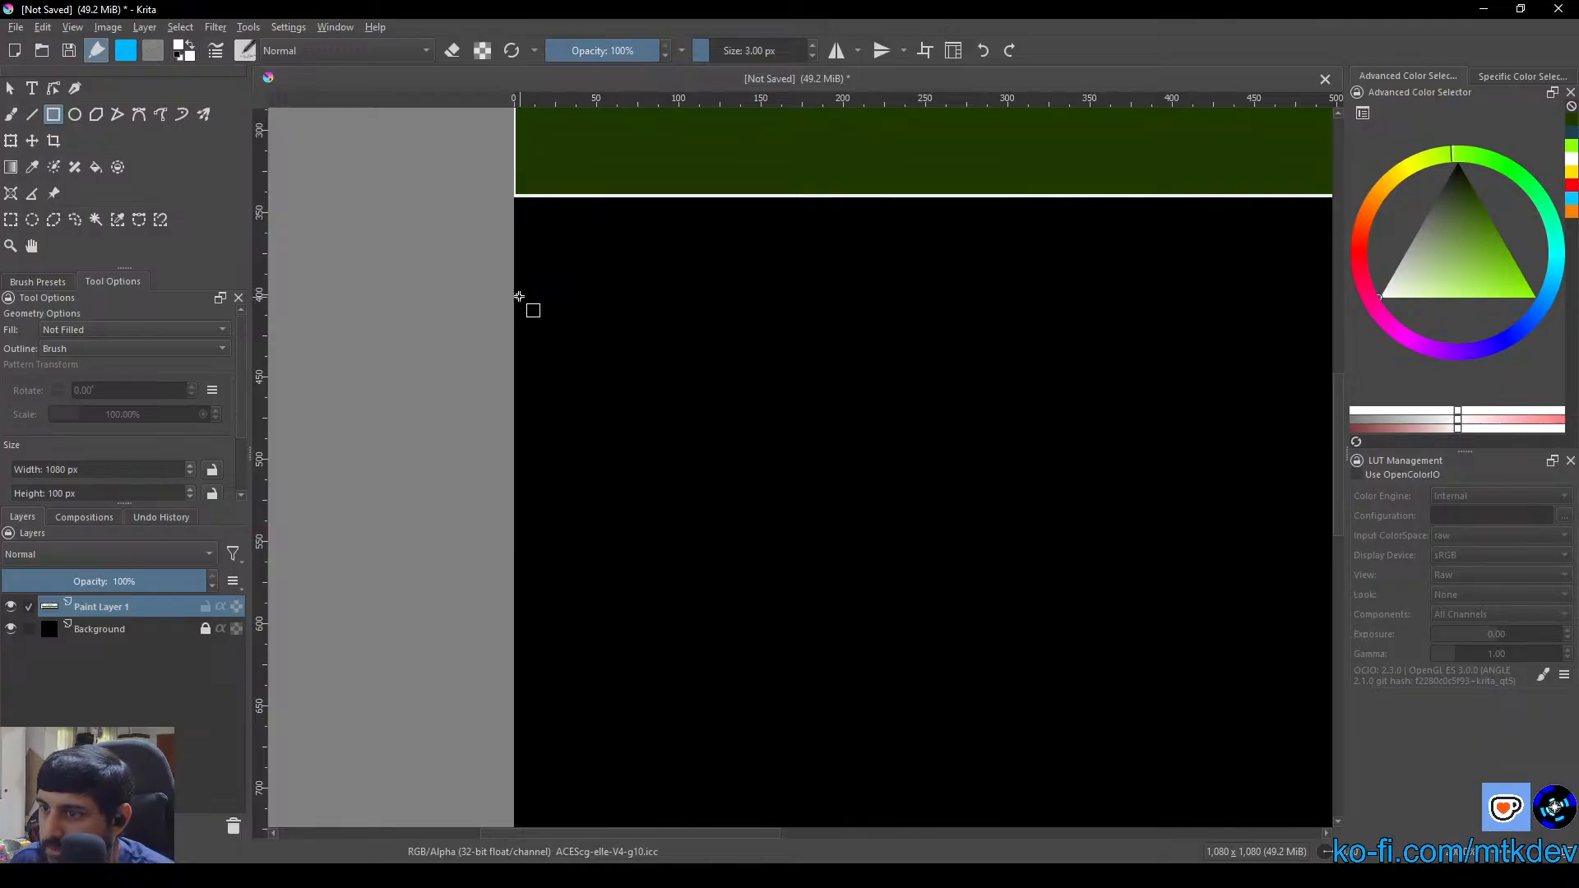
mouse_move(514, 294)
left_mouse_down()
mouse_move(976, 377)
mouse_move(1226, 570)
mouse_move(751, 612)
mouse_move(575, 571)
mouse_move(465, 580)
mouse_move(1028, 587)
mouse_move(1028, 617)
mouse_move(1031, 460)
left_mouse_up()
scroll(946, 378, "down", 2)
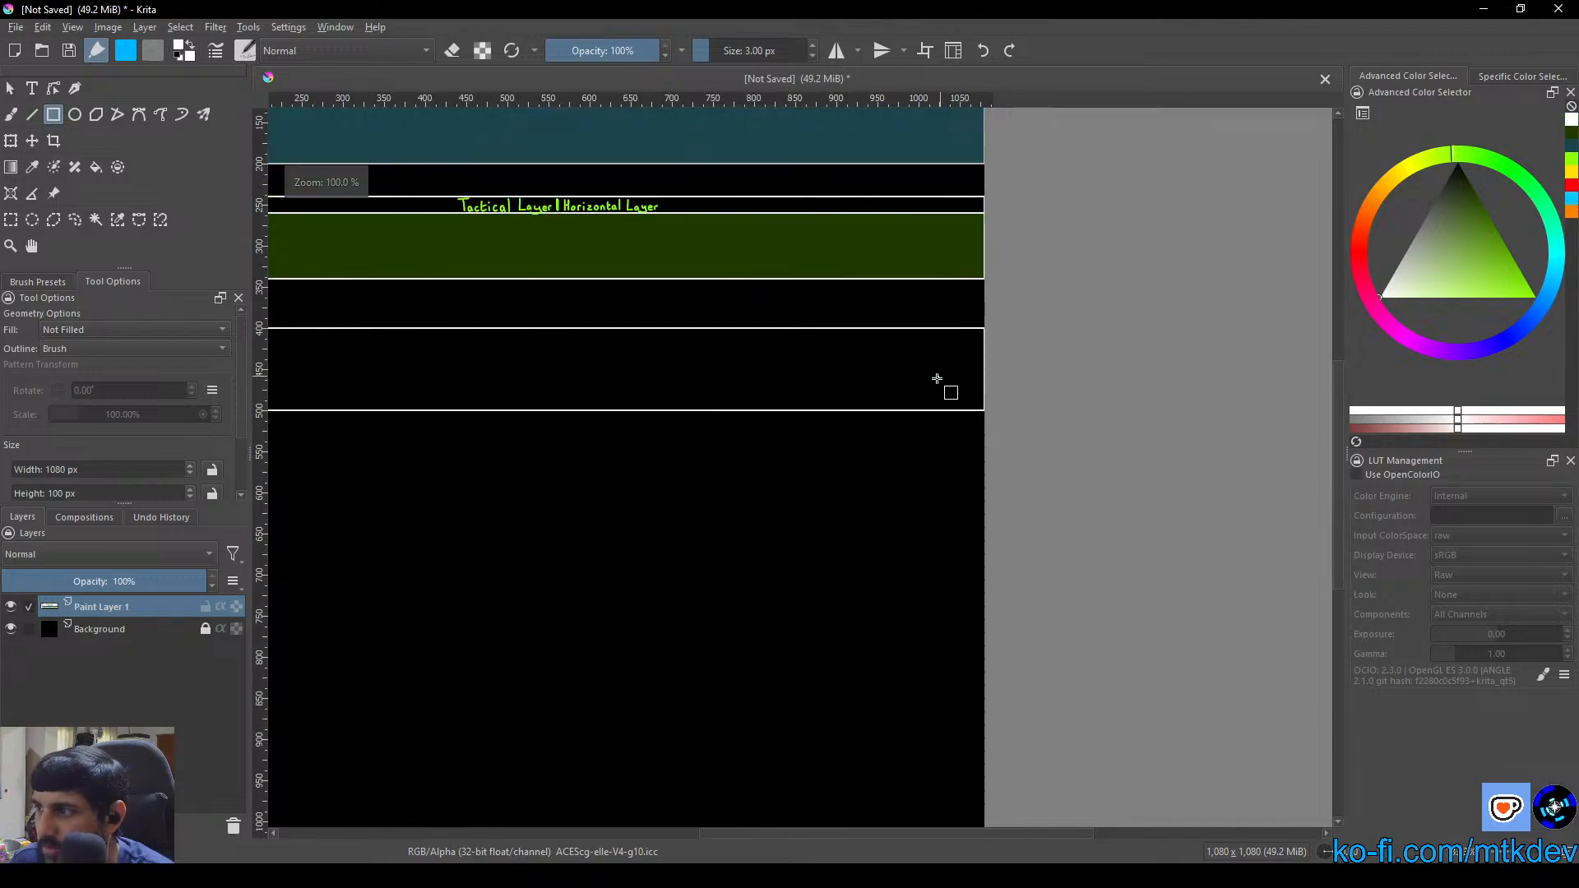
Examine the Tactical Layer box's right-hand corners against the ruler and review the spacing of the three boxes on the whole canvas
left_click_drag(817, 287, 803, 421)
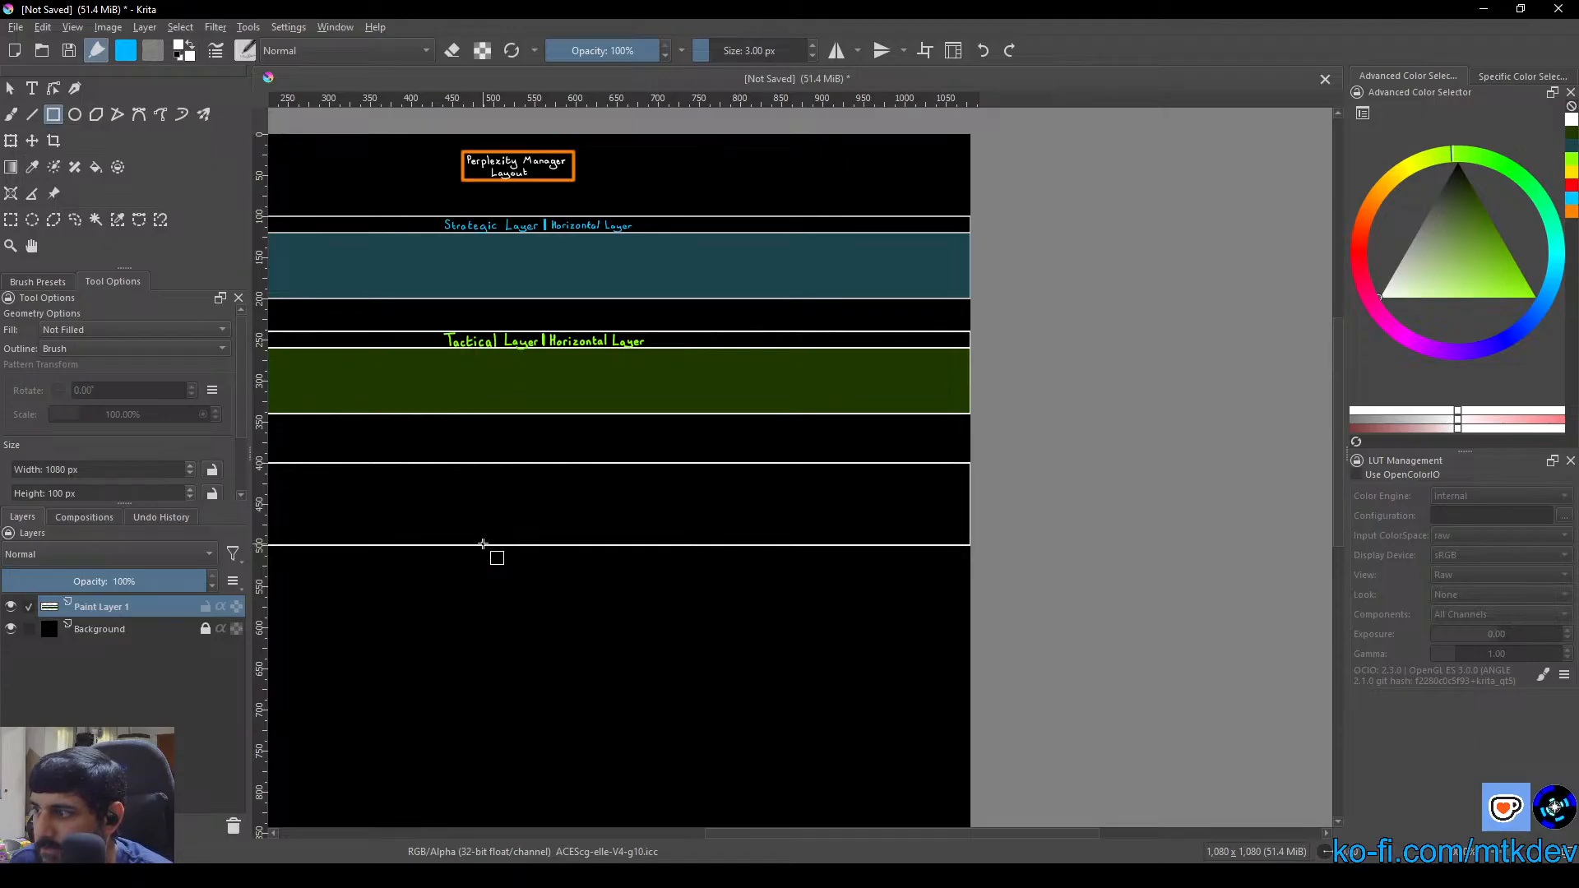
scroll(982, 338, "up", 2)
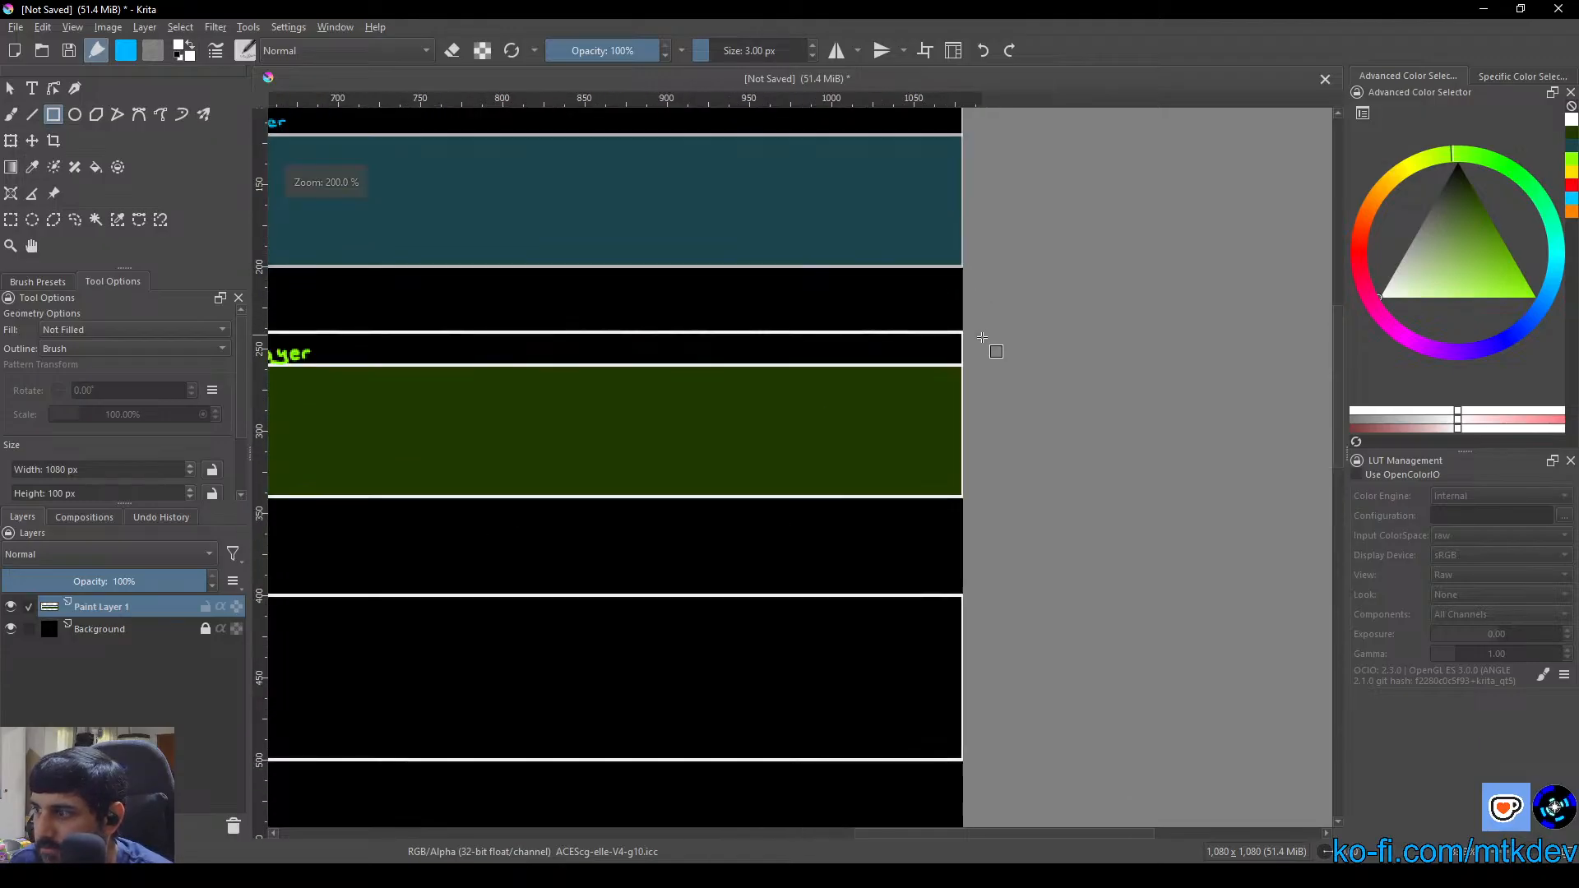
scroll(982, 337, "up", 5)
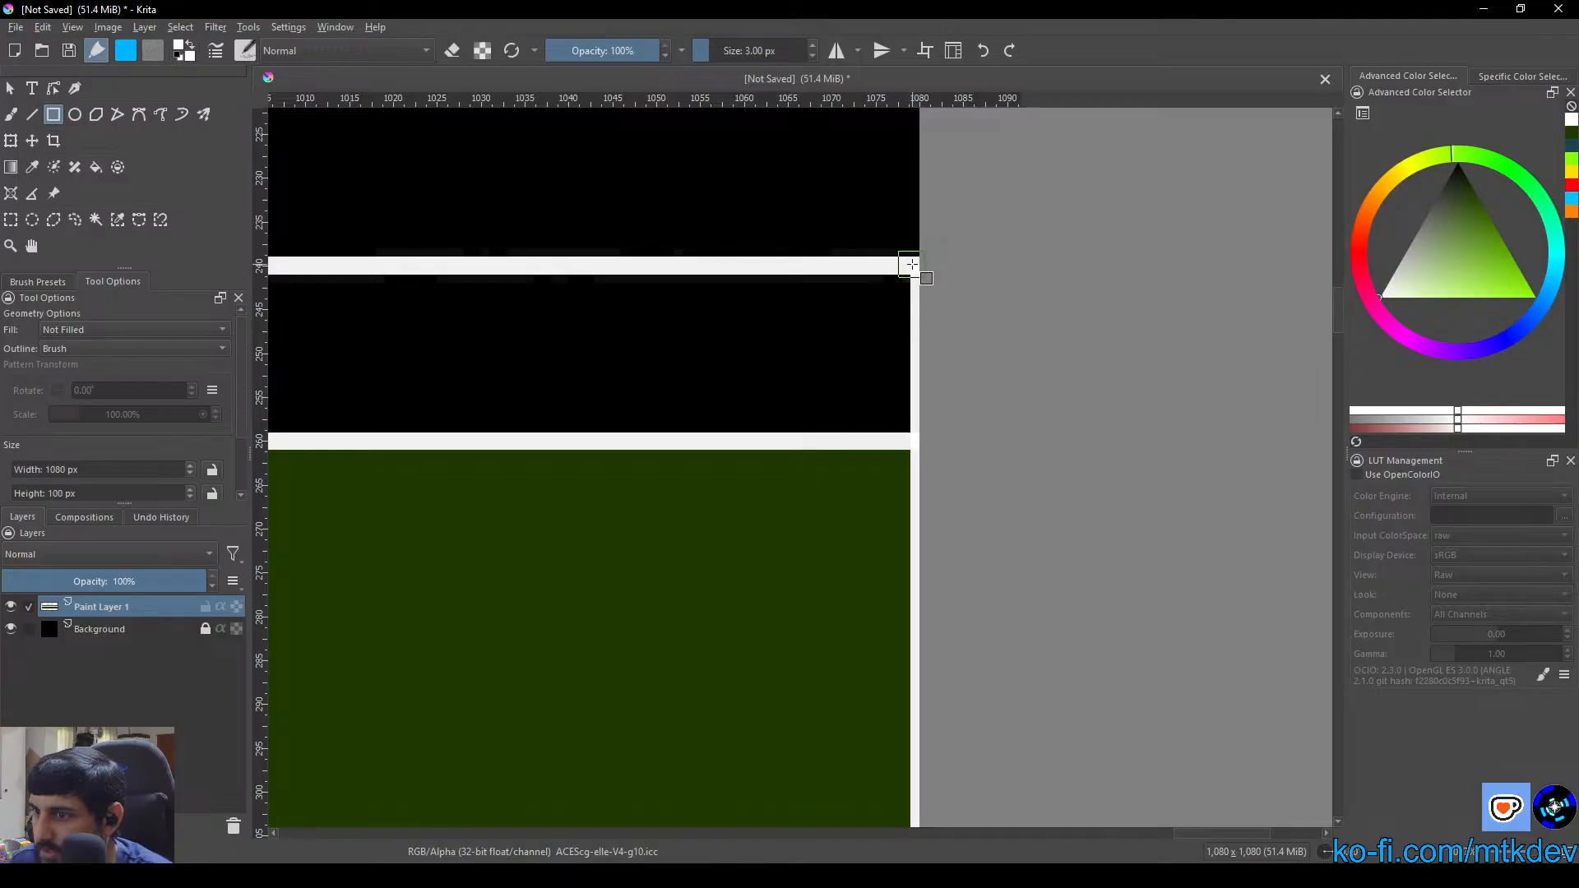
scroll(874, 504, "down", 5)
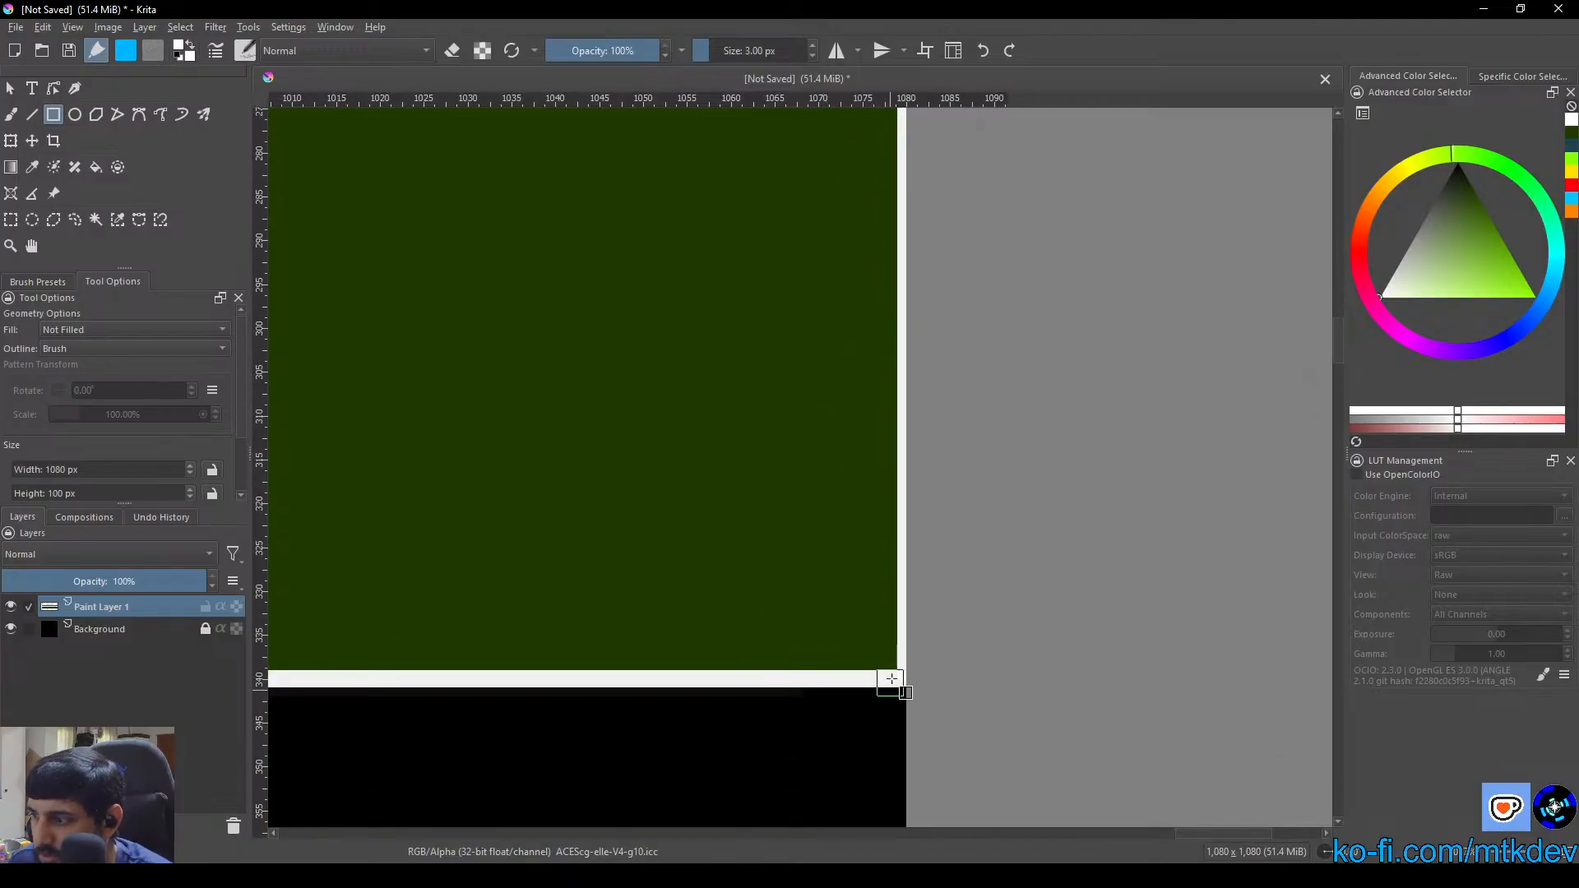
scroll(891, 678, "down", 8)
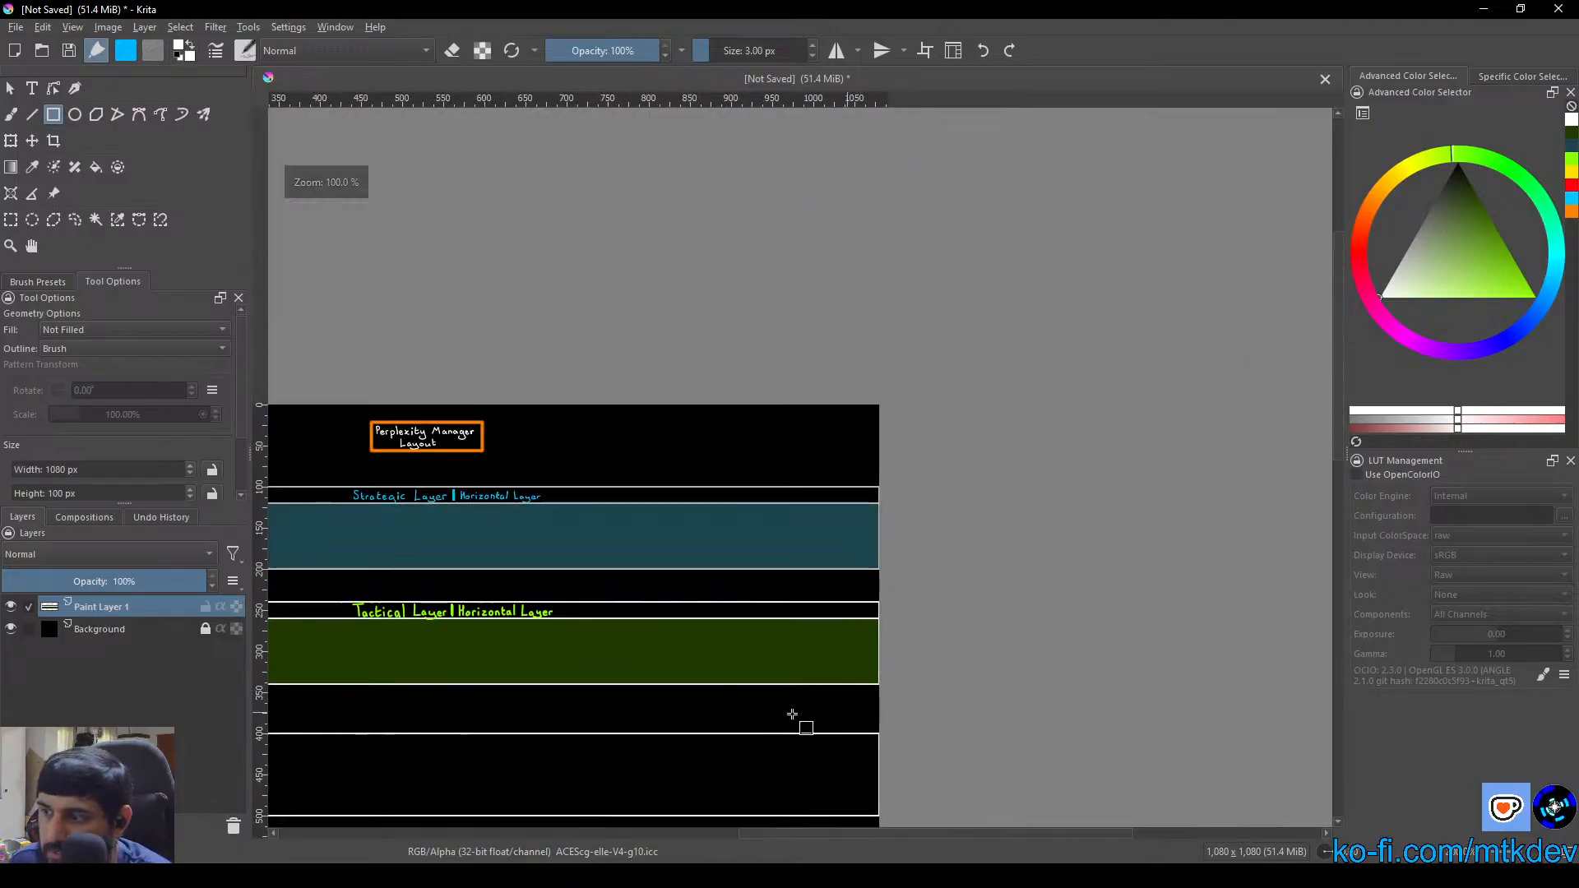
left_click_drag(792, 714, 1096, 505)
scroll(666, 564, "down", 1)
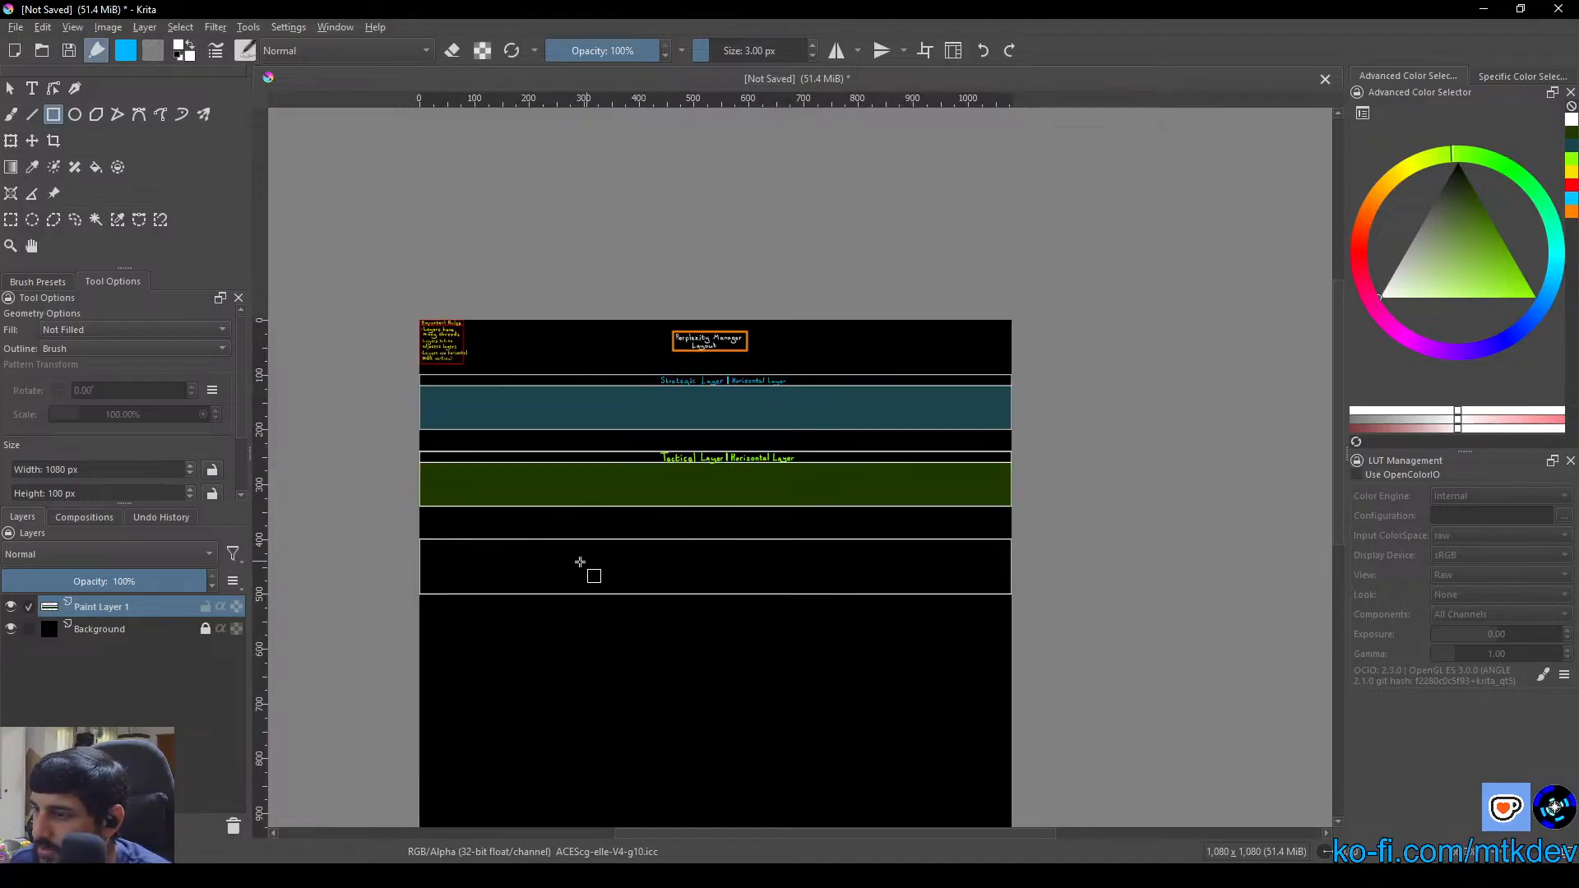
left_click_drag(515, 551, 625, 435)
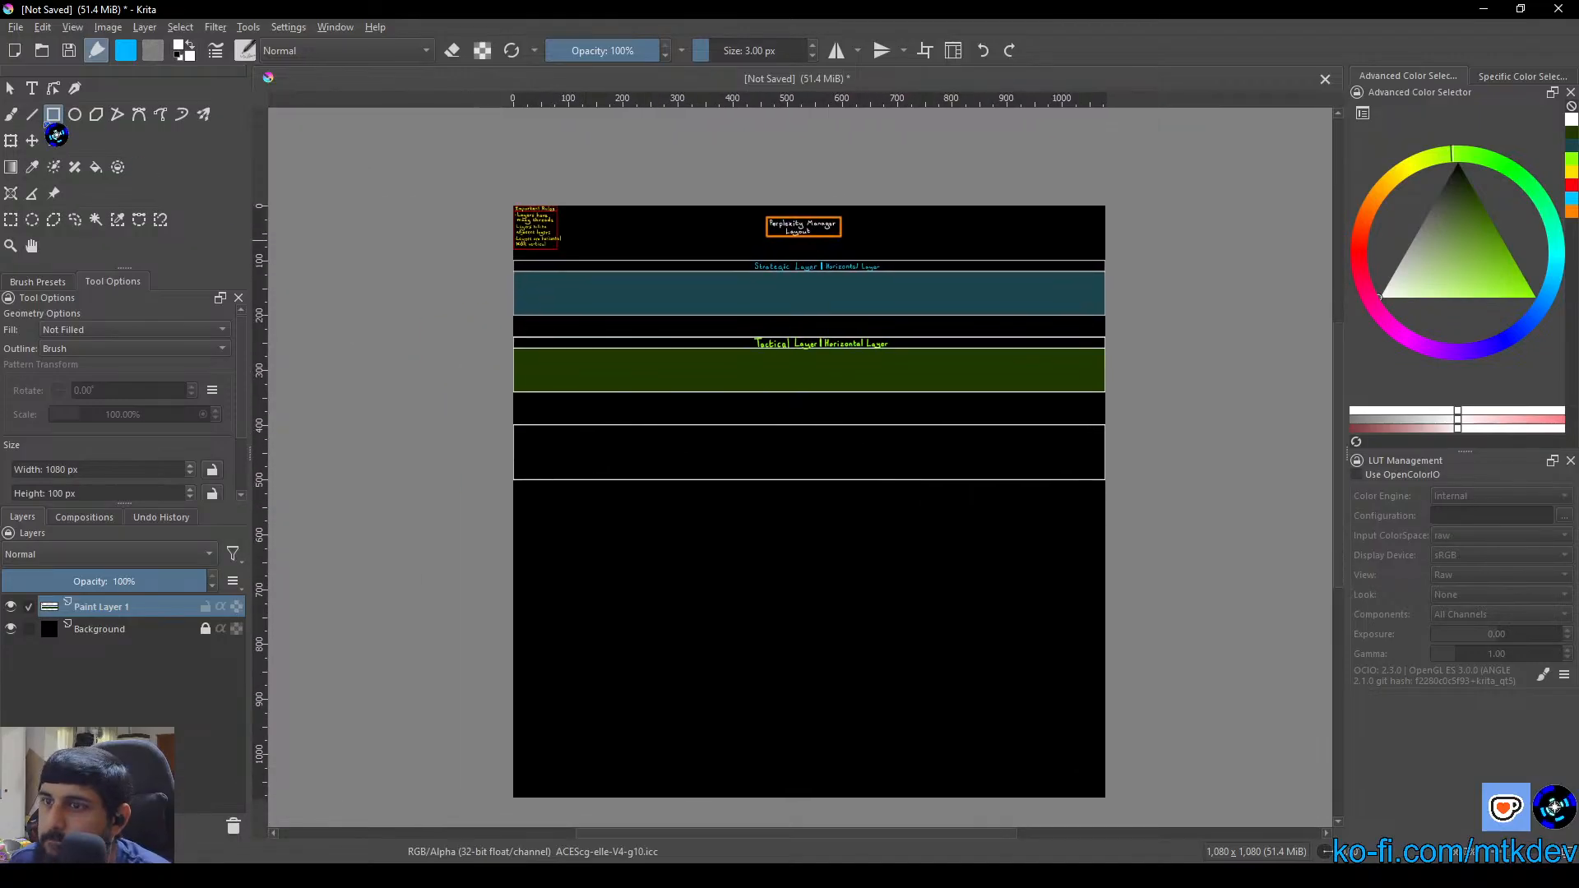
Draw a white horizontal line across the third box about 20 px below its upper edge to form a header strip
left_click(32, 114)
scroll(458, 370, "up", 5)
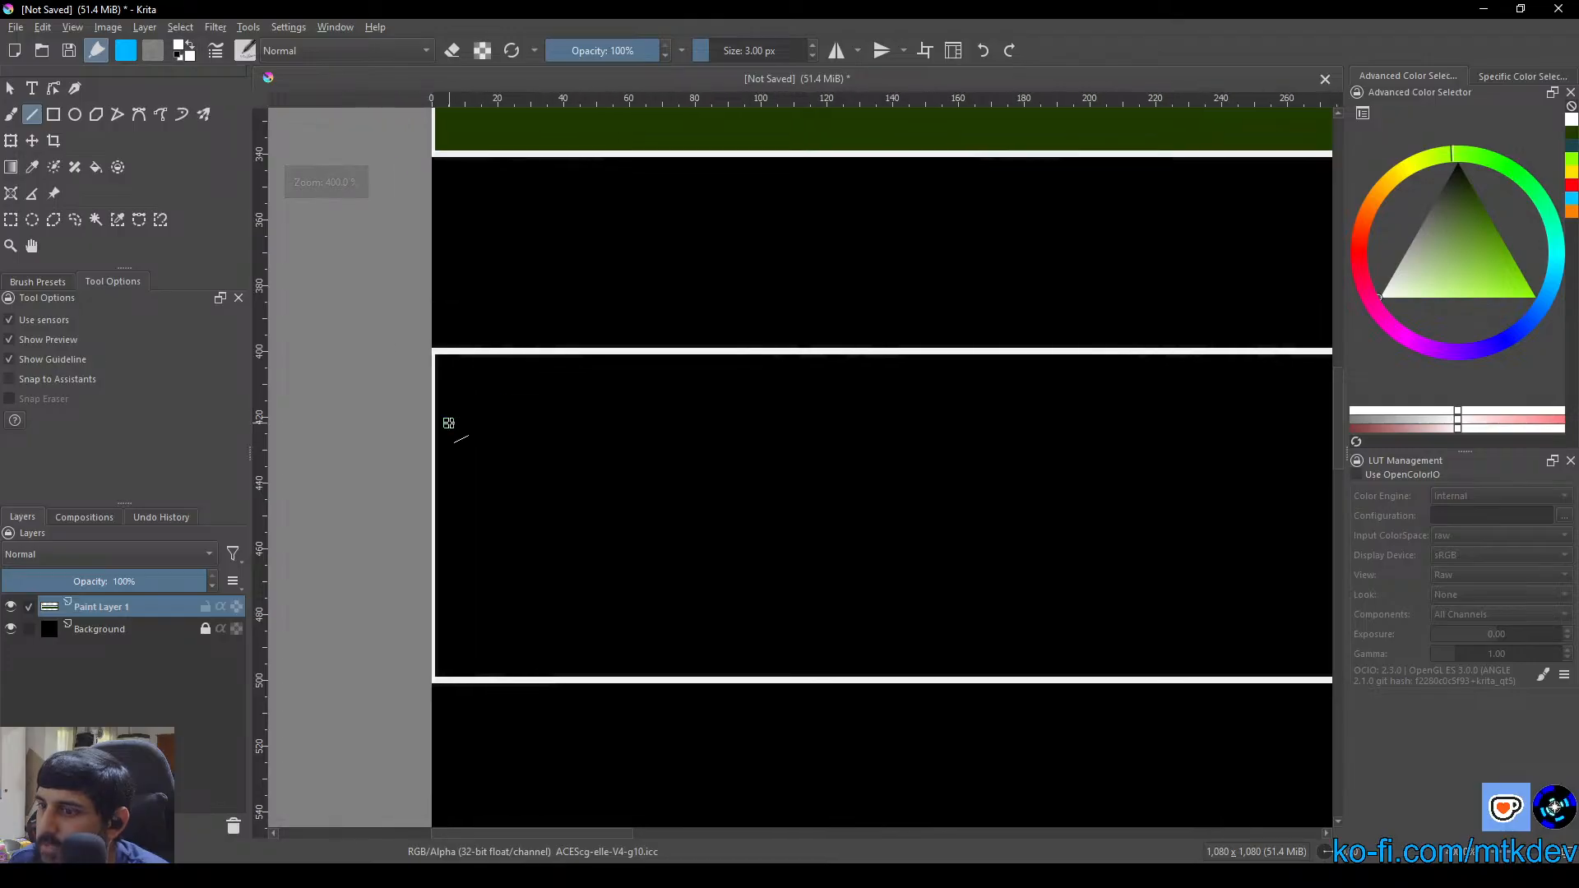
scroll(432, 418, "up", 4)
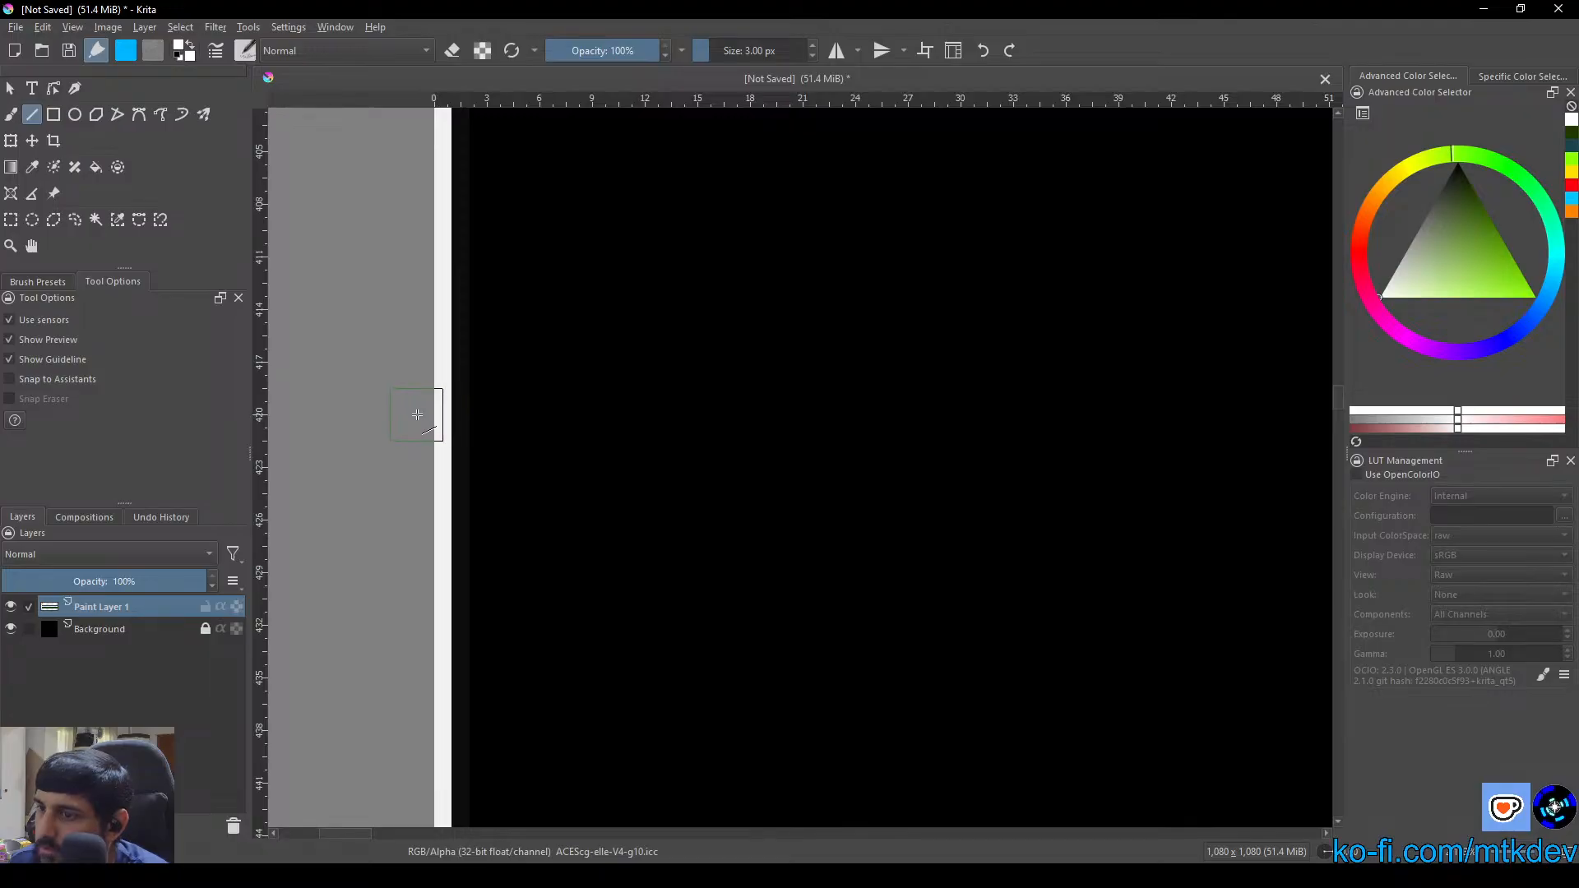
mouse_move(417, 415)
left_mouse_down()
mouse_move(674, 434)
mouse_move(702, 417)
mouse_move(1575, 413)
mouse_move(1291, 402)
left_mouse_up()
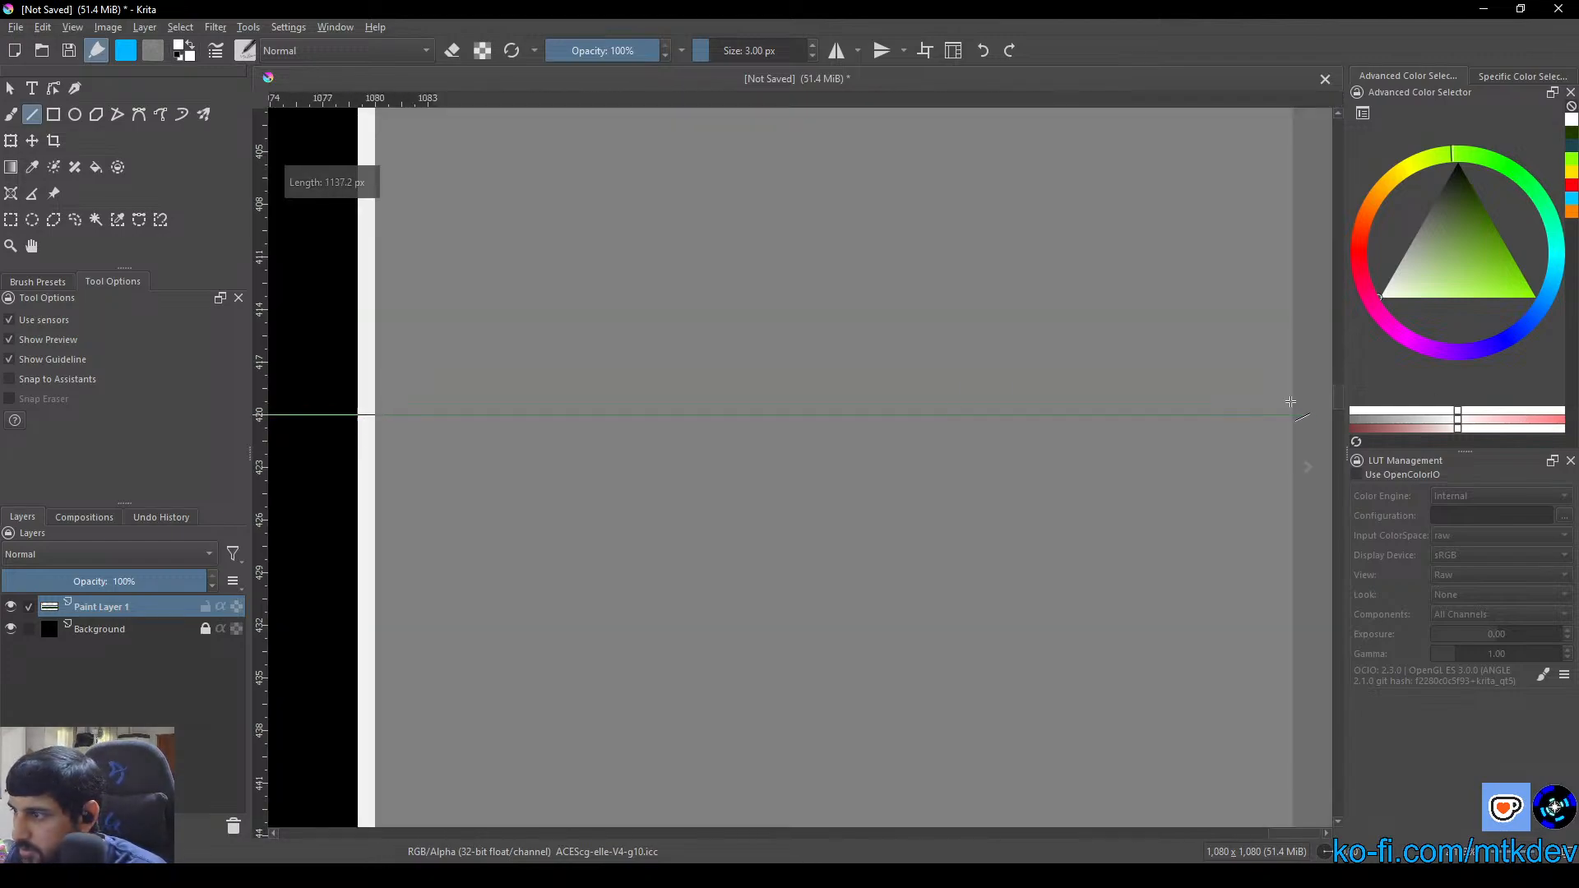
mouse_move(621, 404)
left_mouse_down()
mouse_move(877, 426)
mouse_move(845, 448)
left_mouse_up()
scroll(624, 405, "down", 5)
scroll(715, 454, "down", 1)
left_click_drag(715, 455, 845, 511)
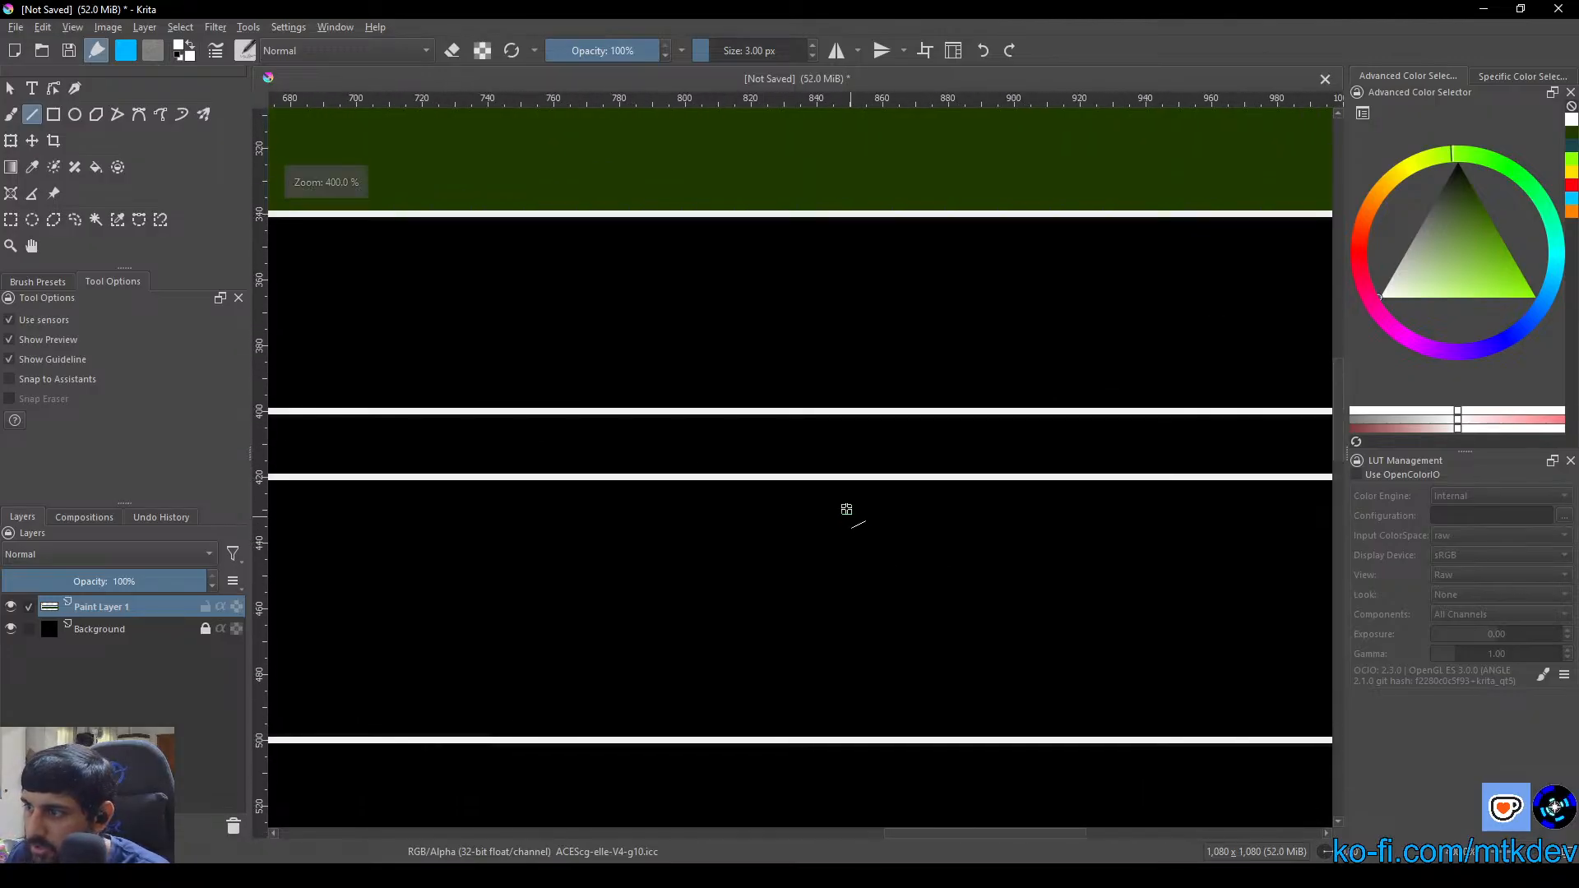
Set the painting colour to orange for the third box's title, in line with the coloured titles above
scroll(845, 511, "down", 2)
left_click_drag(671, 426, 1049, 434)
left_click_drag(817, 376, 941, 452)
scroll(826, 483, "up", 2)
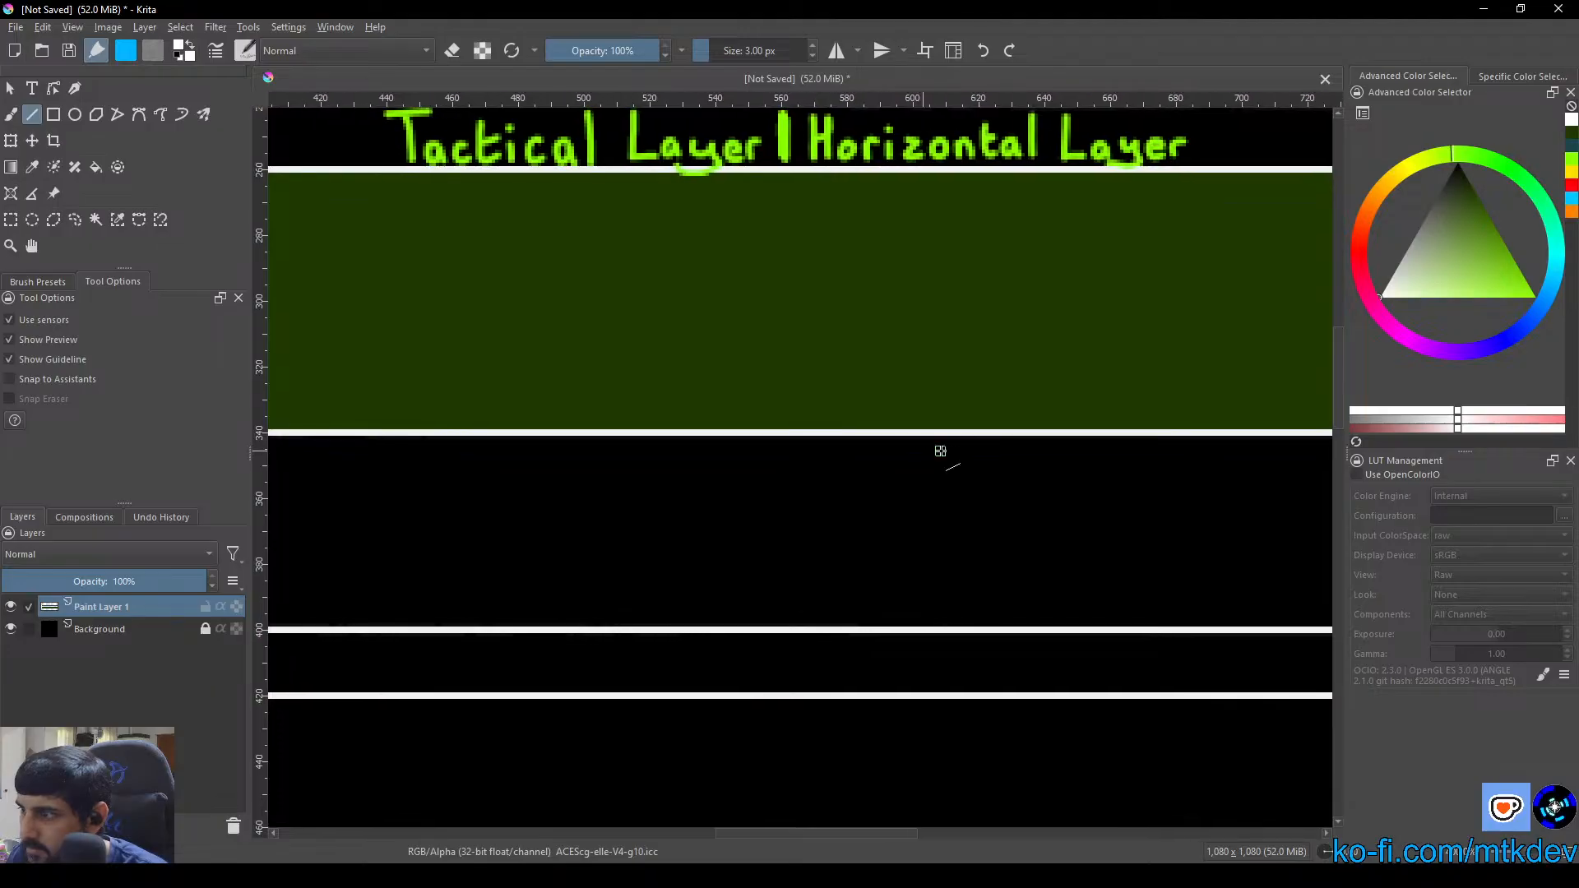
scroll(940, 451, "up", 1)
left_click_drag(911, 375, 897, 442)
scroll(909, 437, "down", 1)
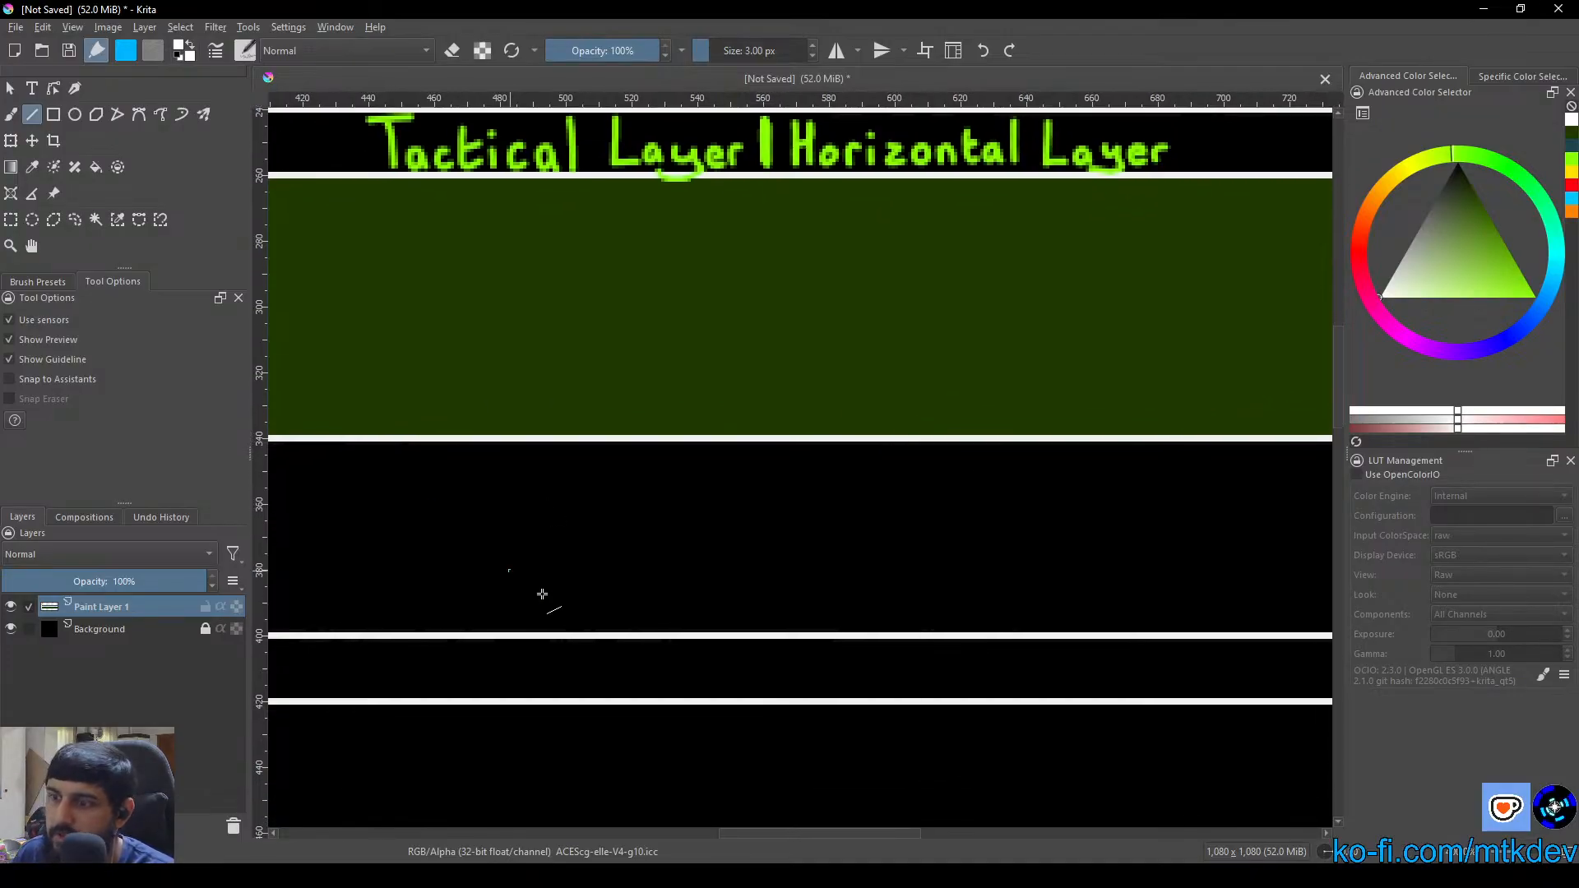
right_click(688, 580)
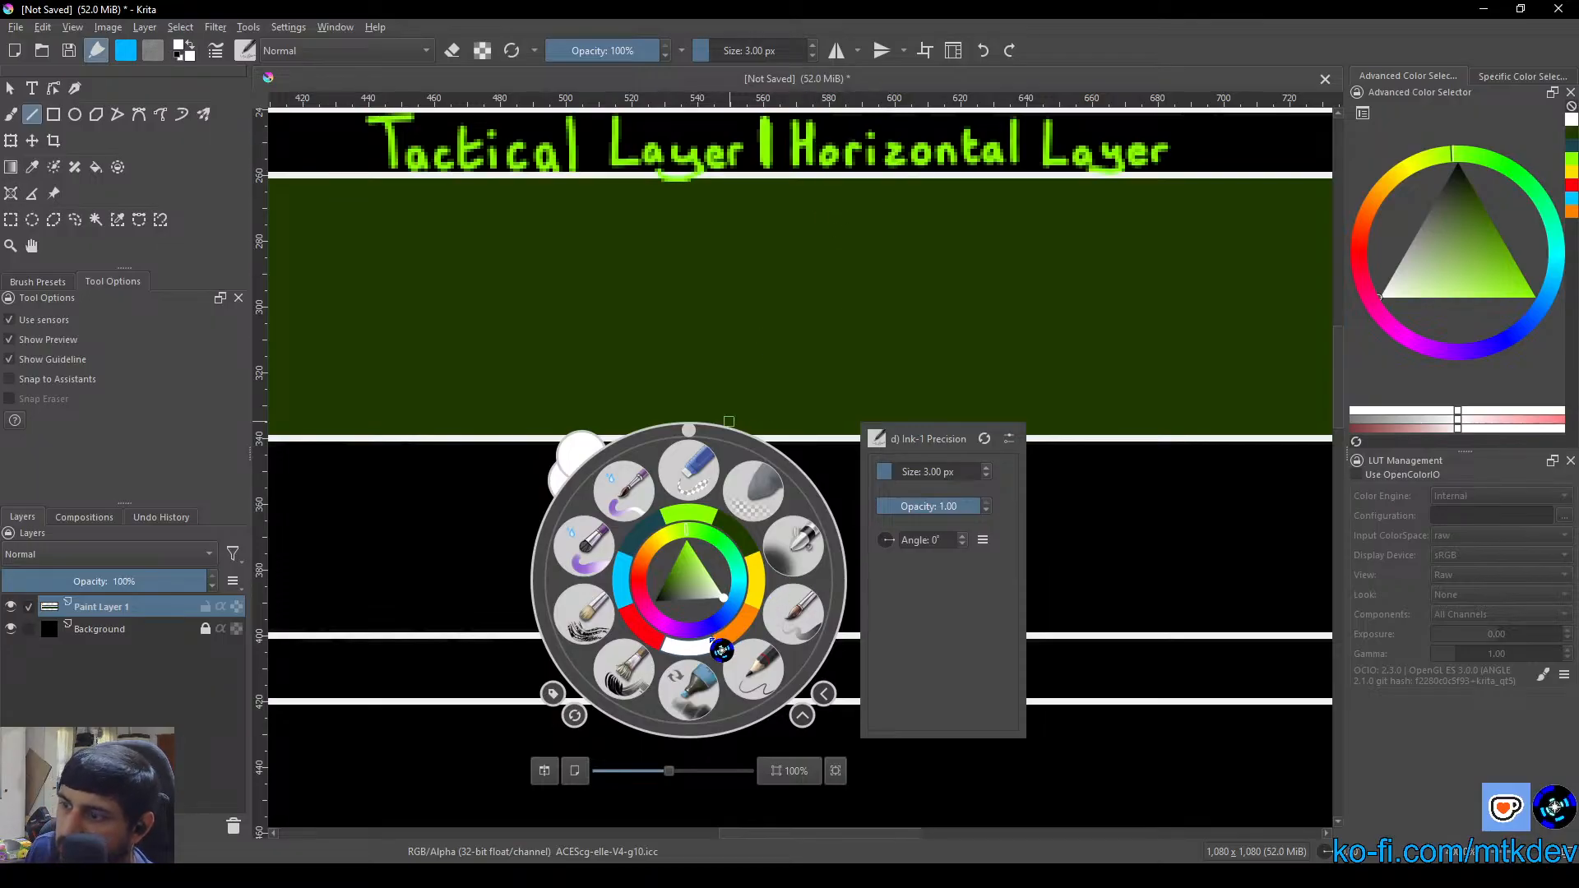
left_click(649, 589)
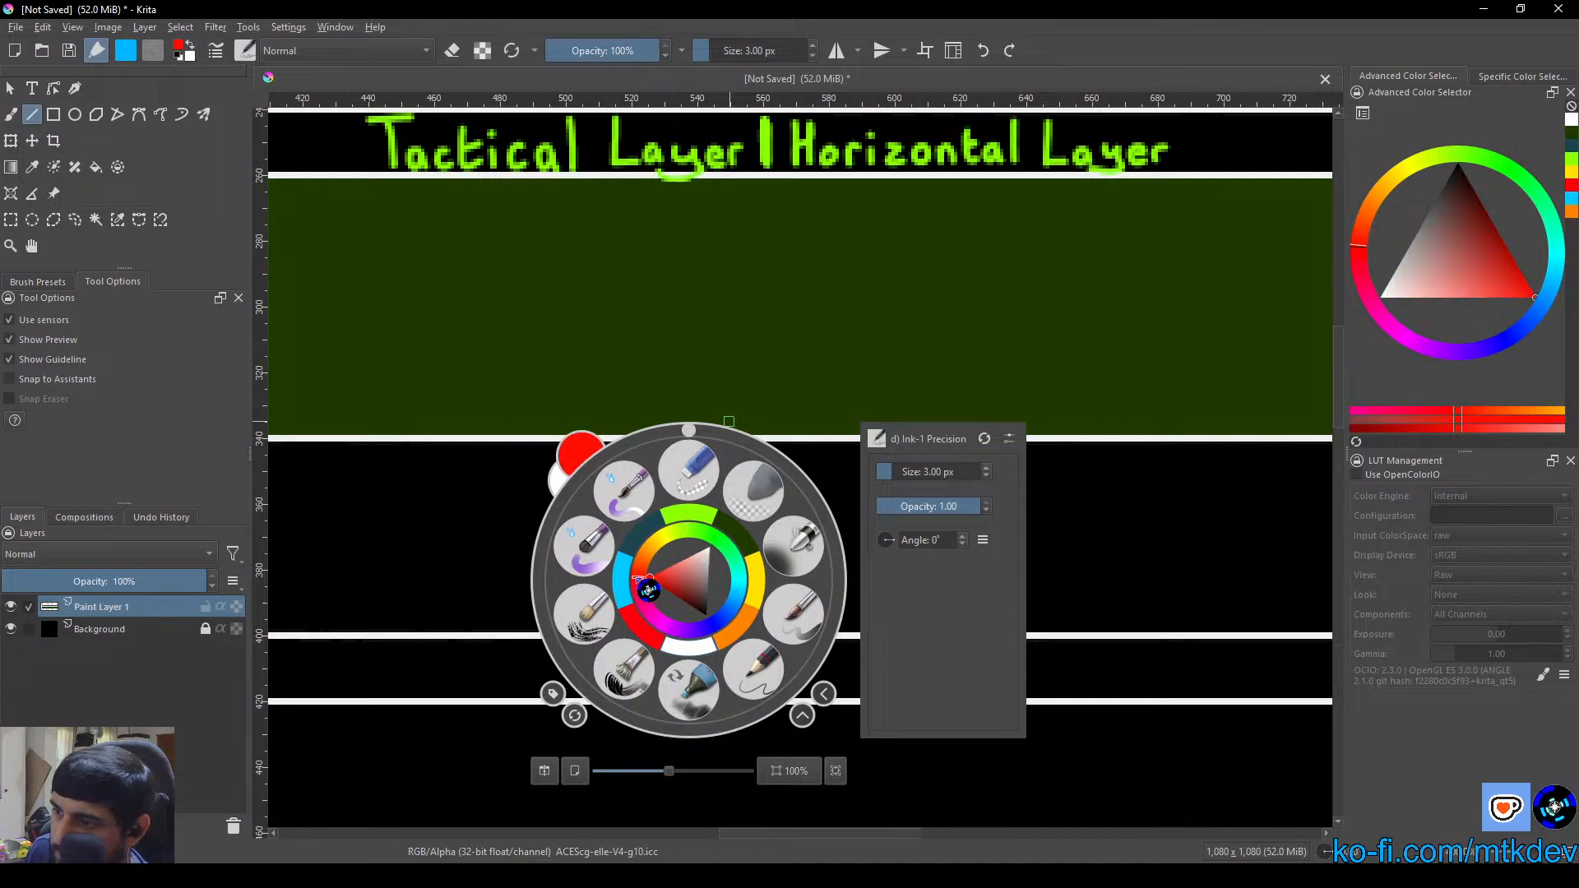
mouse_move(648, 588)
left_mouse_down()
mouse_move(639, 569)
mouse_move(656, 622)
mouse_move(707, 642)
mouse_move(752, 583)
mouse_move(725, 534)
mouse_move(689, 525)
mouse_move(660, 560)
mouse_move(670, 536)
mouse_move(659, 558)
mouse_move(641, 546)
mouse_move(660, 556)
left_mouse_up()
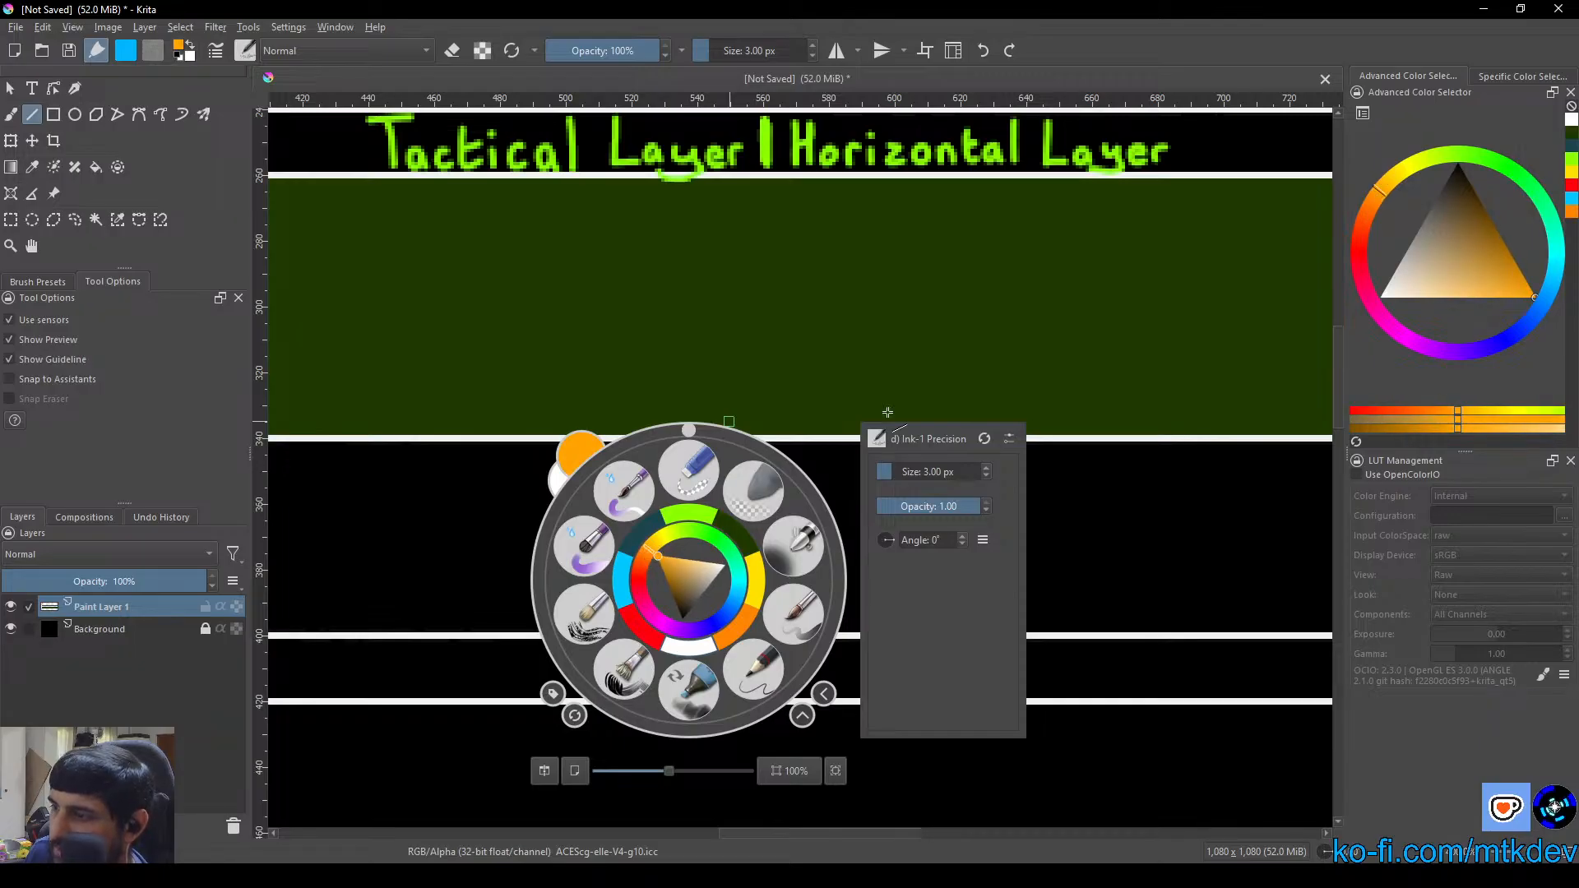
left_click(1060, 528)
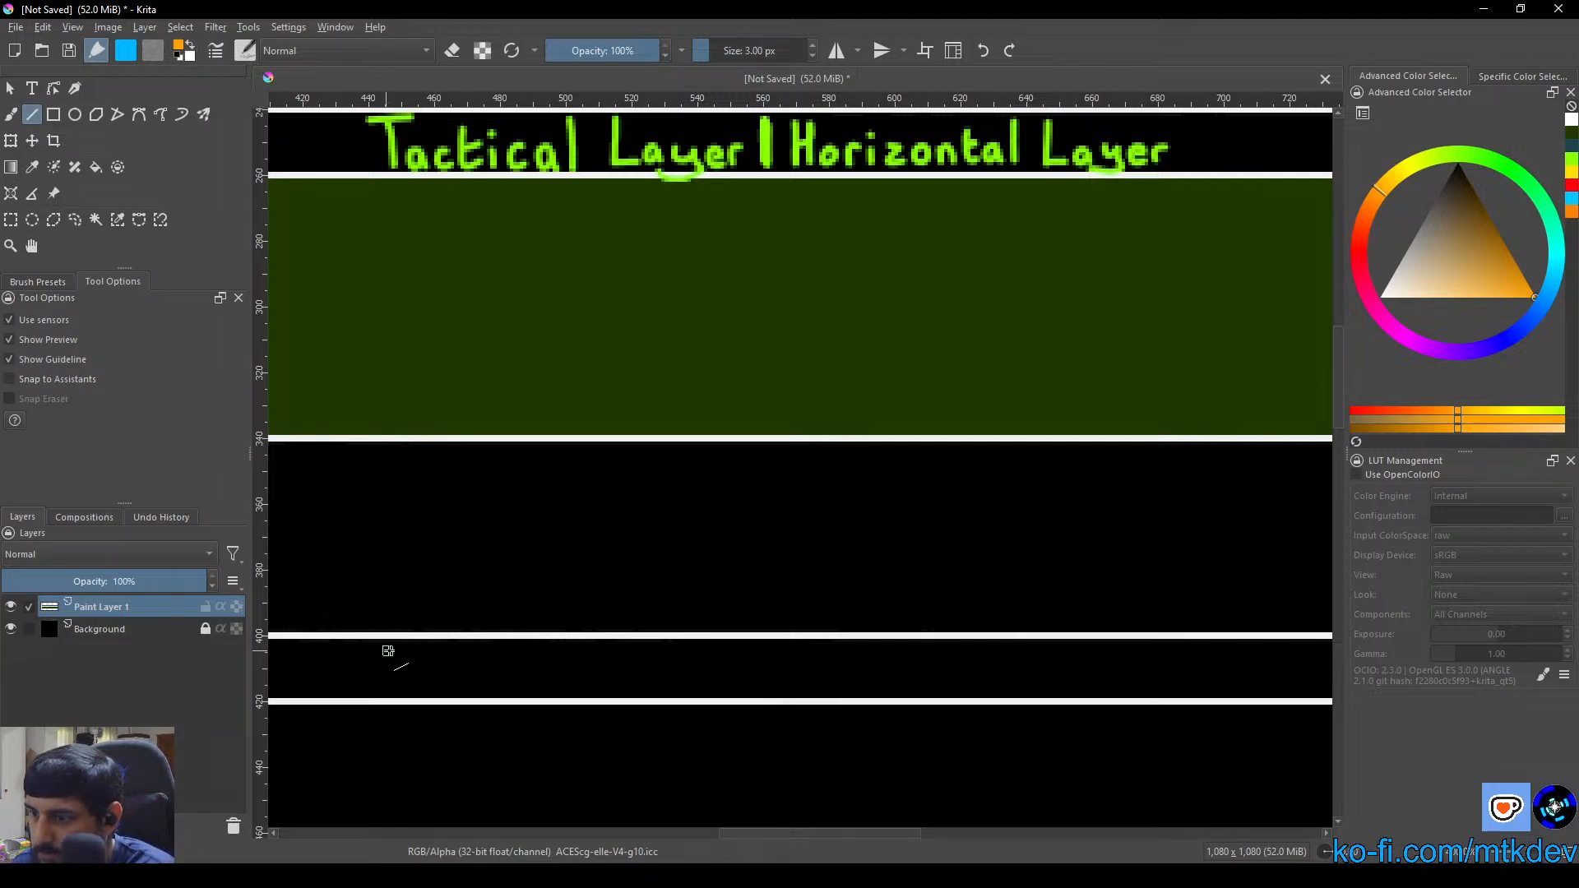
Hand-letter "Operational Layer" in orange inside the third box's header strip using the Freehand Brush
left_click_drag(387, 650, 372, 673)
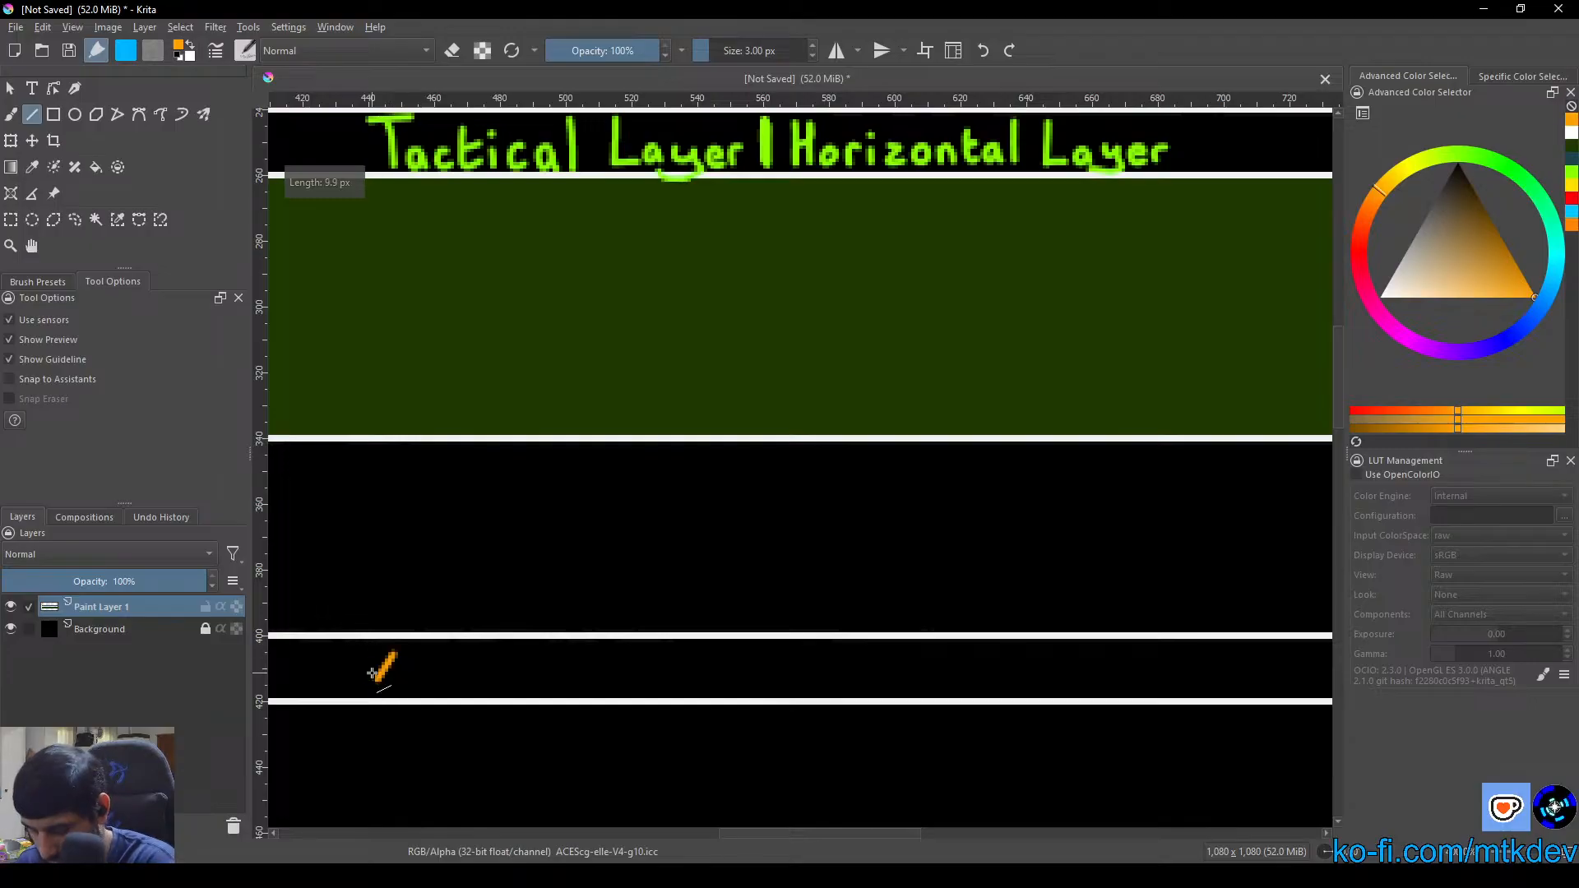
key("ctrl+z")
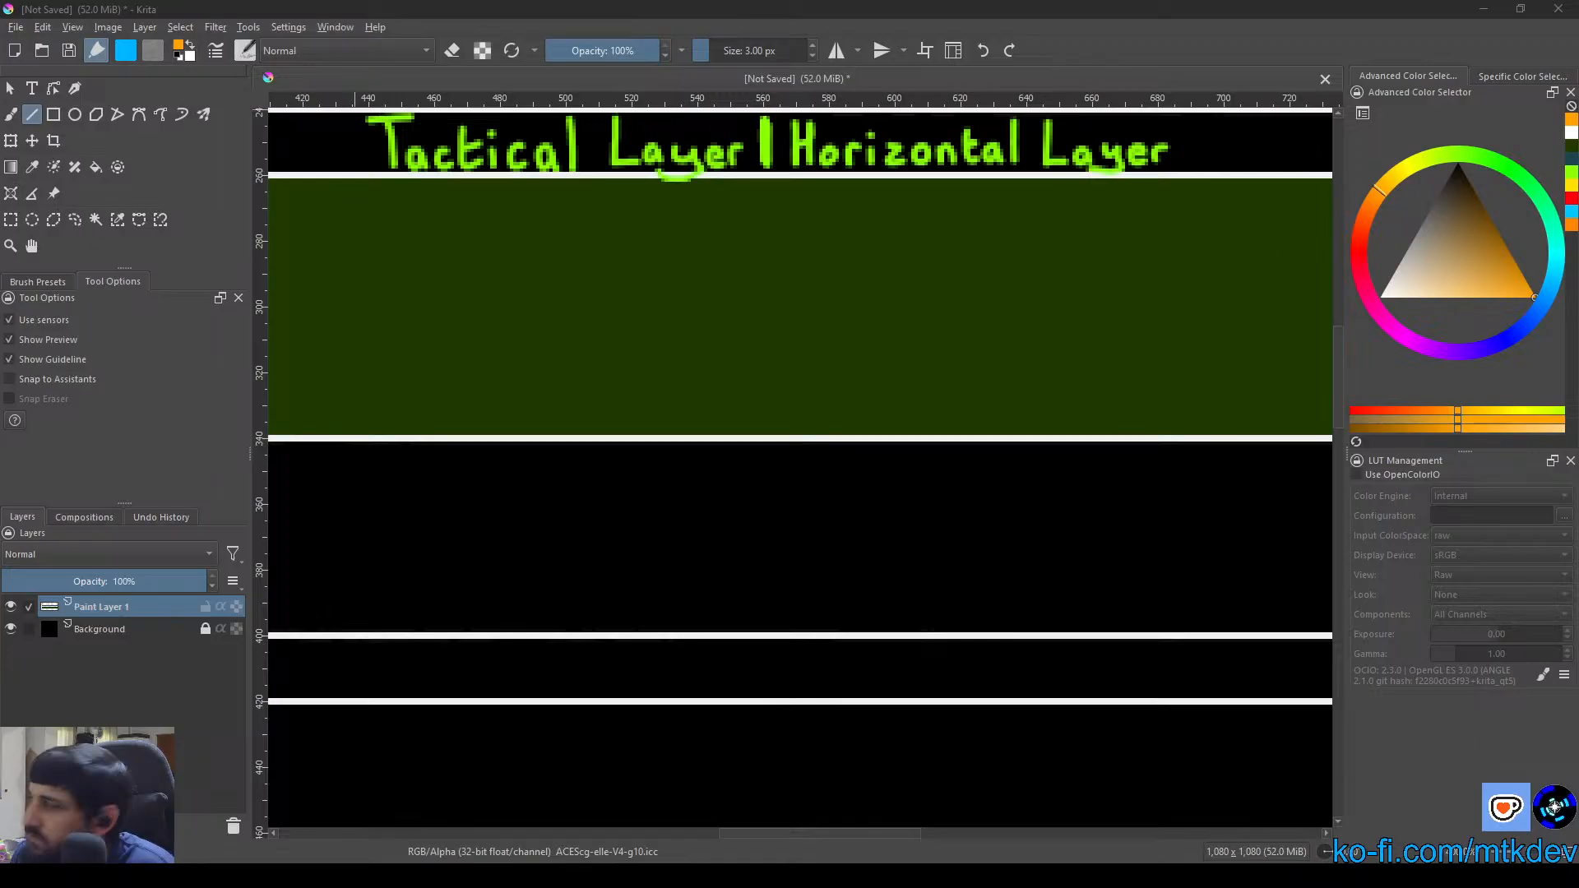
left_click(12, 114)
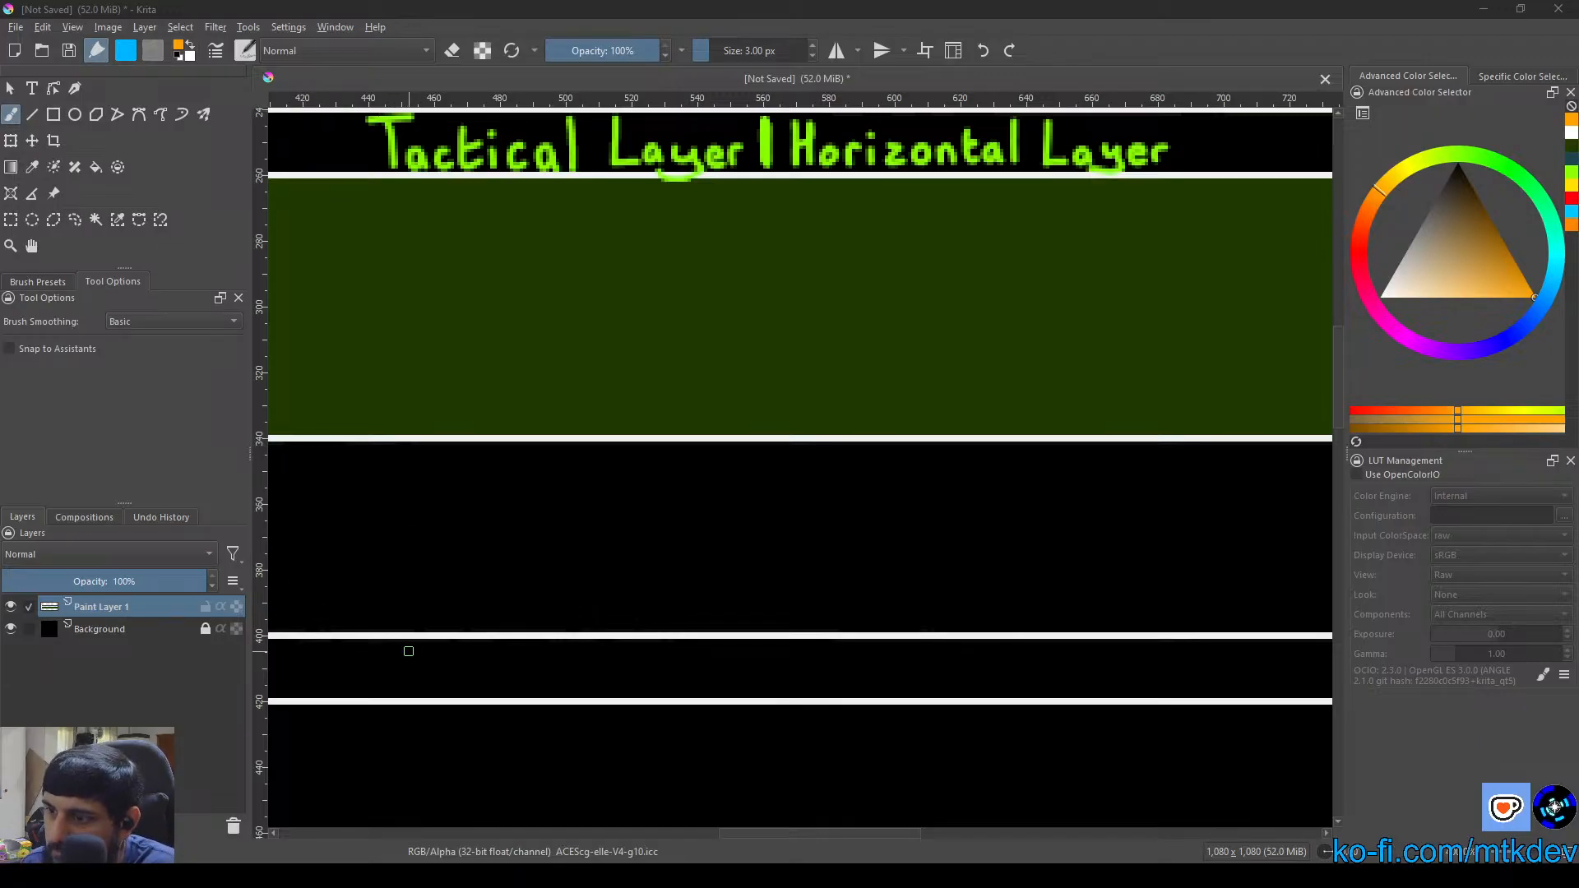
mouse_move(408, 651)
left_mouse_down()
mouse_move(387, 650)
mouse_move(404, 688)
mouse_move(401, 660)
left_mouse_up()
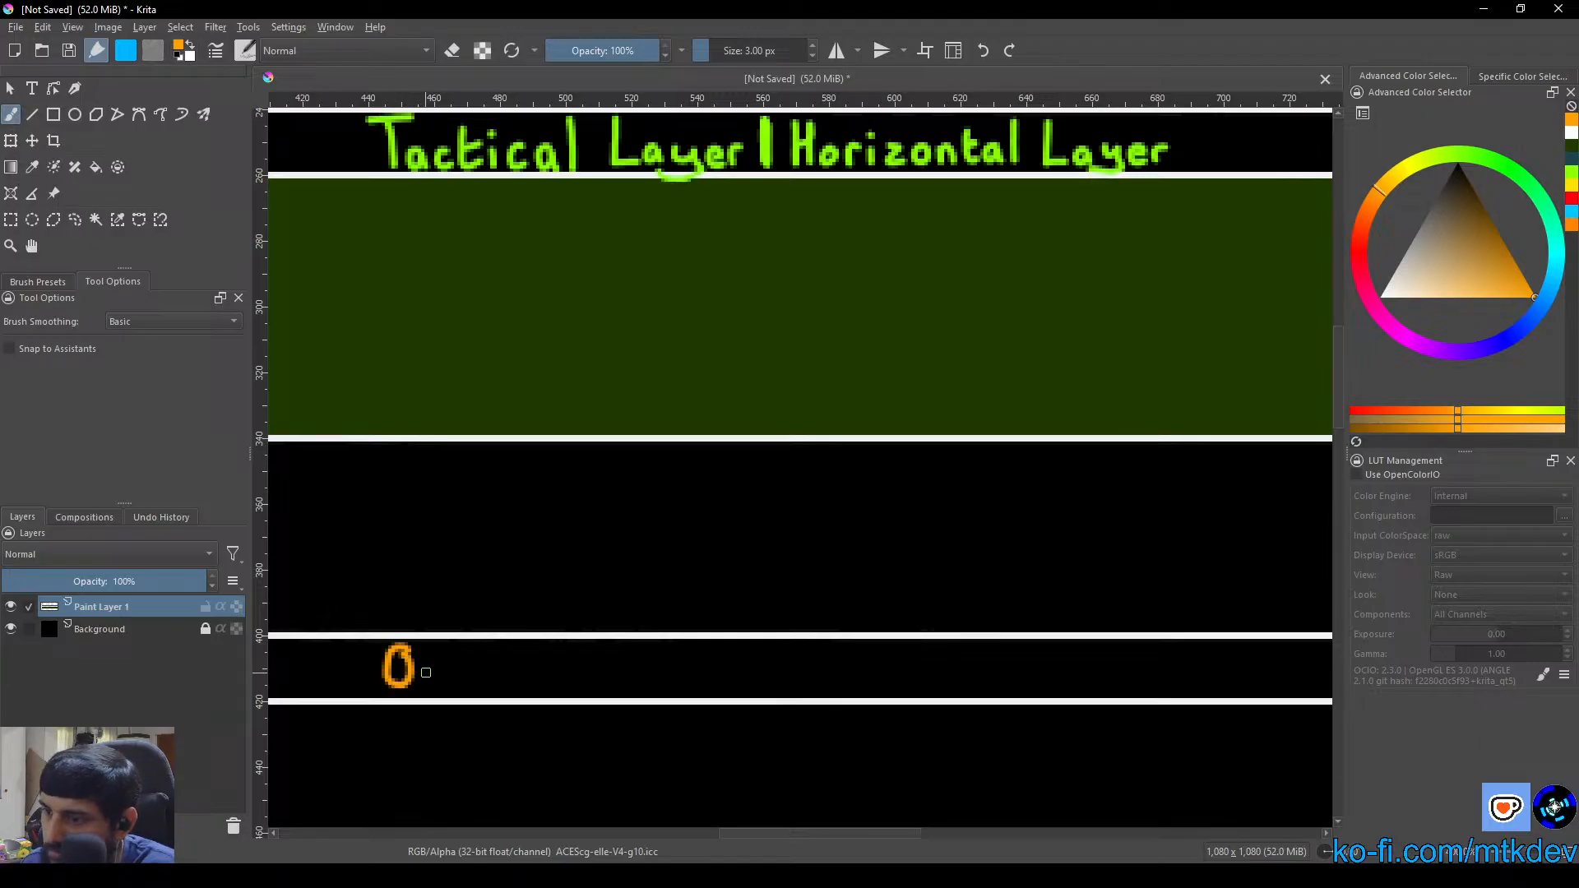
key("ctrl+z")
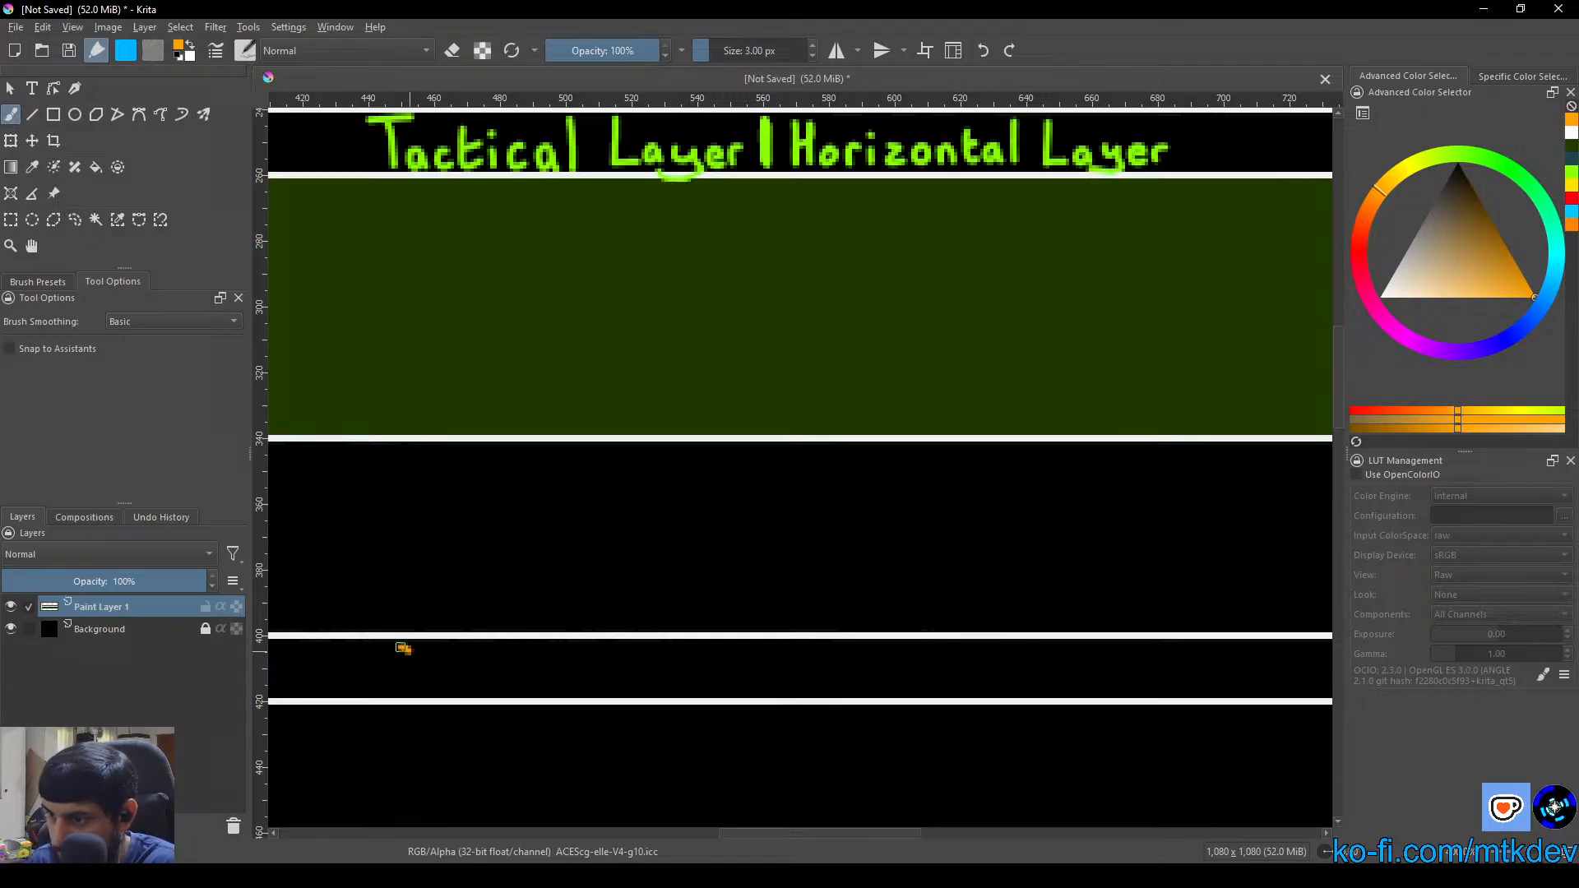
mouse_move(403, 648)
left_mouse_down()
mouse_move(397, 684)
mouse_move(408, 652)
mouse_move(424, 696)
mouse_move(454, 669)
mouse_move(447, 681)
mouse_move(497, 669)
mouse_move(506, 686)
mouse_move(530, 674)
mouse_move(556, 688)
mouse_move(572, 671)
mouse_move(573, 686)
mouse_move(573, 665)
mouse_move(643, 688)
left_mouse_up()
mouse_move(645, 672)
left_mouse_down()
mouse_move(647, 693)
mouse_move(696, 671)
mouse_move(743, 688)
mouse_move(776, 671)
mouse_move(733, 703)
mouse_move(798, 686)
left_mouse_up()
left_click(694, 684)
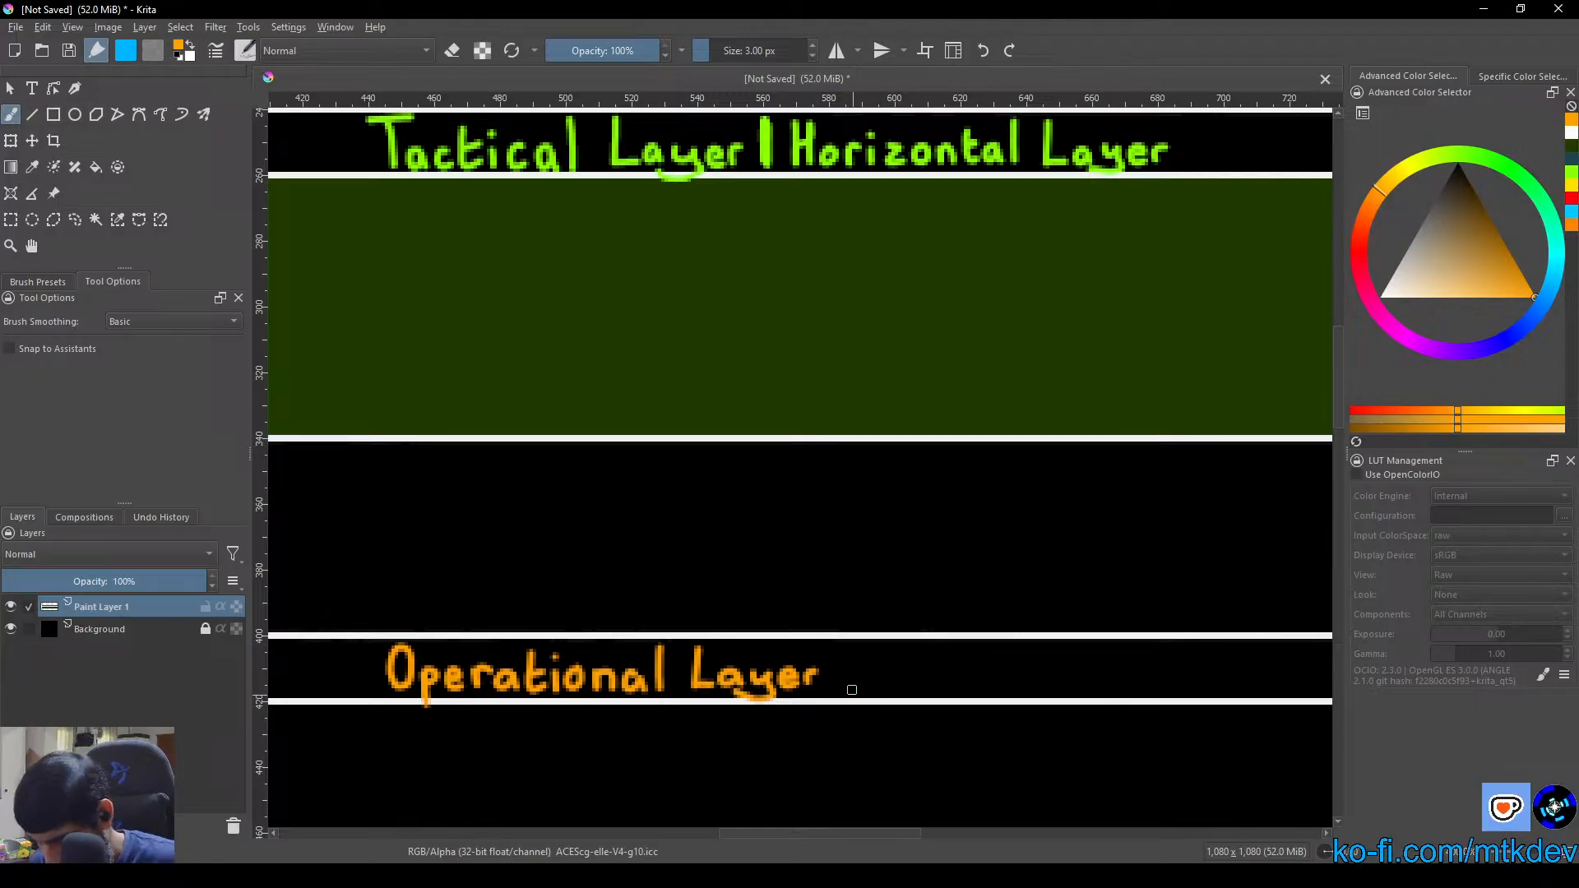
Complete the Operational Layer title by hand-lettering an orange divider bar and "Horizontal Layer" after it
mouse_move(863, 668)
left_mouse_down()
mouse_move(737, 677)
mouse_move(738, 643)
mouse_move(734, 677)
mouse_move(734, 640)
mouse_move(764, 656)
mouse_move(765, 642)
mouse_move(767, 659)
mouse_move(779, 645)
mouse_move(802, 670)
left_mouse_up()
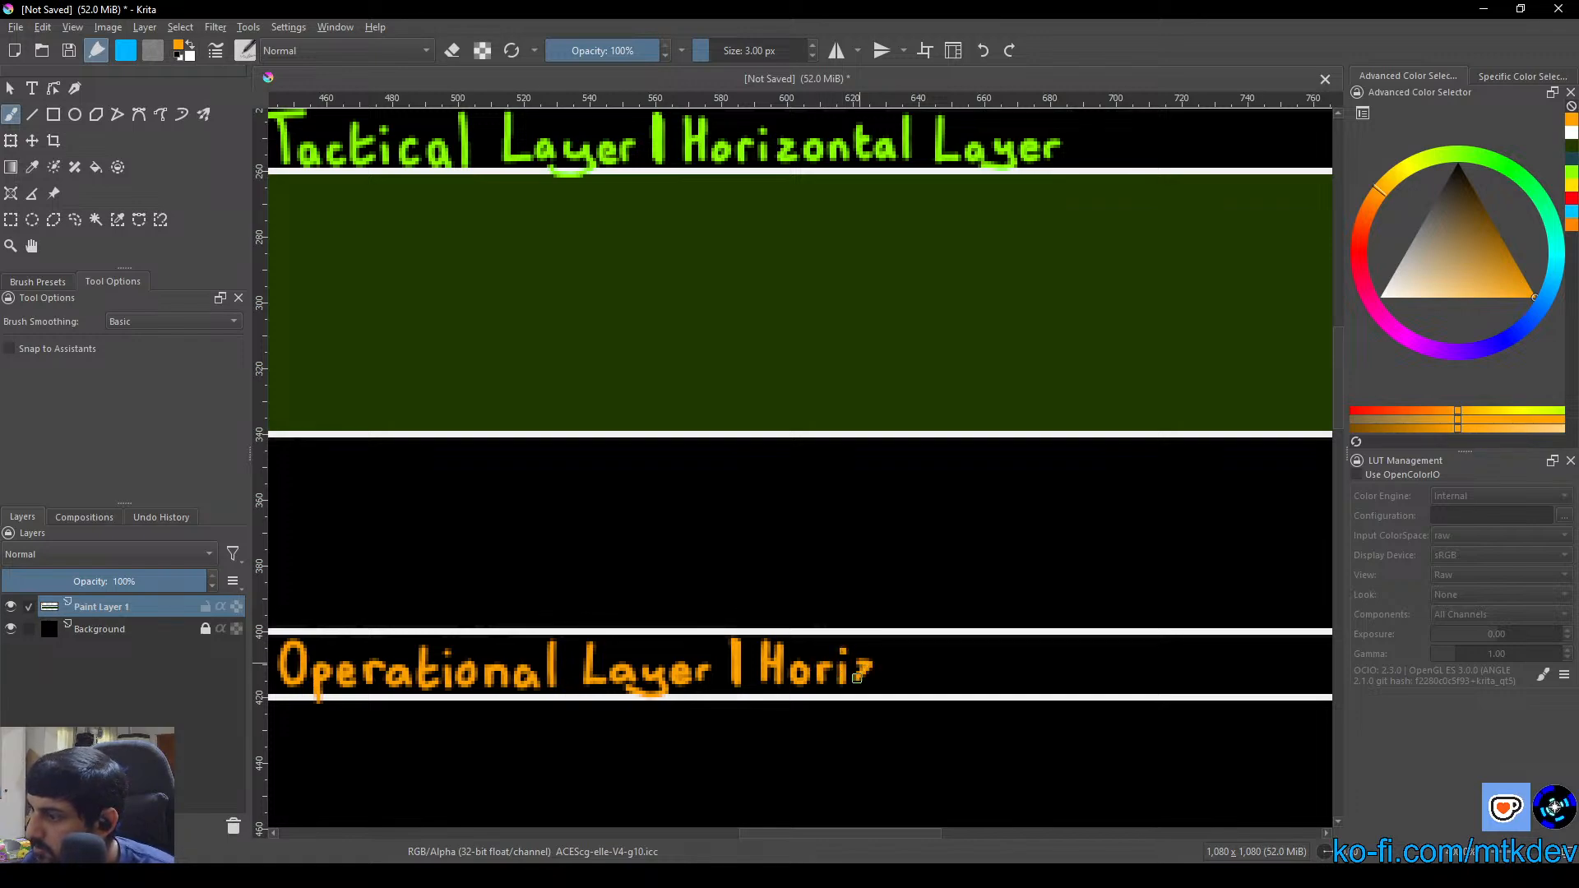
left_click_drag(881, 677, 933, 675)
left_click(906, 661)
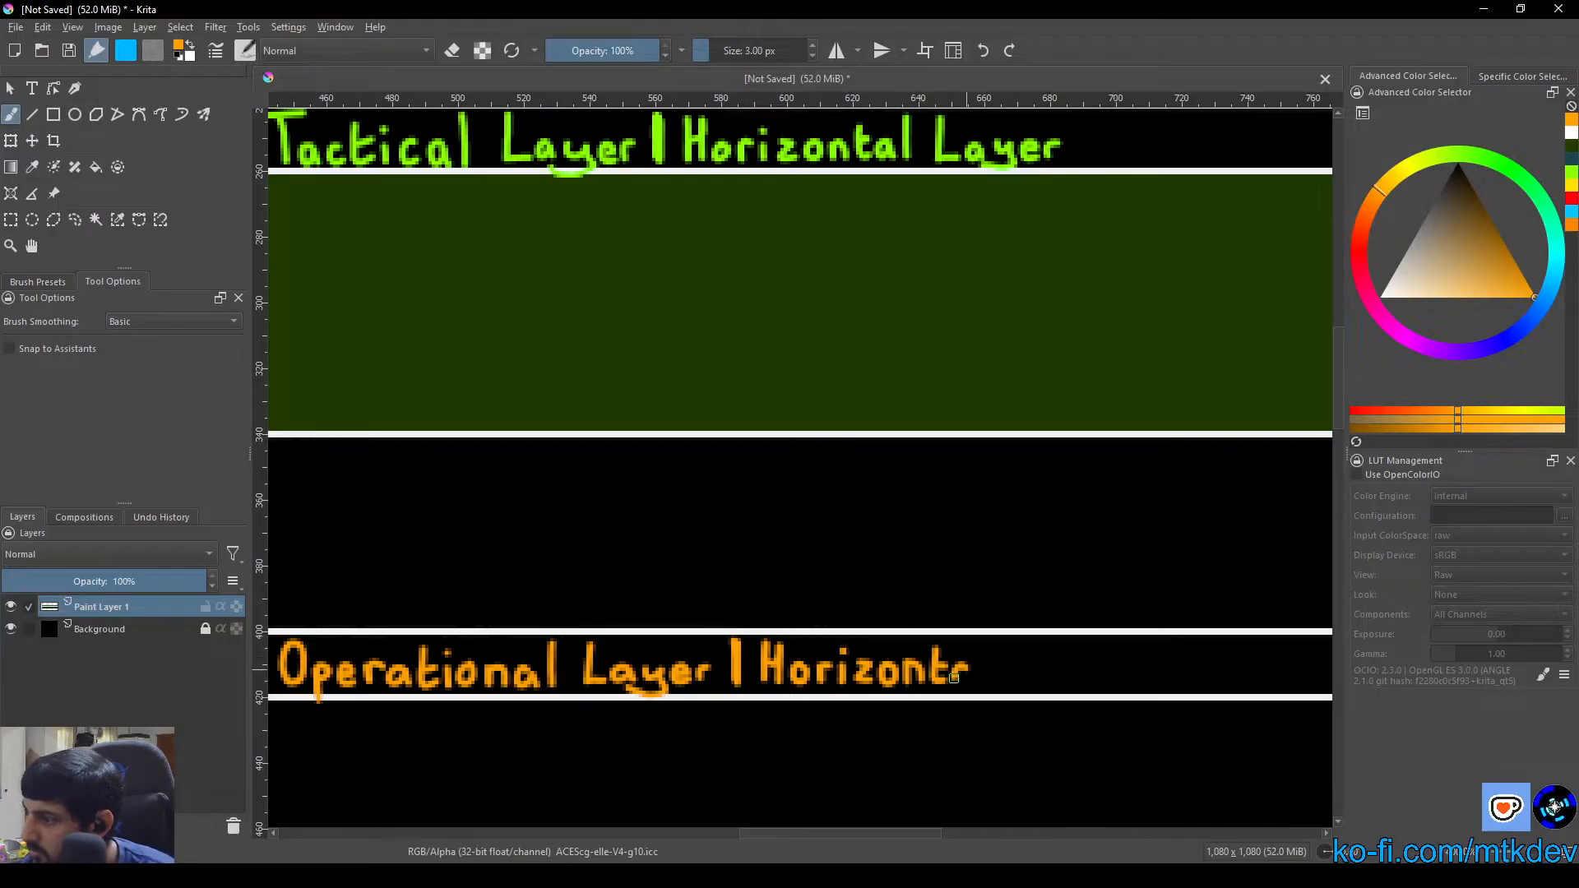
mouse_move(987, 640)
left_mouse_down()
mouse_move(986, 679)
mouse_move(936, 642)
mouse_move(876, 648)
left_mouse_up()
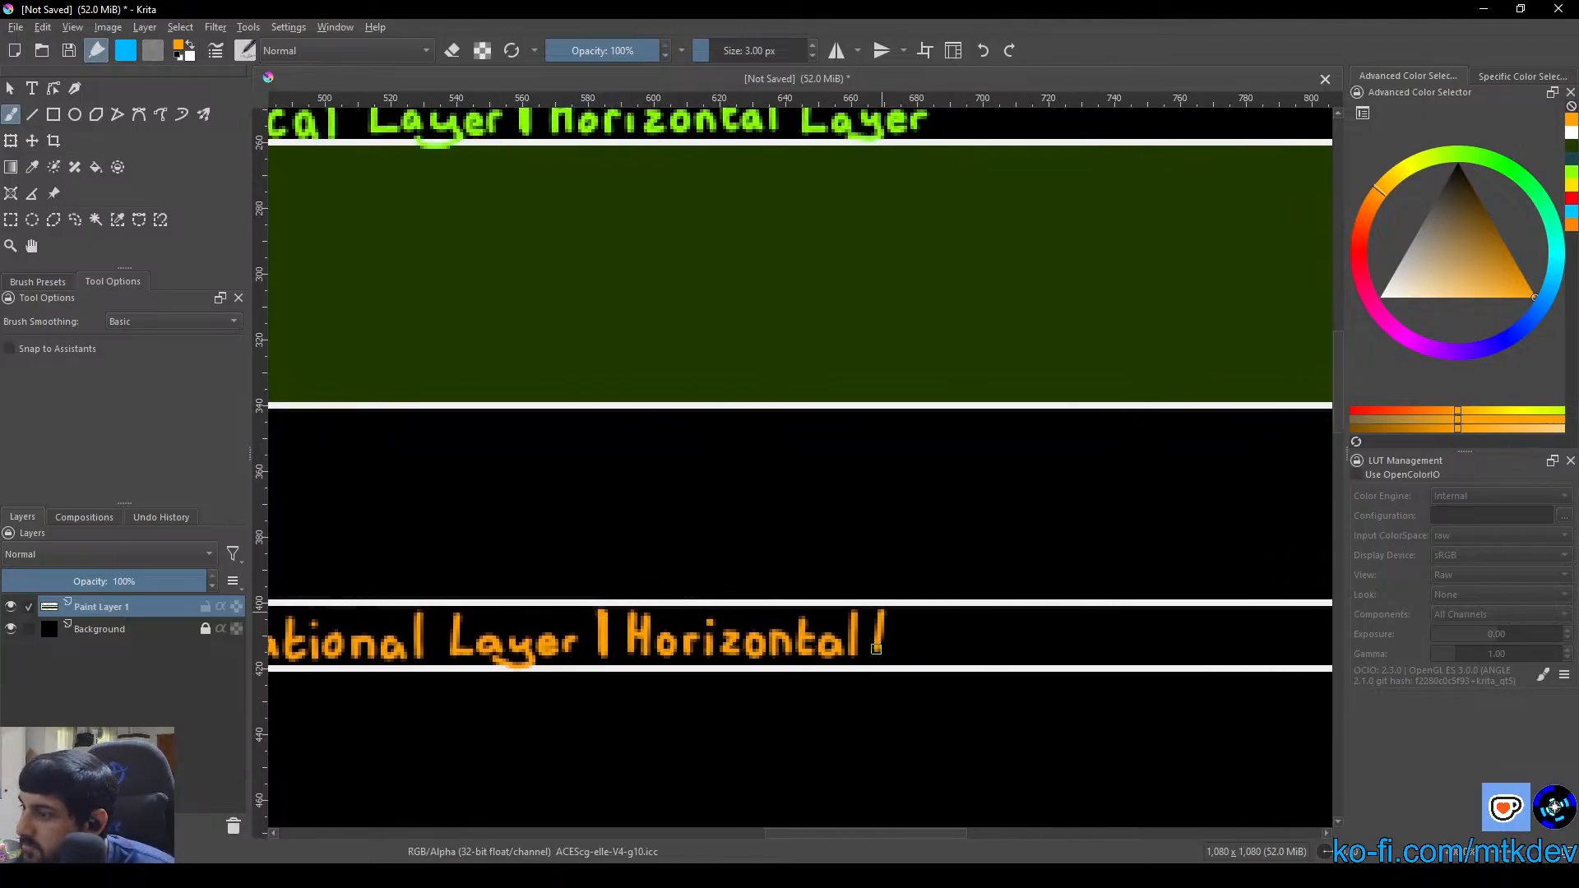
mouse_move(909, 637)
left_mouse_down()
mouse_move(949, 655)
mouse_move(929, 667)
mouse_move(962, 636)
mouse_move(998, 633)
left_mouse_up()
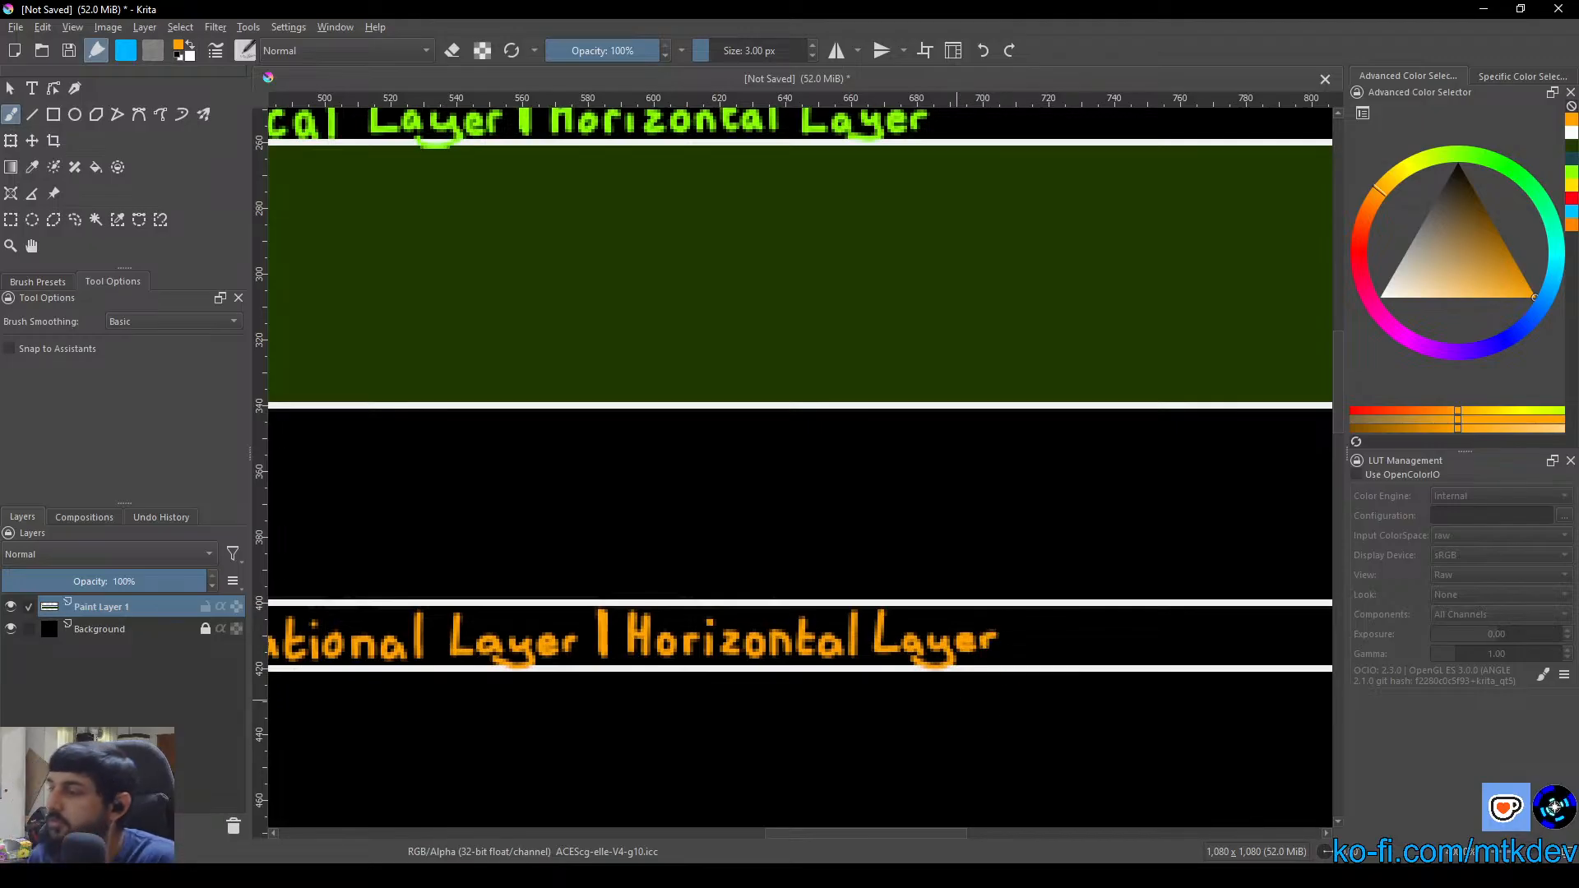
Fill the Operational Layer box below its header strip with a dark brown shade of its orange title colour using the Fill tool
scroll(744, 727, "down", 2)
left_click_drag(744, 728, 849, 577)
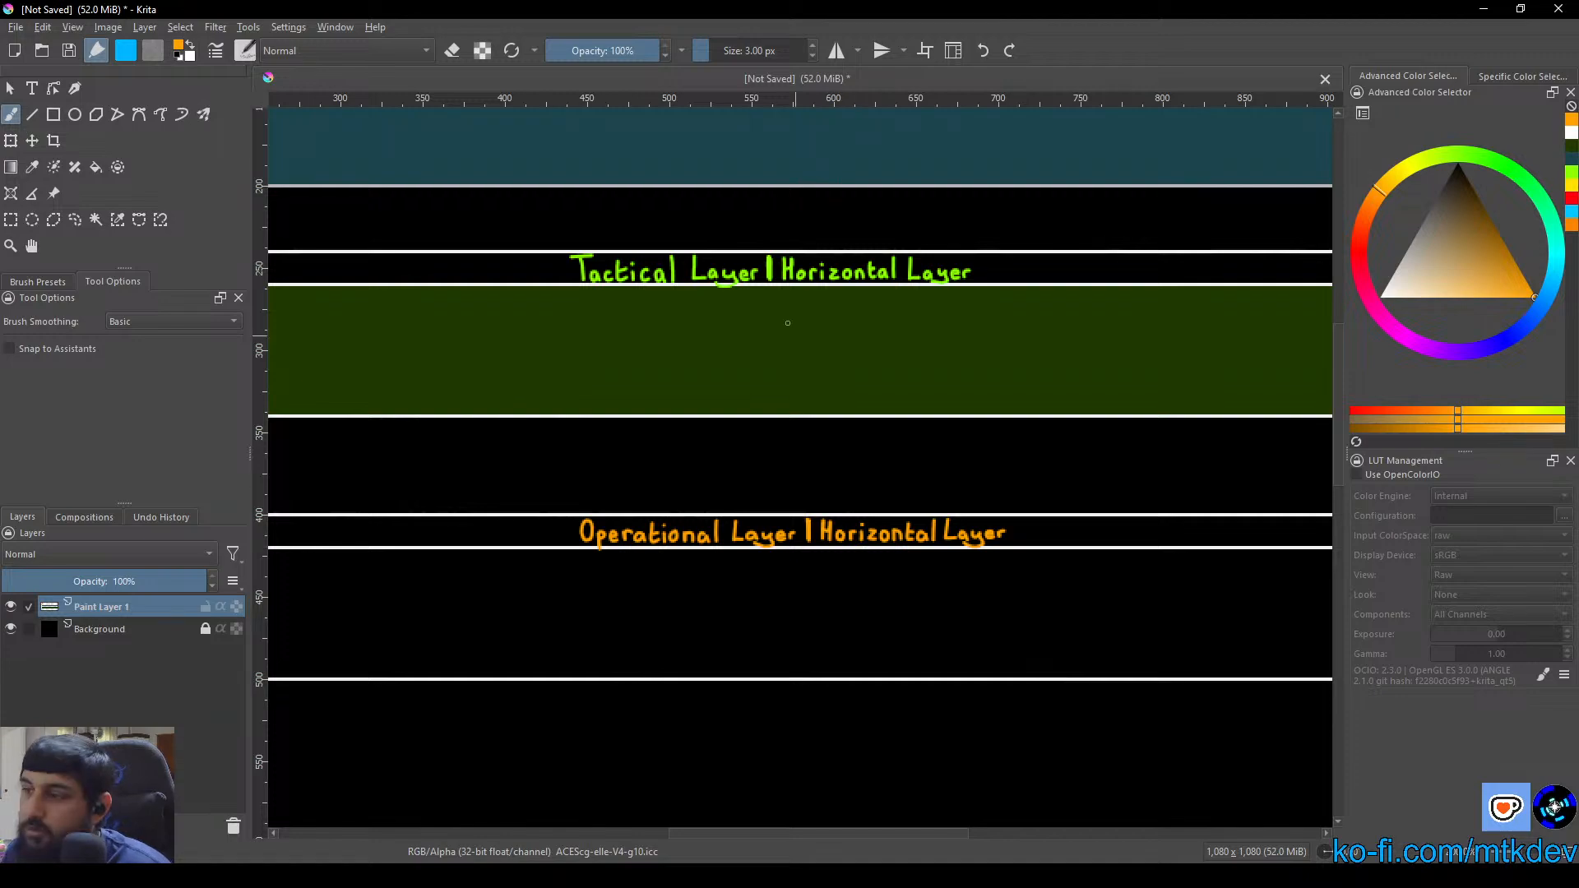
left_click_drag(782, 378, 712, 575)
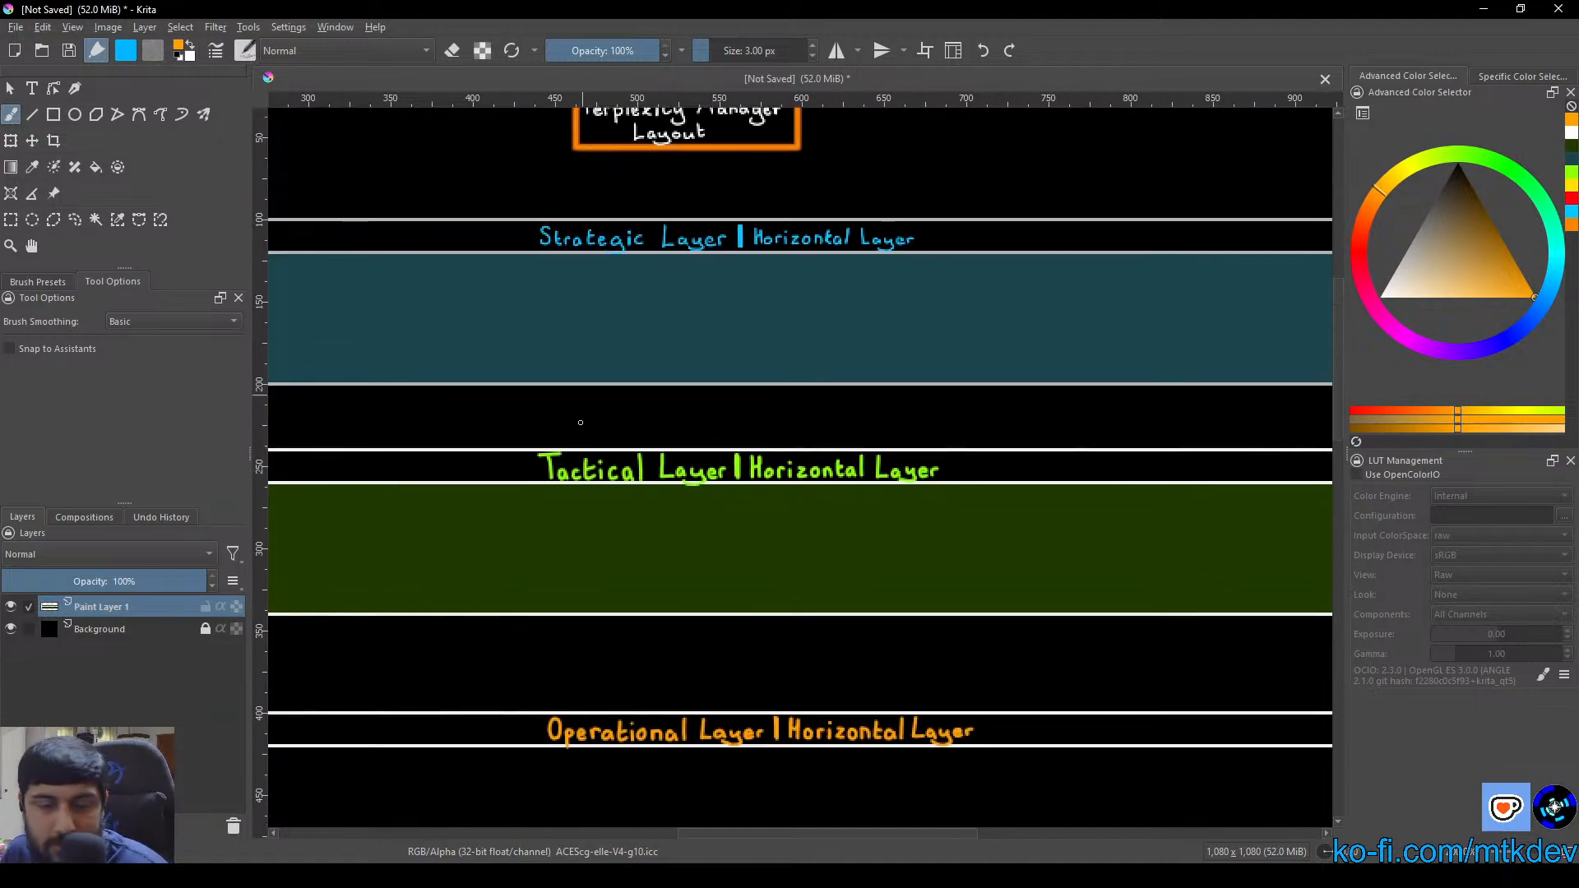
scroll(582, 424, "down", 1)
left_click_drag(723, 651, 737, 511)
right_click(737, 508)
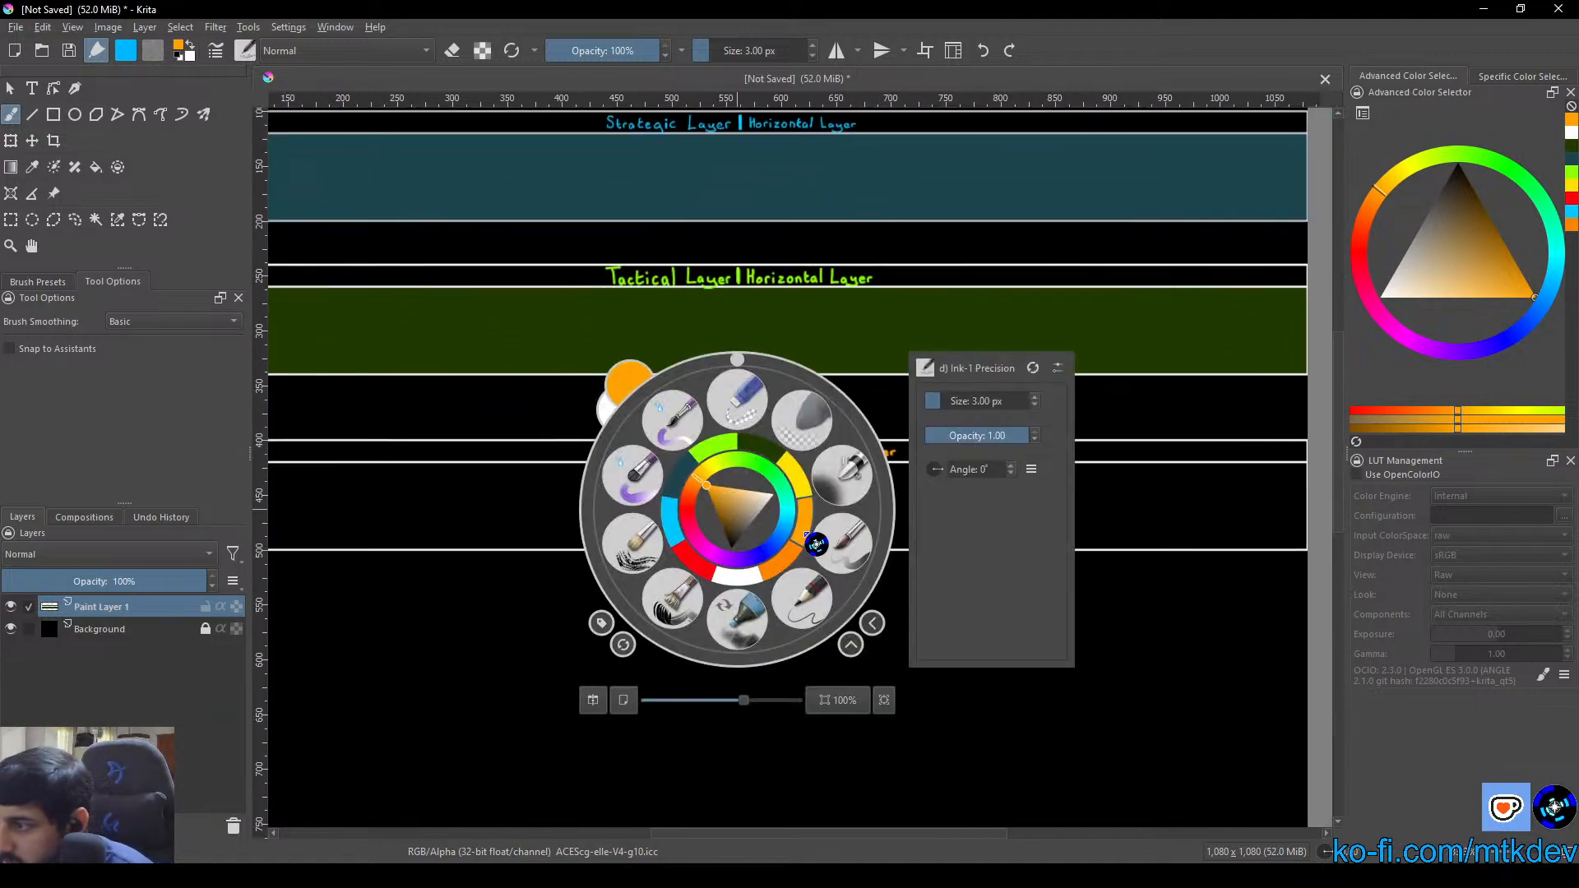
mouse_move(729, 512)
left_mouse_down()
mouse_move(725, 534)
mouse_move(742, 532)
left_mouse_up()
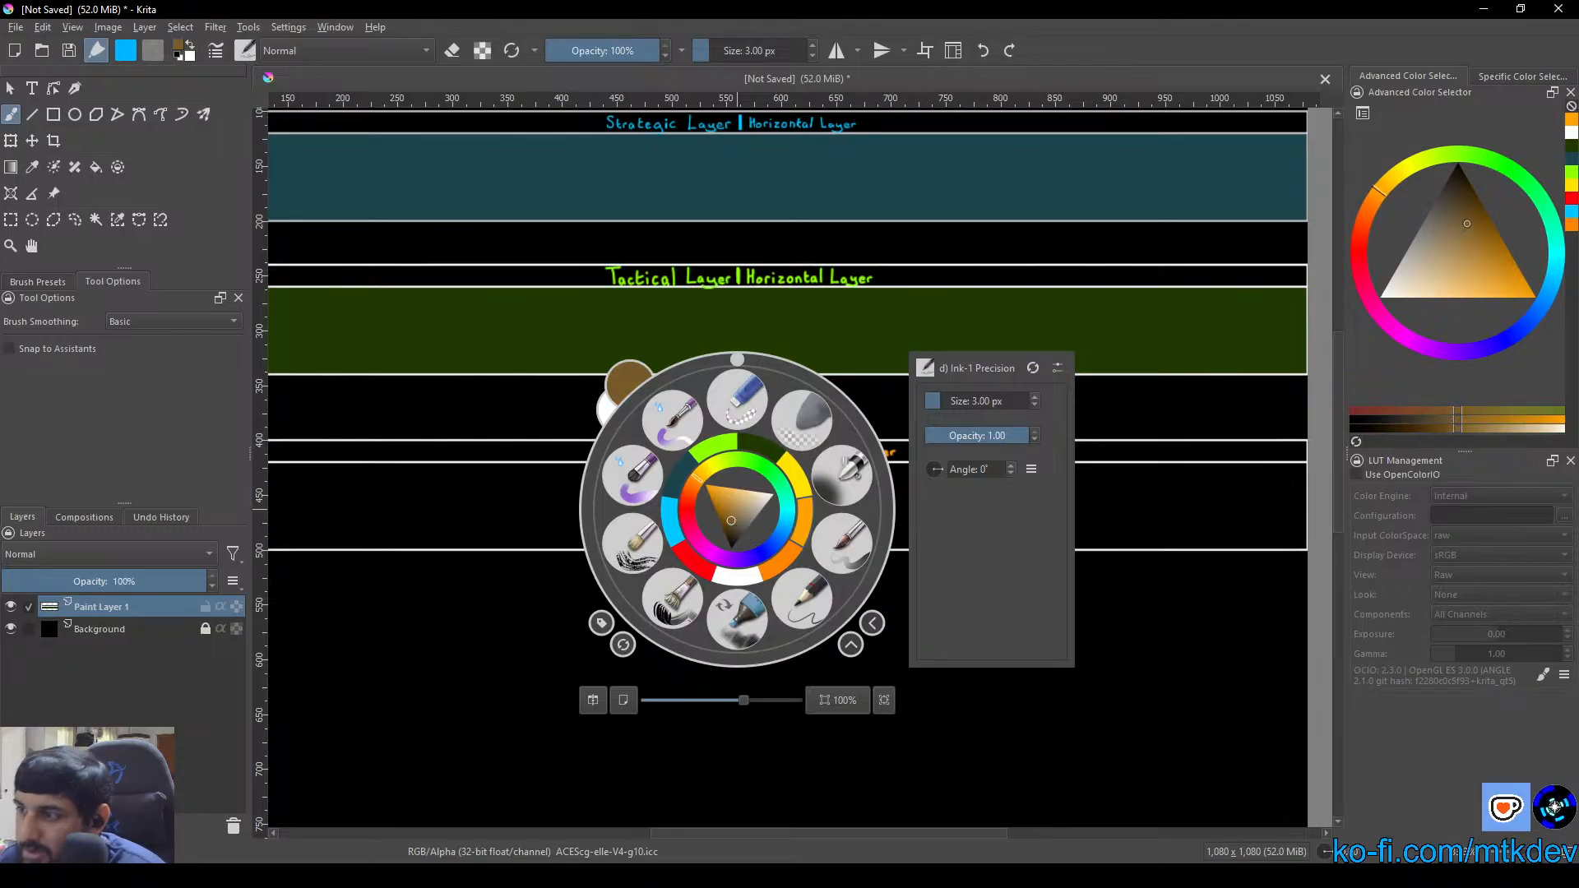
left_click(456, 392)
left_click(97, 167)
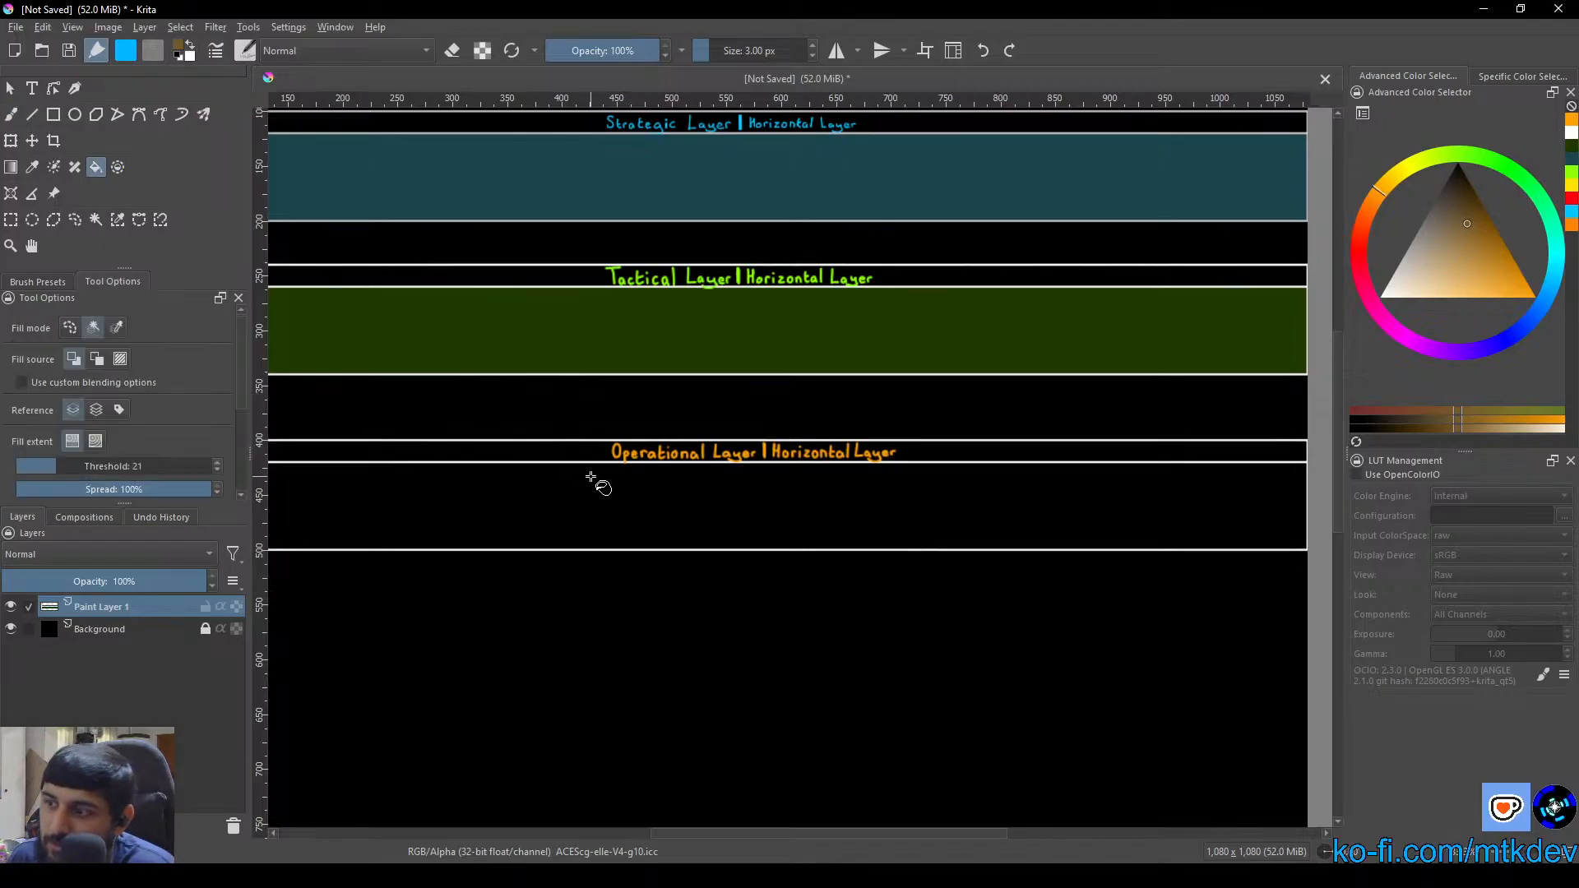
left_click(729, 535)
Switch to Perplexity to check the shared threads of the Project: AstroMiner space, and return to the Krita drawing
key("1")
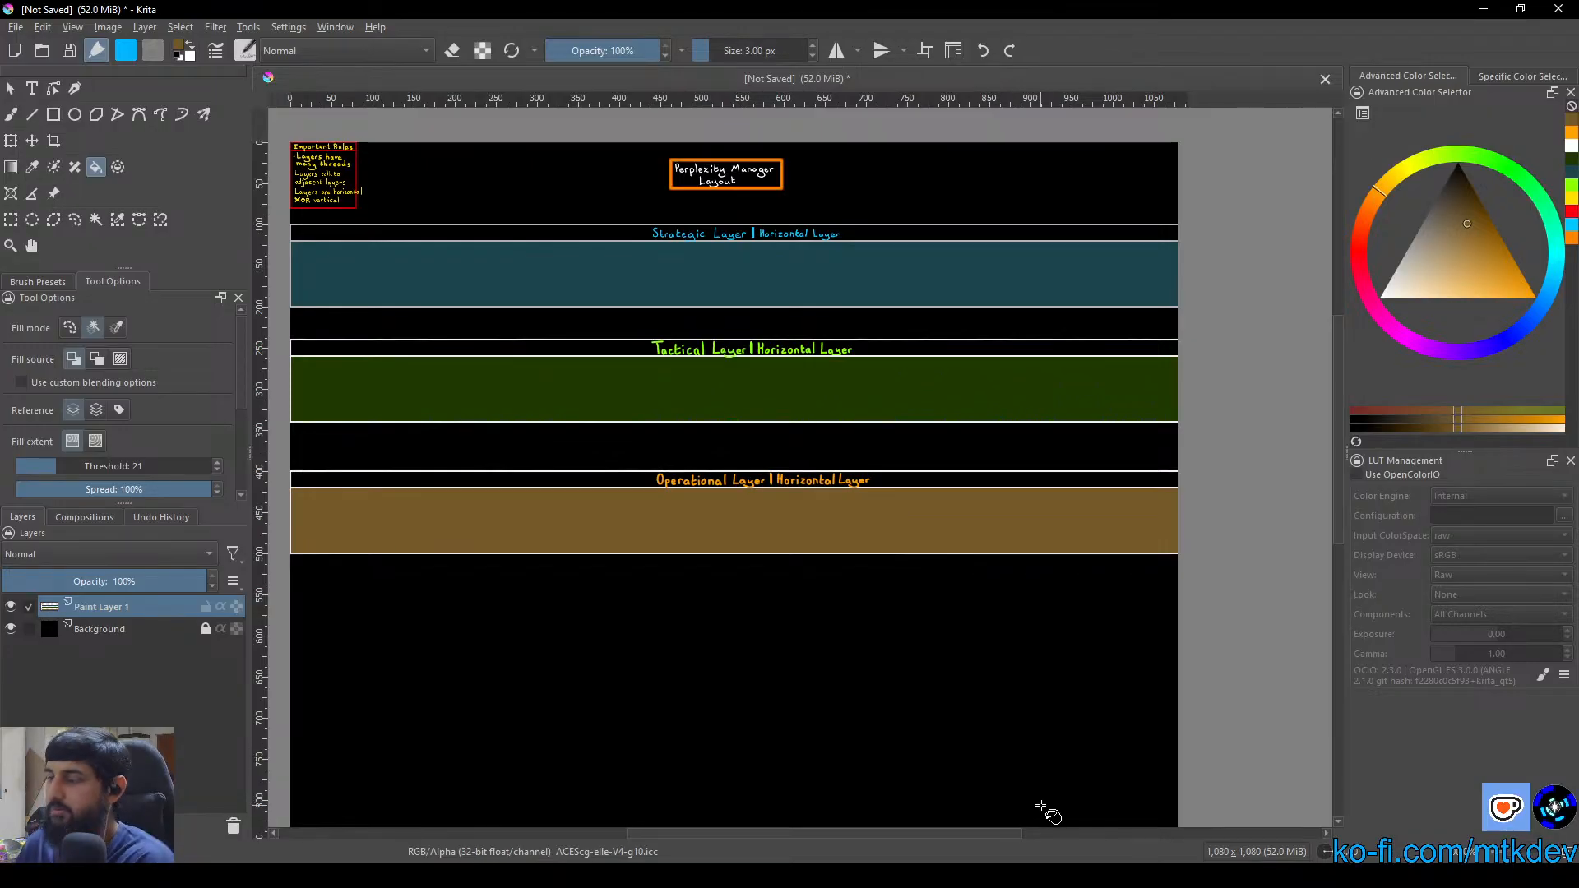
key("alt+Tab")
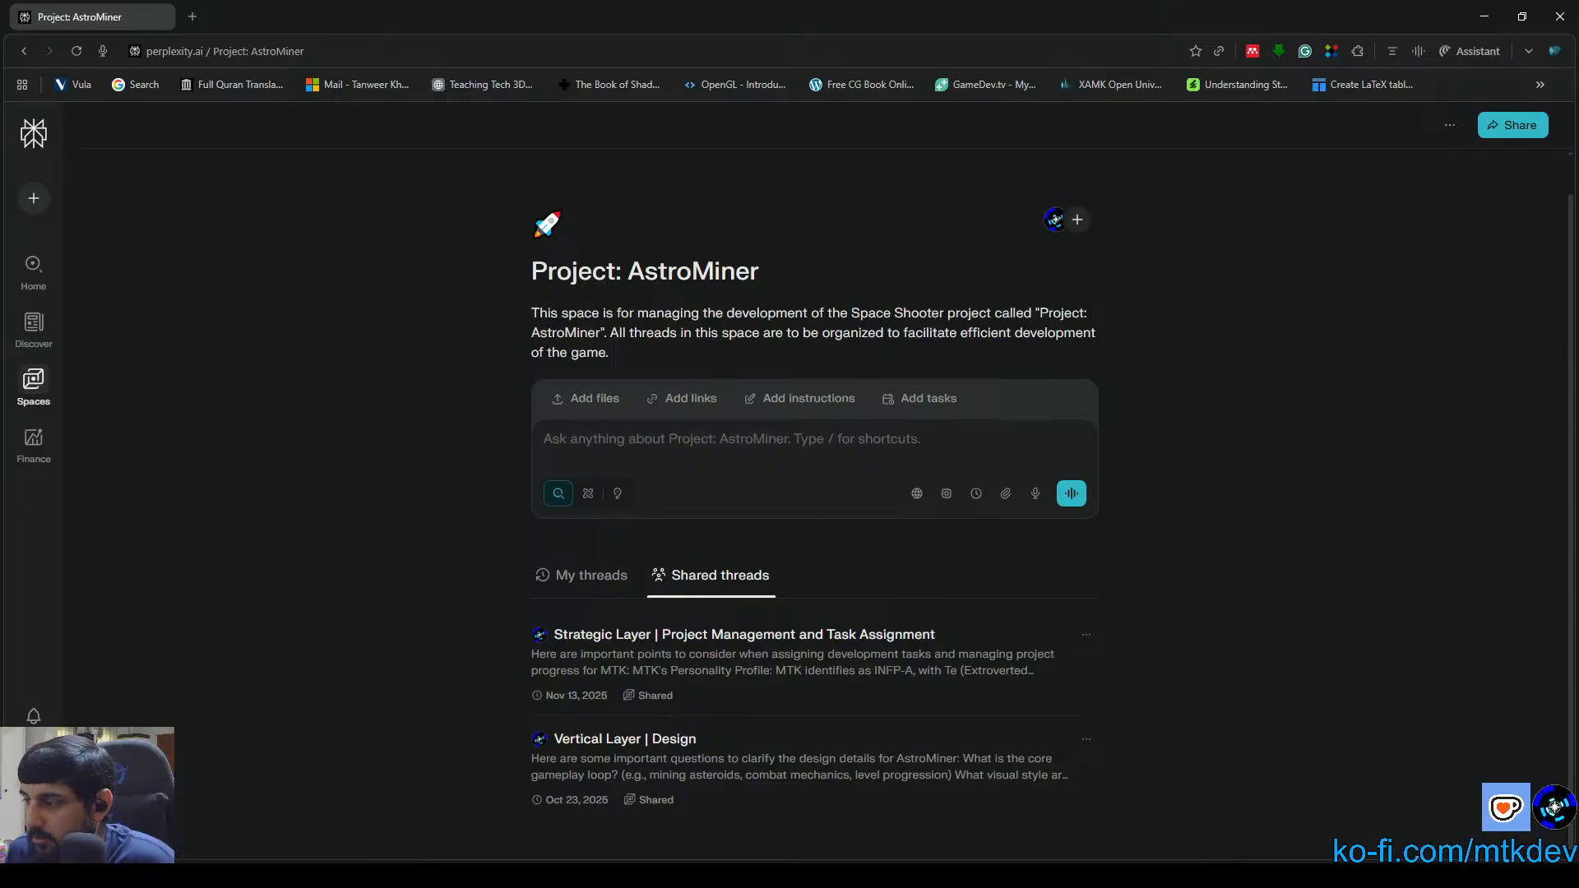
left_click(1231, 875)
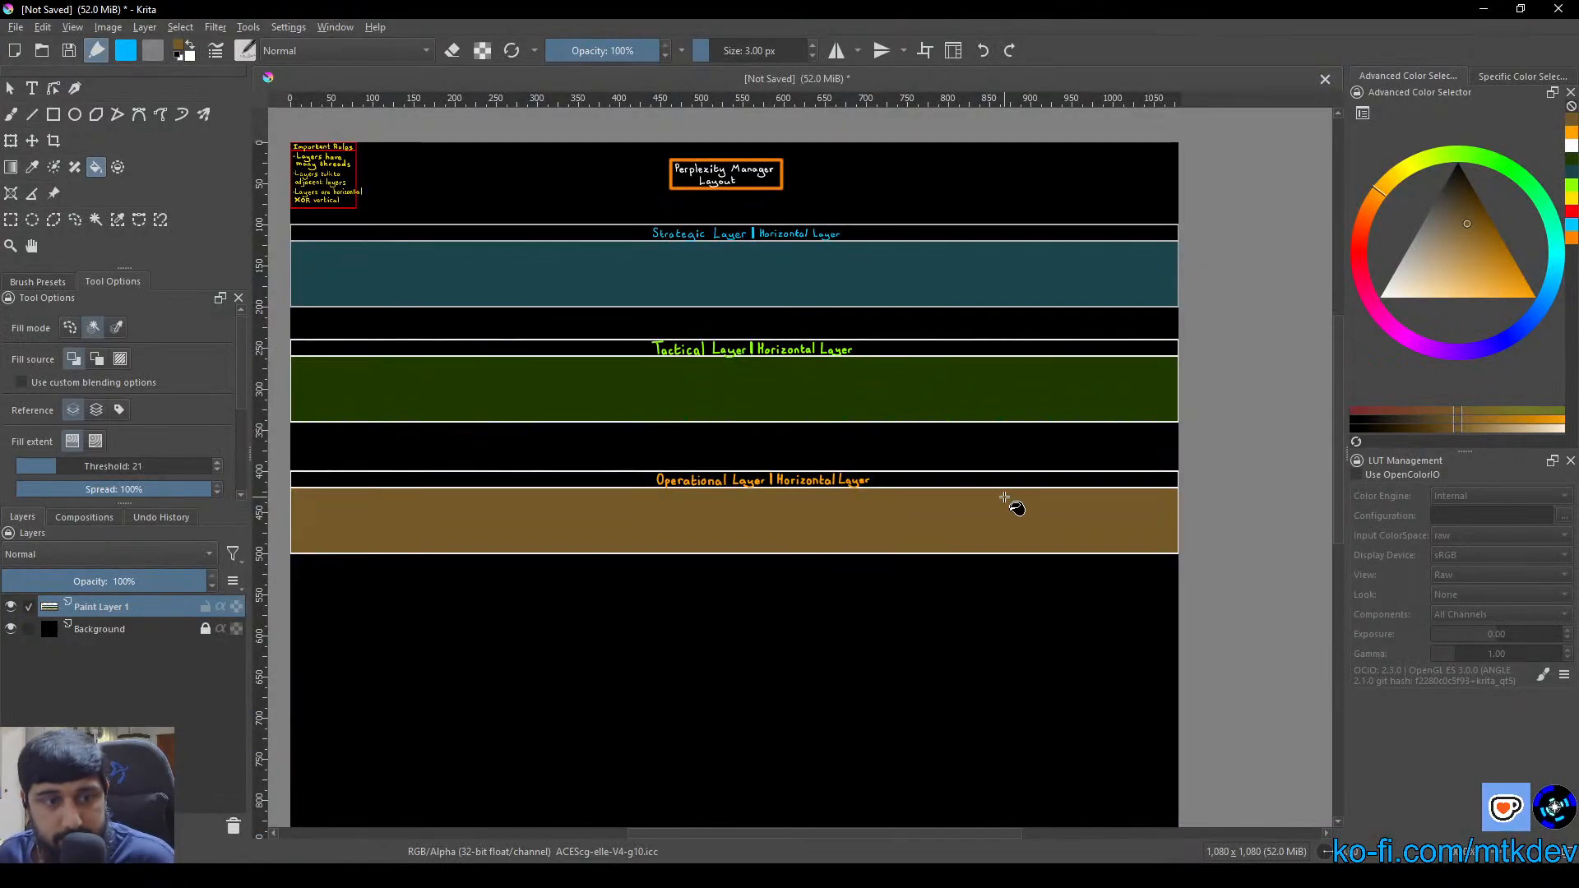
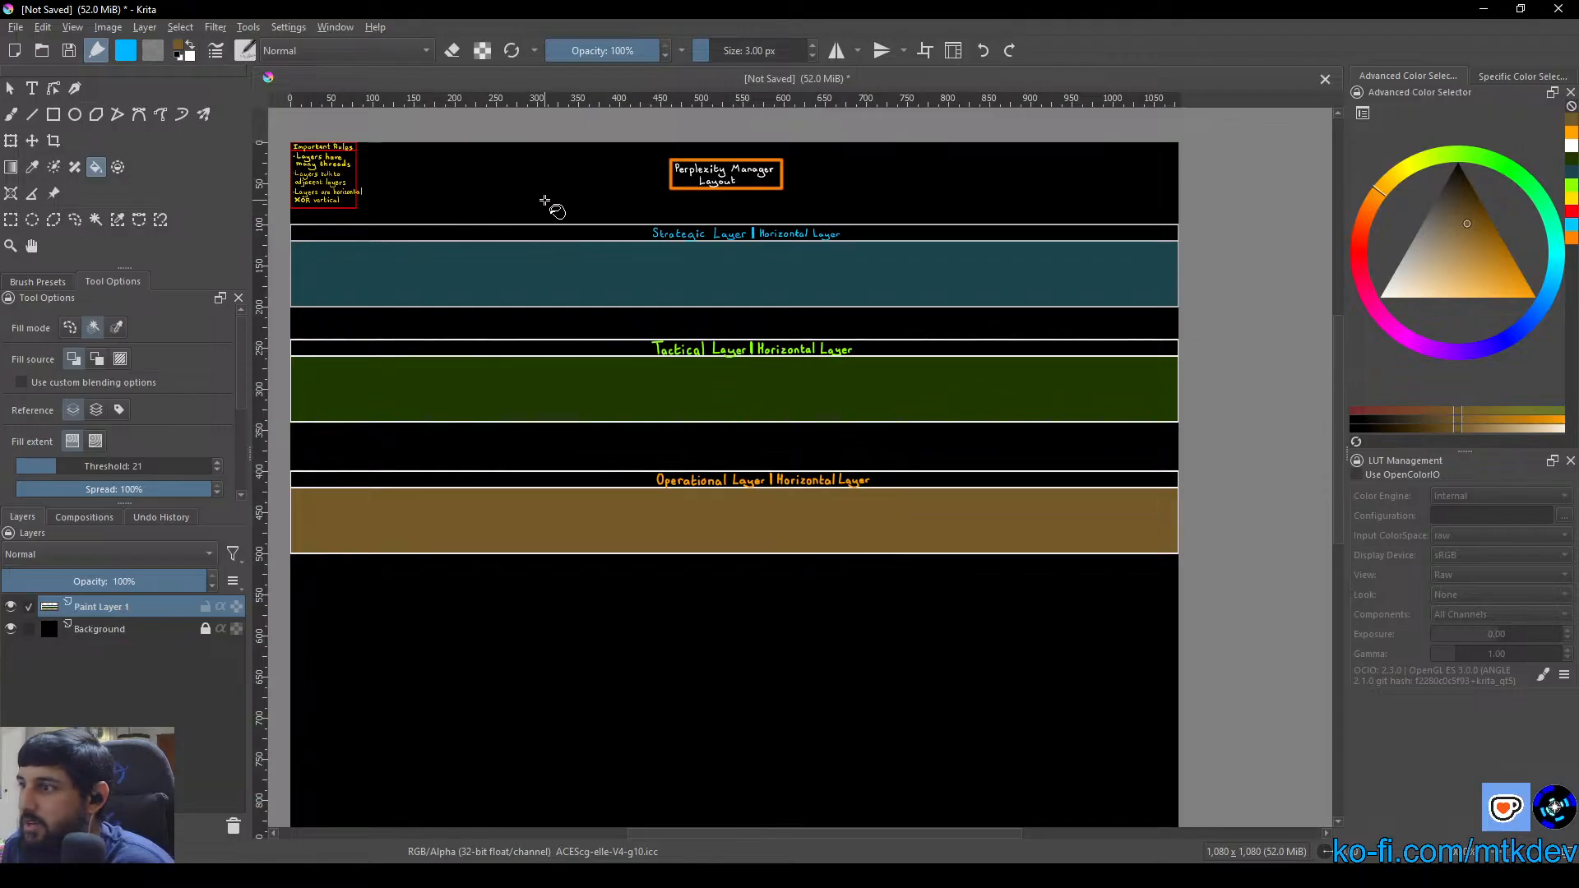
Try to draw an unfilled brown 100 × 980 px rectangle along the canvas's right edge, from the Strategic Layer box's upper line down
left_click(54, 114)
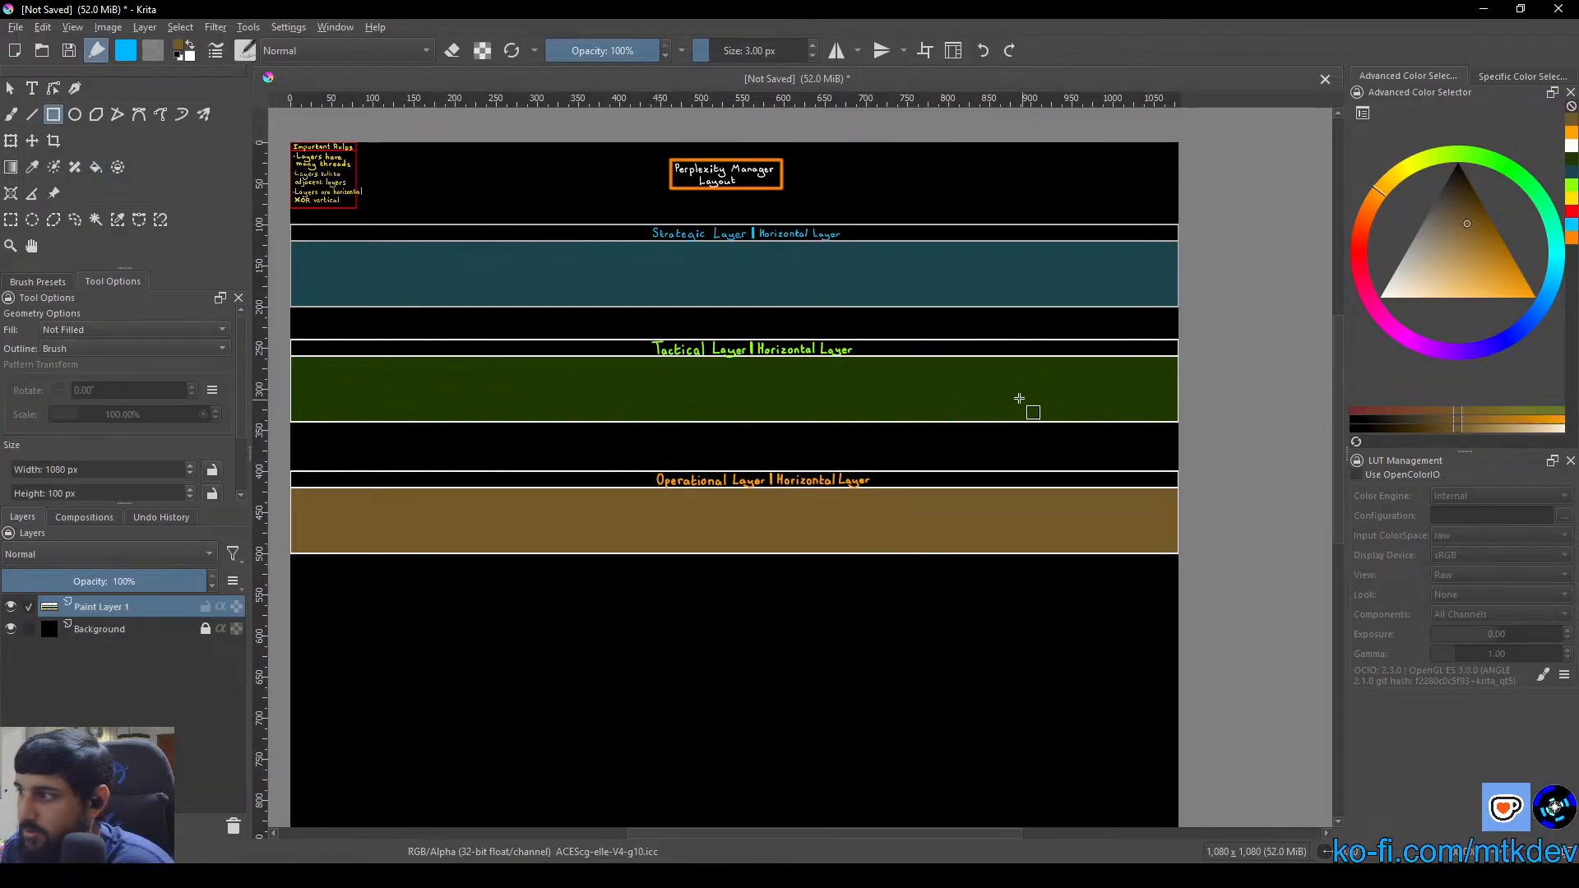
left_click_drag(1019, 398, 833, 353)
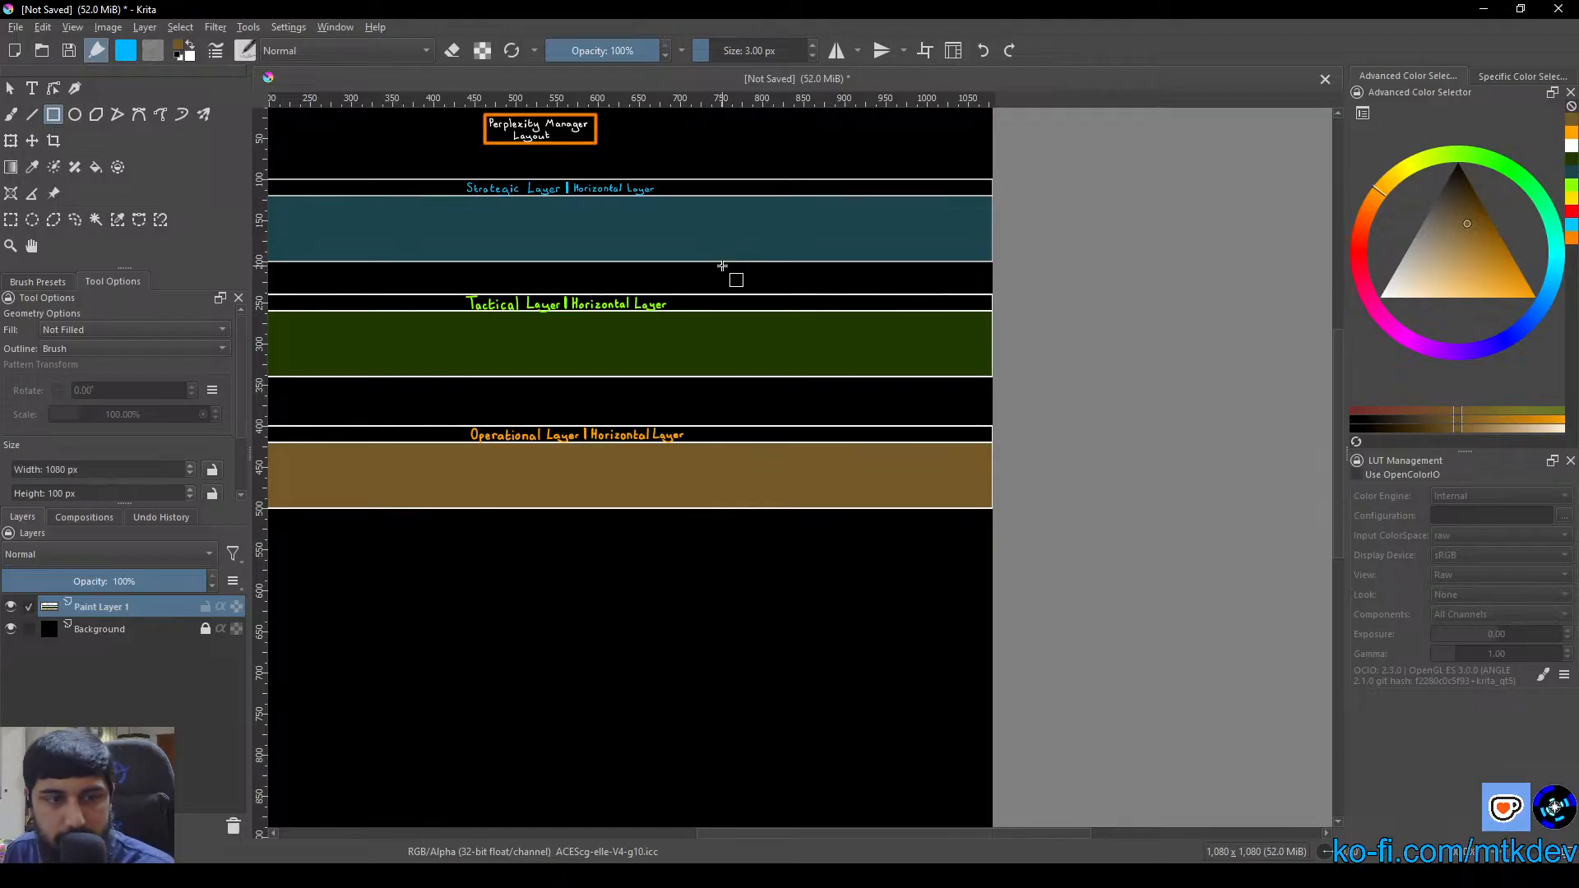
left_click_drag(925, 249, 795, 273)
scroll(819, 254, "up", 6)
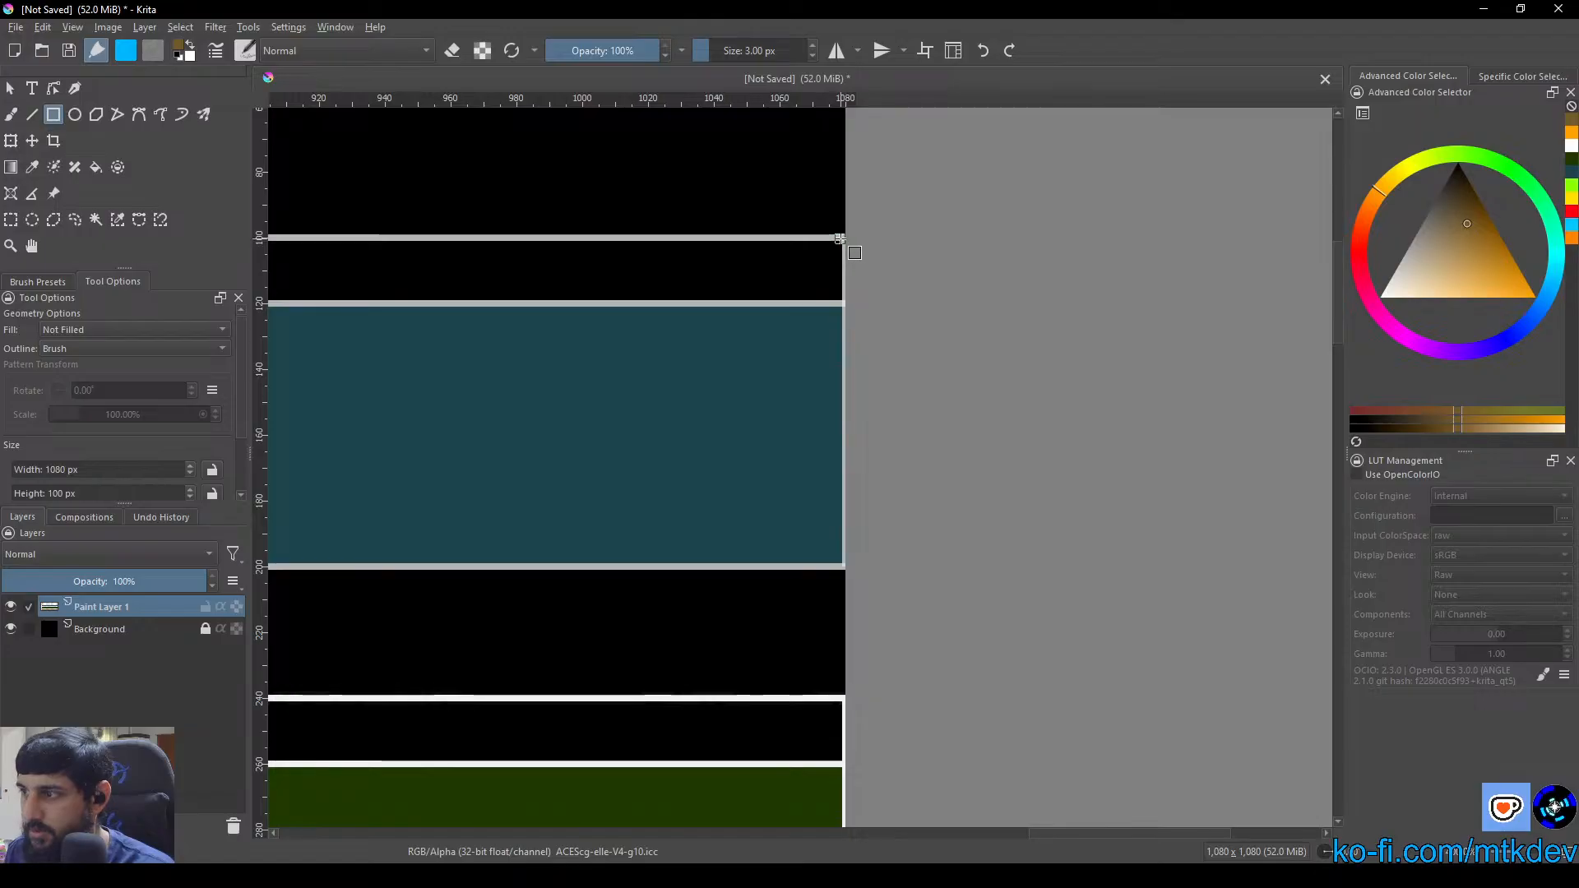
scroll(843, 240, "up", 8)
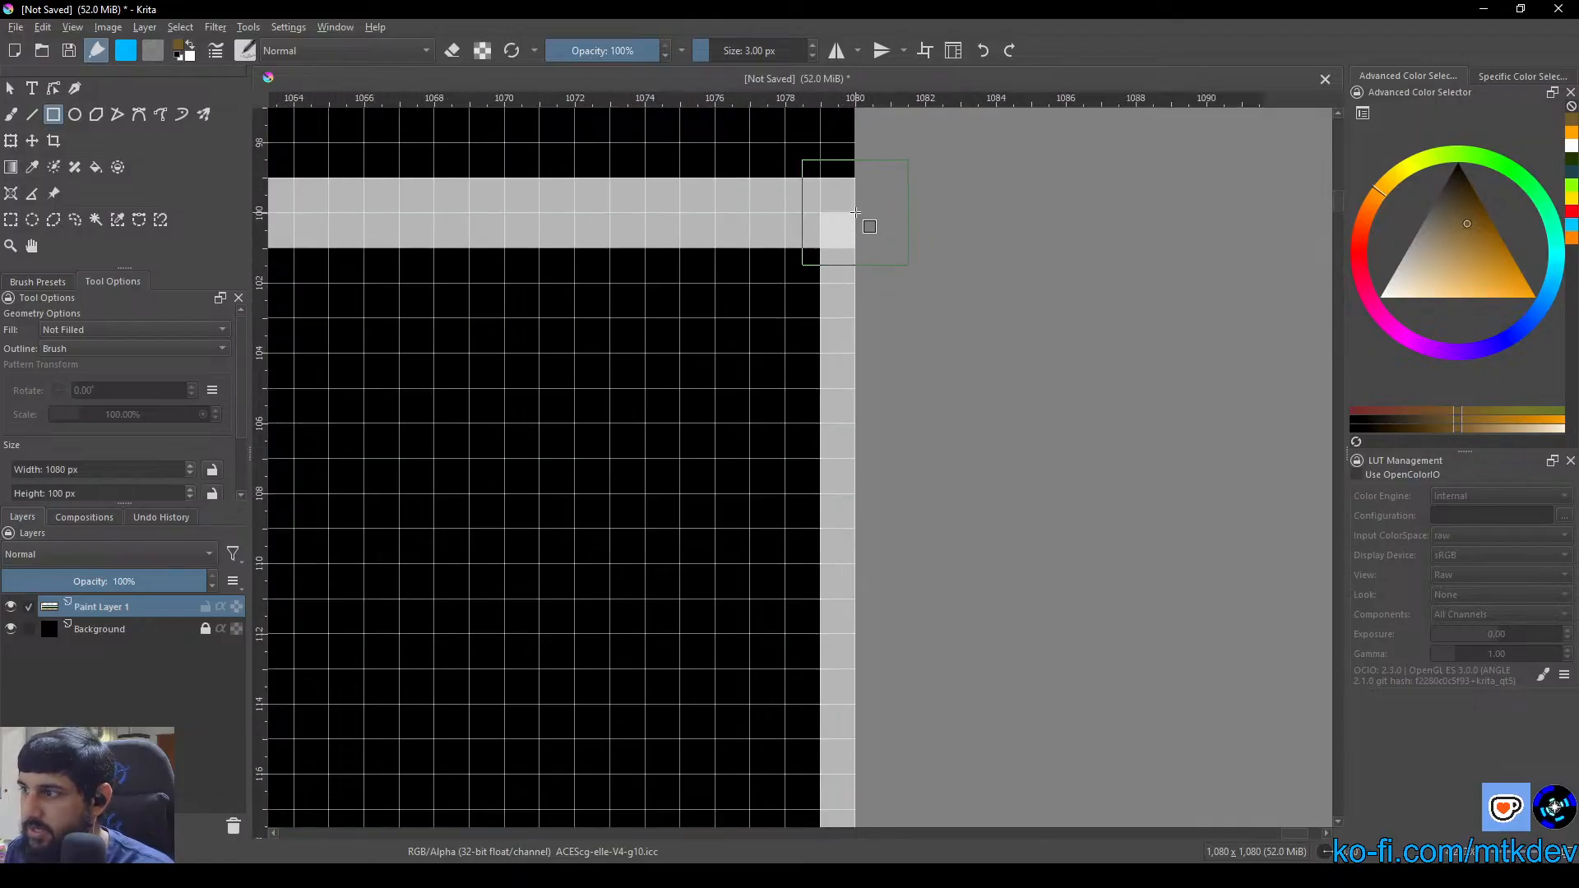
left_click_drag(855, 212, 393, 175)
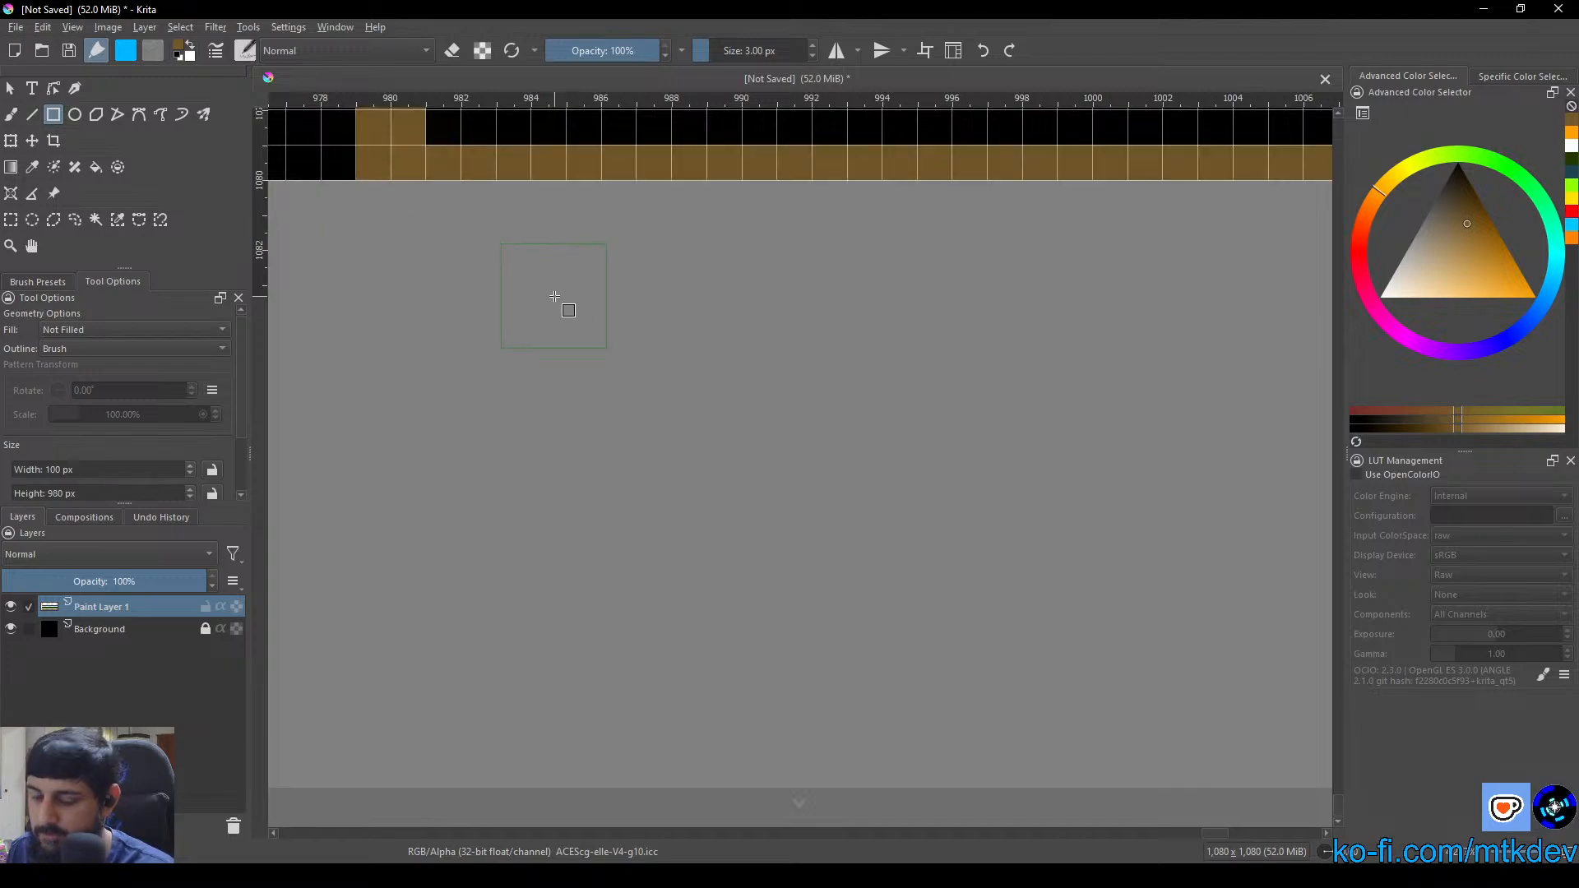
scroll(555, 300, "down", 10)
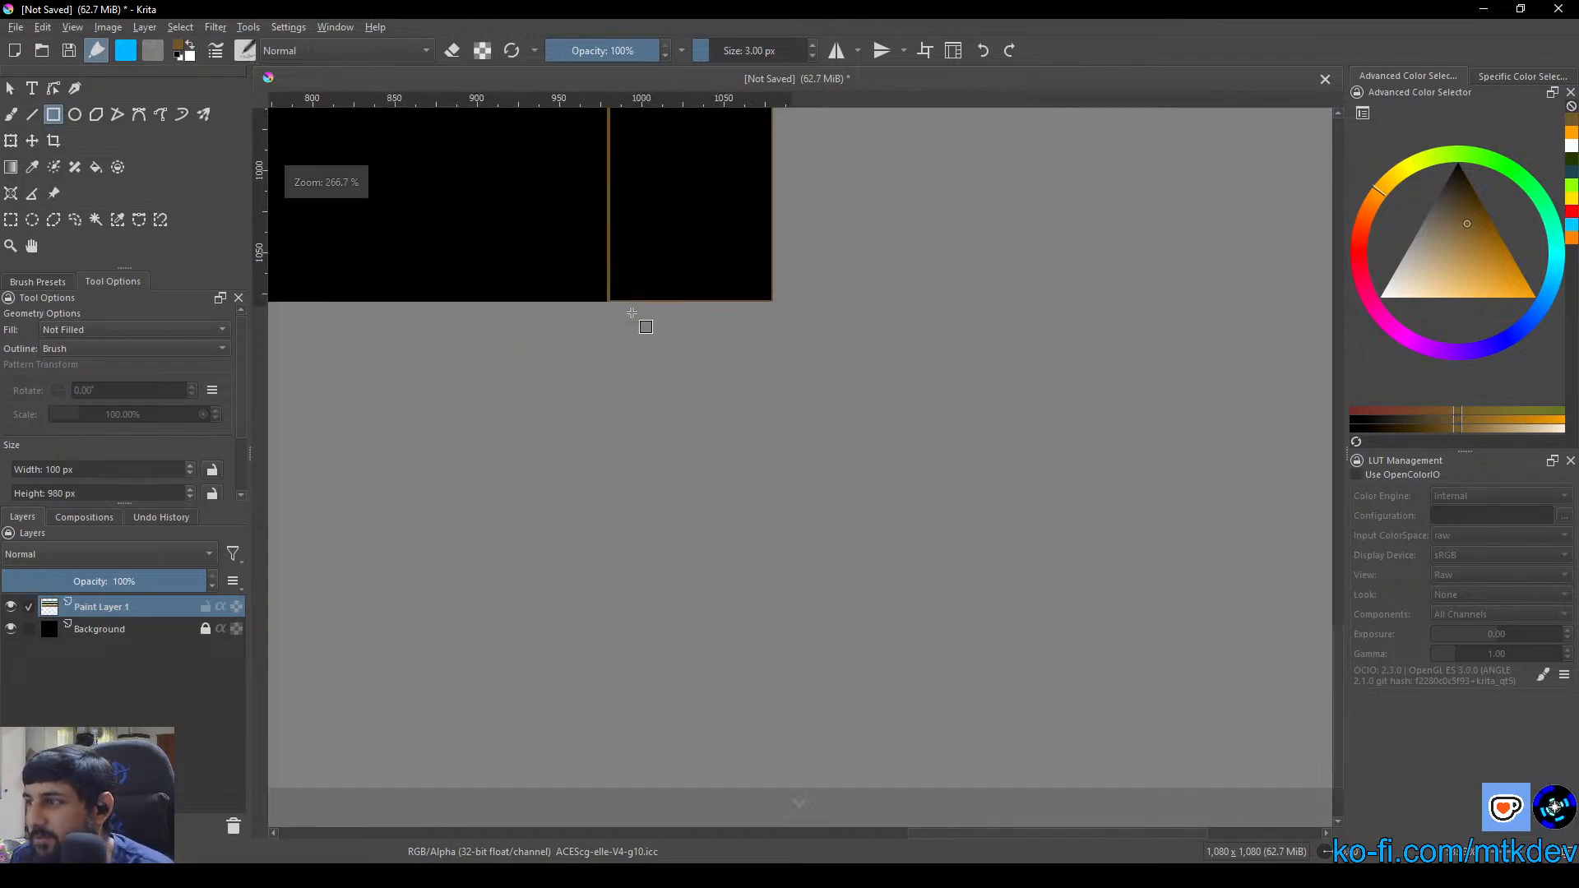
scroll(647, 290, "up", 3)
left_click_drag(669, 228, 671, 514)
scroll(695, 376, "down", 5)
left_click_drag(718, 306, 720, 496)
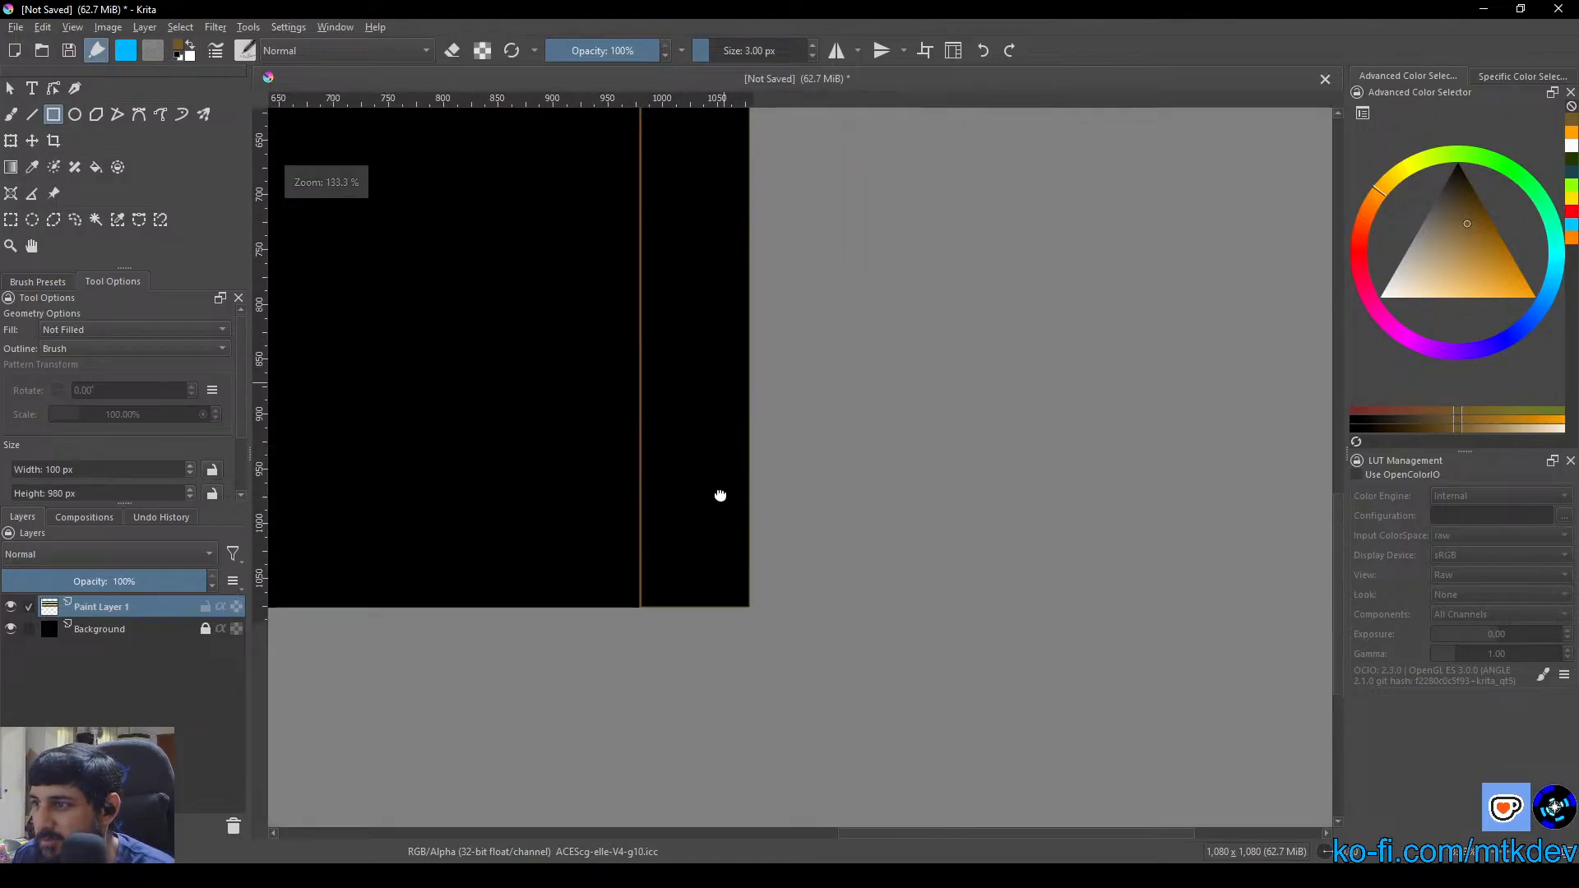
key("ctrl+z")
Draw an unfilled white 100 × 980 px rectangle along the canvas's right edge, from the Strategic Layer box's upper corner to the canvas bottom
right_click(727, 472)
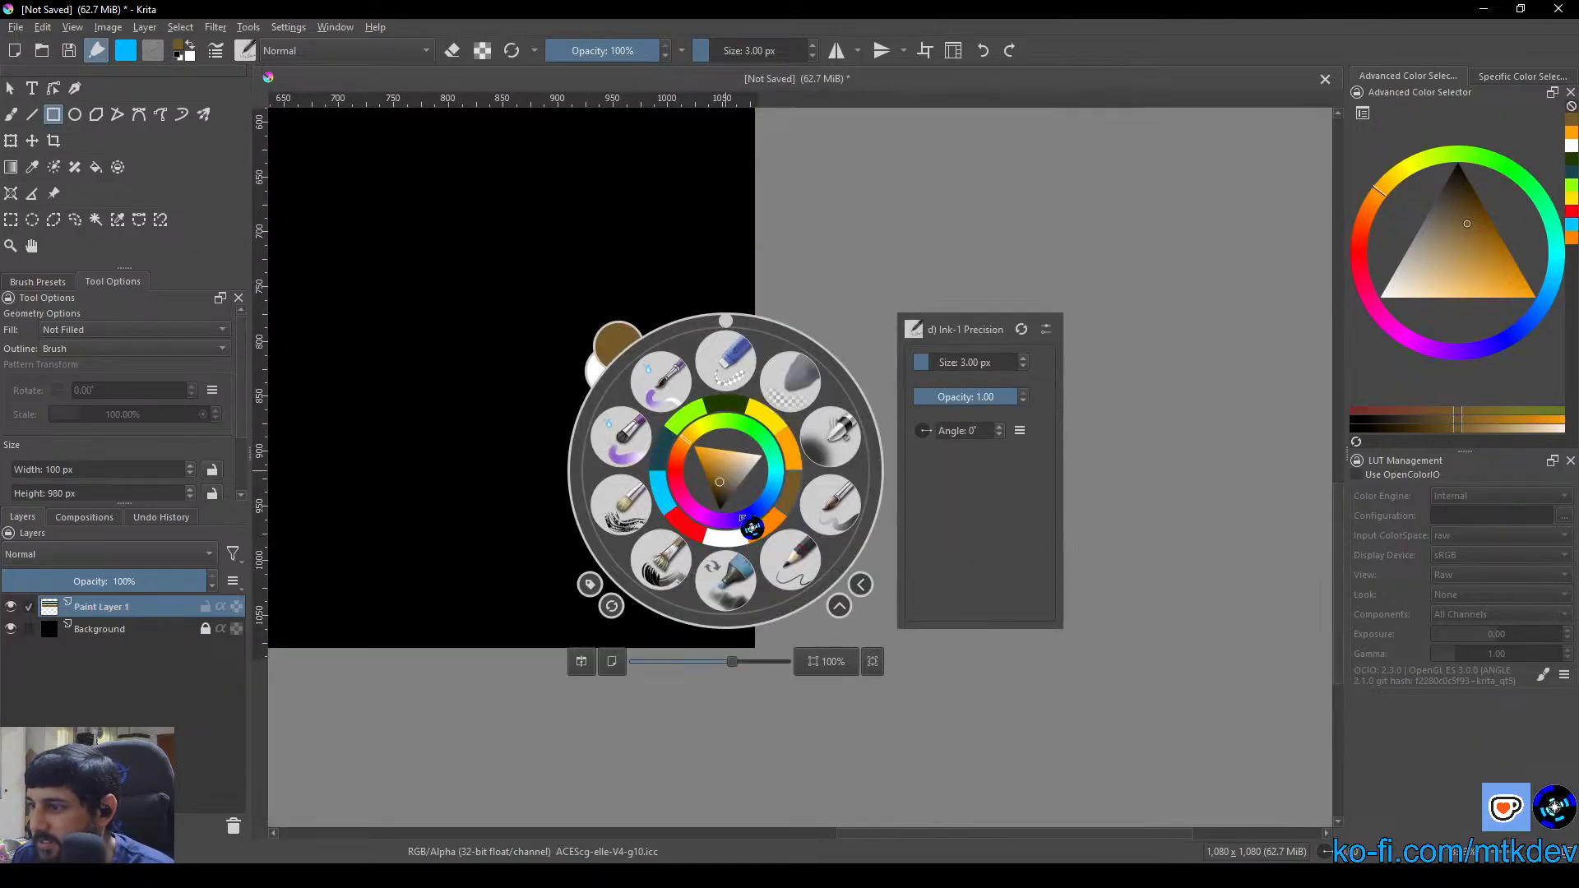
left_click(732, 533)
scroll(726, 383, "up", 5)
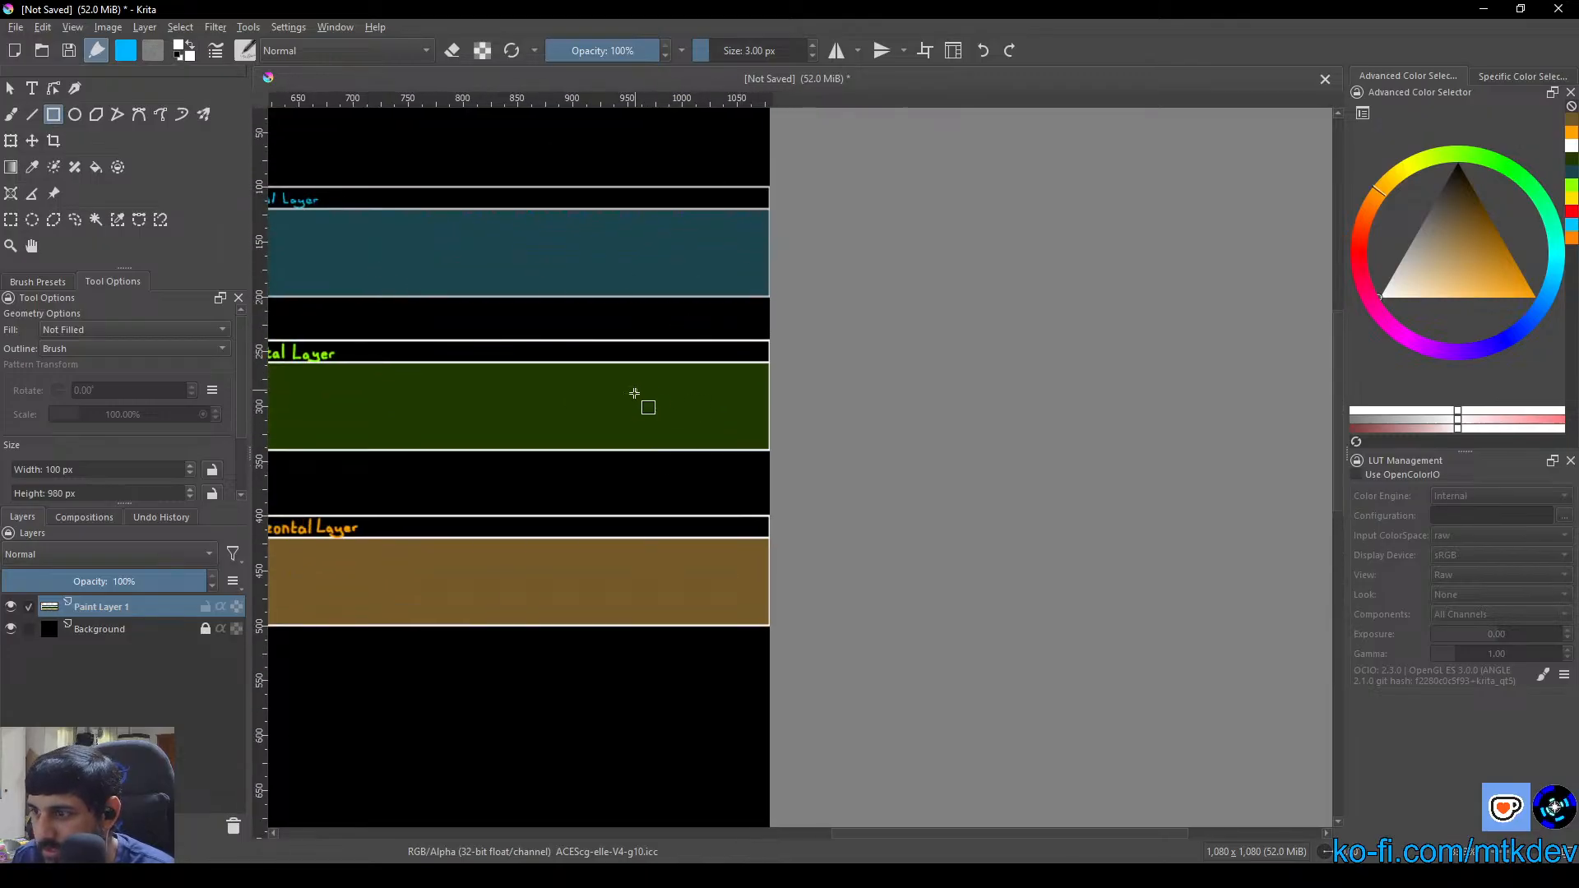
scroll(689, 477, "down", 2)
scroll(736, 379, "up", 4)
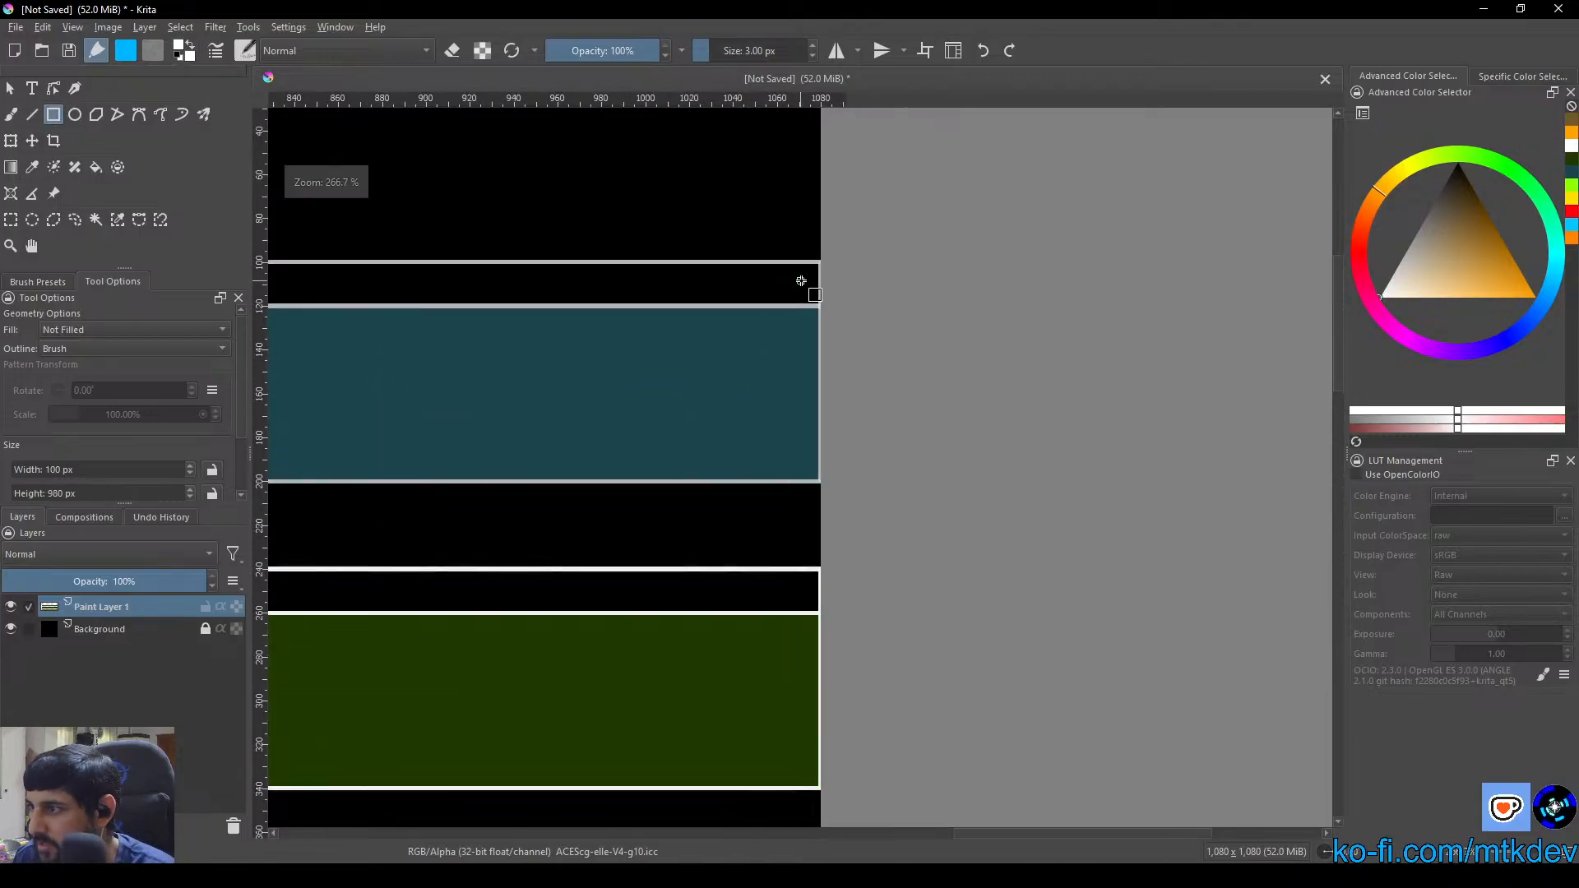
scroll(801, 280, "up", 5)
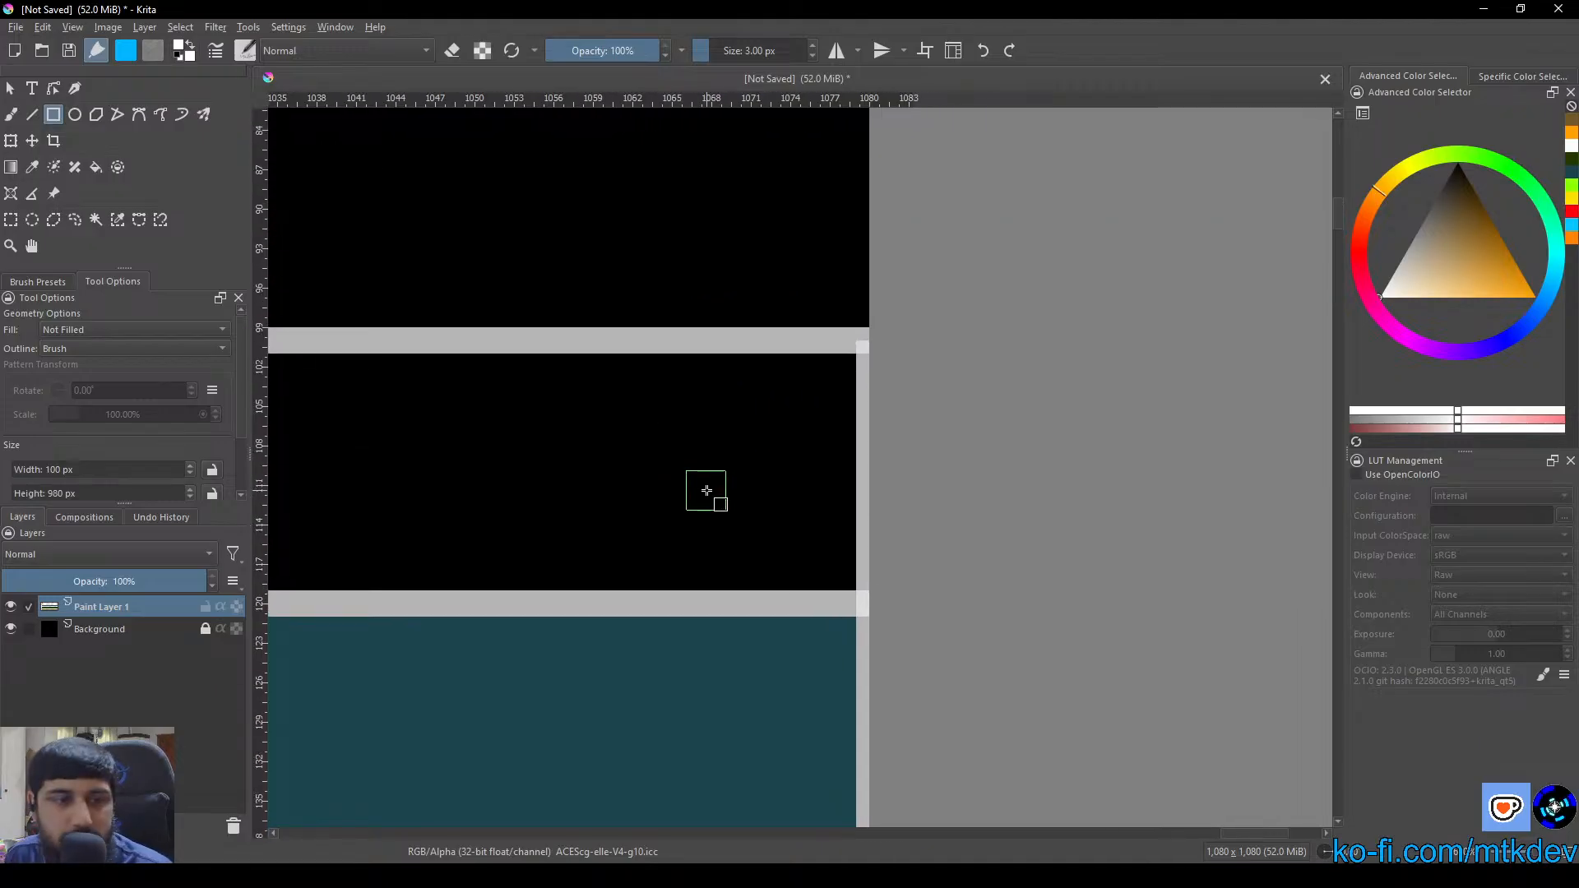
scroll(862, 342, "up", 2)
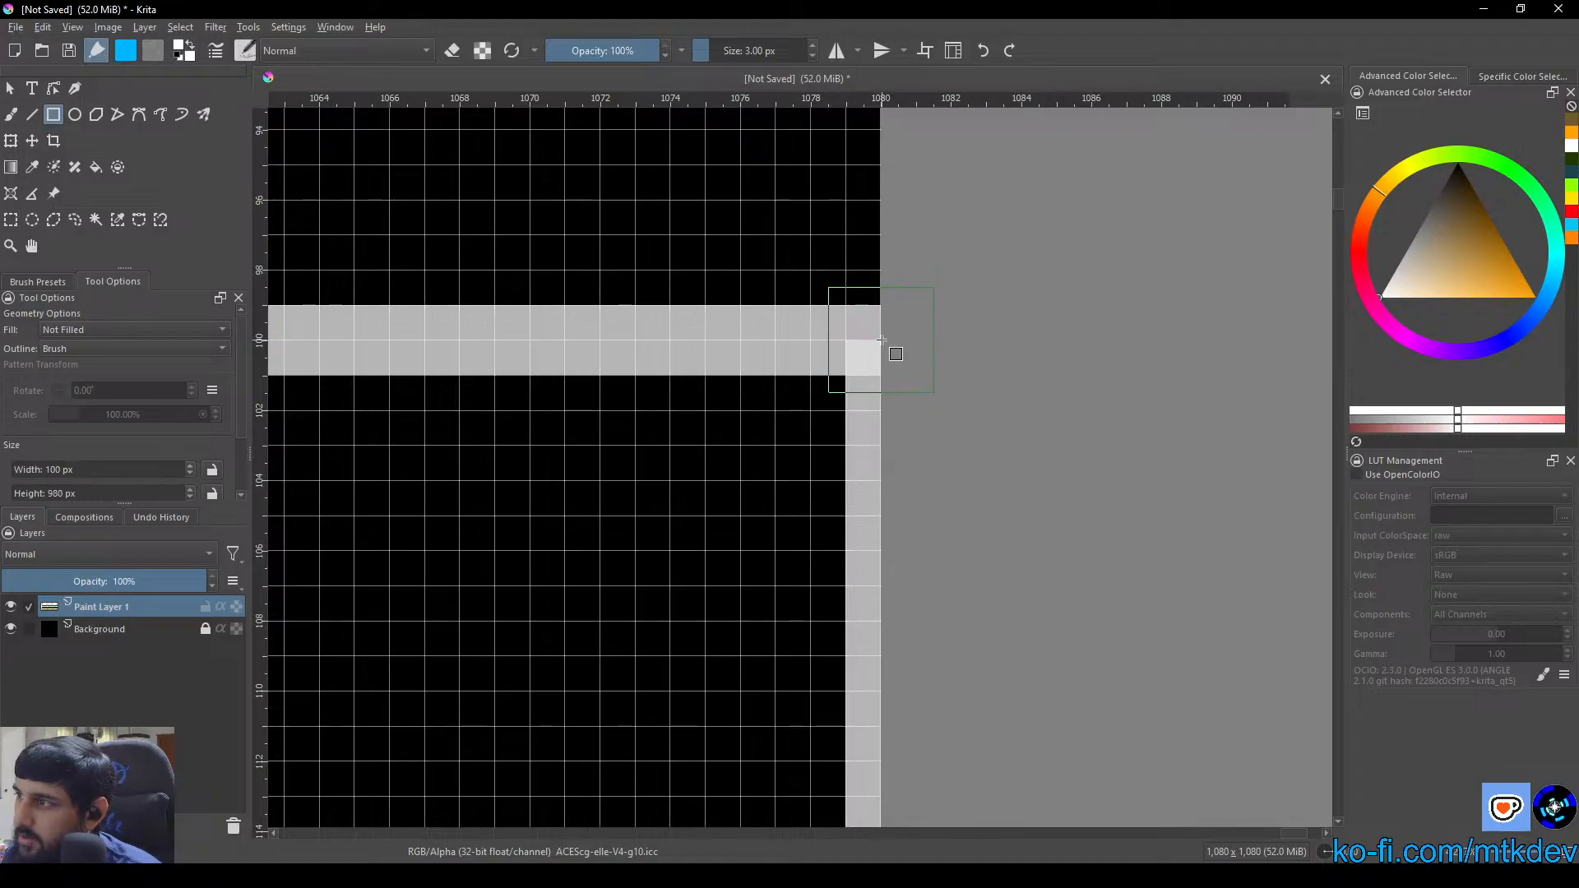
left_click_drag(881, 340, 822, 665)
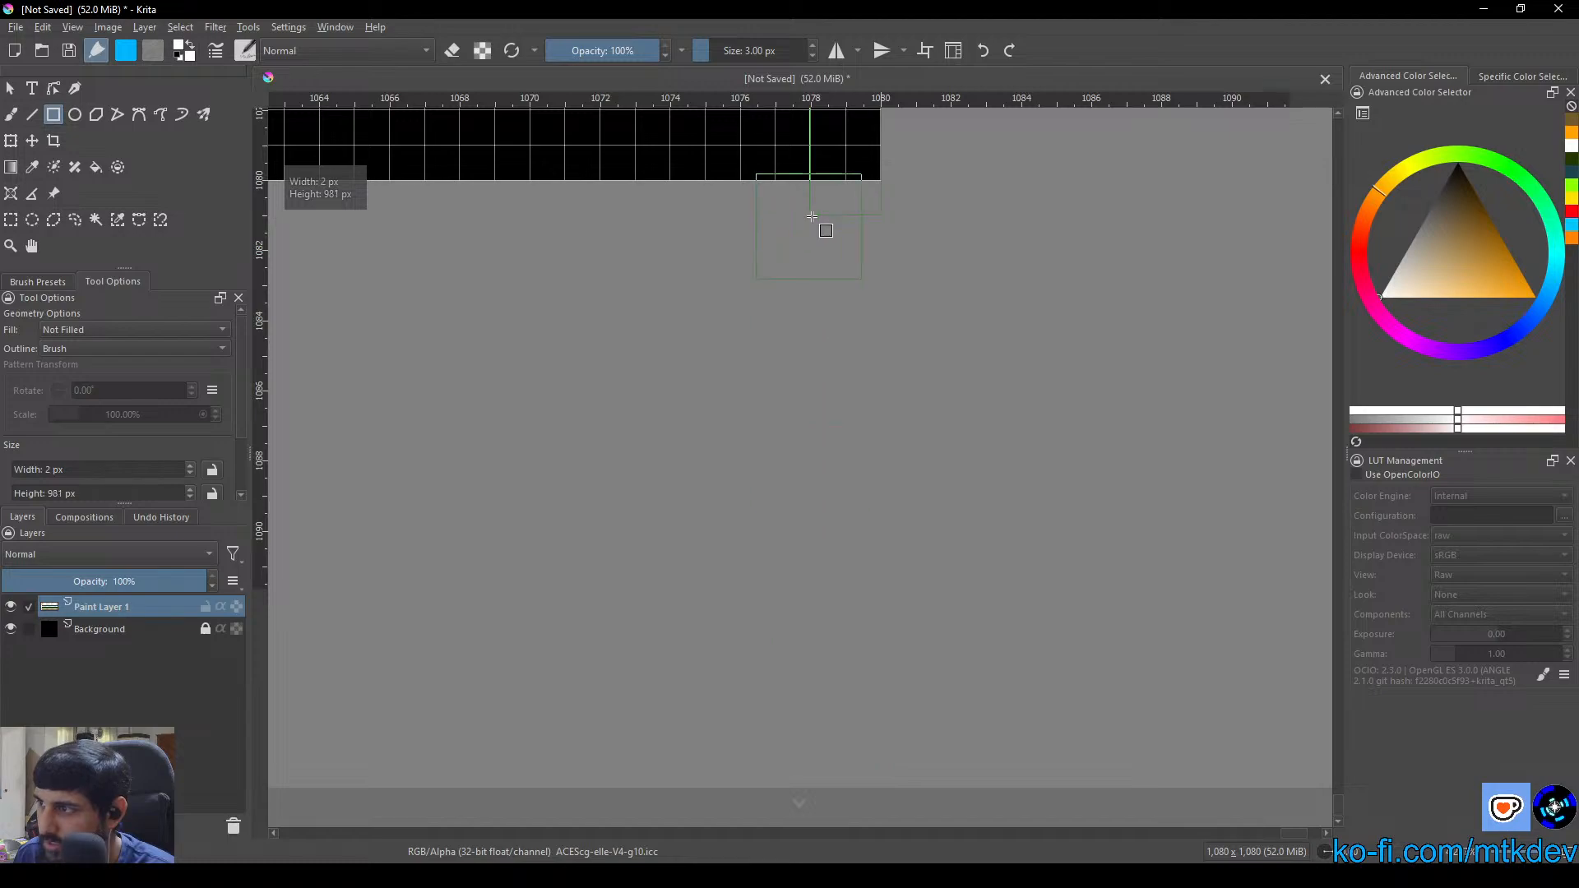
left_click_drag(816, 200, 1110, 225)
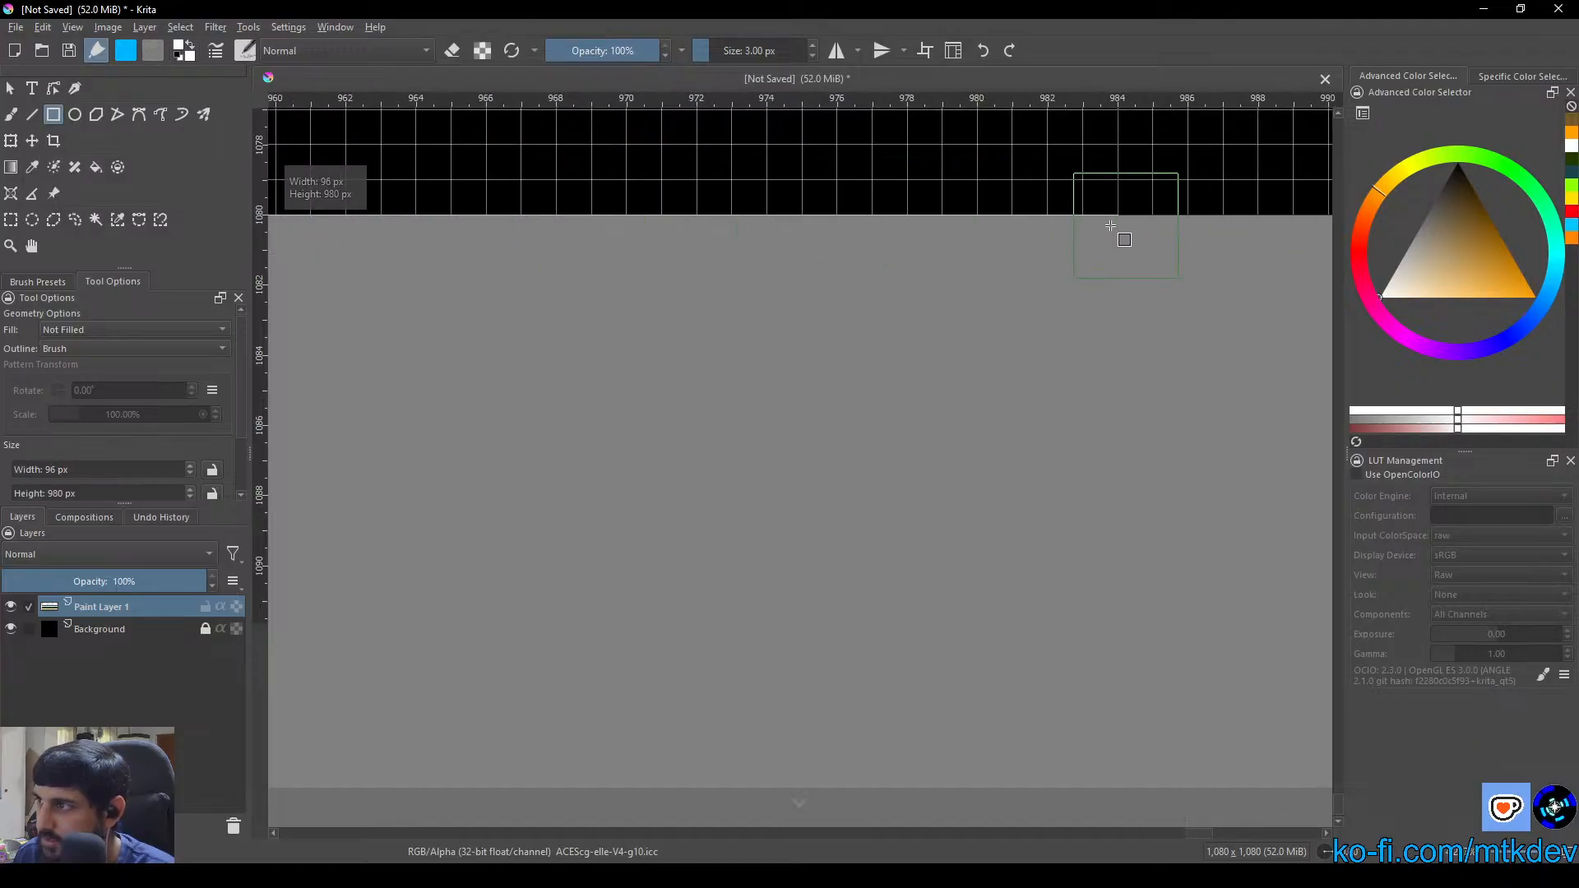
left_click_drag(1001, 223, 744, 462)
scroll(1044, 329, "down", 8)
left_click_drag(867, 291, 717, 699)
left_click_drag(810, 239, 780, 660)
left_click_drag(784, 262, 768, 567)
left_click_drag(769, 397, 751, 639)
left_click_drag(723, 490, 730, 443)
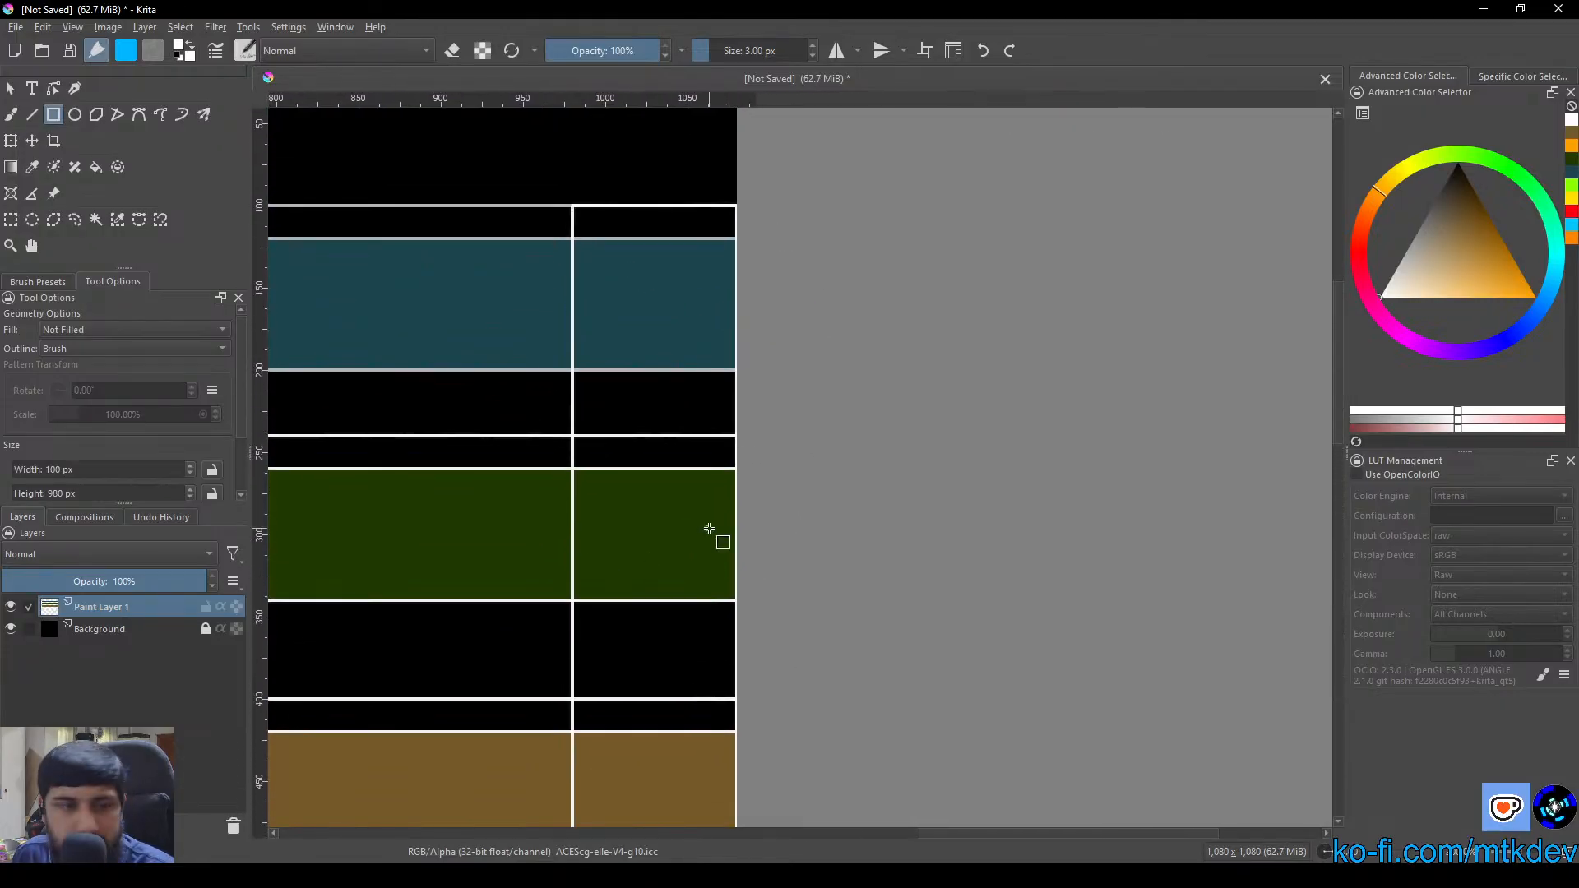
Fill the blue, green and brown layer areas inside the new vertical column with black using the Fill tool
scroll(703, 544, "down", 2)
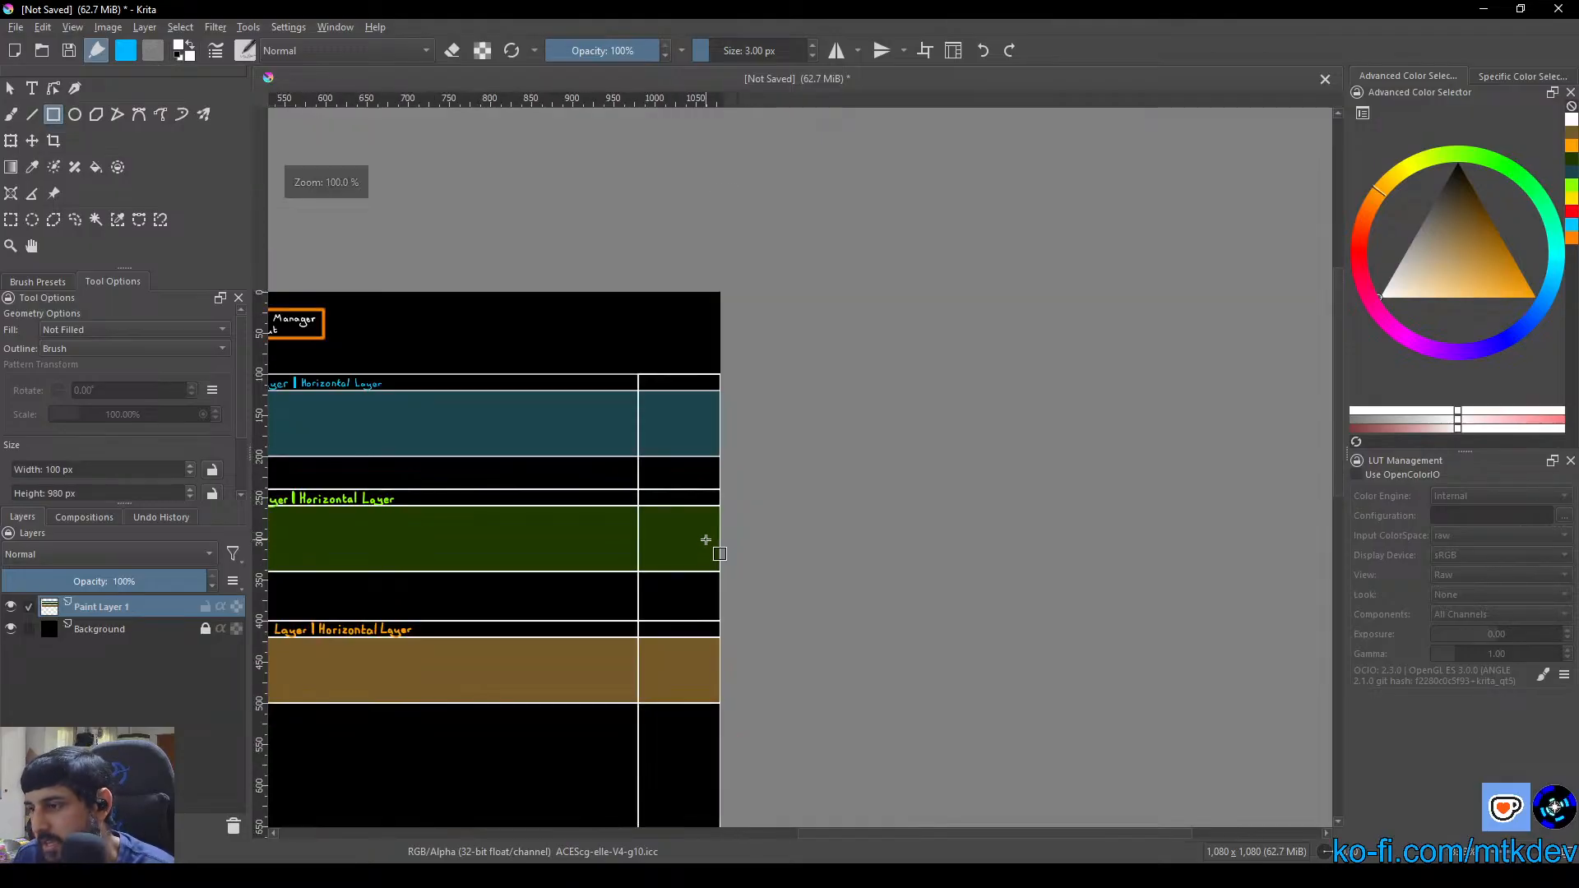
left_click_drag(699, 582, 637, 342)
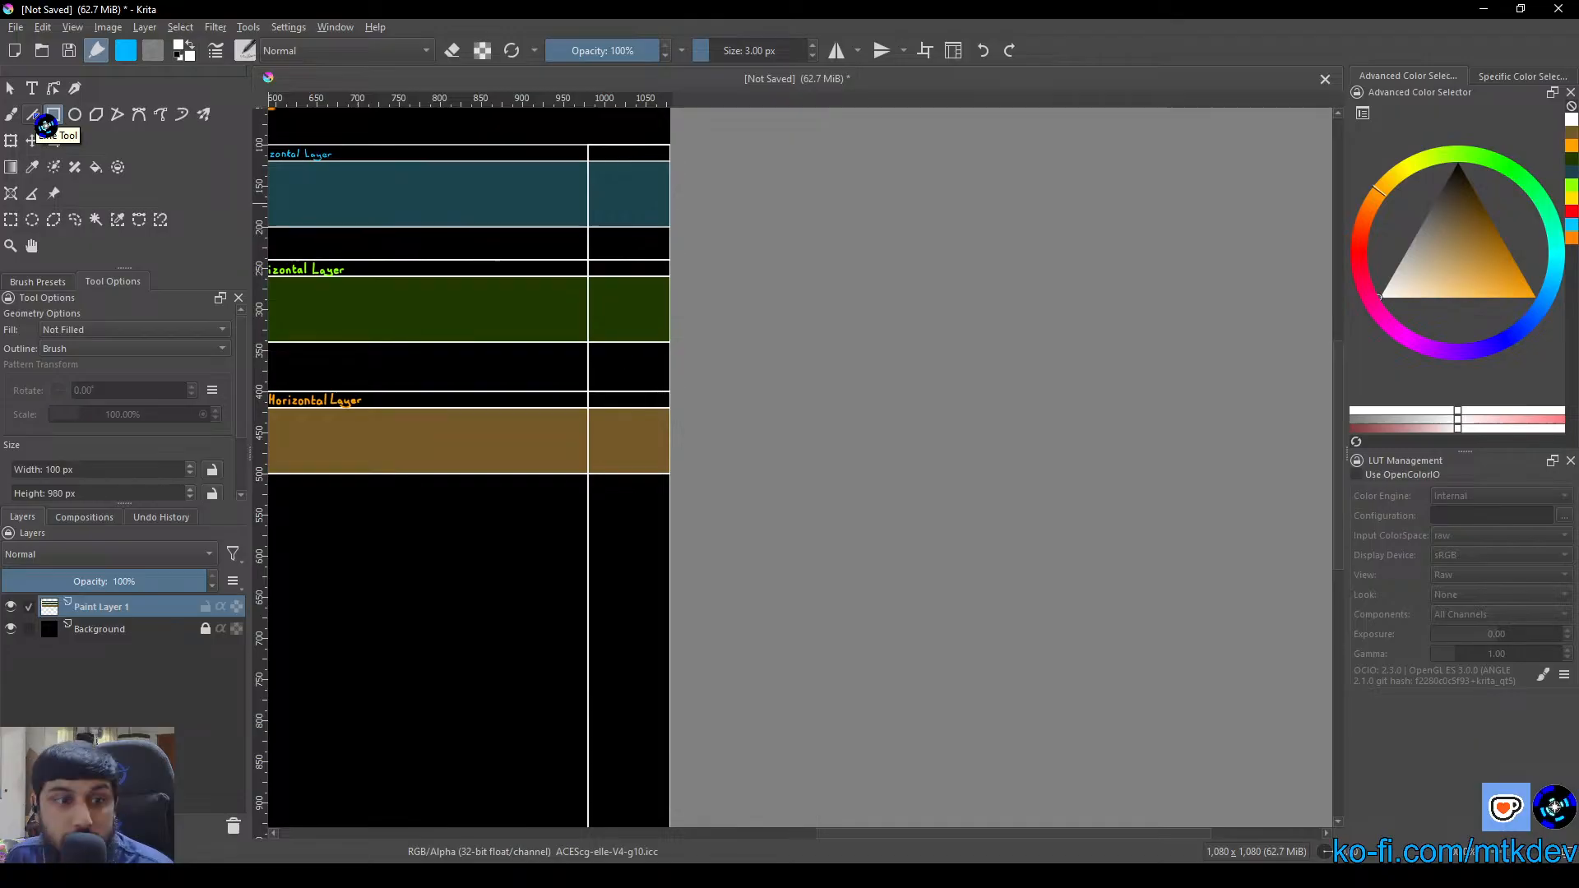
left_click(96, 168)
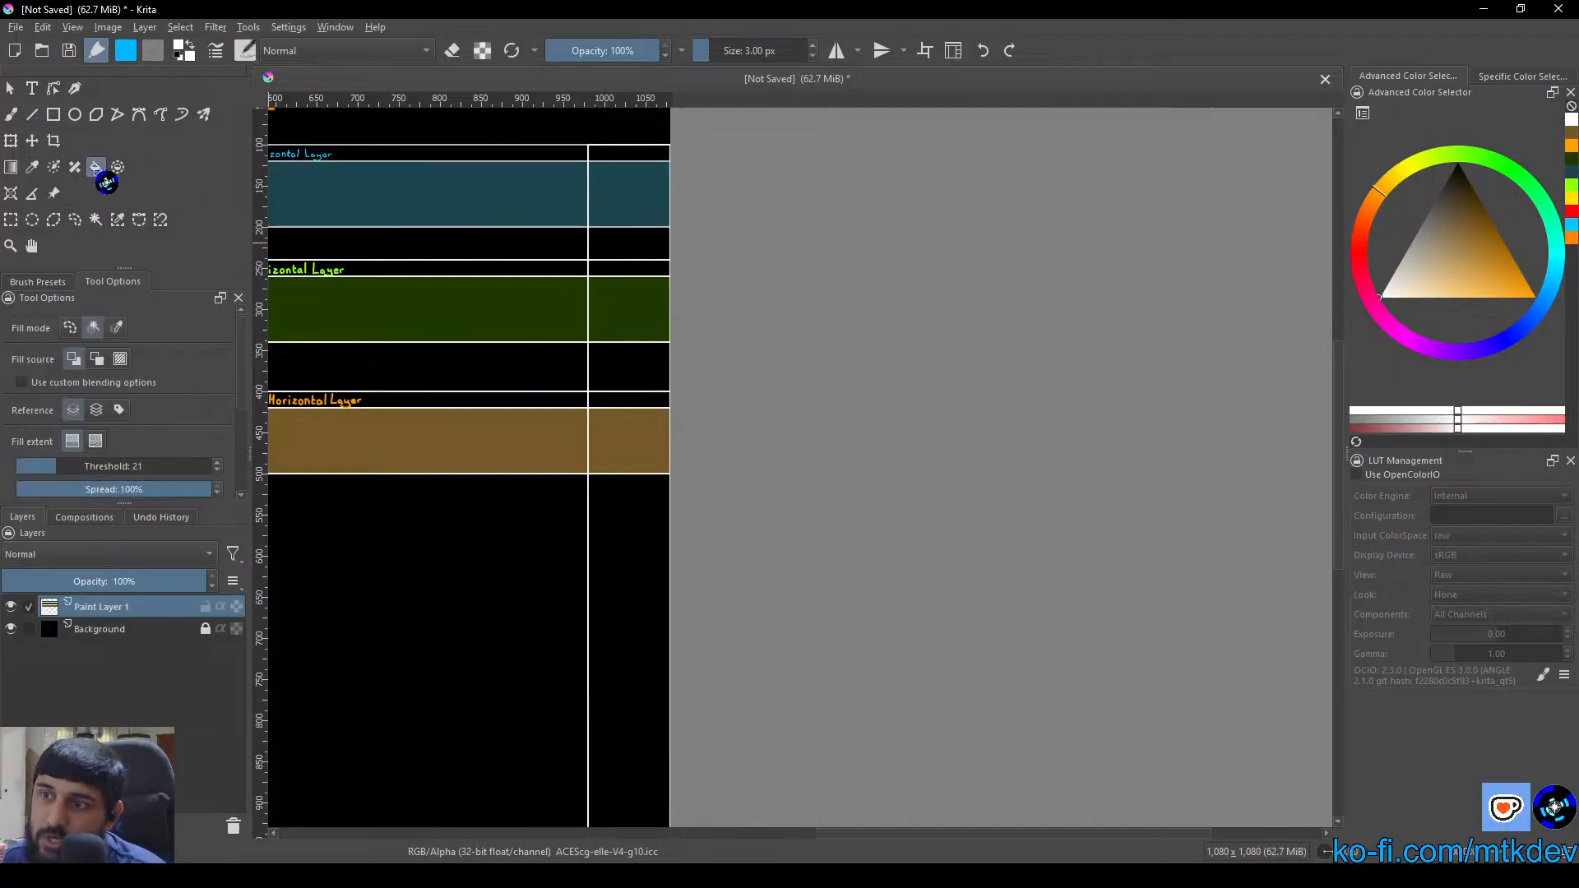
right_click(615, 198)
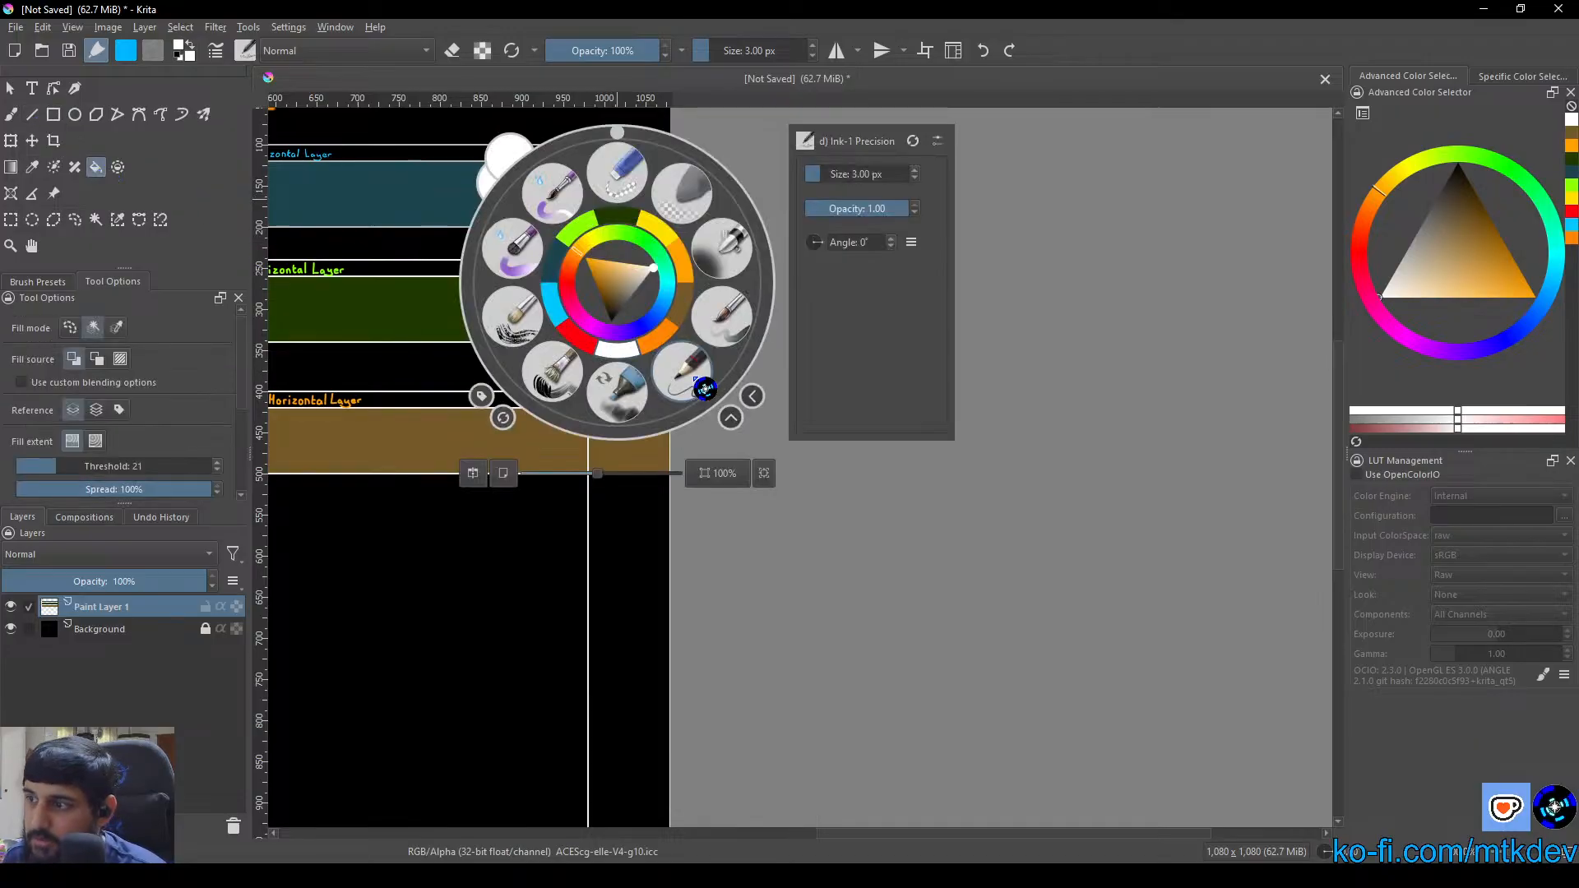
left_click(564, 528)
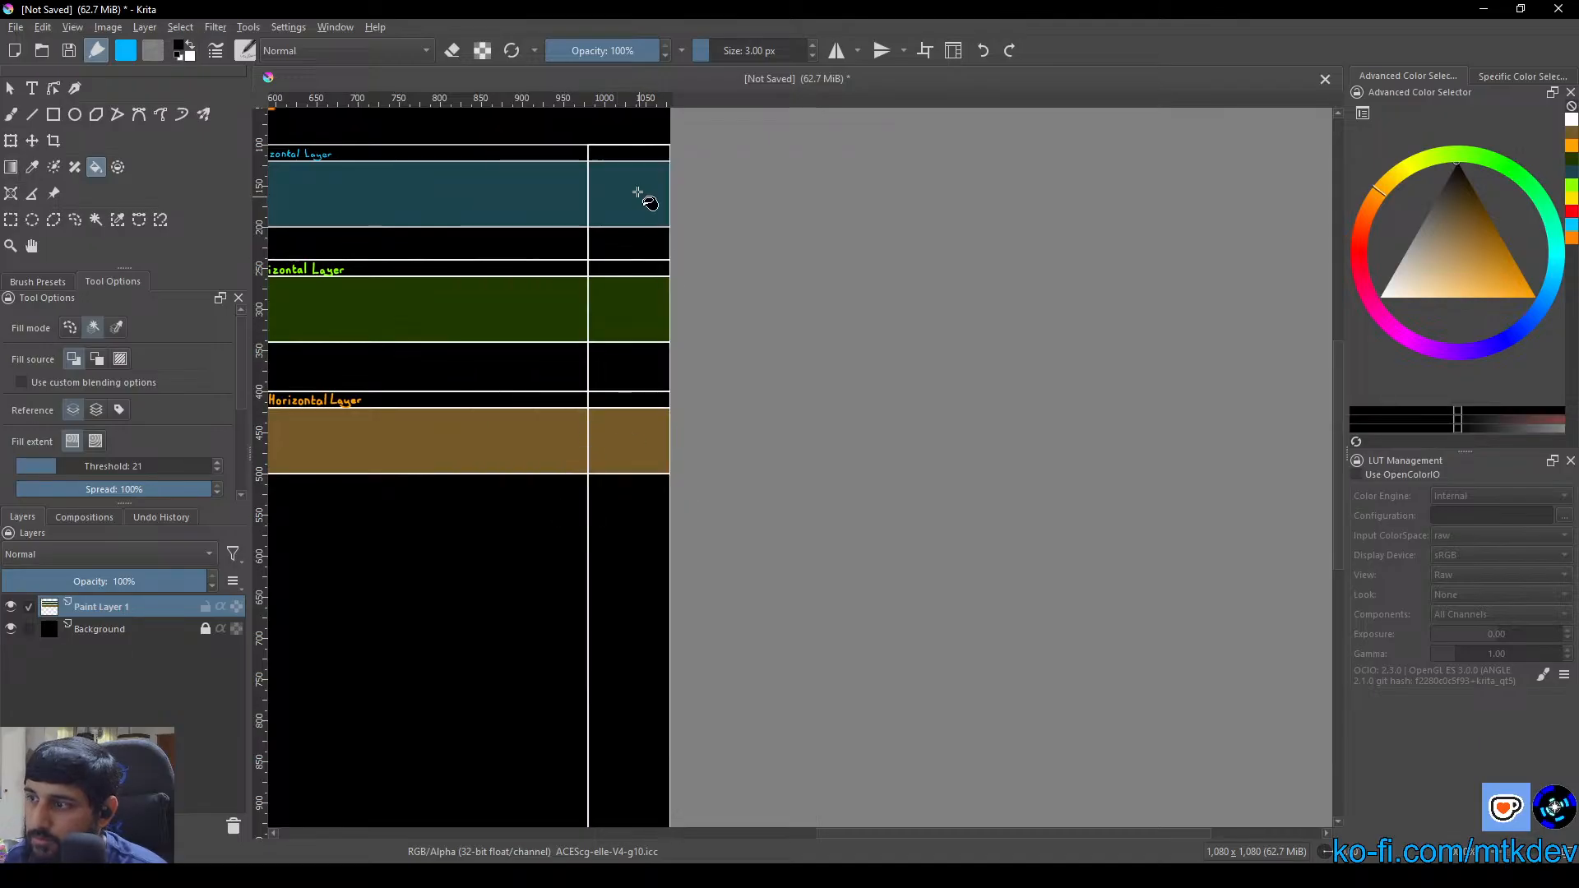
left_click(636, 203)
left_click(627, 324)
left_click(634, 442)
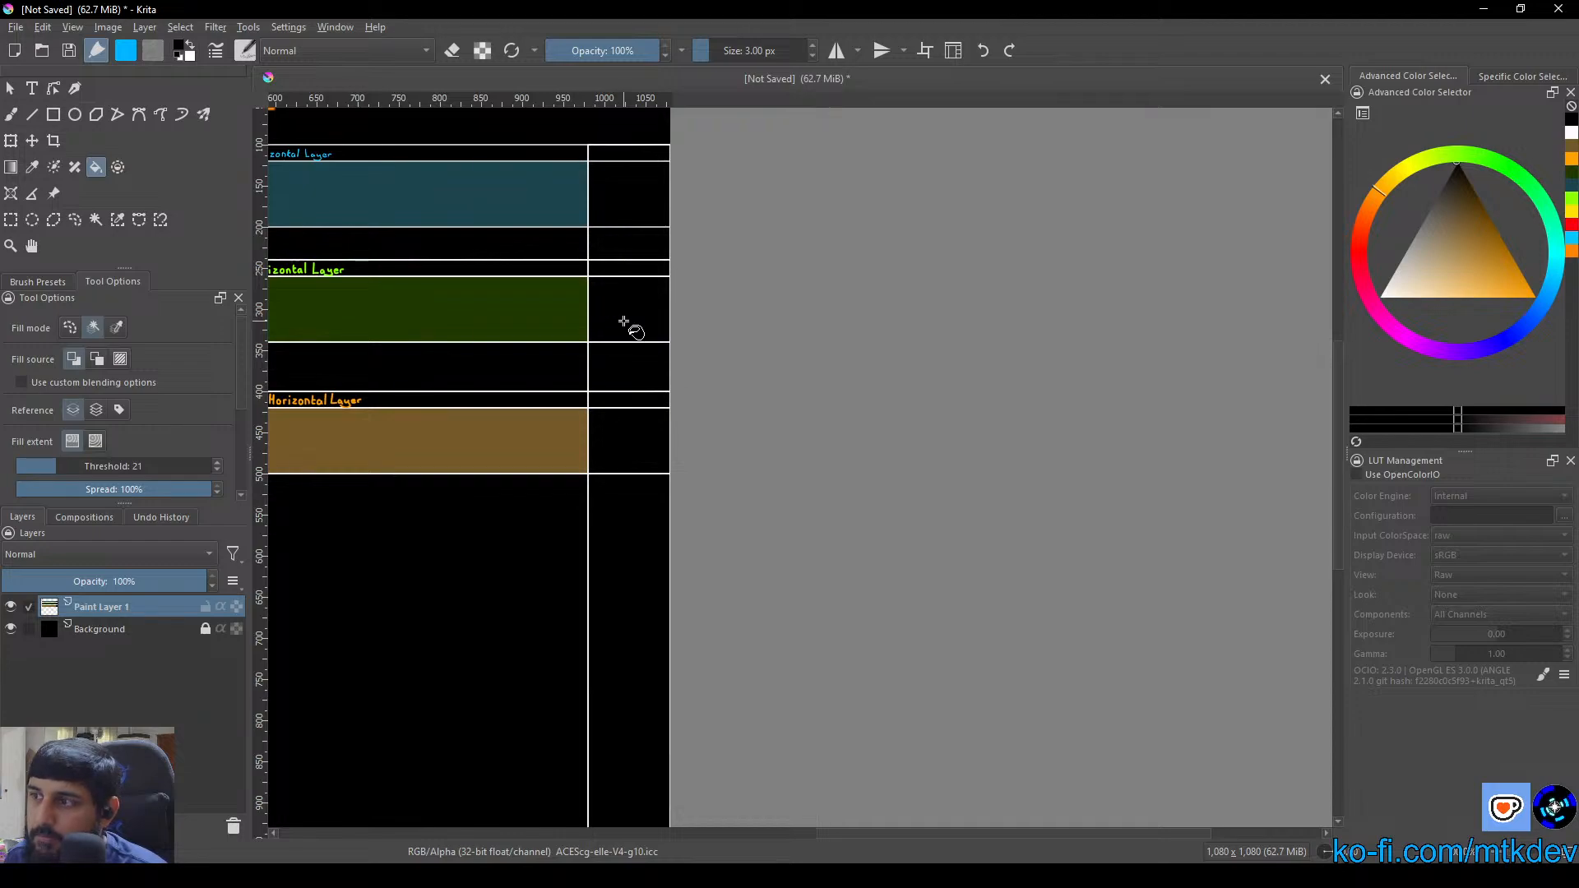
Try to draw a black vertical line about 1020 px long, about 20 px inside the column's right edge, from its upper border down
scroll(633, 476, "up", 5)
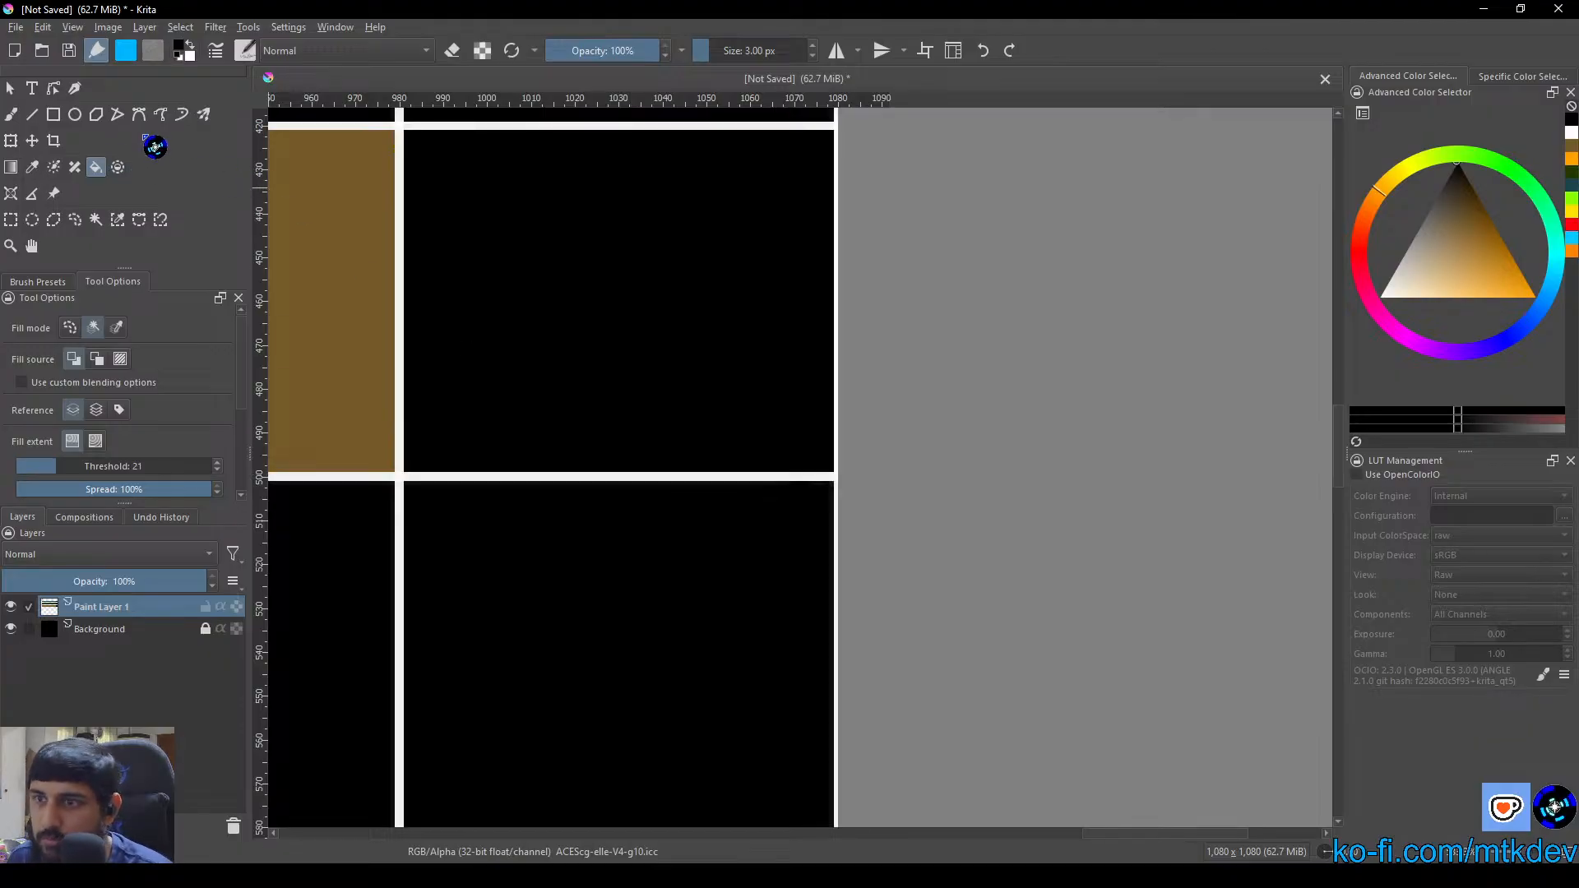
scroll(600, 211, "up", 1)
scroll(610, 239, "down", 1)
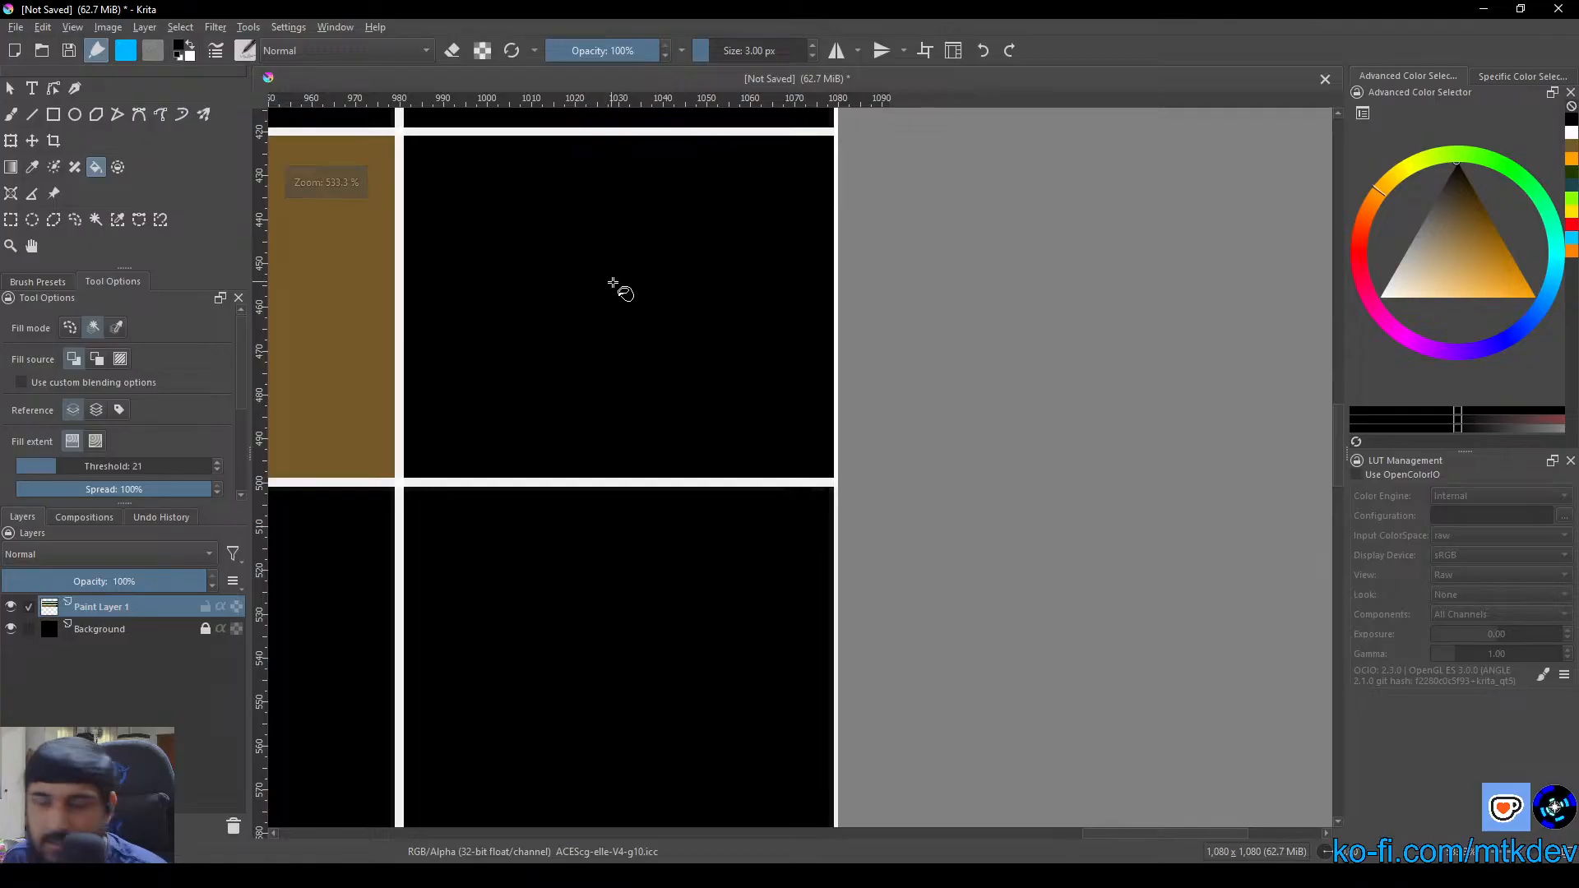
left_click_drag(617, 285, 600, 387)
scroll(612, 370, "down", 3)
scroll(674, 294, "up", 1)
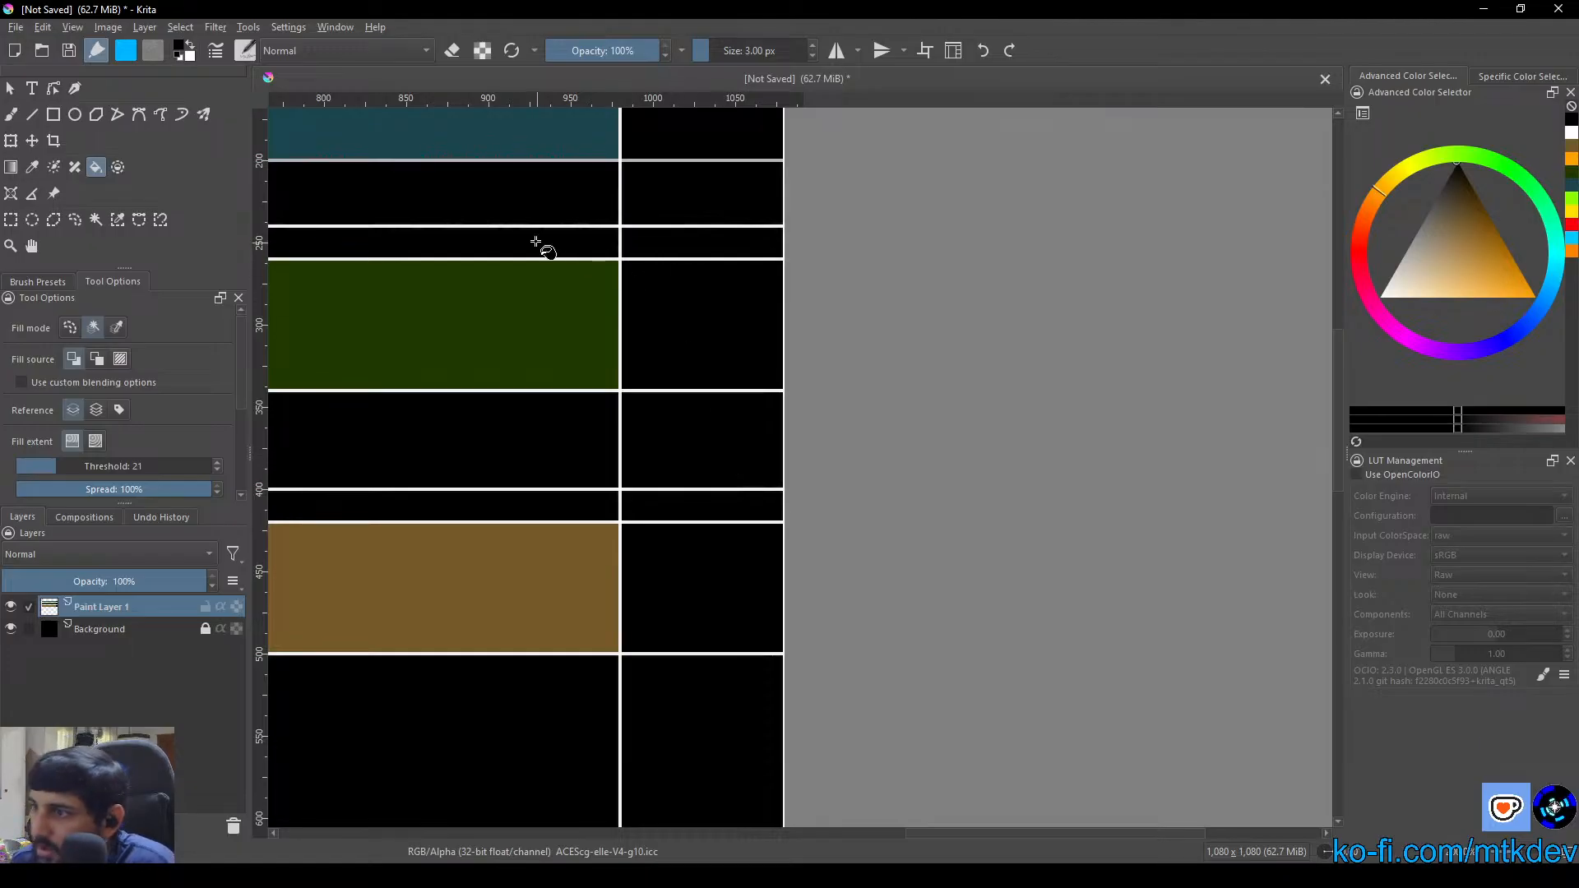
left_click(14, 116)
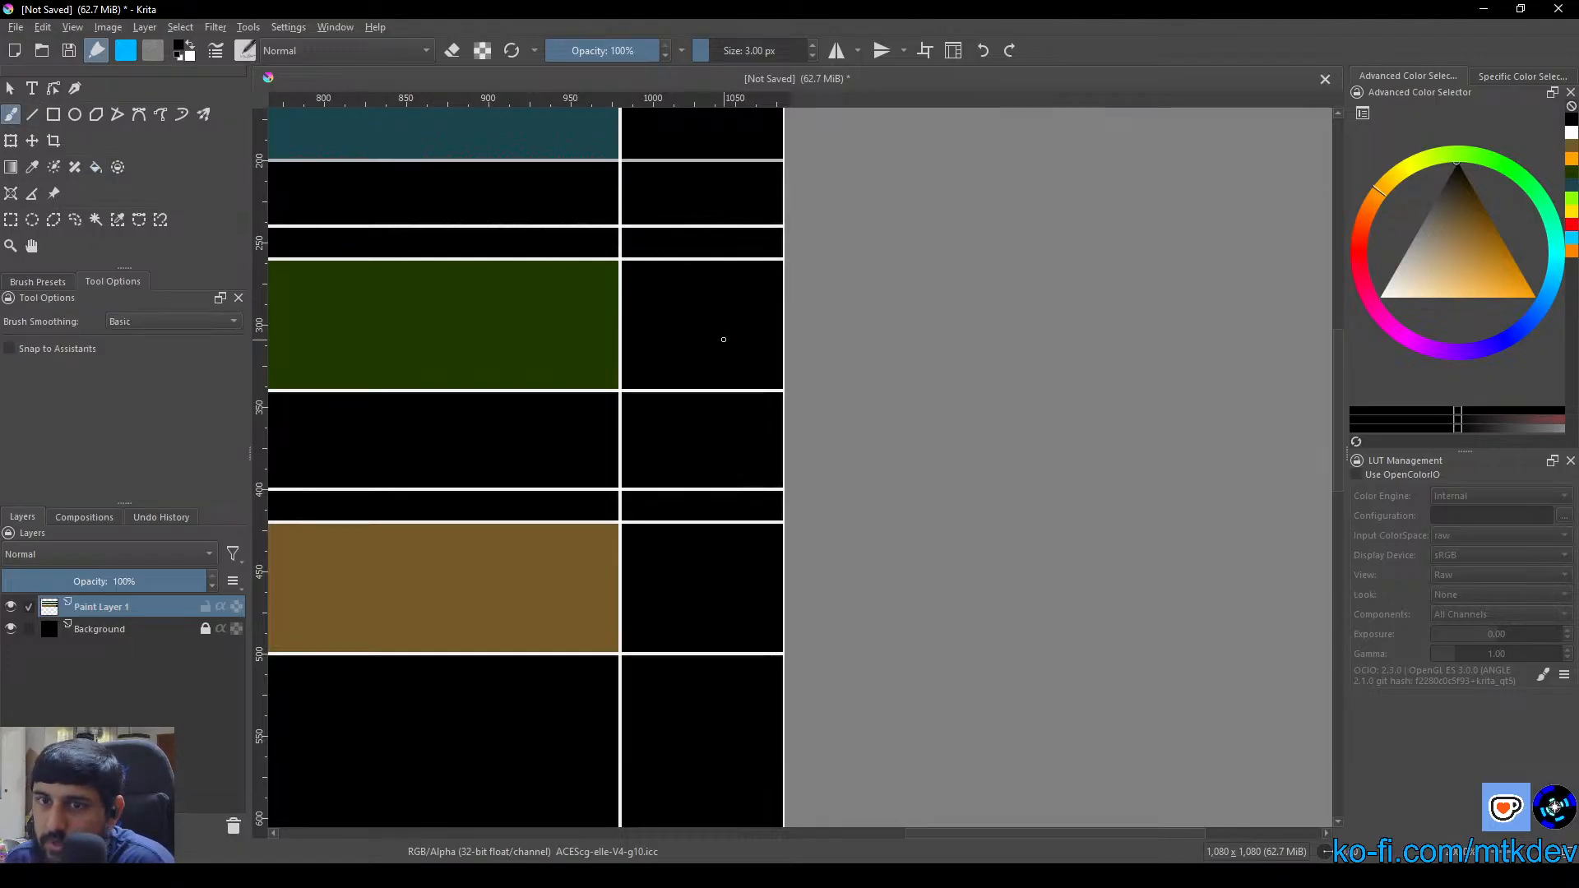
left_click_drag(703, 273, 606, 466)
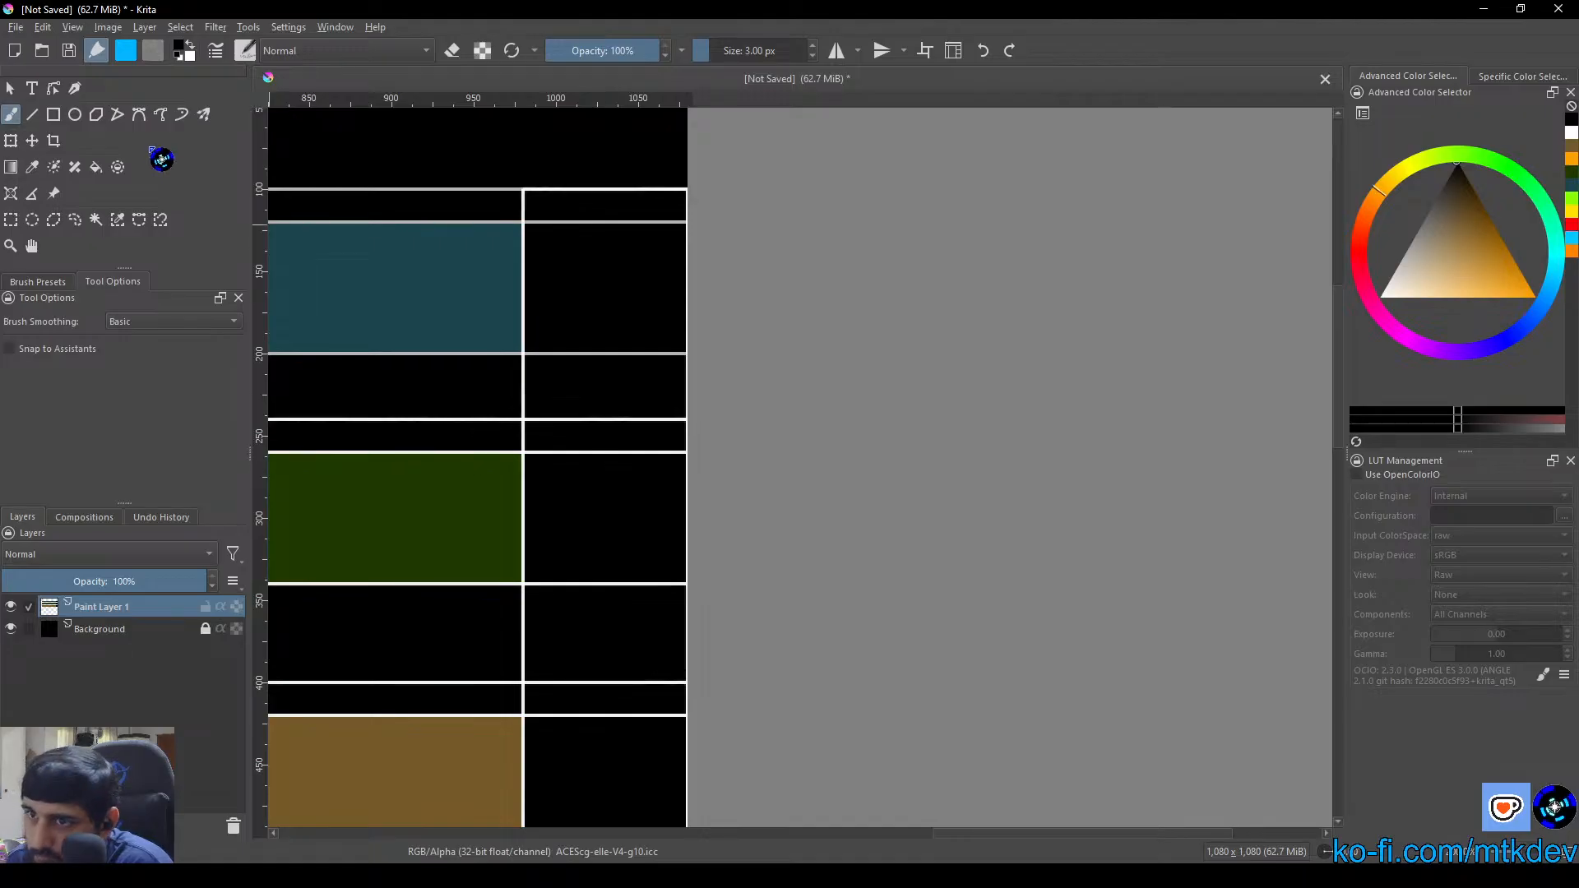
left_click(33, 115)
scroll(673, 198, "up", 5)
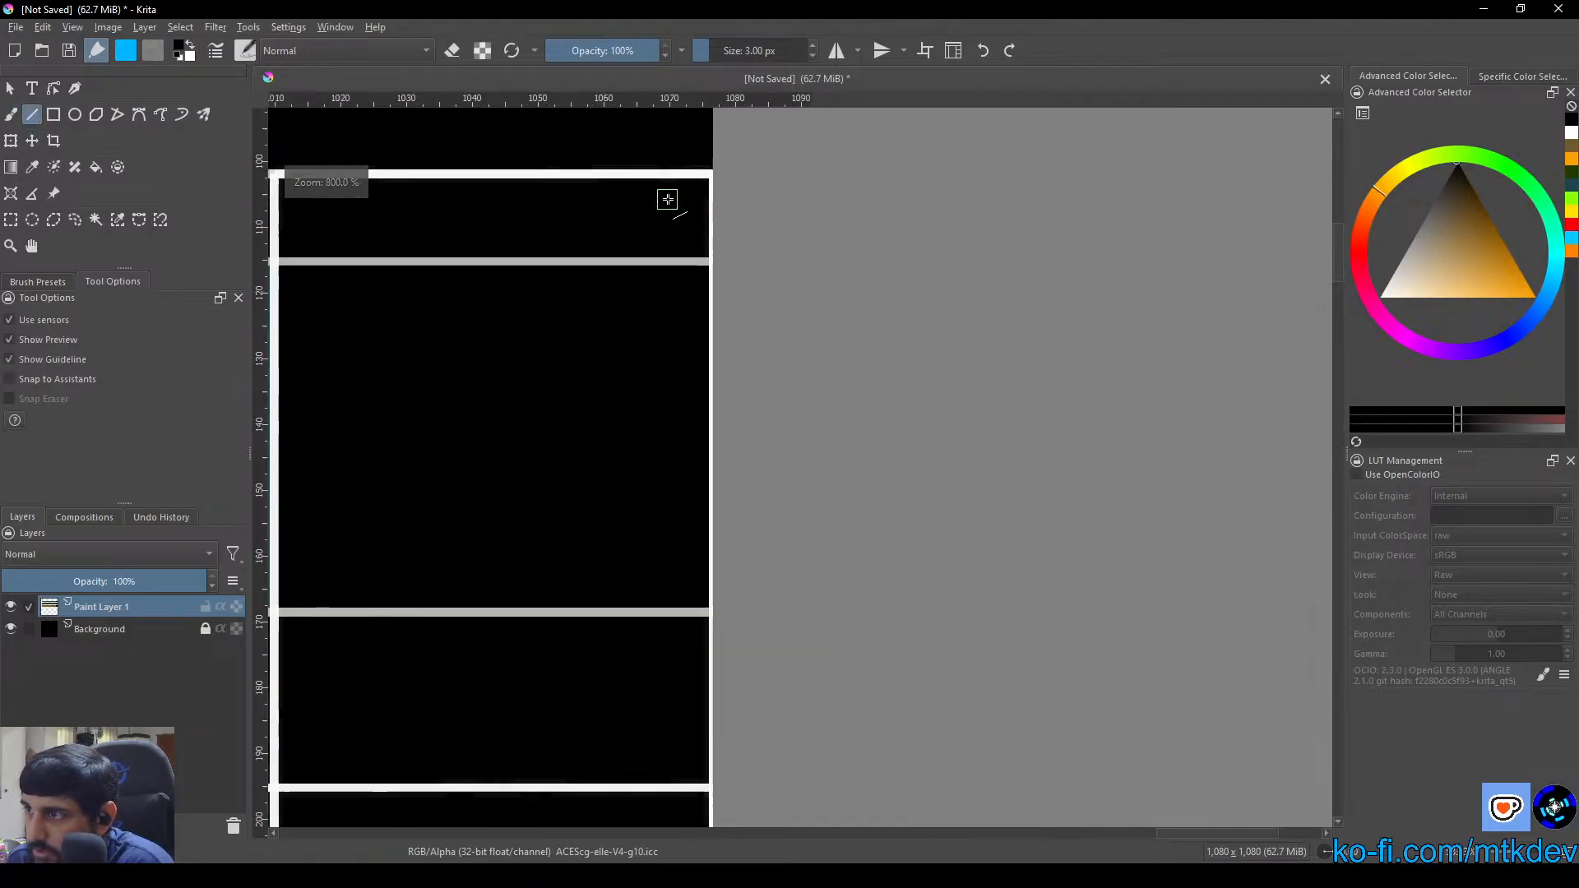
left_click_drag(645, 202, 643, 381)
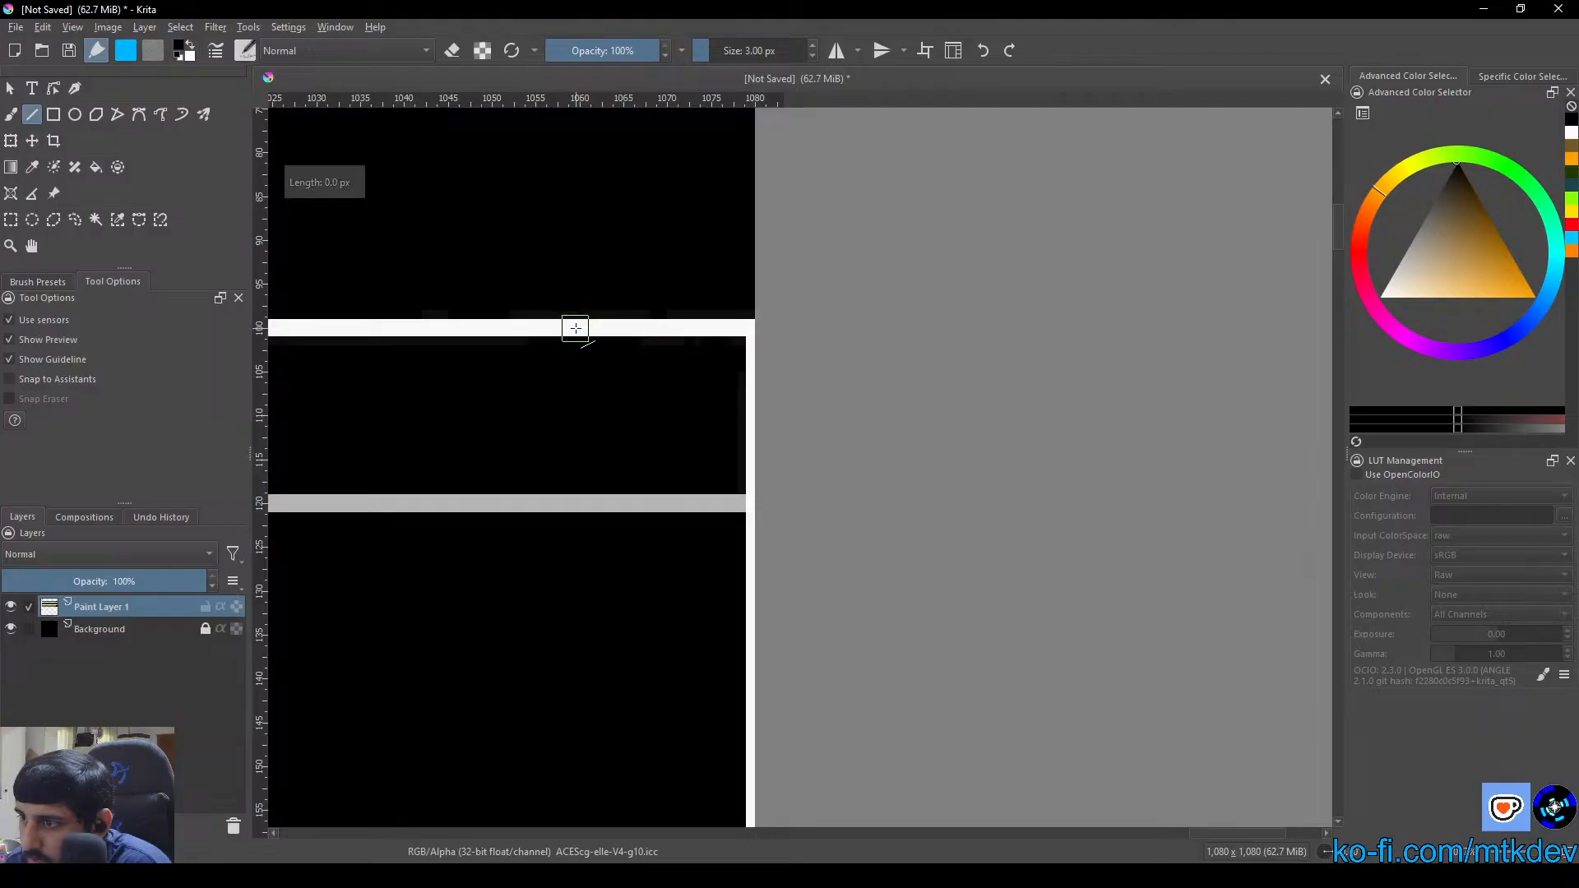
left_click_drag(575, 328, 576, 818)
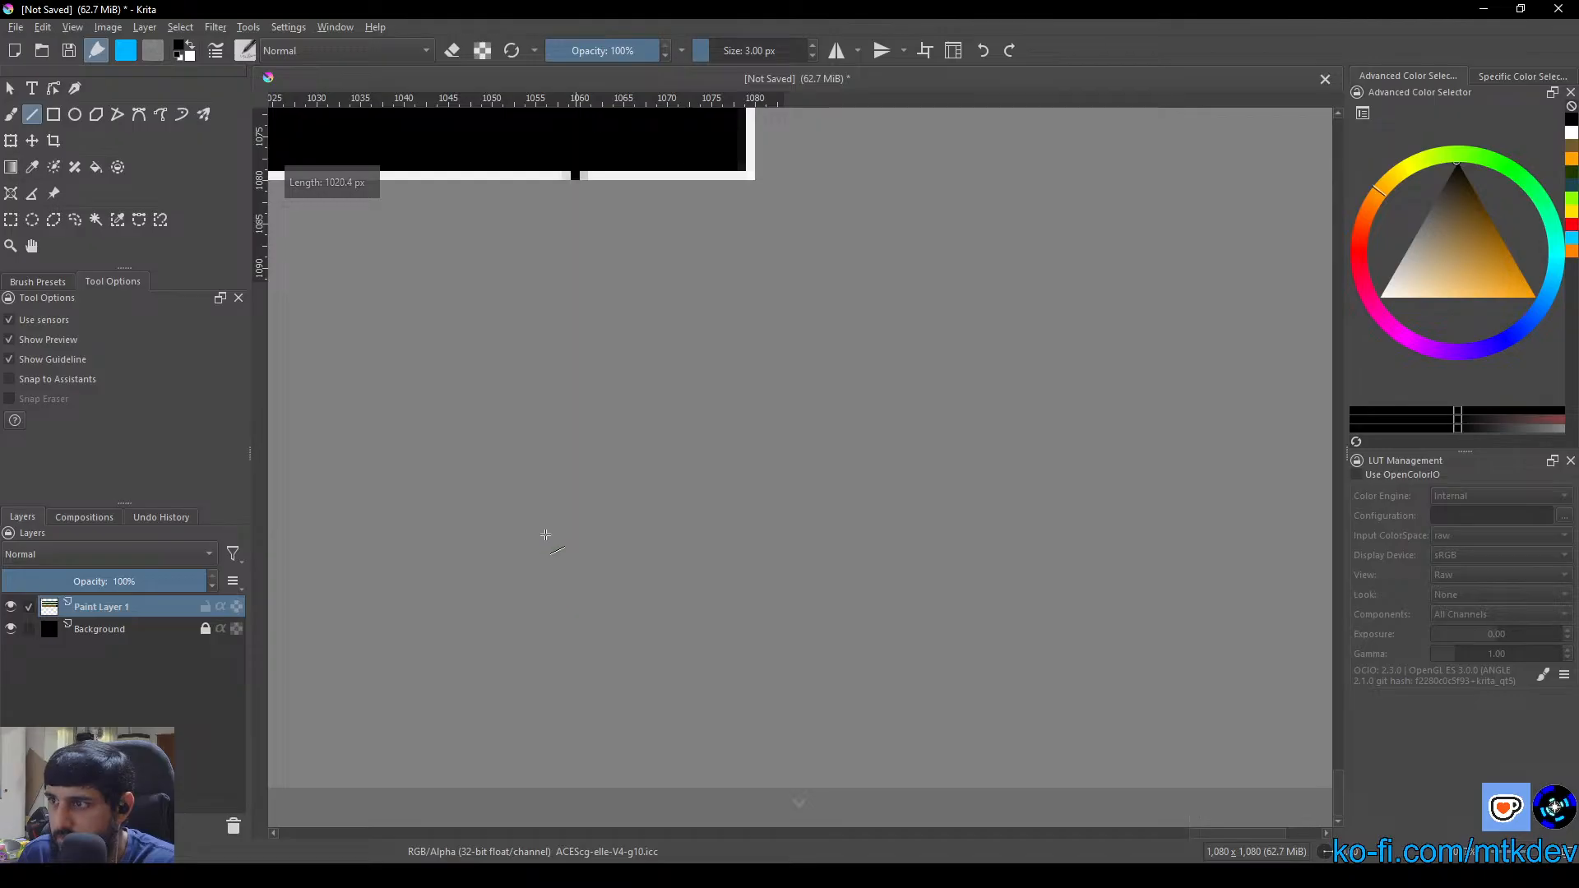
left_click_drag(545, 534, 546, 535)
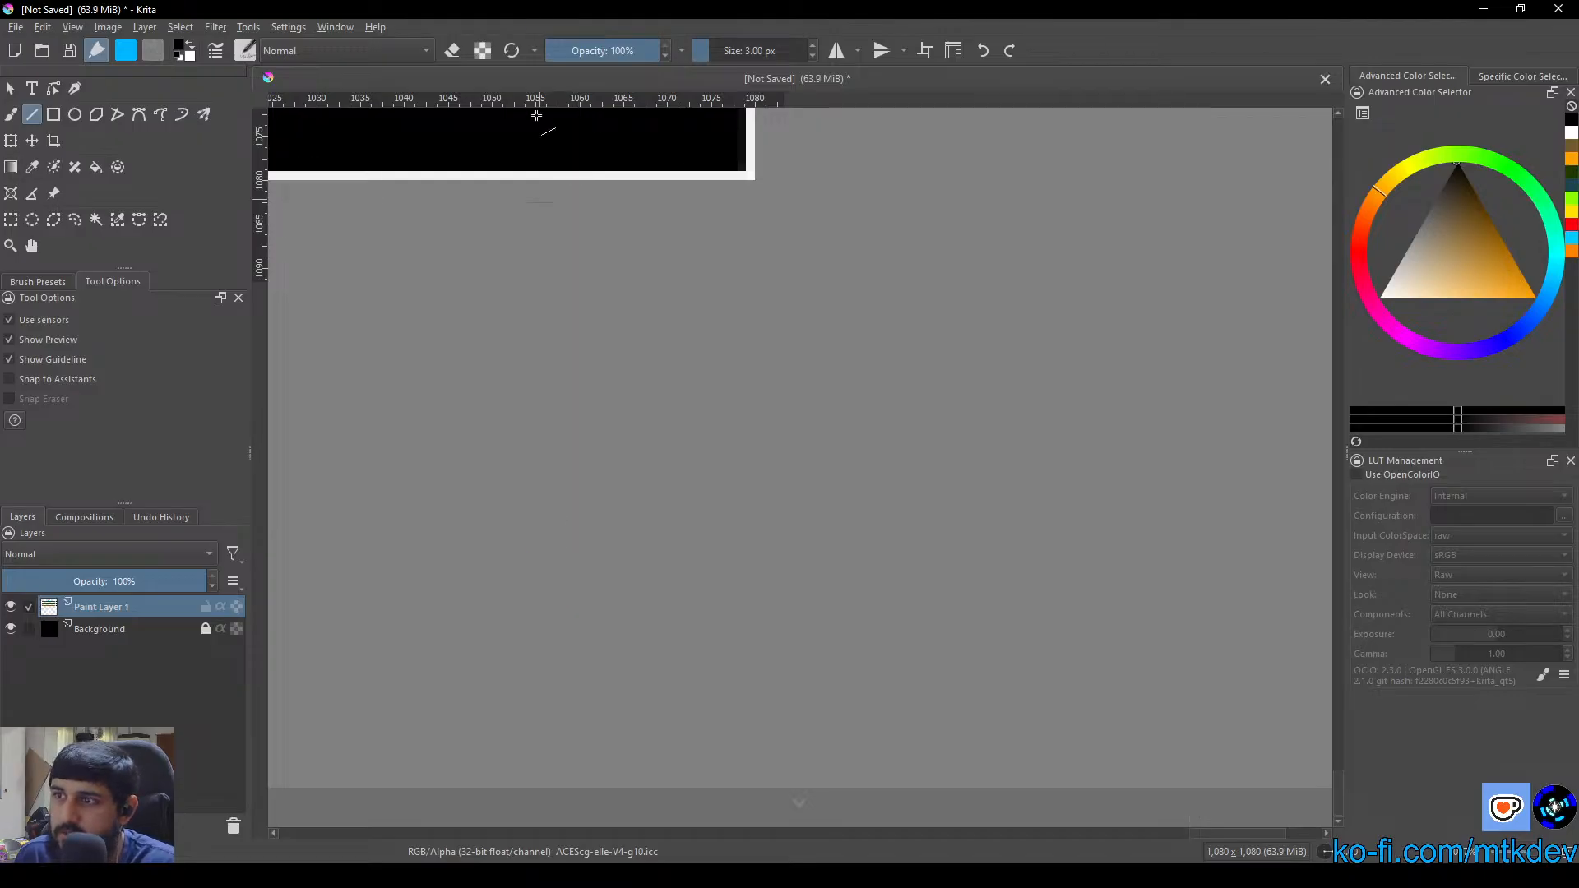
Draw a white vertical line 20 px inside the column's right edge, from the canvas bottom up to the Strategic header strip's lower line
right_click(566, 260)
left_click(614, 338)
scroll(628, 228, "up", 4)
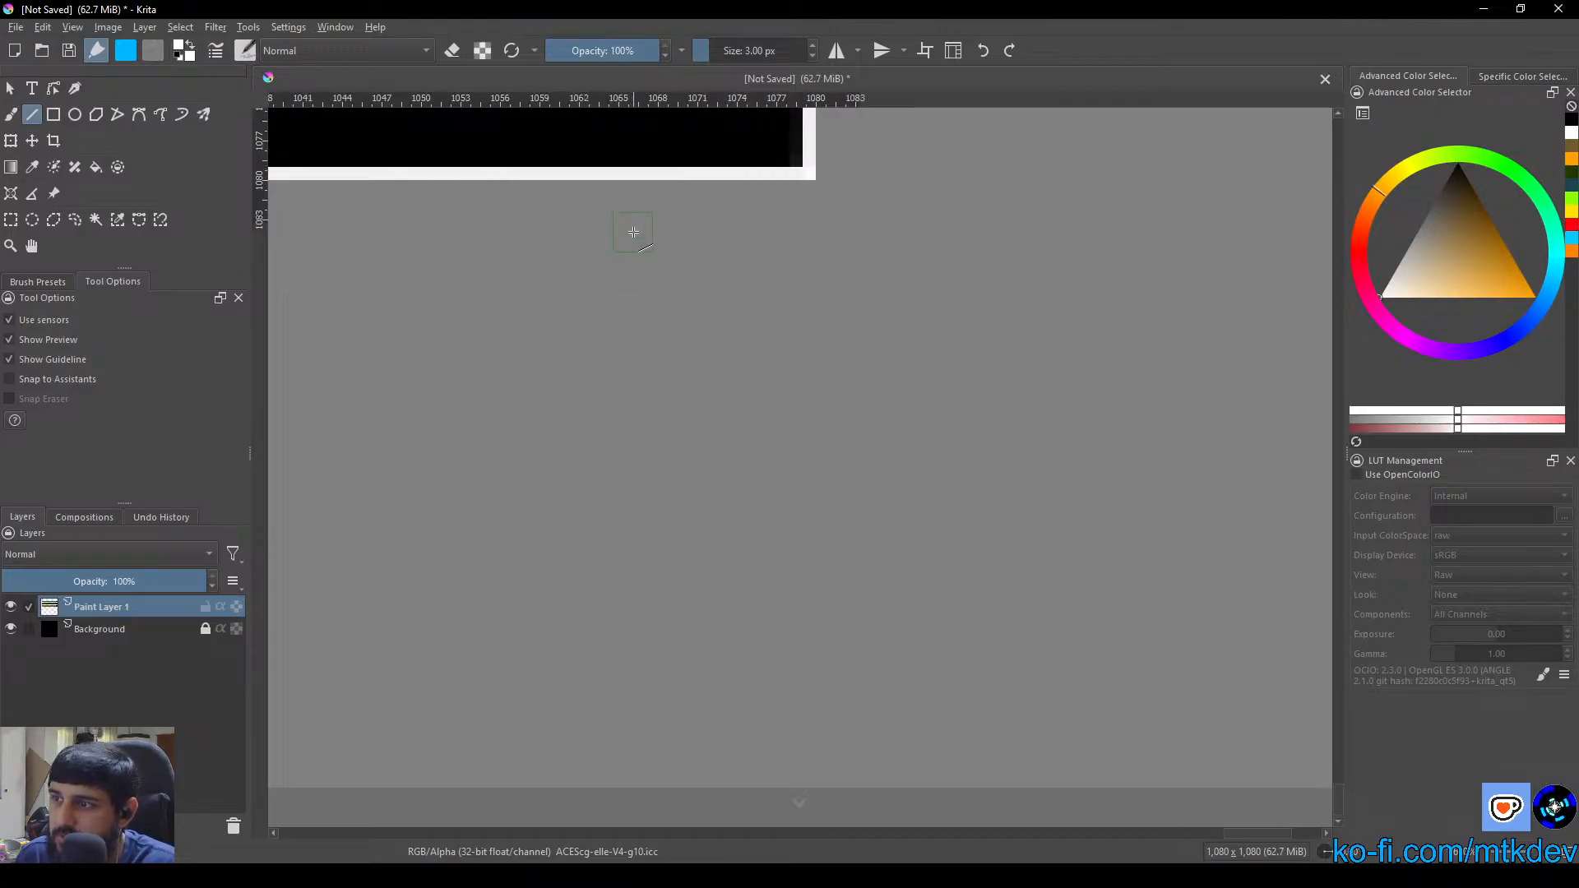
scroll(732, 184, "up", 1)
left_click_drag(796, 289, 695, 548)
left_click_drag(732, 420, 940, 546)
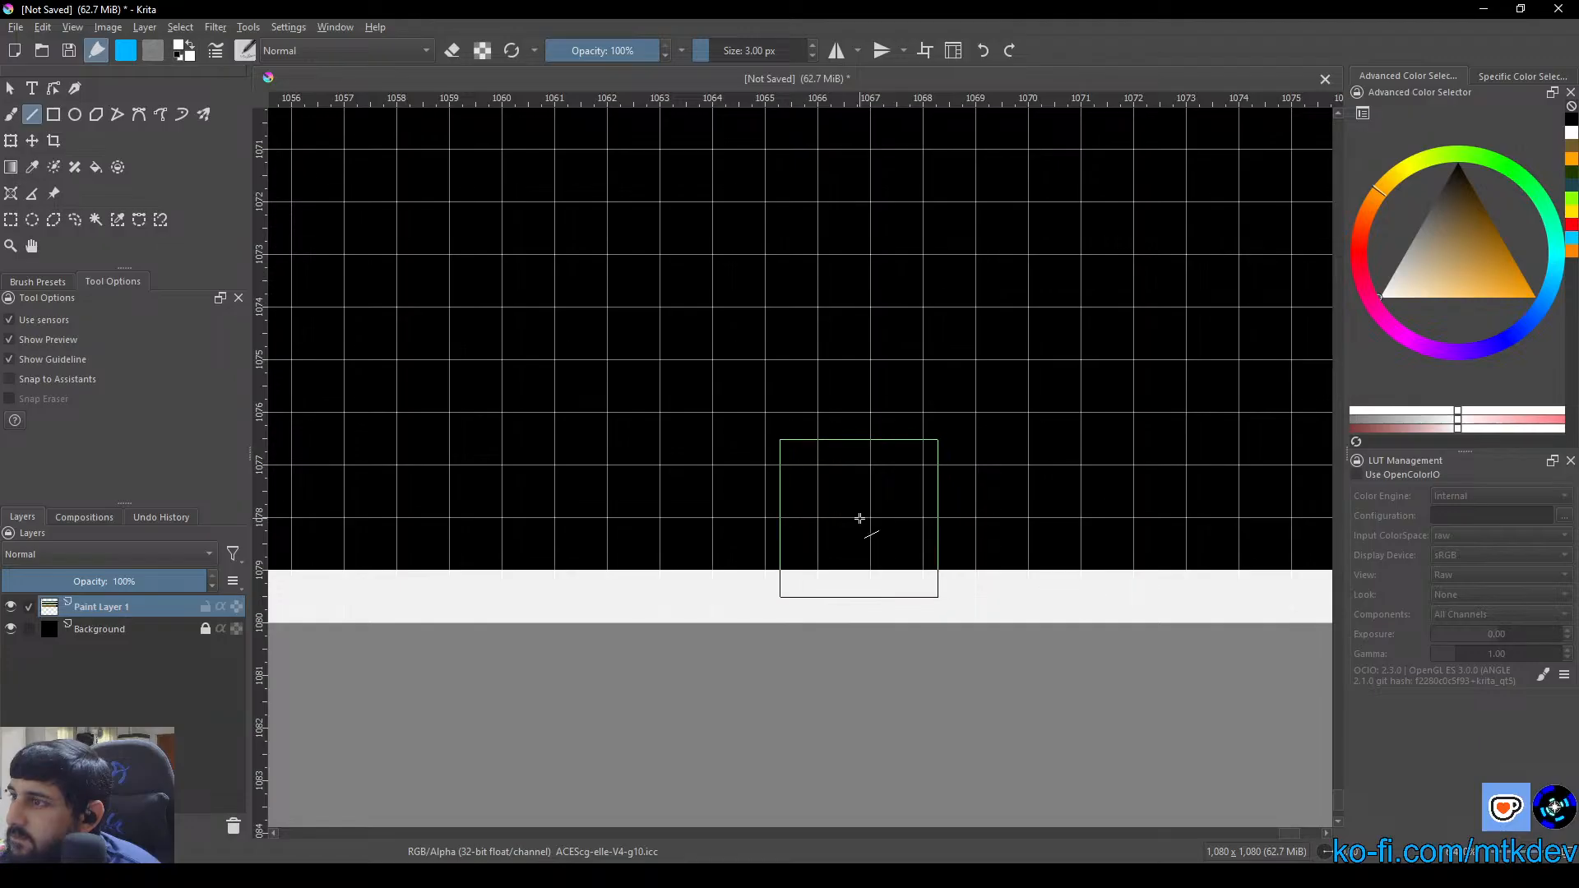
scroll(860, 529, "down", 1)
mouse_move(689, 509)
left_mouse_down()
mouse_move(823, 567)
mouse_move(802, 610)
left_mouse_up()
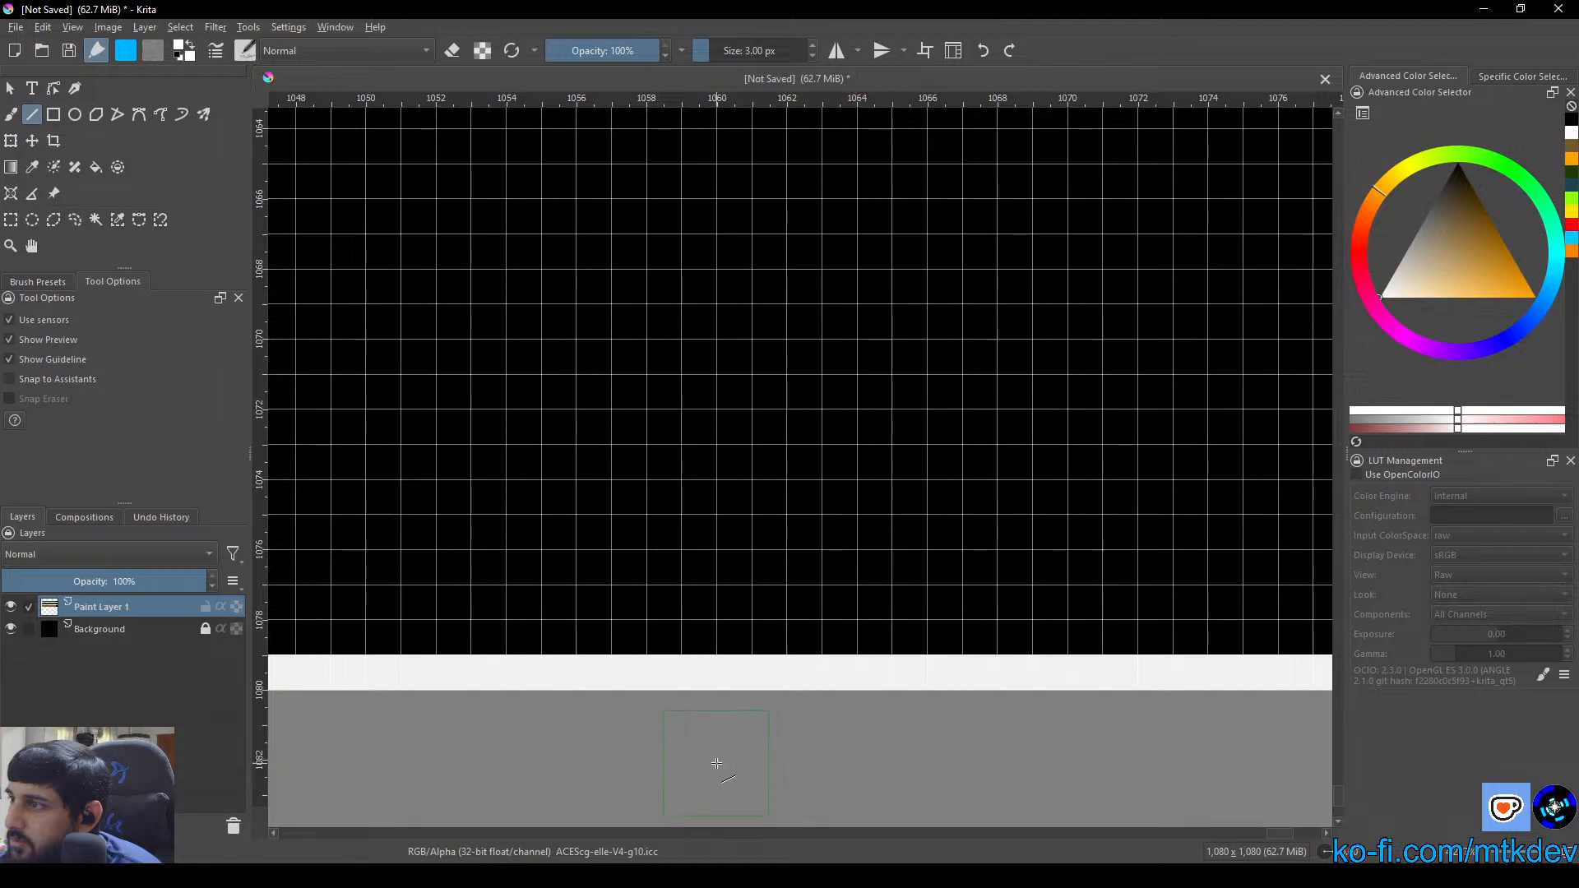
left_click_drag(716, 763, 743, 63)
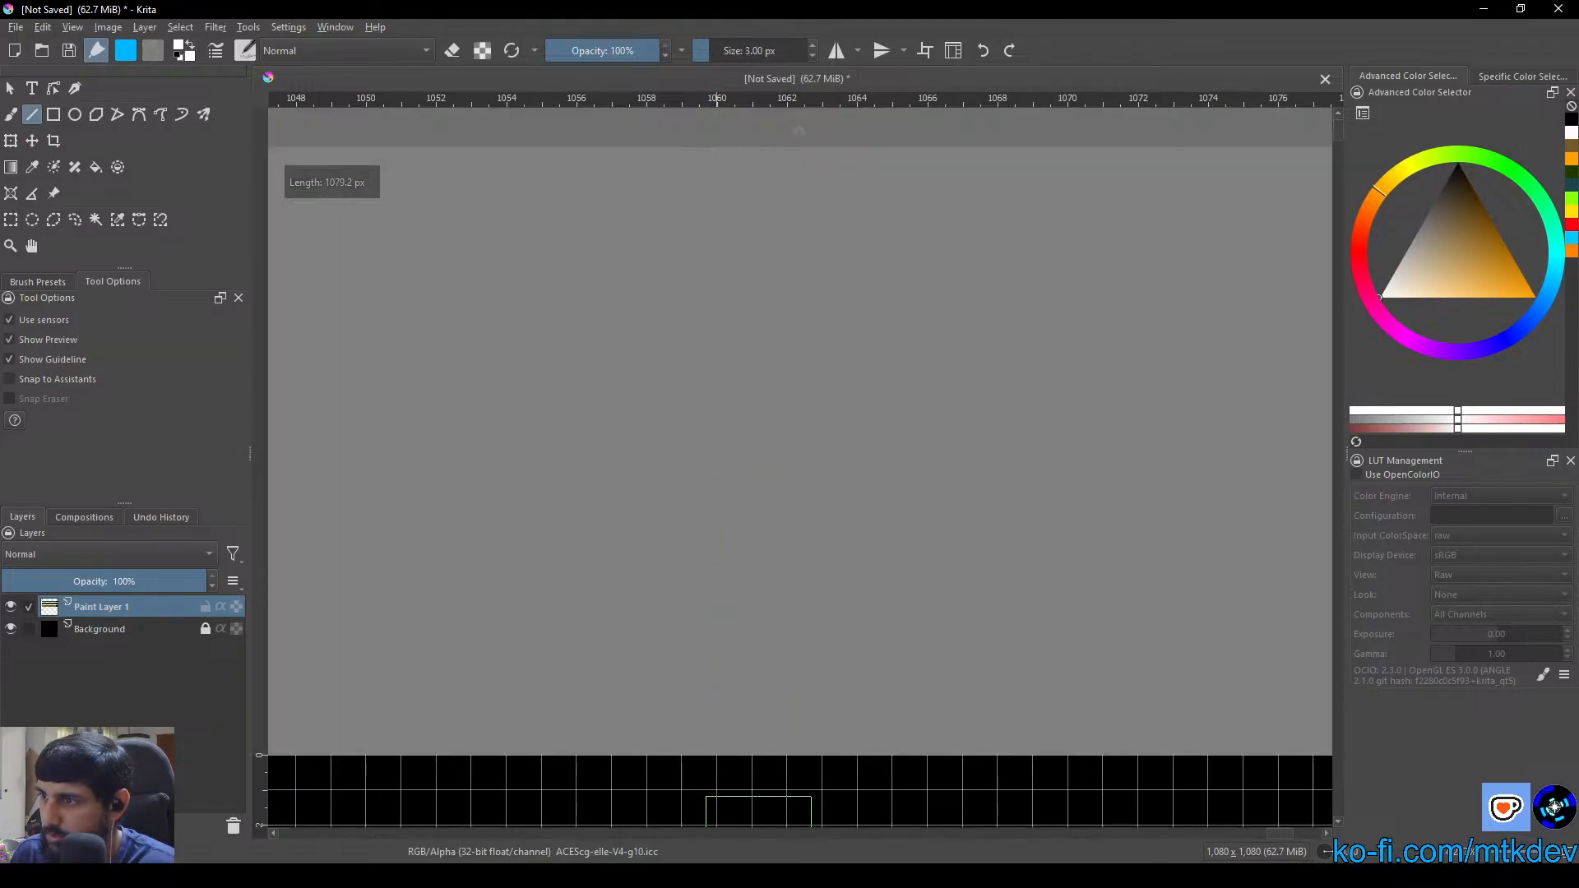
left_click_drag(758, 848, 742, 552)
mouse_move(728, 477)
left_mouse_down()
mouse_move(722, 456)
mouse_move(722, 485)
left_mouse_up()
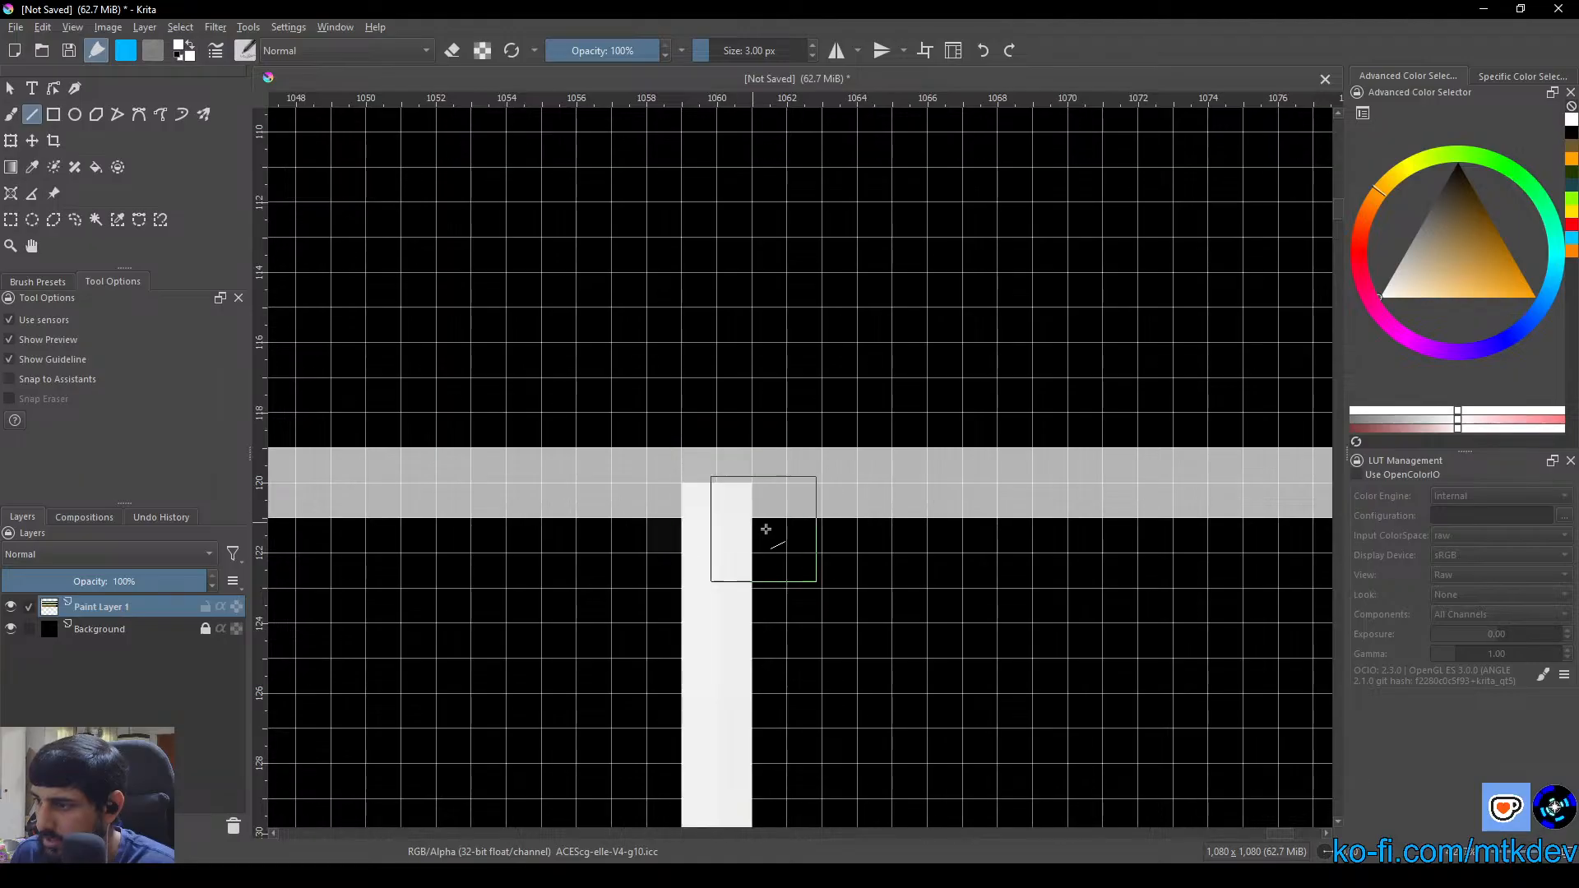
Extend the white vertical line inside the column about 20 px upward, from the Strategic header strip's lower line to the column's upper border
scroll(781, 538, "down", 6)
scroll(785, 543, "up", 2)
scroll(787, 544, "up", 4)
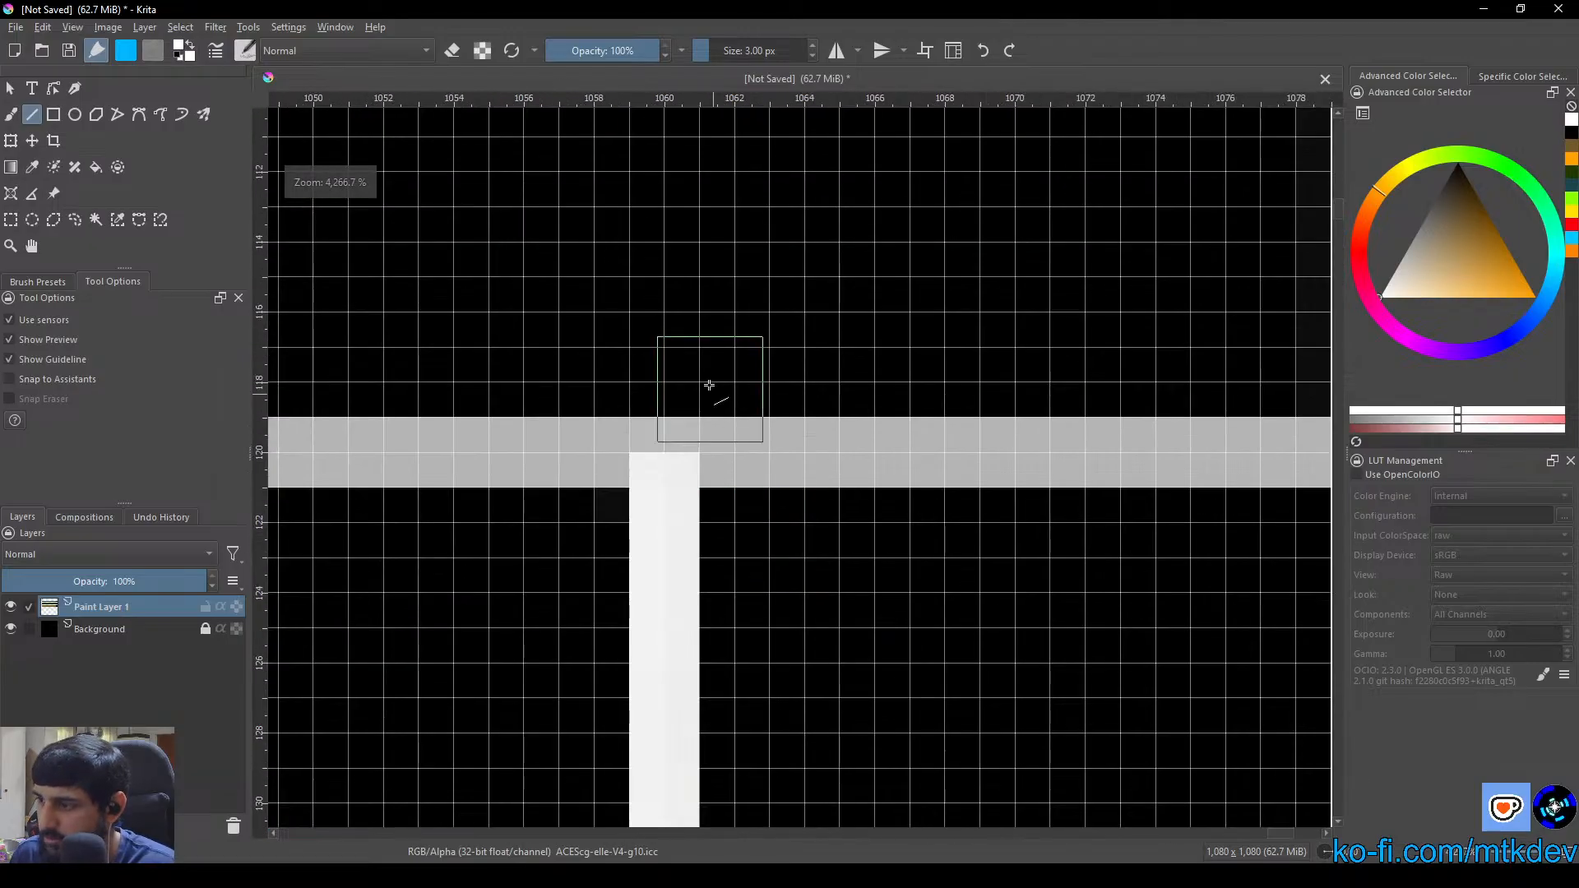
scroll(780, 653, "up", 1)
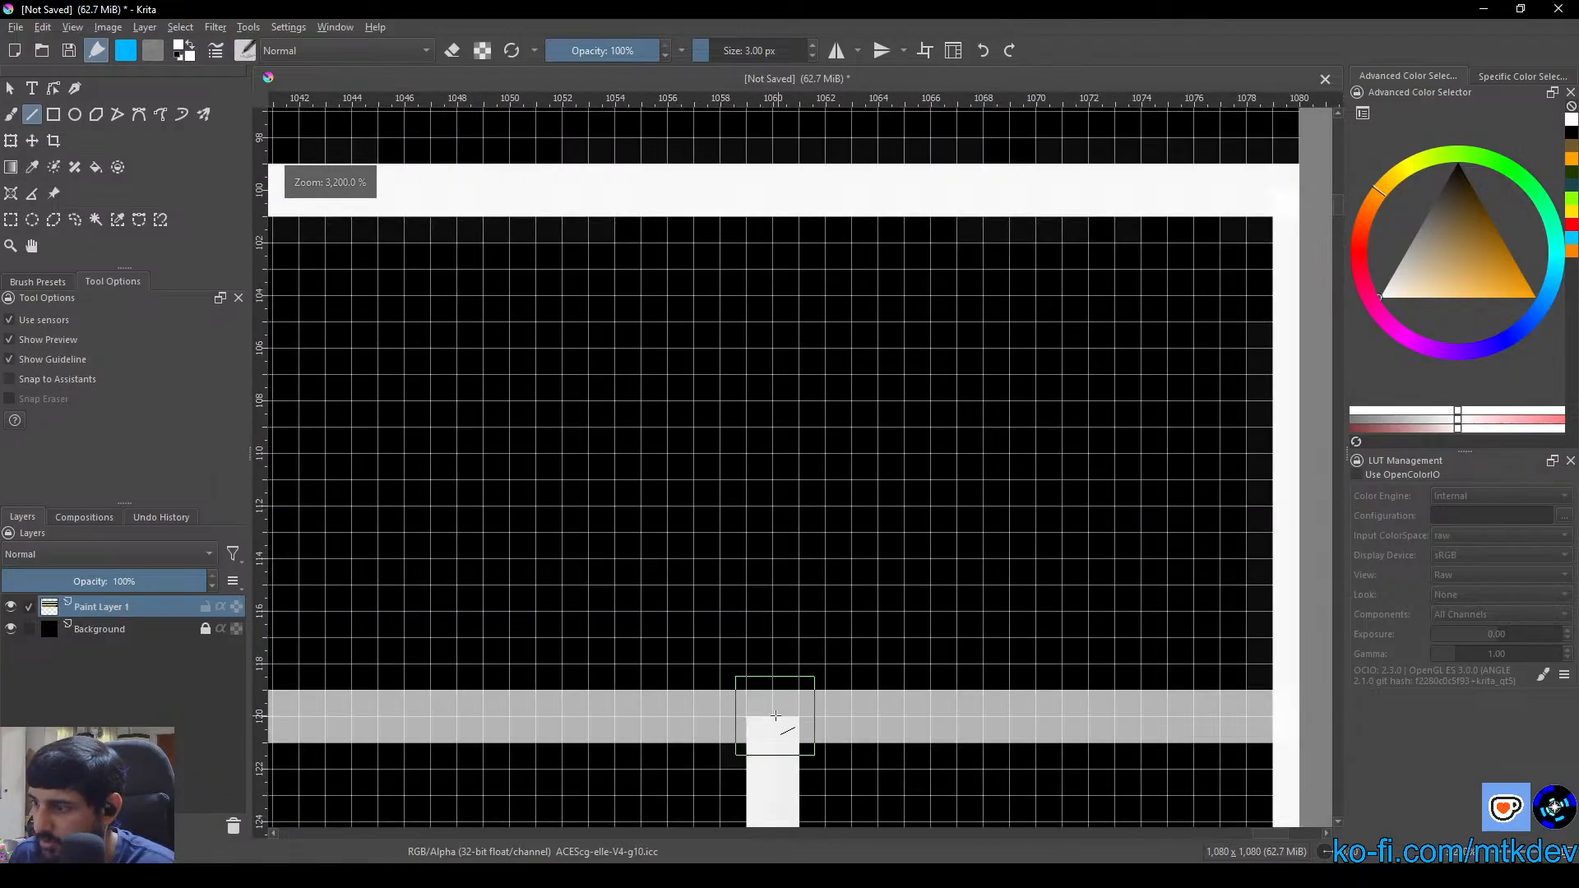
left_click_drag(774, 713, 773, 186)
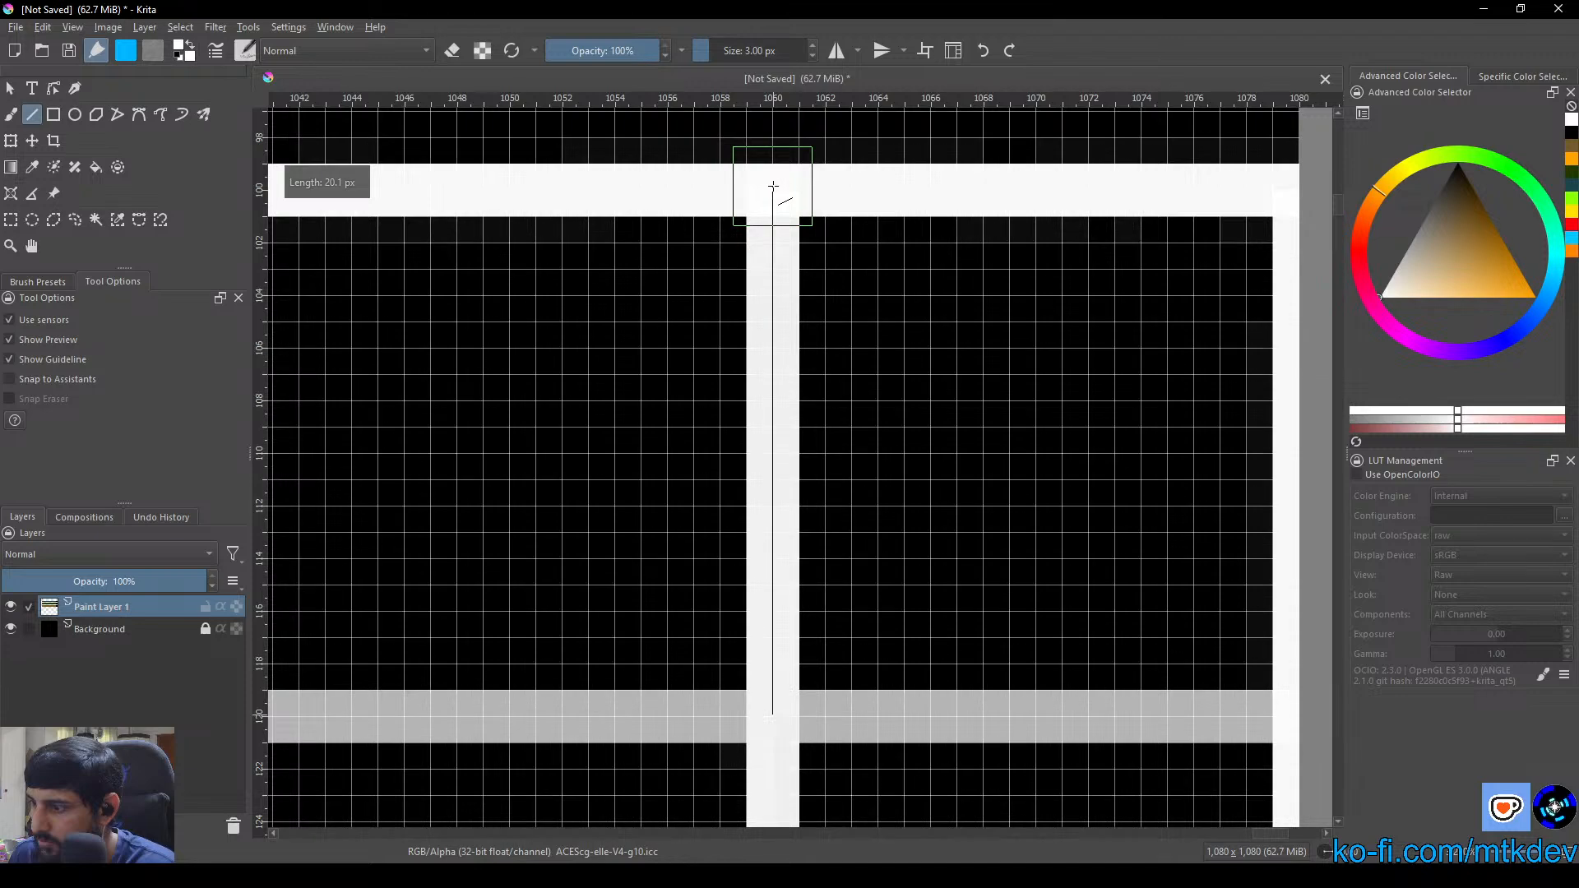
scroll(822, 428, "down", 7)
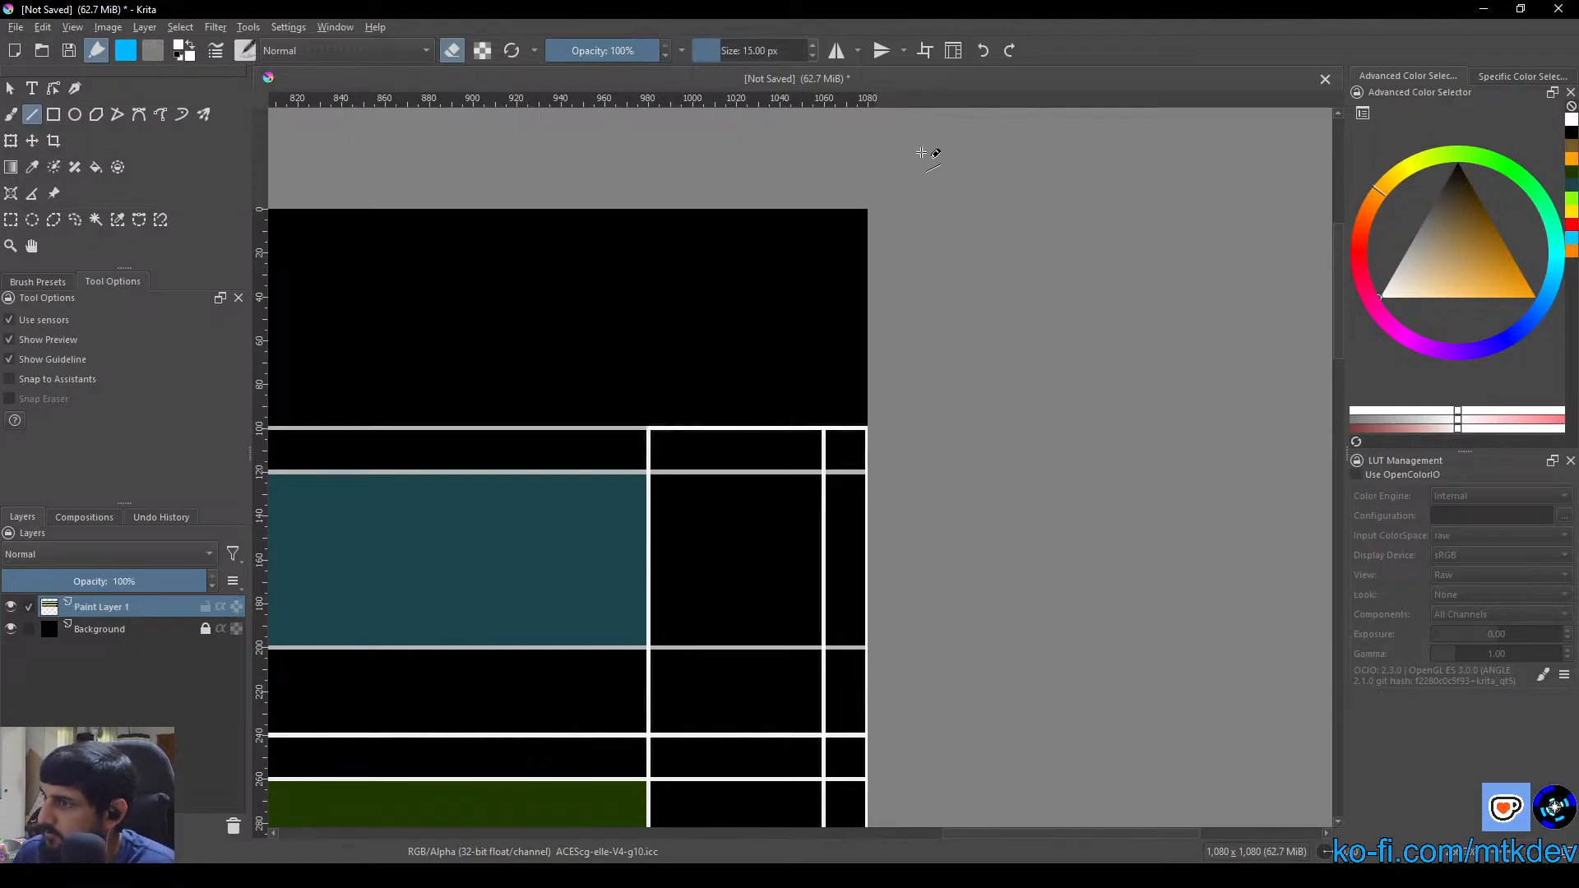
Erase the Strategic header strip's lower line inside the vertical column, using the Freehand Brush in eraser mode at 15 px
left_click(11, 114)
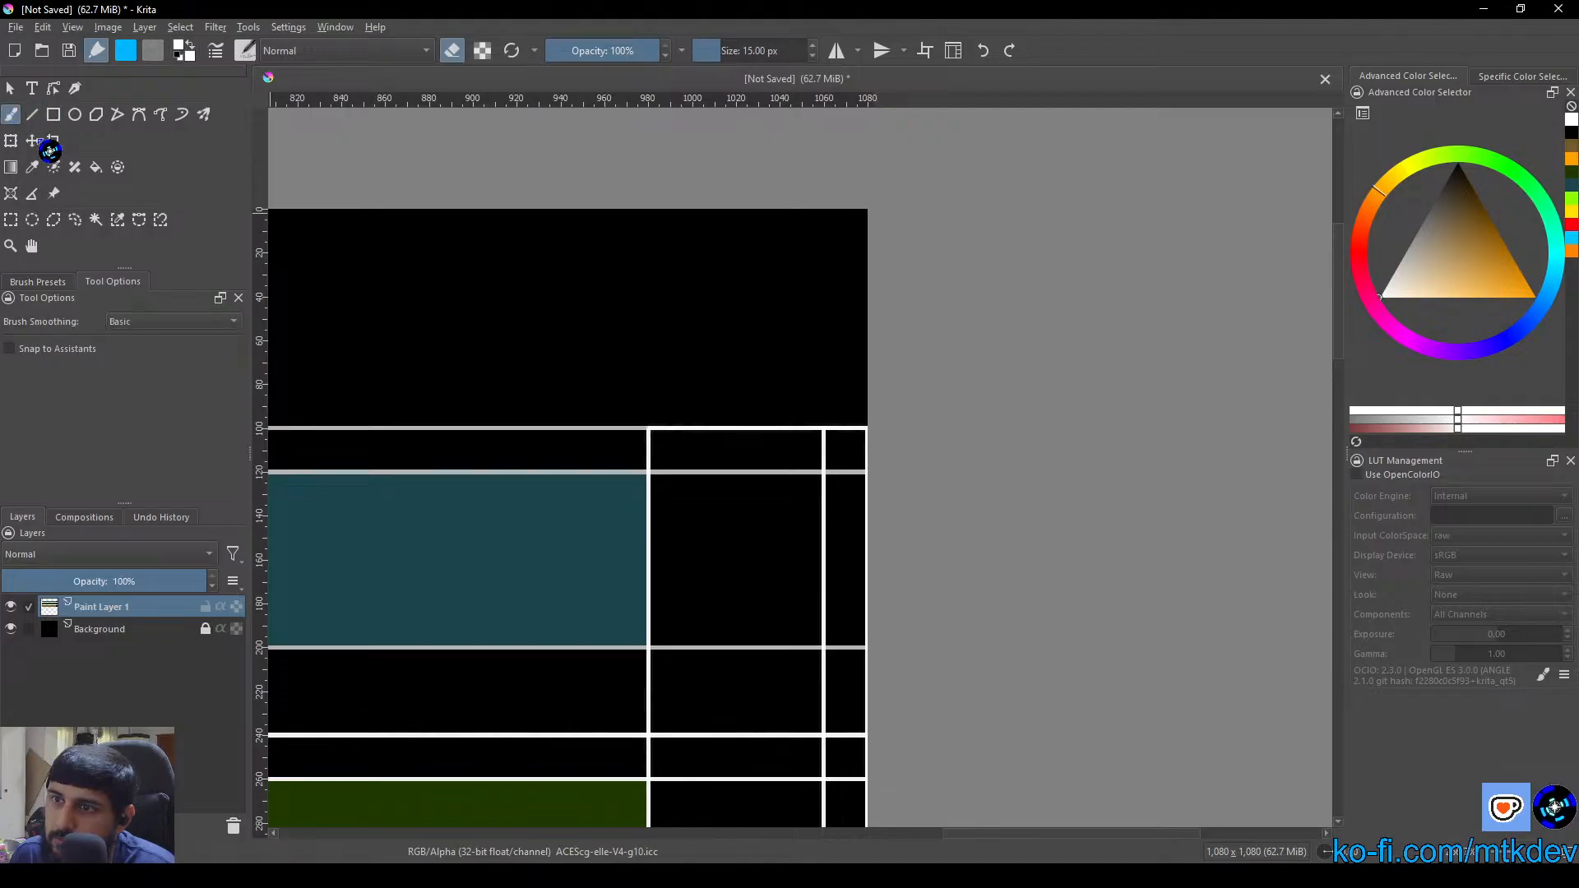
scroll(828, 535, "up", 8)
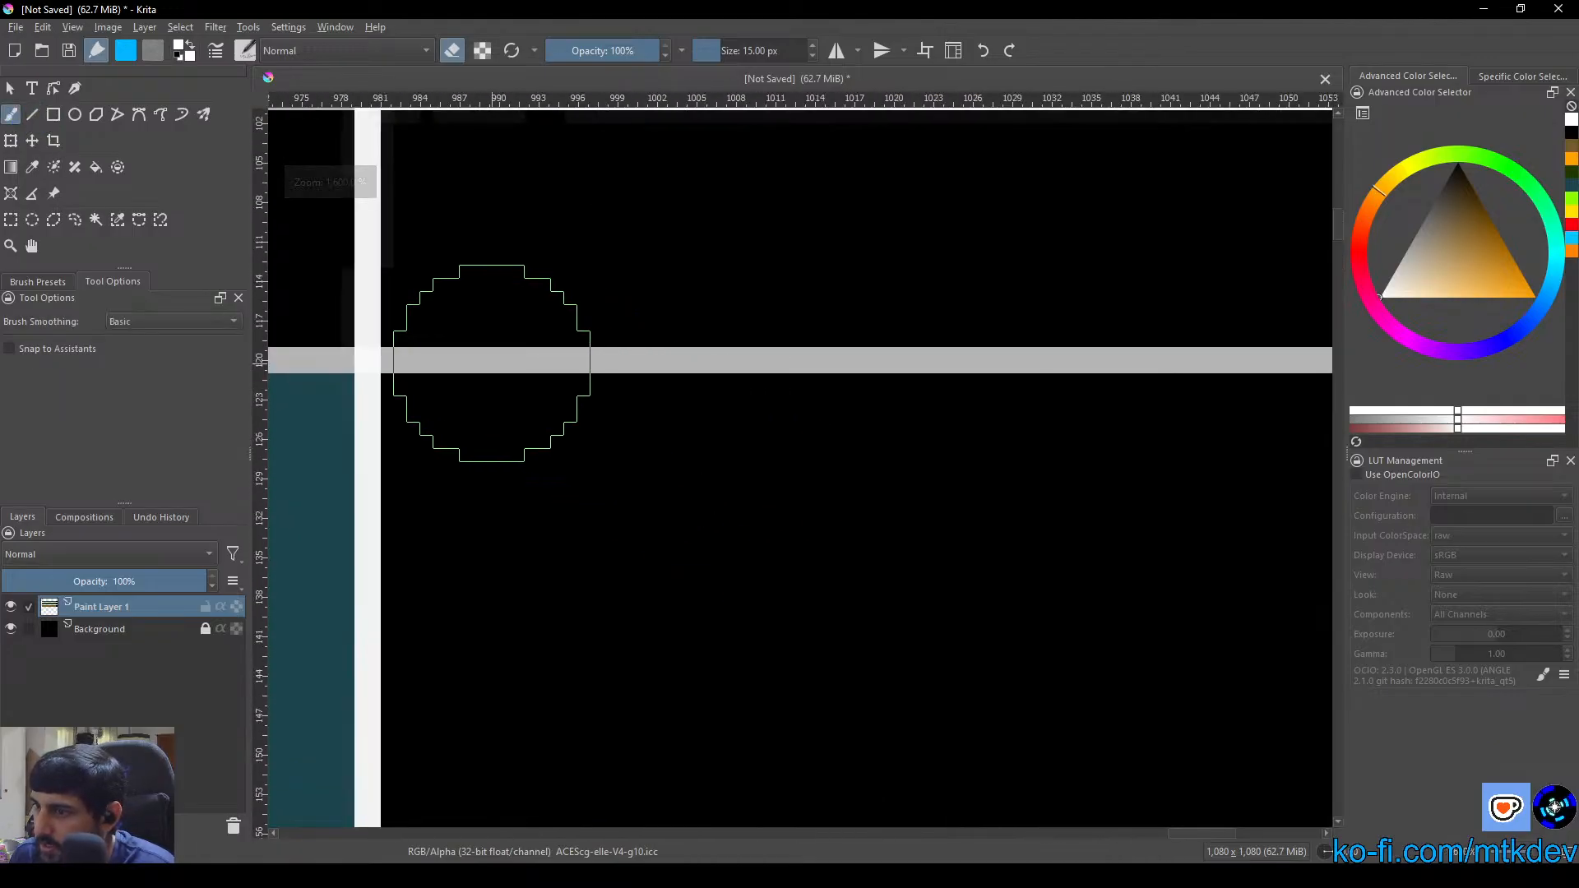
mouse_move(483, 362)
left_mouse_down()
mouse_move(652, 368)
mouse_move(488, 340)
mouse_move(400, 369)
mouse_move(864, 373)
mouse_move(892, 429)
mouse_move(915, 429)
mouse_move(680, 507)
left_mouse_up()
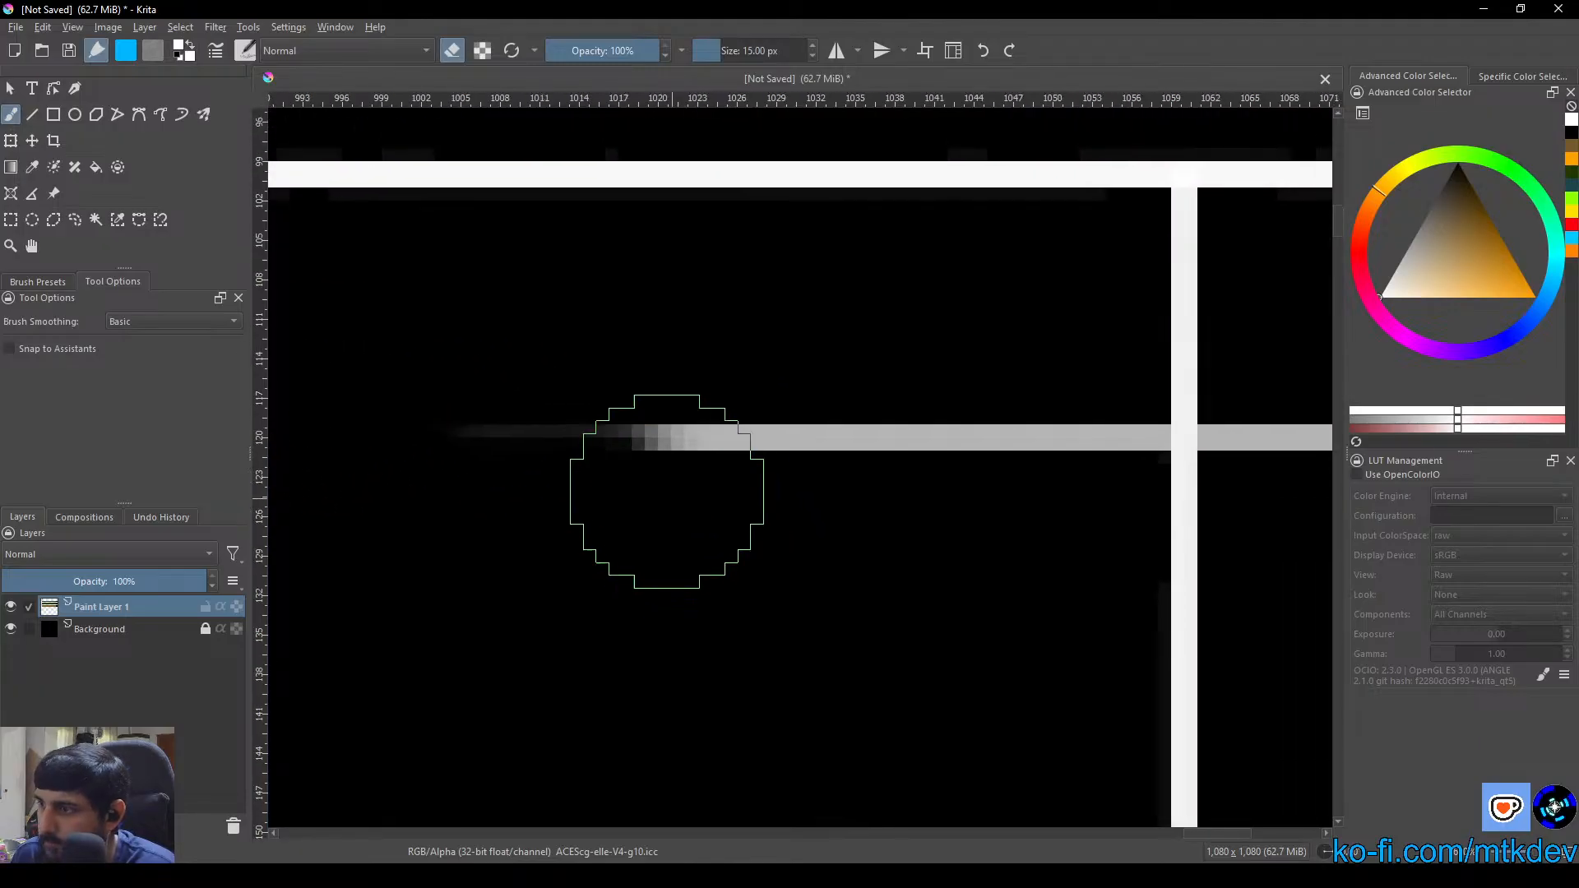
left_click_drag(528, 428, 1093, 430)
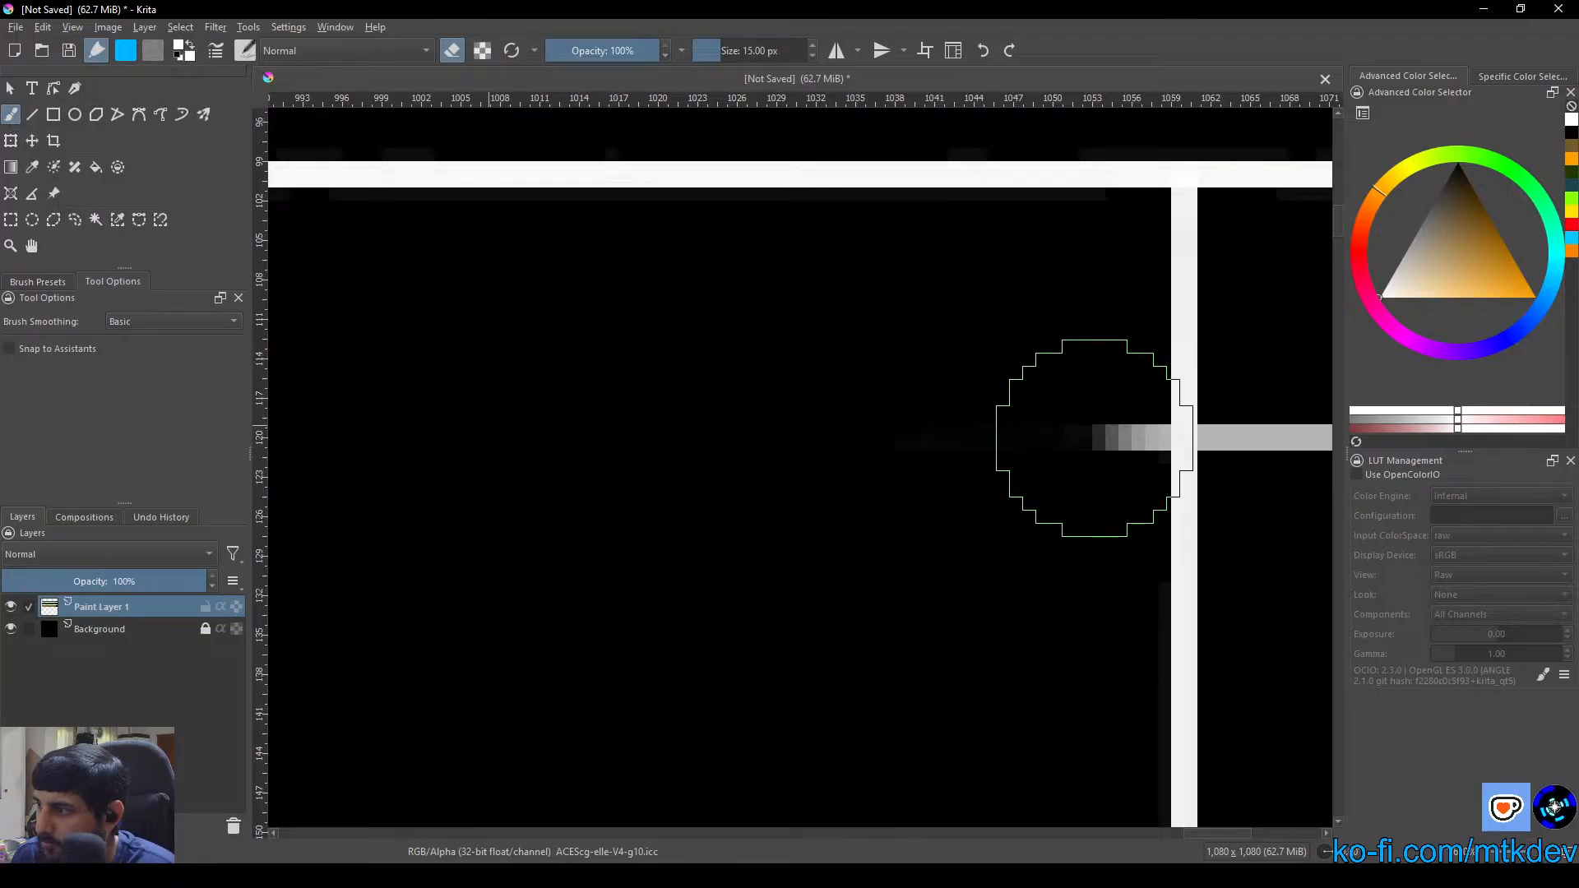
key("ctrl+z")
key("ctrl+z")
left_click_drag(664, 462, 1047, 510)
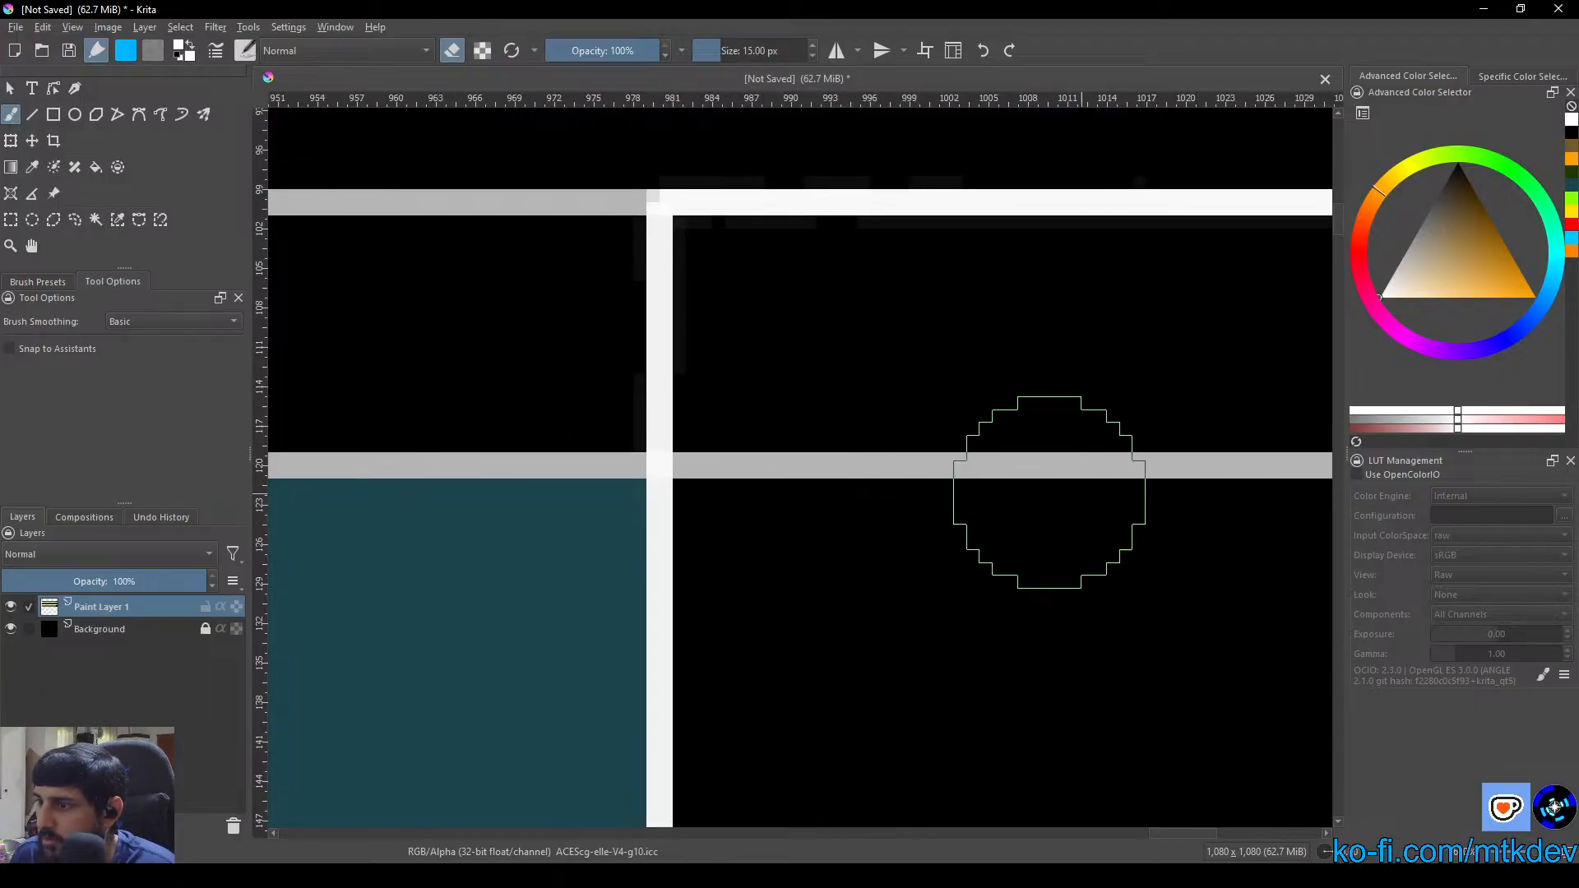
mouse_move(814, 416)
left_mouse_down()
mouse_move(818, 544)
mouse_move(768, 513)
mouse_move(778, 465)
left_mouse_up()
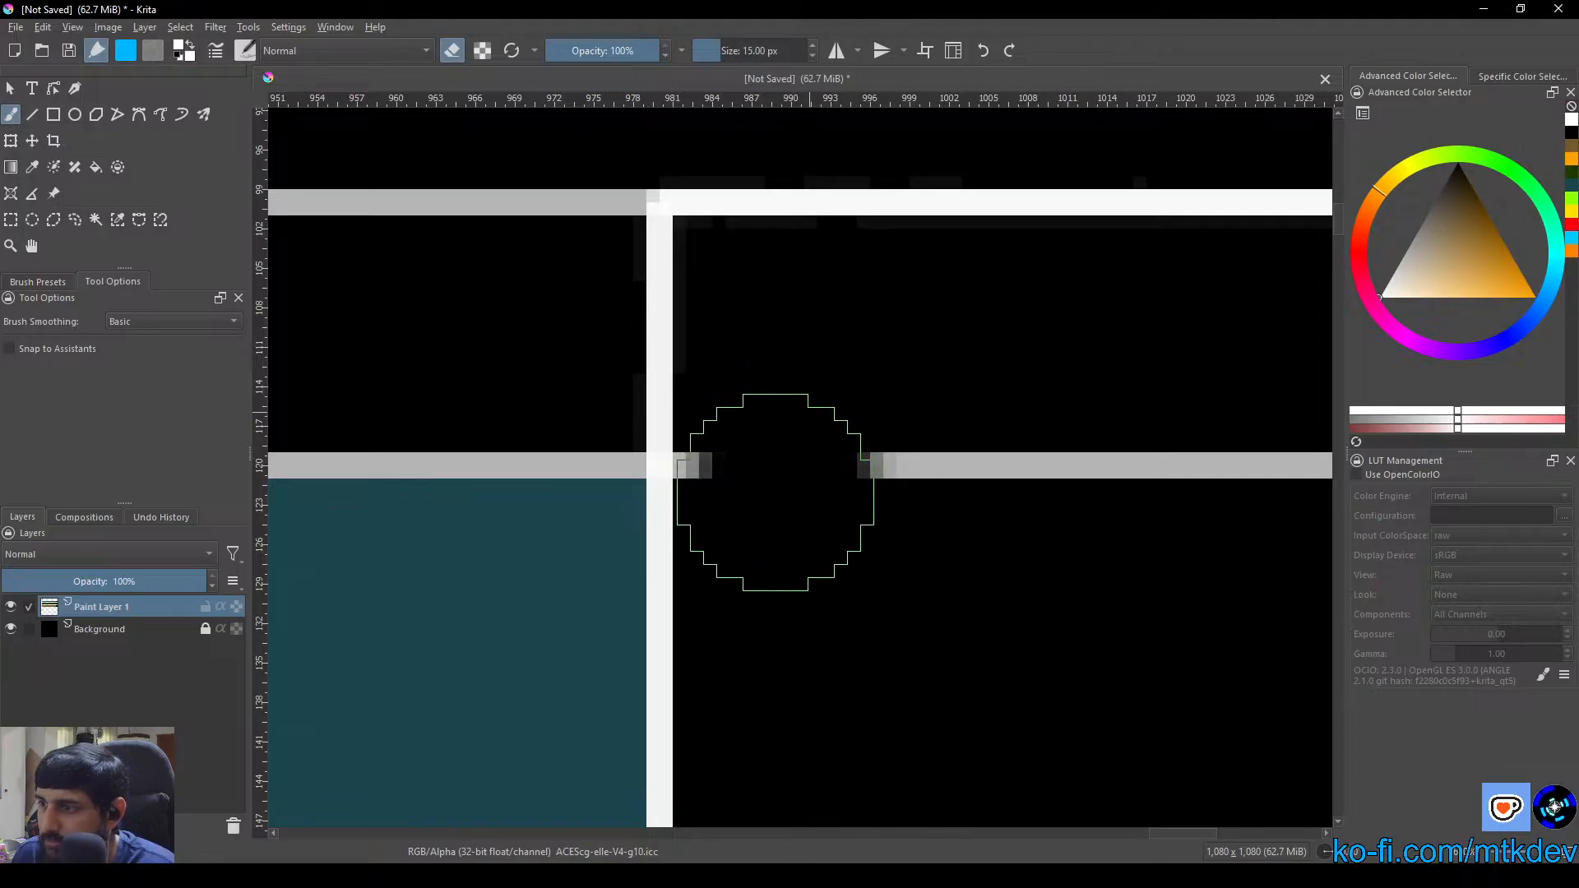
scroll(1066, 558, "down", 3)
left_click_drag(1066, 557, 898, 530)
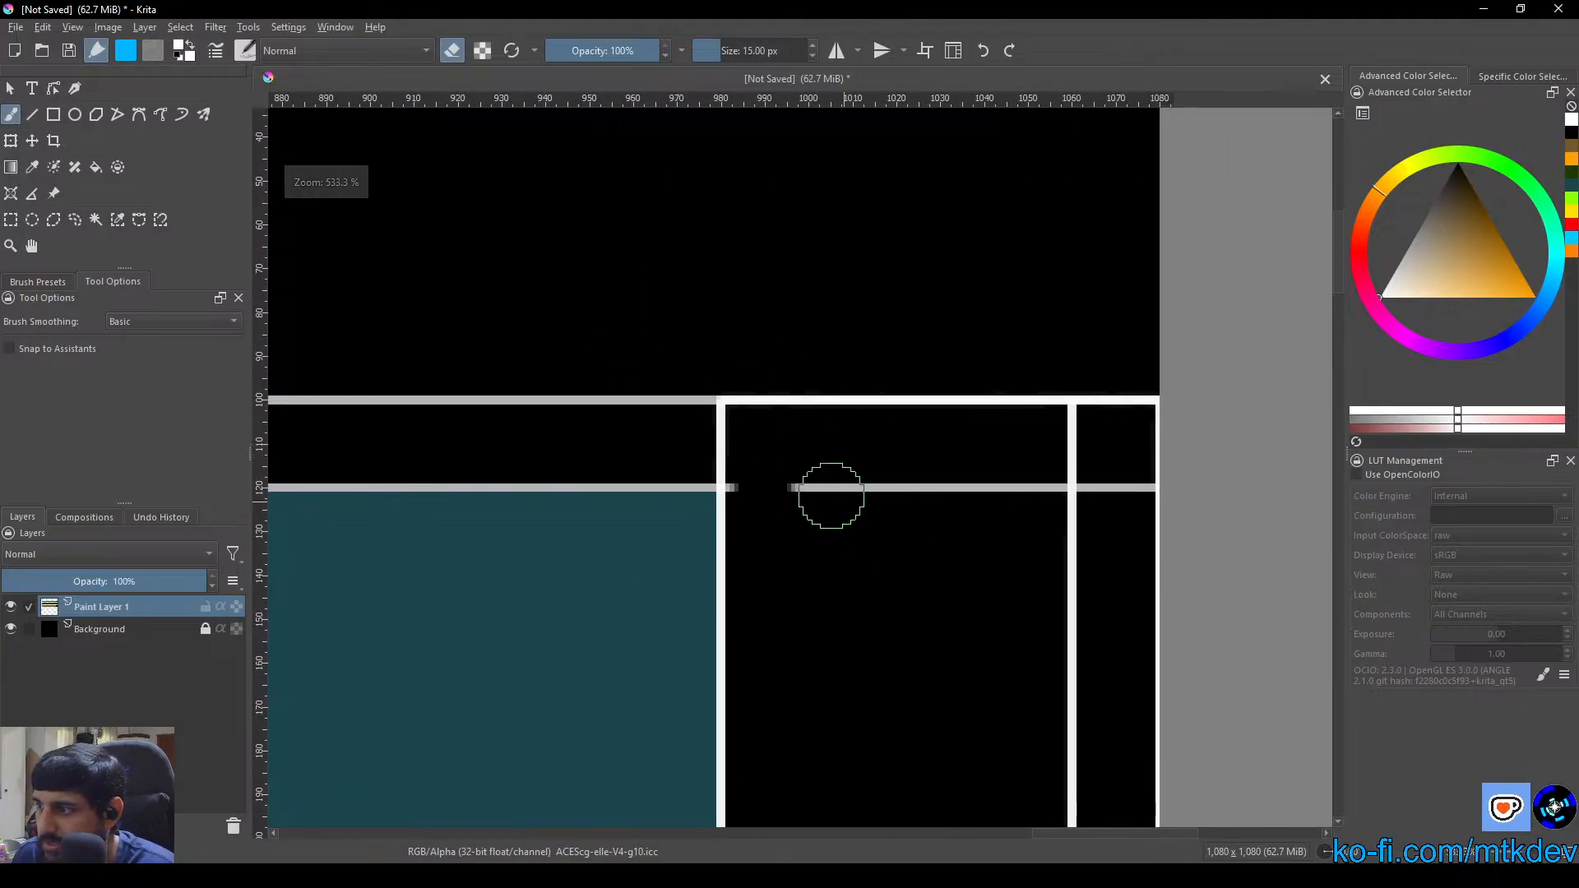
mouse_move(828, 490)
left_mouse_down()
mouse_move(971, 489)
mouse_move(794, 488)
mouse_move(1129, 483)
left_mouse_up()
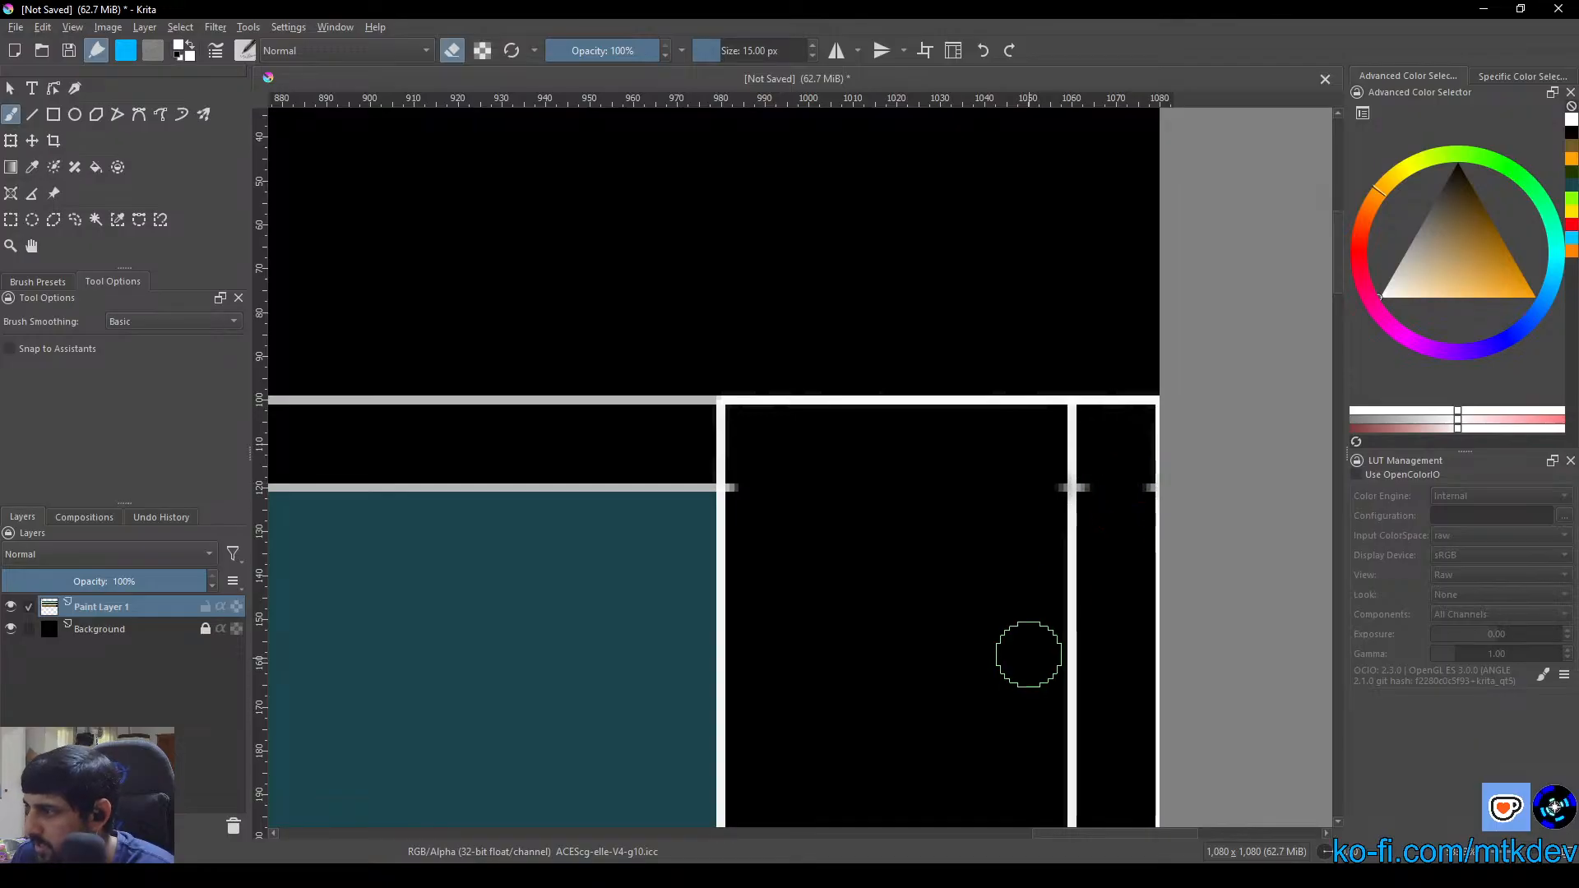
Erase the blue Strategic box's lower line across both parts of the vertical column
left_click_drag(950, 765, 923, 560)
mouse_move(751, 630)
left_mouse_down()
mouse_move(737, 646)
mouse_move(723, 630)
mouse_move(1012, 634)
left_mouse_up()
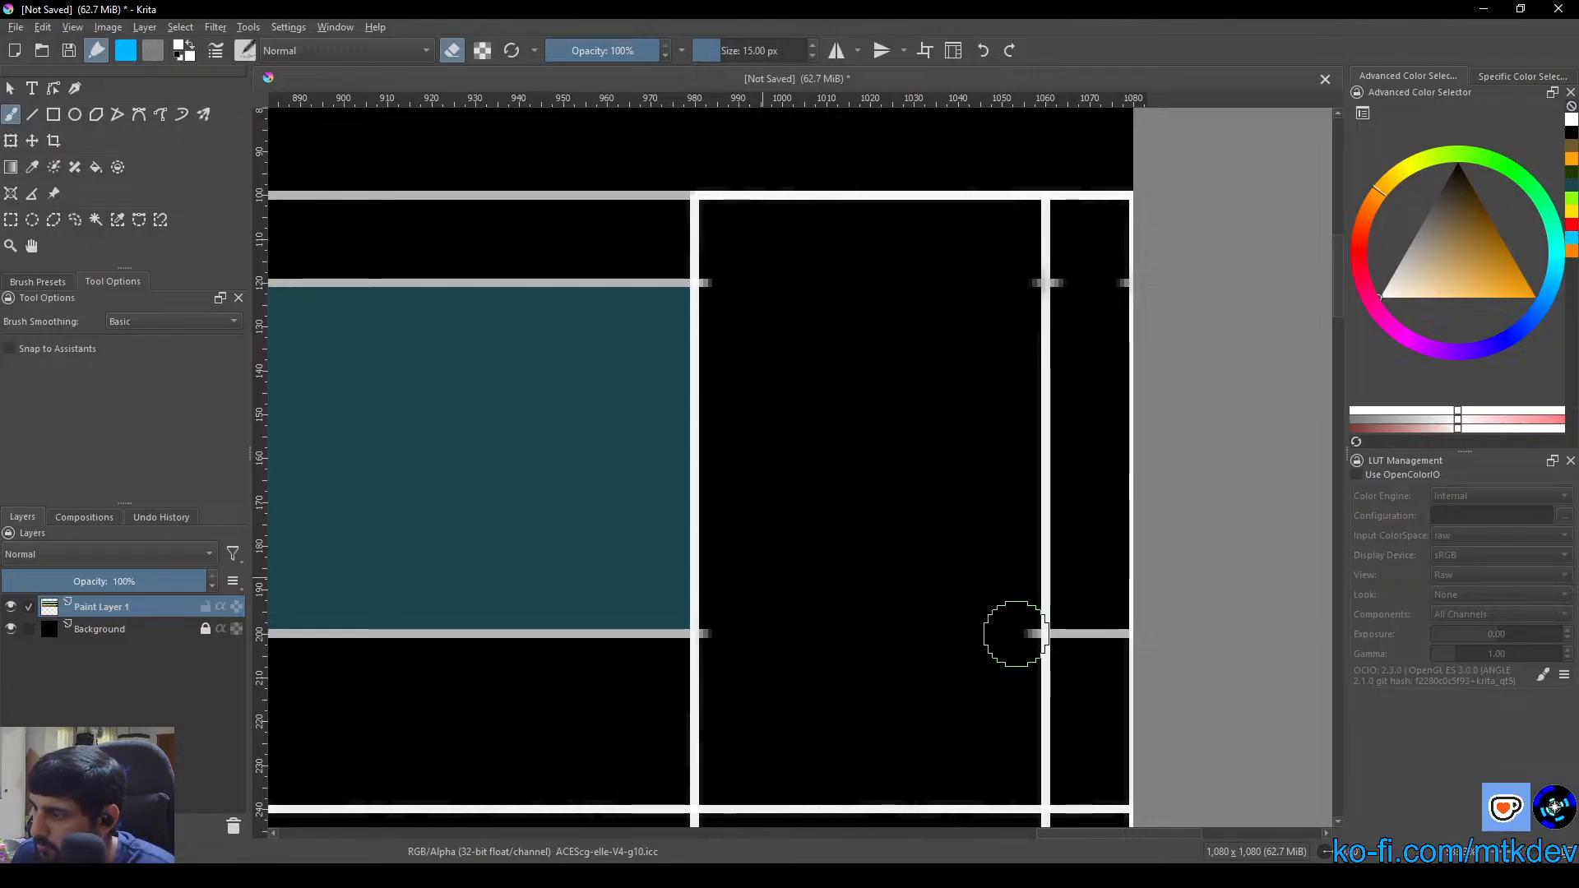
left_click(1015, 635)
left_click_drag(1078, 635, 1104, 634)
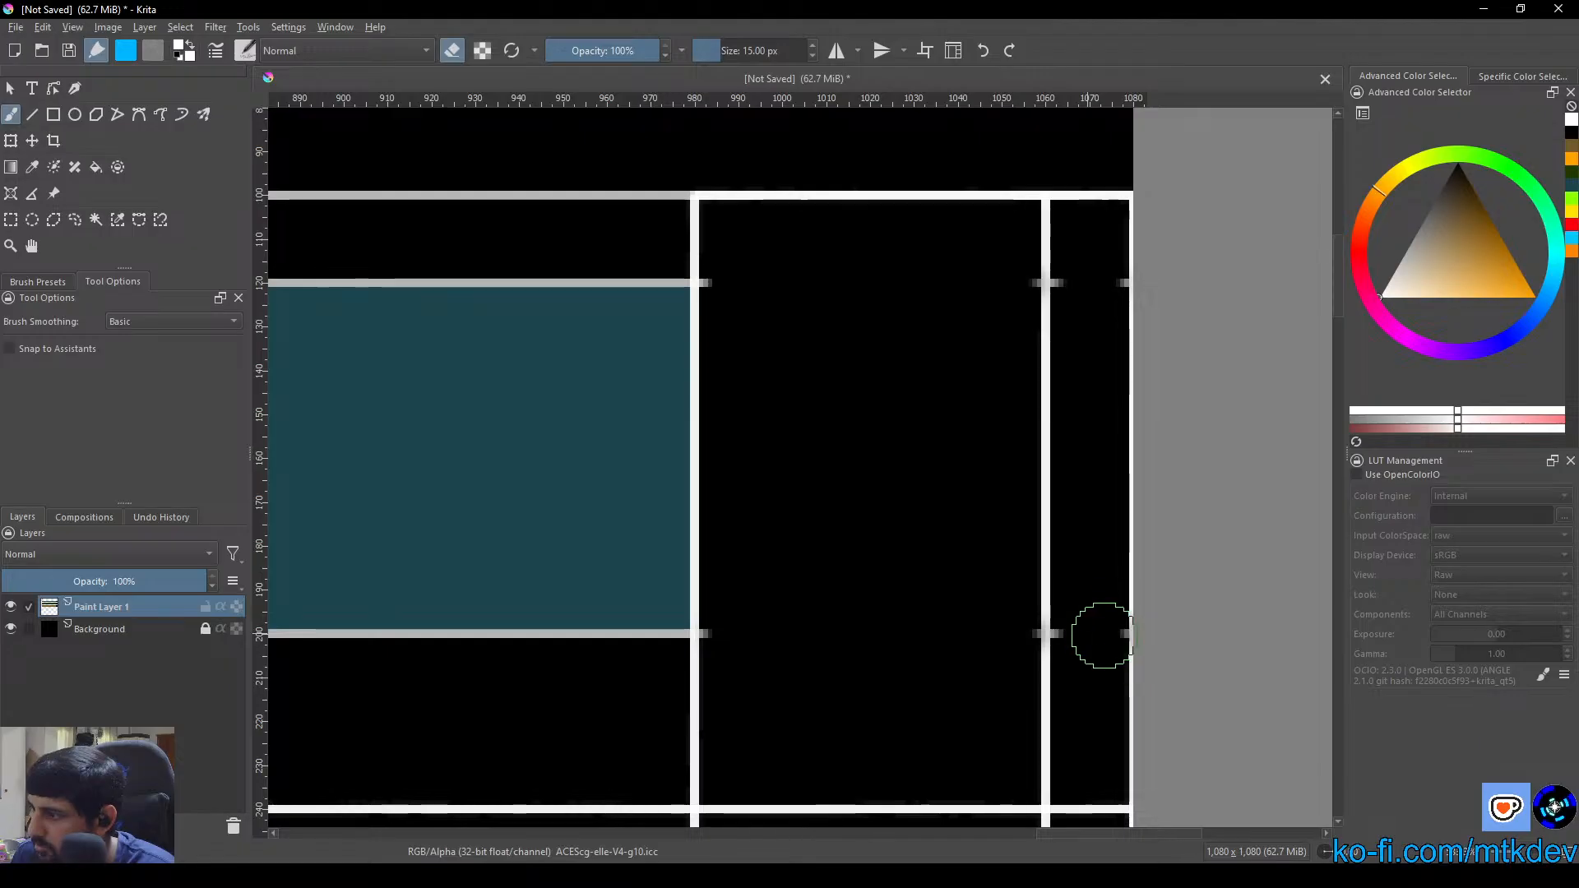
Erase the upper and lower lines of the header strip above the green box inside the vertical column
left_click_drag(1044, 706, 1043, 462)
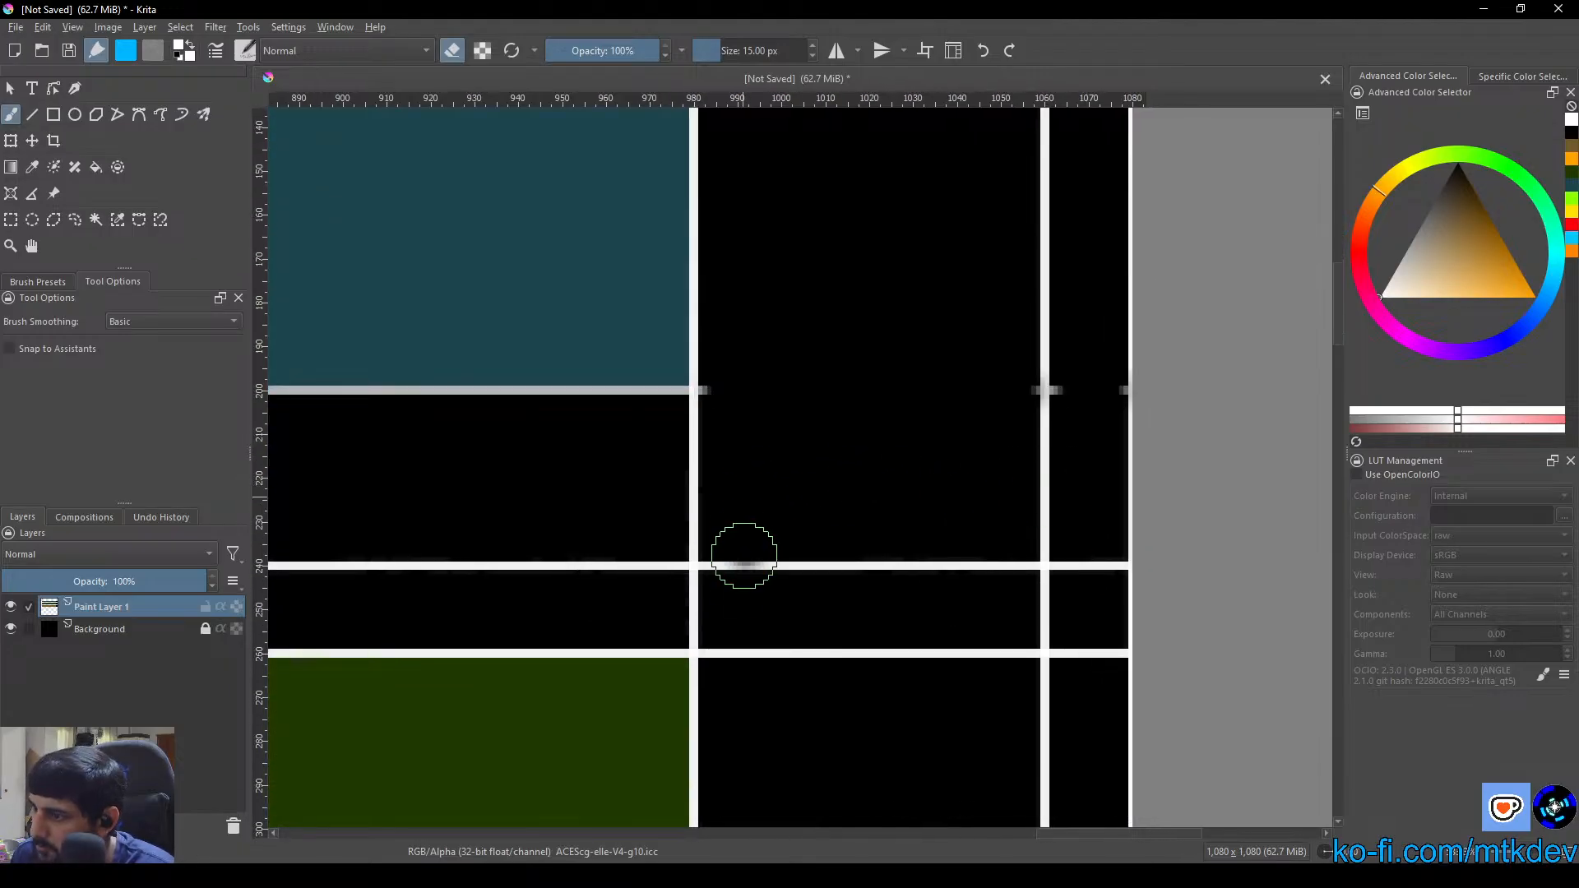
mouse_move(740, 553)
left_mouse_down()
mouse_move(727, 574)
mouse_move(923, 567)
left_mouse_up()
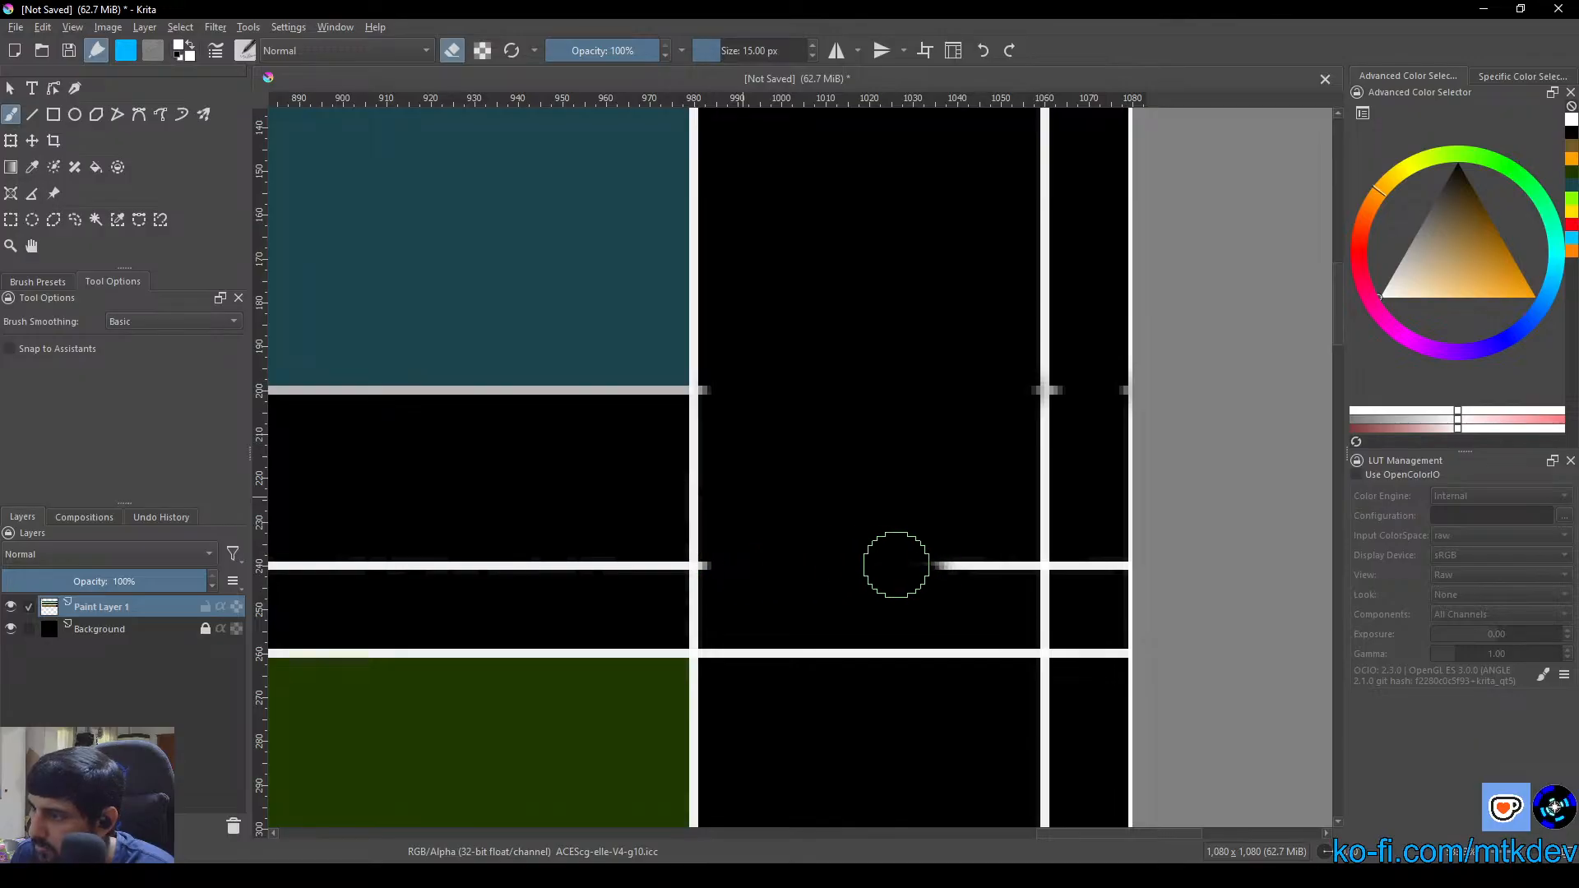
left_click_drag(779, 564, 1016, 565)
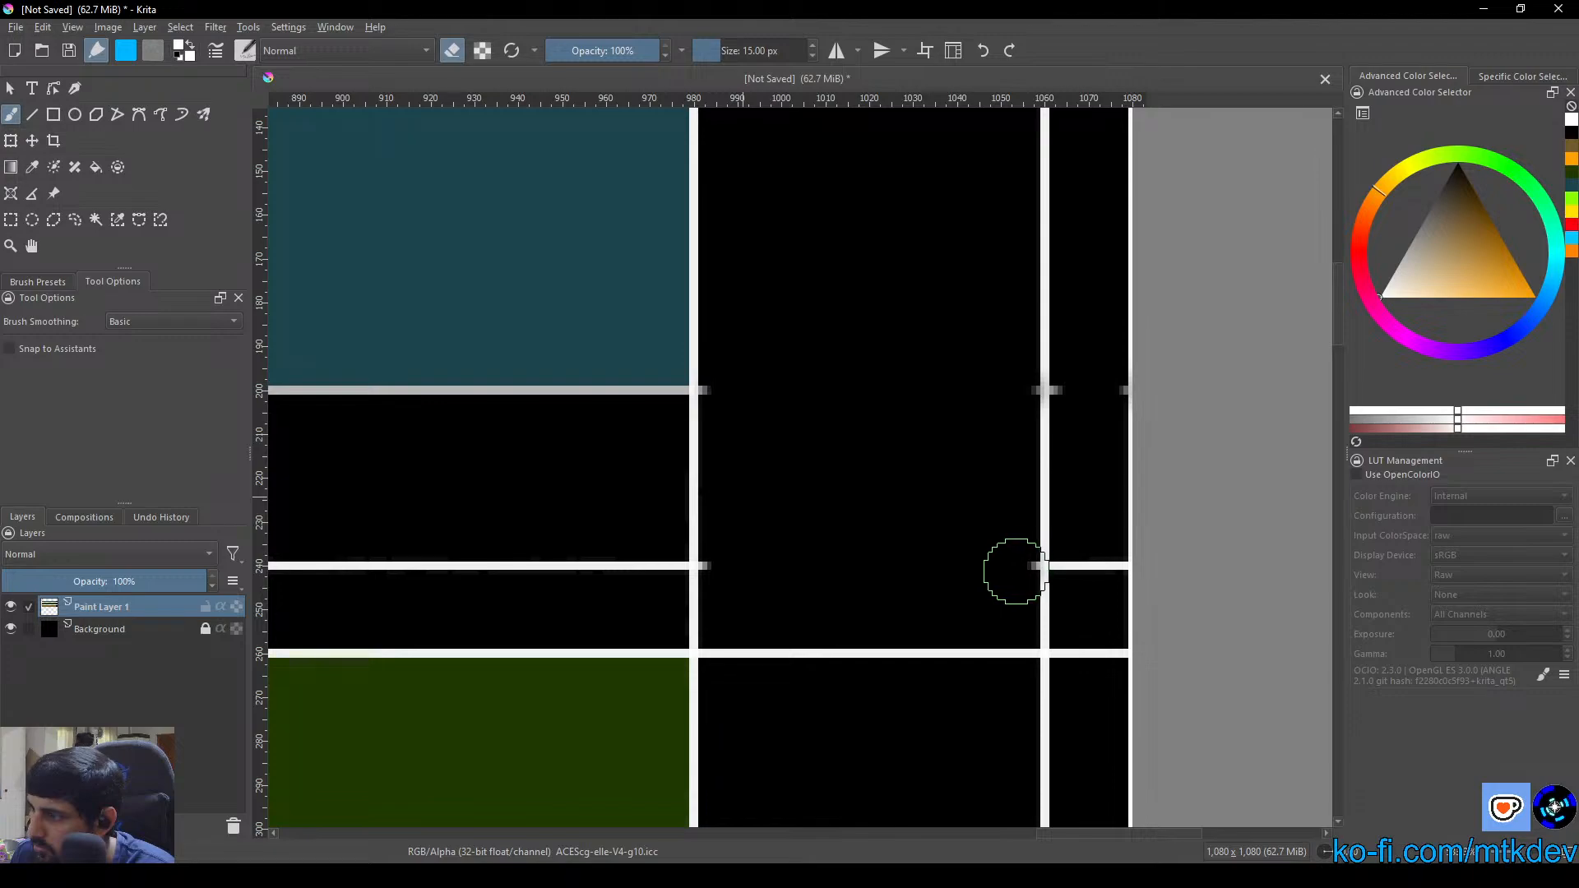
left_click(1083, 559)
mouse_move(1084, 559)
left_mouse_down()
mouse_move(1103, 564)
mouse_move(1078, 663)
mouse_move(1075, 641)
mouse_move(1103, 655)
left_mouse_up()
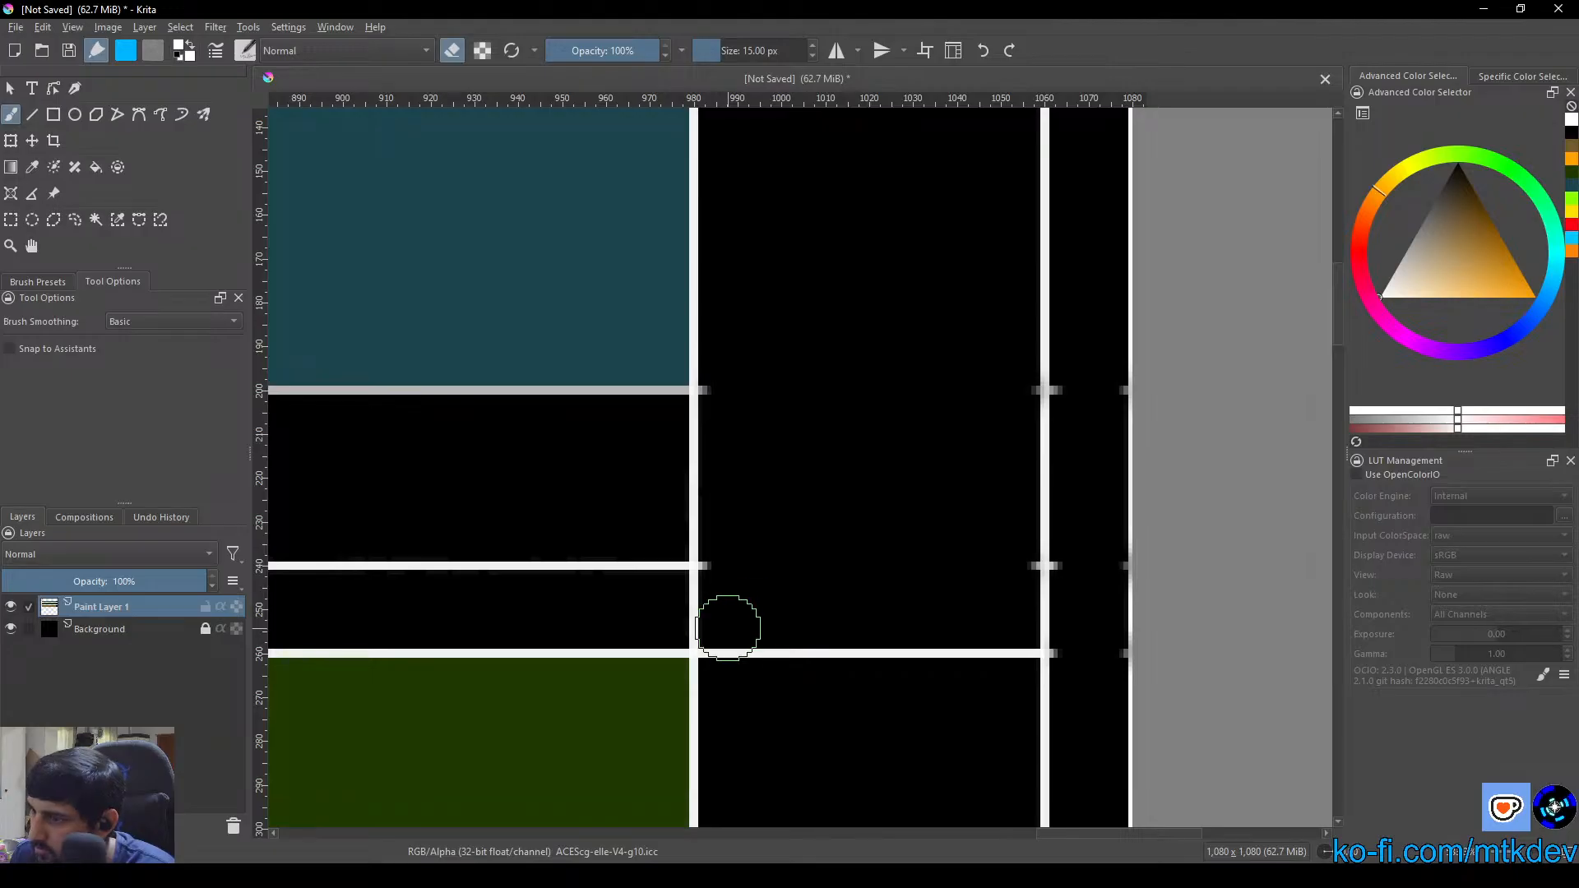
mouse_move(726, 627)
left_mouse_down()
mouse_move(726, 662)
mouse_move(723, 650)
mouse_move(1025, 652)
mouse_move(800, 645)
mouse_move(890, 649)
left_mouse_up()
Erase the green box's lower line and the horizontal lines of the brown box and its header strip inside the vertical column
scroll(933, 602, "down", 8)
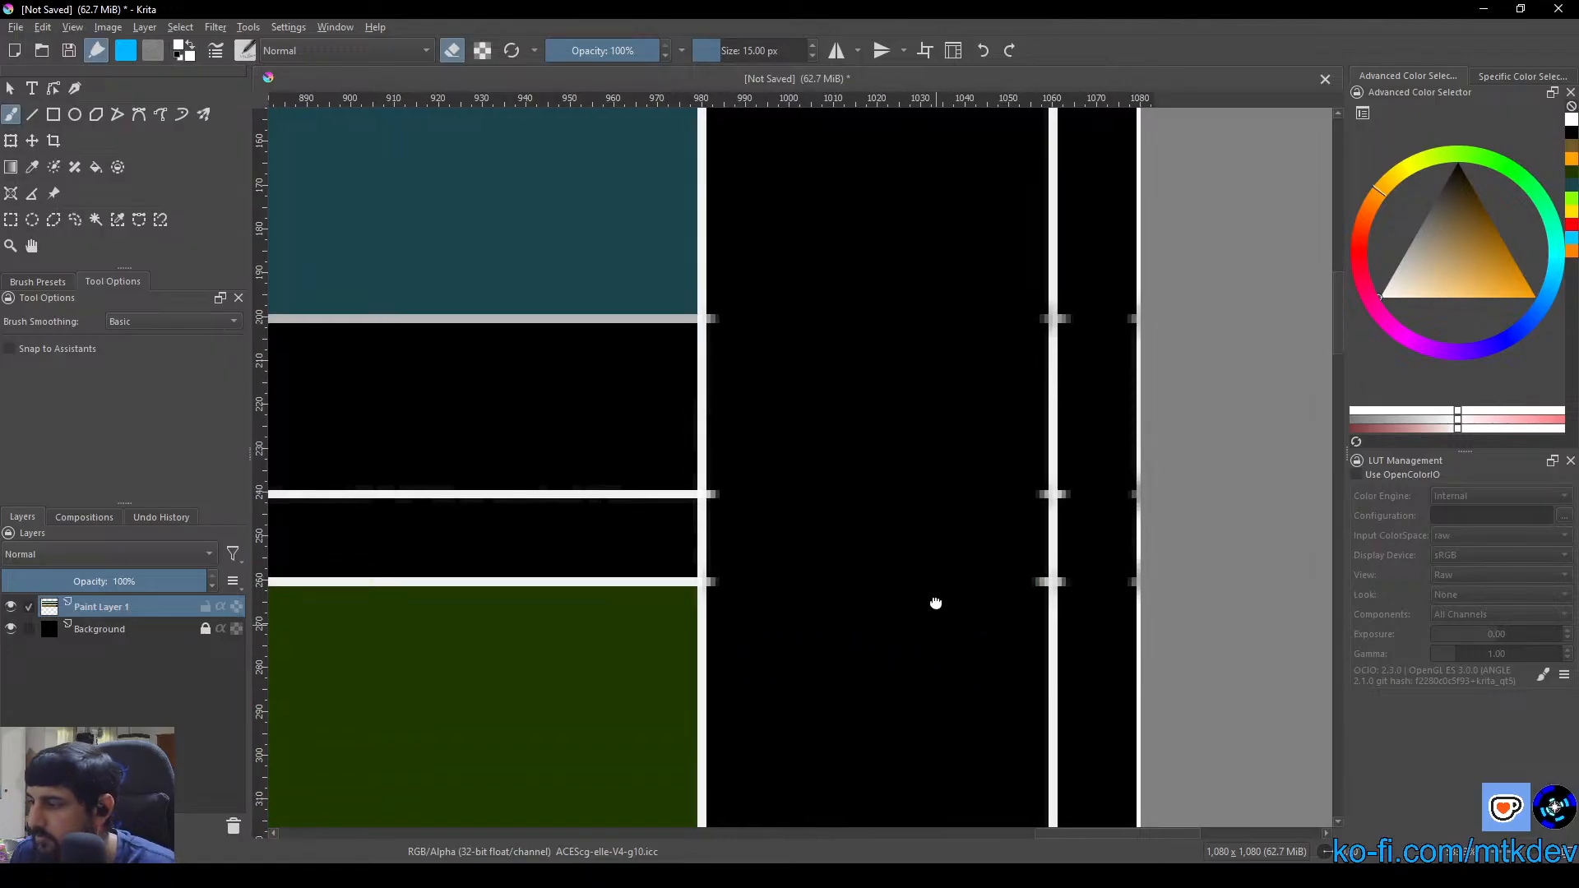
scroll(854, 421, "down", 2)
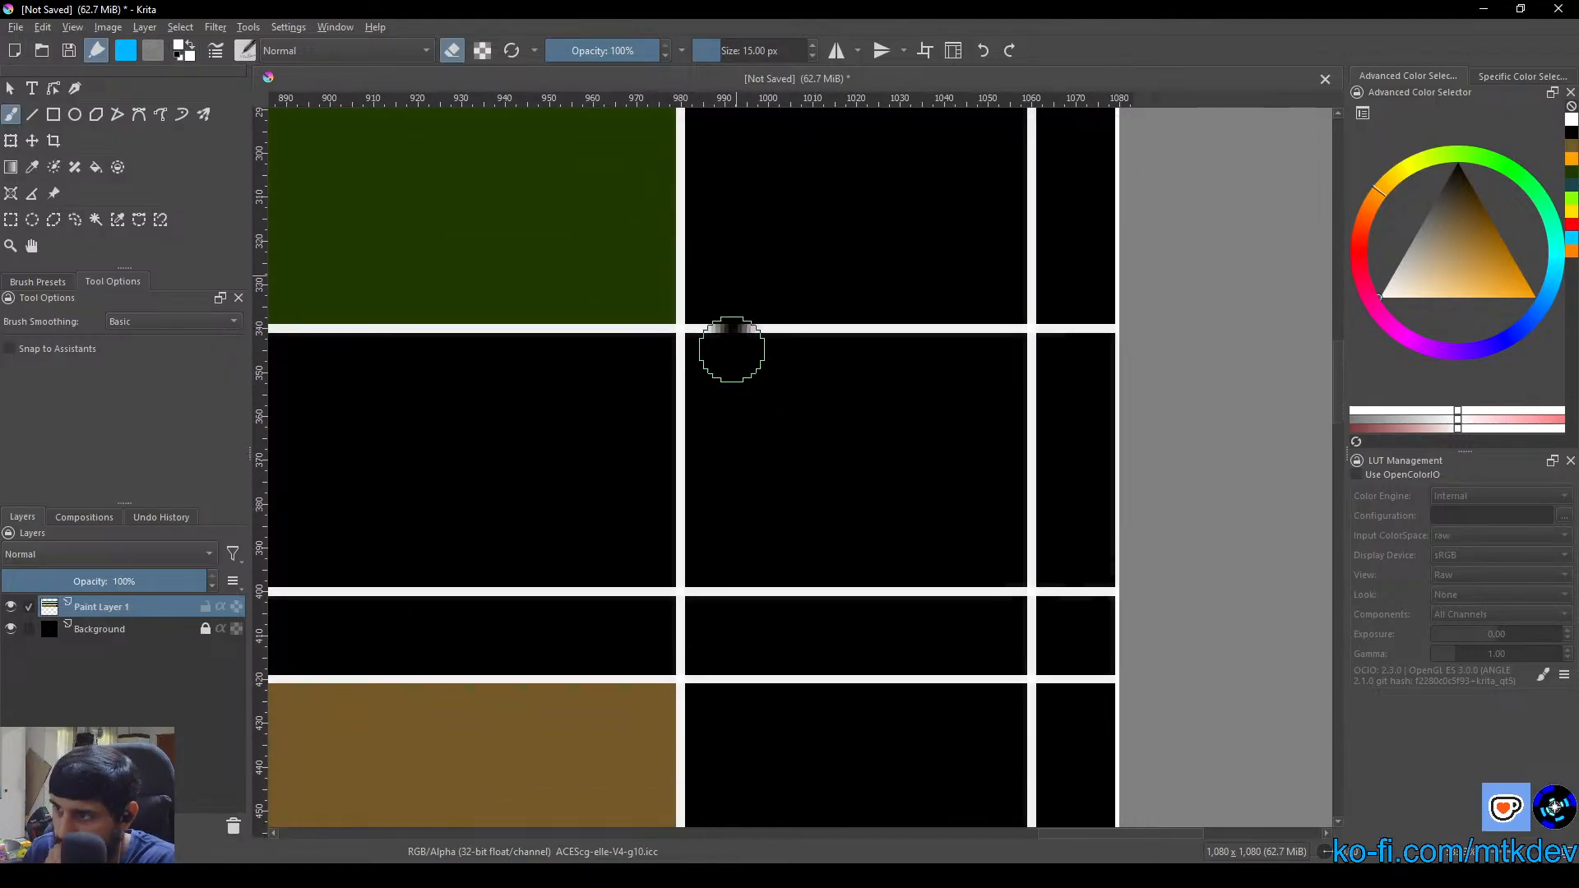
left_click_drag(730, 349, 709, 345)
mouse_move(728, 589)
left_mouse_down()
mouse_move(726, 668)
mouse_move(725, 557)
mouse_move(717, 677)
mouse_move(734, 572)
mouse_move(738, 601)
mouse_move(712, 675)
mouse_move(718, 550)
mouse_move(705, 664)
left_mouse_up()
left_click_drag(744, 750, 791, 387)
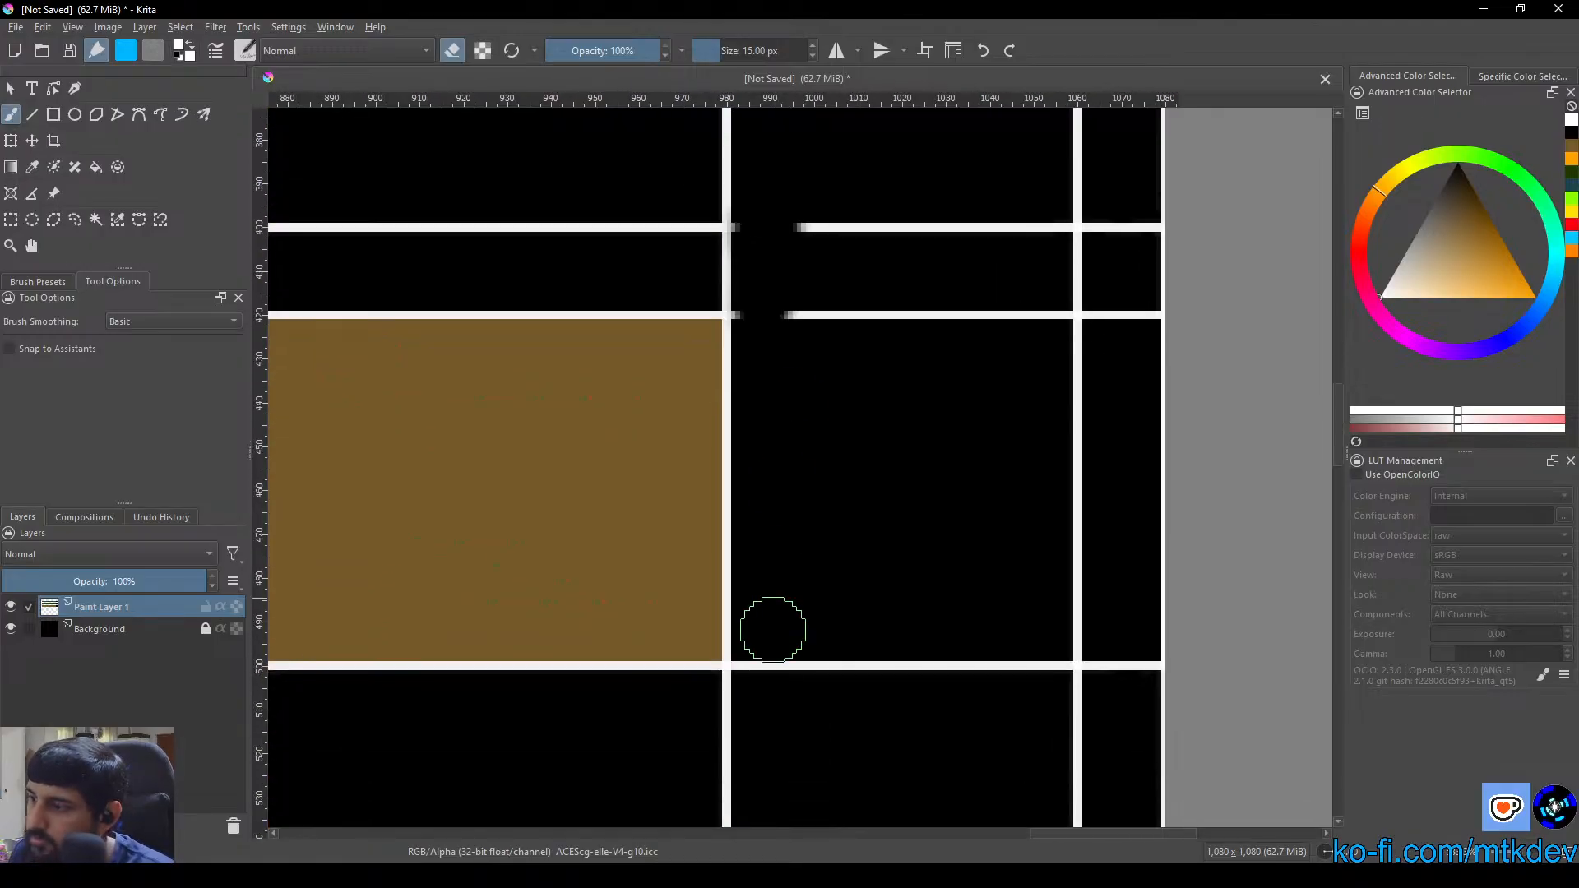
mouse_move(772, 632)
left_mouse_down()
mouse_move(755, 699)
mouse_move(777, 637)
mouse_move(829, 667)
mouse_move(1046, 663)
mouse_move(1109, 679)
mouse_move(1127, 660)
mouse_move(1134, 672)
mouse_move(1146, 204)
mouse_move(1134, 337)
mouse_move(1118, 177)
mouse_move(1107, 311)
mouse_move(1192, 381)
left_mouse_up()
key("ctrl+z")
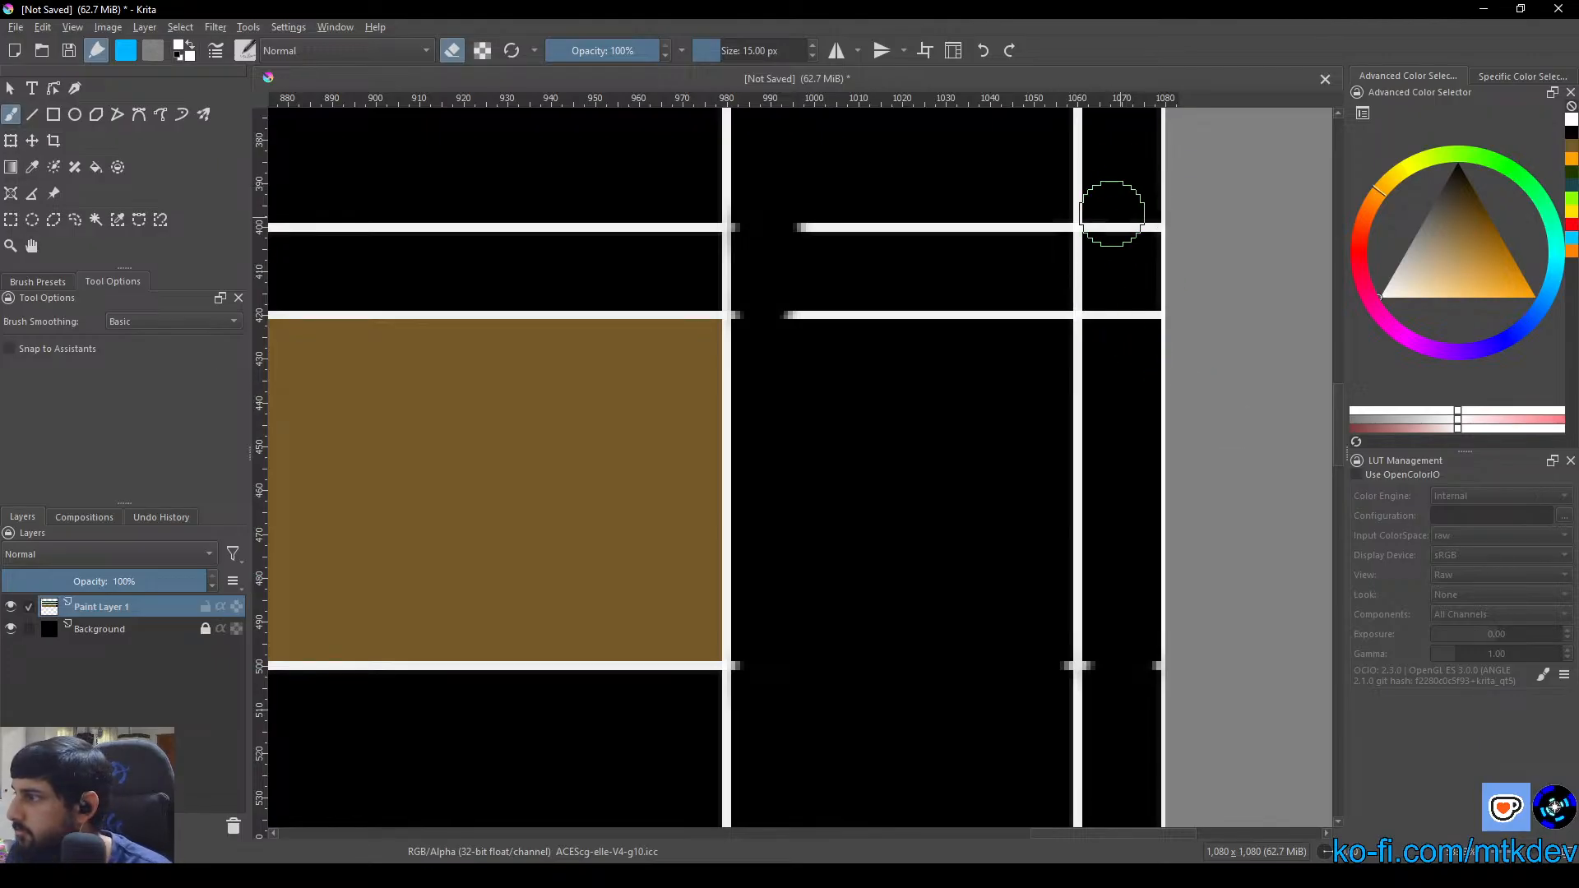
mouse_move(1110, 219)
left_mouse_down()
mouse_move(1108, 333)
mouse_move(1105, 305)
mouse_move(1113, 327)
mouse_move(1132, 314)
mouse_move(1121, 200)
mouse_move(1133, 266)
mouse_move(1133, 218)
mouse_move(1106, 250)
left_mouse_up()
mouse_move(822, 191)
left_mouse_down()
mouse_move(800, 303)
mouse_move(860, 293)
mouse_move(1004, 315)
mouse_move(970, 321)
mouse_move(1047, 317)
mouse_move(1043, 200)
mouse_move(1044, 222)
mouse_move(842, 225)
mouse_move(863, 619)
mouse_move(860, 551)
left_mouse_up()
mouse_move(797, 320)
left_mouse_down()
mouse_move(1056, 326)
mouse_move(807, 330)
mouse_move(1004, 329)
mouse_move(935, 227)
mouse_move(899, 634)
mouse_move(822, 310)
mouse_move(839, 515)
left_mouse_up()
Reduce the eraser to 3 px and erase the leftover stubs of the blue box's lower line beside the column's vertical lines
left_click(743, 53)
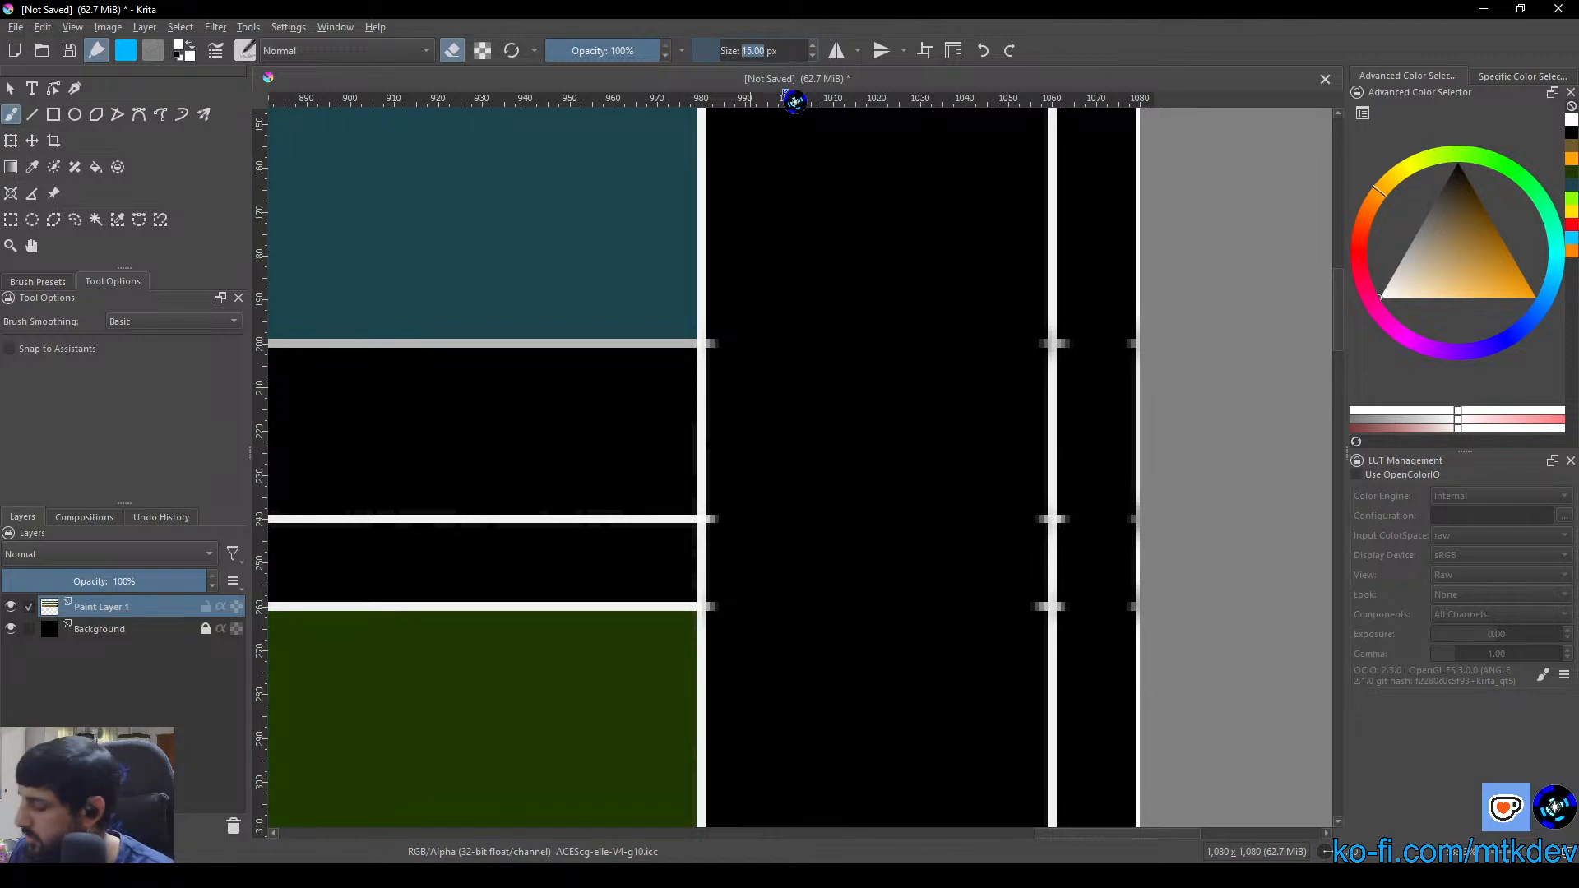
scroll(758, 326, "up", 6)
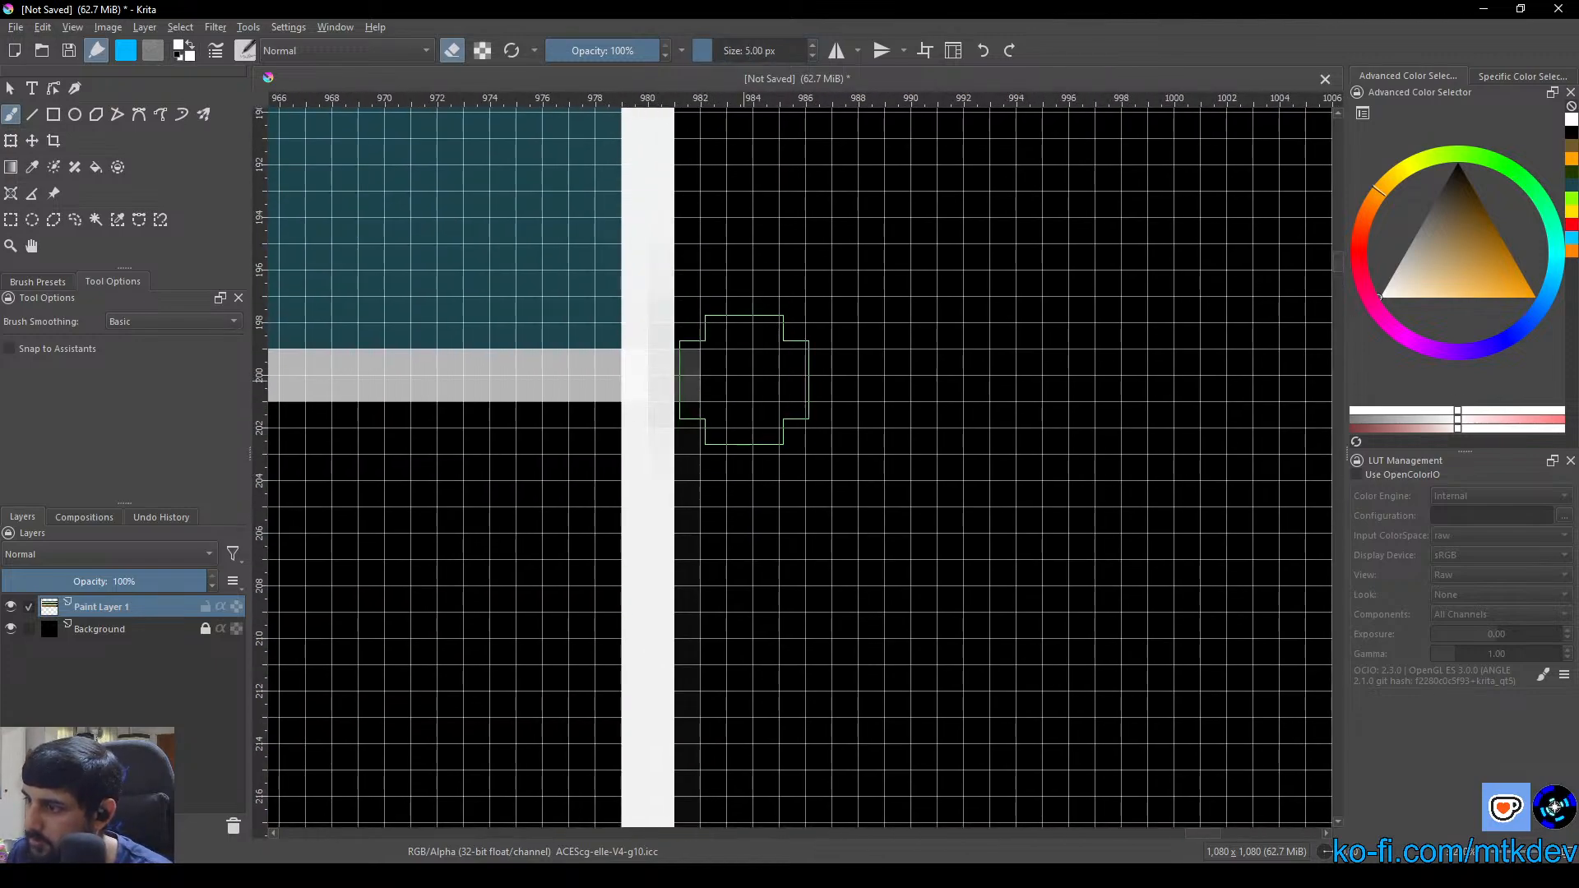
left_click(726, 52)
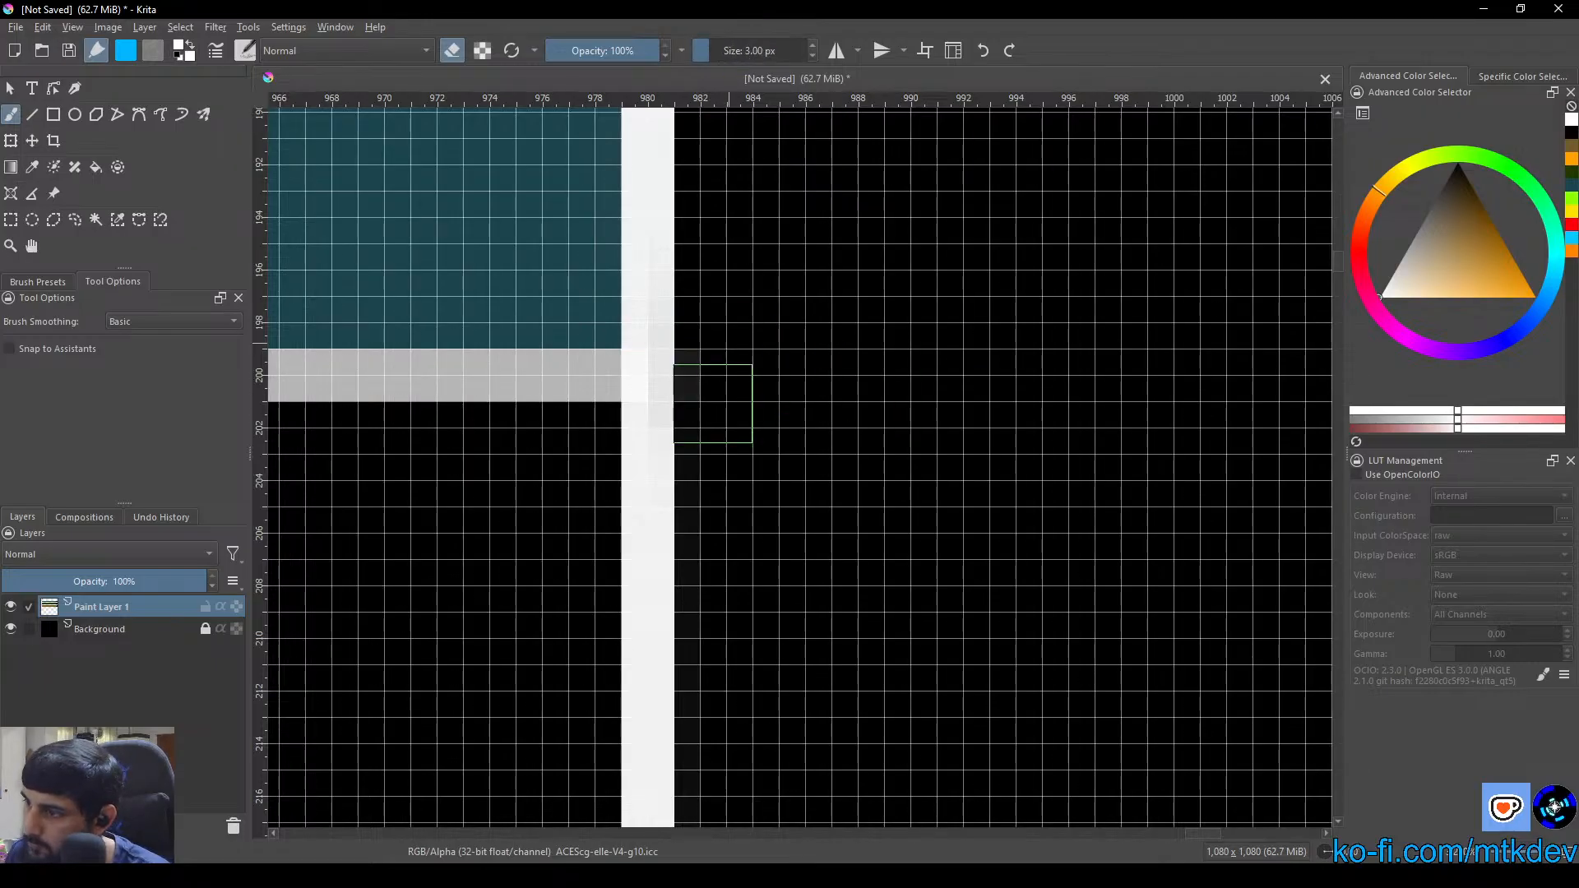
scroll(949, 467, "down", 4)
left_click_drag(1151, 469, 750, 444)
scroll(939, 441, "up", 3)
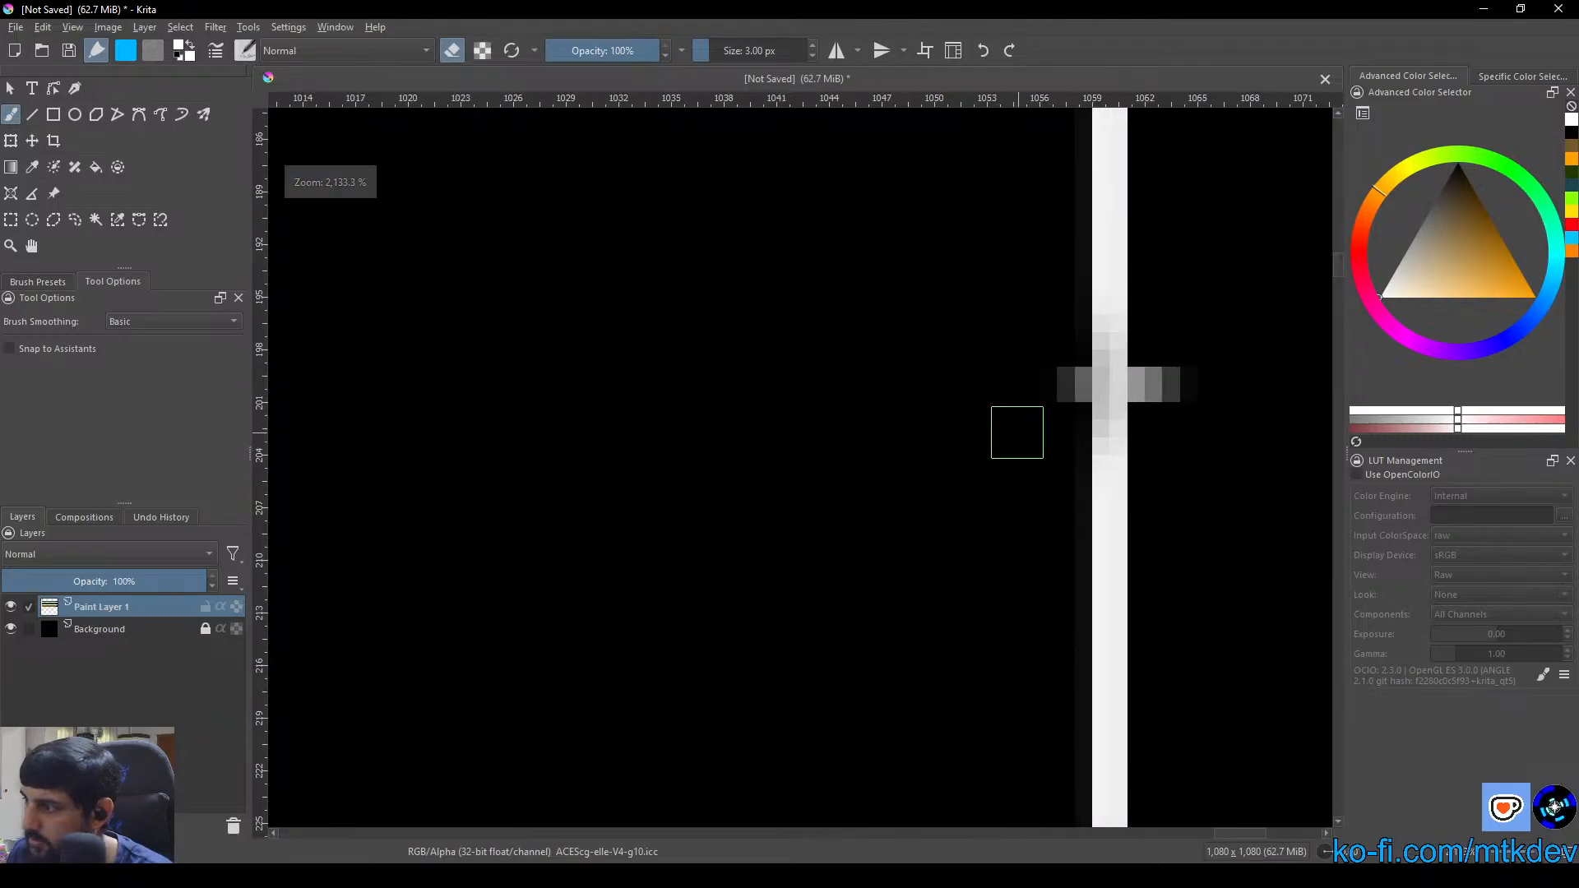
left_click_drag(1056, 424, 753, 427)
mouse_move(757, 338)
left_mouse_down()
mouse_move(757, 400)
mouse_move(764, 373)
mouse_move(862, 392)
mouse_move(854, 421)
mouse_move(846, 376)
mouse_move(849, 389)
mouse_move(1141, 408)
mouse_move(1148, 364)
mouse_move(1113, 409)
left_mouse_up()
Erase the leftover stubs of the green box's header strip lines beside the column's inner divider and right border
scroll(1071, 465, "down", 3)
left_click_drag(967, 723, 980, 461)
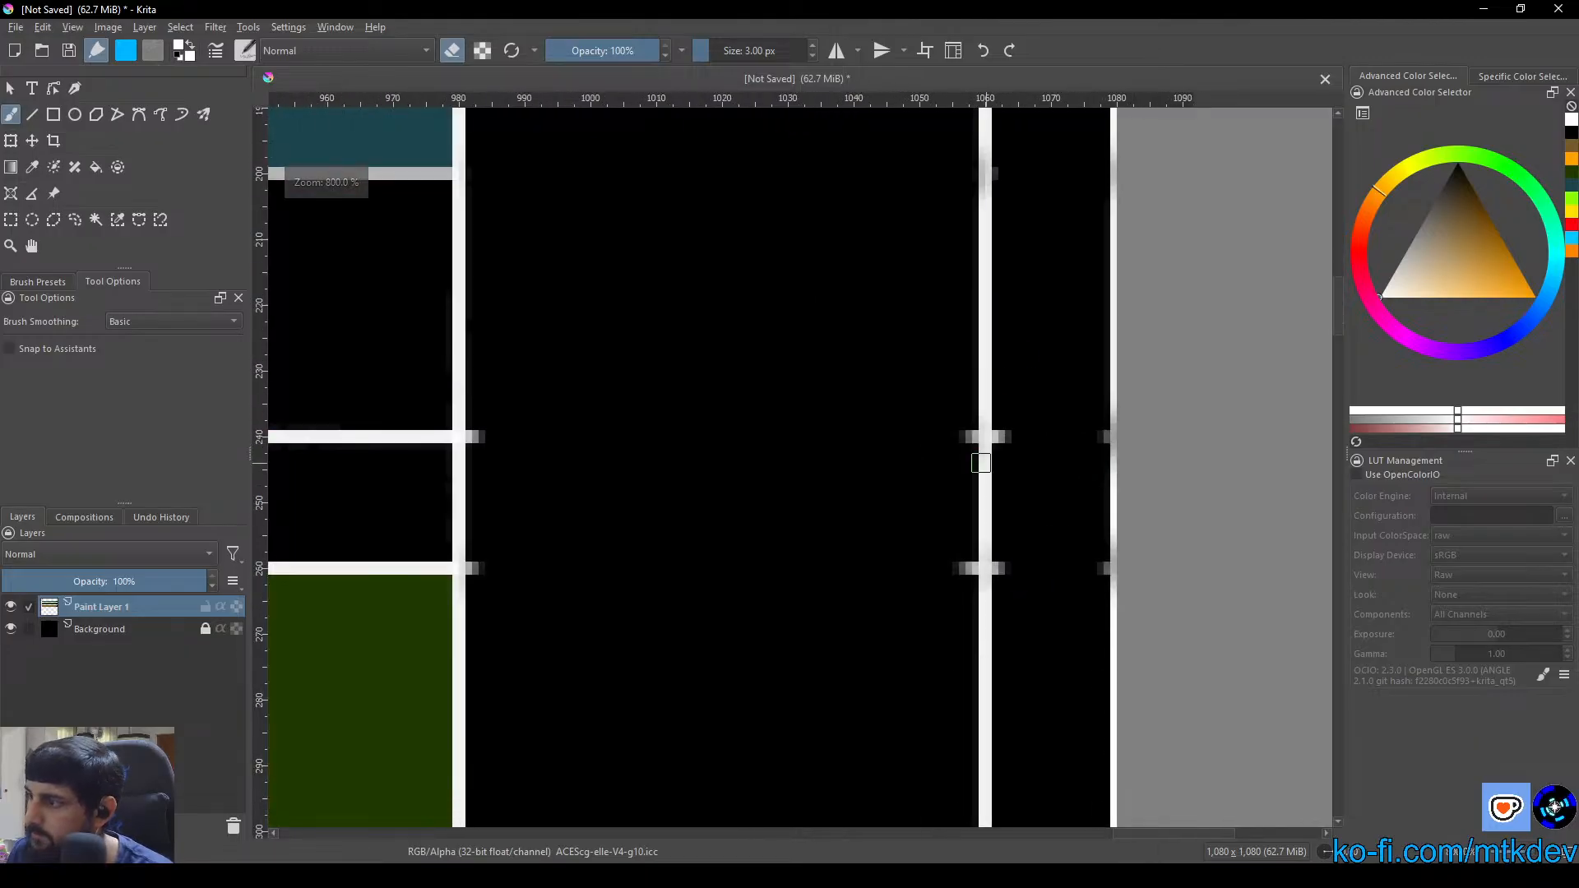
scroll(975, 462, "up", 2)
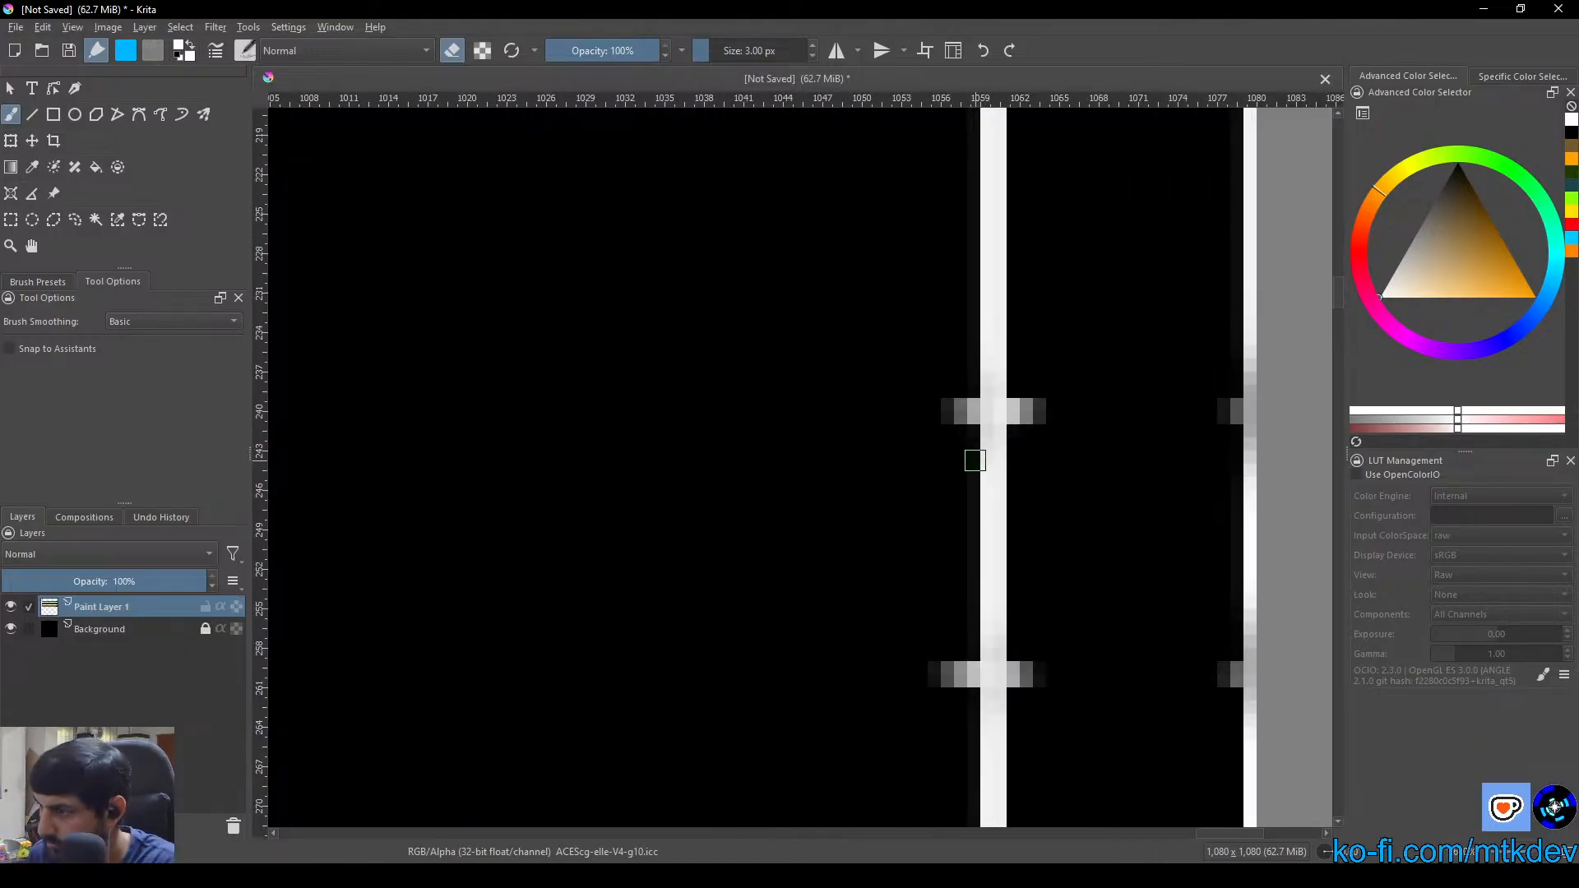
mouse_move(961, 425)
left_mouse_down()
mouse_move(943, 377)
mouse_move(951, 438)
mouse_move(1002, 415)
mouse_move(966, 392)
mouse_move(966, 424)
mouse_move(1023, 397)
mouse_move(1023, 374)
mouse_move(1022, 423)
left_mouse_up()
mouse_move(984, 685)
left_mouse_down()
mouse_move(954, 730)
mouse_move(955, 649)
mouse_move(959, 677)
mouse_move(935, 679)
left_mouse_up()
mouse_move(1047, 674)
left_mouse_down()
mouse_move(1028, 641)
mouse_move(1020, 684)
mouse_move(1027, 654)
mouse_move(998, 673)
left_mouse_up()
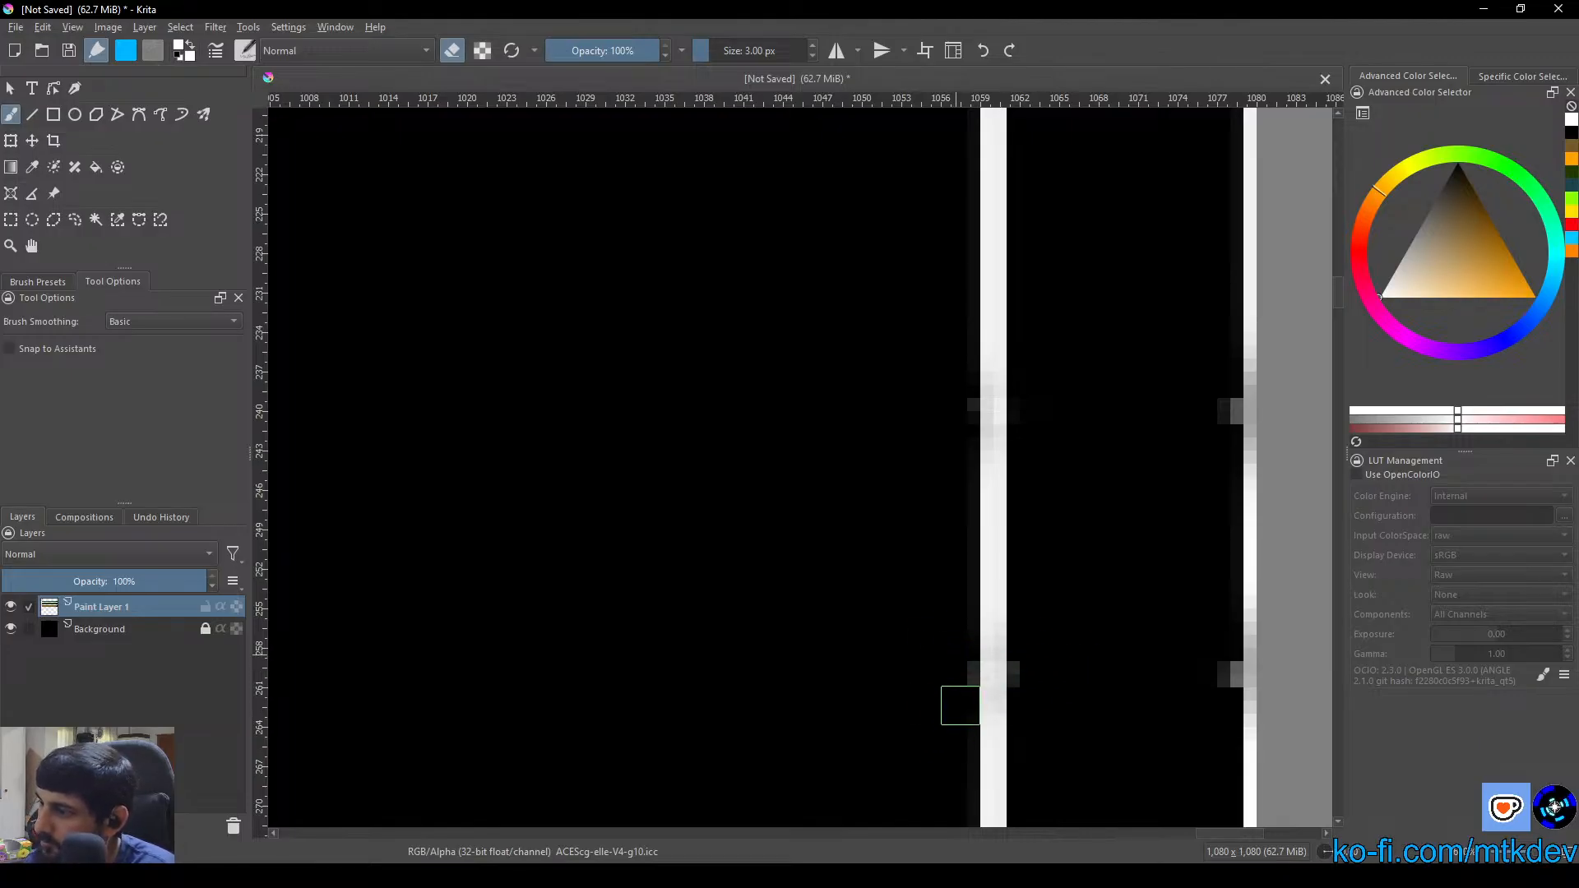
left_click_drag(1220, 394, 1222, 404)
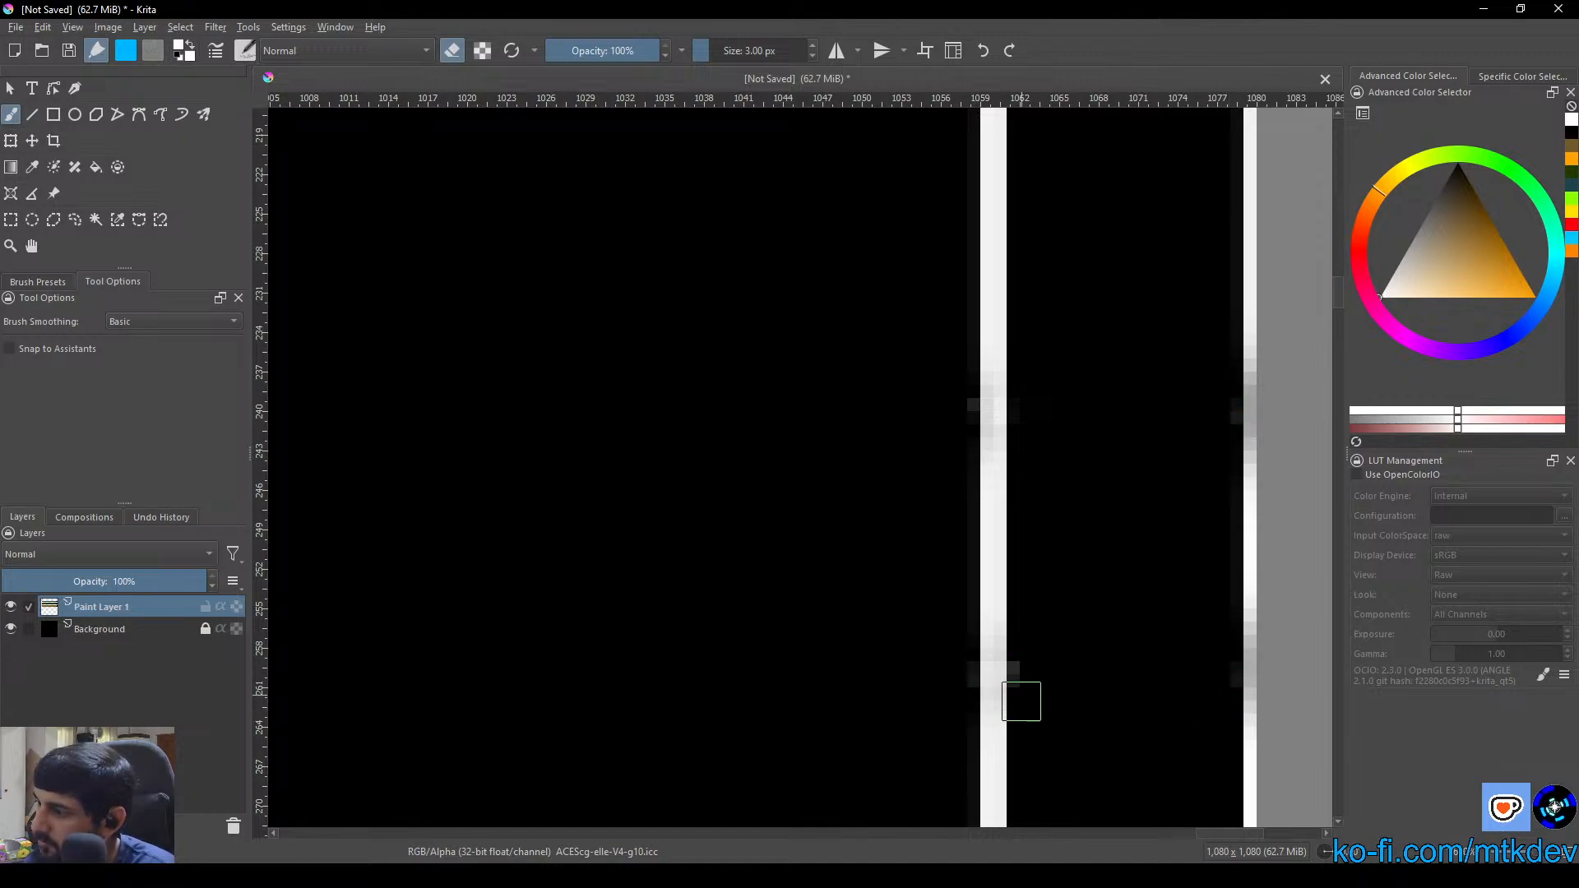
left_click_drag(1004, 688, 969, 728)
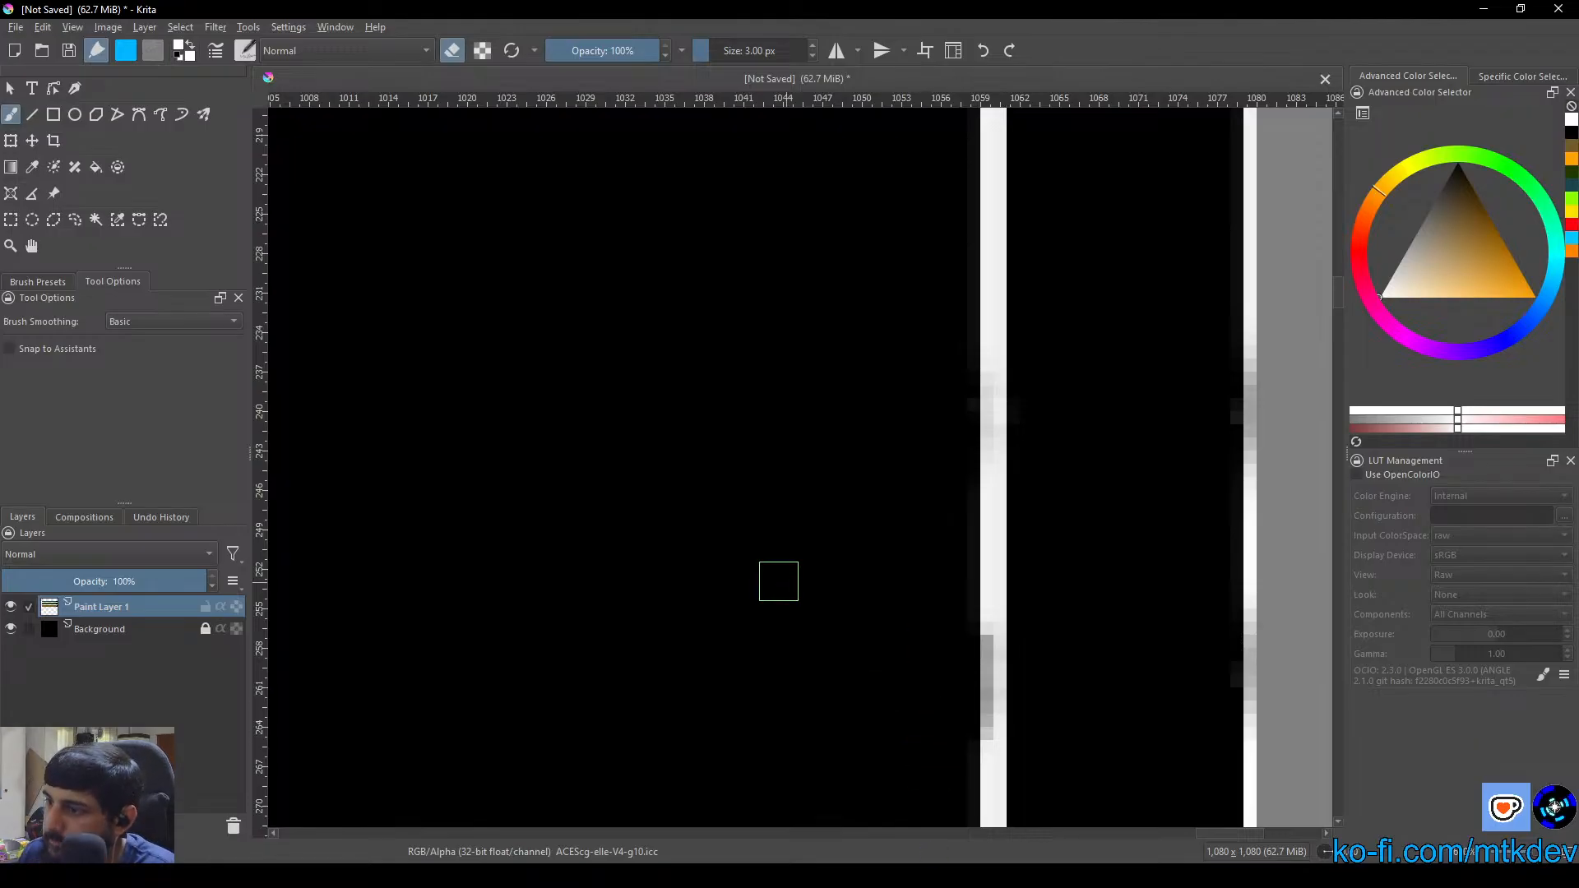
Erase the leftover stubs of the green box's header strip lines beside the column's left border
left_click_drag(779, 582, 1222, 595)
scroll(1221, 596, "down", 1)
left_click_drag(856, 557, 976, 556)
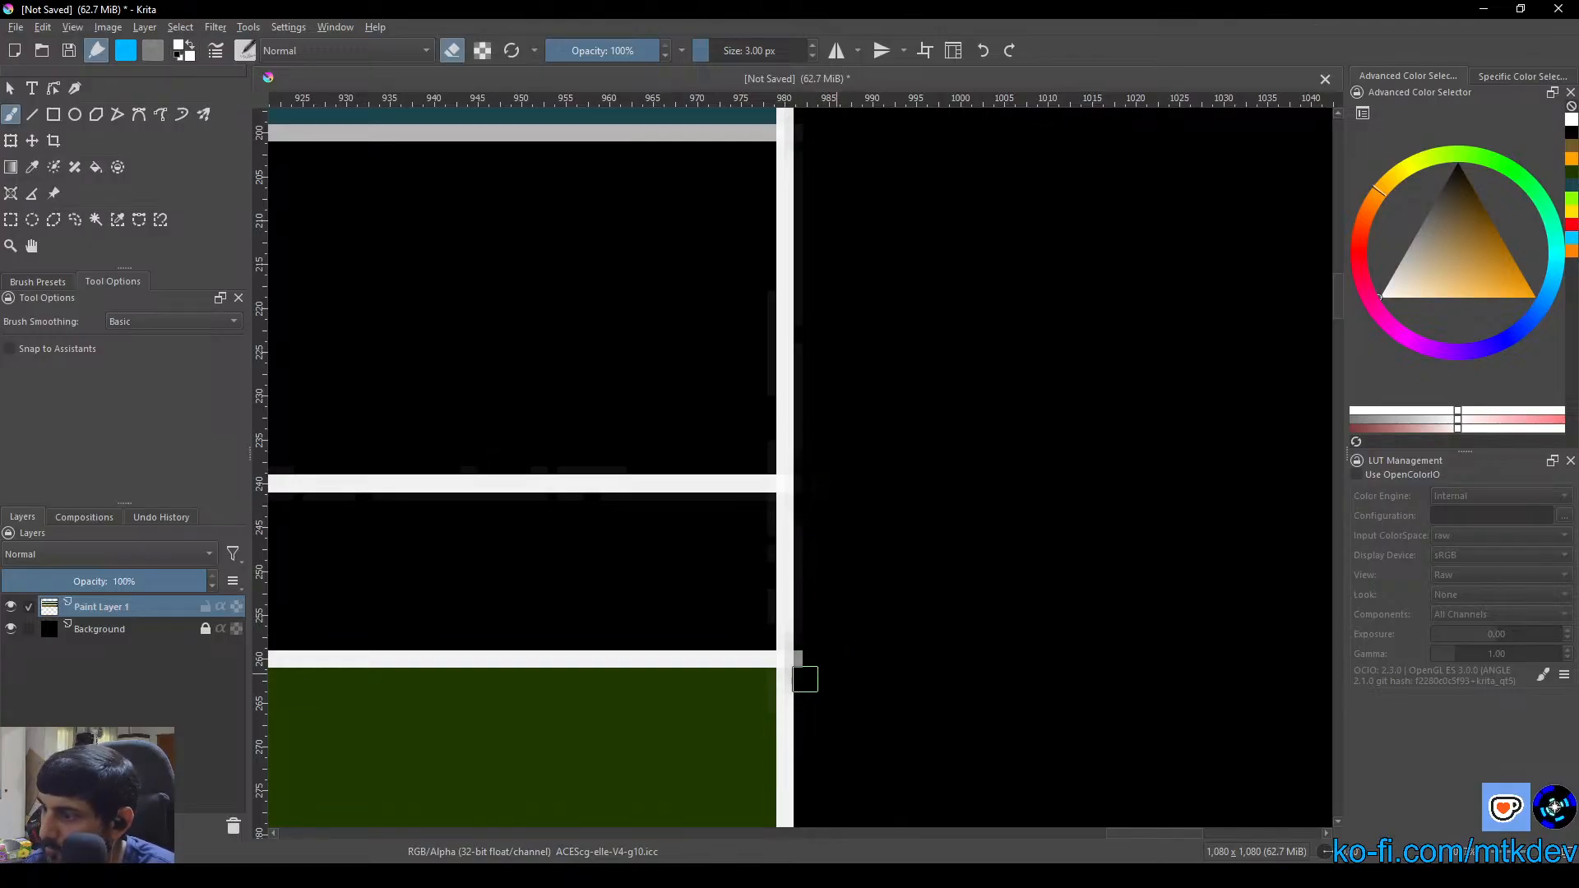
Erase the leftover stubs of the Strategic header strip's lower line beside the column's borders and inner divider
scroll(900, 729, "down", 3)
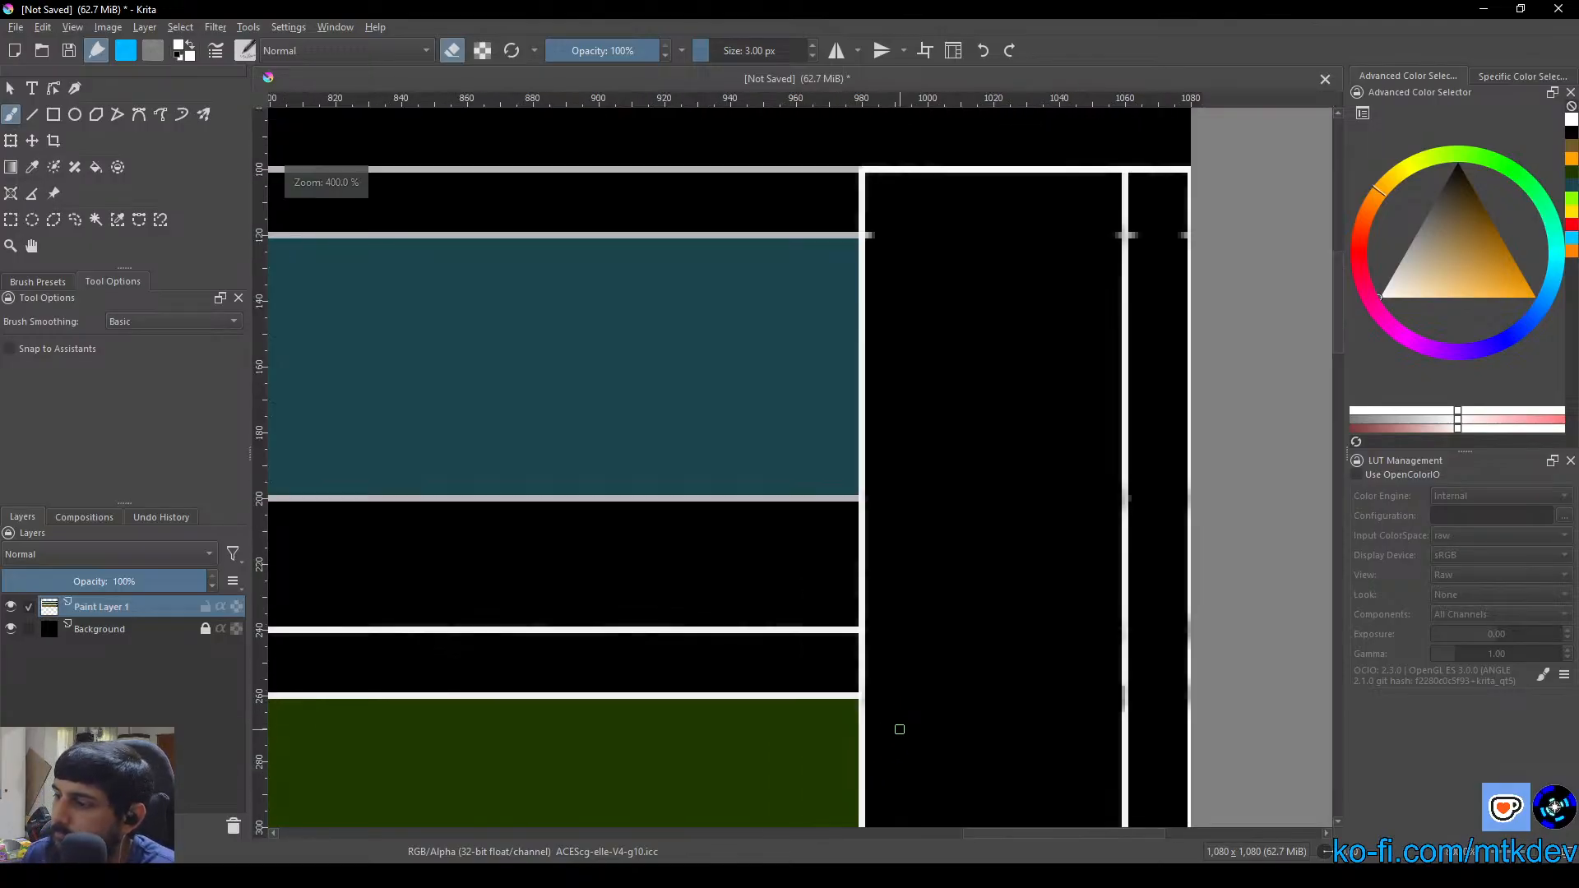
scroll(956, 250, "up", 3)
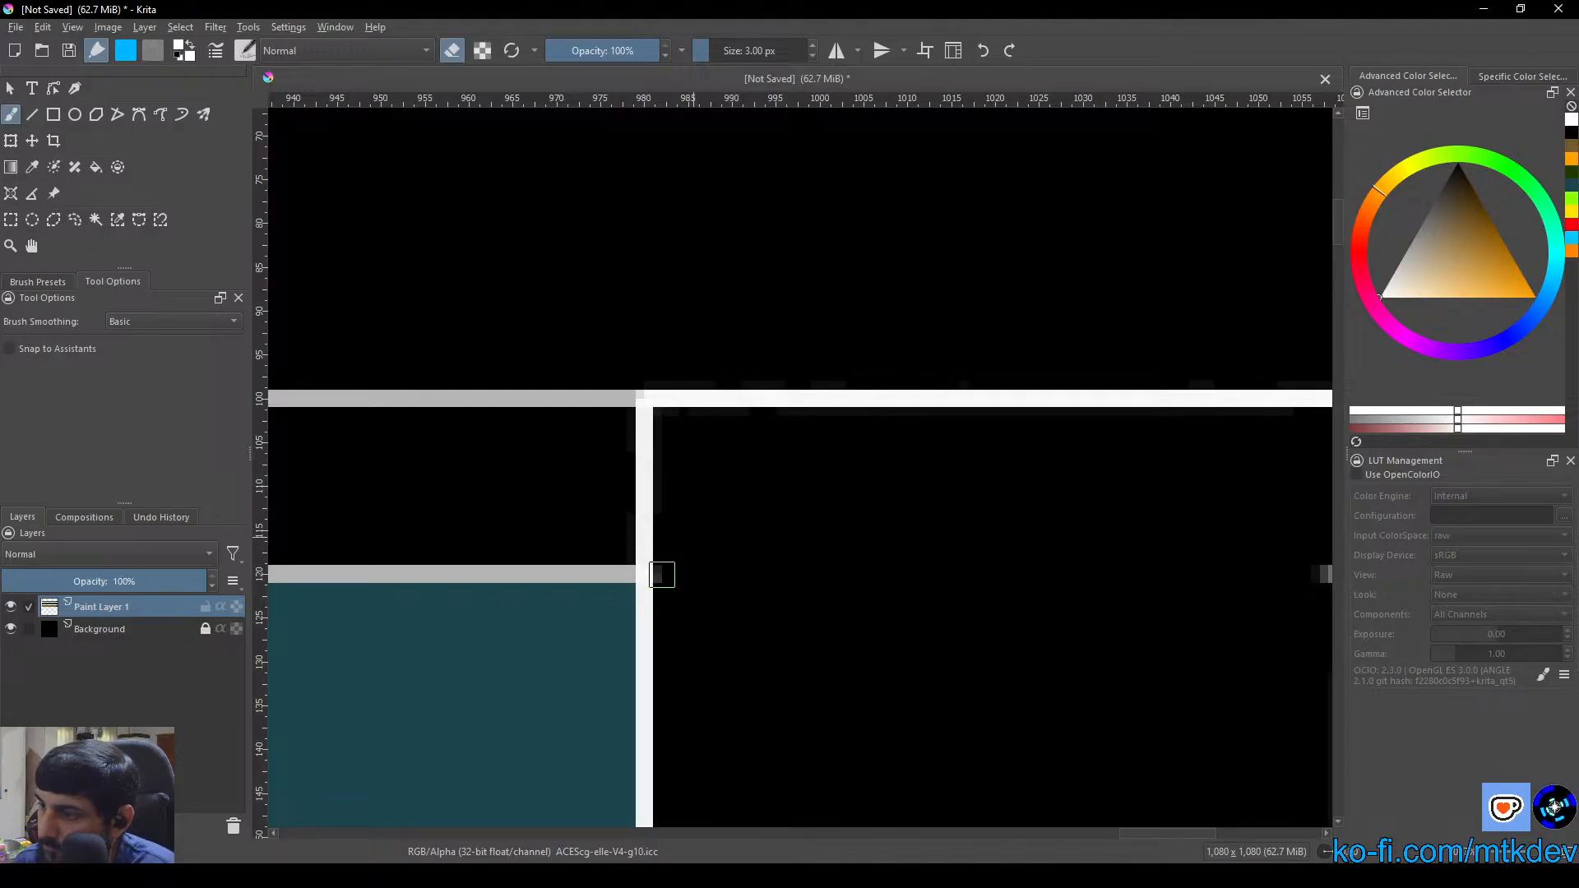
left_click_drag(993, 563, 592, 535)
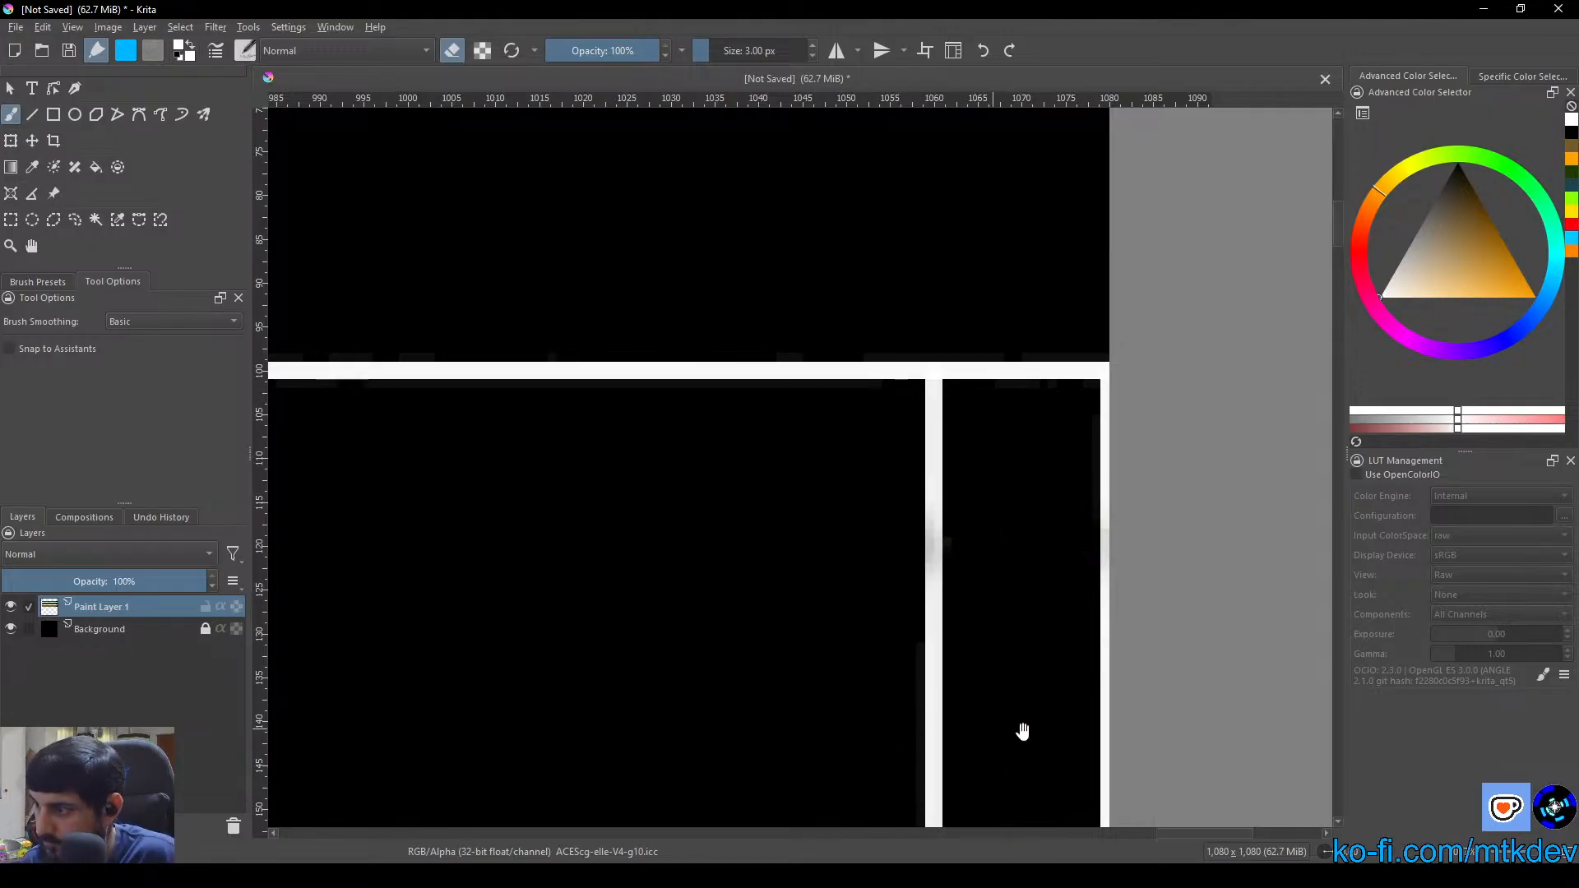
Erase the rest of the green box's lower line between the column's inner divider and right border, including its stub beside the divider
left_click_drag(1022, 731, 951, 145)
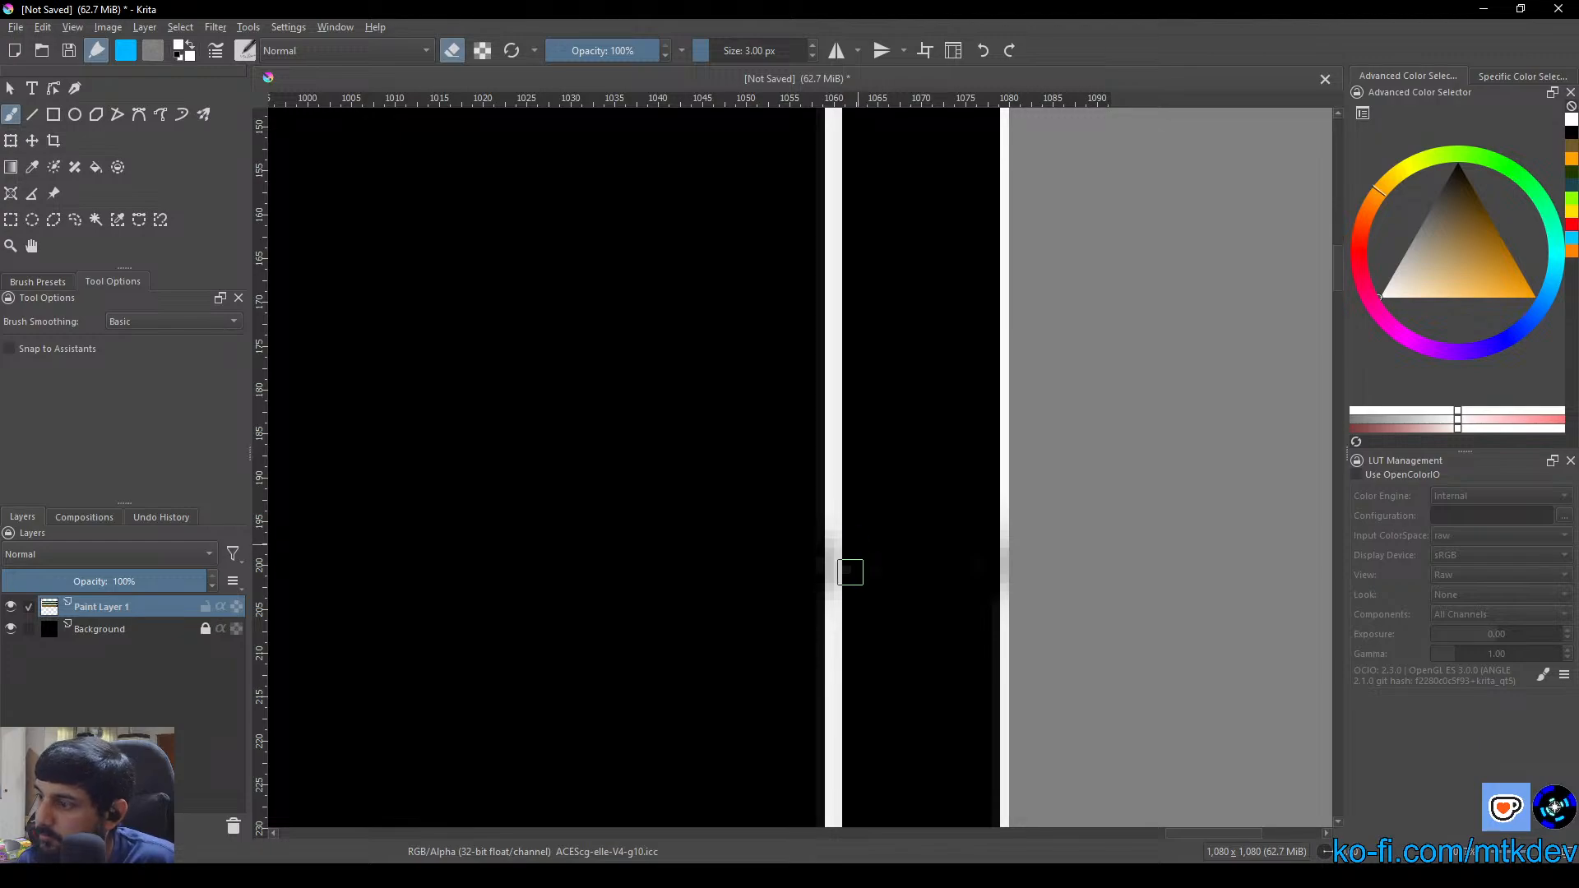
mouse_move(940, 717)
left_mouse_down()
mouse_move(906, 472)
mouse_move(913, 154)
left_mouse_up()
mouse_move(924, 678)
left_mouse_down()
mouse_move(898, 363)
mouse_move(920, 158)
left_mouse_up()
left_click_drag(925, 628, 919, 260)
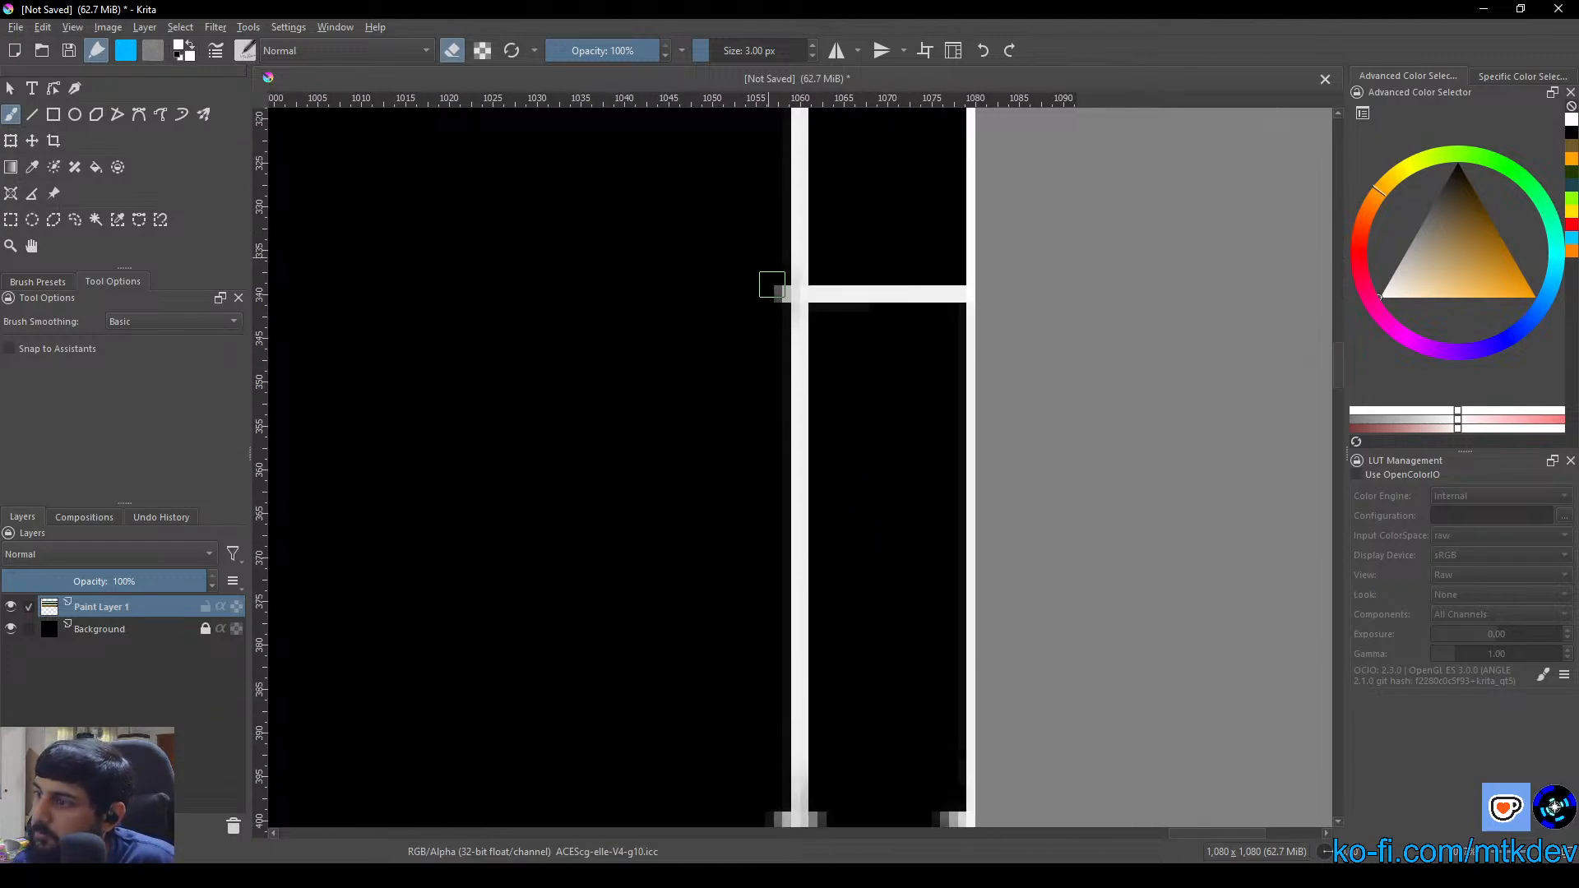
left_click_drag(849, 276, 826, 317)
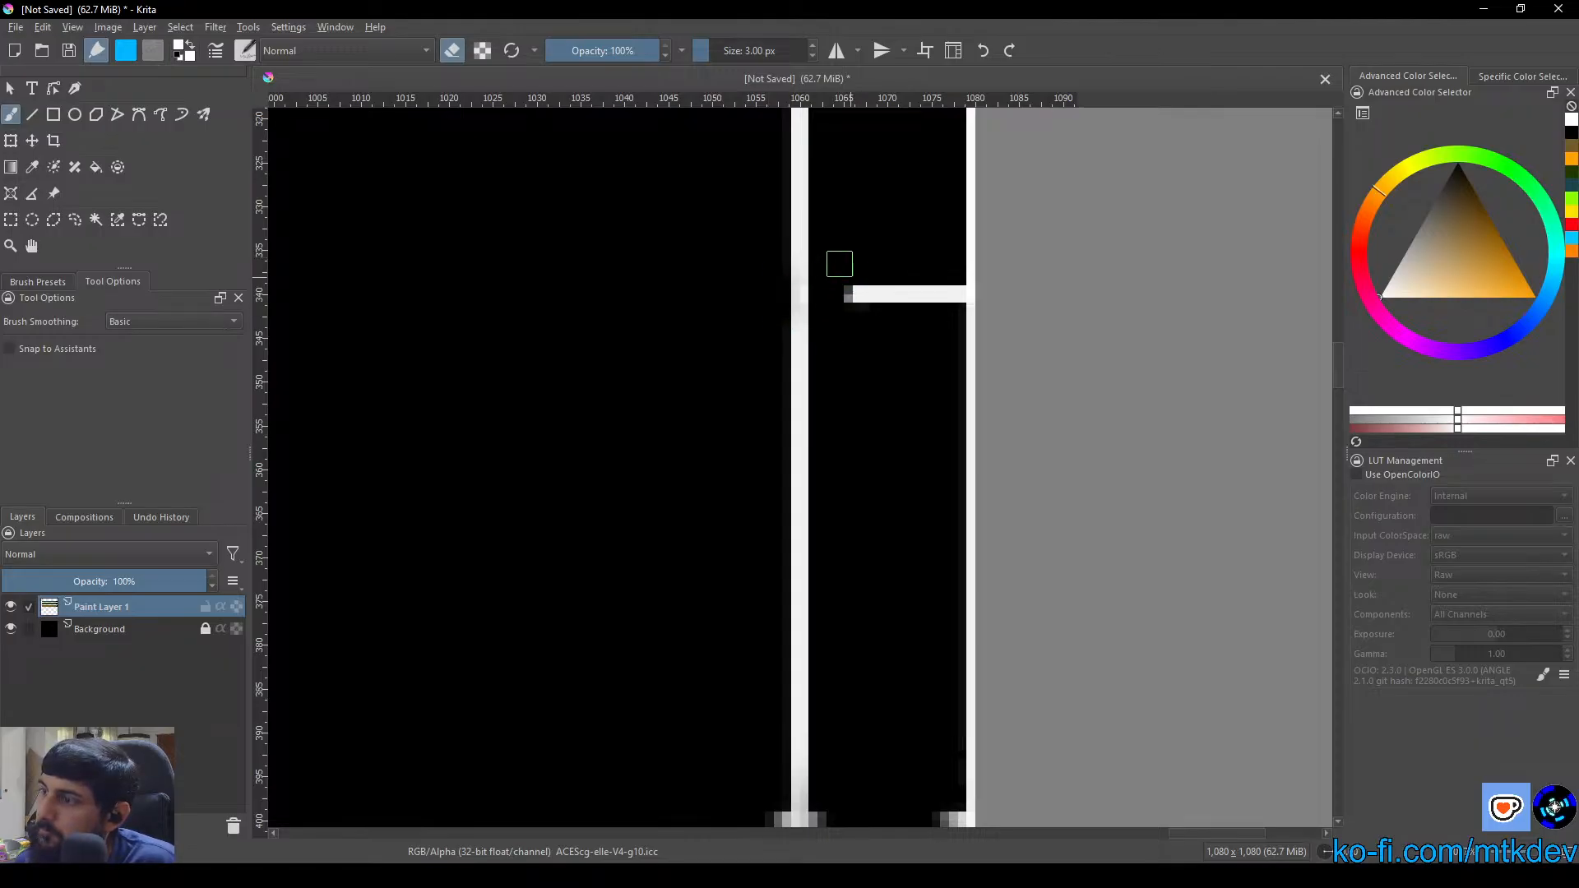
mouse_move(863, 294)
left_mouse_down()
mouse_move(883, 264)
mouse_move(881, 326)
mouse_move(914, 253)
mouse_move(873, 315)
mouse_move(908, 276)
mouse_move(921, 315)
mouse_move(946, 293)
left_mouse_up()
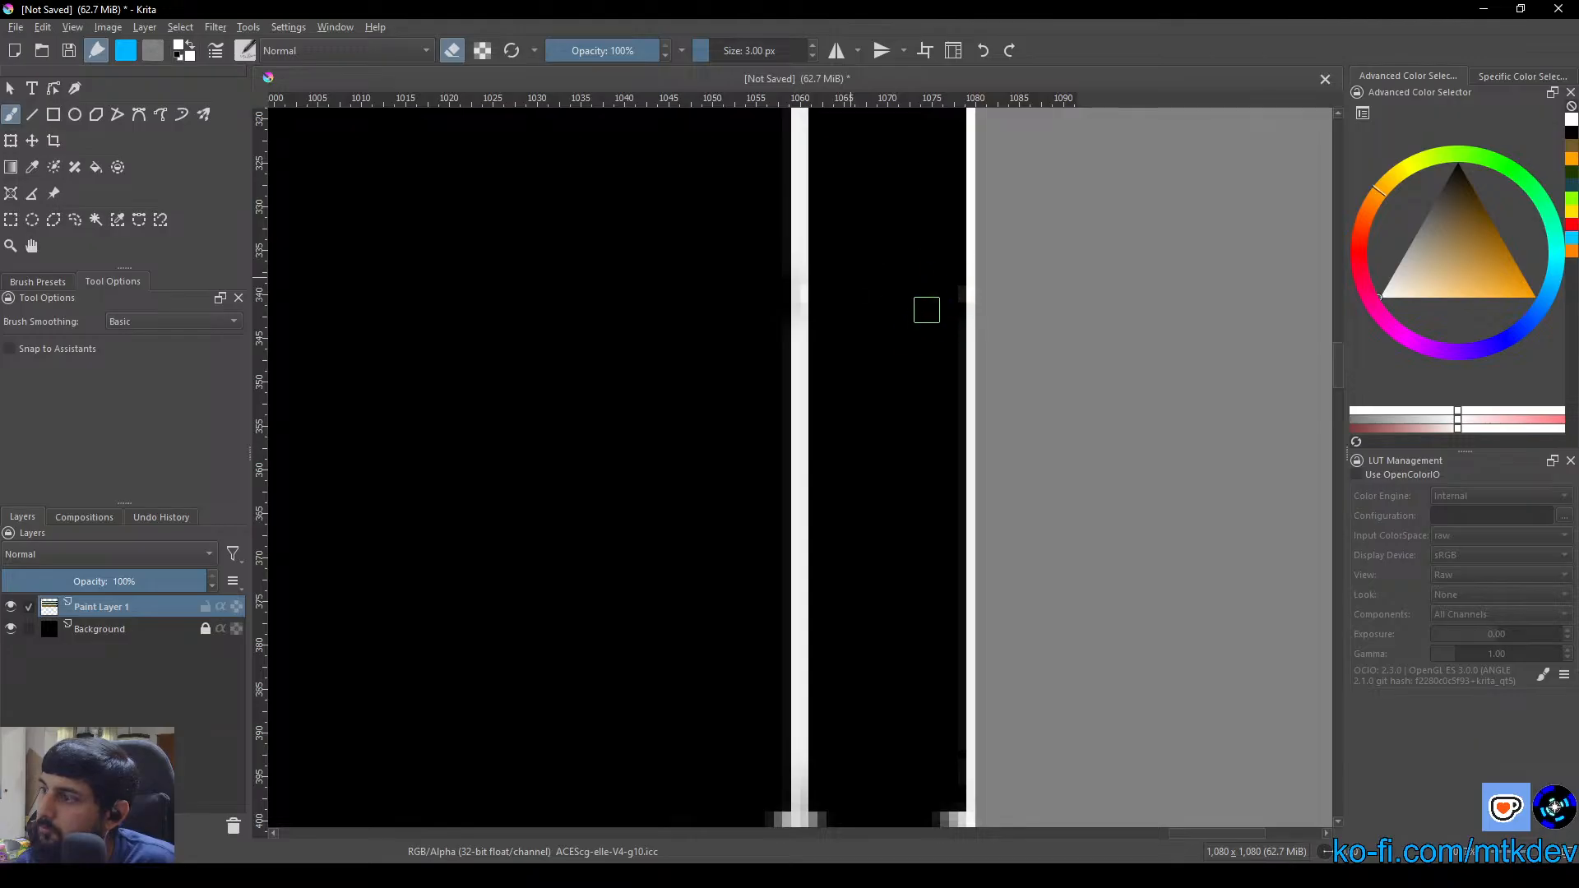
Erase the leftover stubs of the Operational header strip's lines beside the column's inner divider and right border
scroll(942, 635, "down", 5)
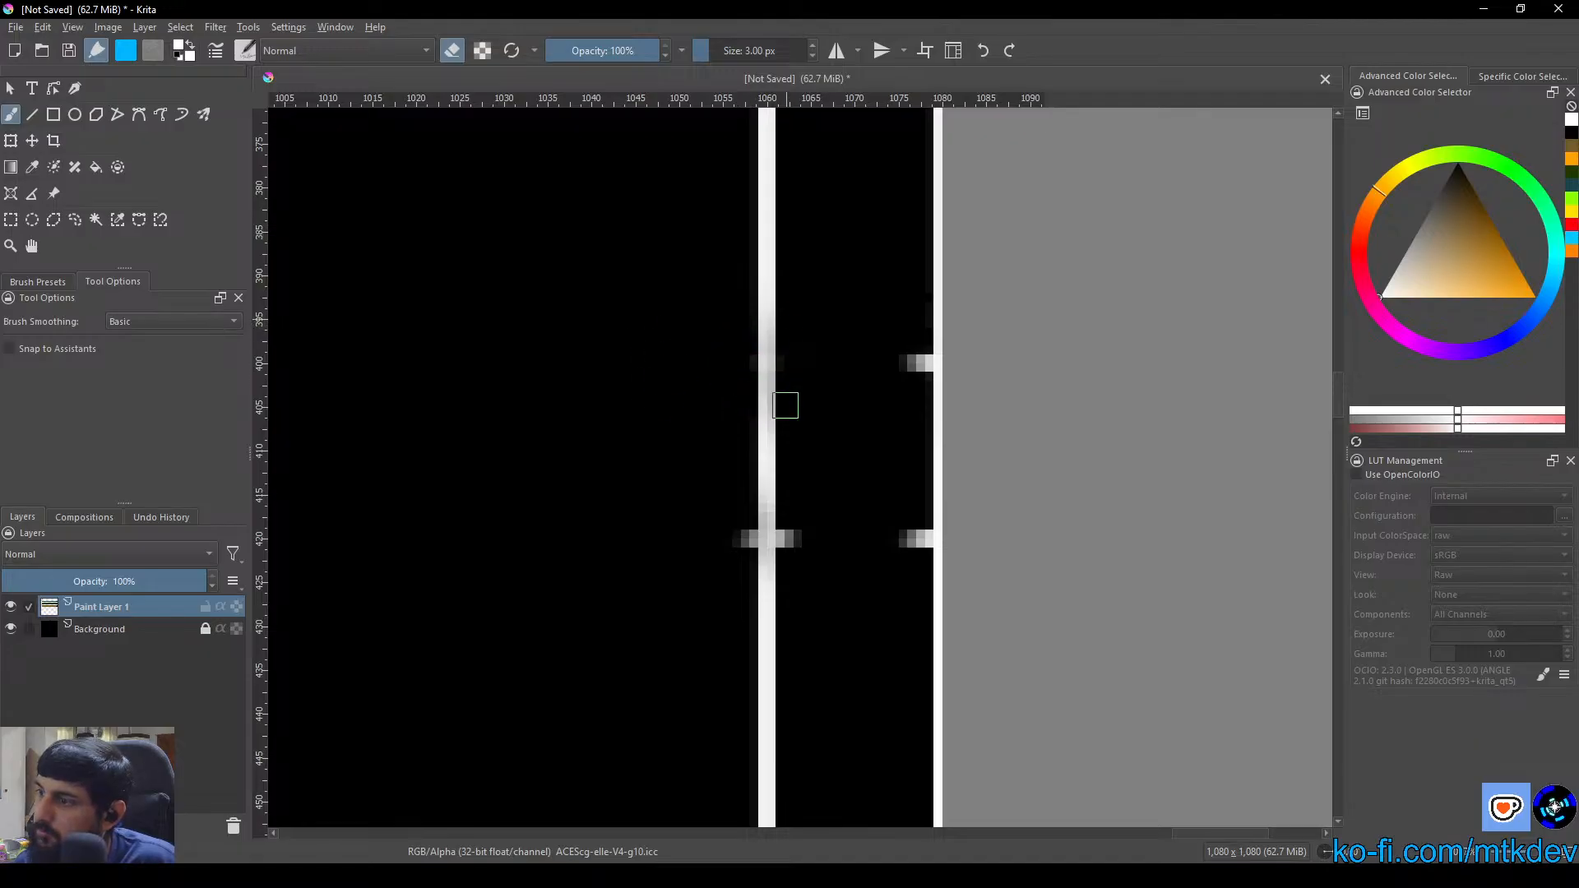
left_click_drag(776, 583, 744, 514)
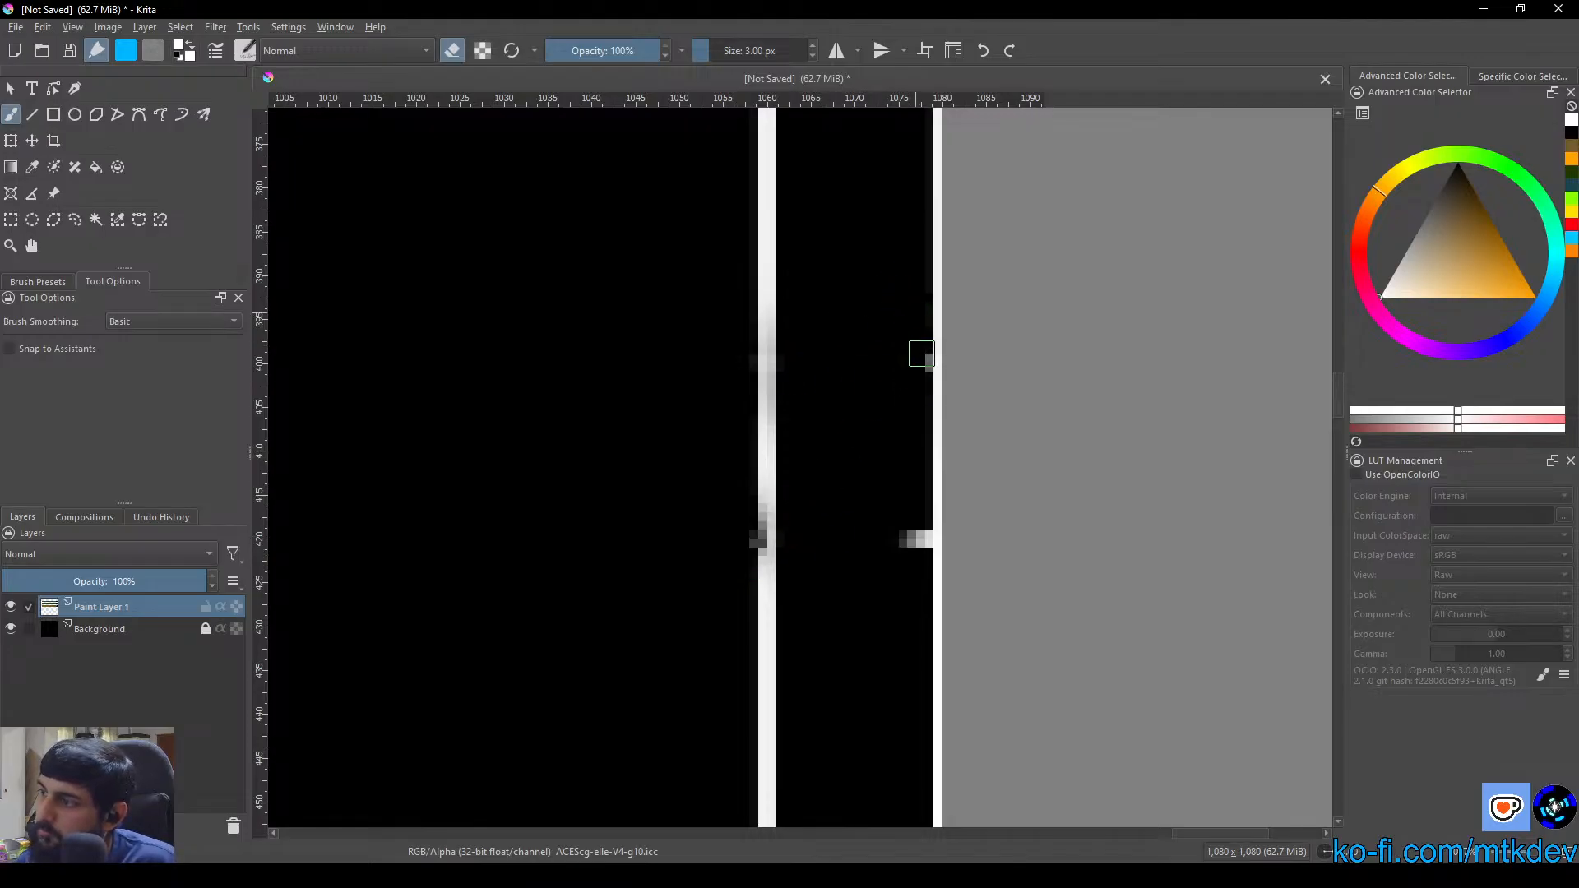
left_click_drag(923, 532, 909, 569)
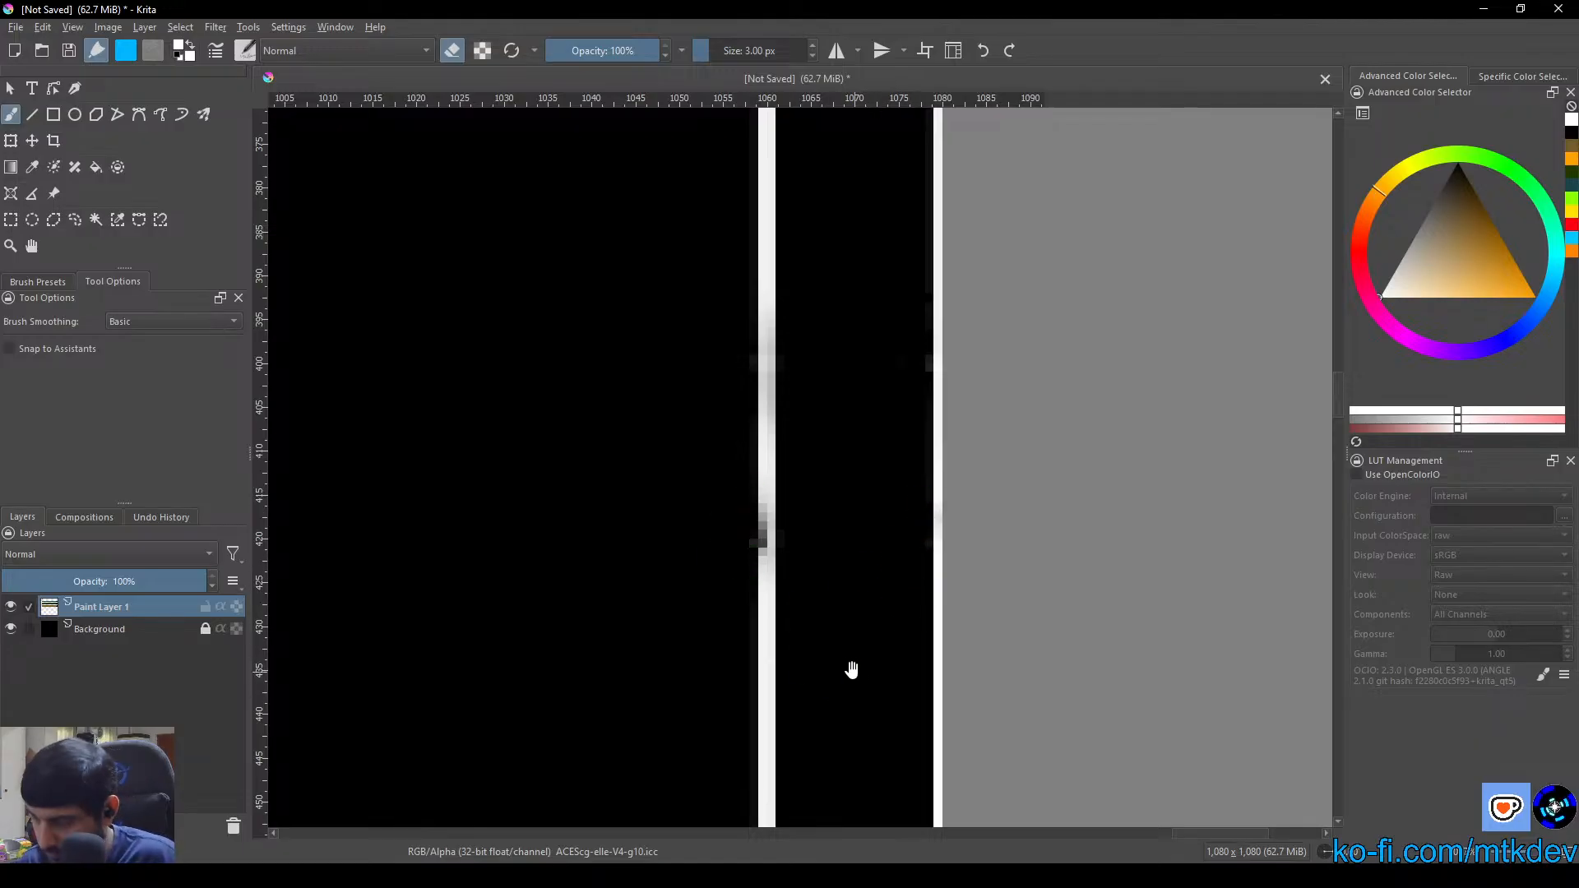
Erase the leftover stubs of the brown box's lower line beside the column's inner divider and both borders
left_click_drag(851, 670, 800, 201)
left_click_drag(828, 642, 828, 247)
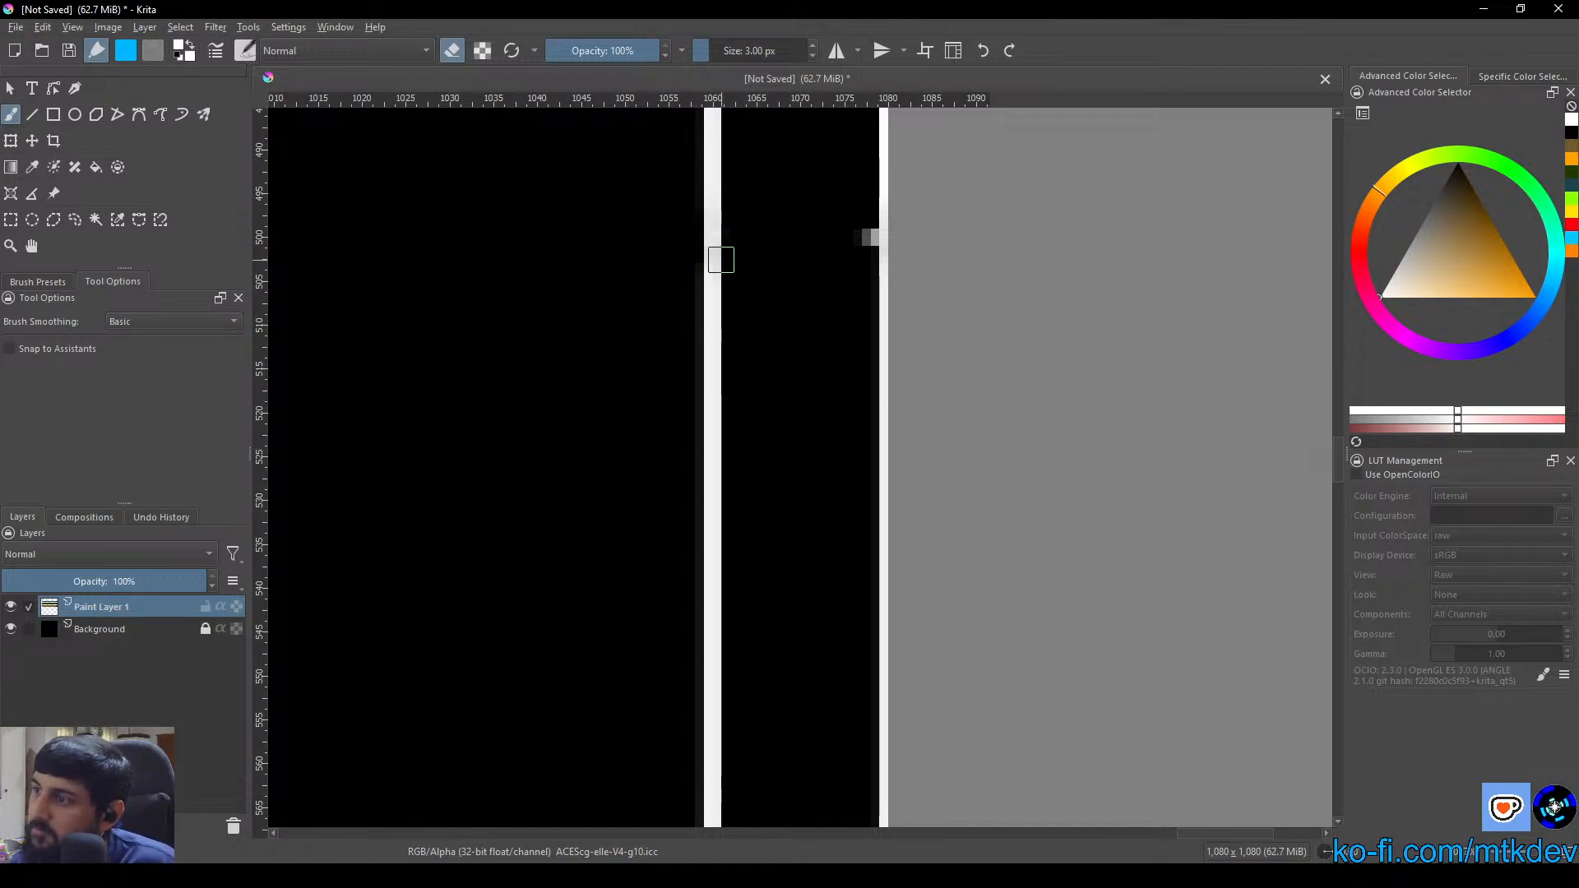
left_click_drag(860, 242, 869, 245)
left_click_drag(809, 681, 804, 156)
left_click_drag(794, 641, 841, 156)
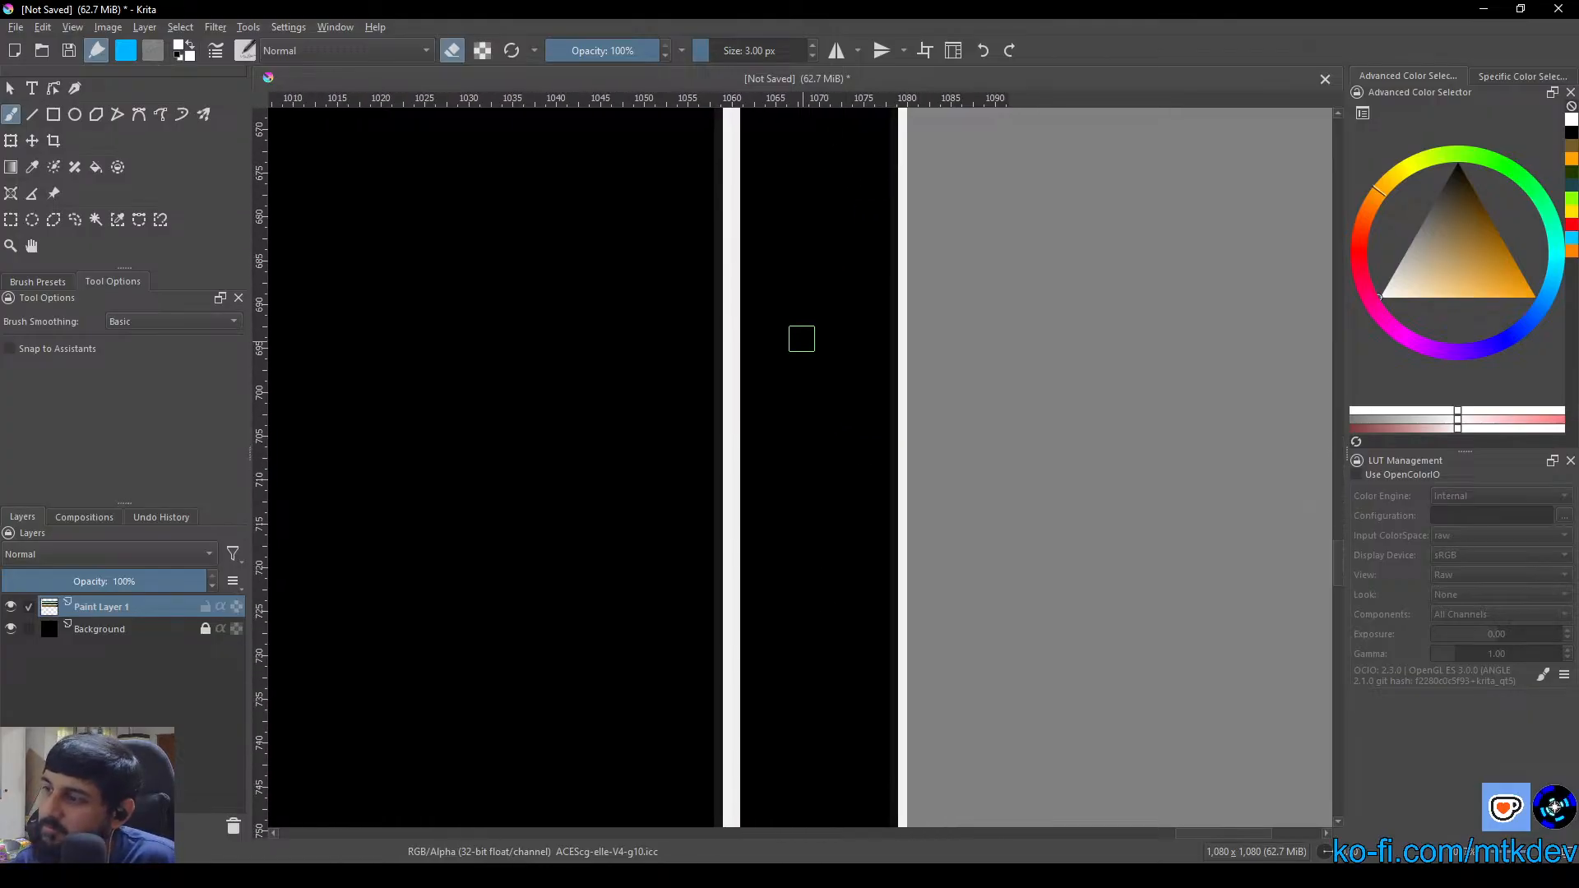
left_click_drag(627, 227, 1022, 526)
left_click_drag(710, 254, 862, 710)
left_click_drag(721, 164, 834, 708)
left_click_drag(797, 165, 793, 475)
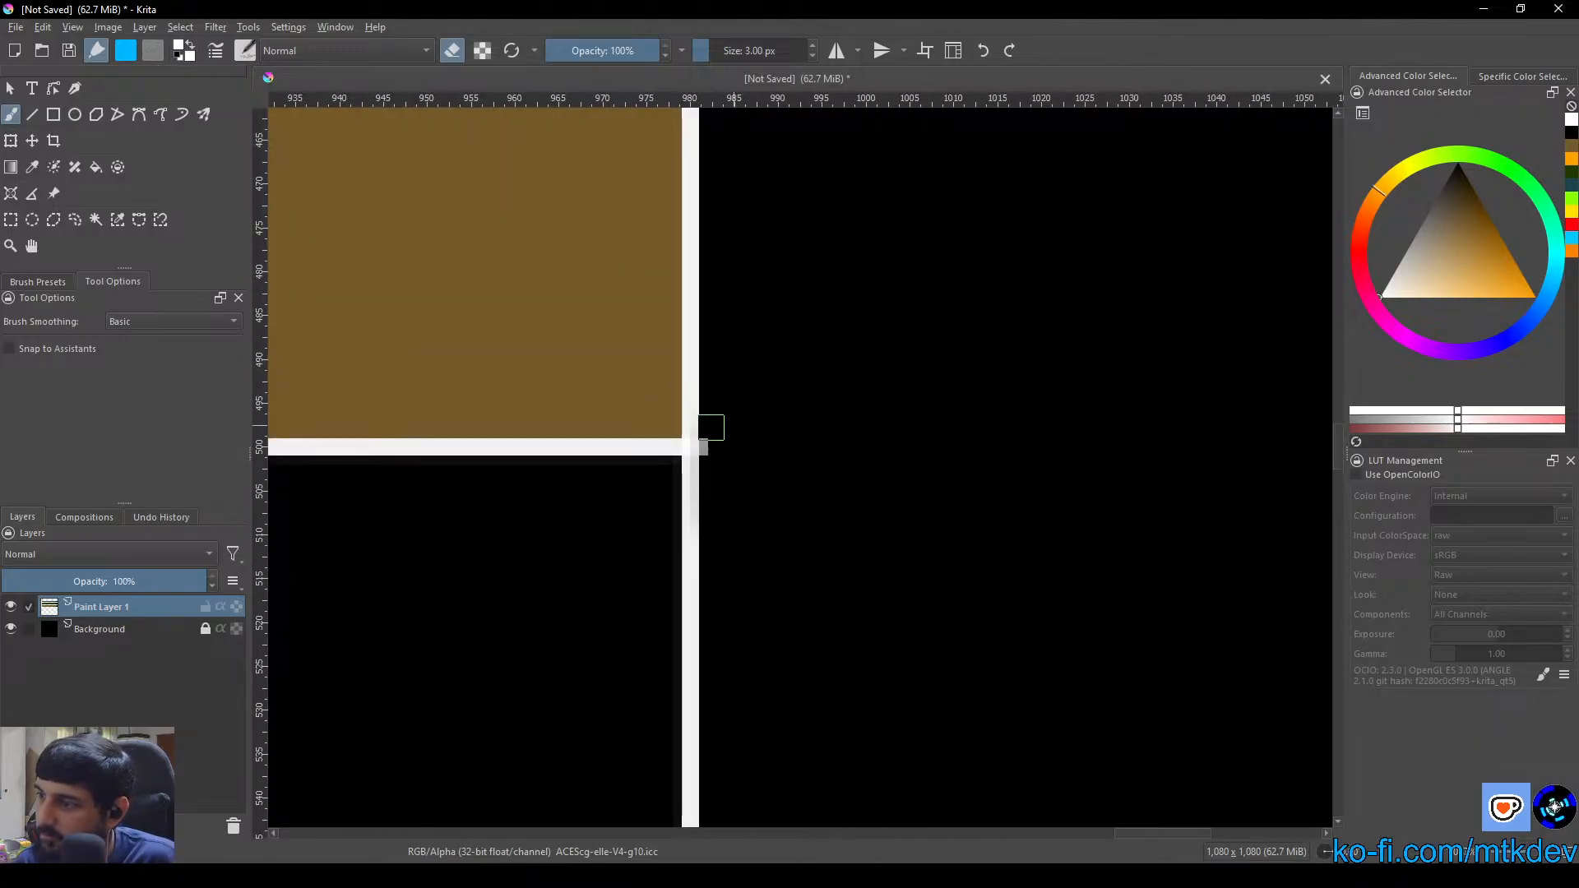
Erase the leftover stubs of the green box's lower line and the Operational header strip's lines beside the column's left border
scroll(787, 534, "down", 4)
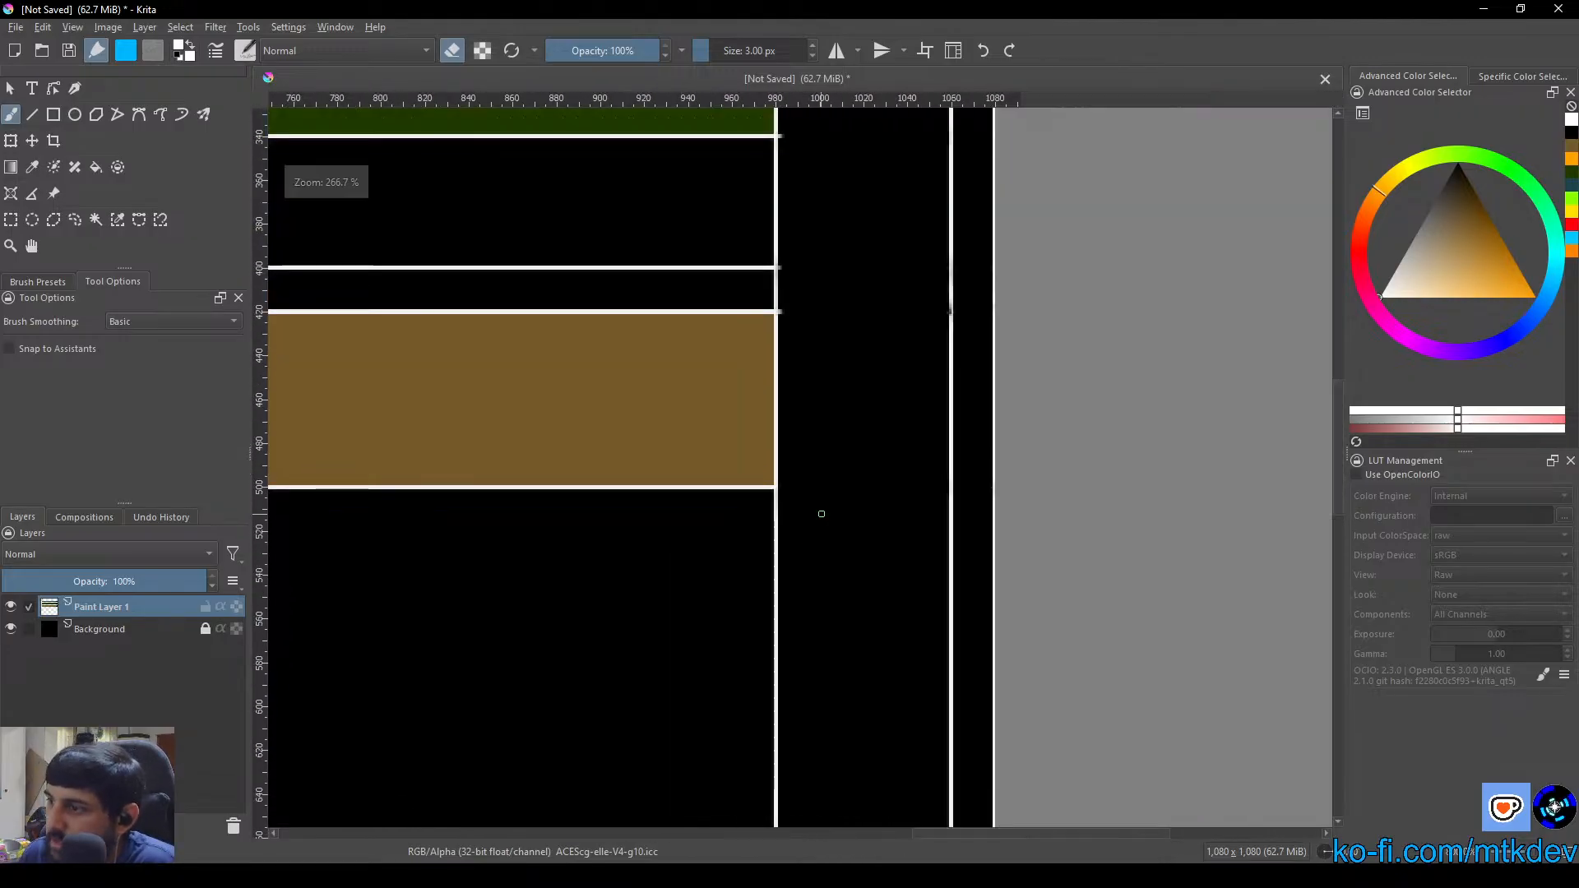
left_click_drag(839, 334, 856, 634)
scroll(831, 610, "up", 3)
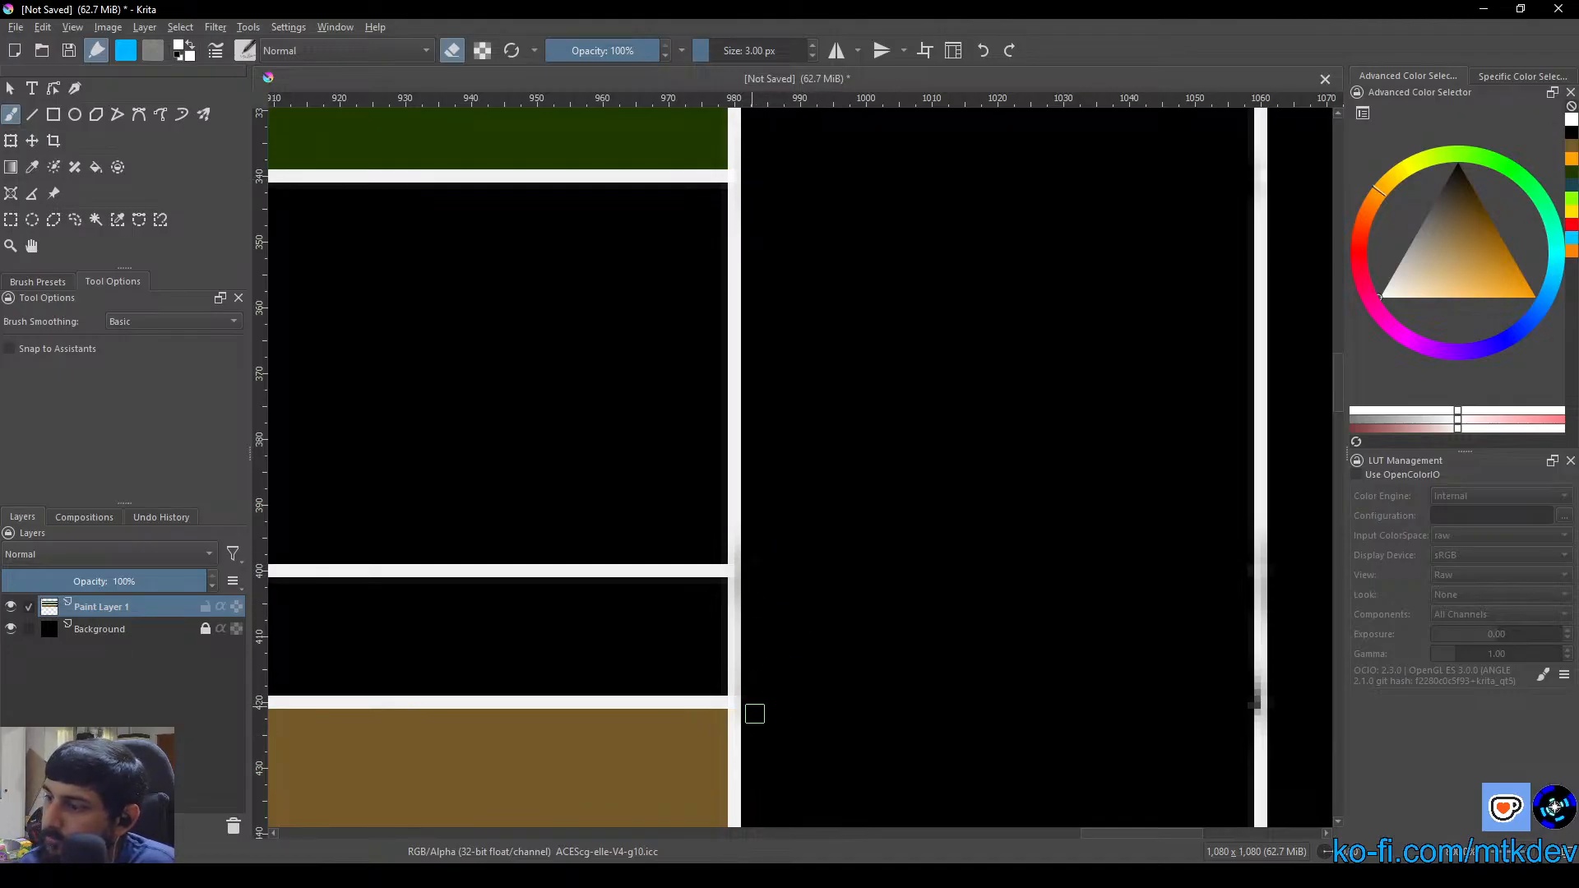
scroll(885, 669, "down", 3)
scroll(933, 535, "down", 3)
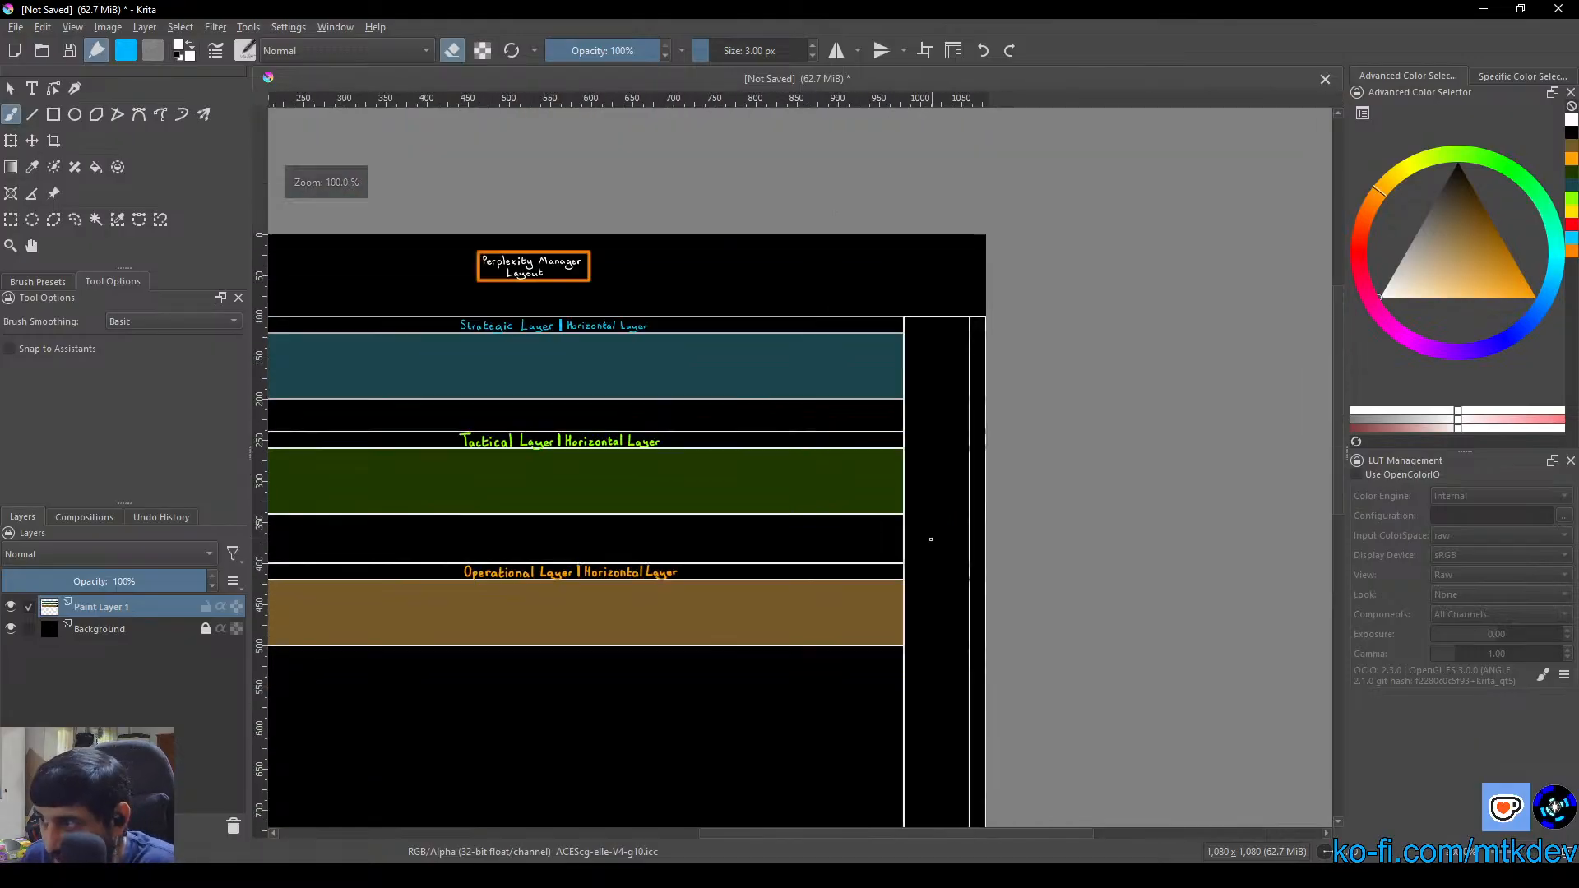
Rotate the canvas so the vertical column lies horizontally, turn off the eraser and choose a light purple brush colour
left_click_drag(925, 528, 810, 324)
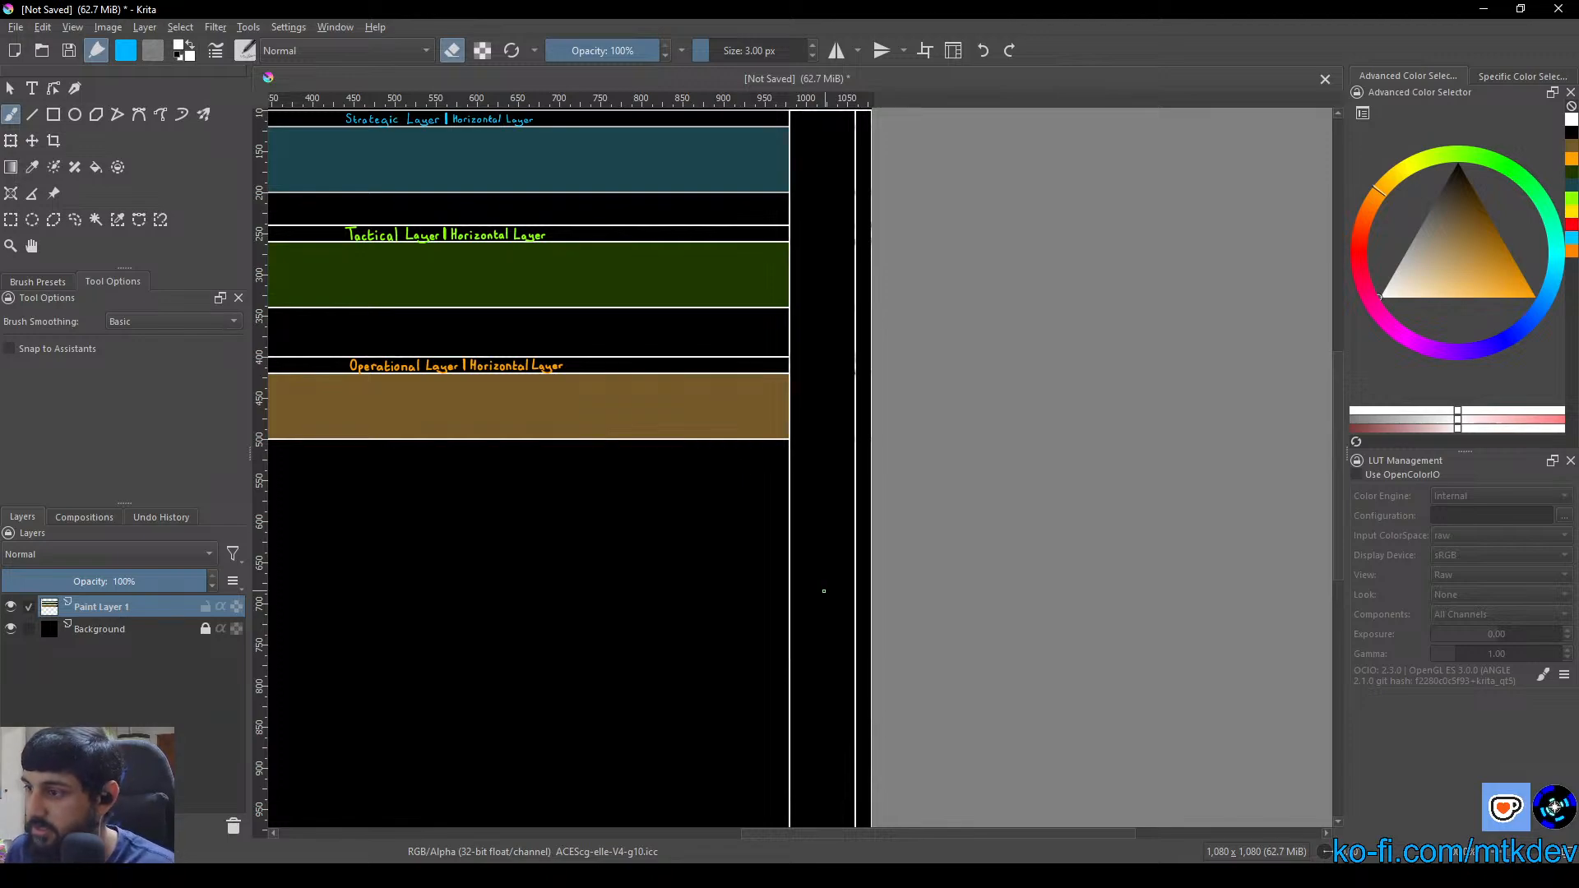
left_click_drag(823, 591, 1144, 399)
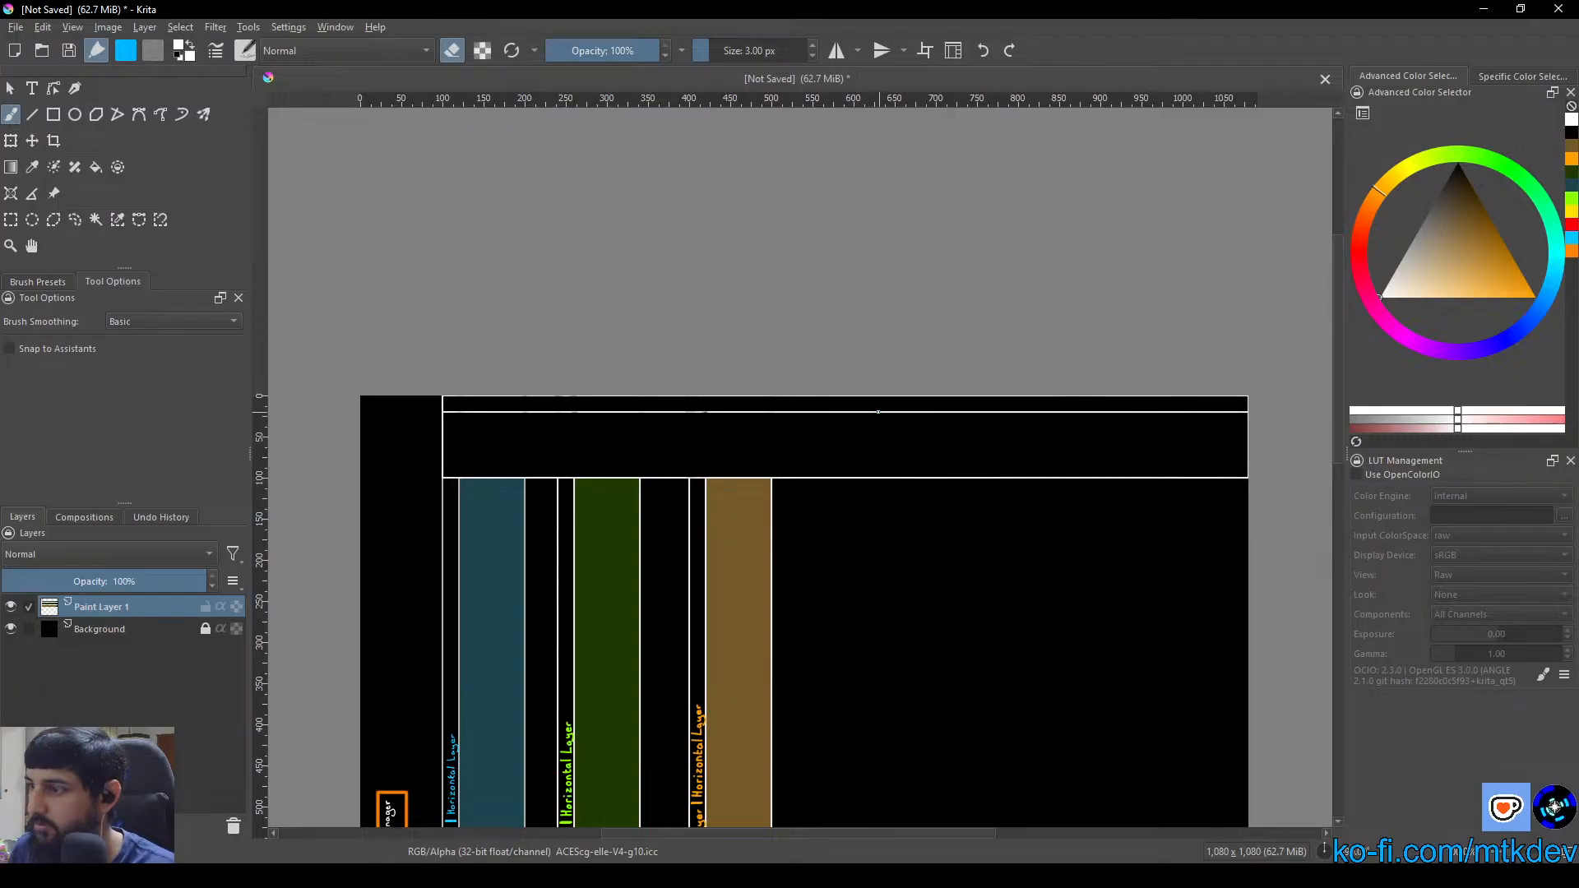
scroll(878, 413, "up", 5)
left_click_drag(741, 352, 687, 352)
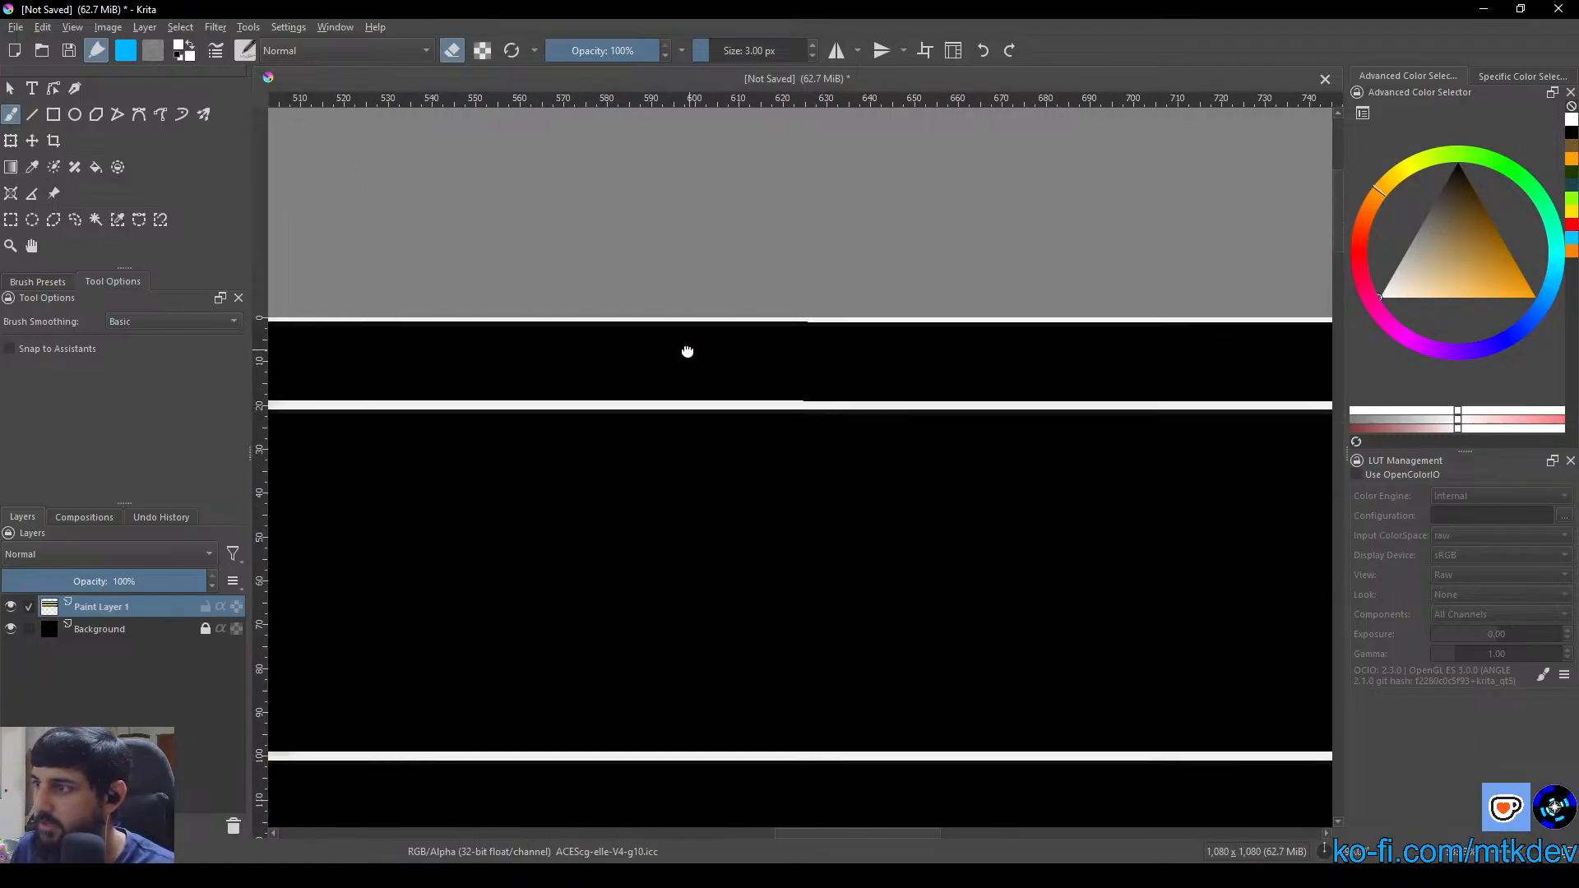
scroll(800, 380, "up", 1)
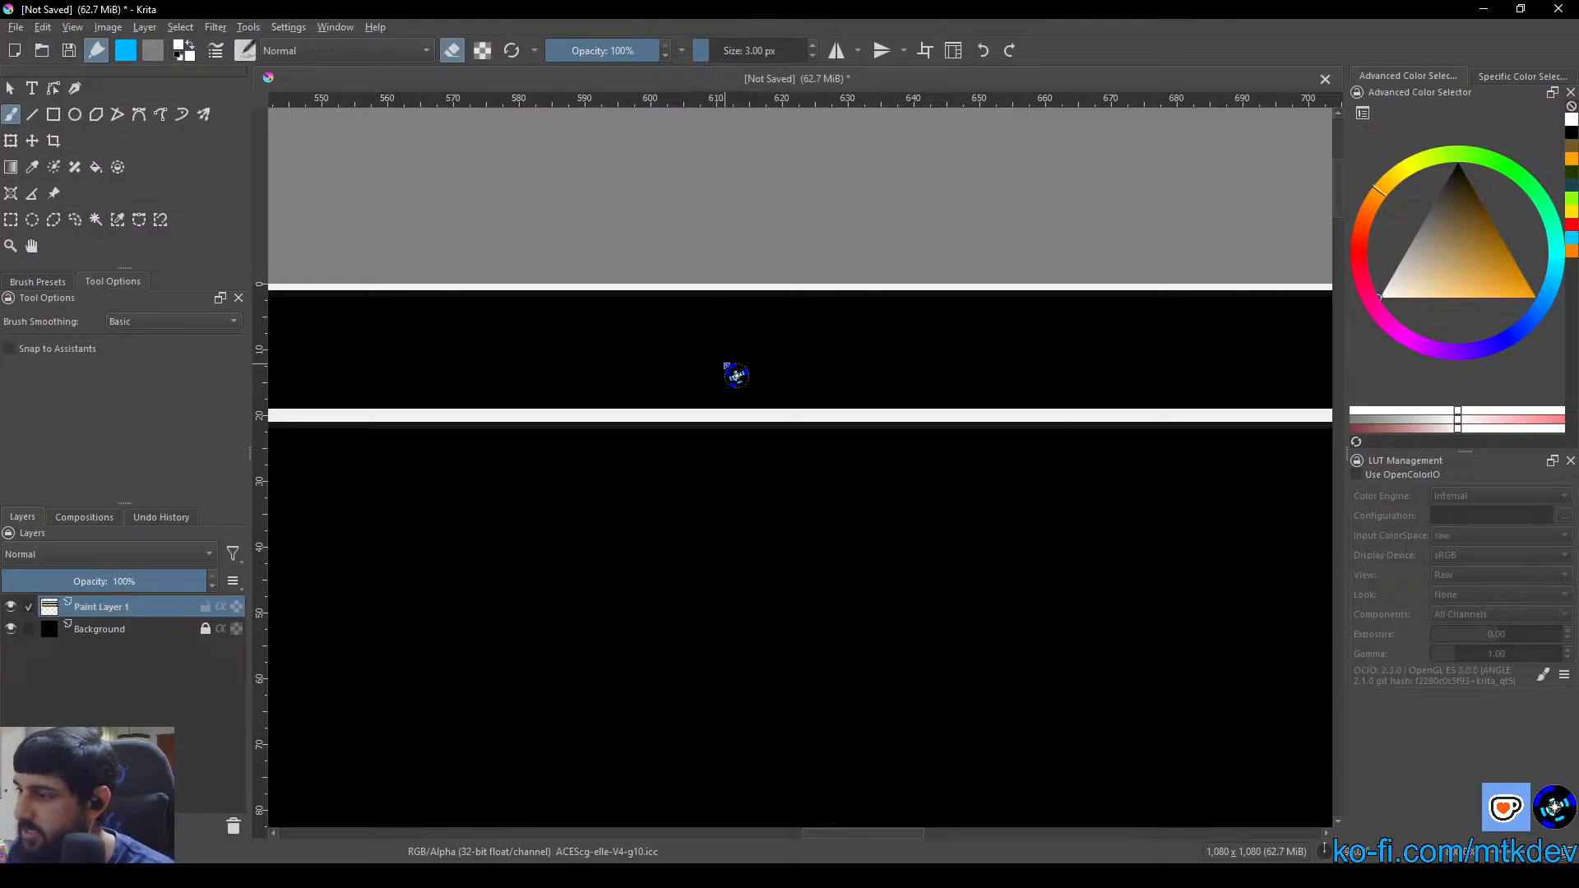
right_click(736, 375)
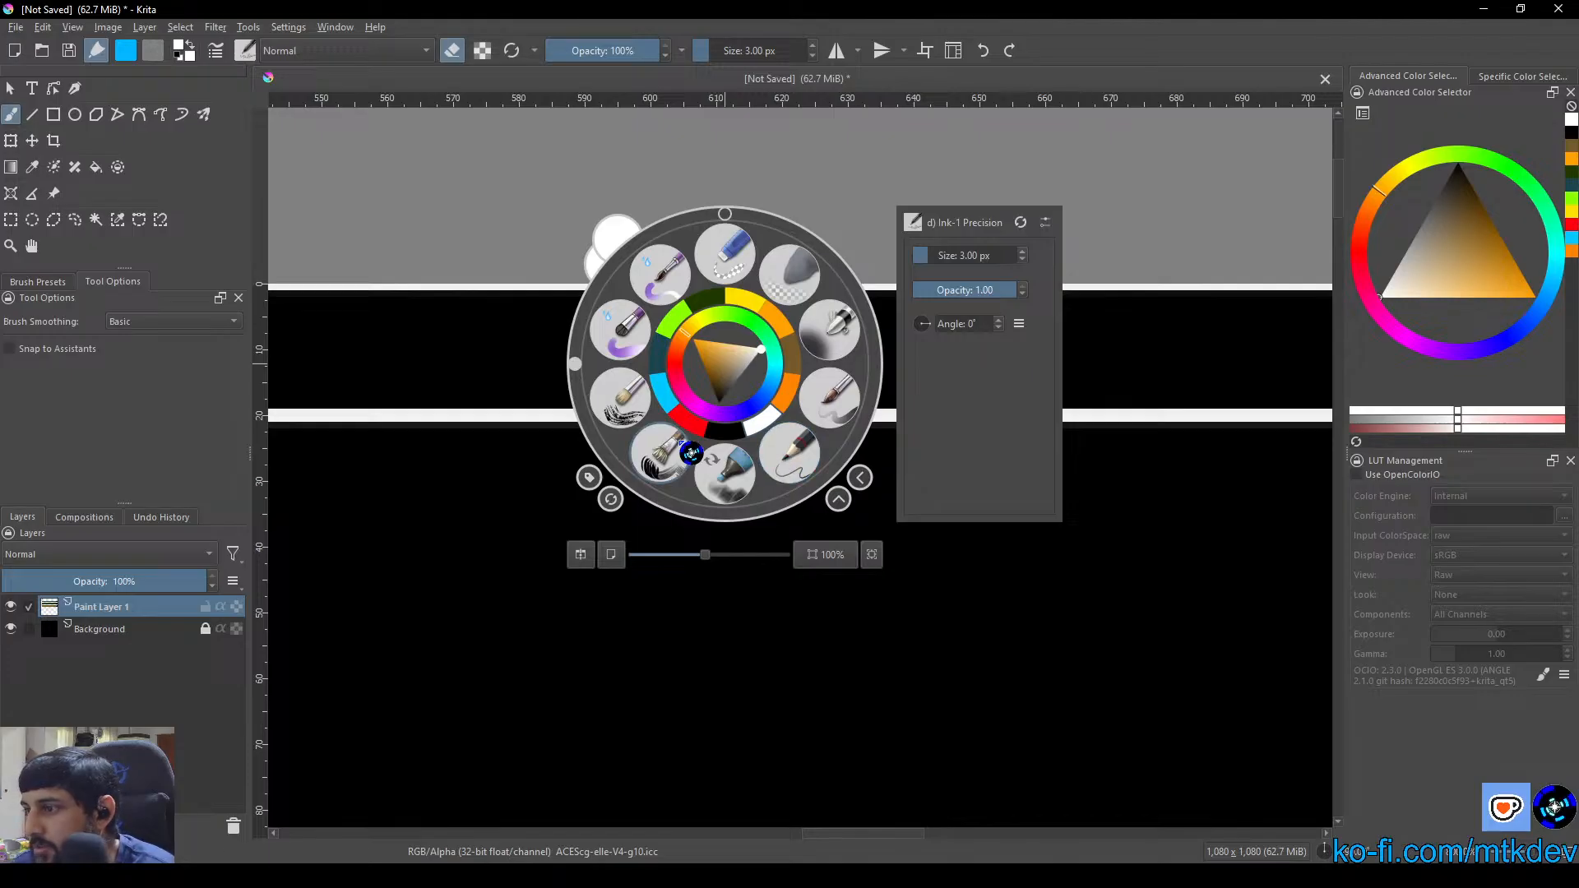
mouse_move(721, 439)
left_mouse_down()
mouse_move(691, 406)
mouse_move(722, 414)
mouse_move(725, 435)
mouse_move(713, 412)
left_mouse_up()
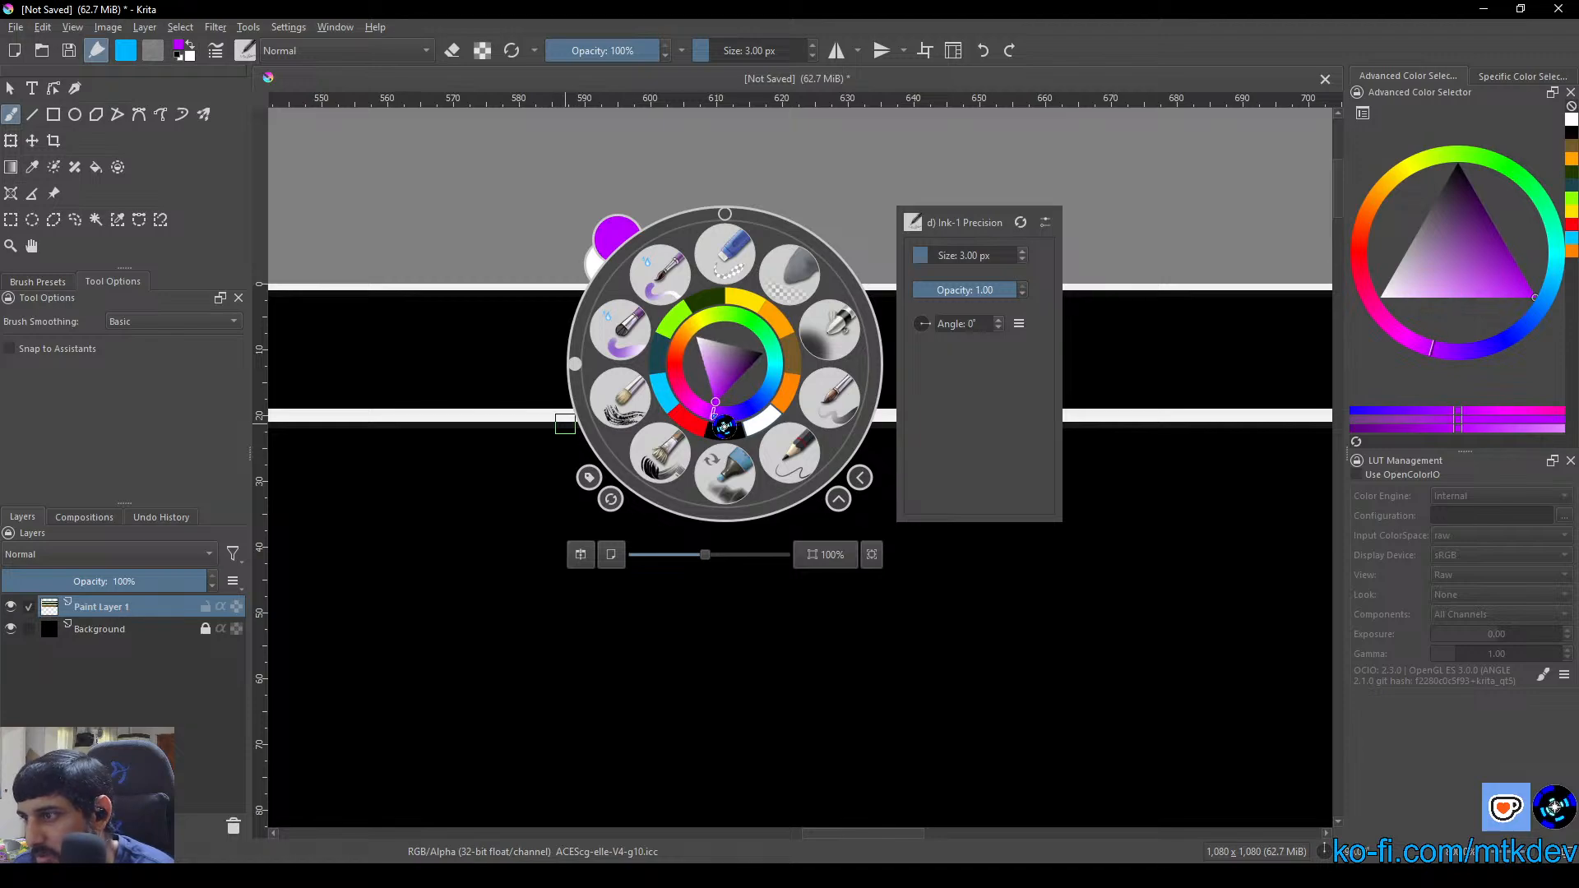
mouse_move(724, 426)
left_mouse_down()
mouse_move(720, 393)
mouse_move(729, 428)
left_mouse_up()
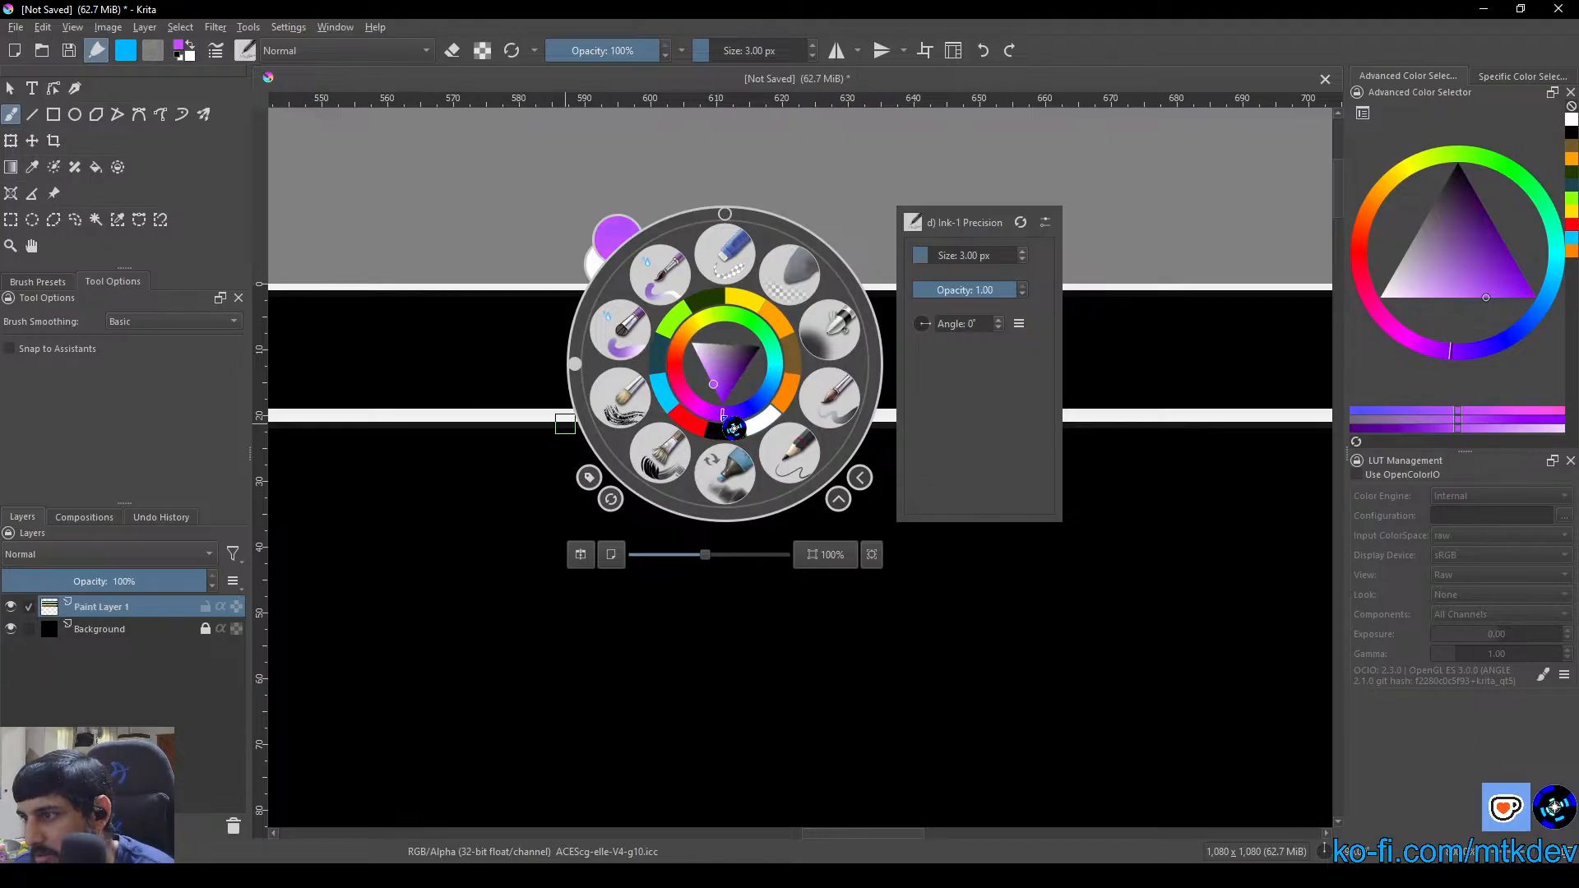
left_click(707, 371)
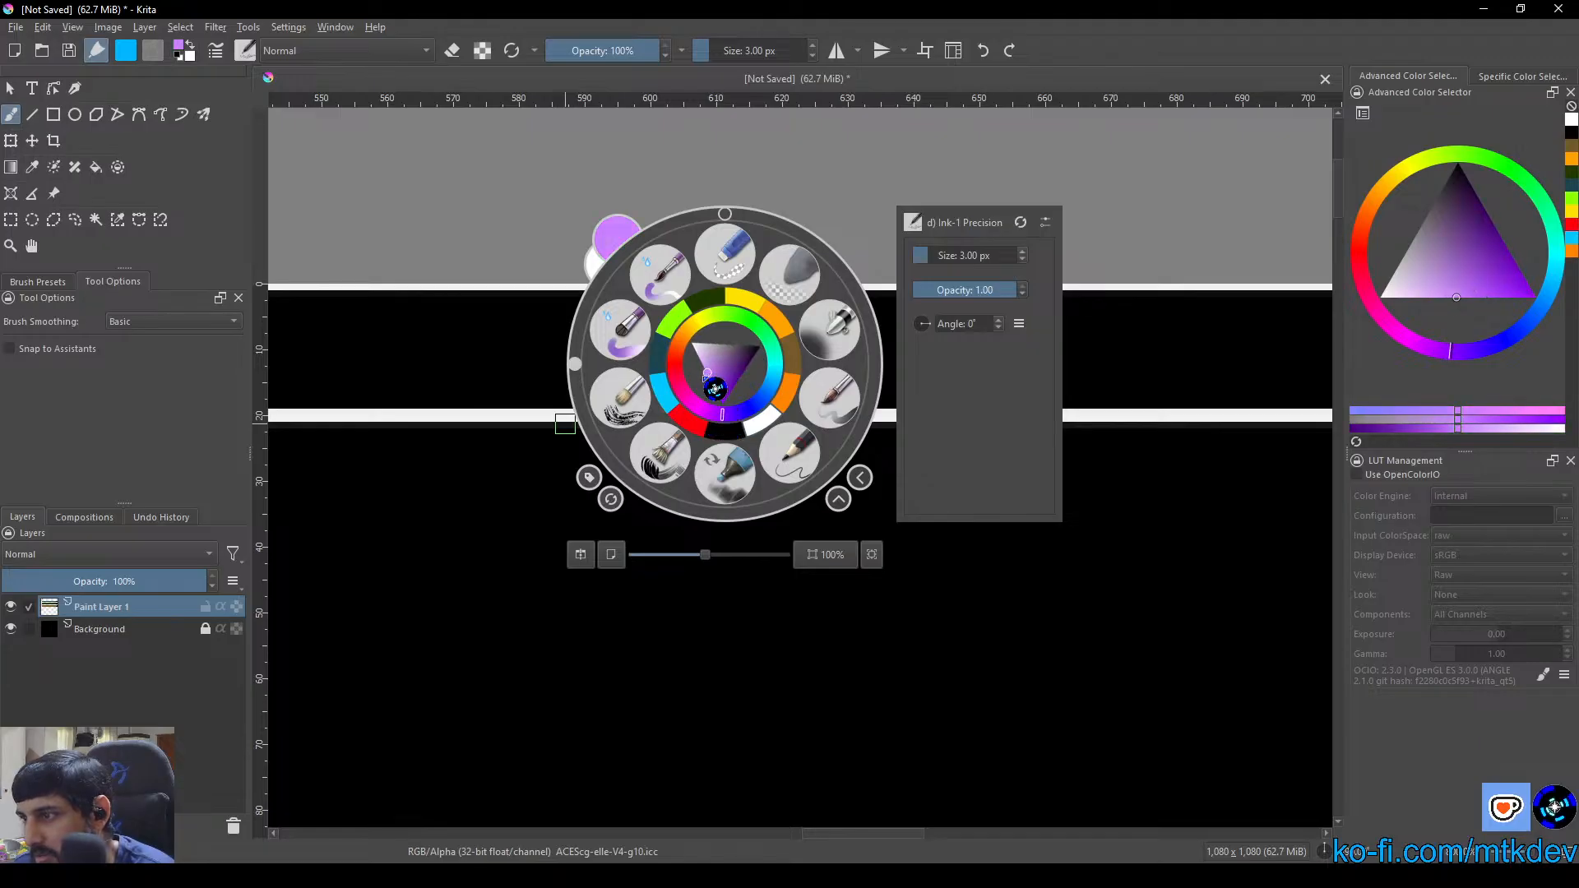
left_click(708, 375)
left_click_drag(707, 379, 696, 389)
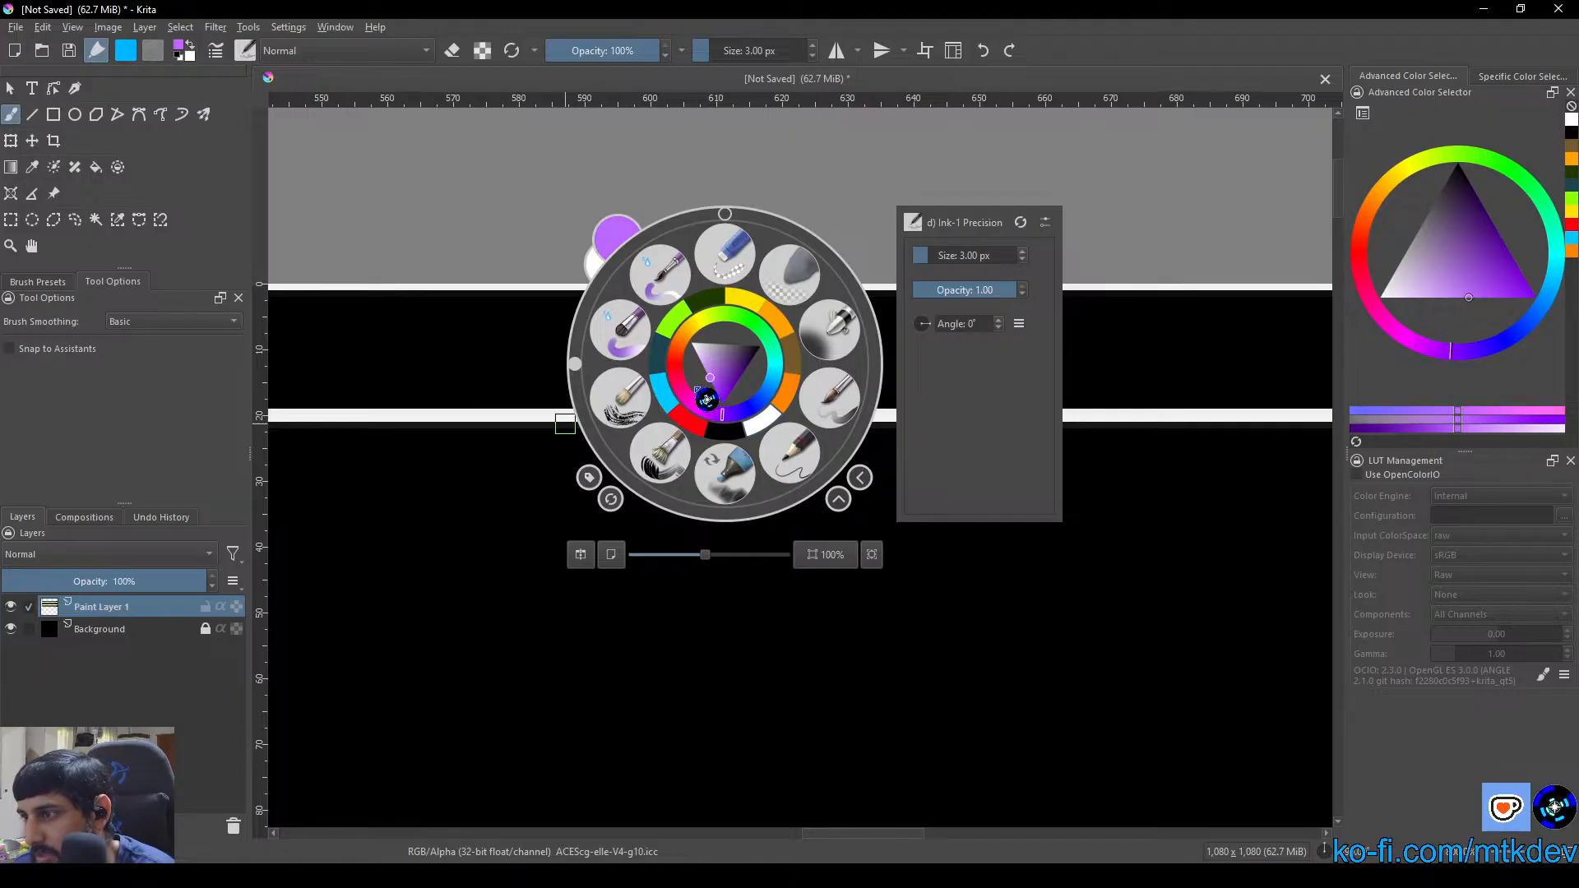
left_click(871, 284)
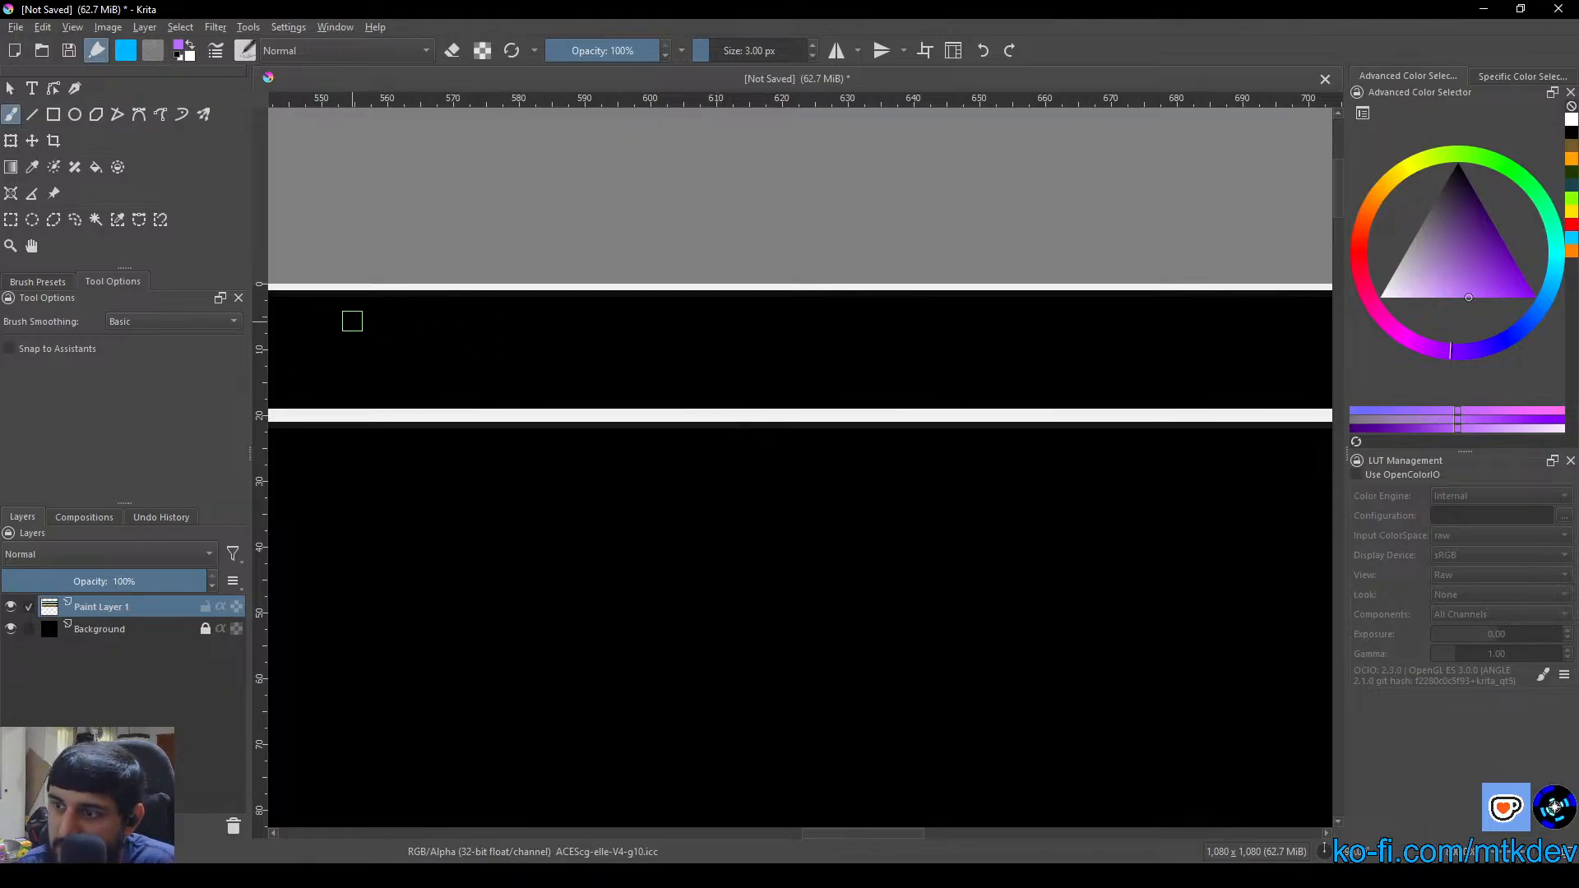
Hand-letter "Design Layer" in light purple inside the column's narrow header strip
left_click_drag(349, 306, 360, 393)
mouse_move(354, 311)
left_mouse_down()
mouse_move(388, 325)
mouse_move(394, 367)
mouse_move(370, 355)
mouse_move(449, 368)
mouse_move(442, 356)
mouse_move(421, 374)
mouse_move(454, 384)
mouse_move(479, 363)
mouse_move(532, 388)
mouse_move(520, 318)
mouse_move(578, 353)
mouse_move(571, 394)
mouse_move(594, 360)
mouse_move(610, 422)
mouse_move(548, 434)
left_mouse_up()
mouse_move(630, 354)
left_mouse_down()
mouse_move(667, 360)
mouse_move(683, 400)
left_mouse_up()
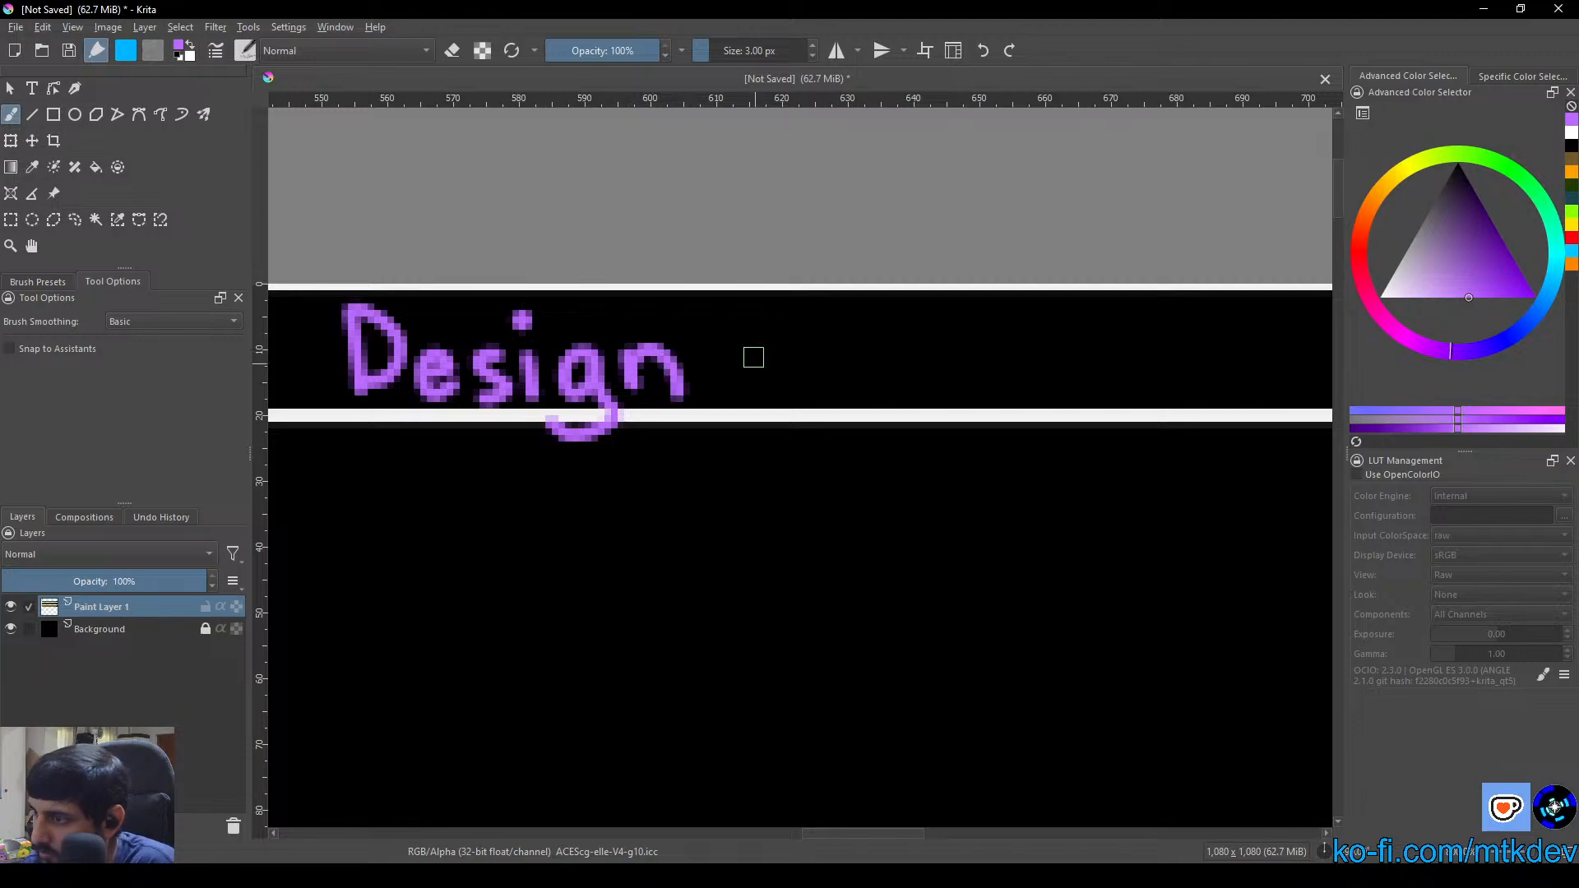
mouse_move(725, 307)
left_mouse_down()
mouse_move(727, 388)
mouse_move(804, 354)
mouse_move(879, 359)
mouse_move(891, 396)
mouse_move(820, 409)
left_mouse_up()
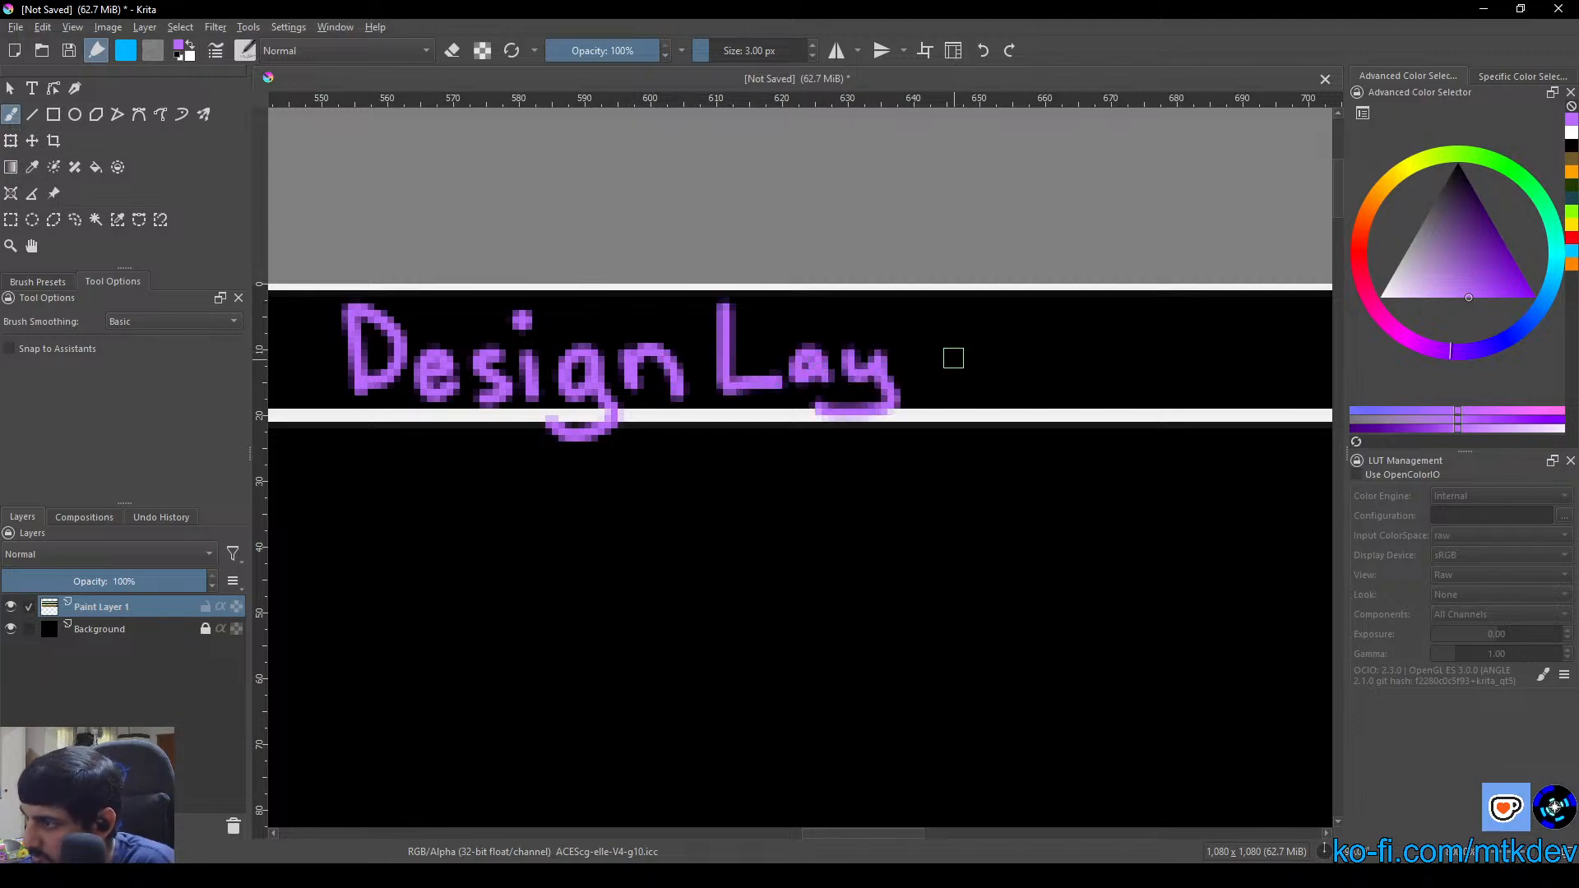
mouse_move(916, 361)
left_mouse_down()
mouse_move(945, 359)
mouse_move(919, 378)
mouse_move(953, 383)
left_mouse_up()
mouse_move(973, 346)
left_mouse_down()
mouse_move(973, 370)
mouse_move(997, 352)
left_mouse_up()
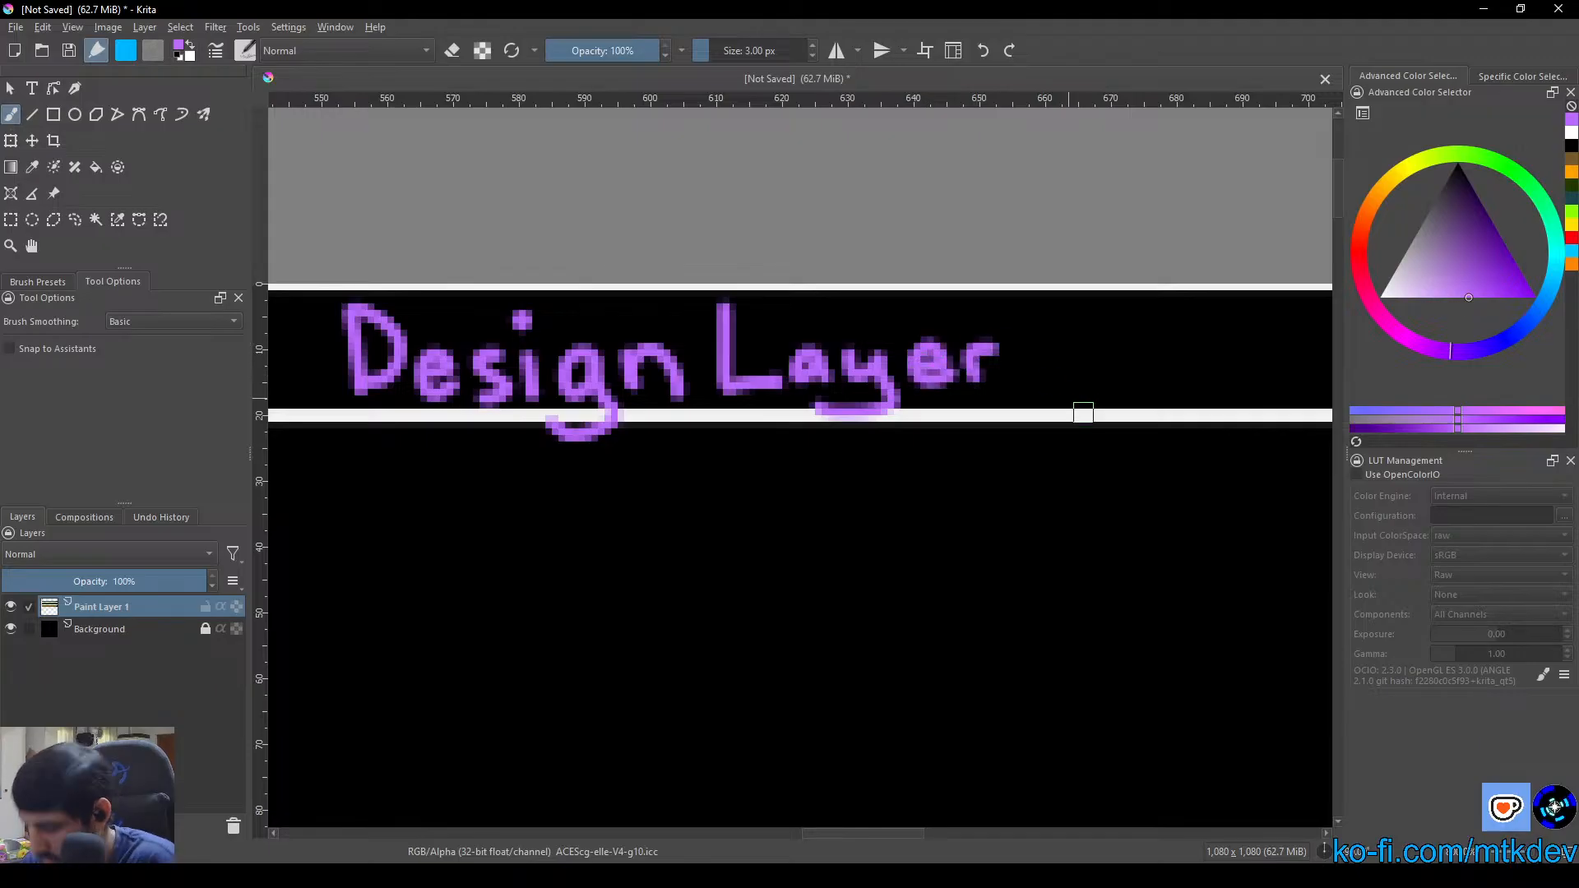
Add a separator bar and the word "Vertical" after "Design Layer" in the column's header strip
left_click_drag(1130, 389, 819, 405)
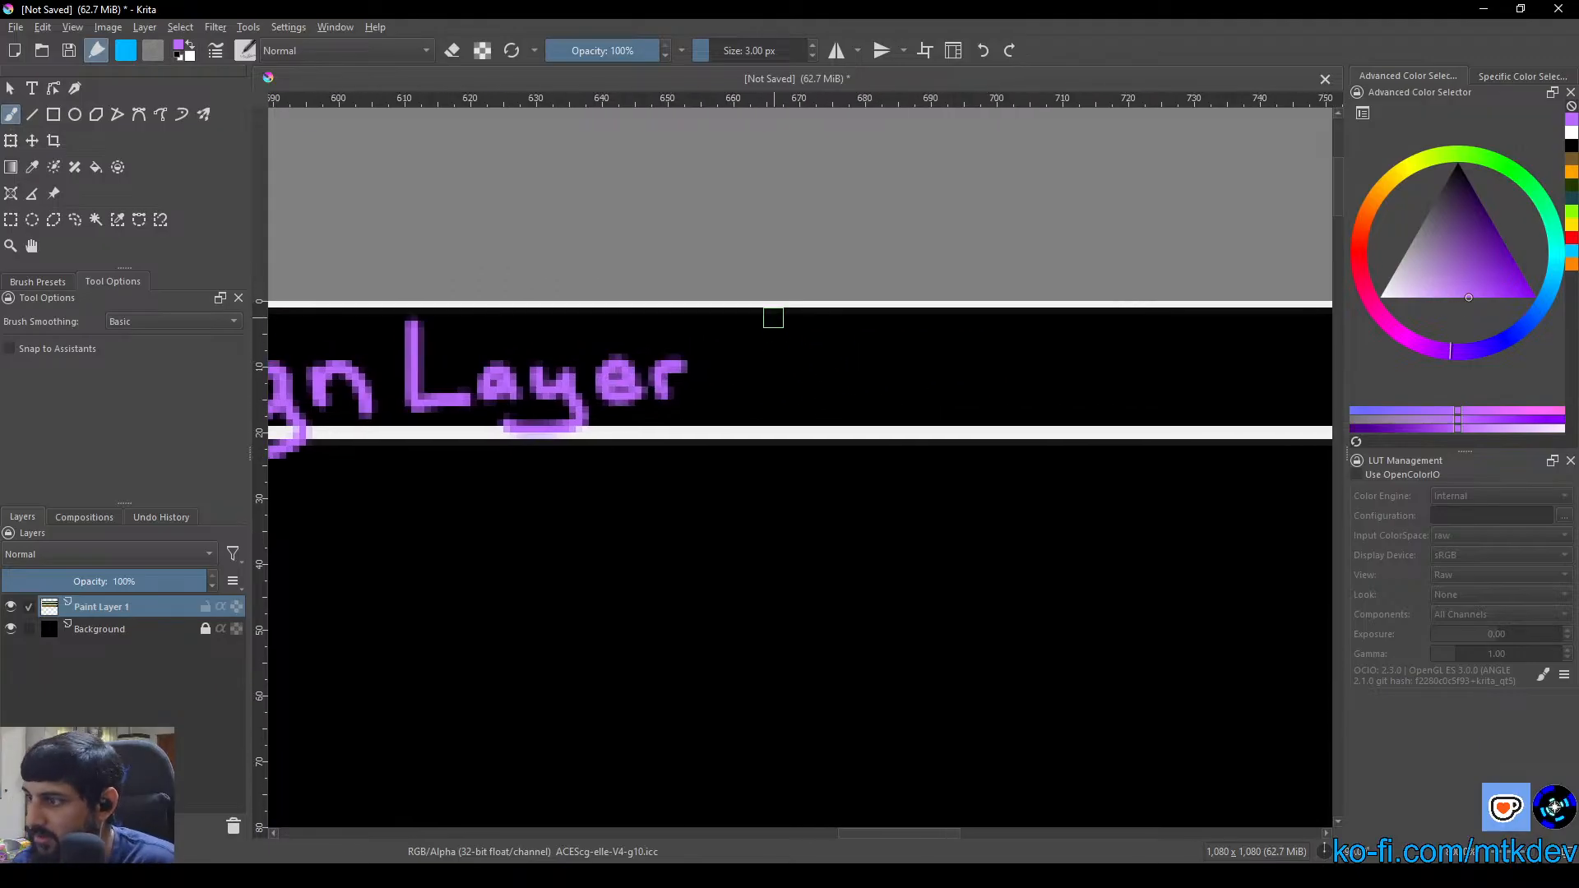
left_click_drag(773, 317, 773, 416)
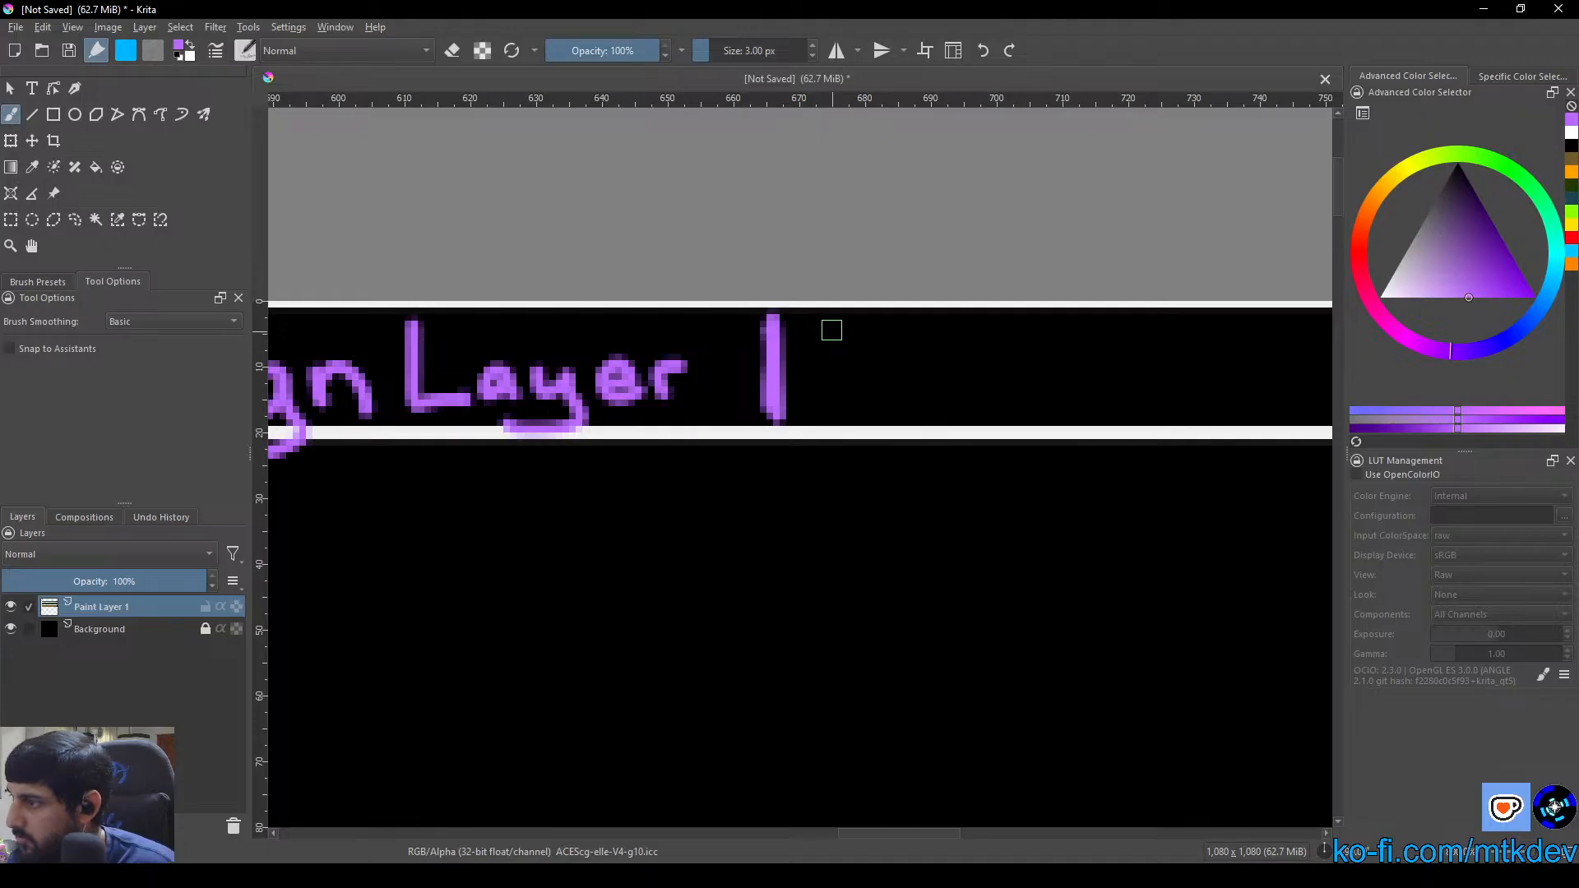
mouse_move(826, 323)
left_mouse_down()
mouse_move(856, 397)
mouse_move(903, 325)
left_mouse_up()
mouse_move(901, 382)
left_mouse_down()
mouse_move(962, 371)
mouse_move(1028, 394)
mouse_move(1004, 374)
mouse_move(1048, 396)
mouse_move(1048, 347)
mouse_move(1118, 385)
mouse_move(1156, 370)
left_mouse_up()
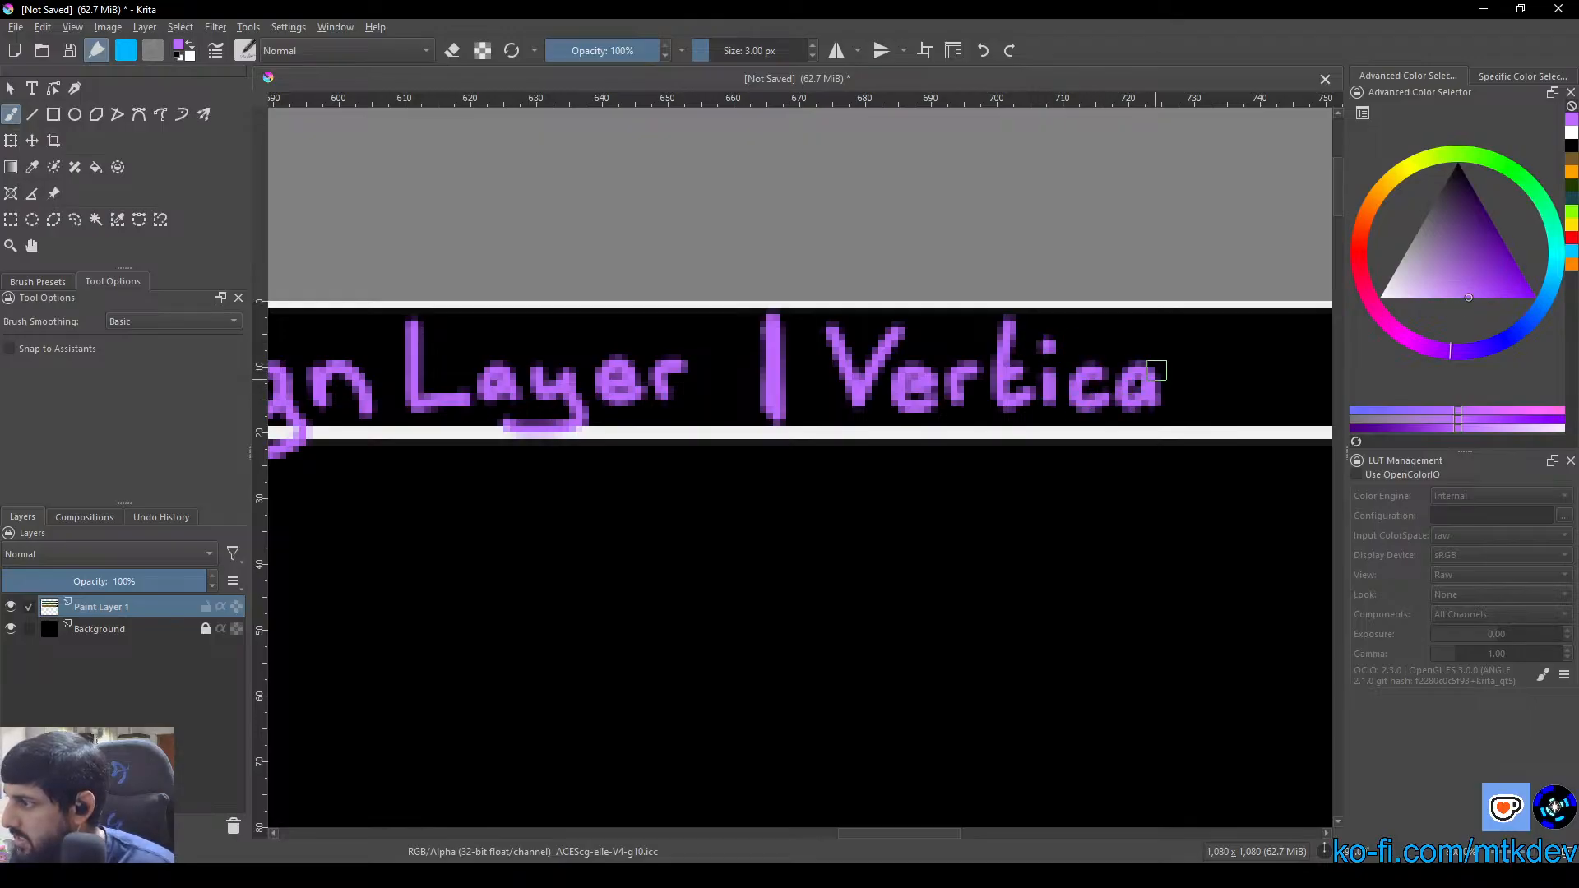
left_click_drag(1188, 317, 1185, 415)
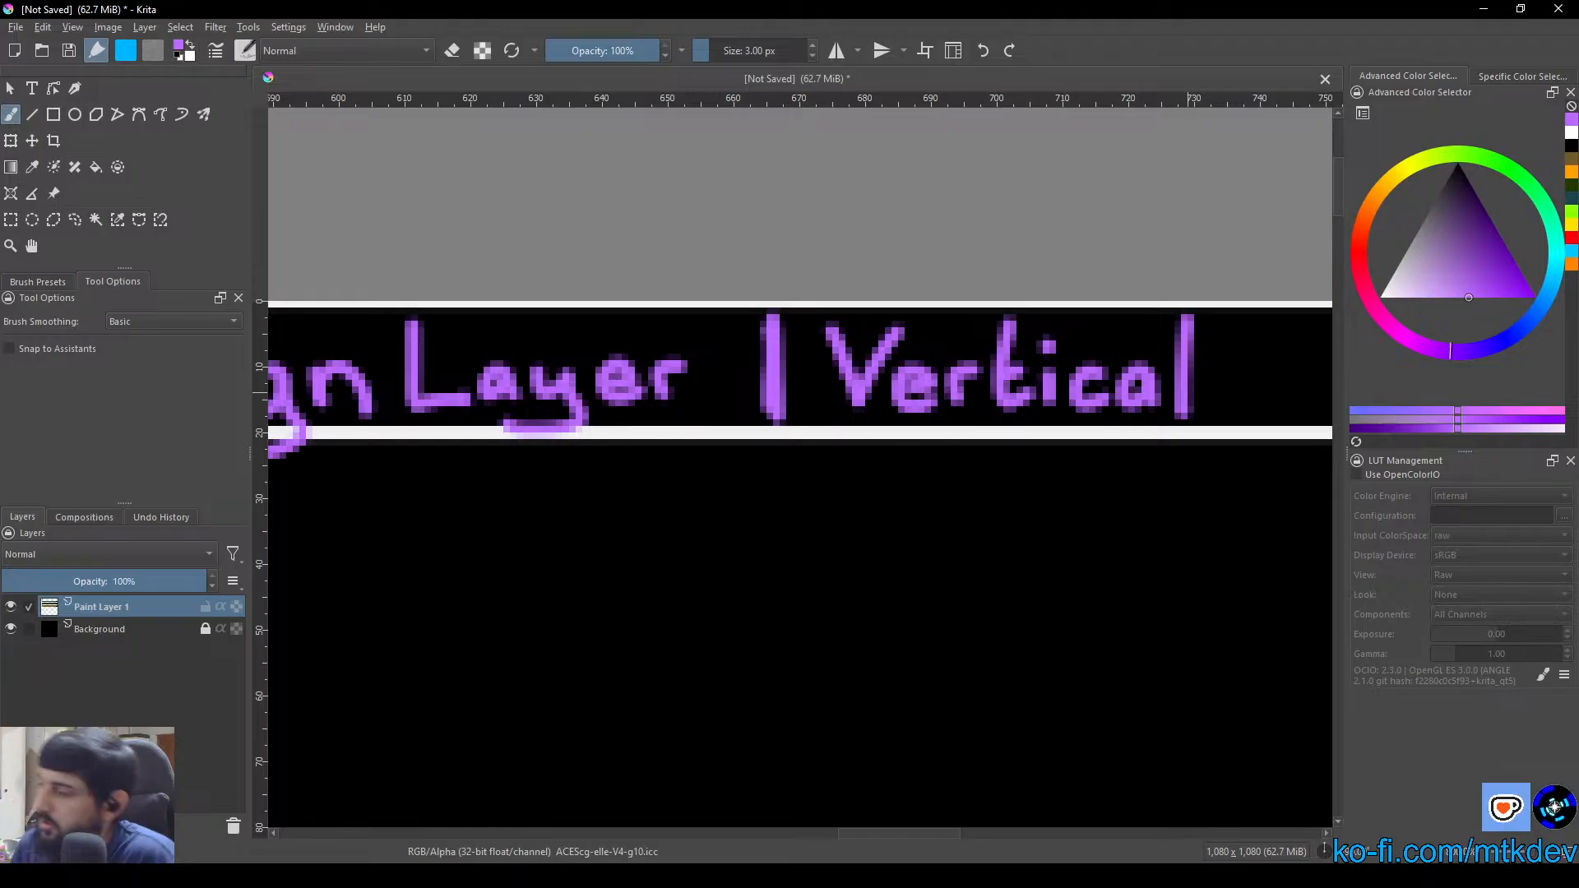
Choose a dark purple colour and fill the Design Layer column's wide body with it
scroll(930, 518, "down", 5)
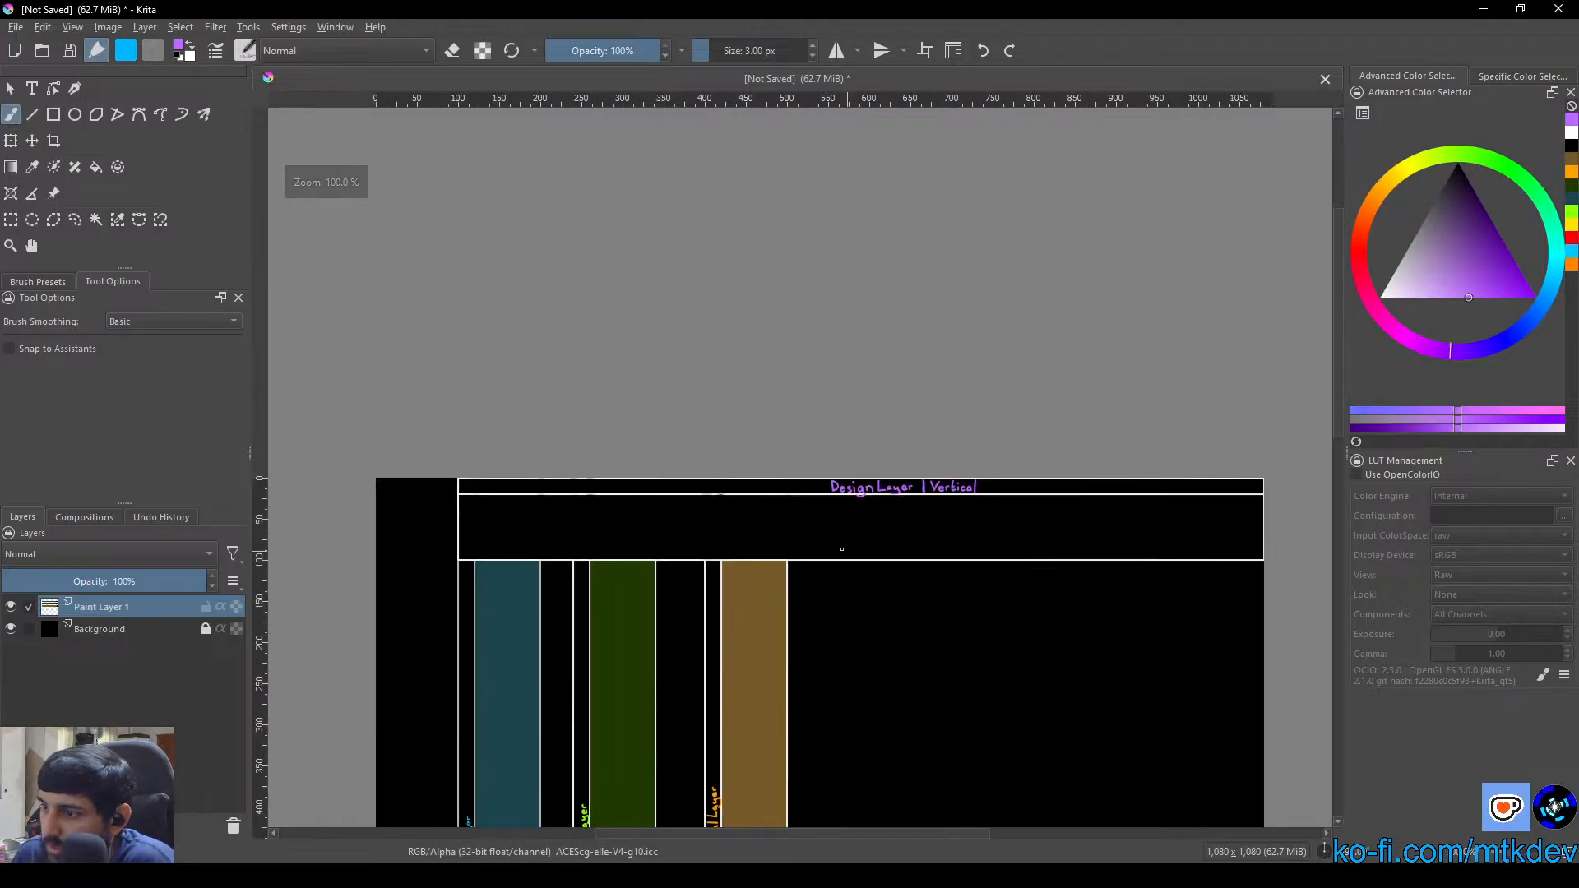
right_click(769, 531)
mouse_move(775, 540)
left_mouse_down()
mouse_move(807, 550)
mouse_move(795, 538)
left_mouse_up()
left_click(909, 277)
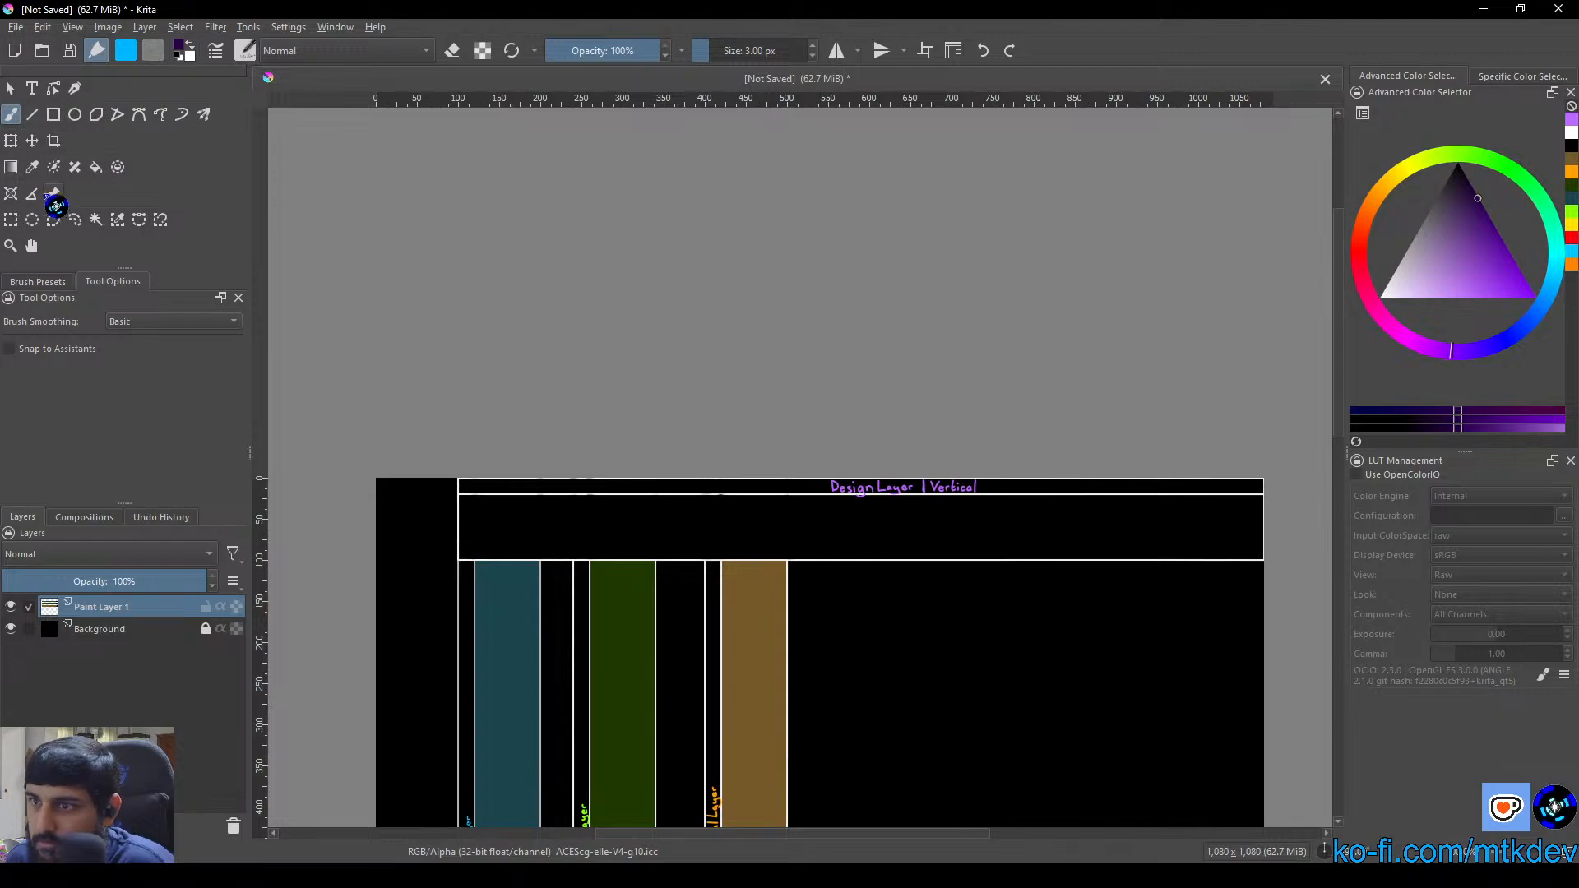
left_click(95, 167)
left_click(809, 551)
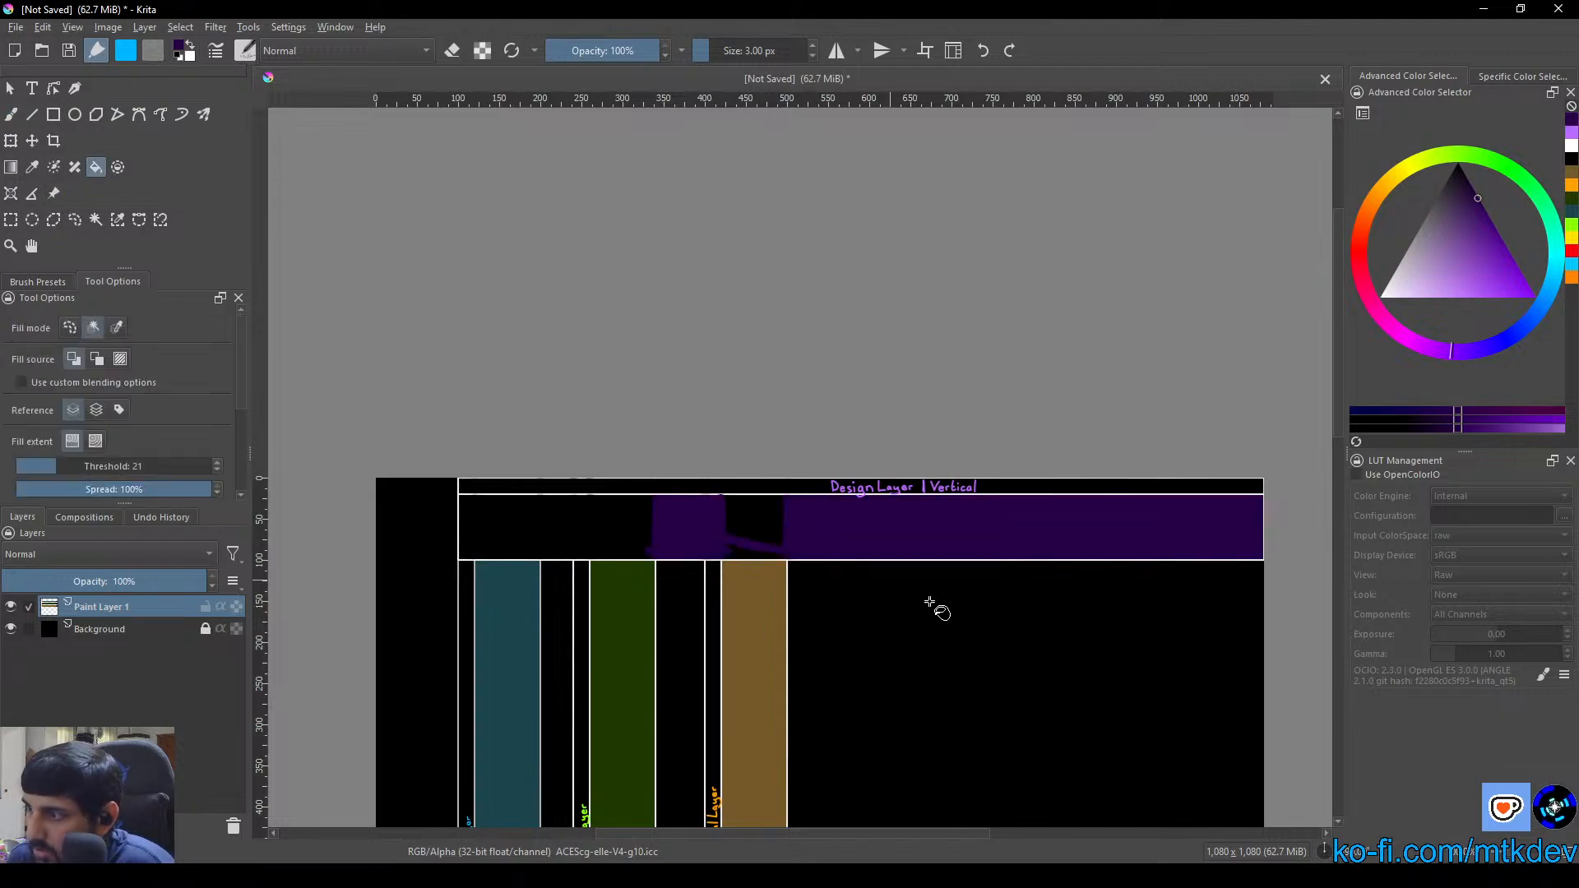
Fill the remaining black patches of the column's body with the same dark purple, up to the border beside the teal box
left_click(756, 526)
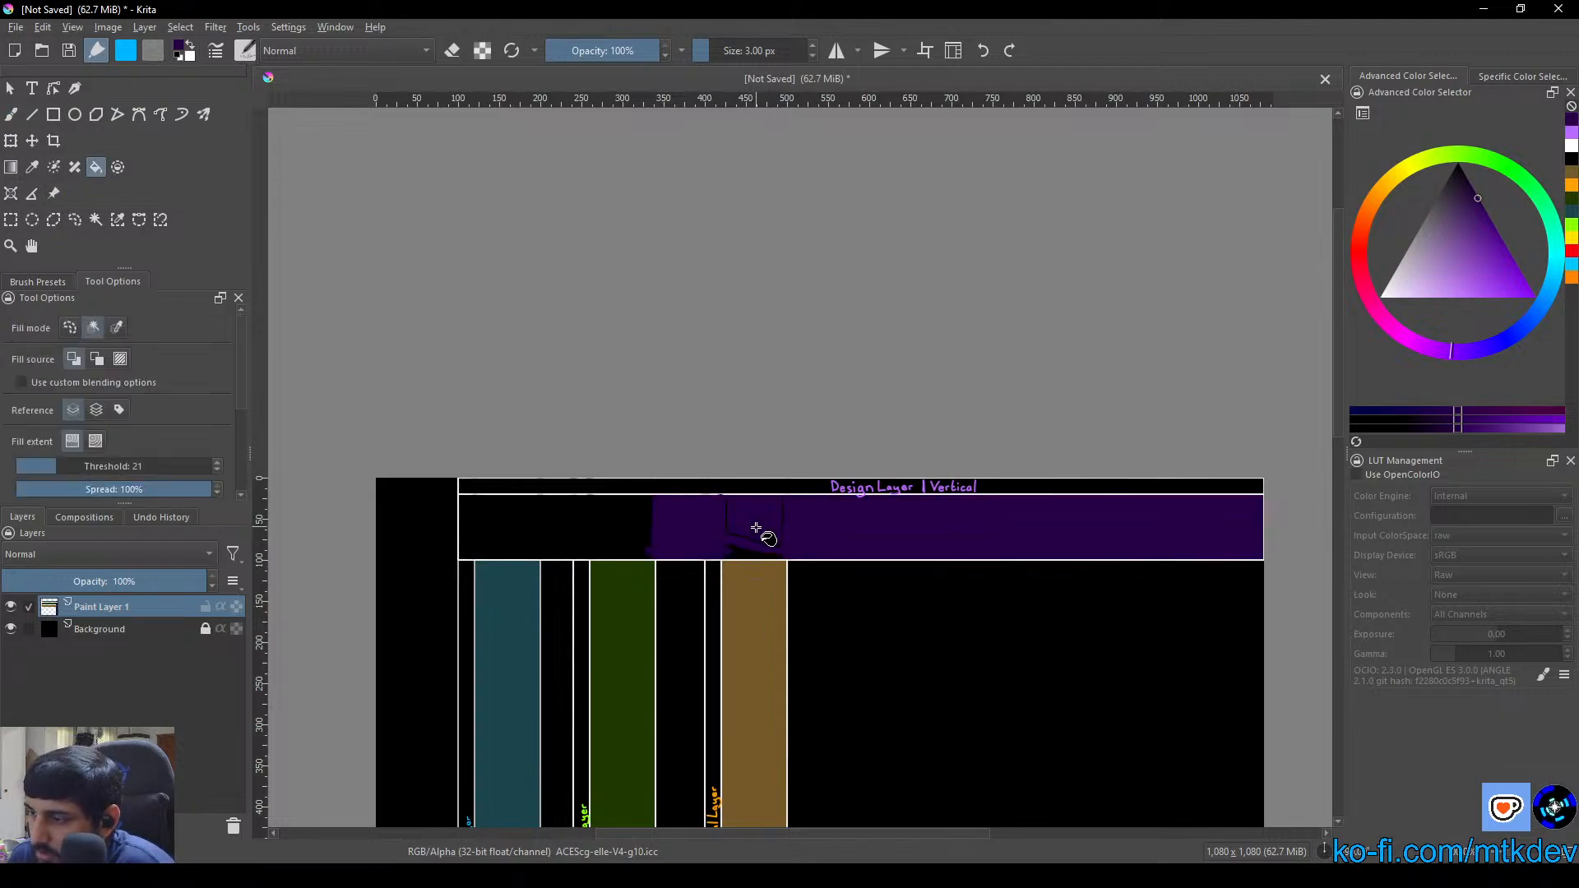
scroll(755, 538, "up", 3)
left_click(733, 557)
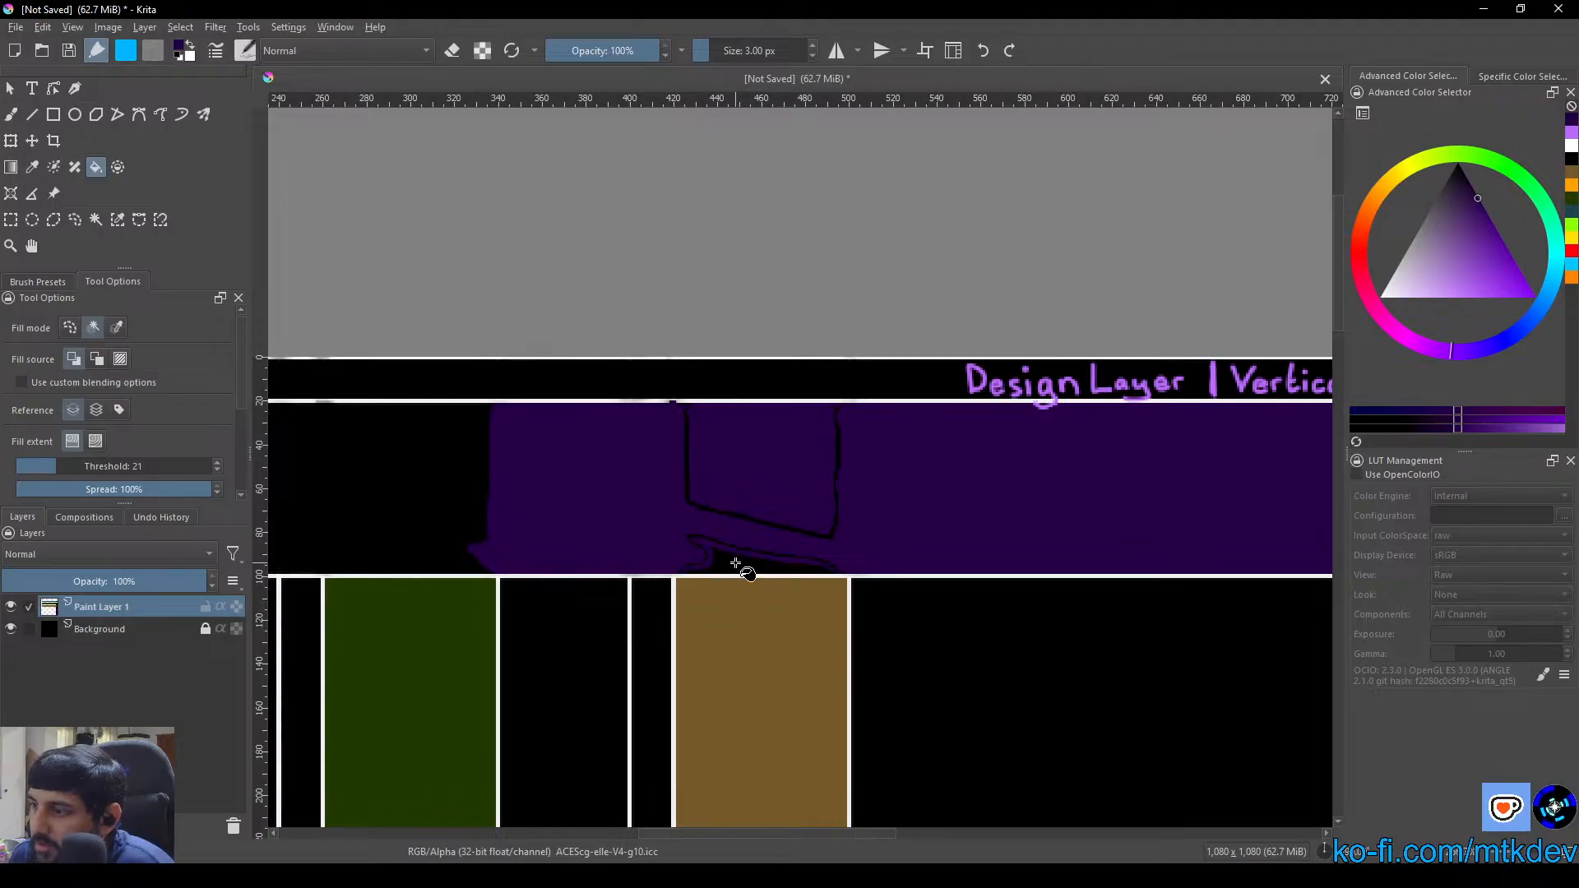
left_click(735, 564)
left_click_drag(670, 546, 838, 525)
left_click(606, 514)
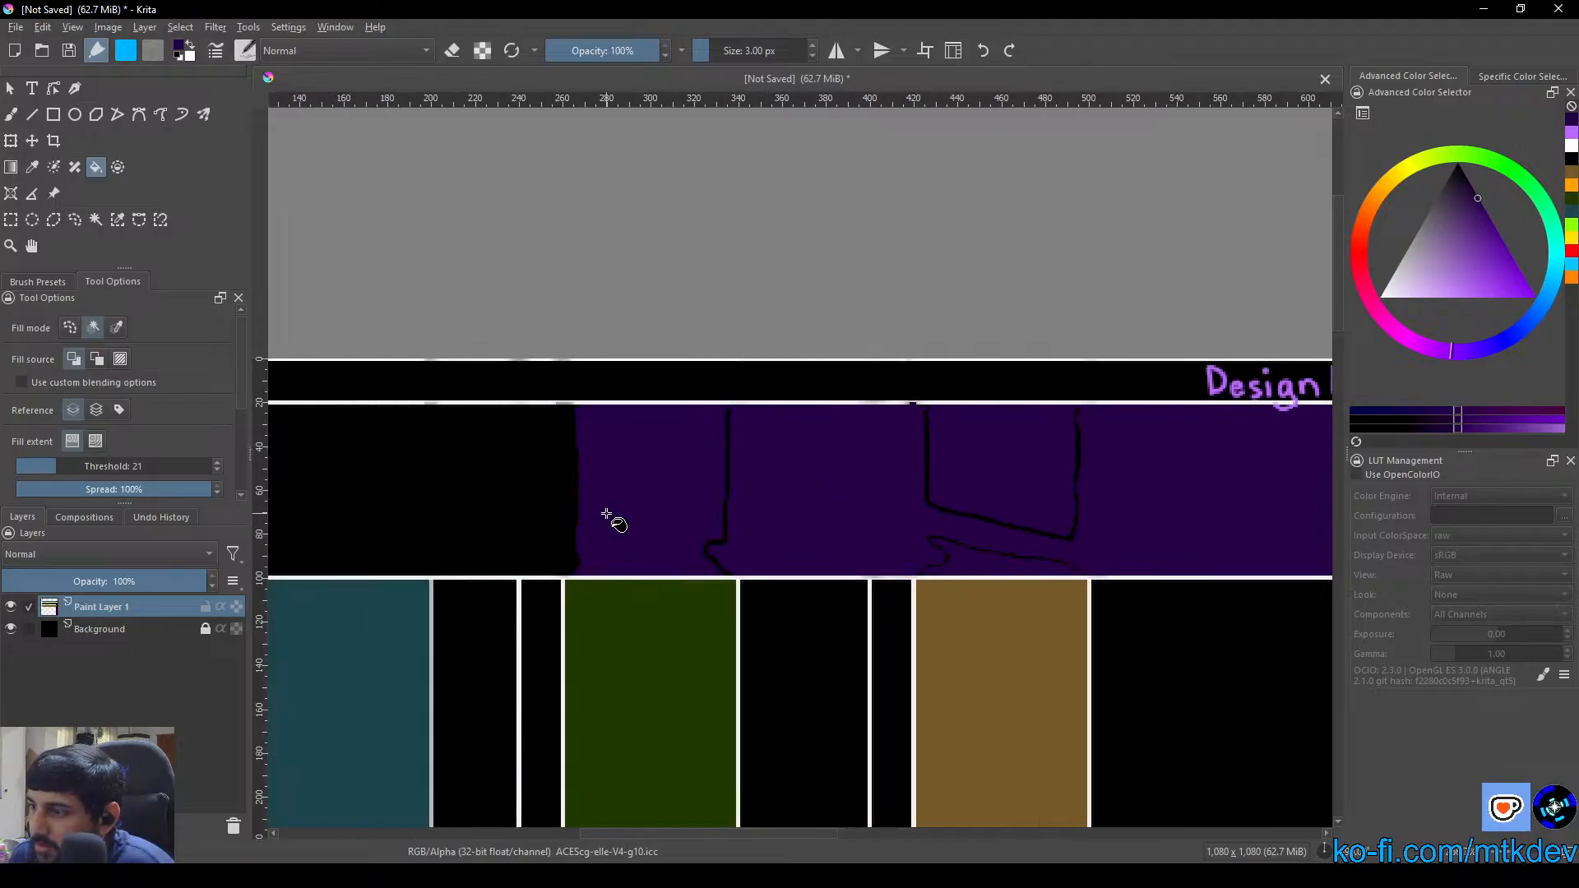
left_click(456, 485)
left_click_drag(457, 493, 592, 500)
left_click(561, 489)
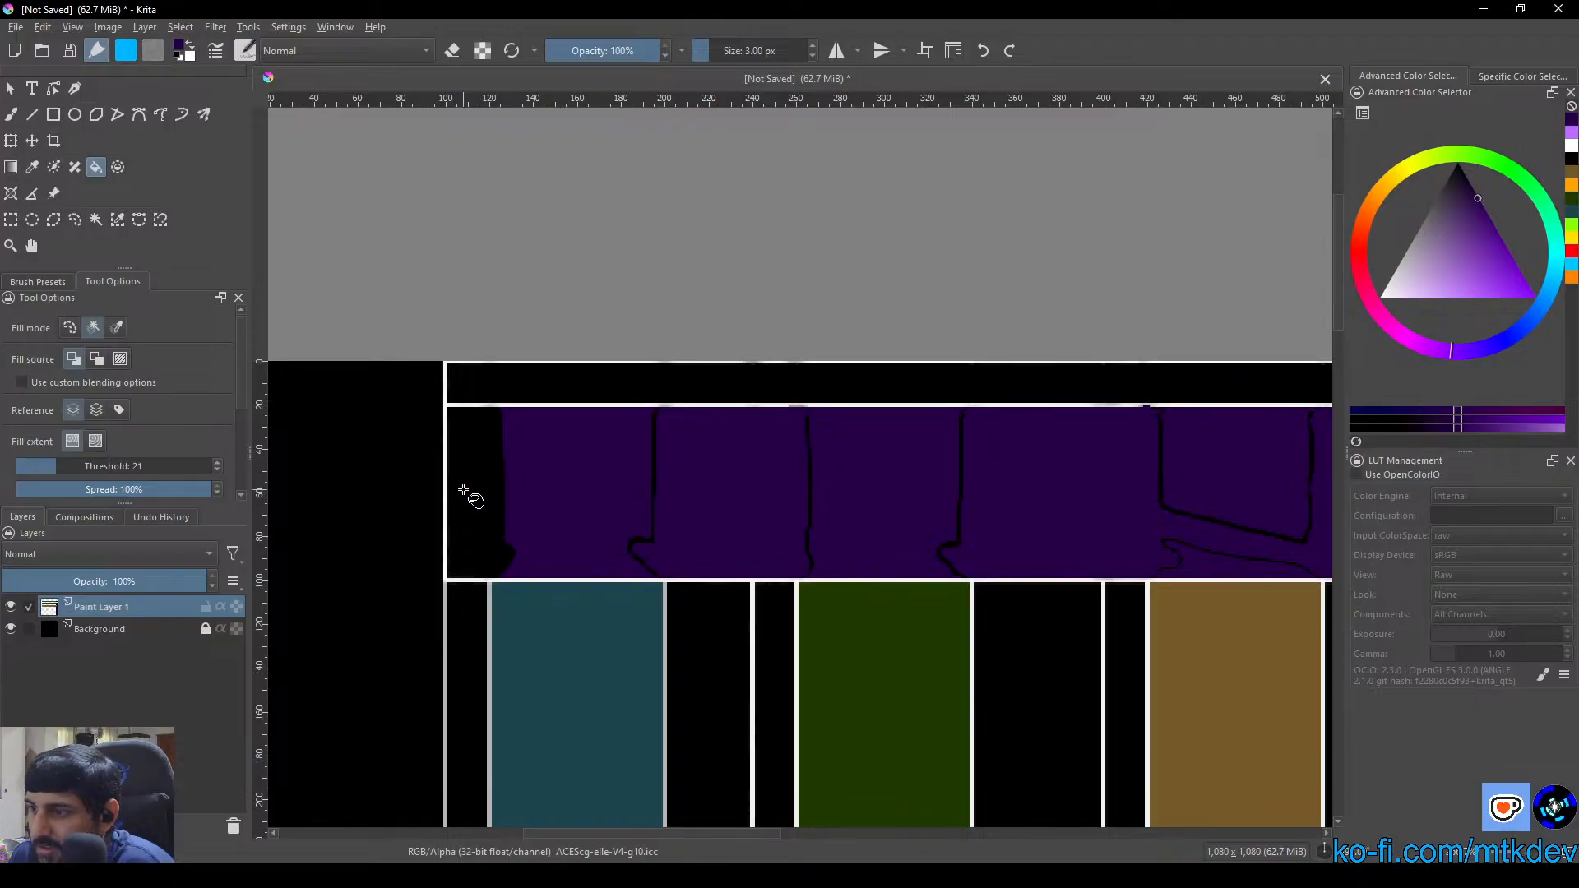
left_click(471, 493)
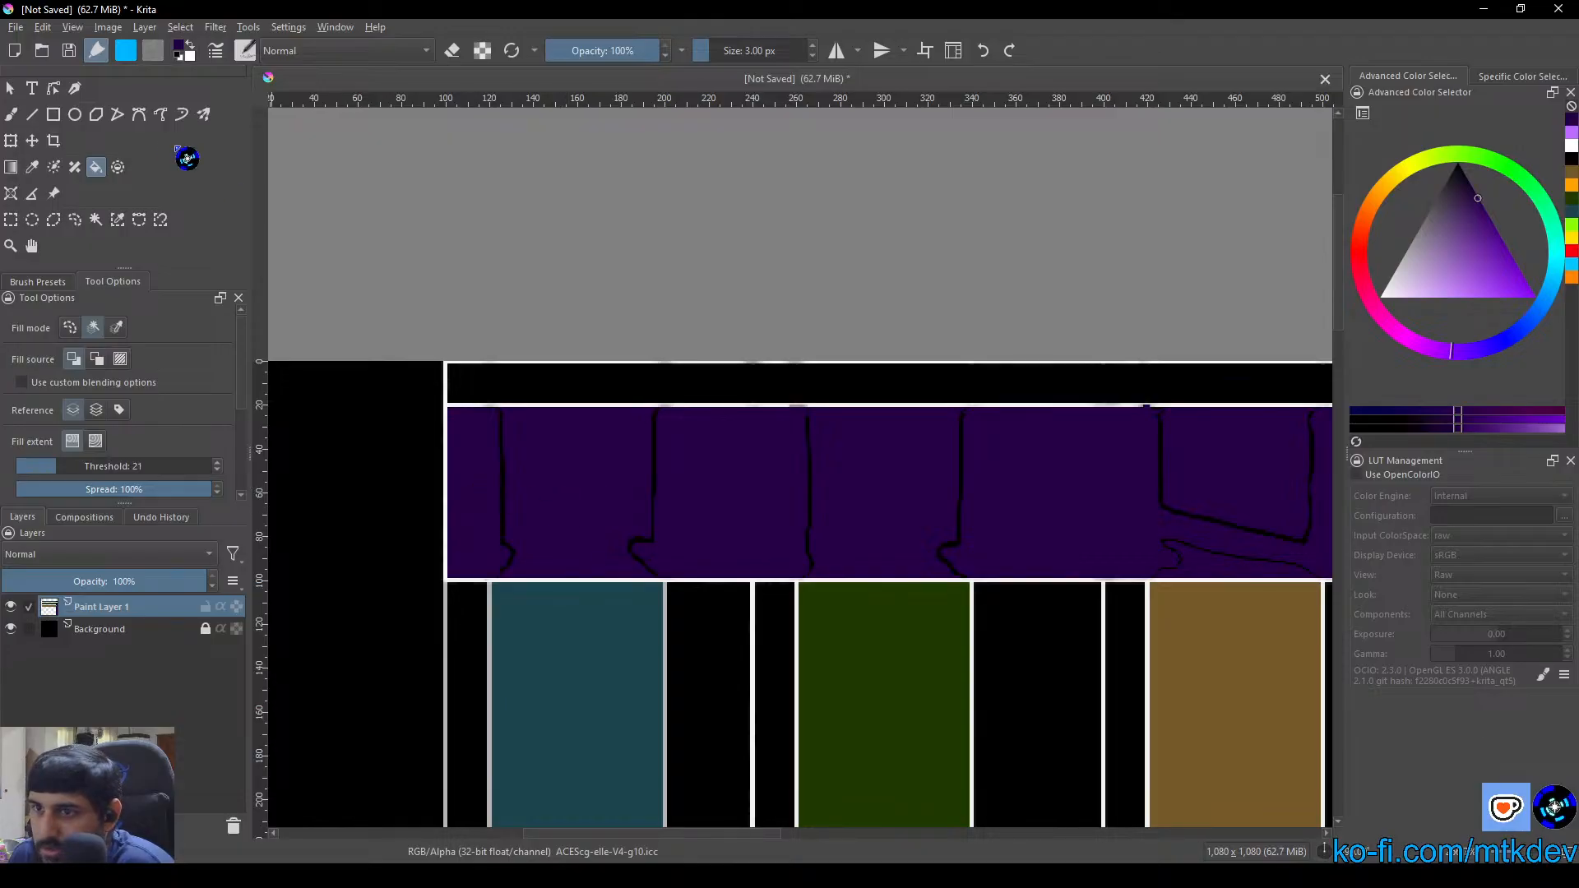
Paint over the hooked end and most of the black seam nearest the column's end border with the 3 px dark purple brush
left_click(11, 115)
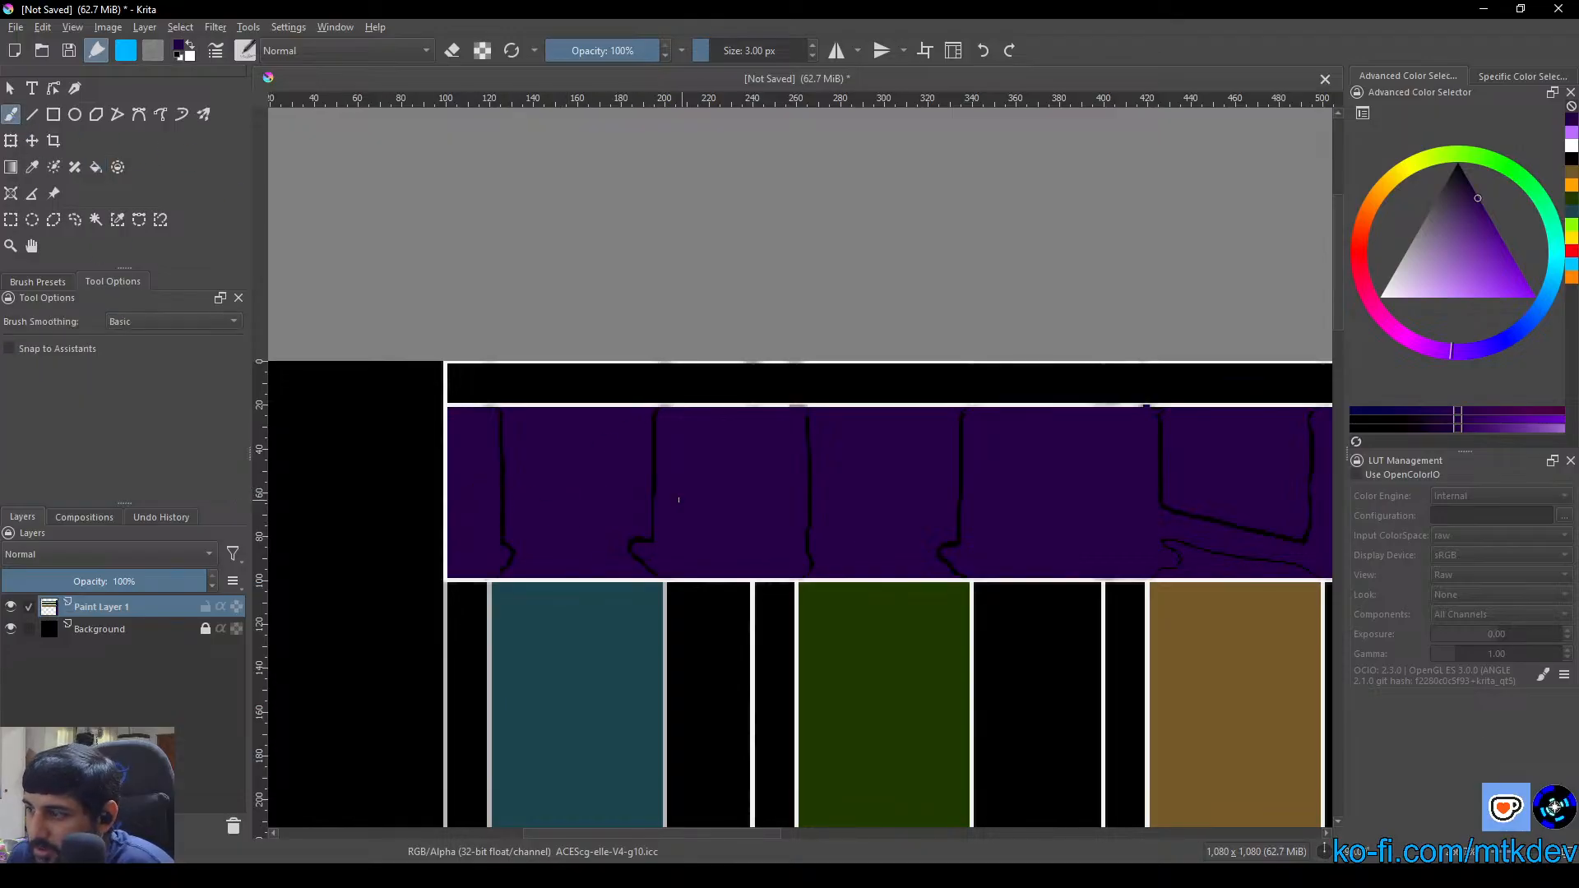
left_click_drag(1099, 556, 525, 513)
left_click_drag(627, 481, 1039, 485)
left_click_drag(628, 489, 911, 489)
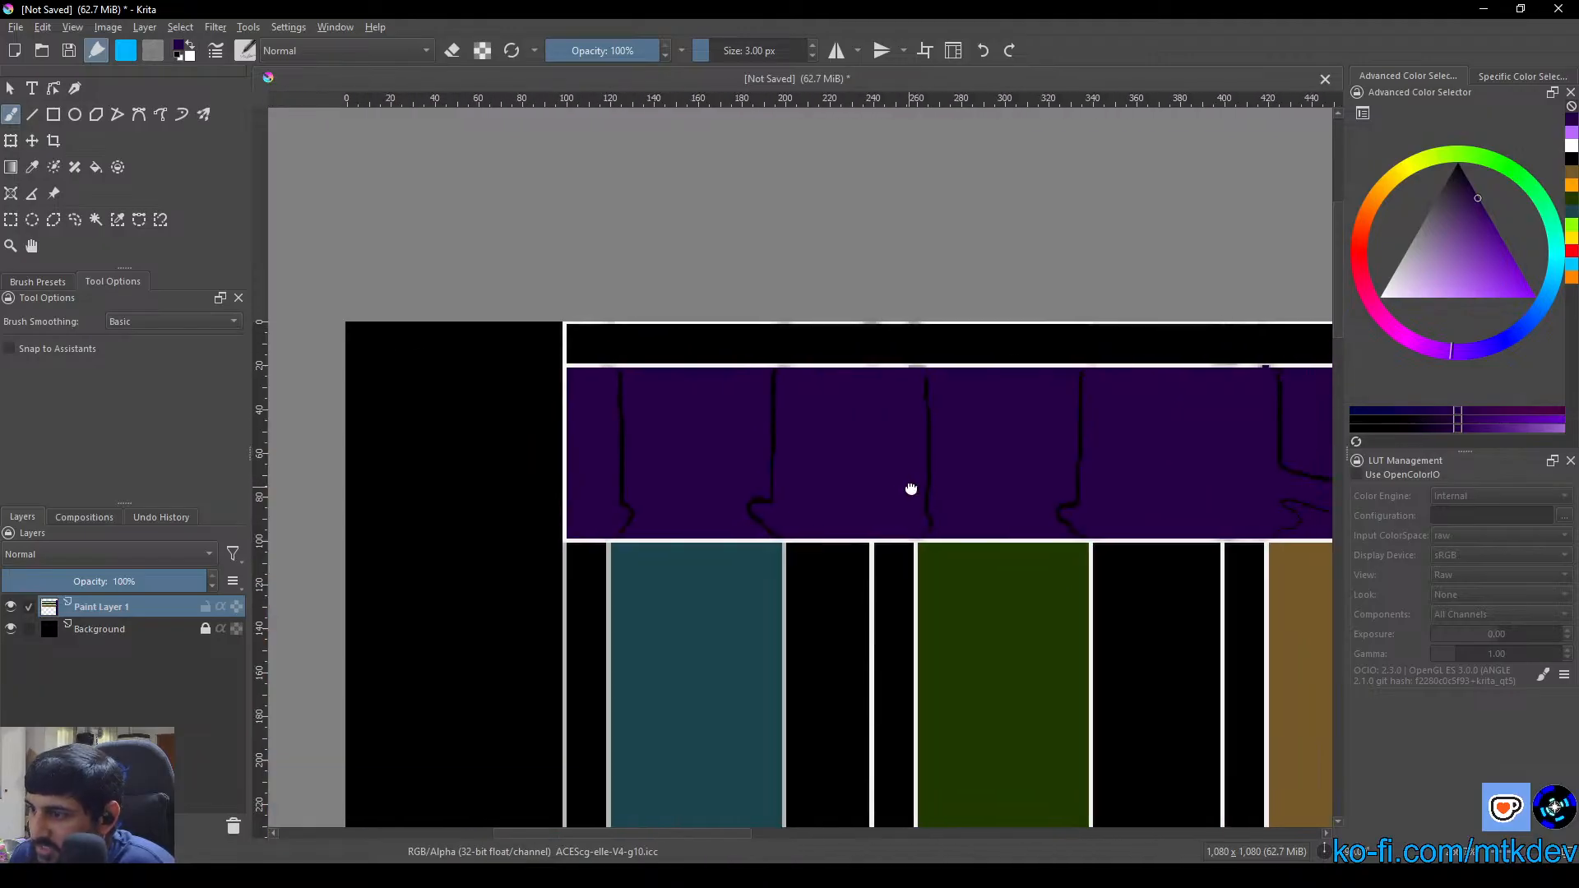
scroll(701, 496, "up", 2)
left_click_drag(577, 499, 814, 497)
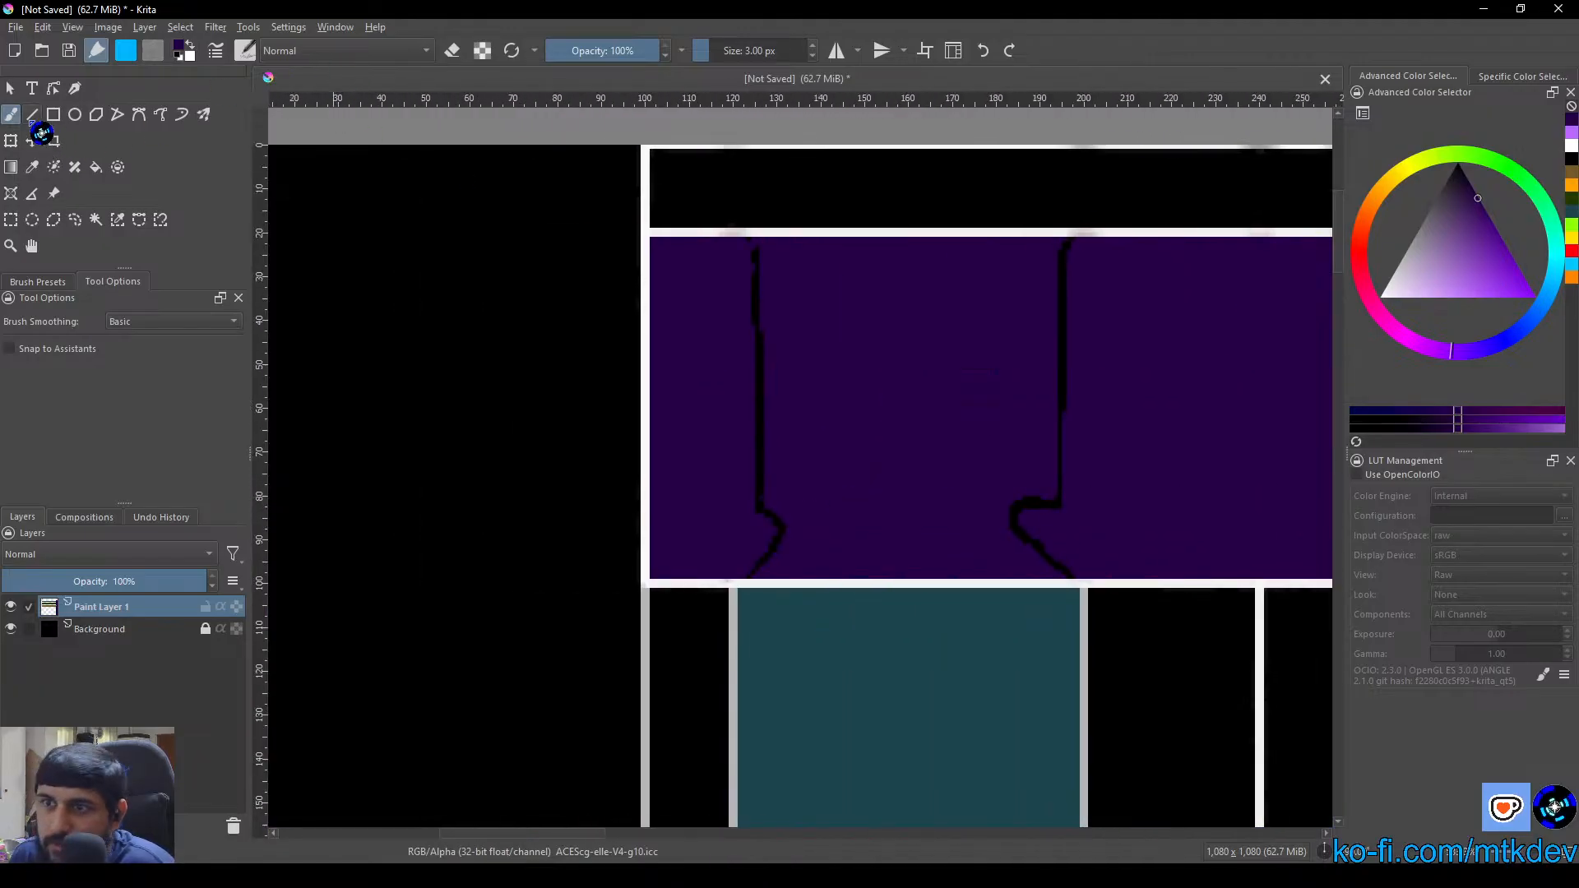
scroll(912, 501, "up", 2)
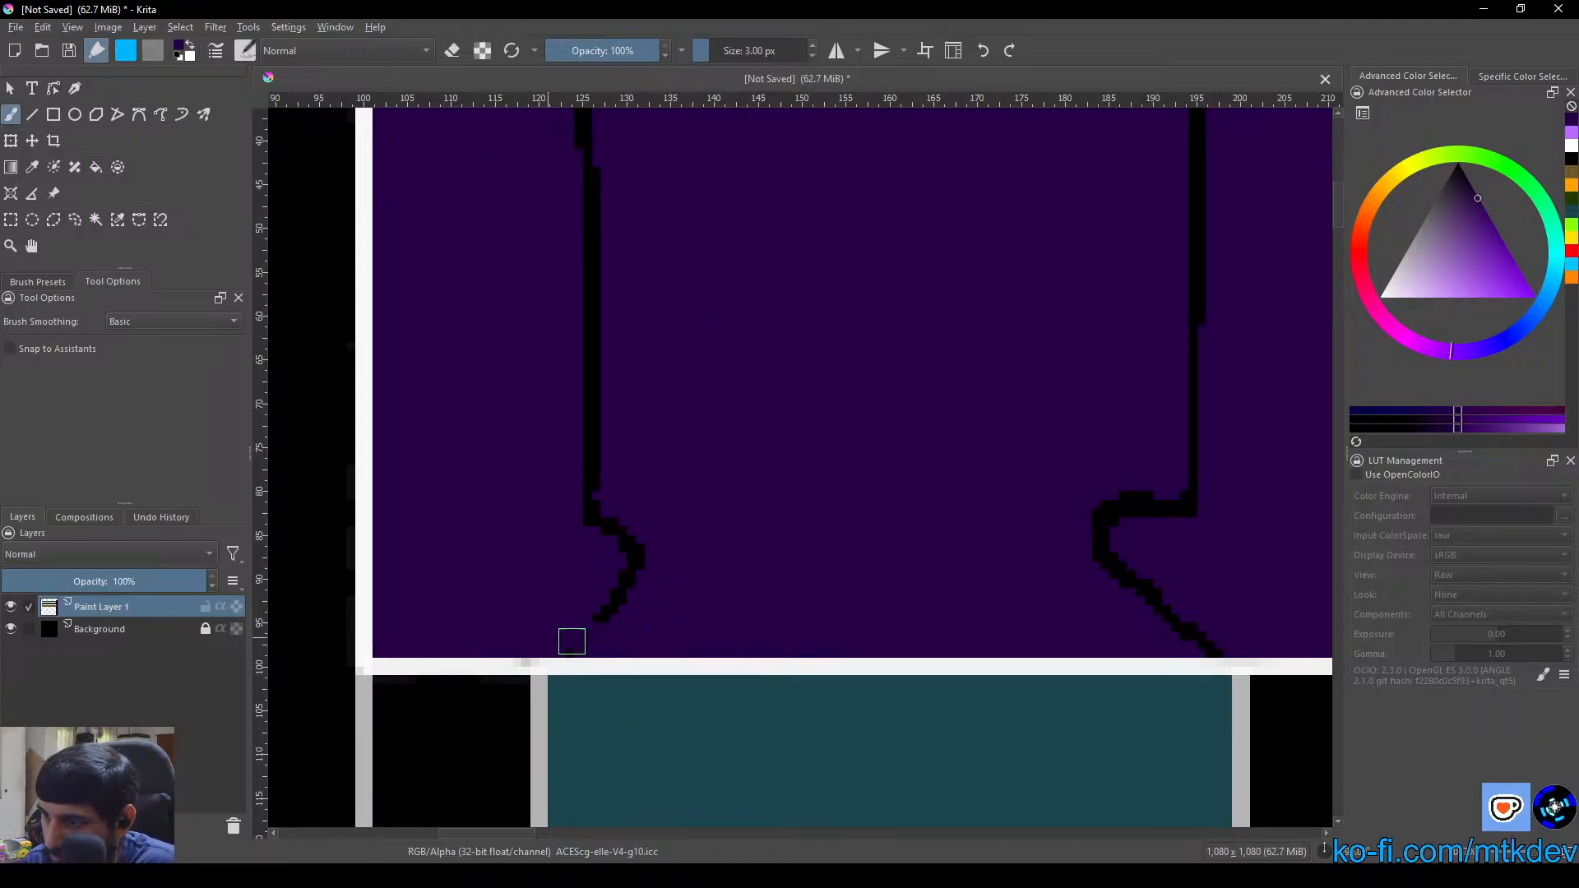
left_click_drag(577, 646, 621, 576)
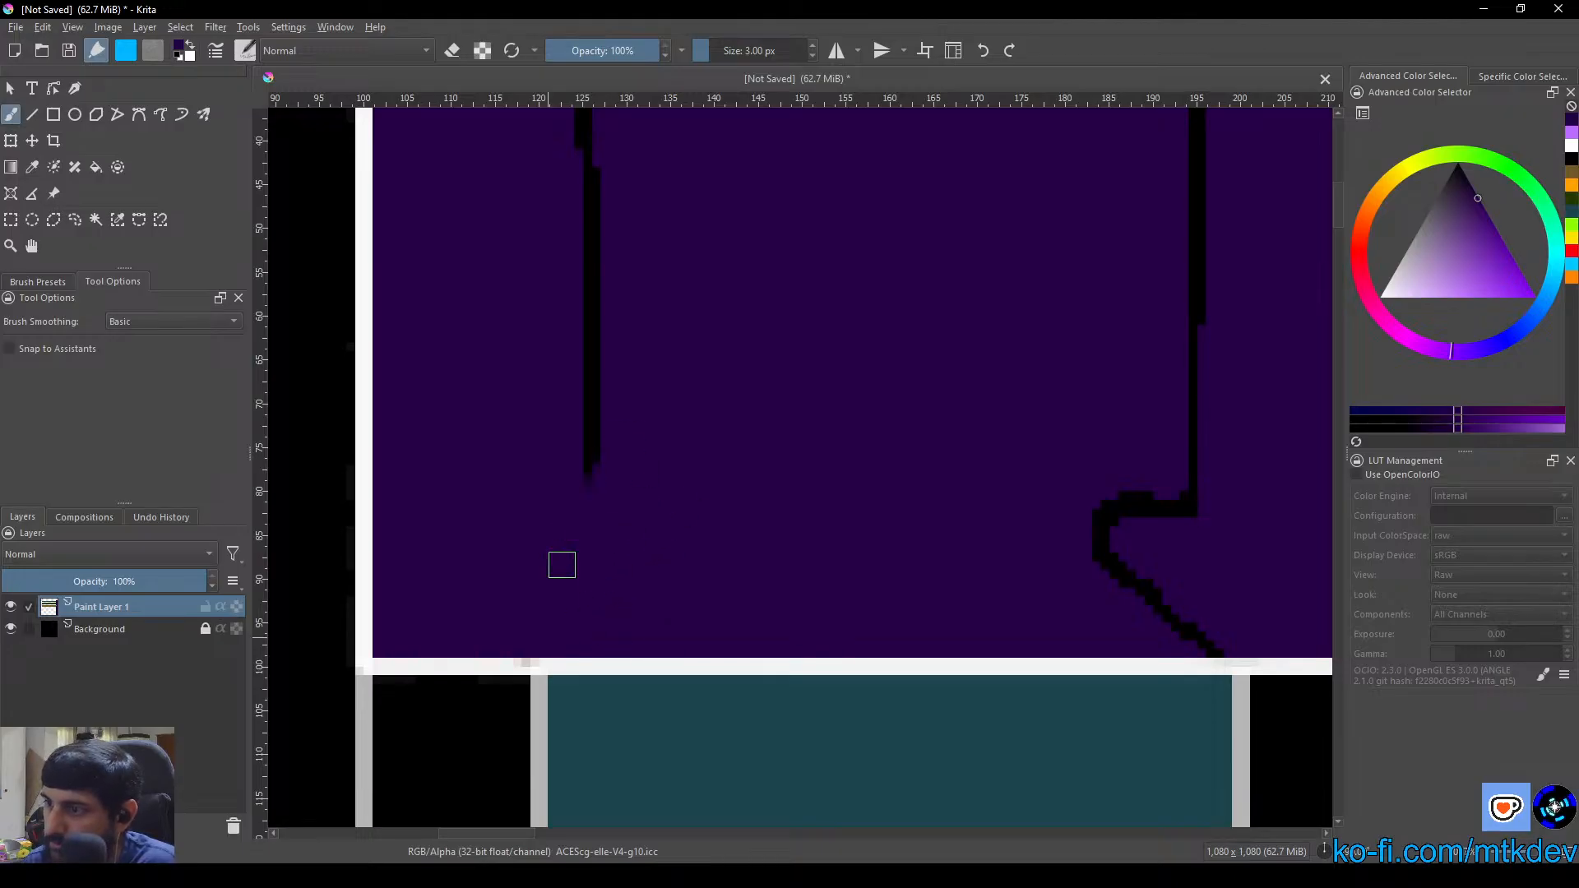
mouse_move(561, 565)
left_mouse_down()
mouse_move(539, 531)
mouse_move(596, 466)
mouse_move(603, 593)
mouse_move(588, 235)
left_mouse_up()
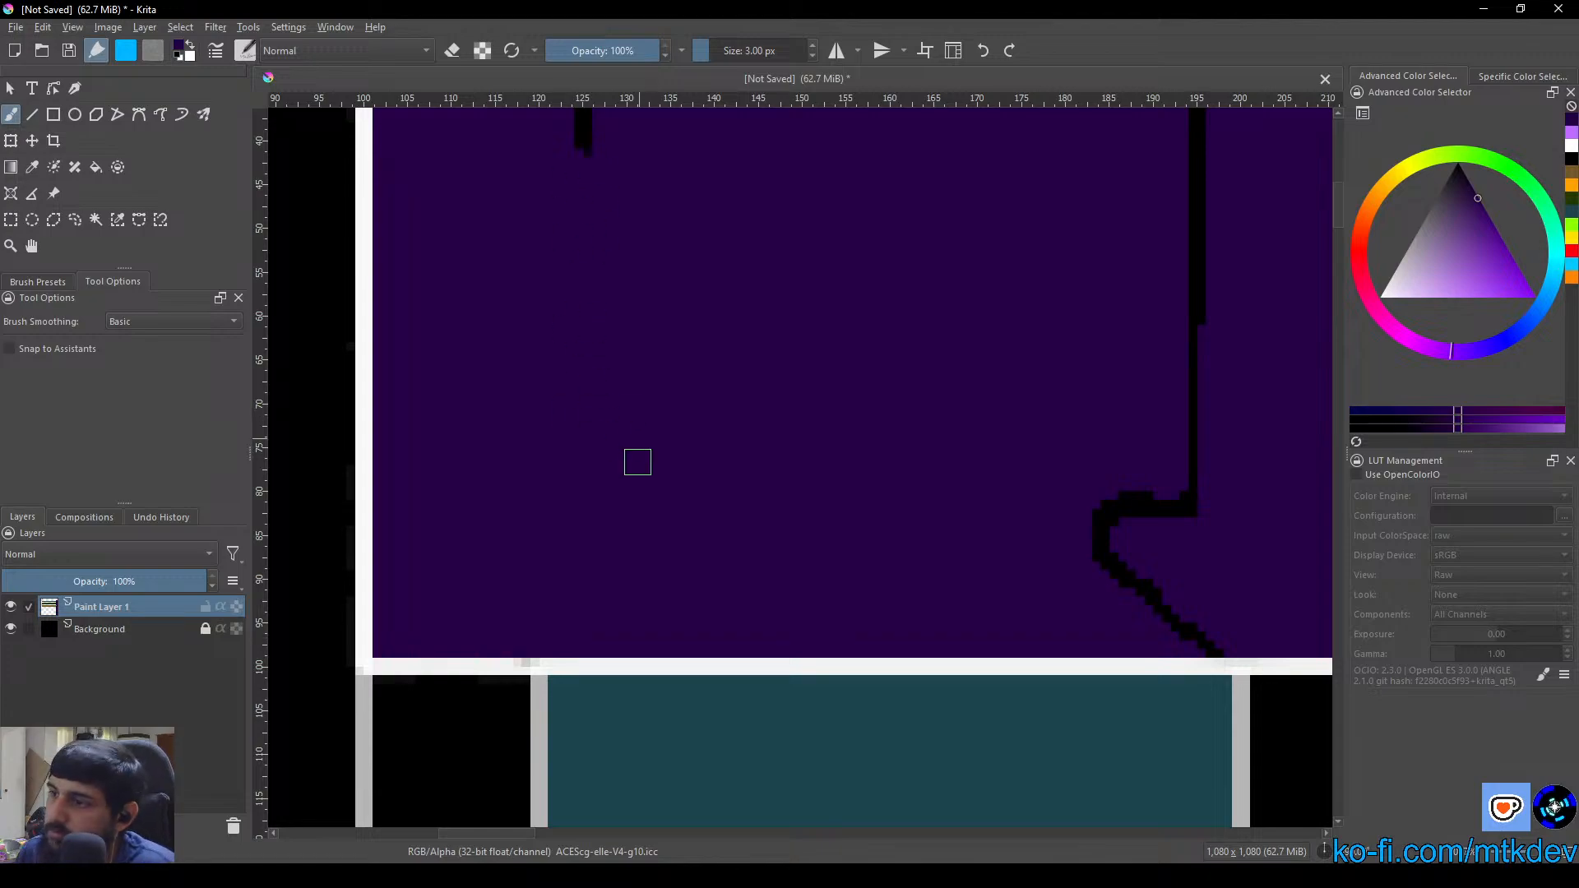
Set the brush size to 5 px and paint over the remaining stub of the seam nearest the column's end border
scroll(637, 461, "down", 2)
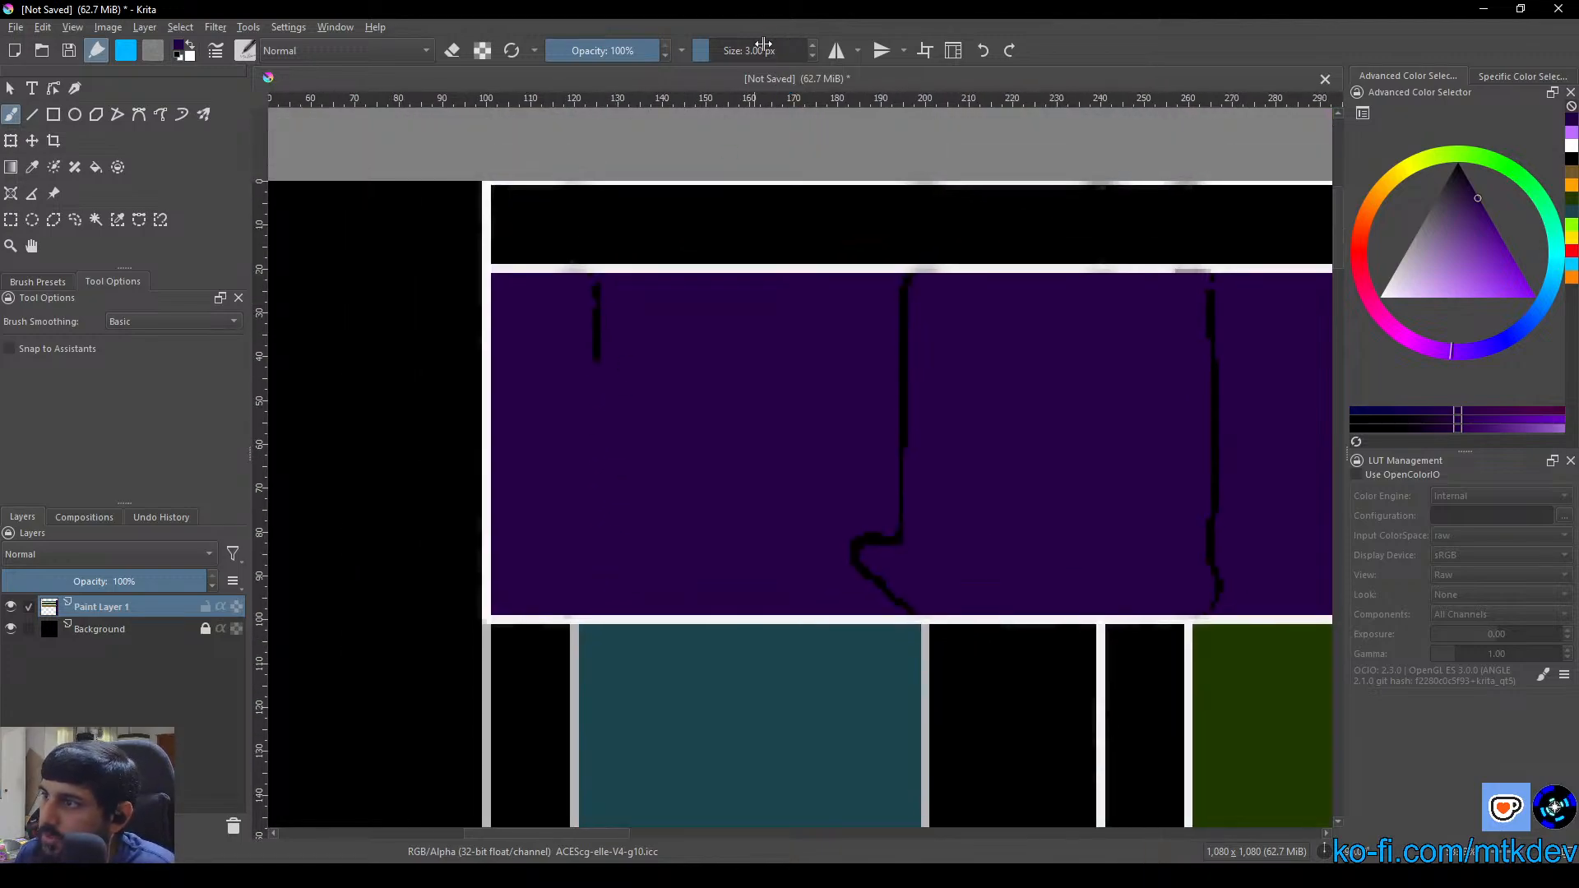
left_click(764, 48)
scroll(689, 472, "up", 7)
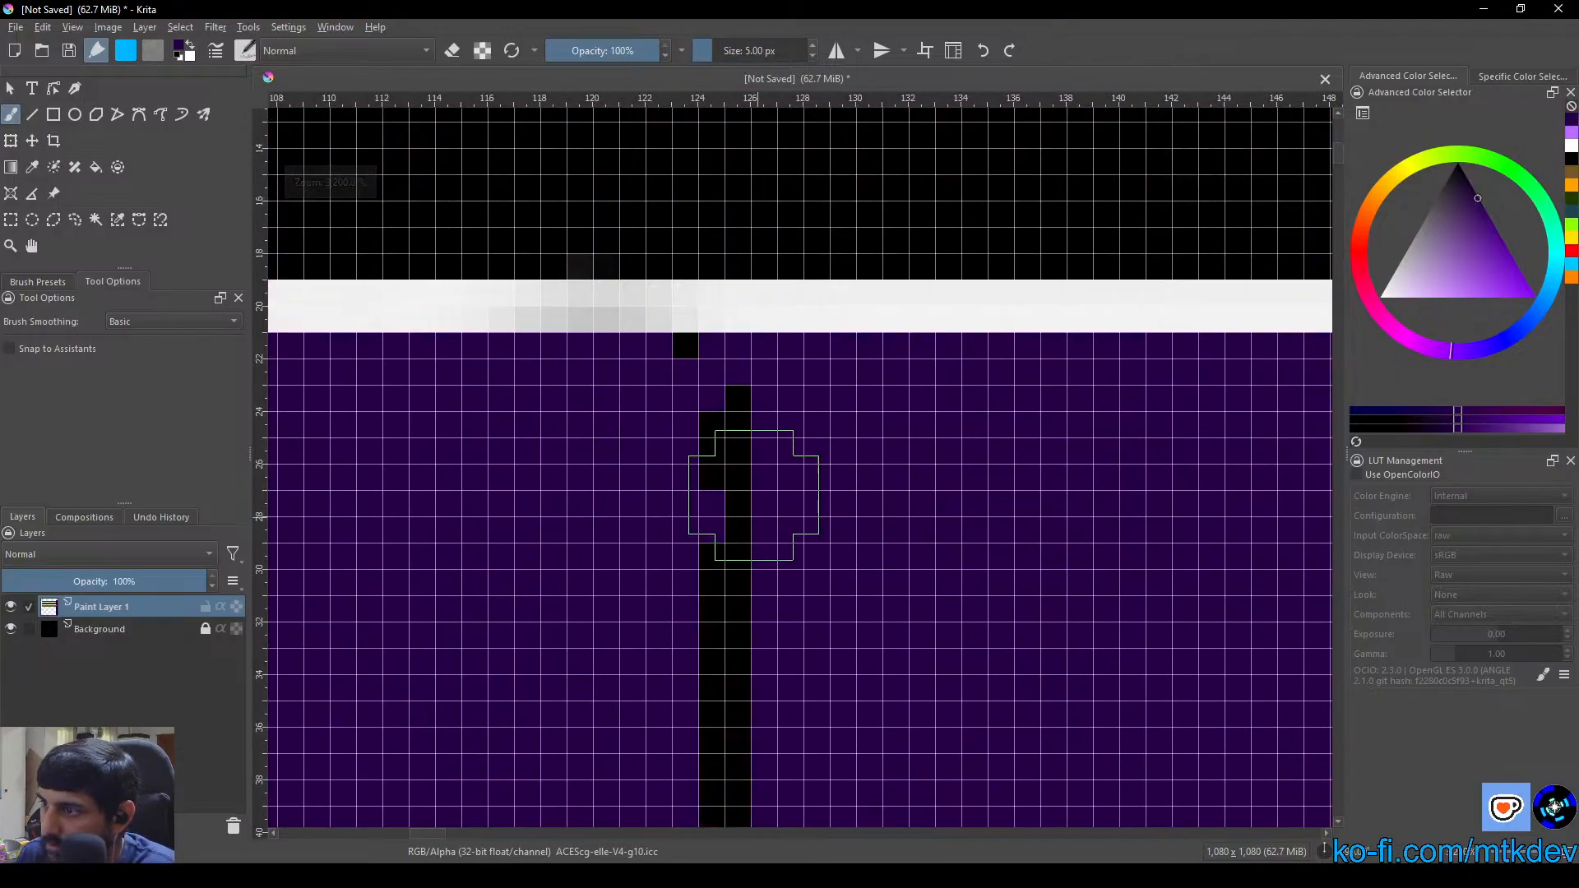
mouse_move(753, 495)
left_mouse_down()
mouse_move(689, 416)
mouse_move(721, 414)
mouse_move(661, 390)
mouse_move(767, 398)
mouse_move(706, 394)
mouse_move(580, 524)
mouse_move(745, 569)
mouse_move(614, 656)
mouse_move(759, 699)
mouse_move(721, 783)
left_mouse_up()
left_click_drag(745, 746, 724, 490)
left_click_drag(724, 490, 745, 619)
Fill the straight part of the second black seam, by the teal box's far edge, with dark purple
scroll(895, 638, "down", 3)
left_click_drag(995, 599, 532, 472)
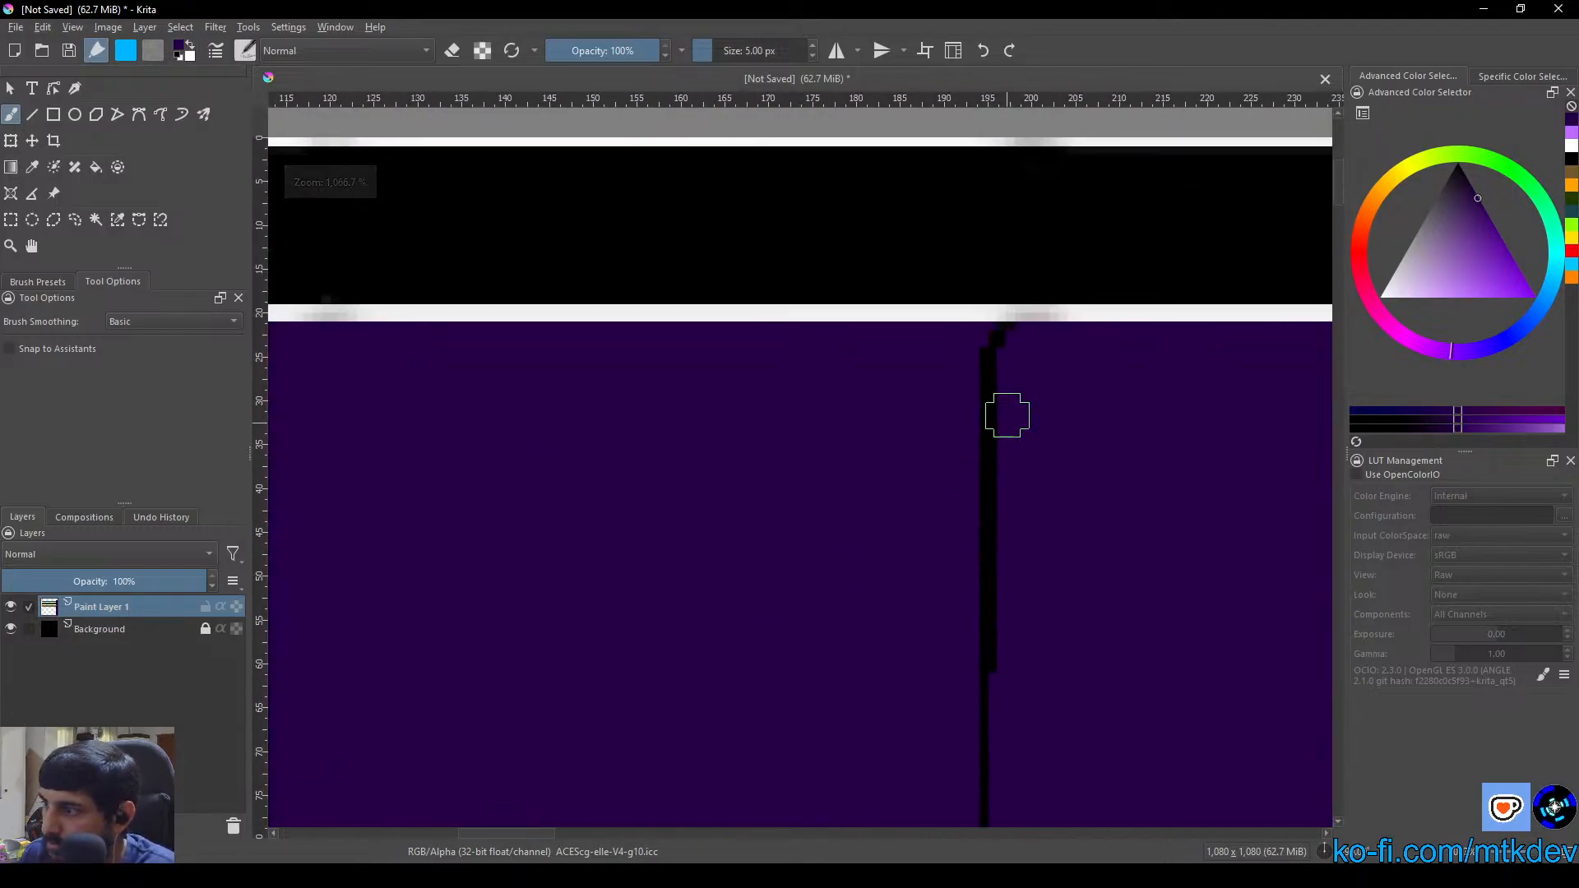
left_click(95, 167)
left_click(986, 493)
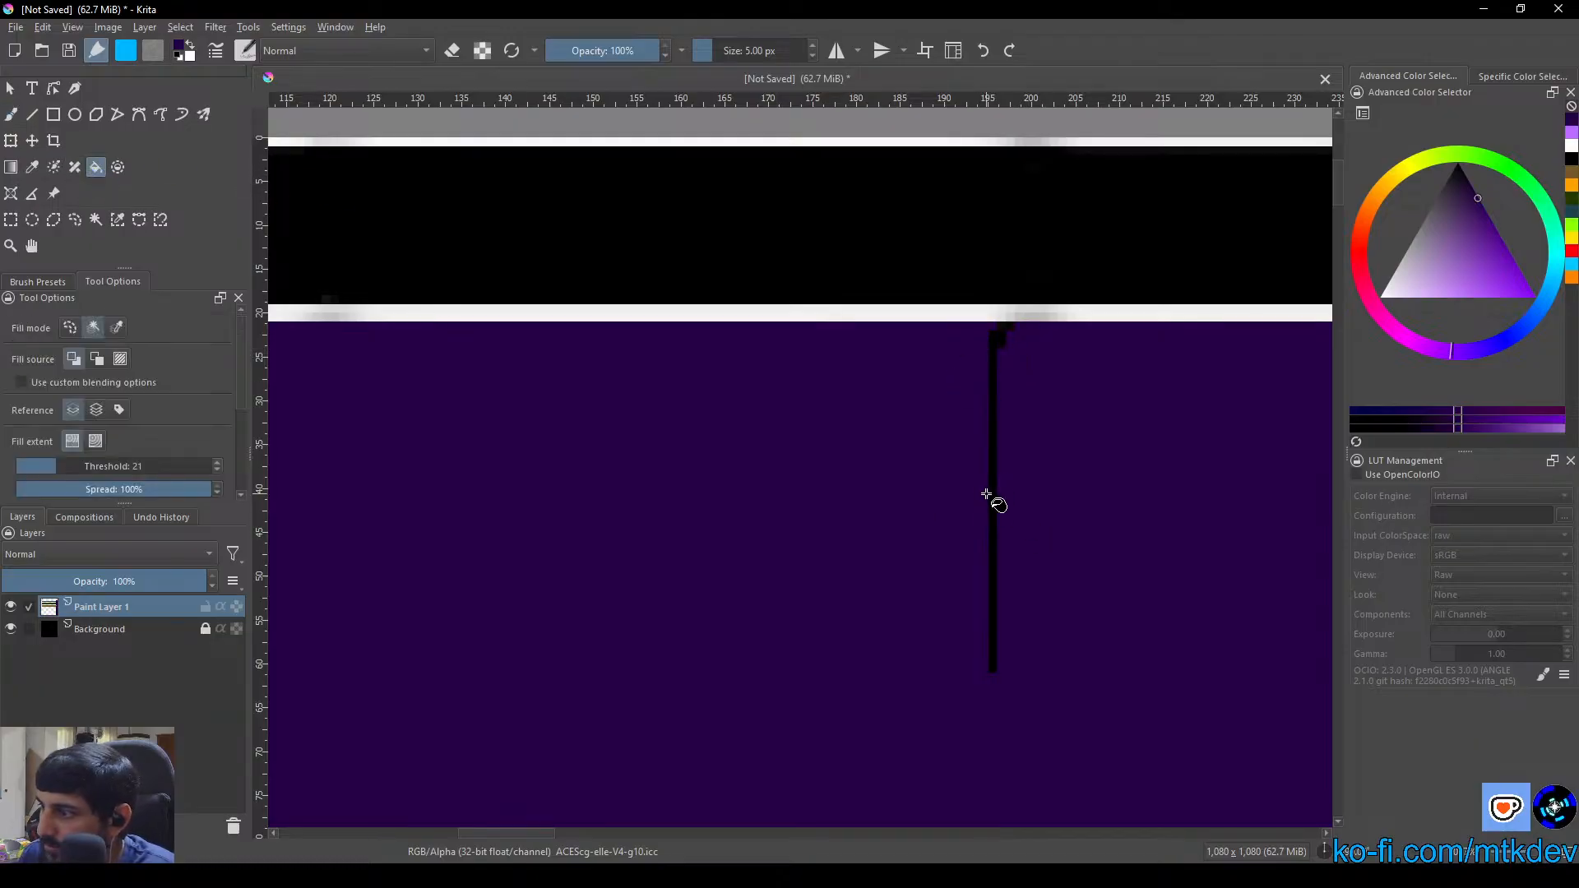
left_click(997, 436)
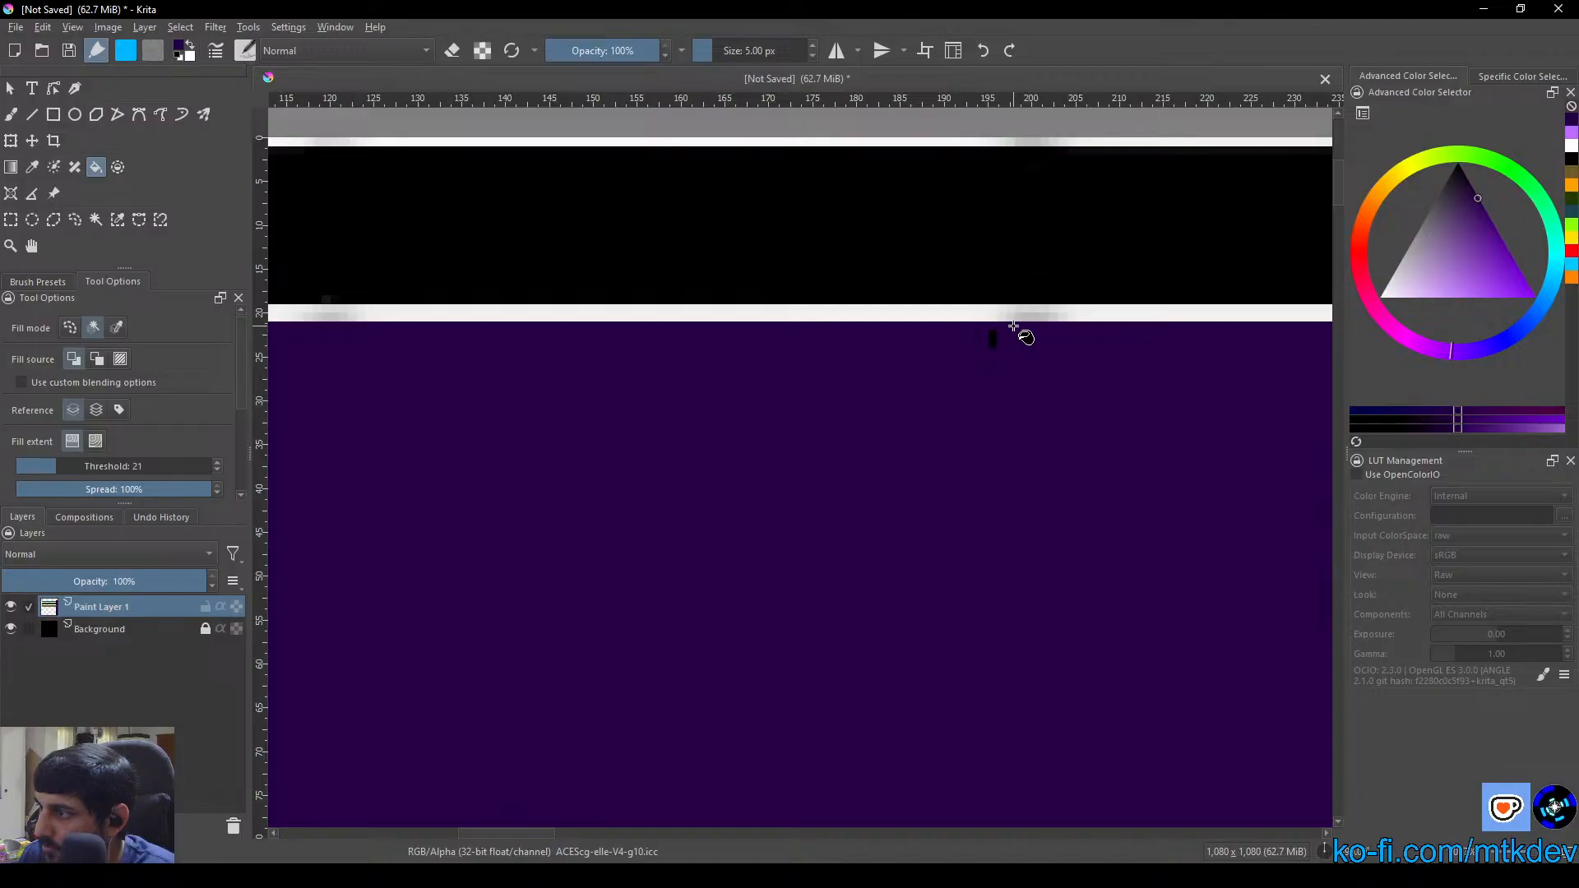
Fill the second seam's hooked black pixels with dark purple, piece by piece from the column's border line upward
scroll(1028, 580, "down", 5)
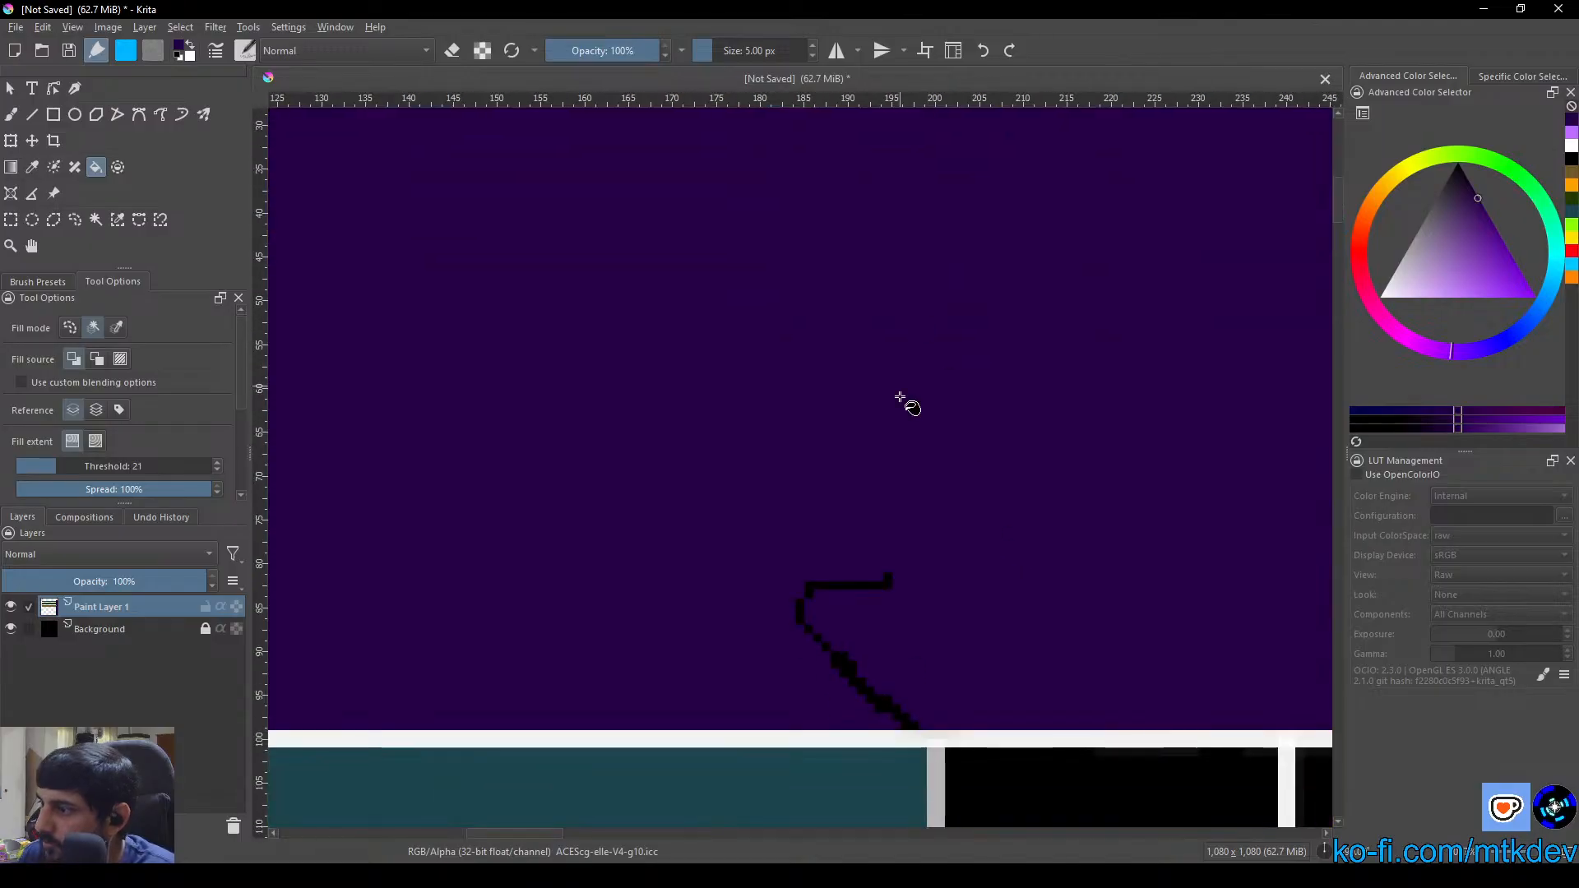
scroll(906, 405, "up", 4)
left_click(857, 750)
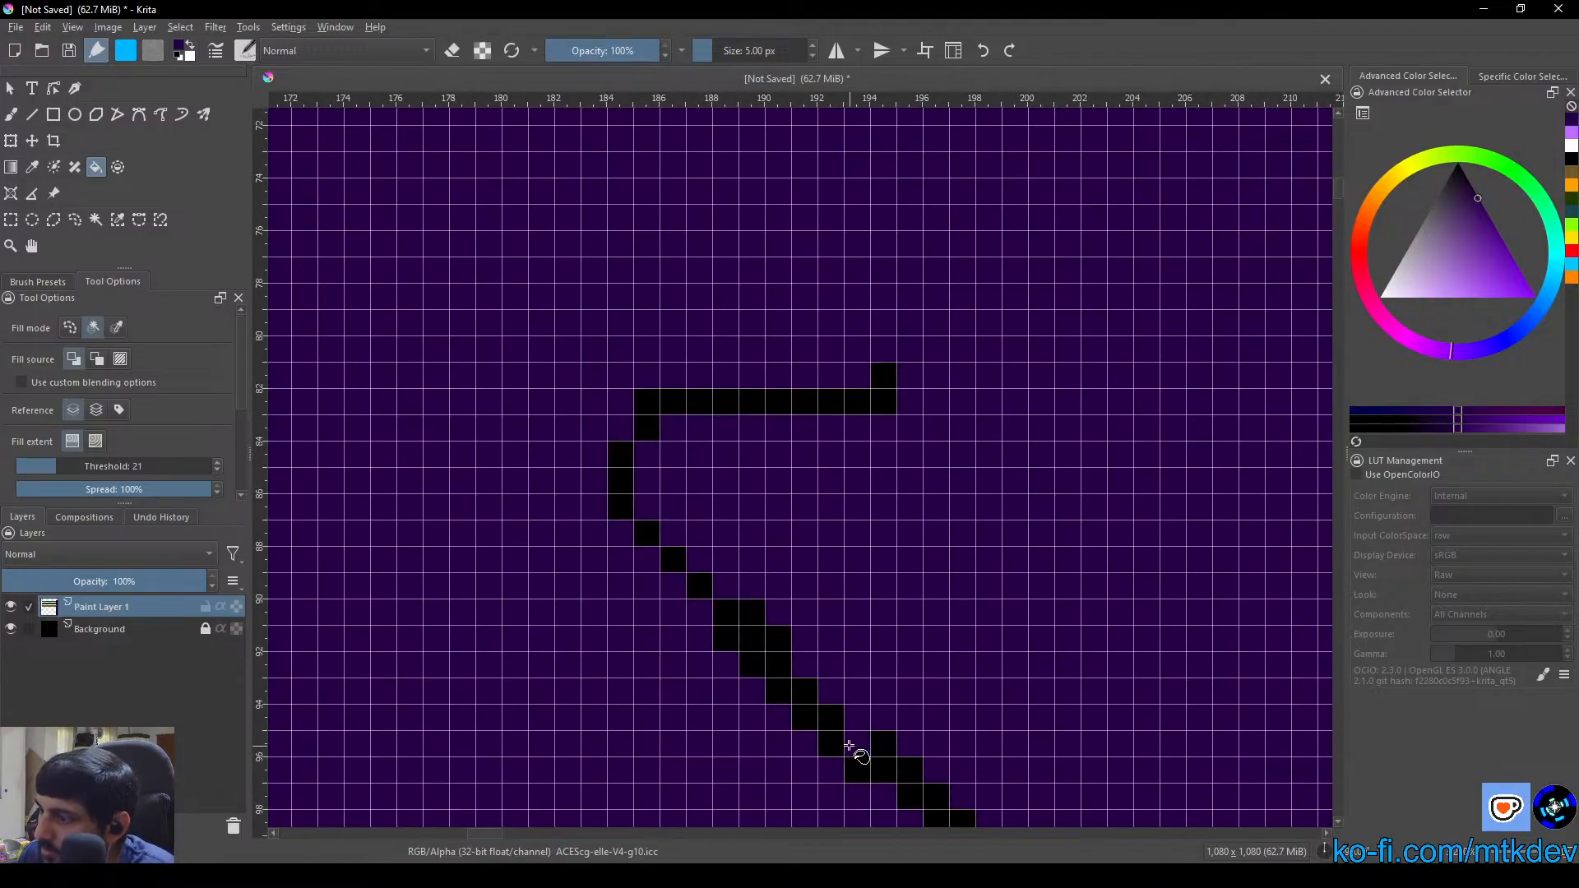
left_click_drag(898, 776, 842, 670)
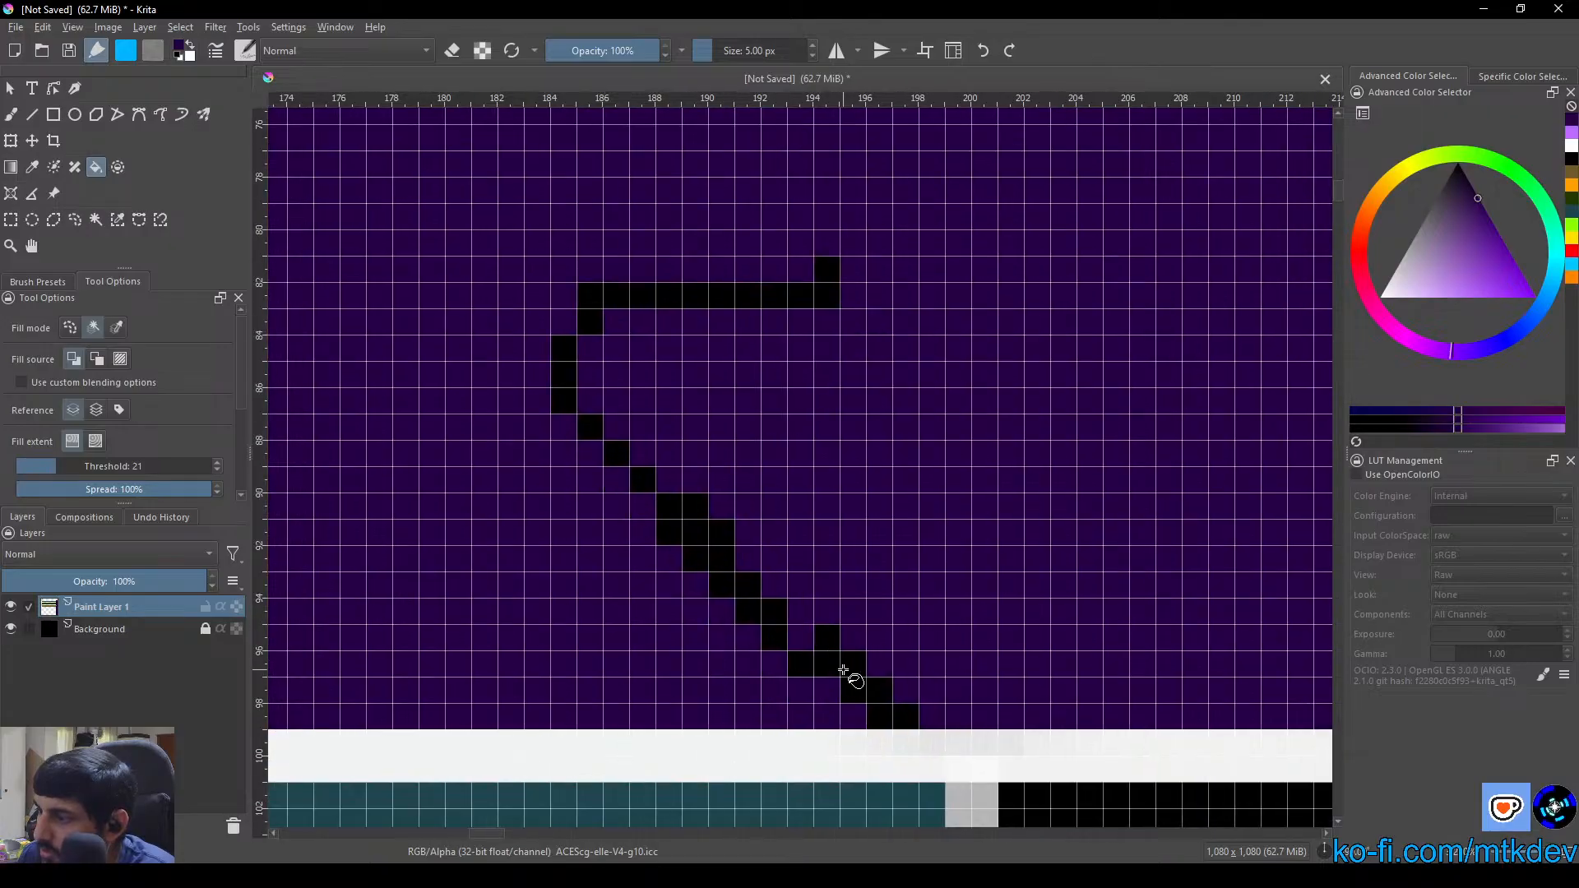
left_click(879, 703)
left_click(892, 718)
left_click(823, 665)
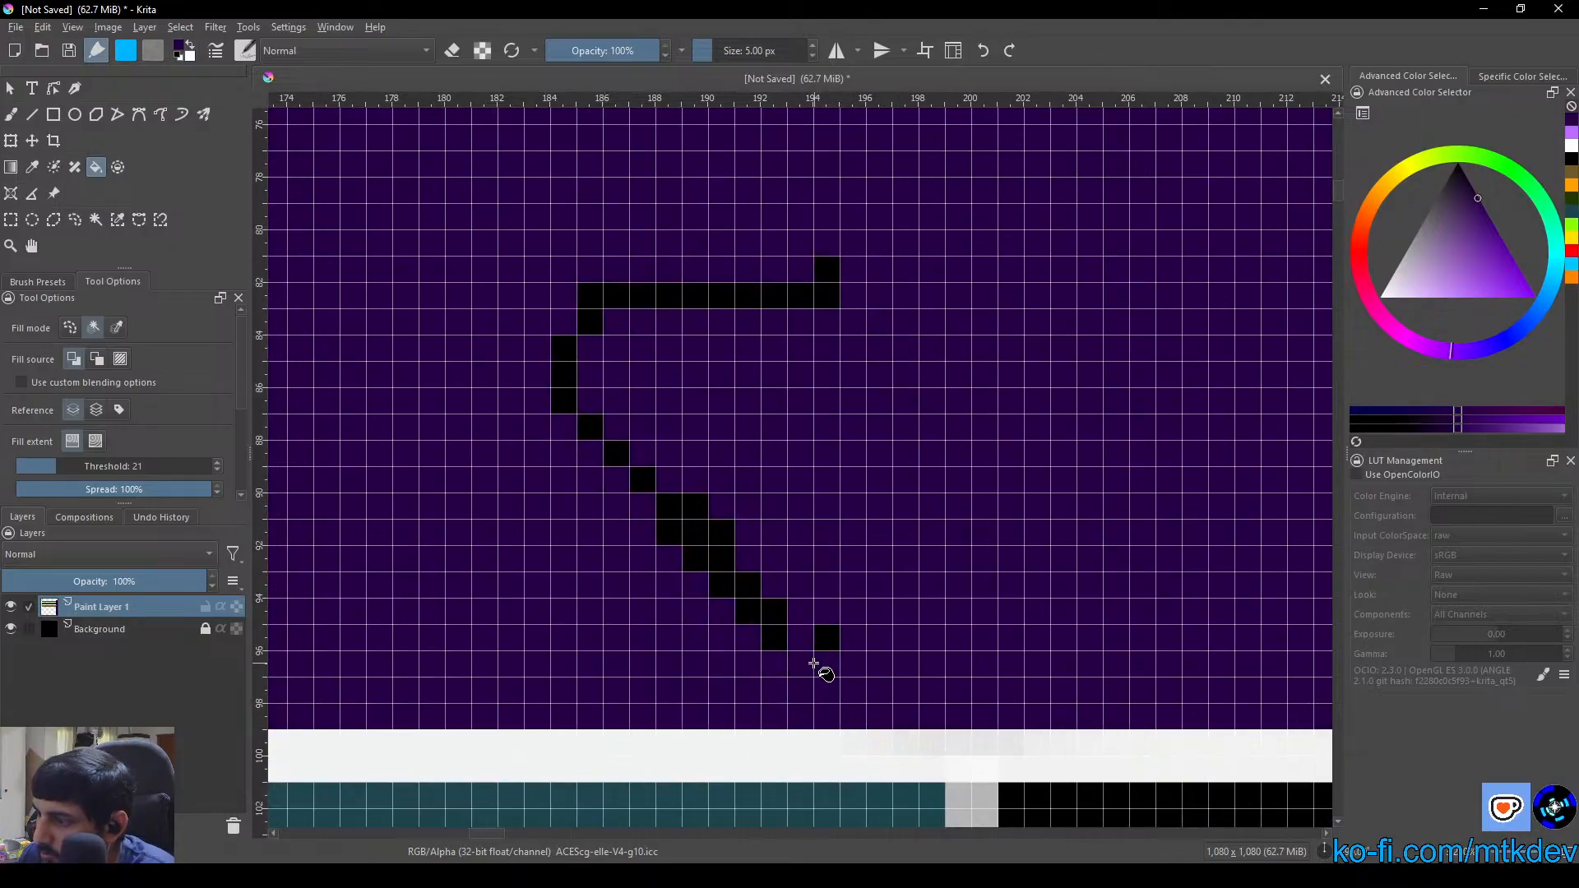
left_click(825, 638)
left_click(777, 638)
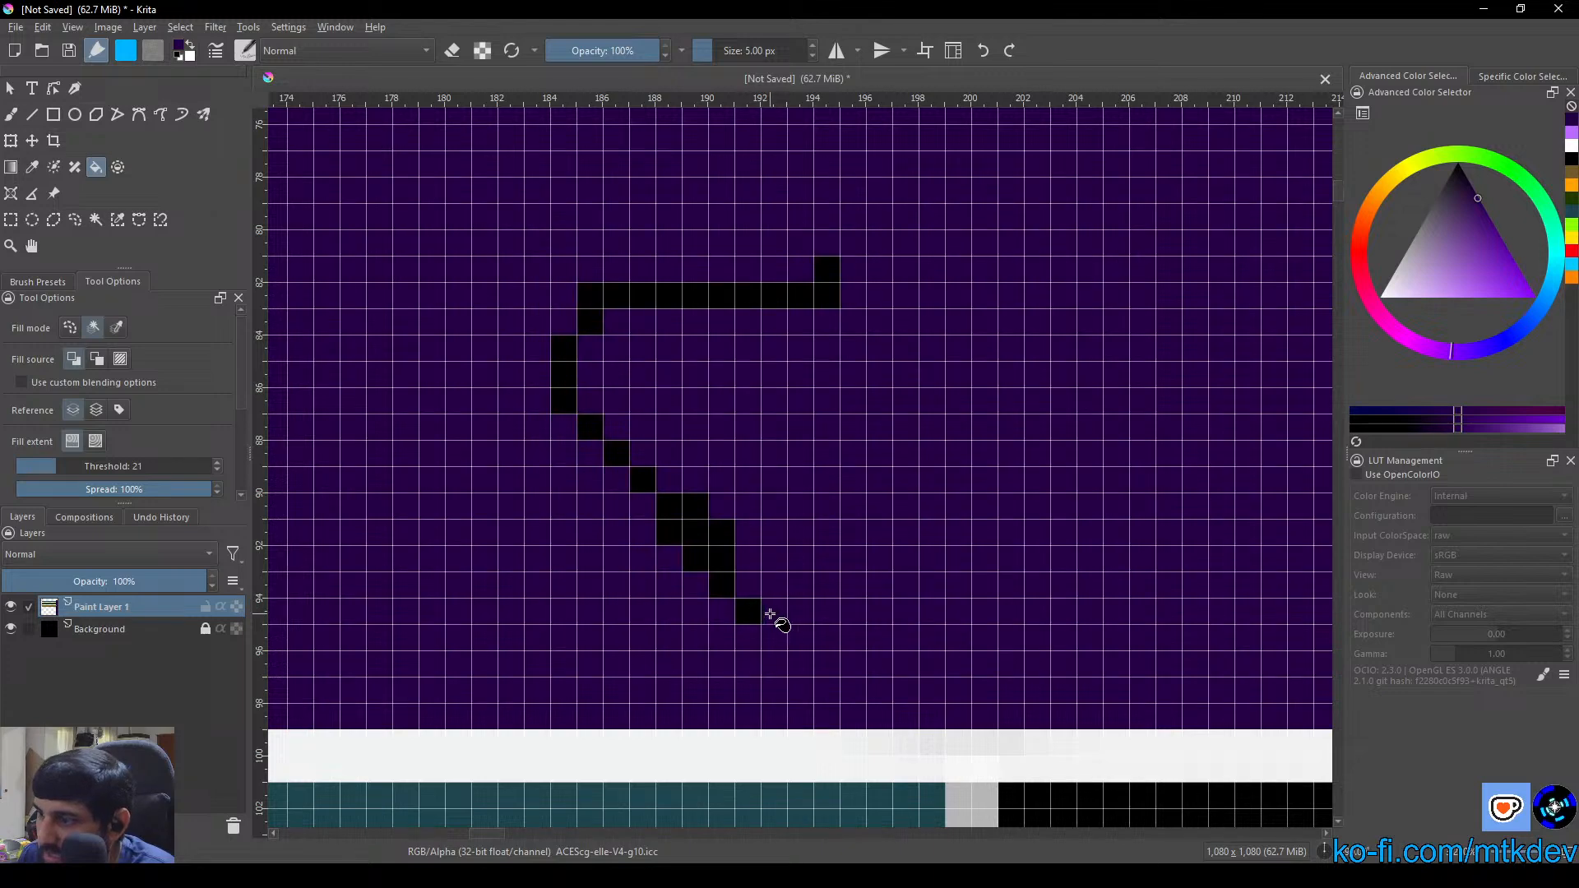
left_click(755, 612)
left_click(723, 585)
left_click(728, 565)
left_click(704, 538)
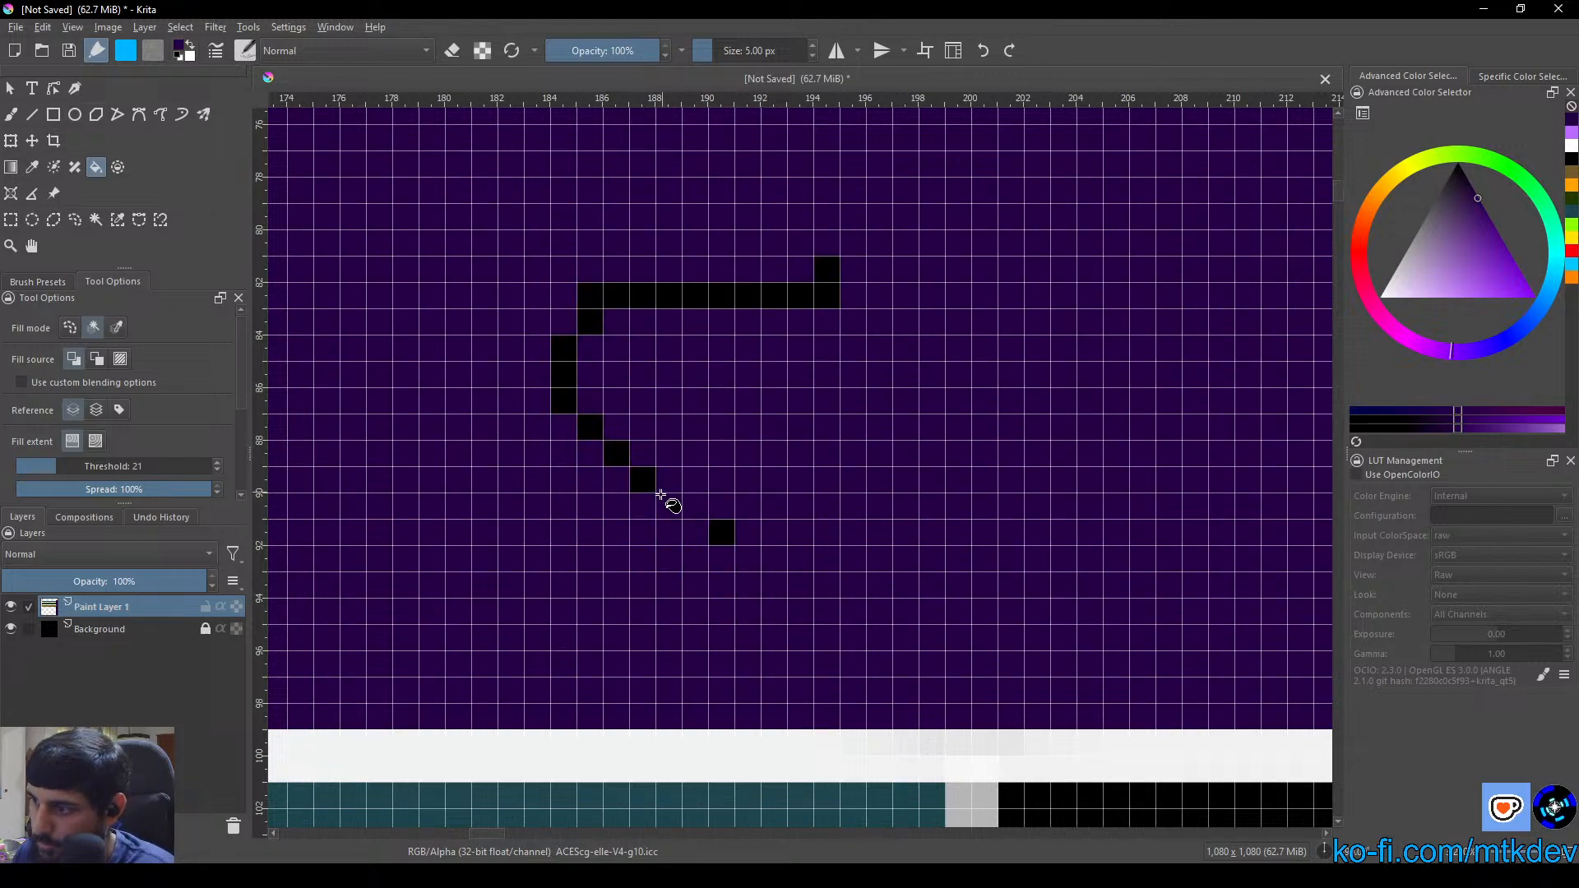
left_click(643, 481)
left_click(609, 452)
left_click(589, 427)
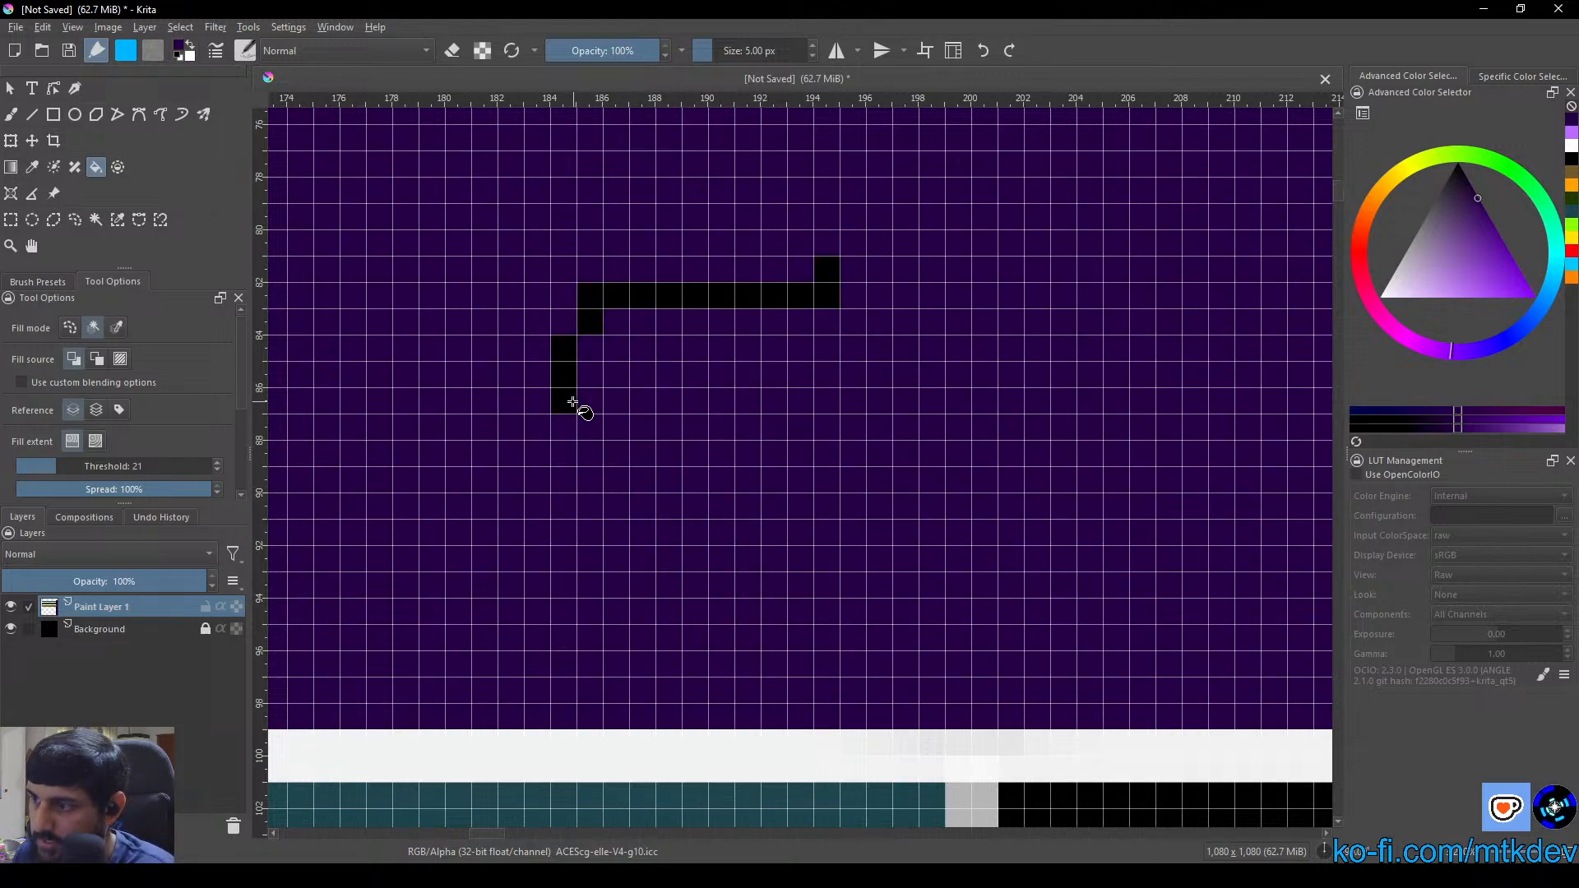
left_click(565, 393)
left_click(601, 312)
Fill the third black seam, by the green box's near edge, with dark purple along its whole length
left_click_drag(880, 428, 506, 471)
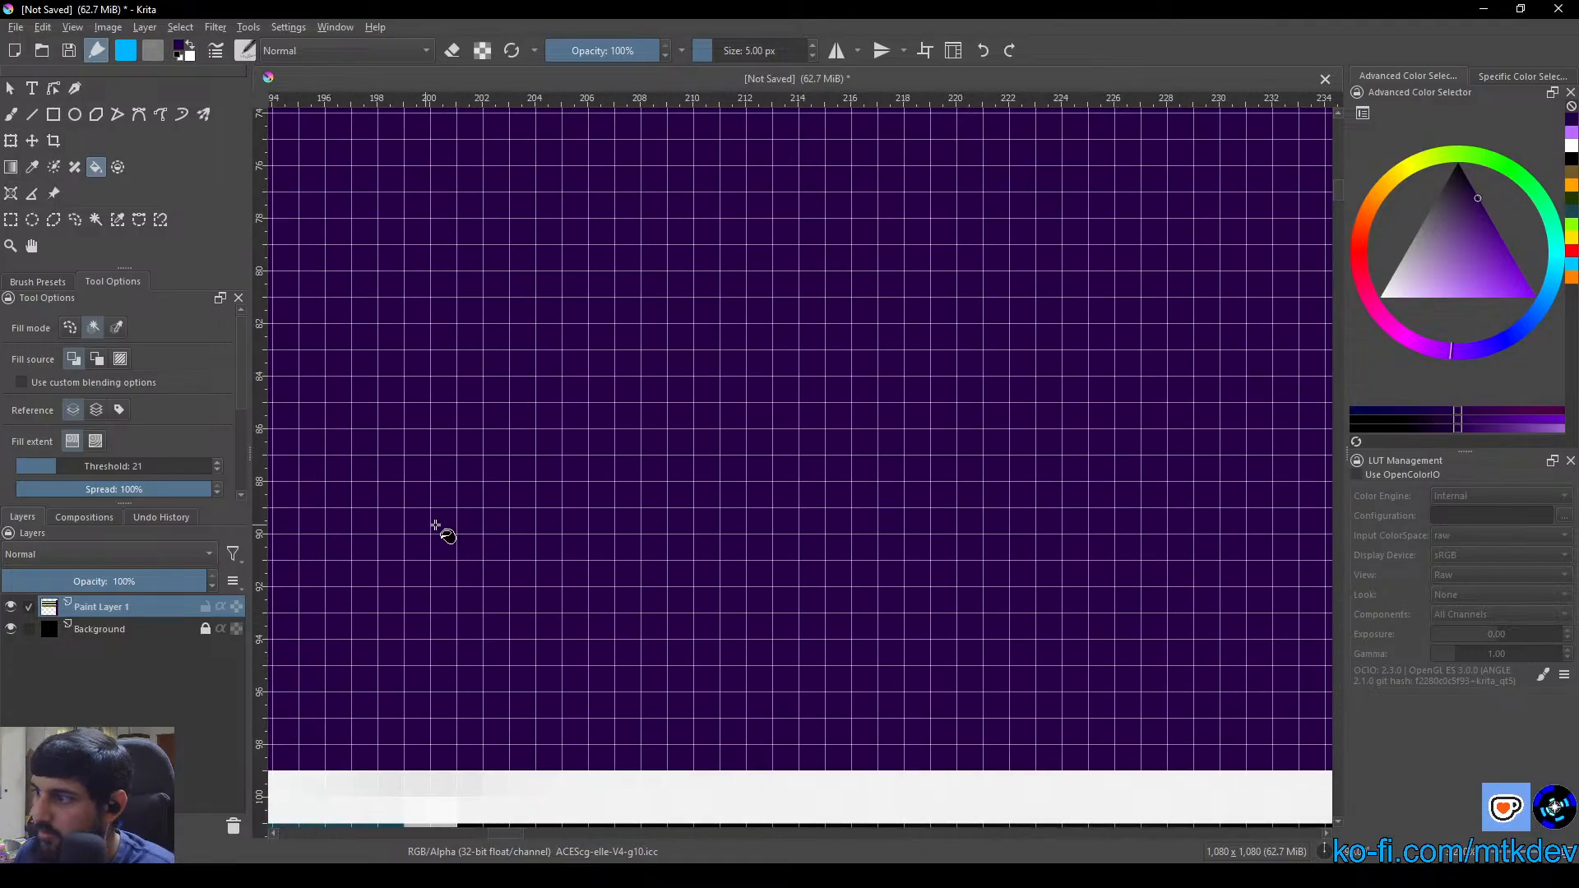
scroll(440, 530, "down", 2)
left_click_drag(951, 531, 556, 621)
left_click(990, 541)
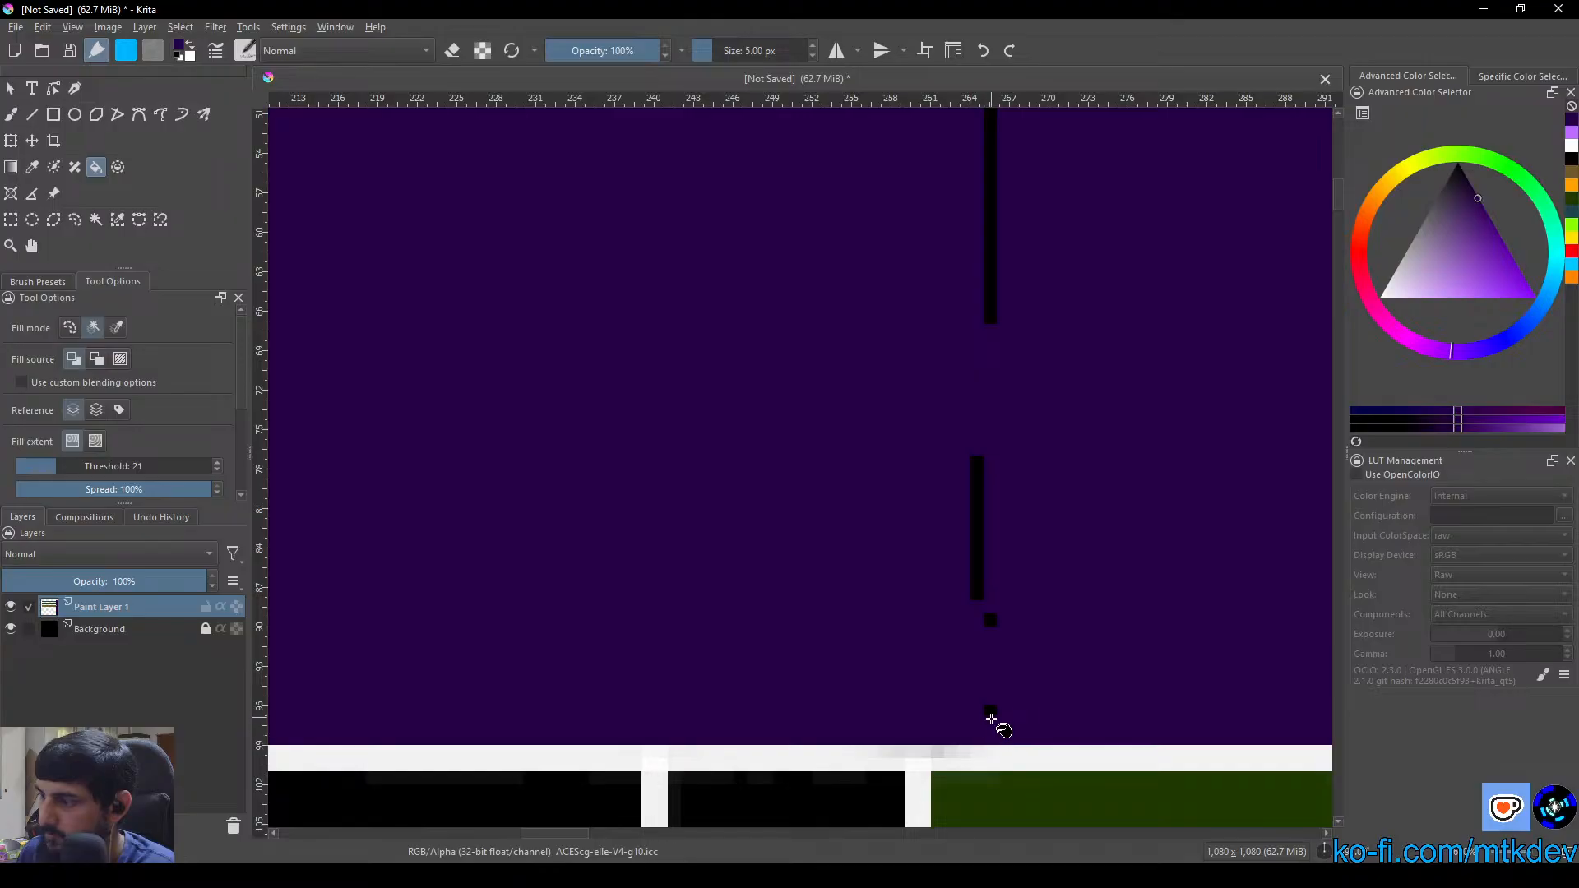
left_click(981, 580)
left_click(992, 292)
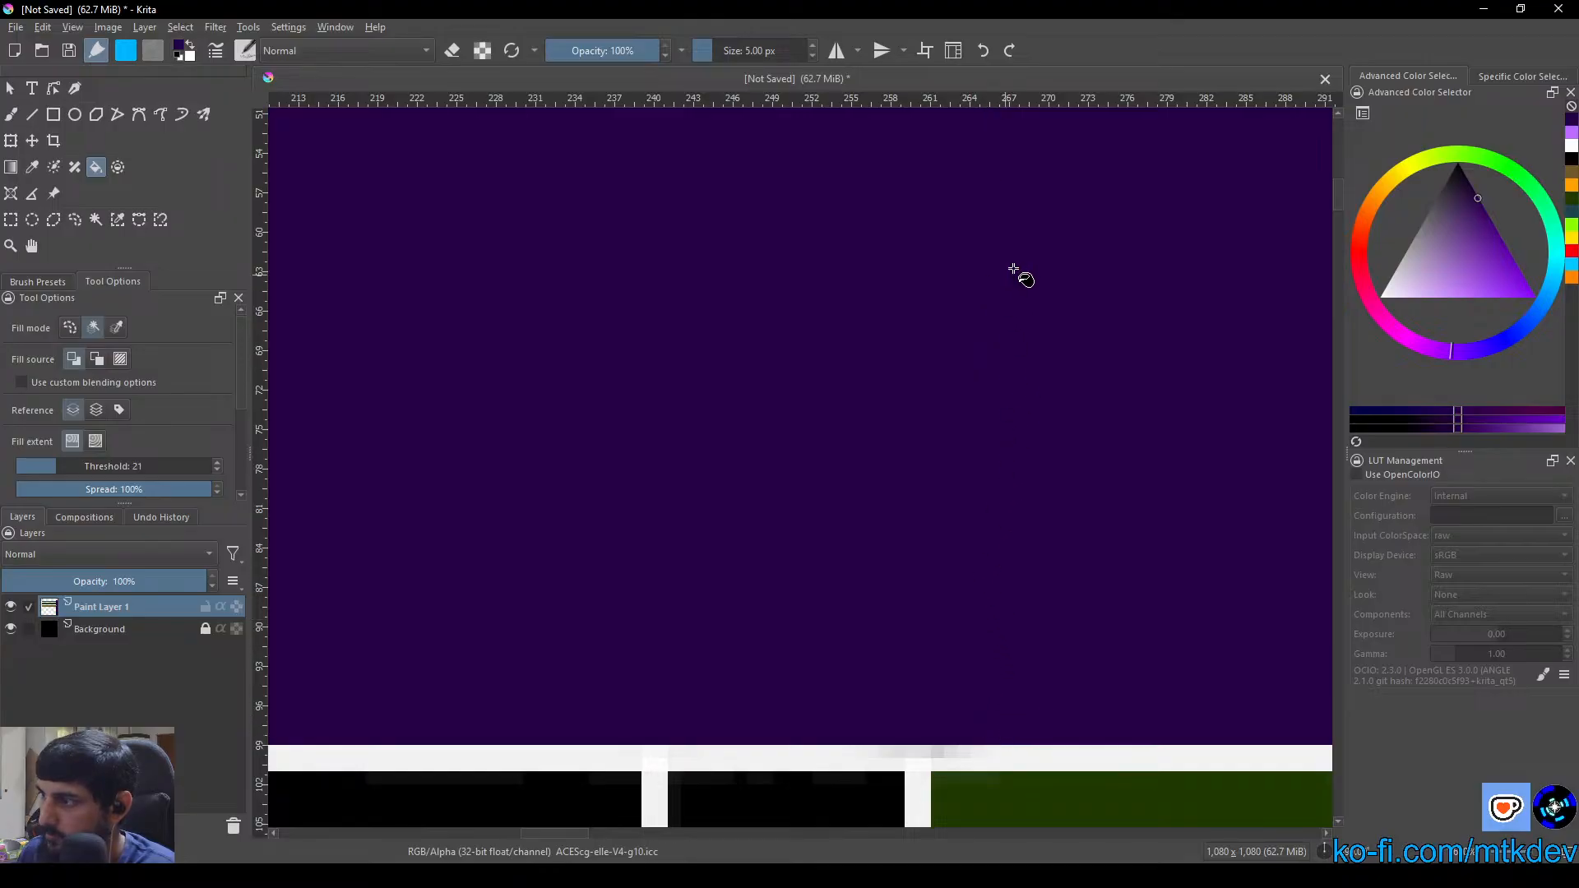
left_click_drag(1061, 223, 901, 702)
left_click(835, 344)
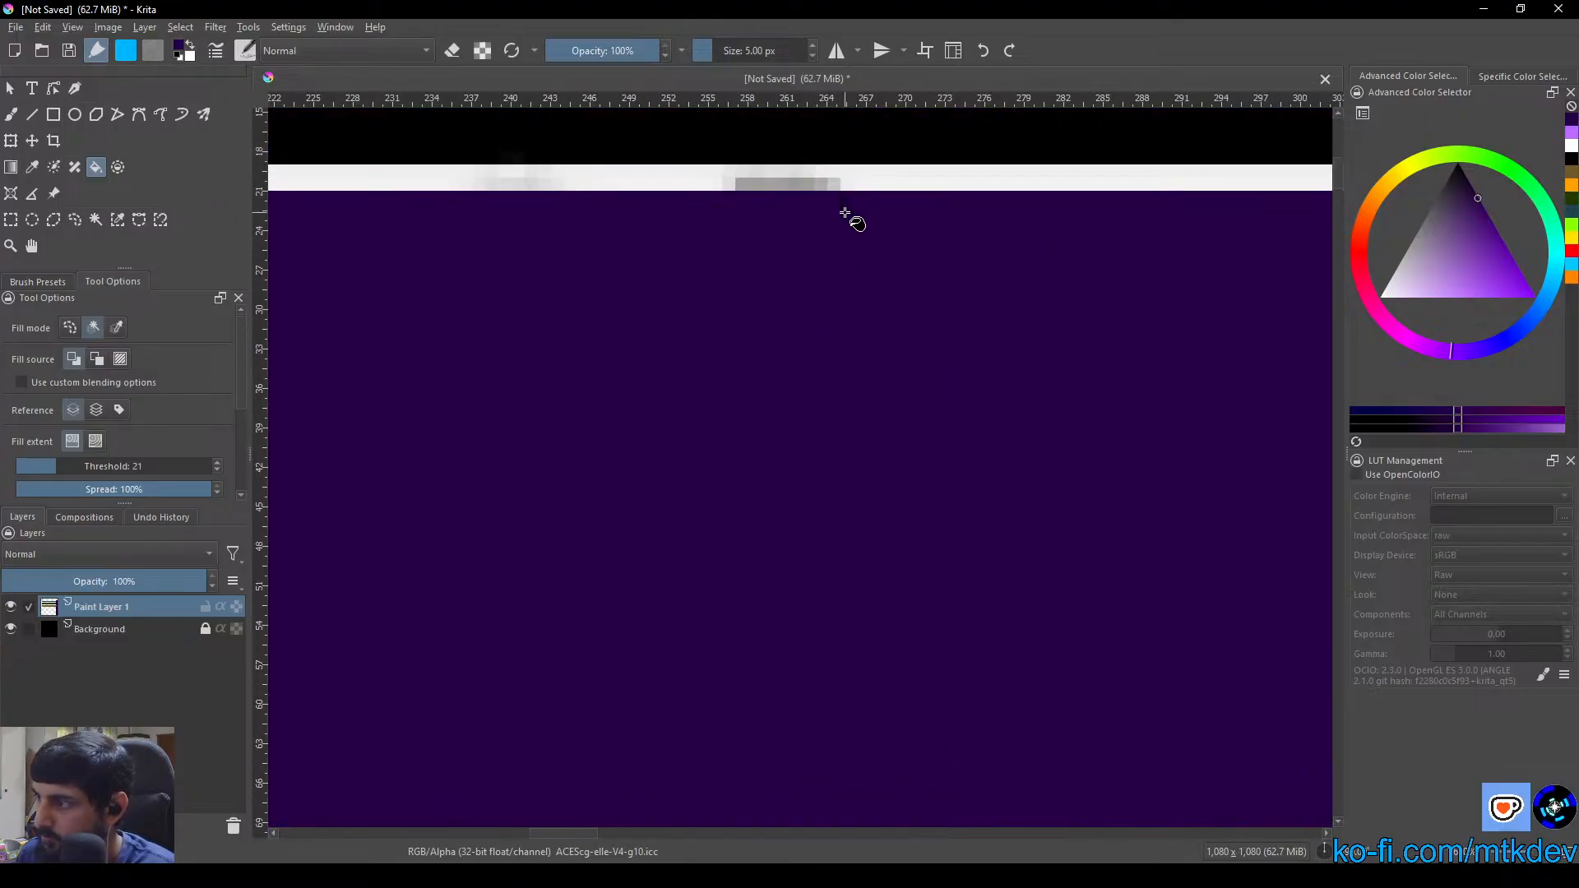
Fill the straight part of the fourth black seam, by the green box's far edge, with dark purple
left_click_drag(1034, 327, 464, 361)
left_click_drag(1041, 519, 875, 468)
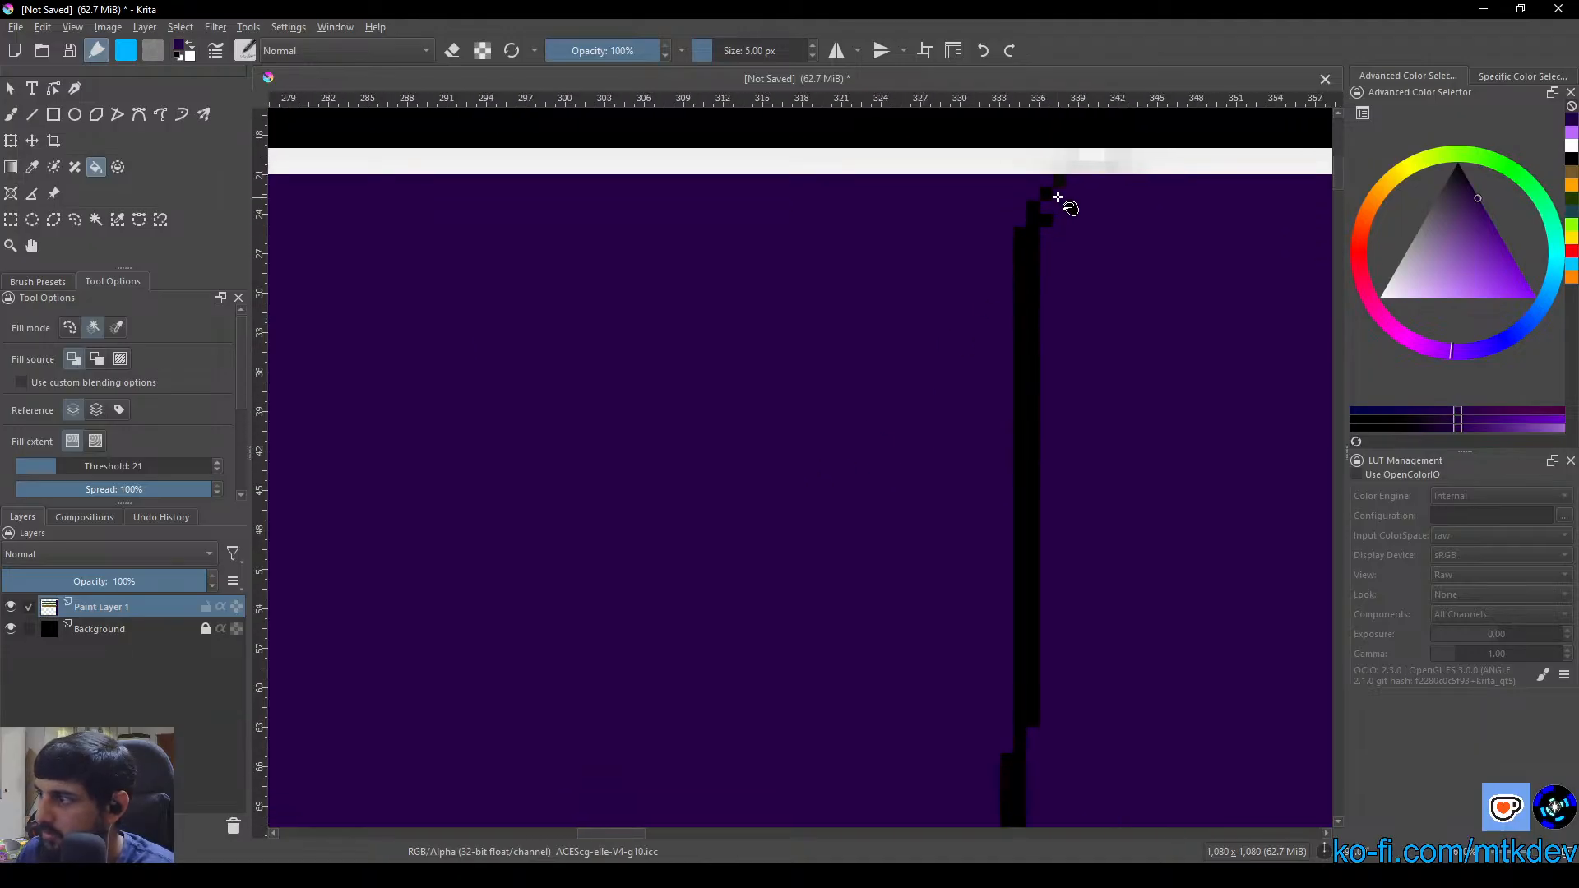
left_click(1039, 247)
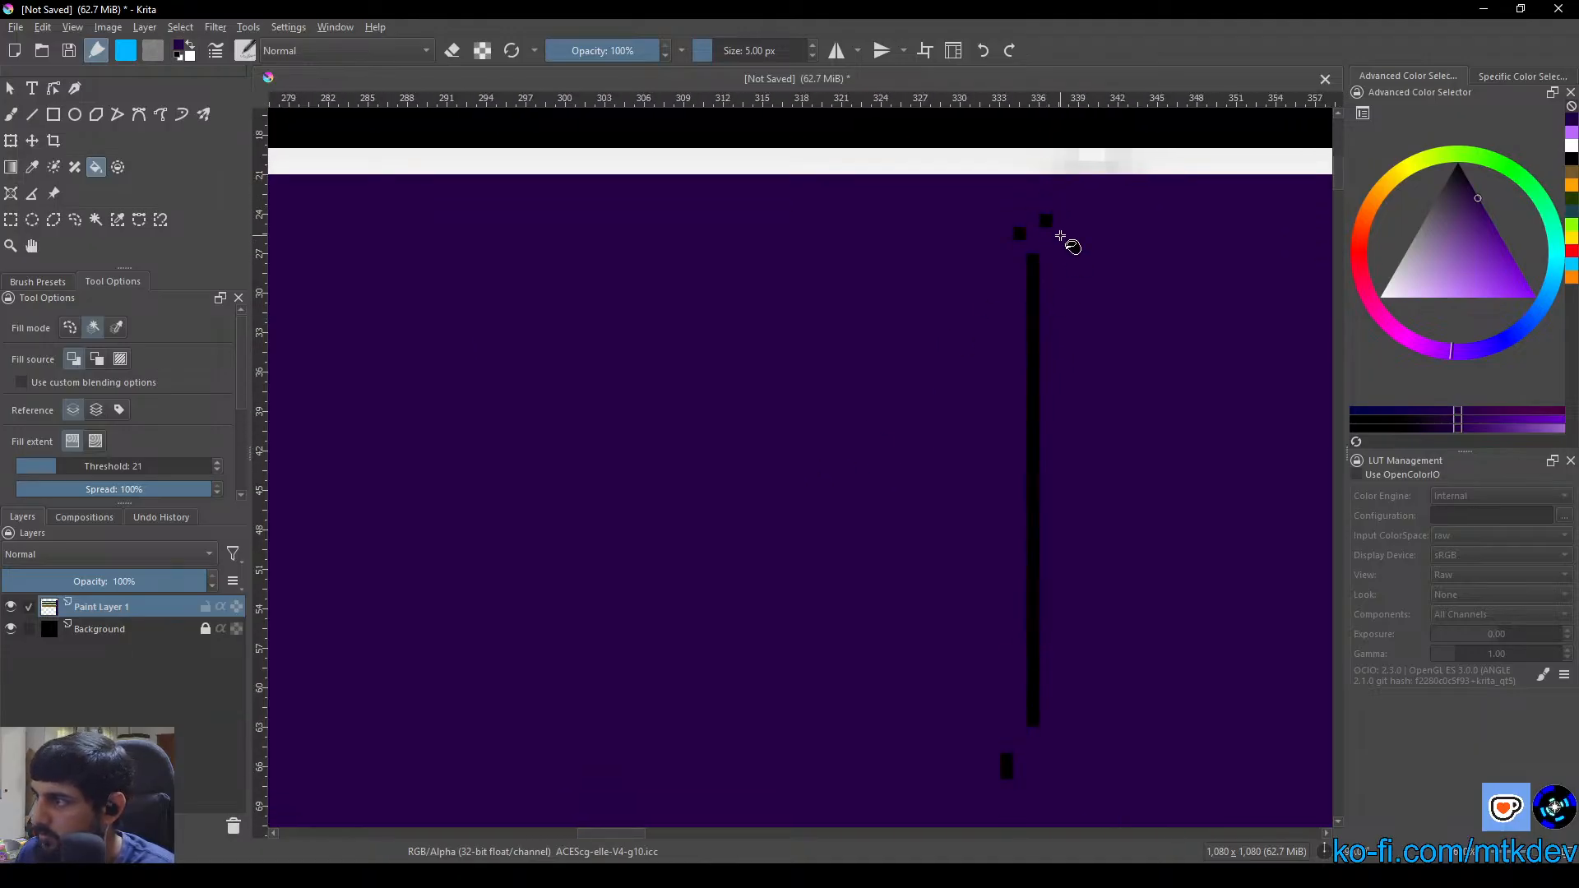
left_click(1033, 333)
scroll(948, 439, "down", 3)
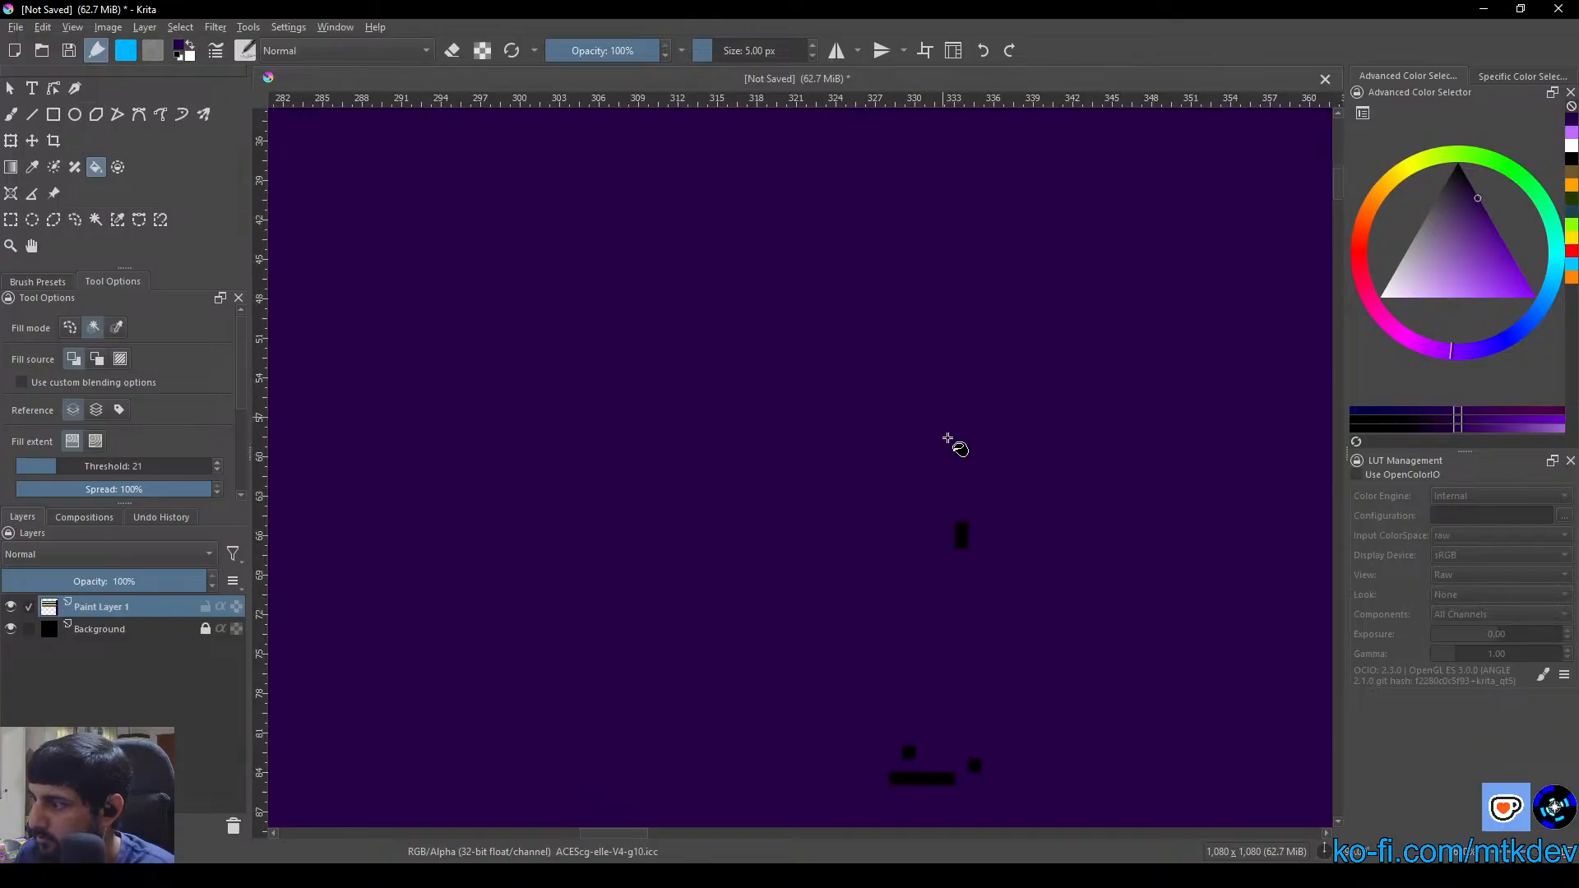
left_click(964, 531)
Paint over the fourth seam's leftover black specks near the green box with the 5 px dark purple brush
scroll(944, 606, "down", 3)
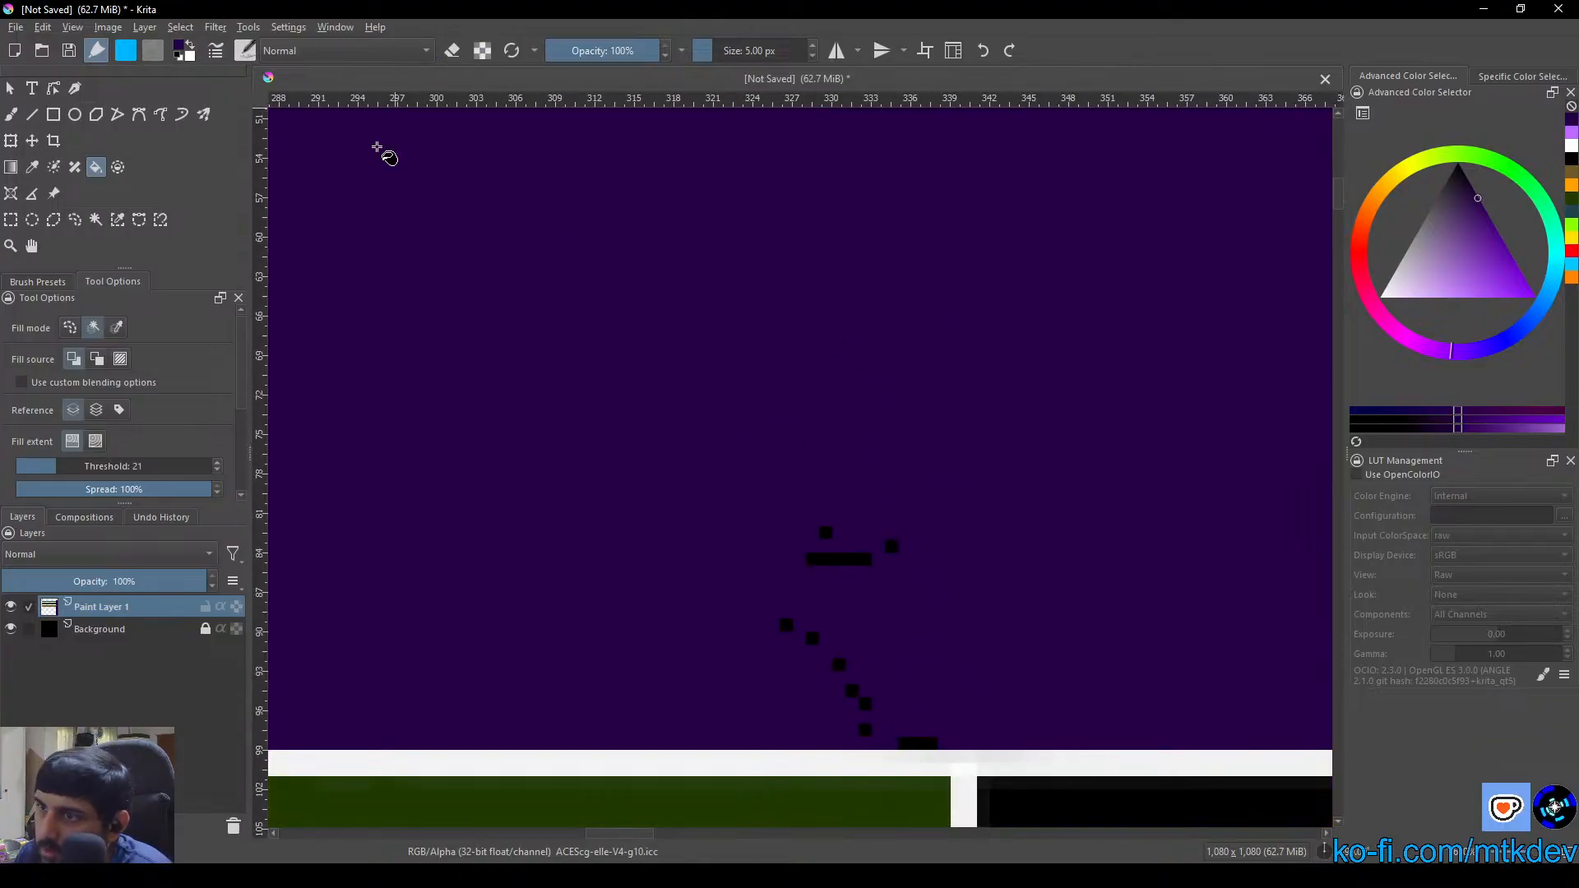
left_click(10, 114)
mouse_move(881, 564)
left_mouse_down()
mouse_move(841, 598)
mouse_move(940, 594)
mouse_move(761, 617)
mouse_move(883, 700)
mouse_move(948, 715)
mouse_move(905, 717)
mouse_move(851, 678)
left_mouse_up()
left_click_drag(1086, 667, 249, 541)
left_click_drag(1212, 528, 716, 437)
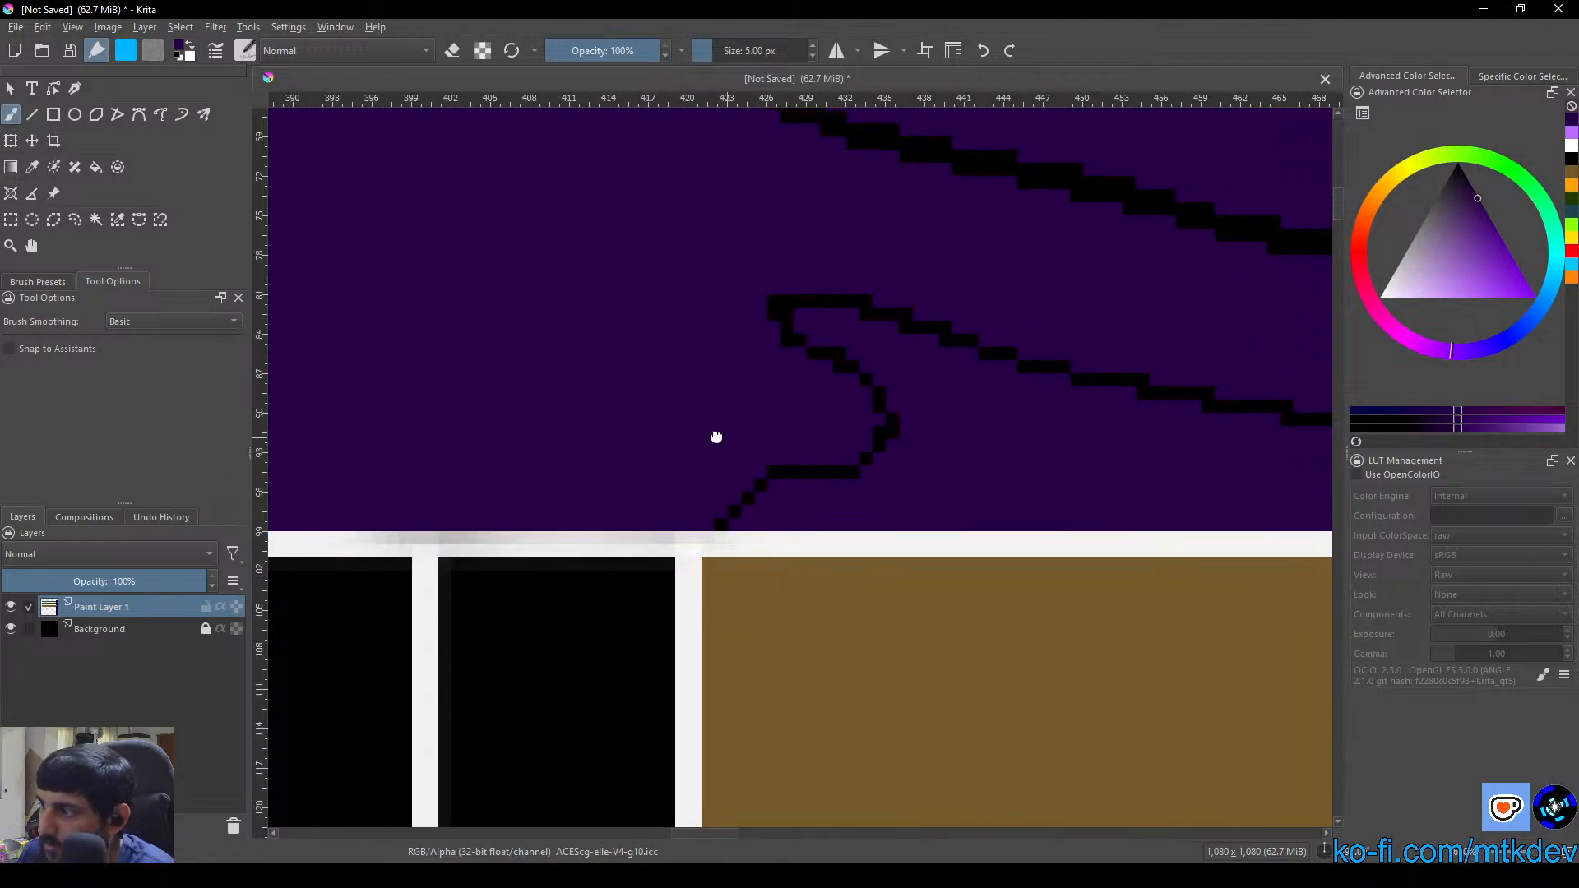
Paint over the thin hooked black line in the purple column beside the brown box with the 5 px dark purple brush
mouse_move(860, 479)
left_mouse_down()
mouse_move(731, 481)
mouse_move(785, 494)
mouse_move(698, 507)
mouse_move(787, 506)
left_mouse_up()
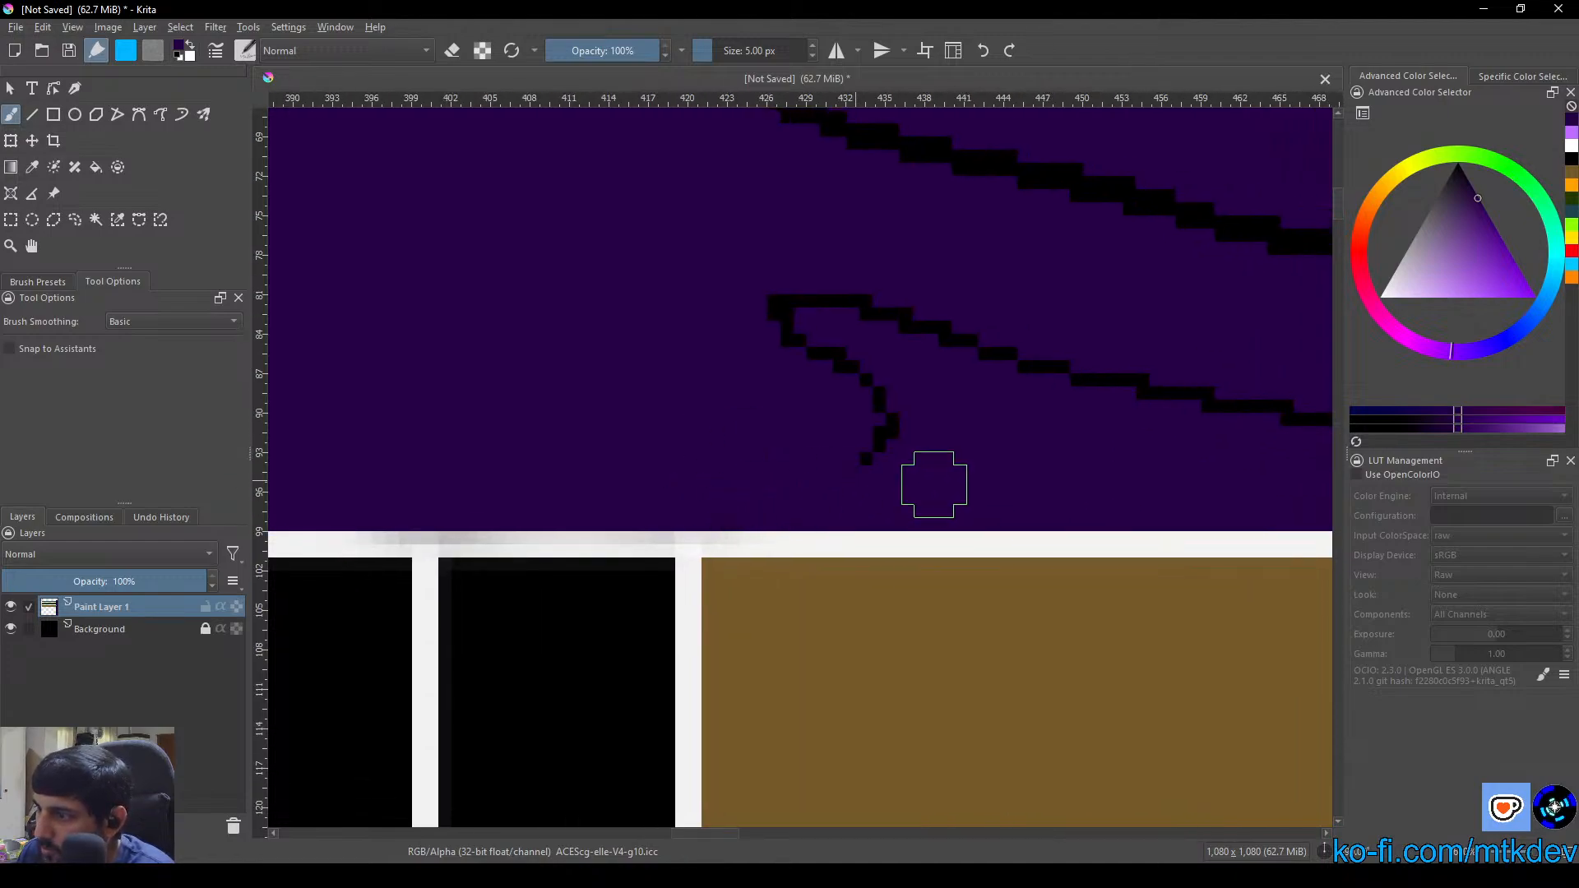
left_click_drag(941, 514, 932, 452)
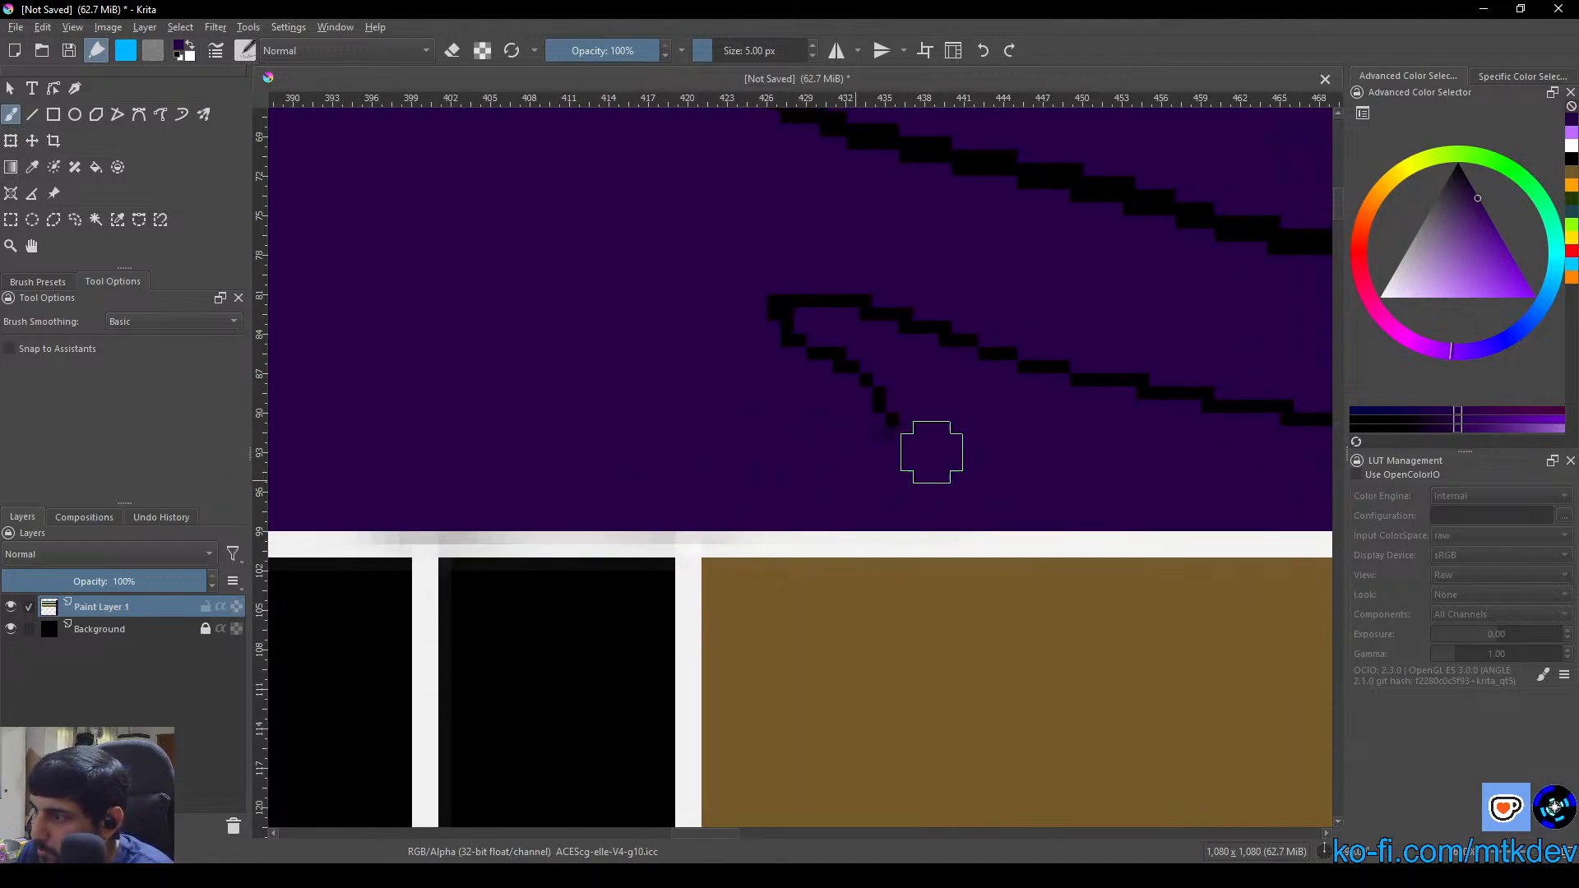
mouse_move(1044, 408)
left_mouse_down()
mouse_move(796, 300)
mouse_move(849, 328)
mouse_move(819, 299)
left_mouse_up()
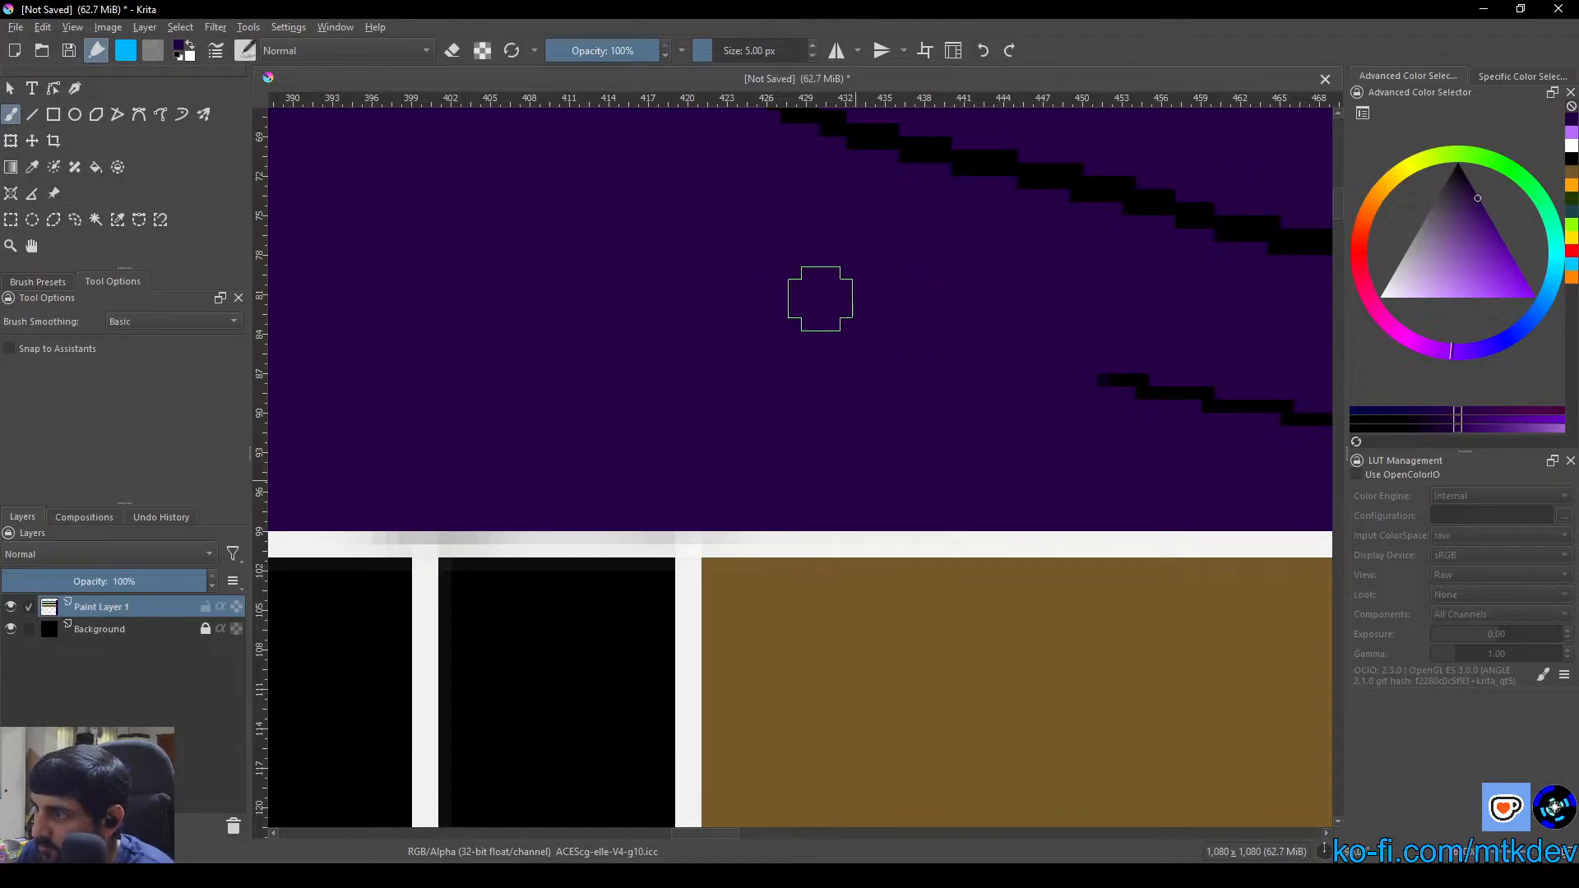
mouse_move(1015, 374)
left_mouse_down()
mouse_move(1226, 402)
mouse_move(517, 345)
left_mouse_up()
mouse_move(526, 343)
left_mouse_down()
mouse_move(973, 391)
mouse_move(955, 412)
mouse_move(1061, 452)
mouse_move(1033, 452)
left_mouse_up()
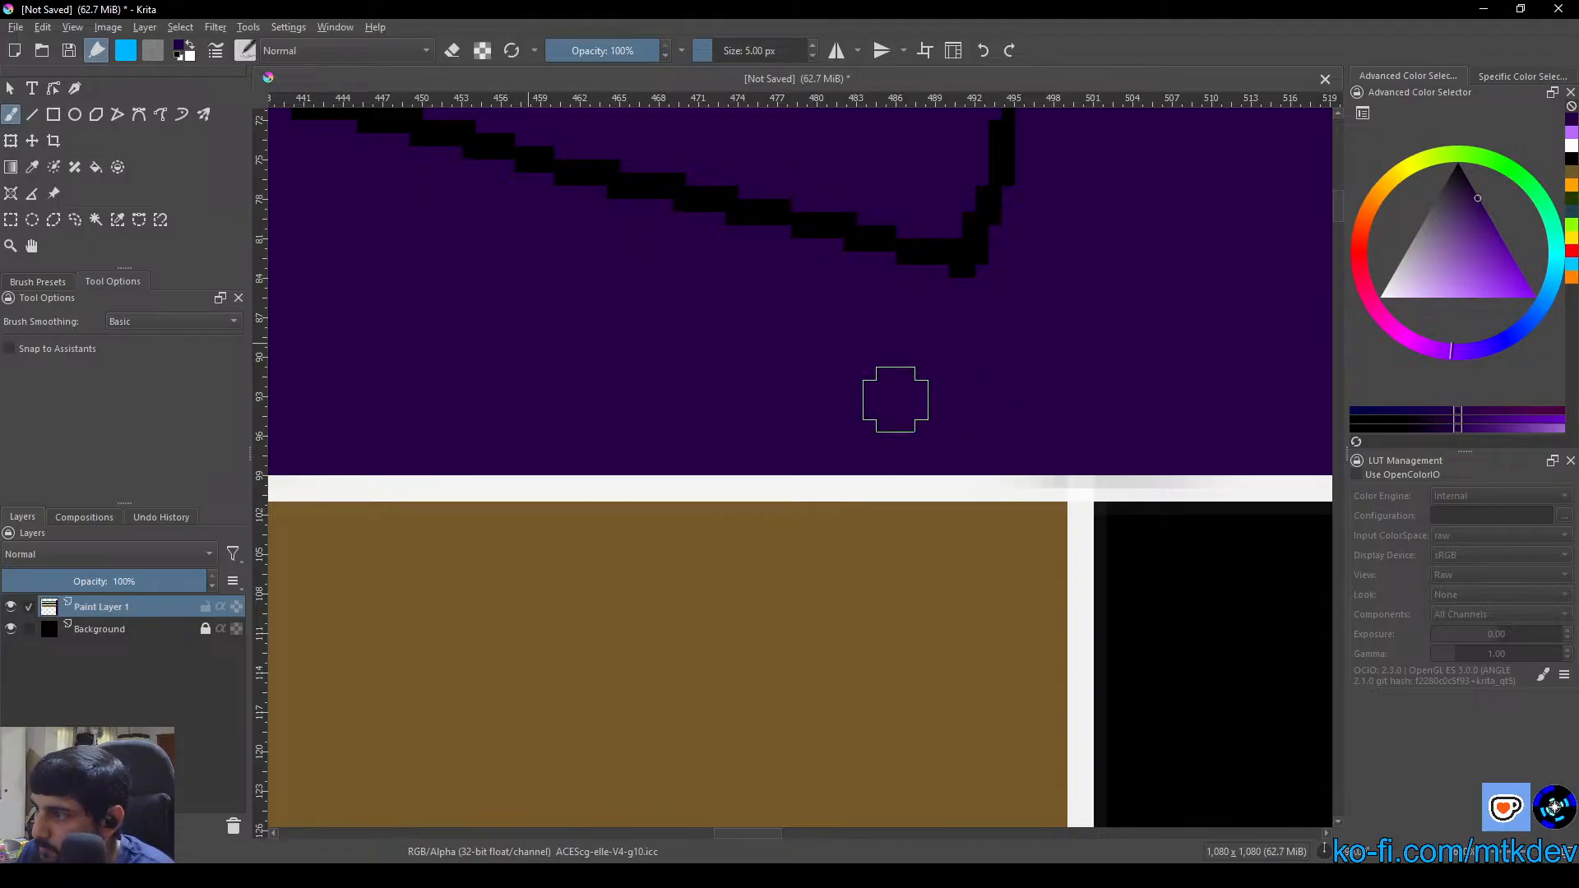
Paint dark purple over the end of the straight black seam nearest the Design Layer title strip
scroll(976, 271, "down", 4)
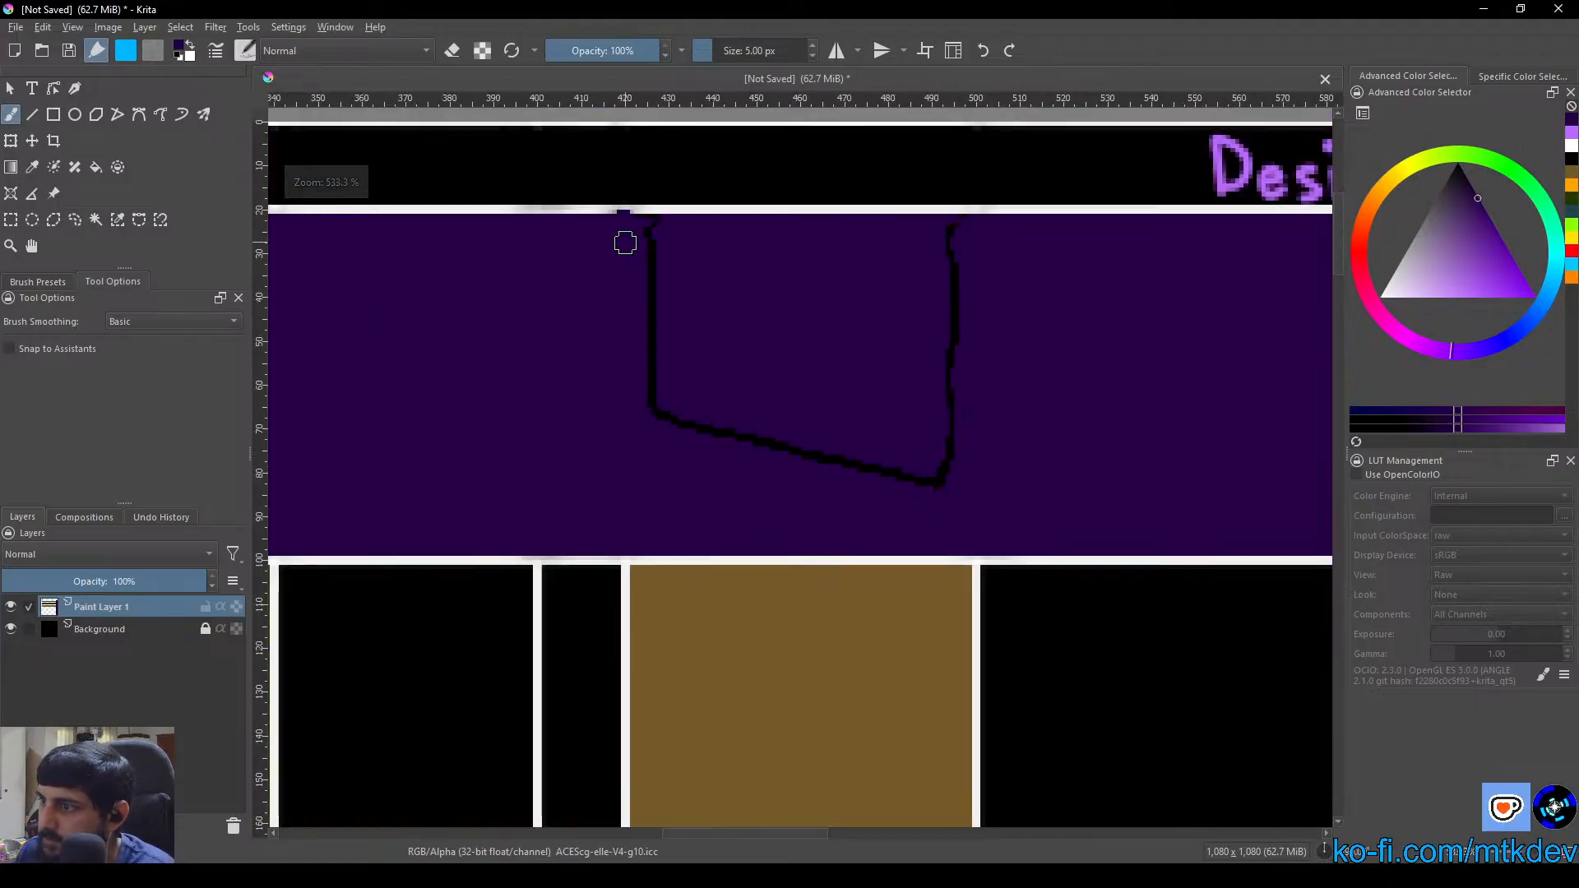
scroll(625, 242, "up", 4)
scroll(691, 329, "up", 2)
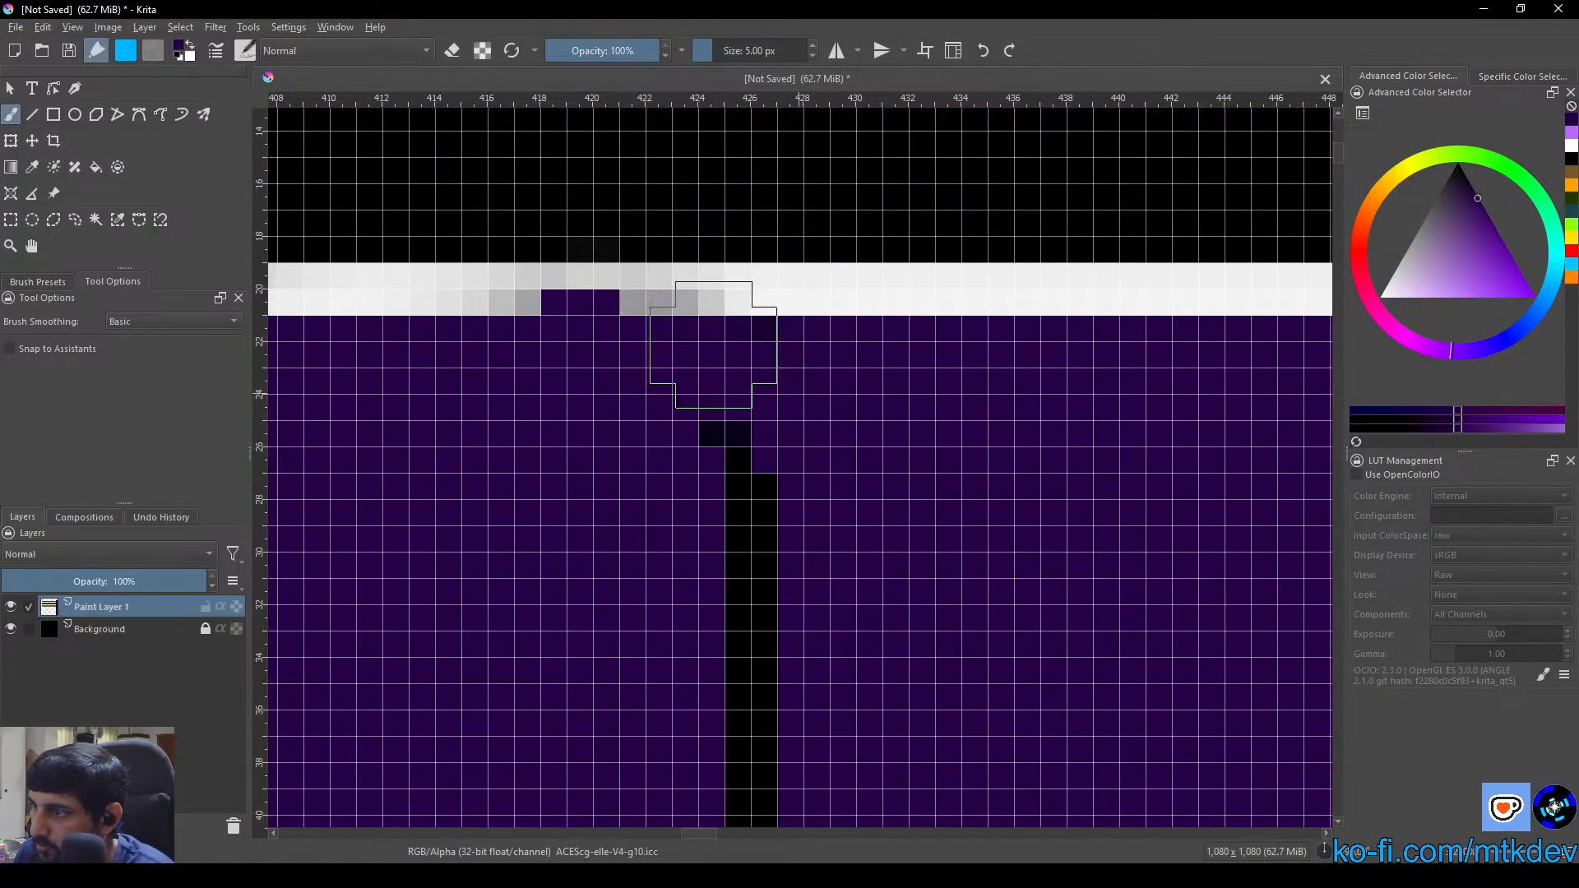
mouse_move(713, 345)
left_mouse_down()
mouse_move(704, 416)
mouse_move(803, 545)
mouse_move(743, 677)
left_mouse_up()
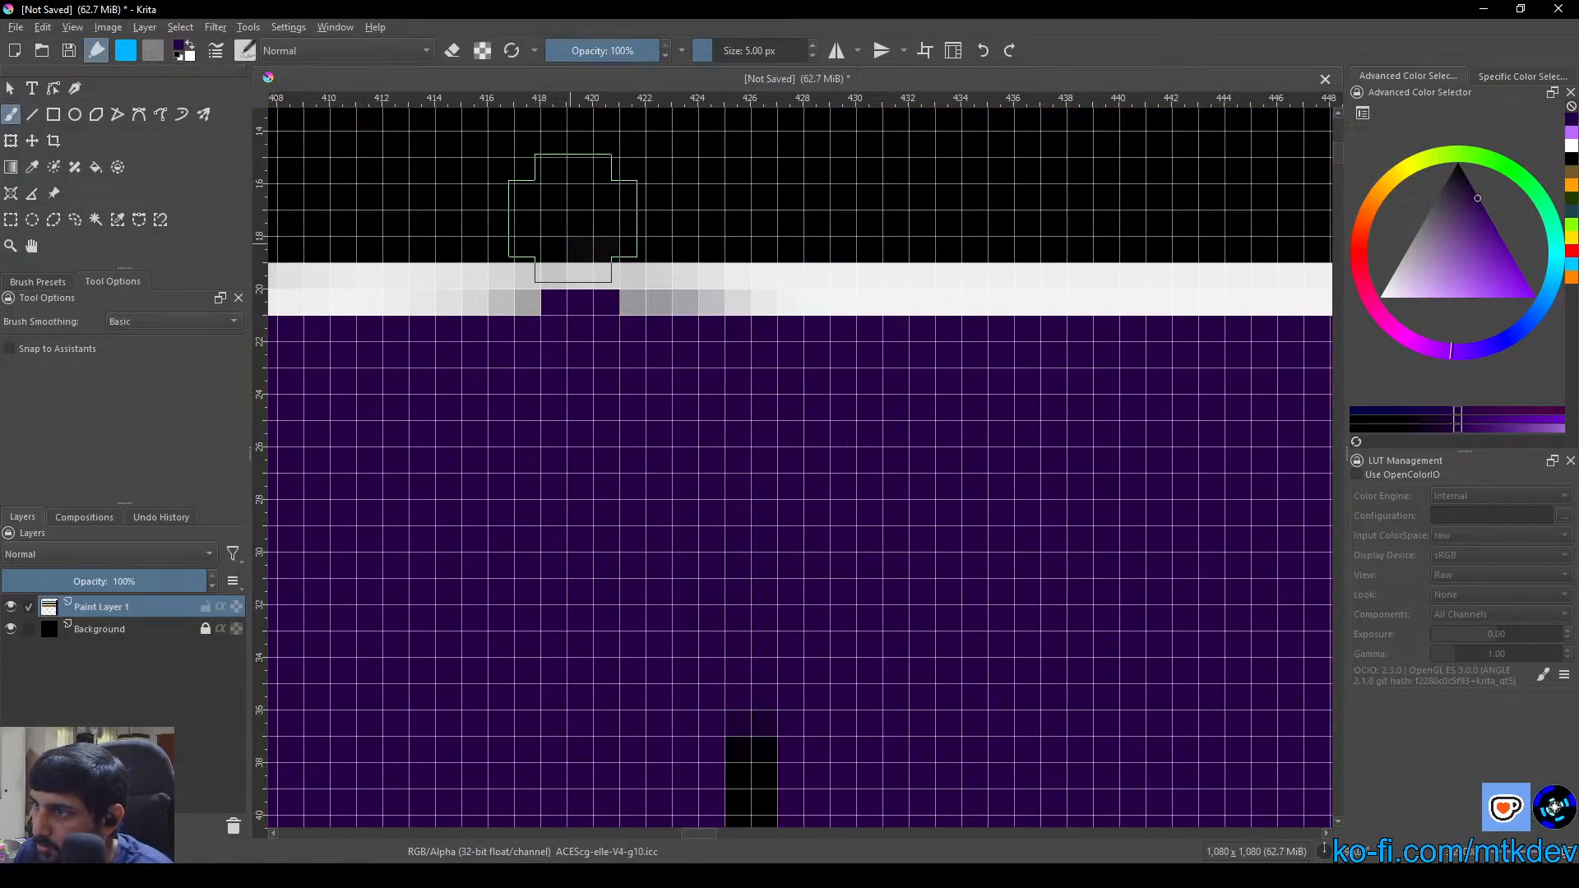
Repair the dark notch in the border line between the title strip and the purple column with a 3 px white brush
left_click(736, 51)
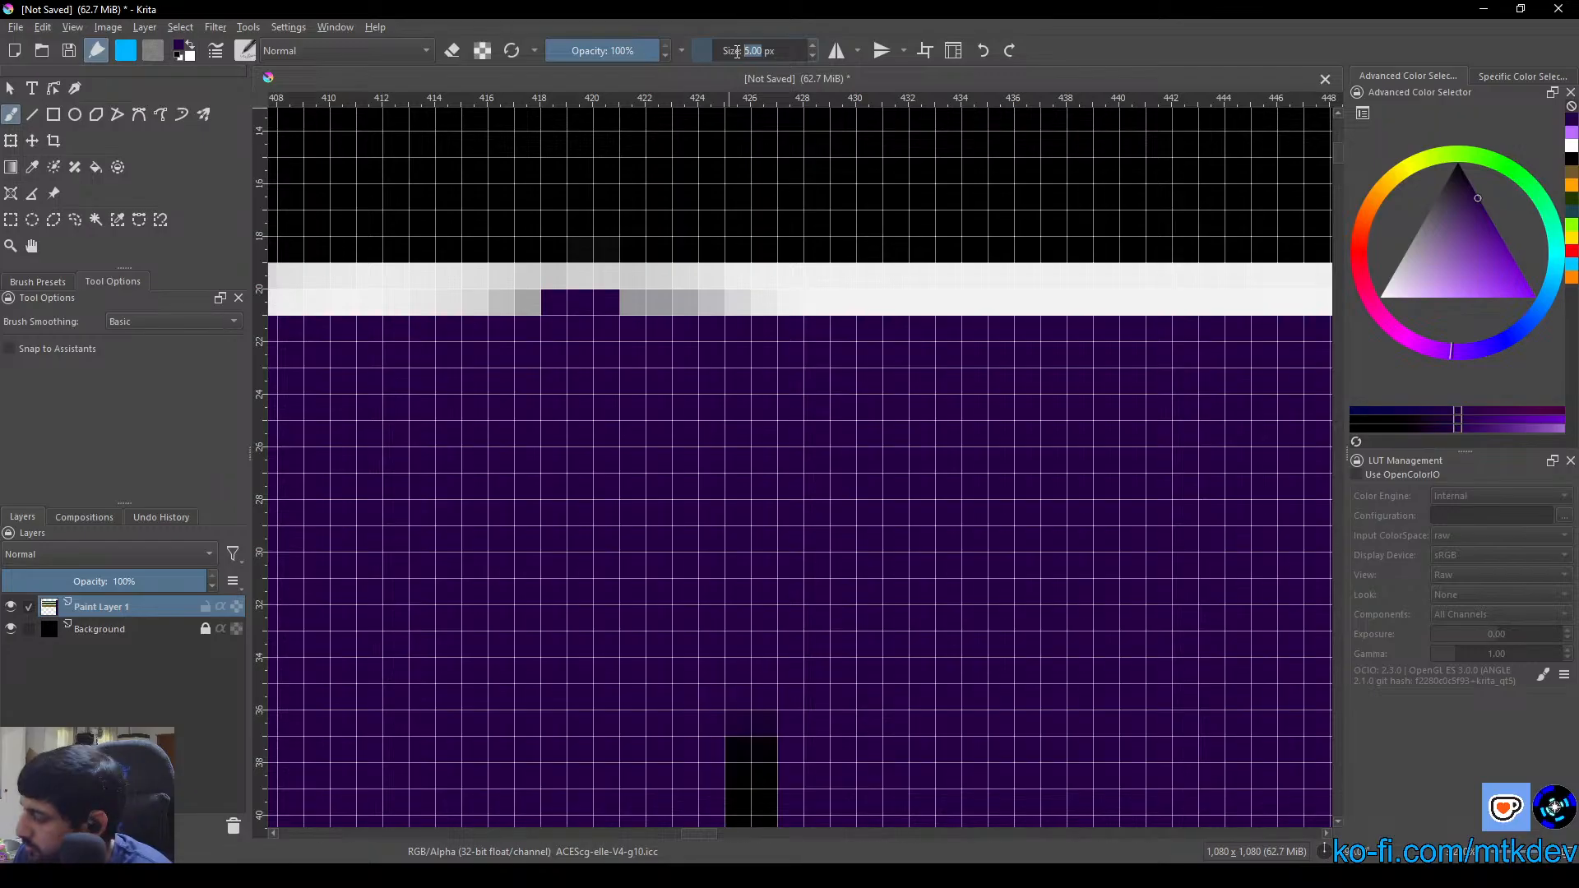
right_click(970, 282)
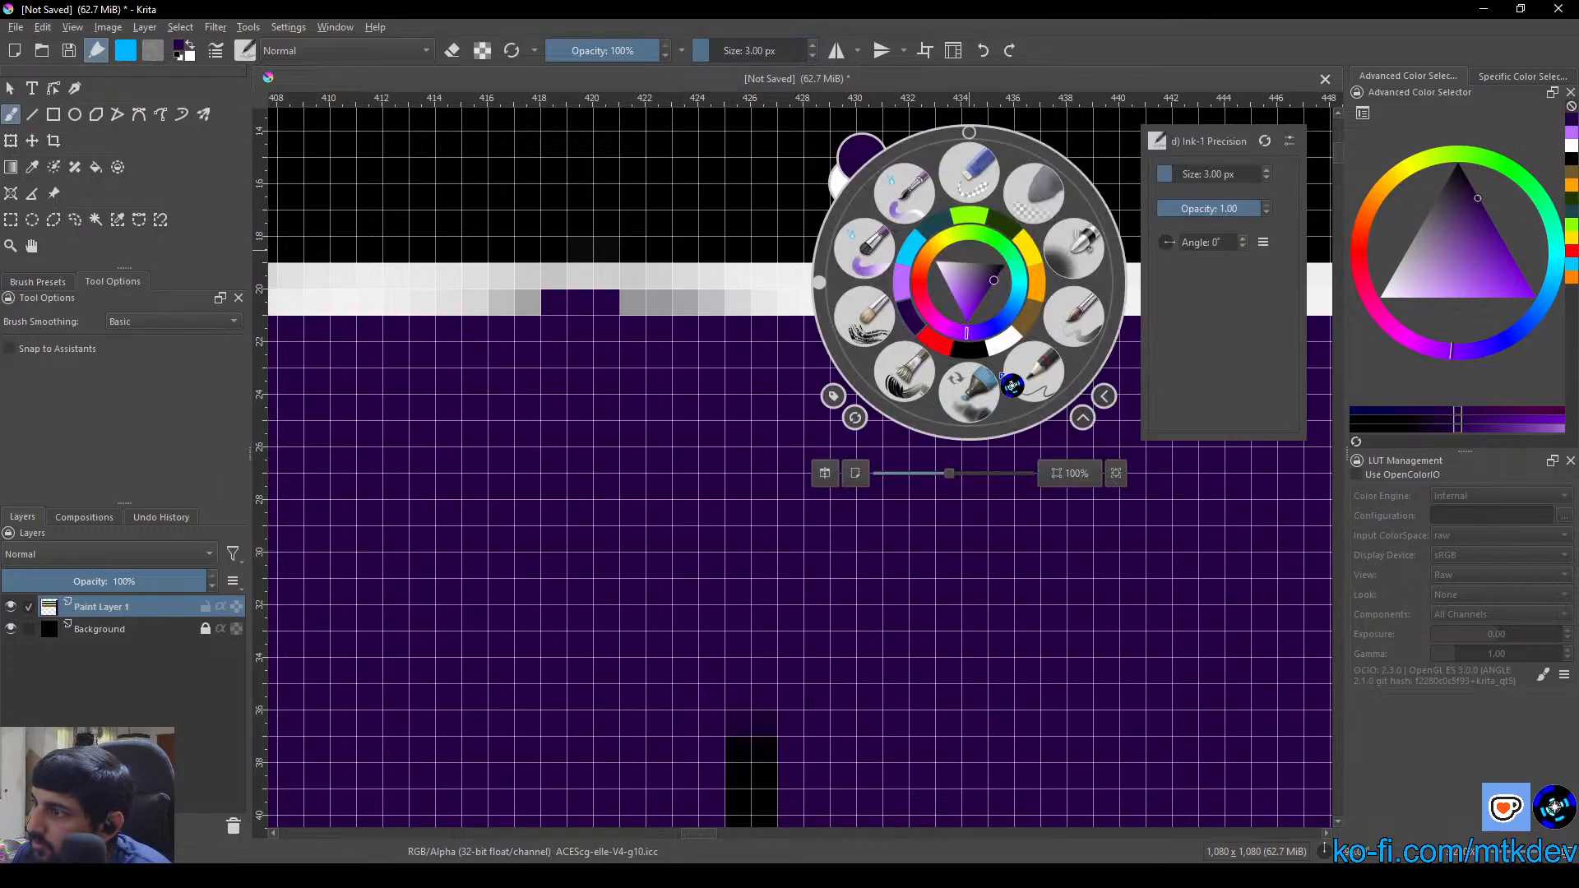
left_click(1005, 350)
left_click_drag(737, 287, 462, 284)
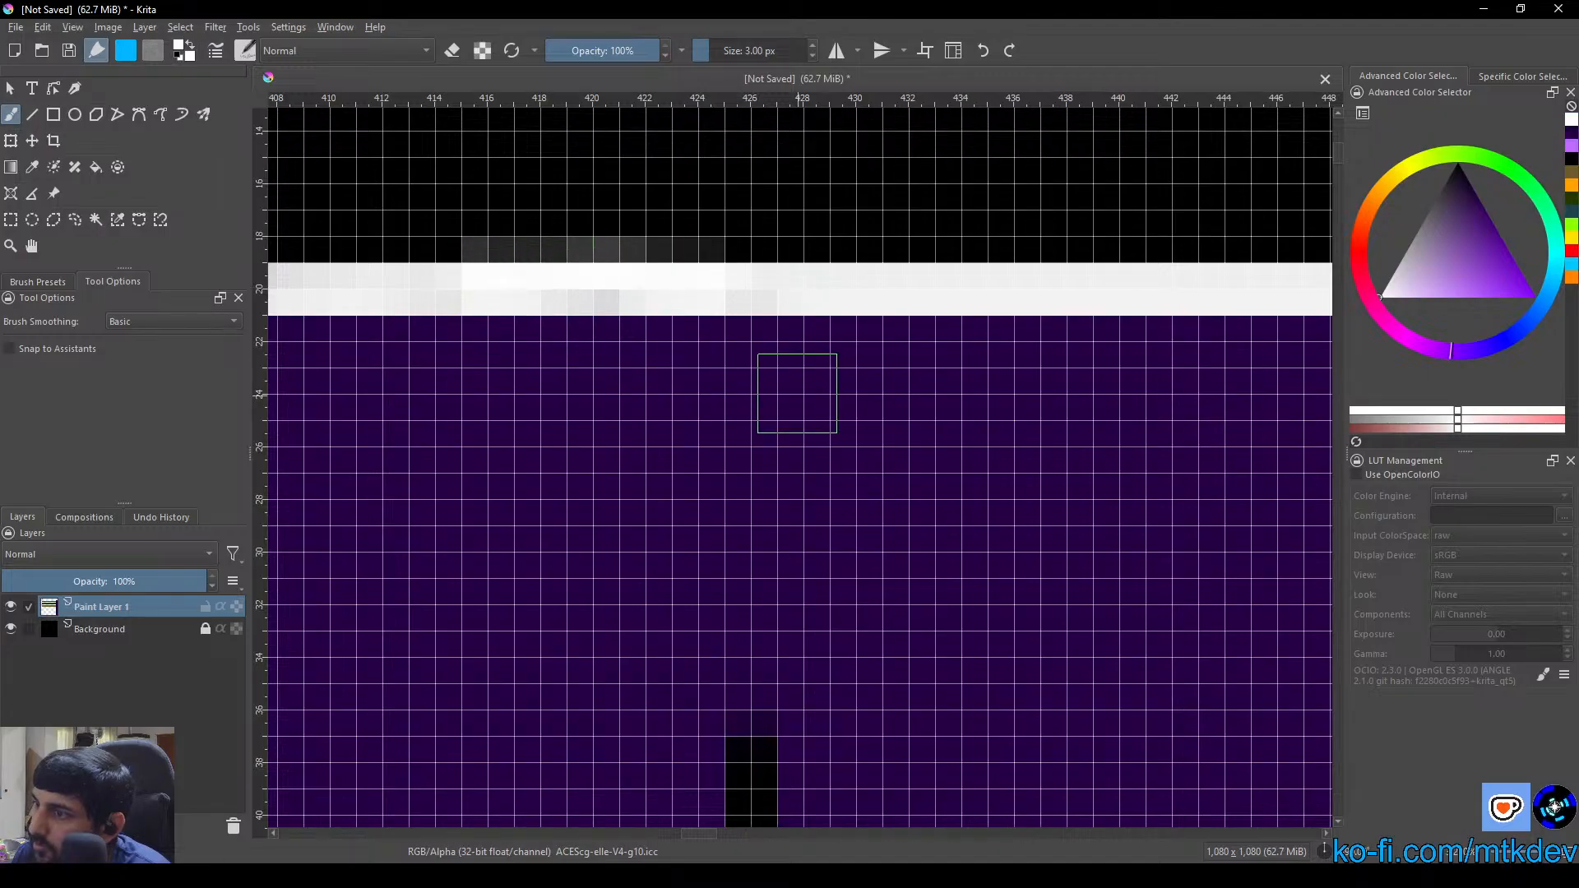
Paint over the rest of the straight black seam down to its corner with the 3 px dark purple brush
right_click(865, 371)
left_click(809, 410)
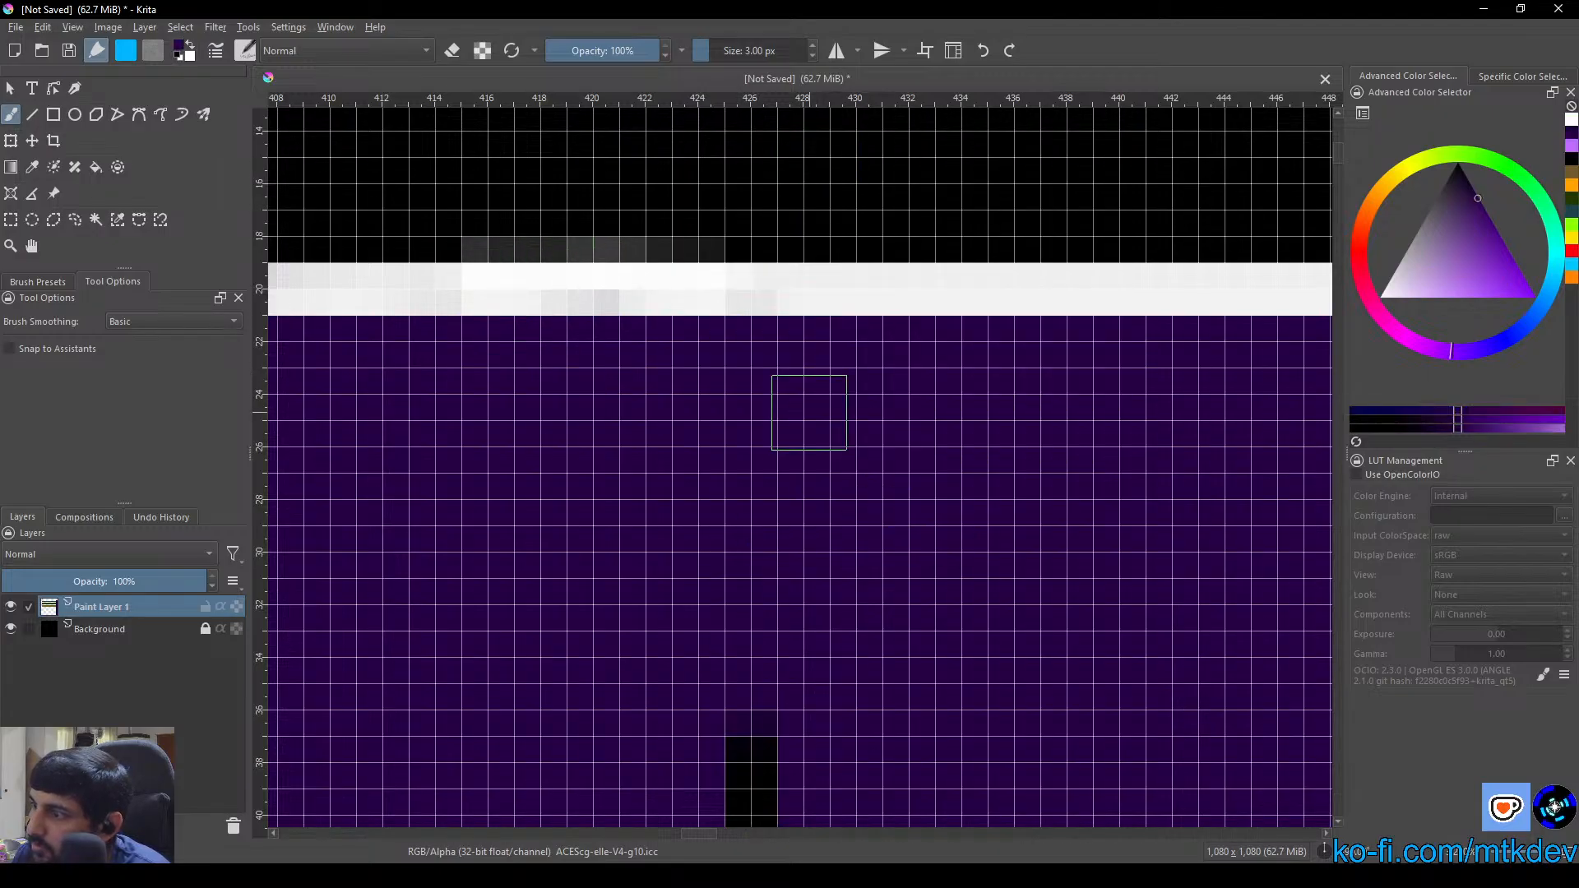
left_click_drag(831, 652, 777, 278)
left_click_drag(705, 353, 680, 553)
left_click_drag(677, 652, 707, 373)
left_click_drag(708, 353, 707, 598)
left_click_drag(718, 341, 720, 539)
left_click_drag(752, 449, 763, 676)
mouse_move(771, 523)
left_mouse_down()
mouse_move(738, 755)
mouse_move(731, 412)
left_mouse_up()
mouse_move(699, 345)
left_mouse_down()
mouse_move(704, 530)
mouse_move(716, 508)
mouse_move(788, 584)
mouse_move(911, 606)
left_mouse_up()
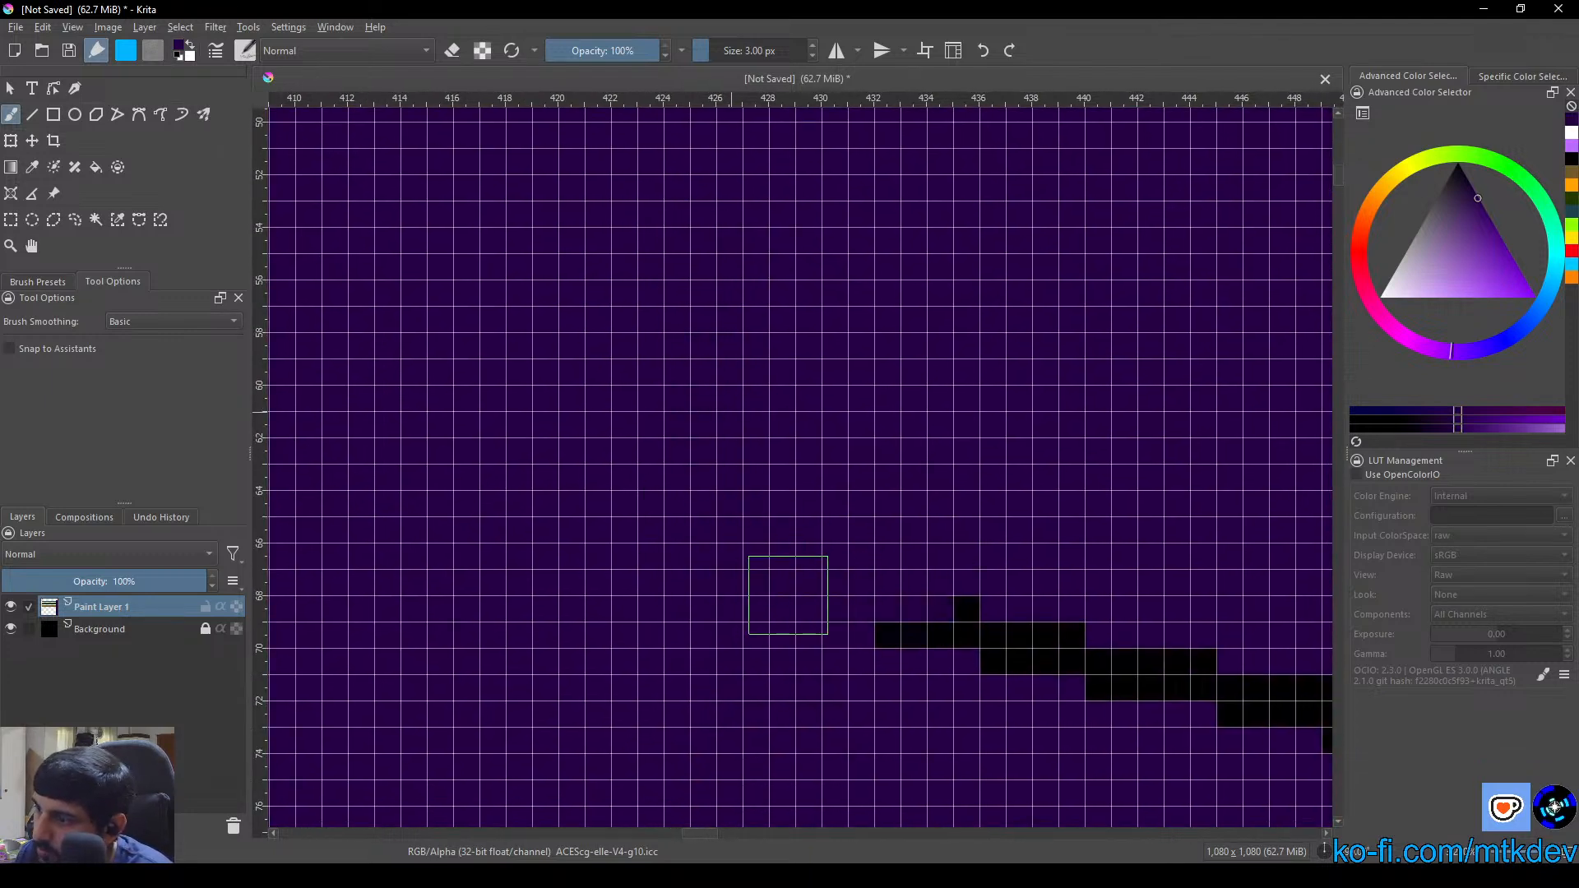
Fill the slanted black seam beyond the corner with dark purple
left_click(96, 167)
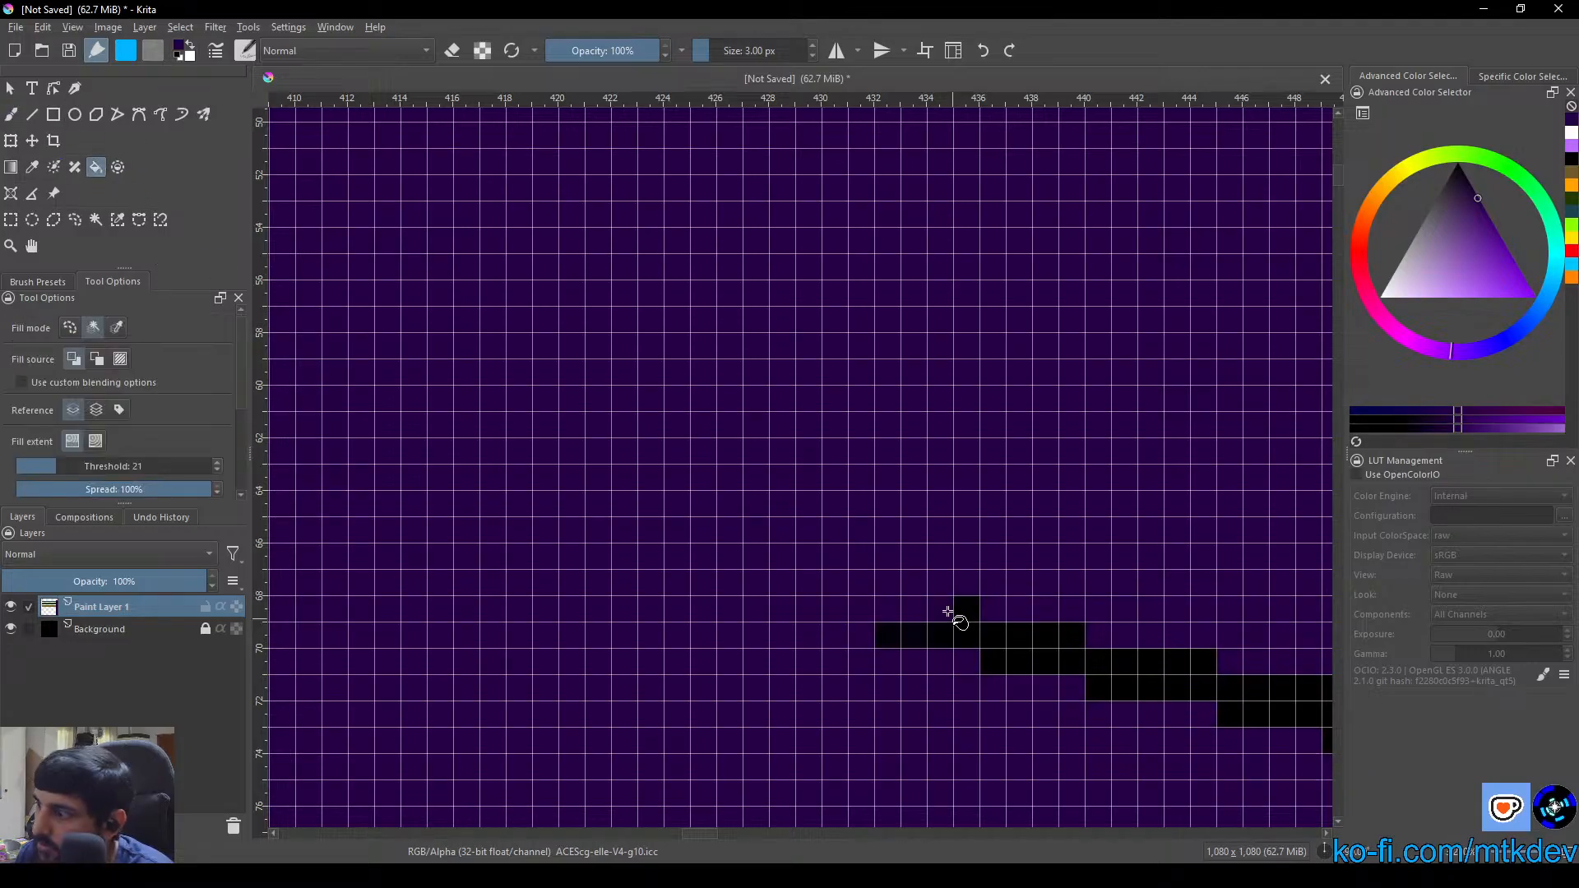
left_click(977, 640)
left_click_drag(1058, 680, 609, 395)
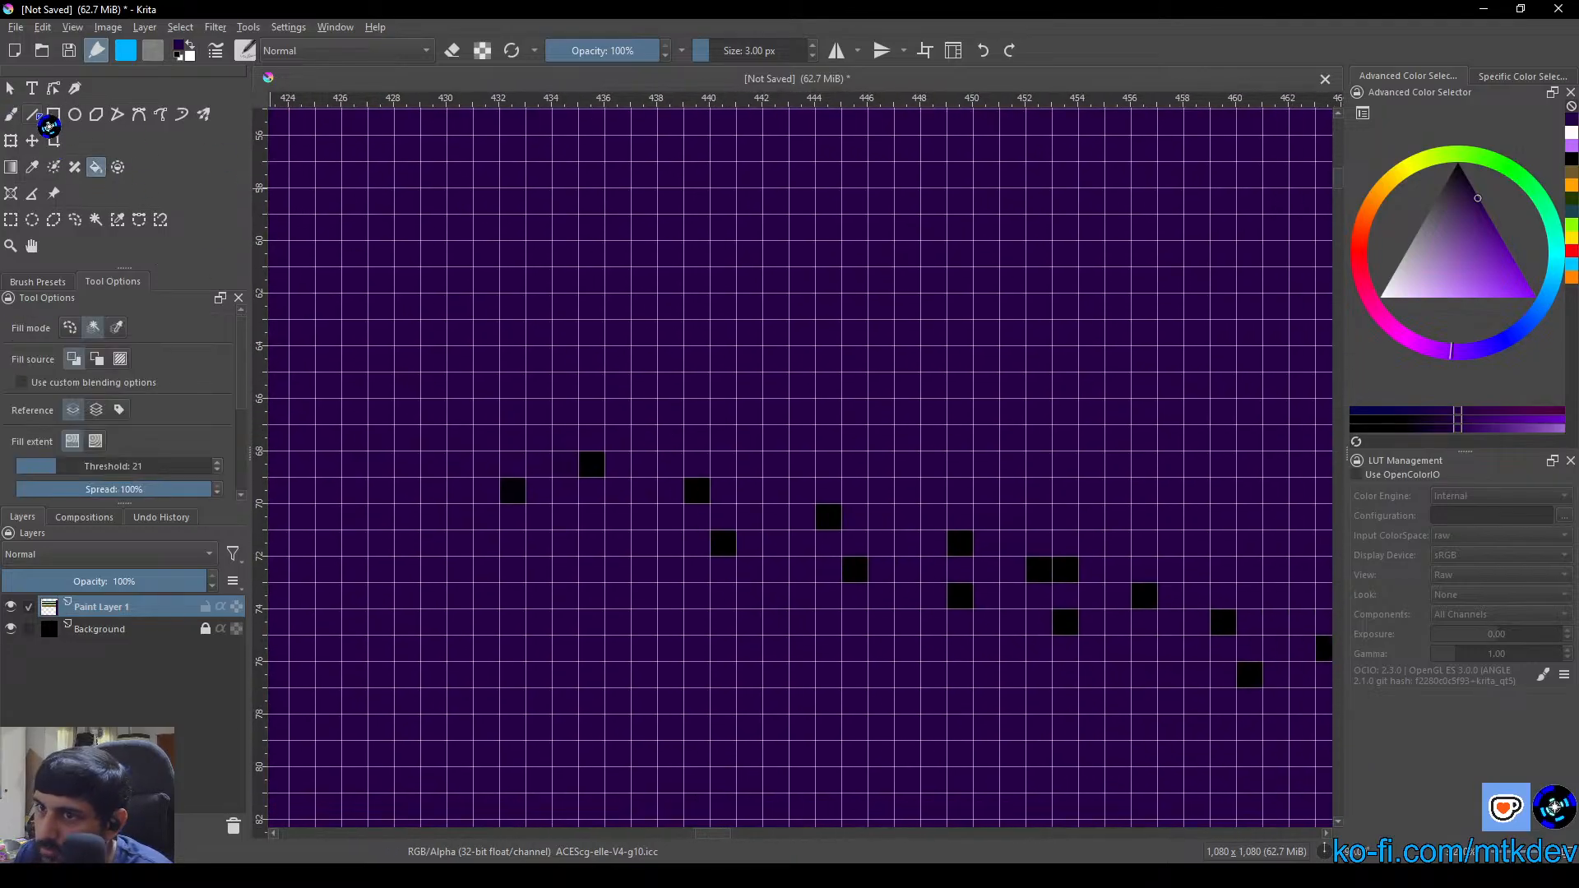
Paint over the black specks left along the slanted and far straight seams with a 15 px dark purple brush
key("b")
right_click(785, 411)
left_click(755, 47)
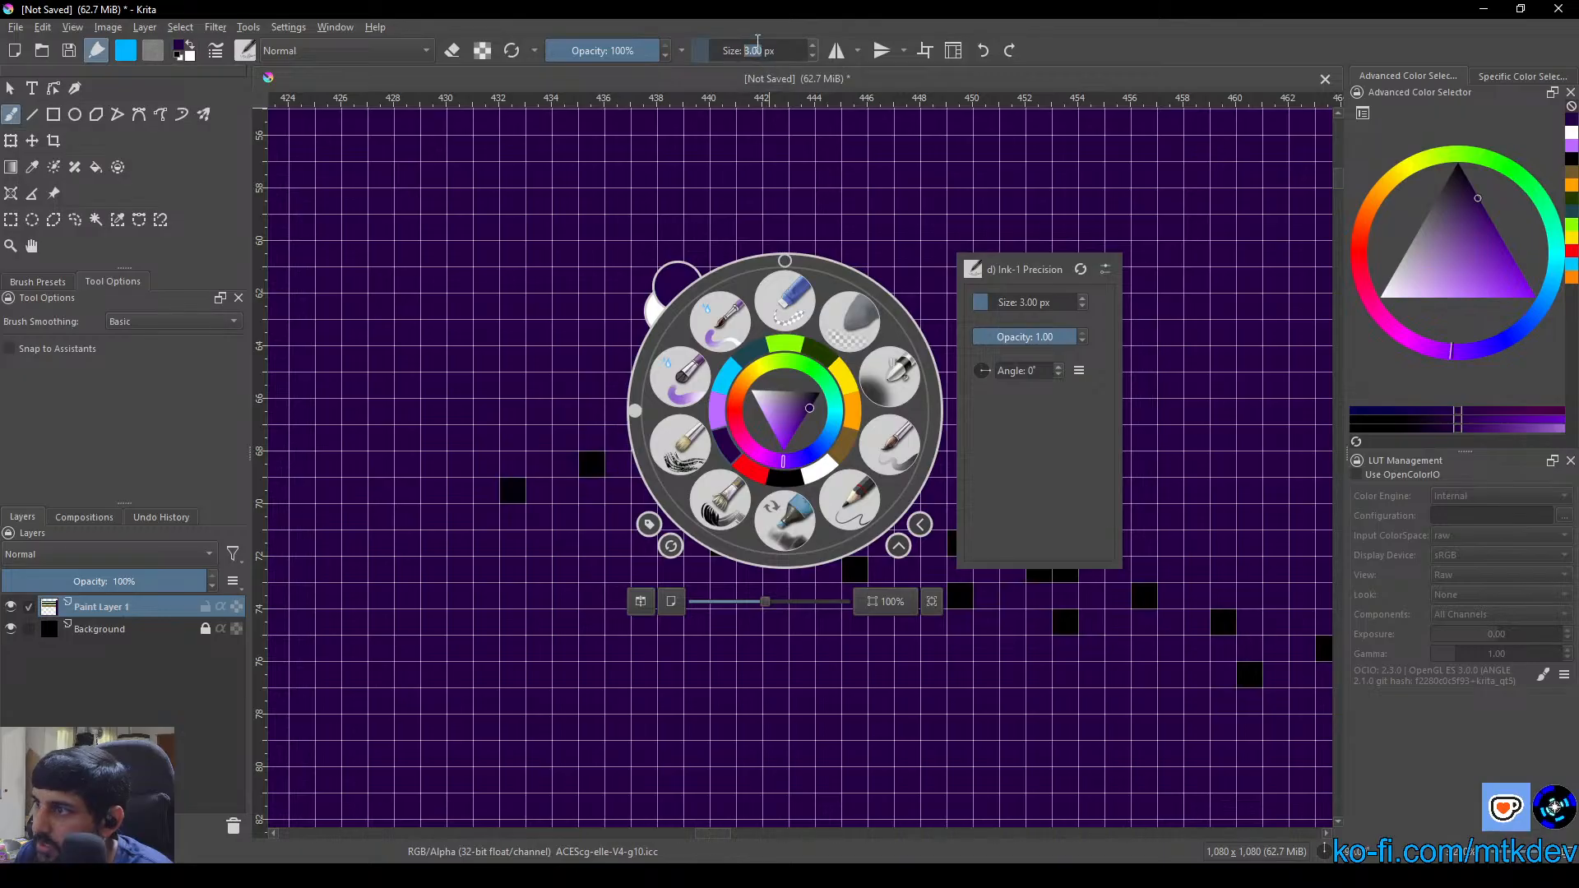
type("5")
key("Return")
left_click(592, 222)
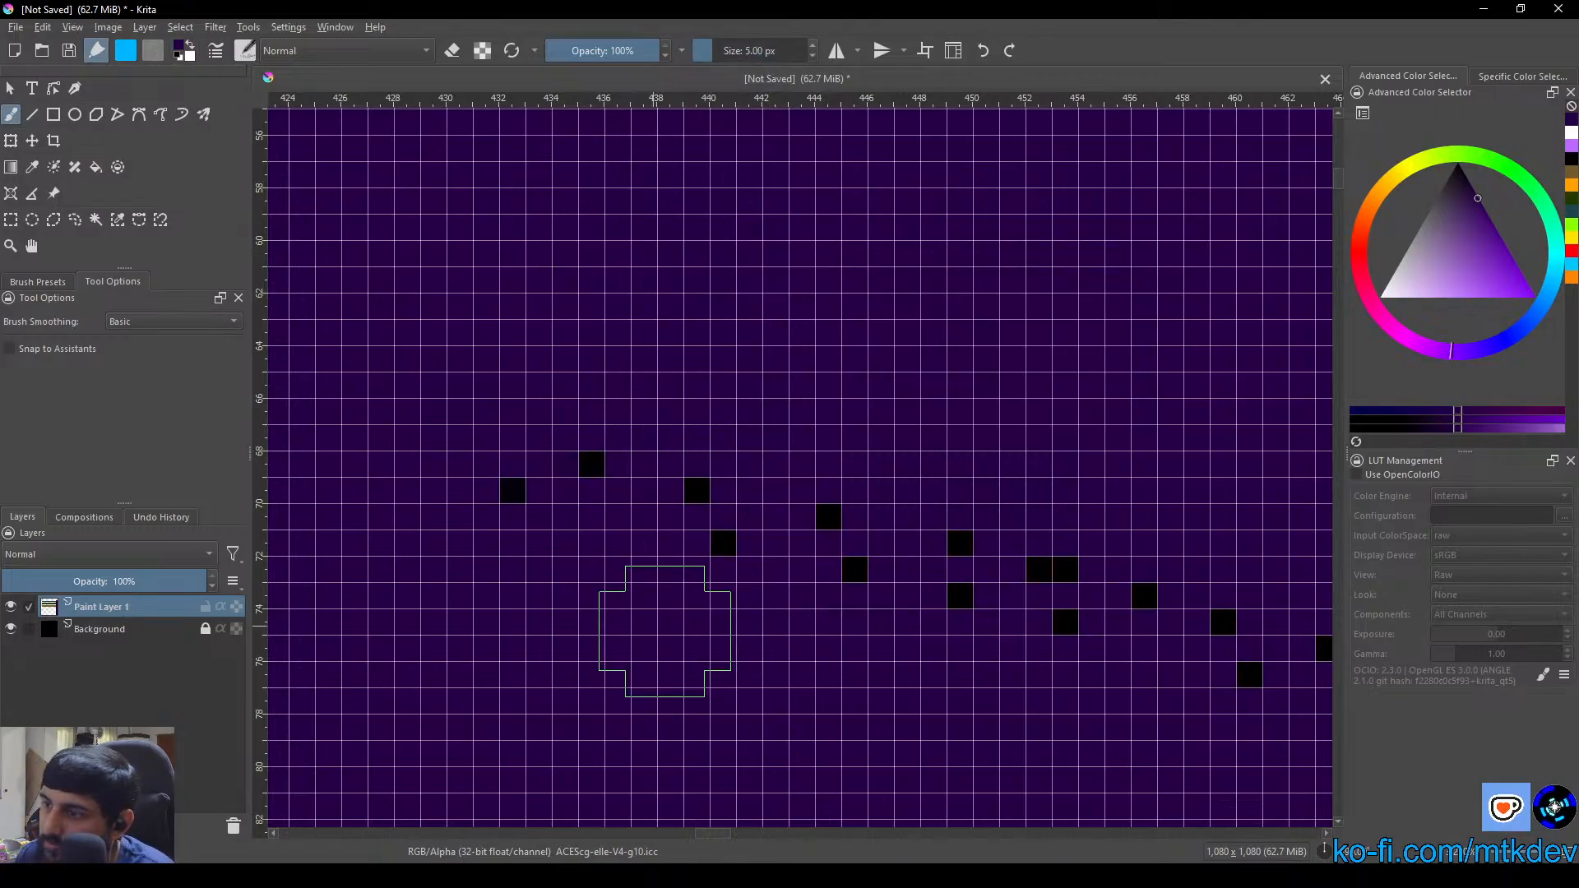
scroll(670, 629, "down", 4)
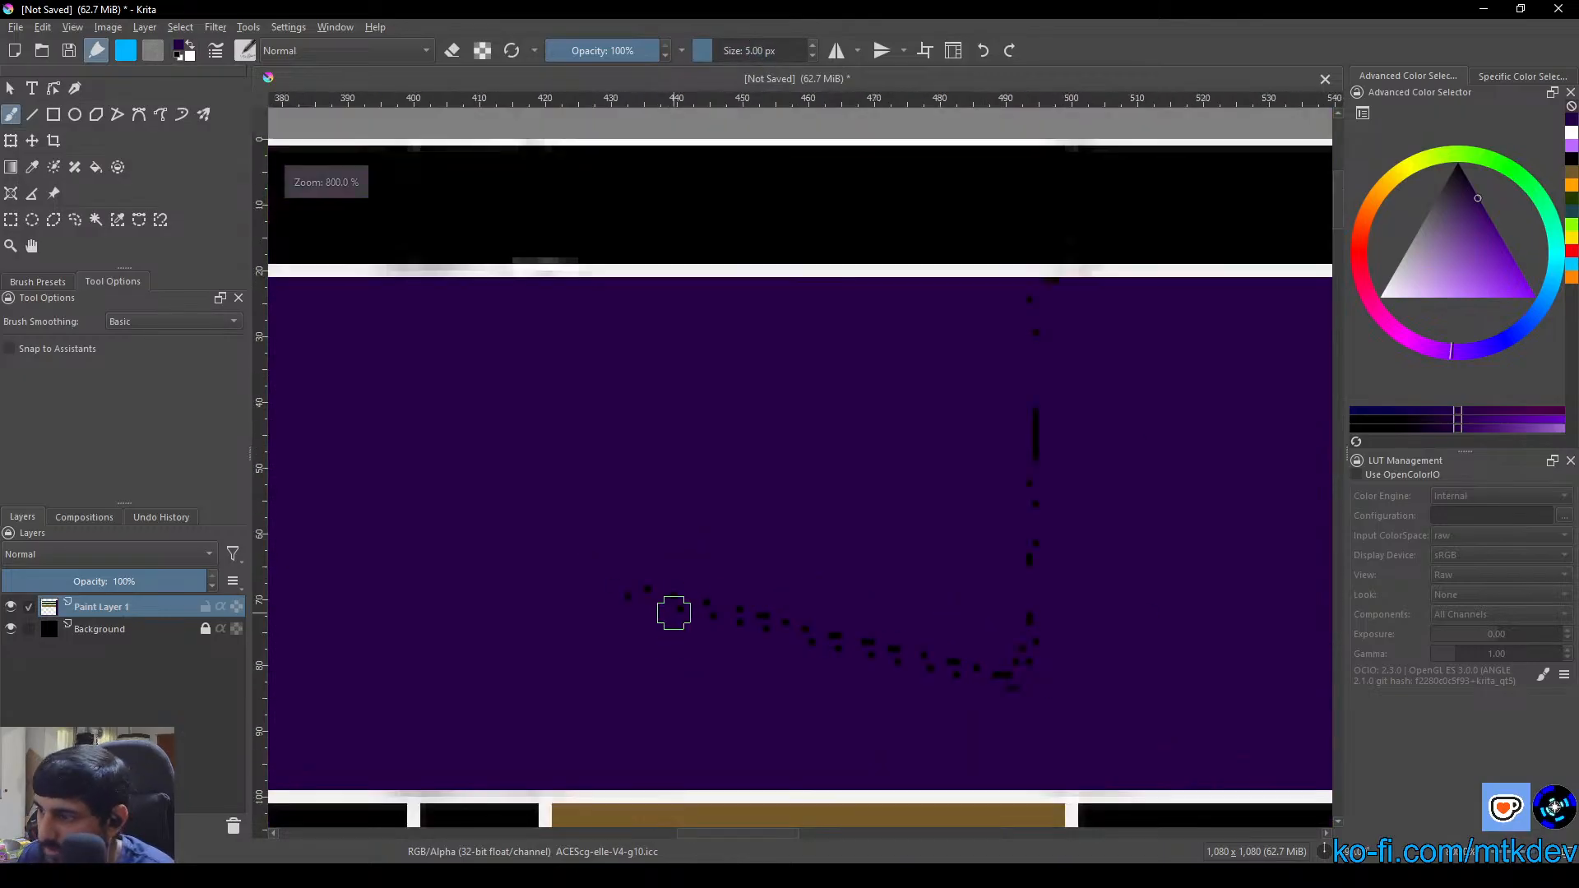
left_click(753, 51)
type("15")
key("Return")
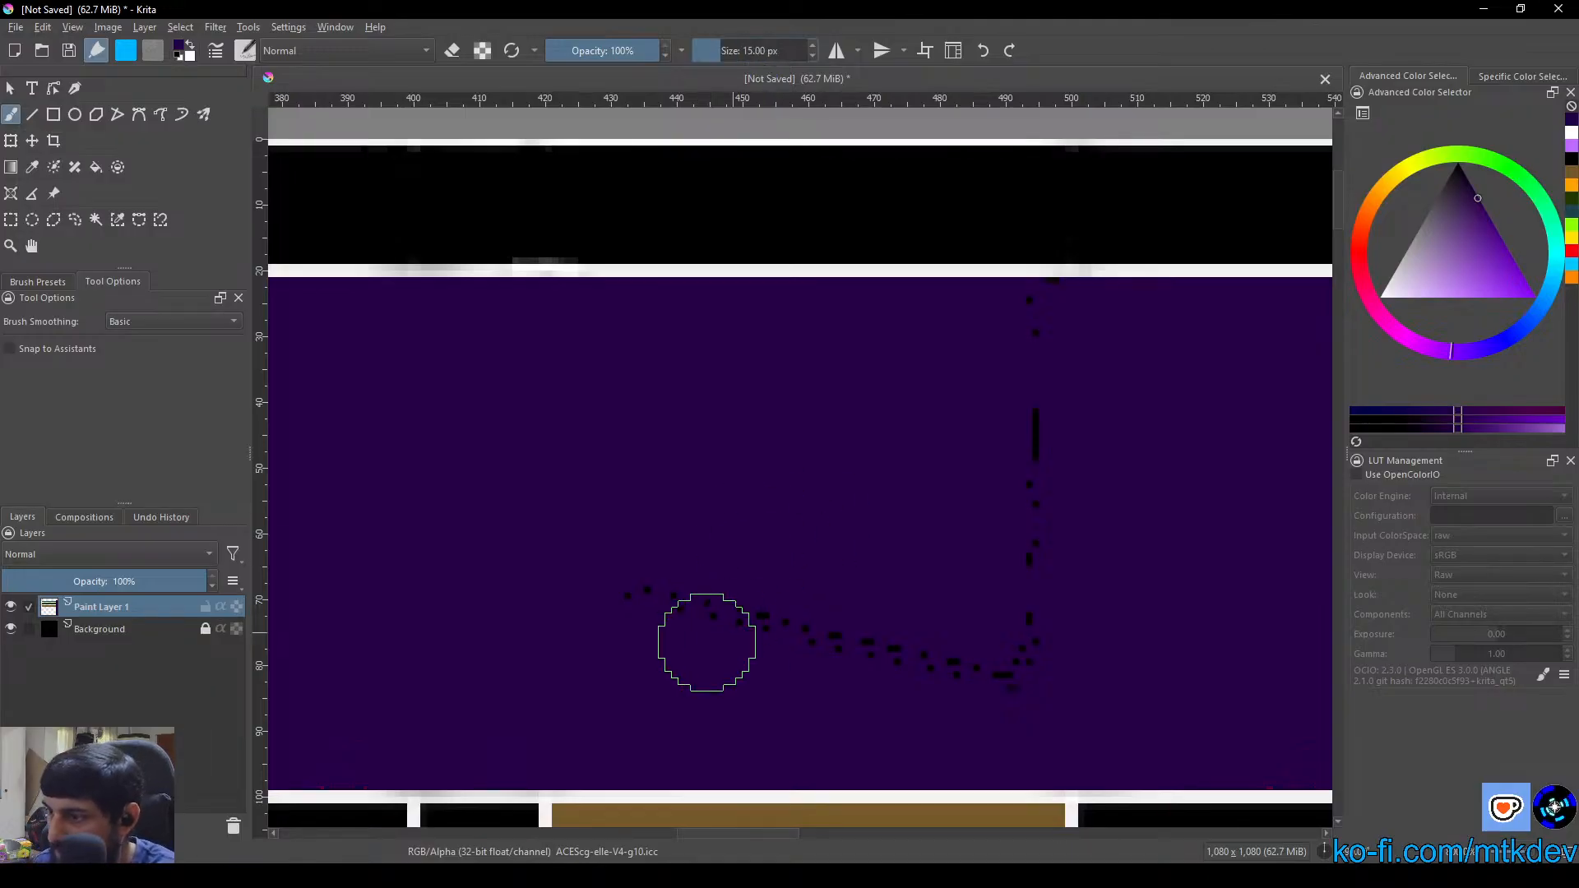
mouse_move(600, 618)
left_mouse_down()
mouse_move(707, 548)
mouse_move(682, 578)
mouse_move(735, 598)
mouse_move(663, 652)
mouse_move(751, 640)
mouse_move(808, 601)
mouse_move(851, 609)
mouse_move(864, 668)
mouse_move(932, 610)
mouse_move(974, 654)
mouse_move(1030, 634)
mouse_move(1051, 388)
mouse_move(1036, 340)
mouse_move(1070, 321)
mouse_move(994, 346)
left_mouse_up()
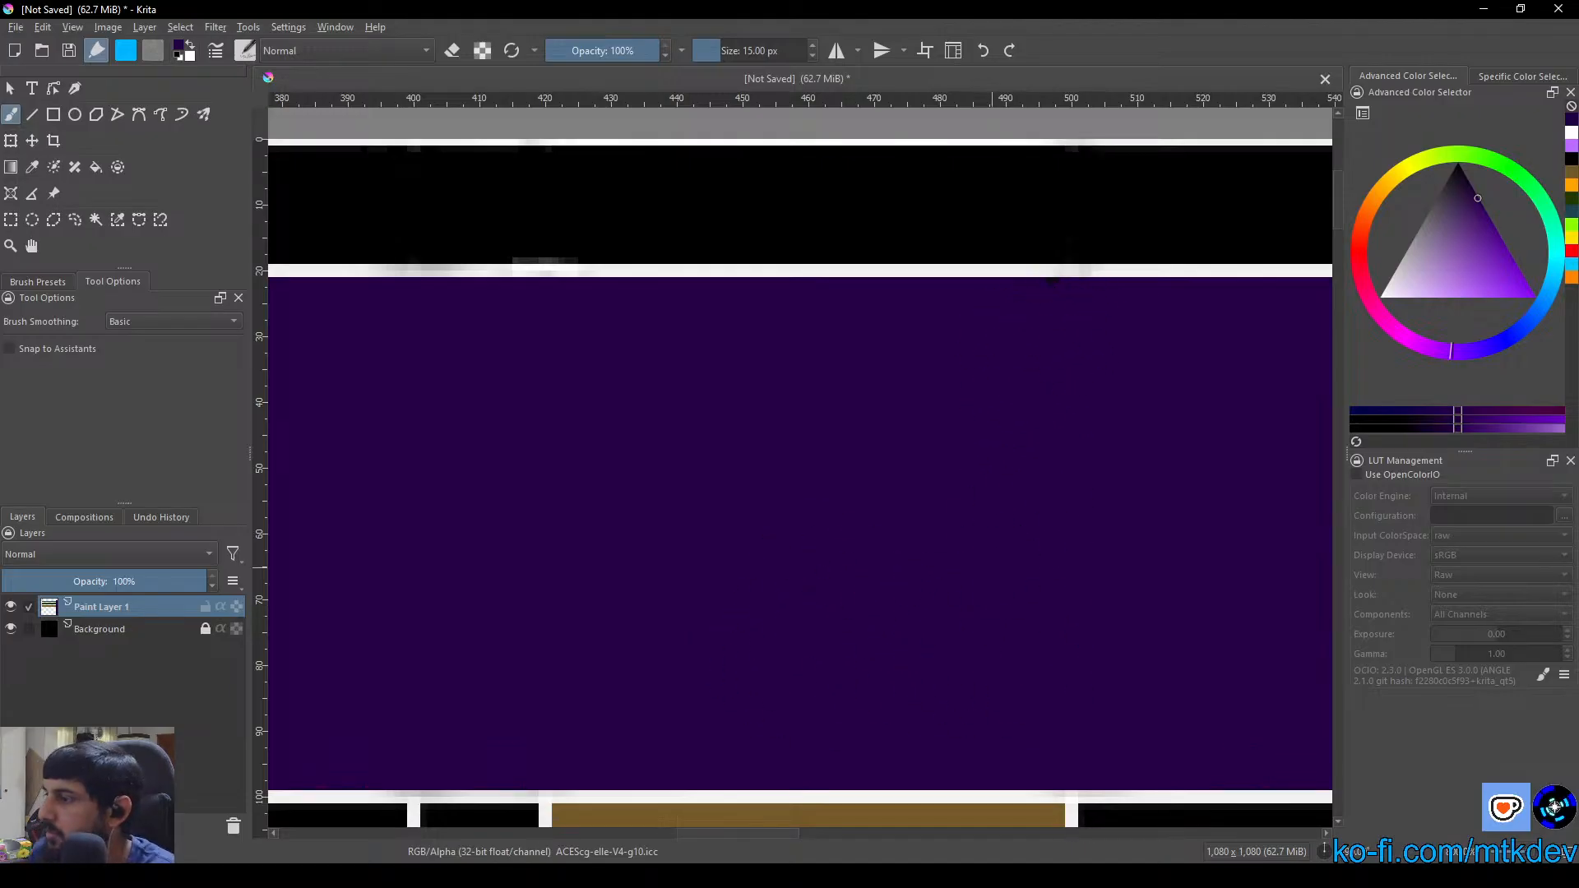
Cover the last black pixels at the column's border by the title strip with a 3 px dark purple brush
scroll(1119, 380, "up", 5)
left_click_drag(1143, 374, 891, 884)
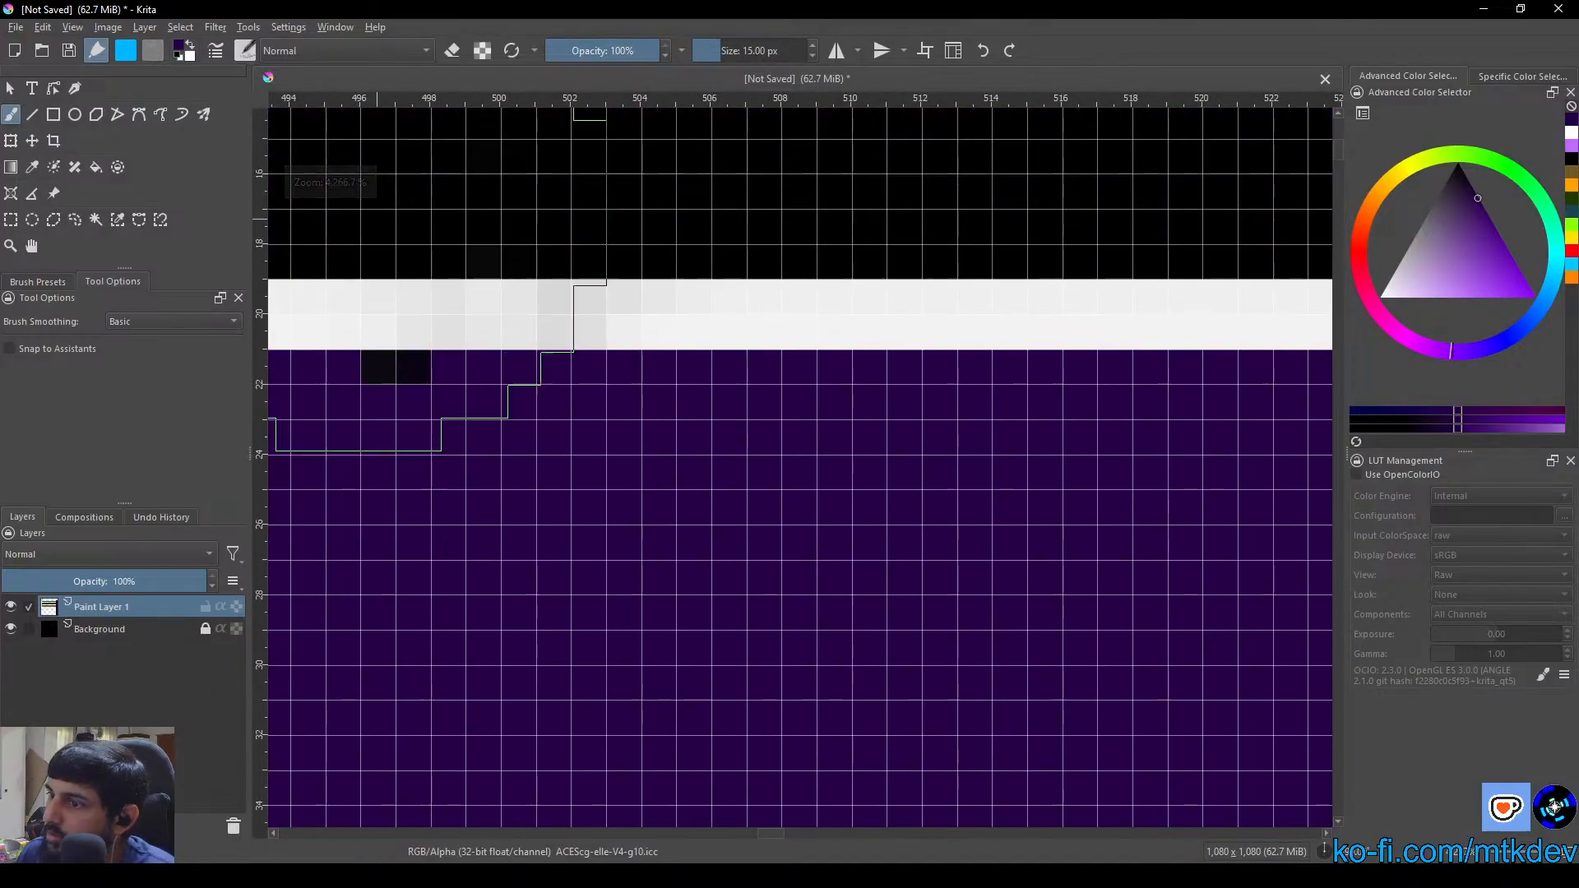
double_click(764, 51)
type("3")
key("Return")
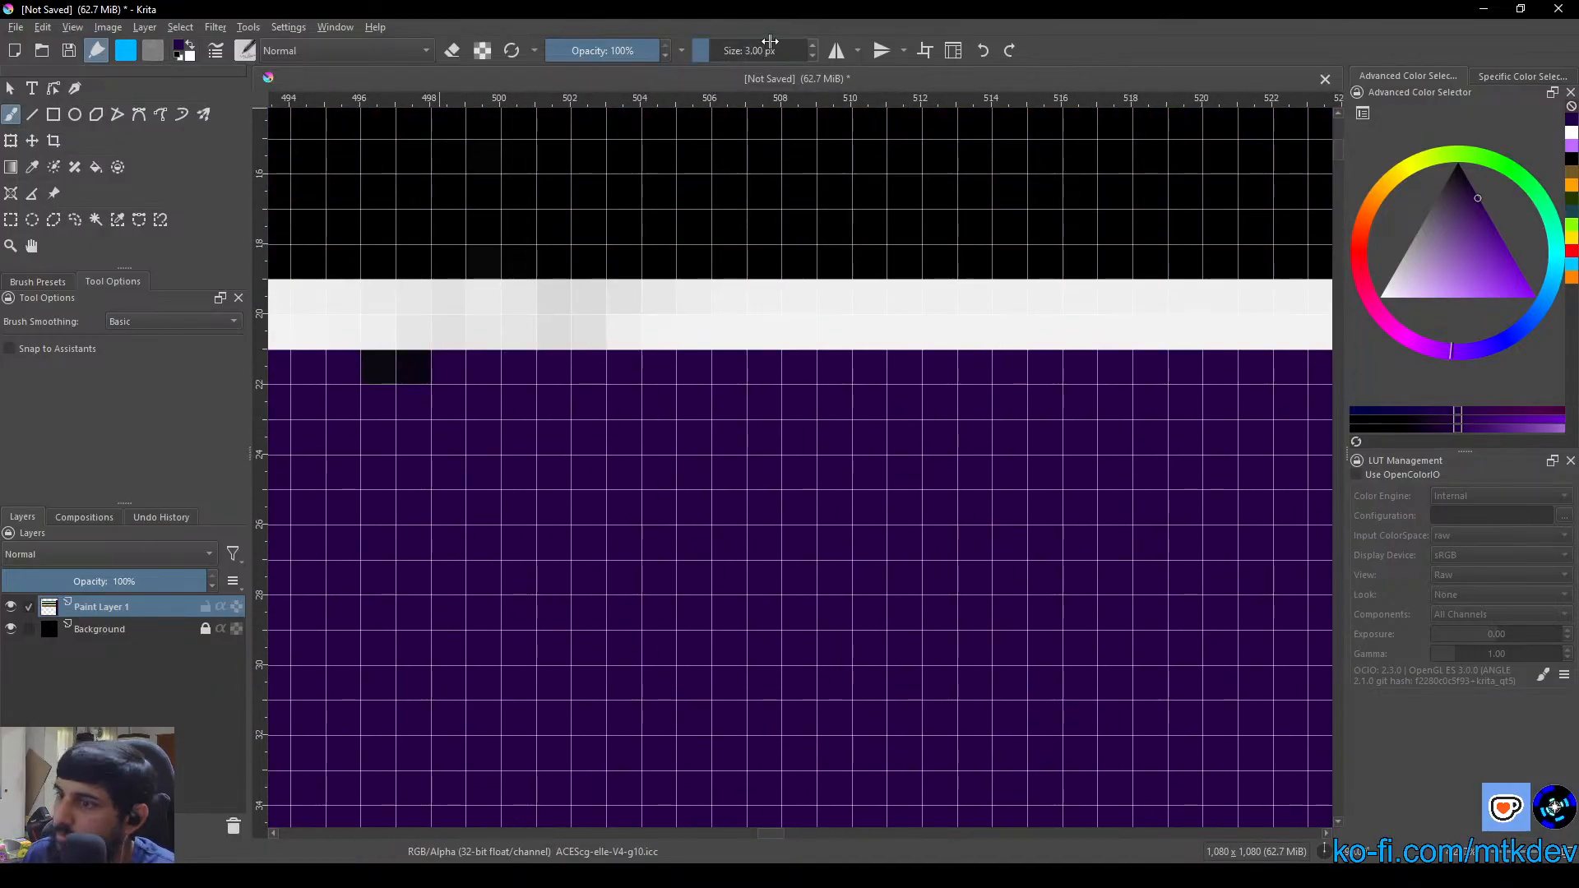
left_click_drag(474, 448, 767, 493)
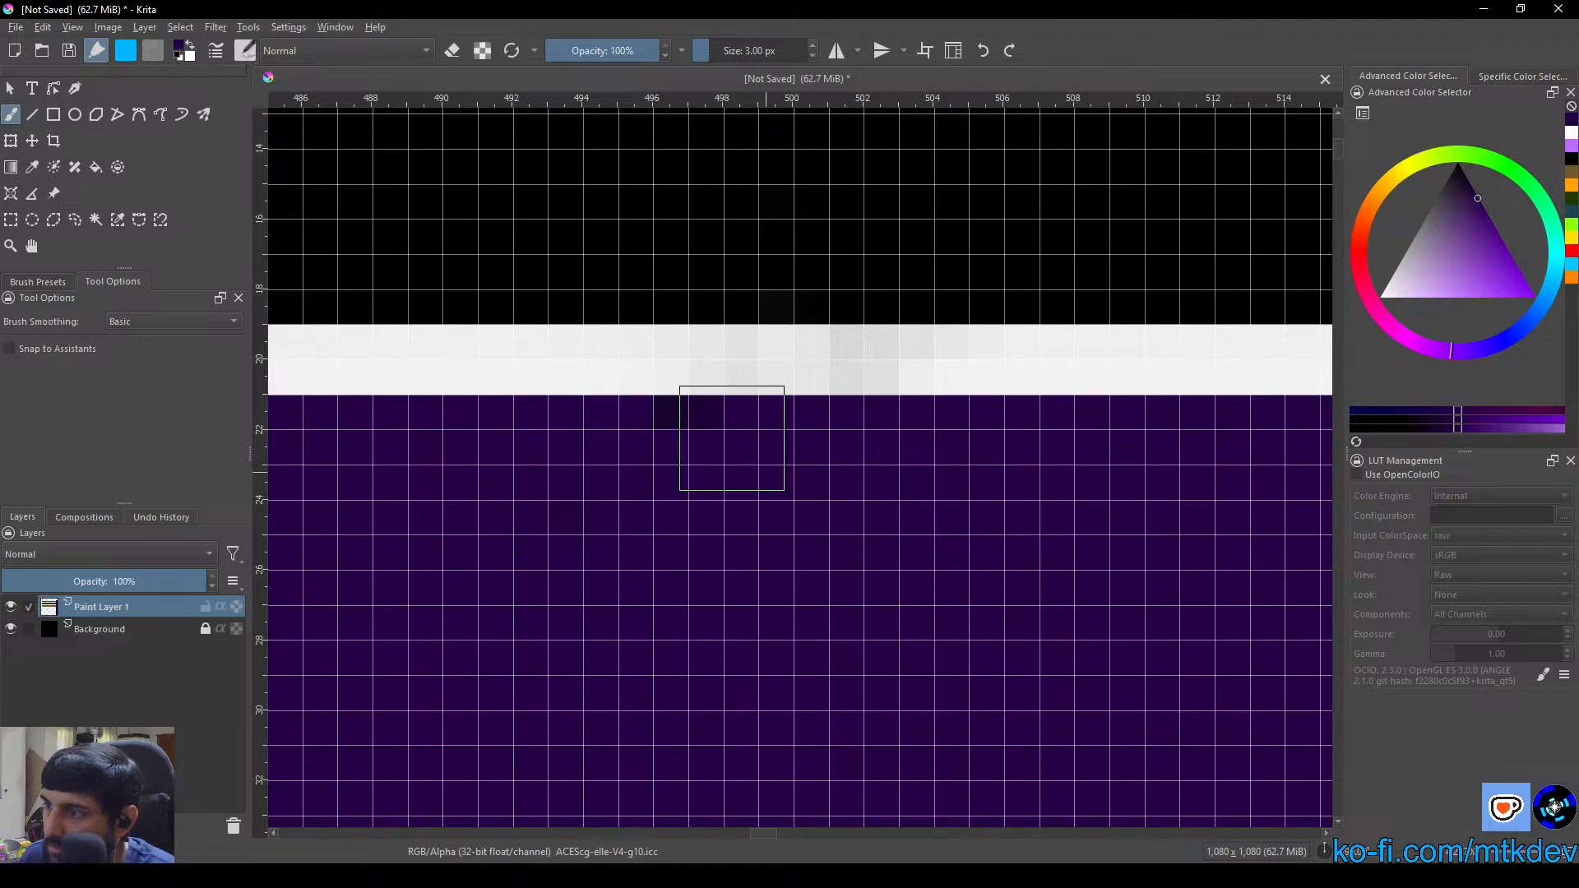
Rotate the canvas view so the layers run horizontally and look over the whole diagram
scroll(749, 592, "down", 4)
scroll(748, 599, "down", 6)
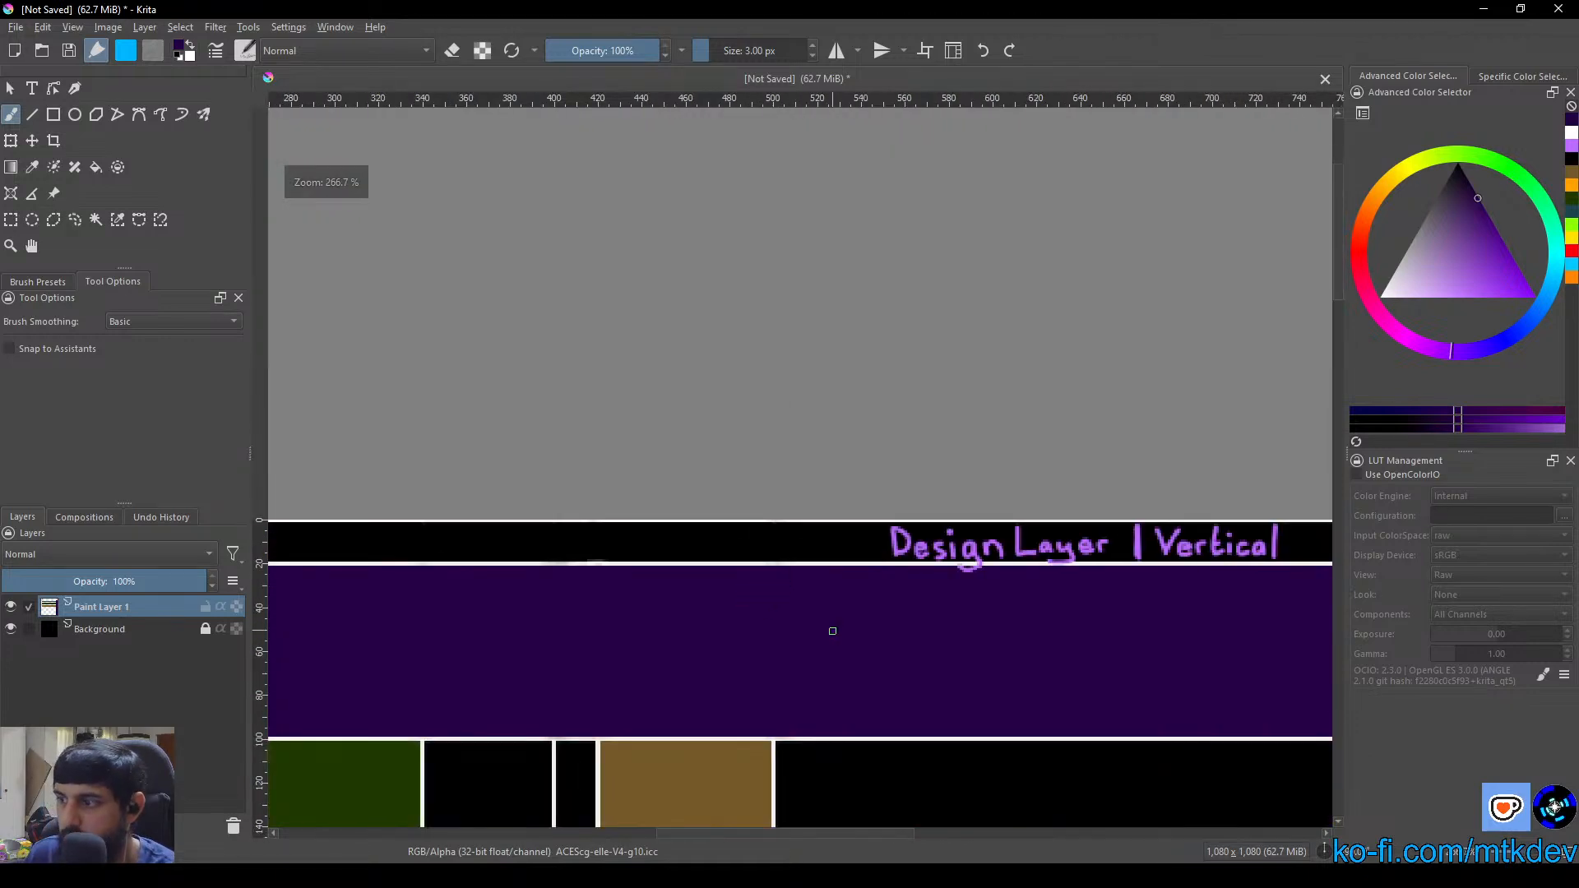
left_click_drag(757, 518, 884, 465)
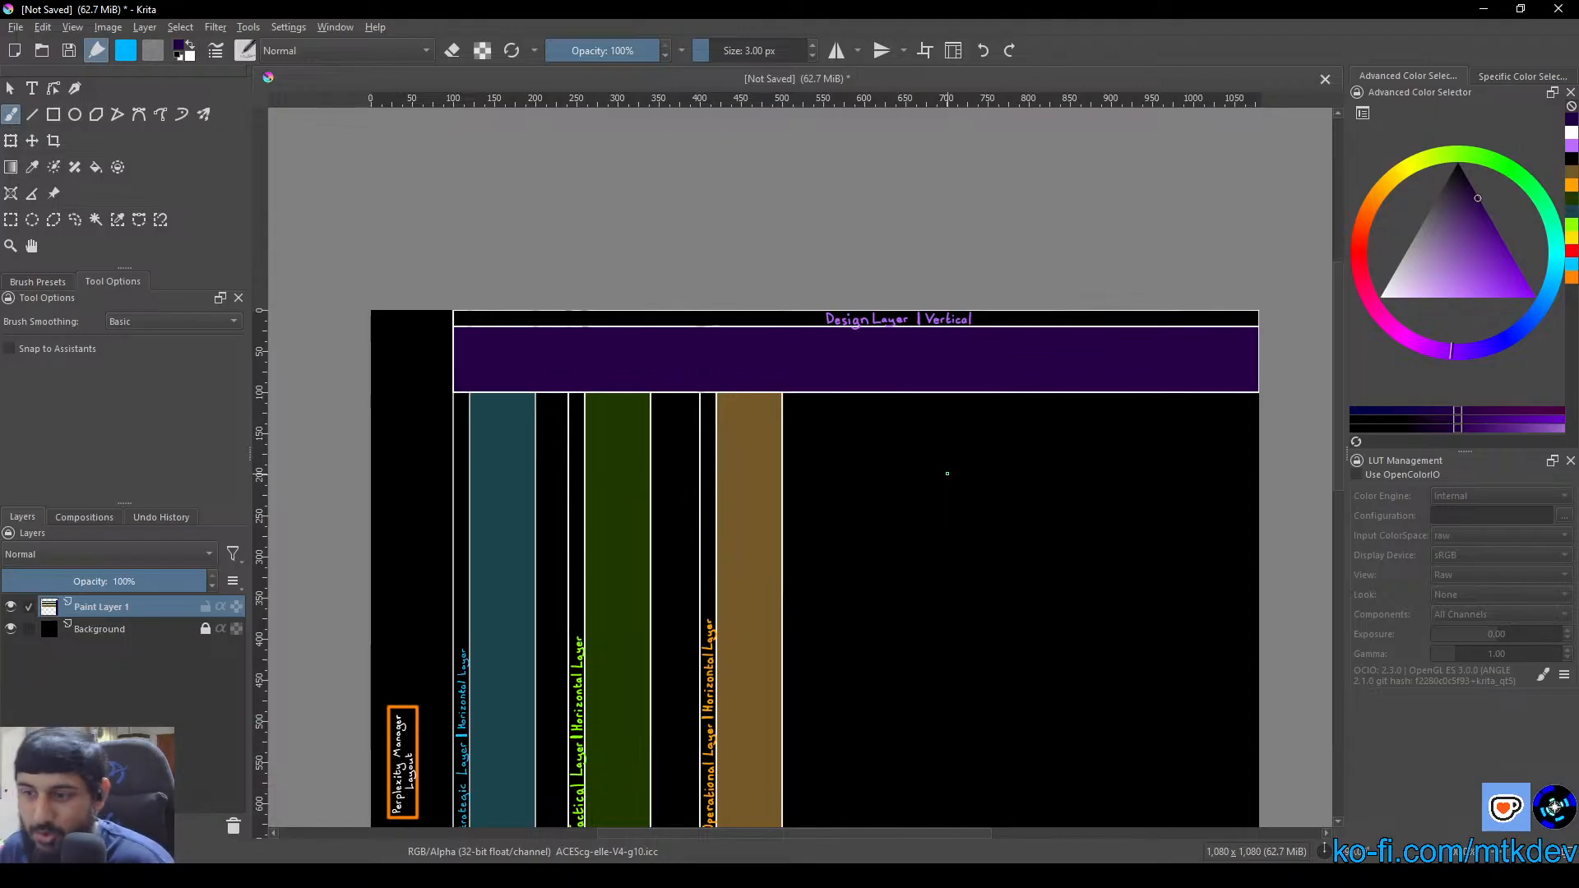
mouse_move(118, 619)
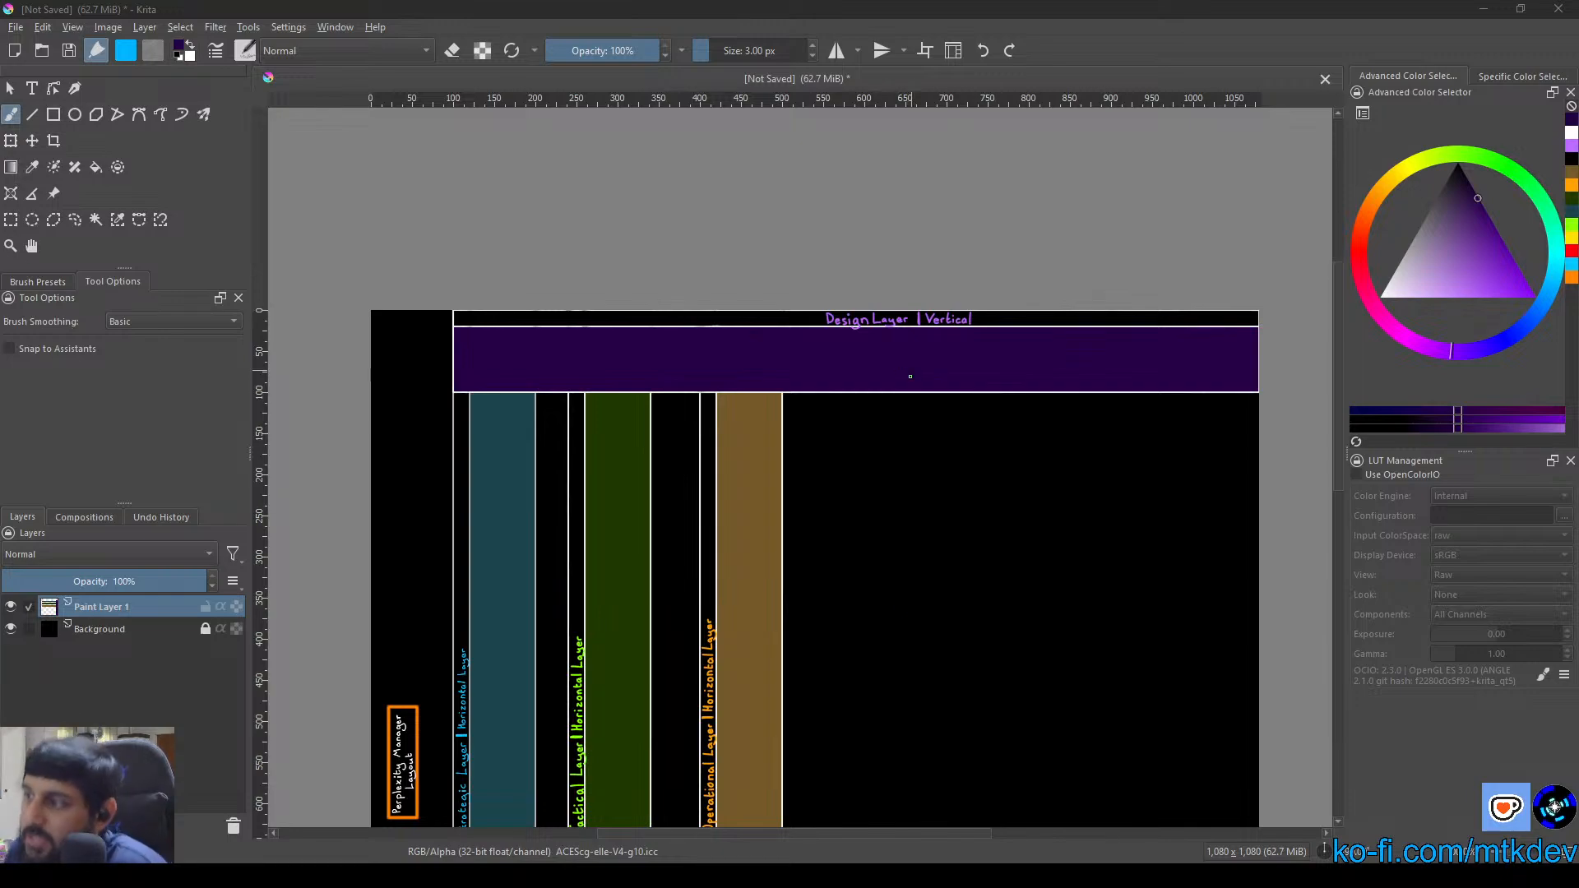
scroll(778, 500, "down", 2)
left_click_drag(811, 551, 724, 446)
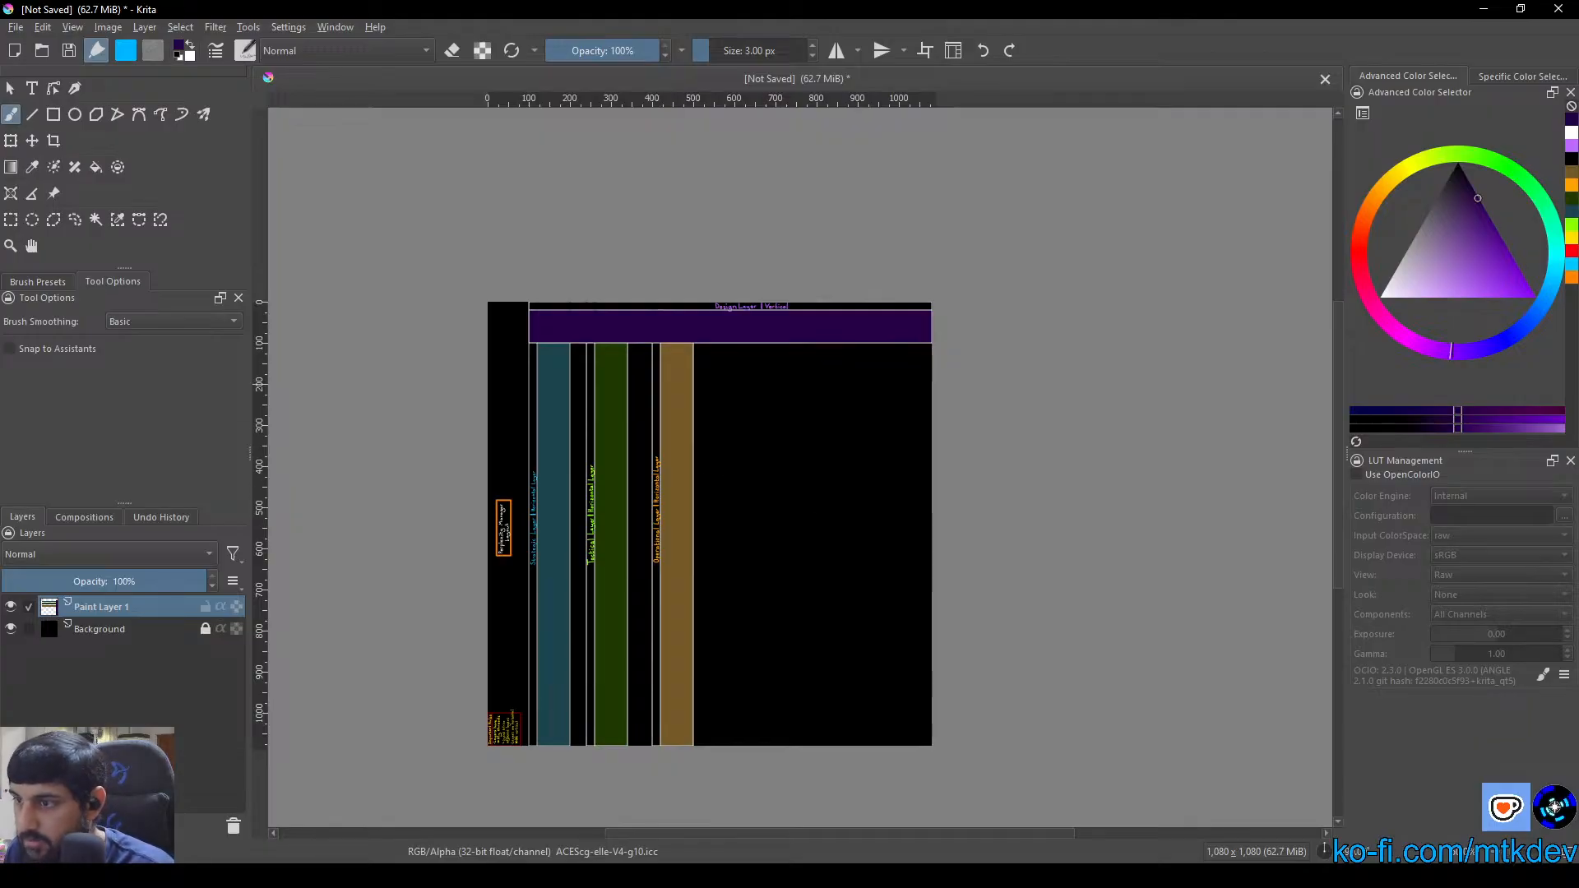
left_click(12, 90)
left_click_drag(498, 403, 822, 371)
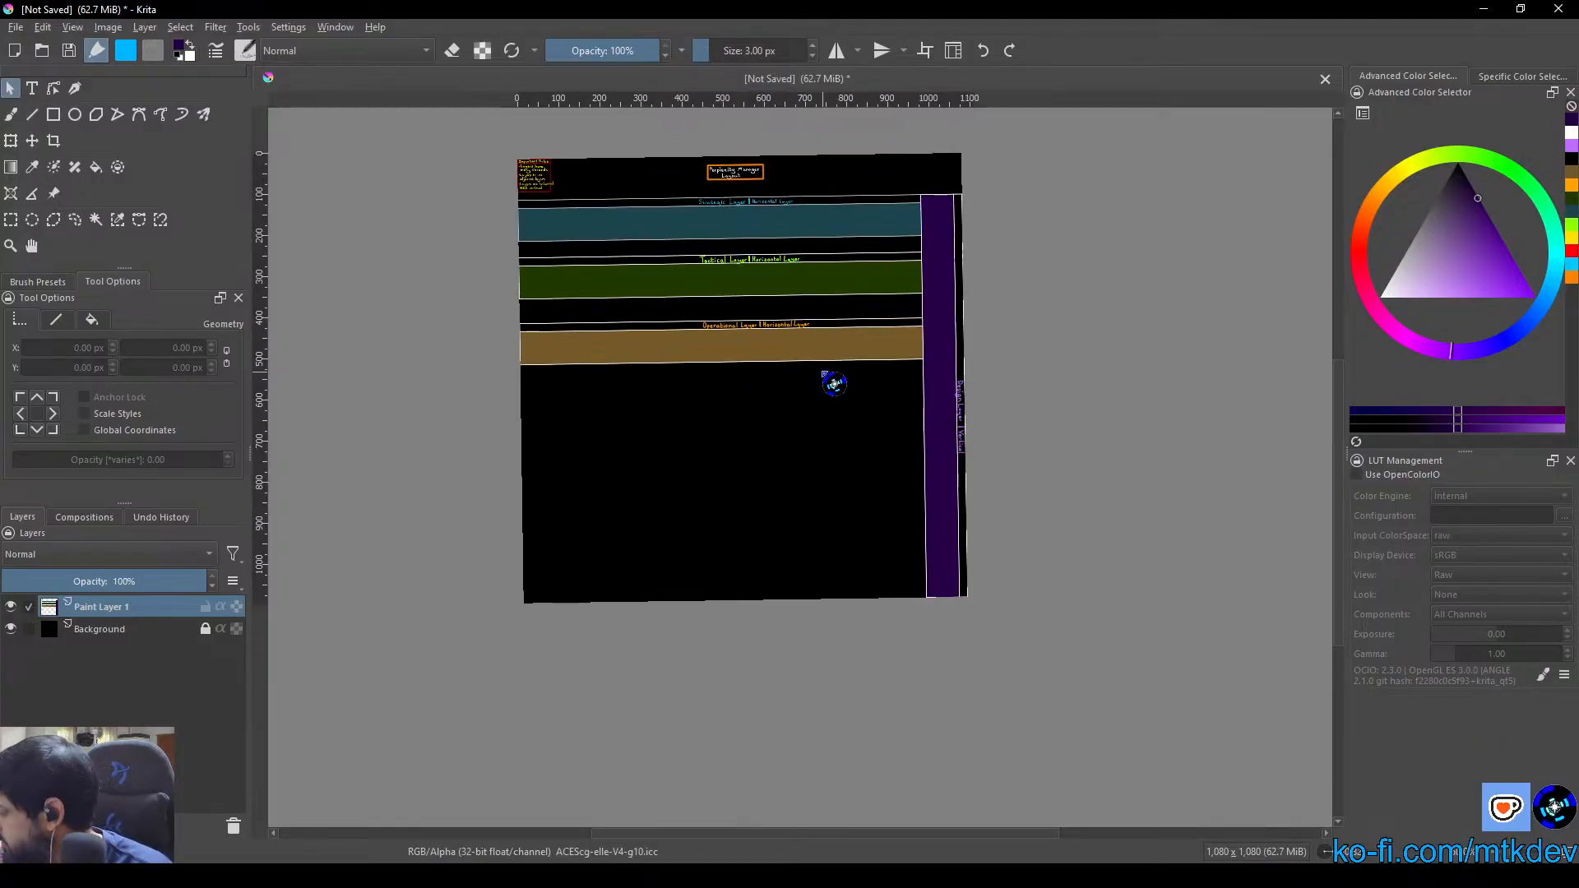
left_click_drag(670, 345, 542, 225)
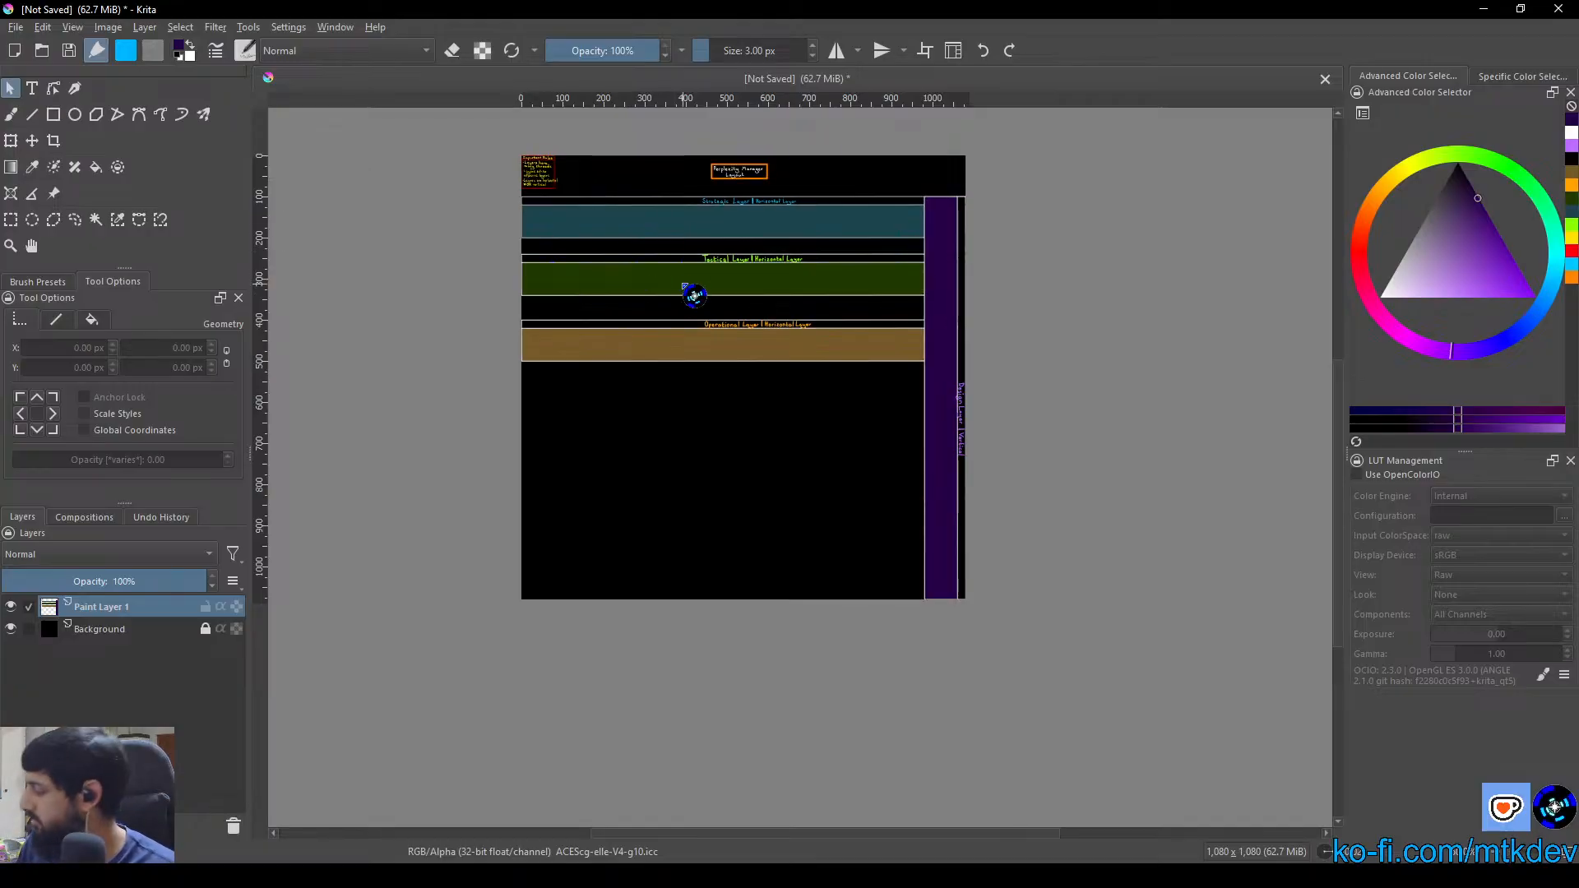
left_click_drag(730, 537, 838, 114)
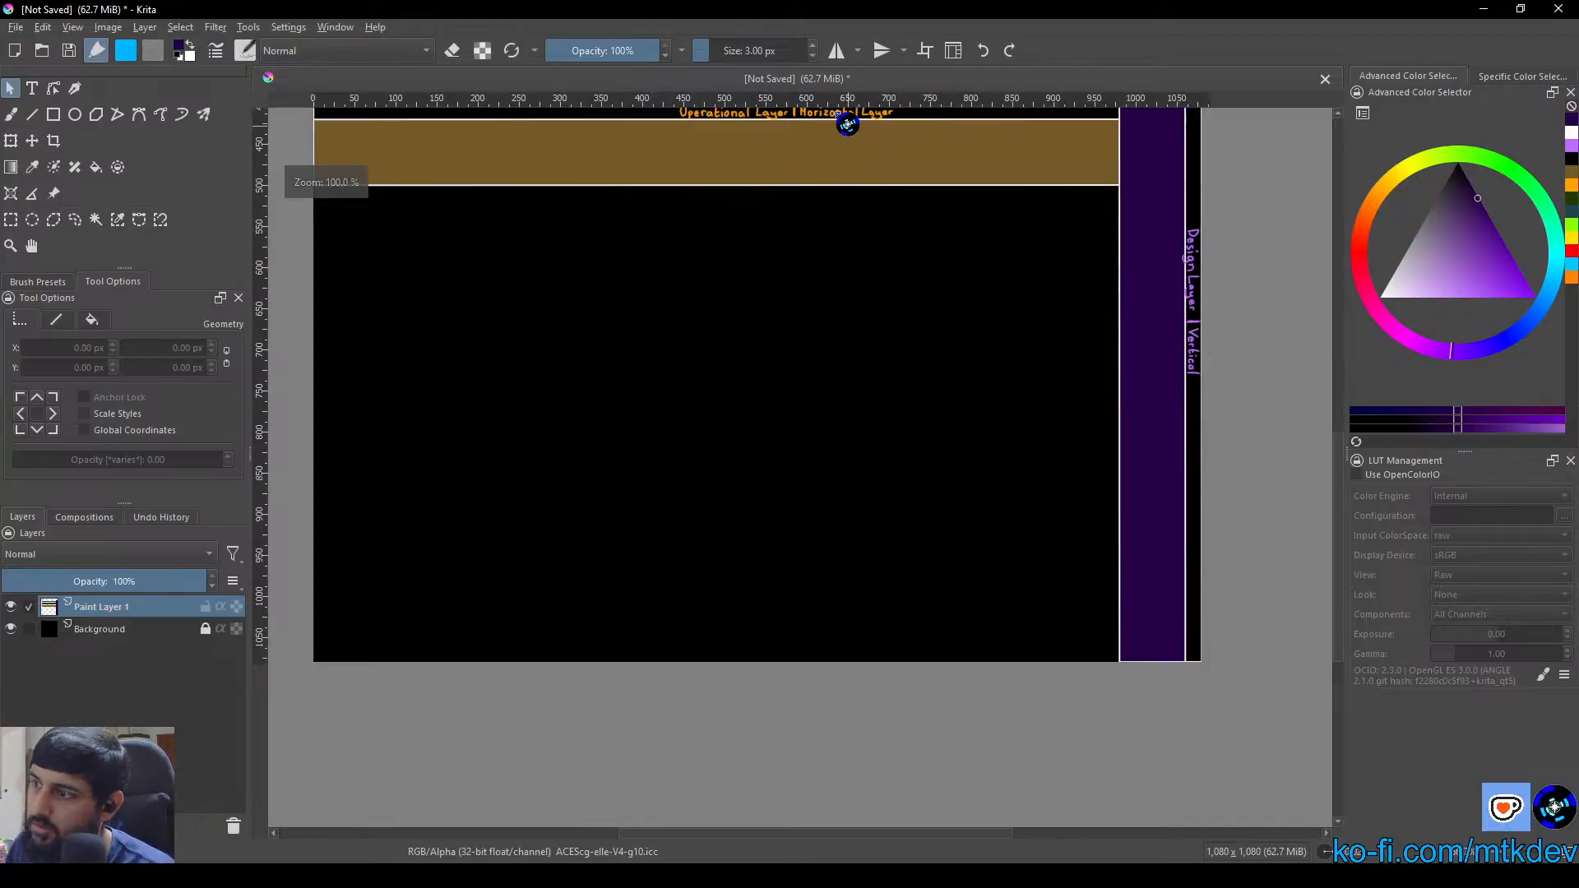
key("ctrl+w")
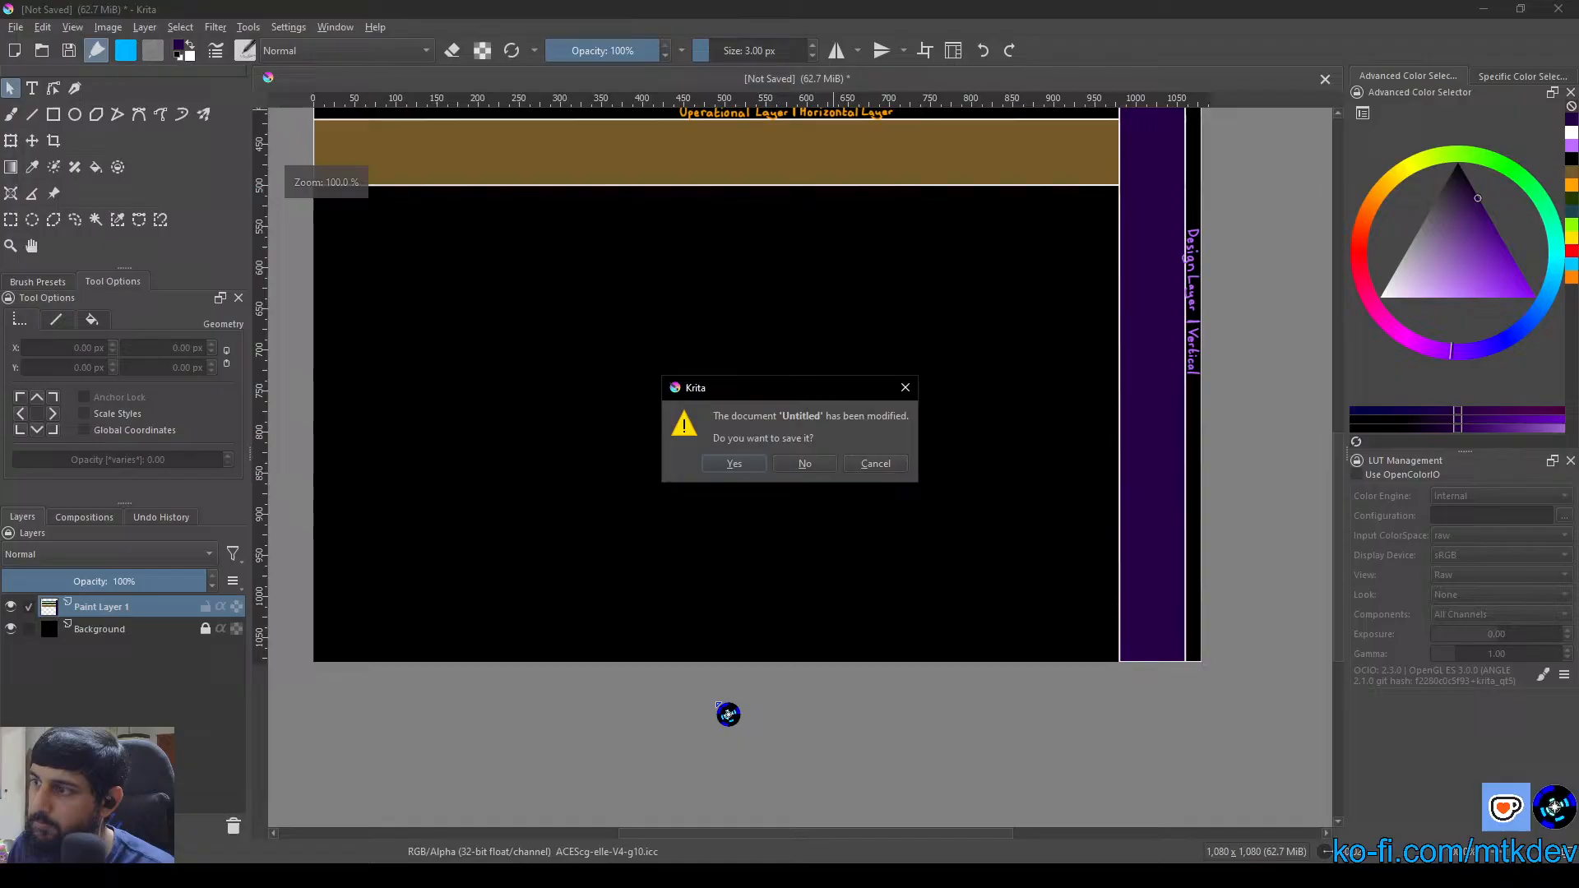
left_click(884, 467)
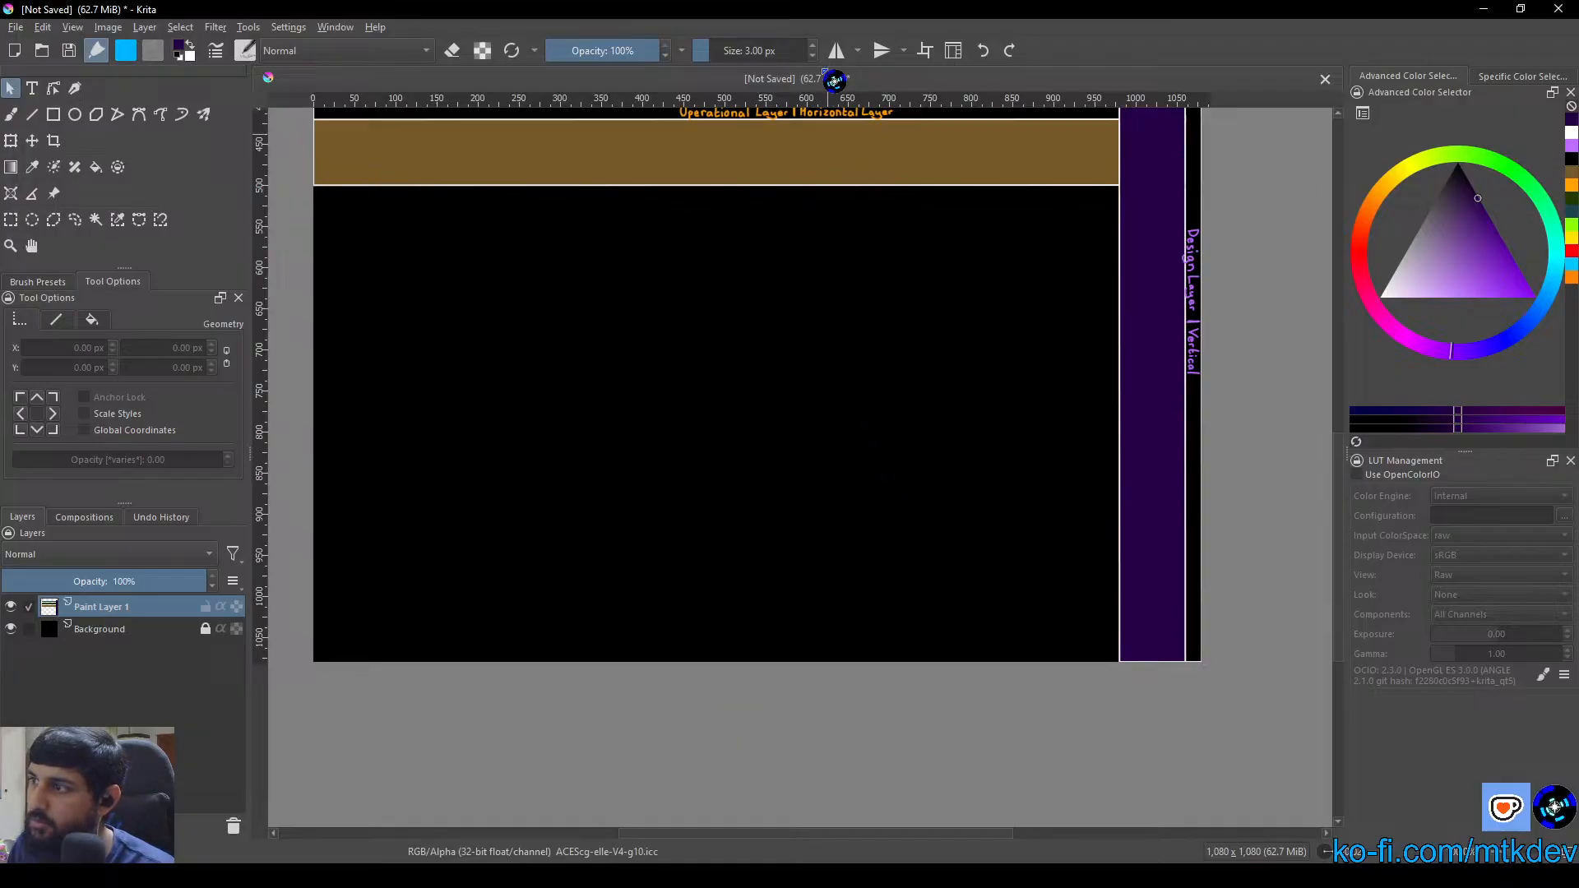
left_click_drag(754, 232, 777, 618)
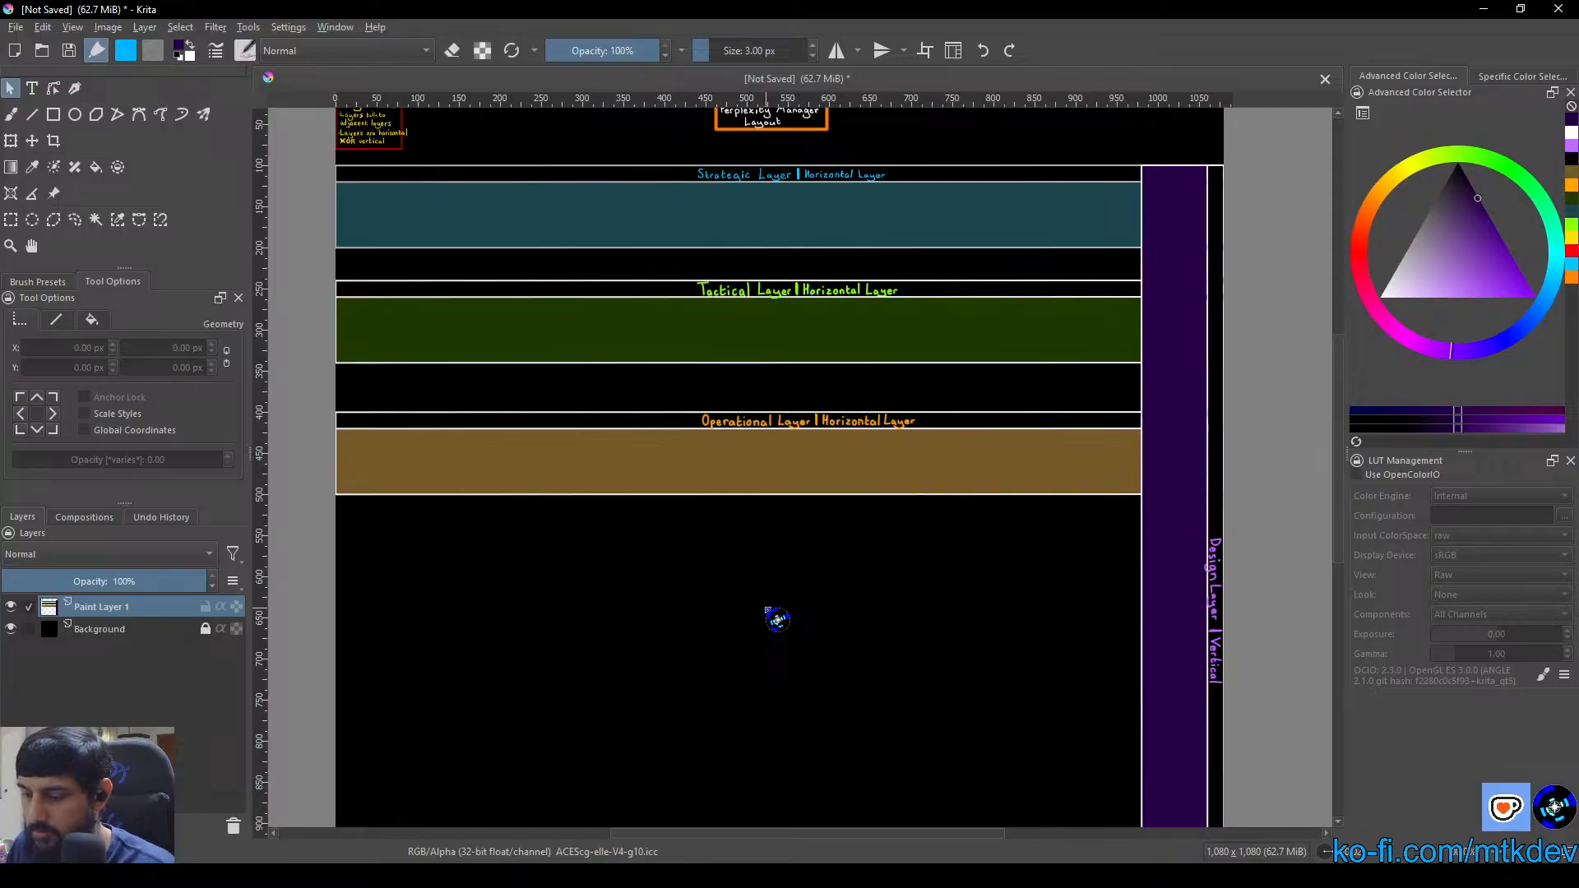
key("ctrl+s")
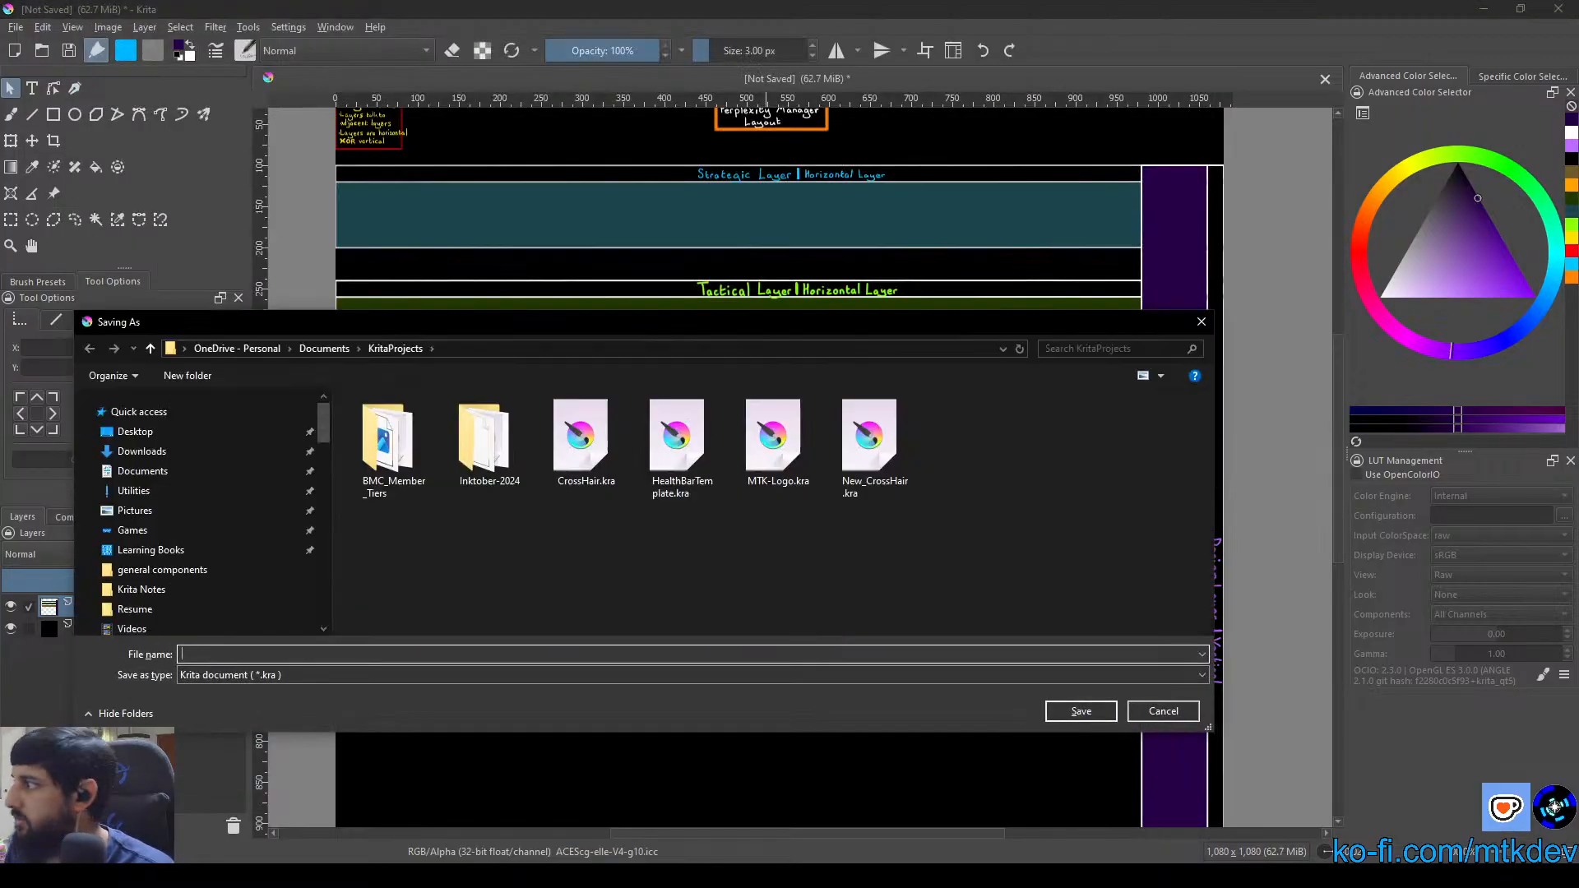
key("Escape")
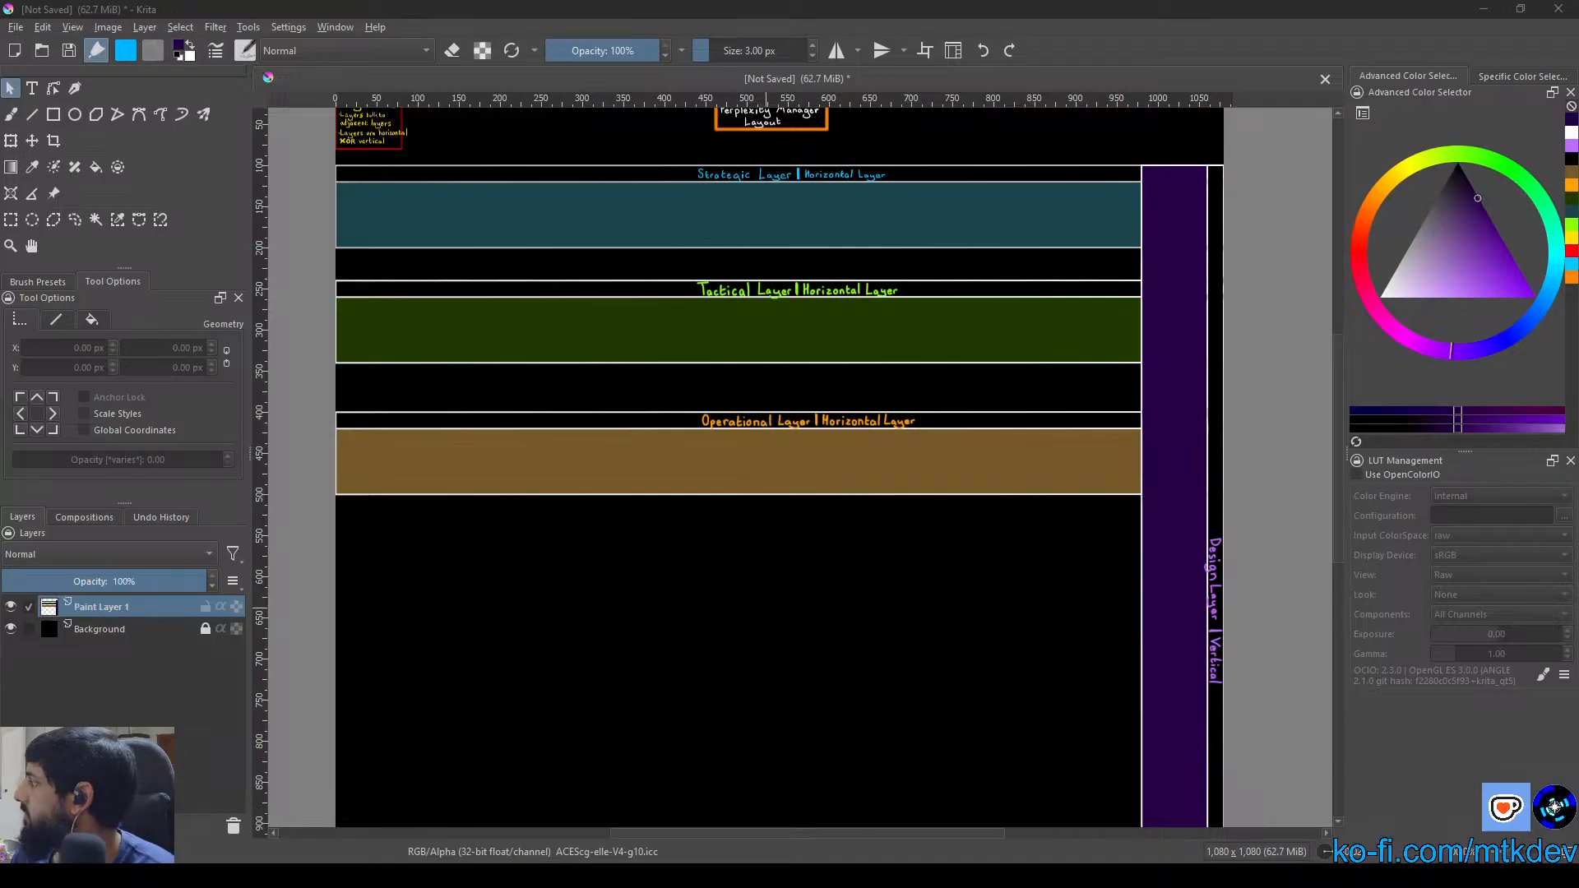
key("alt+Tab")
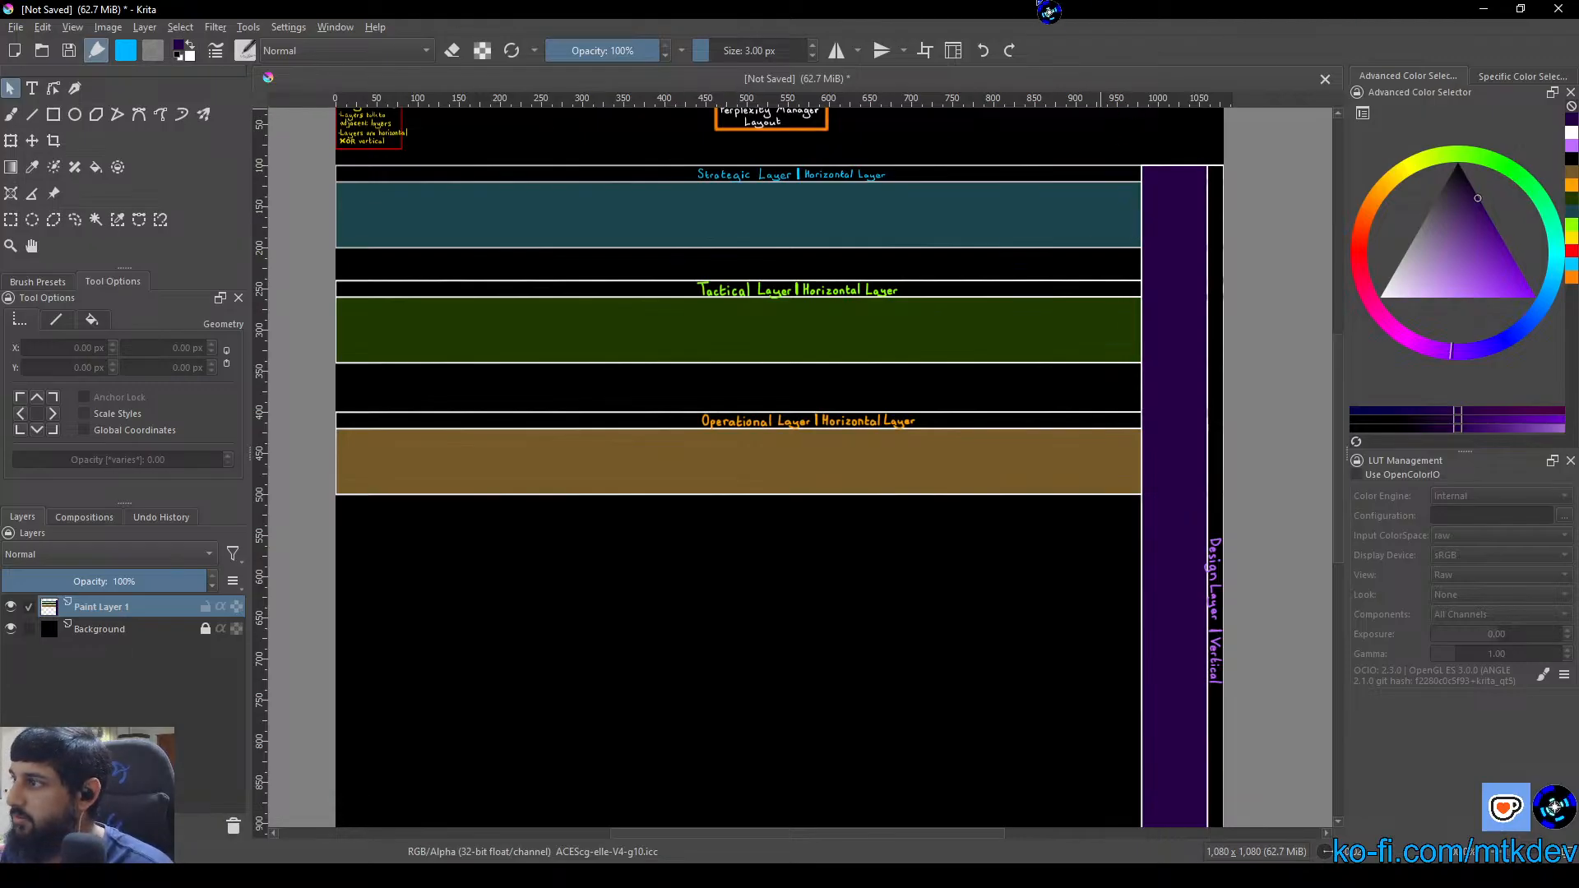
Add a new paint layer above Paint Layer 1 and name it "Arrow Layer"
left_click_drag(1055, 267, 807, 373)
scroll(701, 343, "up", 1)
scroll(711, 352, "up", 4)
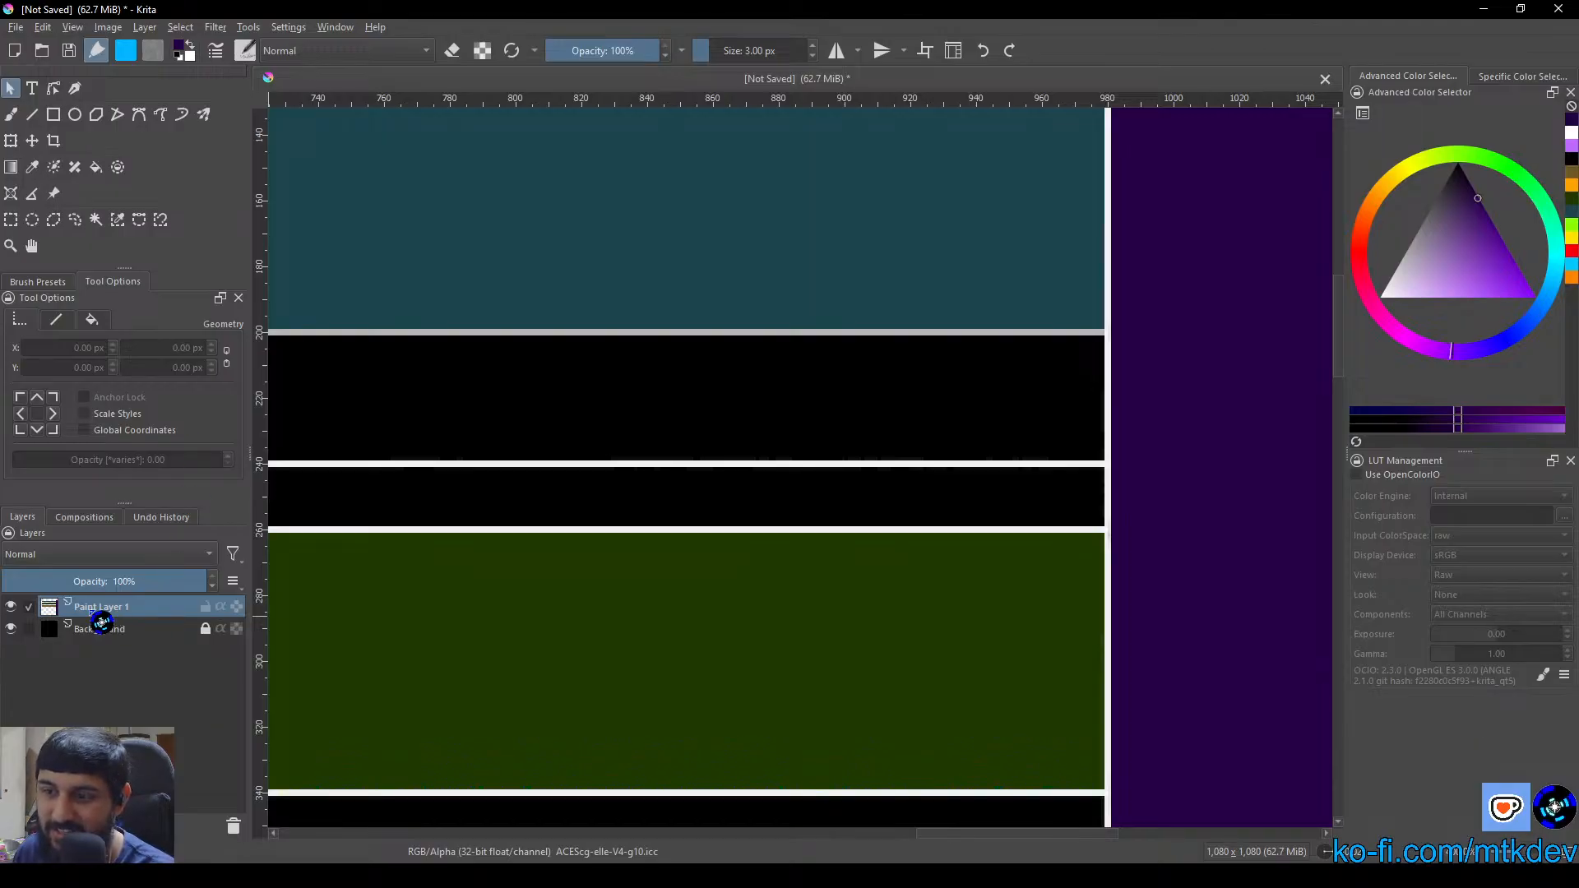
key("b")
key("Insert")
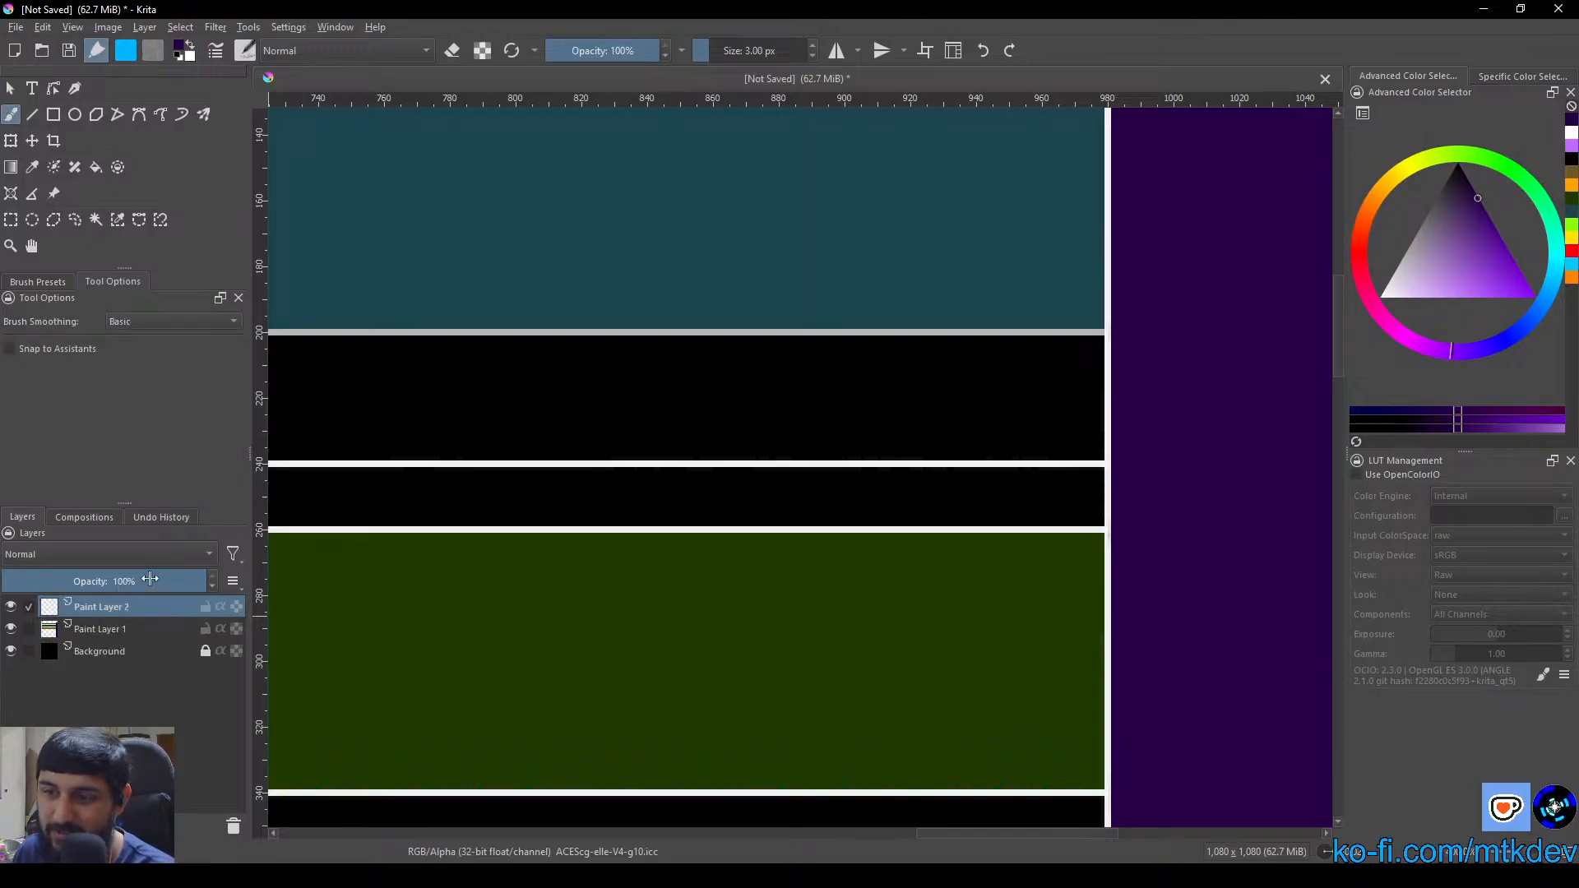
double_click(117, 612)
type("Arro")
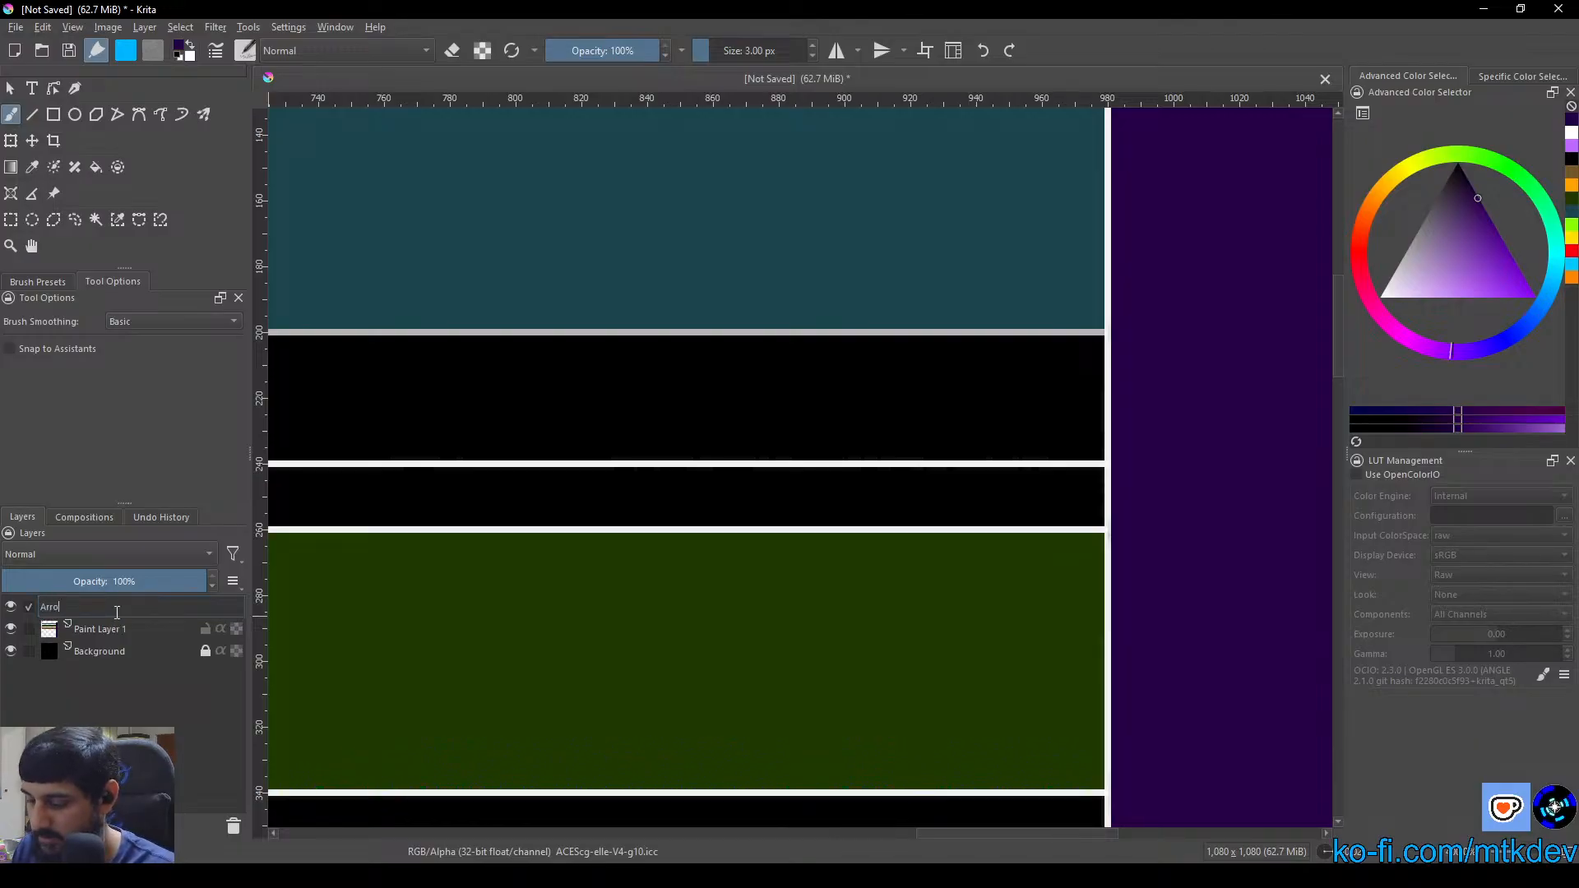
type("w La")
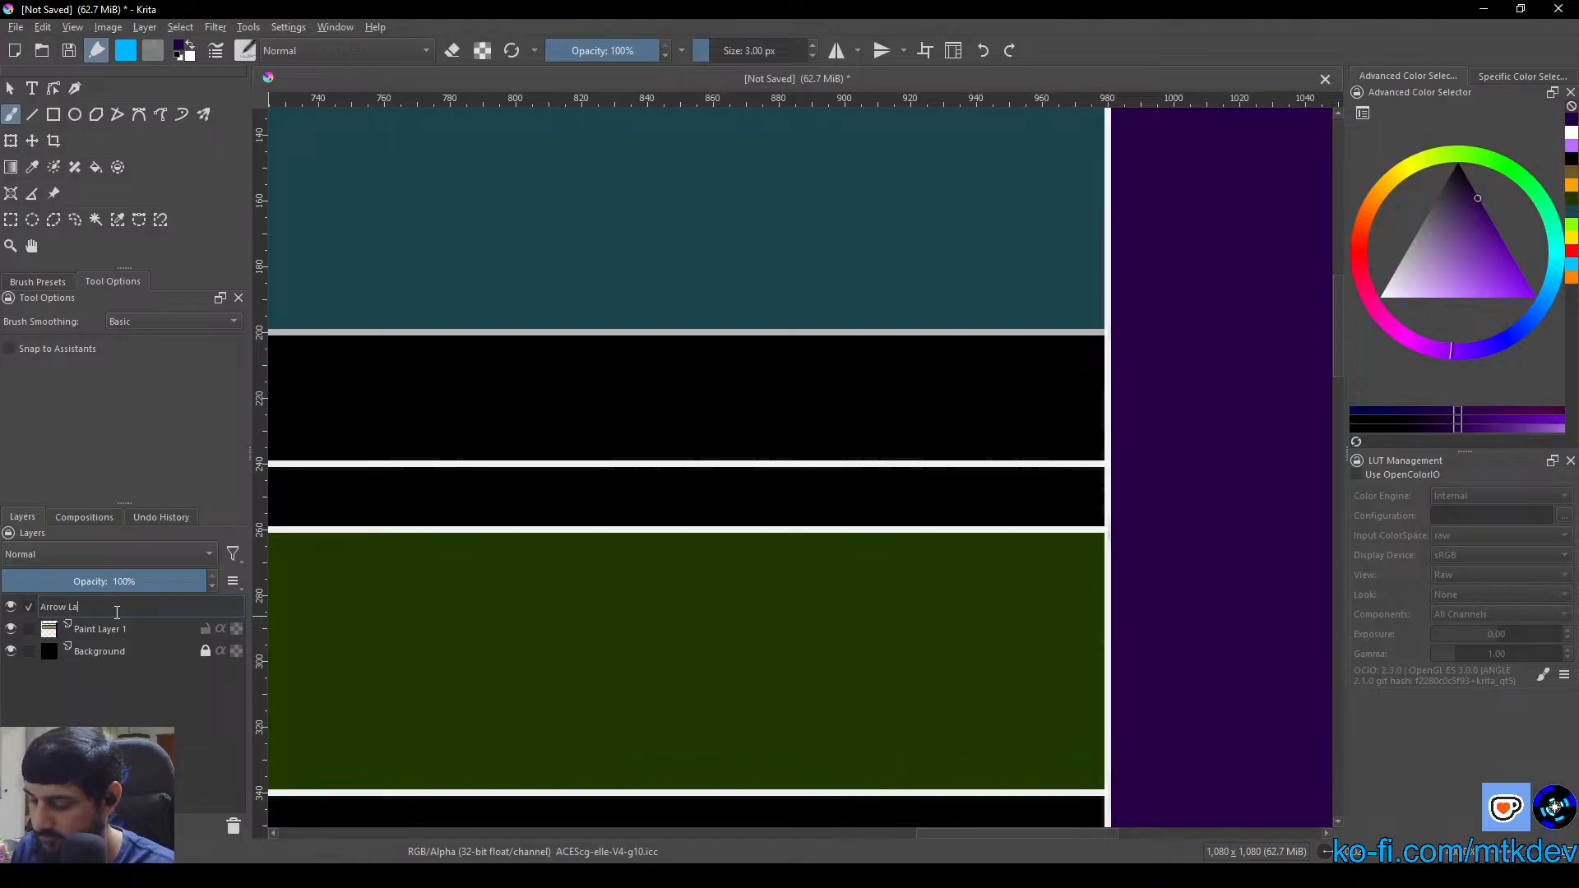
type("yer")
key("Return")
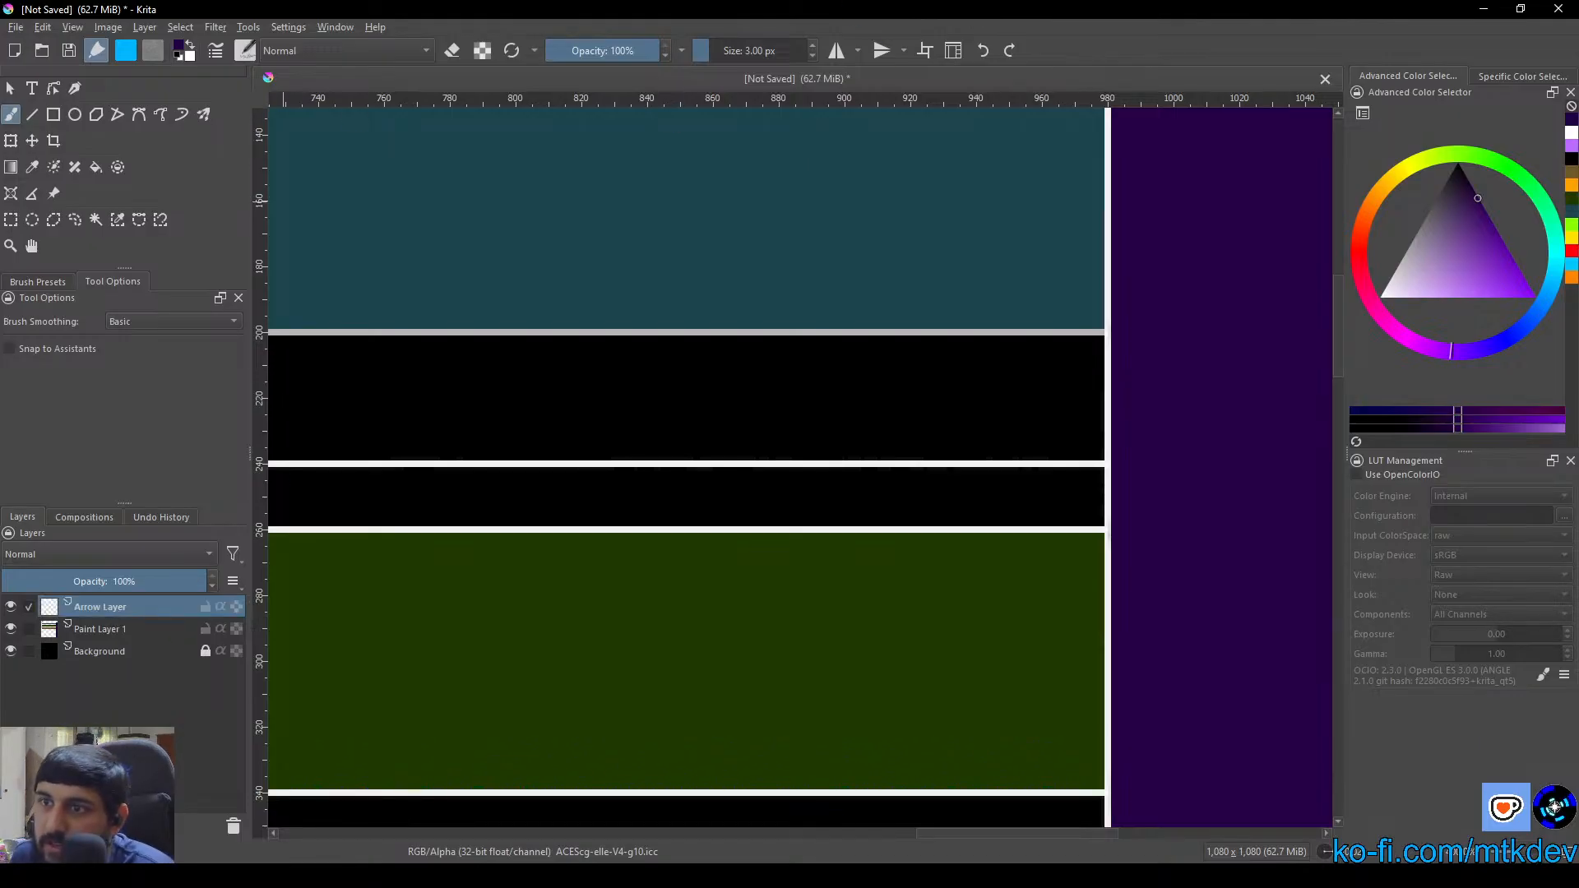
Set the brush colour to bright red for drawing in the gap between the Strategic and Tactical layers
right_click(533, 302)
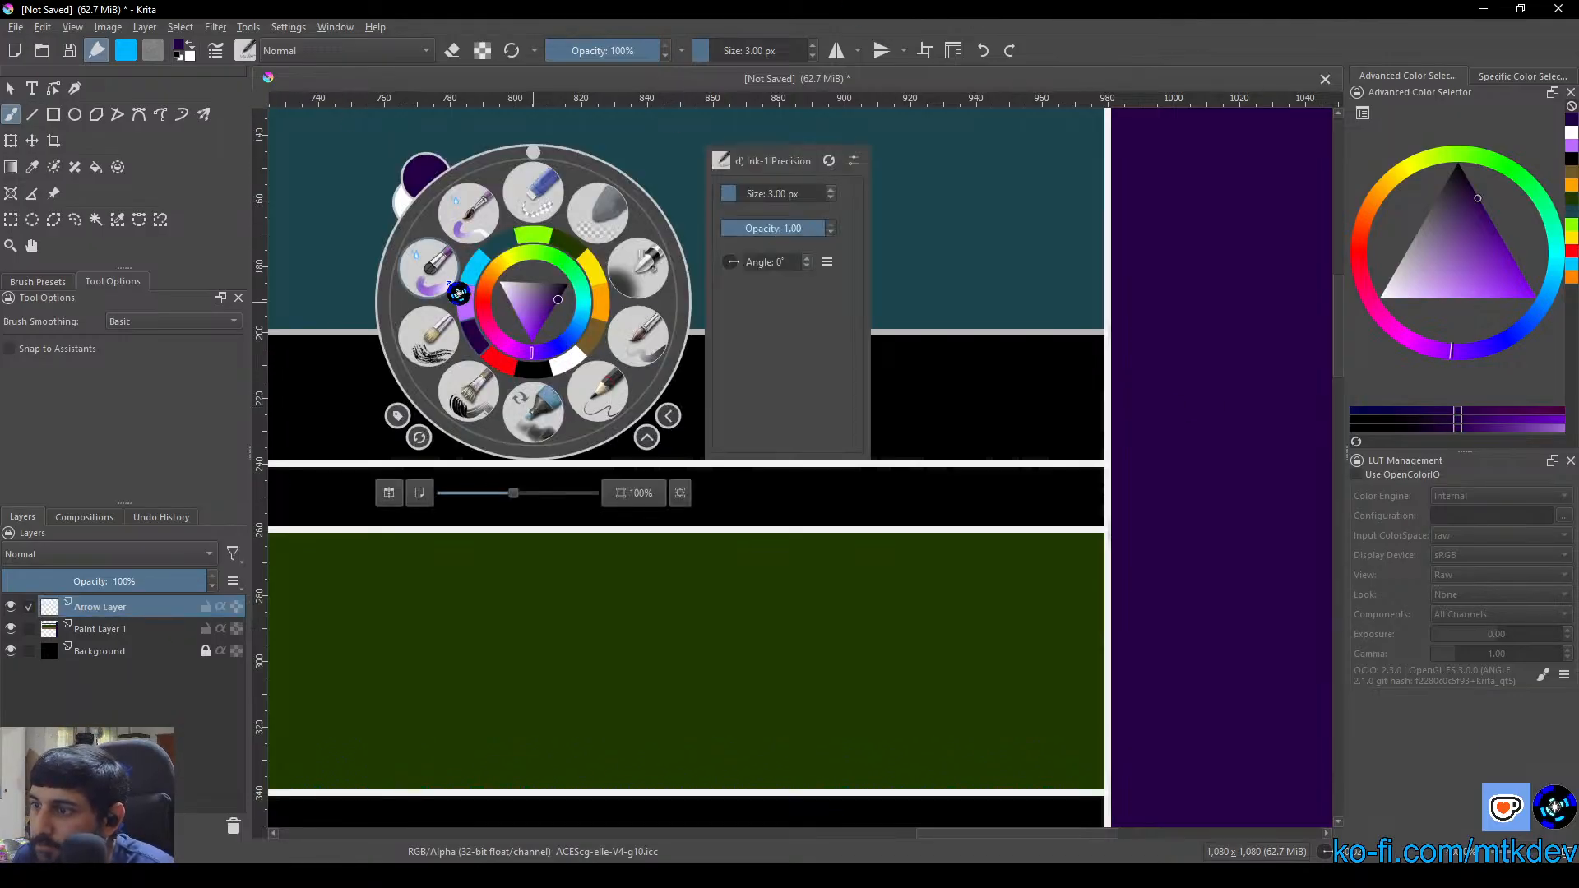
left_click(492, 303)
left_click_drag(487, 299, 481, 314)
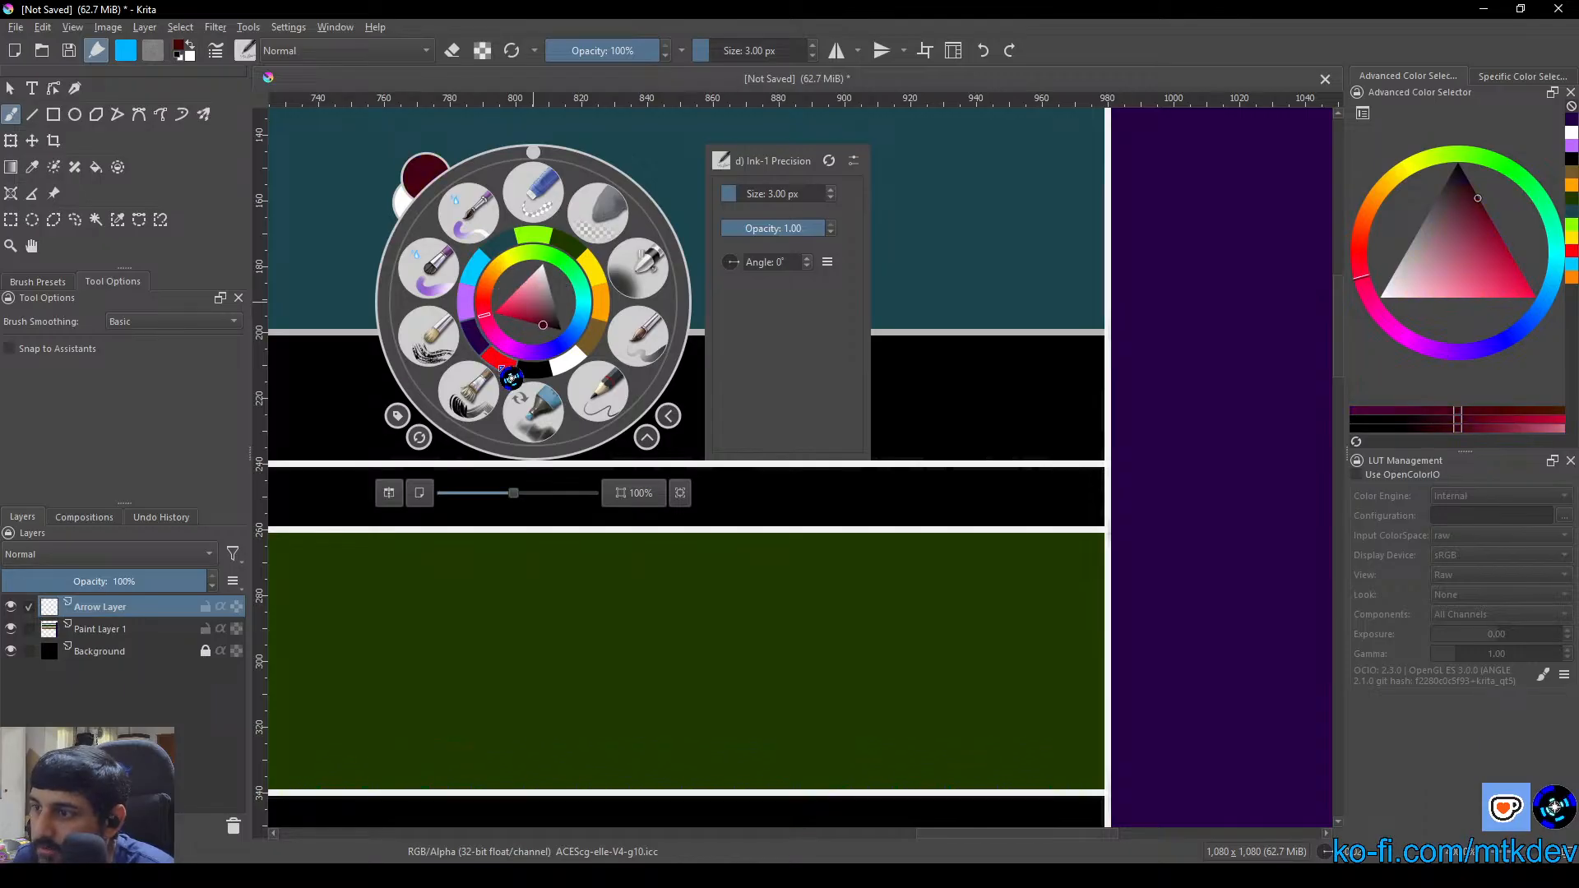
left_click(498, 361)
scroll(699, 462, "down", 2)
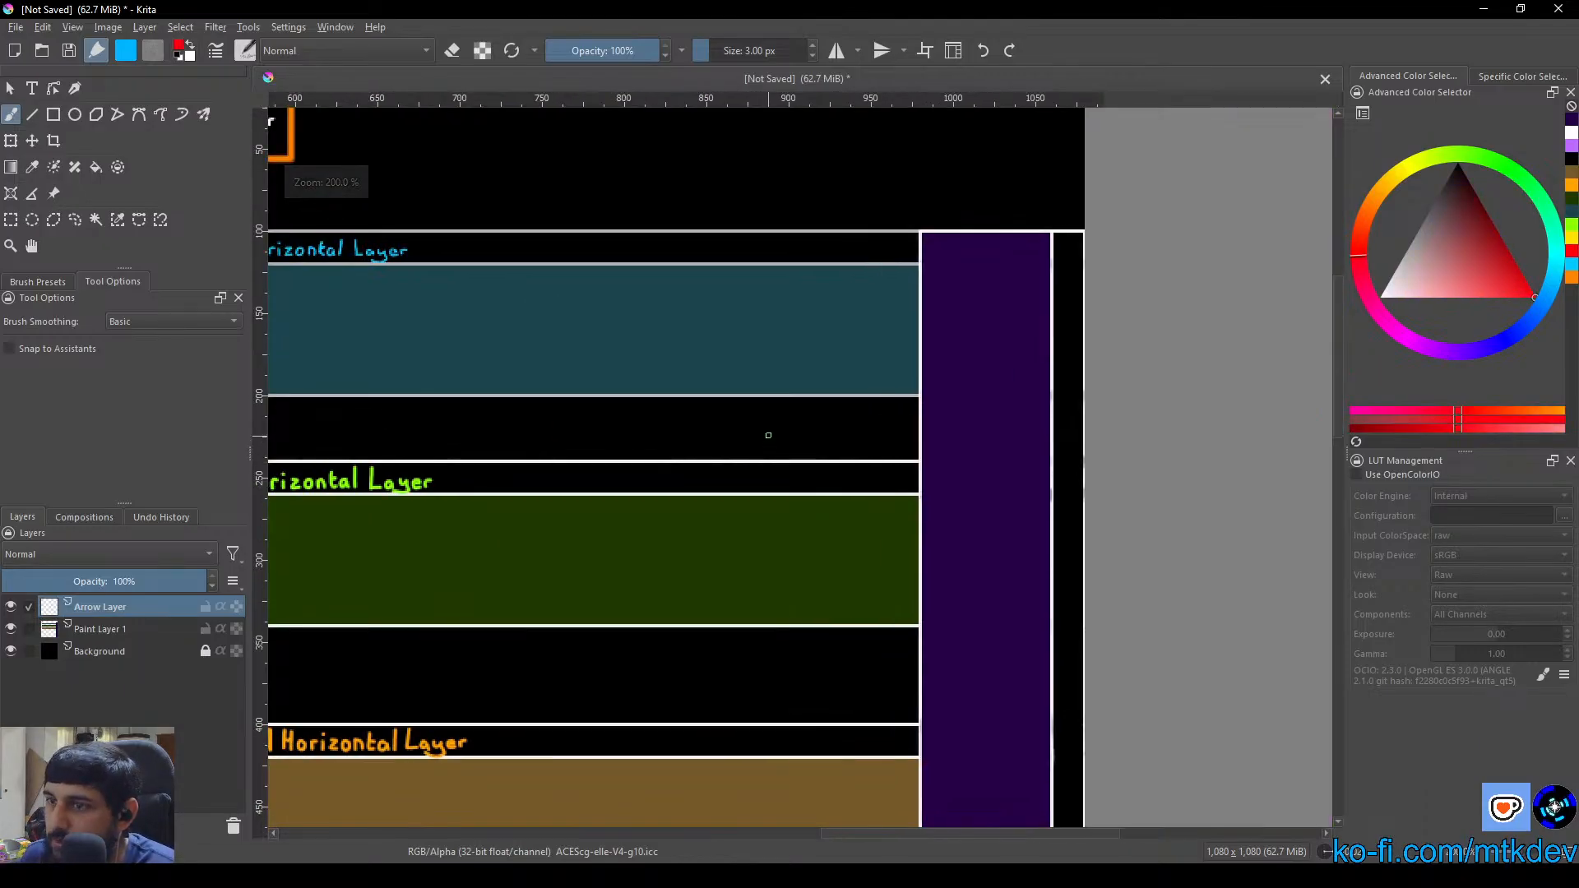
scroll(768, 426, "up", 2)
left_click_drag(315, 486, 1228, 479)
scroll(813, 492, "down", 2)
left_click_drag(915, 485, 837, 459)
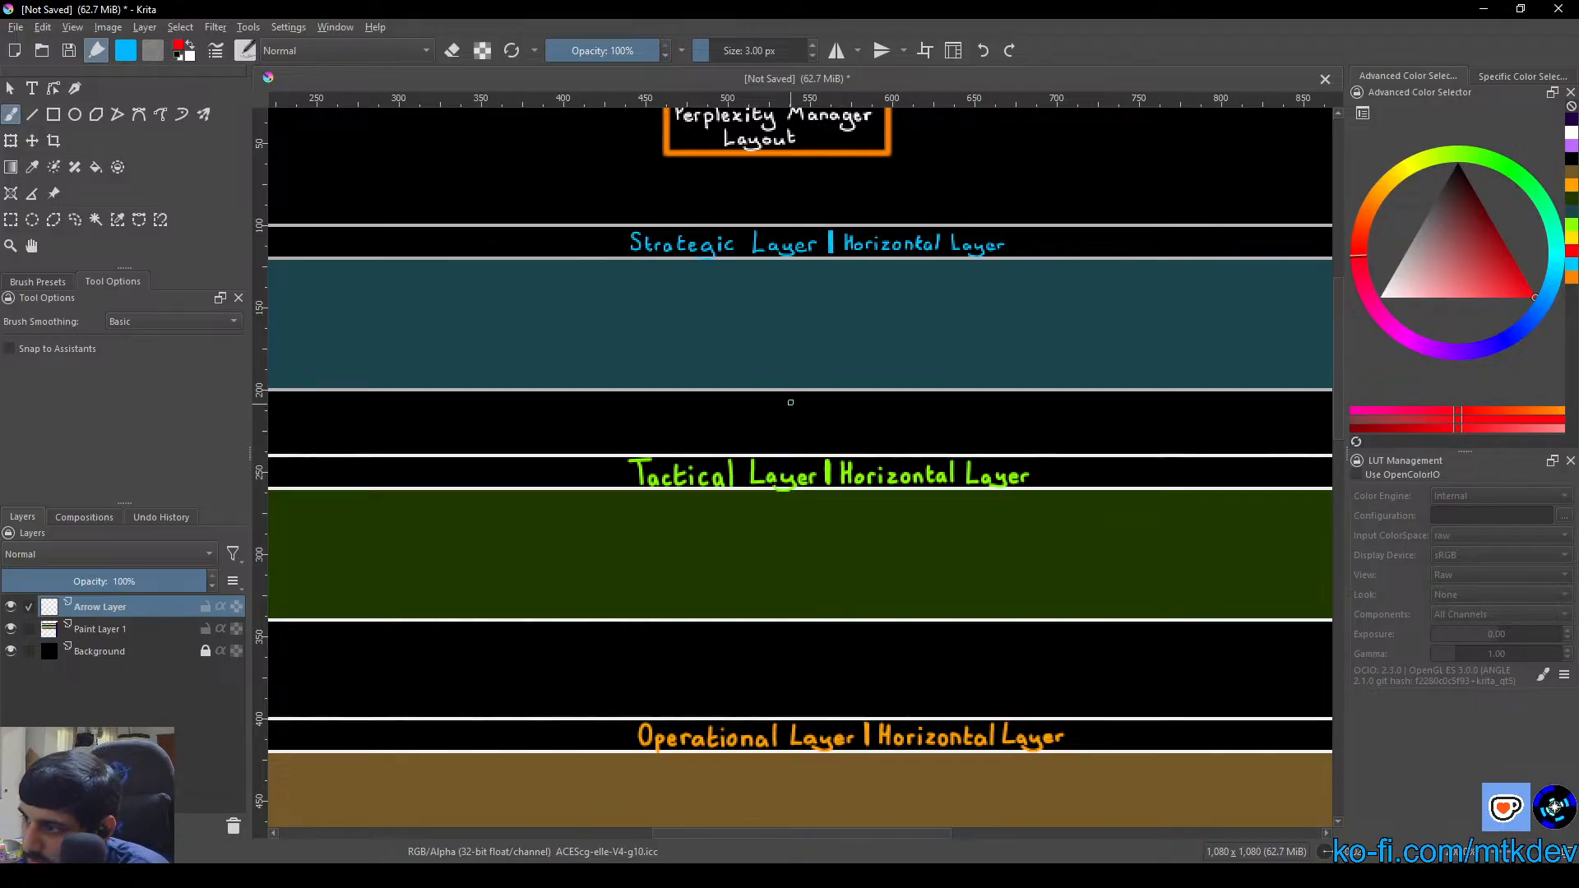
mouse_move(790, 396)
left_mouse_down()
mouse_move(792, 443)
mouse_move(788, 415)
left_mouse_up()
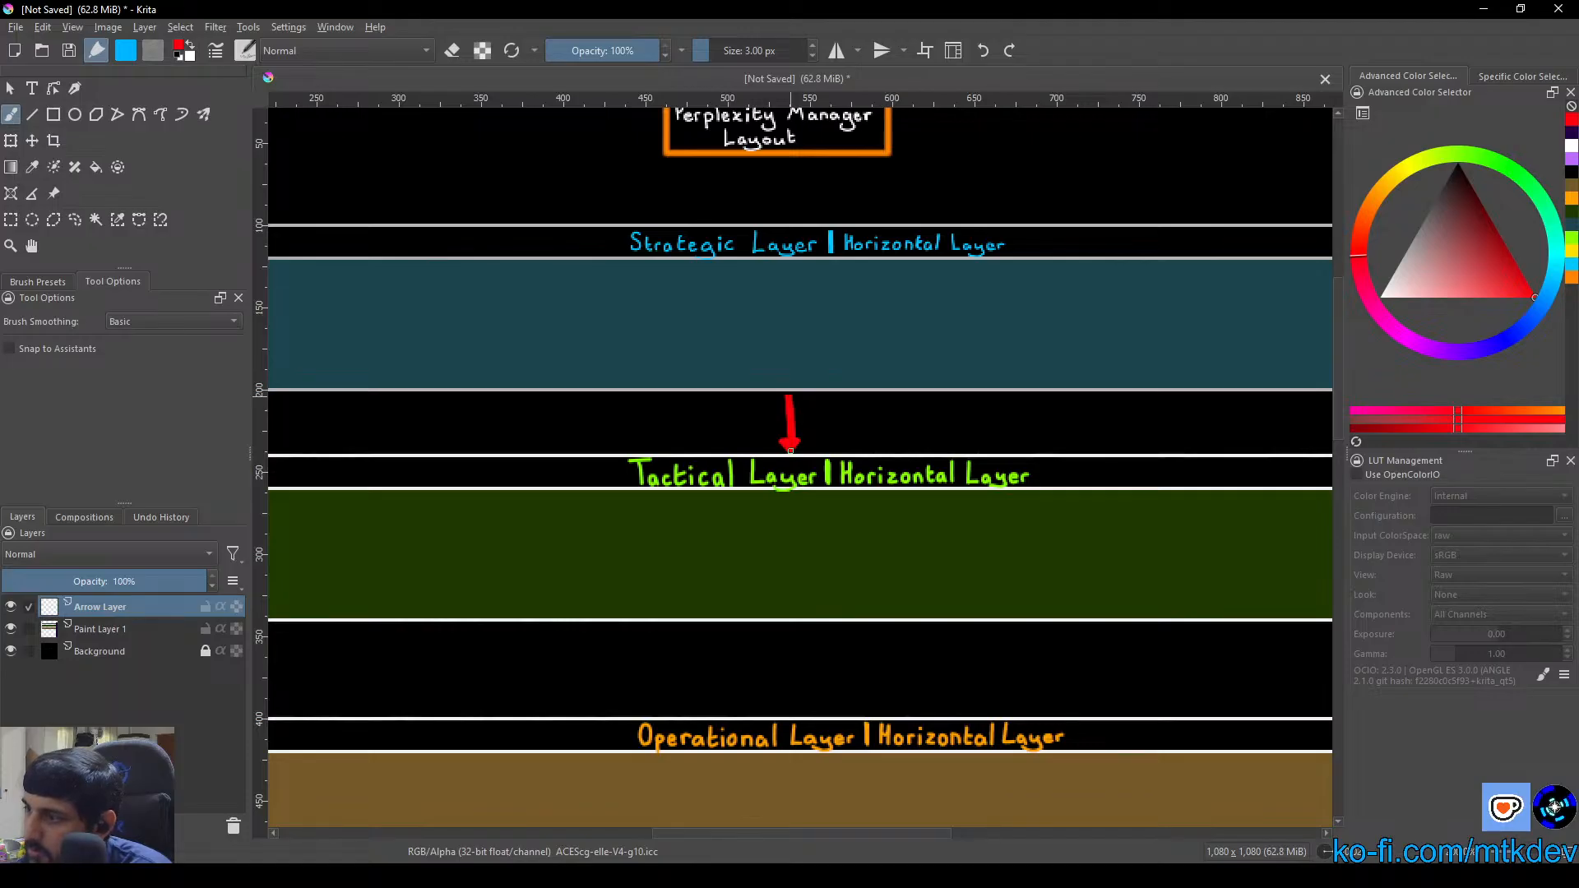
mouse_move(783, 441)
left_mouse_down()
mouse_move(805, 438)
mouse_move(794, 451)
left_mouse_up()
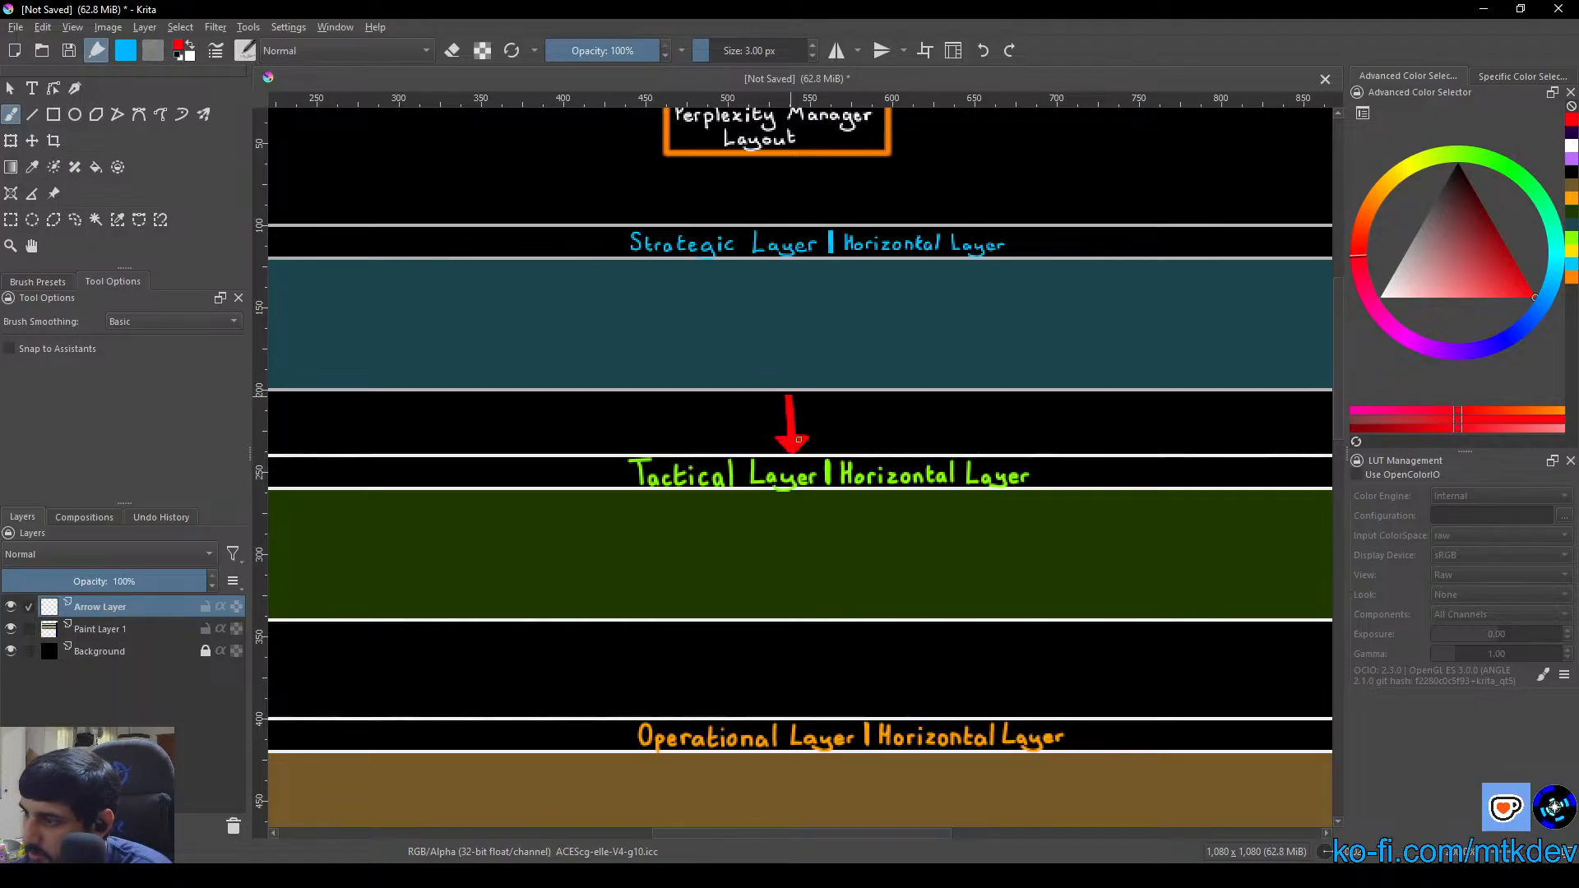
mouse_move(786, 396)
left_mouse_down()
mouse_move(772, 407)
mouse_move(810, 407)
left_mouse_up()
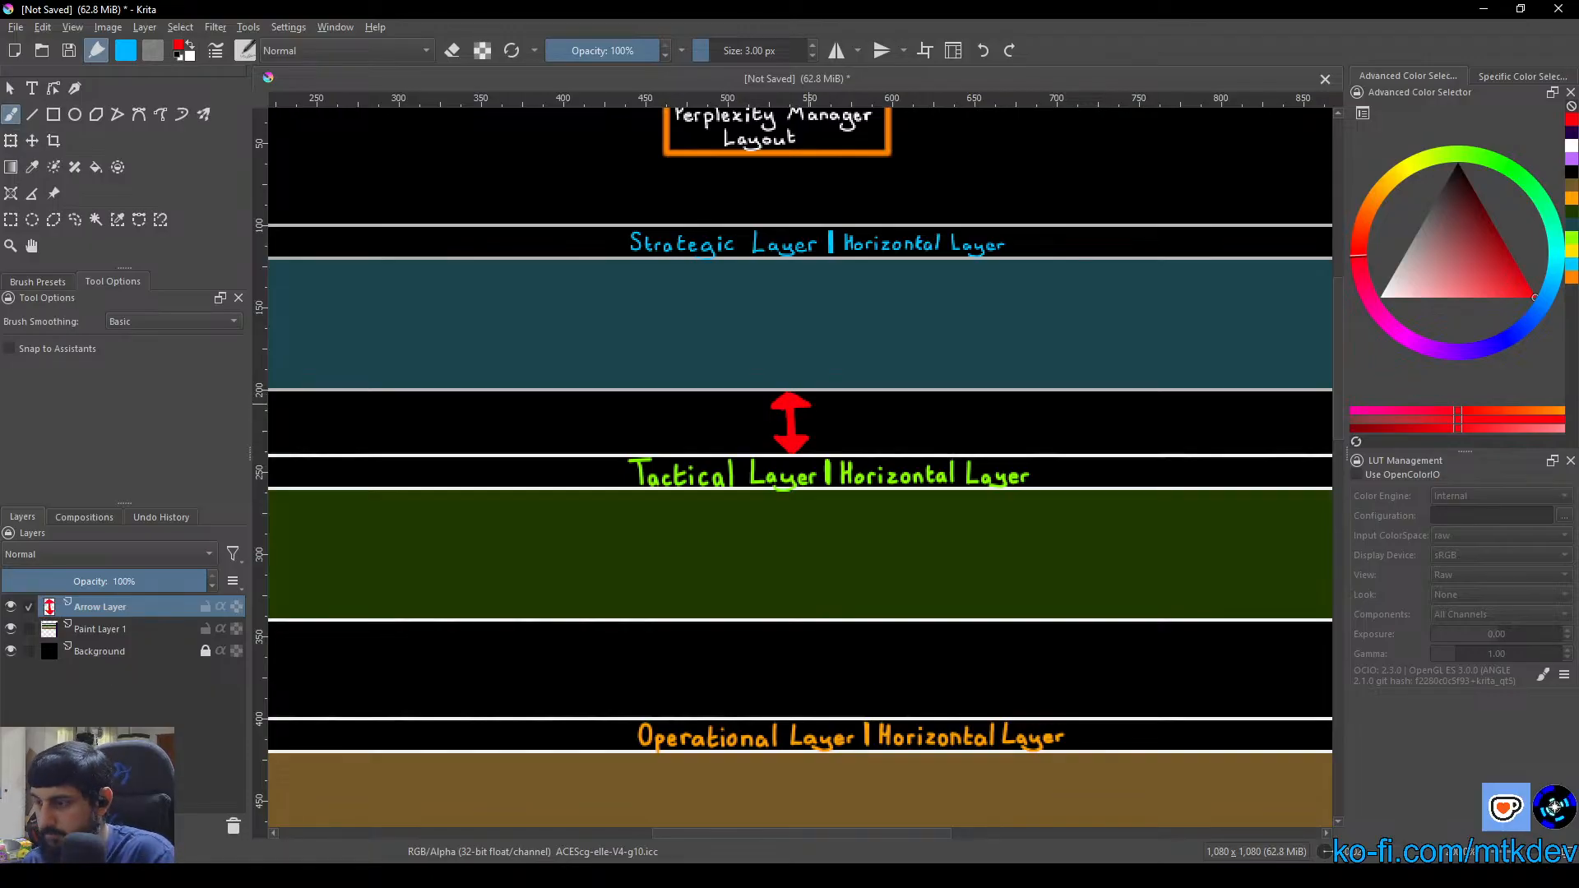
key("ctrl+z")
key("ctrl+z")
key("ctrl+z")
key("ctrl+z")
key("ctrl+z")
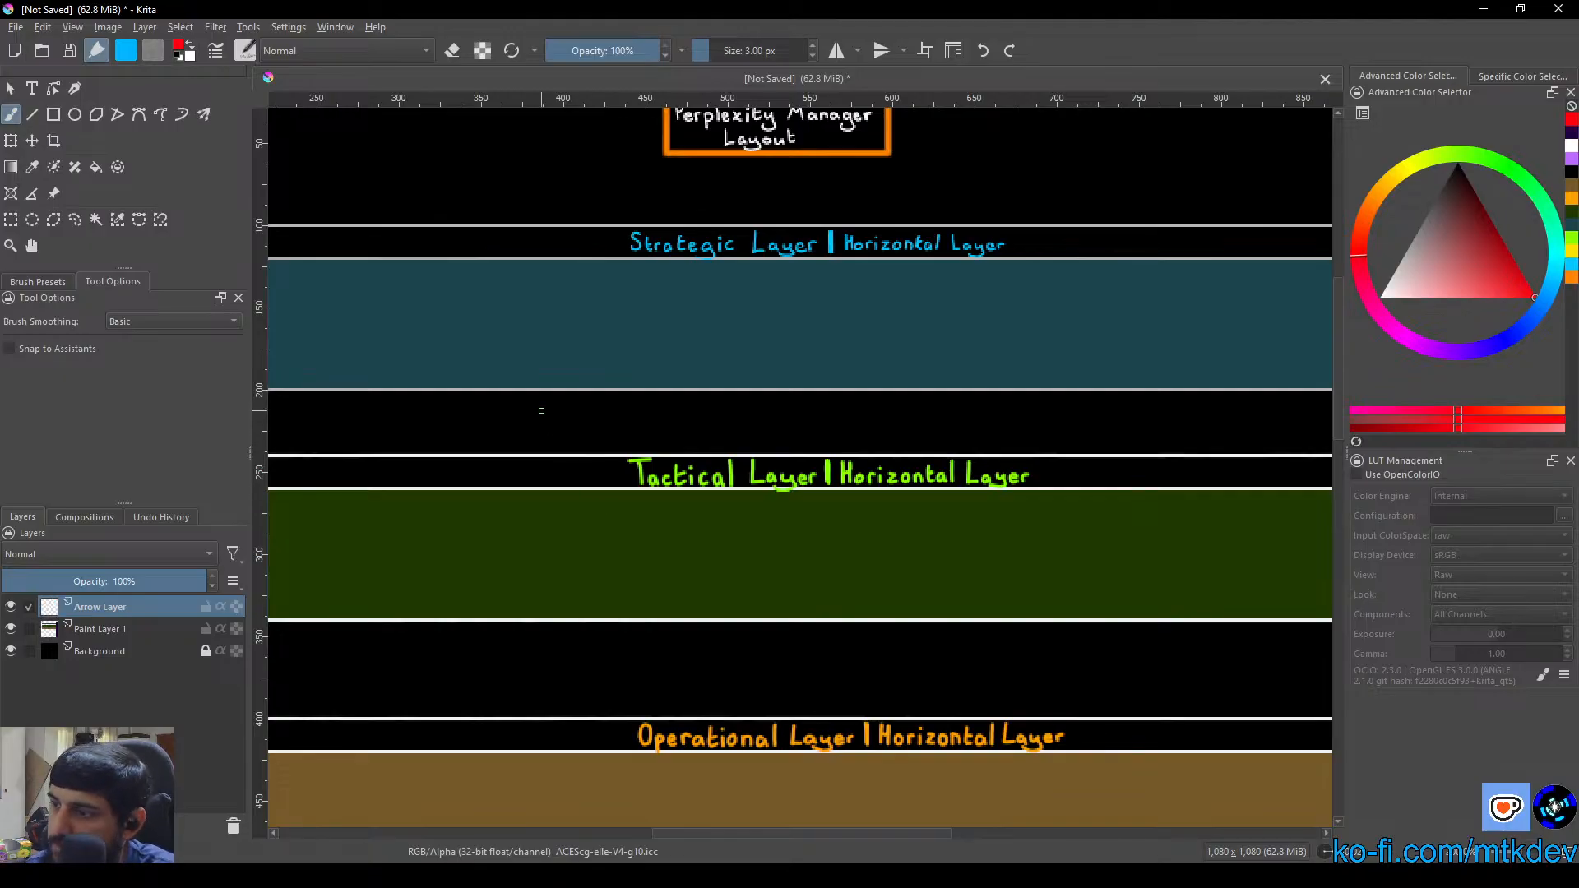
Draw a filled red downward arrow from the Strategic to the Tactical layer and hand-letter "Brief" beside it
mouse_move(495, 397)
left_mouse_down()
mouse_move(499, 447)
mouse_move(486, 424)
mouse_move(509, 428)
mouse_move(489, 432)
left_mouse_up()
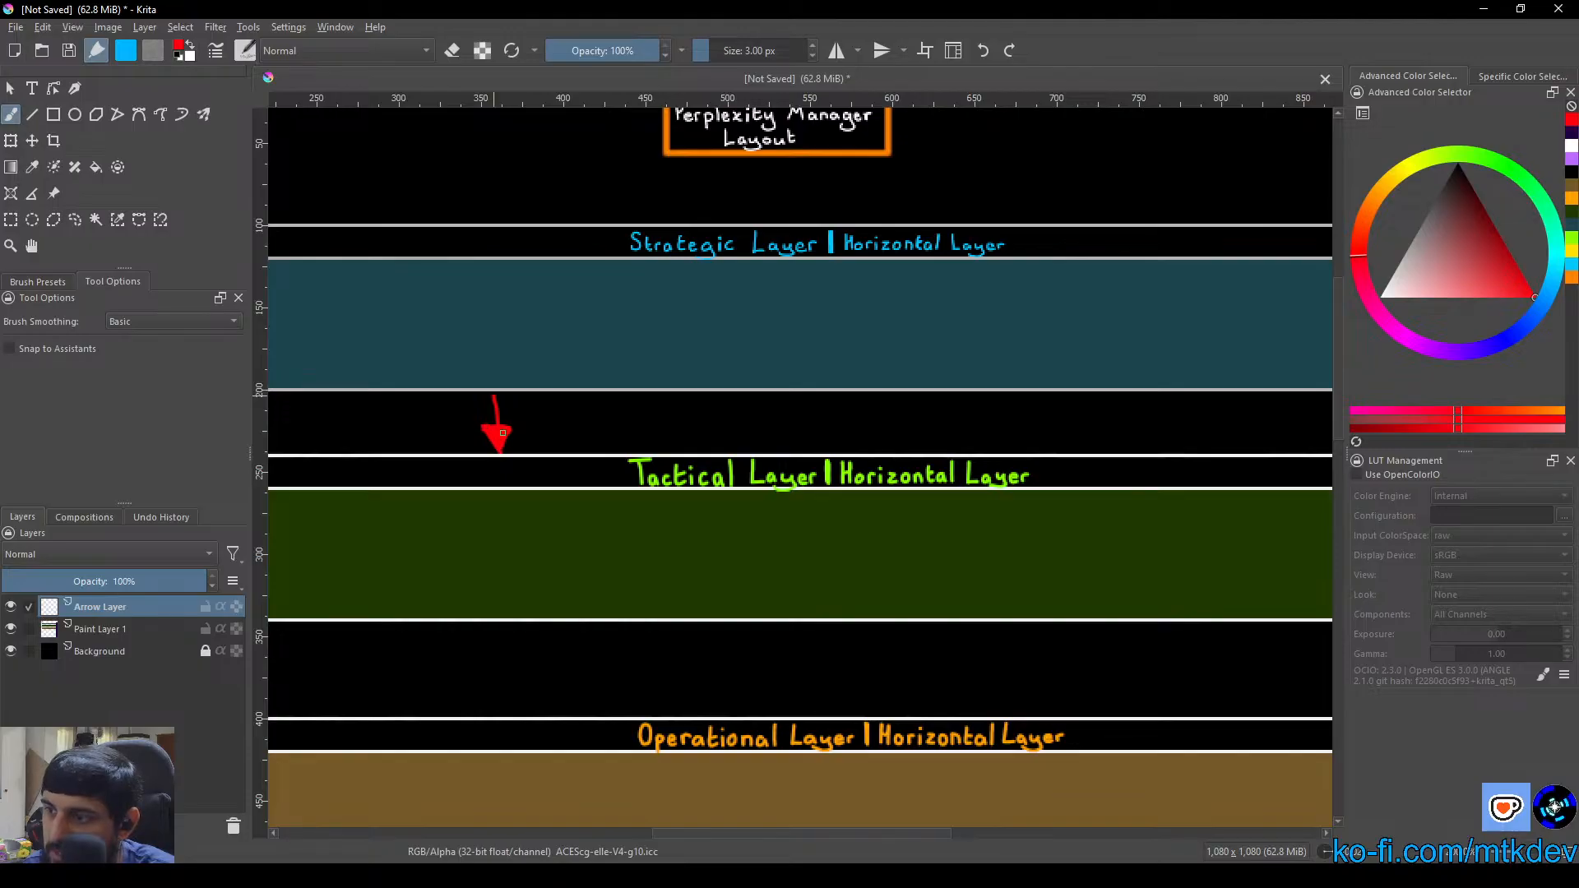
mouse_move(503, 426)
left_mouse_down()
mouse_move(500, 402)
mouse_move(497, 435)
left_mouse_up()
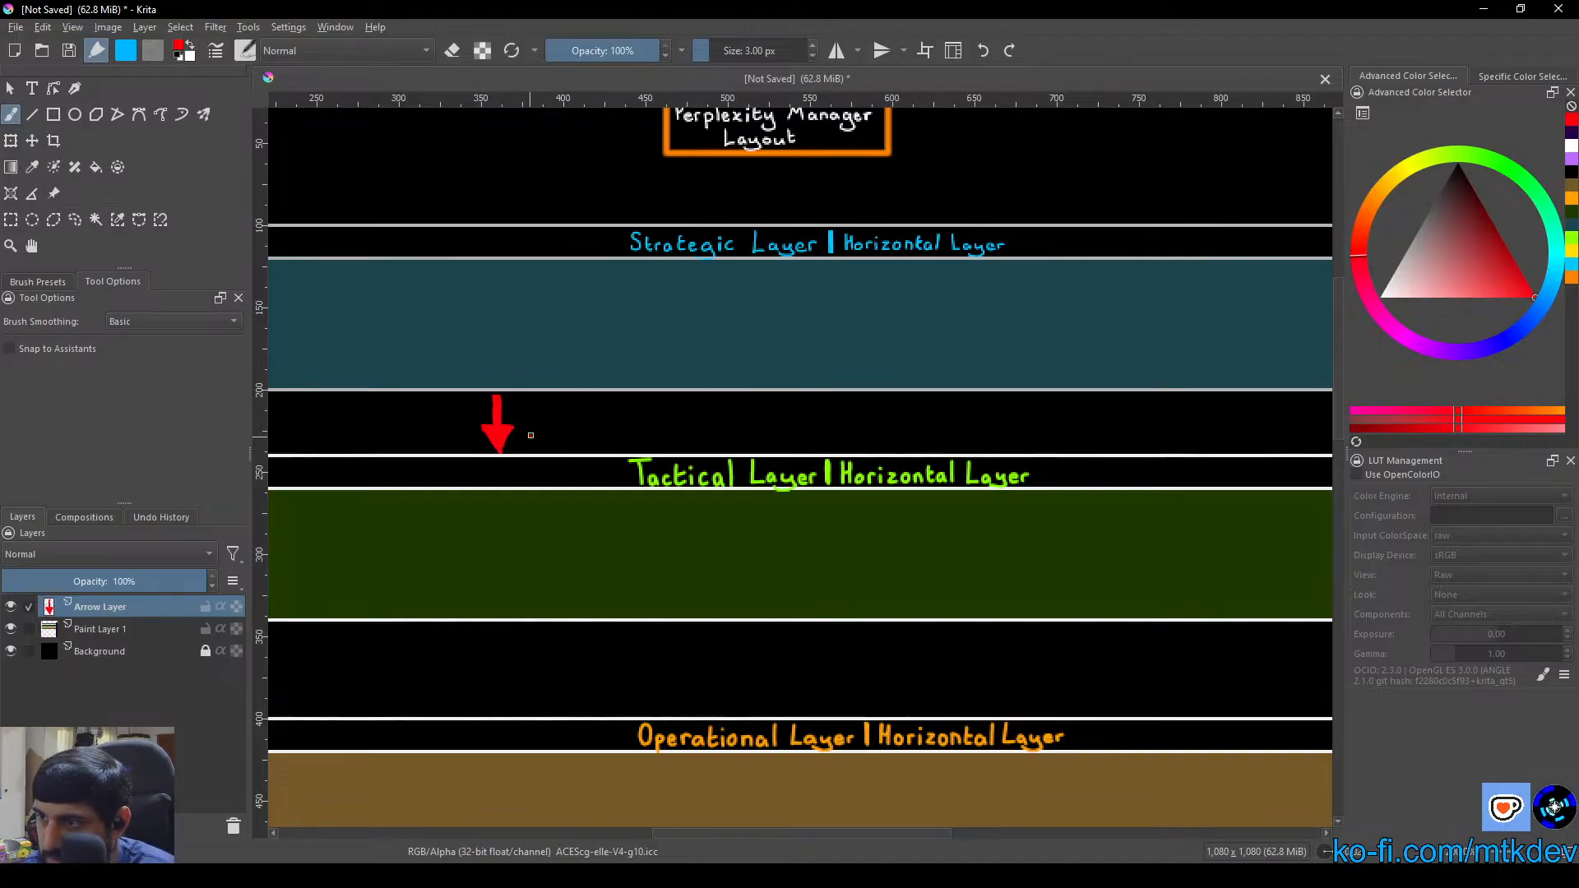
mouse_move(530, 439)
left_mouse_down()
mouse_move(530, 405)
mouse_move(537, 438)
mouse_move(569, 416)
mouse_move(570, 438)
mouse_move(582, 419)
mouse_move(593, 436)
mouse_move(599, 400)
mouse_move(597, 437)
left_mouse_up()
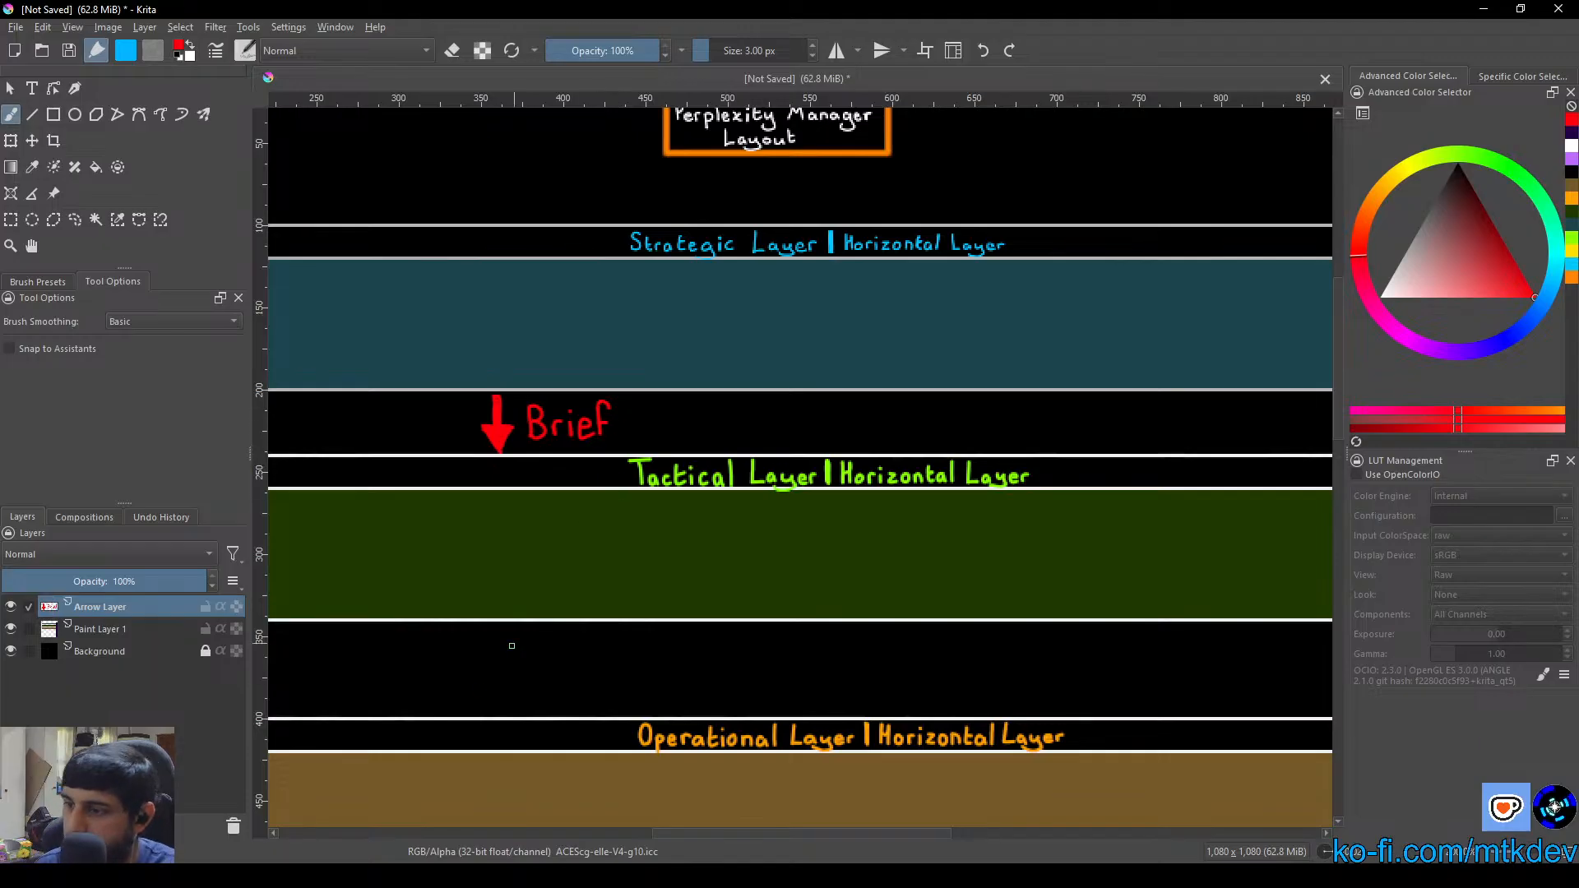
Draw a second red downward arrow from the Tactical to the Operational layer and hand-letter "Brief" beside it
mouse_move(492, 637)
left_mouse_down()
mouse_move(487, 696)
mouse_move(515, 689)
mouse_move(481, 686)
mouse_move(503, 687)
mouse_move(496, 700)
mouse_move(495, 638)
mouse_move(494, 696)
left_mouse_up()
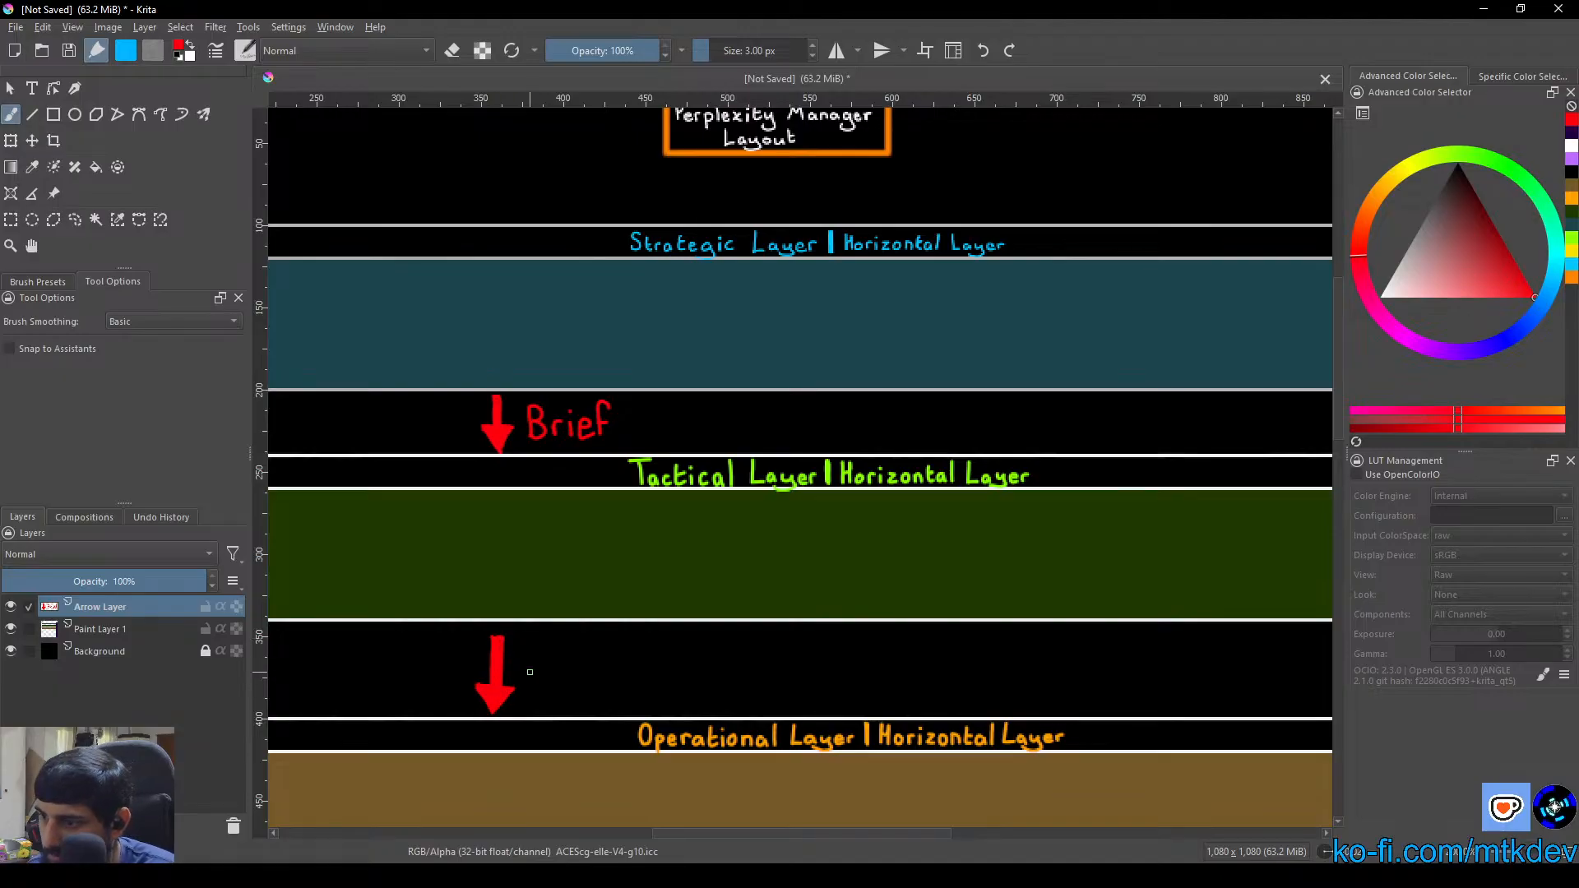
mouse_move(530, 672)
left_mouse_down()
mouse_move(541, 641)
mouse_move(527, 676)
mouse_move(568, 655)
mouse_move(574, 676)
mouse_move(594, 656)
mouse_move(592, 674)
mouse_move(614, 638)
mouse_move(604, 675)
left_mouse_up()
left_click_drag(598, 663, 603, 664)
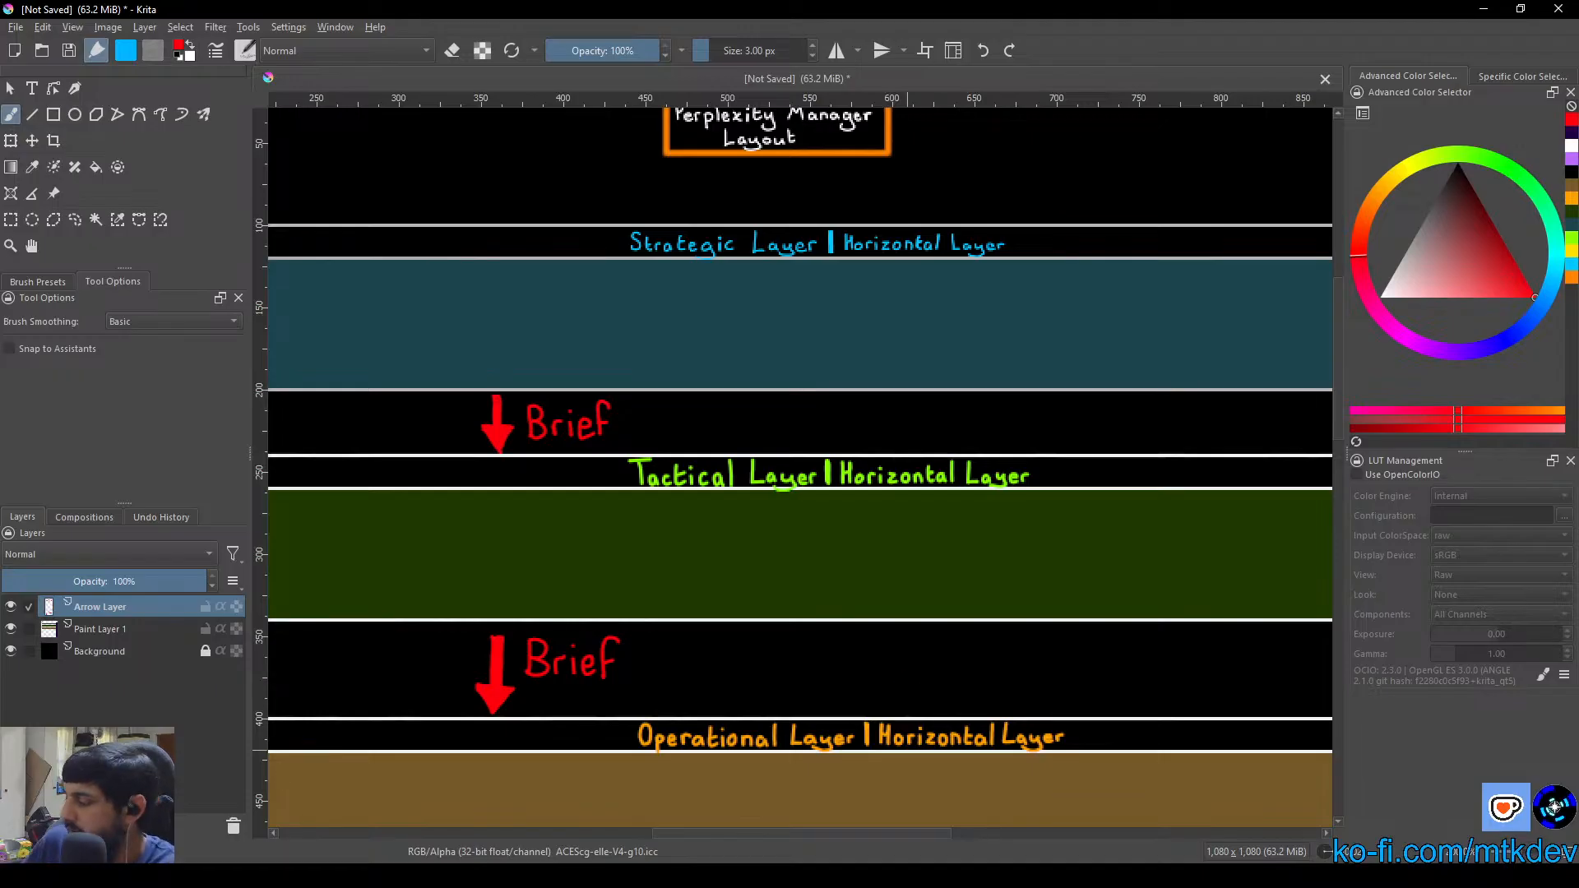
Draw a lime green upward arrow from the Operational Layer strip to the Tactical layer with the 3 px brush
scroll(1178, 557, "down", 1)
scroll(977, 604, "down", 1)
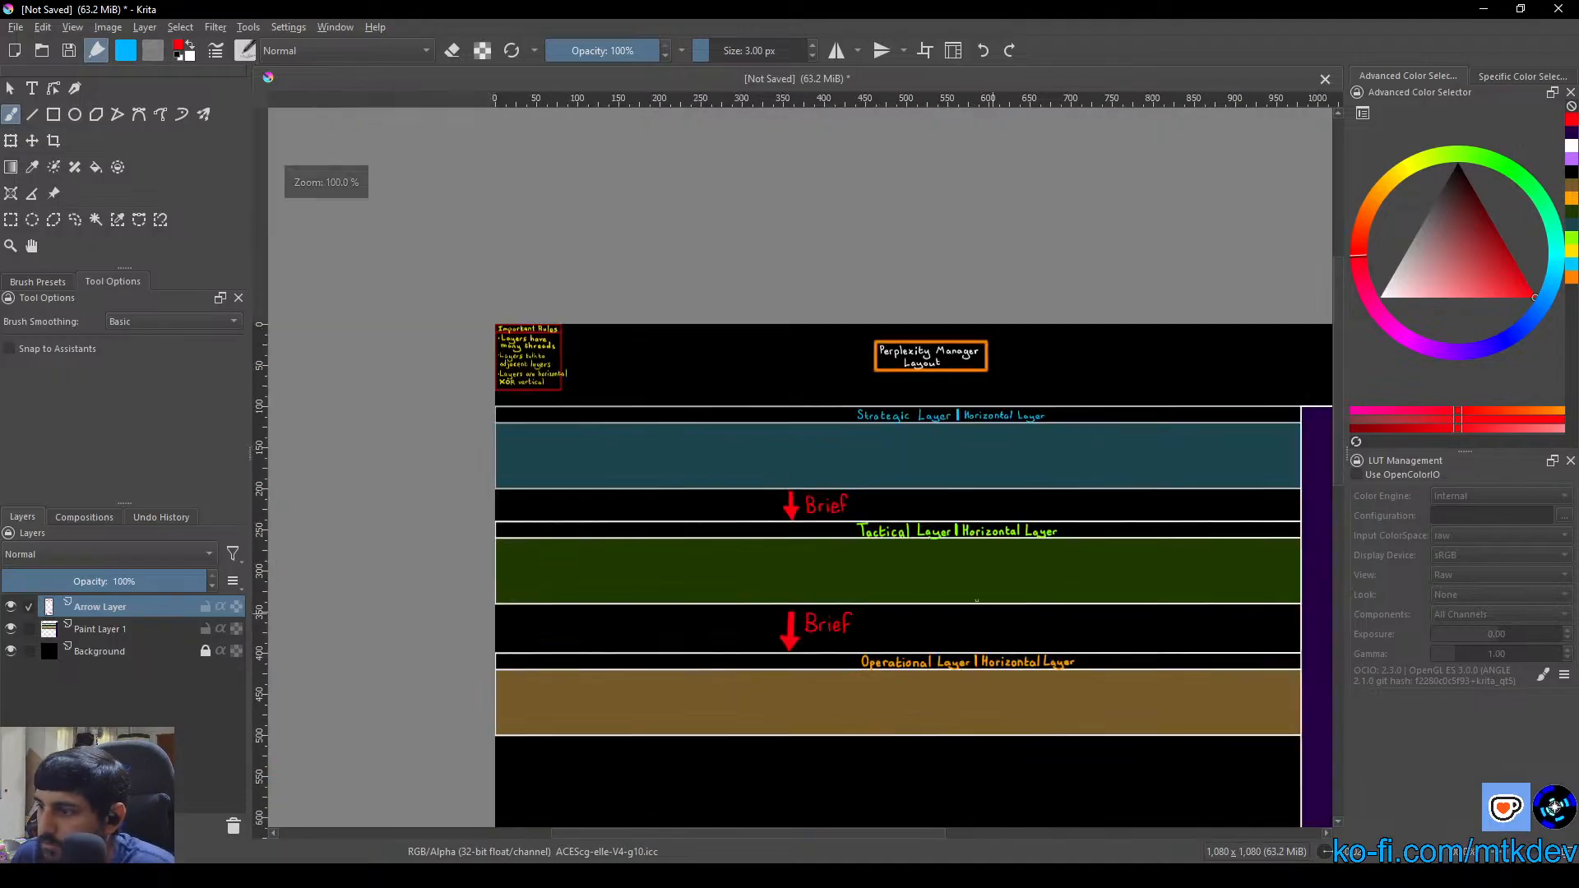
left_click_drag(970, 599, 681, 507)
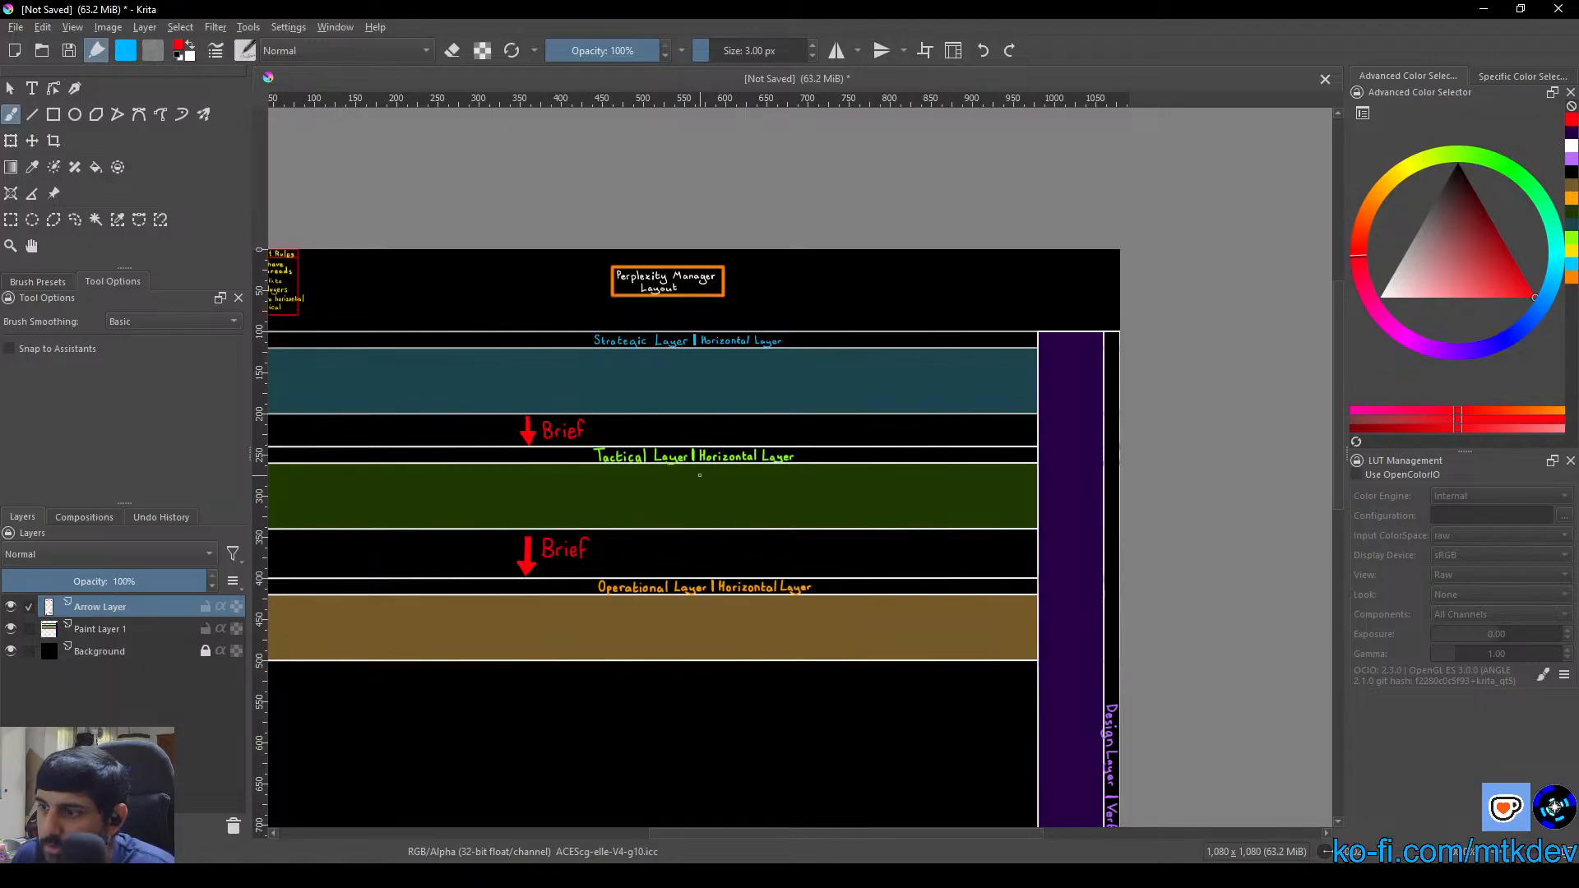
scroll(700, 475, "up", 2)
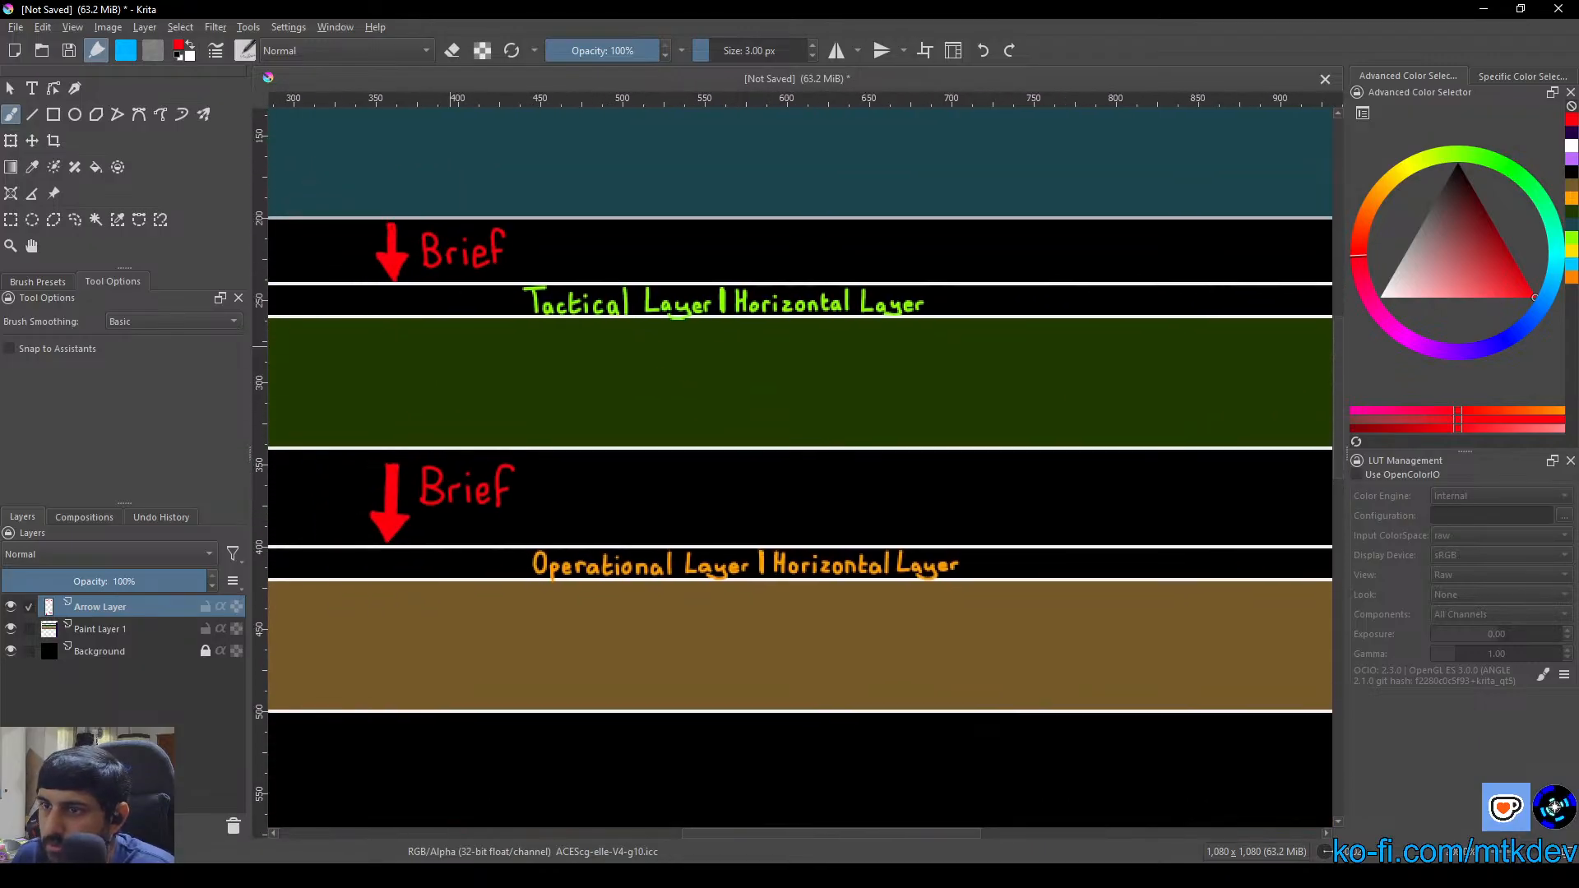
right_click(676, 489)
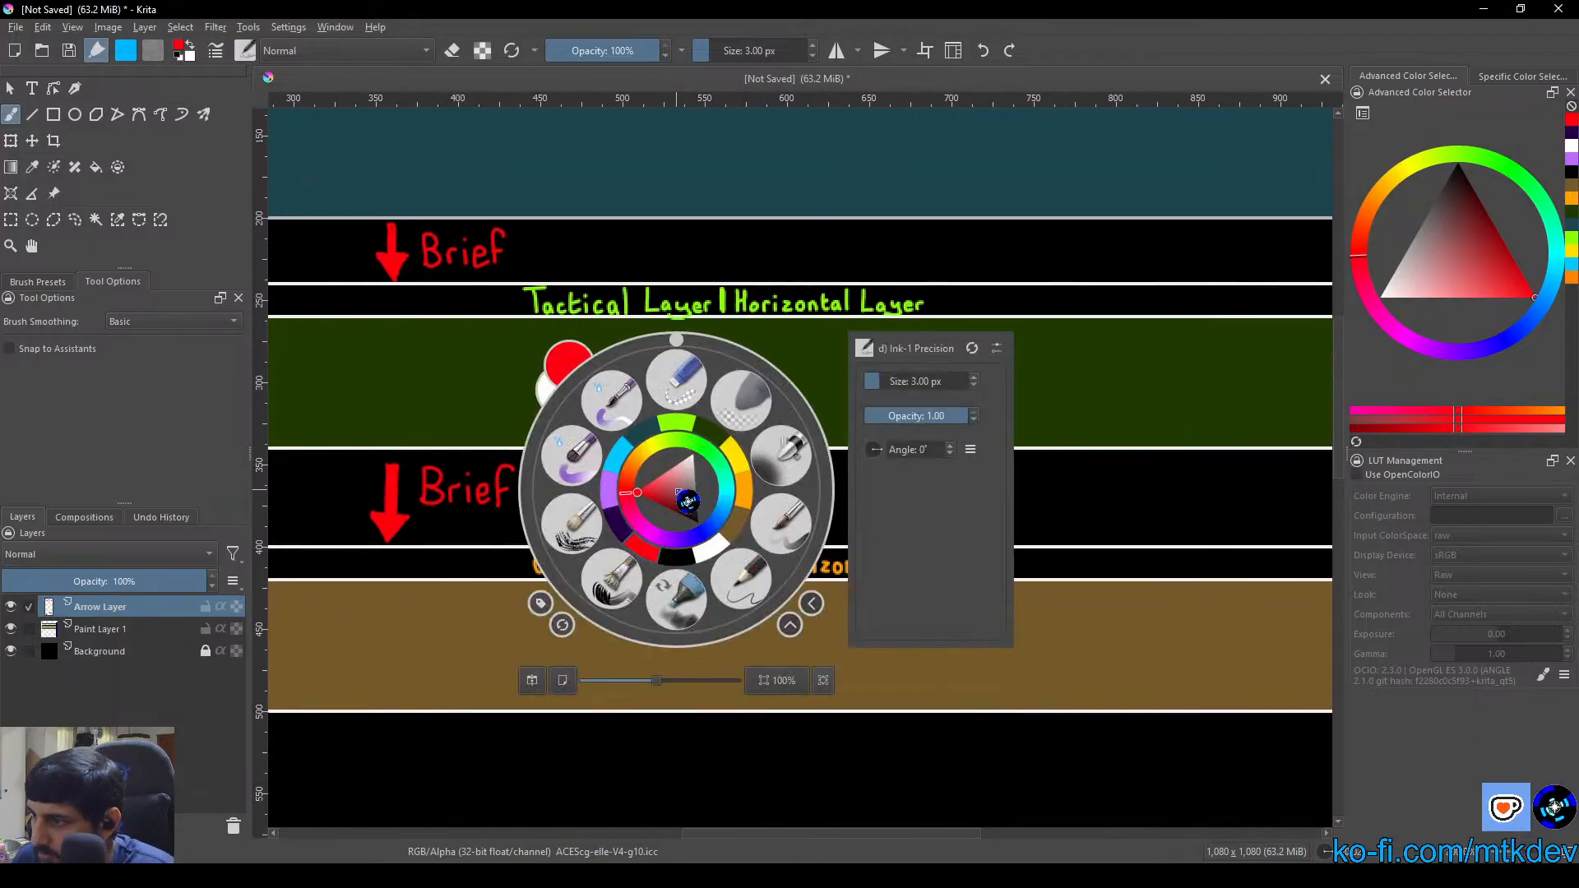
left_click(693, 425)
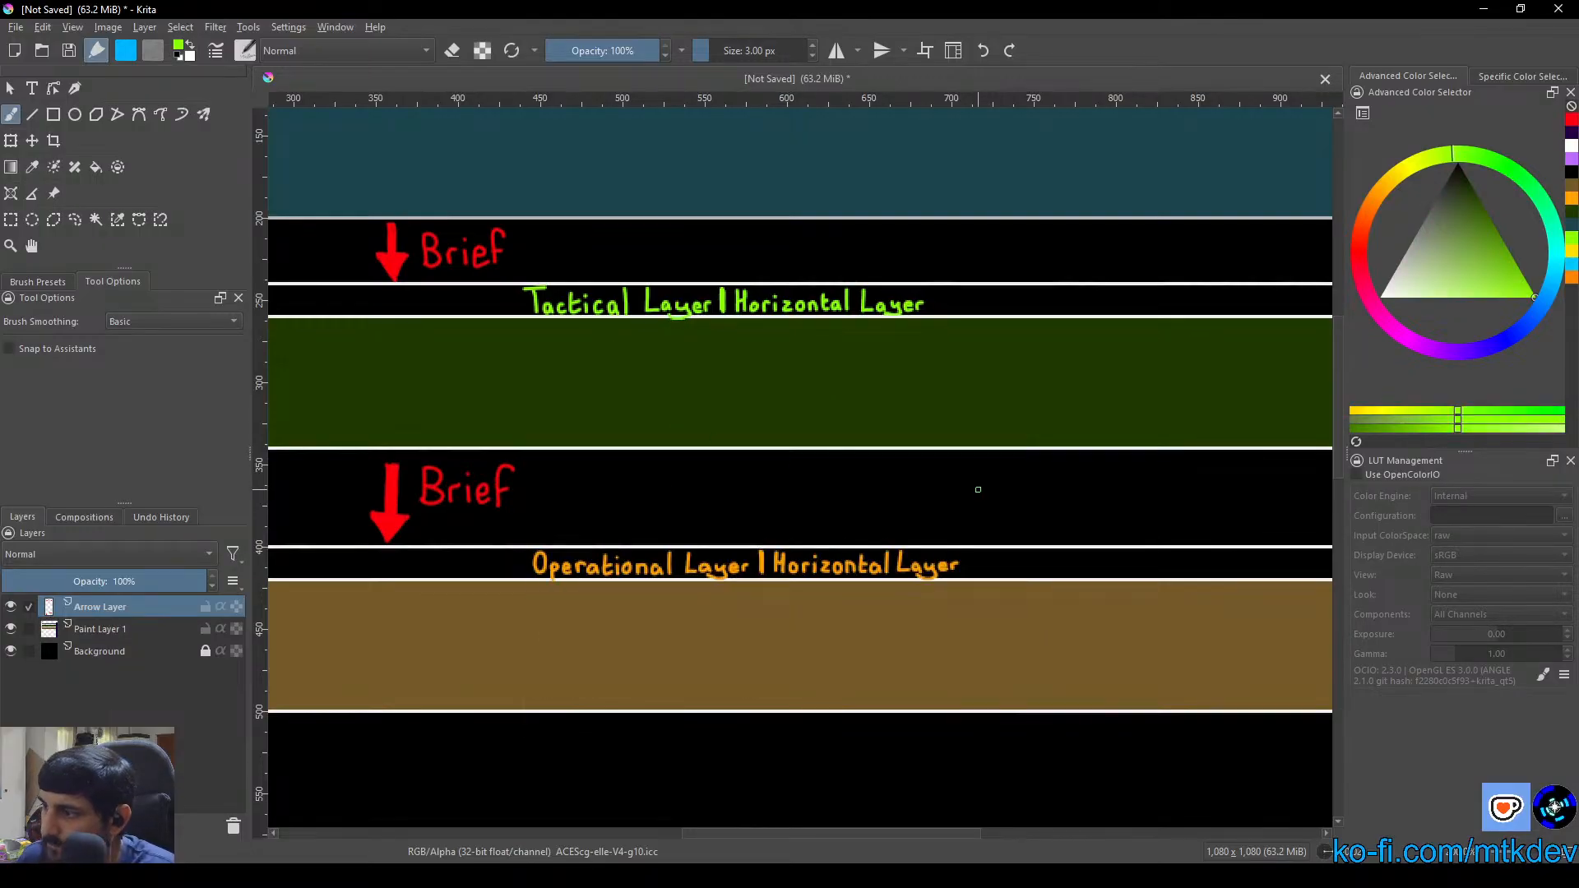
left_click_drag(976, 486, 866, 525)
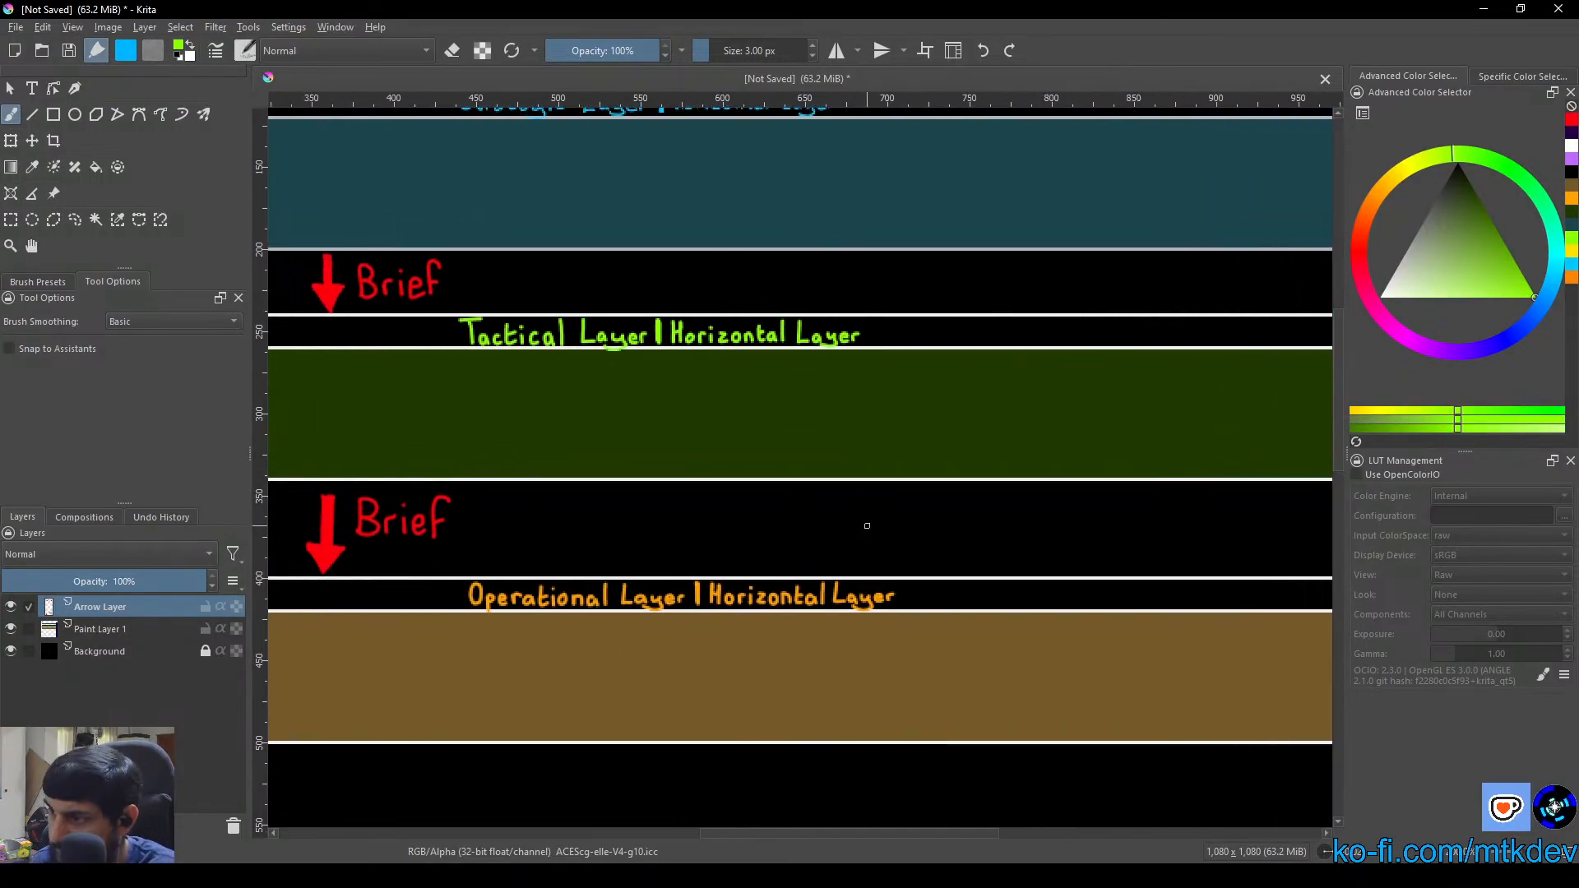
mouse_move(846, 573)
left_mouse_down()
mouse_move(846, 496)
mouse_move(830, 516)
mouse_move(857, 515)
mouse_move(845, 497)
mouse_move(833, 513)
mouse_move(845, 497)
mouse_move(862, 514)
mouse_move(839, 514)
mouse_move(863, 513)
mouse_move(842, 511)
mouse_move(844, 571)
mouse_move(851, 519)
mouse_move(843, 568)
mouse_move(861, 568)
mouse_move(853, 531)
mouse_move(852, 566)
left_mouse_up()
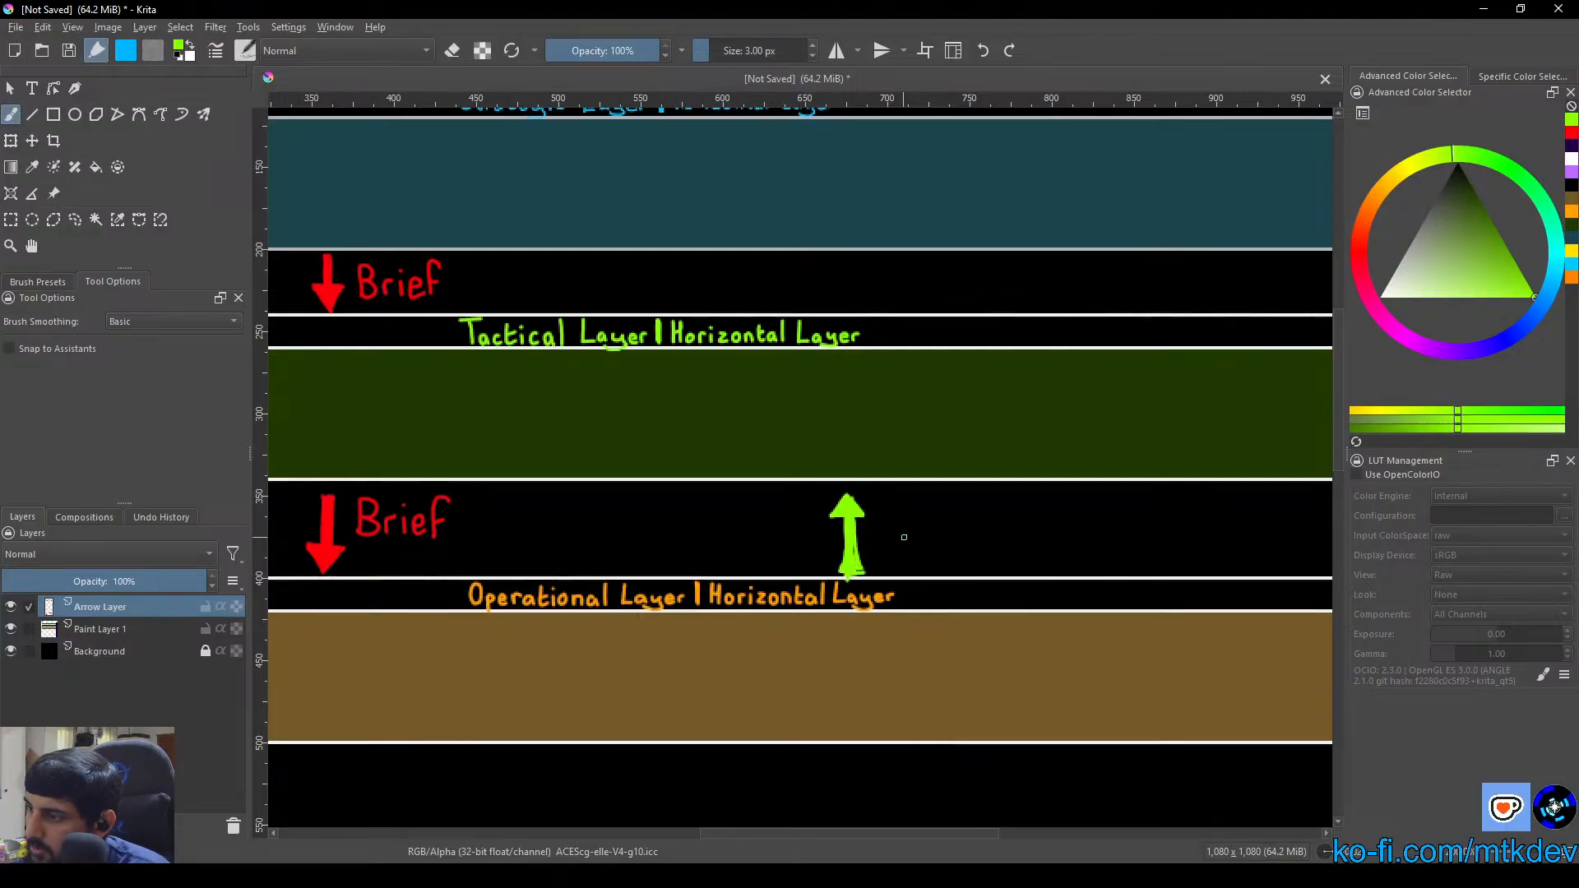
Hand-letter "Report" in lime green beside the upward arrow, undoing and redoing faulty strokes
mouse_move(892, 512)
left_mouse_down()
mouse_move(896, 564)
mouse_move(931, 549)
mouse_move(886, 526)
mouse_move(906, 540)
mouse_move(913, 521)
mouse_move(922, 538)
mouse_move(972, 517)
mouse_move(994, 530)
mouse_move(999, 512)
left_mouse_up()
key("ctrl+z")
key("ctrl+z")
key("ctrl+z")
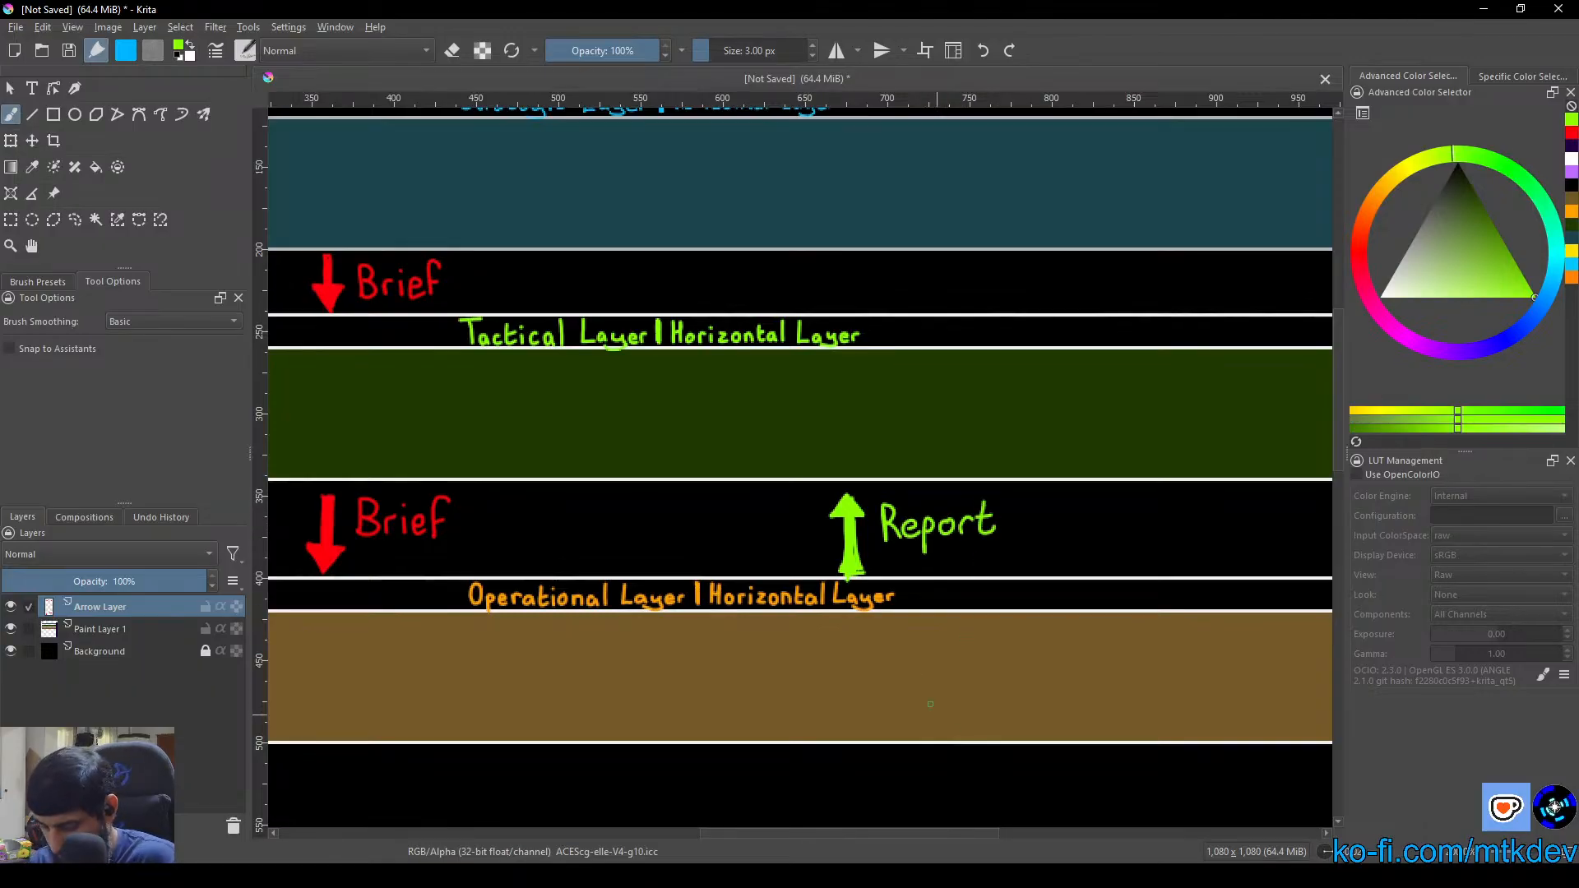
Draw a lime green upward arrow from the Tactical to the Strategic layer and hand-letter "Report" beside it
scroll(839, 307, "up", 3)
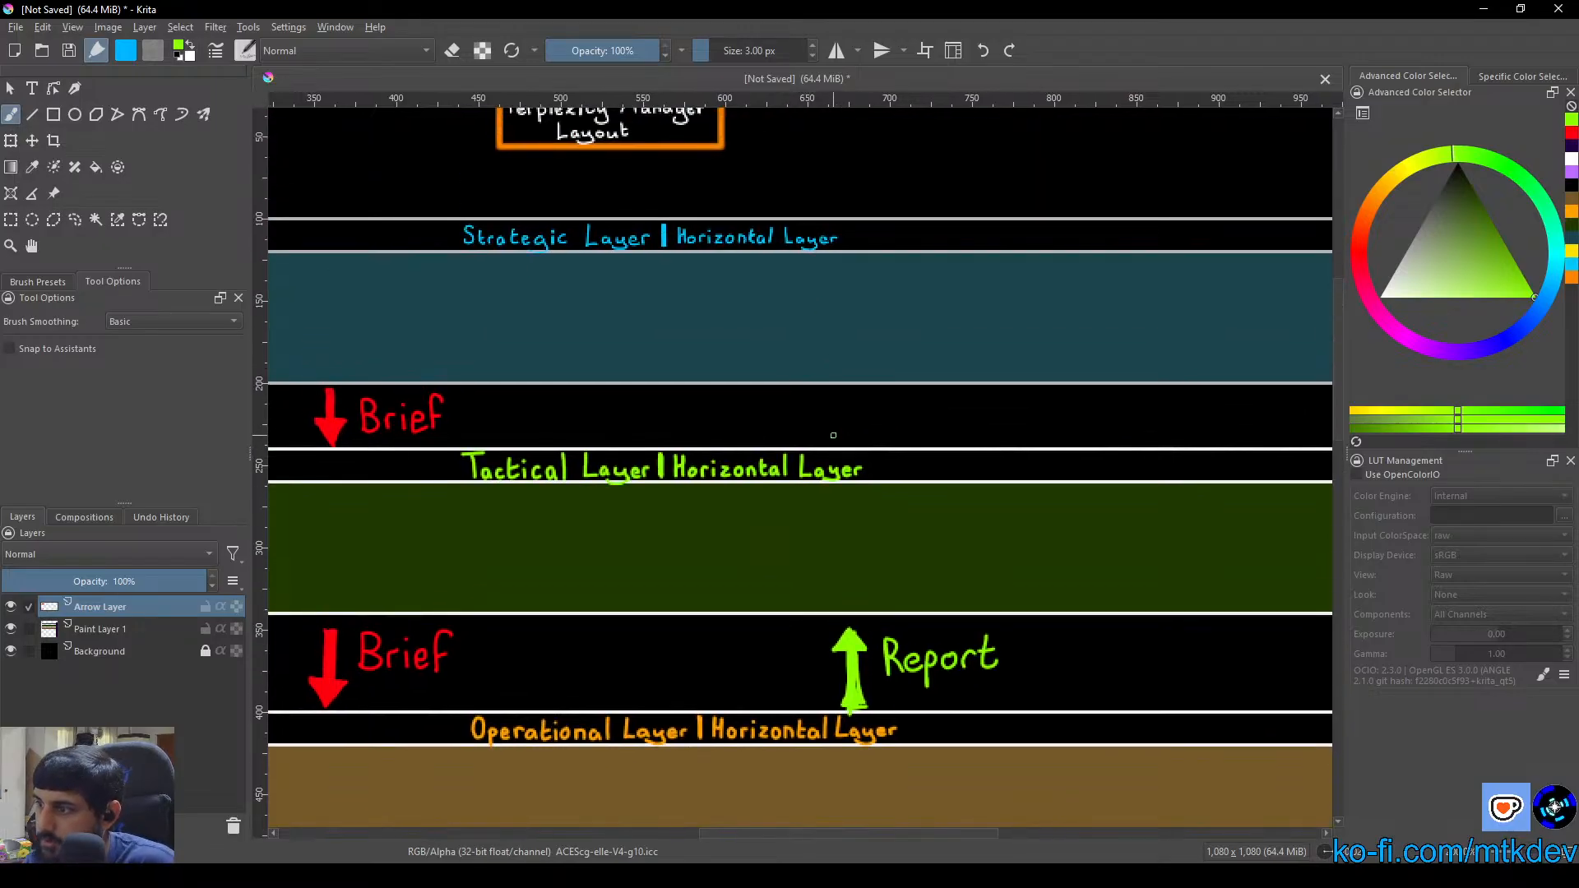
mouse_move(833, 440)
left_mouse_down()
mouse_move(834, 393)
mouse_move(821, 410)
mouse_move(849, 411)
mouse_move(834, 393)
mouse_move(846, 442)
mouse_move(837, 425)
left_mouse_up()
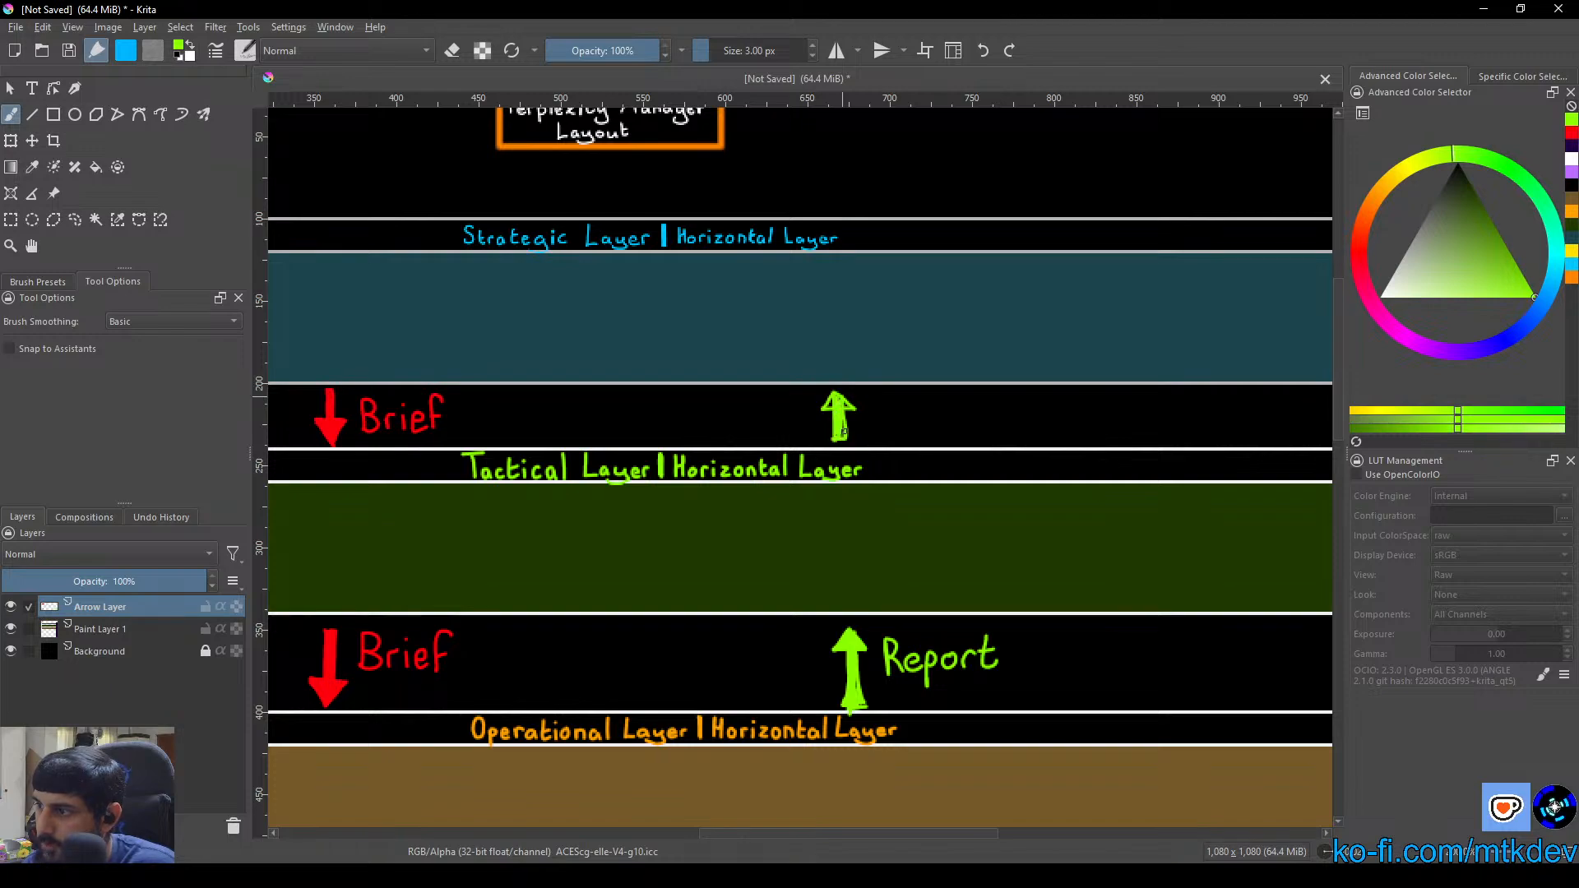
mouse_move(834, 422)
left_mouse_down()
mouse_move(826, 402)
mouse_move(843, 397)
left_mouse_up()
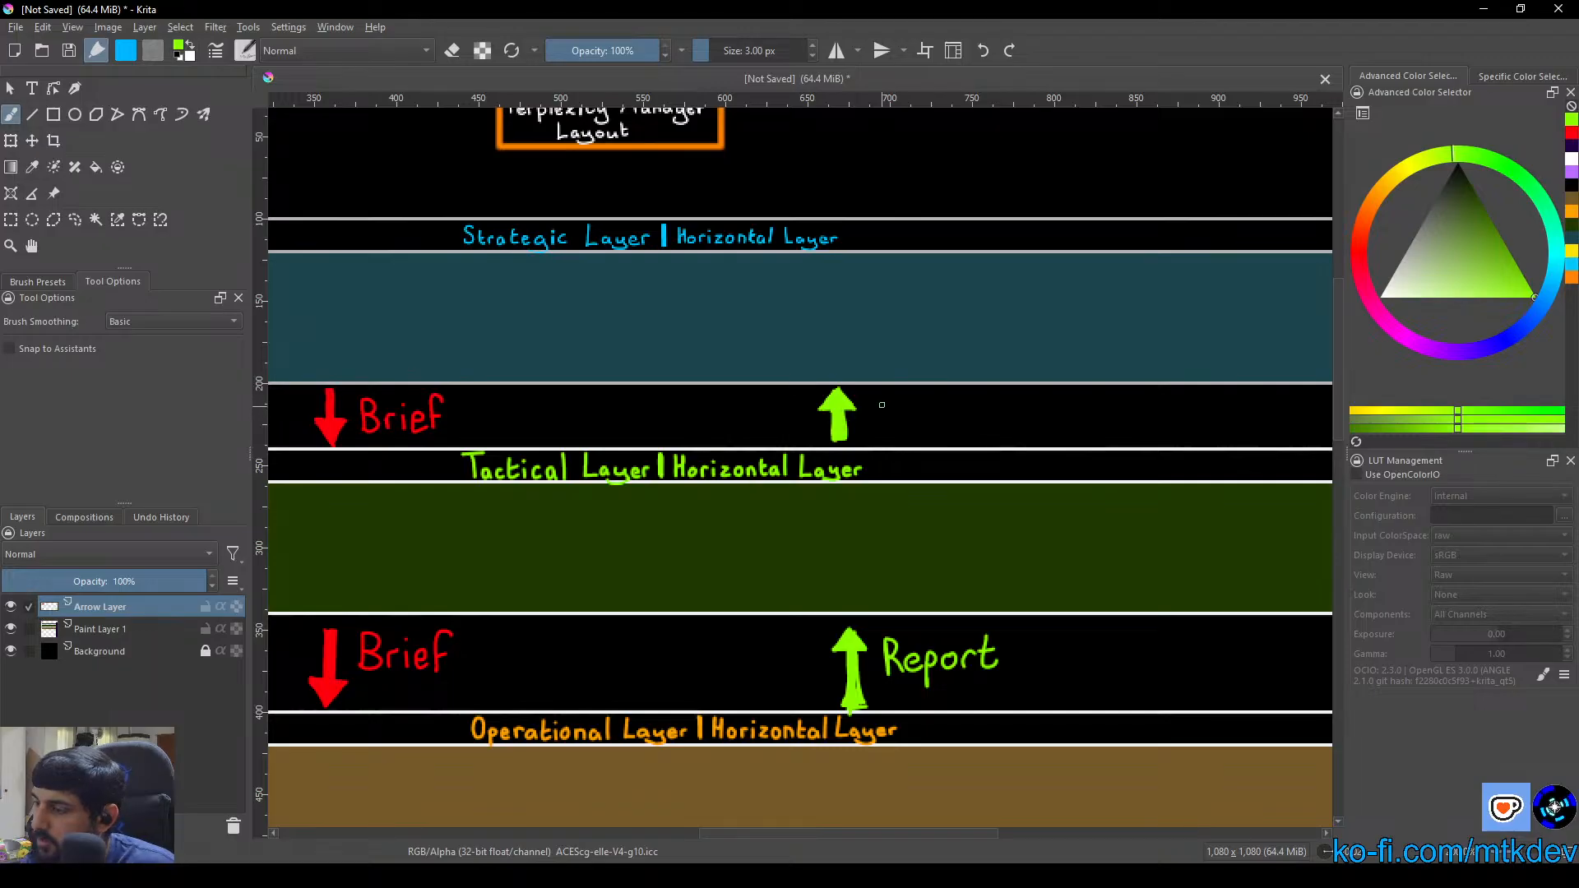
mouse_move(869, 405)
left_mouse_down()
mouse_move(868, 436)
mouse_move(897, 419)
mouse_move(906, 444)
mouse_move(930, 417)
mouse_move(975, 417)
left_mouse_up()
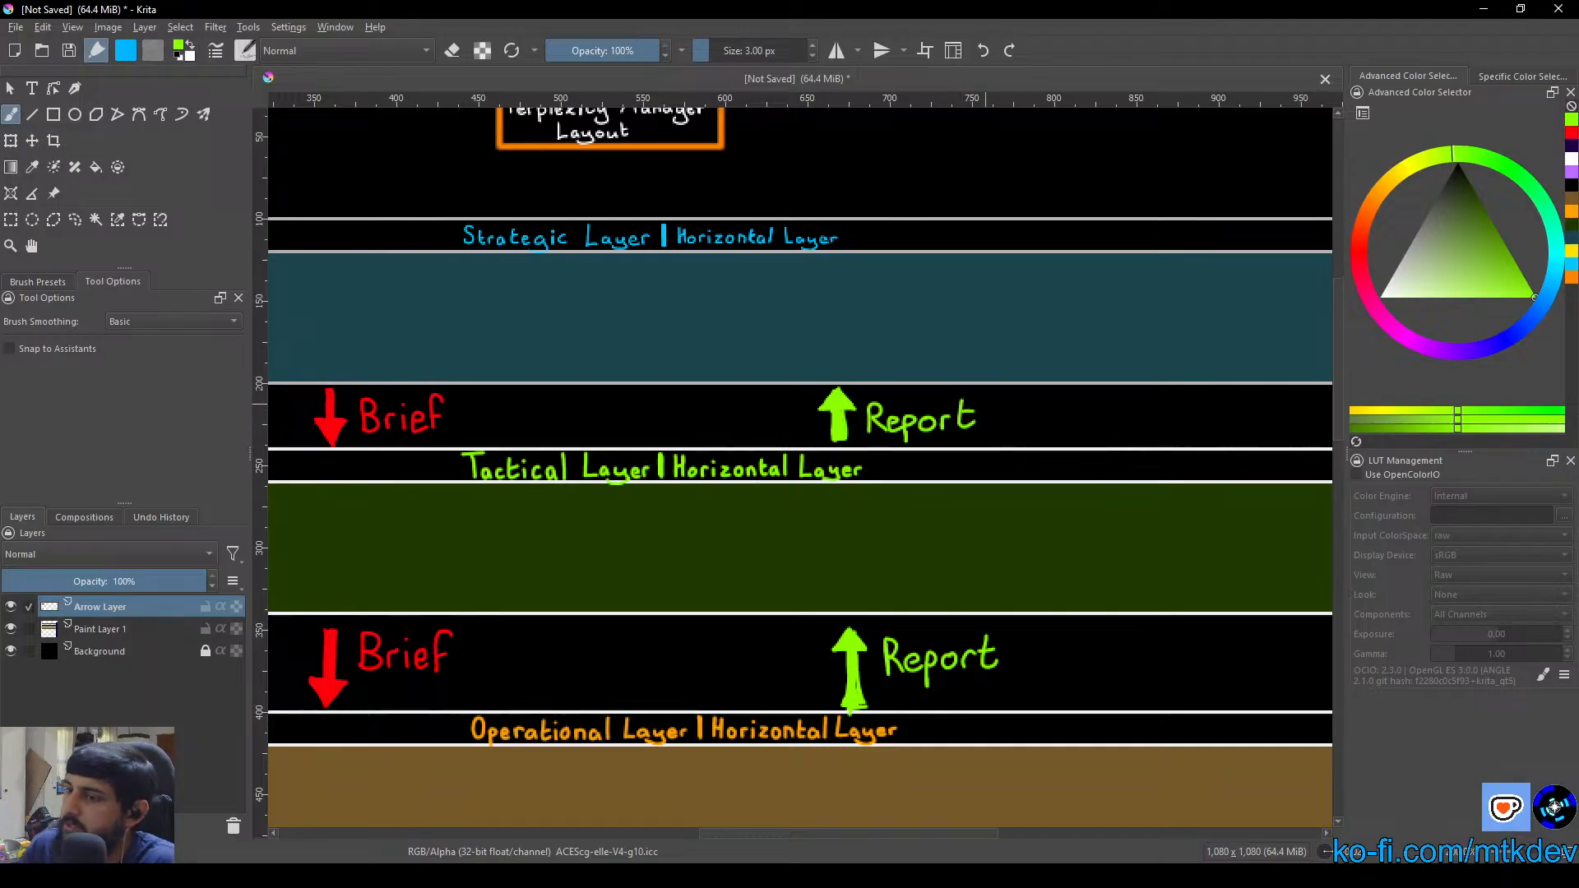
key("1")
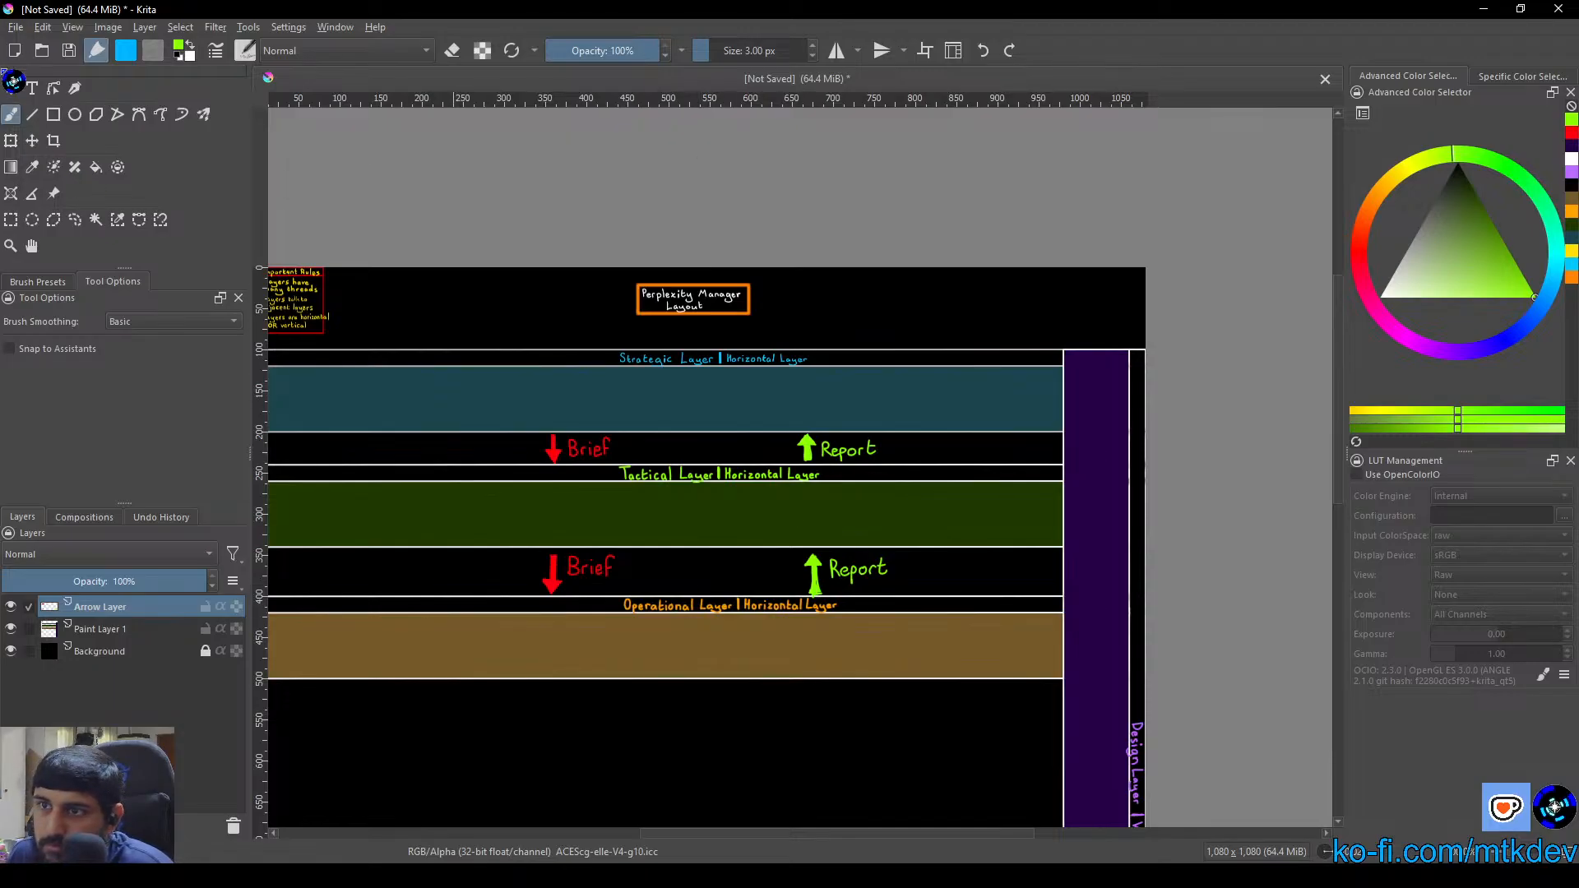
left_click(10, 88)
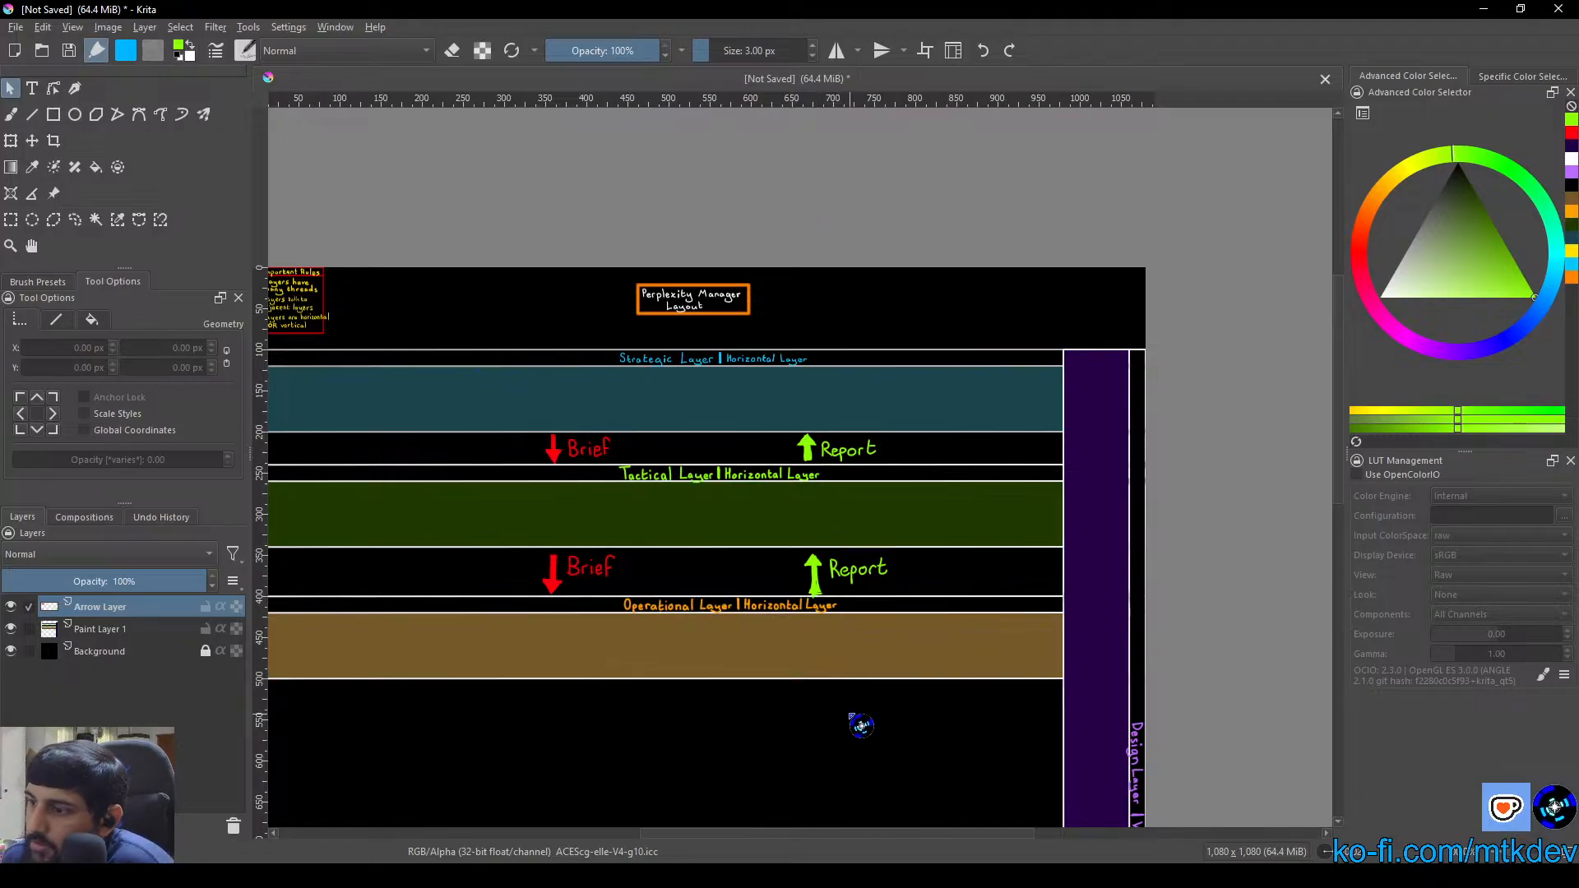
left_click_drag(681, 549, 683, 492)
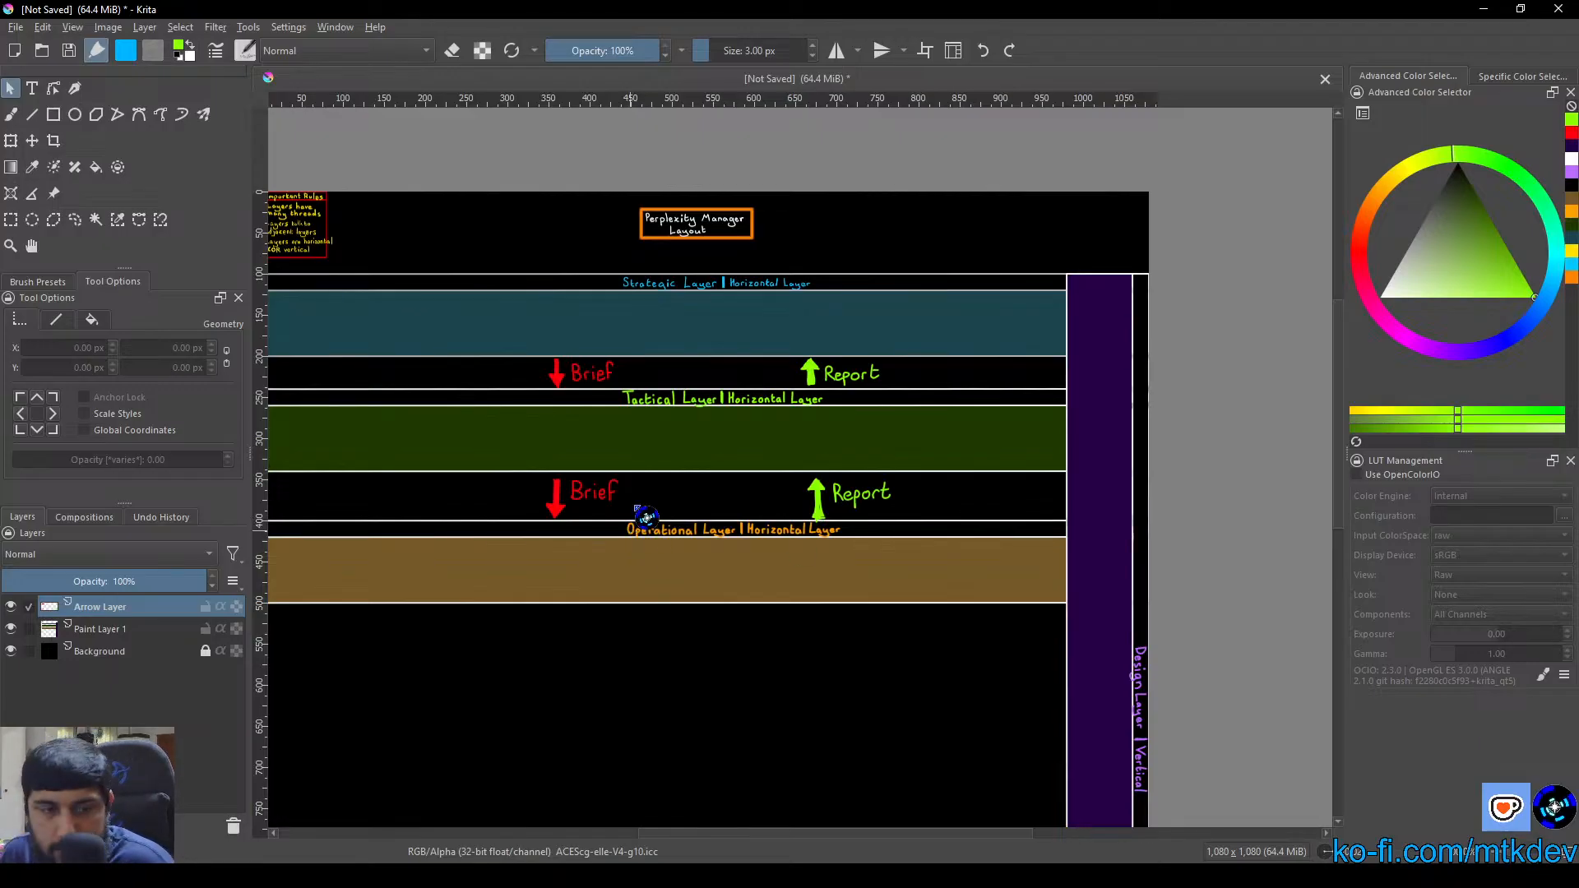
right_click(663, 419)
left_click(453, 440)
right_click(630, 485)
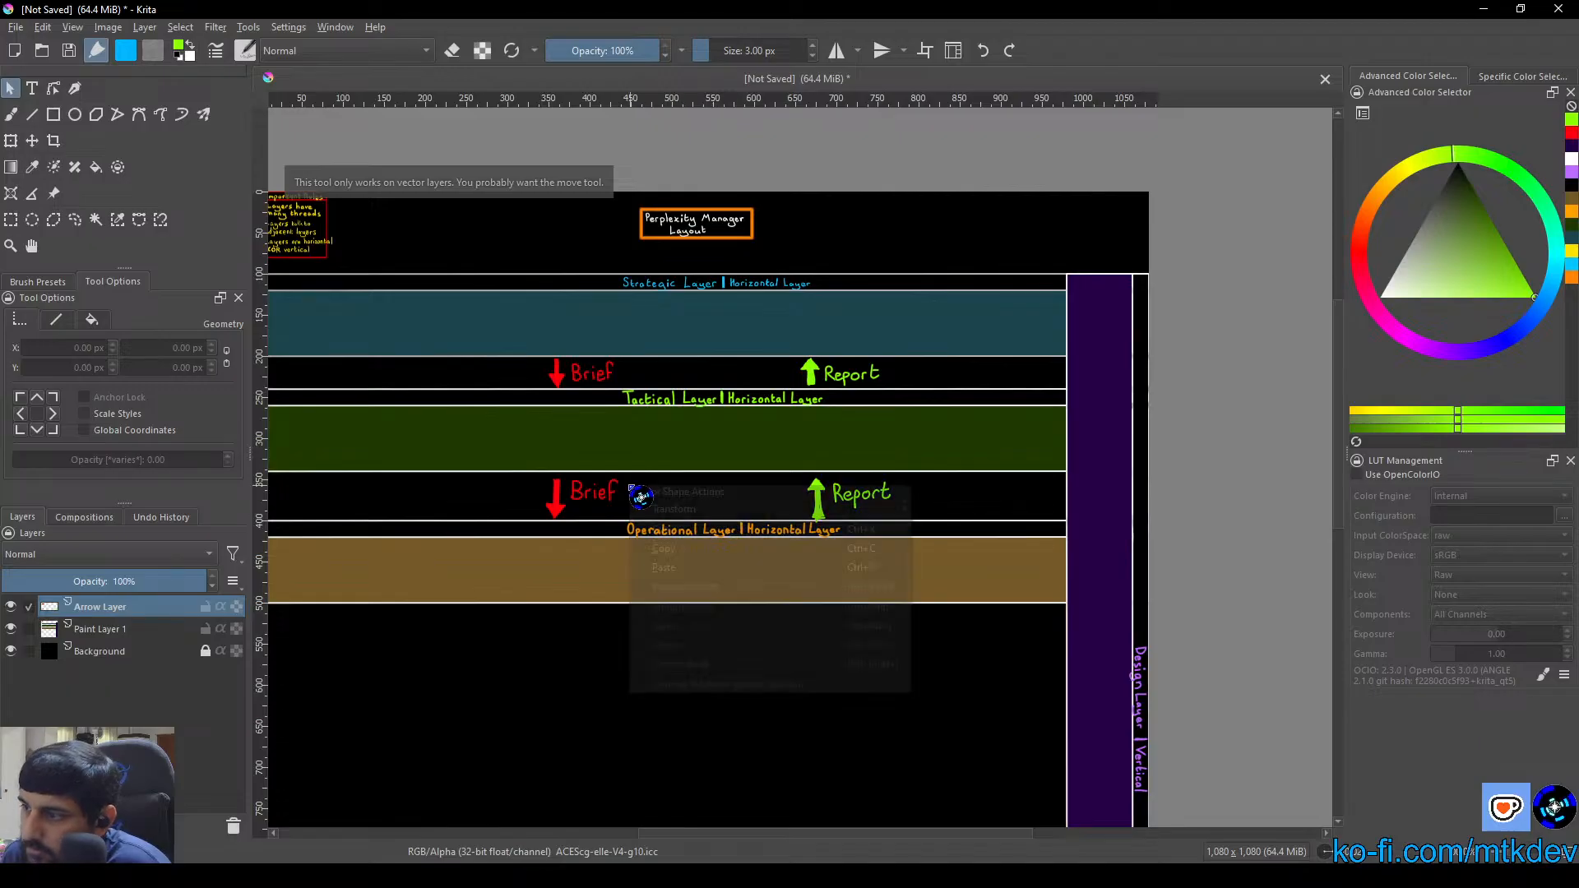
left_click(10, 115)
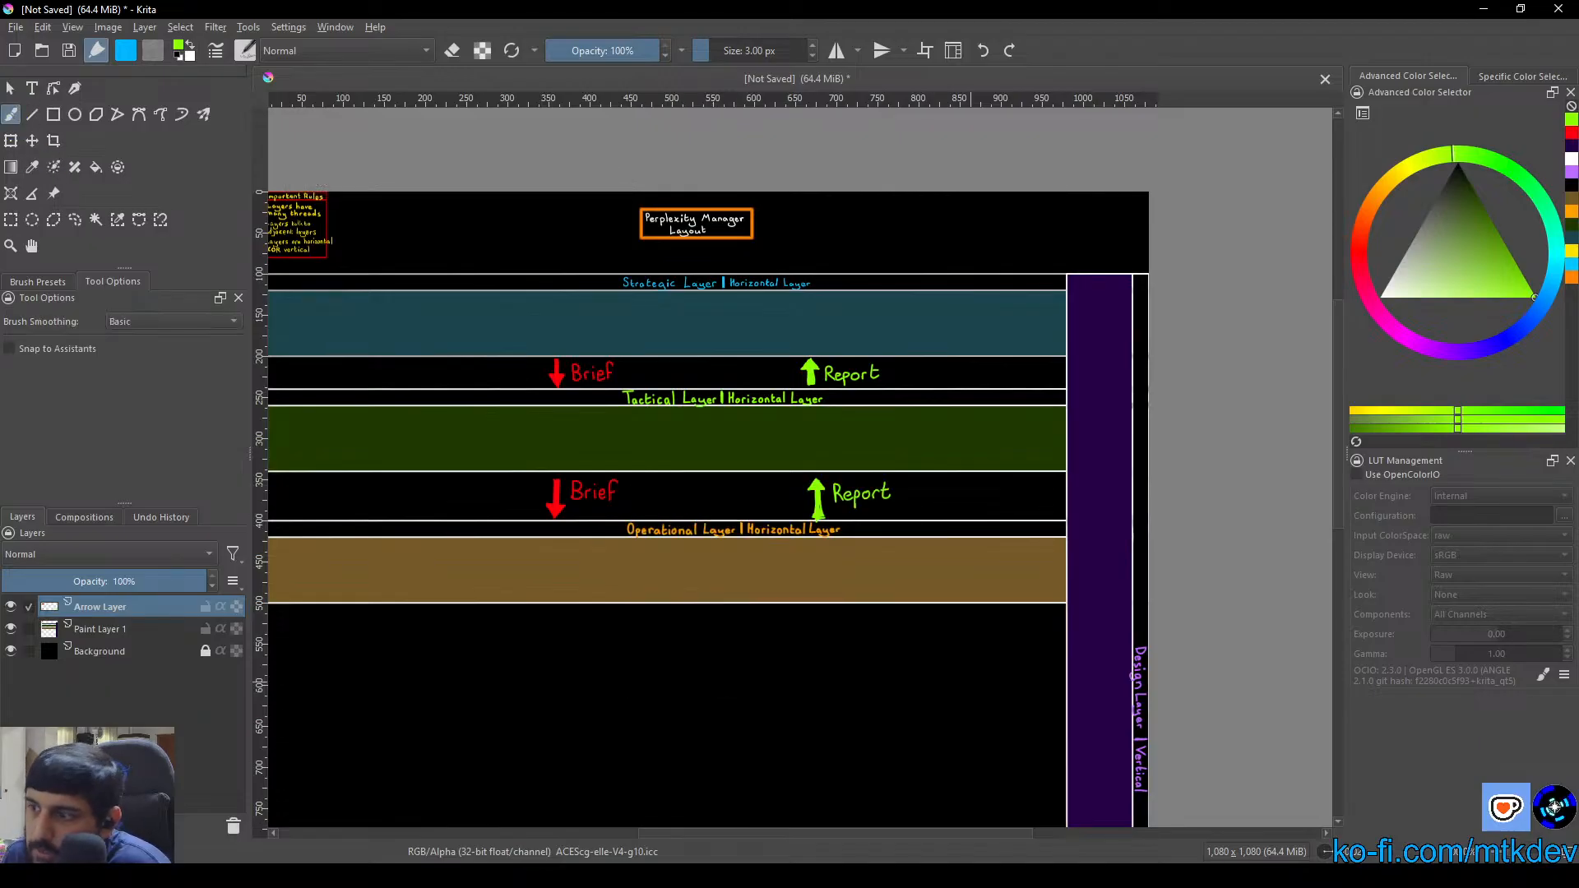
Hand-letter "(1:∞)" in red after "Brief" between the Tactical and Operational layers with the 3 px brush
scroll(559, 516, "up", 4)
right_click(736, 497)
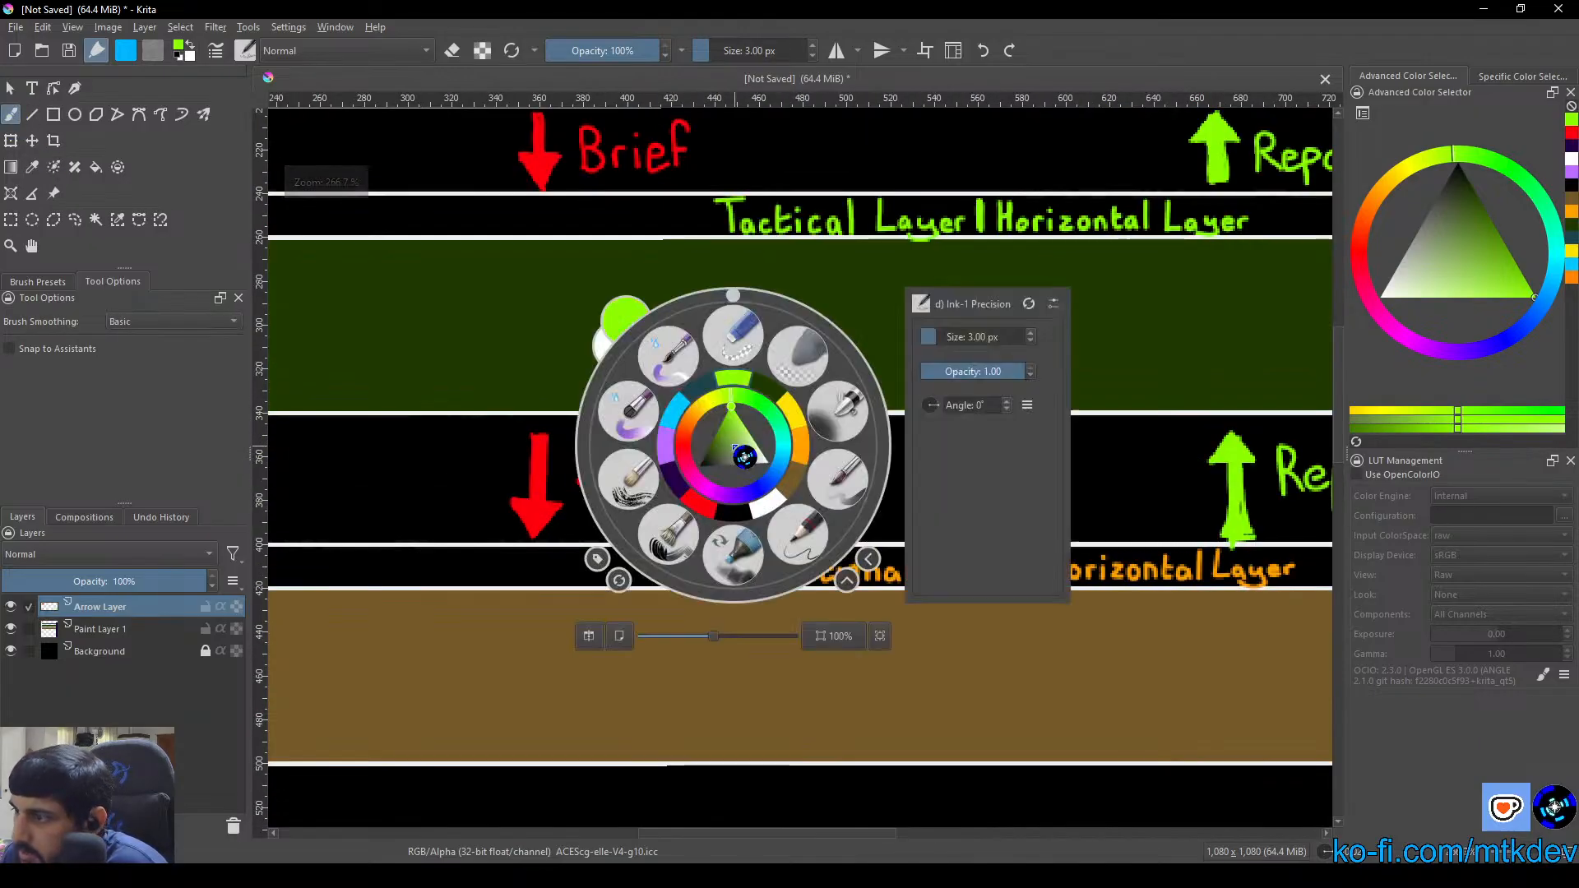
left_click(734, 448)
scroll(734, 445, "up", 3)
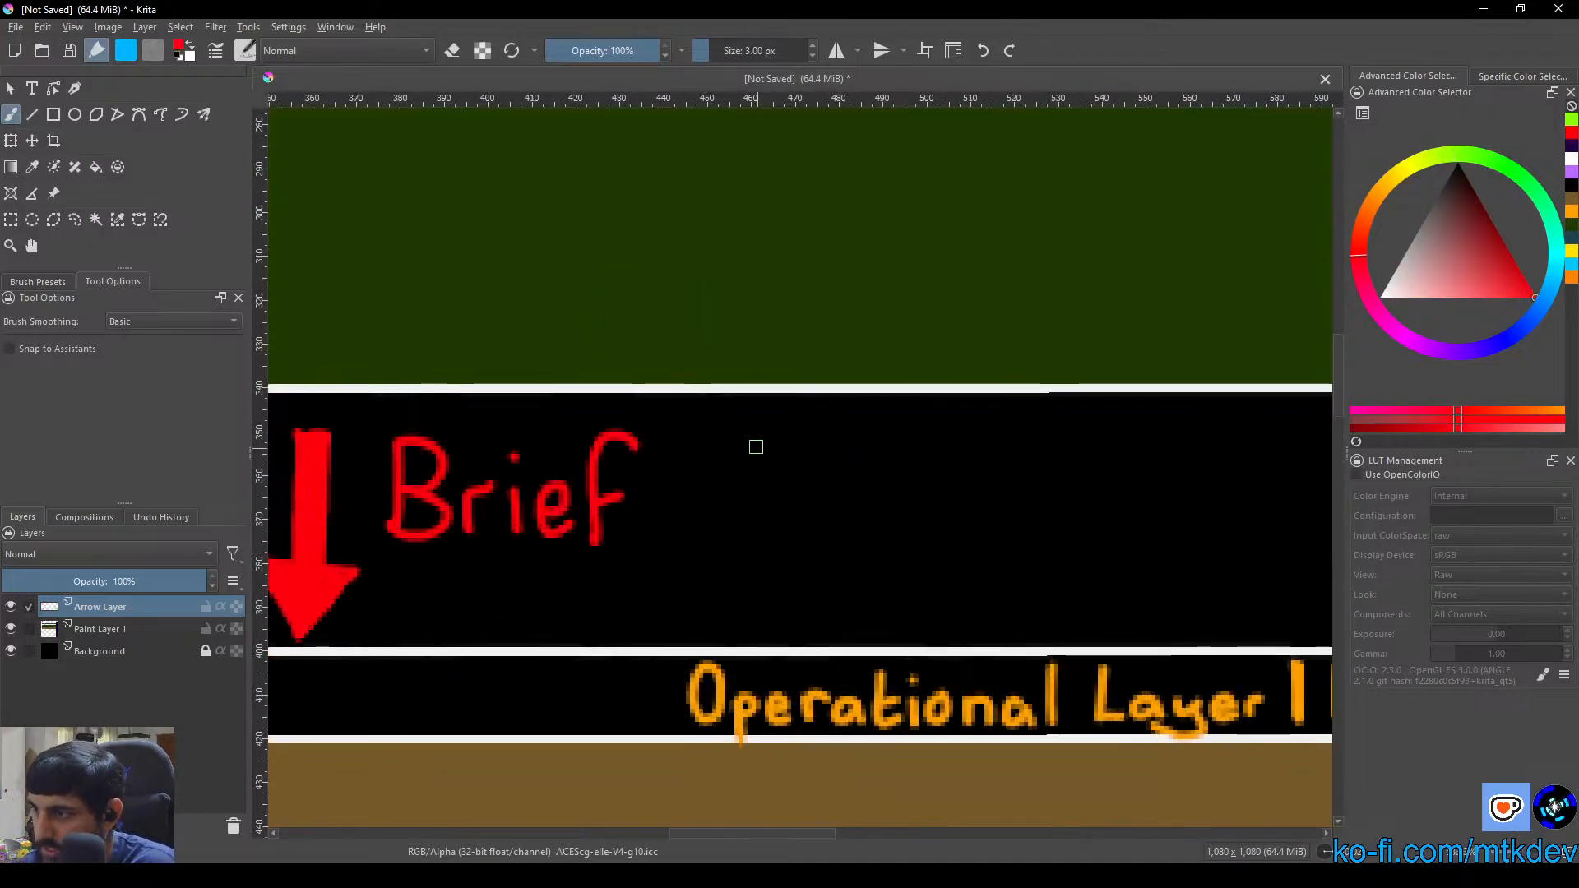
left_click_drag(727, 434, 695, 503)
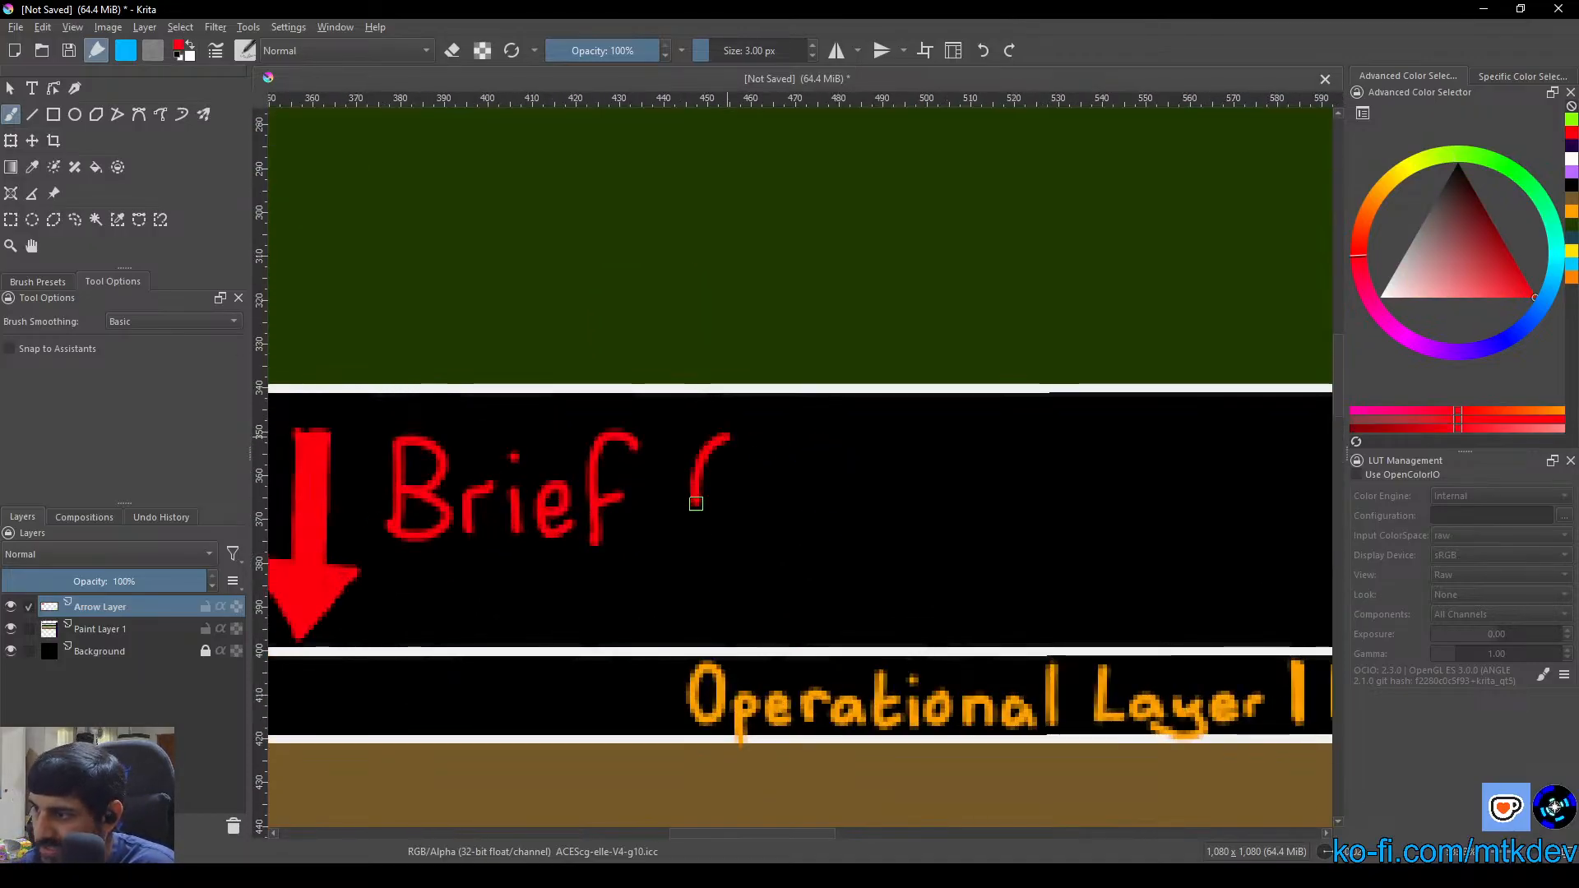
mouse_move(742, 487)
left_mouse_down()
mouse_move(743, 518)
mouse_move(730, 487)
mouse_move(753, 516)
left_mouse_up()
left_click(740, 470)
left_click(792, 487)
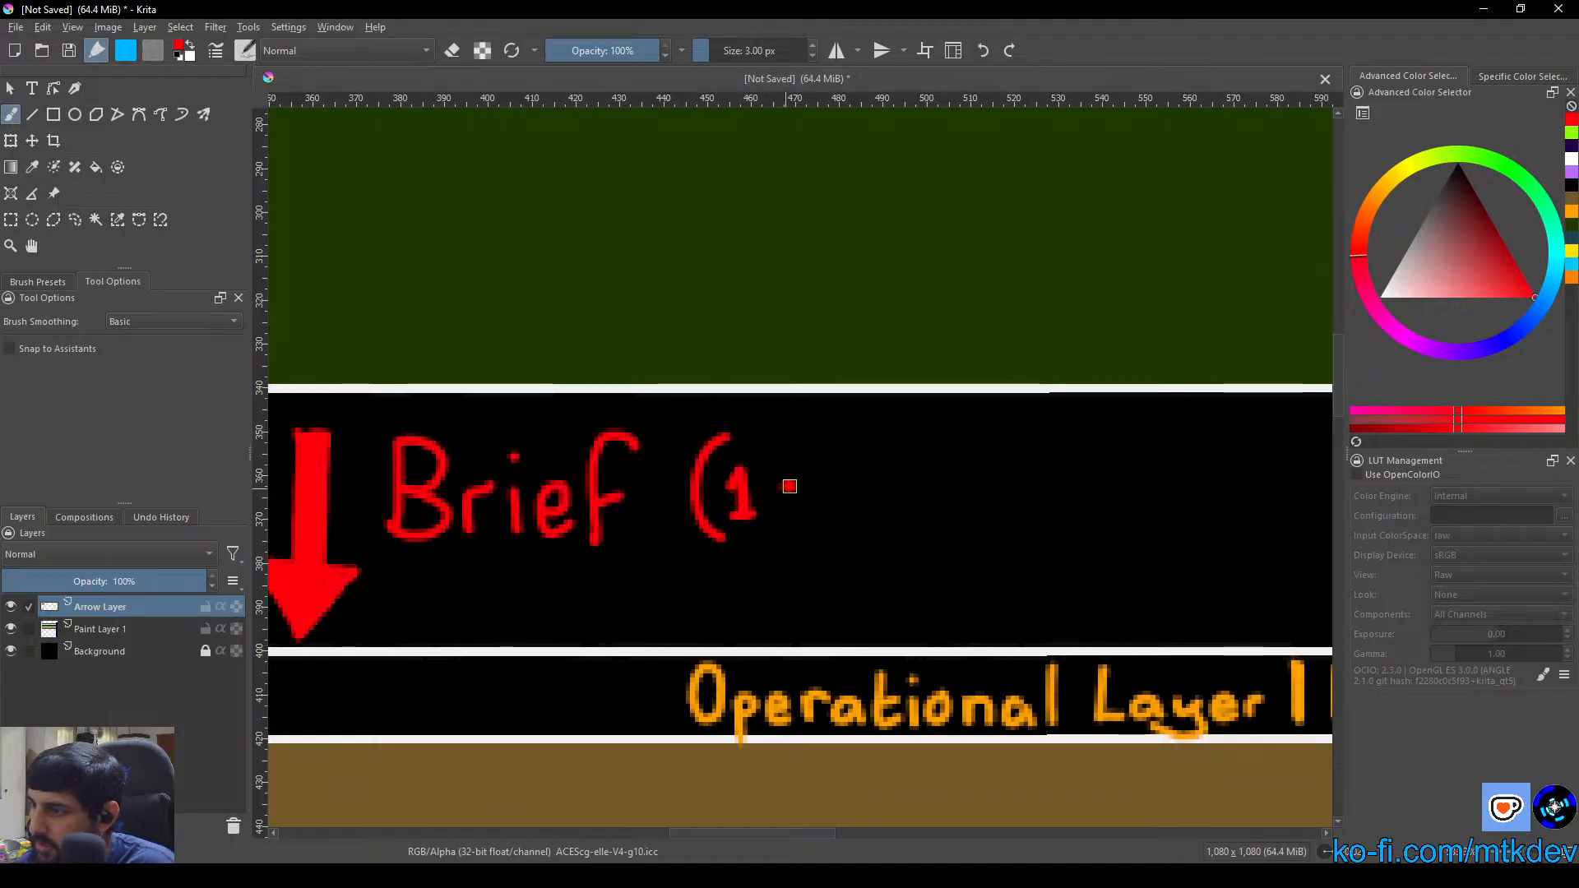
left_click(792, 511)
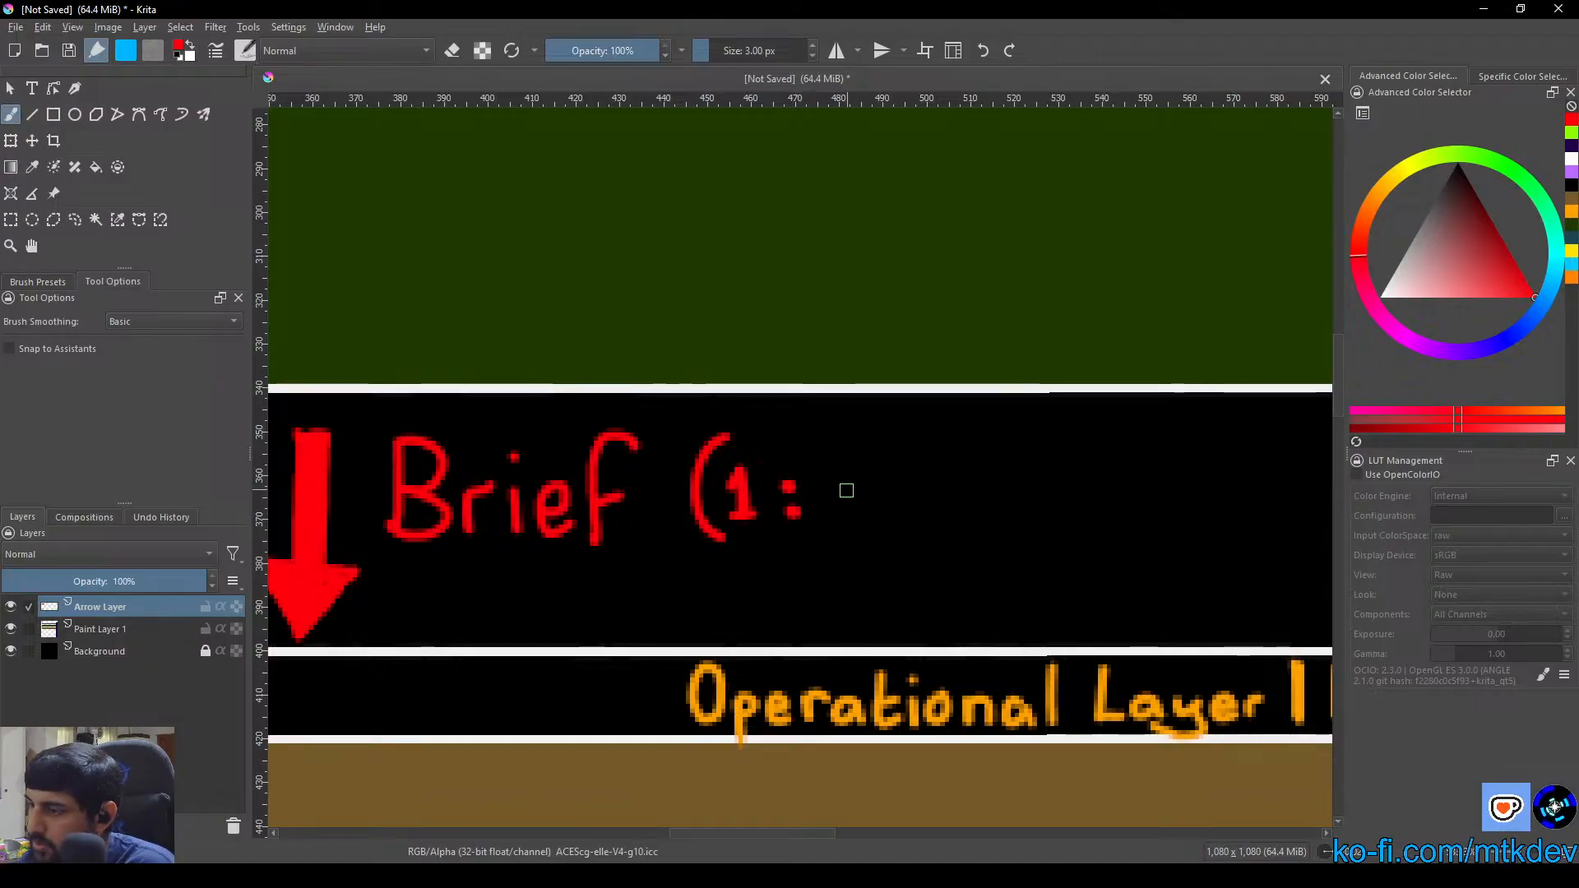
mouse_move(859, 484)
left_mouse_down()
mouse_move(832, 503)
mouse_move(836, 482)
mouse_move(868, 503)
mouse_move(893, 446)
mouse_move(856, 549)
left_mouse_up()
left_click(886, 438)
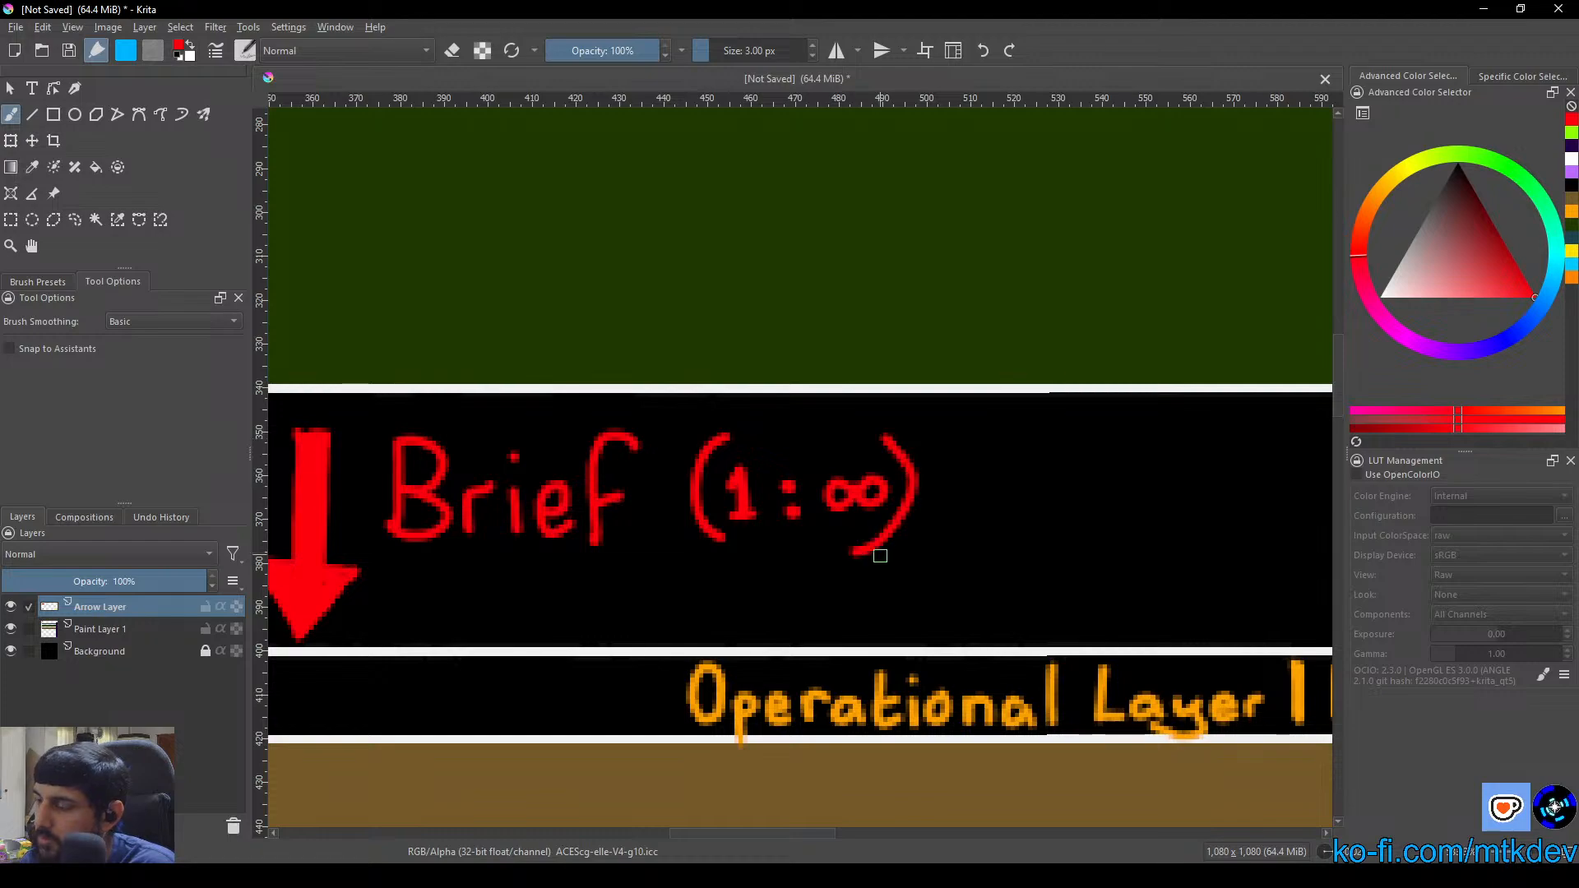
Hand-letter "(∞:1)" in lime green after "Report" between the Tactical and Operational layers
mouse_move(1151, 533)
left_mouse_down()
mouse_move(482, 514)
mouse_move(529, 508)
left_mouse_up()
left_click_drag(1013, 470, 775, 479)
left_click_drag(958, 511, 427, 493)
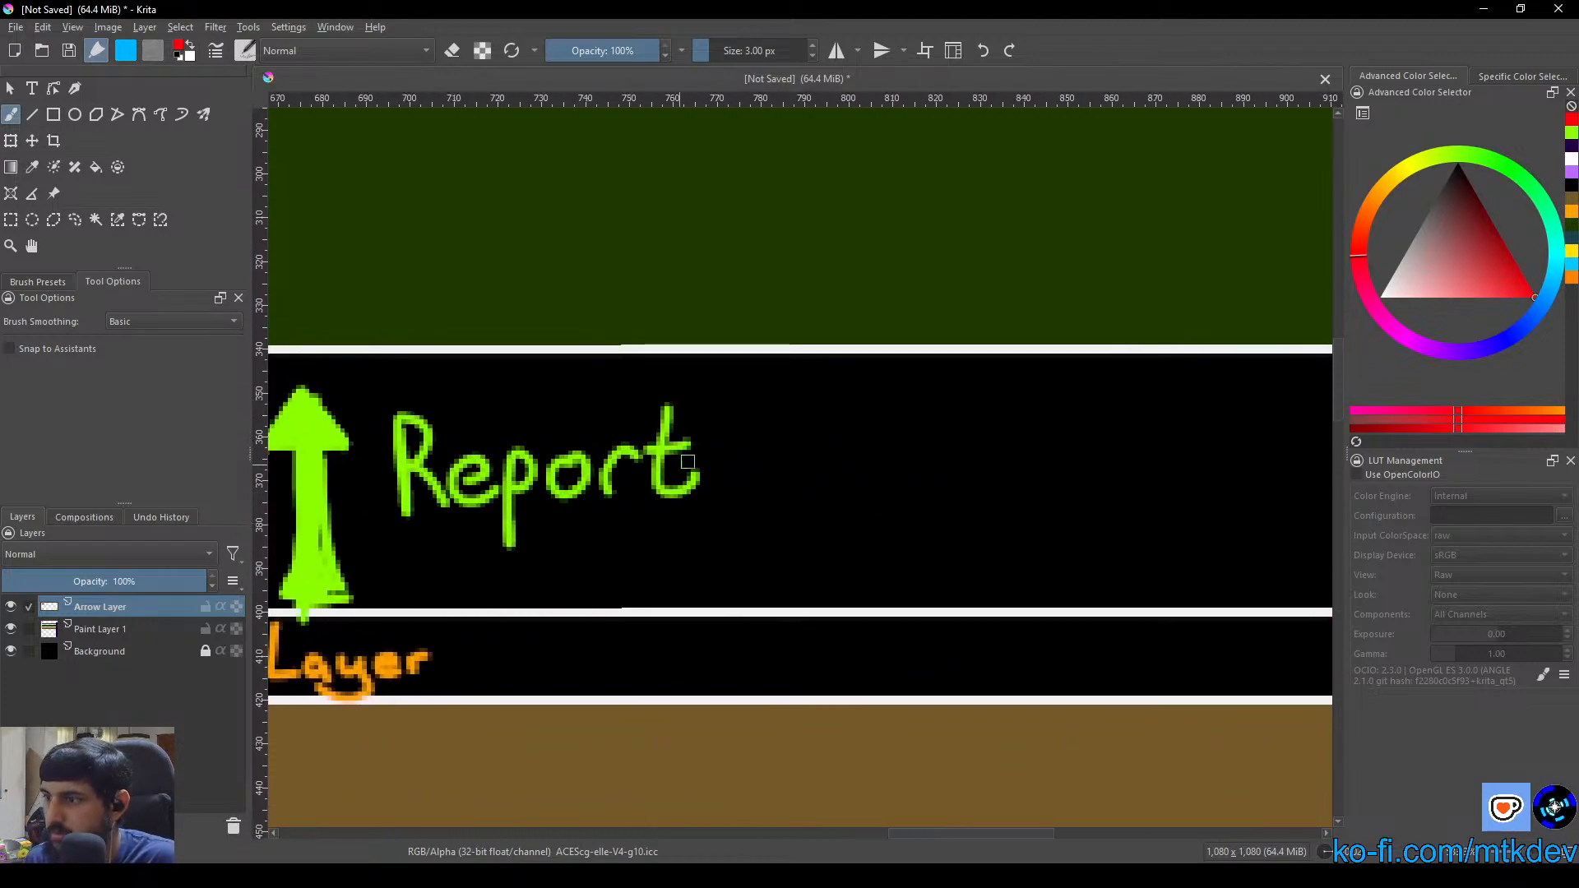
right_click(806, 467)
left_click(833, 423)
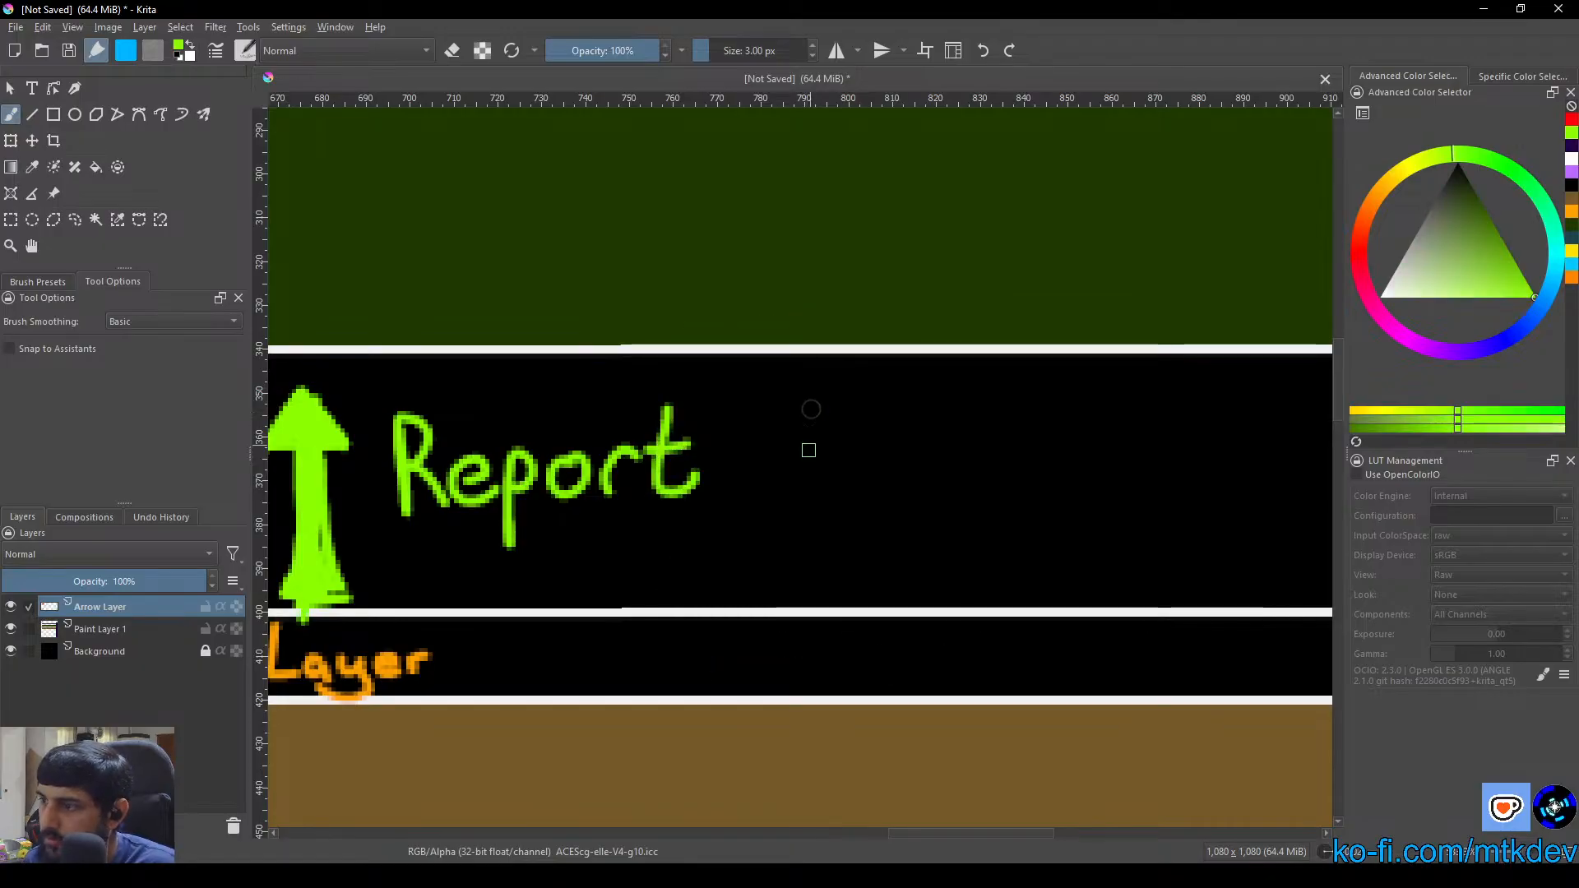
mouse_move(804, 405)
left_mouse_down()
mouse_move(762, 493)
mouse_move(800, 519)
left_mouse_up()
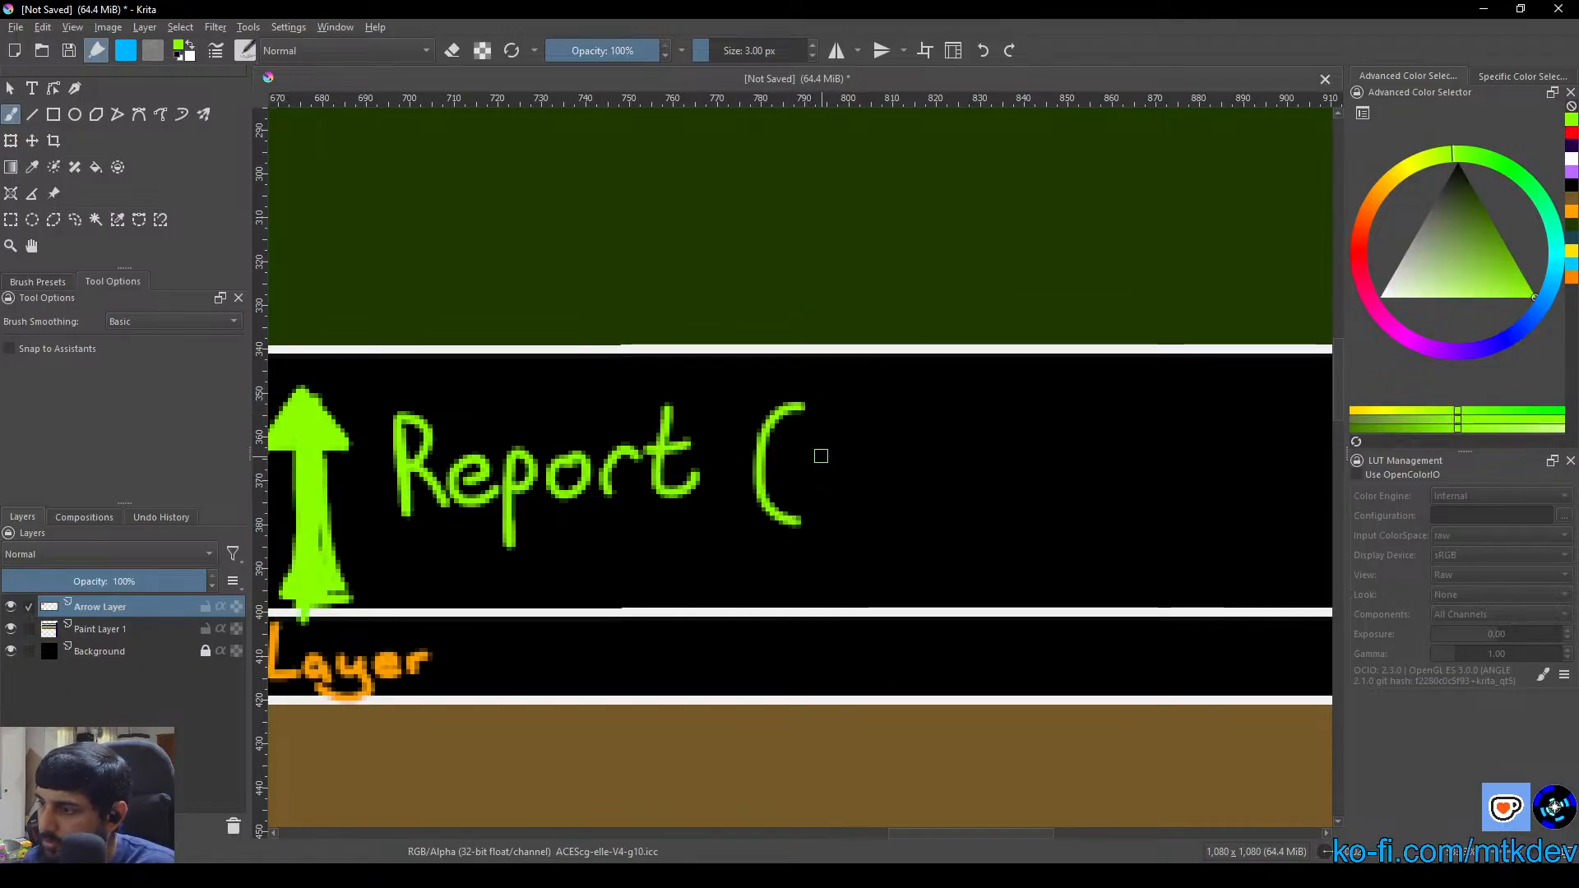
mouse_move(823, 453)
left_mouse_down()
mouse_move(812, 485)
mouse_move(857, 459)
mouse_move(859, 481)
mouse_move(821, 458)
left_mouse_up()
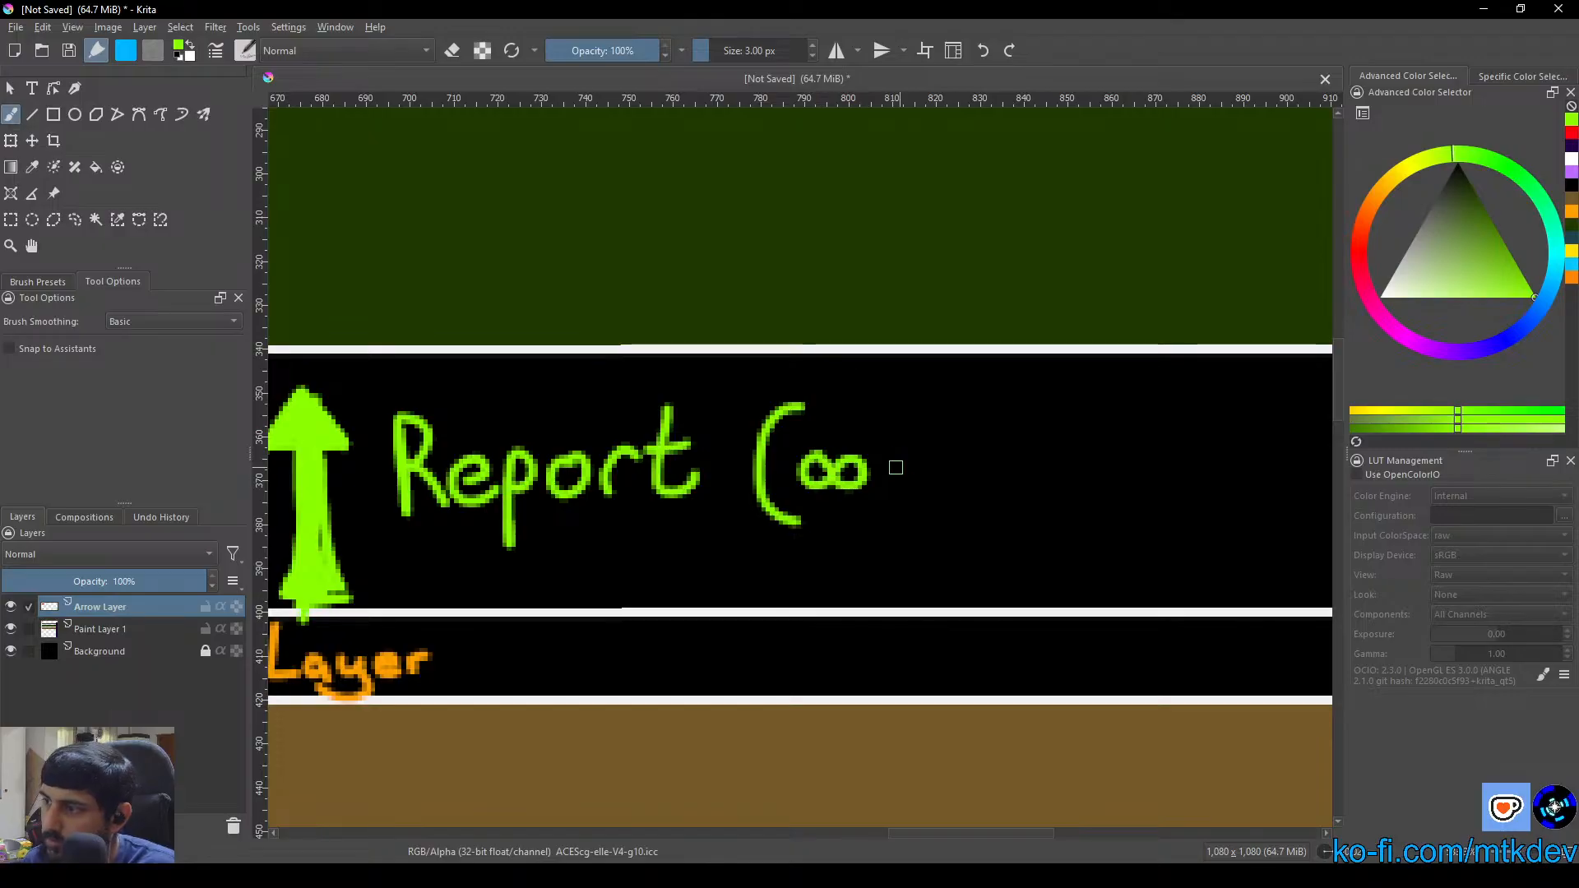
left_click(898, 453)
left_click(901, 477)
mouse_move(927, 452)
left_mouse_down()
mouse_move(947, 435)
mouse_move(954, 493)
left_mouse_up()
mouse_move(966, 405)
left_mouse_down()
mouse_move(1004, 473)
mouse_move(950, 550)
left_mouse_up()
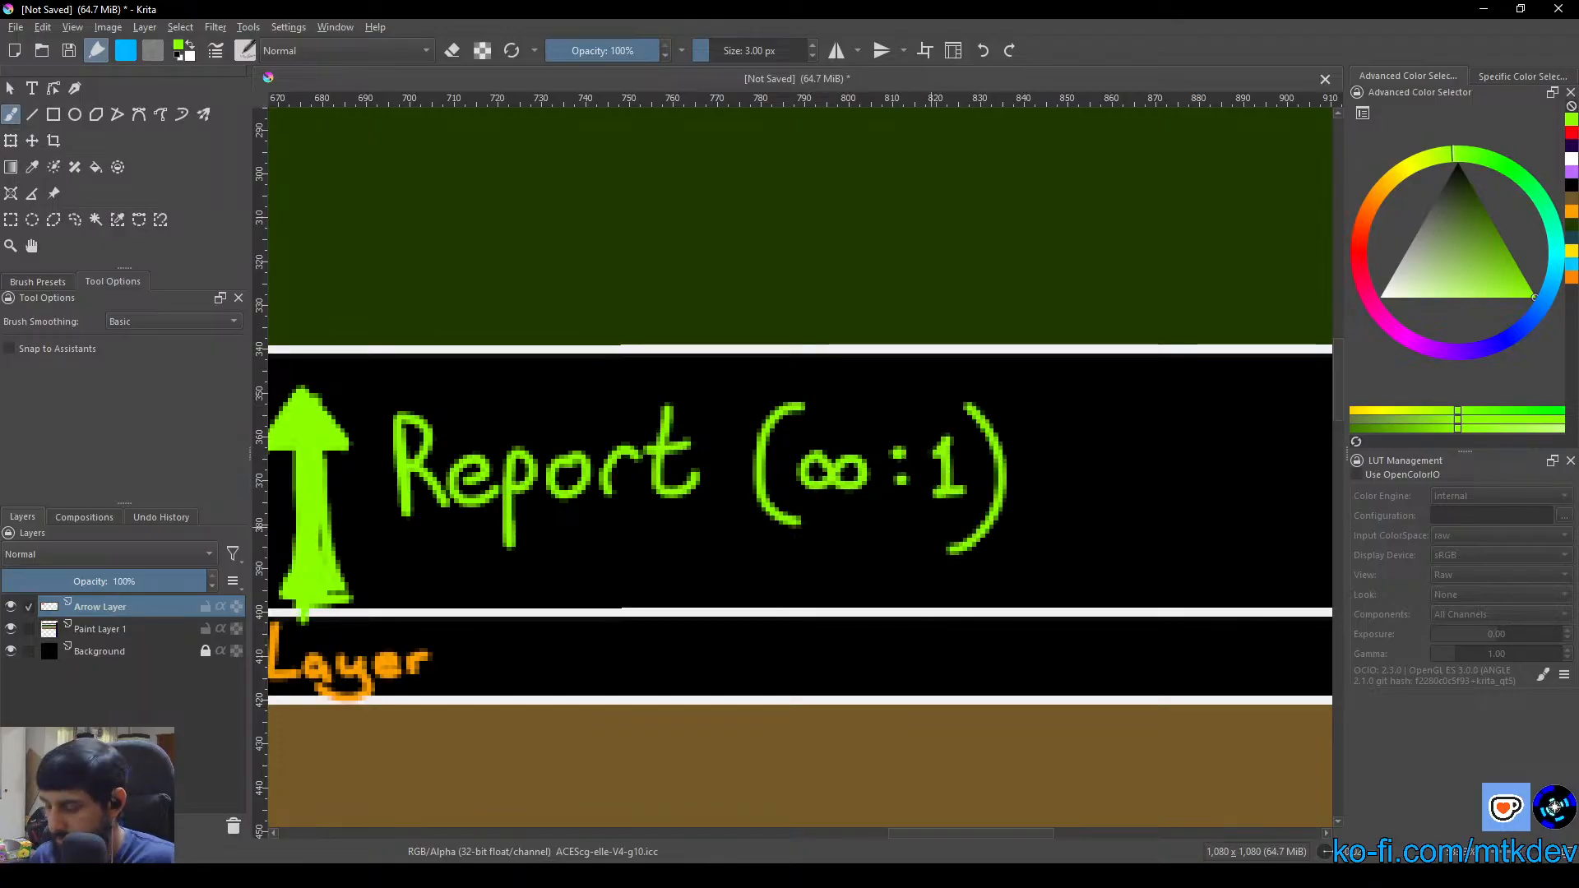
Examine the Brief and Report ratio labels between the Tactical and Operational layers
scroll(570, 539, "down", 3)
left_click_drag(812, 610, 1193, 579)
scroll(534, 569, "down", 1)
left_click_drag(748, 516, 853, 522)
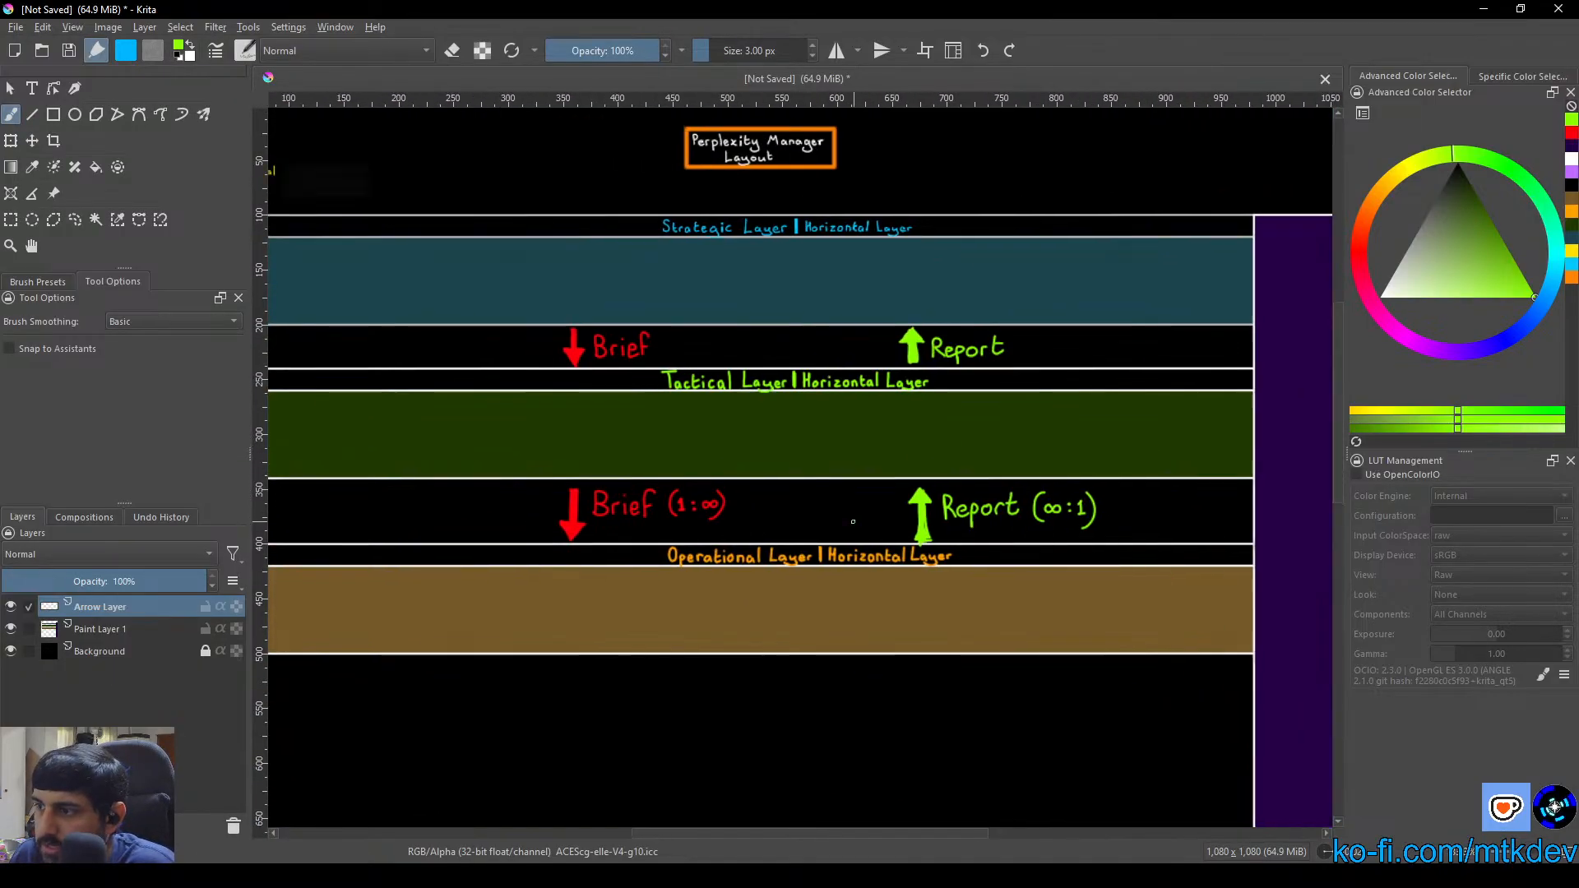
left_click(10, 88)
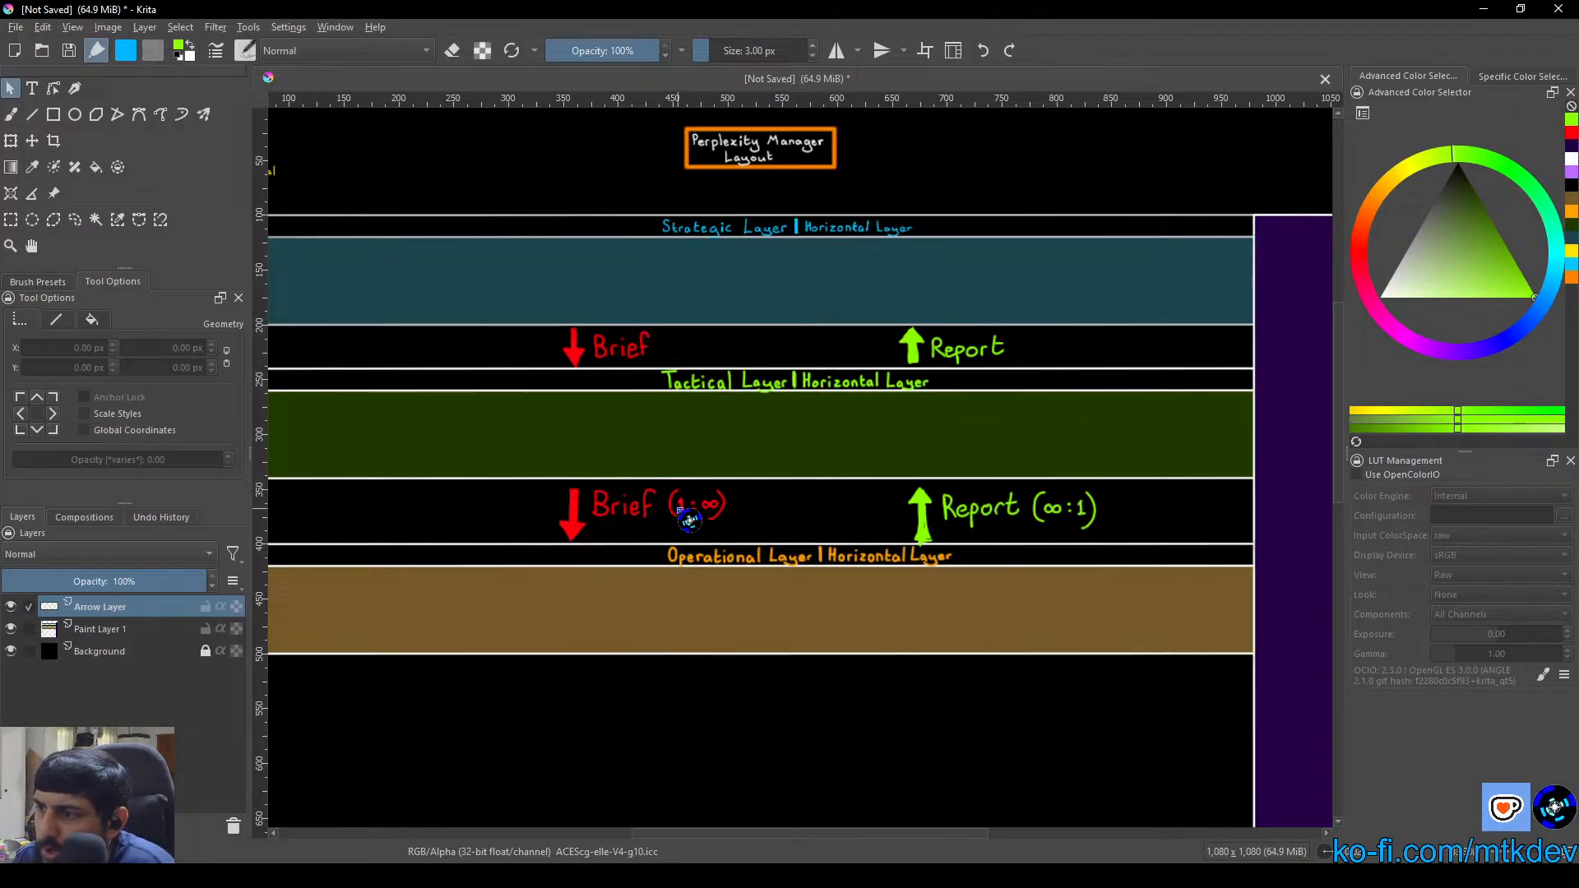
scroll(730, 516, "up", 5)
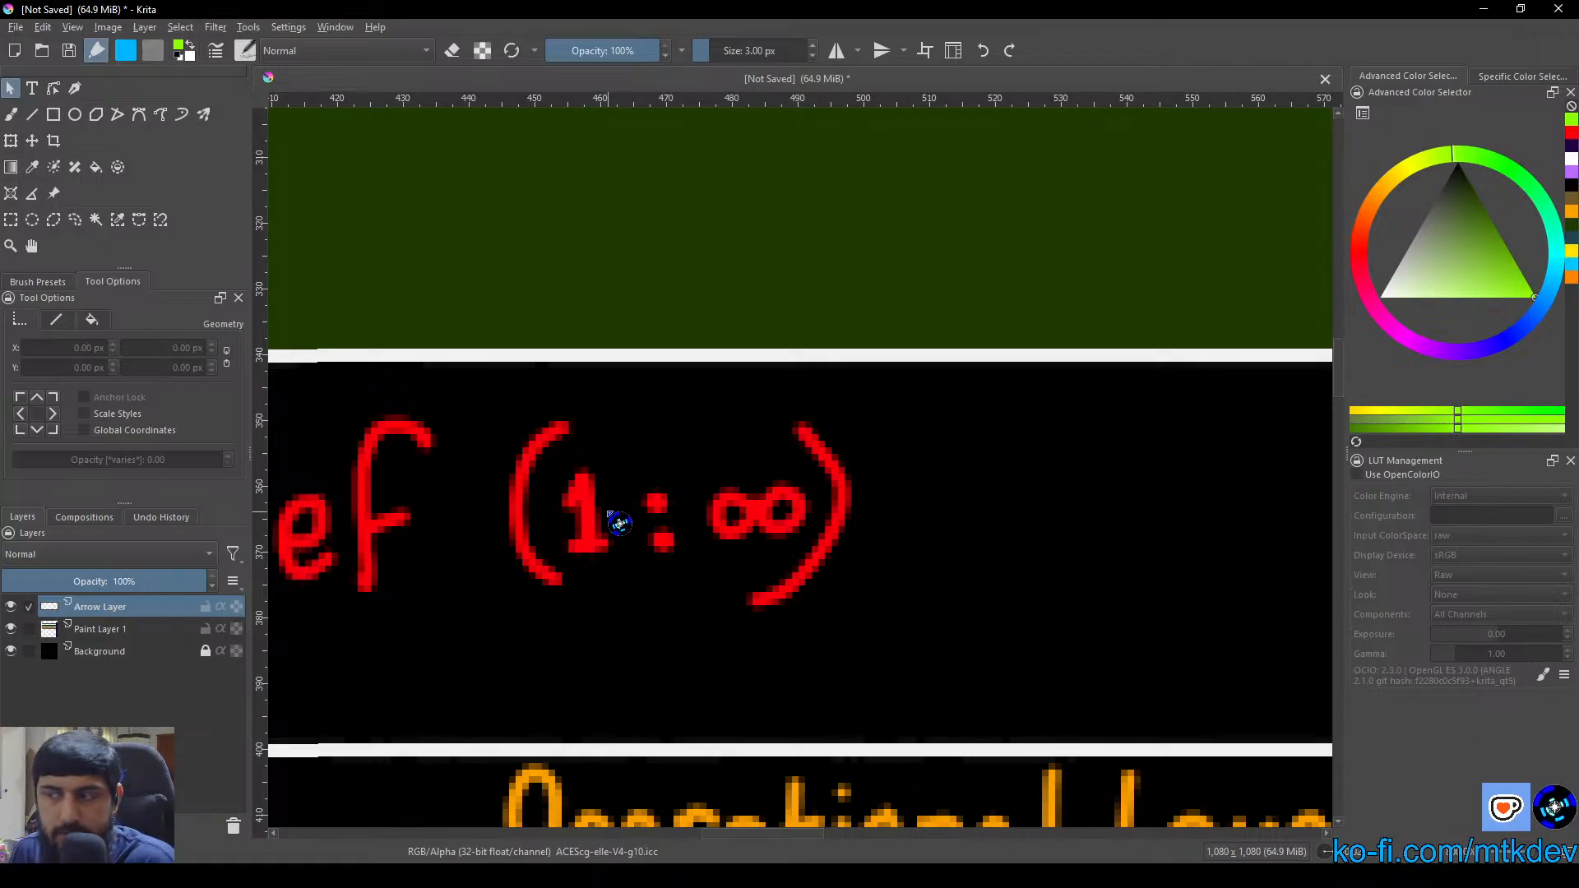
scroll(625, 473, "down", 5)
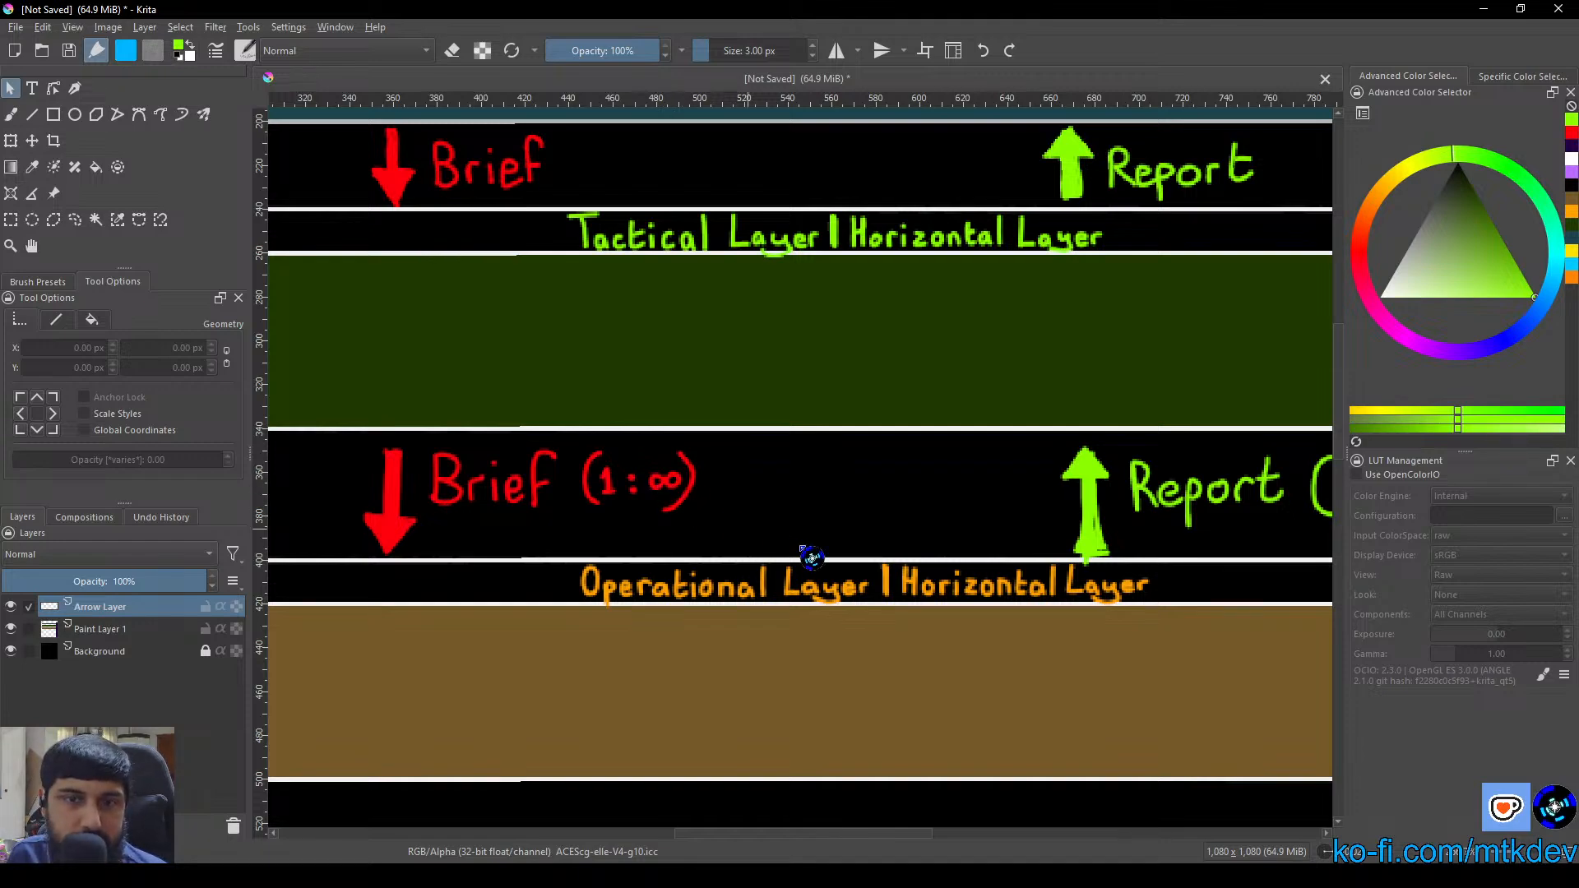
left_click_drag(803, 556, 403, 520)
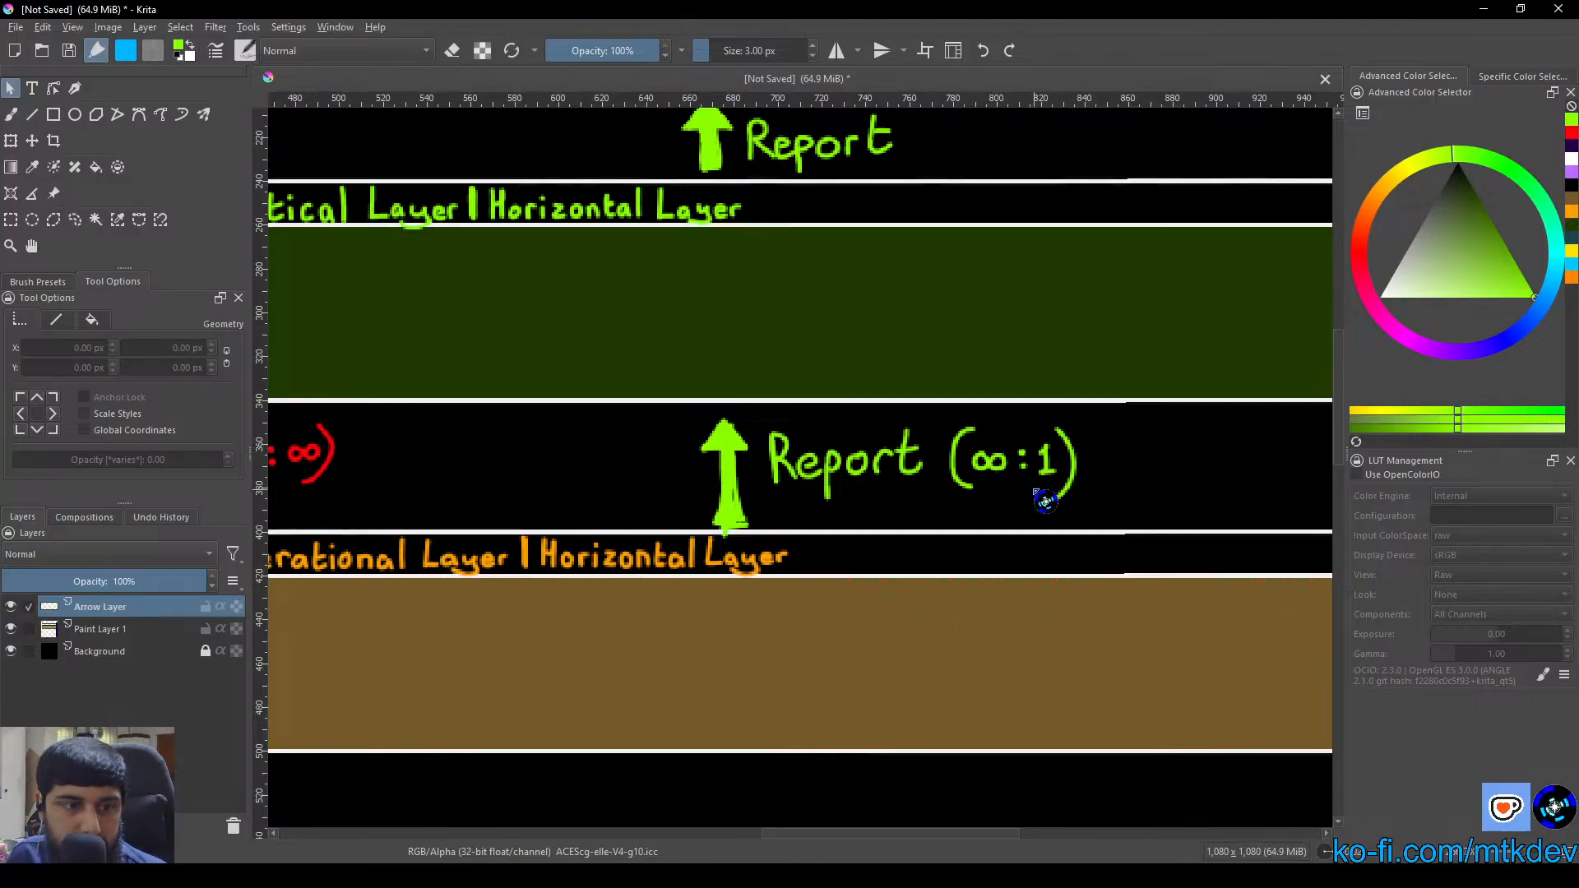
scroll(753, 510, "down", 1)
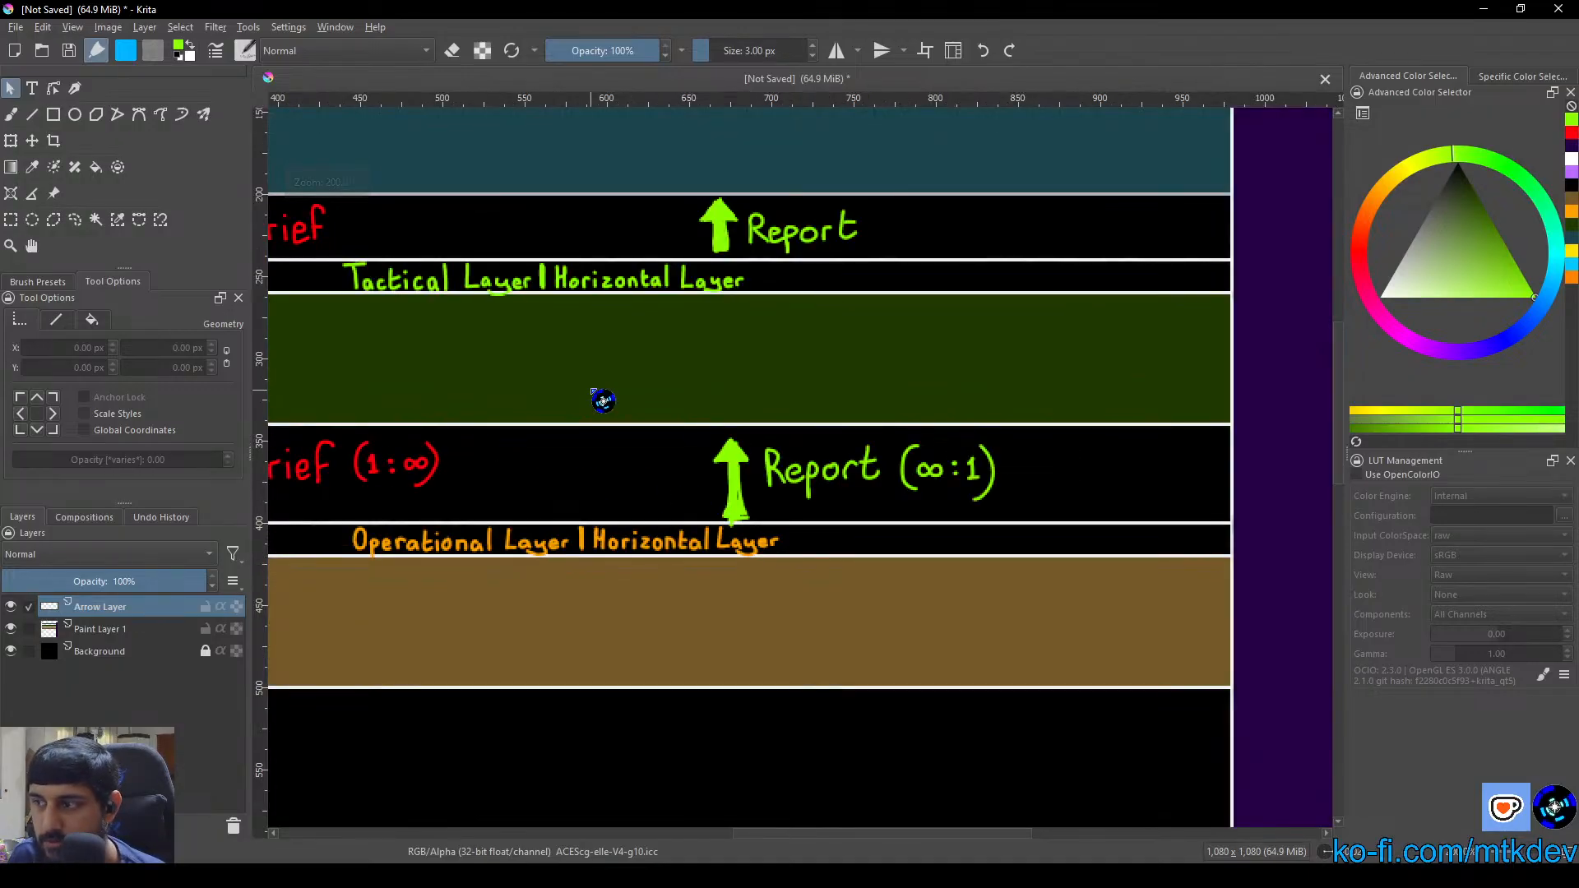
left_click_drag(599, 398, 846, 448)
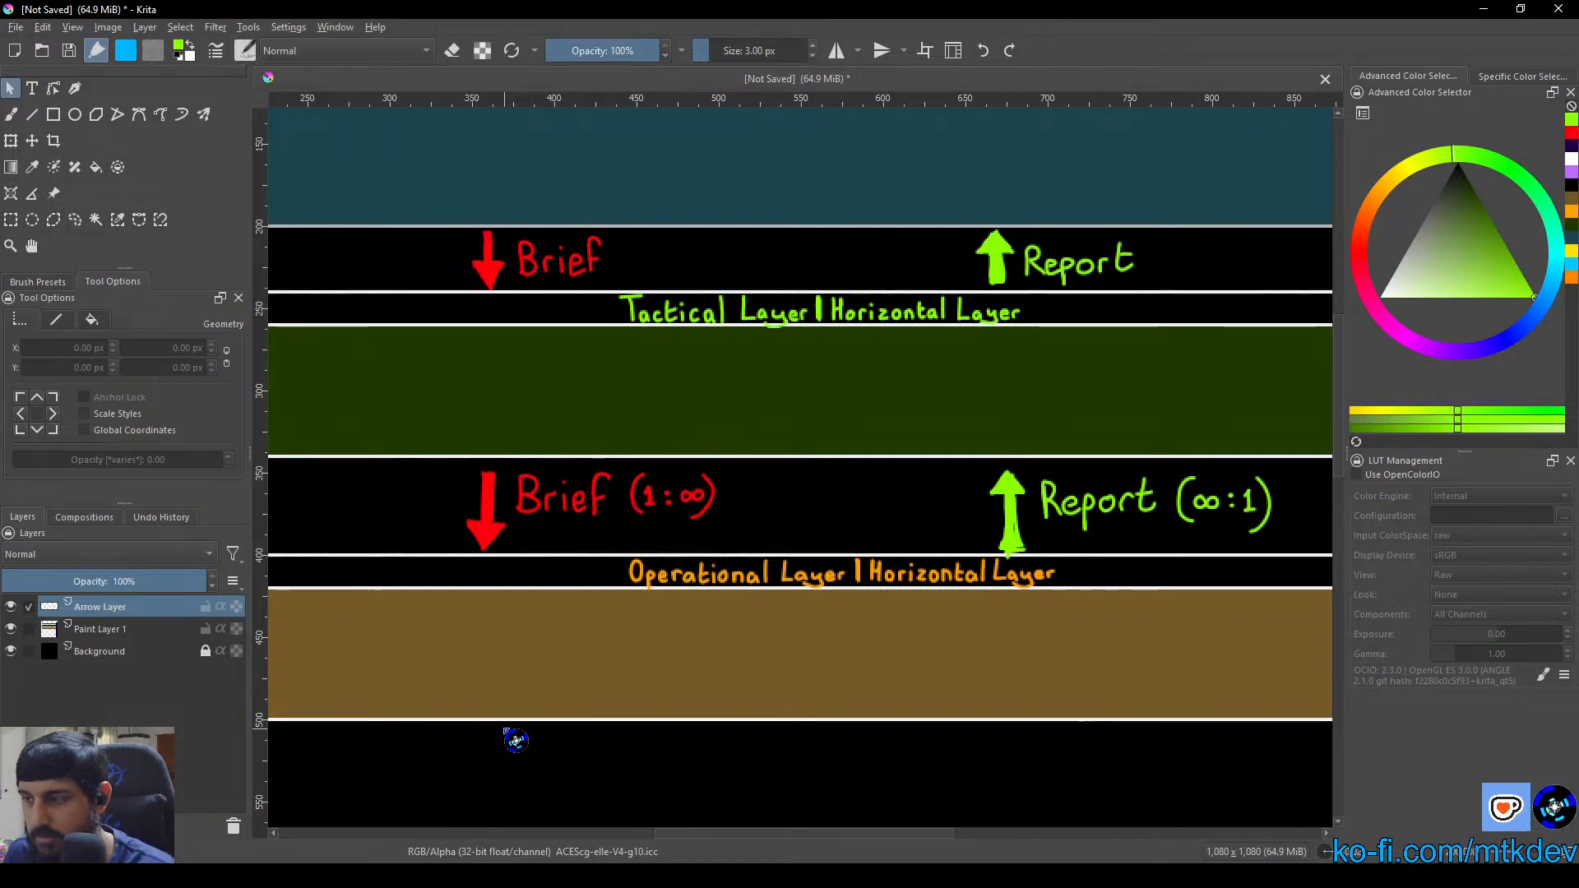
Hand-letter "(1:∞)" in red after "Brief" between the Strategic and Tactical layers with the 3 px brush
scroll(630, 322, "up", 2)
left_click_drag(578, 348, 543, 455)
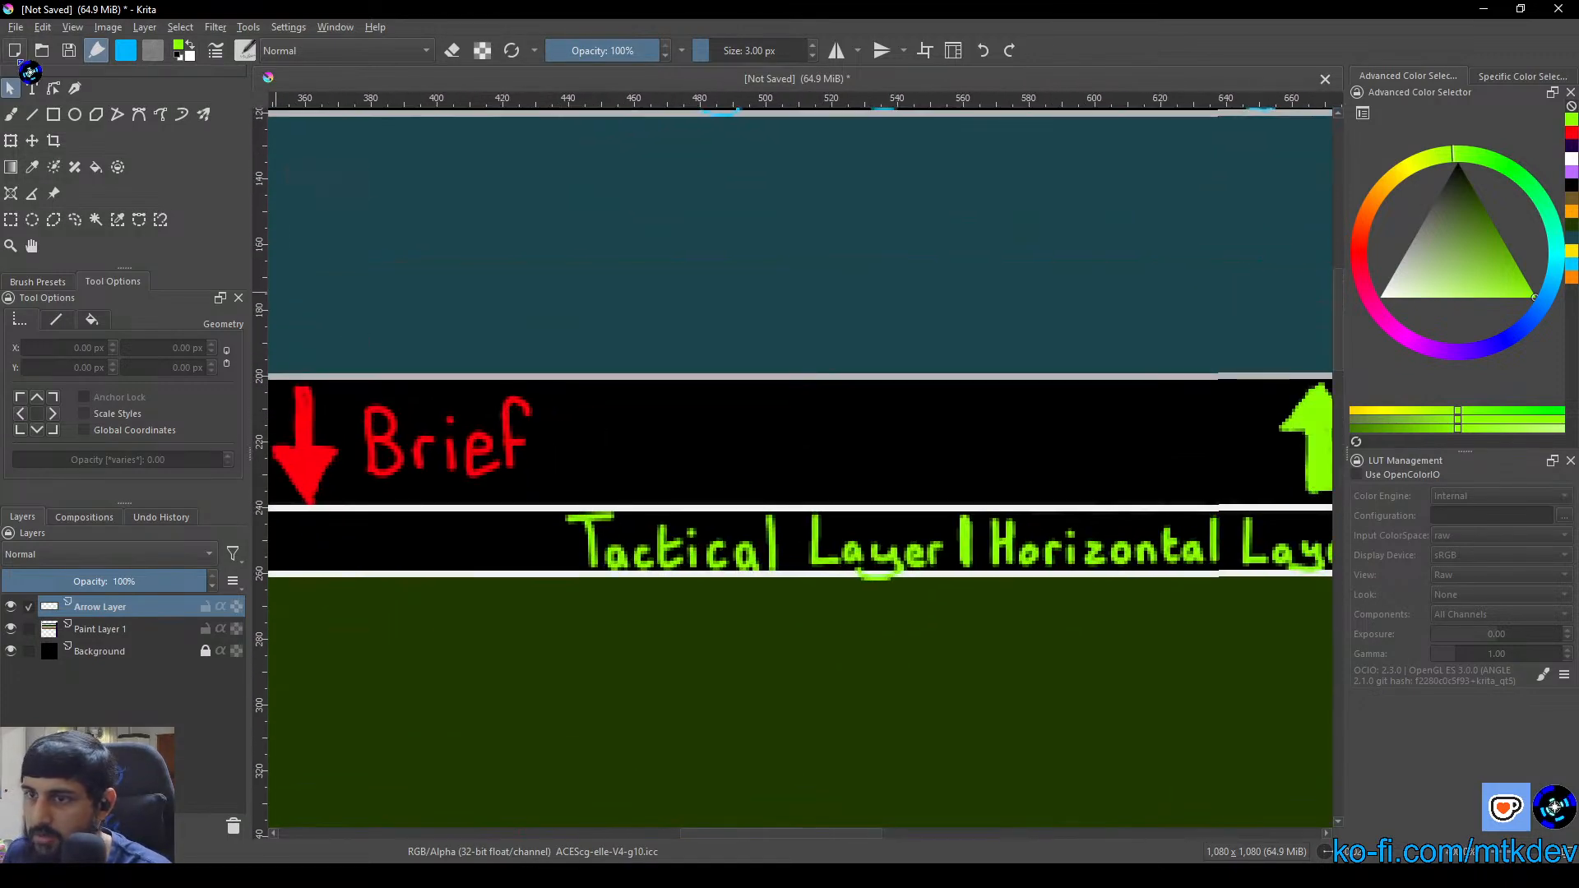
left_click(7, 114)
mouse_move(631, 578)
left_mouse_down()
mouse_move(759, 578)
mouse_move(713, 538)
left_mouse_up()
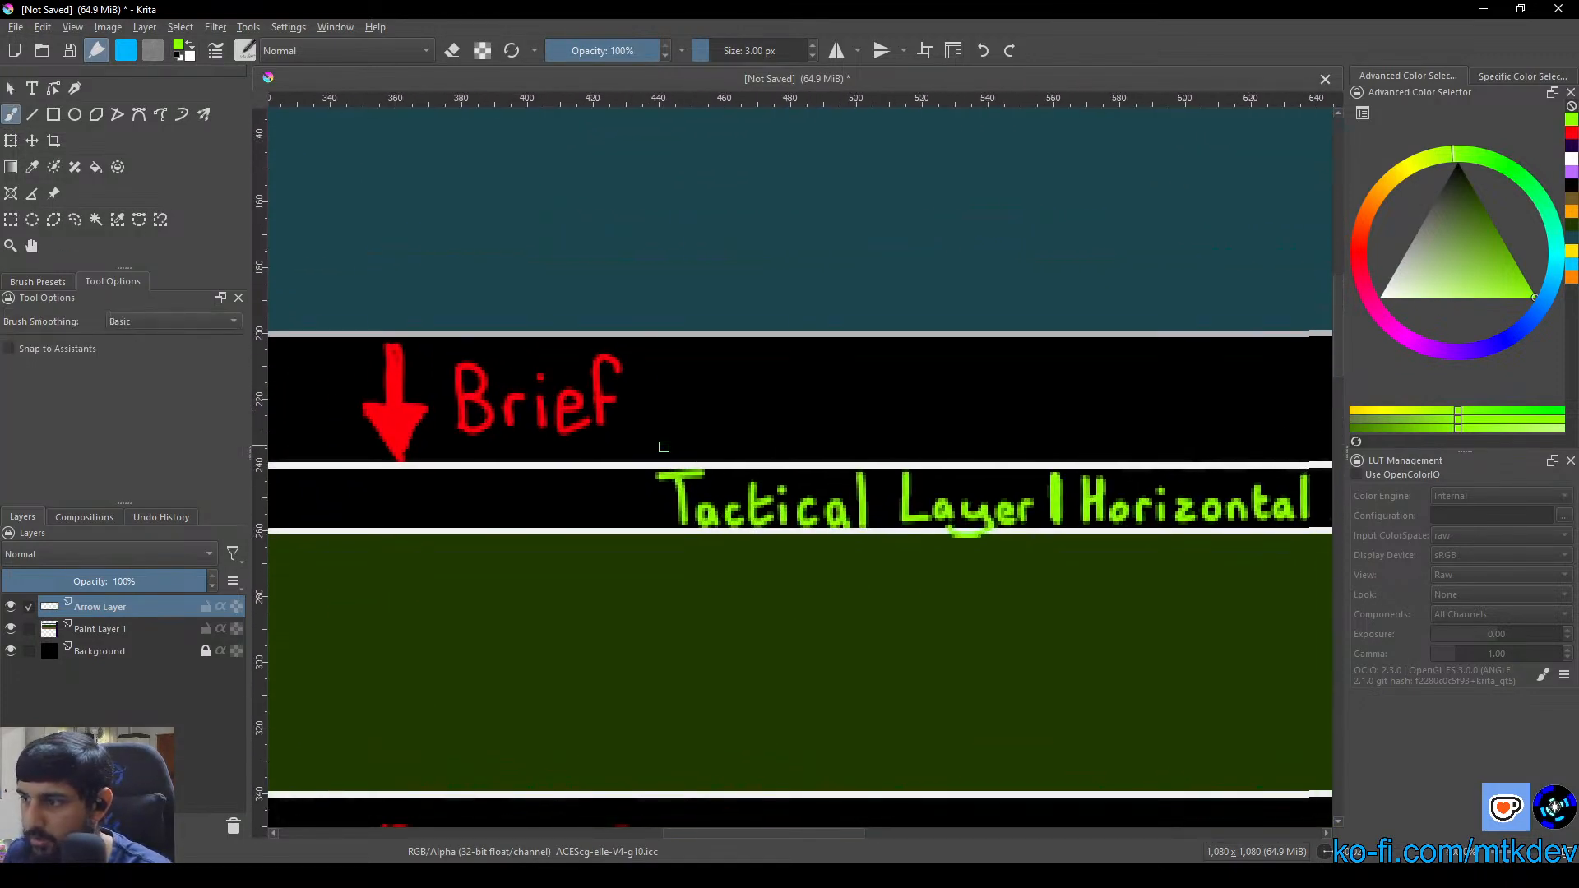
right_click(663, 391)
left_click(629, 446)
right_click(629, 446)
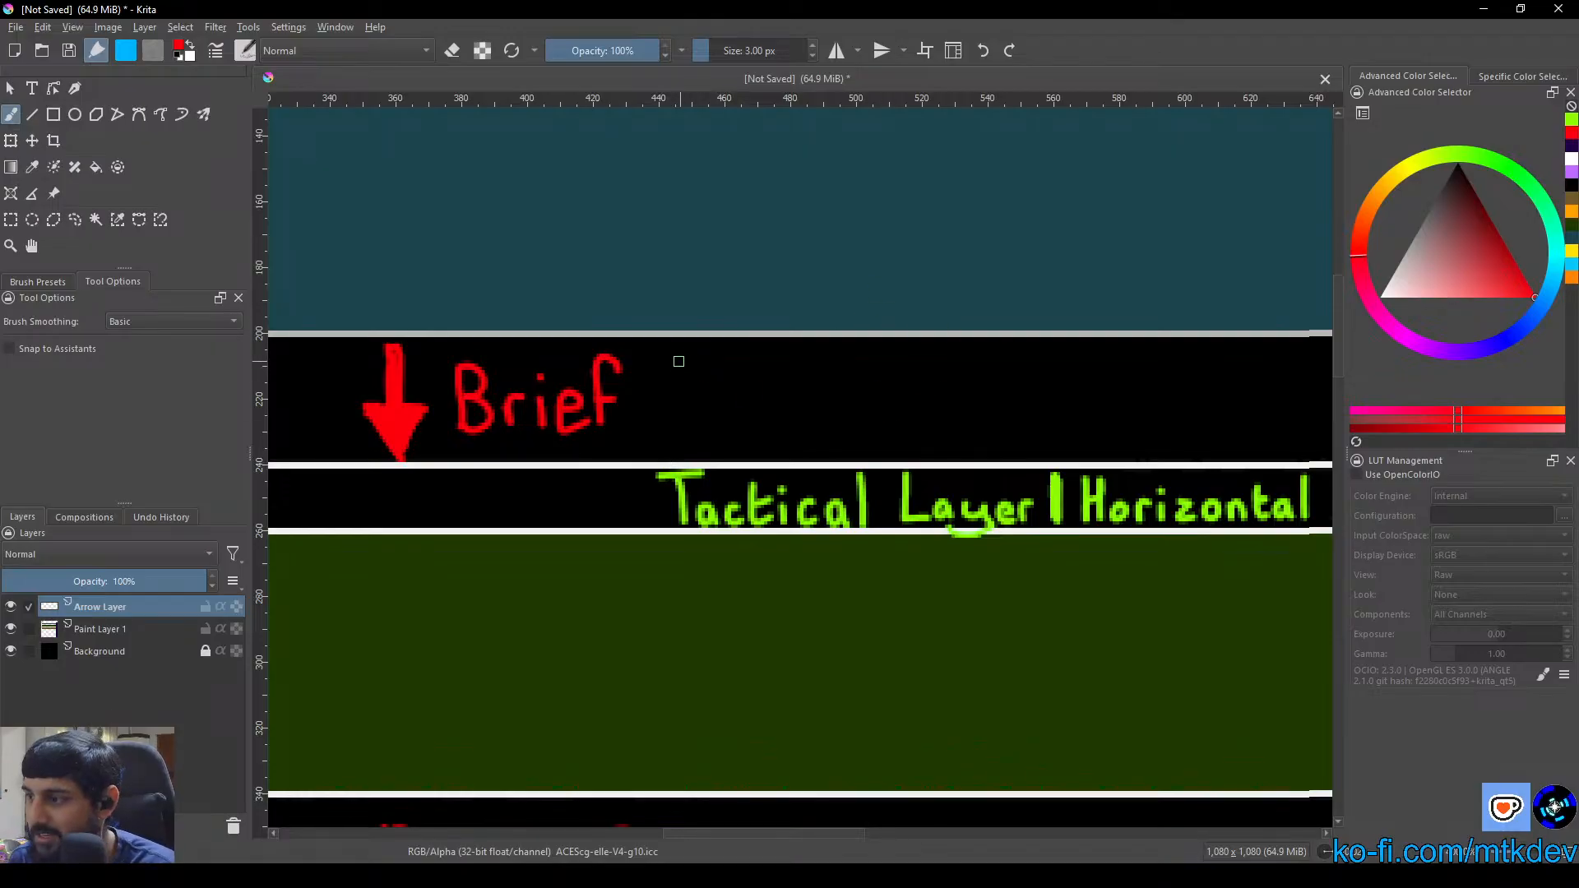
mouse_move(670, 352)
left_mouse_down()
mouse_move(663, 424)
mouse_move(689, 415)
left_mouse_up()
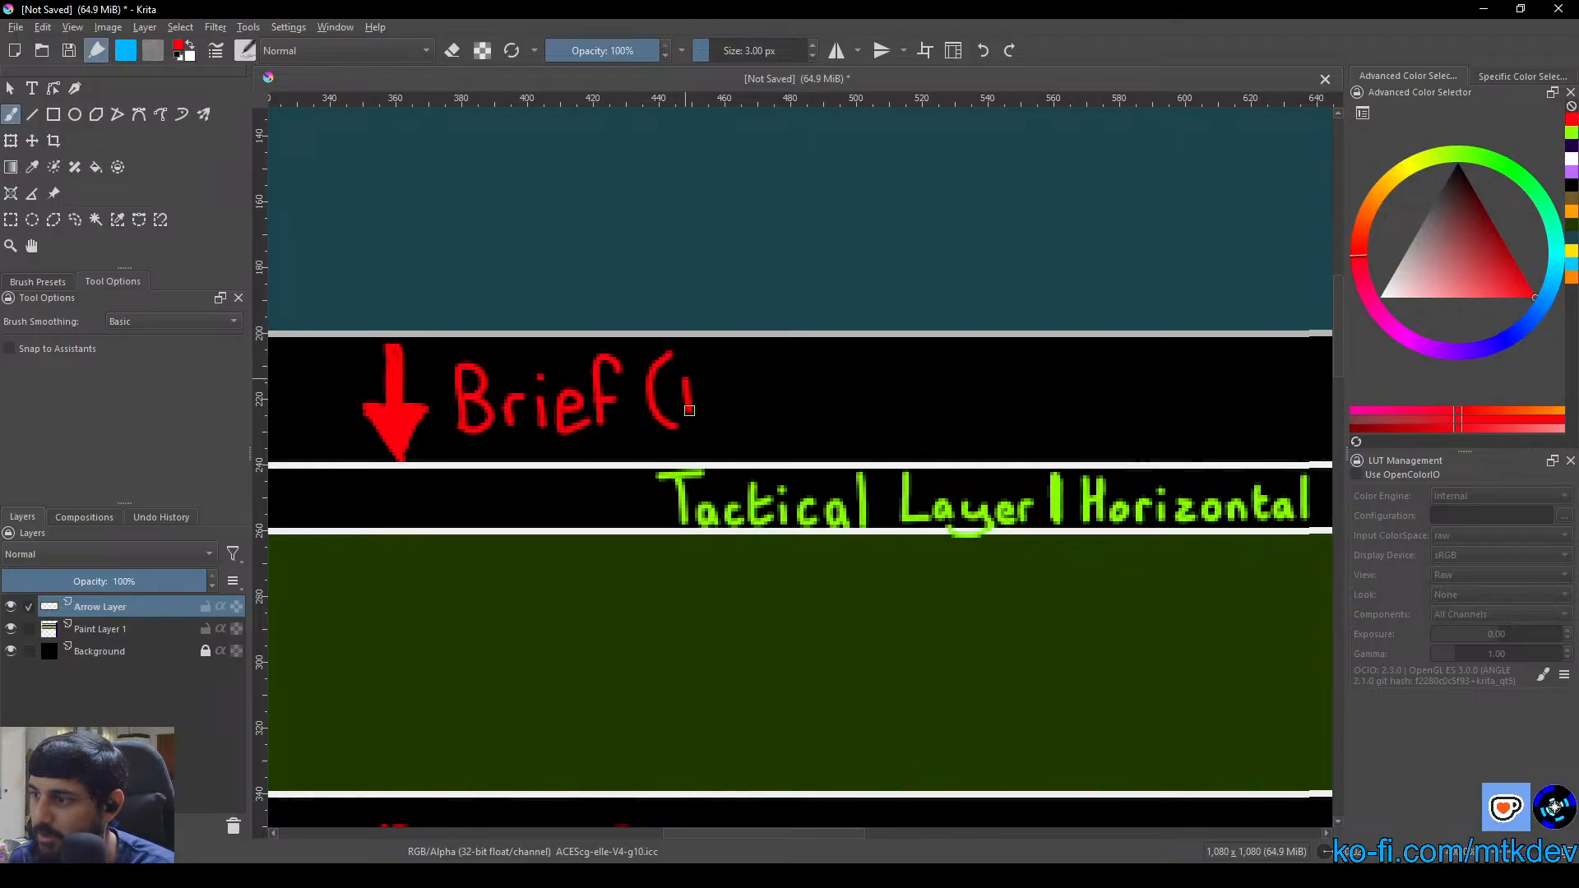
left_click(723, 410)
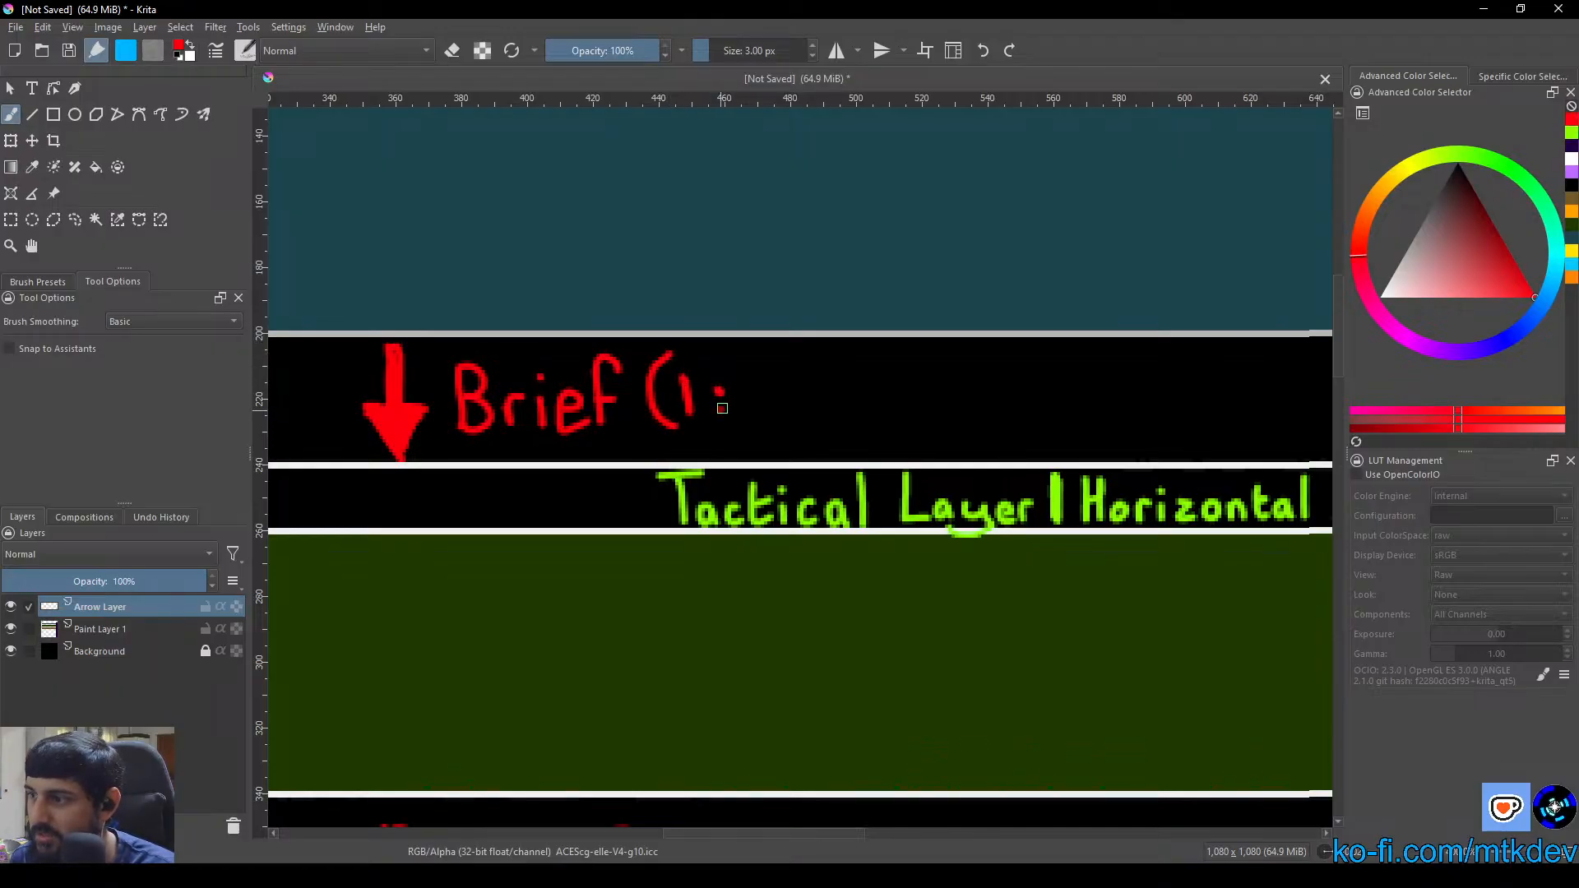
mouse_move(750, 389)
left_mouse_down()
mouse_move(743, 408)
mouse_move(774, 387)
mouse_move(791, 438)
left_mouse_up()
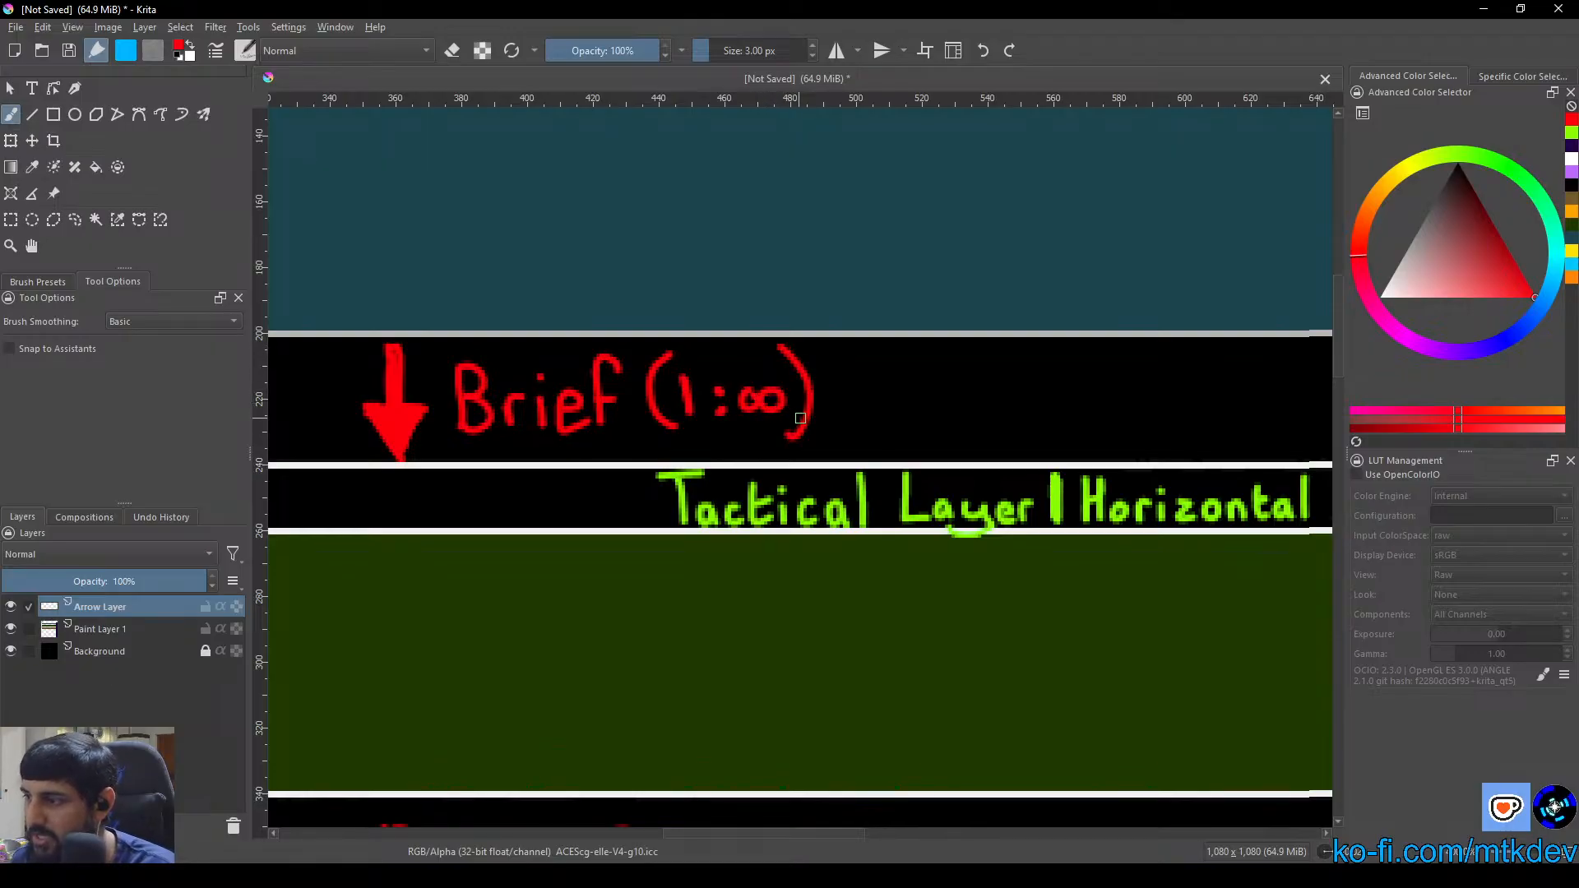
Hand-letter "(∞:1)" in lime green after "Report" between the Strategic and Tactical layers
left_click_drag(1152, 405, 211, 412)
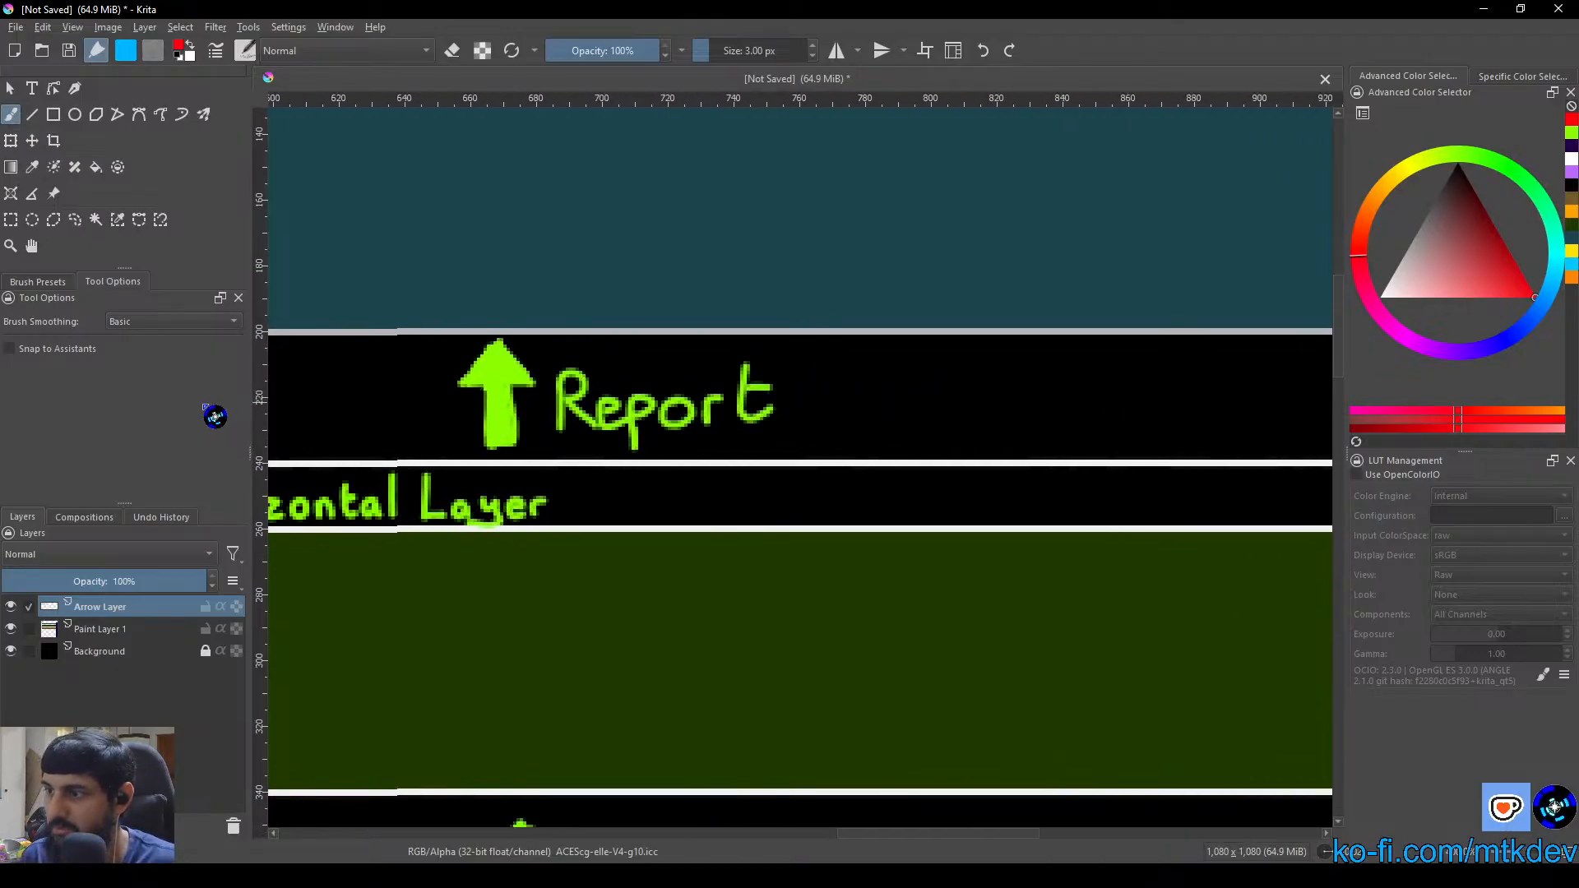
right_click(842, 403)
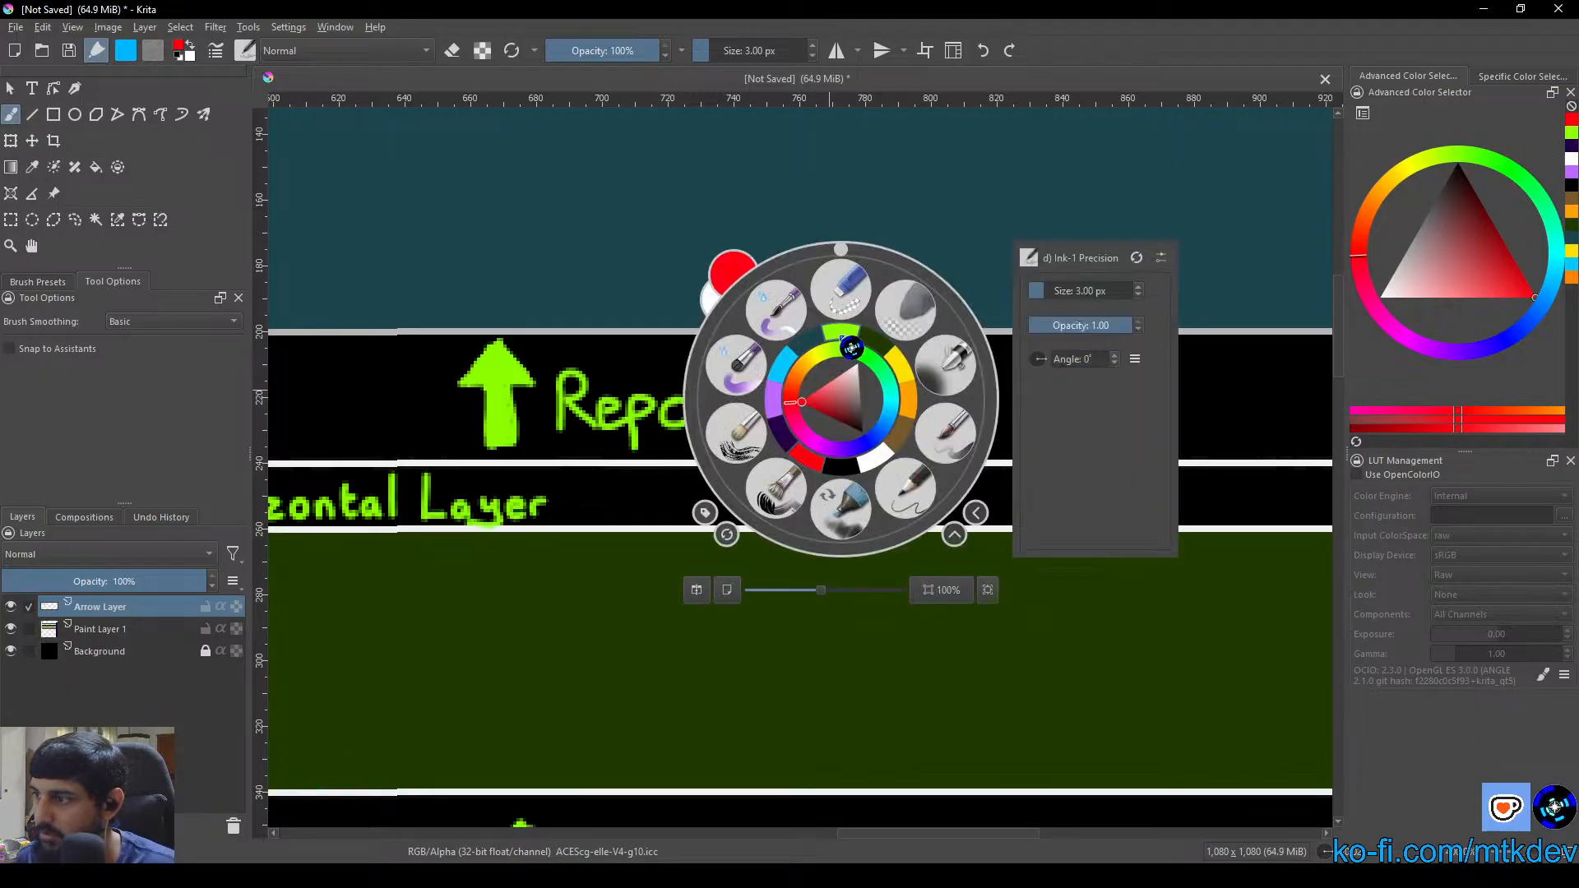
left_click(858, 346)
mouse_move(822, 356)
left_mouse_down()
mouse_move(819, 434)
mouse_move(839, 394)
mouse_move(841, 409)
mouse_move(880, 403)
mouse_move(851, 390)
mouse_move(916, 390)
mouse_move(917, 405)
mouse_move(950, 382)
mouse_move(953, 416)
left_mouse_up()
mouse_move(970, 358)
left_mouse_down()
mouse_move(982, 376)
mouse_move(963, 444)
left_mouse_up()
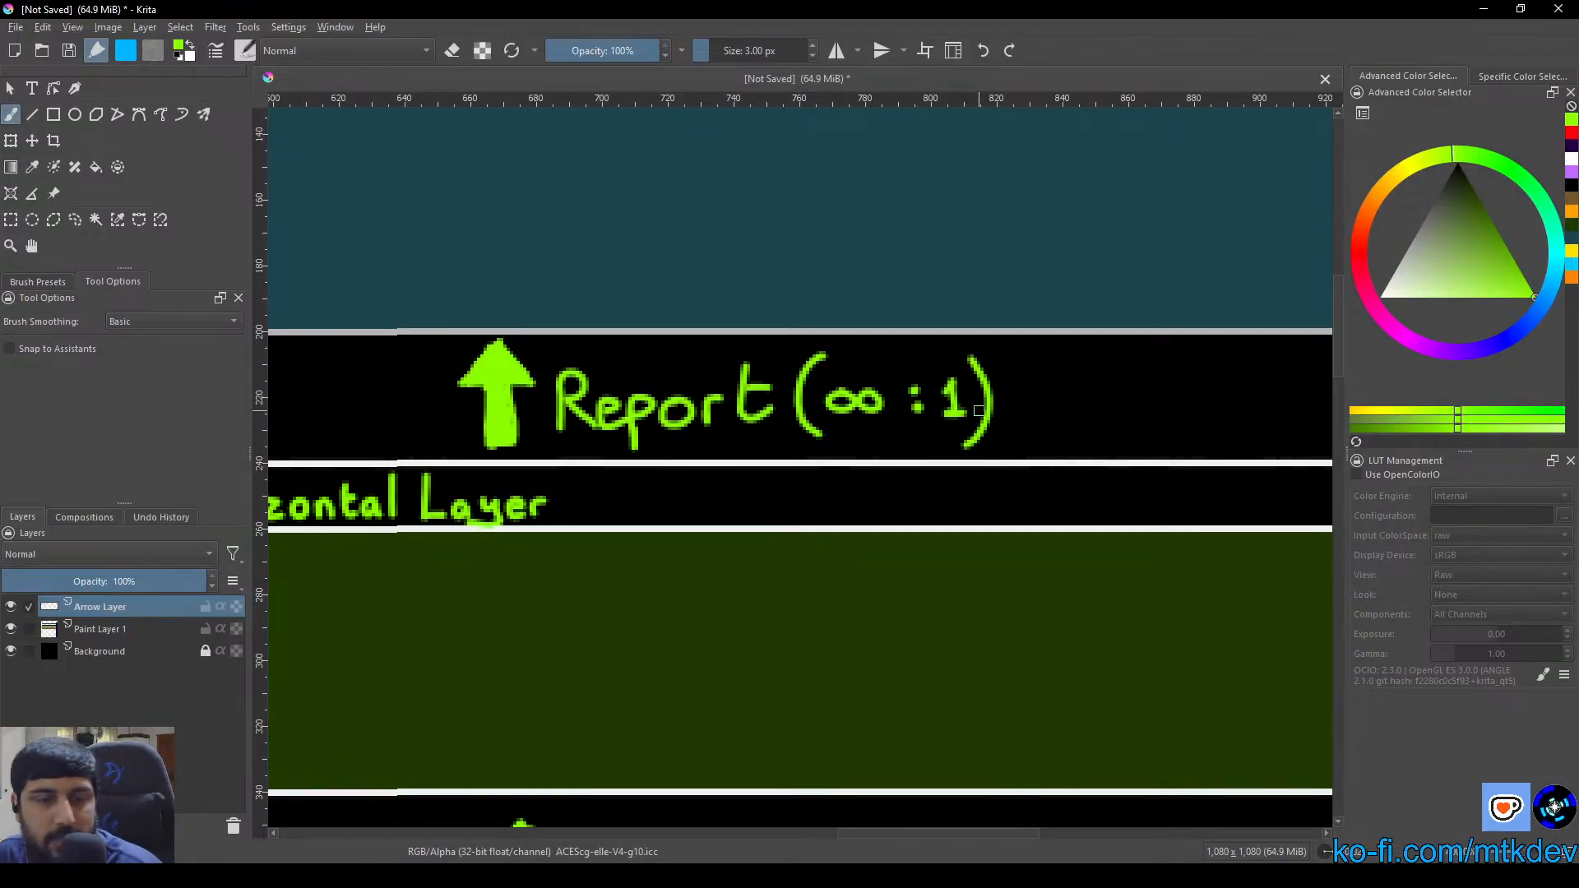
Examine the whole layout and the area where the horizontal layers meet the purple Design Layer column
scroll(833, 465, "down", 3)
scroll(693, 540, "down", 2)
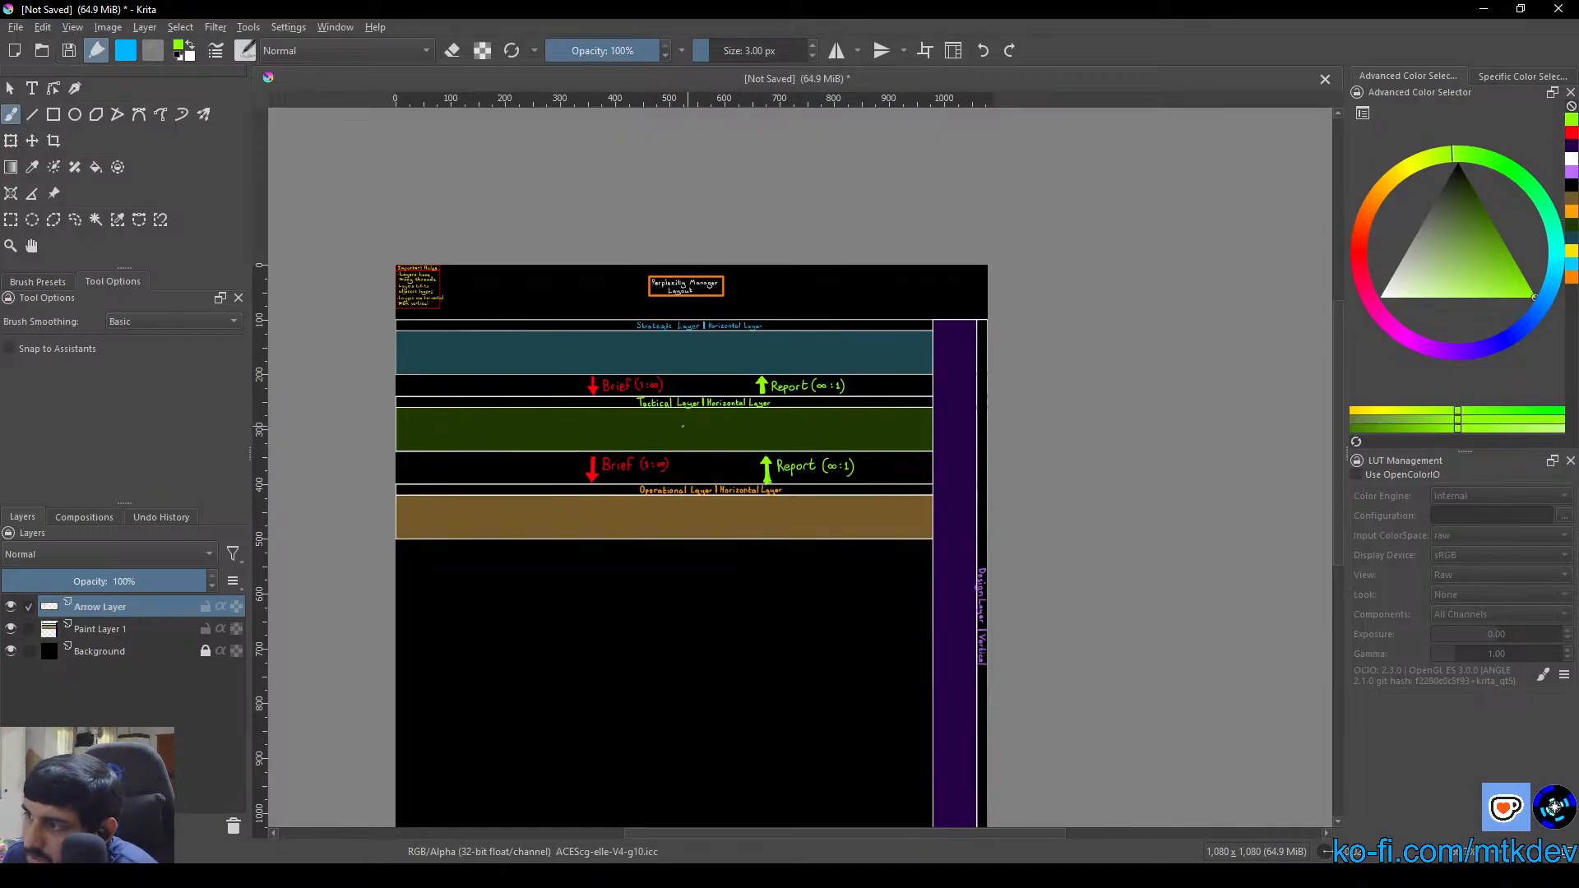
left_click(10, 88)
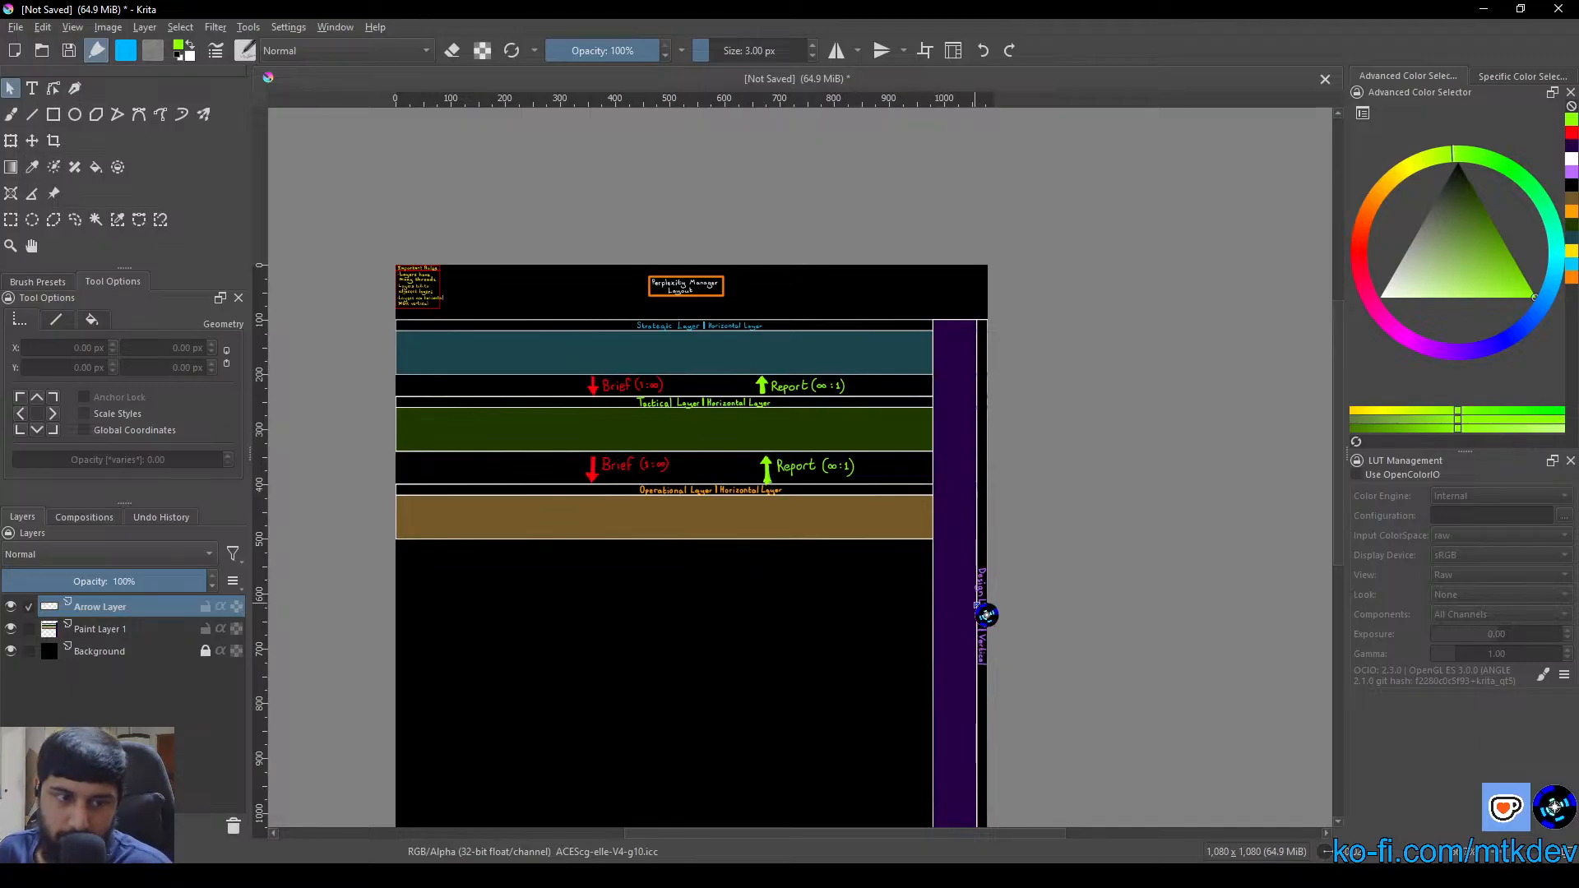
scroll(670, 409, "up", 6)
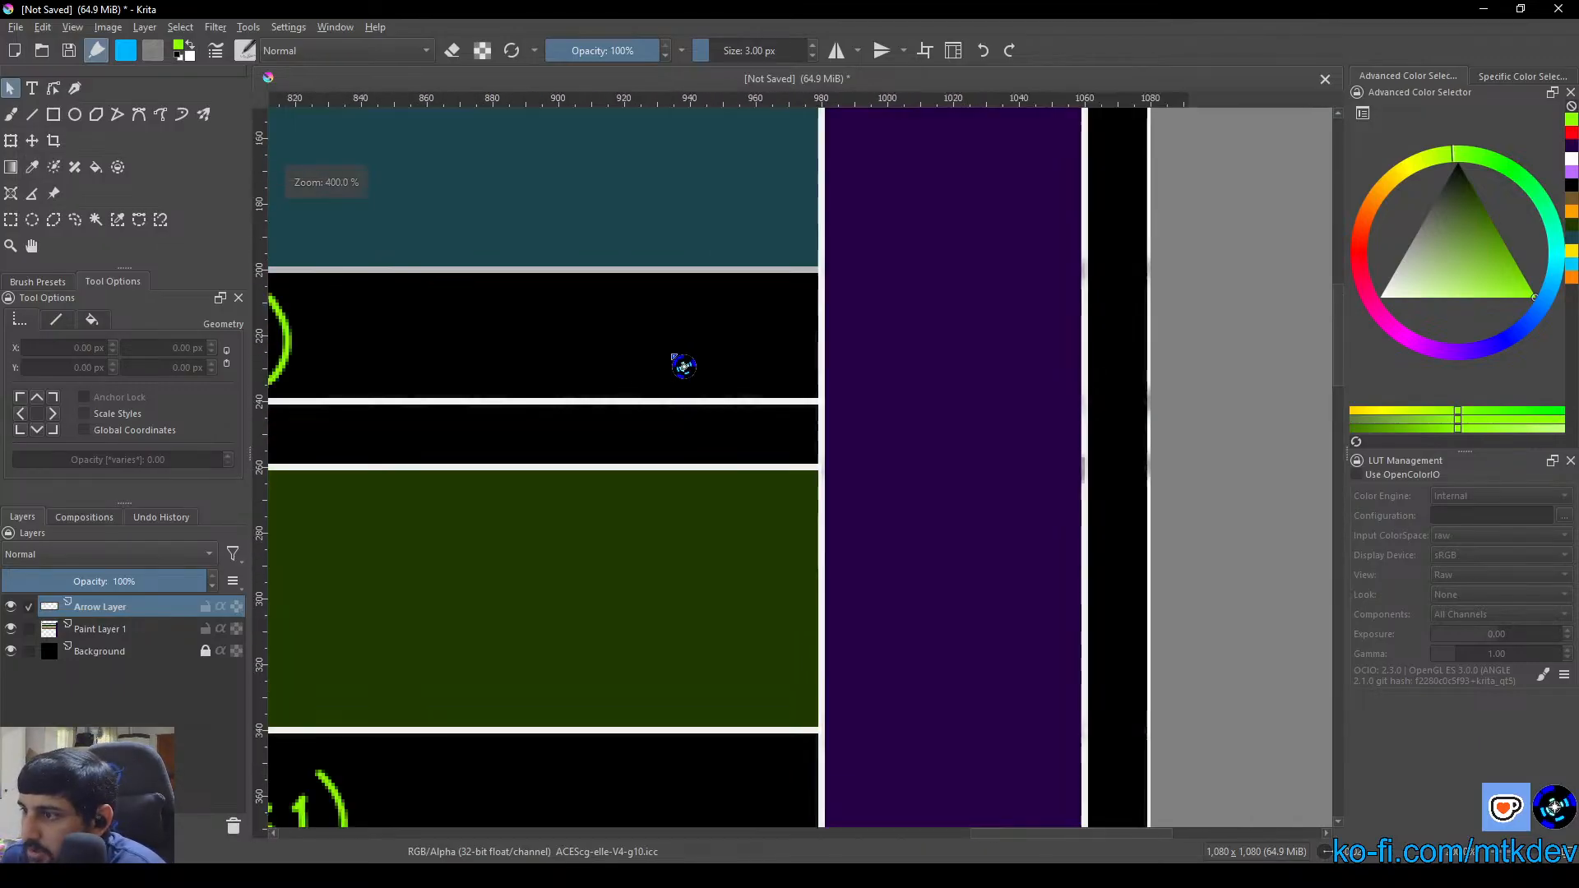
left_click_drag(680, 363, 669, 388)
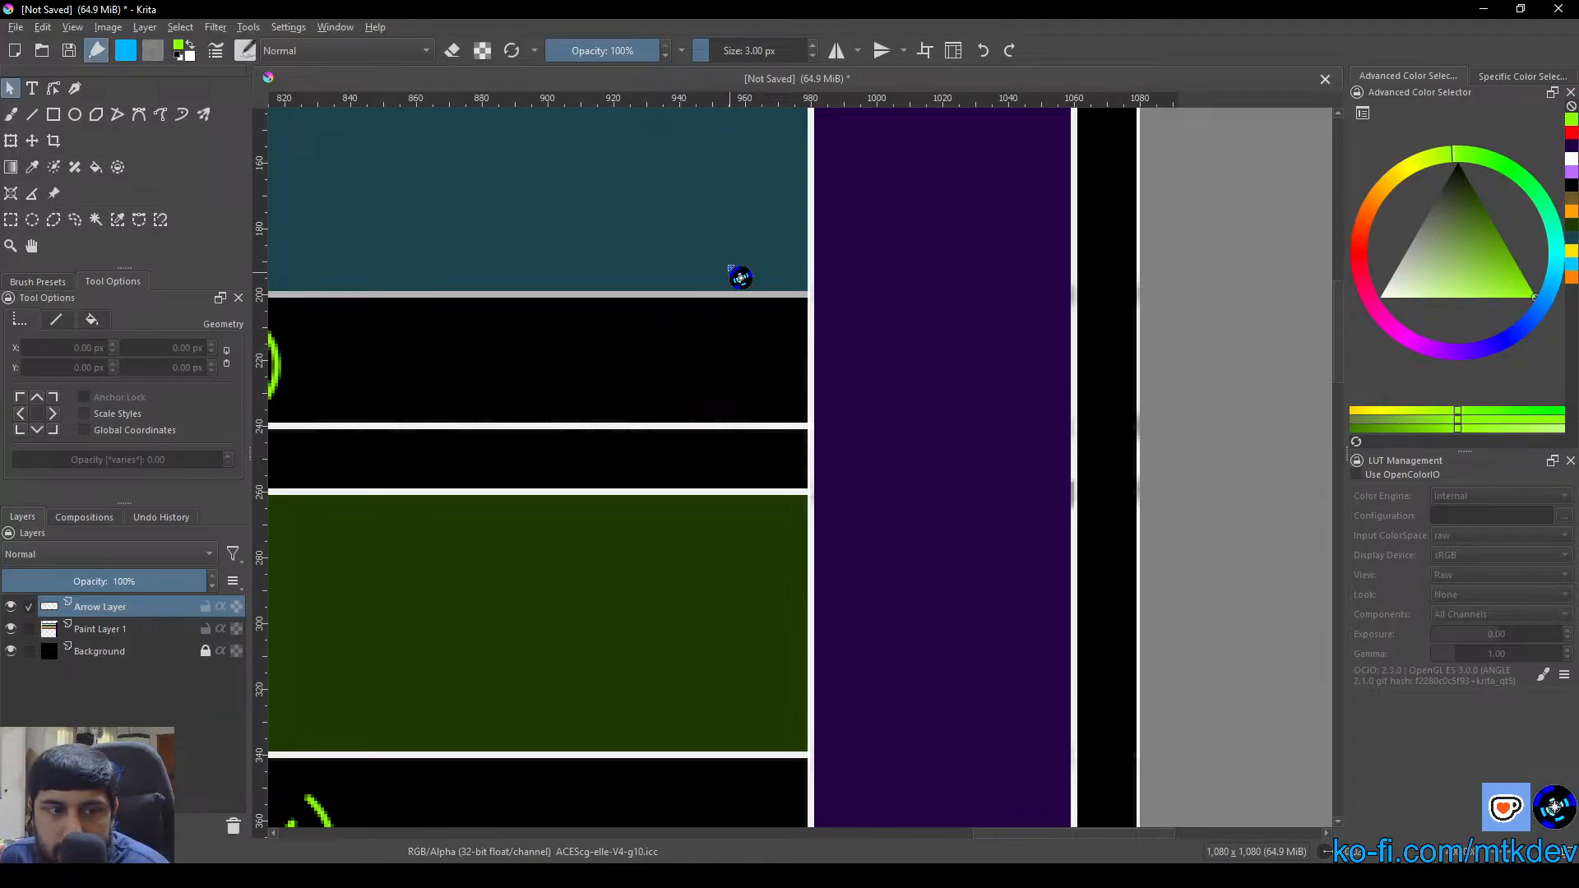
left_click_drag(765, 332, 800, 675)
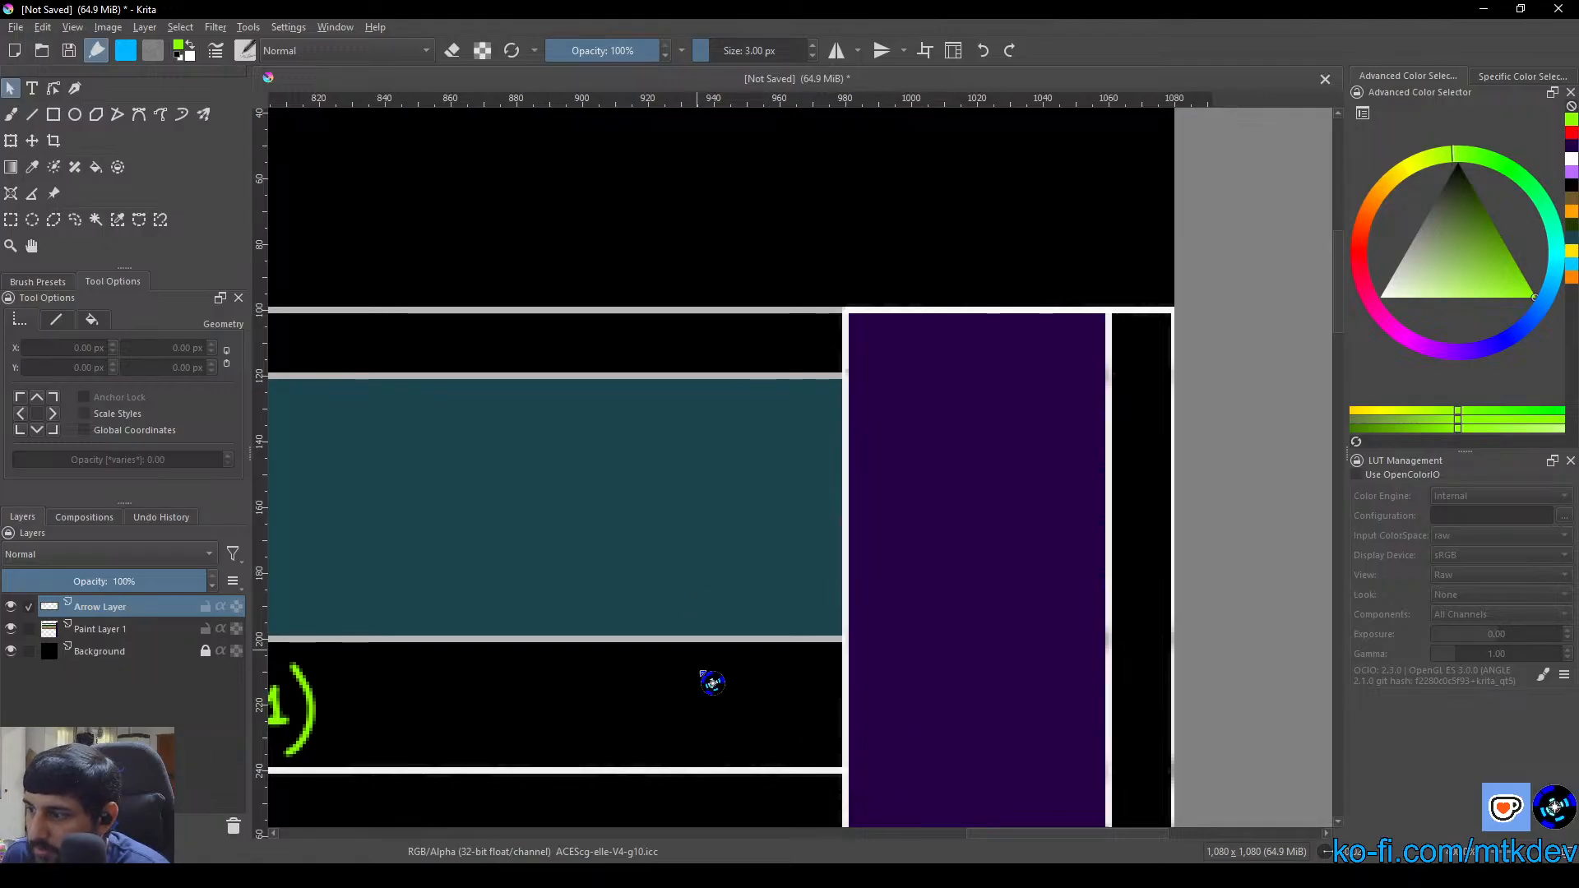
left_click_drag(858, 799, 820, 478)
left_click_drag(793, 619, 859, 742)
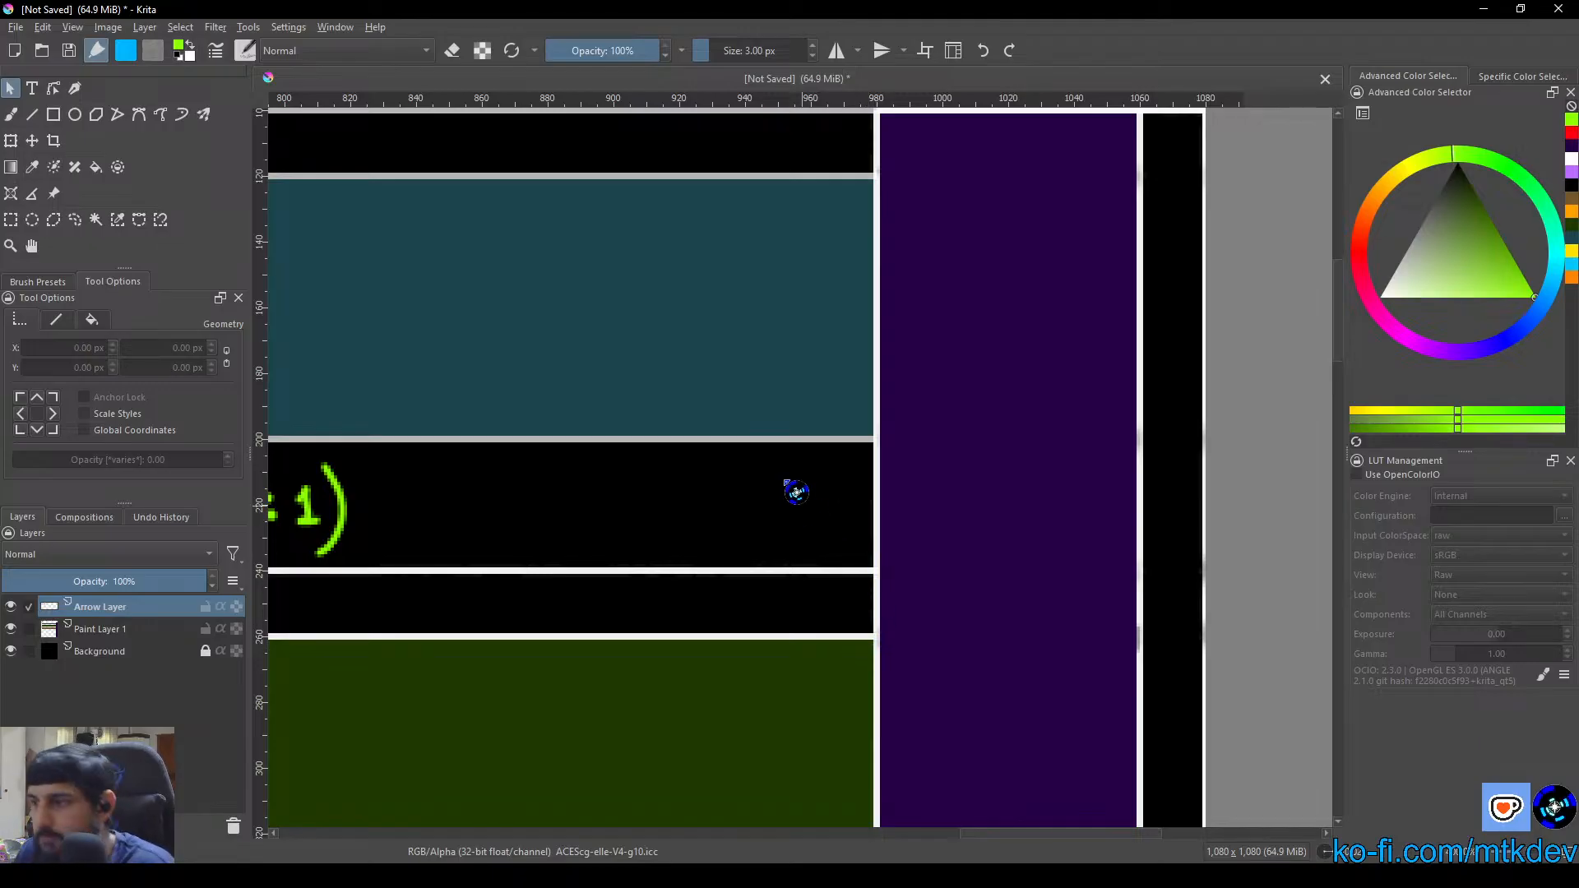
Paint a curved yellow double-headed arrow with the 3 px brush, linking the underside of the Strategic Layer to the purple Design Layer column
right_click(649, 549)
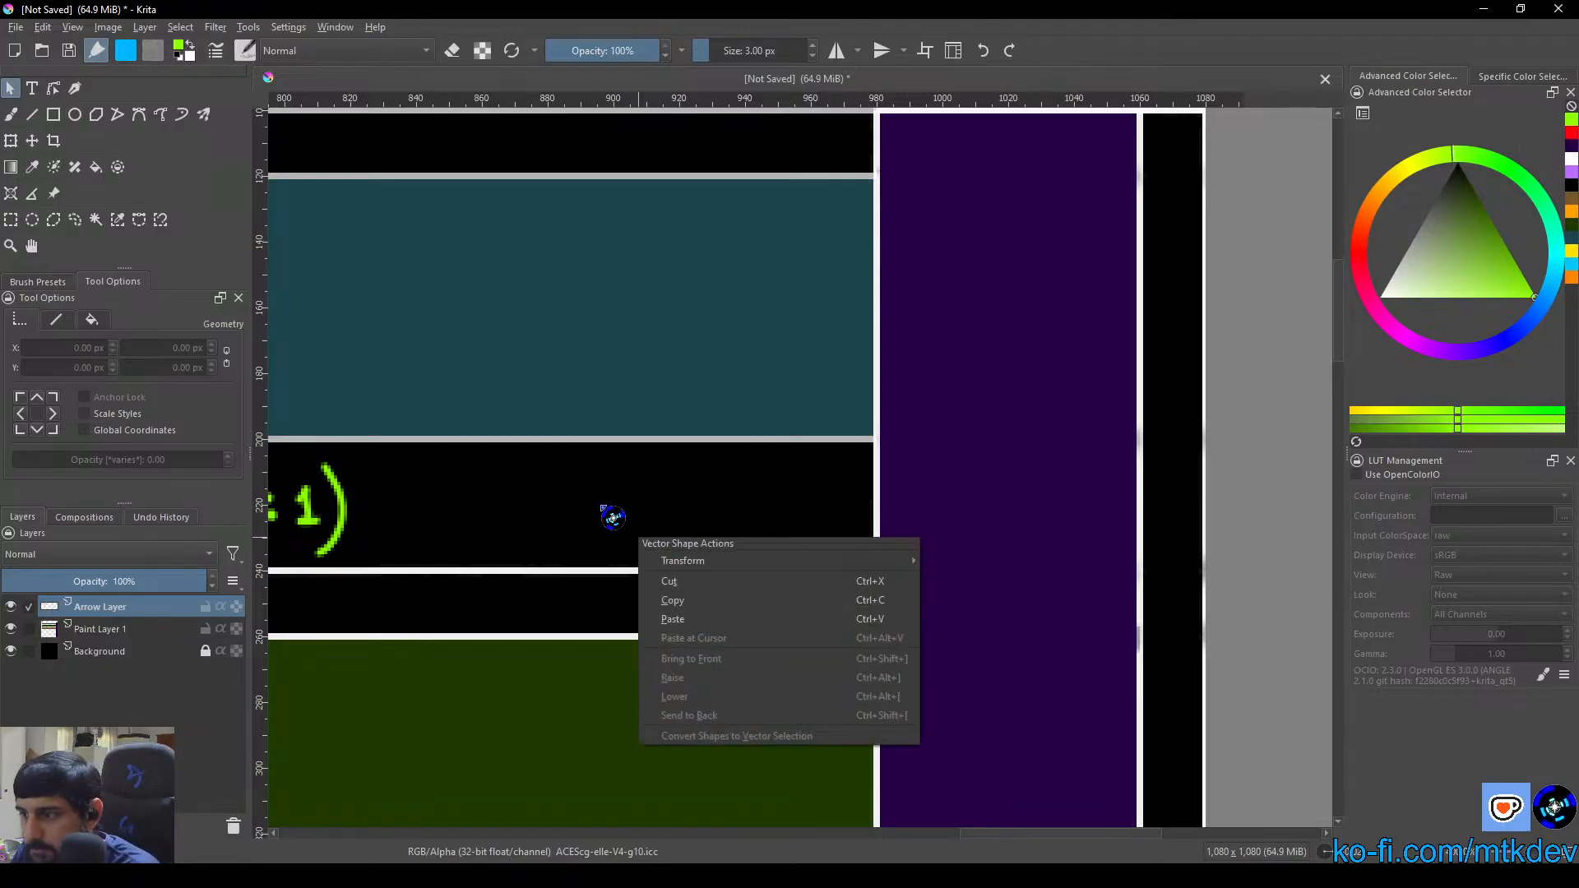
left_click(8, 114)
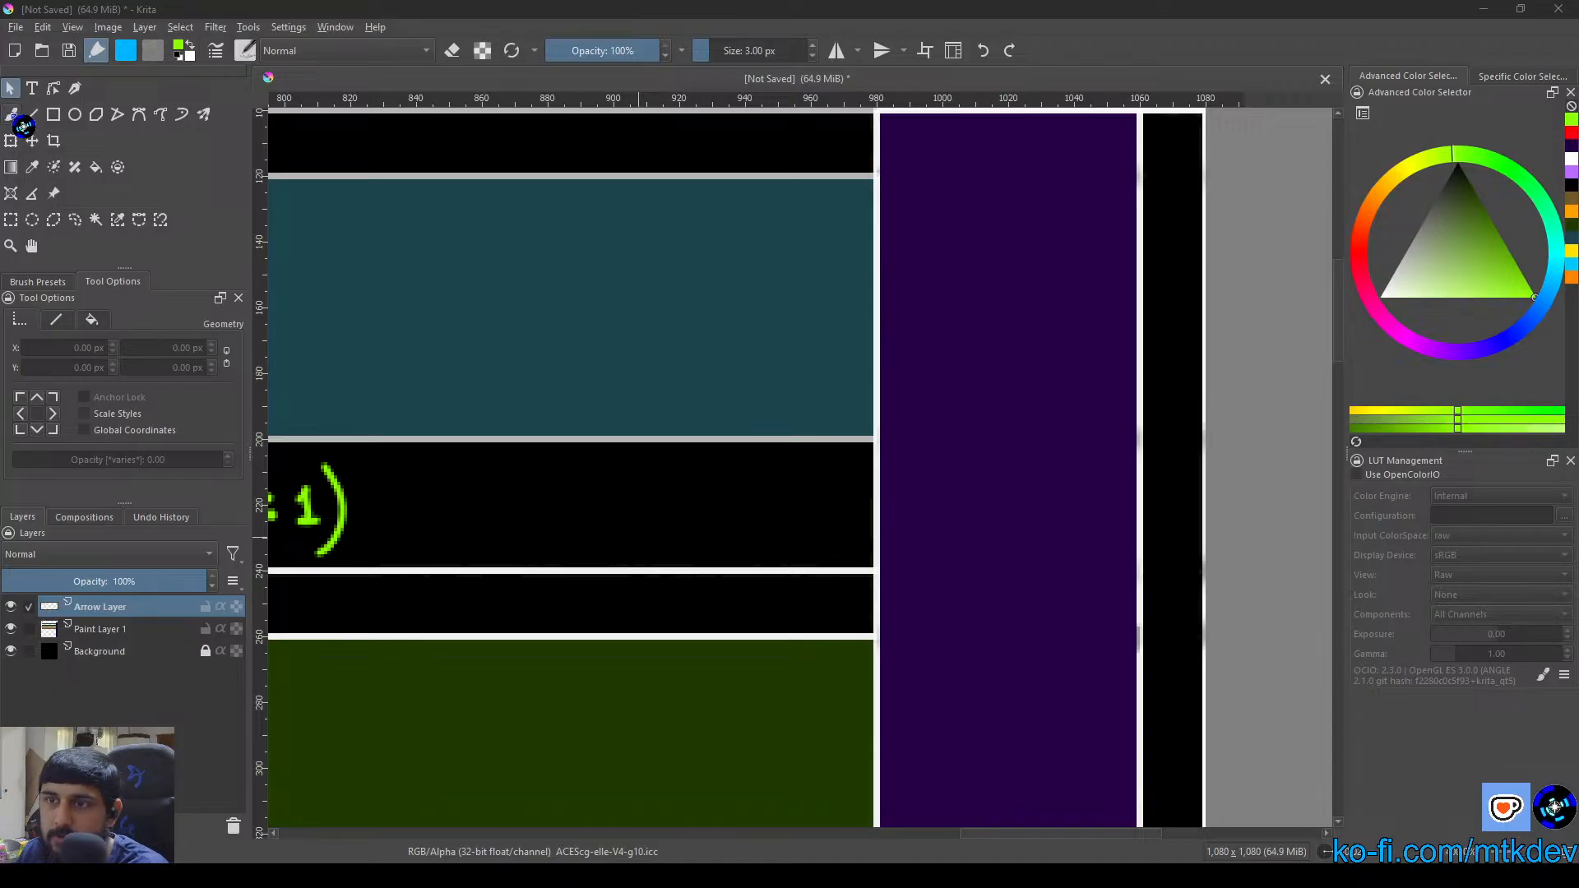
left_click(11, 115)
right_click(726, 458)
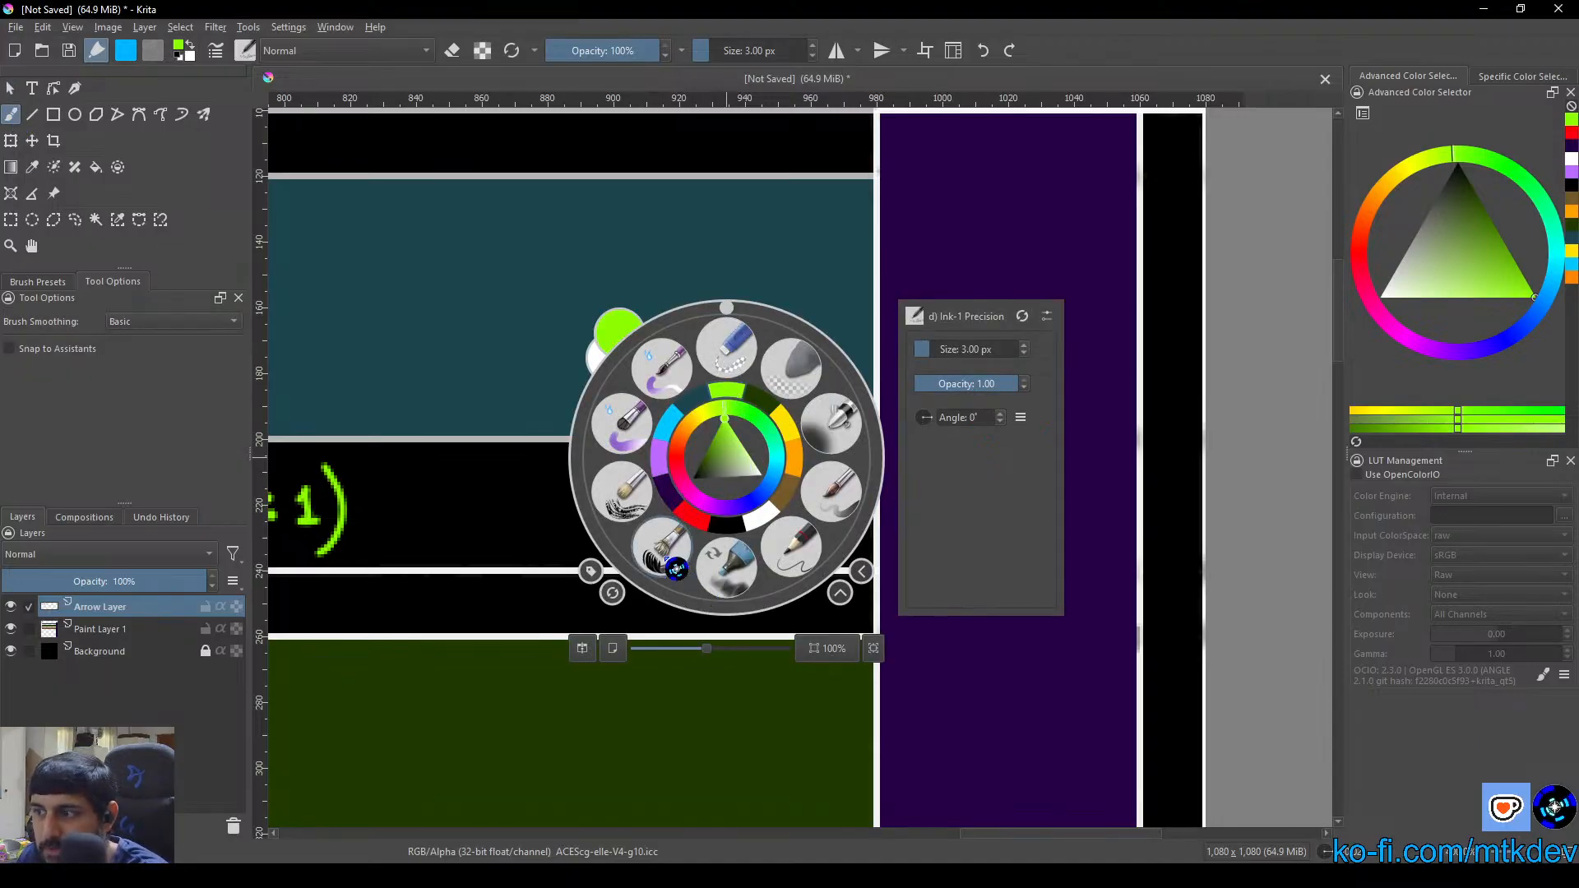
left_click(791, 436)
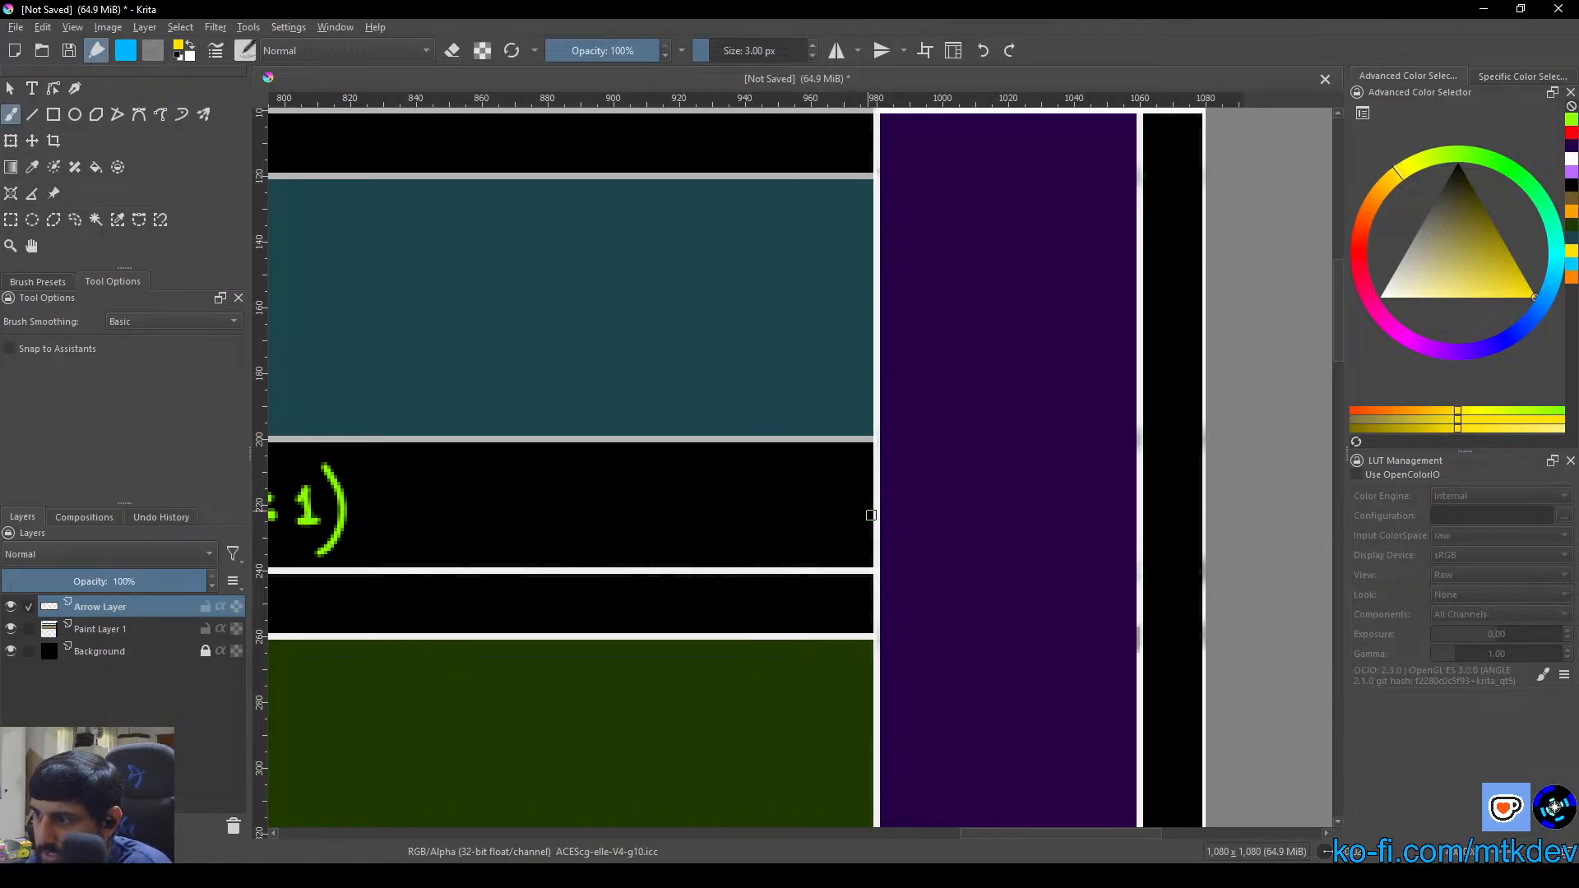
mouse_move(779, 460)
left_mouse_down()
mouse_move(814, 518)
mouse_move(857, 514)
mouse_move(840, 504)
mouse_move(861, 518)
mouse_move(805, 521)
mouse_move(778, 454)
mouse_move(769, 468)
mouse_move(797, 467)
mouse_move(772, 466)
mouse_move(780, 455)
mouse_move(763, 471)
mouse_move(809, 467)
mouse_move(785, 464)
mouse_move(791, 494)
mouse_move(840, 515)
mouse_move(788, 479)
left_mouse_up()
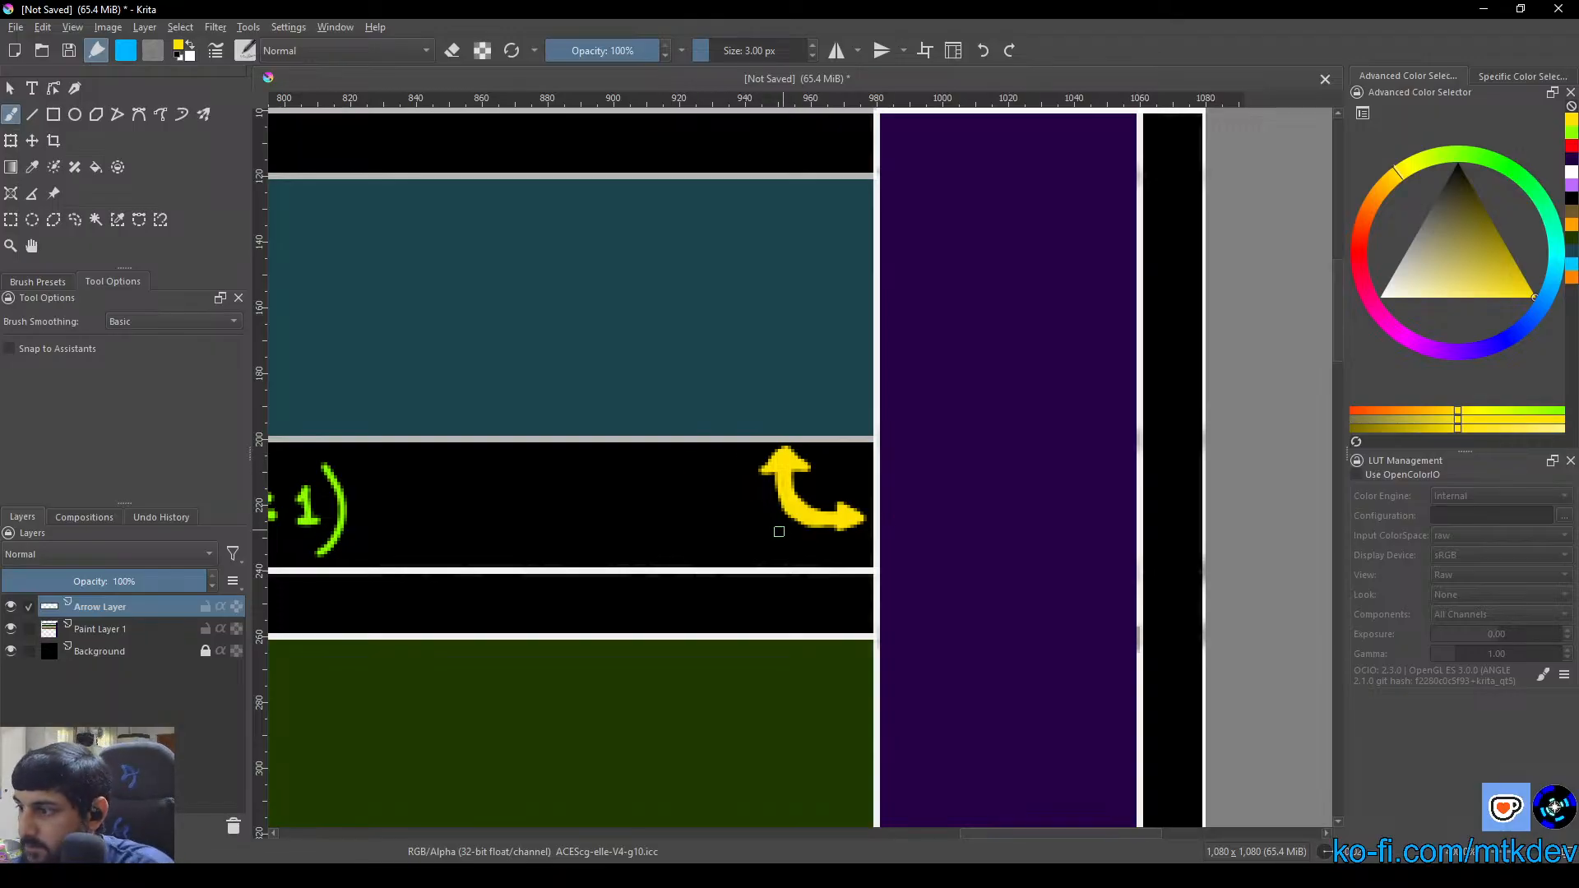
Hand-letter "(∞:∞)" in yellow beside the curved arrow below the Strategic Layer
left_click_drag(673, 476, 668, 542)
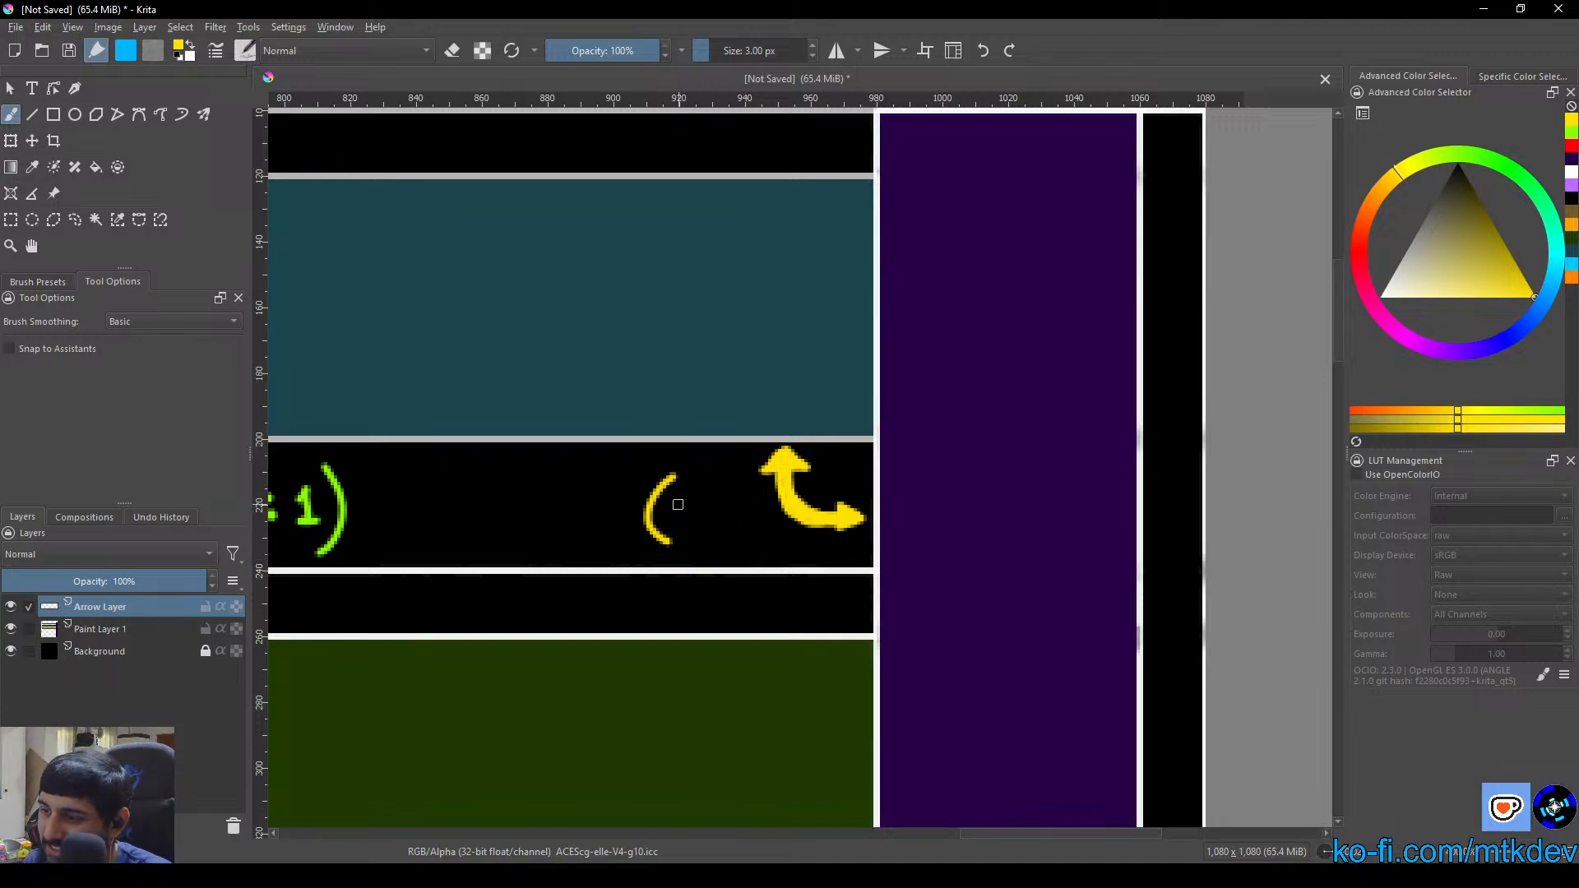
left_click_drag(676, 505, 679, 508)
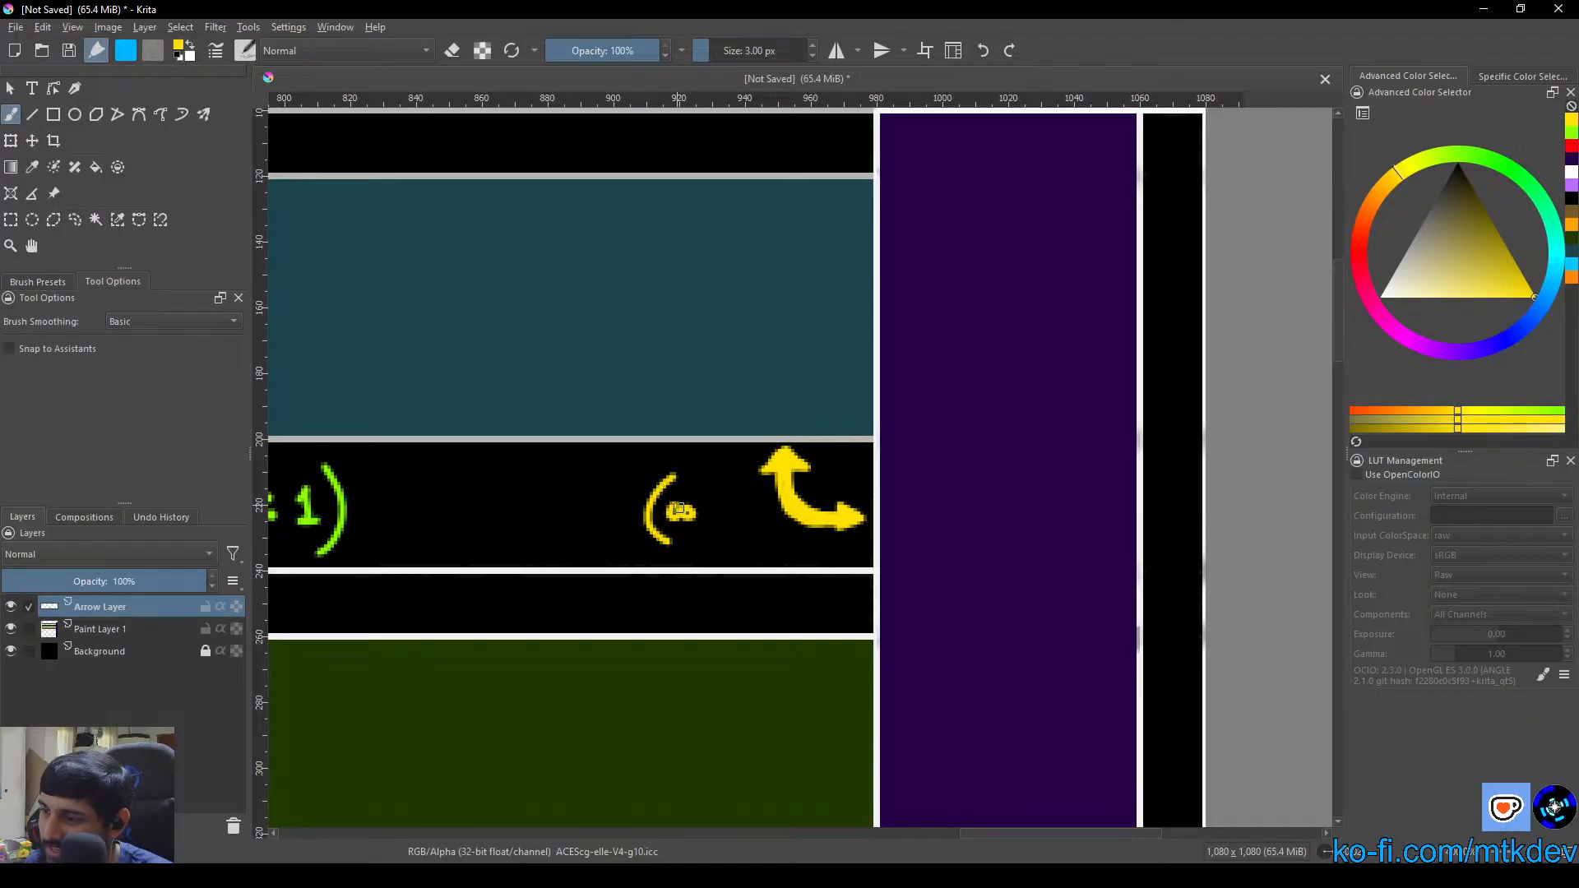
left_click(706, 507)
left_click(709, 518)
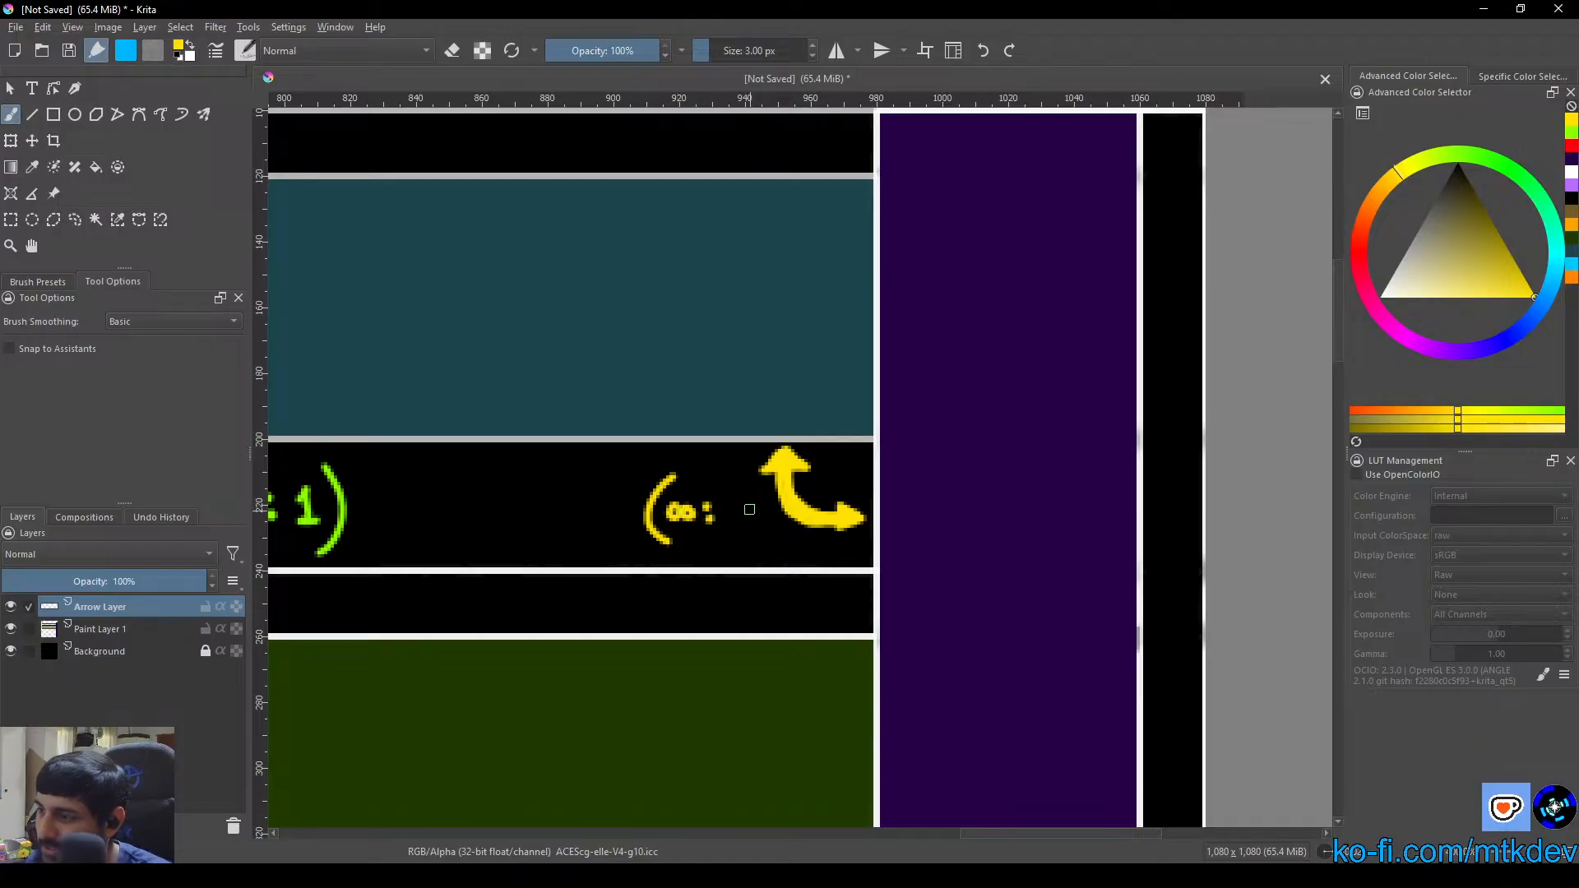
left_click_drag(731, 505, 761, 533)
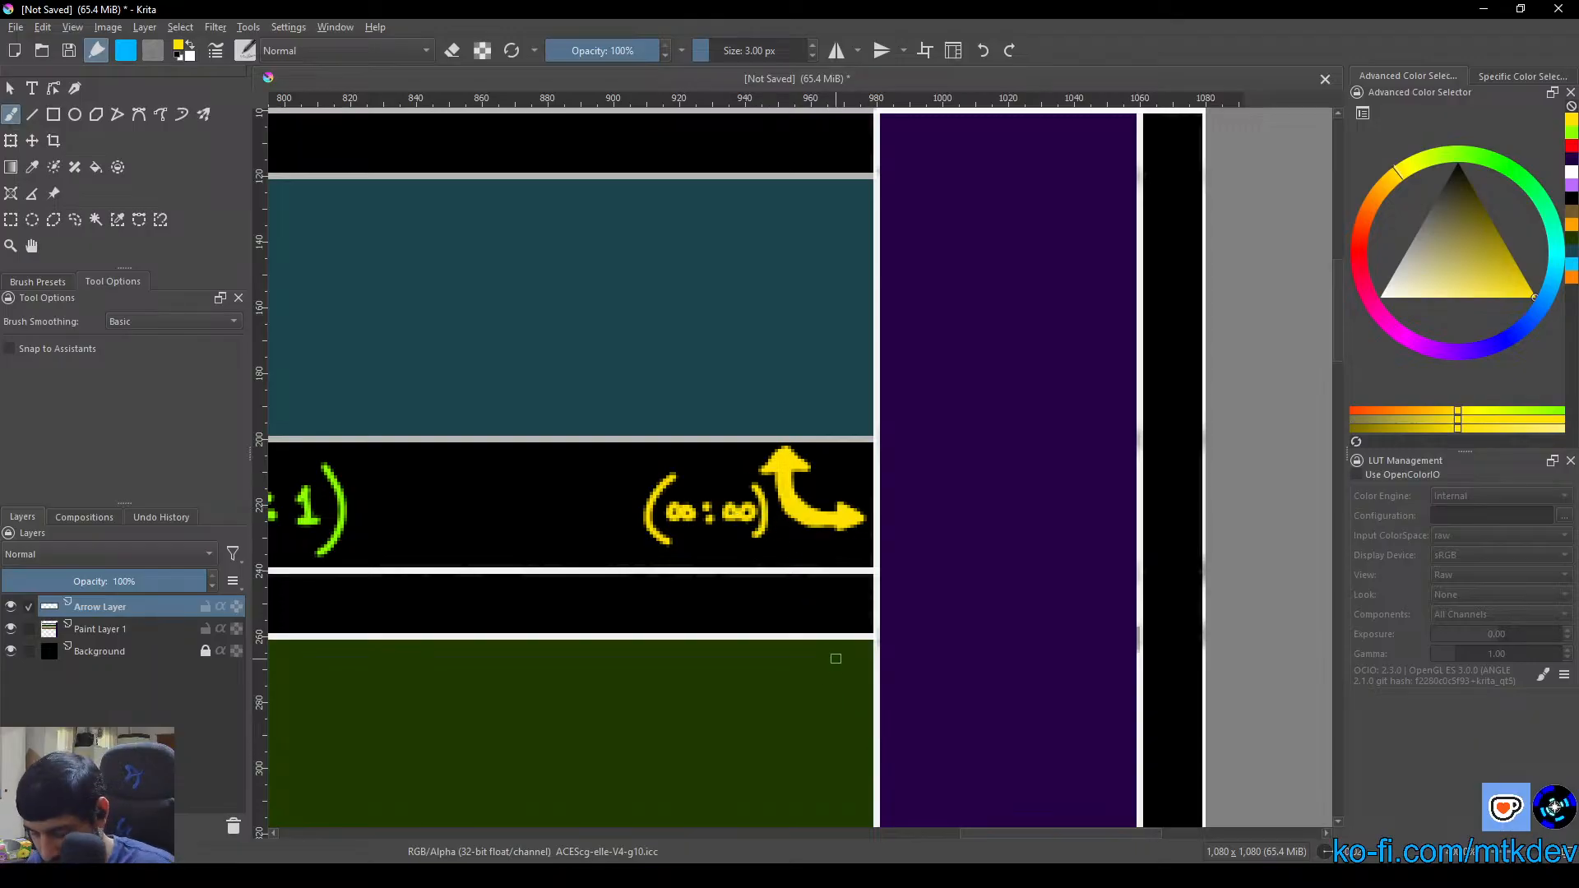
Paint a curved yellow double-headed arrow from the Tactical Layer's underside to the Design Layer column and letter "(∞:∞)" beside it
scroll(835, 658, "down", 5)
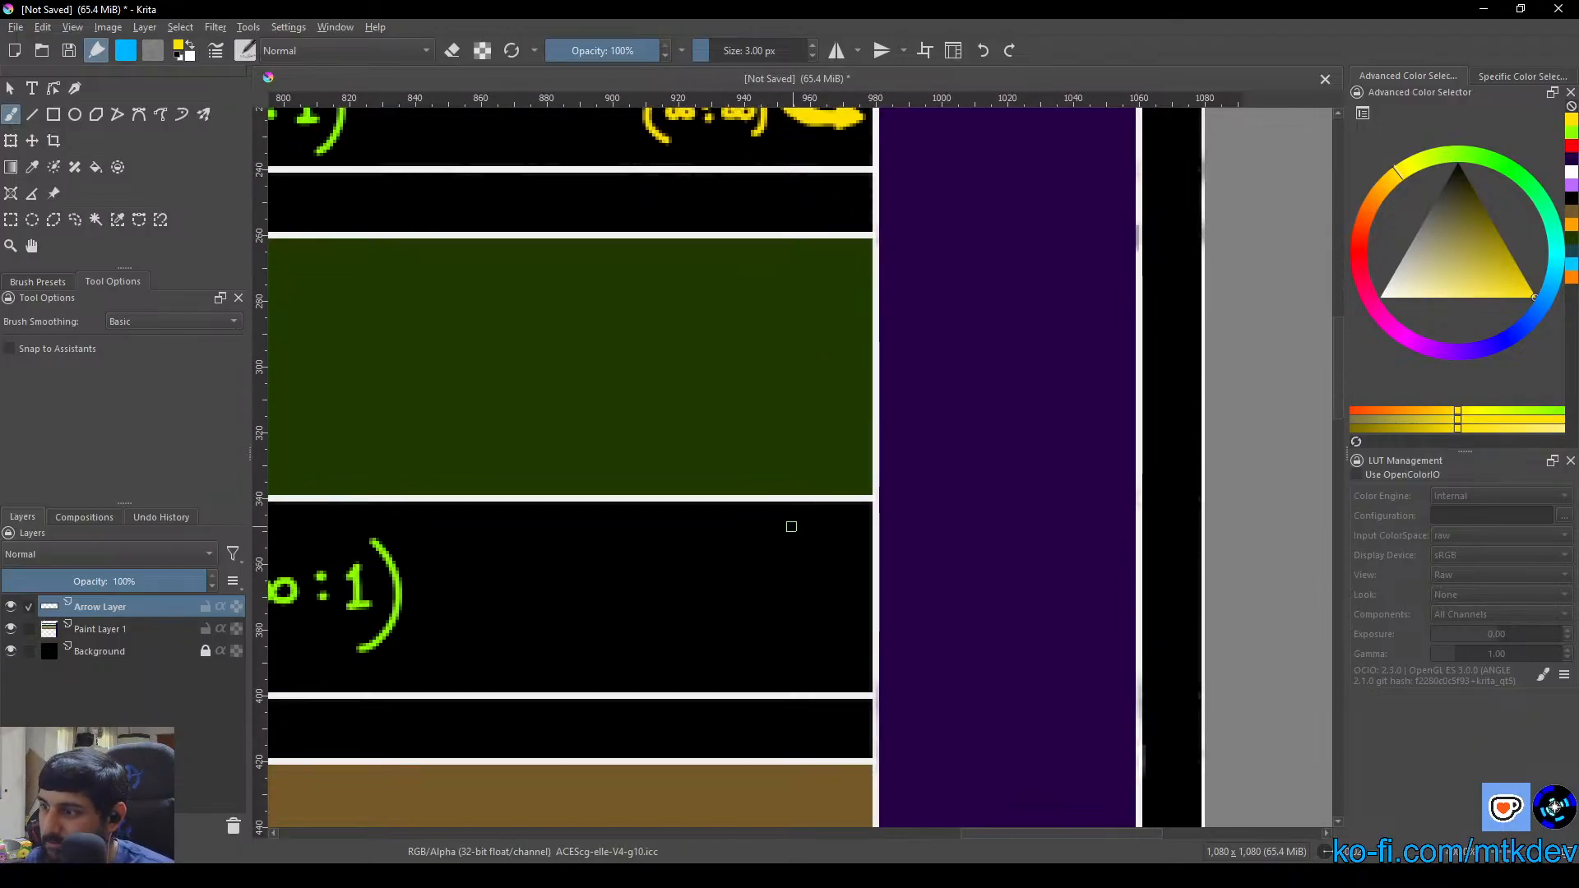
mouse_move(758, 519)
left_mouse_down()
mouse_move(784, 612)
mouse_move(850, 621)
mouse_move(833, 603)
mouse_move(856, 628)
mouse_move(834, 640)
mouse_move(834, 605)
mouse_move(843, 632)
mouse_move(750, 533)
mouse_move(740, 544)
mouse_move(786, 546)
mouse_move(763, 523)
mouse_move(747, 542)
mouse_move(835, 623)
mouse_move(775, 614)
mouse_move(757, 550)
mouse_move(778, 624)
mouse_move(838, 624)
mouse_move(783, 601)
mouse_move(755, 539)
mouse_move(774, 542)
mouse_move(762, 514)
mouse_move(750, 537)
mouse_move(766, 512)
mouse_move(782, 544)
mouse_move(775, 587)
mouse_move(798, 625)
mouse_move(831, 634)
left_mouse_up()
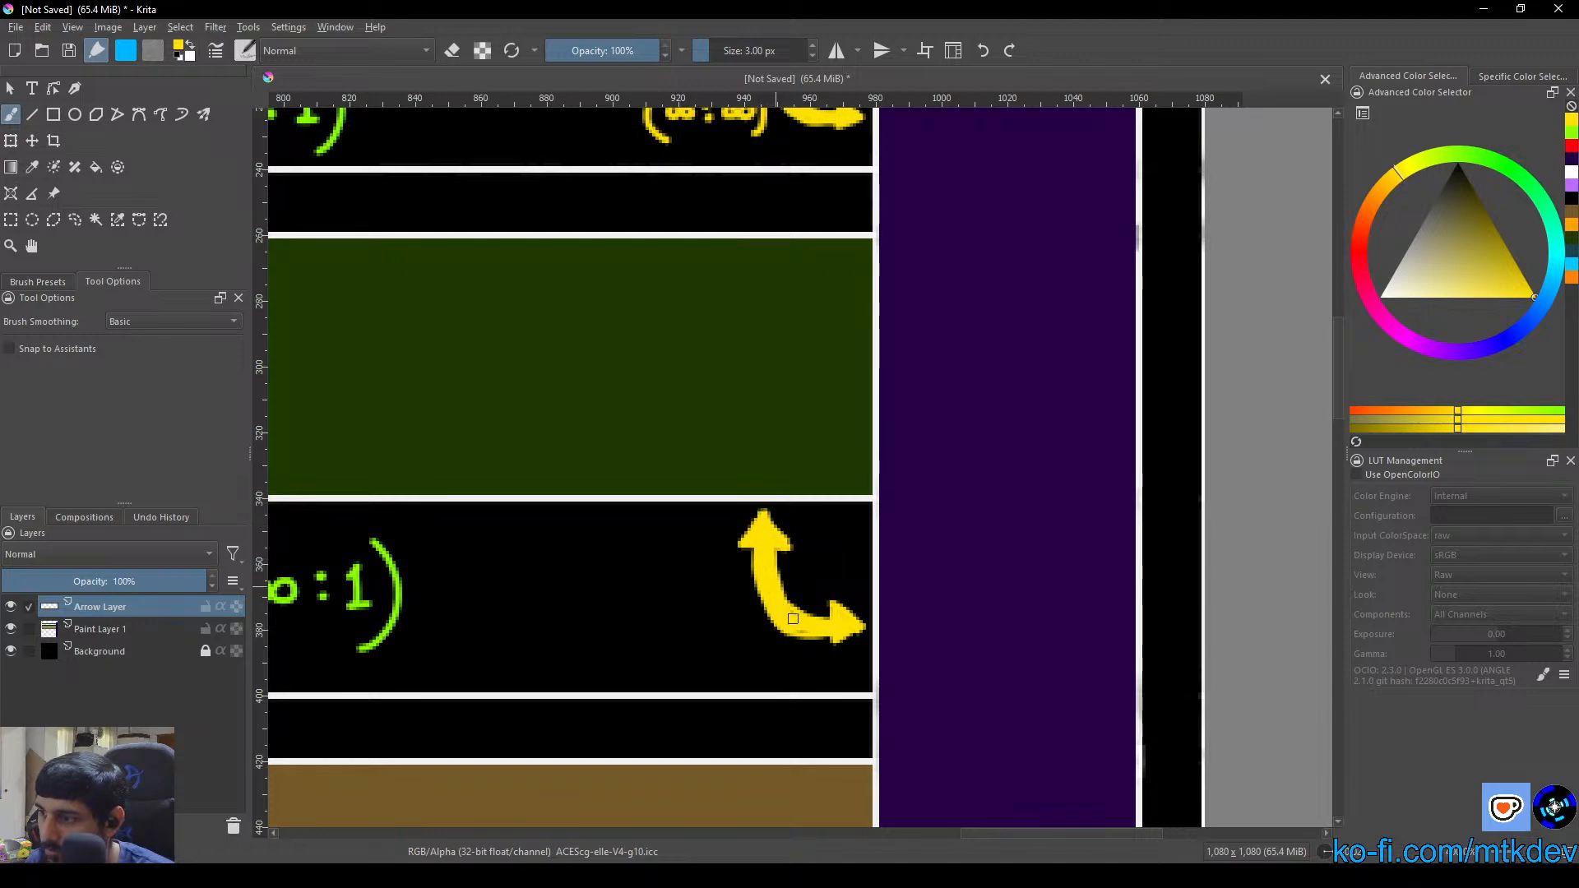
left_click_drag(832, 645, 839, 634)
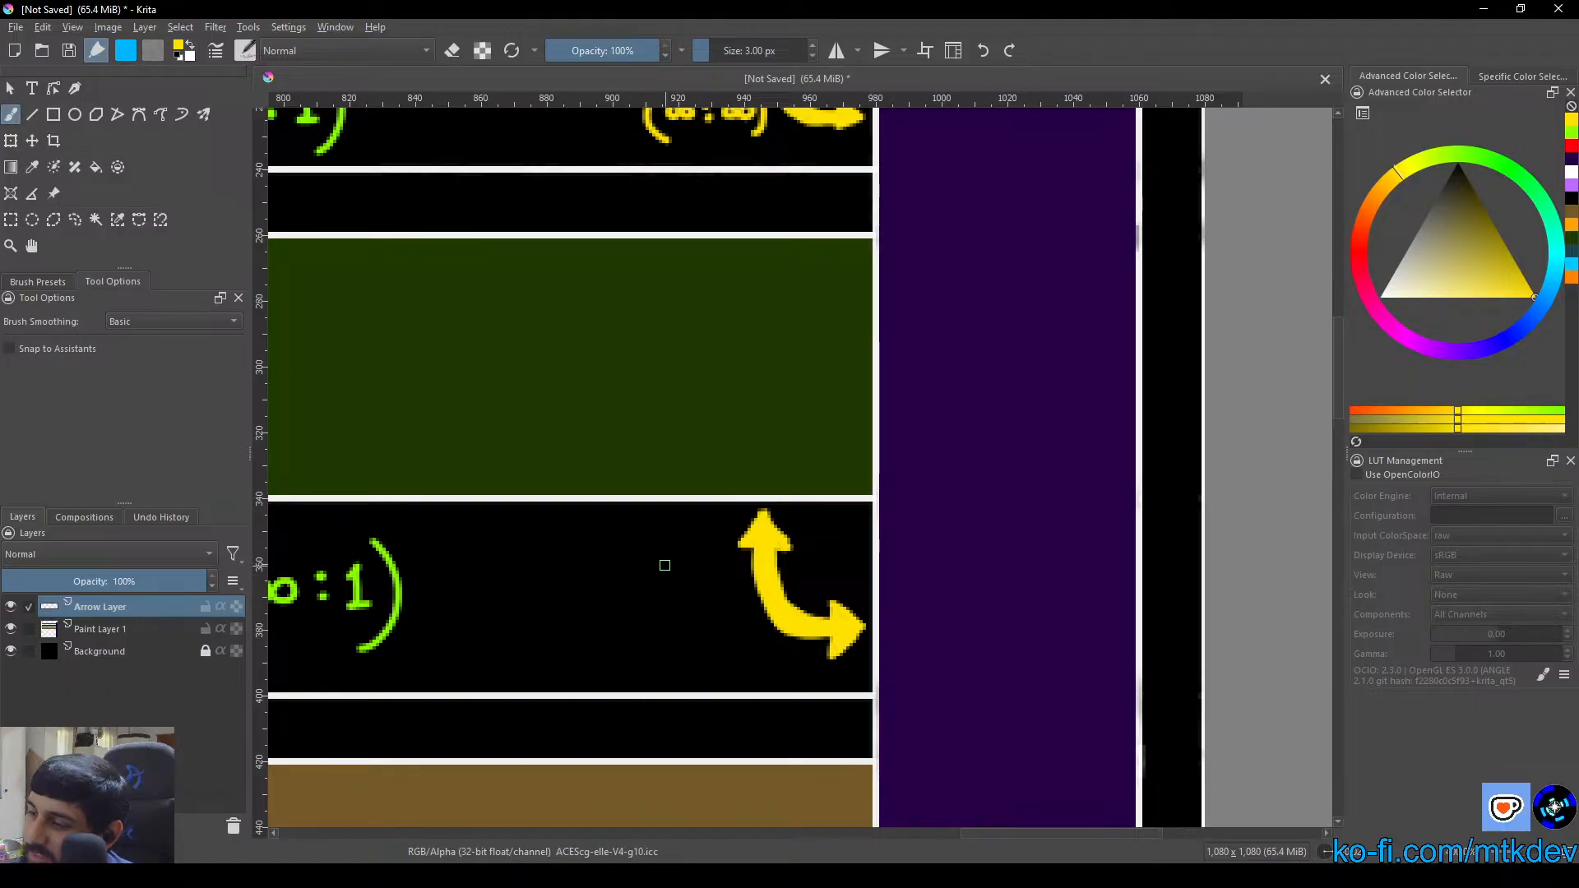
mouse_move(638, 566)
left_mouse_down()
mouse_move(640, 629)
mouse_move(651, 599)
mouse_move(690, 589)
left_mouse_up()
mouse_move(689, 602)
left_mouse_down()
mouse_move(738, 590)
mouse_move(736, 626)
left_mouse_up()
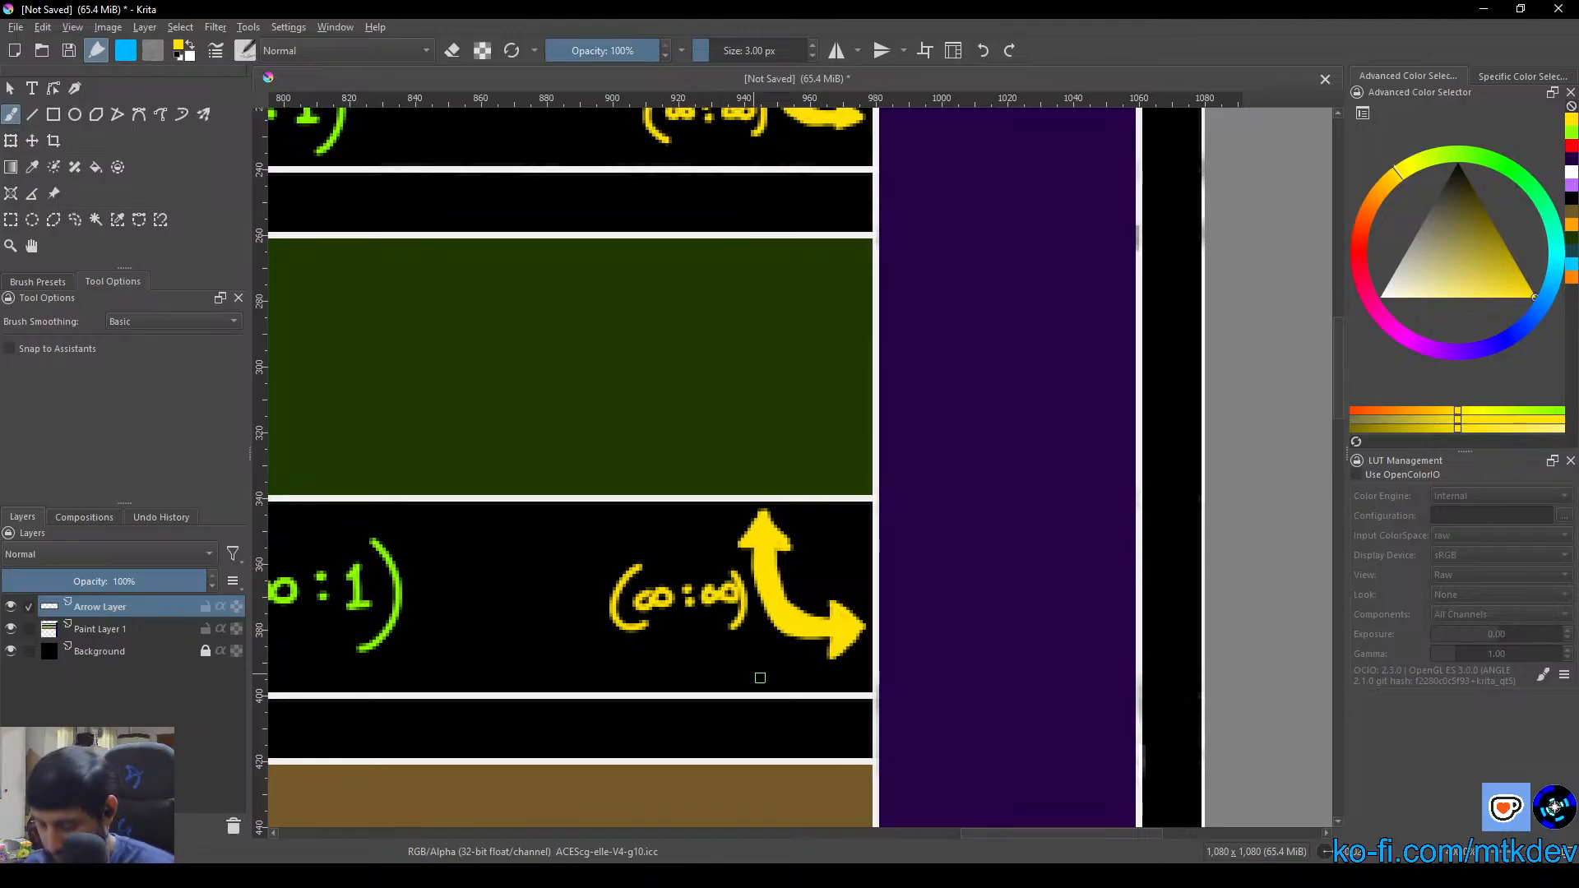
Paint an L-shaped yellow double-headed arrow from the Operational Layer's underside to the Design Layer column and letter "(∞:∞)" beside it
left_click_drag(805, 718, 767, 180)
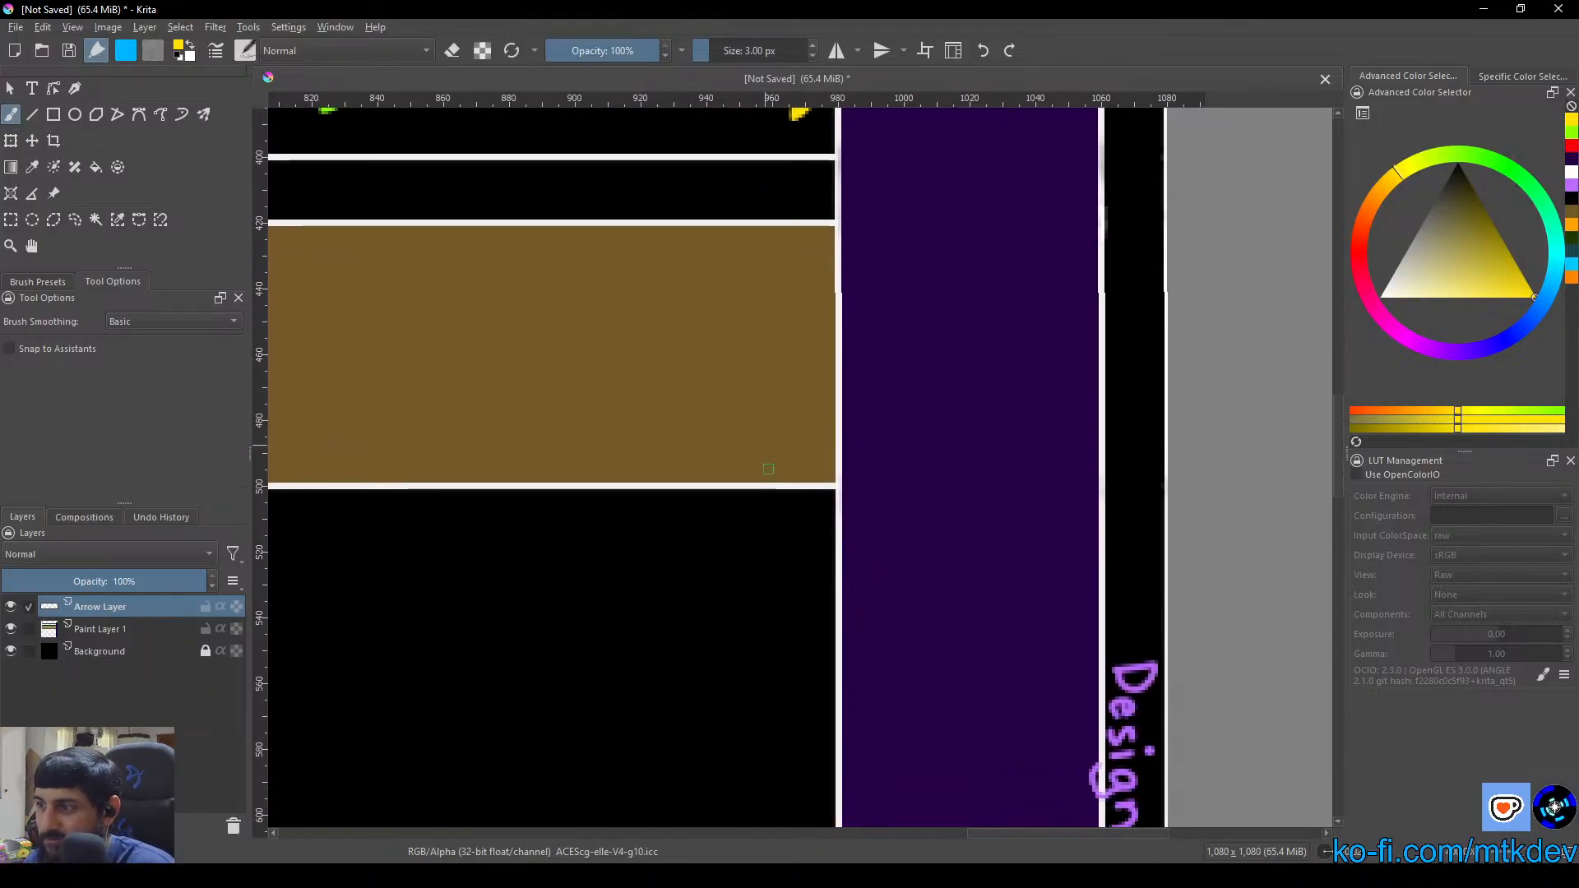
mouse_move(726, 506)
left_mouse_down()
mouse_move(726, 588)
mouse_move(801, 575)
mouse_move(819, 588)
mouse_move(796, 601)
mouse_move(795, 574)
mouse_move(811, 591)
mouse_move(719, 592)
mouse_move(796, 587)
mouse_move(727, 589)
mouse_move(730, 511)
mouse_move(721, 595)
mouse_move(791, 575)
mouse_move(728, 583)
mouse_move(735, 508)
mouse_move(706, 524)
mouse_move(717, 499)
mouse_move(706, 520)
mouse_move(722, 496)
mouse_move(754, 524)
mouse_move(713, 521)
left_mouse_up()
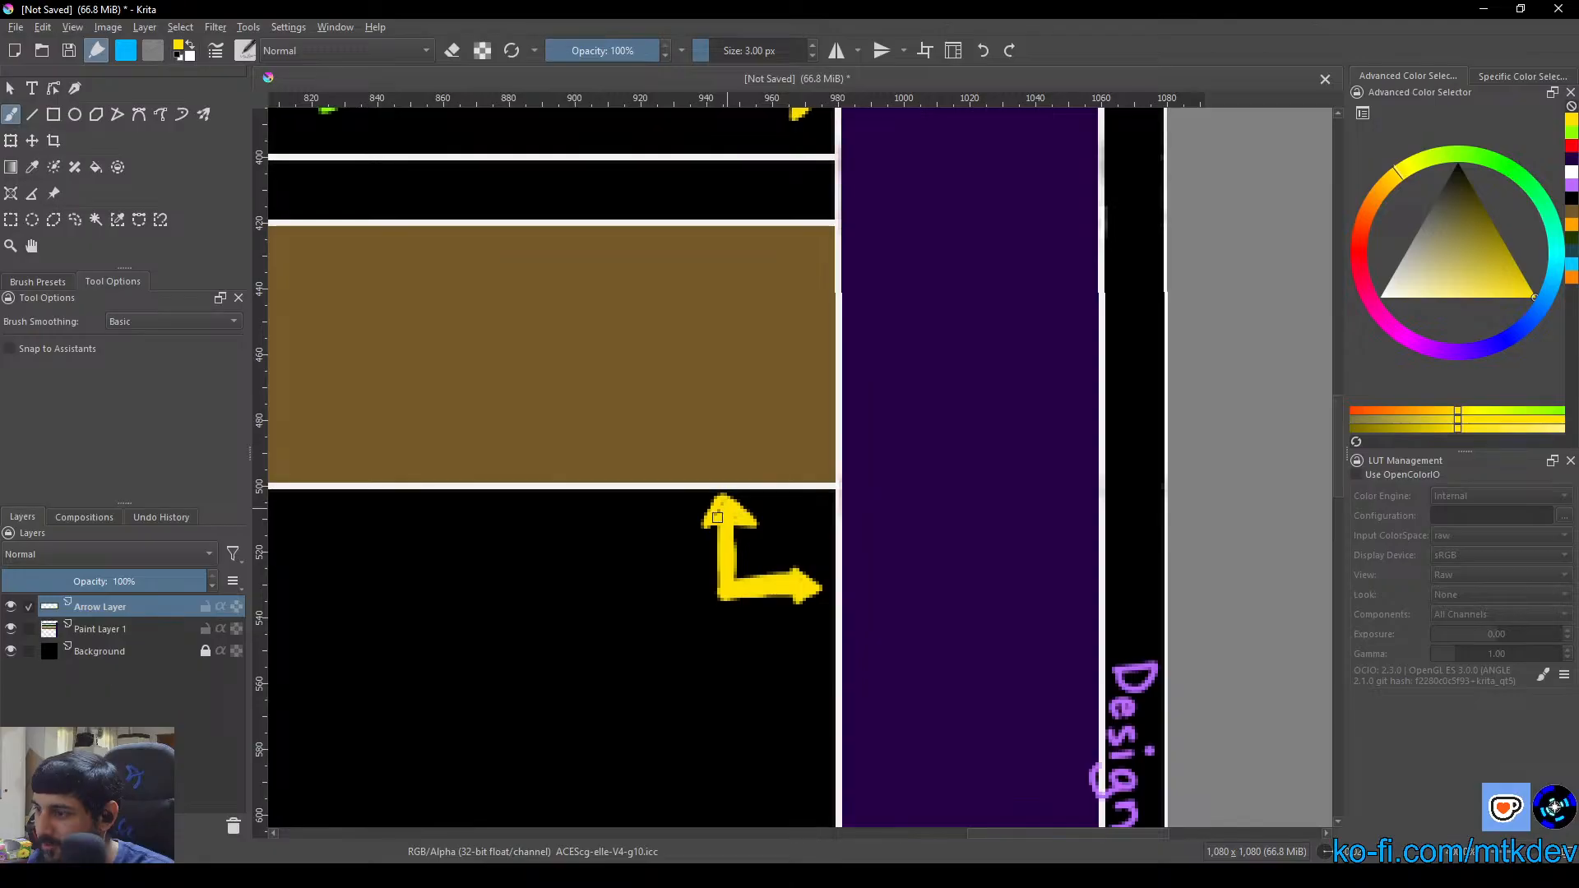
mouse_move(625, 550)
left_mouse_down()
mouse_move(615, 610)
mouse_move(627, 585)
mouse_move(670, 598)
mouse_move(703, 581)
mouse_move(691, 575)
left_mouse_up()
left_click_drag(692, 548, 705, 626)
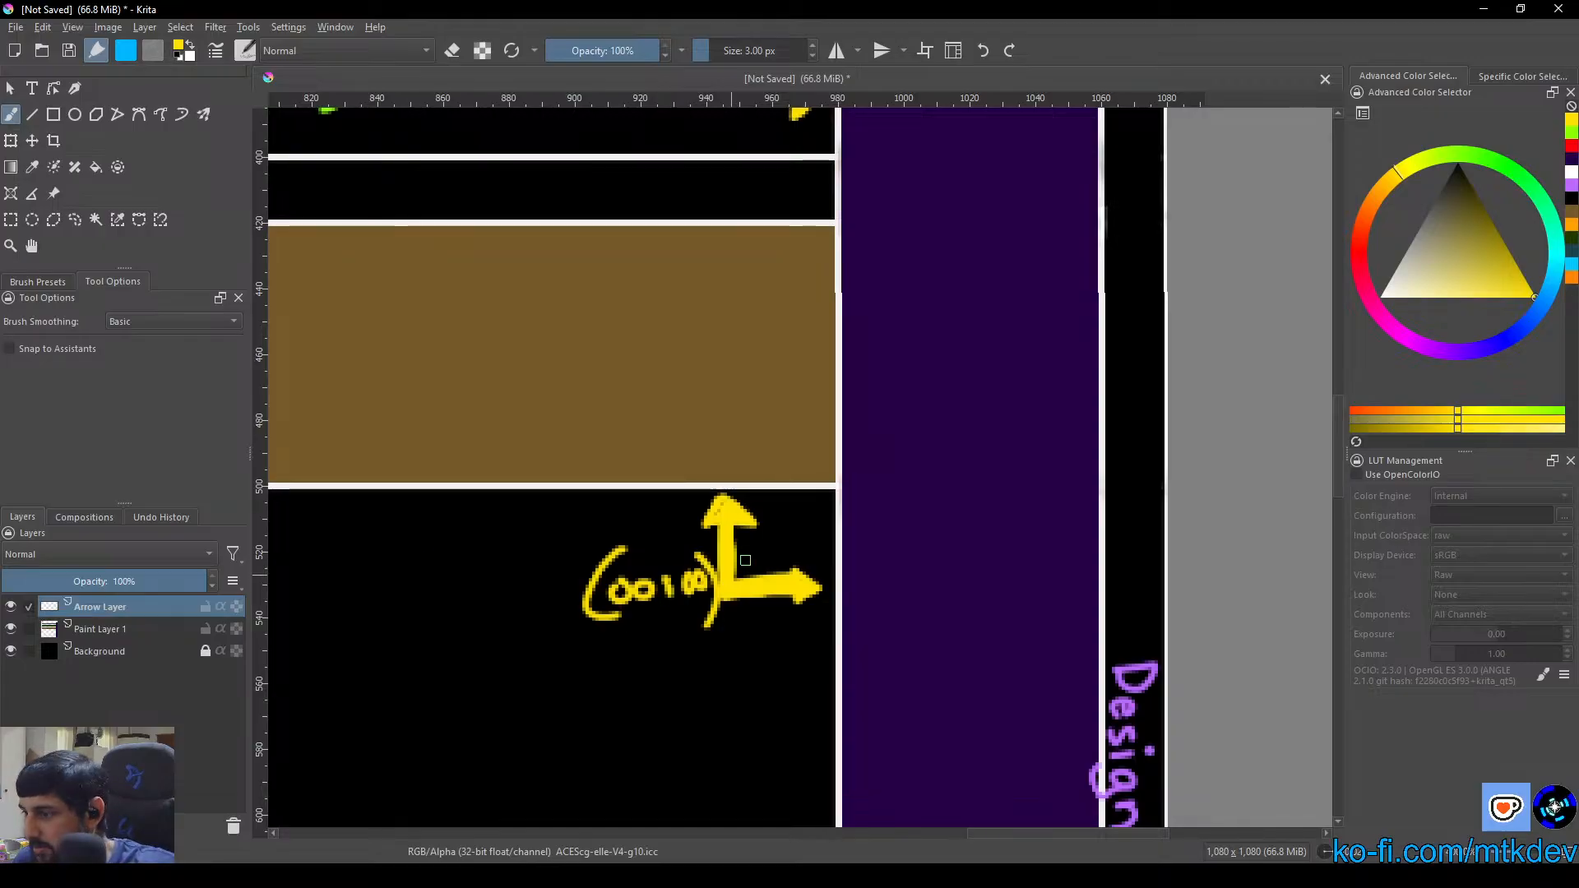
Examine the whole layout with its yellow Design Layer arrows, and switch to the "Project: AstroMiner" space in Perplexity
scroll(777, 570, "down", 7)
scroll(775, 571, "up", 2)
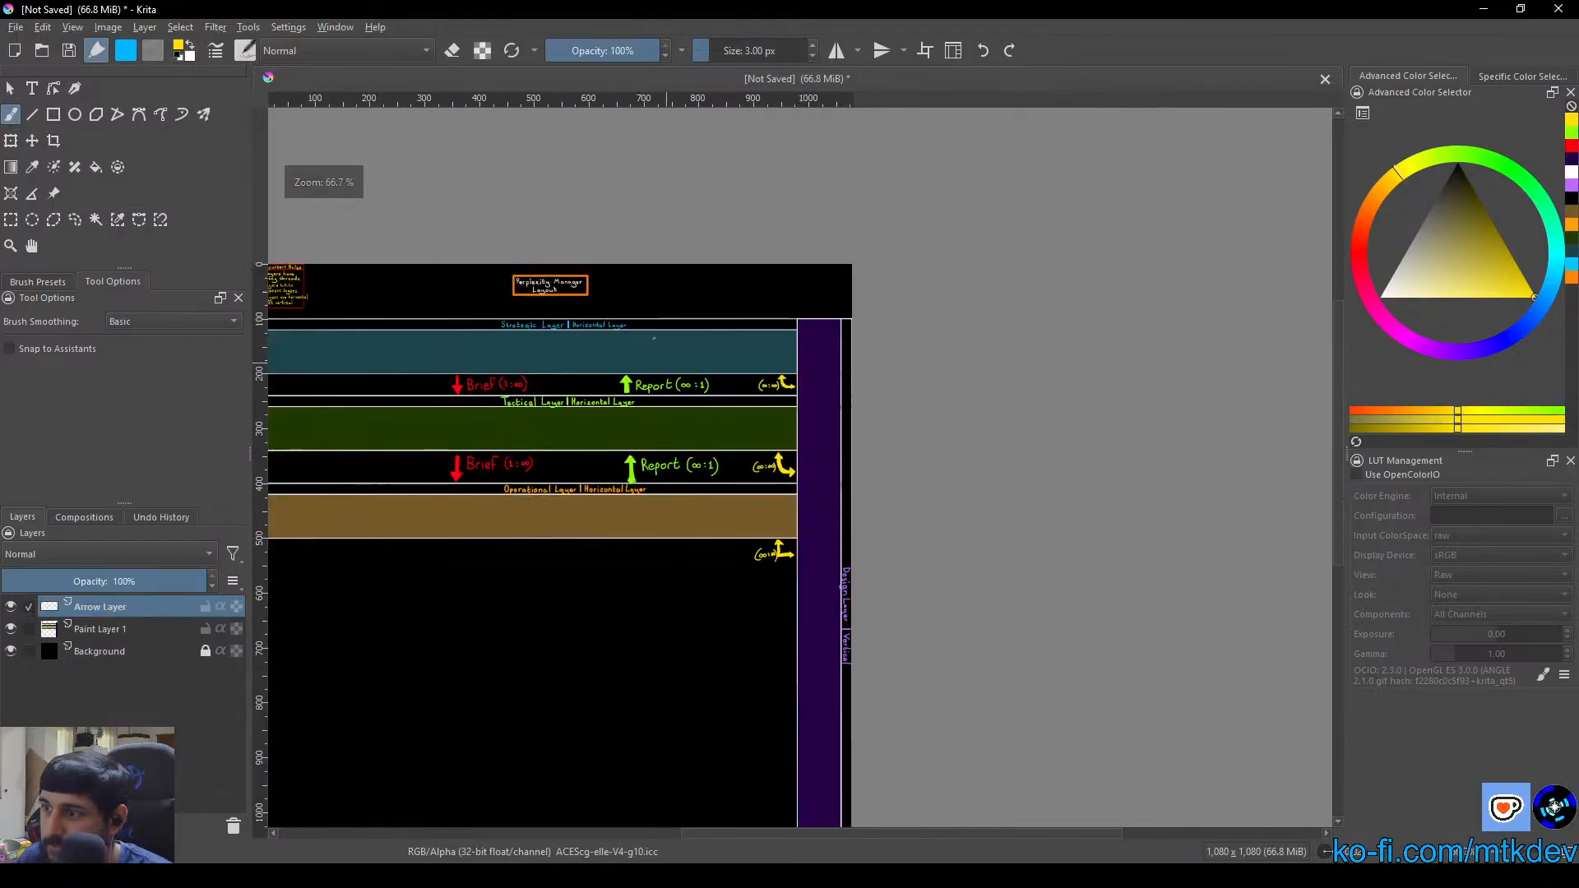
left_click_drag(649, 586, 756, 551)
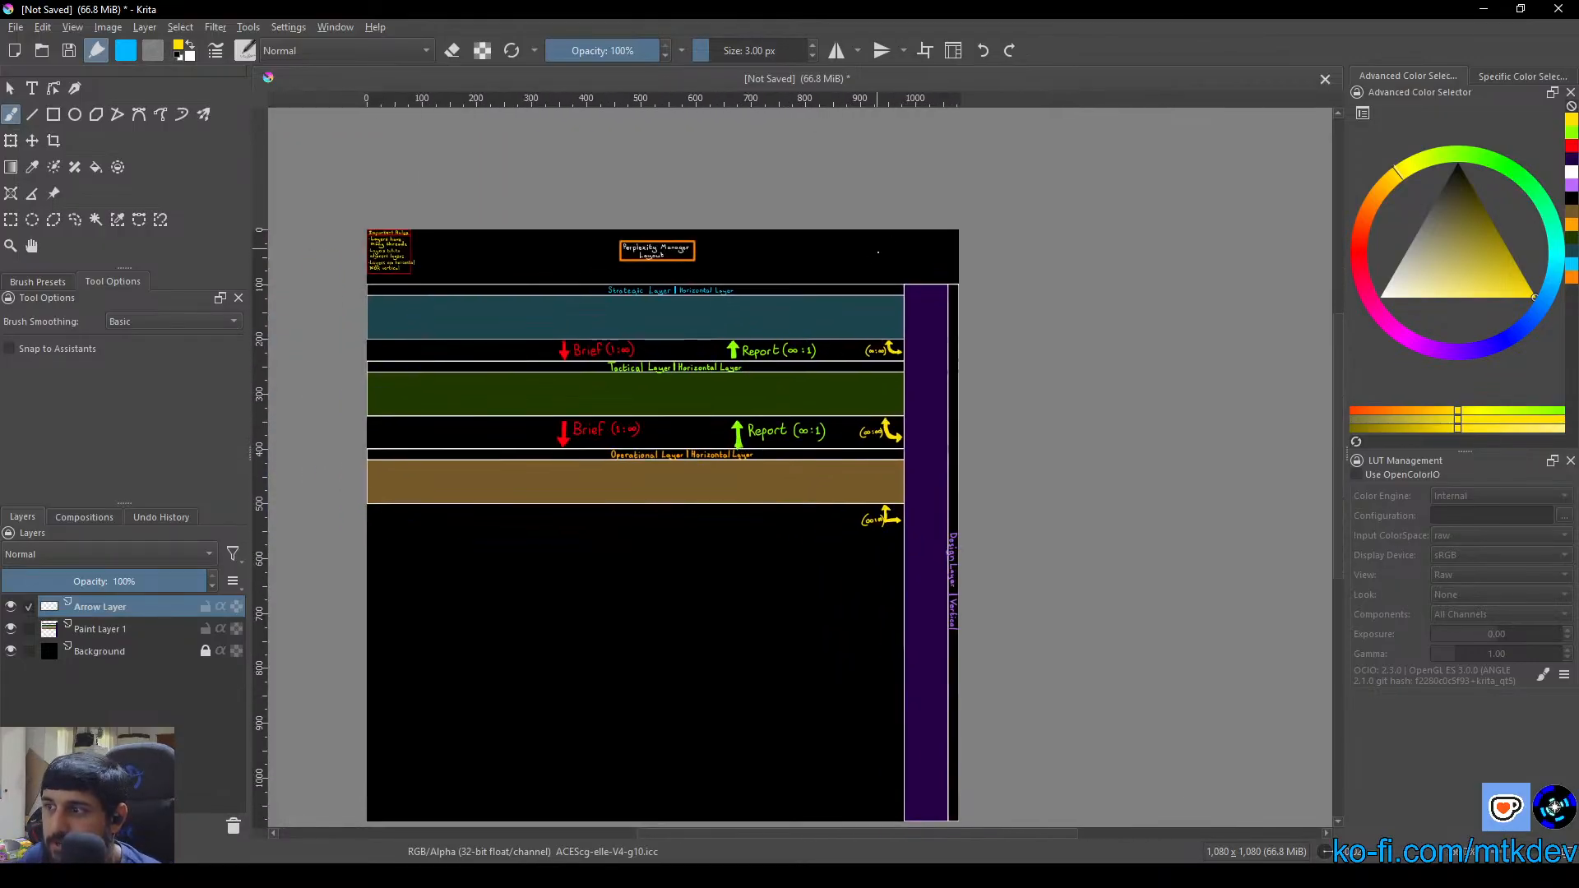
left_click(10, 88)
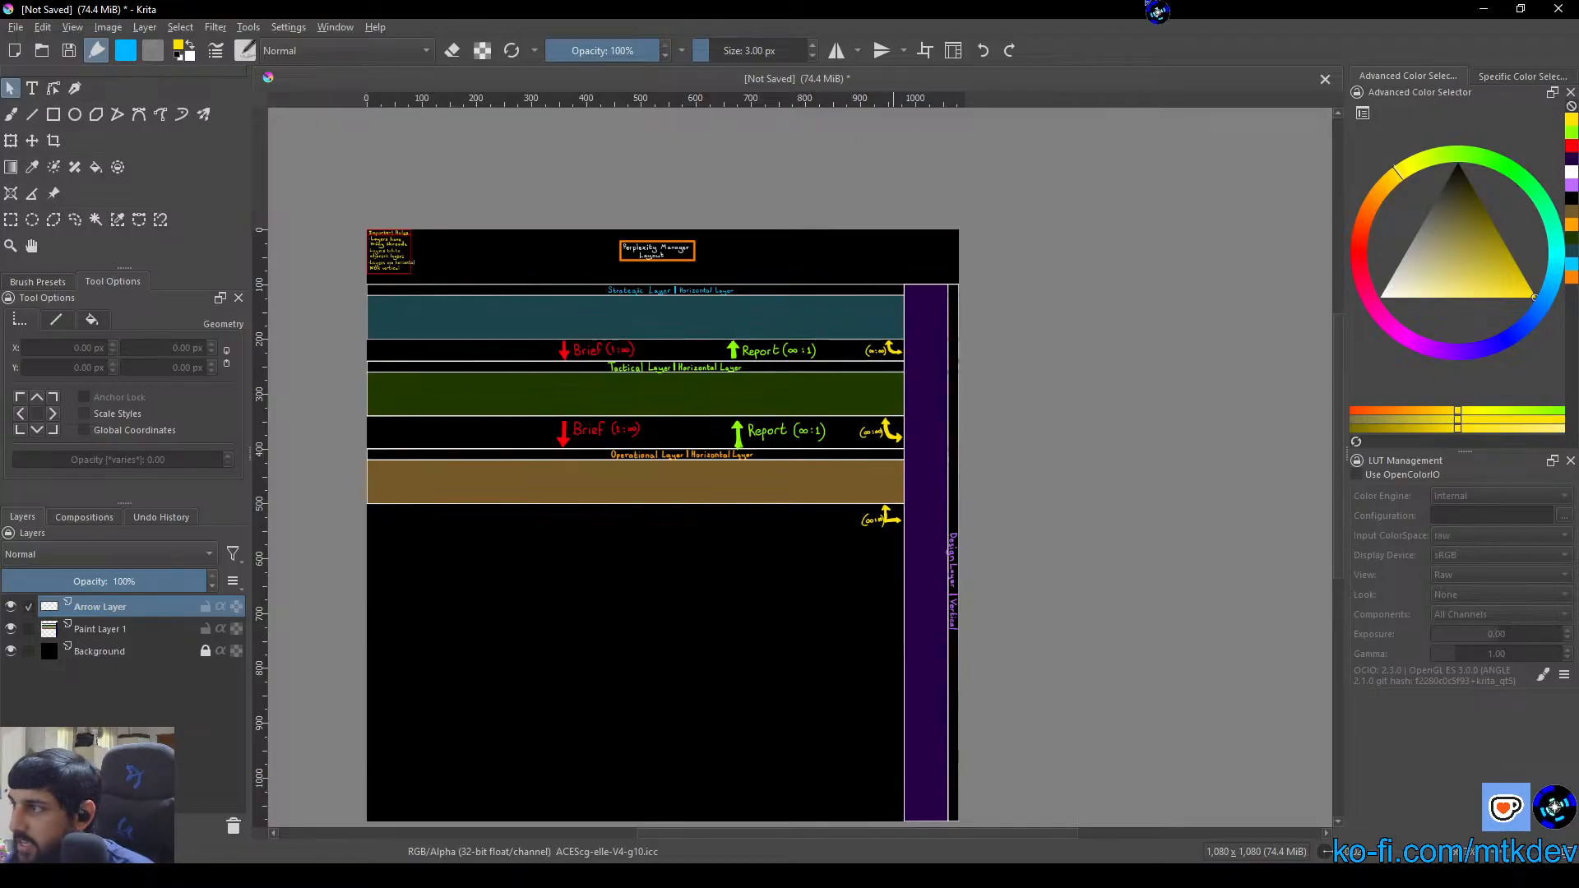
key("alt+Tab")
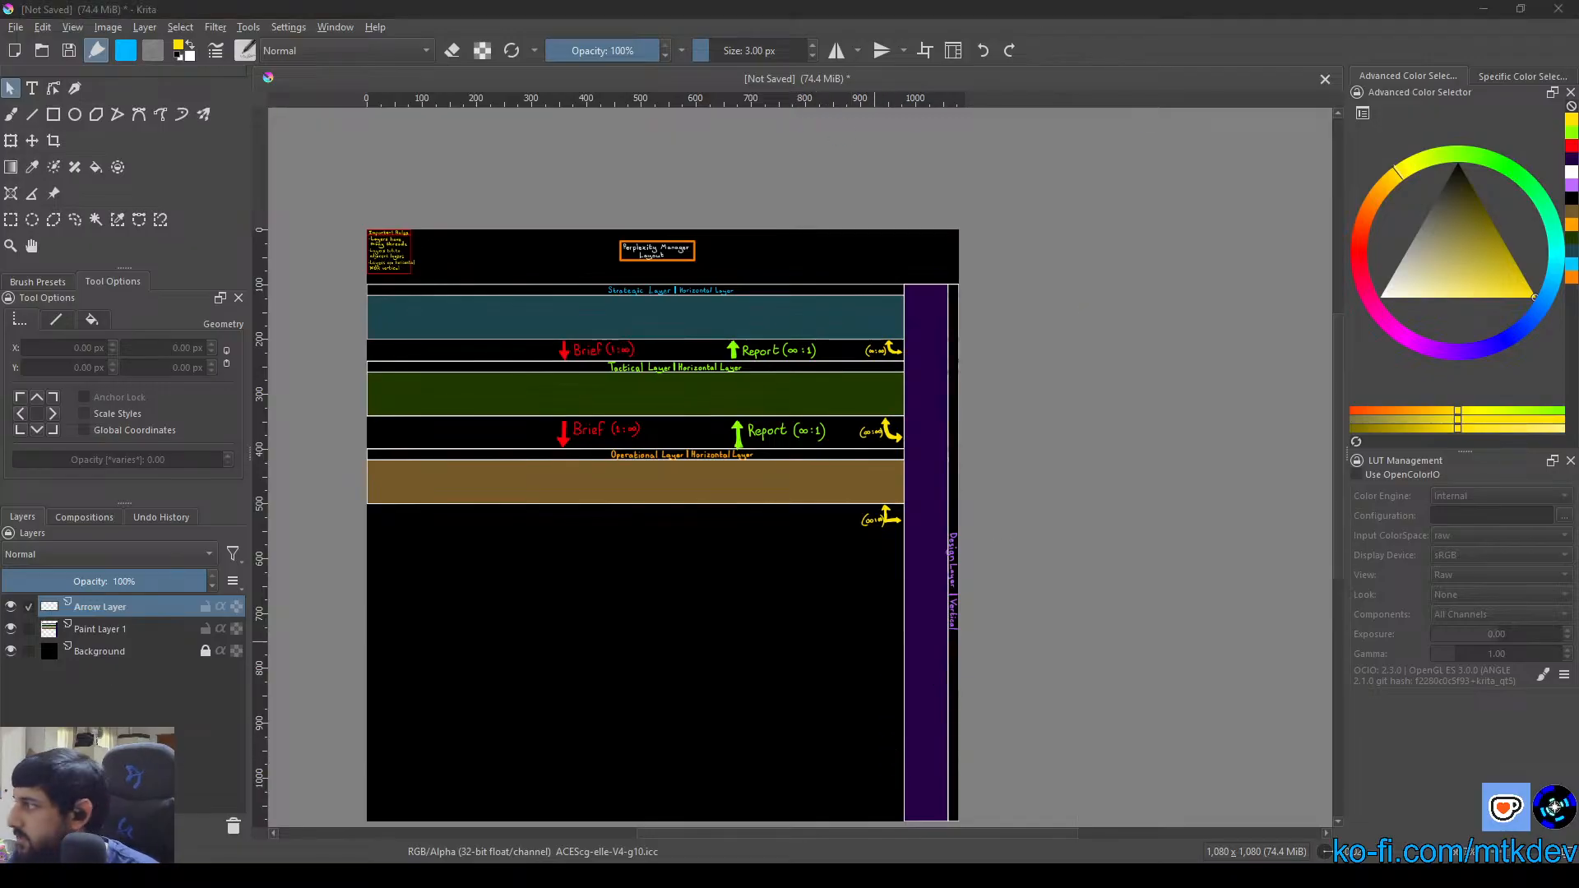
key("alt+Tab")
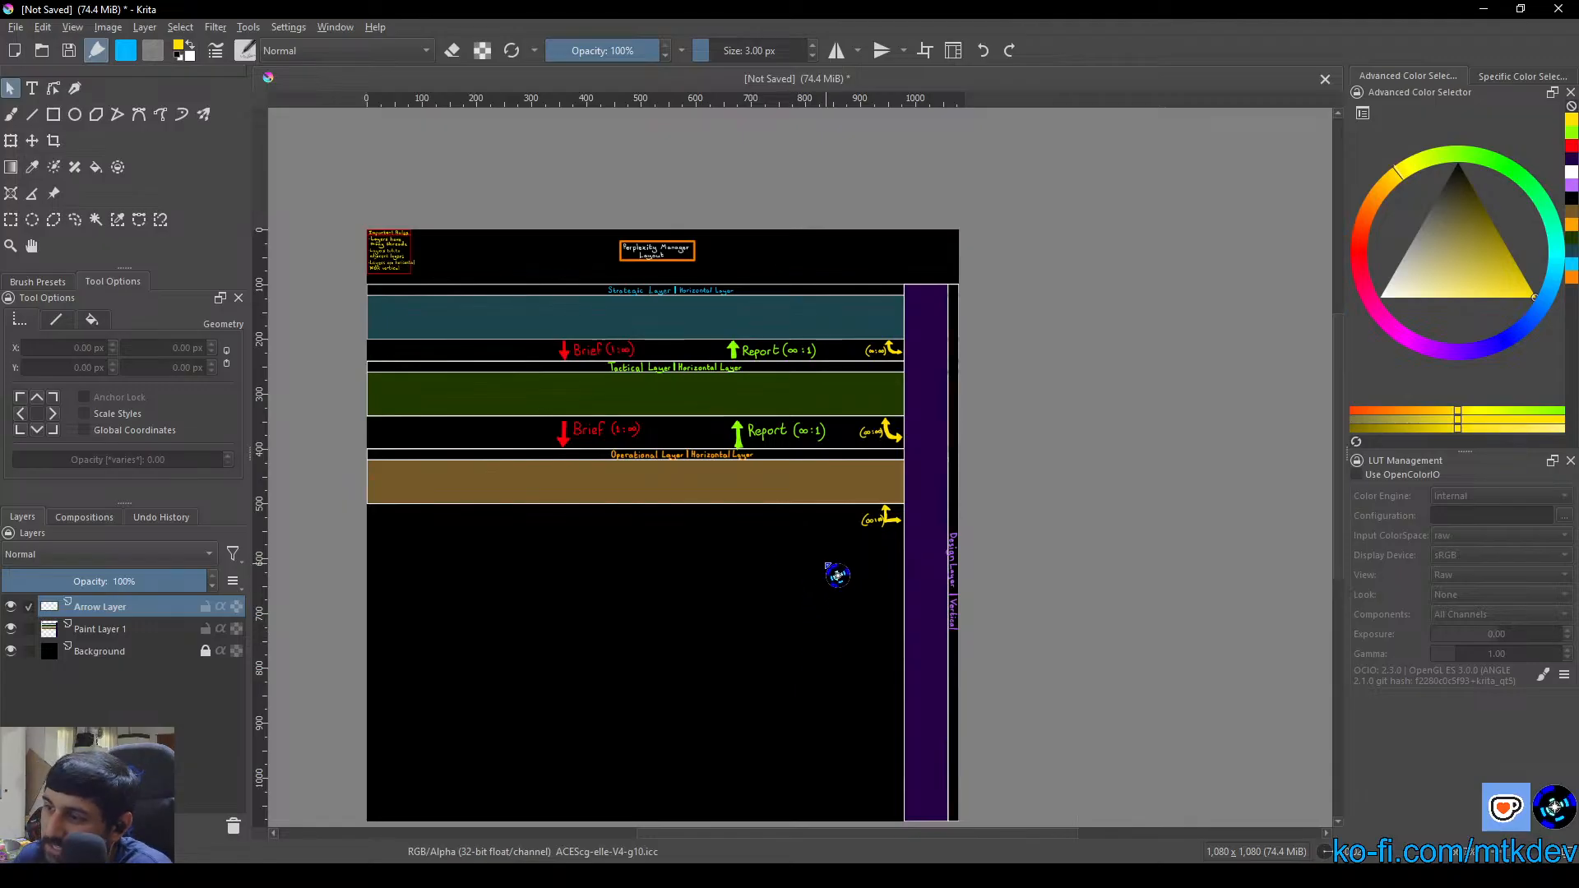
left_click_drag(842, 599, 764, 519)
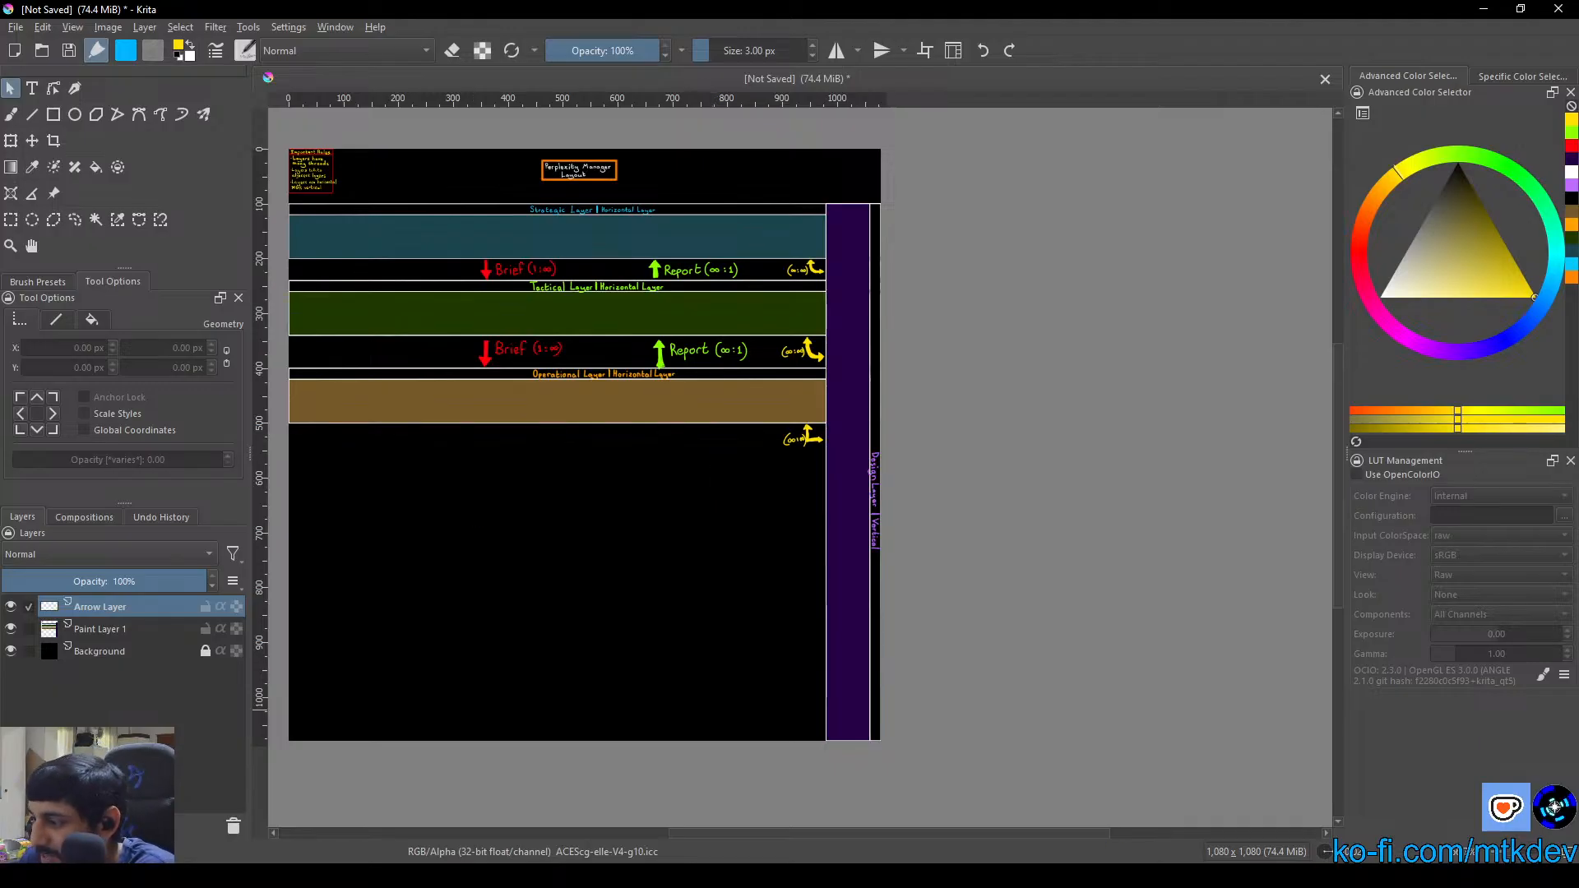
key("alt+Tab")
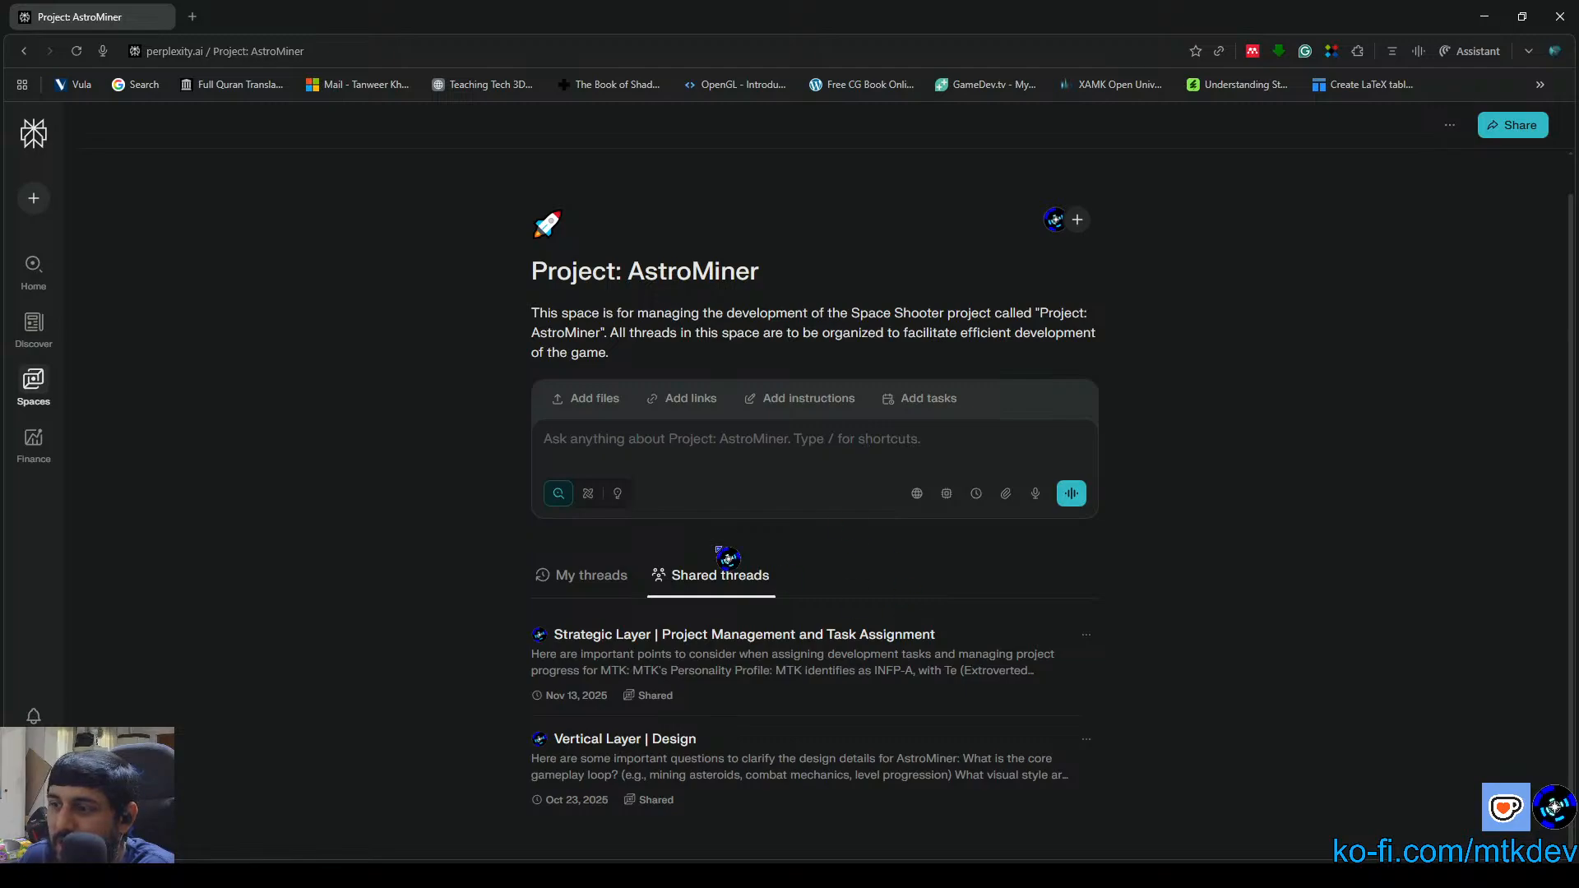